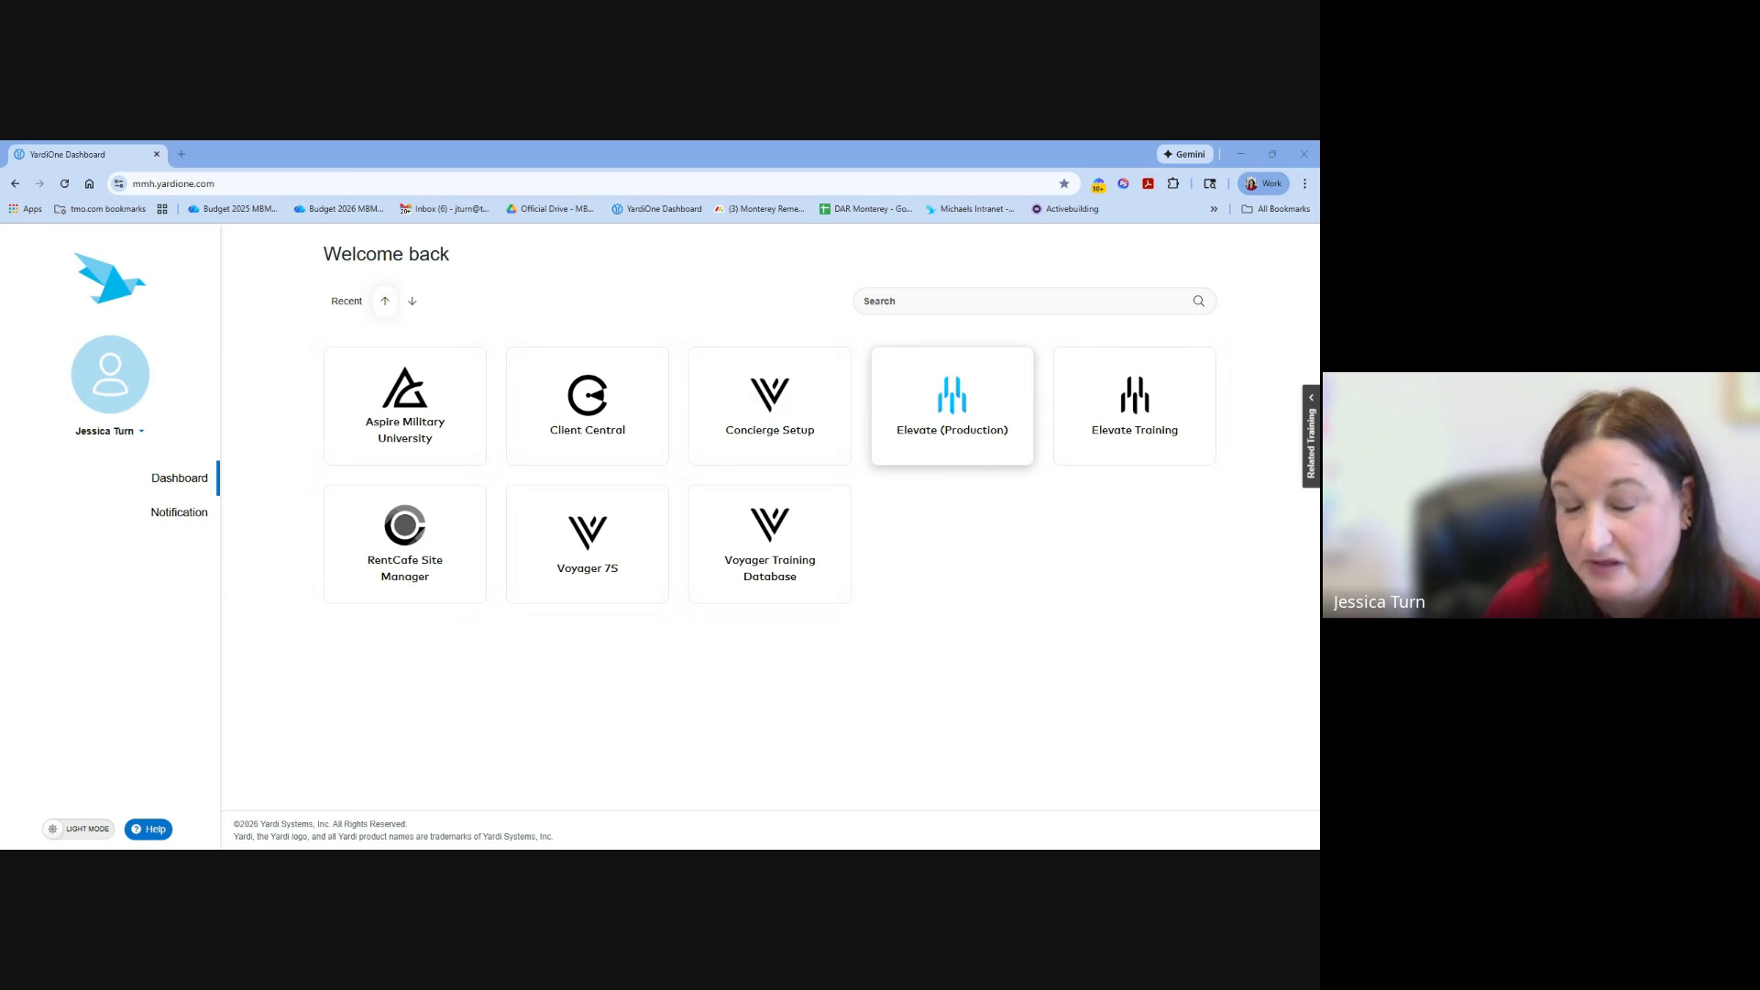
# Open Elevate (Production) from the YardiOne dashboard and select the live (Voyager) database.
pyautogui.click(962, 433)
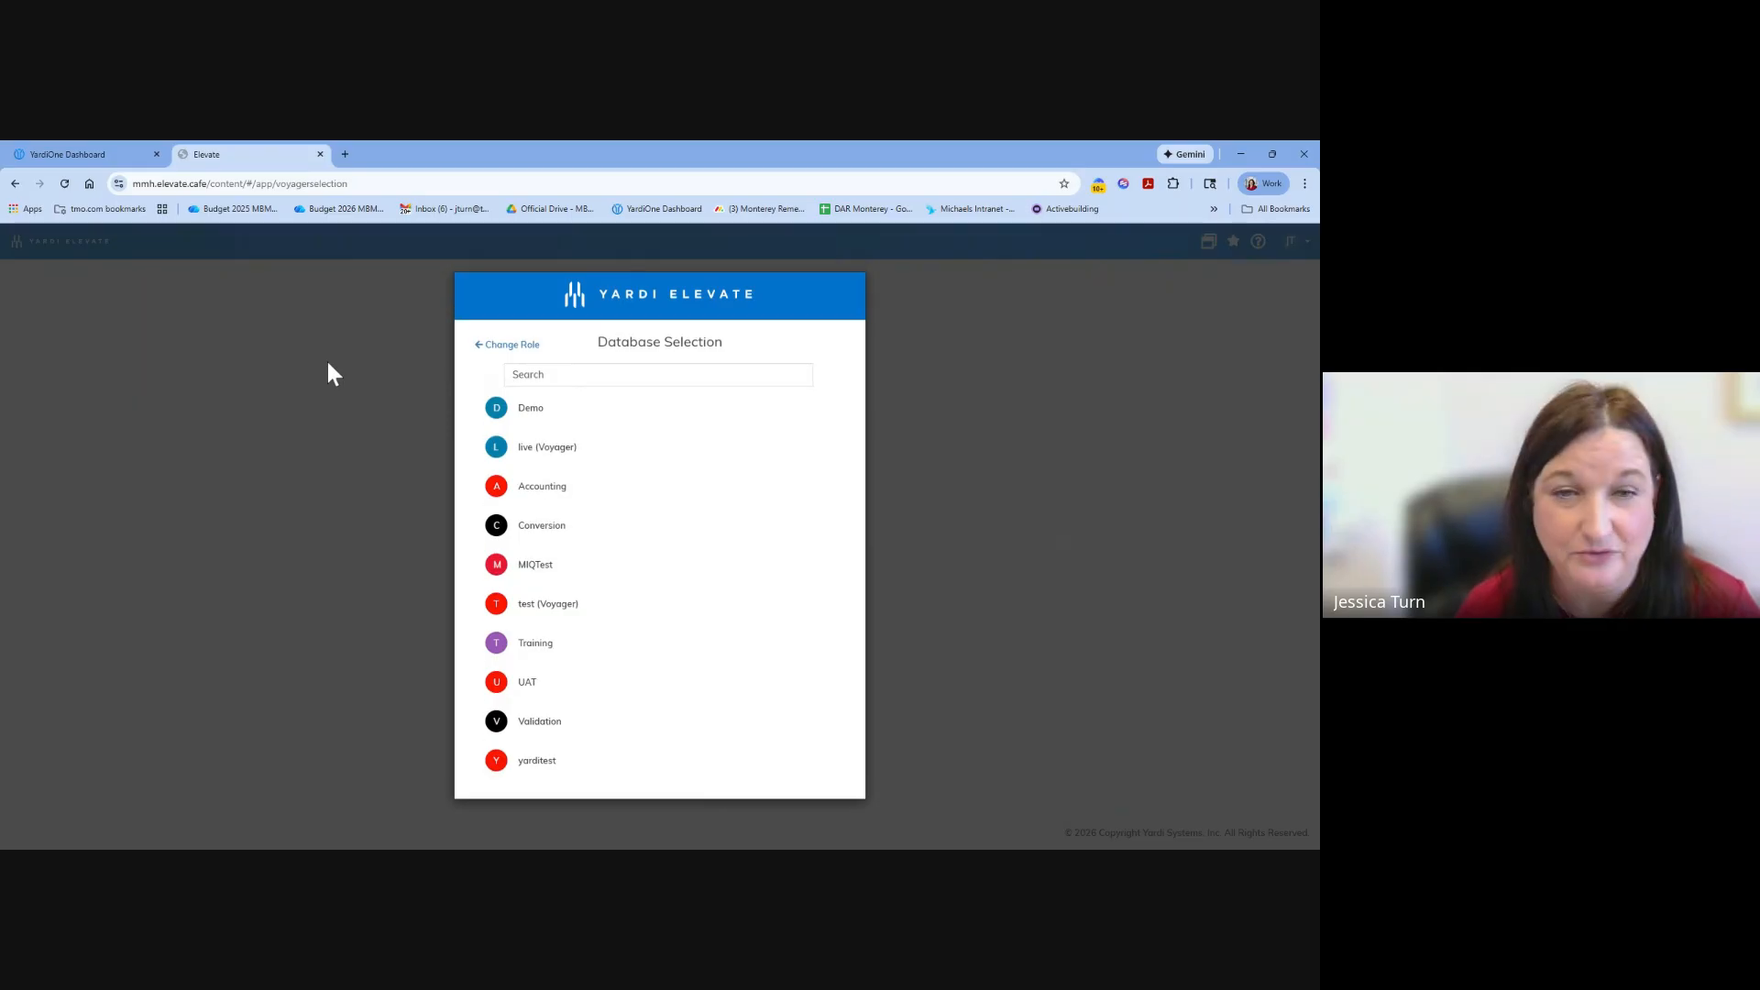
pyautogui.click(550, 458)
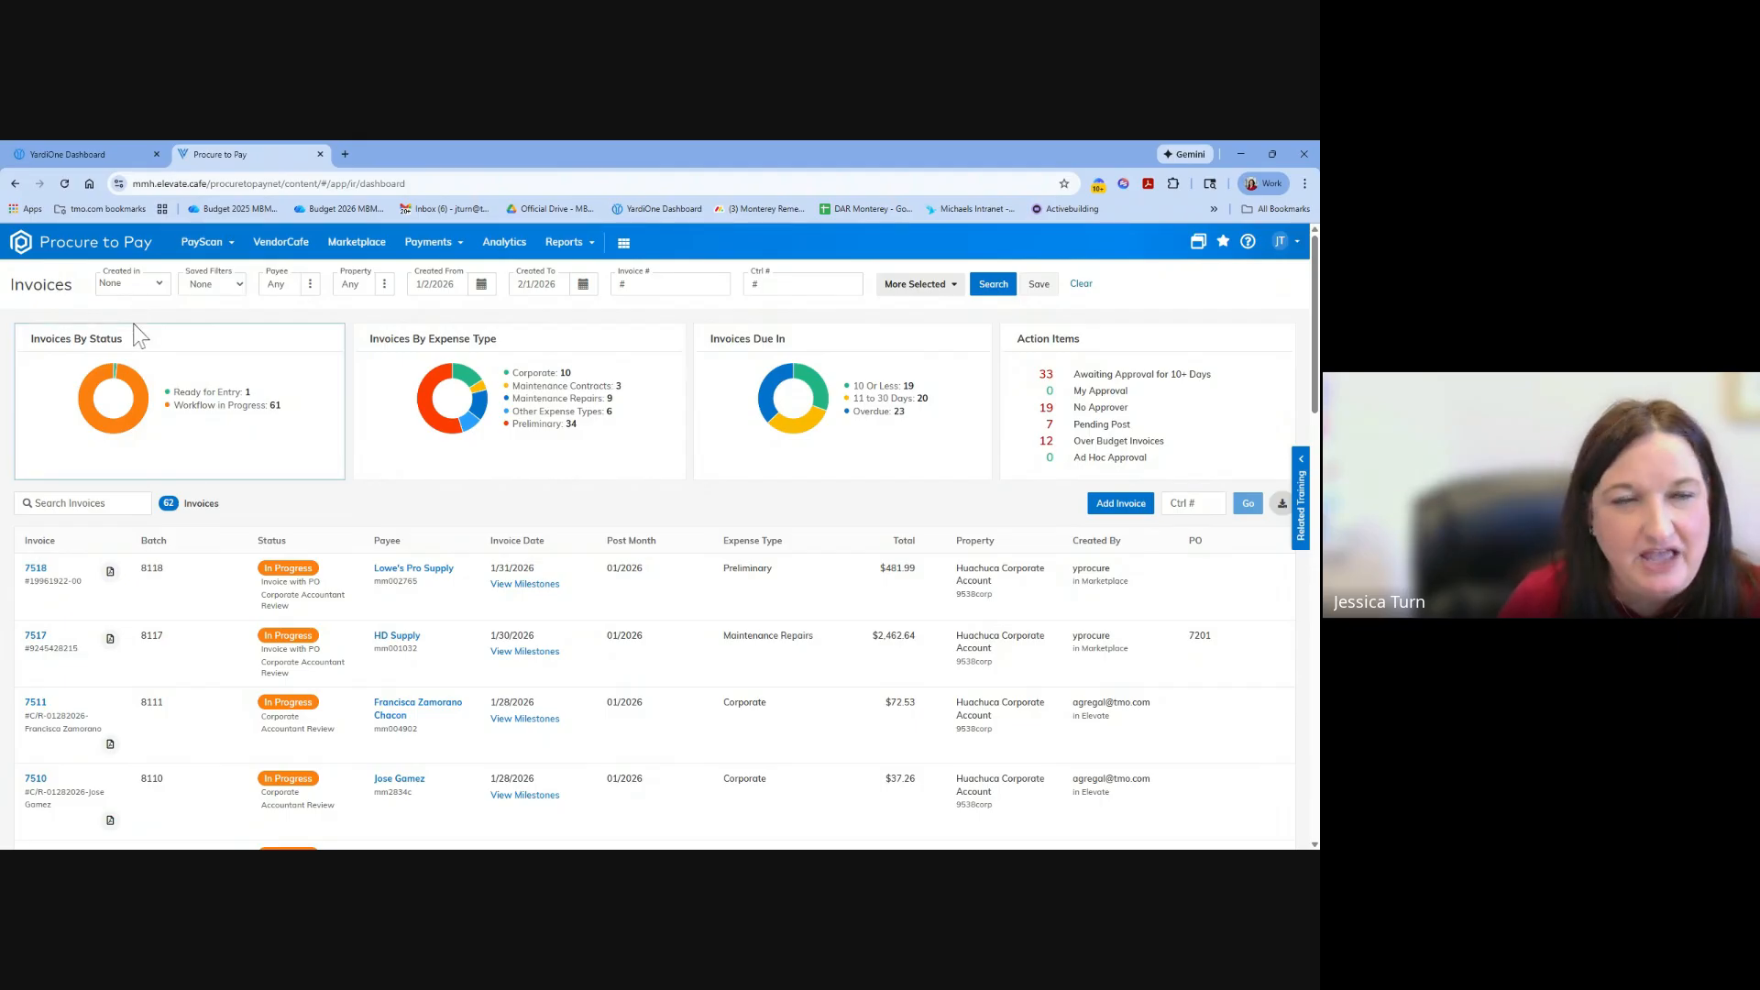
pyautogui.click(213, 244)
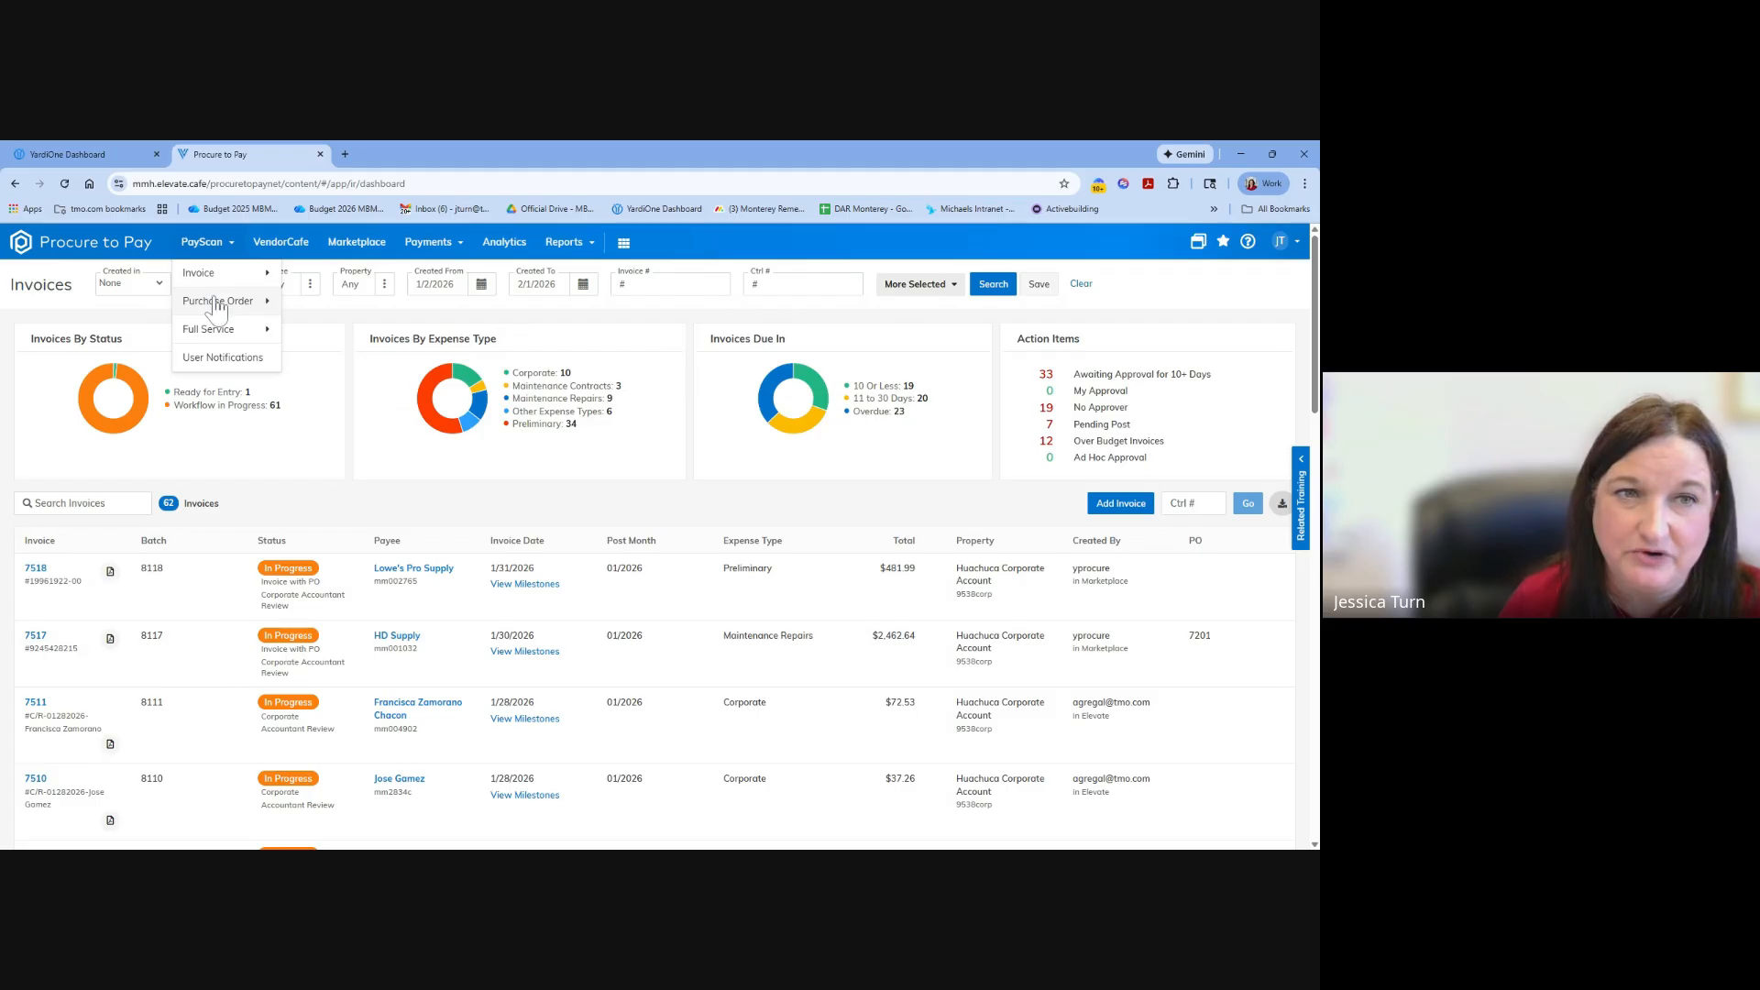
pyautogui.click(217, 303)
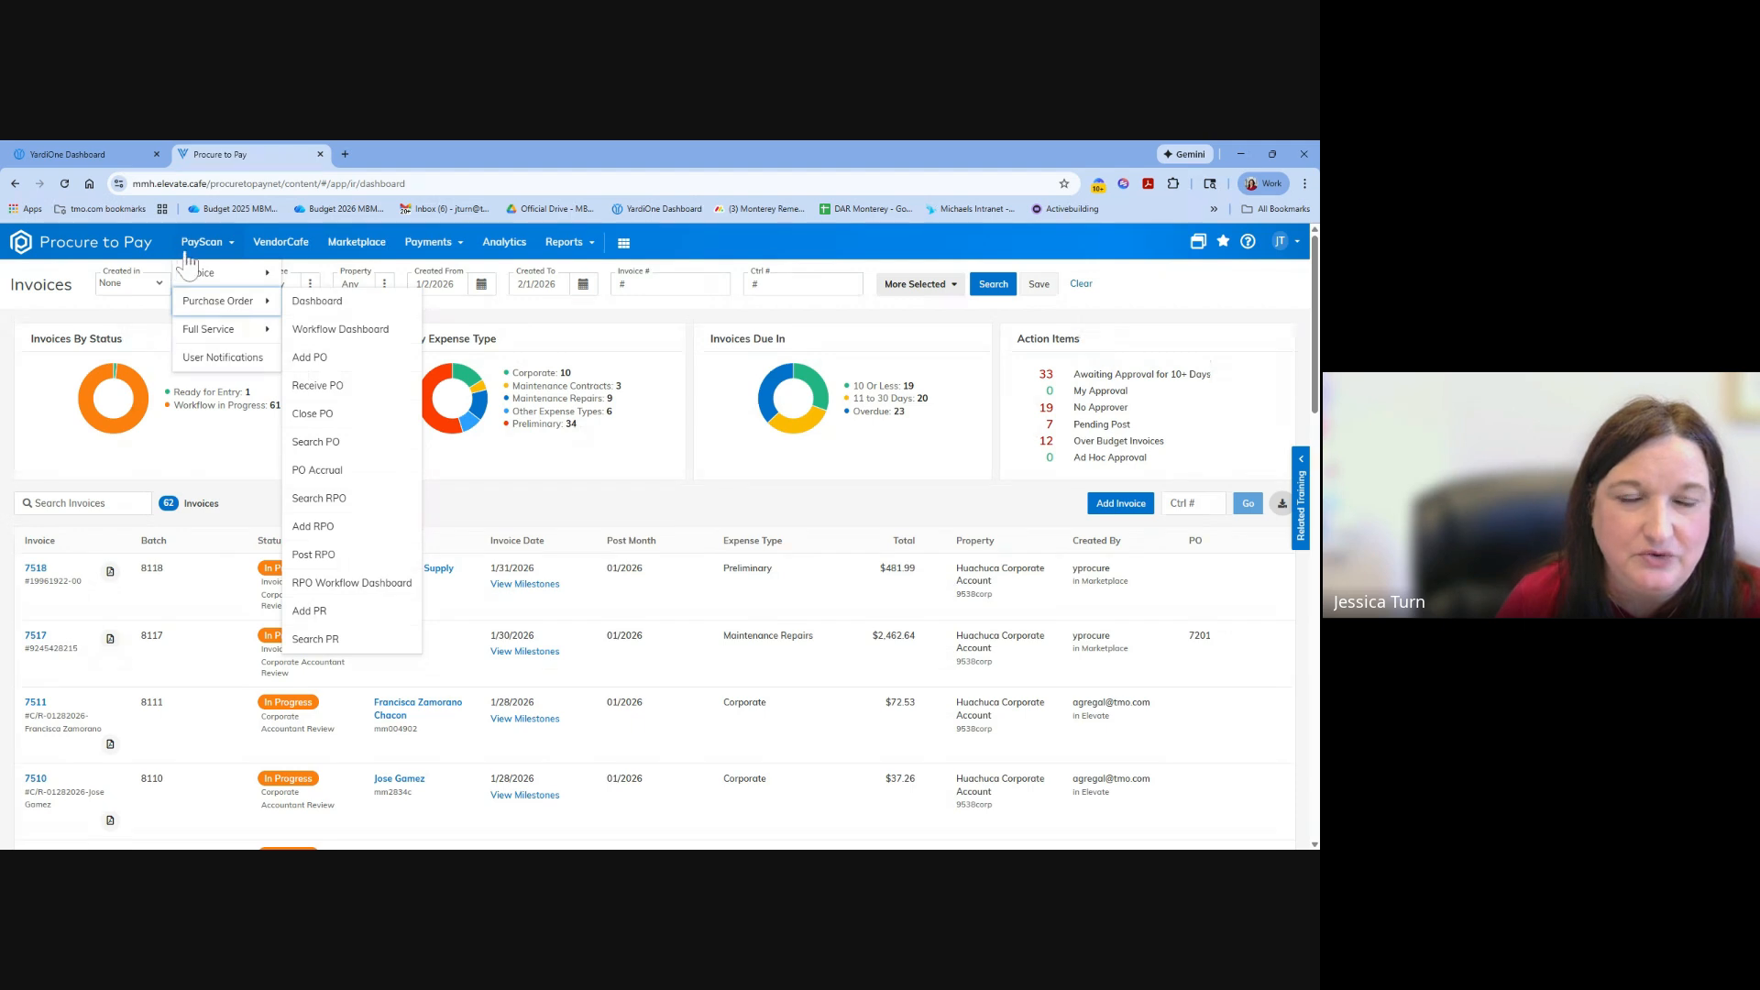
pyautogui.click(197, 245)
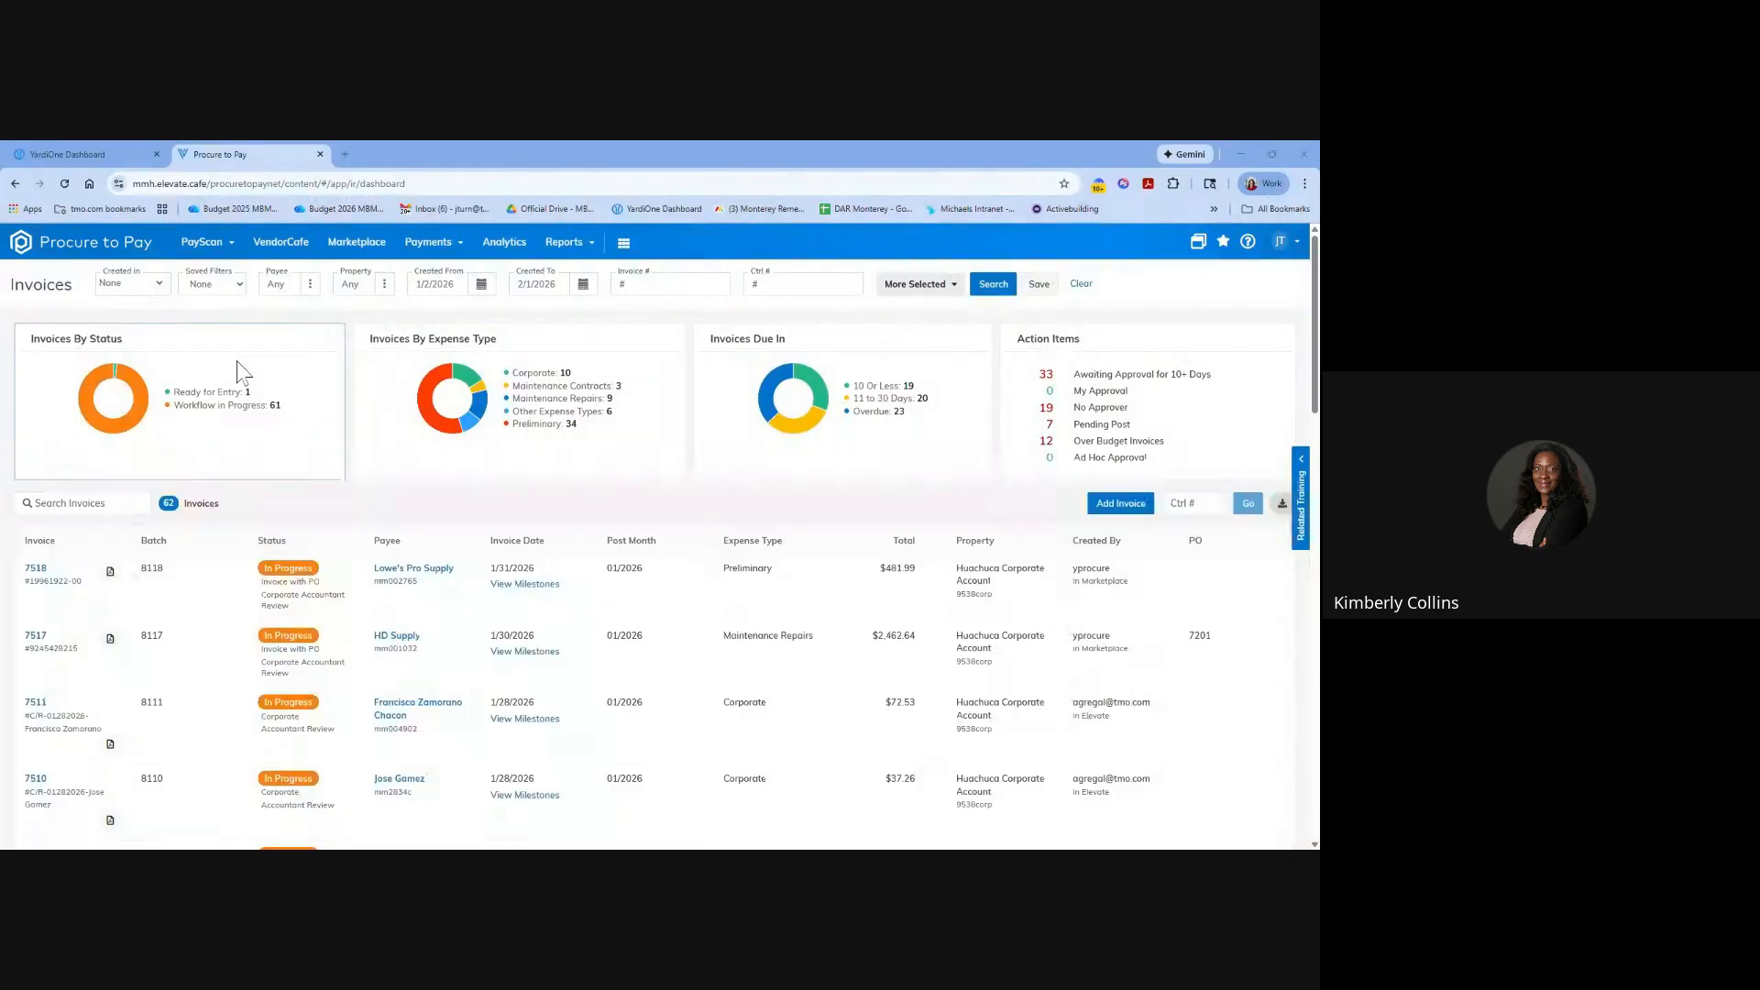
pyautogui.click(75, 148)
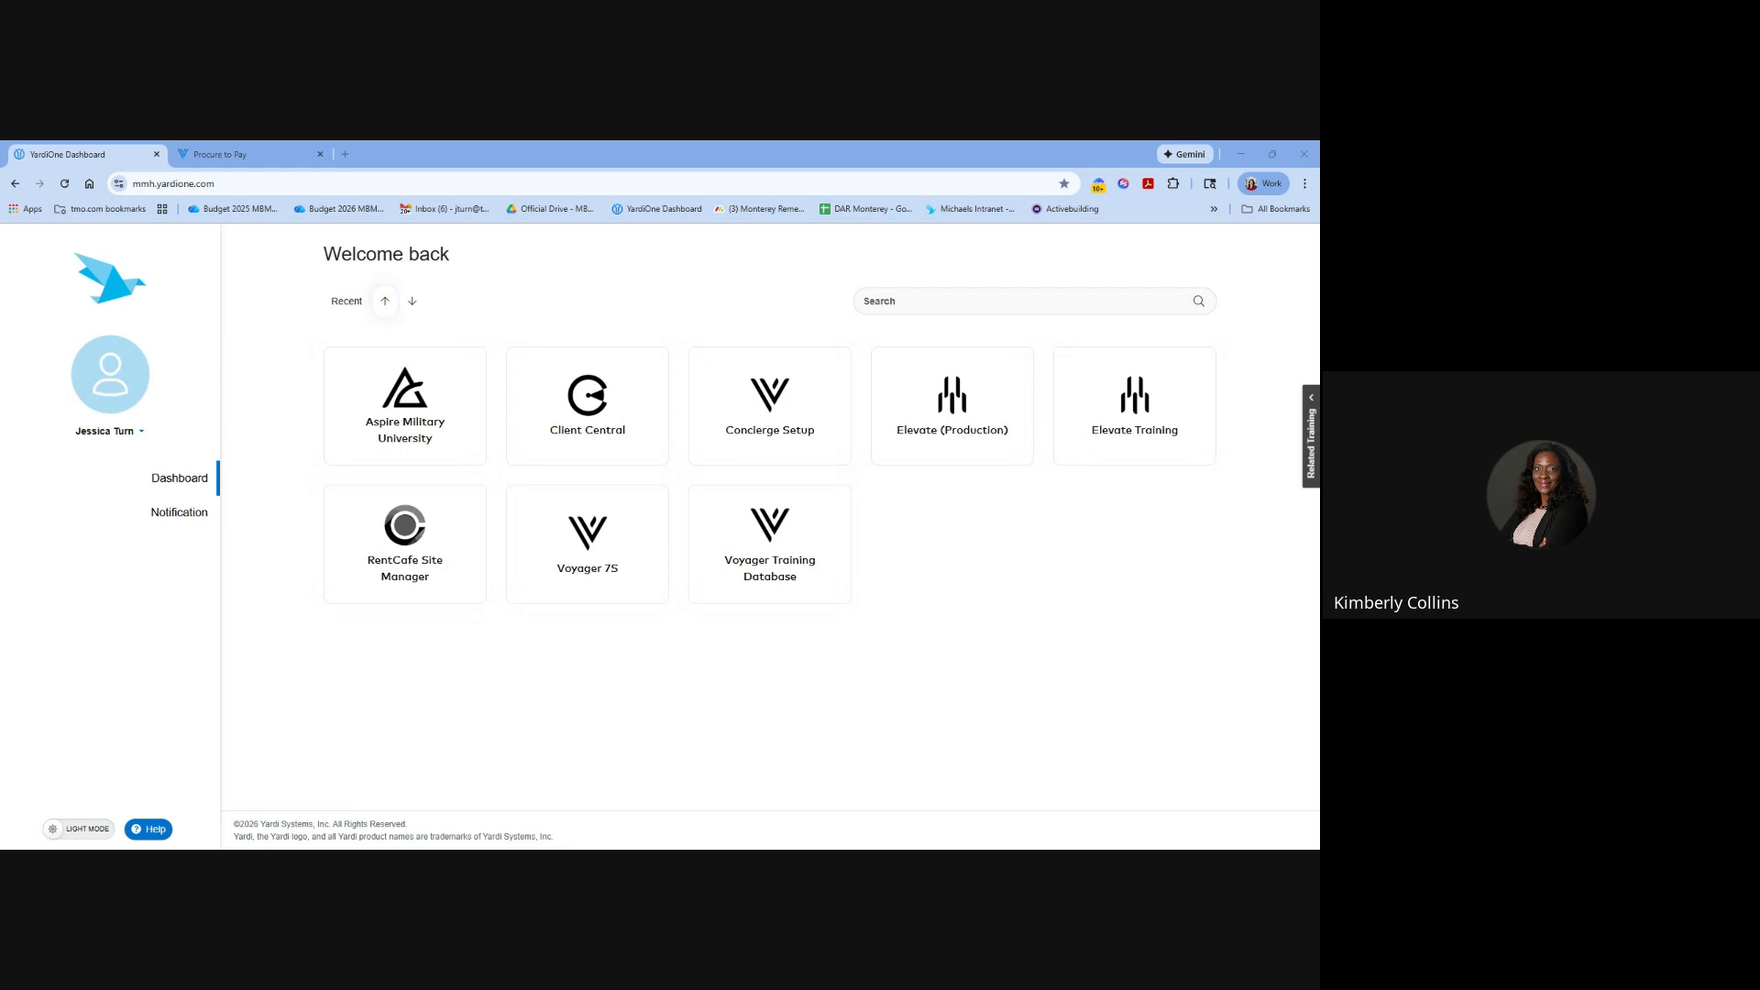
pyautogui.click(213, 154)
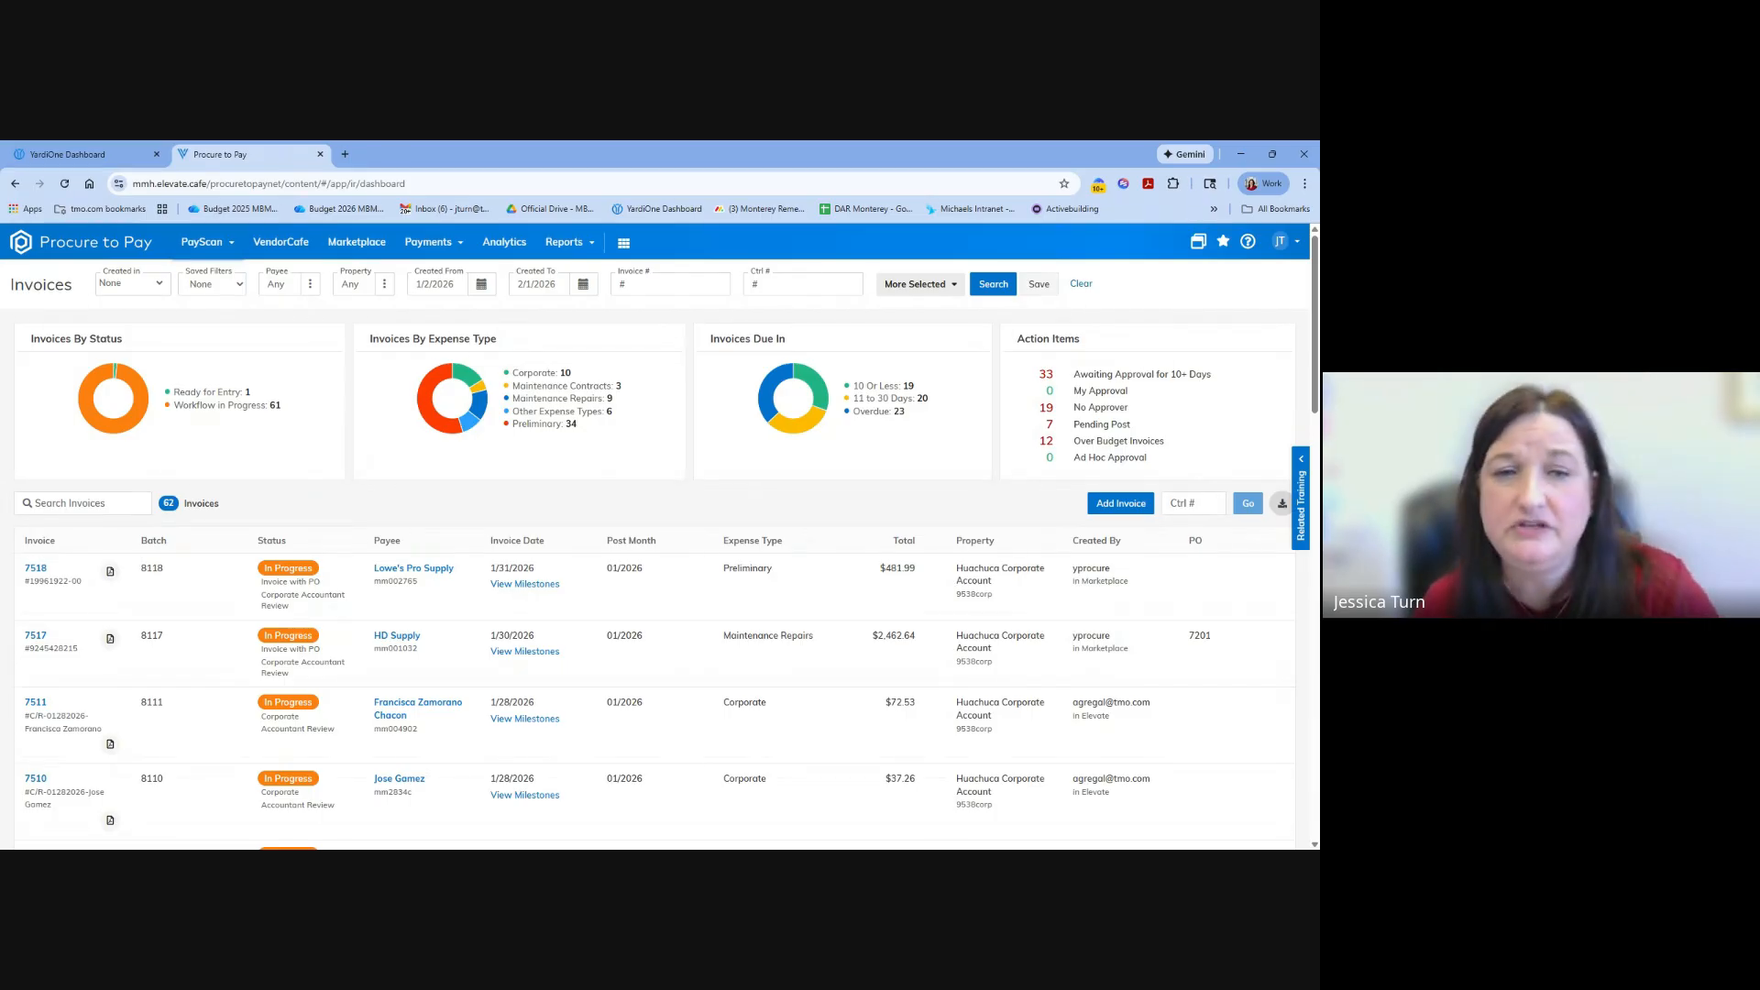
pyautogui.scroll(-1, 247, 459)
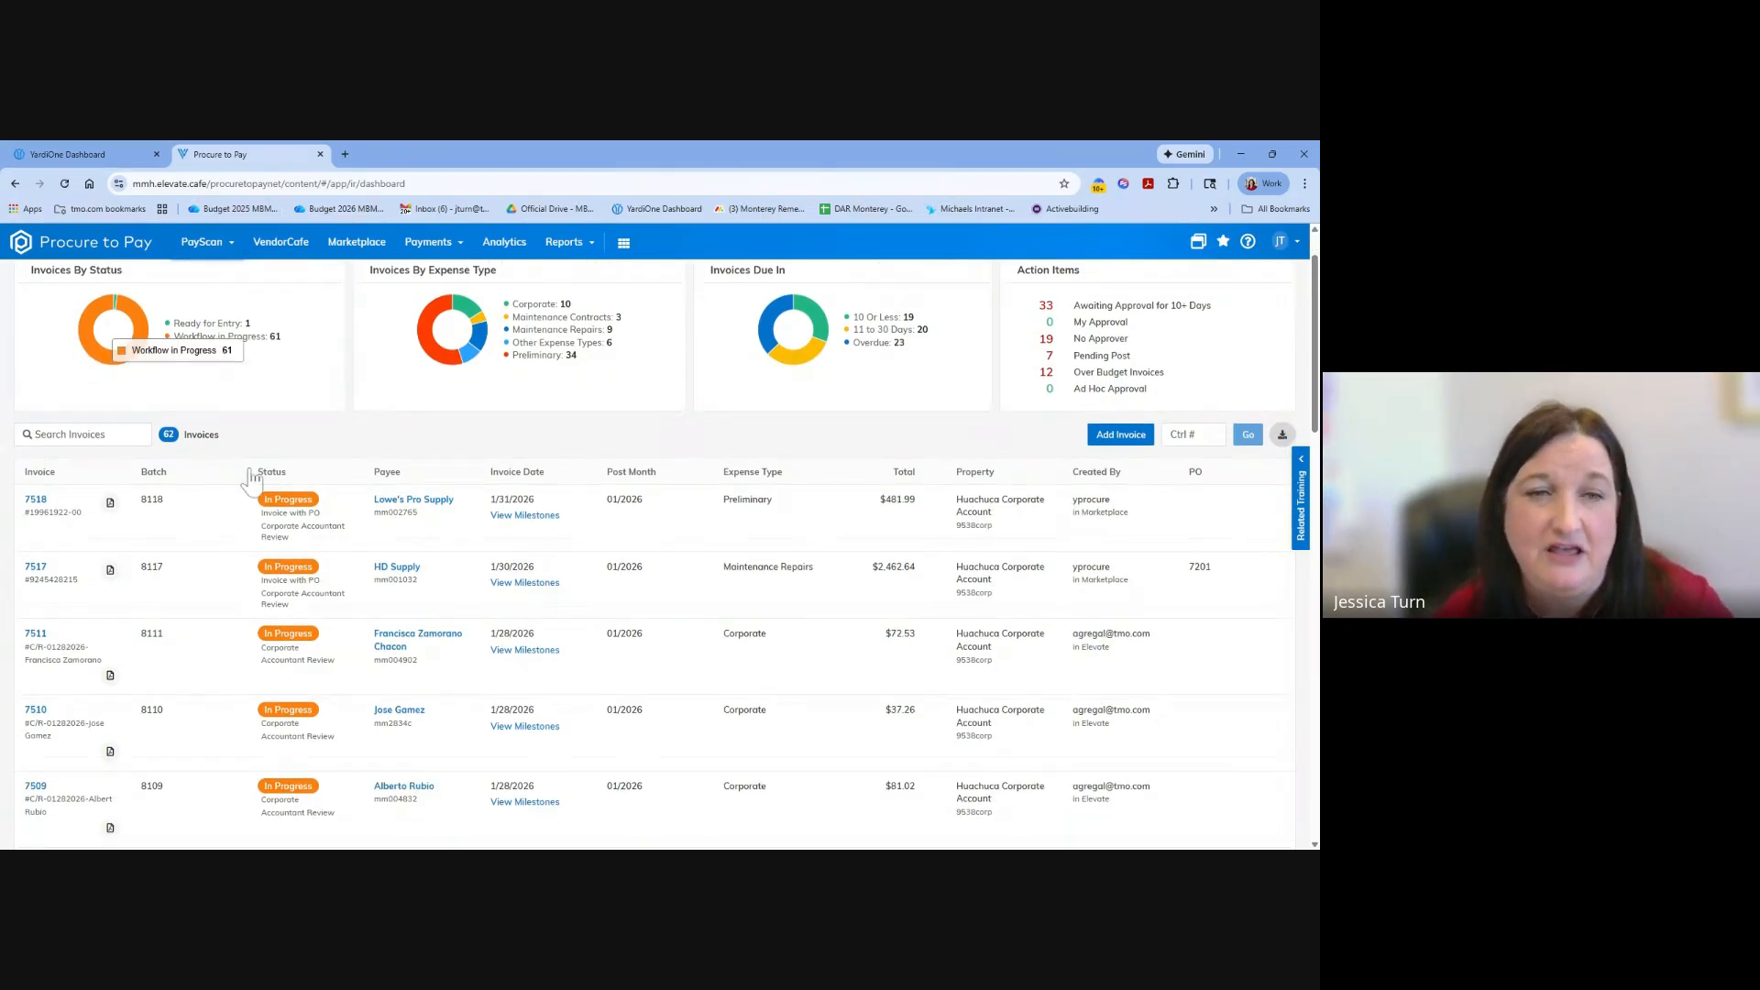
pyautogui.scroll(1, 254, 468)
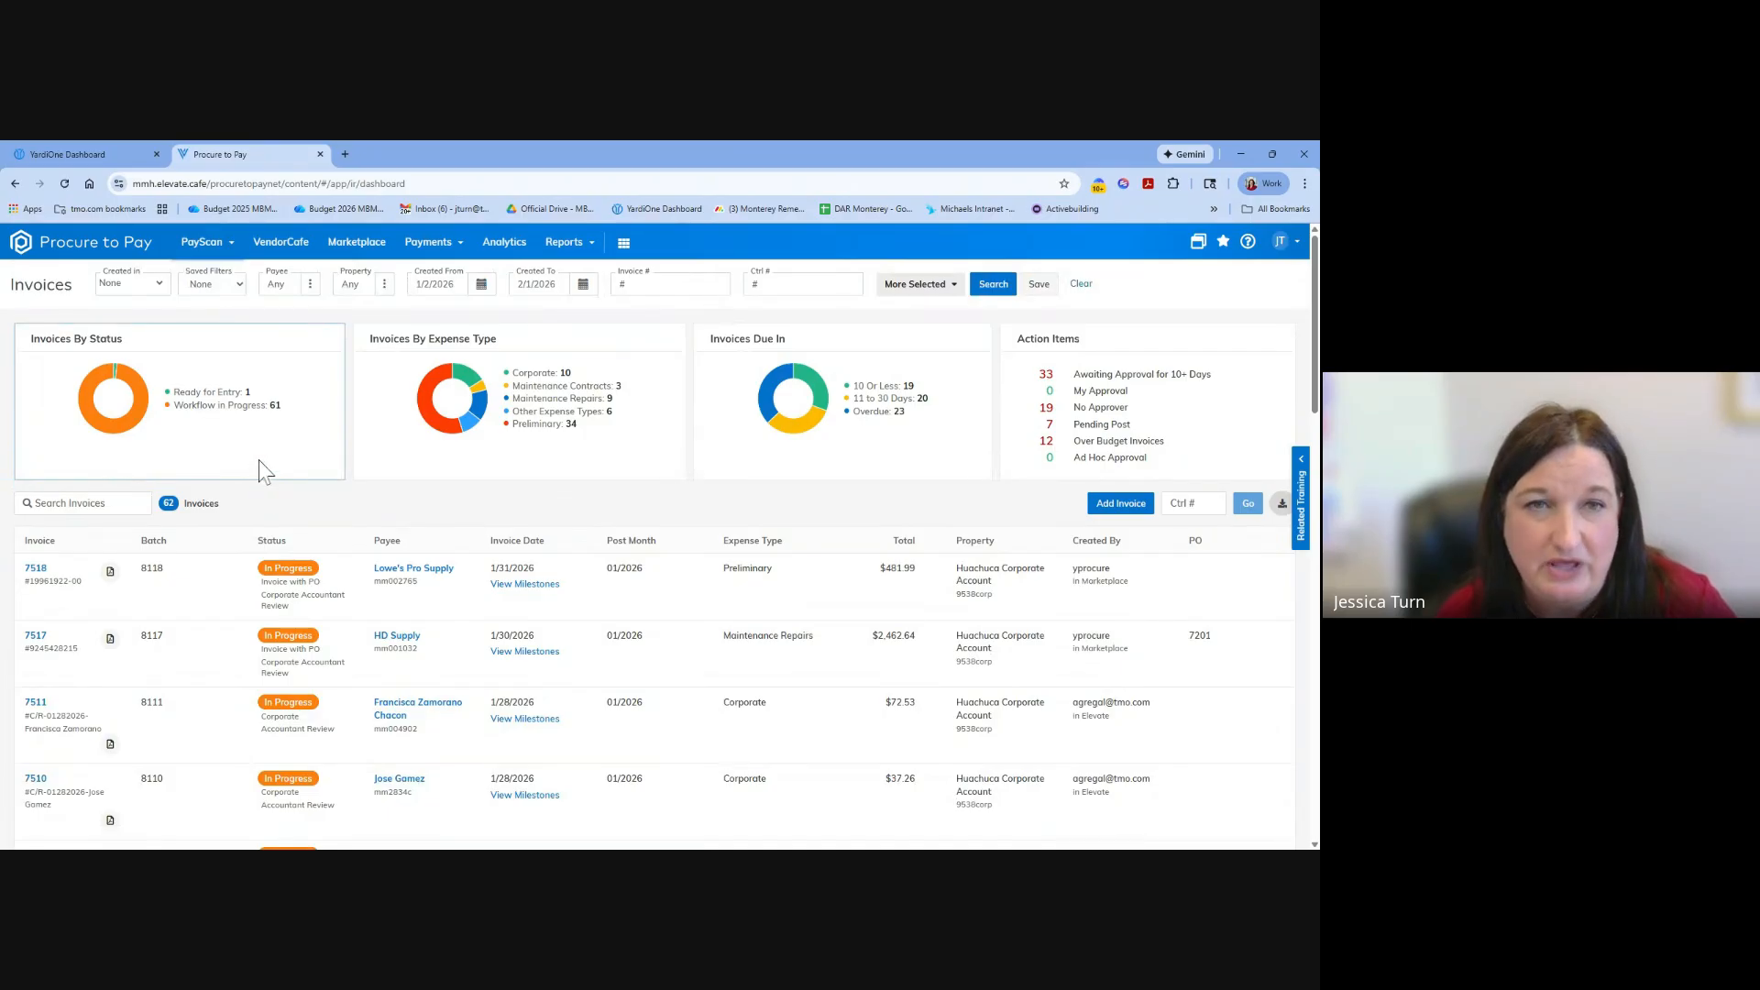
# Open the purchase order dashboard in PayScan.
pyautogui.click(218, 250)
pyautogui.moveTo(234, 307)
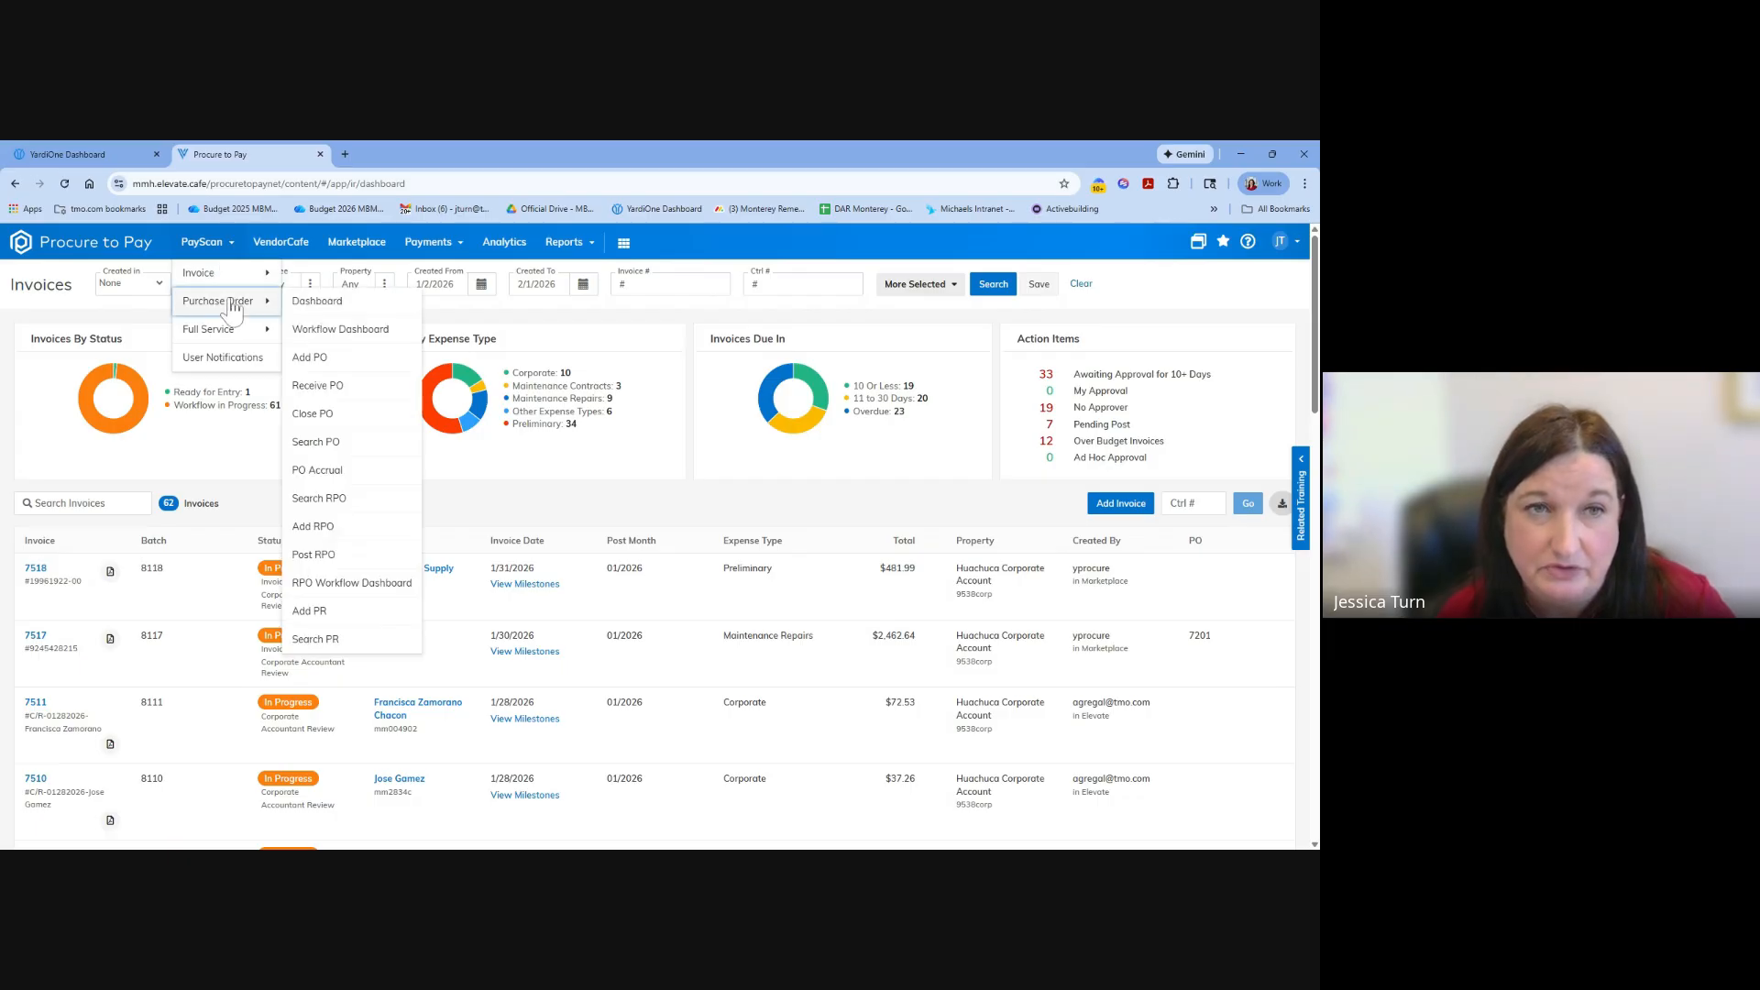
pyautogui.click(311, 308)
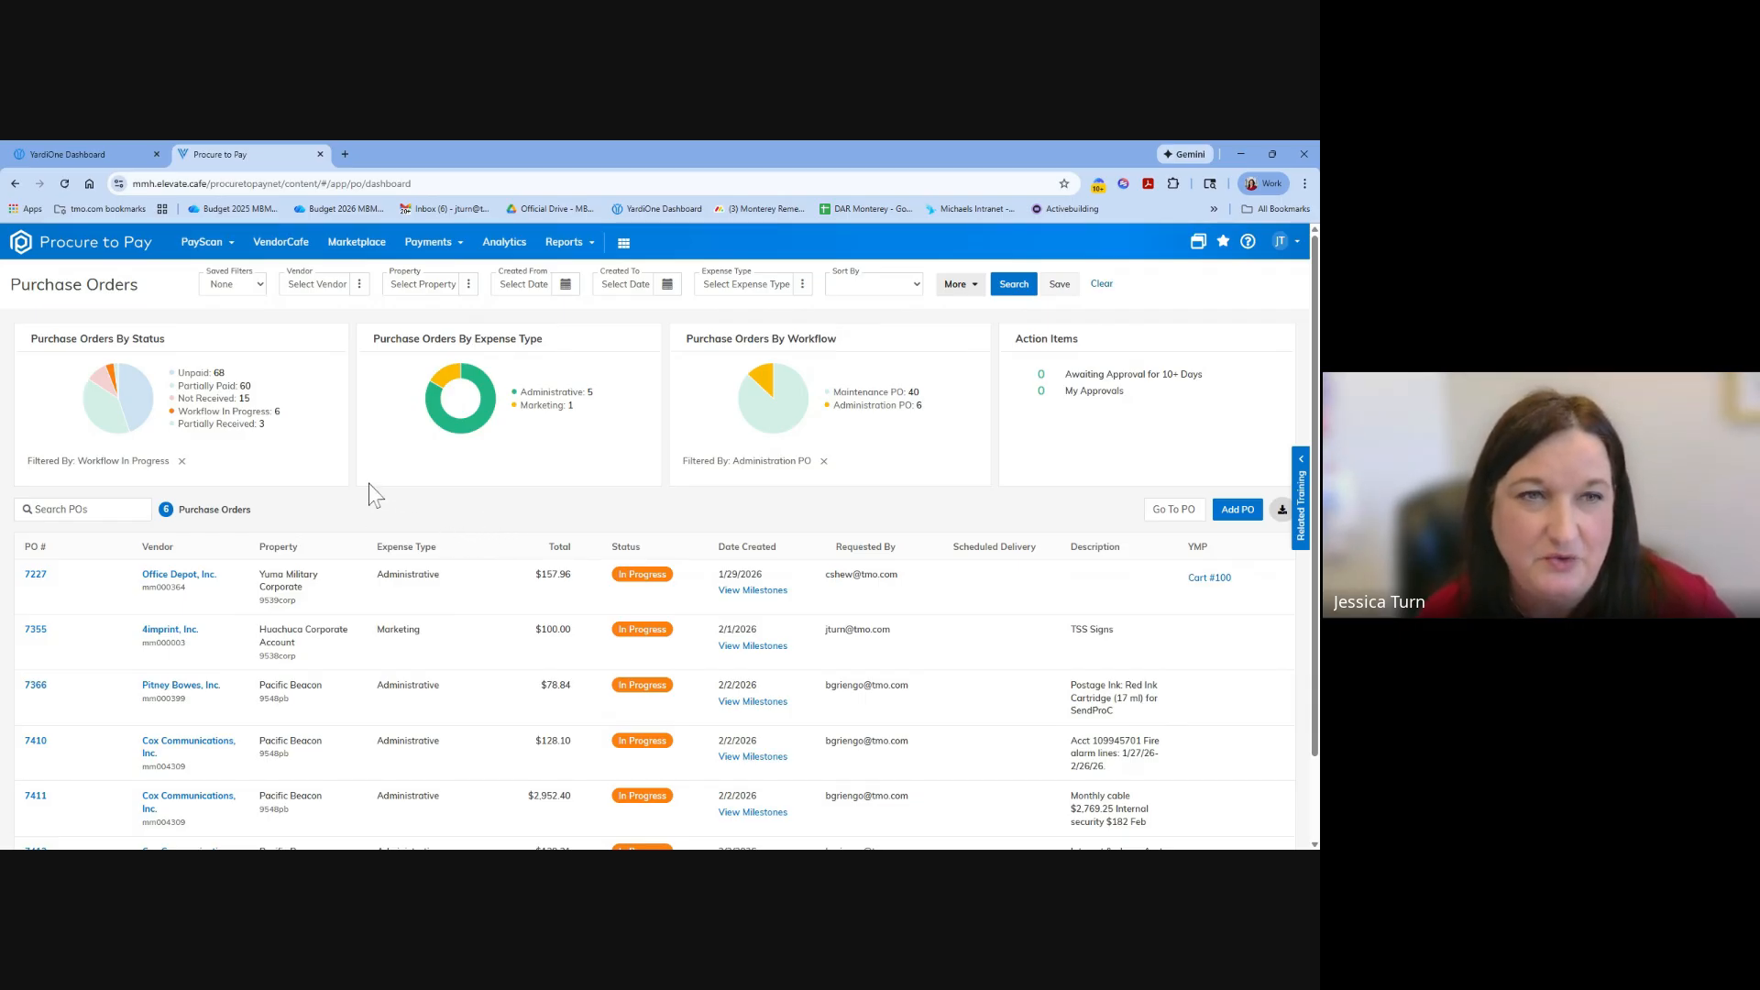
# Open the Office Depot purchase order 7227 from the list and review its overview and detail lines.
pyautogui.scroll(-1, 472, 438)
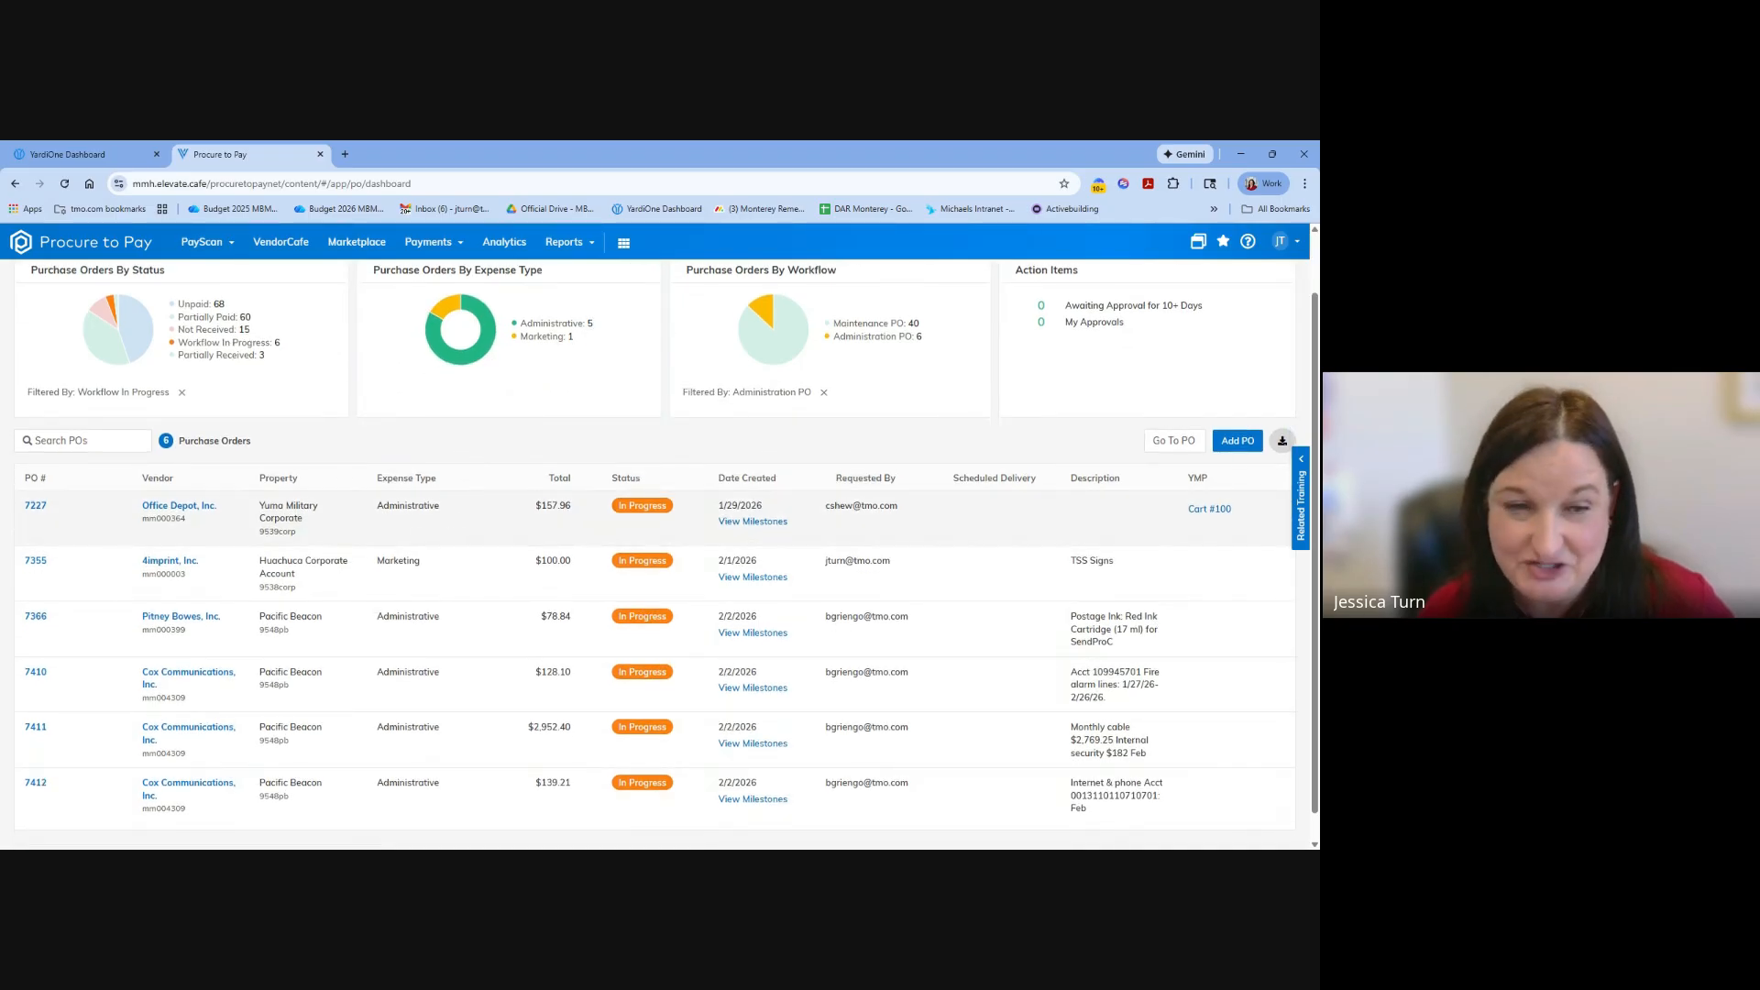
pyautogui.scroll(-1, 392, 555)
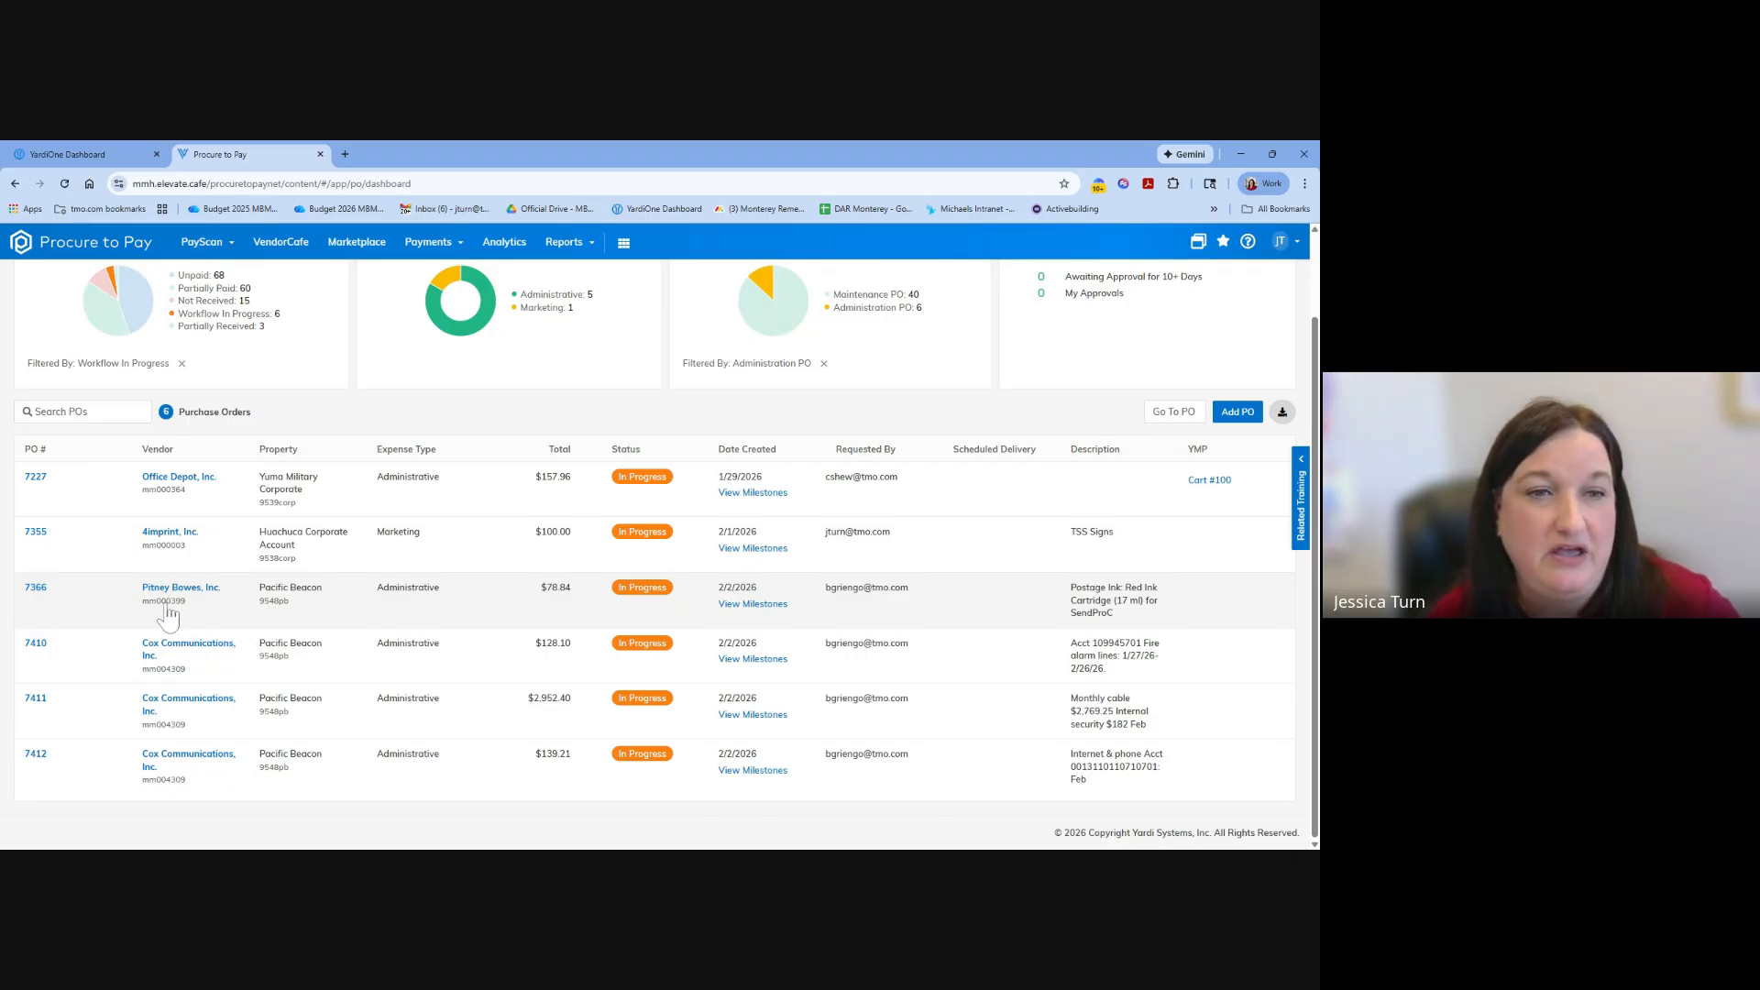
pyautogui.click(37, 478)
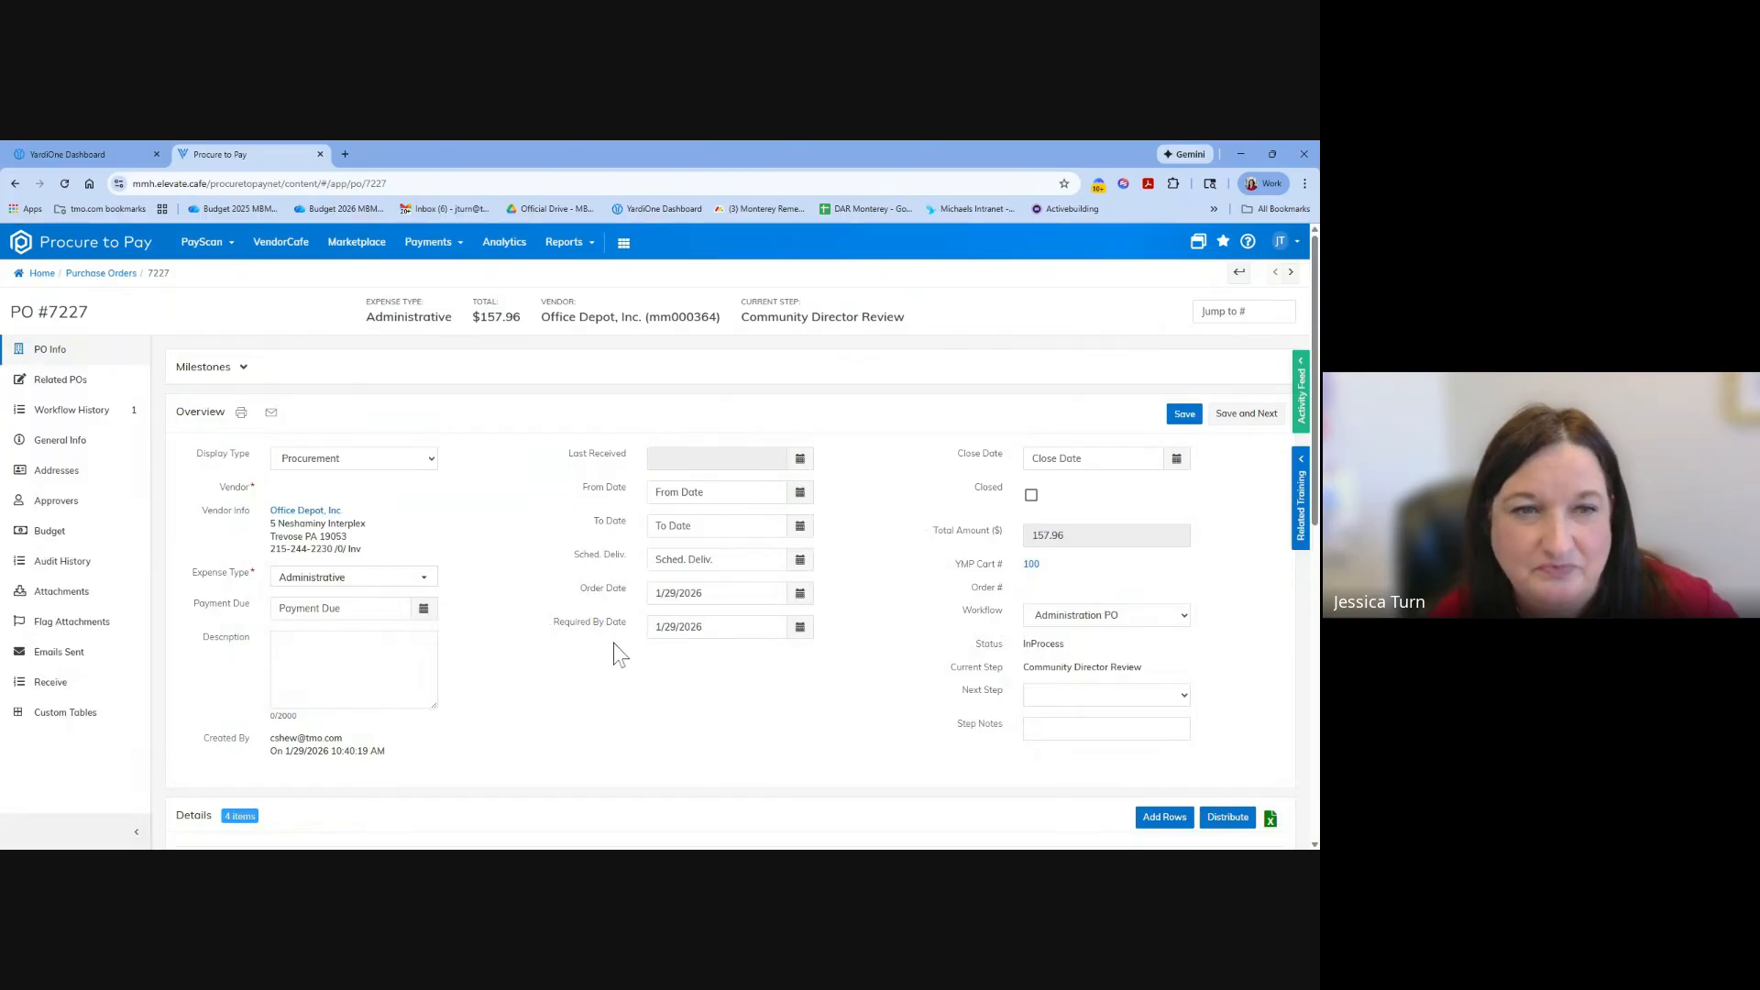
pyautogui.scroll(-1, 541, 683)
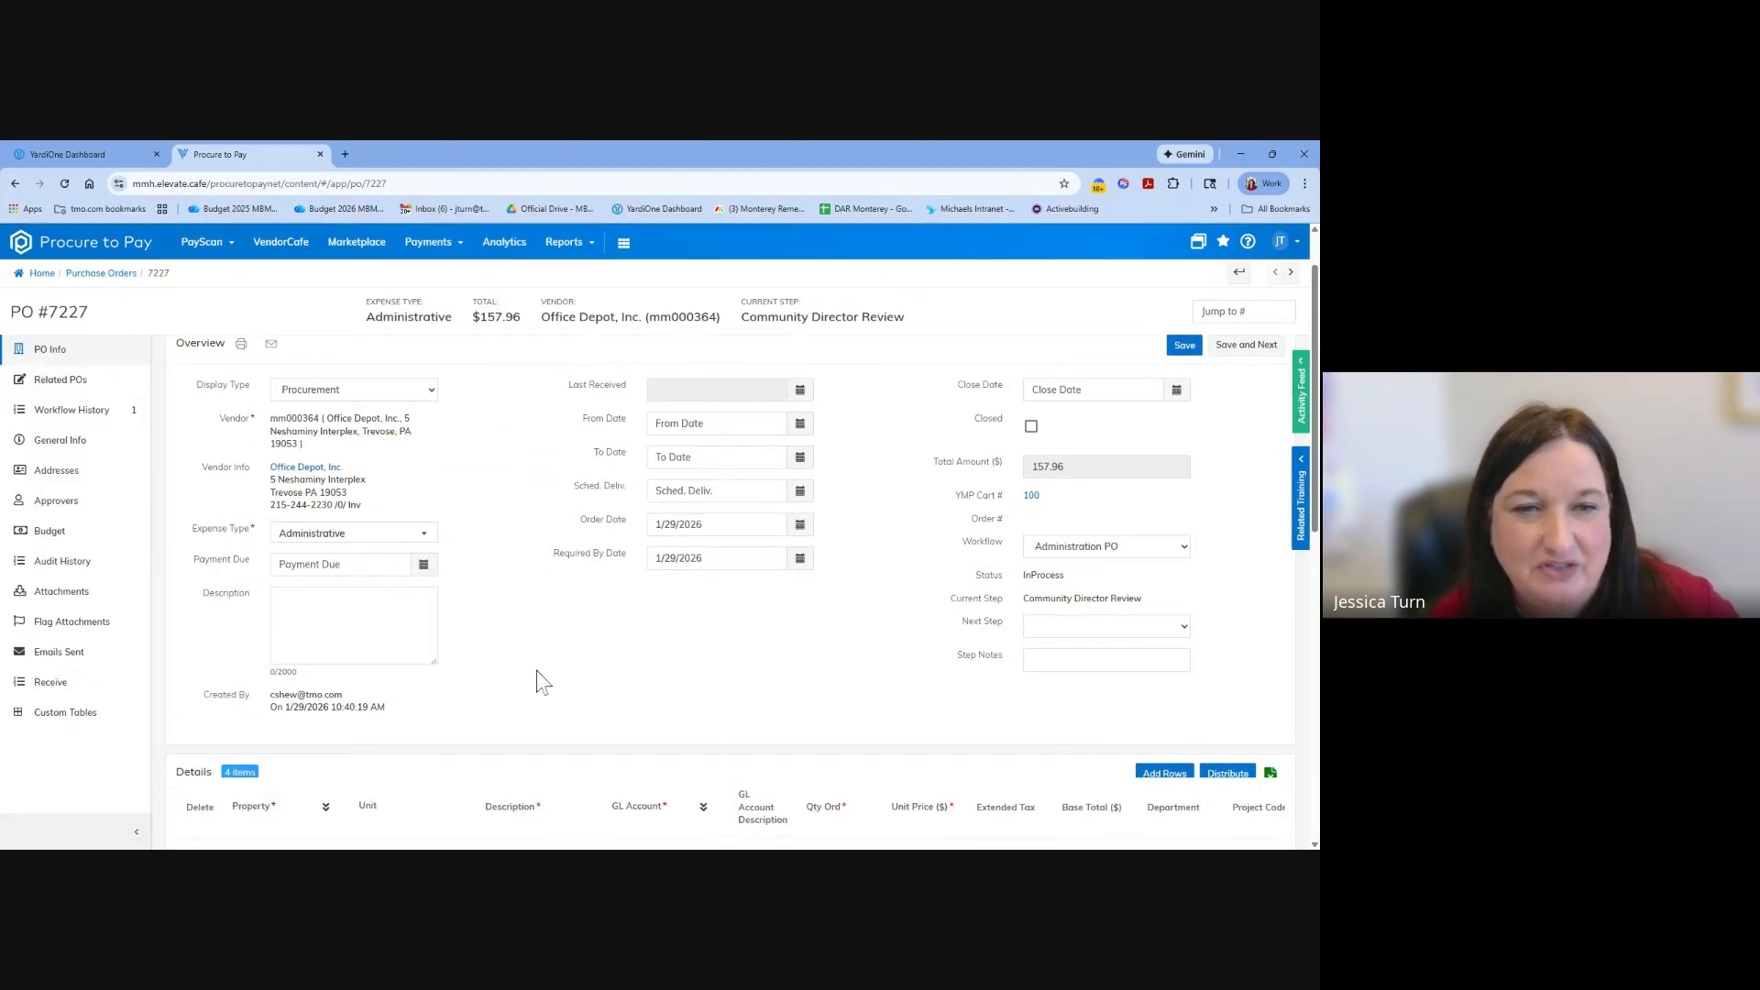
pyautogui.scroll(1, 541, 683)
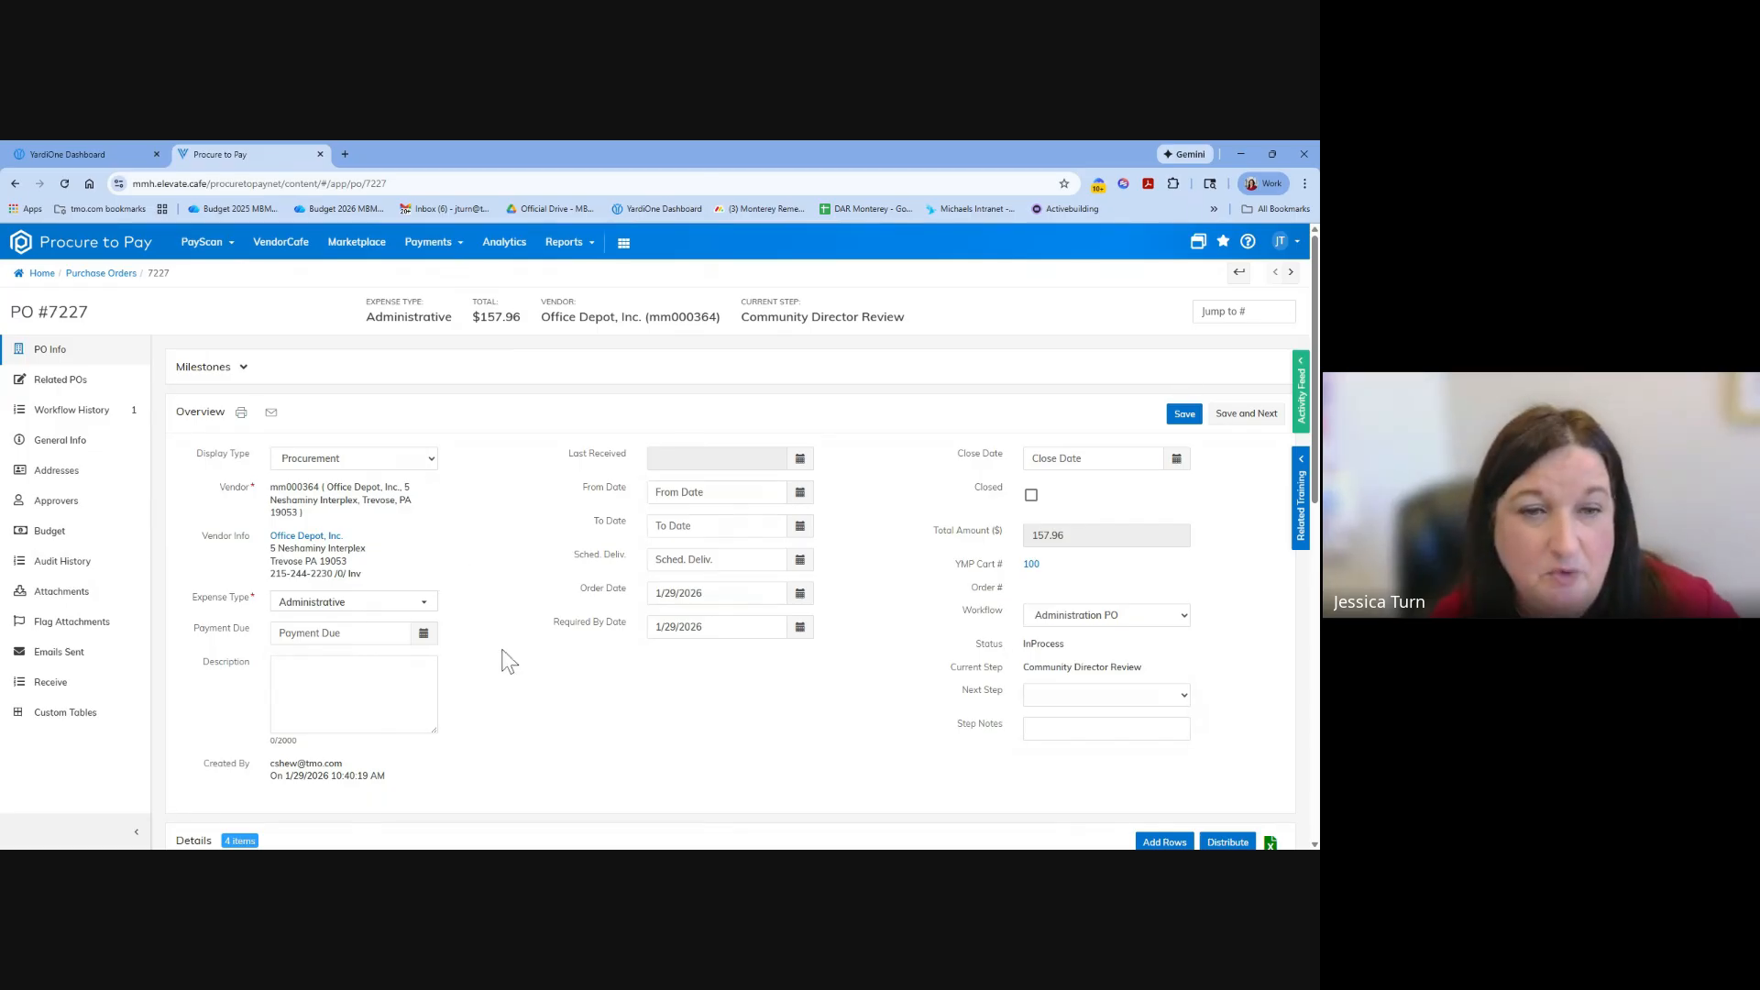
pyautogui.scroll(-3, 512, 662)
pyautogui.scroll(-4, 512, 661)
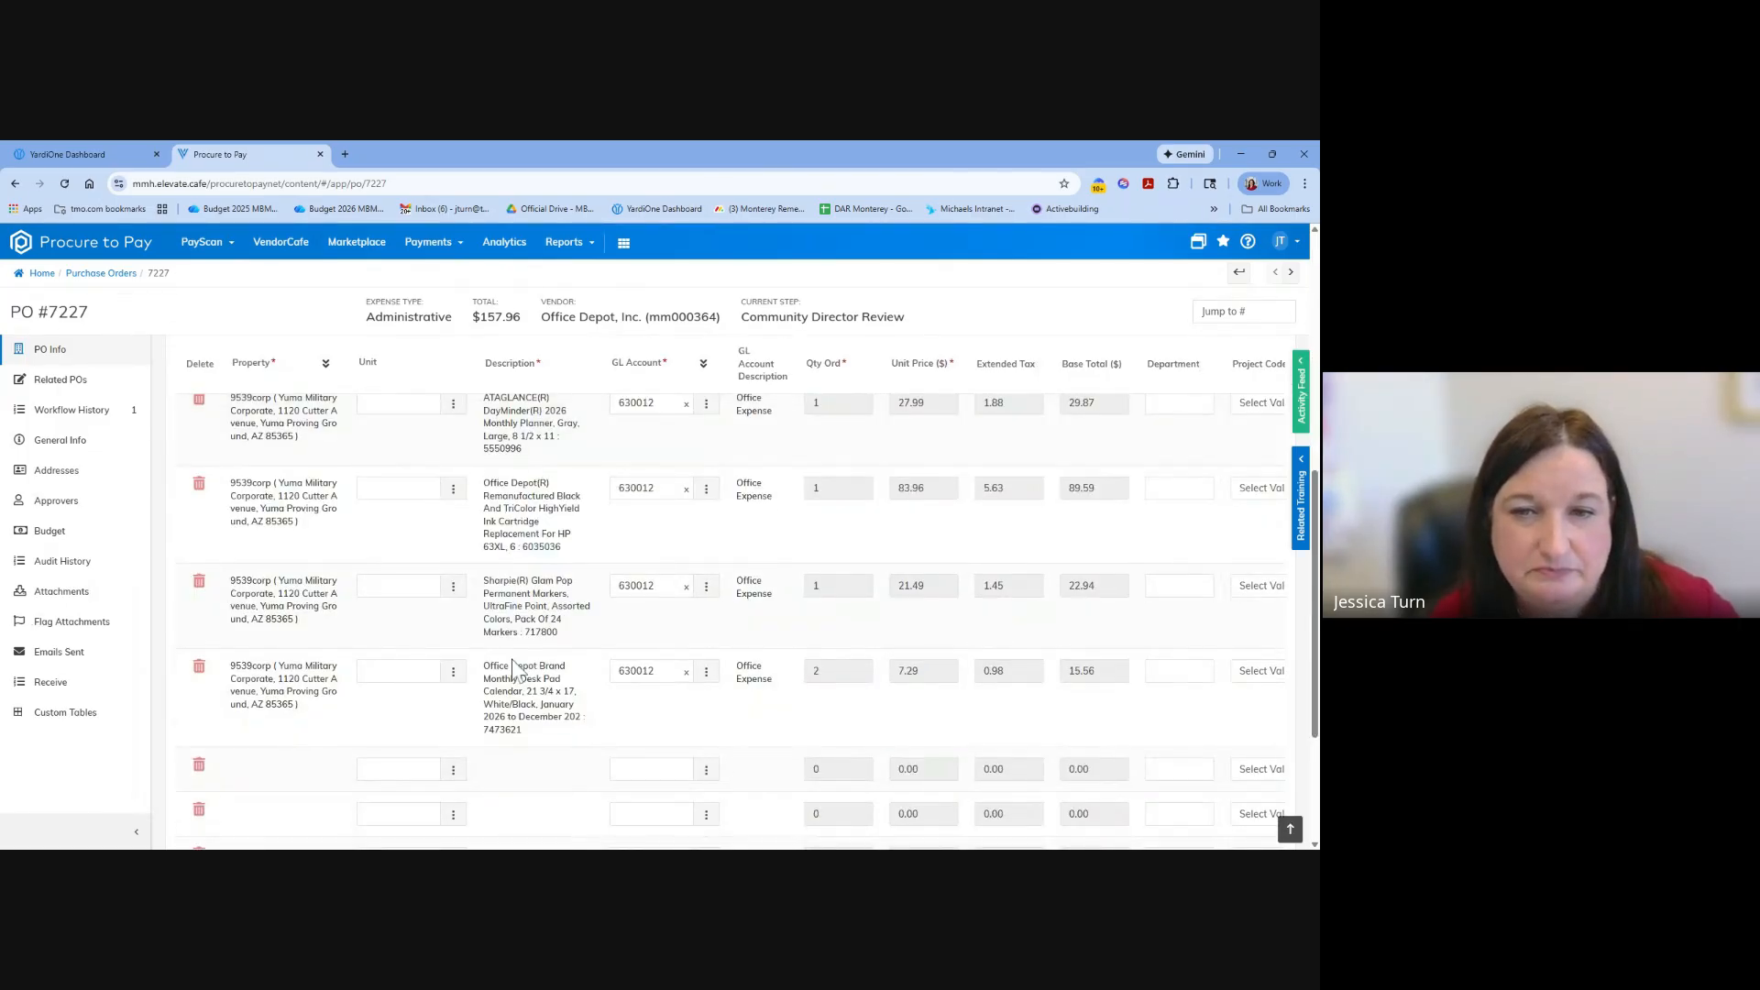
pyautogui.scroll(4, 511, 662)
pyautogui.scroll(3, 509, 658)
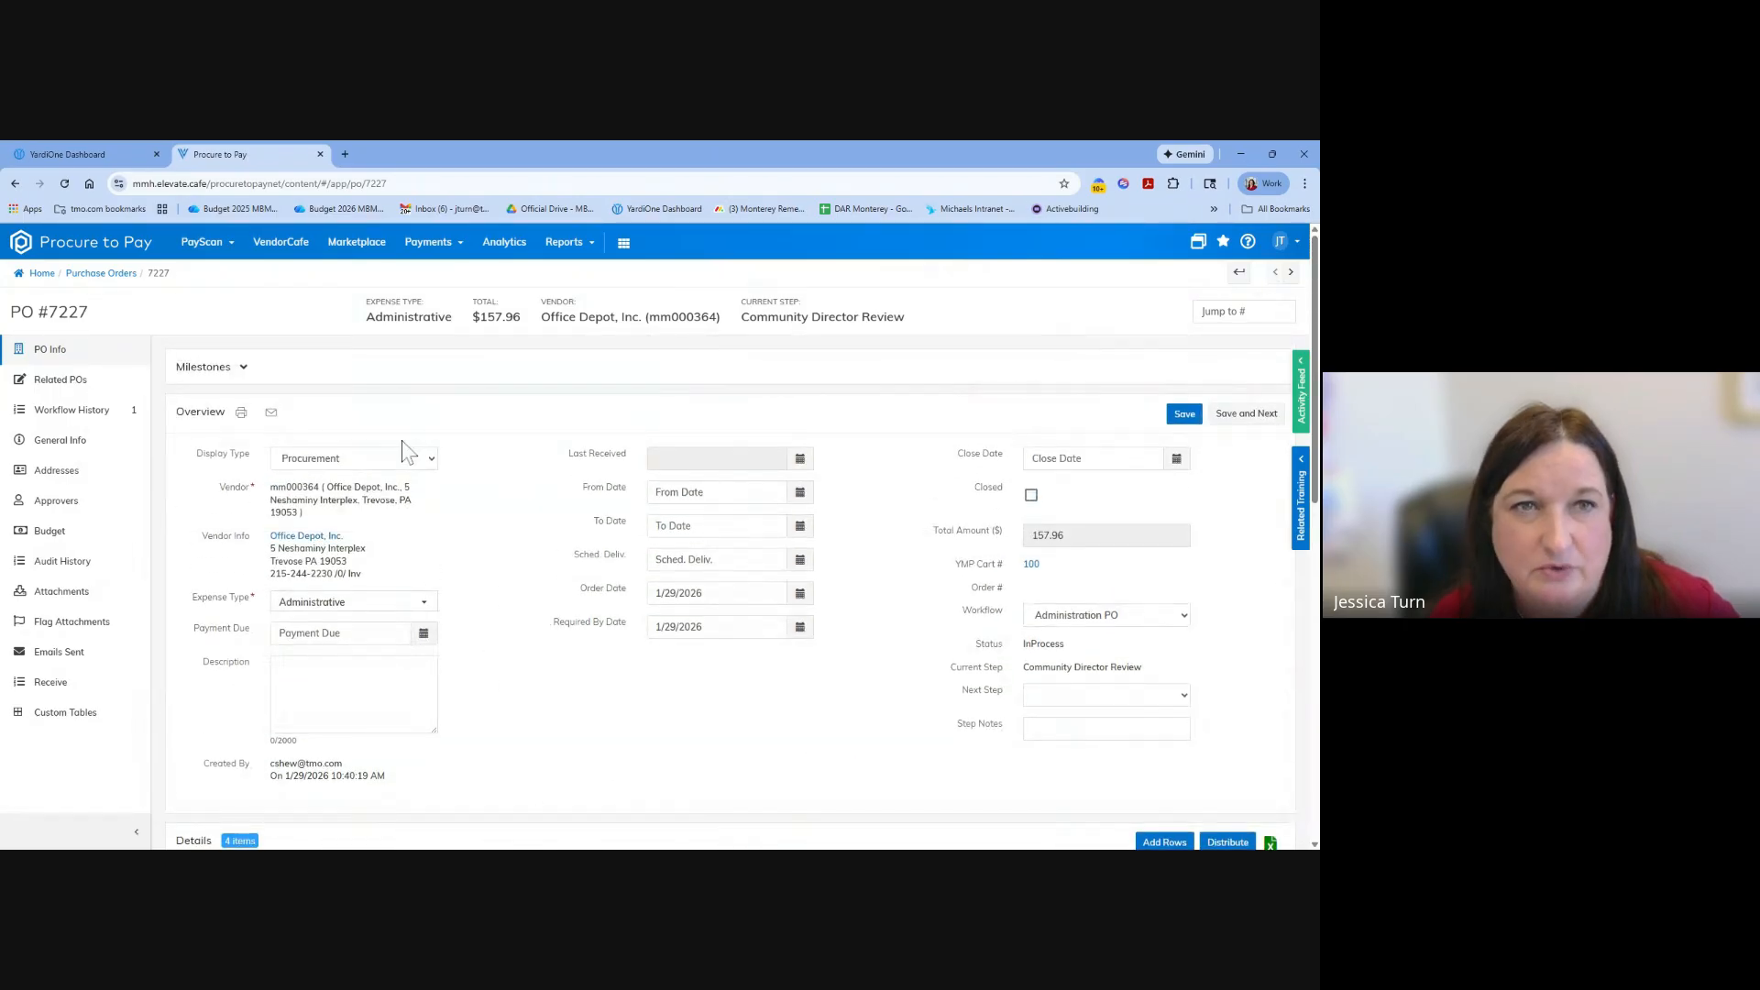
# Start a new purchase order in PayScan.
pyautogui.click(205, 246)
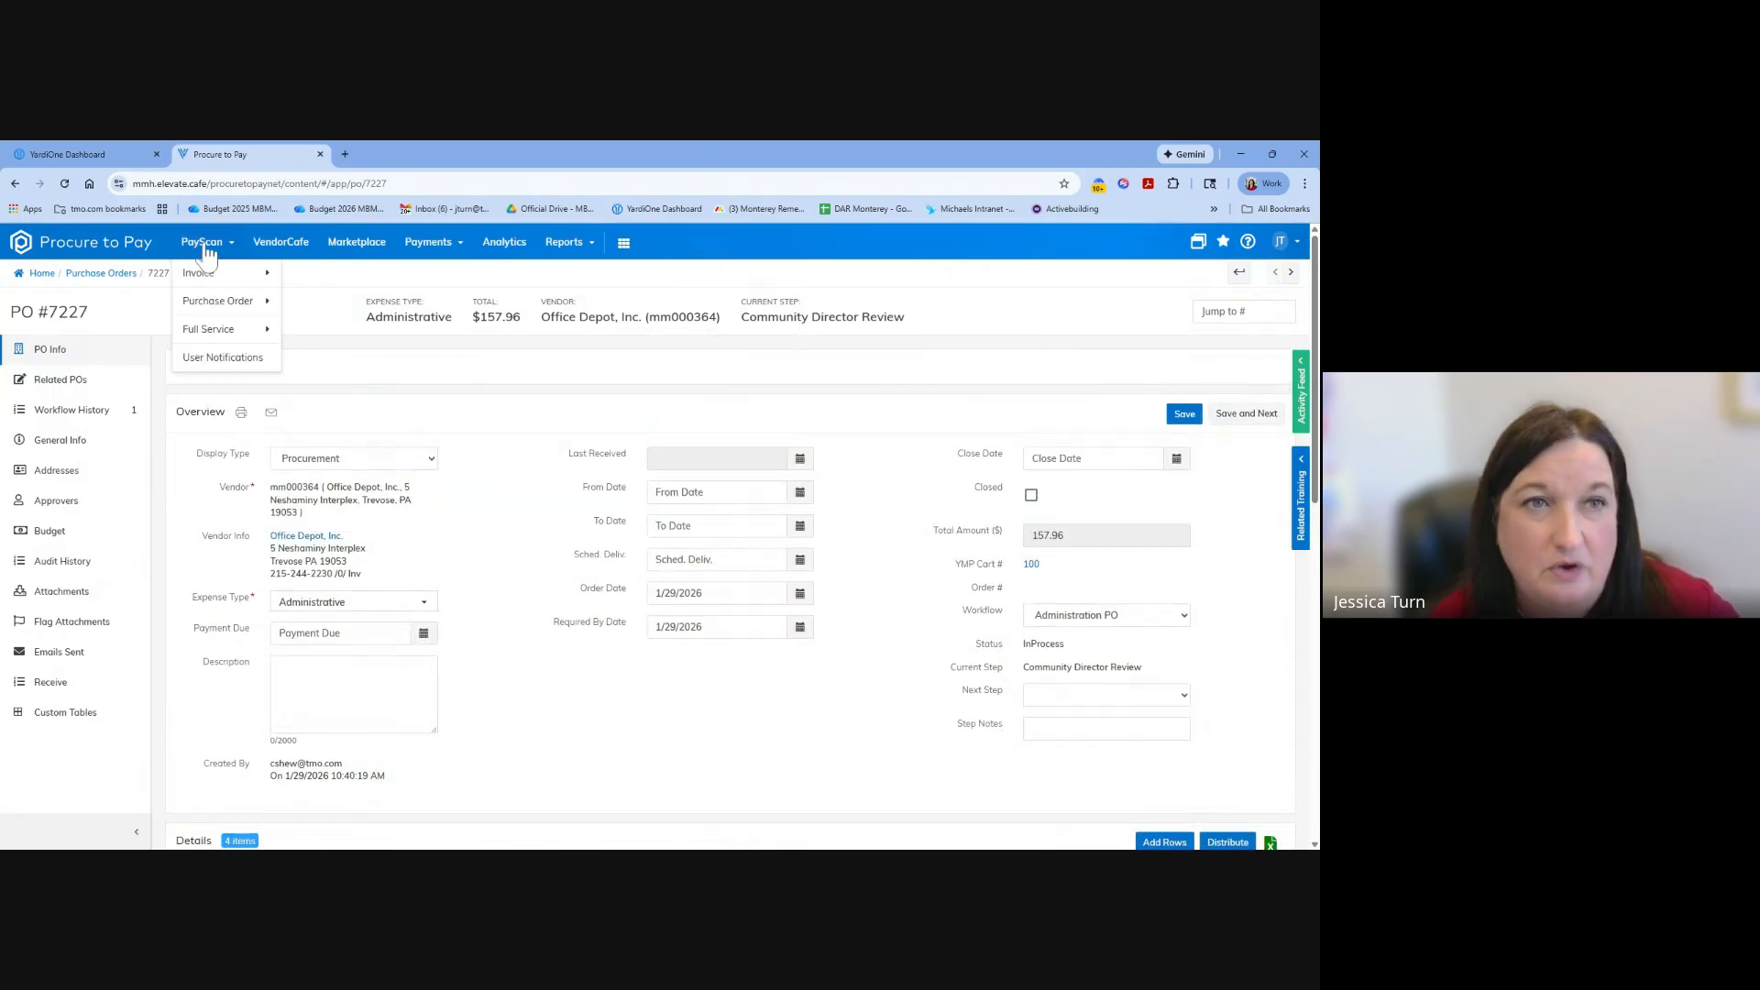
pyautogui.moveTo(240, 309)
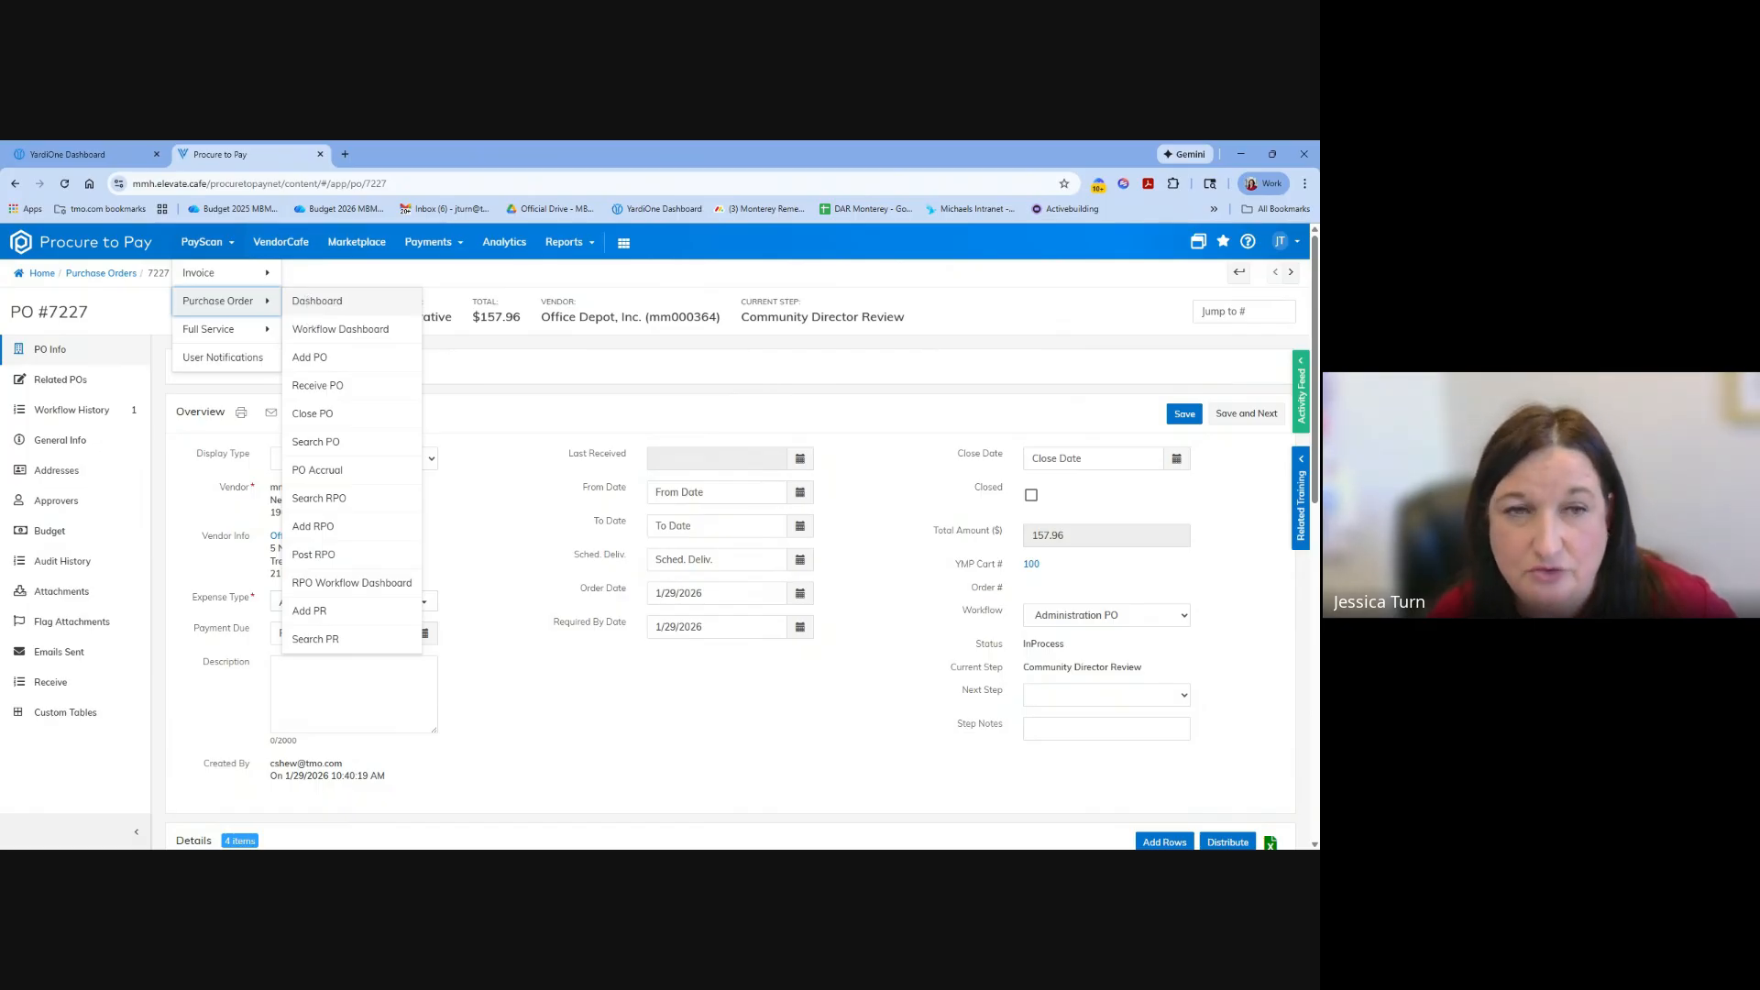
pyautogui.click(309, 356)
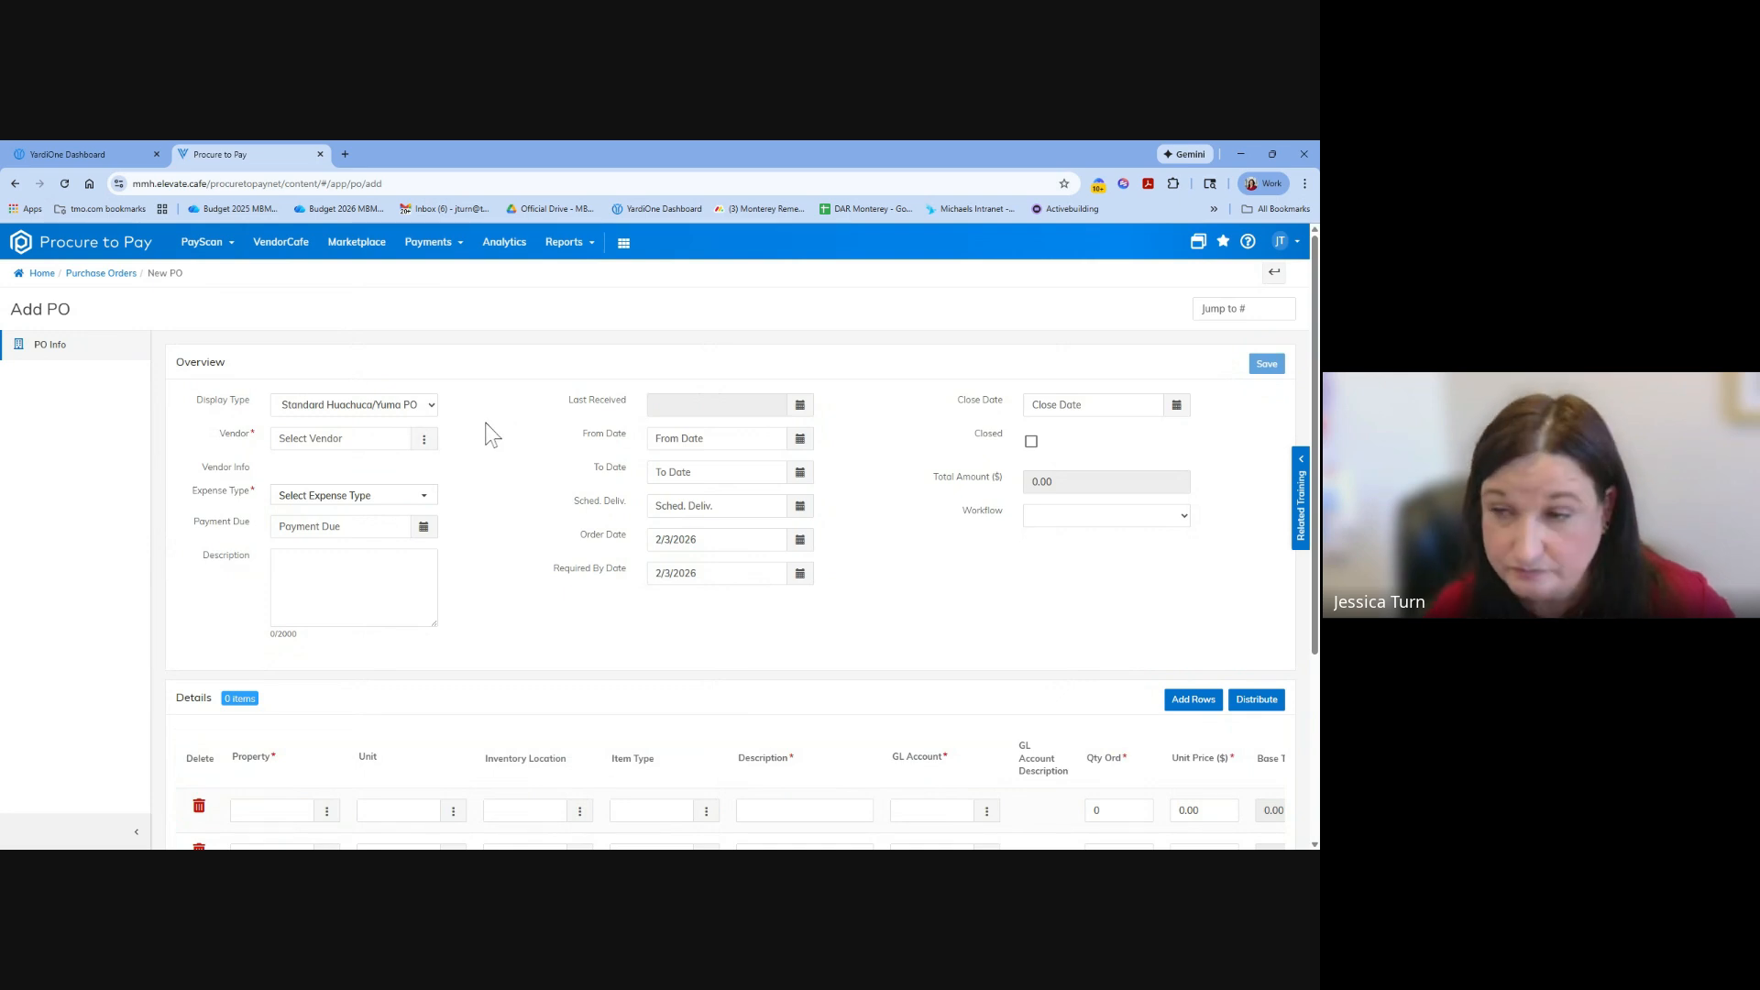
# Examine the new purchase order's display type options and all the columns of its detail lines.
pyautogui.click(431, 407)
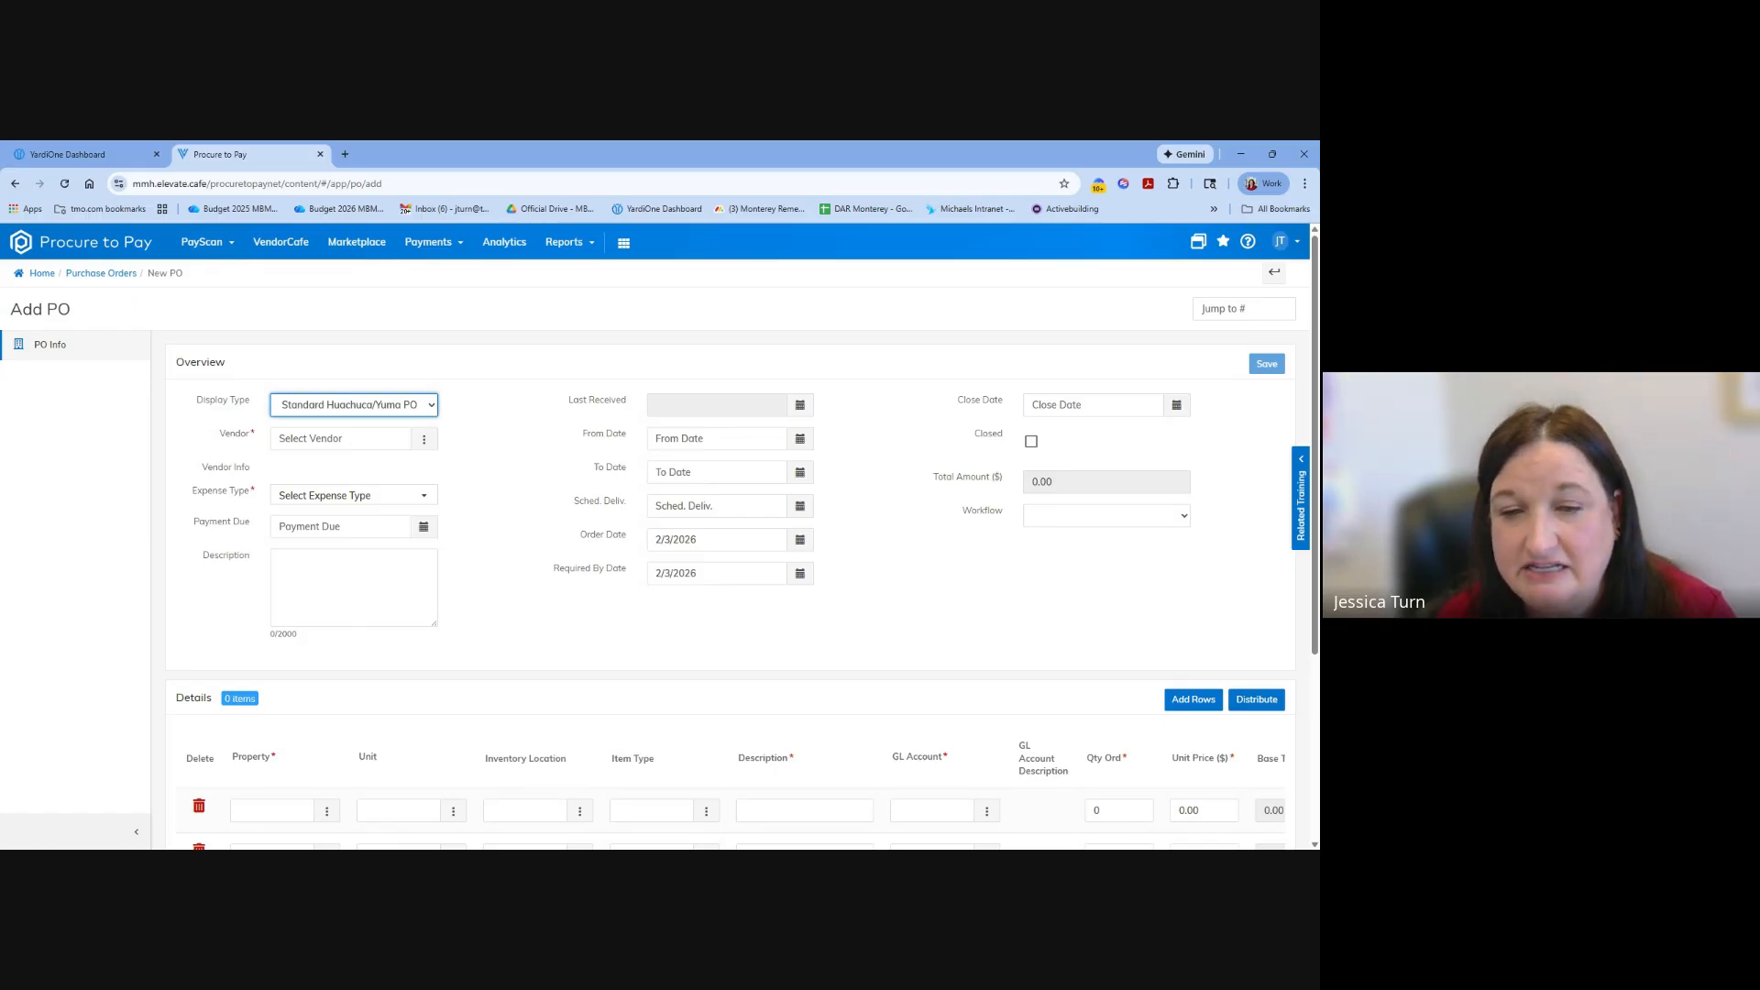
pyautogui.scroll(-3, 660, 831)
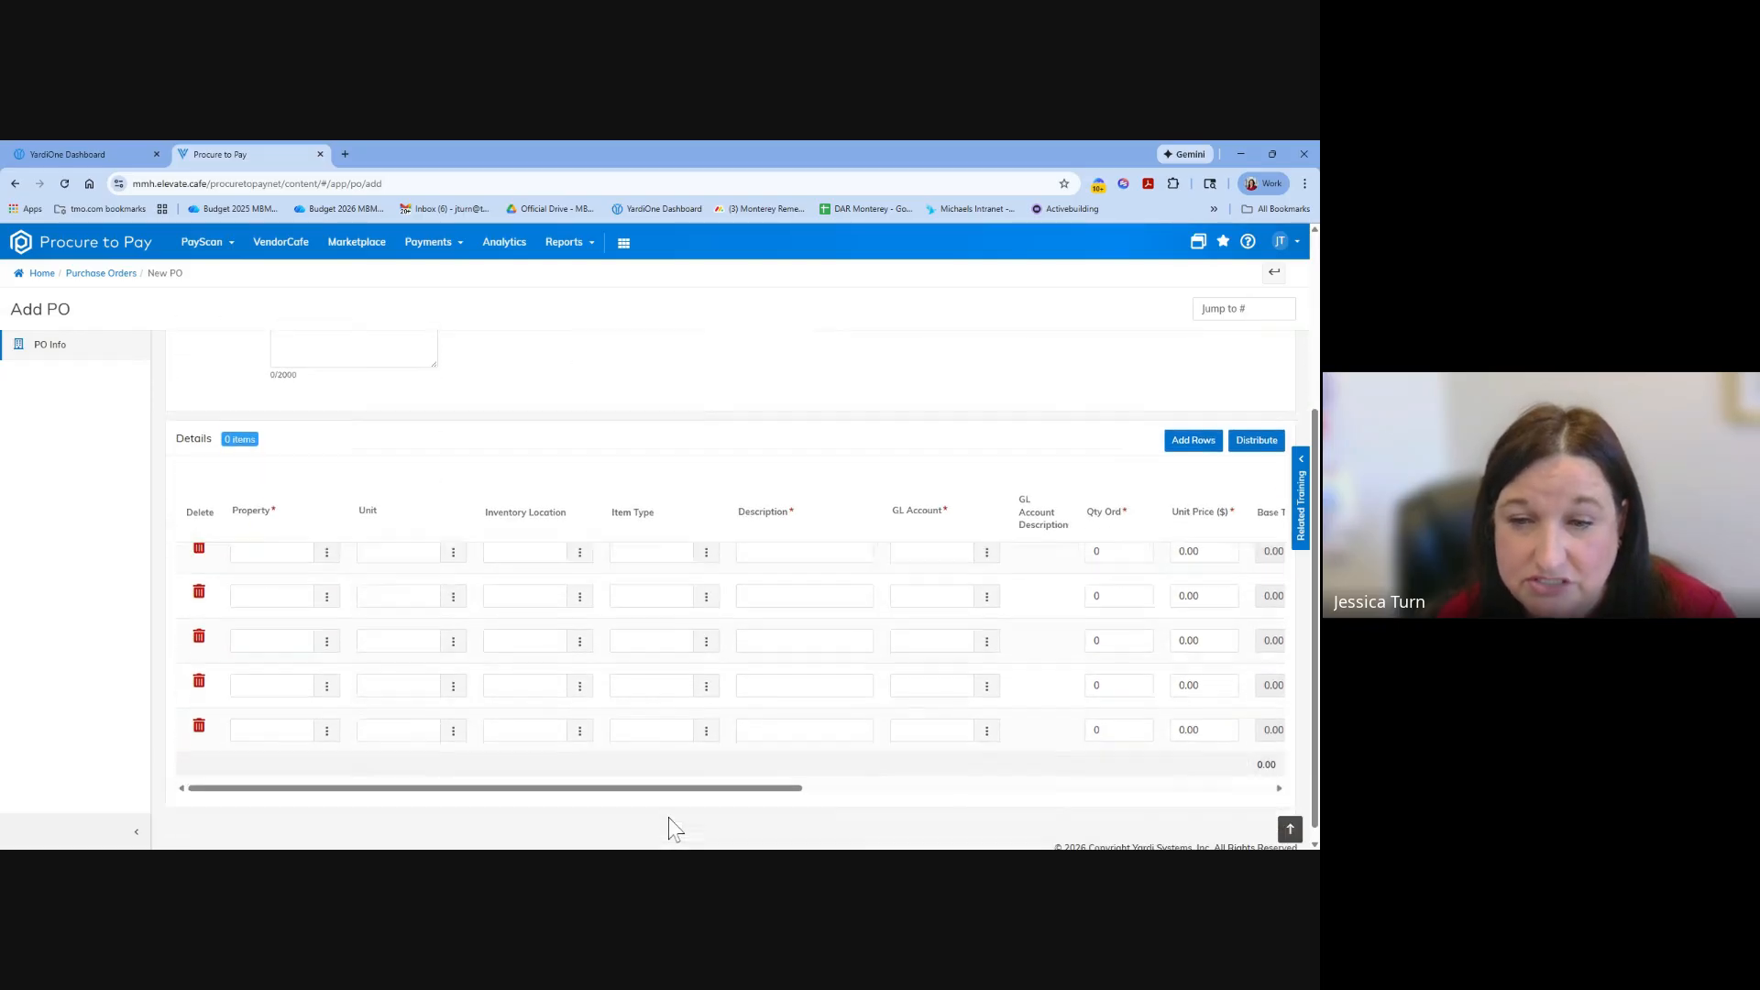
pyautogui.moveTo(695, 774); pyautogui.dragTo(1028, 775)
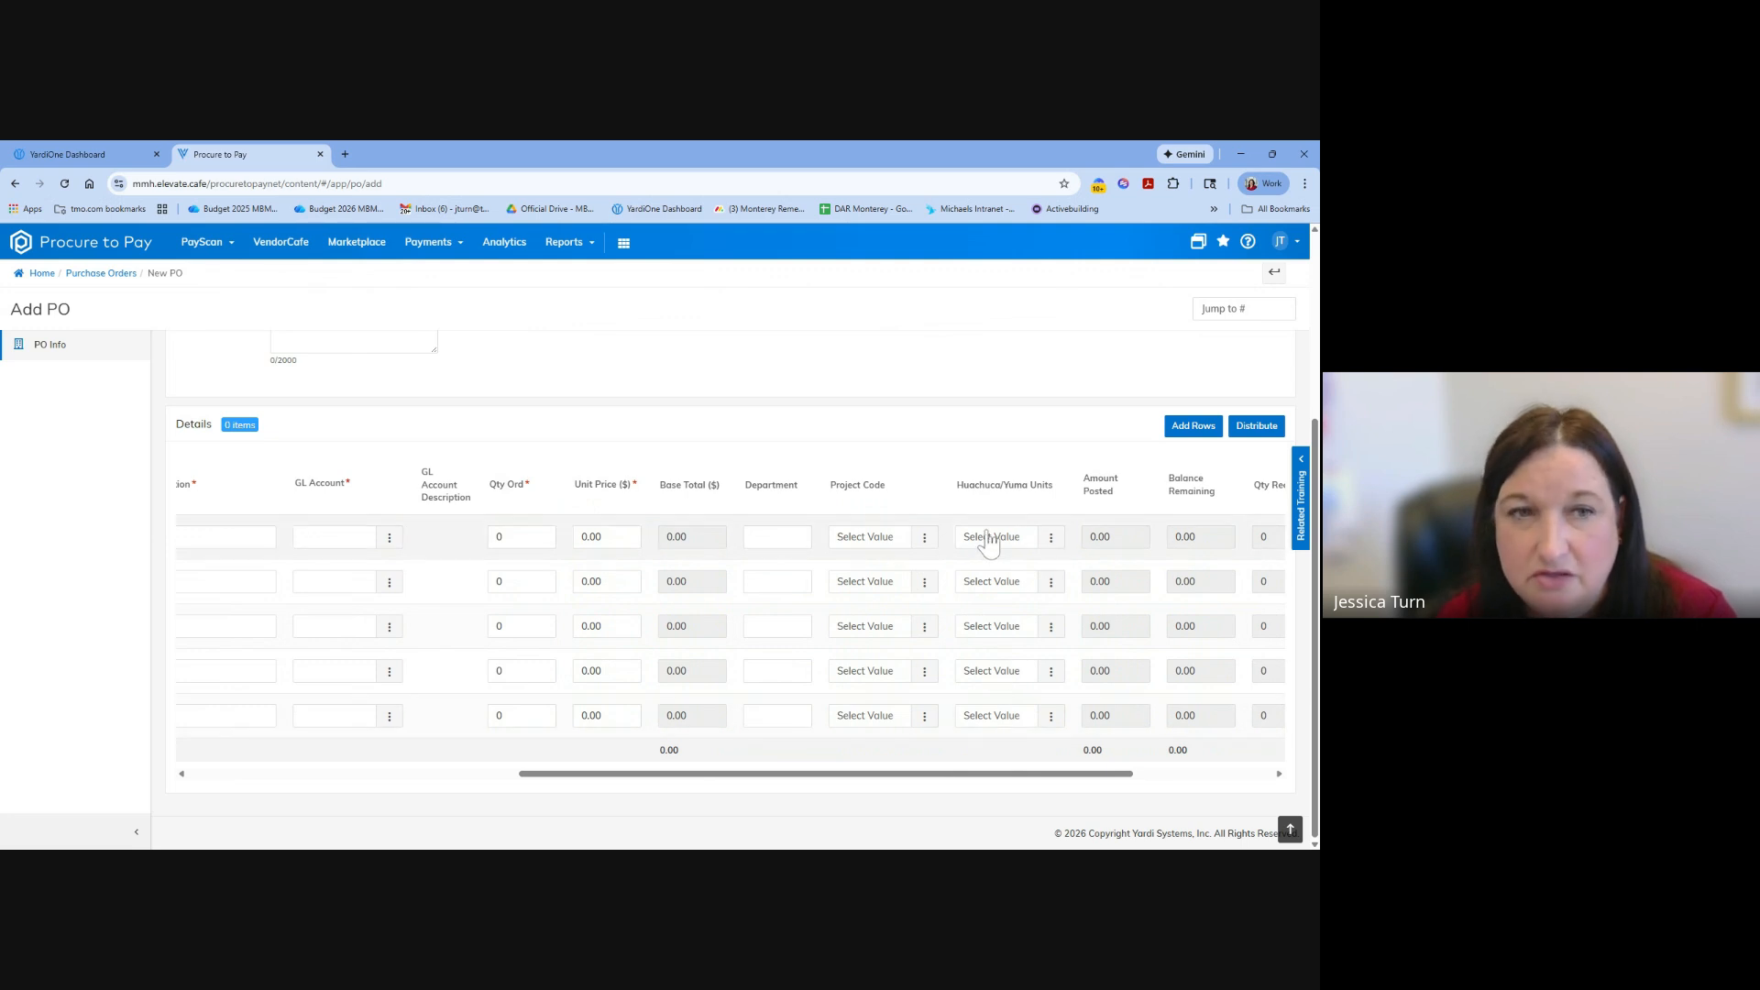
pyautogui.moveTo(787, 777); pyautogui.dragTo(400, 749)
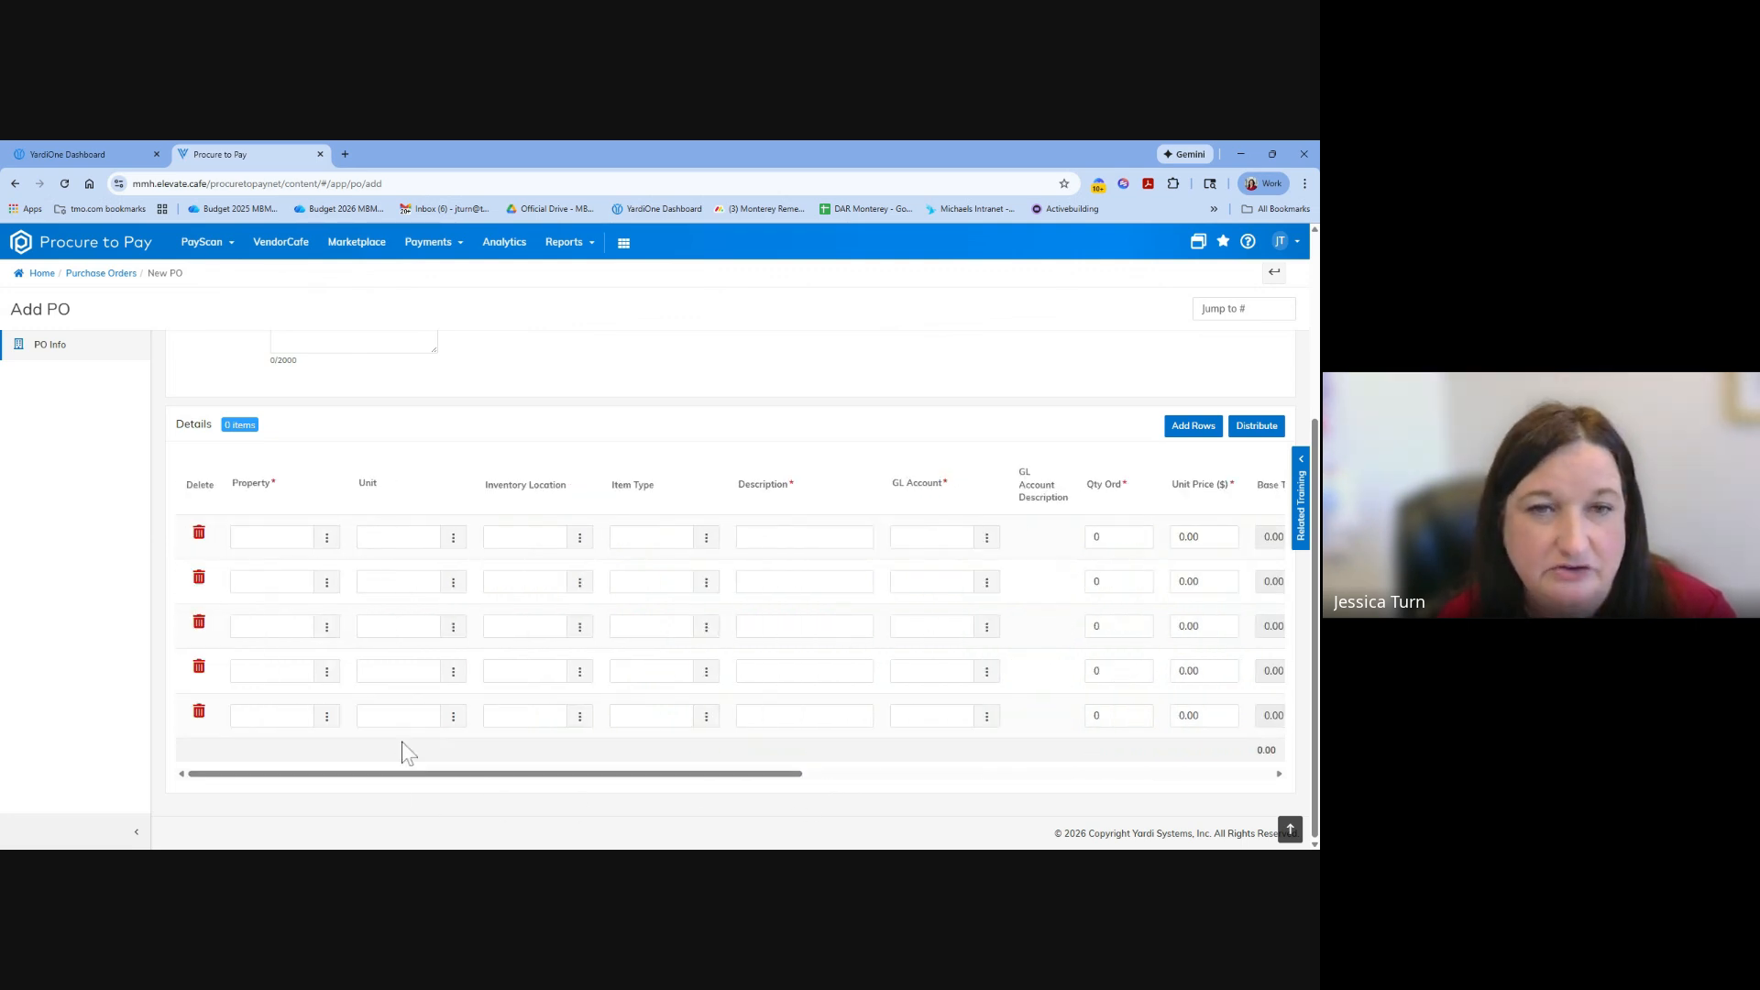
pyautogui.scroll(2, 495, 649)
pyautogui.scroll(1, 431, 532)
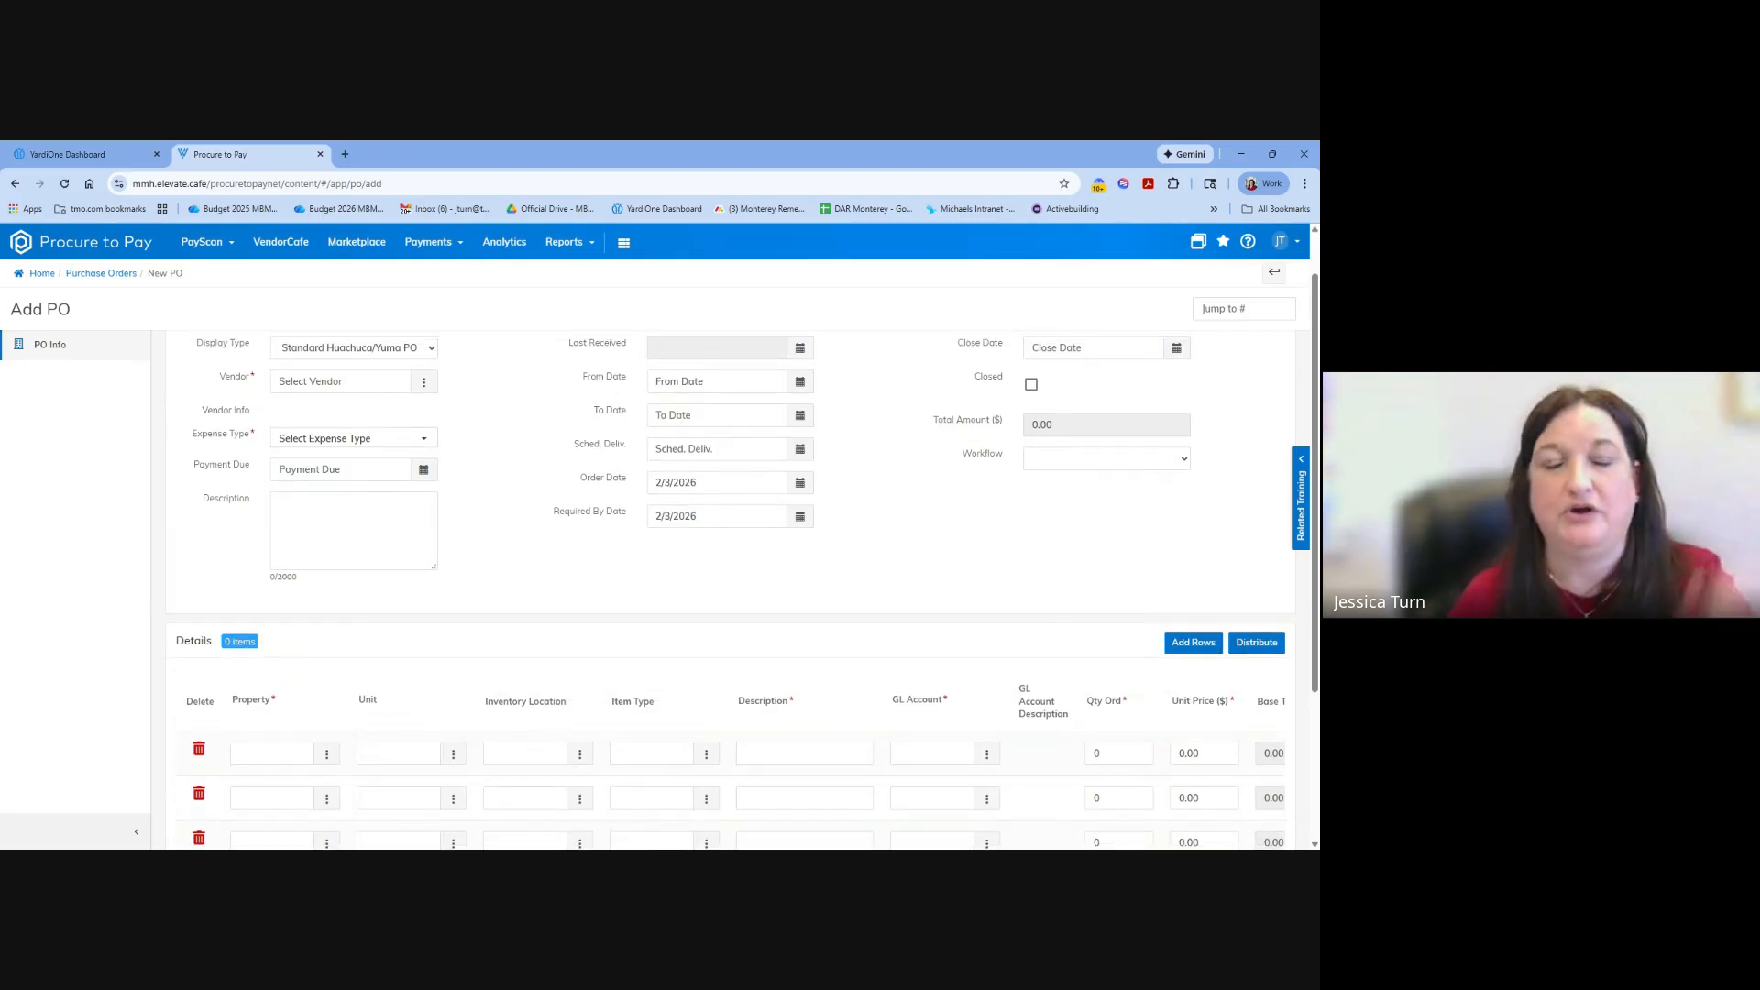
pyautogui.click(431, 406)
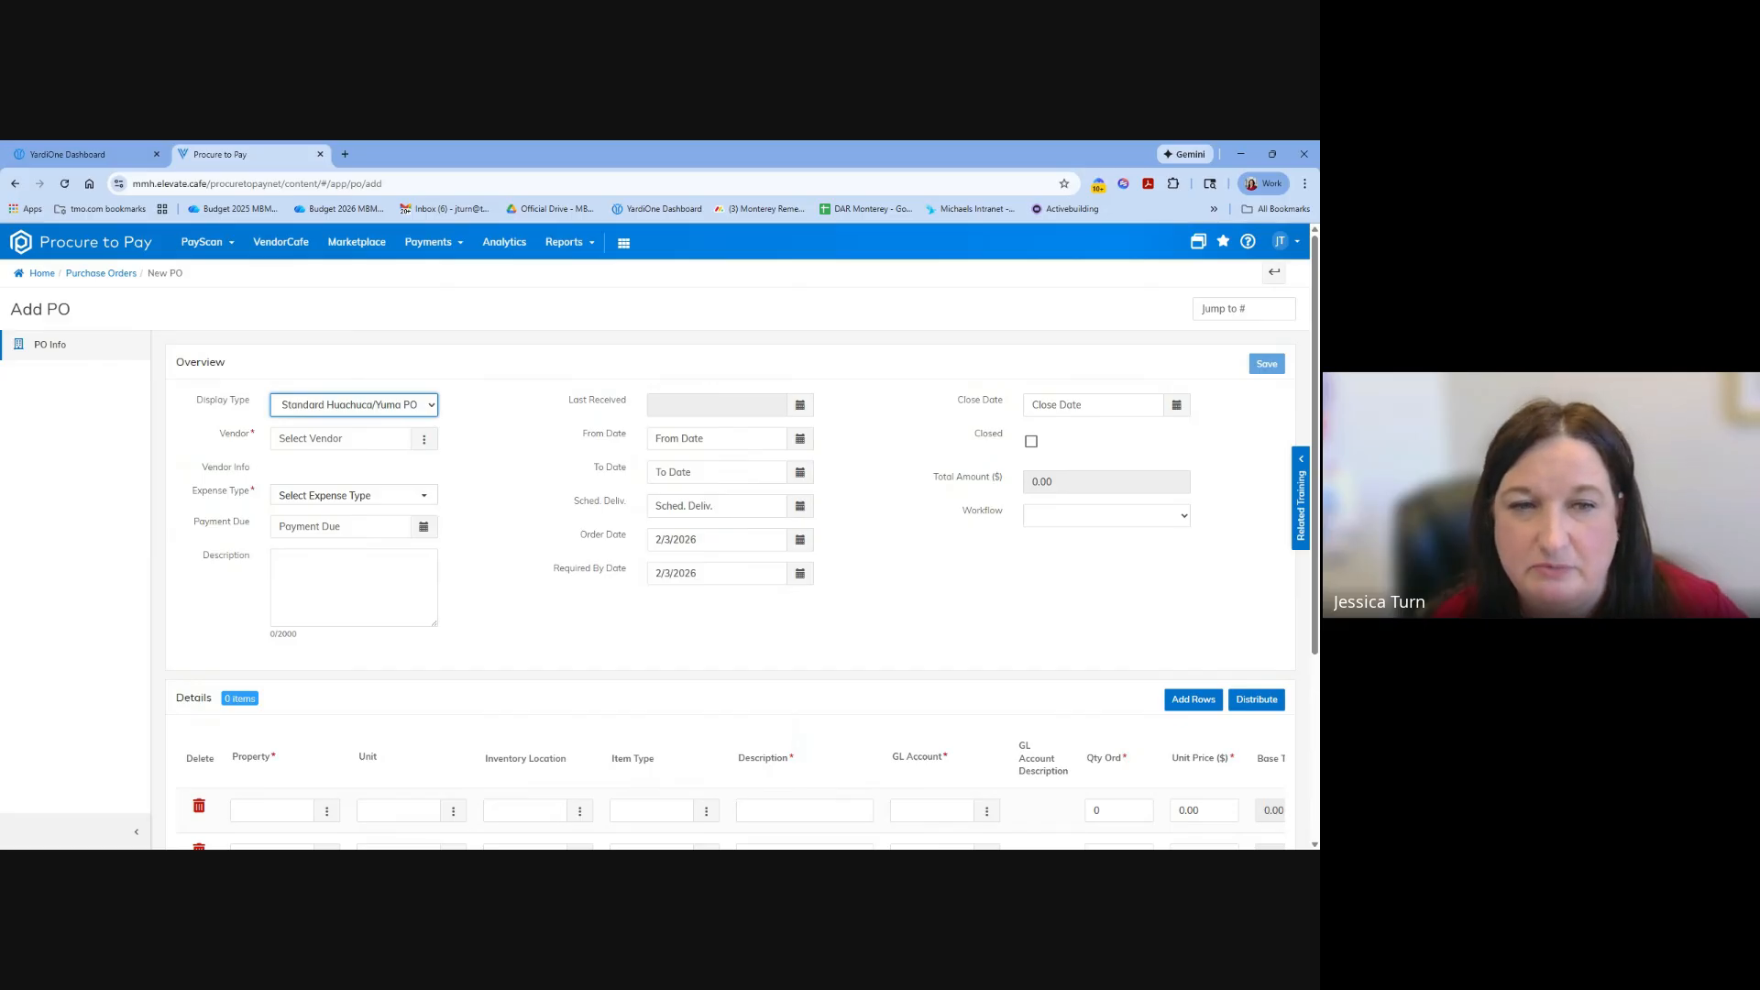
pyautogui.click(491, 586)
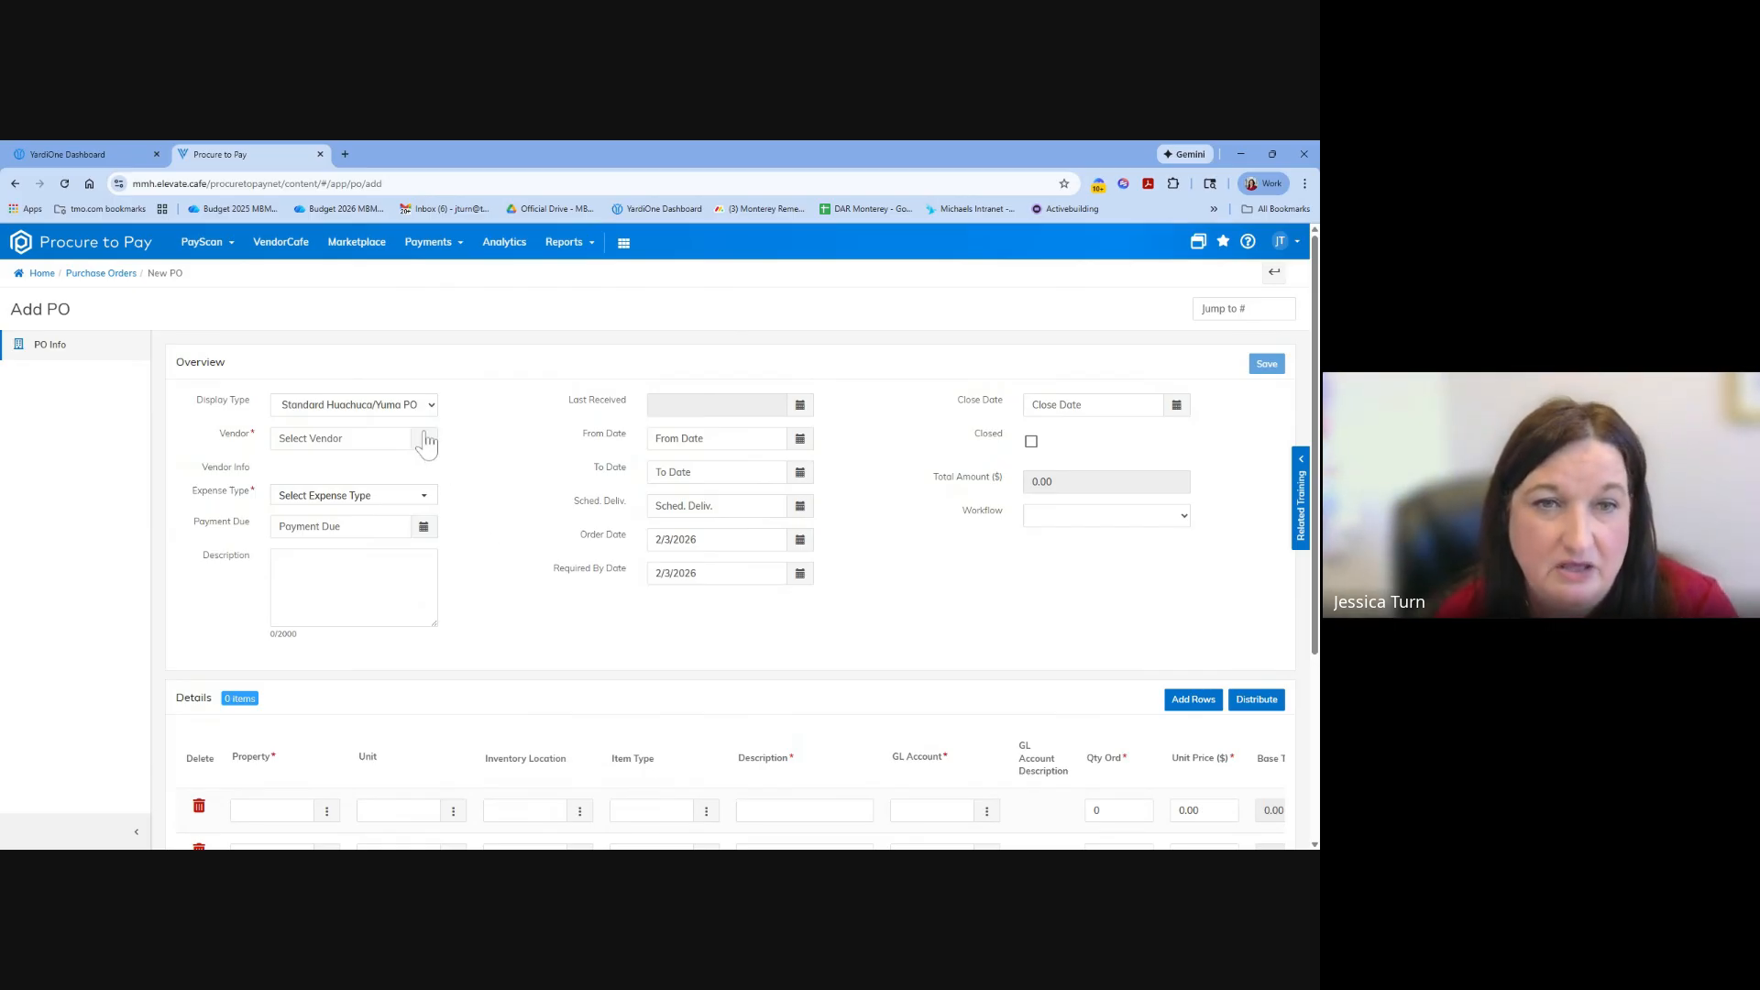
pyautogui.click(362, 439)
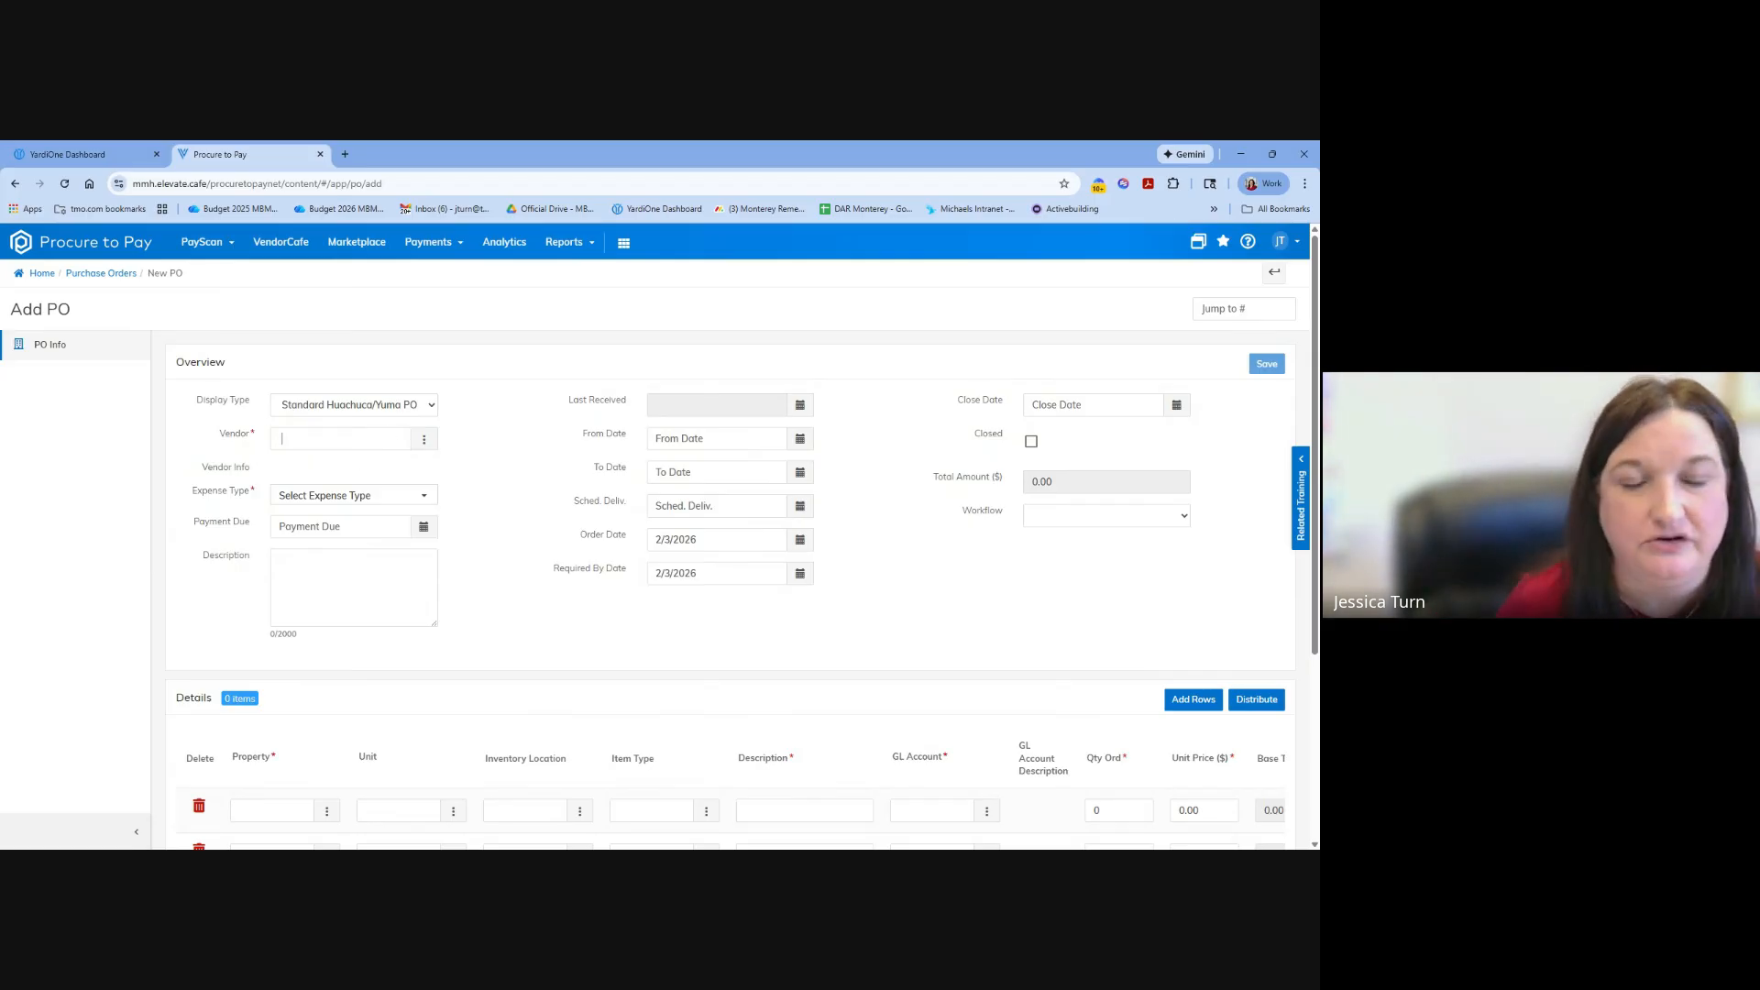
pyautogui.click(423, 439)
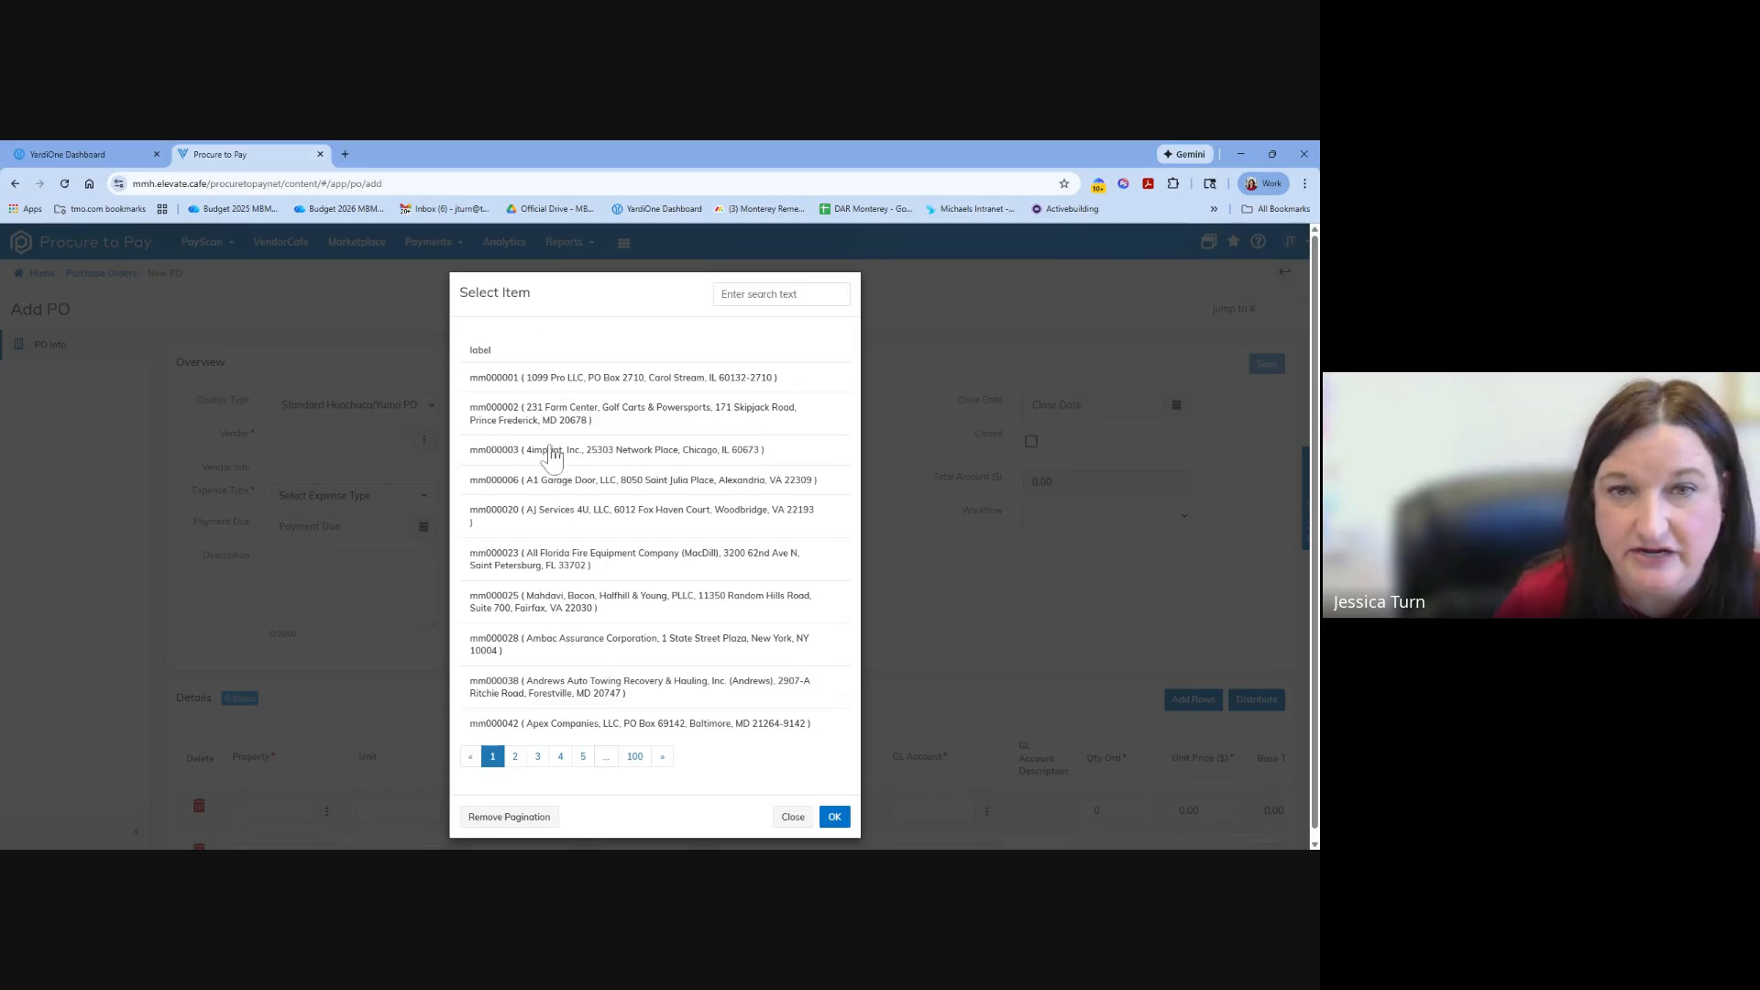
pyautogui.click(793, 823)
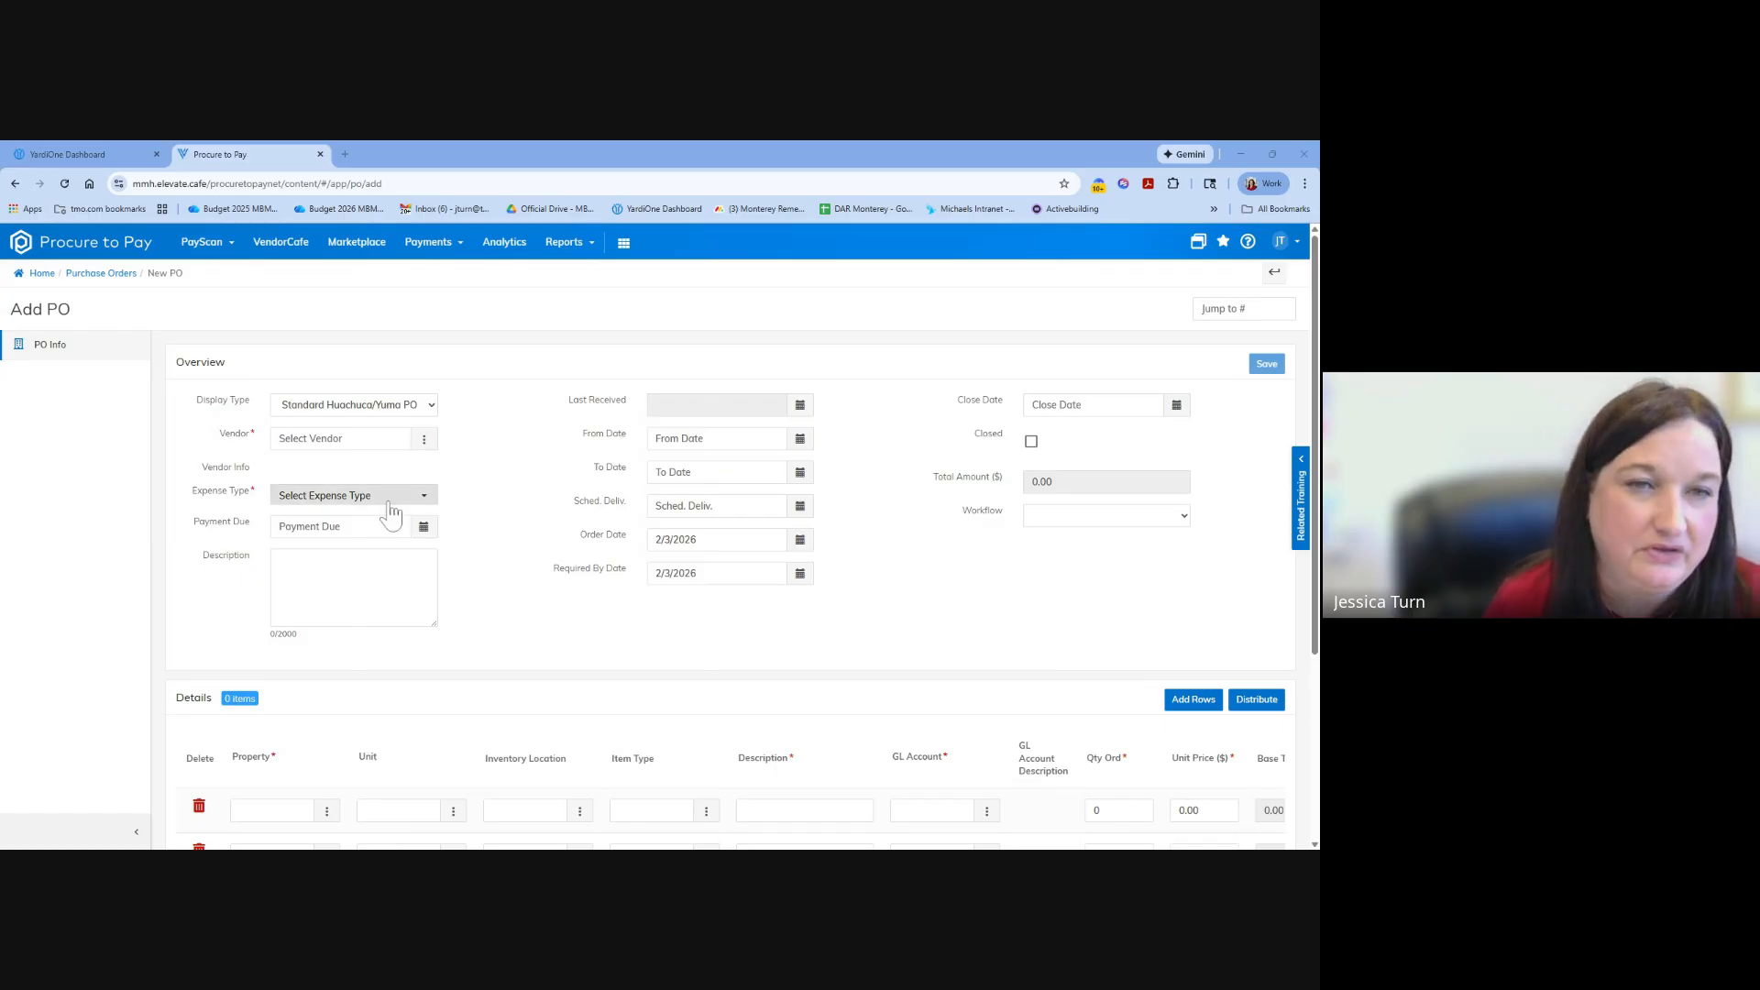
# Search the vendors for 4imprint and set 4imprint, Inc. as the vendor of the new purchase order.
pyautogui.click(367, 439)
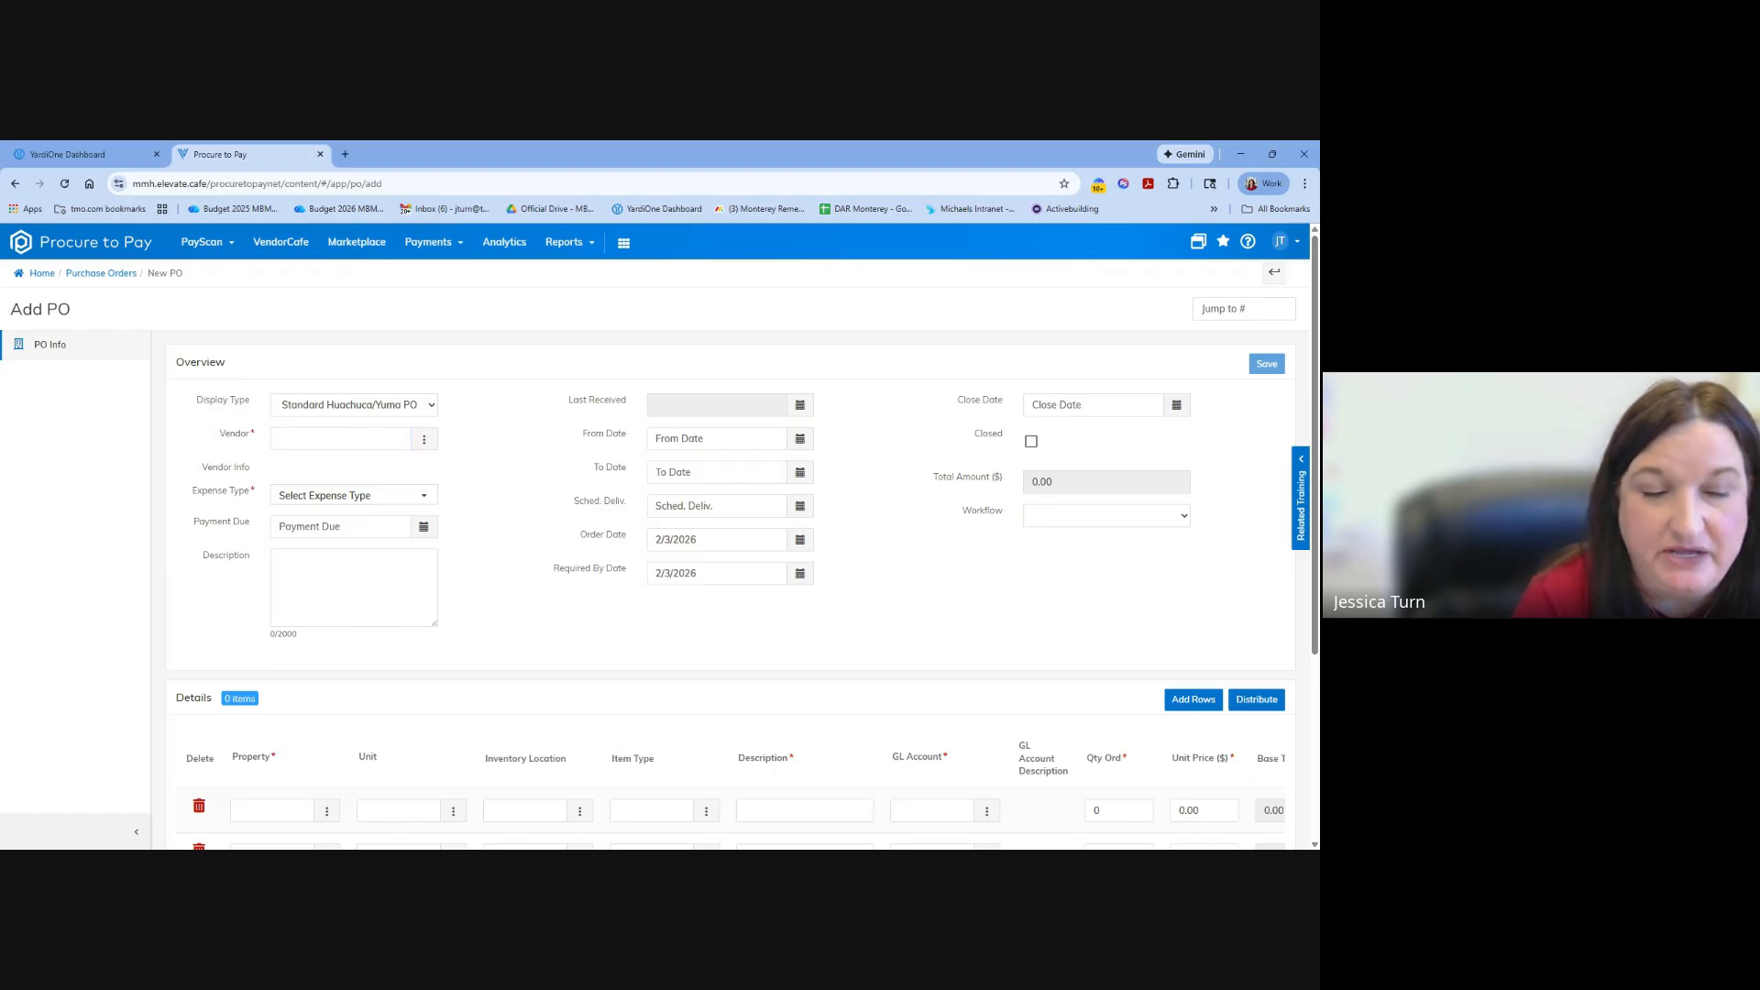
pyautogui.write('4')
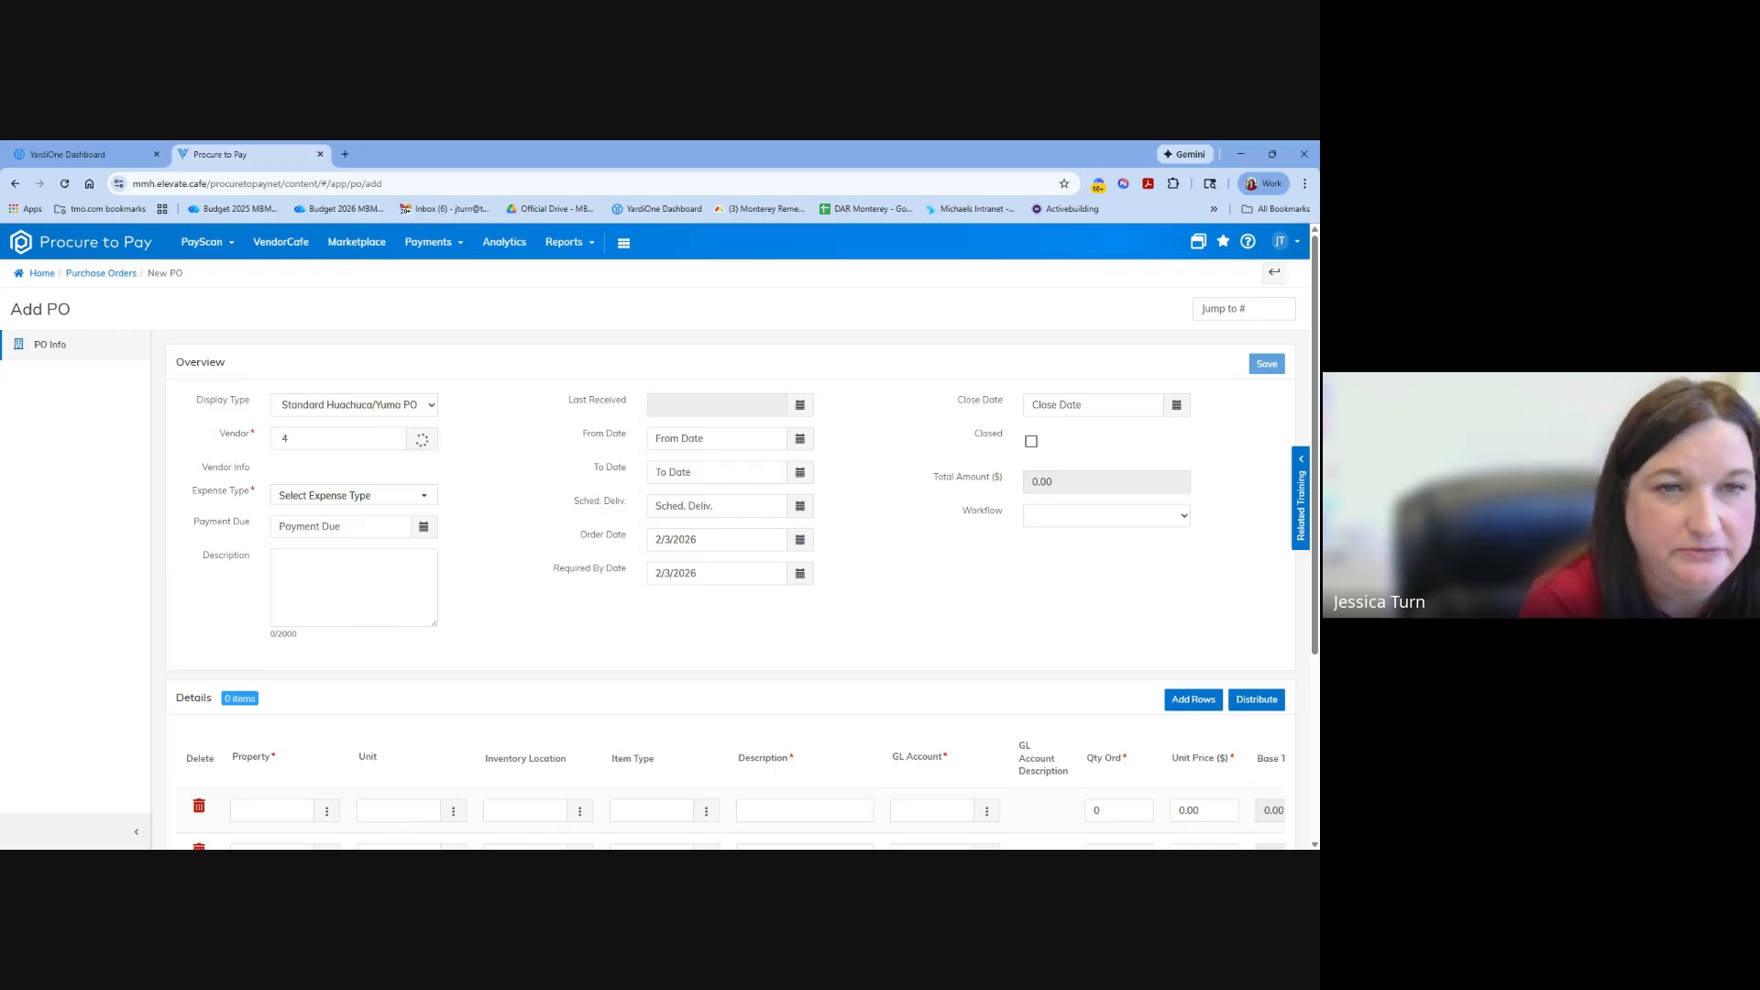
pyautogui.write('imprint')
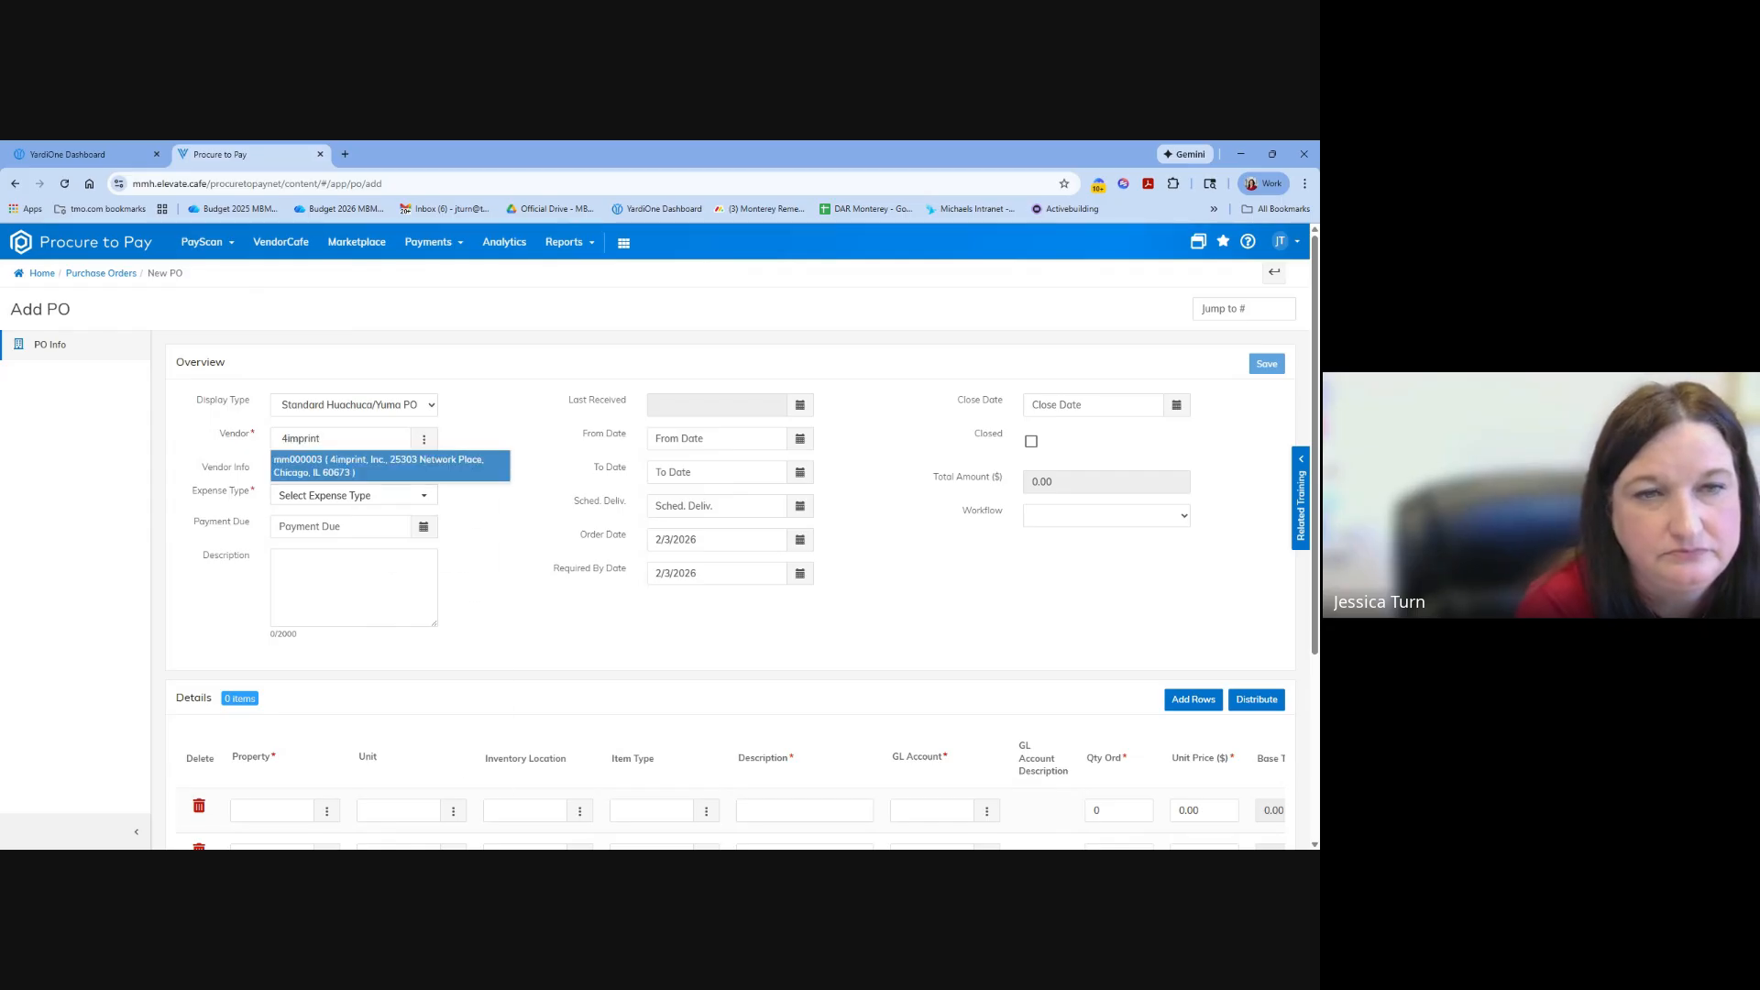
pyautogui.click(376, 471)
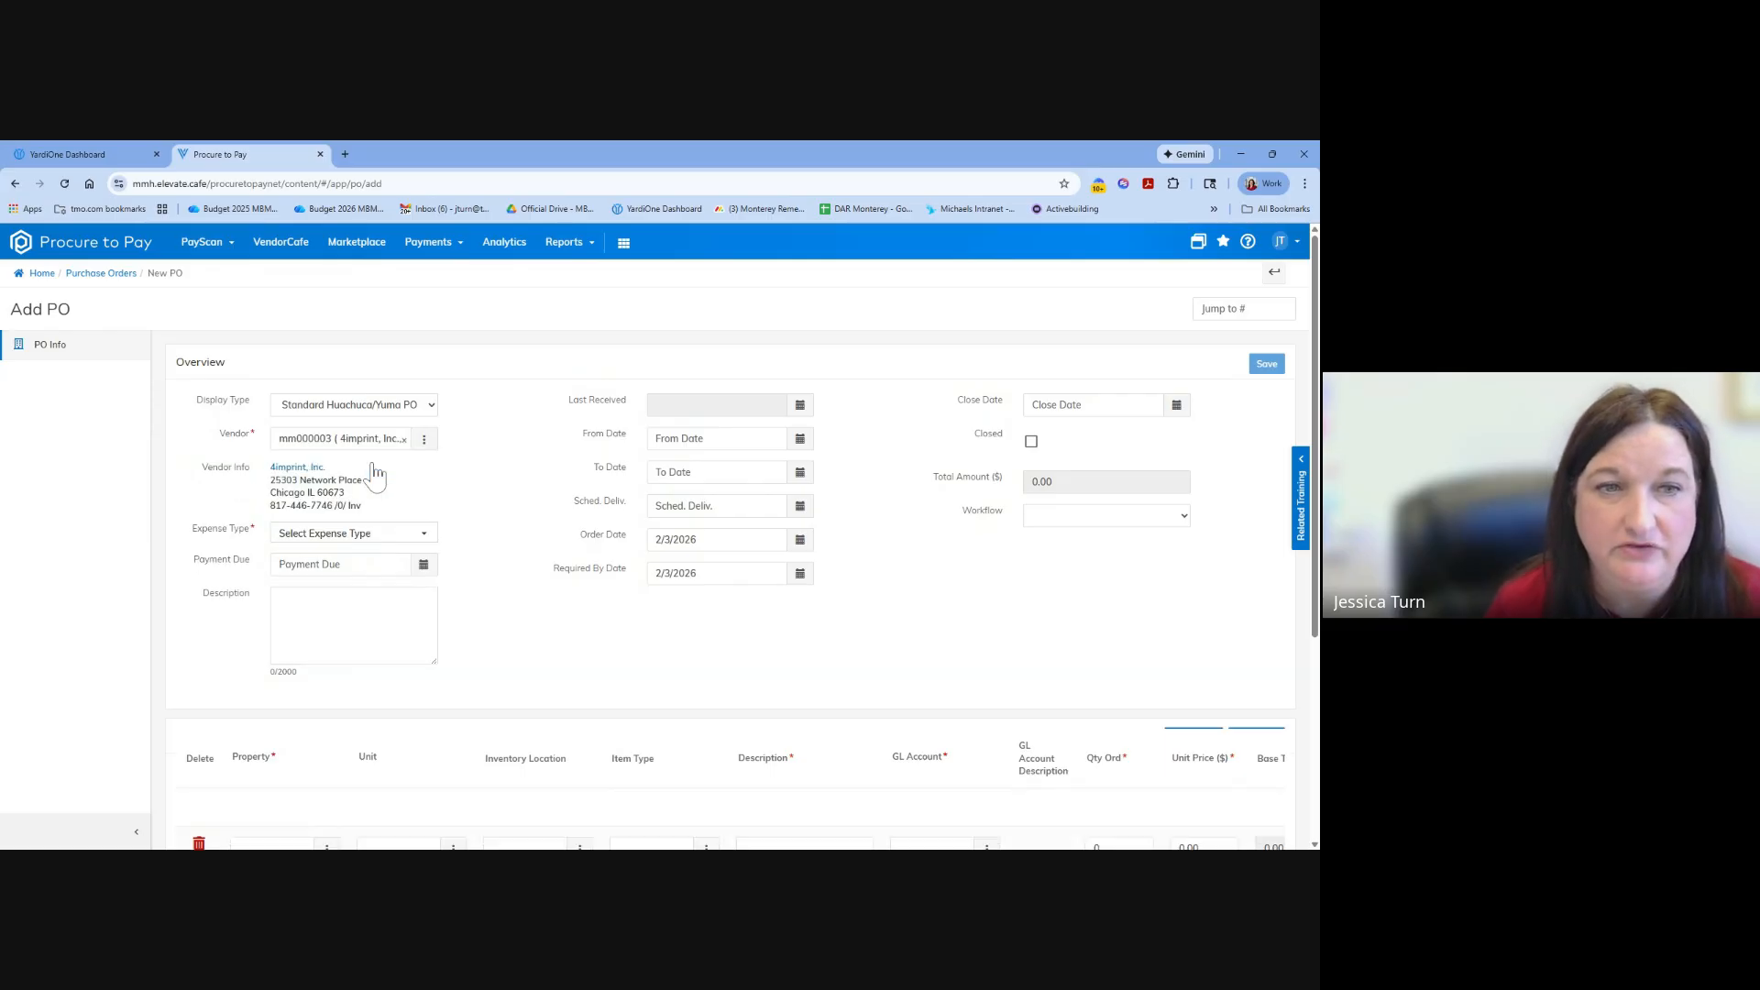
# Set the purchase order's expense type to Marketing and enter "TSS Signs" as its description.
pyautogui.click(396, 539)
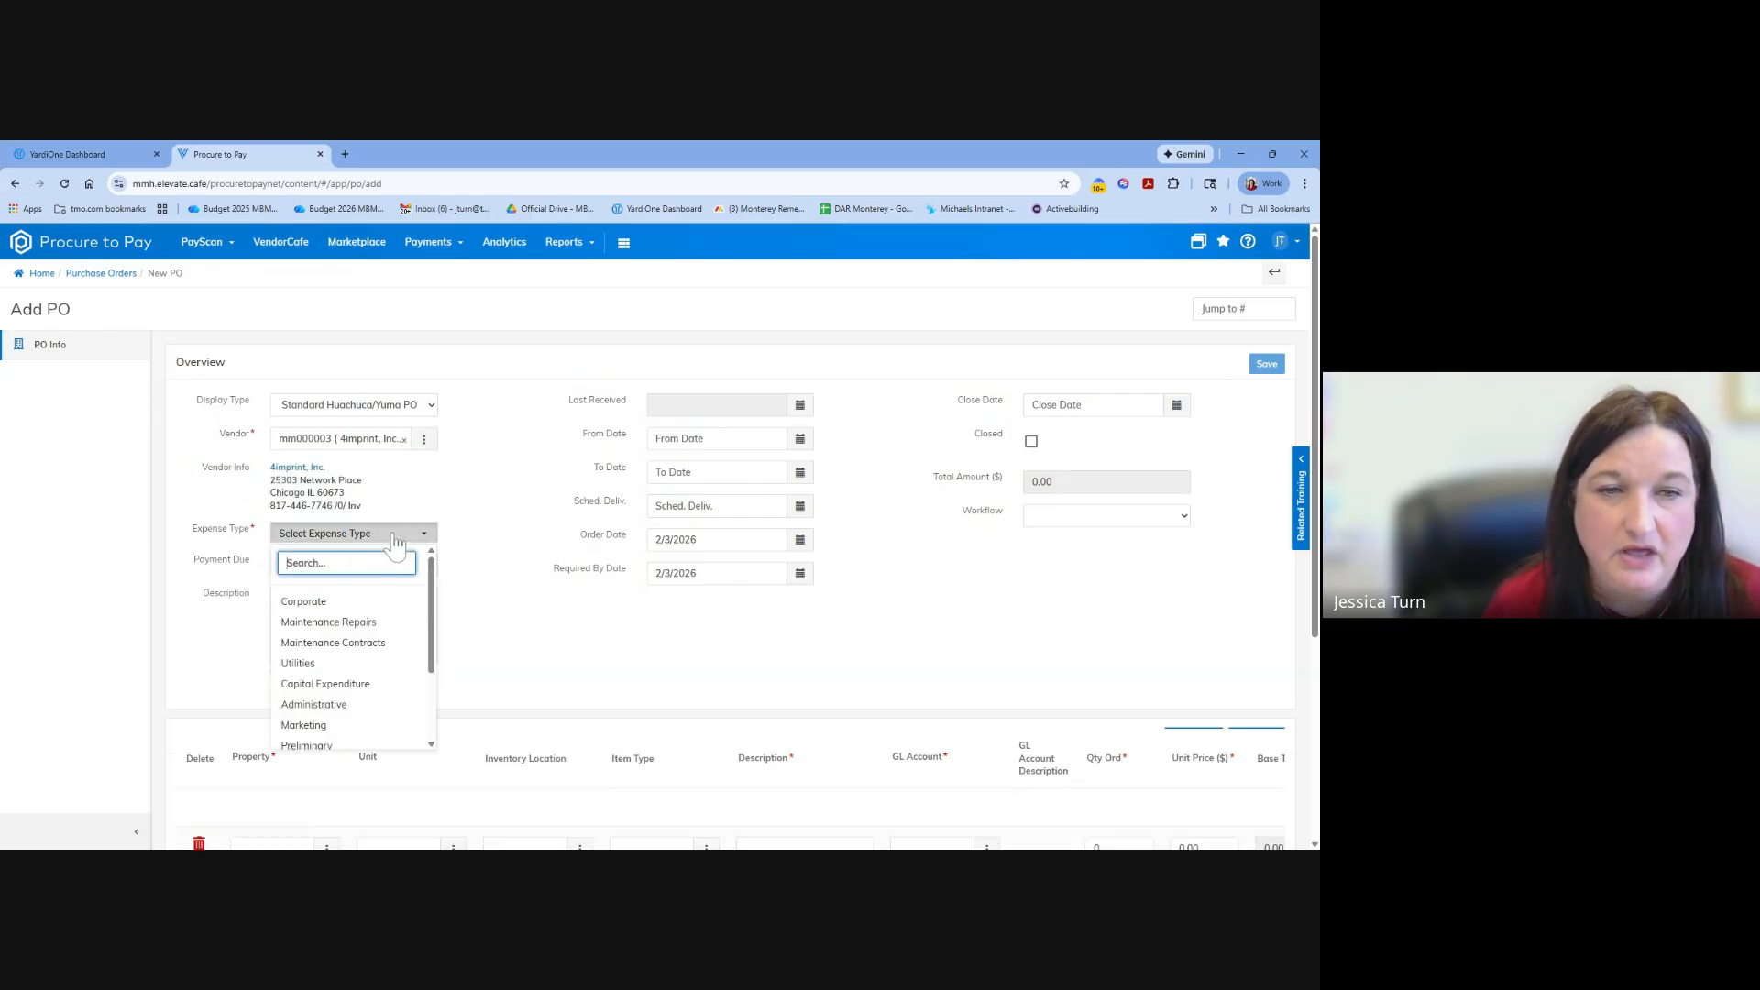
pyautogui.click(351, 725)
pyautogui.click(280, 598)
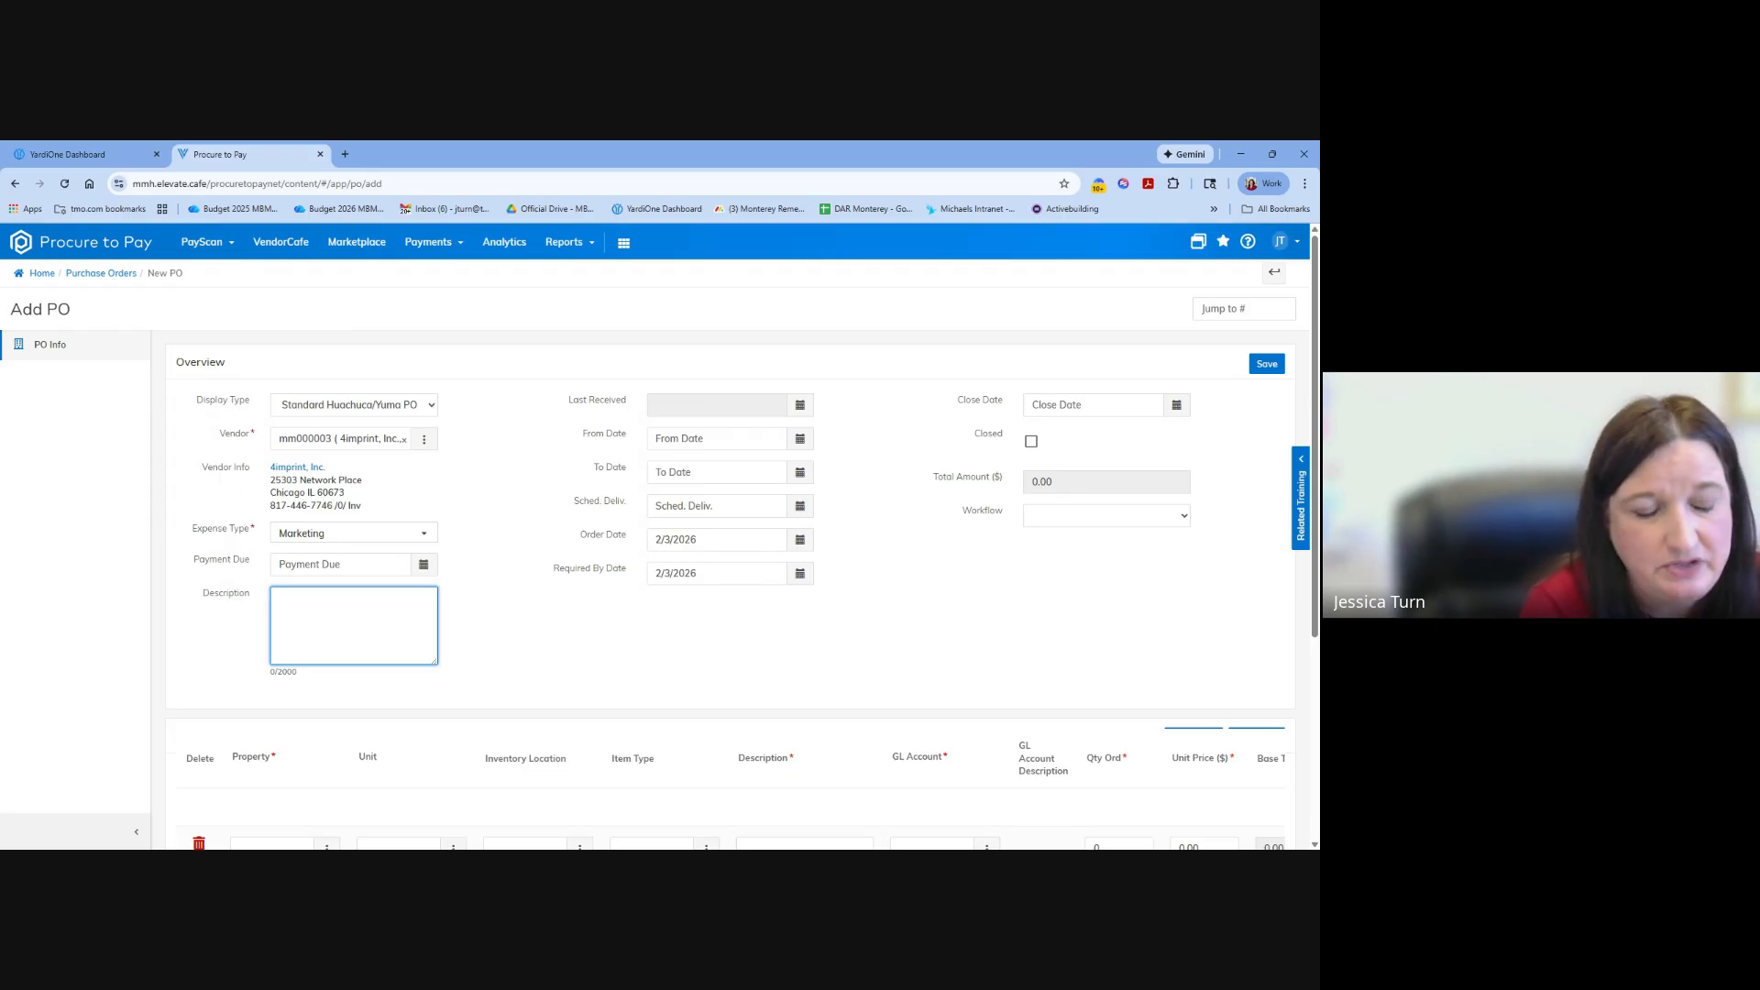
pyautogui.write('T')
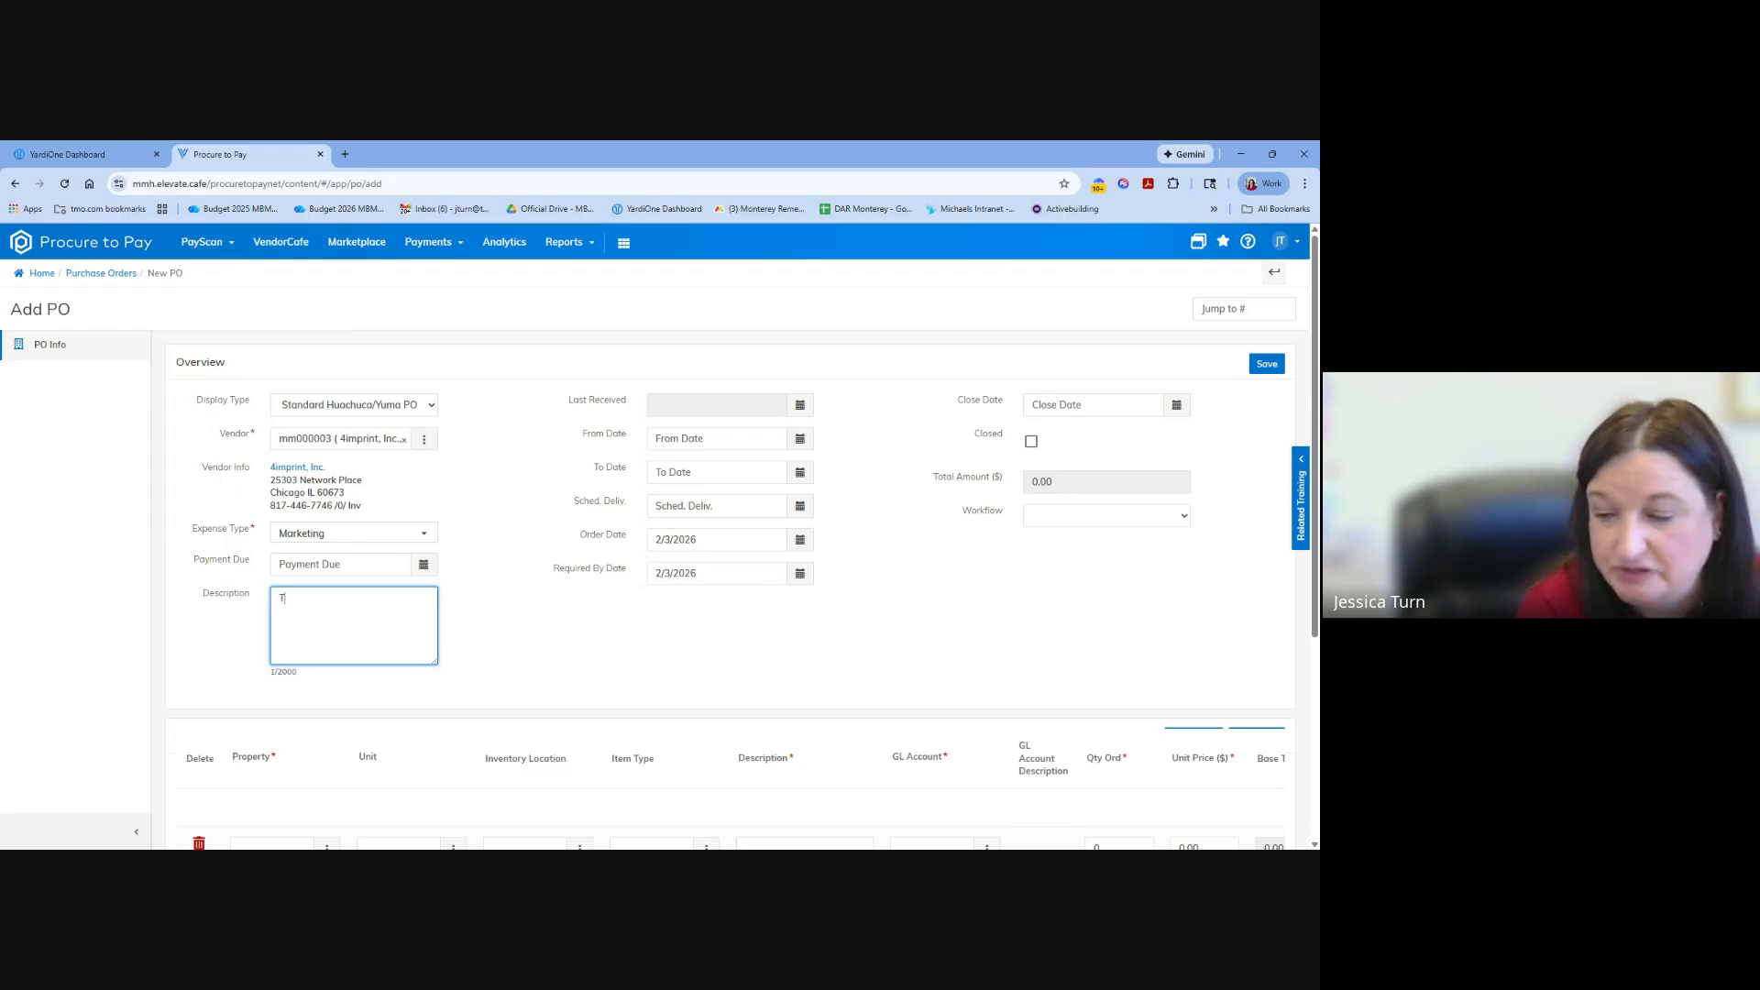
pyautogui.write('SS')
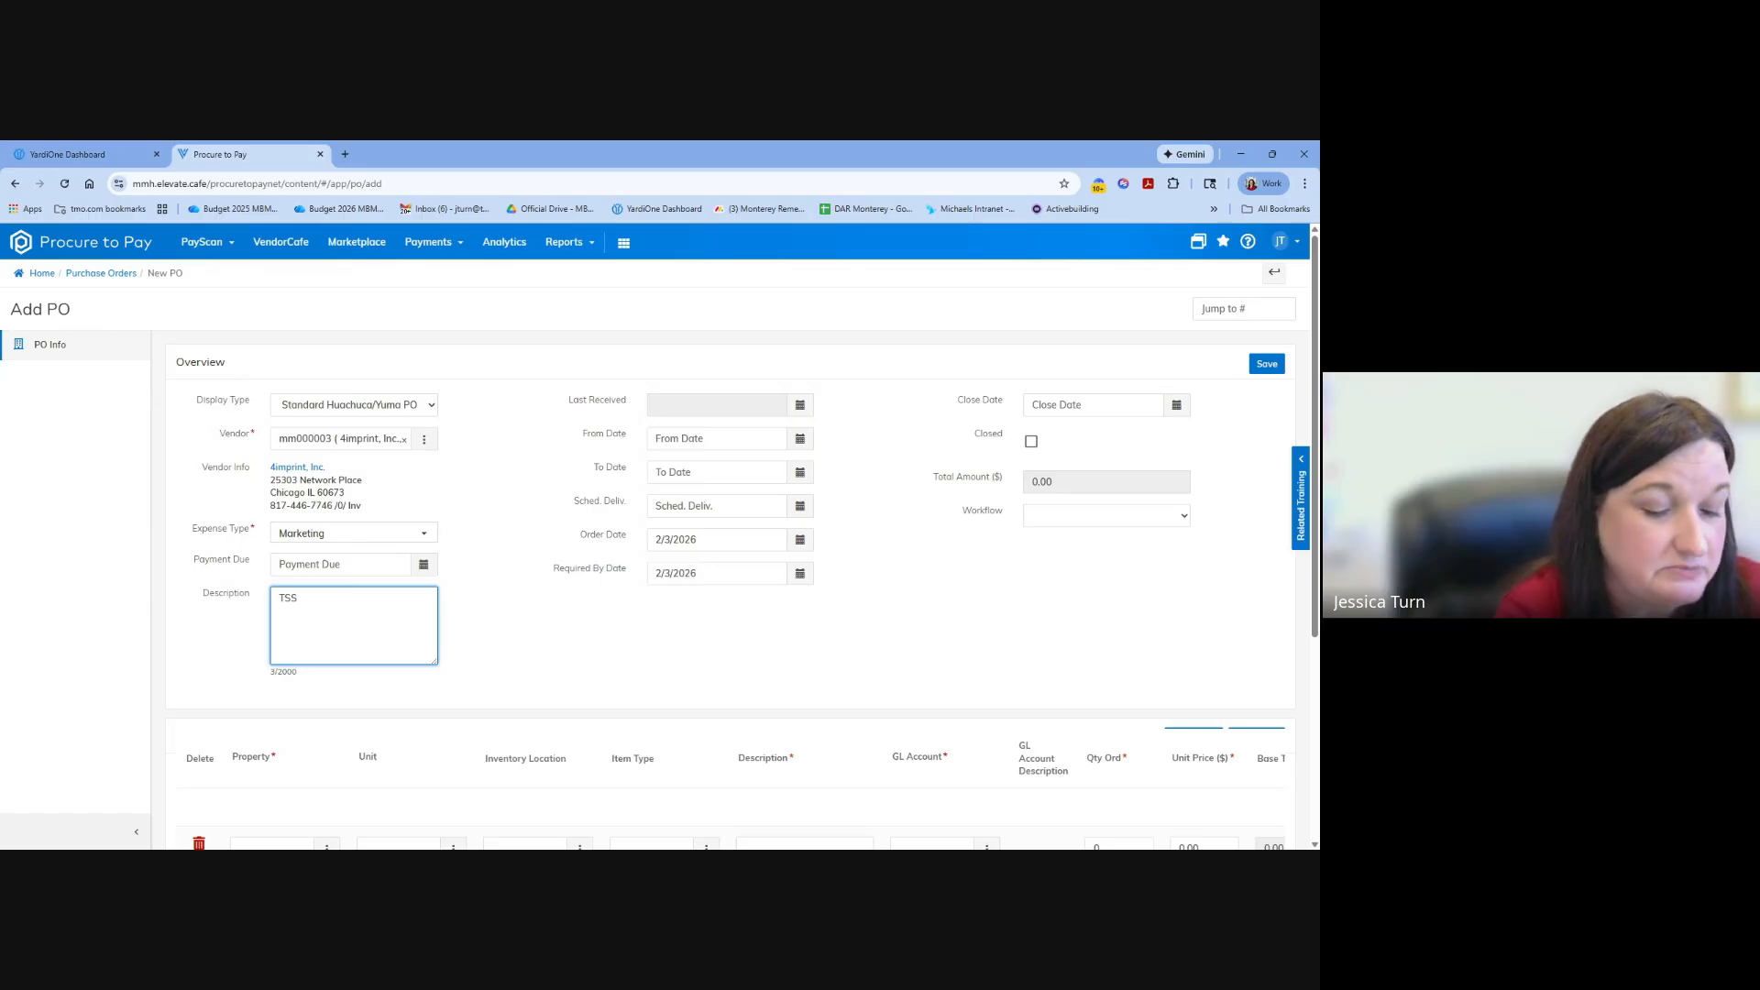
pyautogui.write('gns')
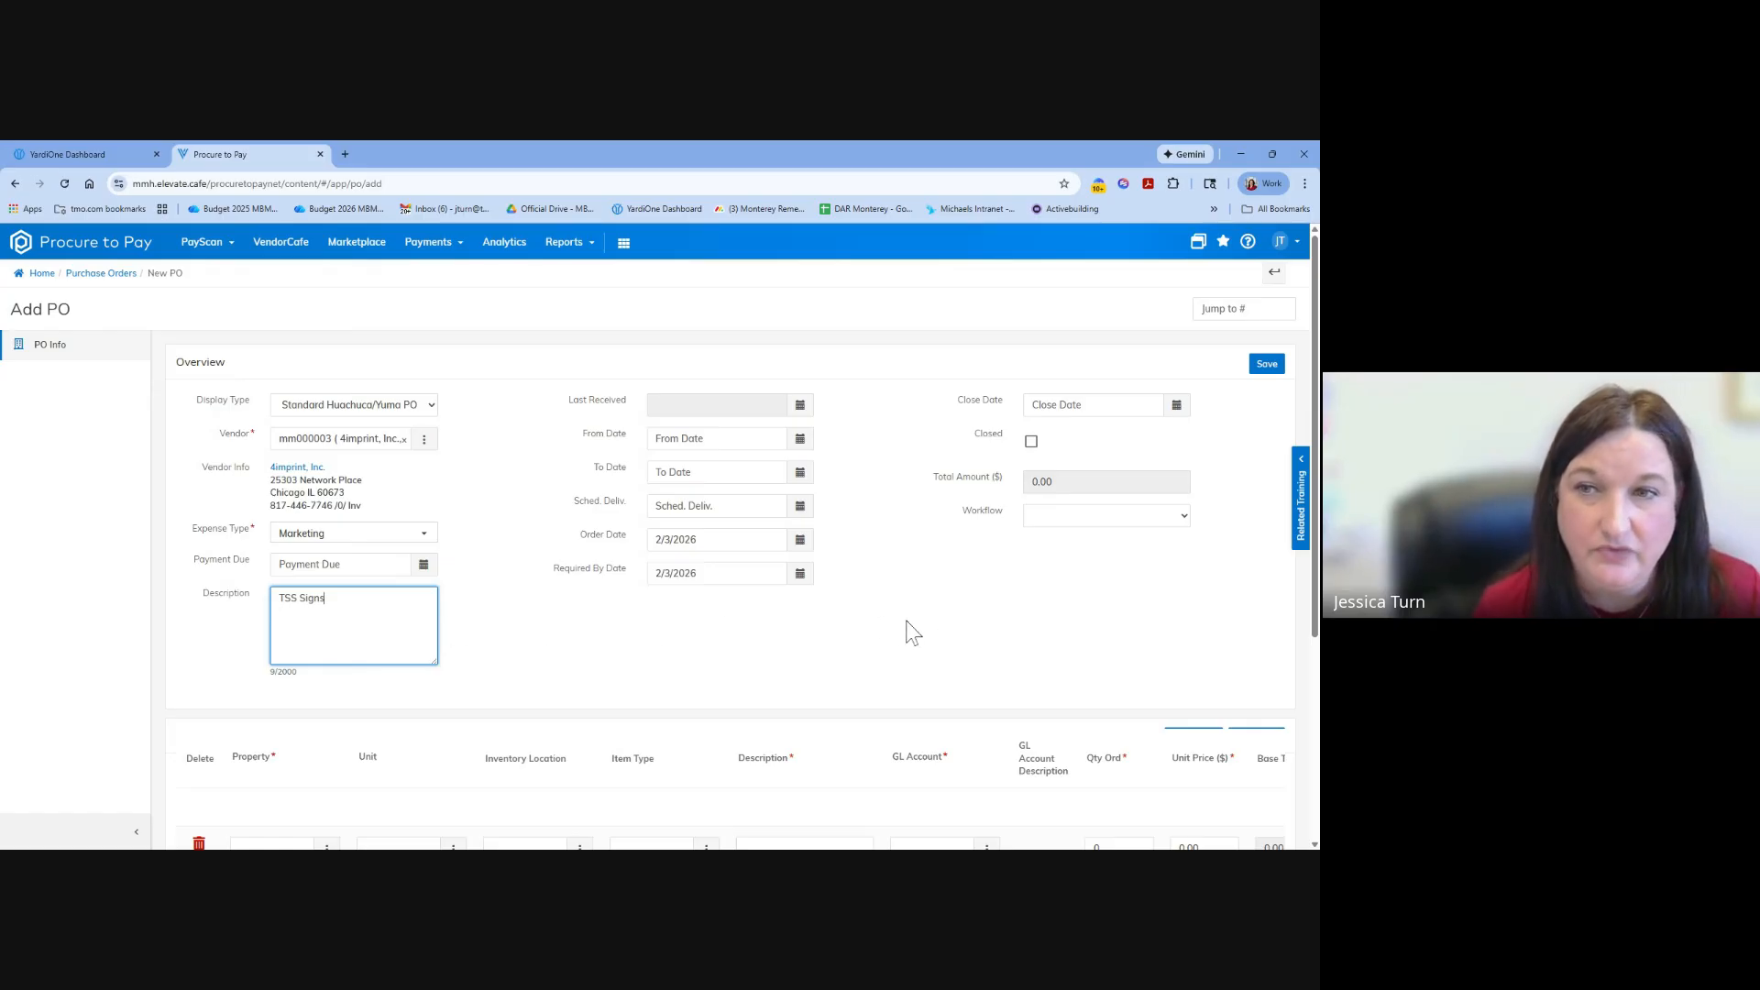
# Check the purchase order's workflow and display type options and look over its empty detail lines.
pyautogui.scroll(-1, 495, 620)
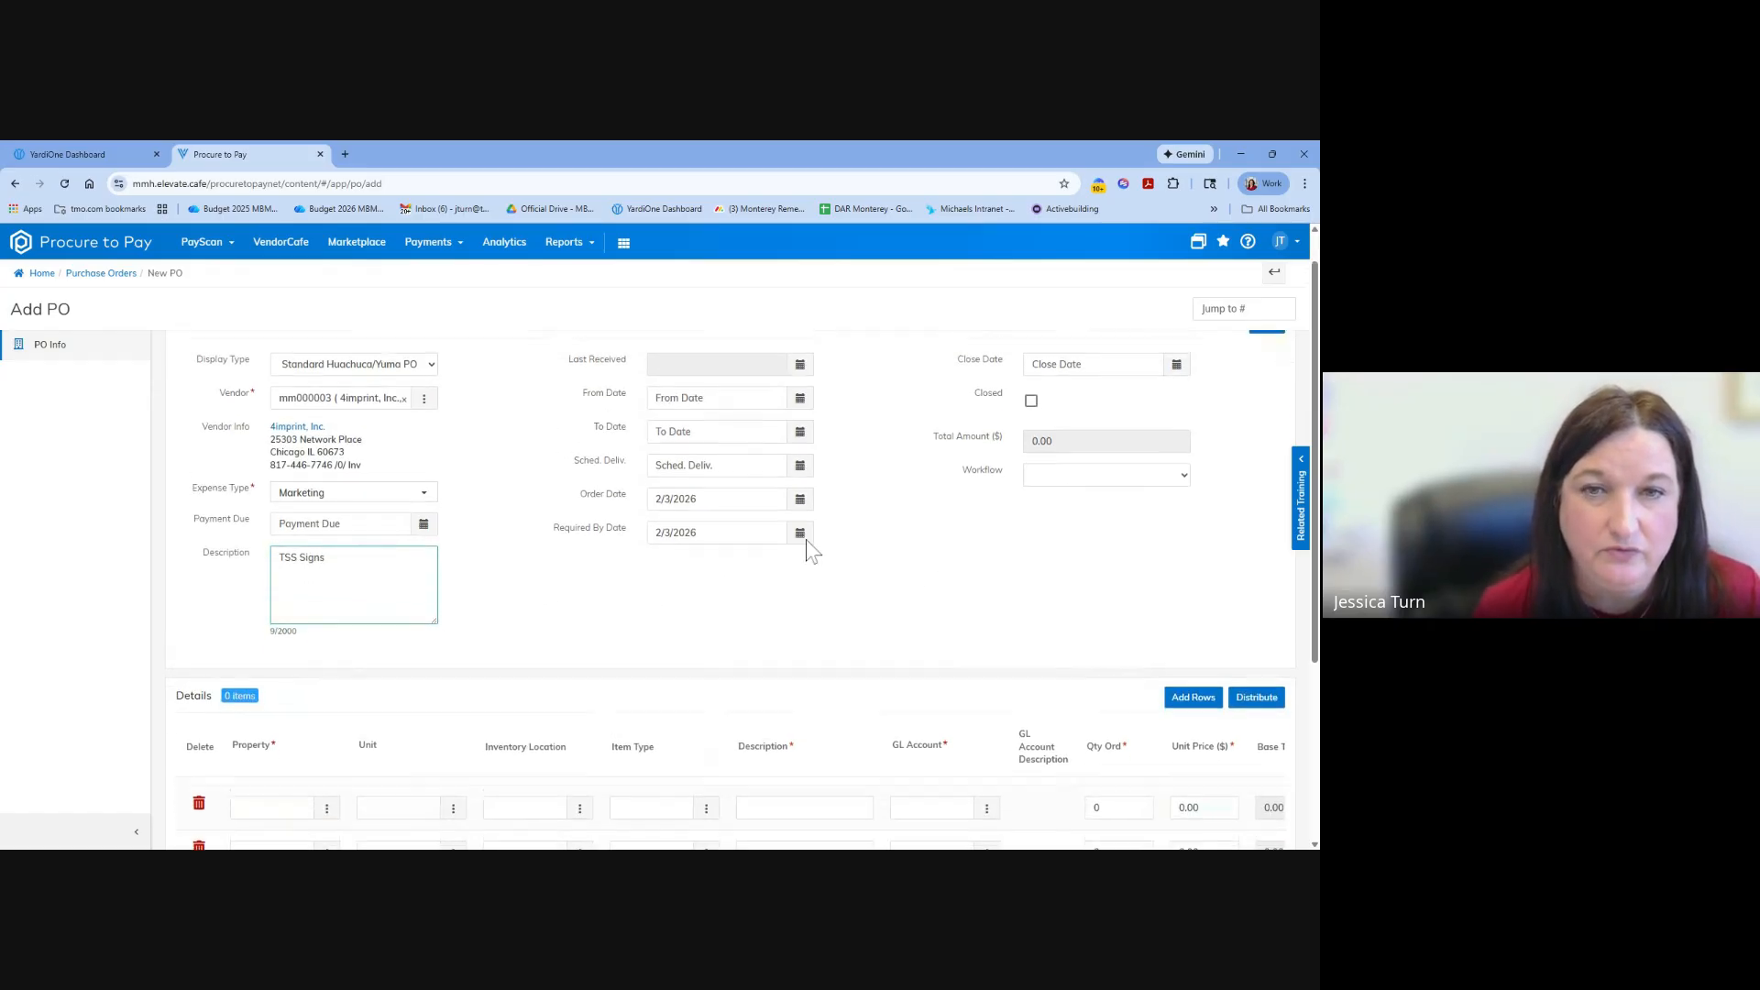
pyautogui.scroll(1, 806, 542)
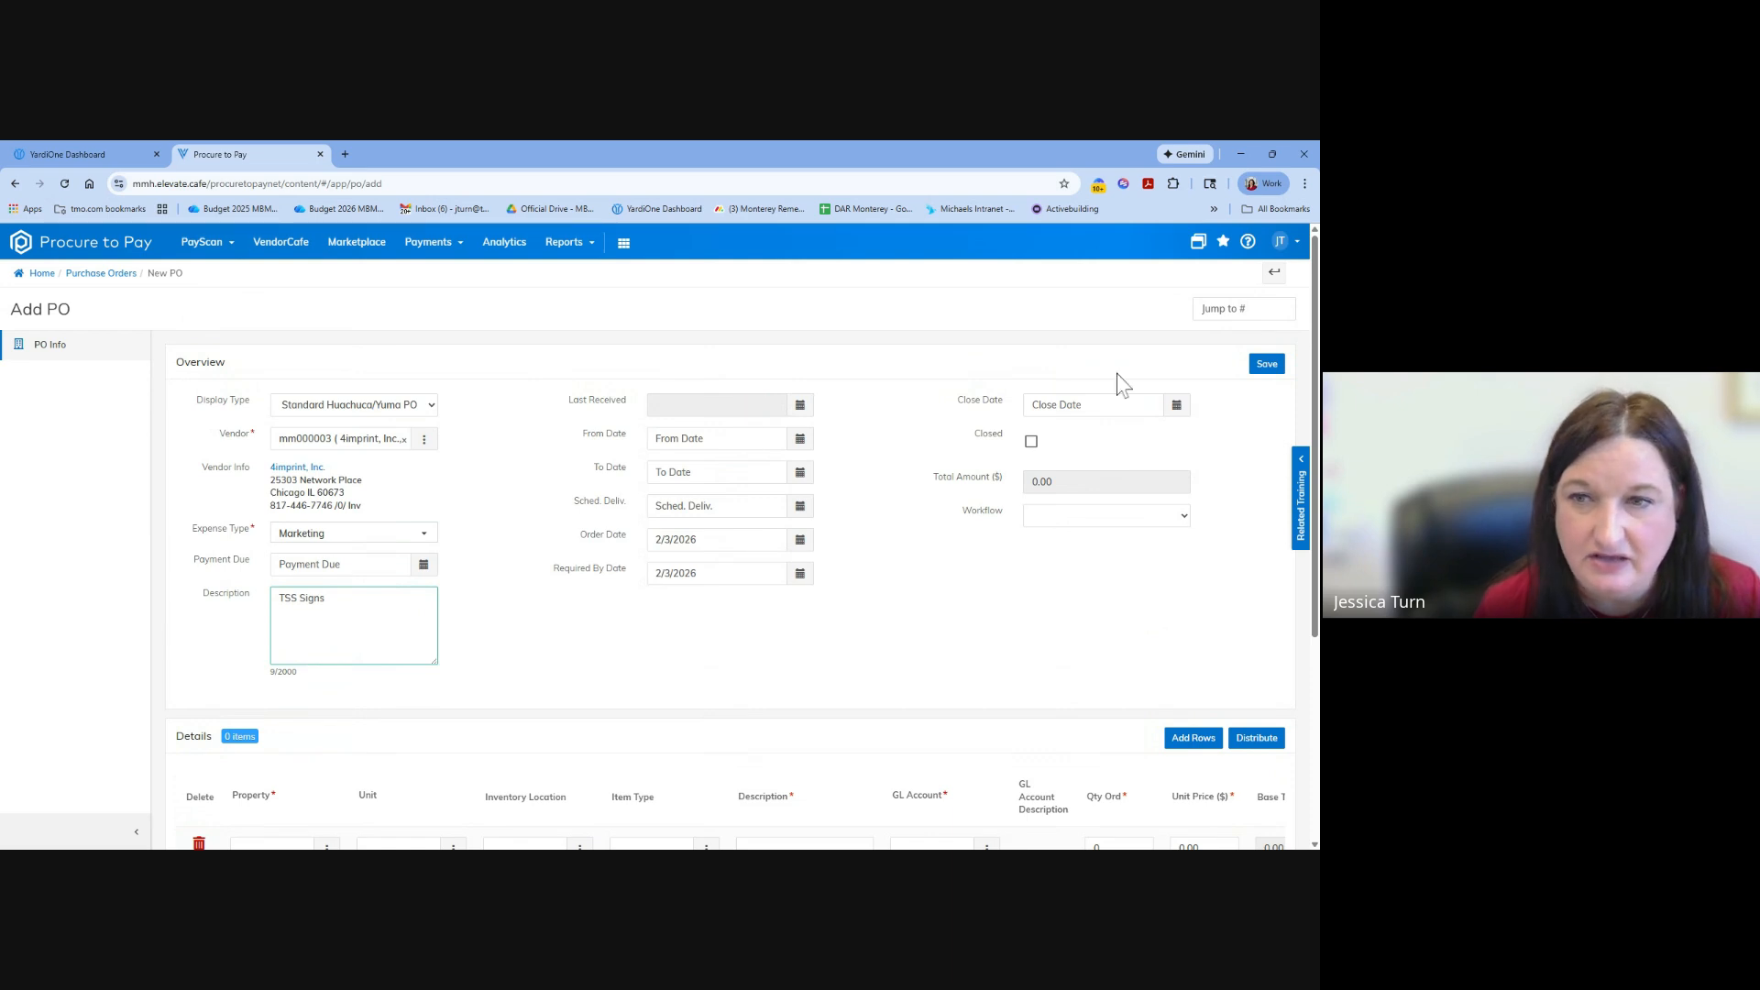
pyautogui.click(1087, 530)
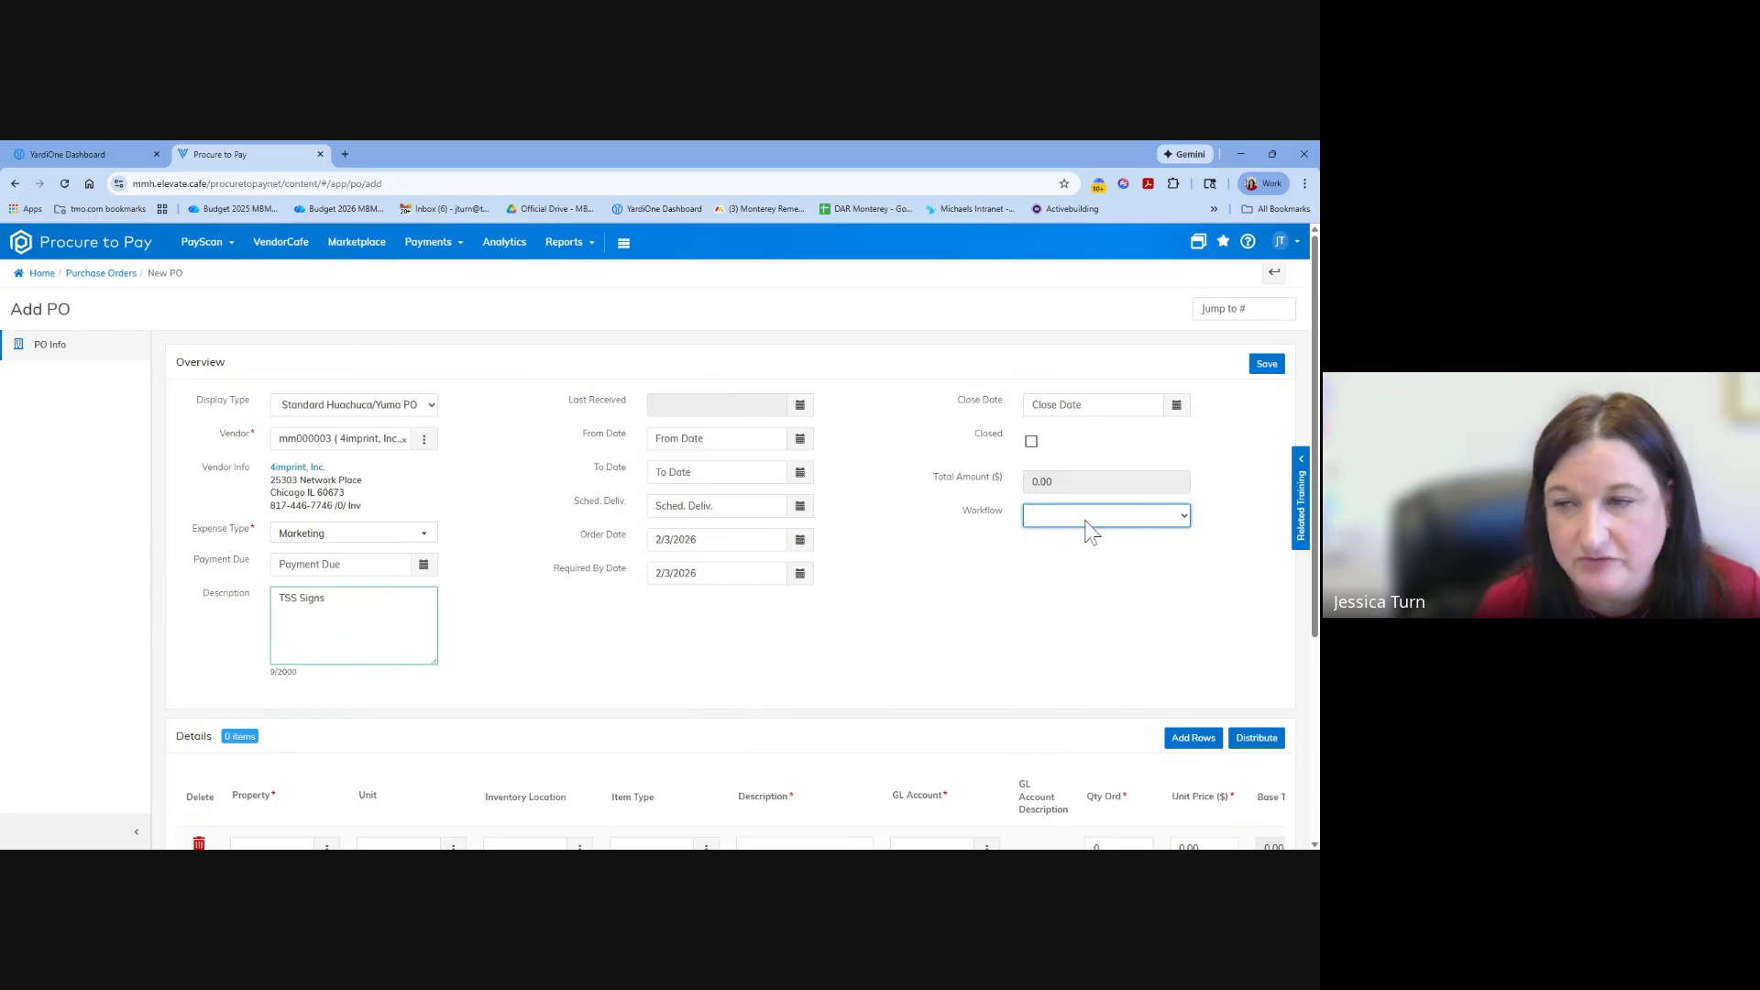
pyautogui.scroll(-3, 1054, 580)
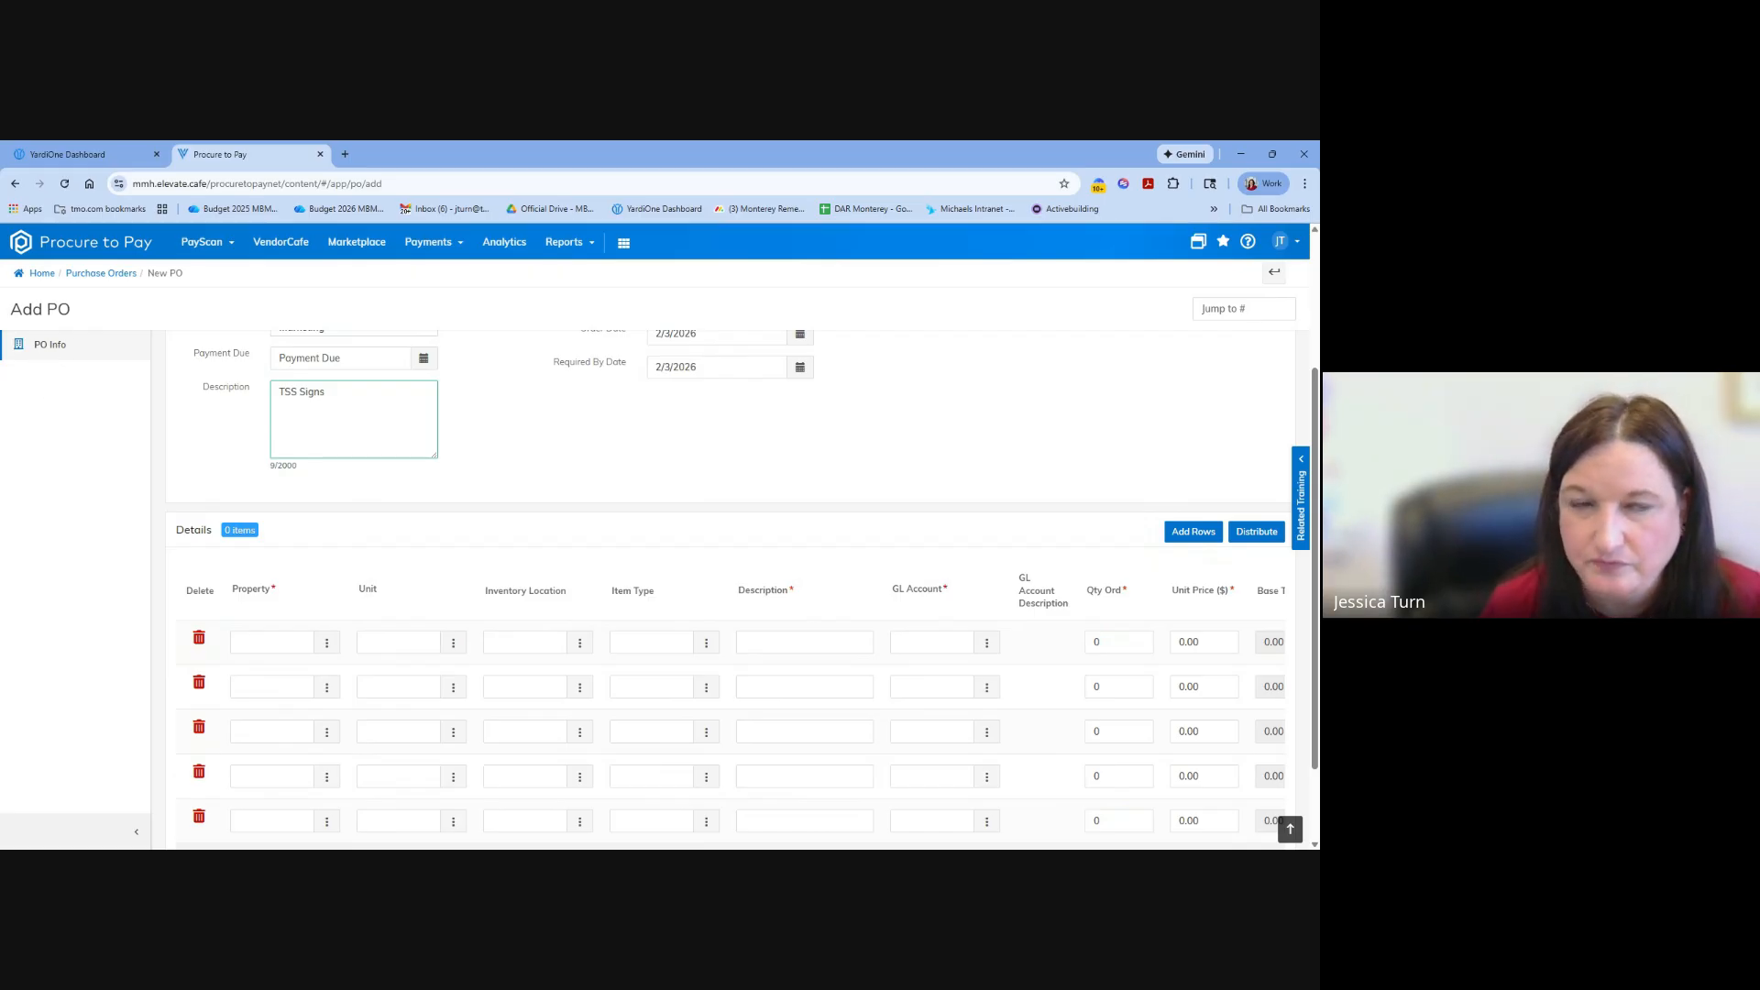
pyautogui.scroll(3, 201, 389)
pyautogui.click(425, 409)
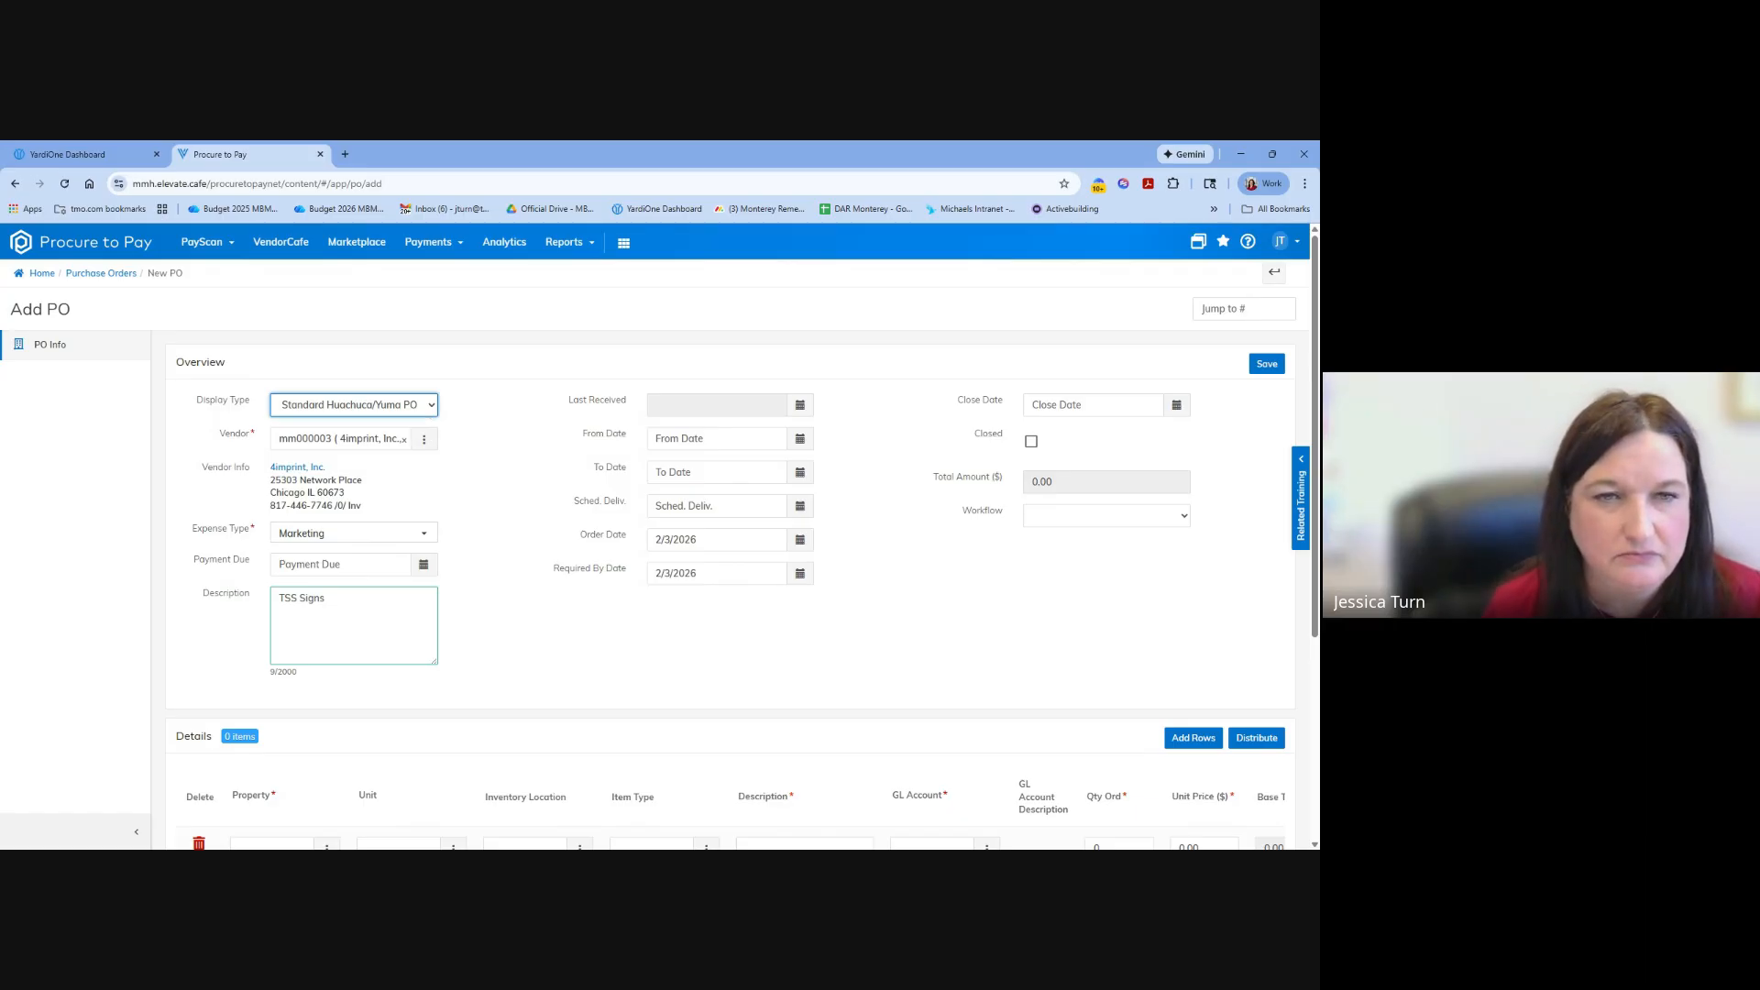
pyautogui.click(470, 401)
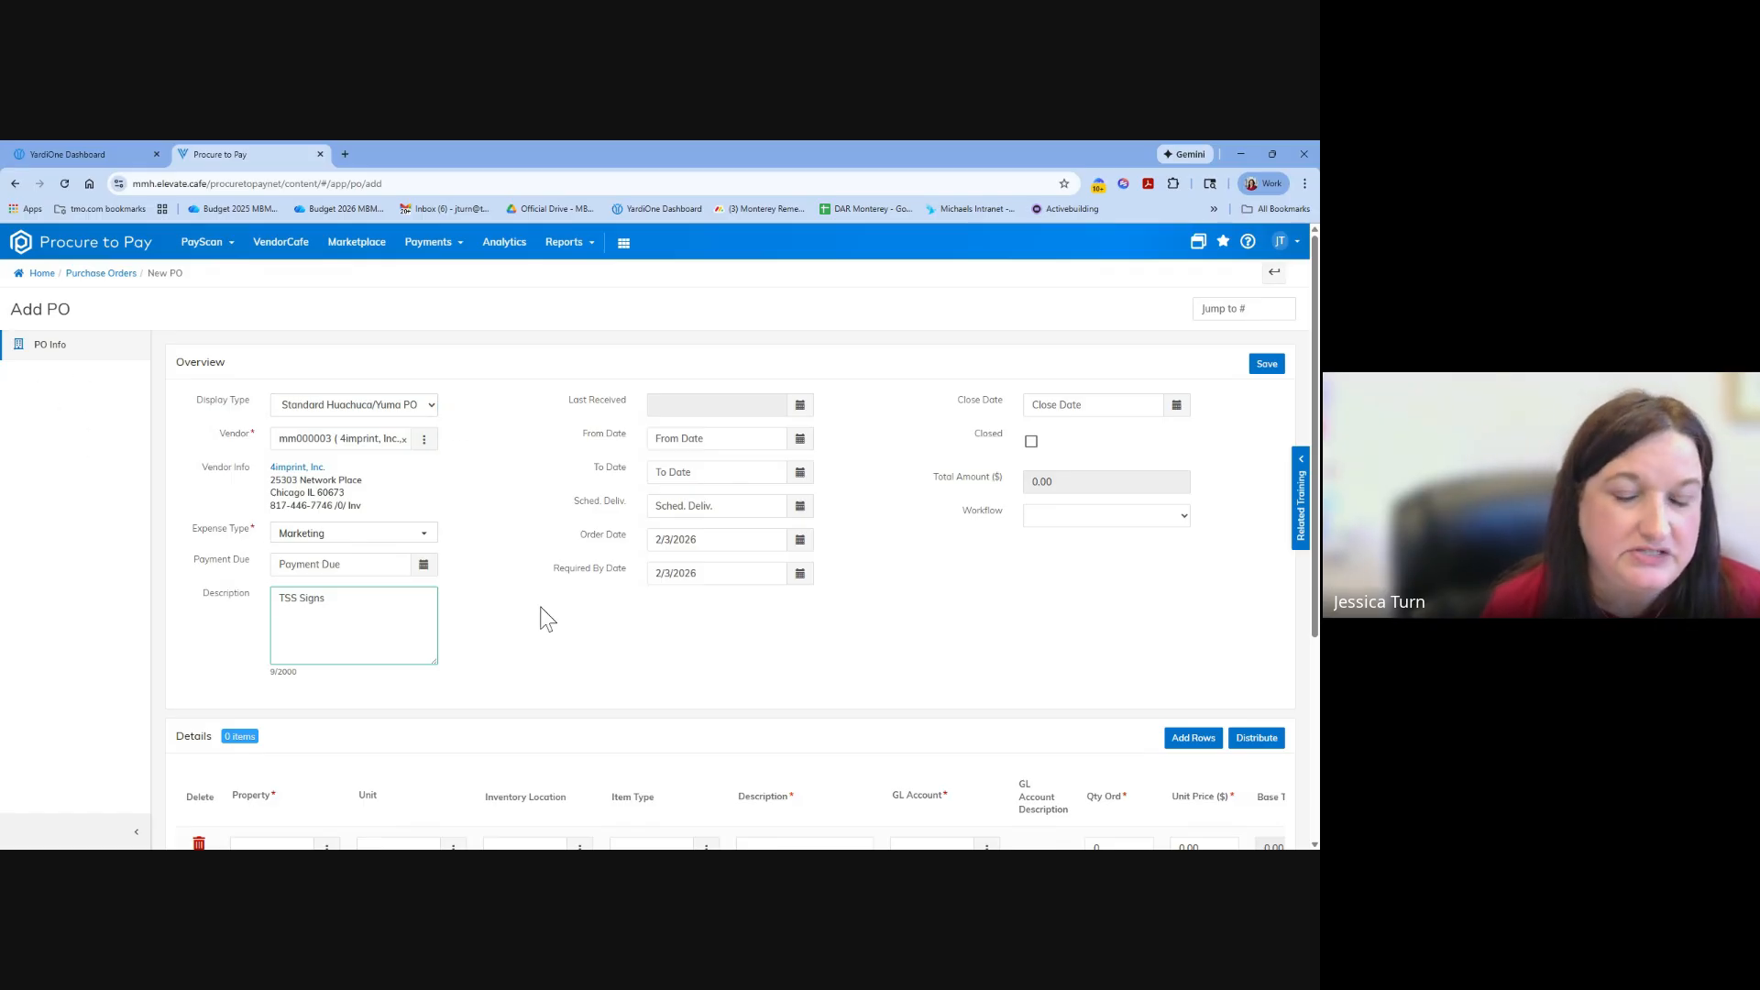
# Search the properties for "corp", assign 9538corp (Huachuca Corporate Account) to the first detail line, and describe the line as "TSS Signs".
pyautogui.scroll(-3, 550, 609)
pyautogui.scroll(2, 385, 580)
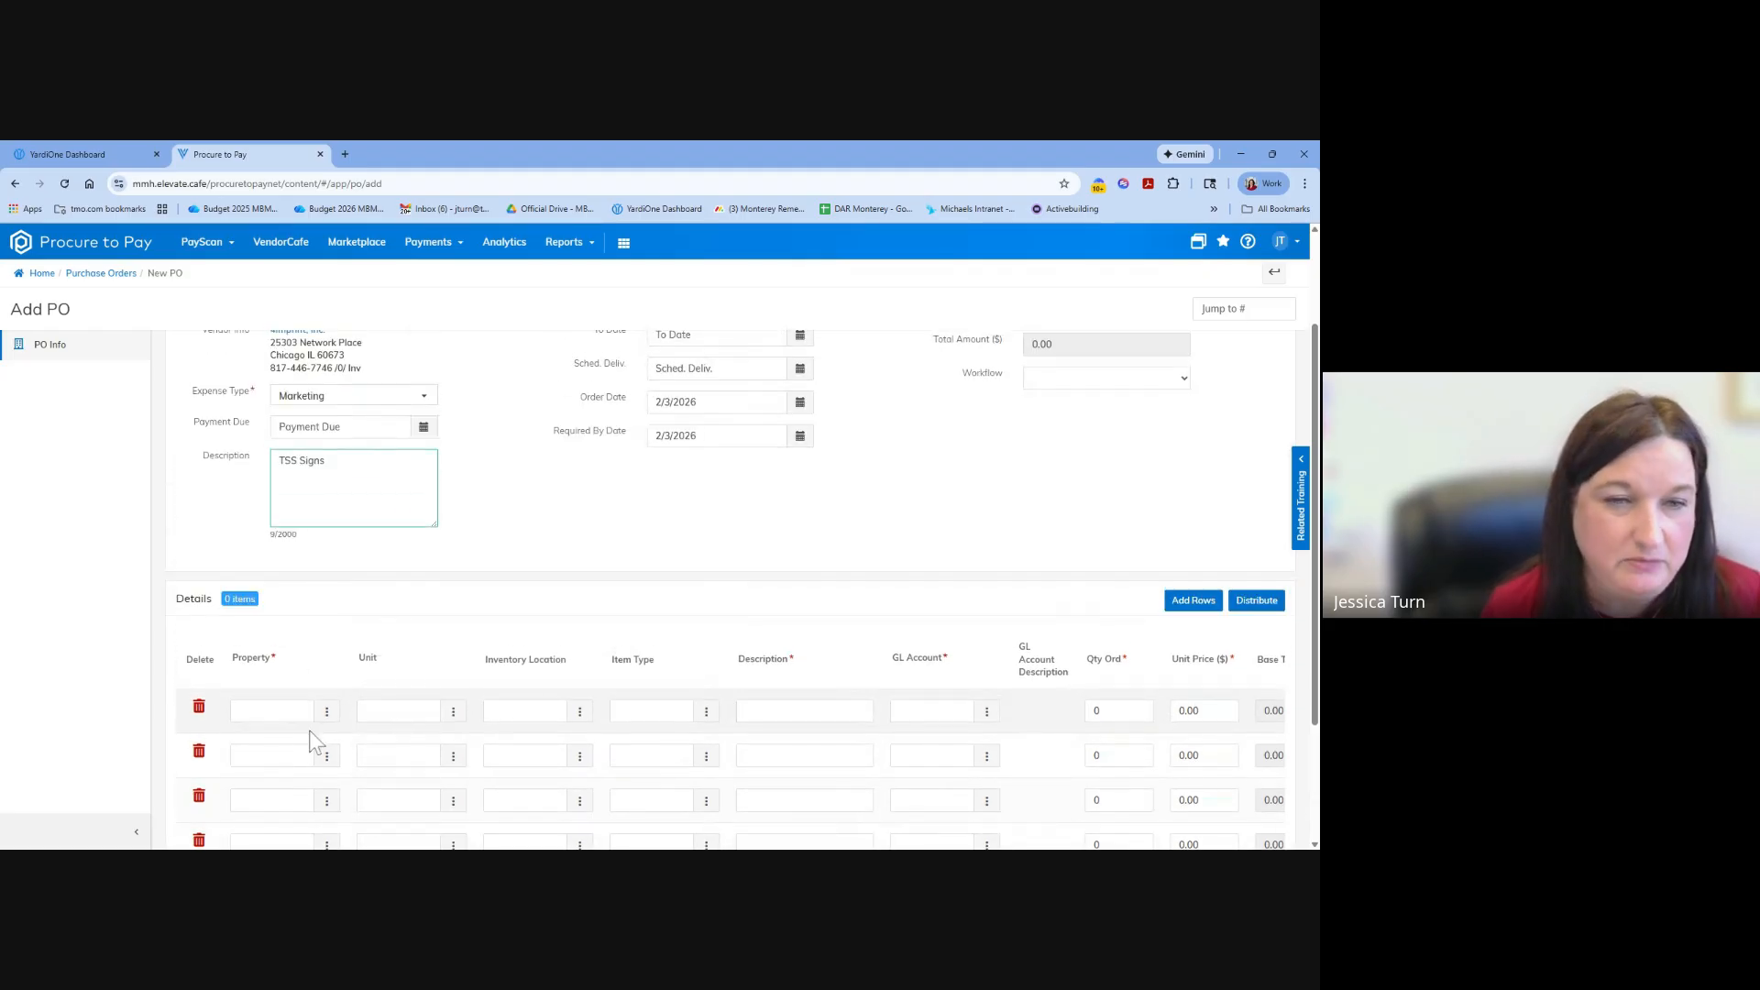
pyautogui.click(327, 714)
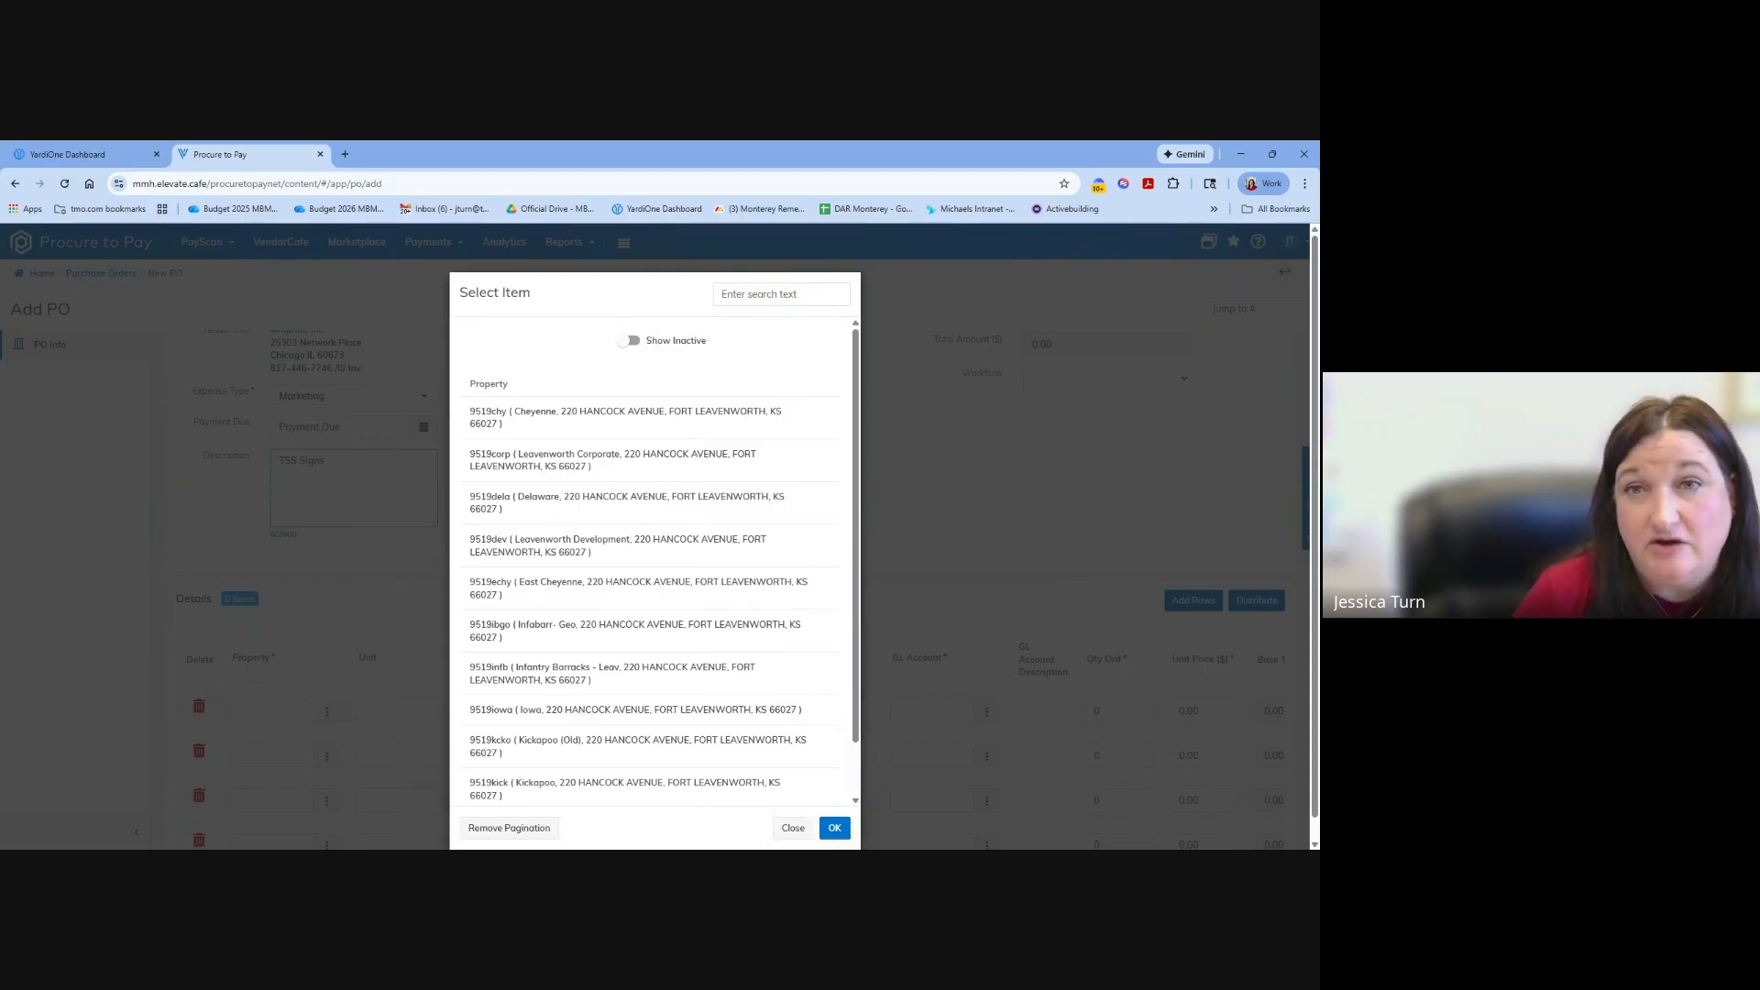
pyautogui.click(774, 295)
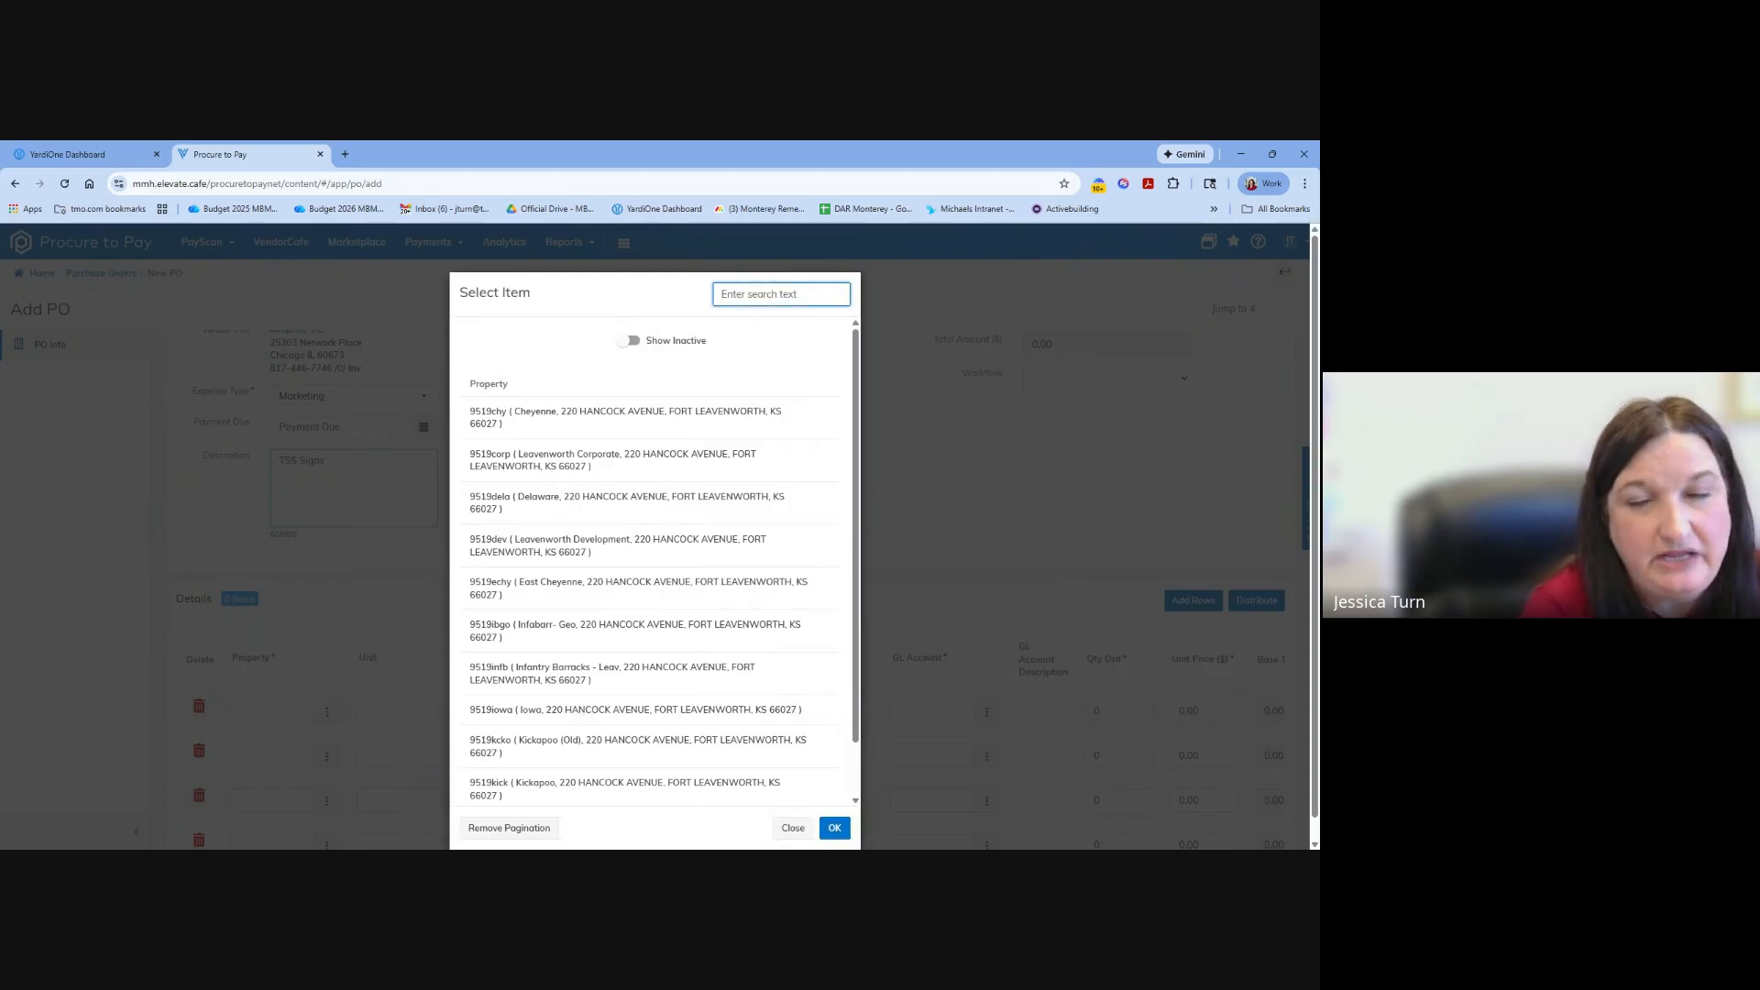
pyautogui.write('corp')
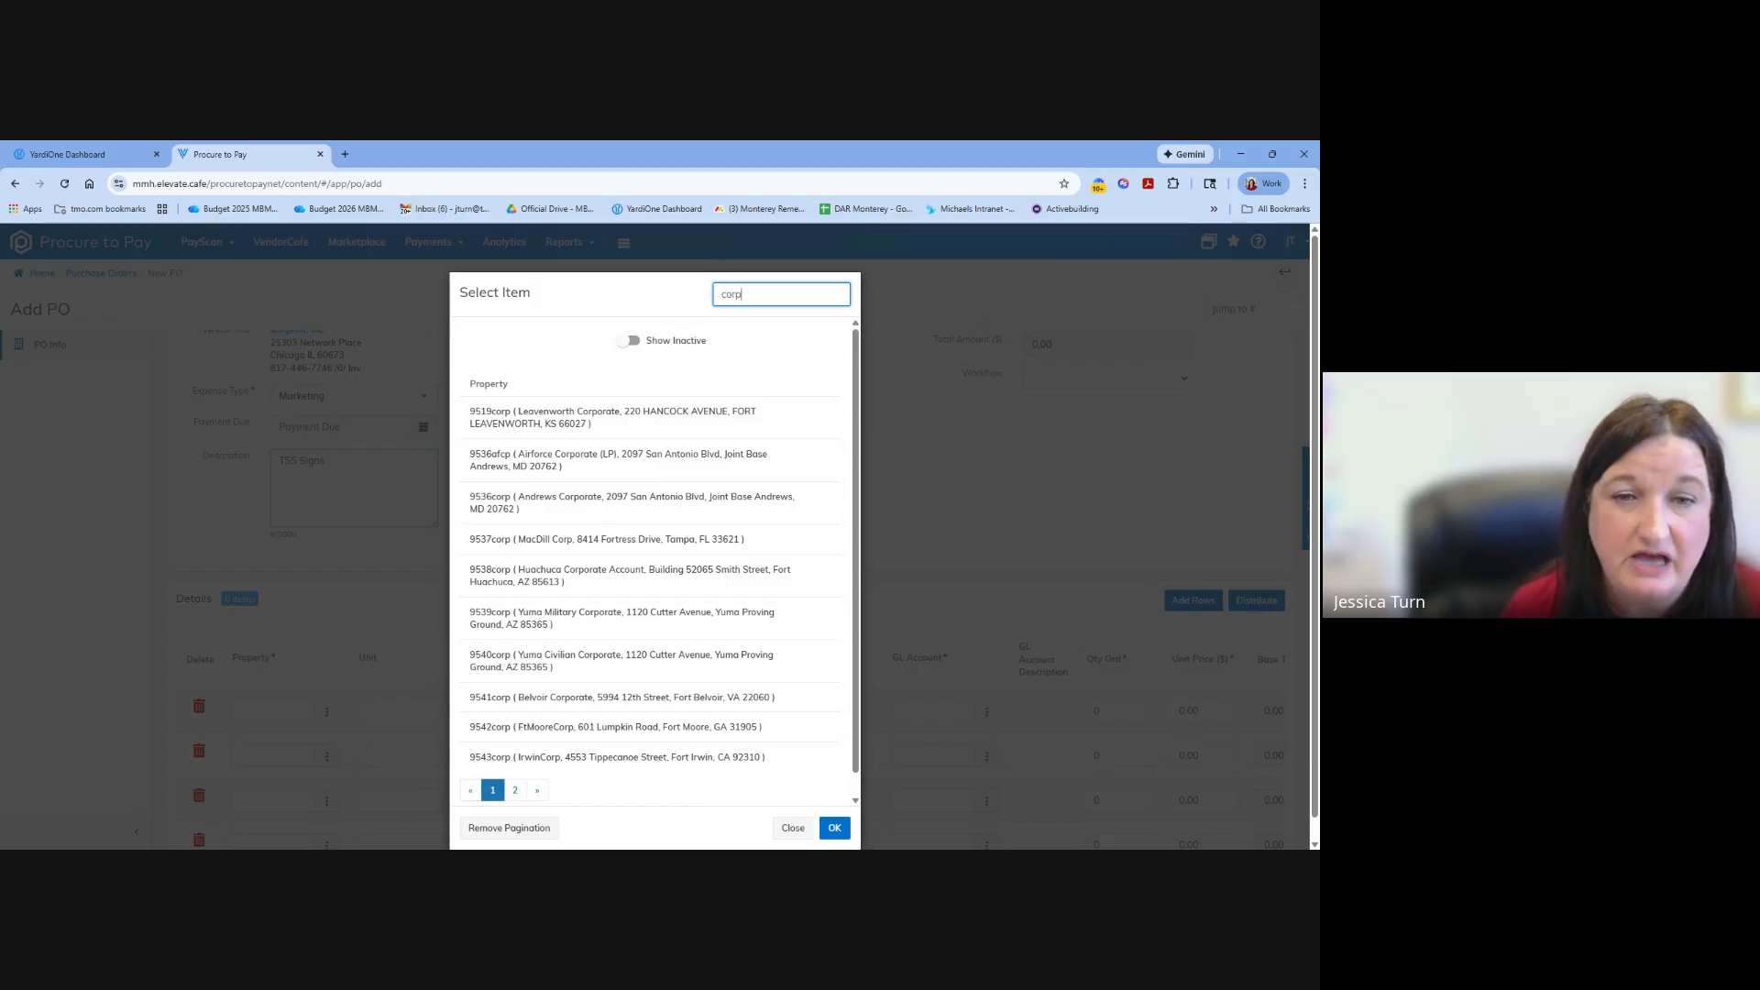
pyautogui.click(641, 575)
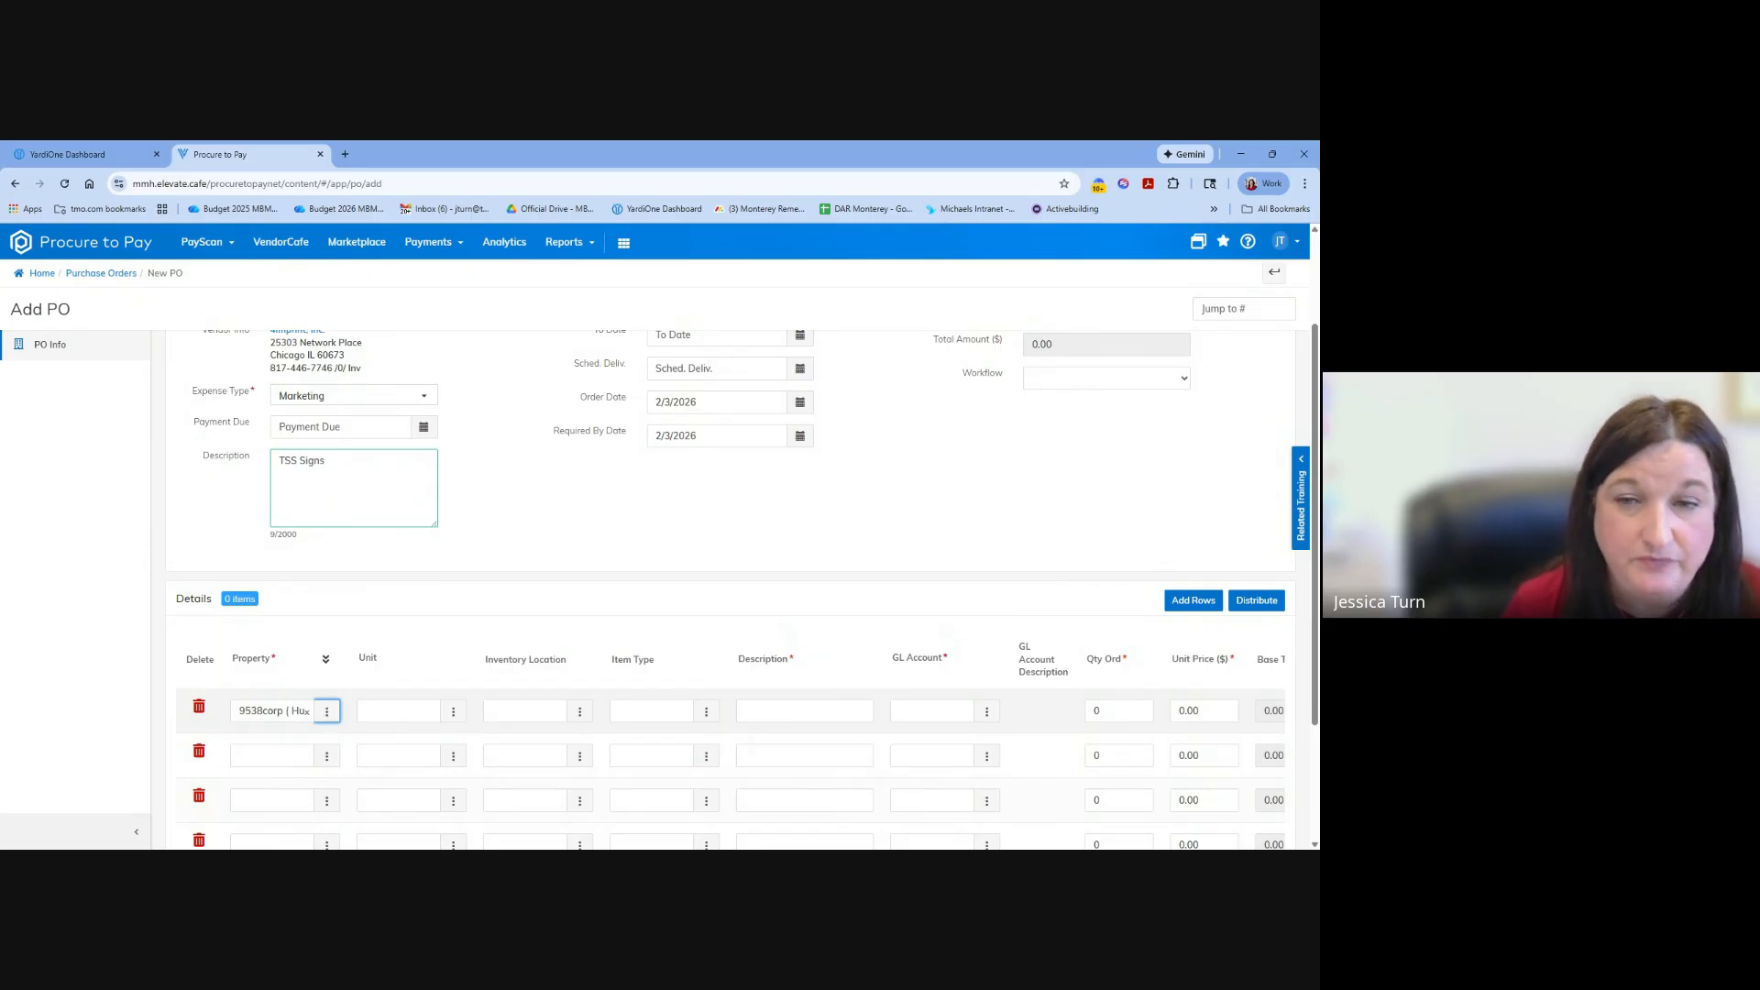
pyautogui.click(804, 712)
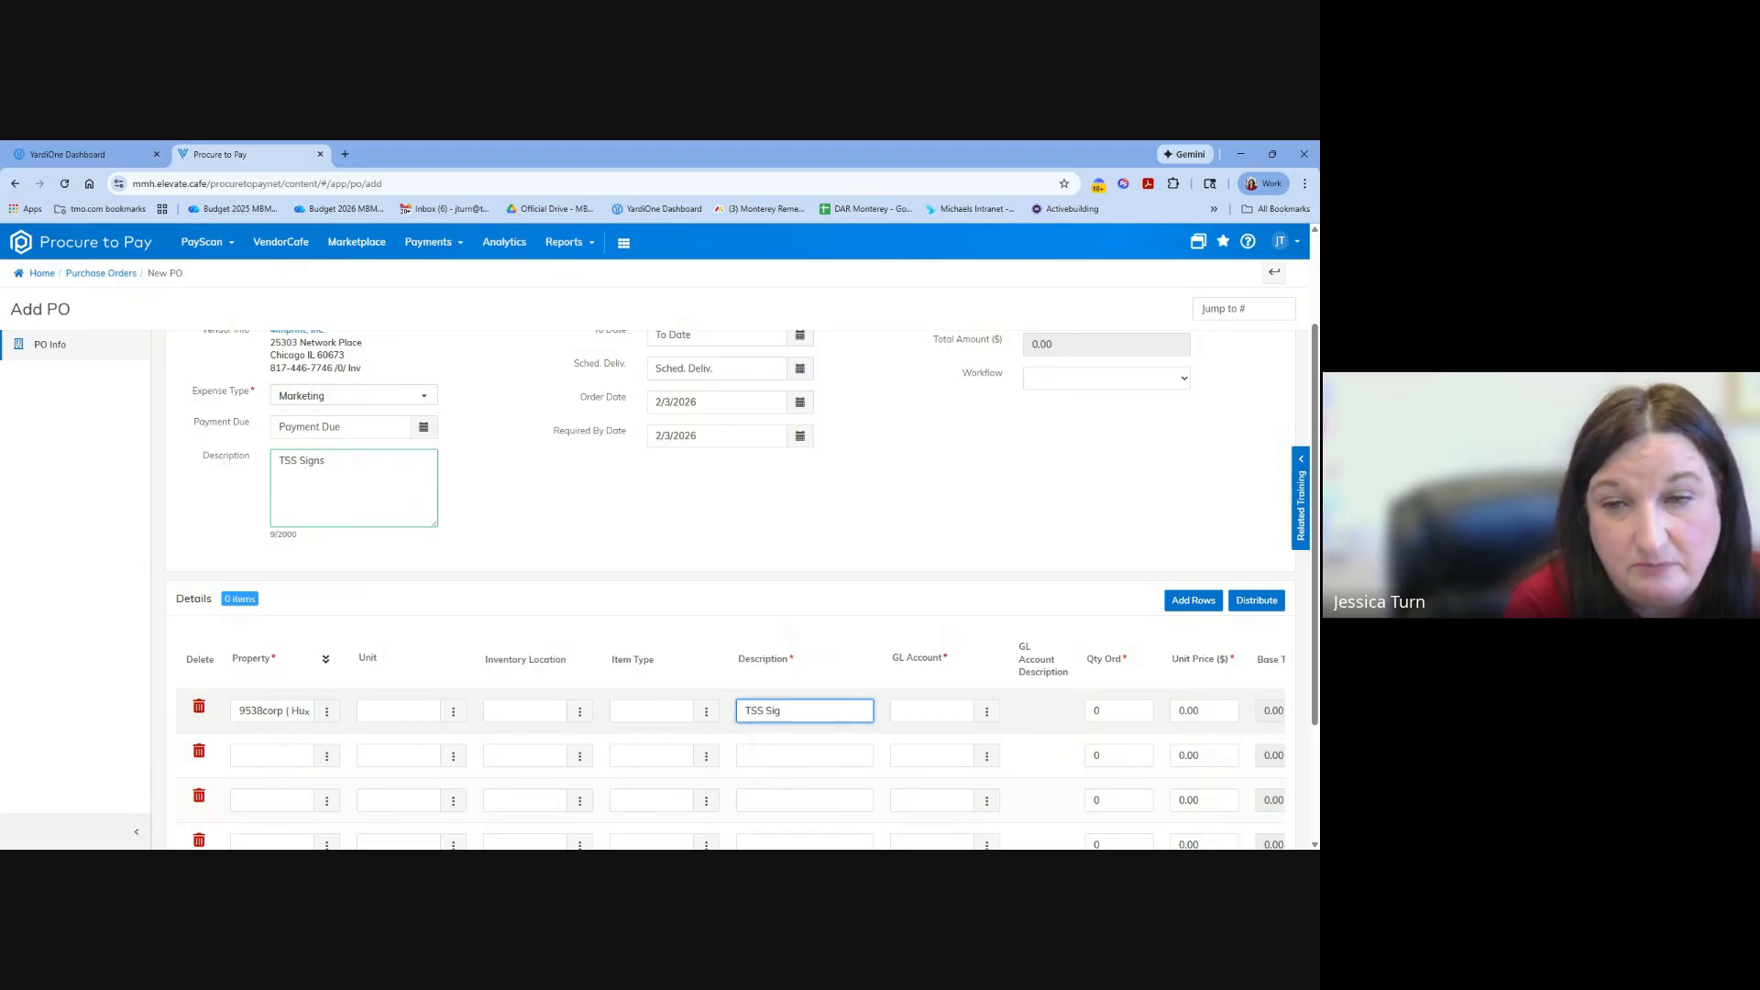
pyautogui.click(902, 711)
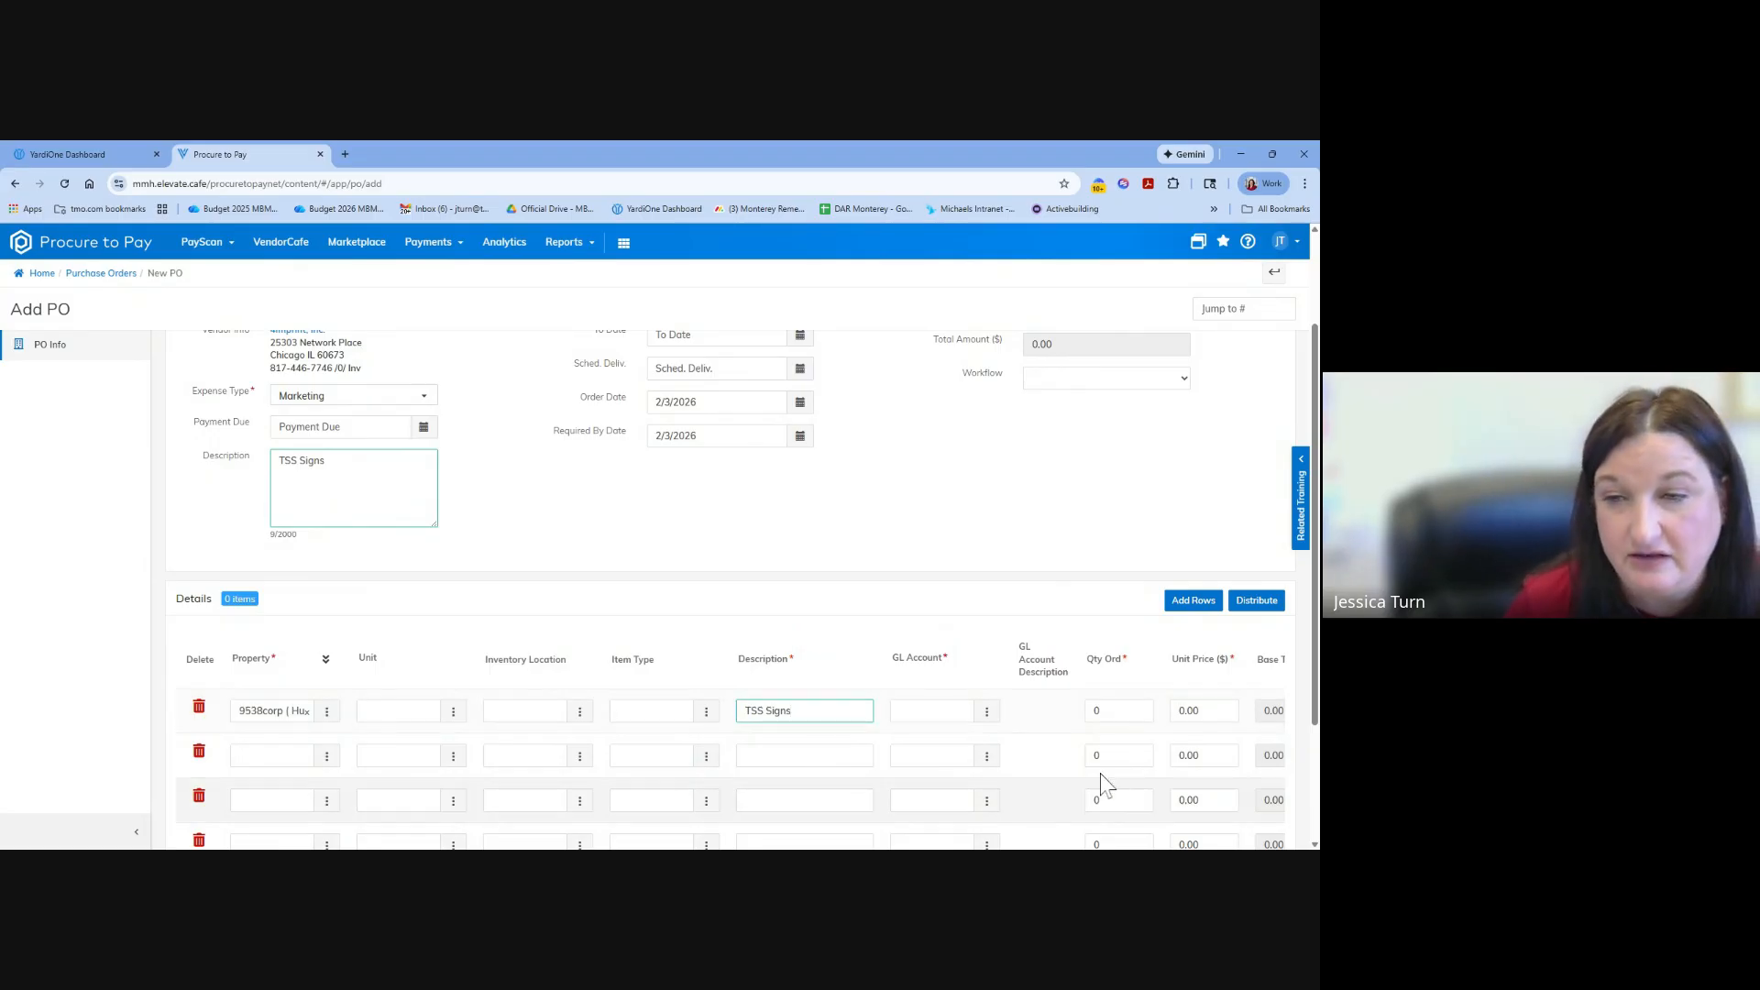
# Search the GL account list for "market" and close it without choosing an account.
pyautogui.click(987, 712)
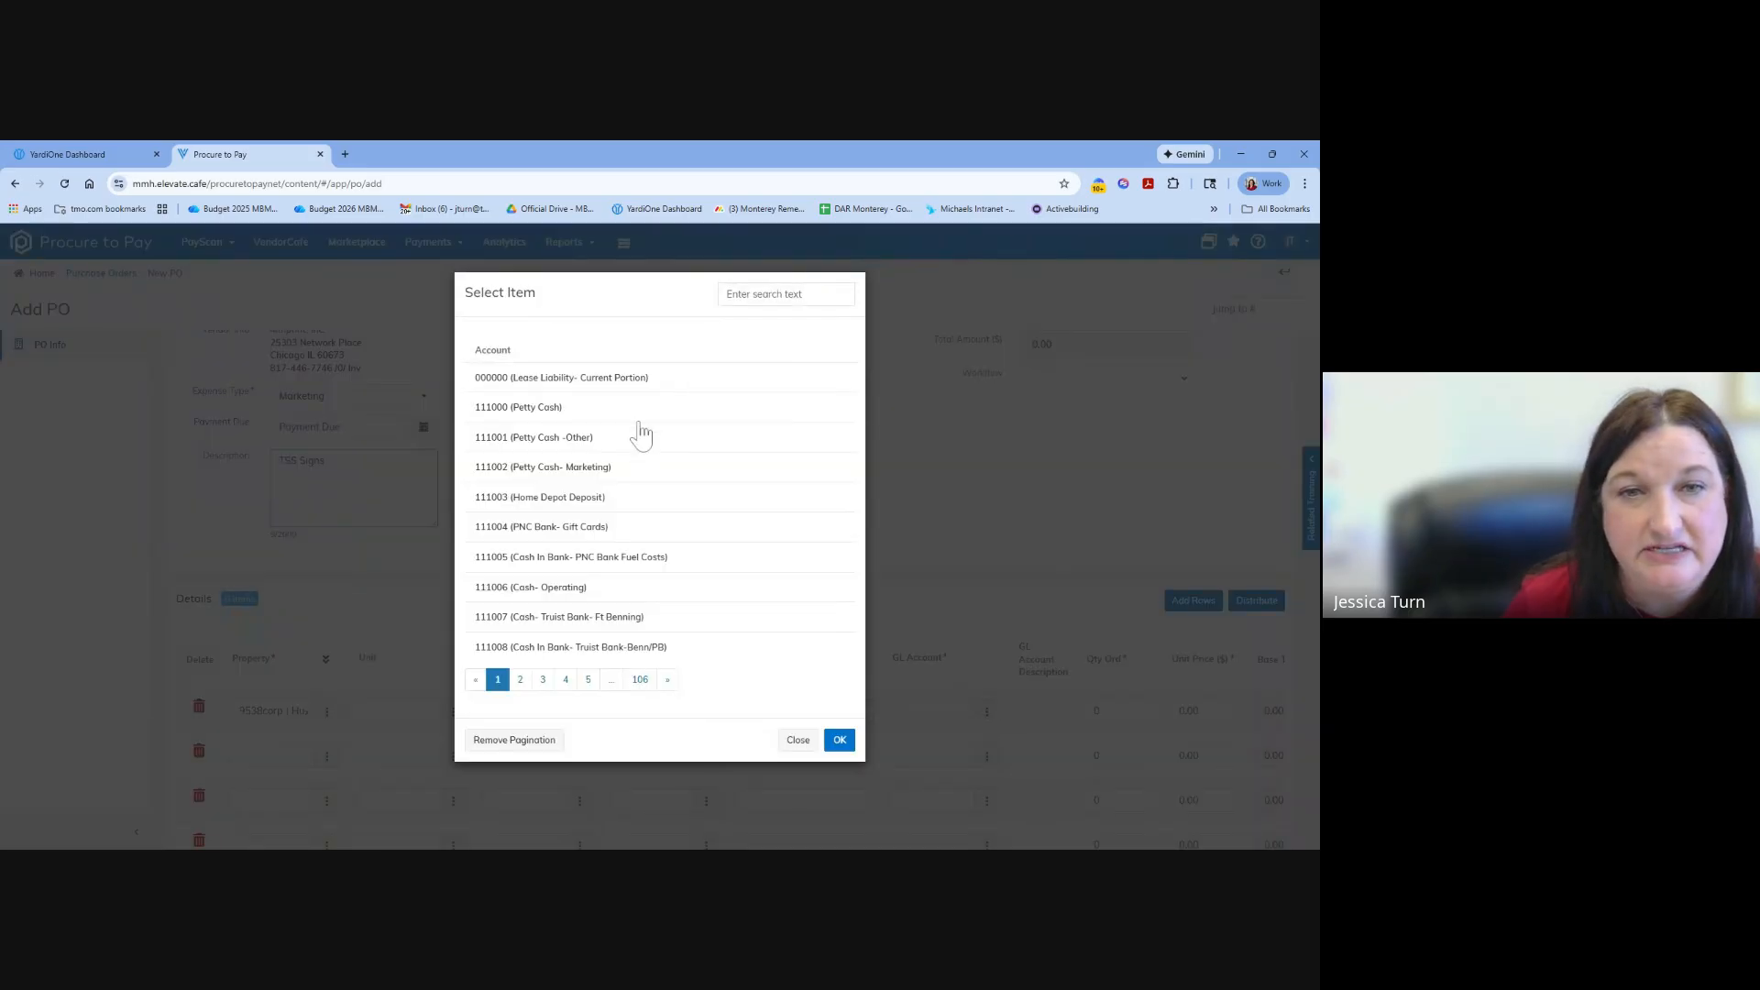
pyautogui.click(740, 295)
pyautogui.write('market')
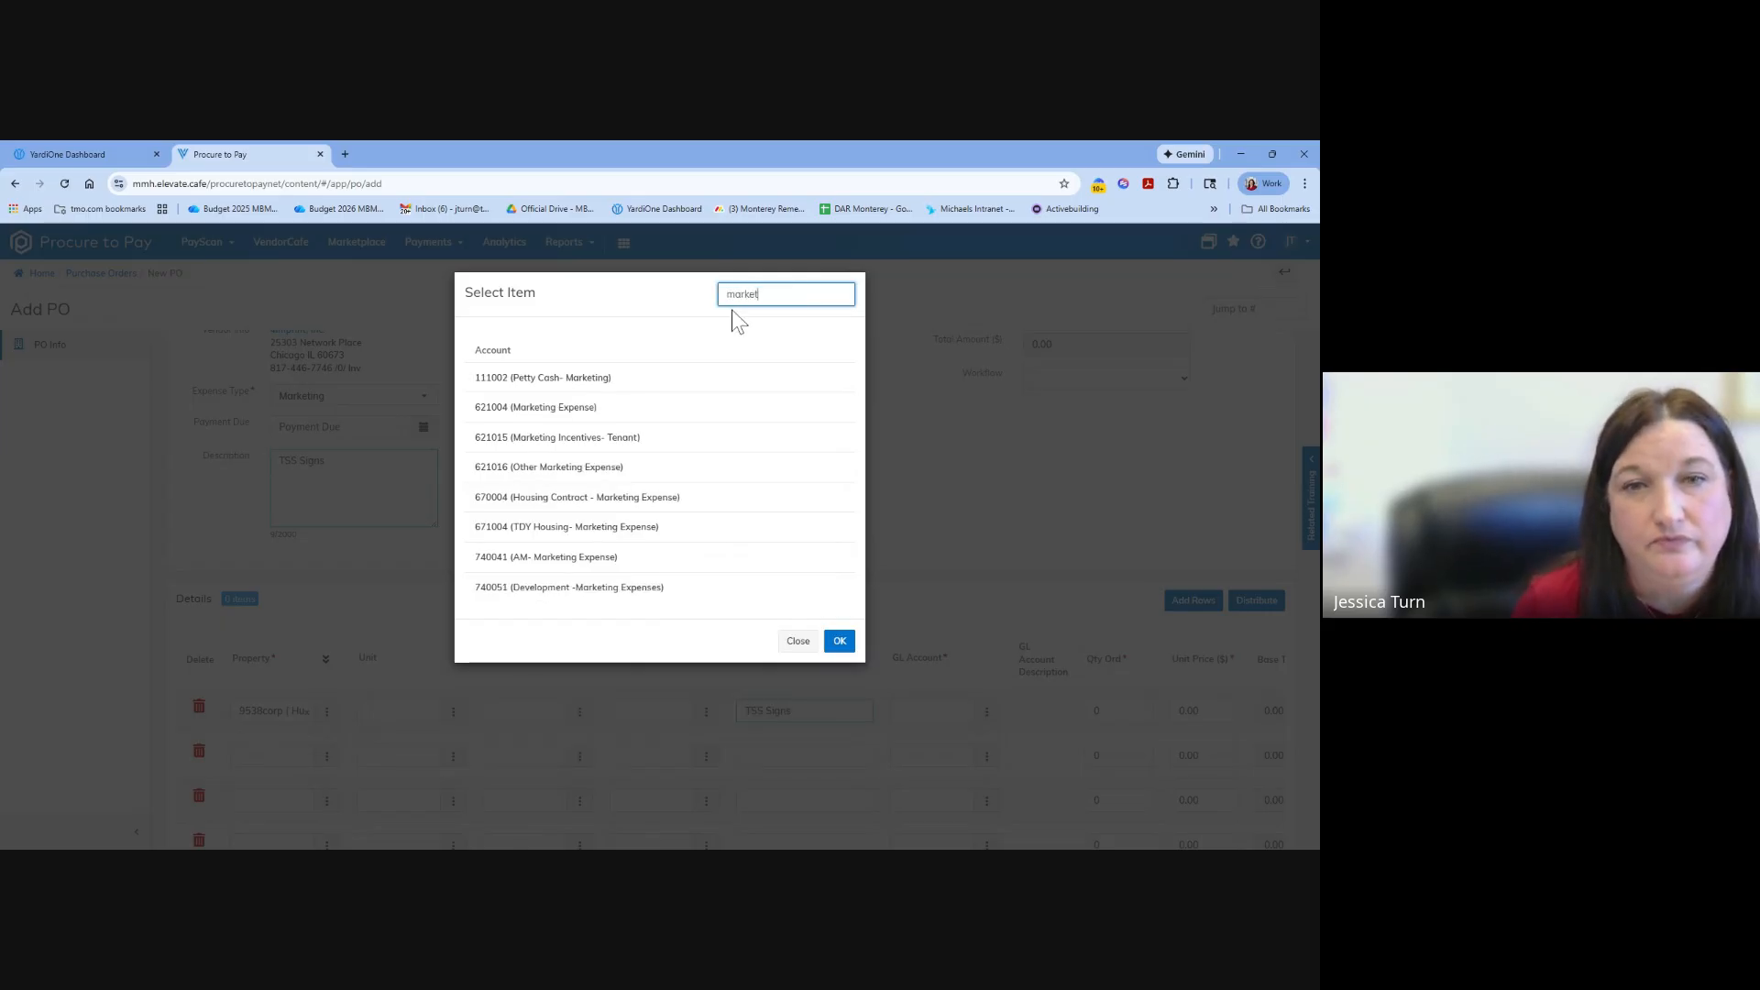
pyautogui.click(796, 641)
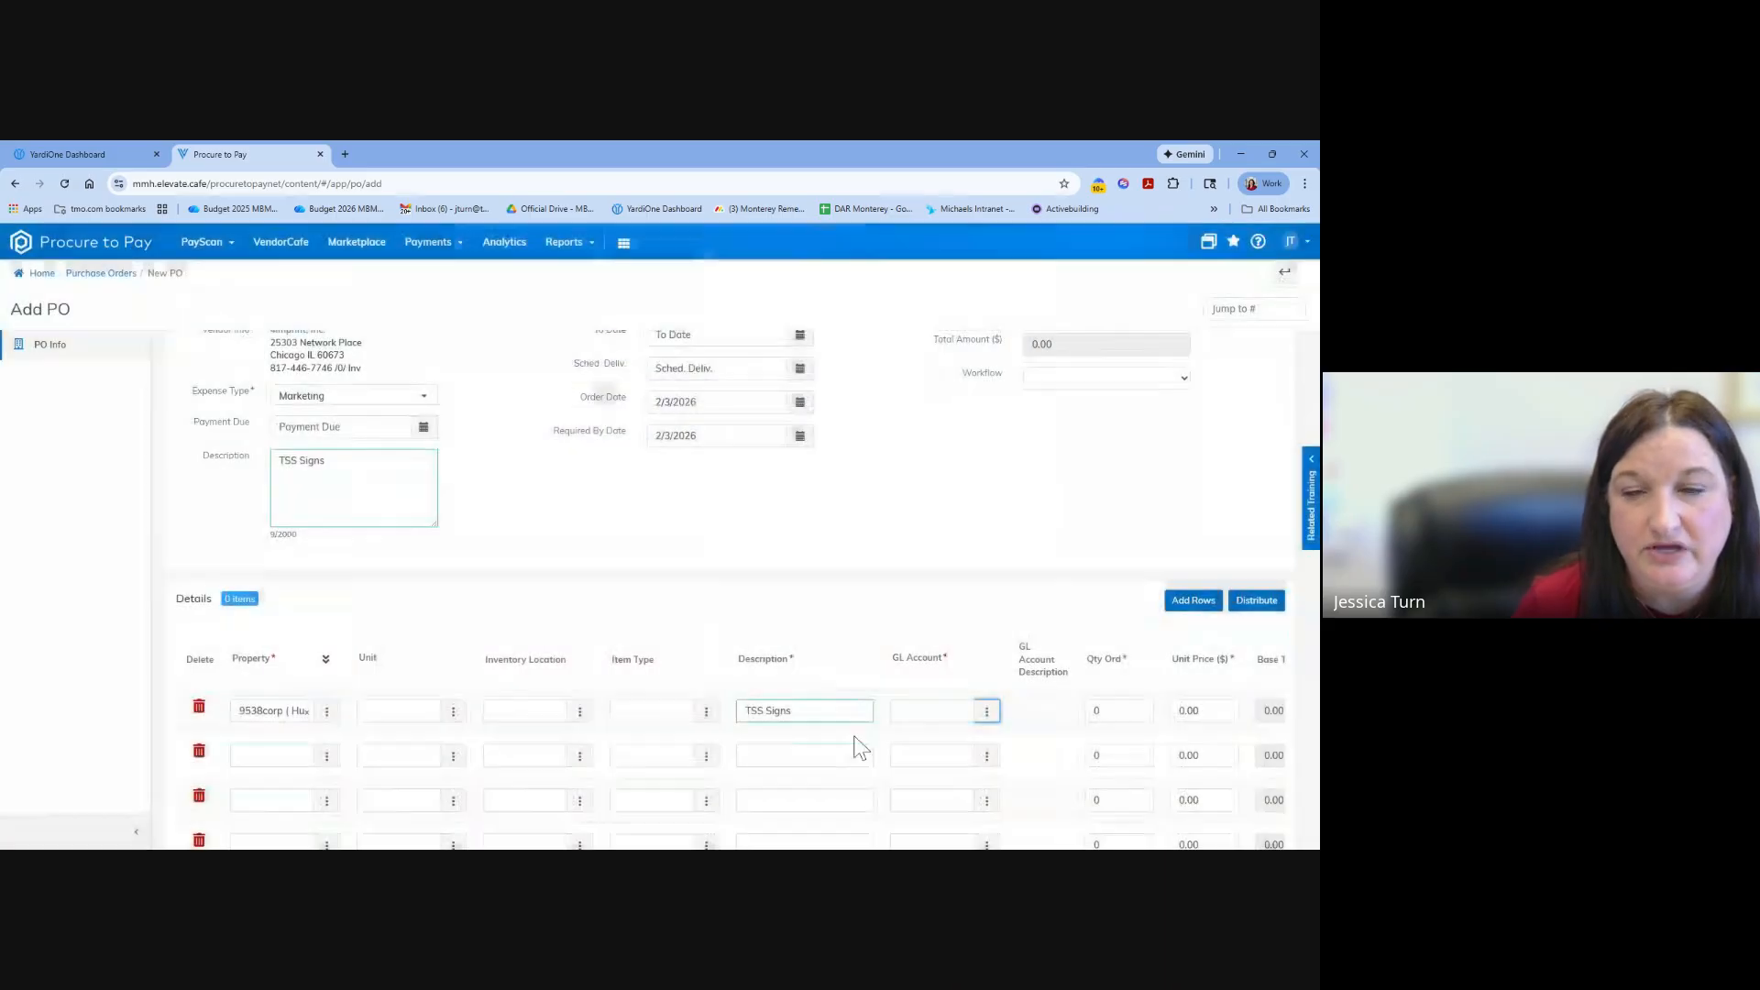
# Look up "survey" as the first detail line's GL account and choose 621003 (Resident Surveys).
pyautogui.click(919, 727)
pyautogui.write('su')
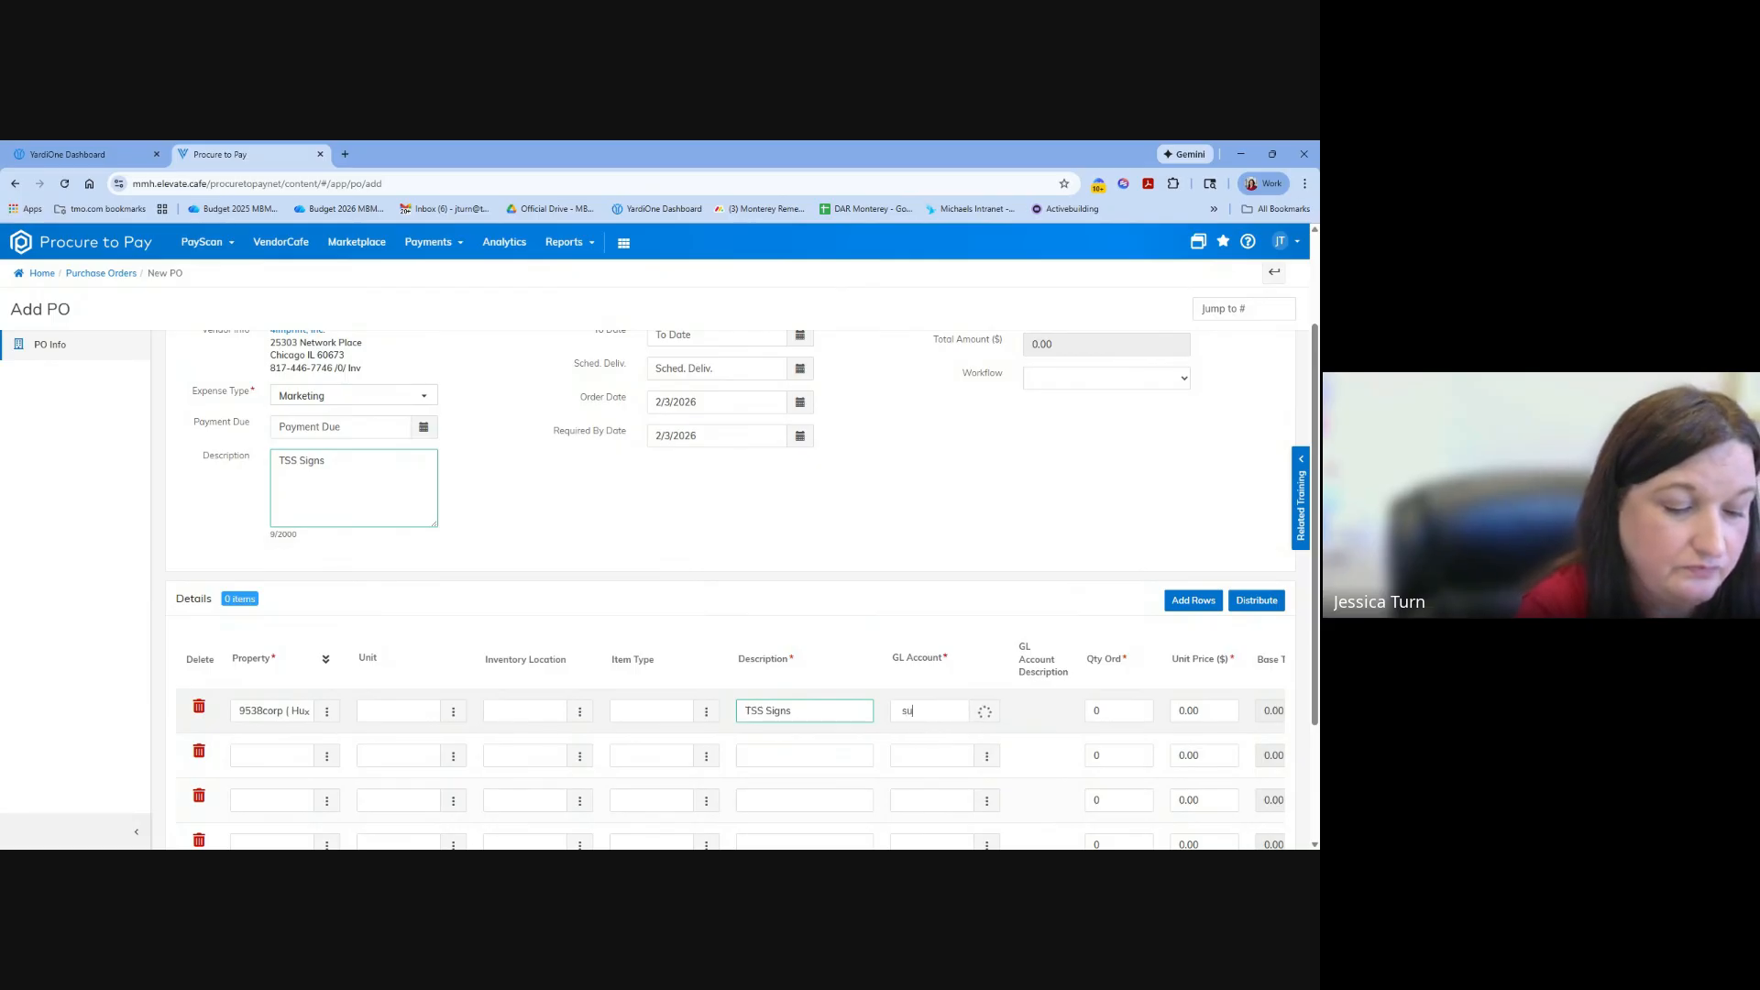
pyautogui.write('rvey')
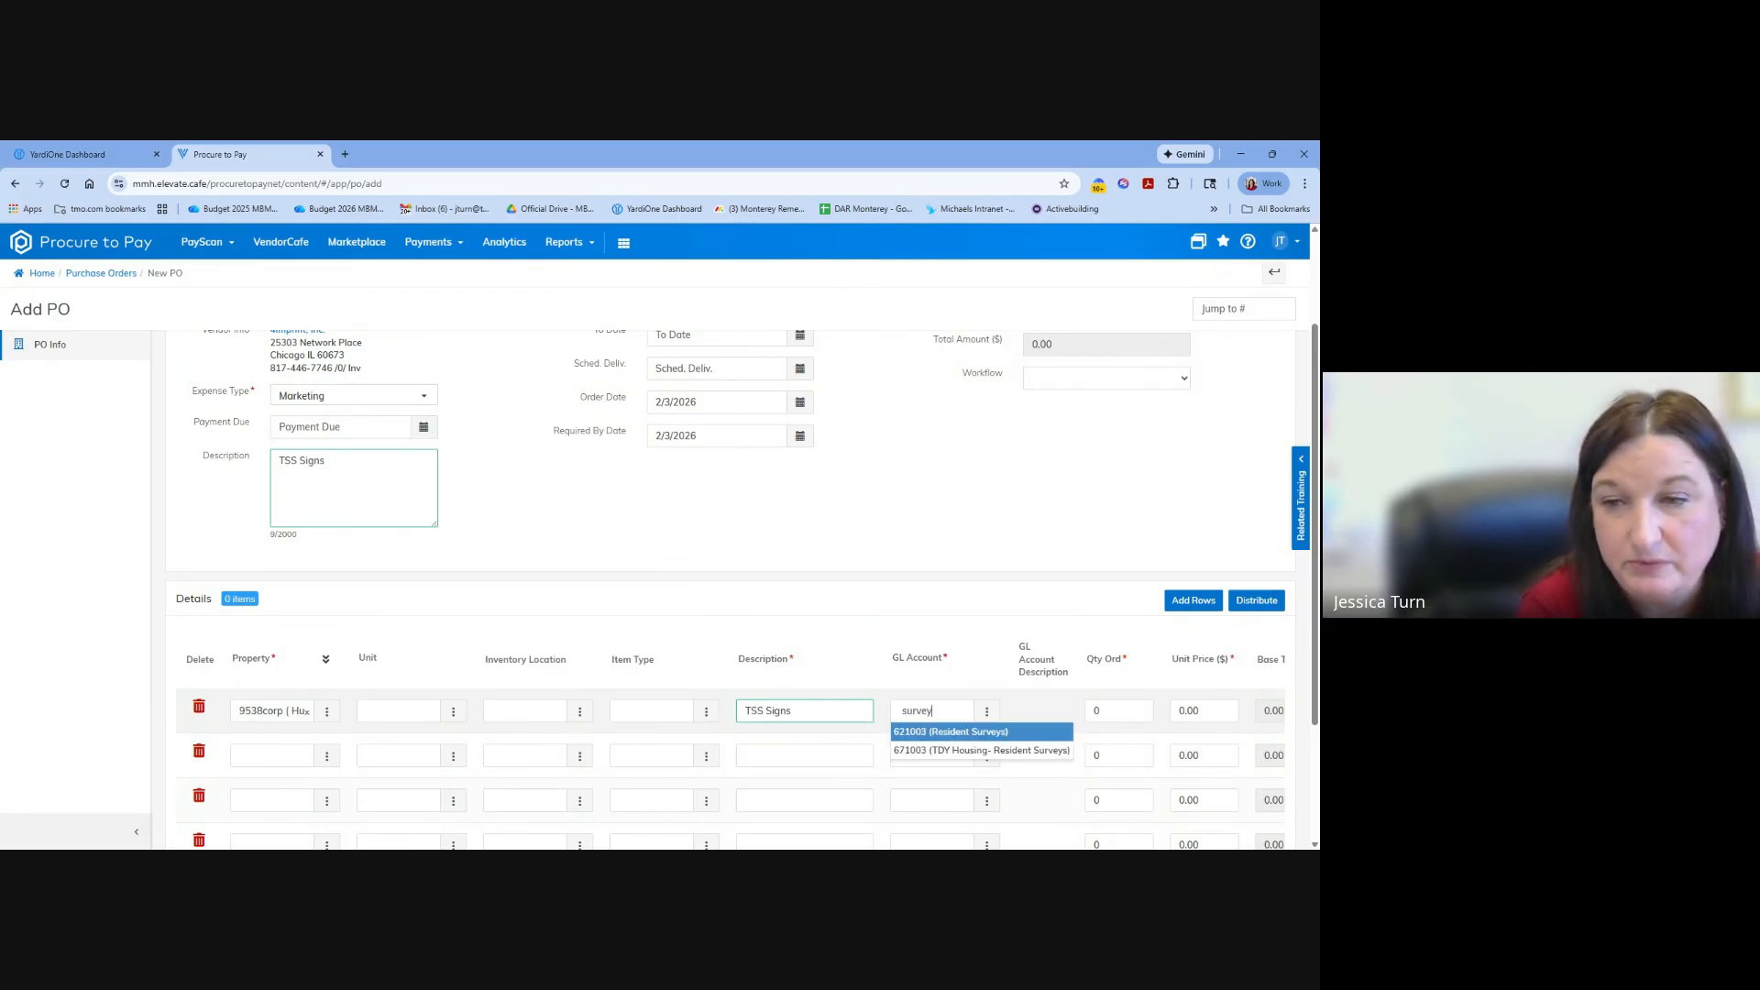
pyautogui.click(920, 732)
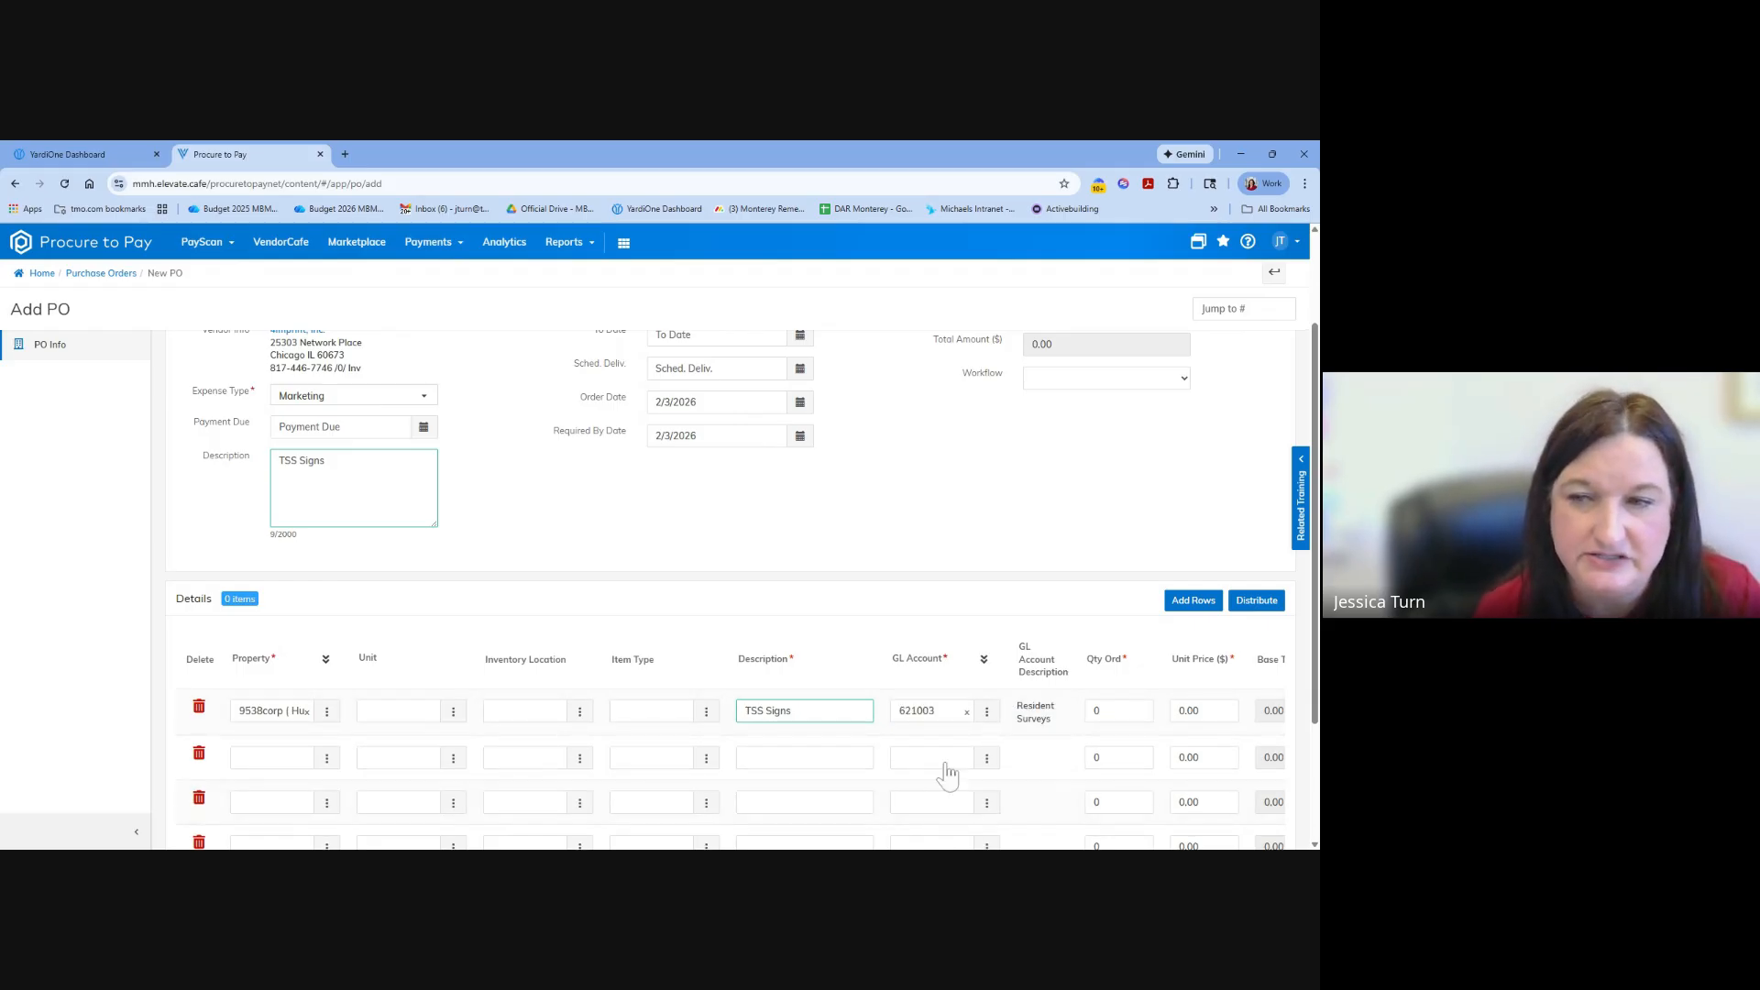
# Set the TSS Signs line's ordered quantity to 5 and its unit price to 50.00.
pyautogui.scroll(-2, 1017, 733)
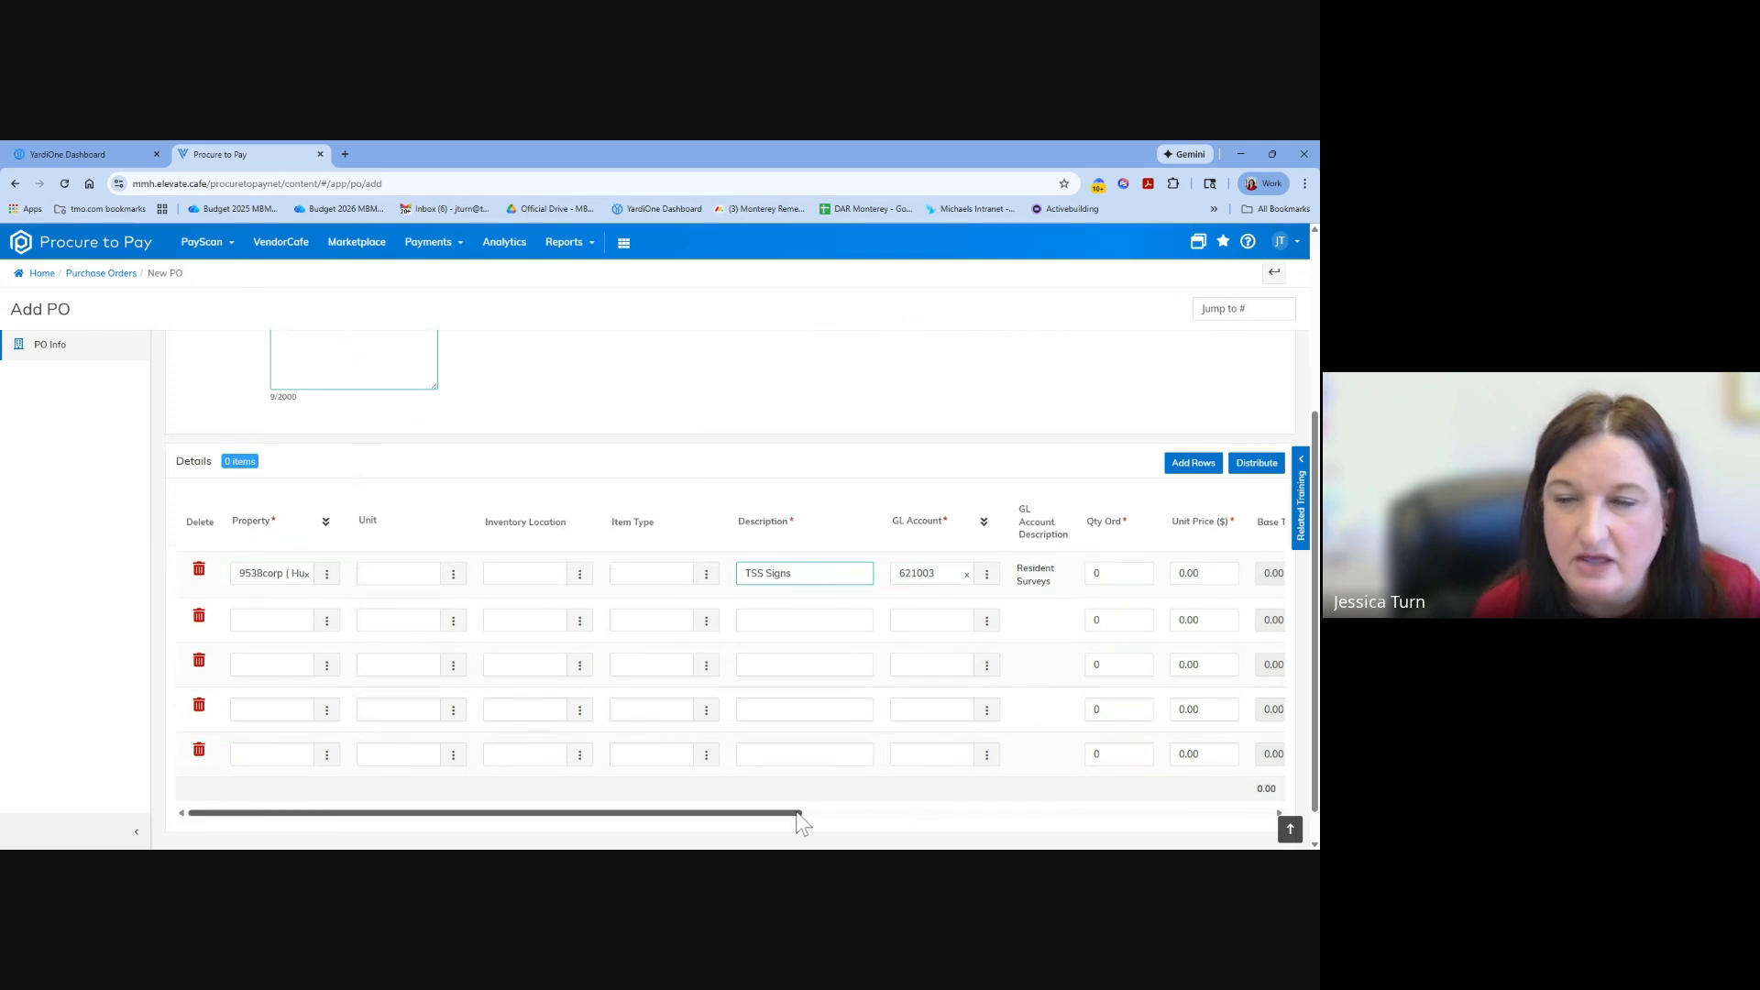
pyautogui.moveTo(799, 812); pyautogui.dragTo(942, 812)
pyautogui.click(863, 574)
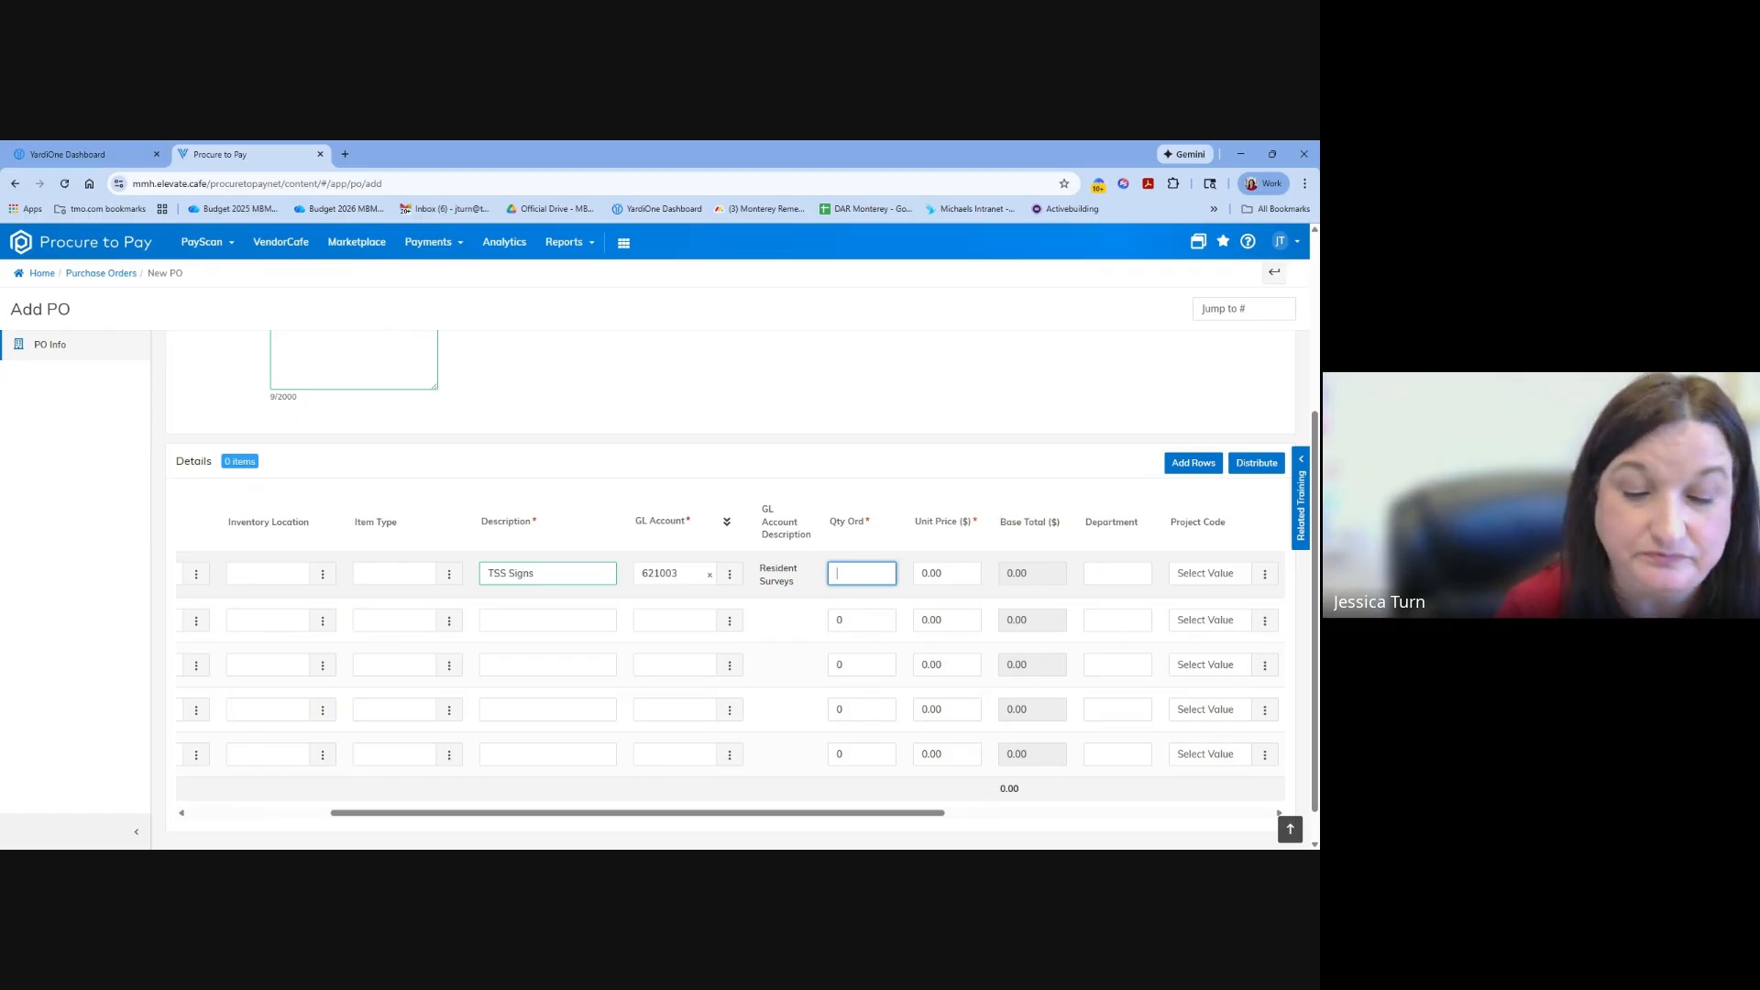
pyautogui.write('5')
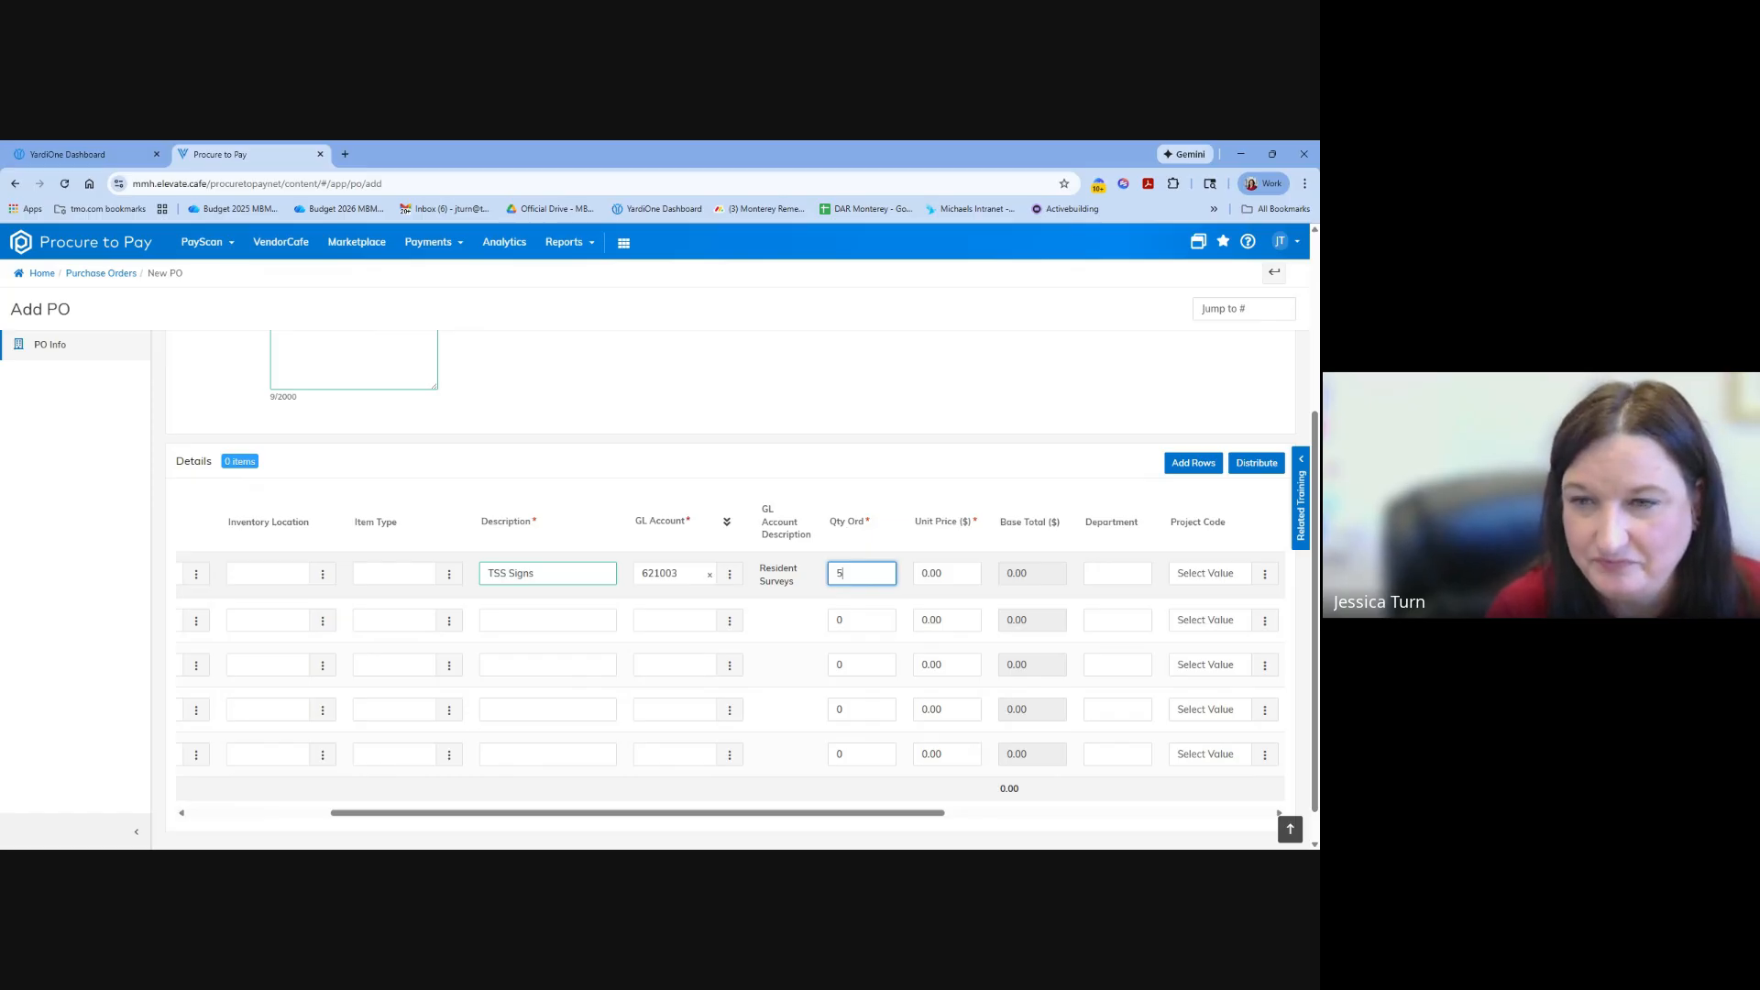
pyautogui.press('Tab')
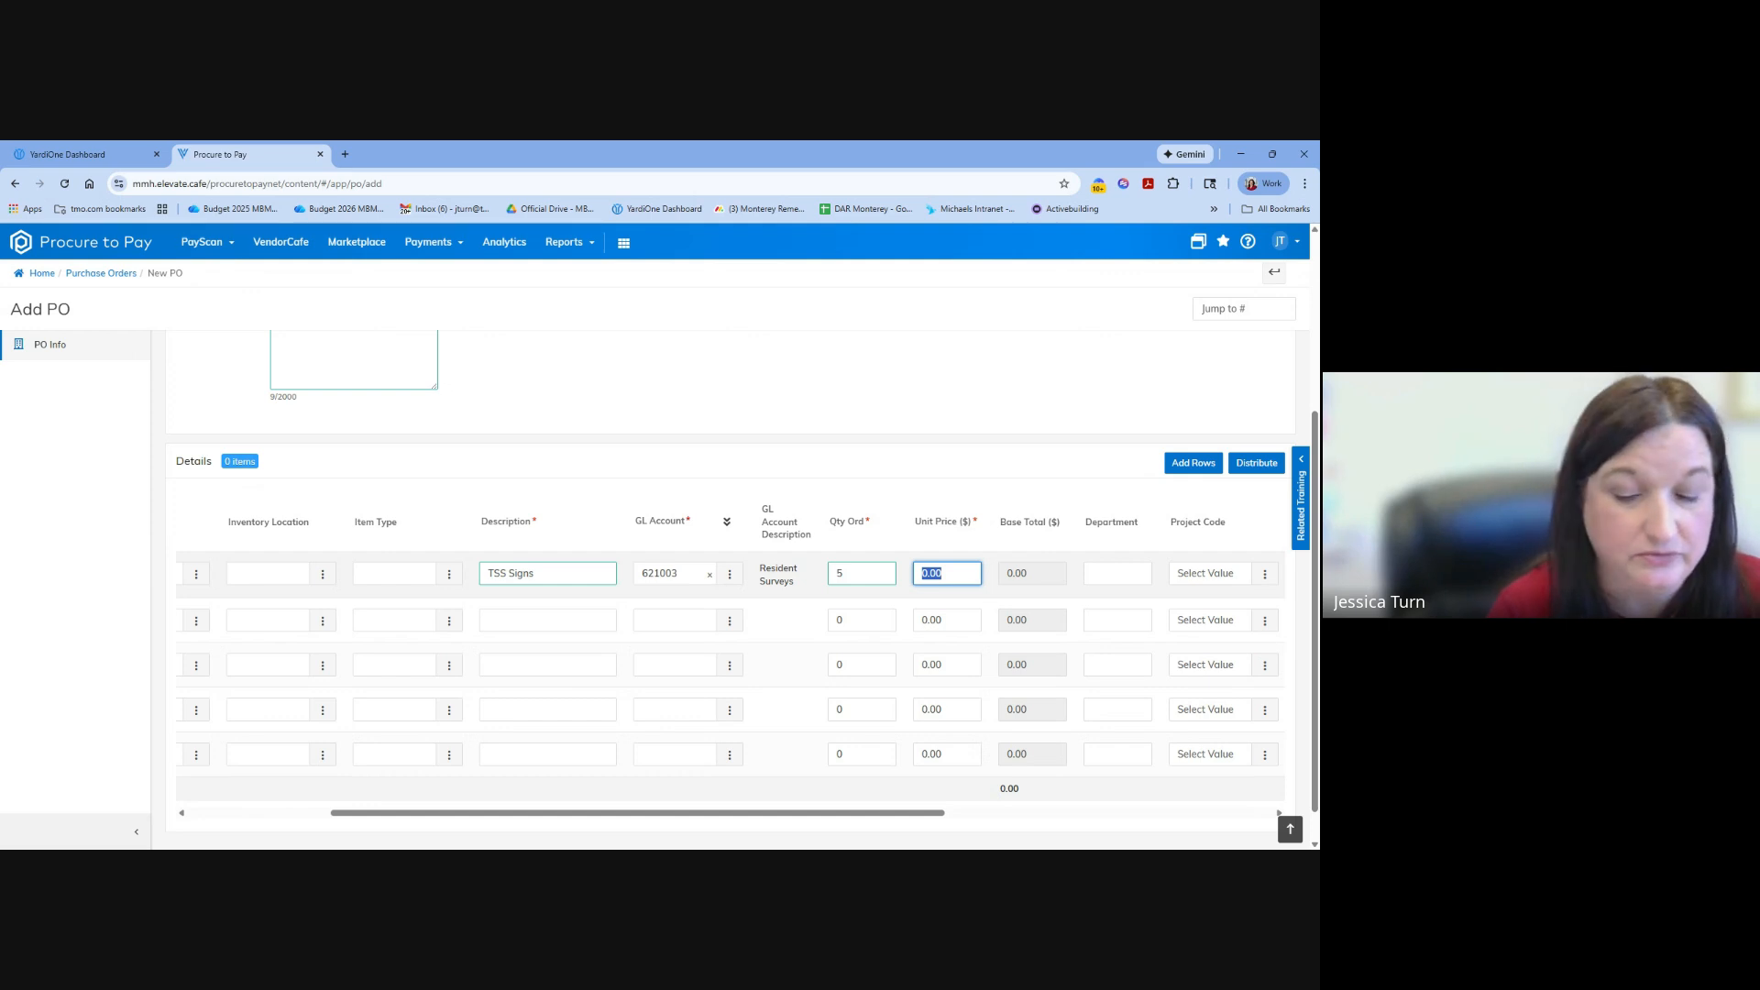
pyautogui.write('50')
pyautogui.press('Tab')
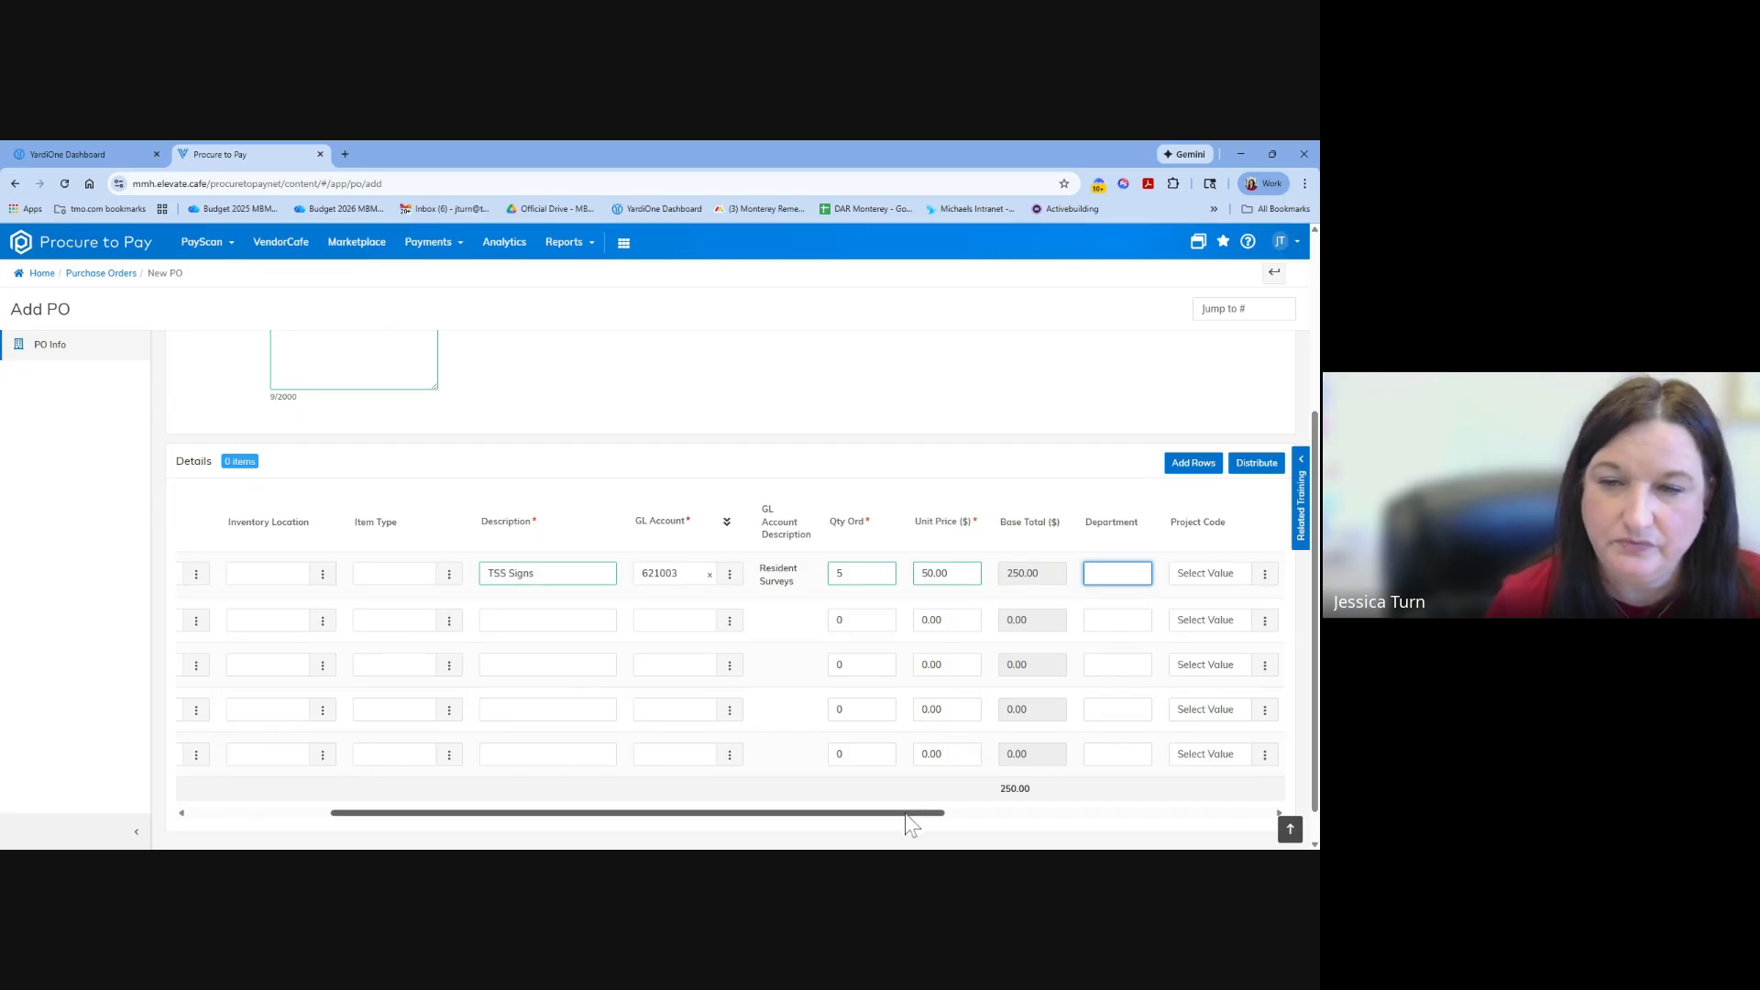
# Look through the project codes available for the TSS Signs line and close the list without choosing one.
pyautogui.moveTo(910, 822); pyautogui.dragTo(1117, 830)
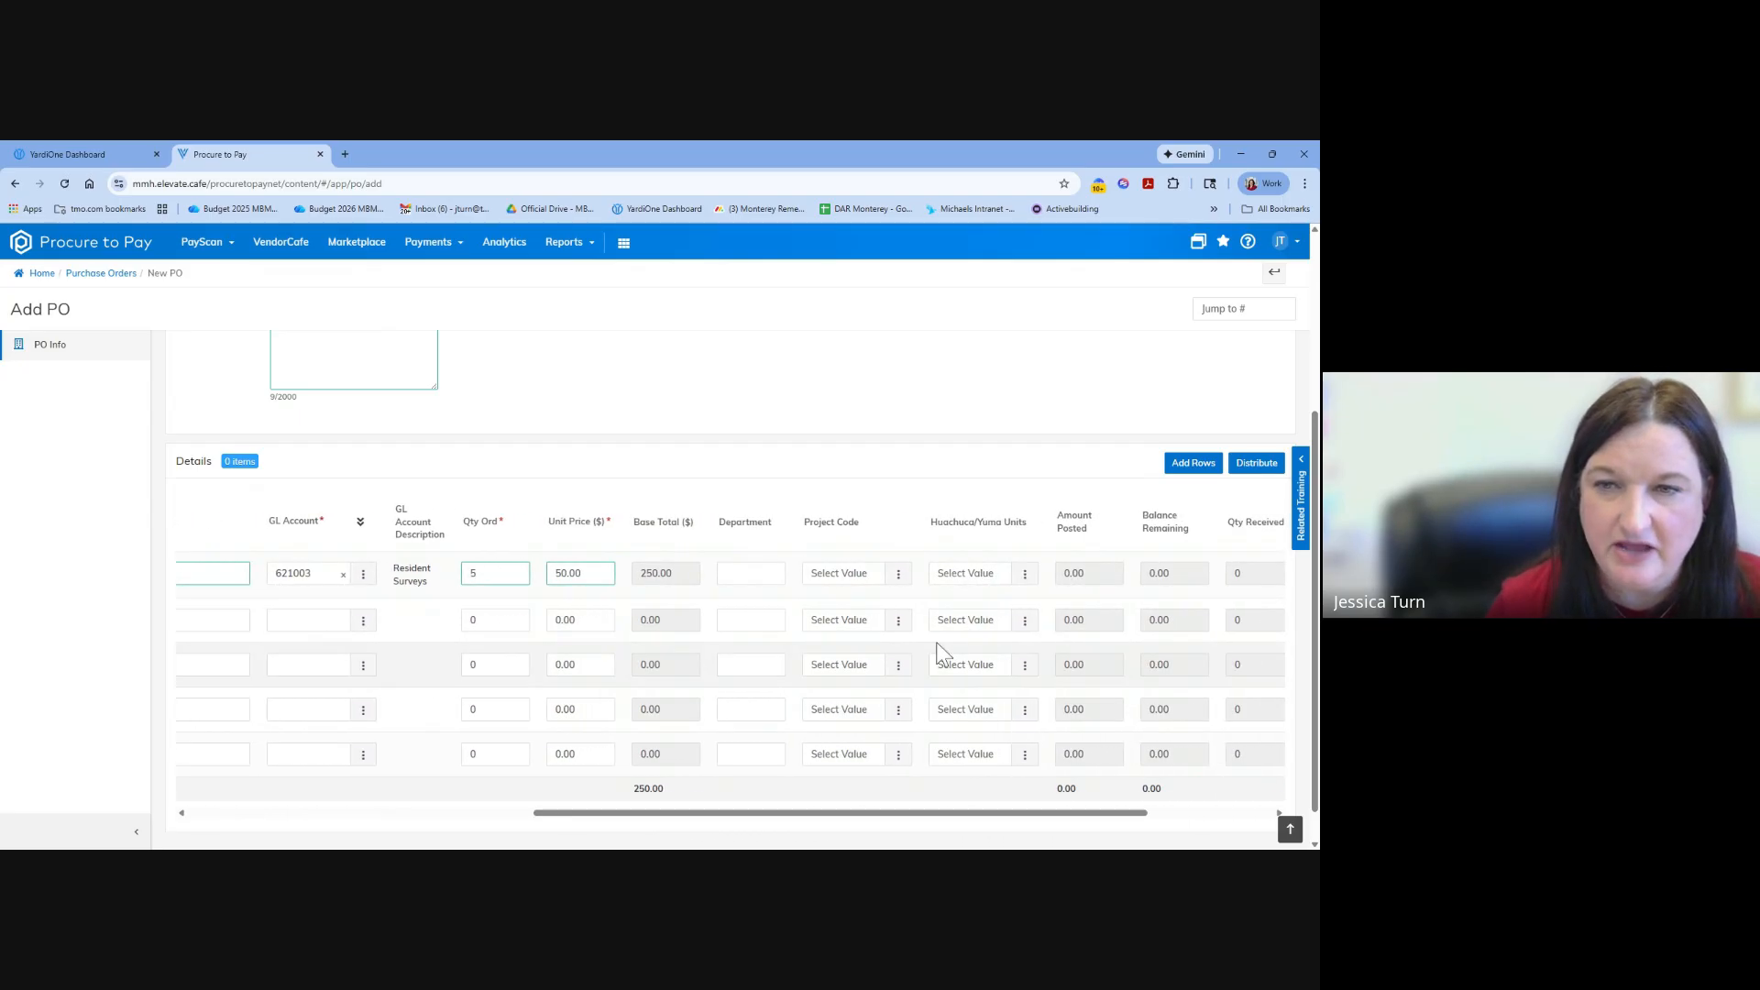
pyautogui.click(898, 574)
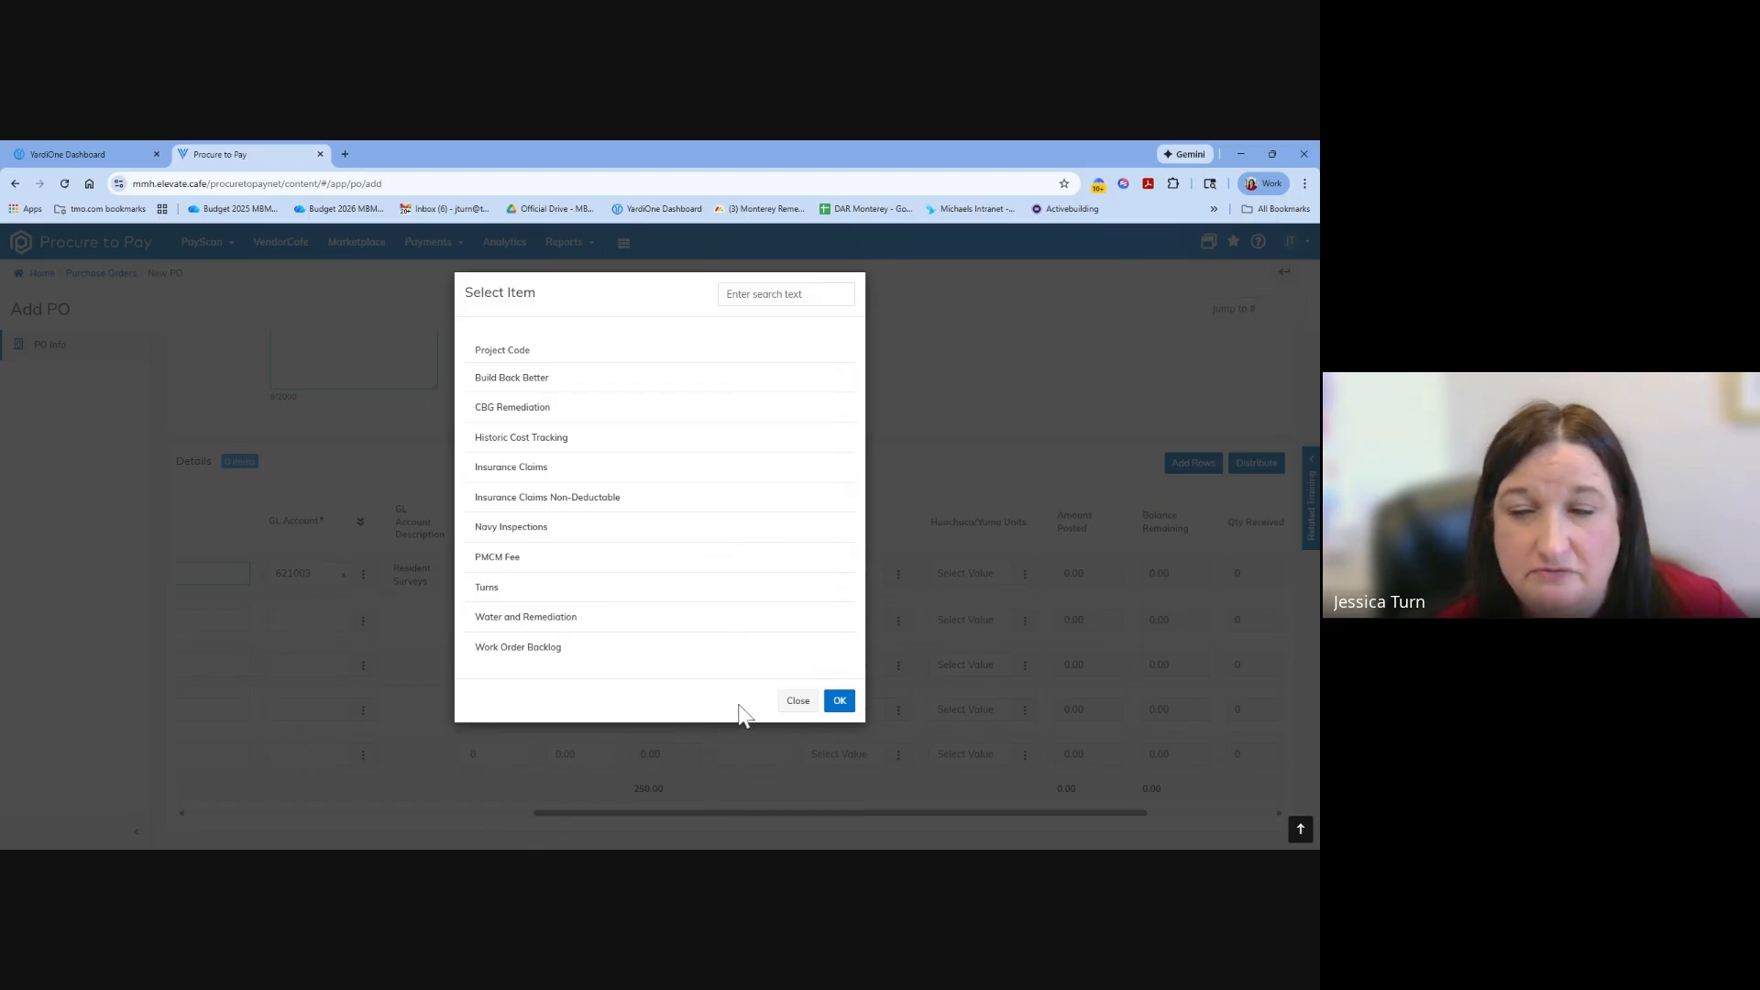
pyautogui.click(795, 702)
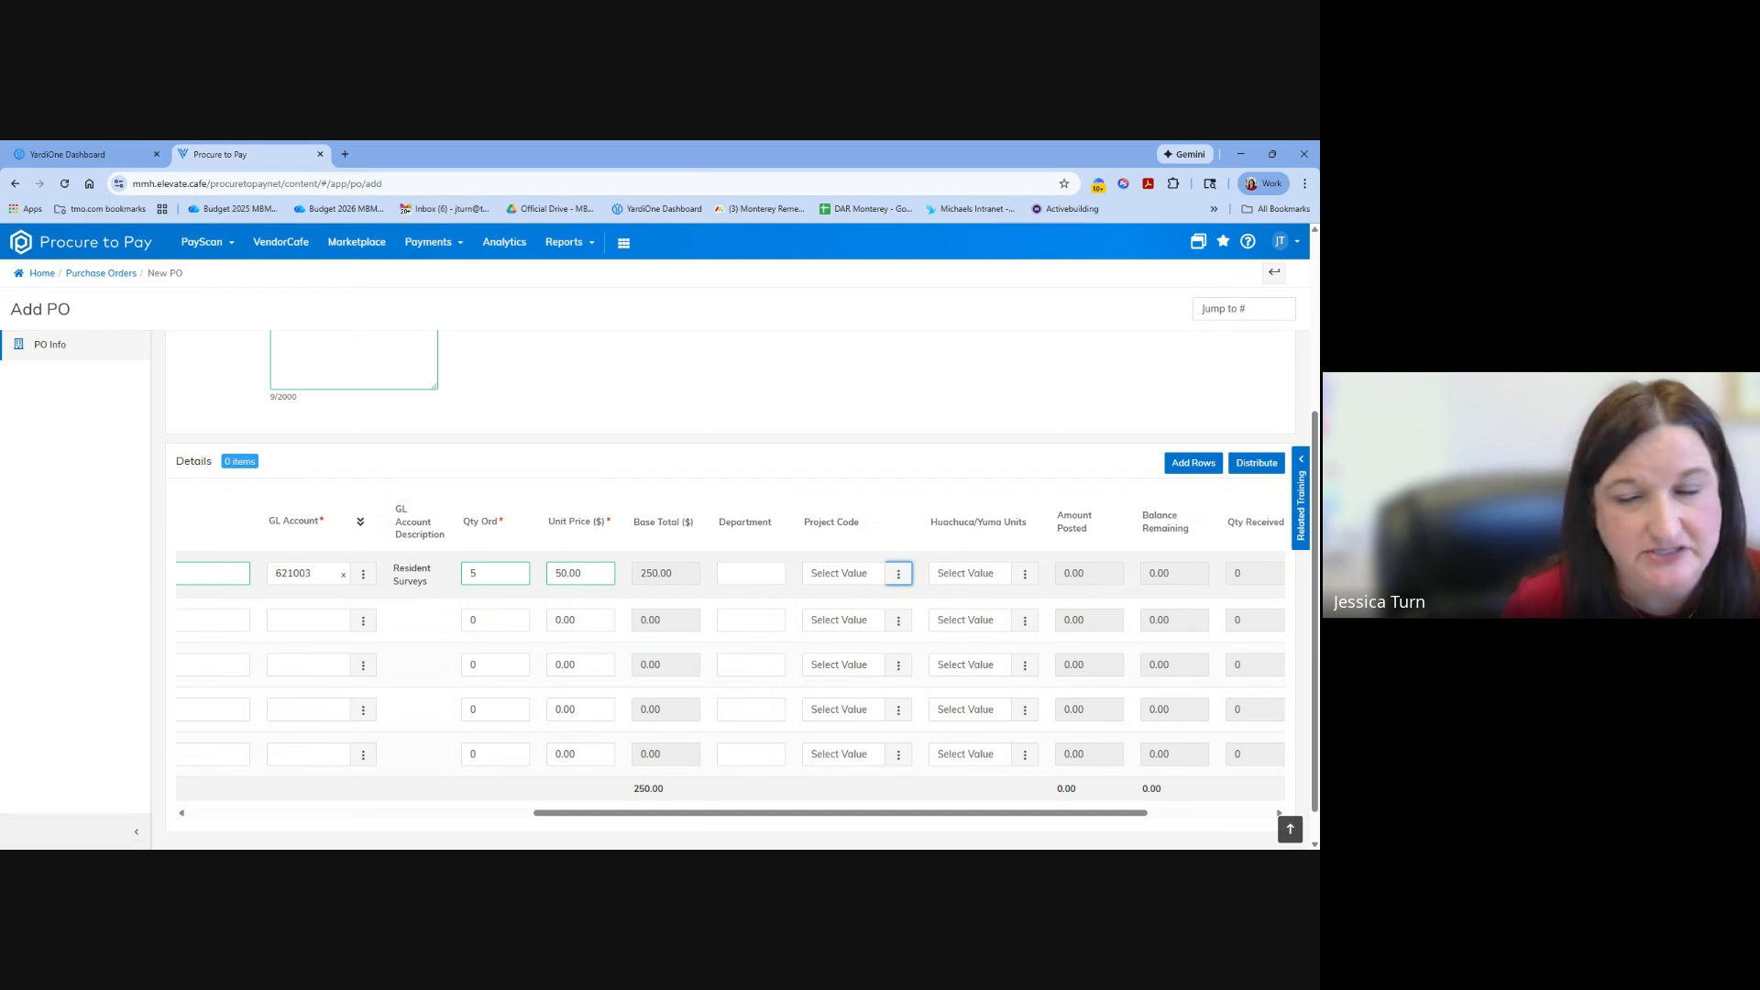
pyautogui.click(897, 574)
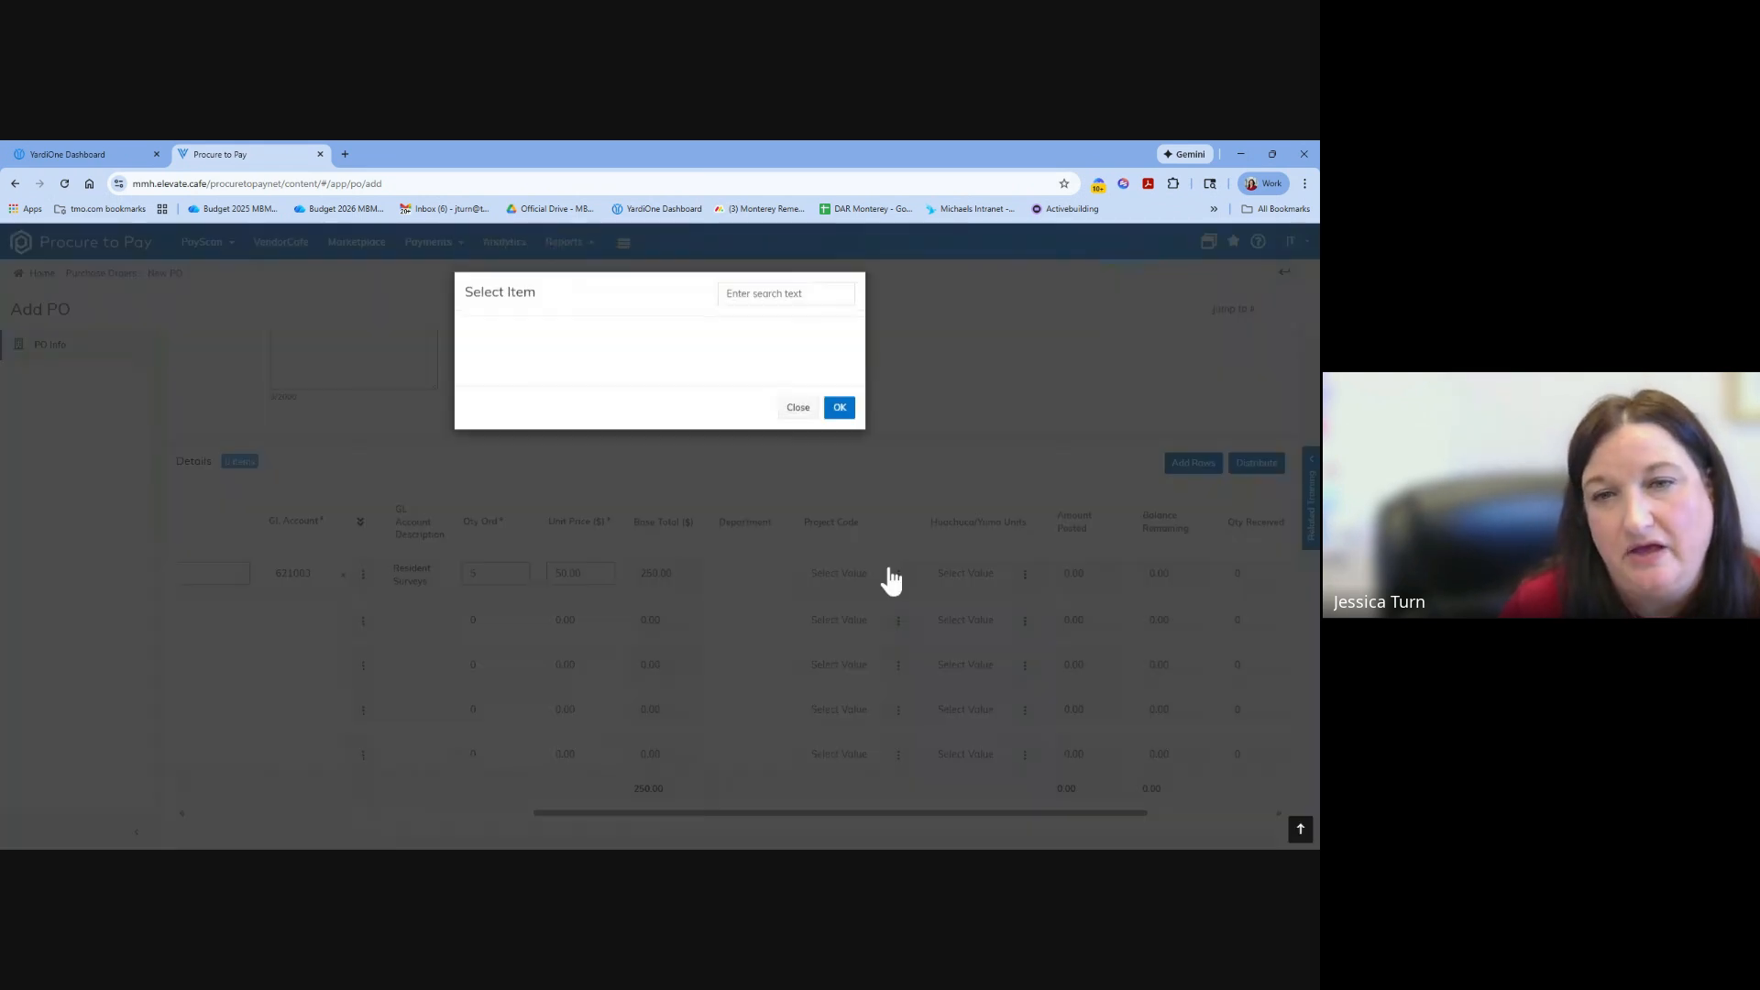
pyautogui.click(894, 583)
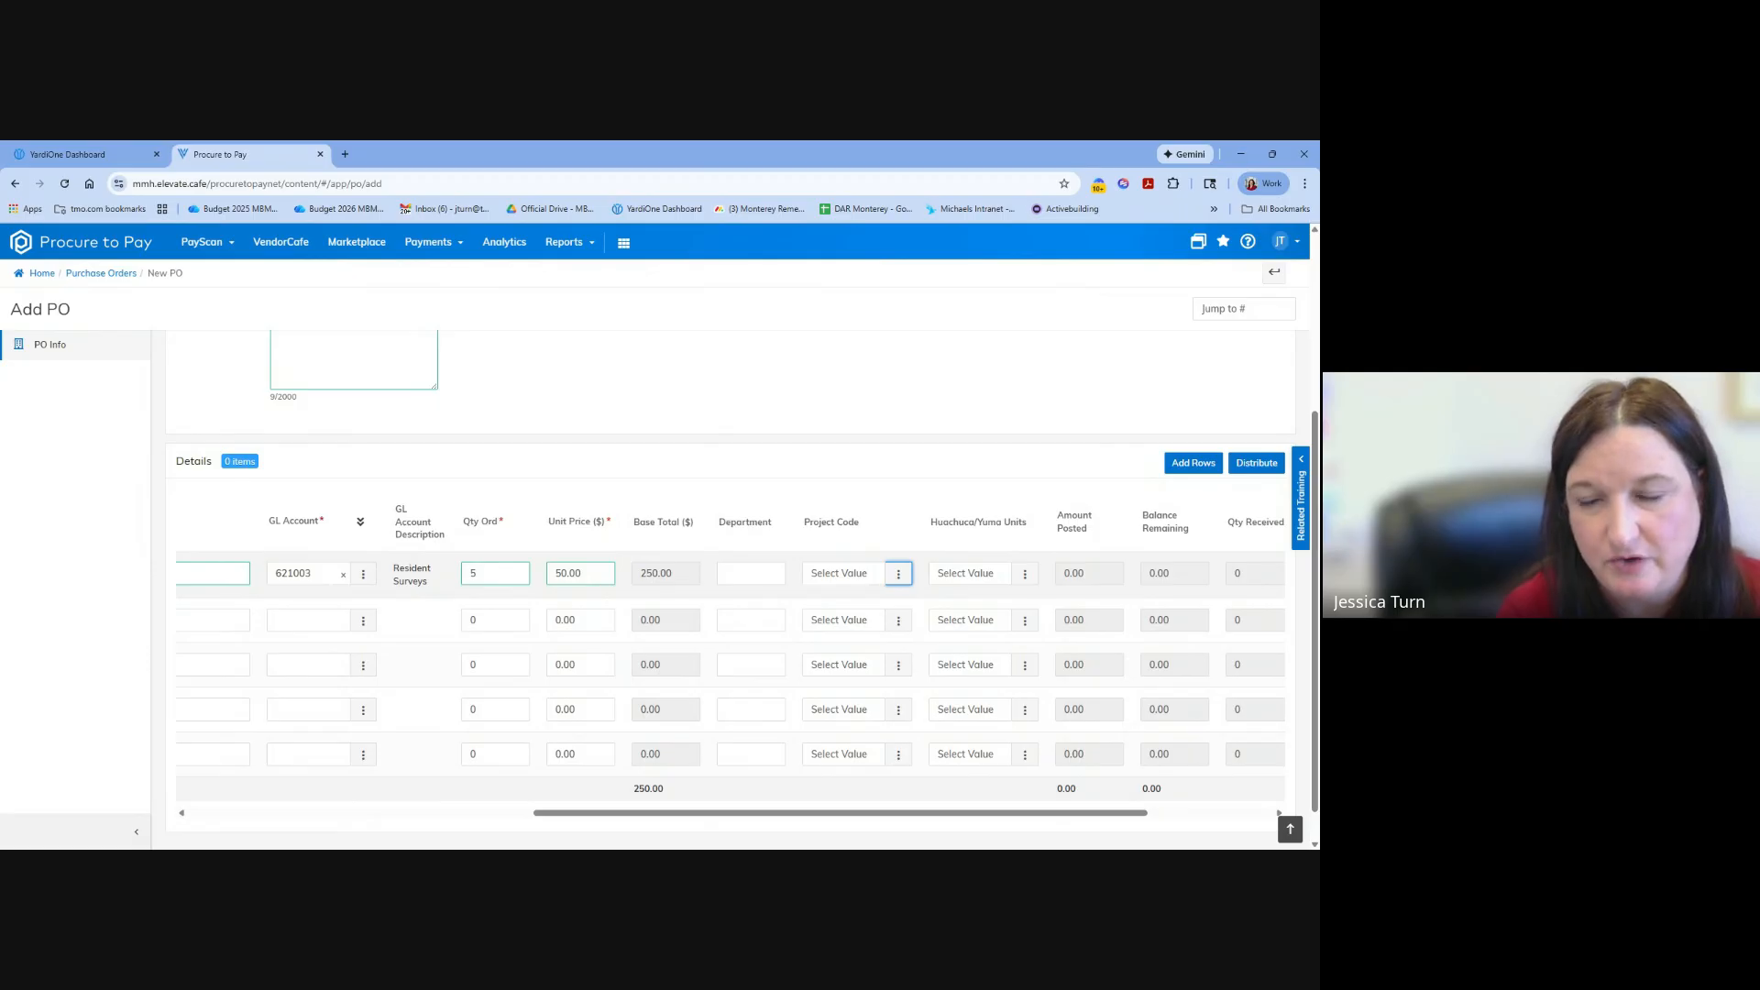
# Browse the first five pages of Huachuca/Yuma units for the TSS Signs line and close the list without selecting a unit.
pyautogui.click(1025, 575)
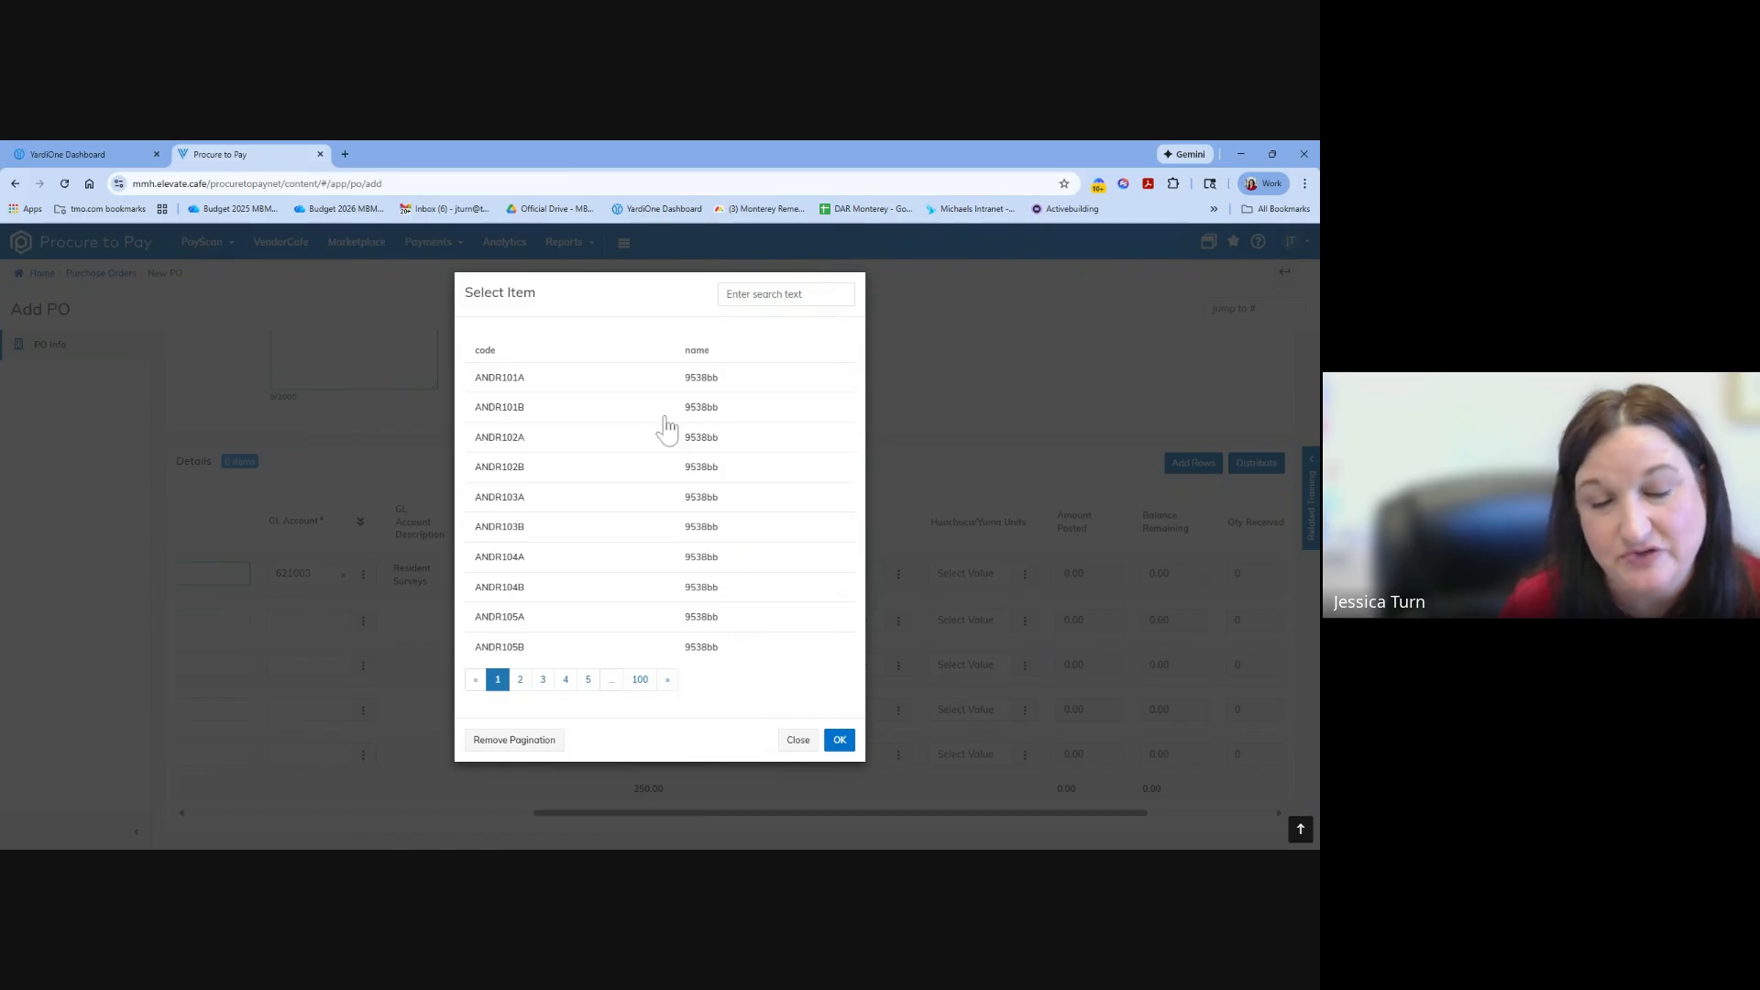
pyautogui.click(519, 686)
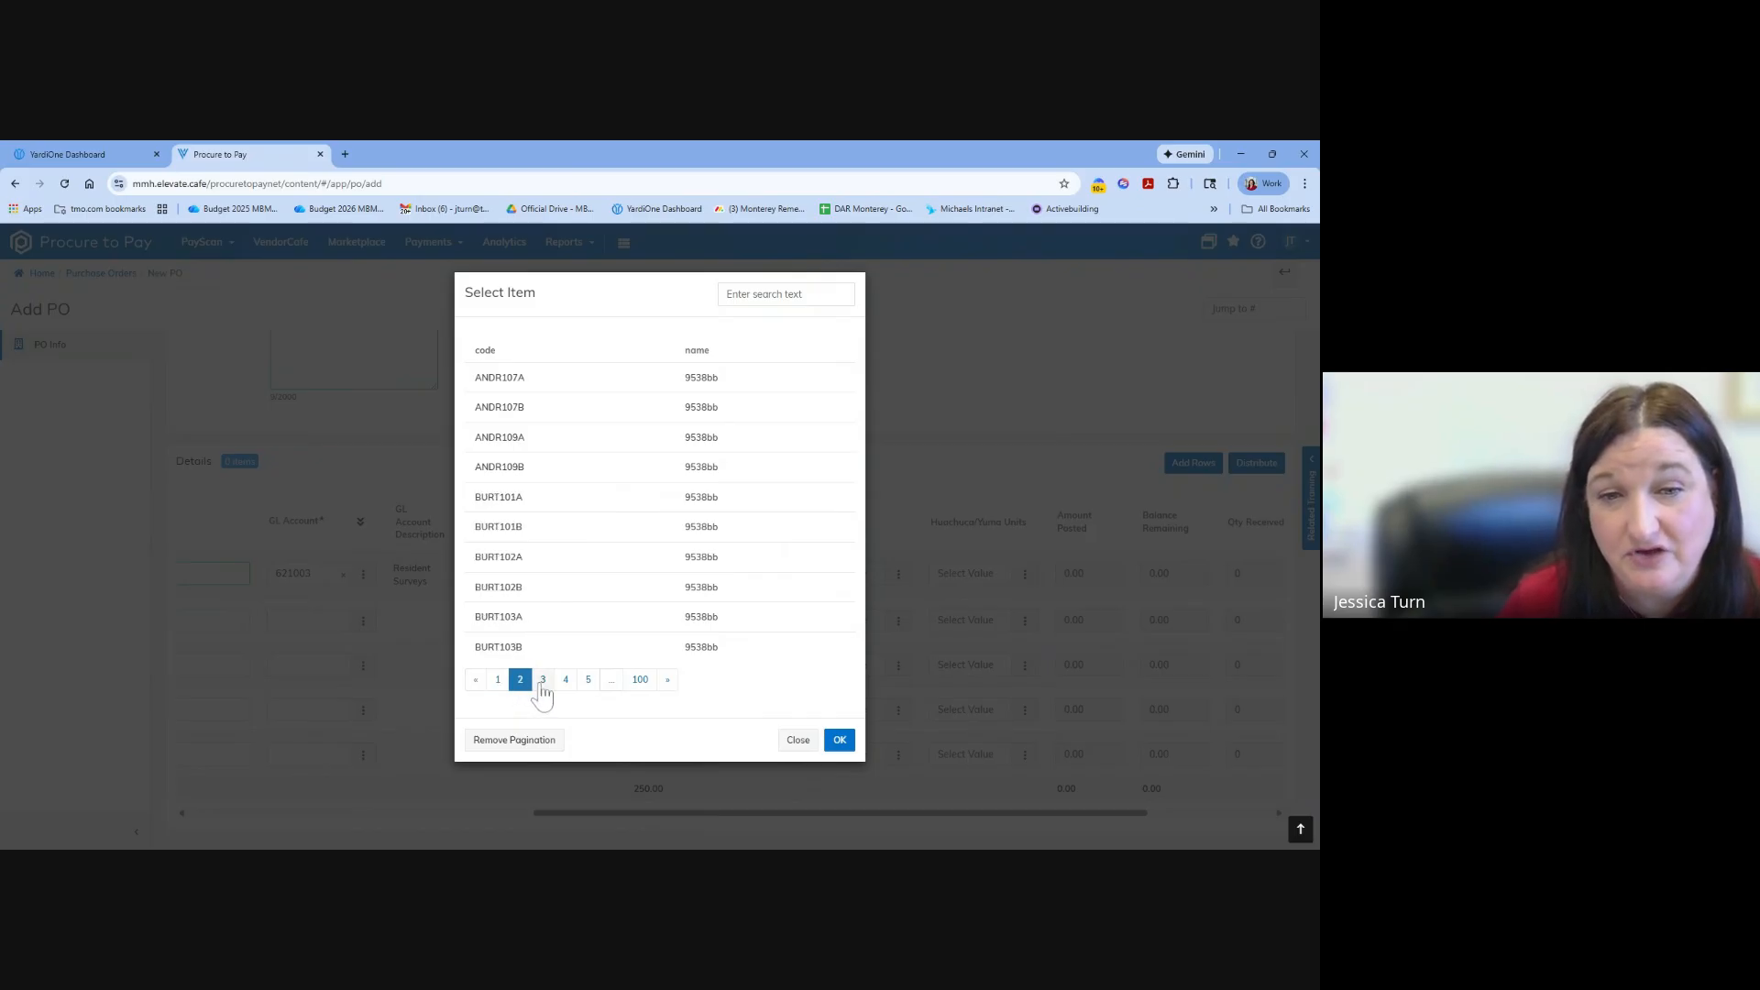
pyautogui.click(543, 687)
pyautogui.click(565, 689)
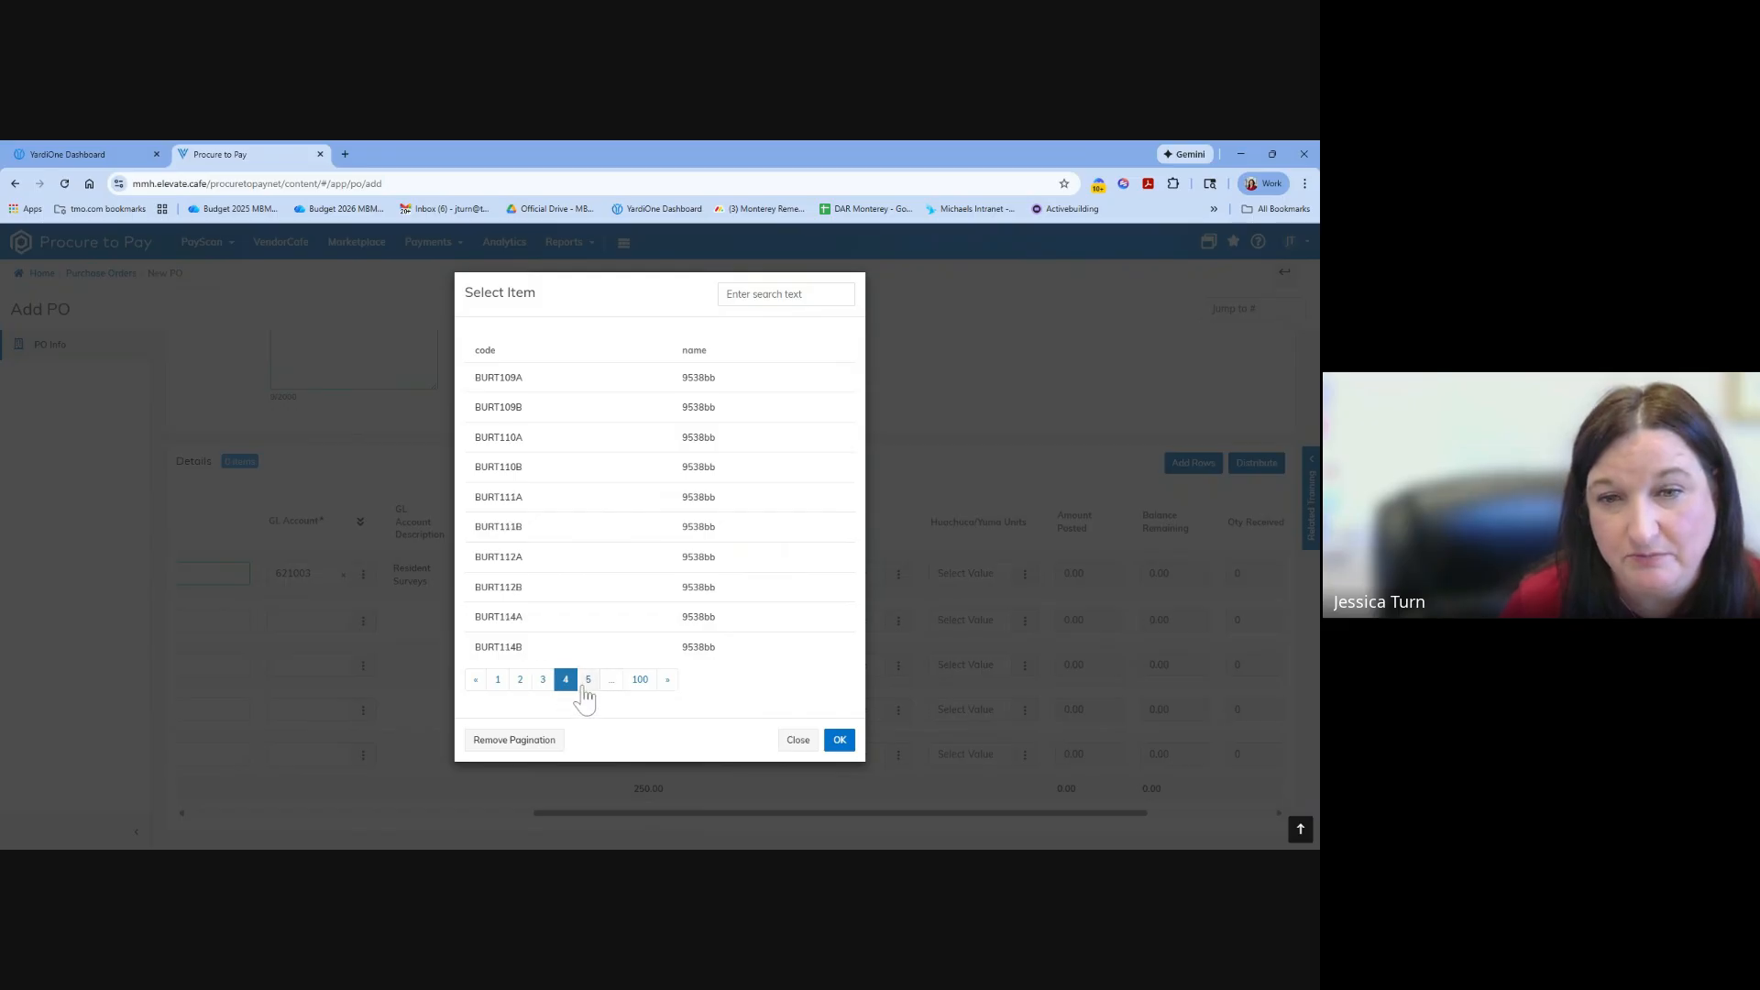
pyautogui.click(589, 689)
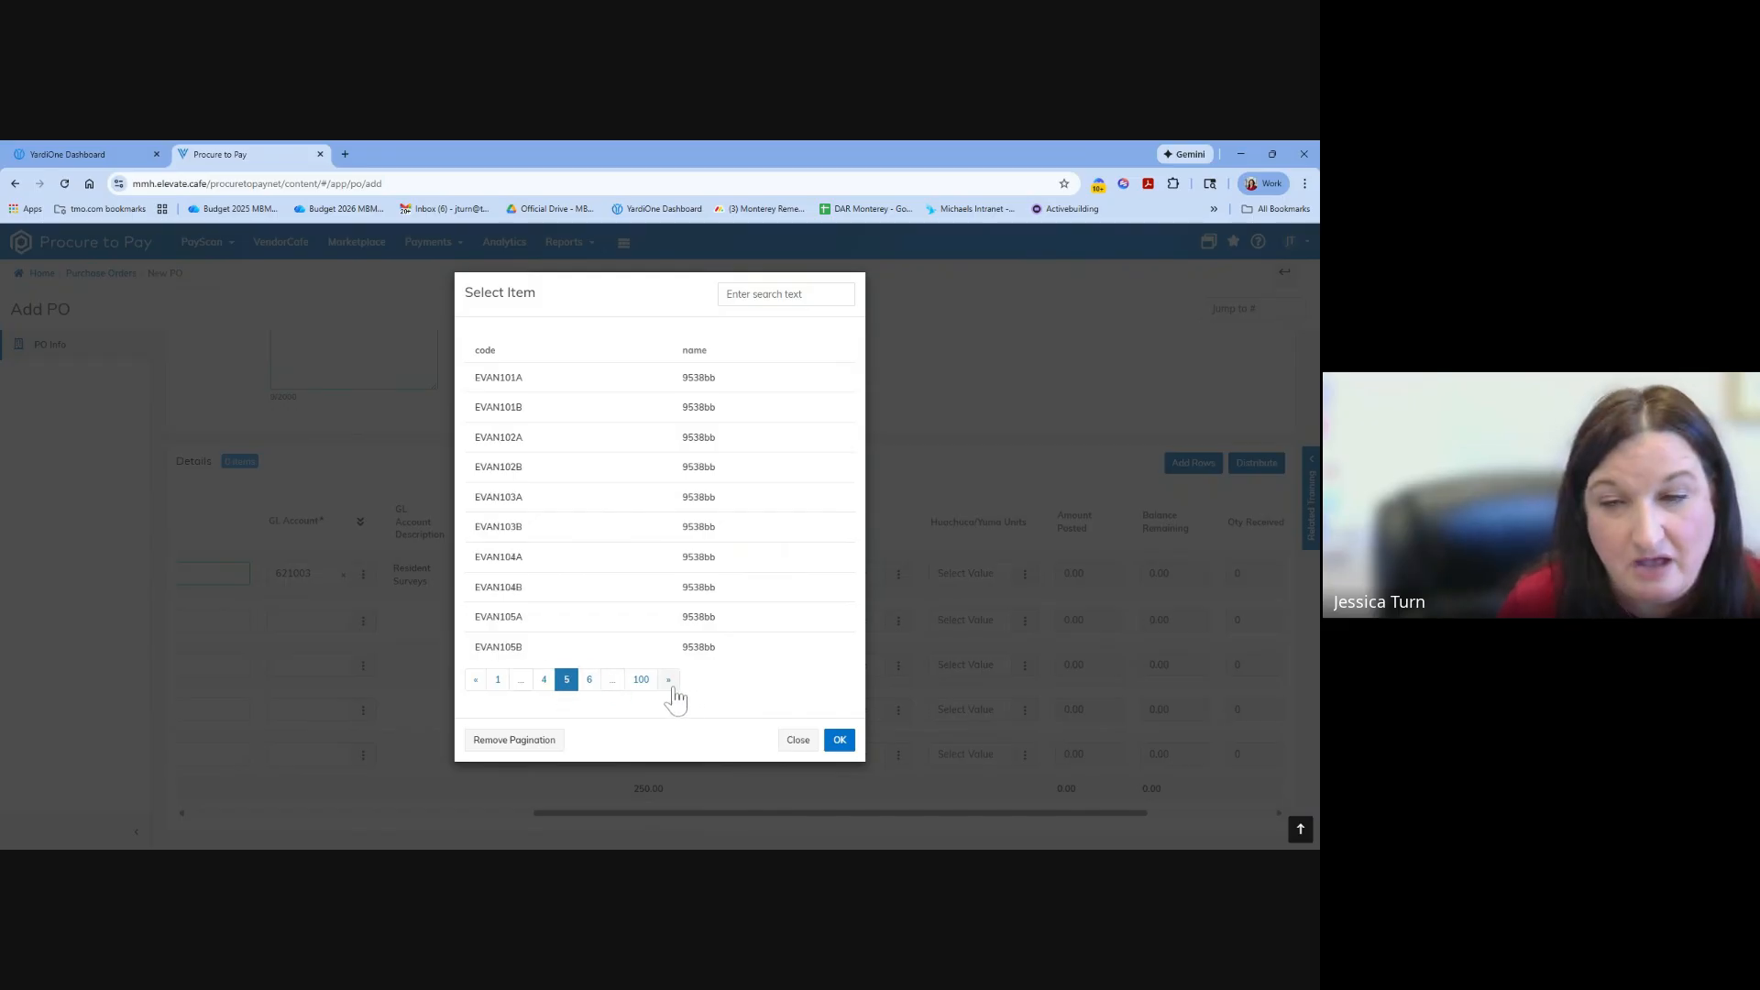
pyautogui.click(841, 740)
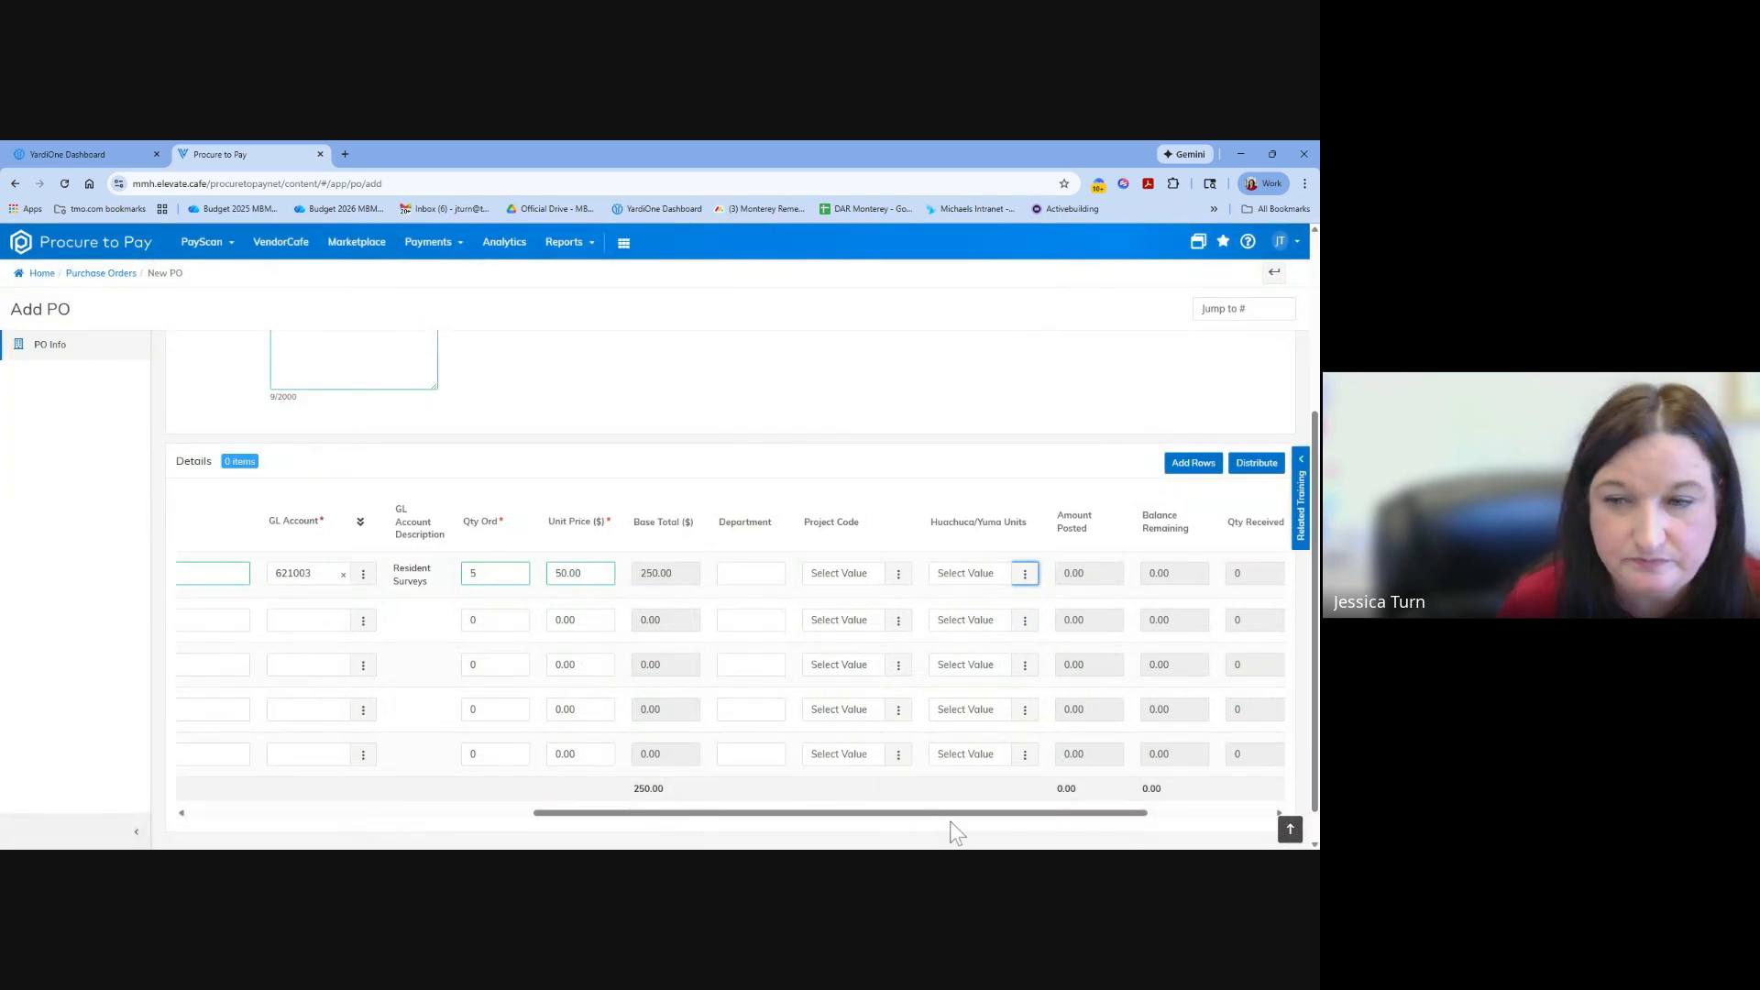
# Check the remaining columns of the TSS Signs detail line and save the new purchase order.
pyautogui.moveTo(953, 813); pyautogui.dragTo(1000, 822)
pyautogui.scroll(-1, 1000, 822)
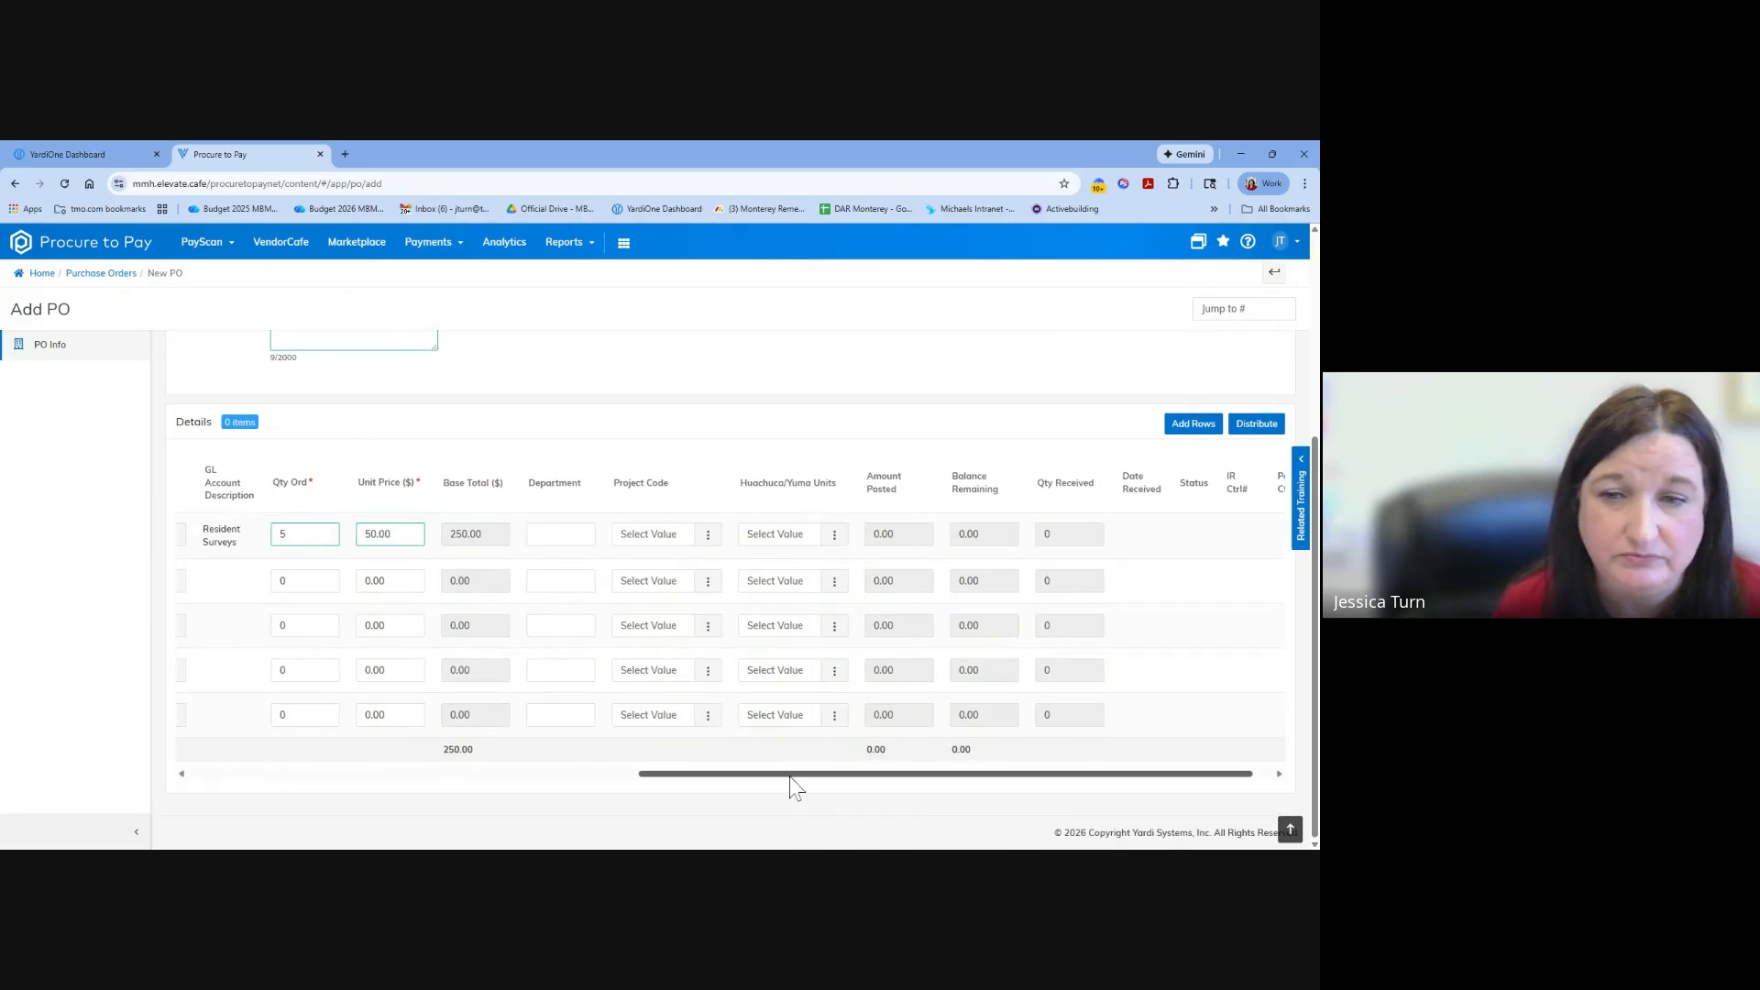
pyautogui.moveTo(789, 775); pyautogui.dragTo(291, 756)
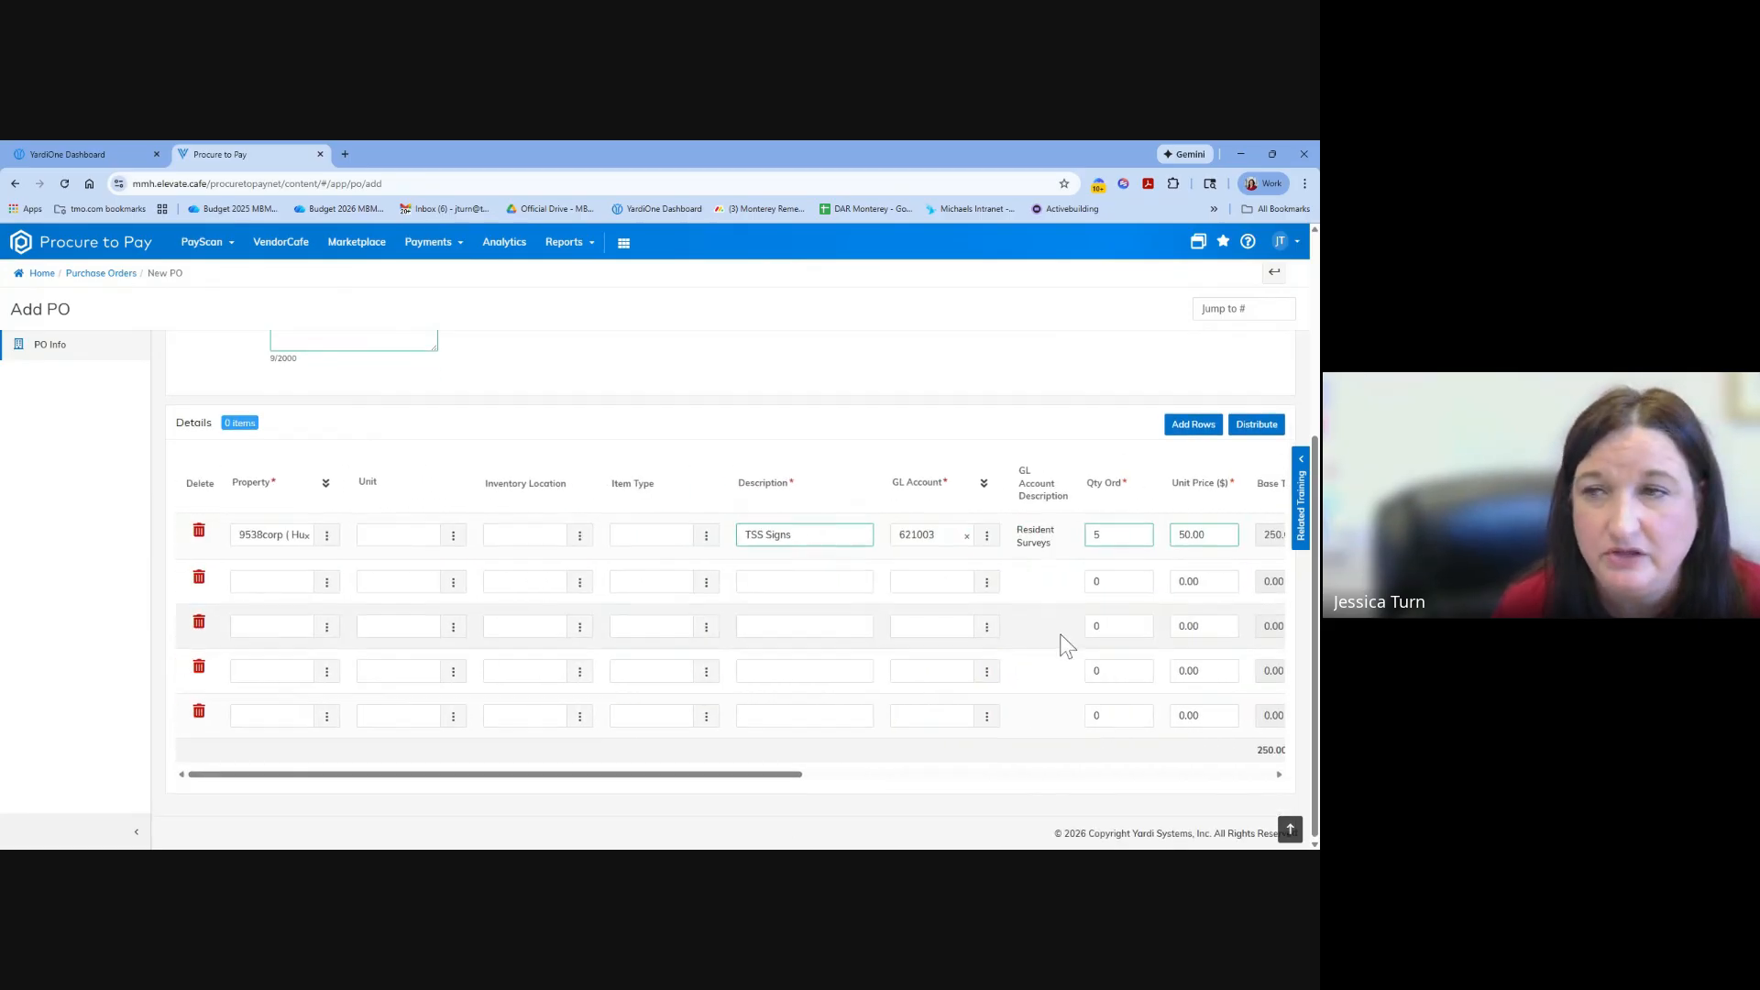
pyautogui.scroll(3, 1060, 640)
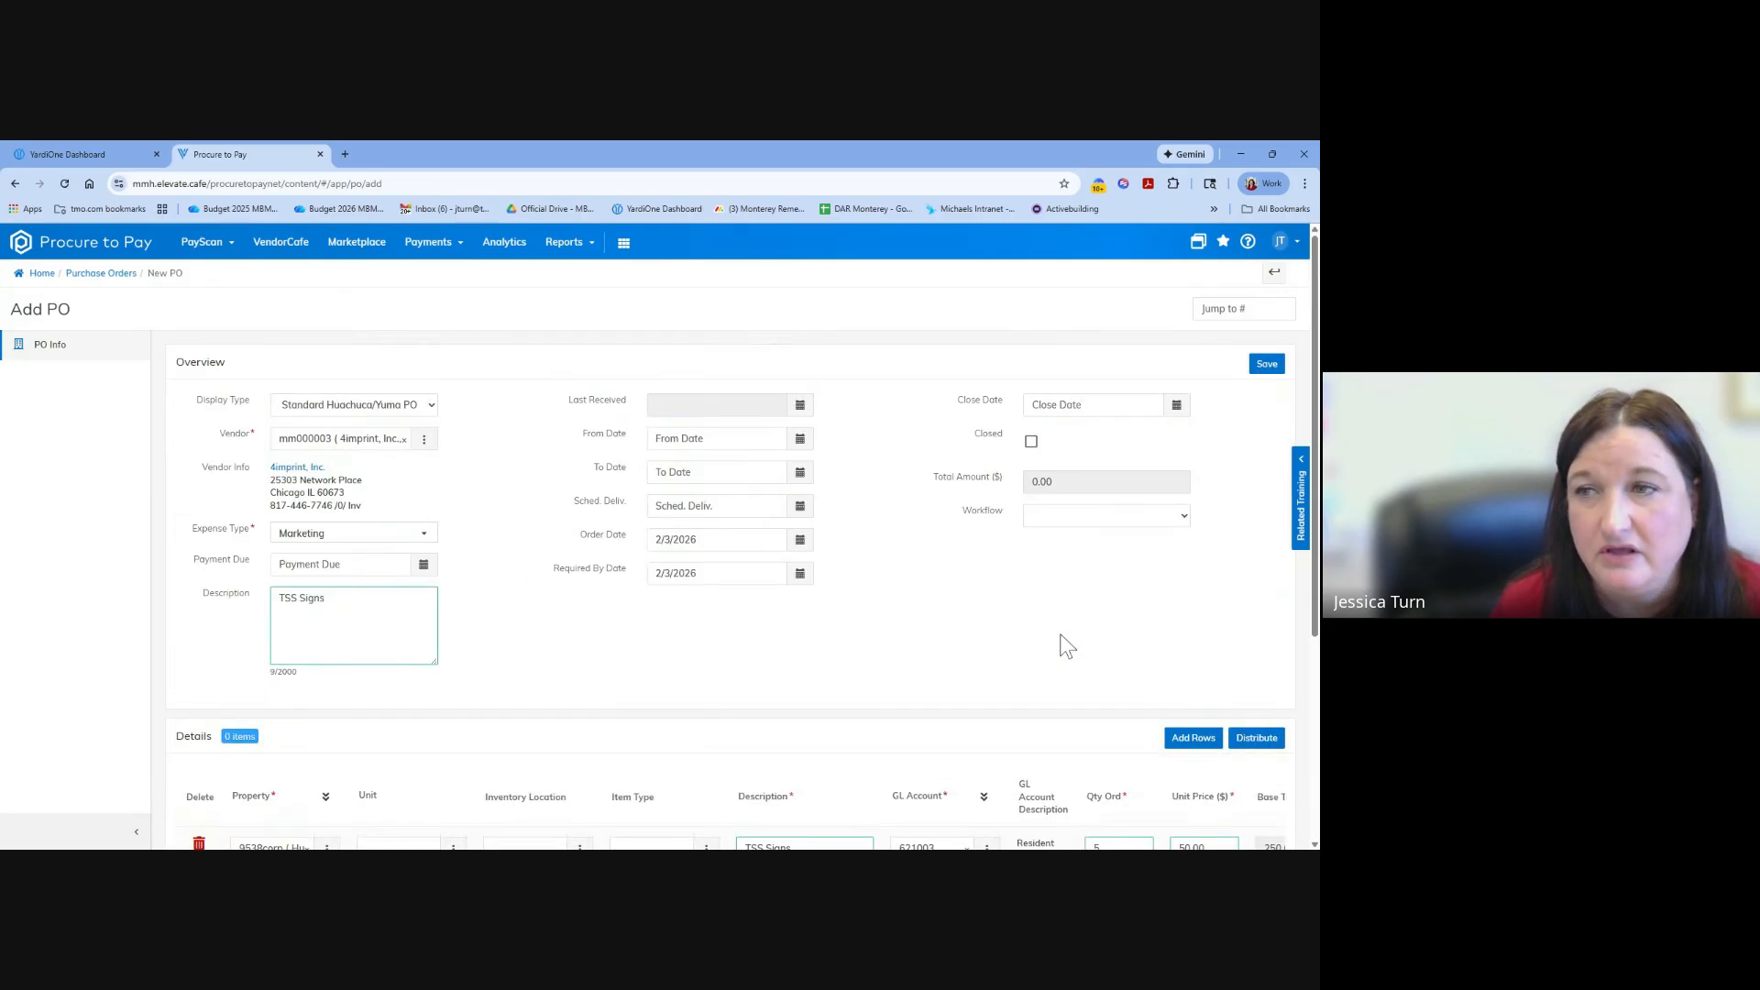
pyautogui.click(1269, 368)
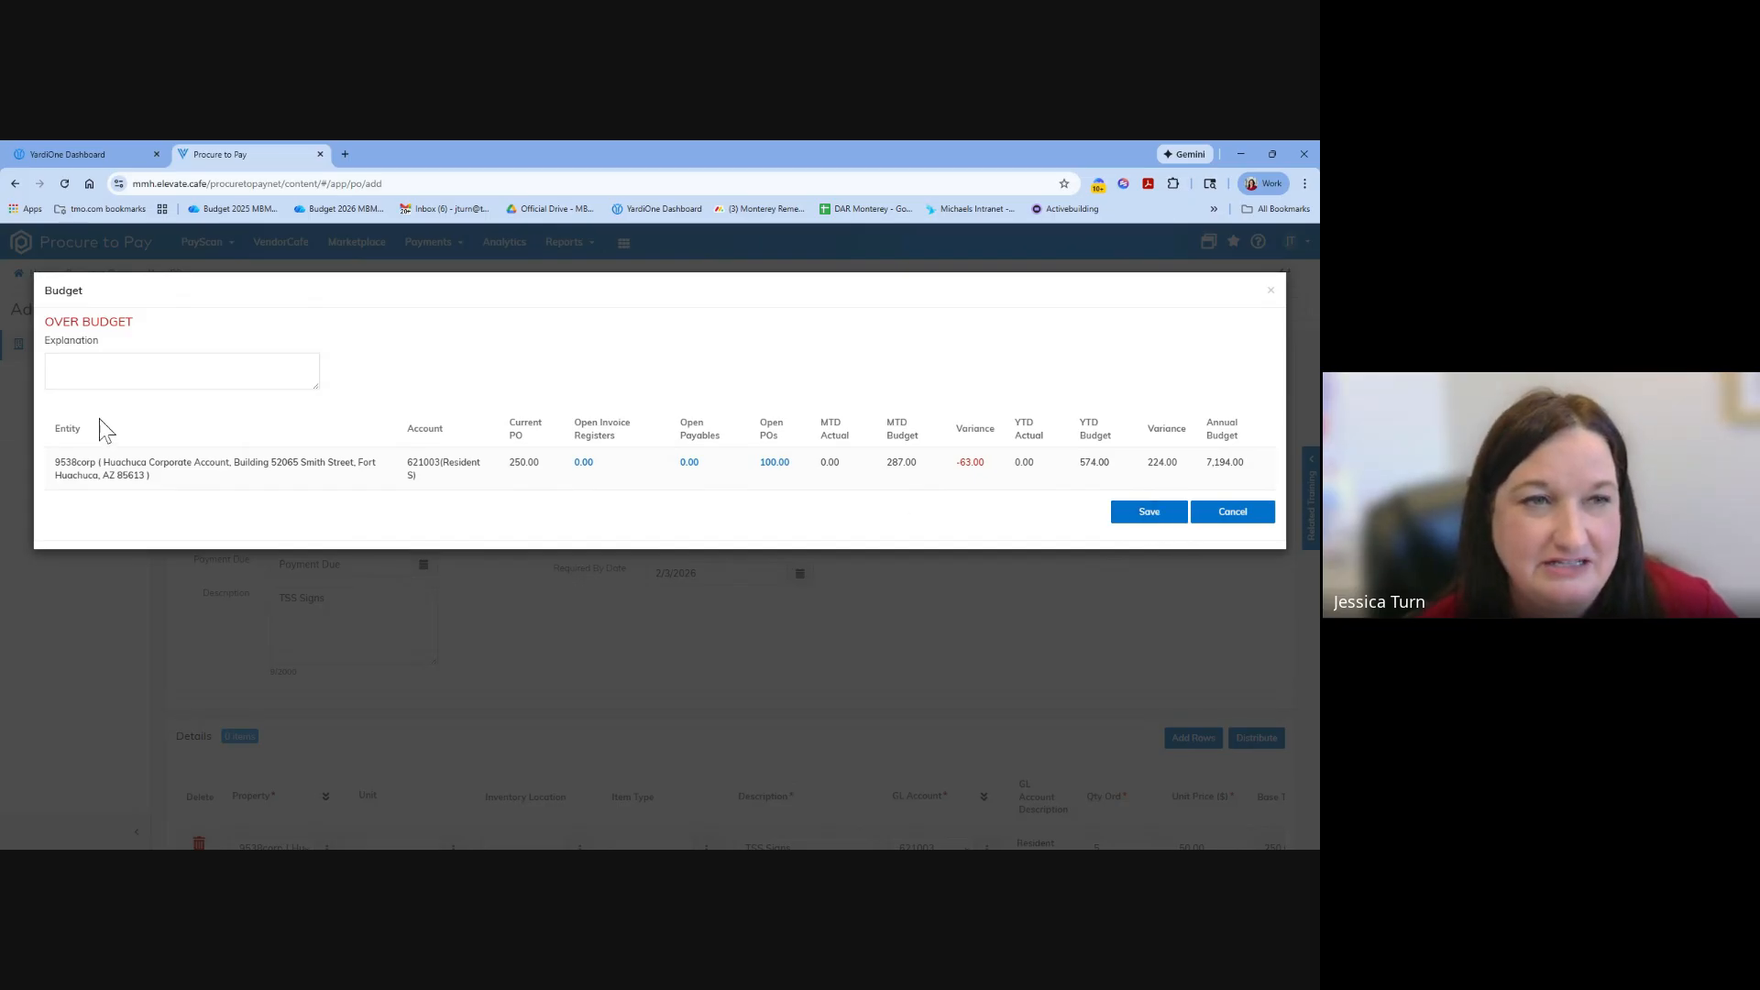
# Enter "resident survey needs" as the over-budget explanation and save the purchase order with it.
pyautogui.click(138, 371)
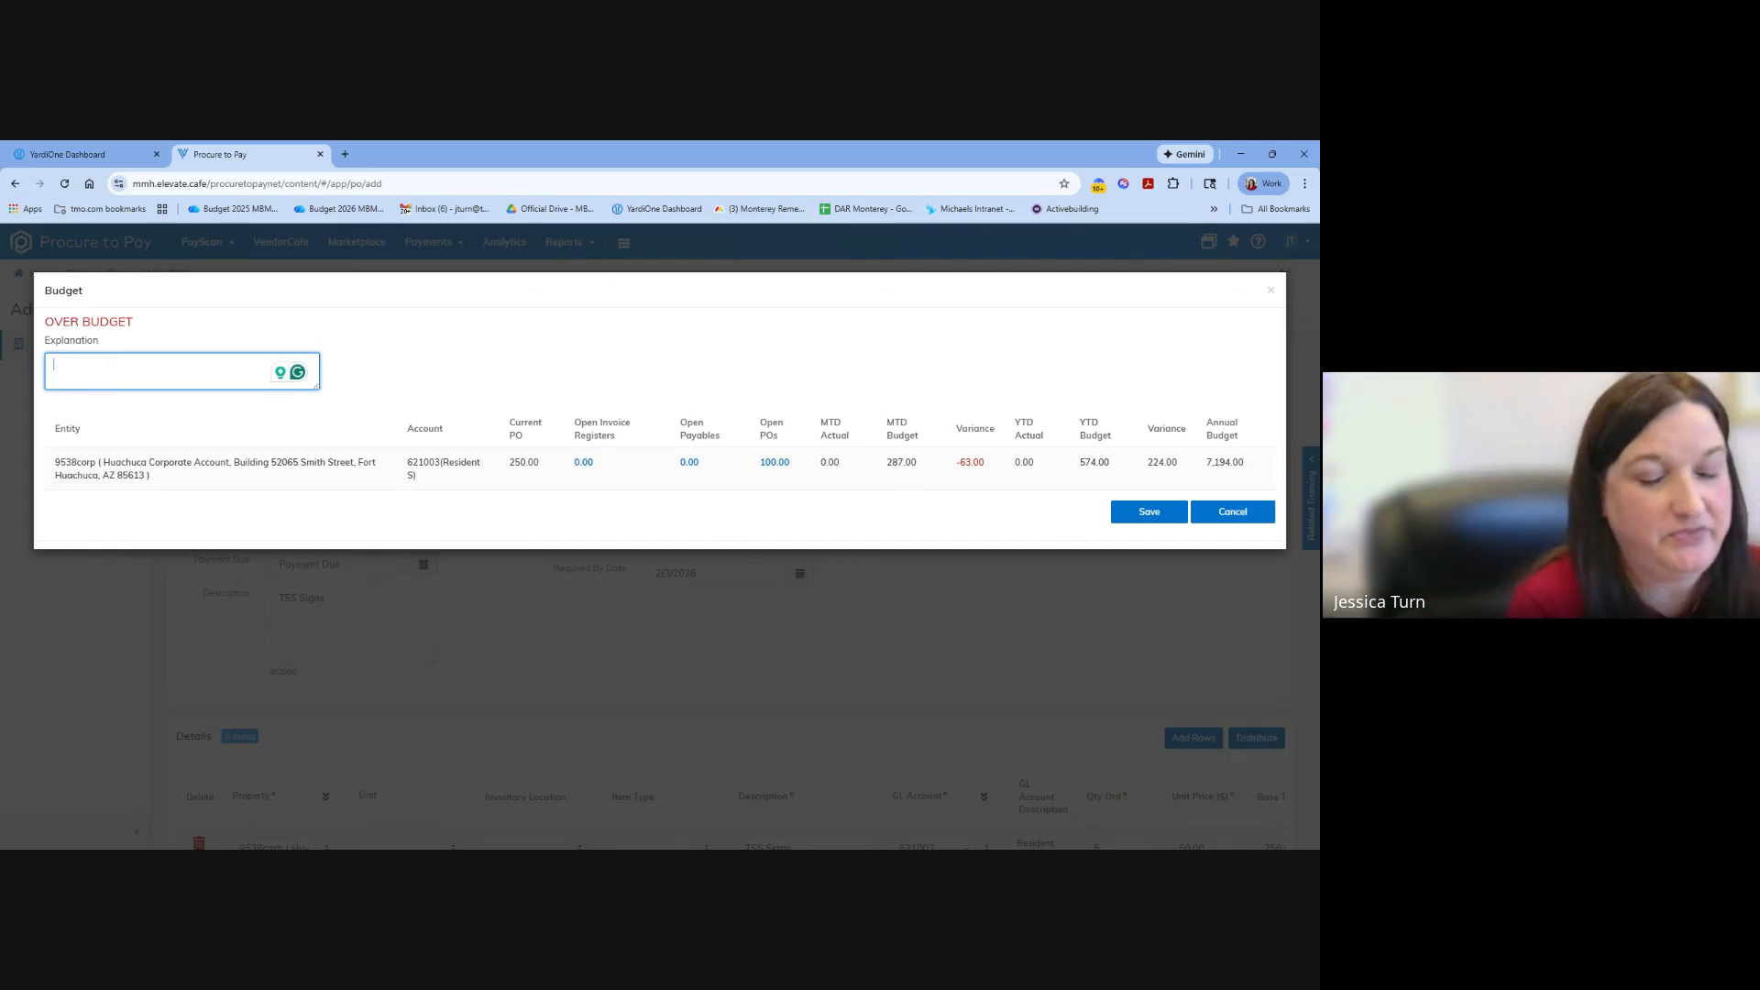
pyautogui.write('reside')
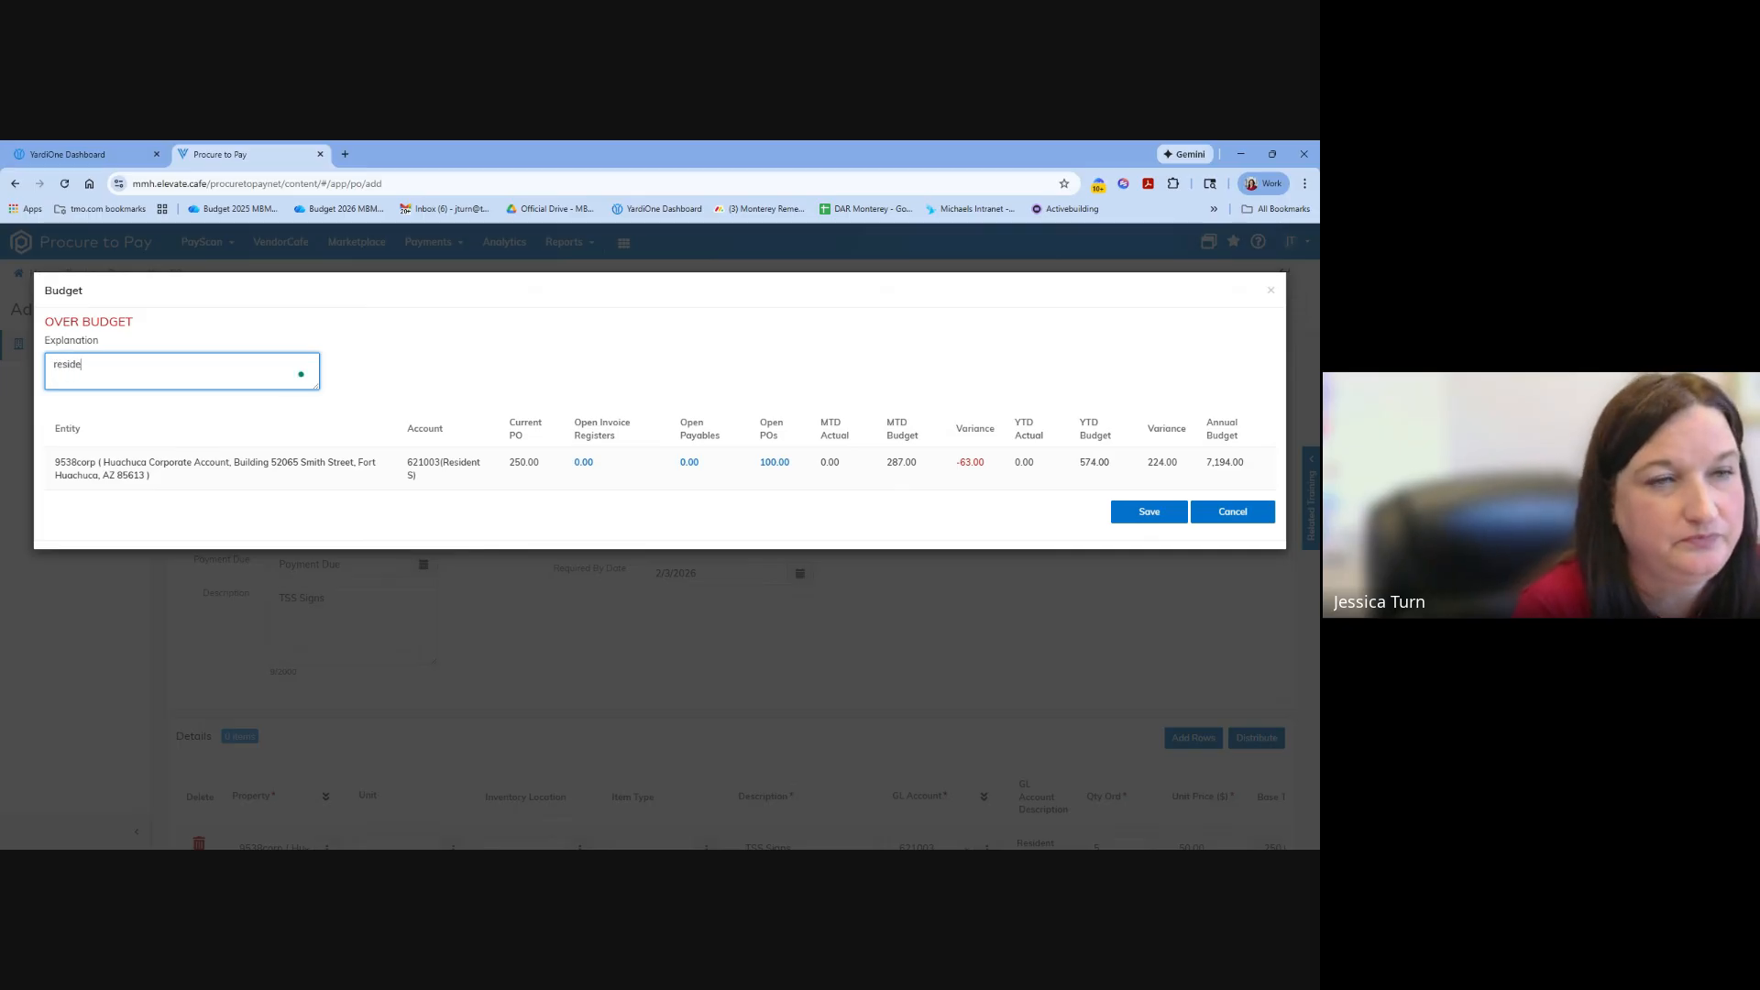
pyautogui.write('nt survey needs')
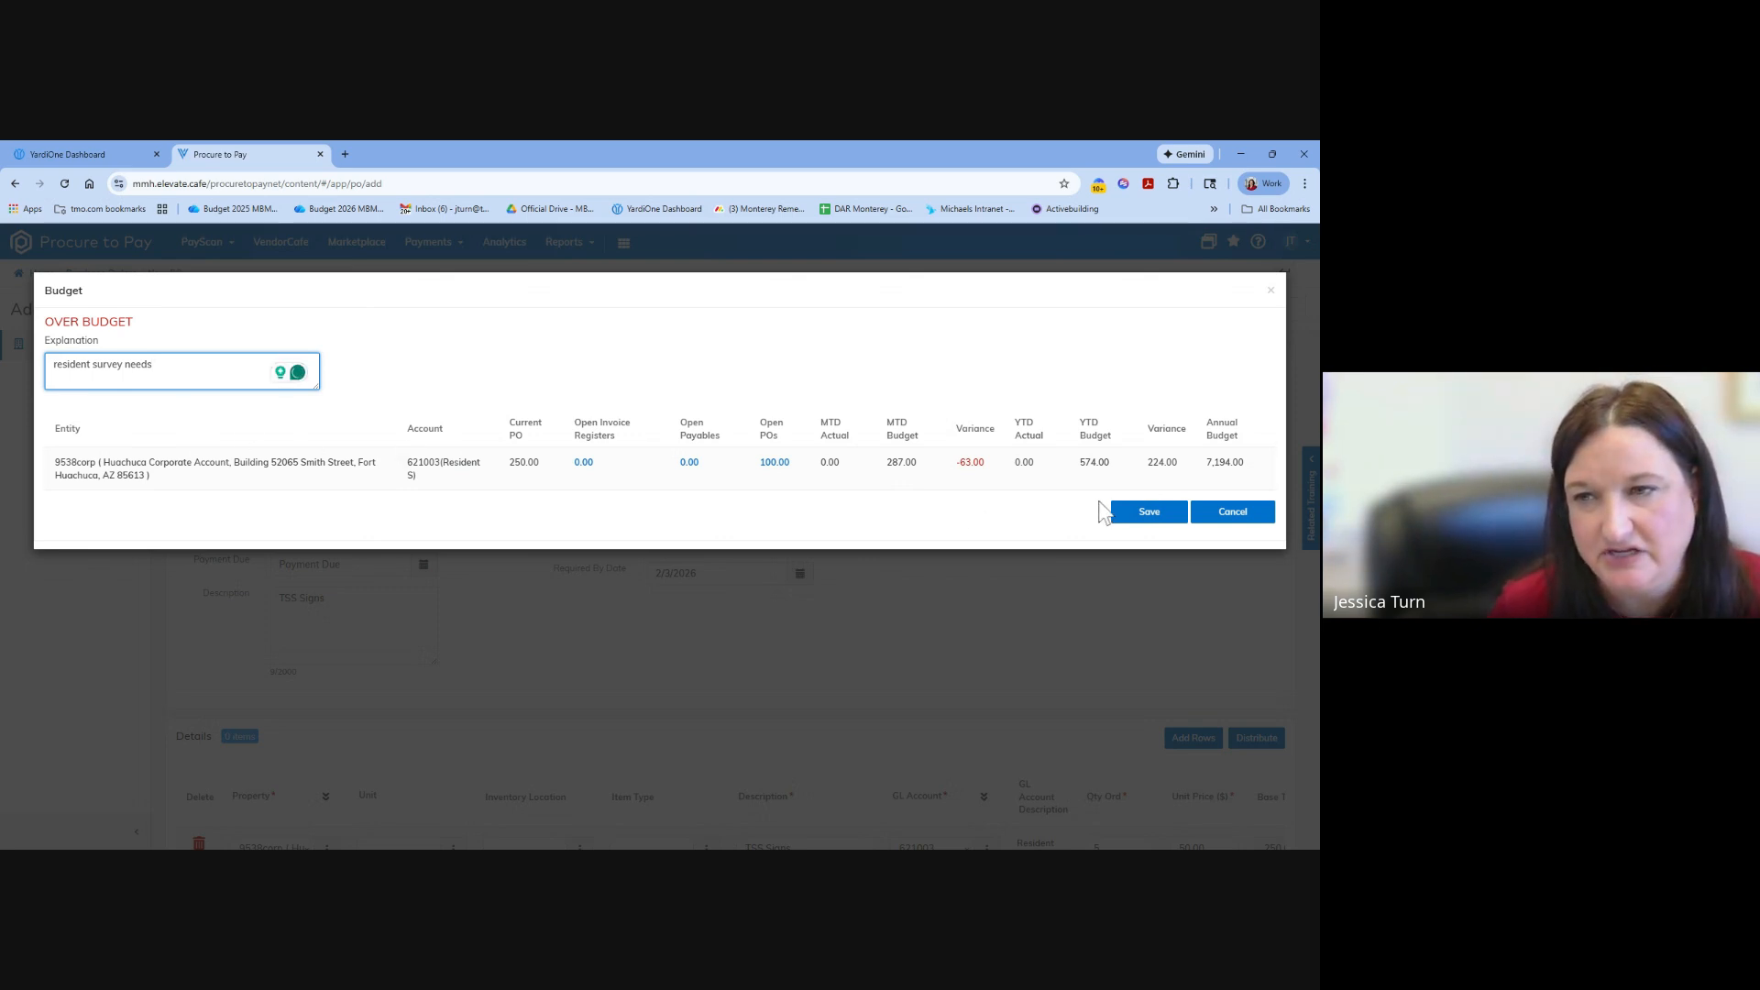
pyautogui.click(1142, 515)
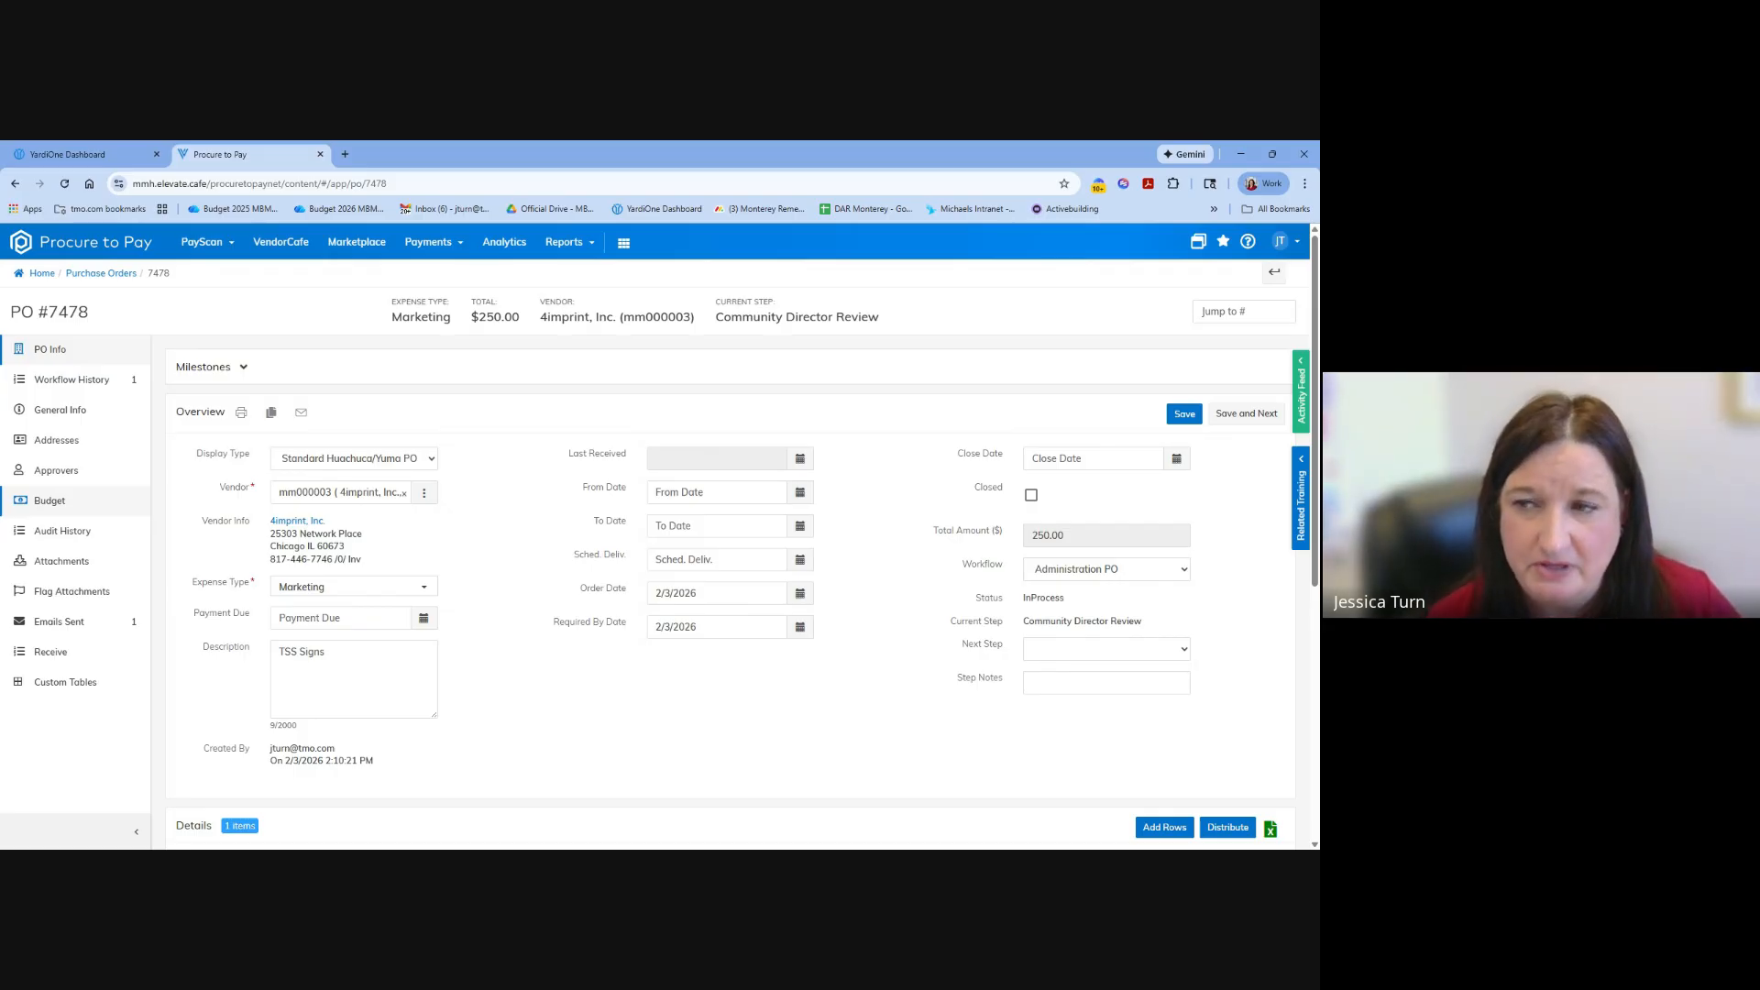
# Review the saved purchase order's budget, sent emails and PO information, ending on its budget page.
pyautogui.click(41, 502)
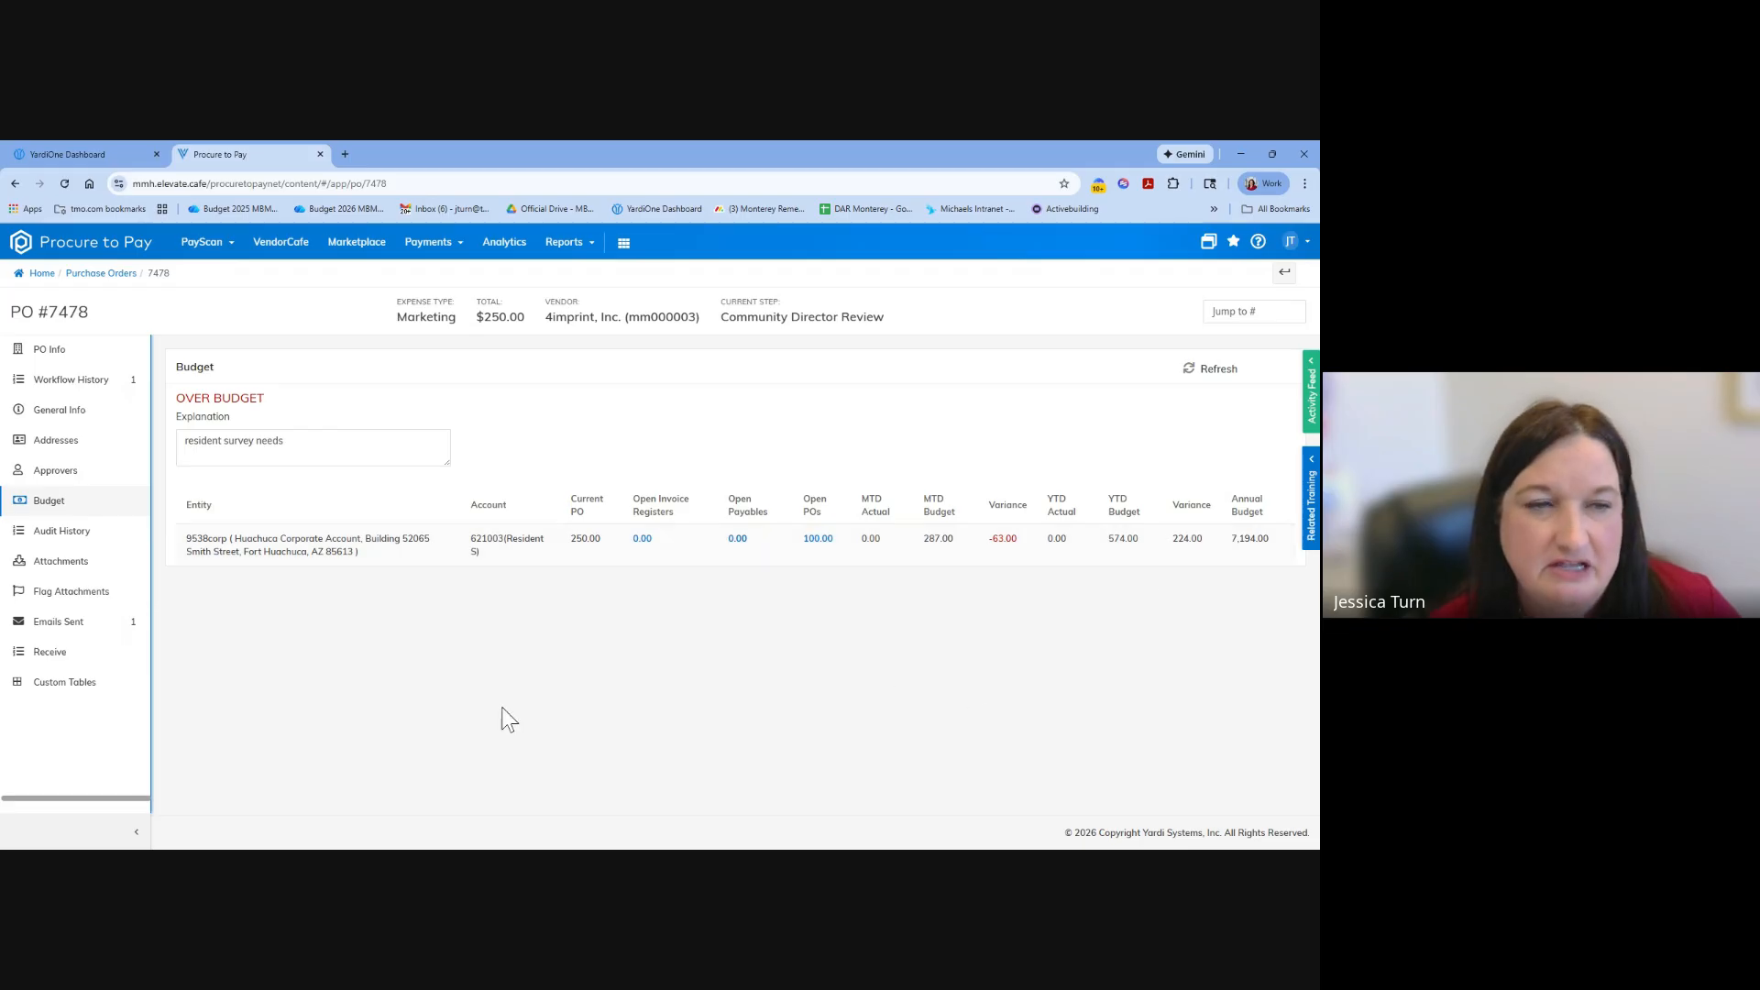
pyautogui.click(60, 622)
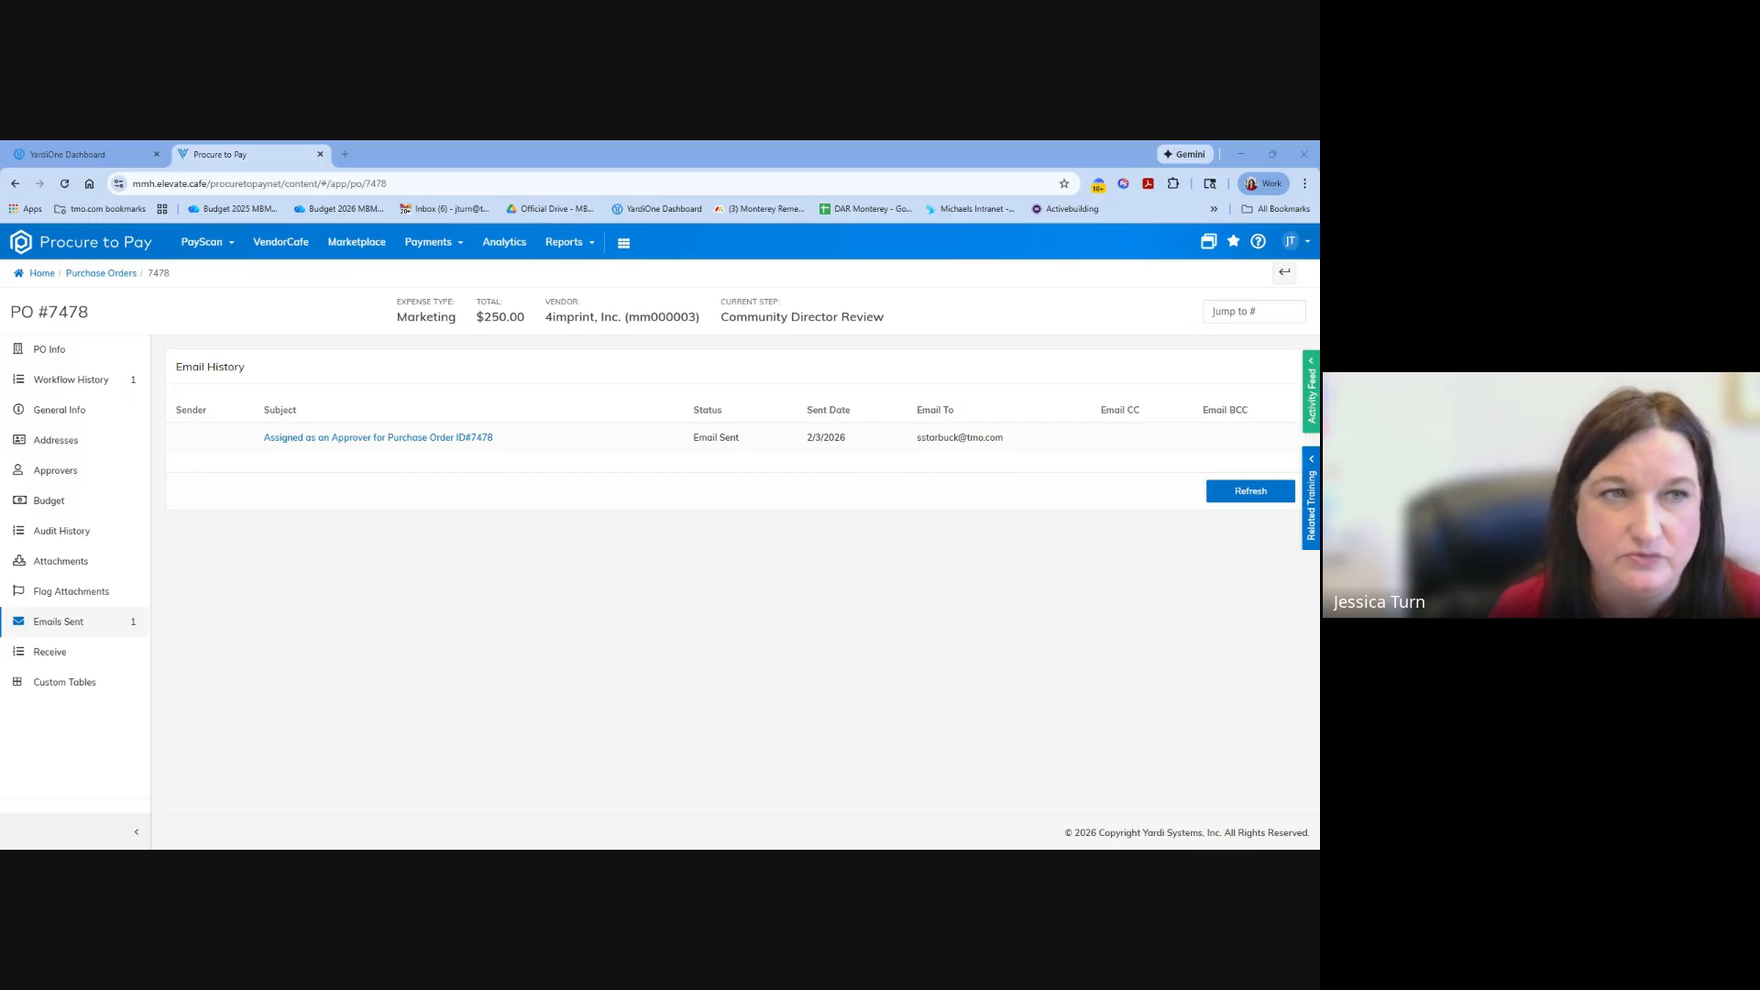
pyautogui.click(53, 352)
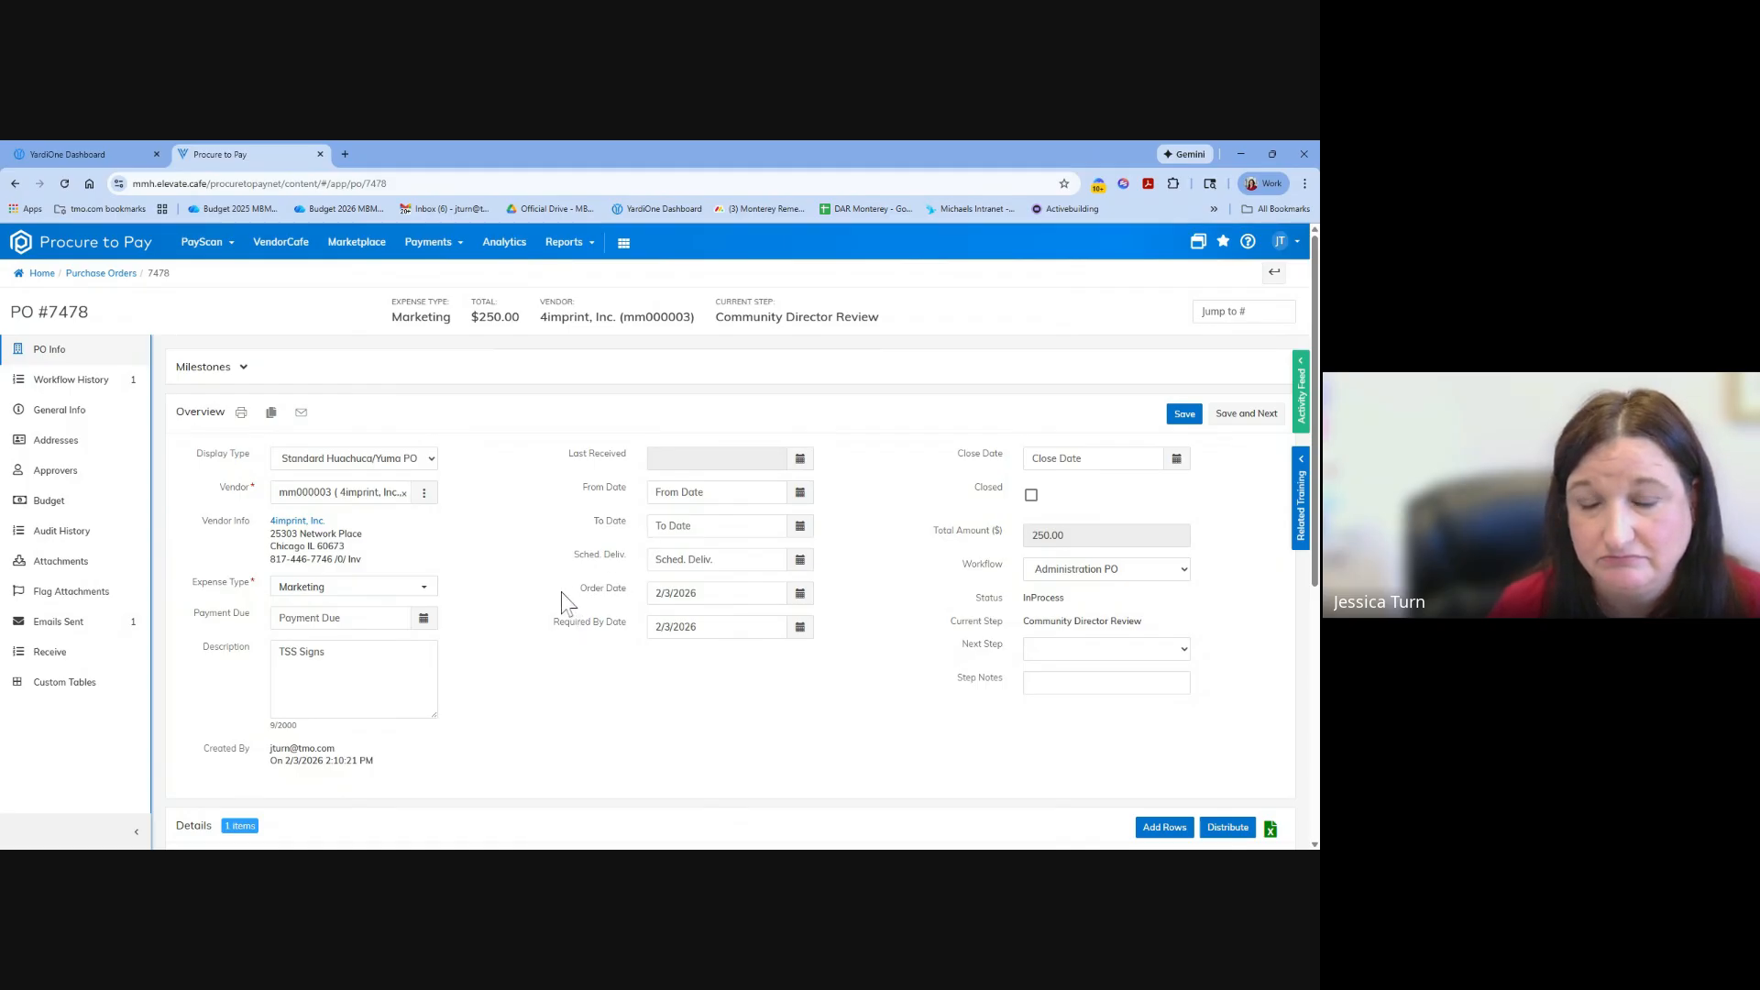
pyautogui.scroll(-1, 559, 596)
pyautogui.scroll(1, 597, 609)
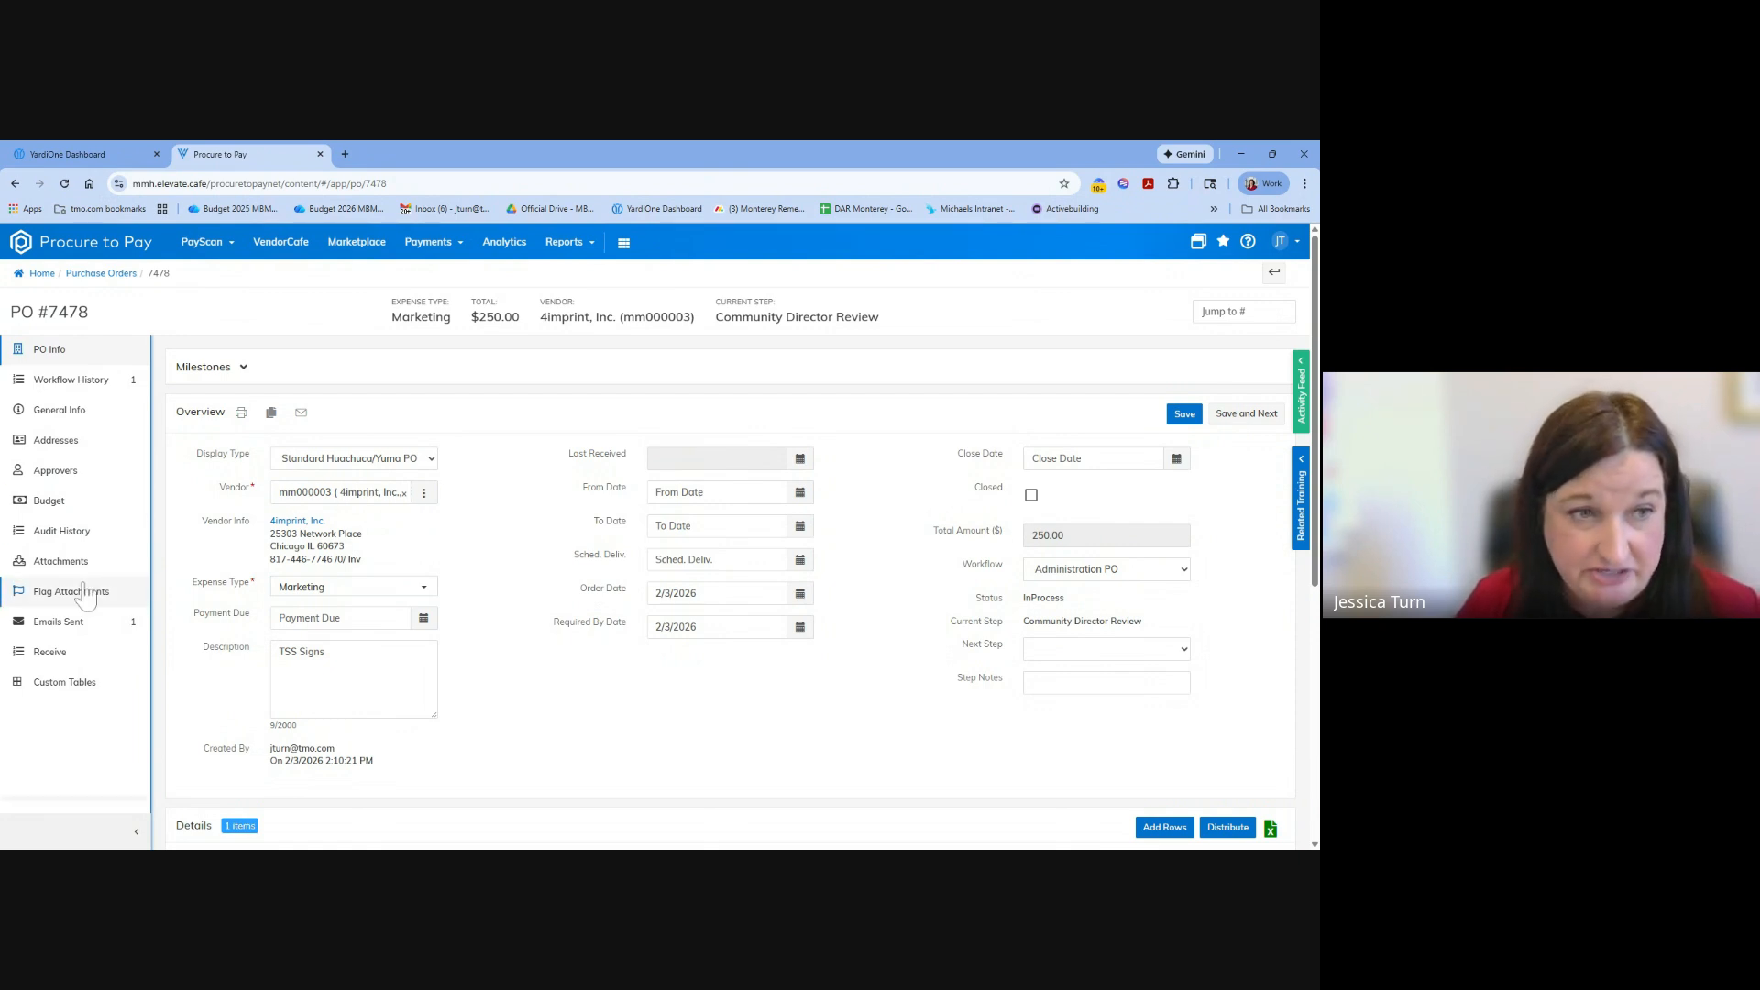
pyautogui.click(51, 501)
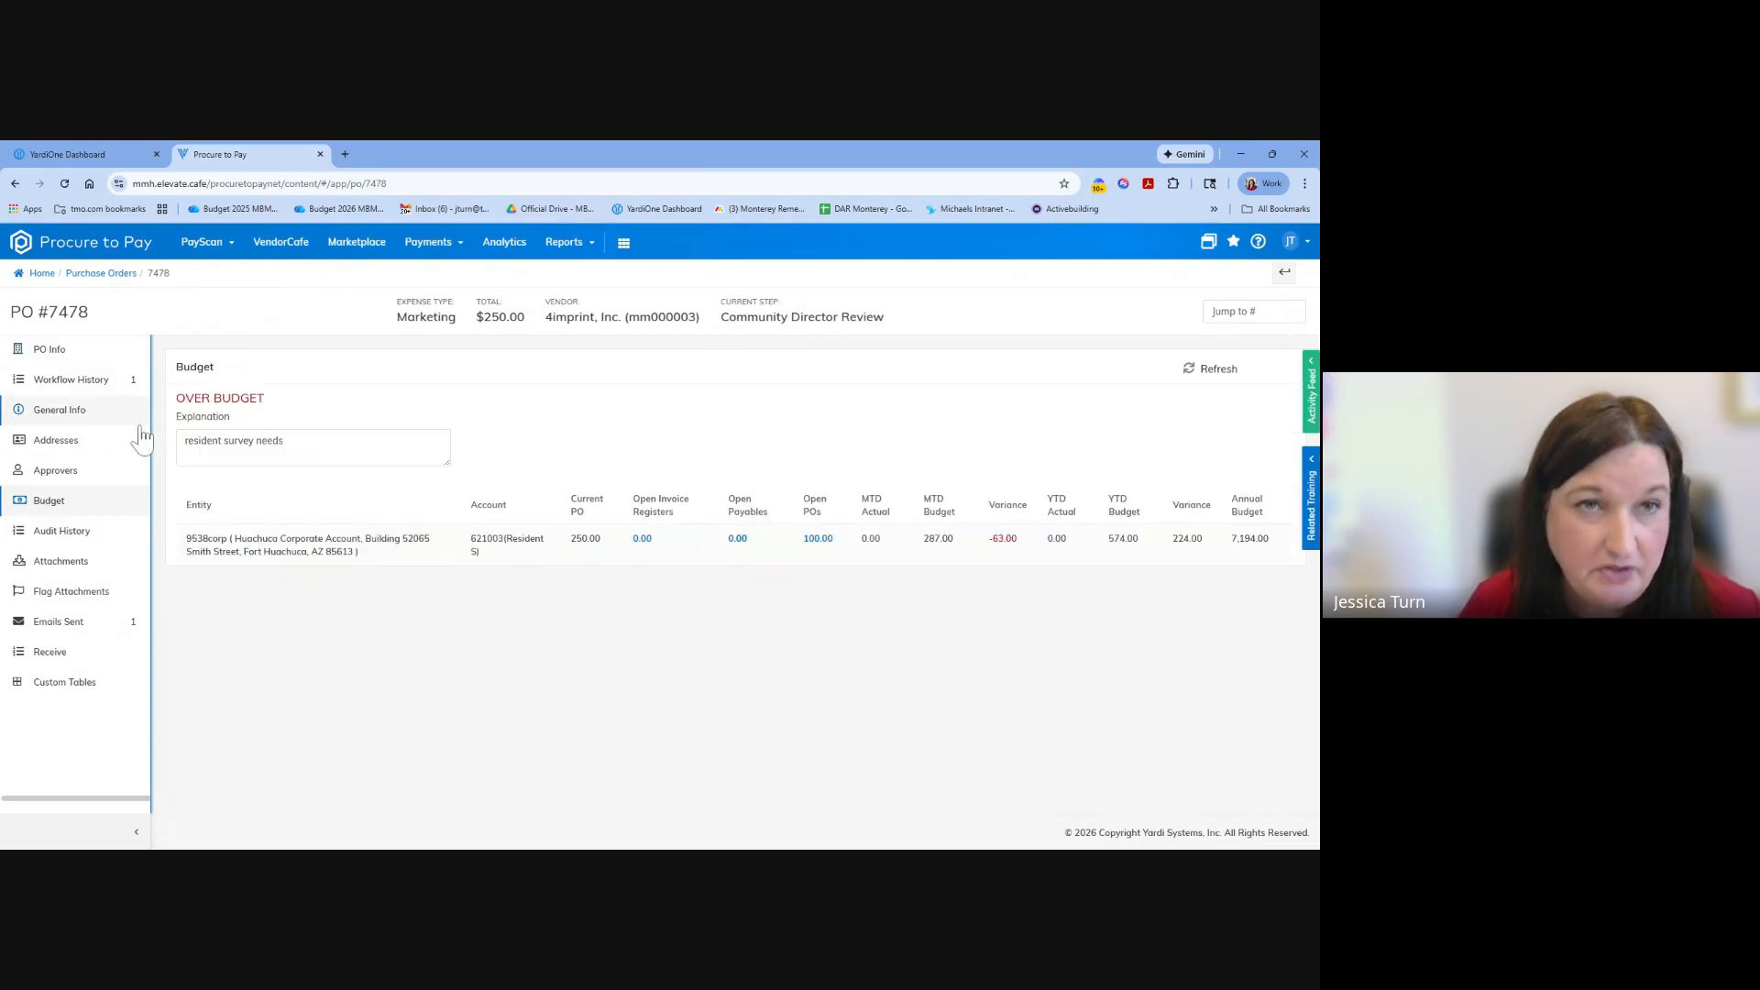
# Open the purchase order workflow dashboard and clear its search filters, without saving a named filter.
pyautogui.click(228, 249)
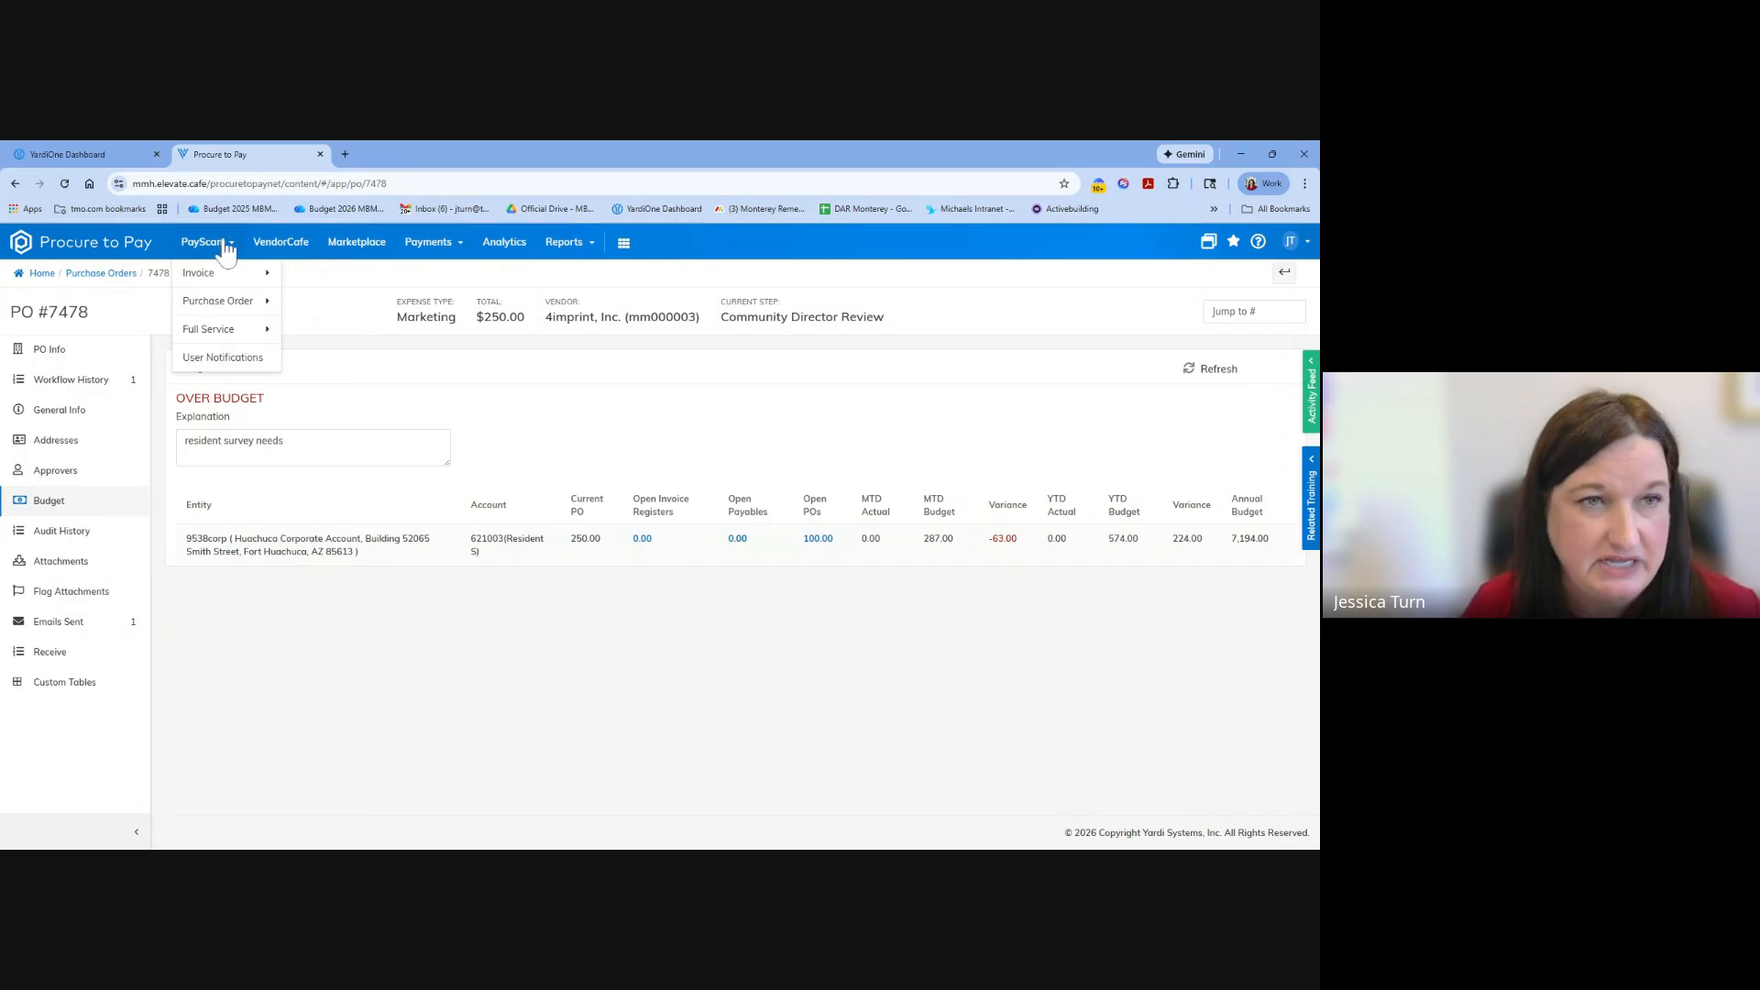
pyautogui.click(227, 300)
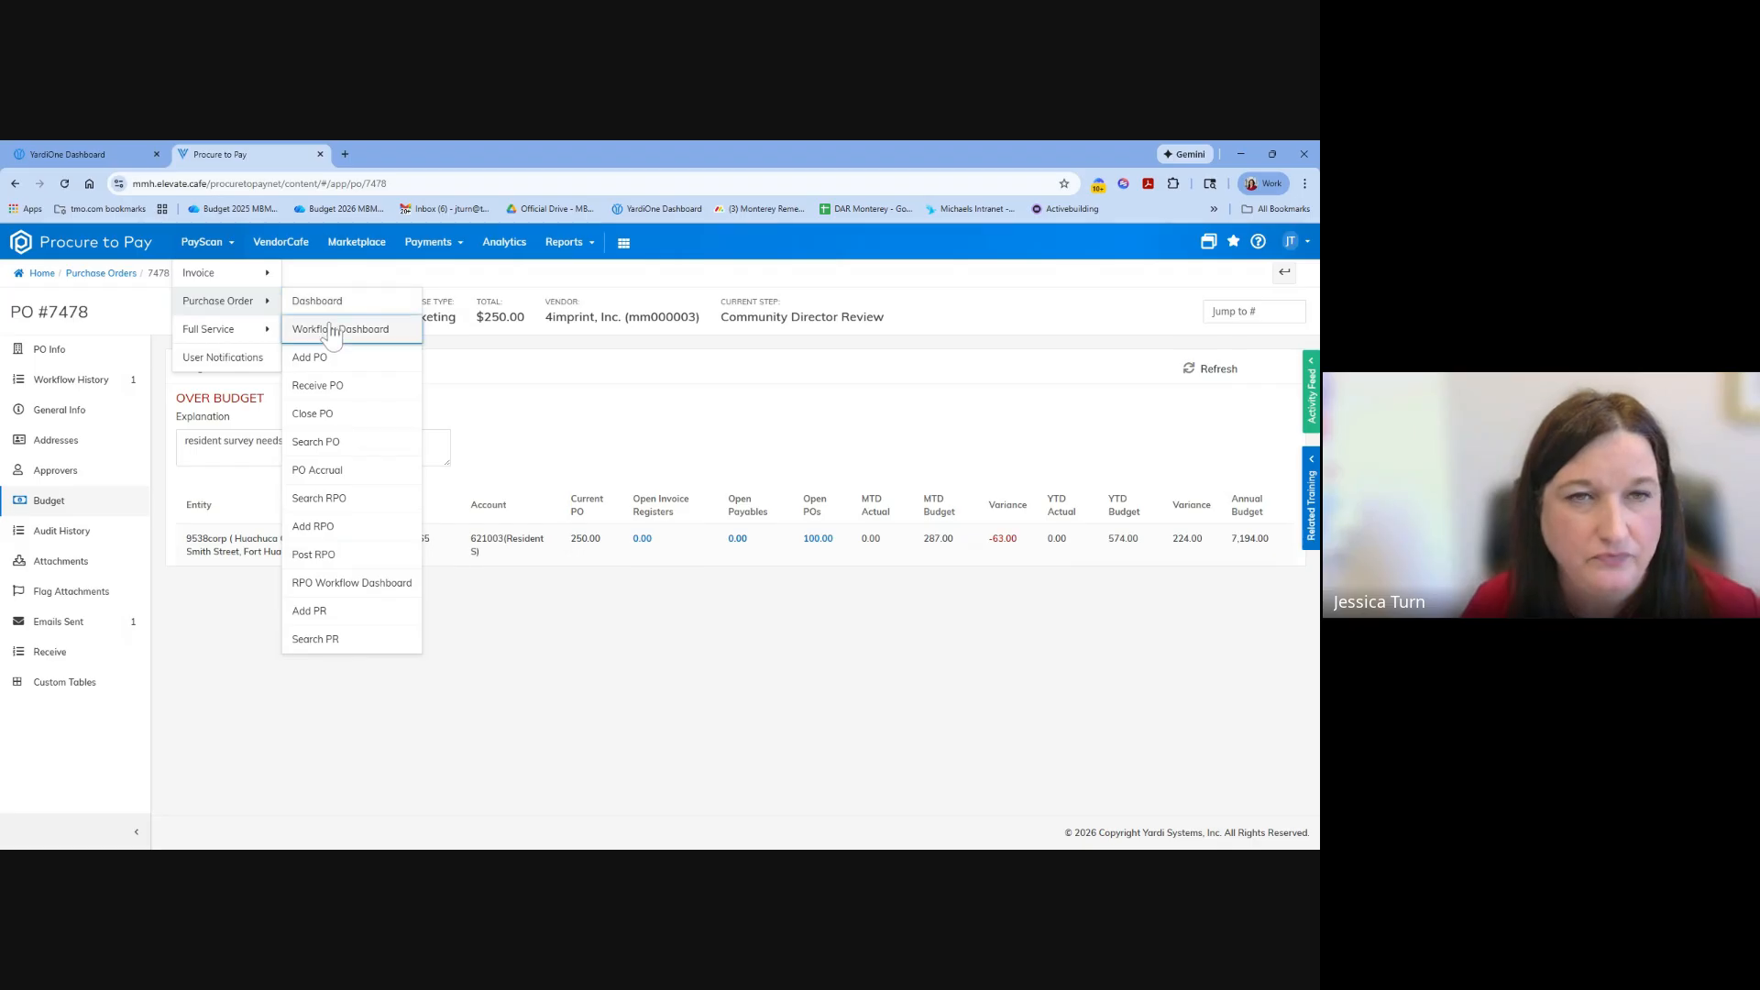
pyautogui.click(332, 330)
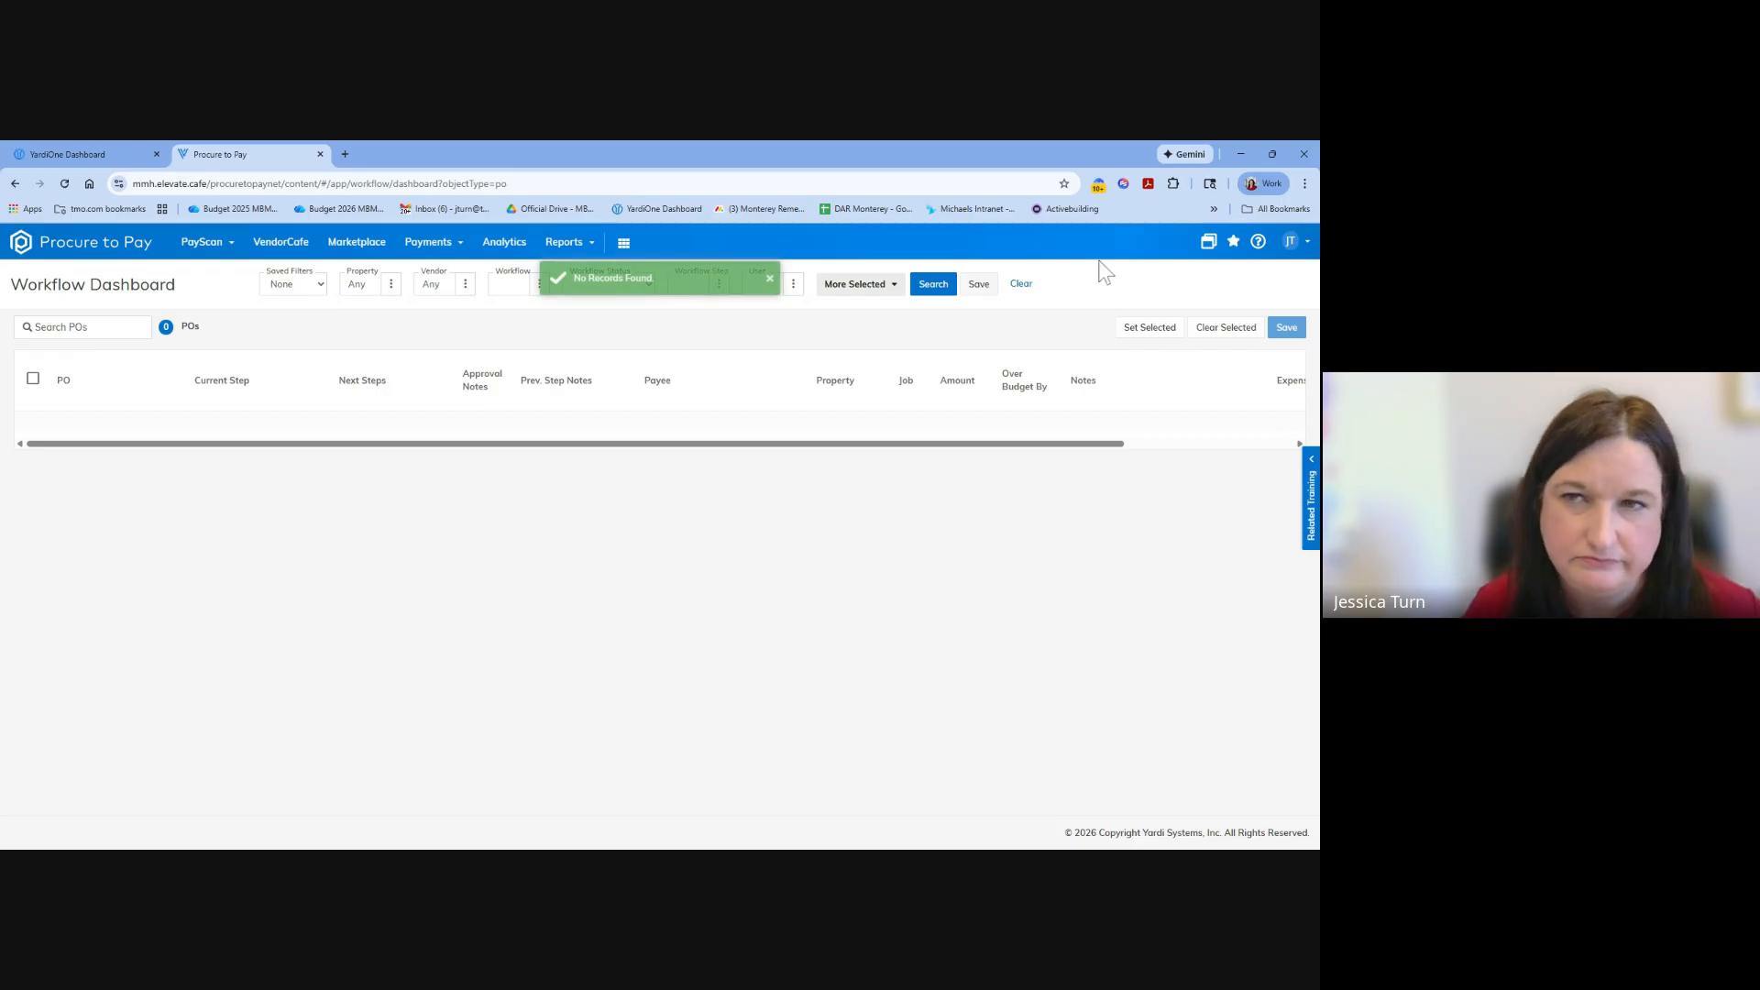
pyautogui.click(945, 286)
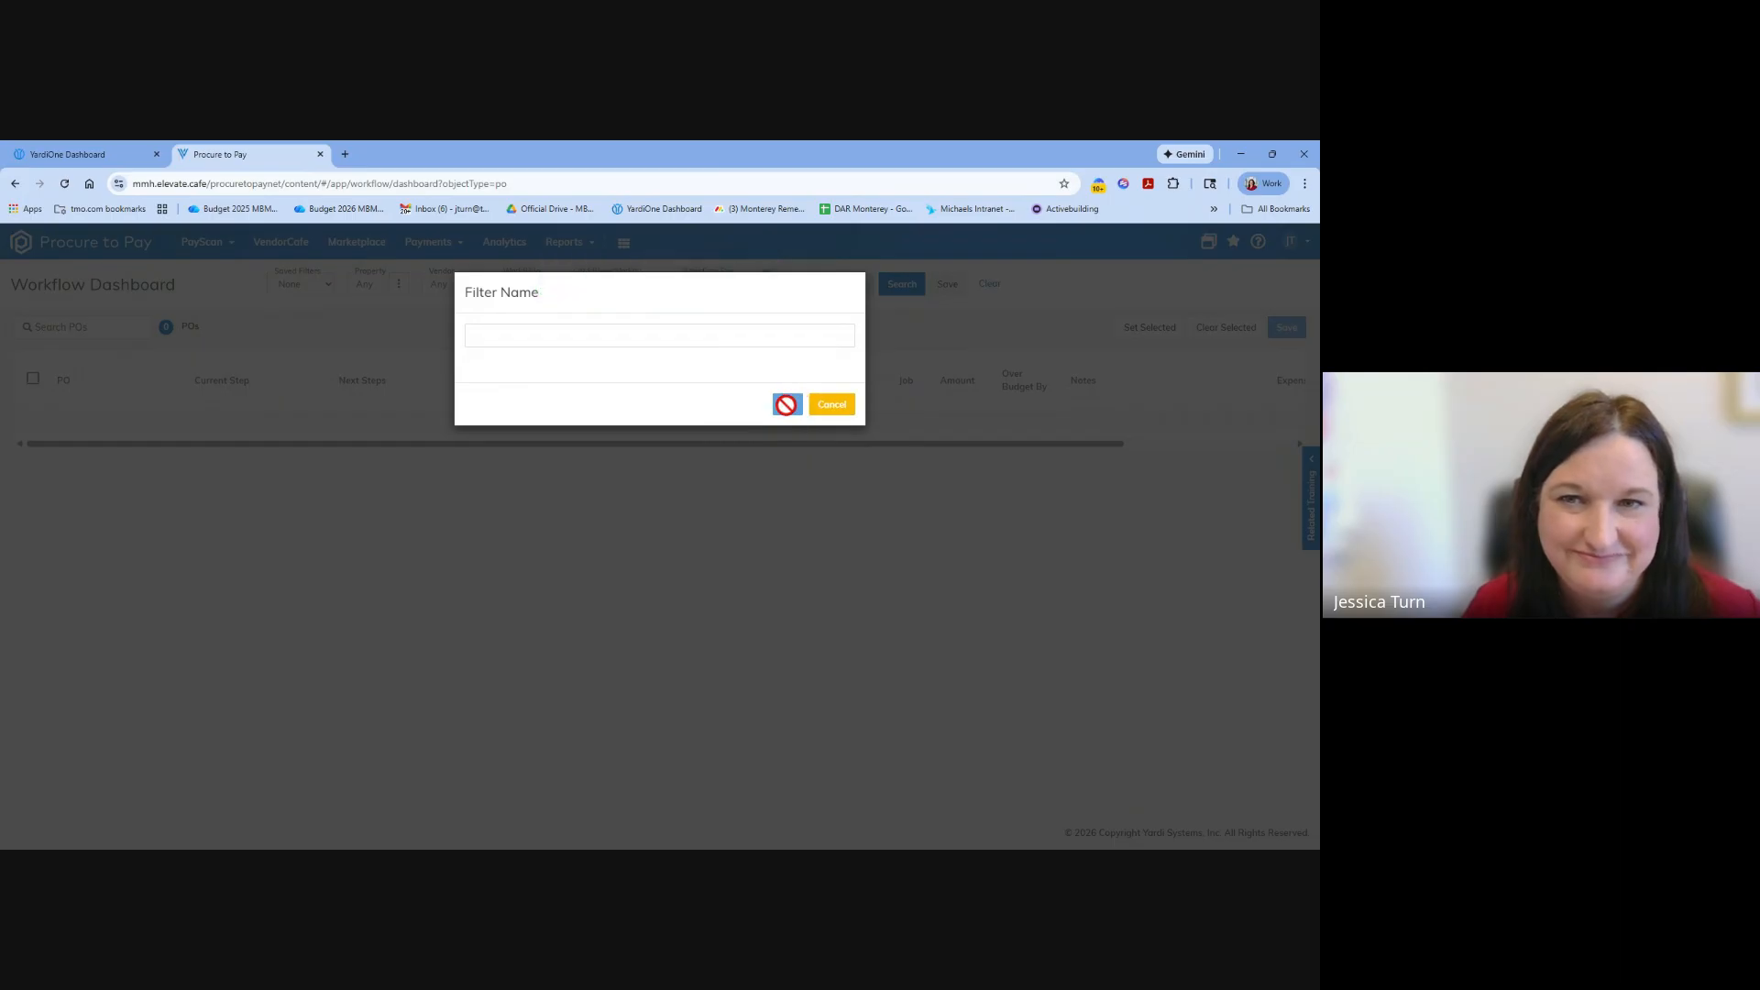
pyautogui.click(831, 405)
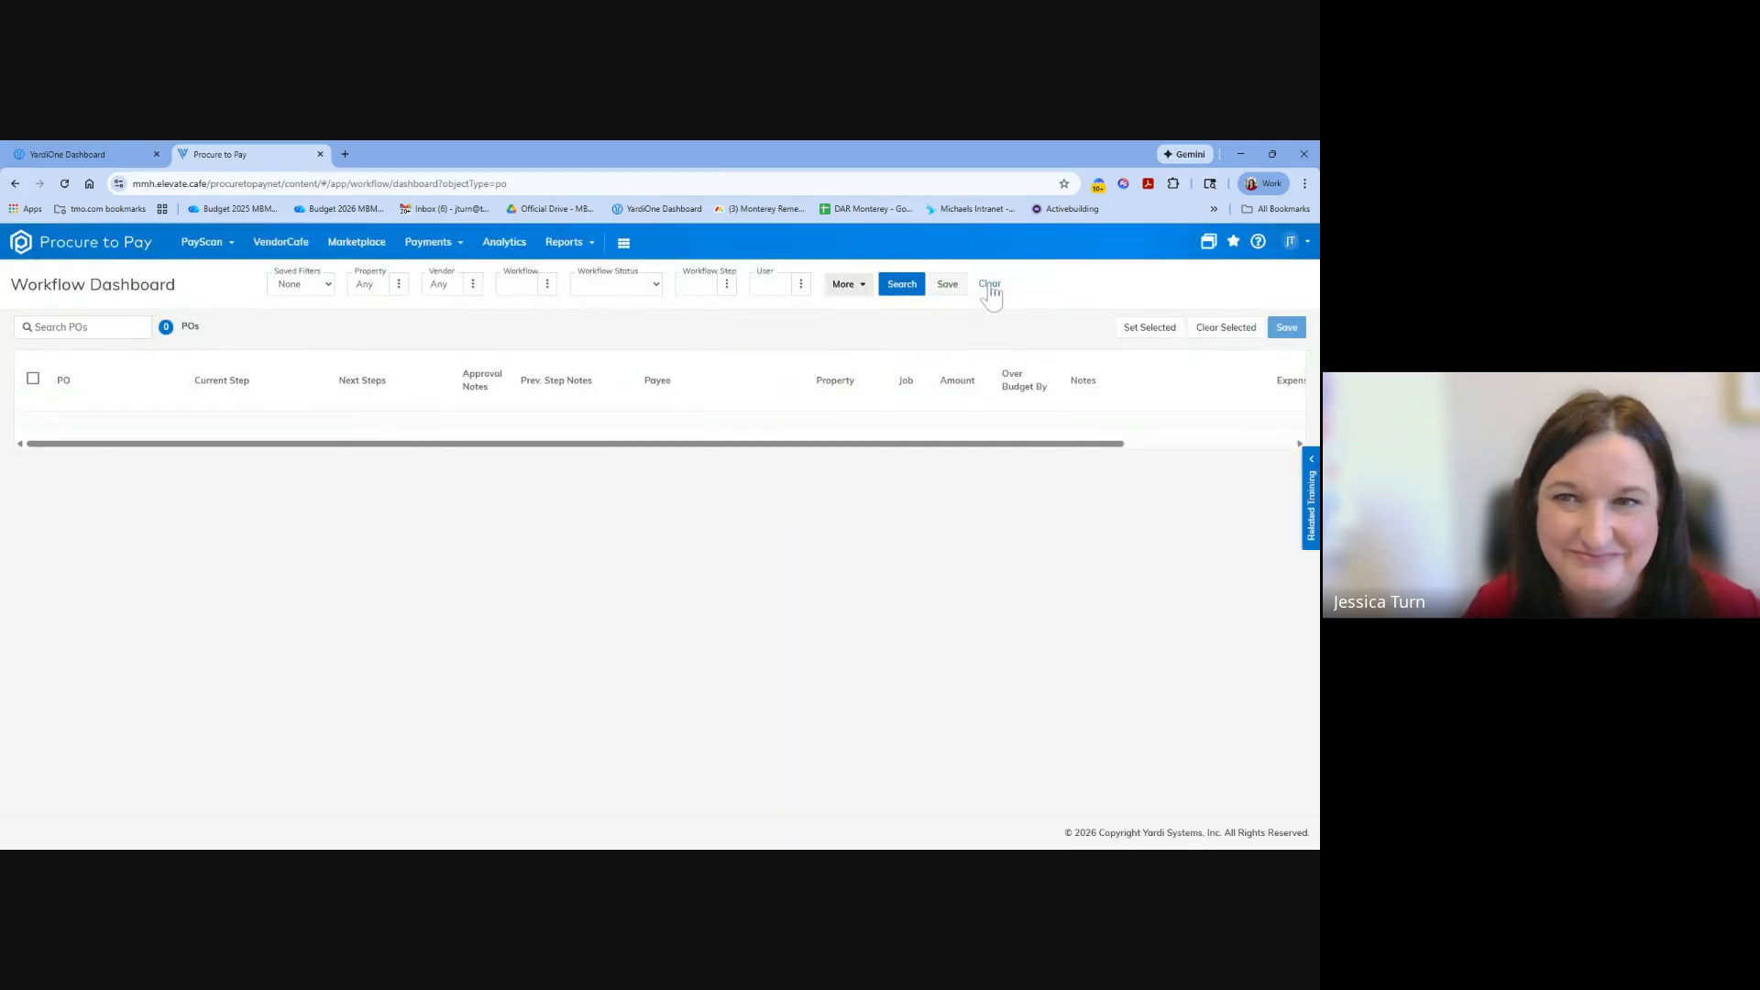
# Open the existing $100.00 4imprint TSS Signs order from the purchase order dashboard and check its next-step field and detail line.
pyautogui.click(209, 244)
pyautogui.moveTo(248, 302)
pyautogui.click(334, 311)
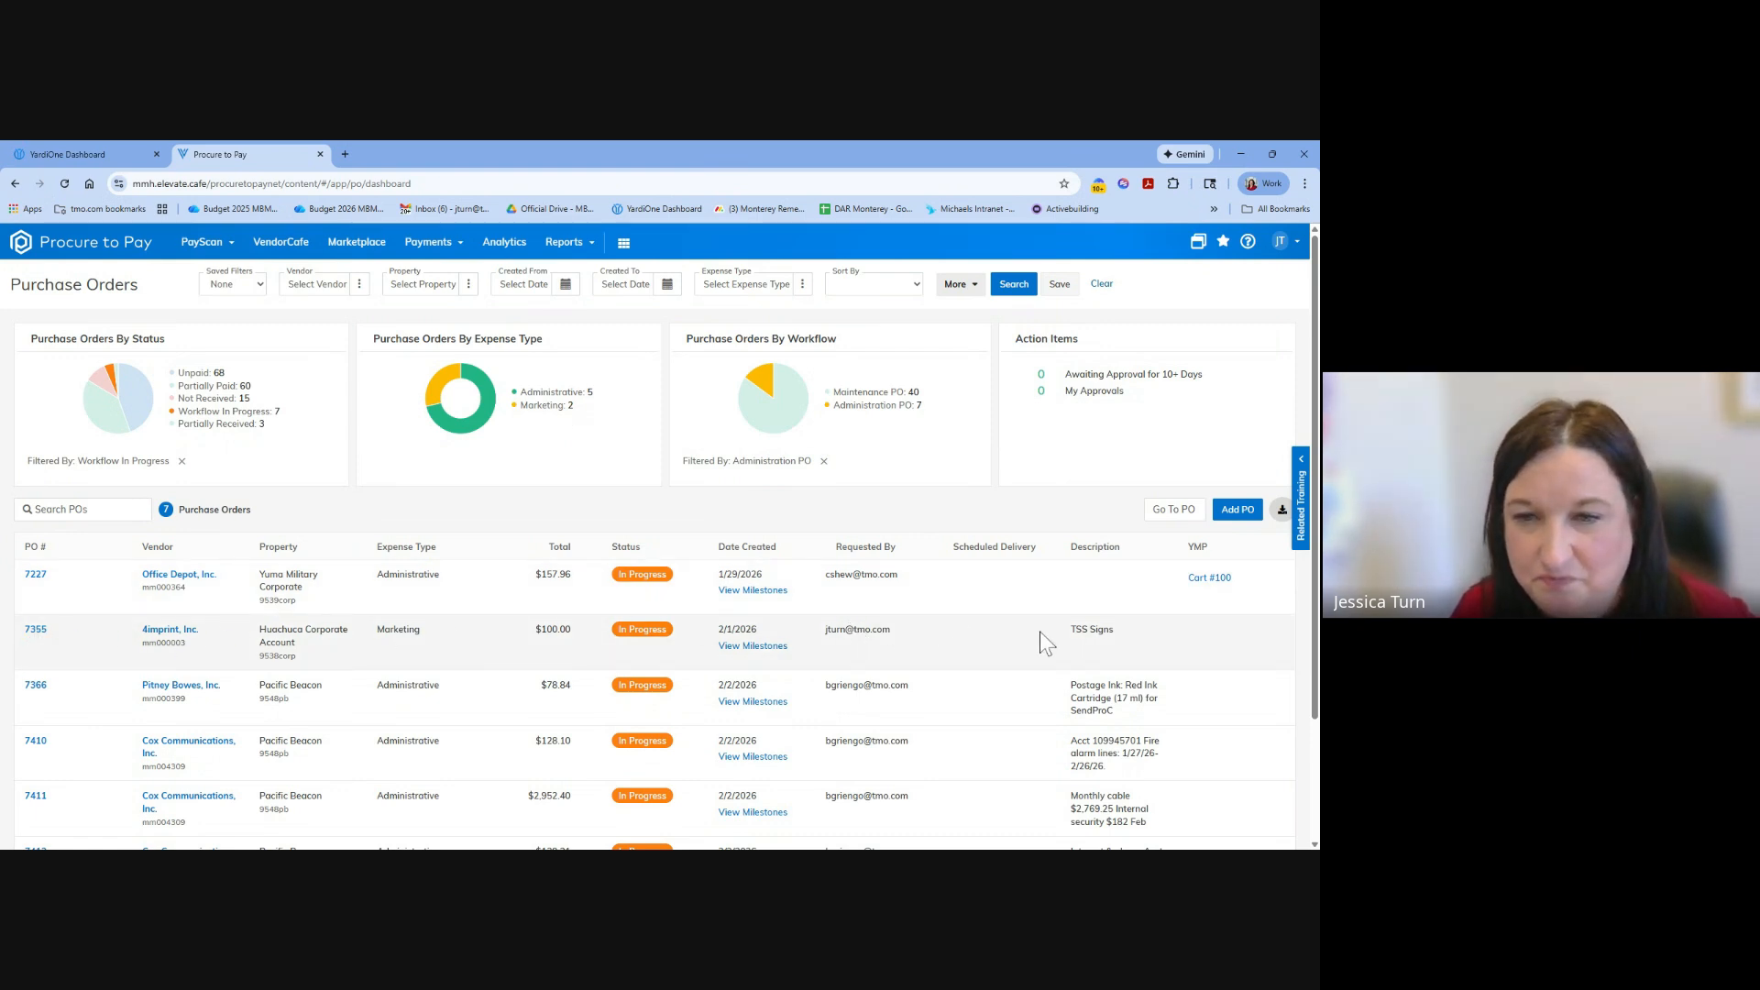
pyautogui.click(36, 630)
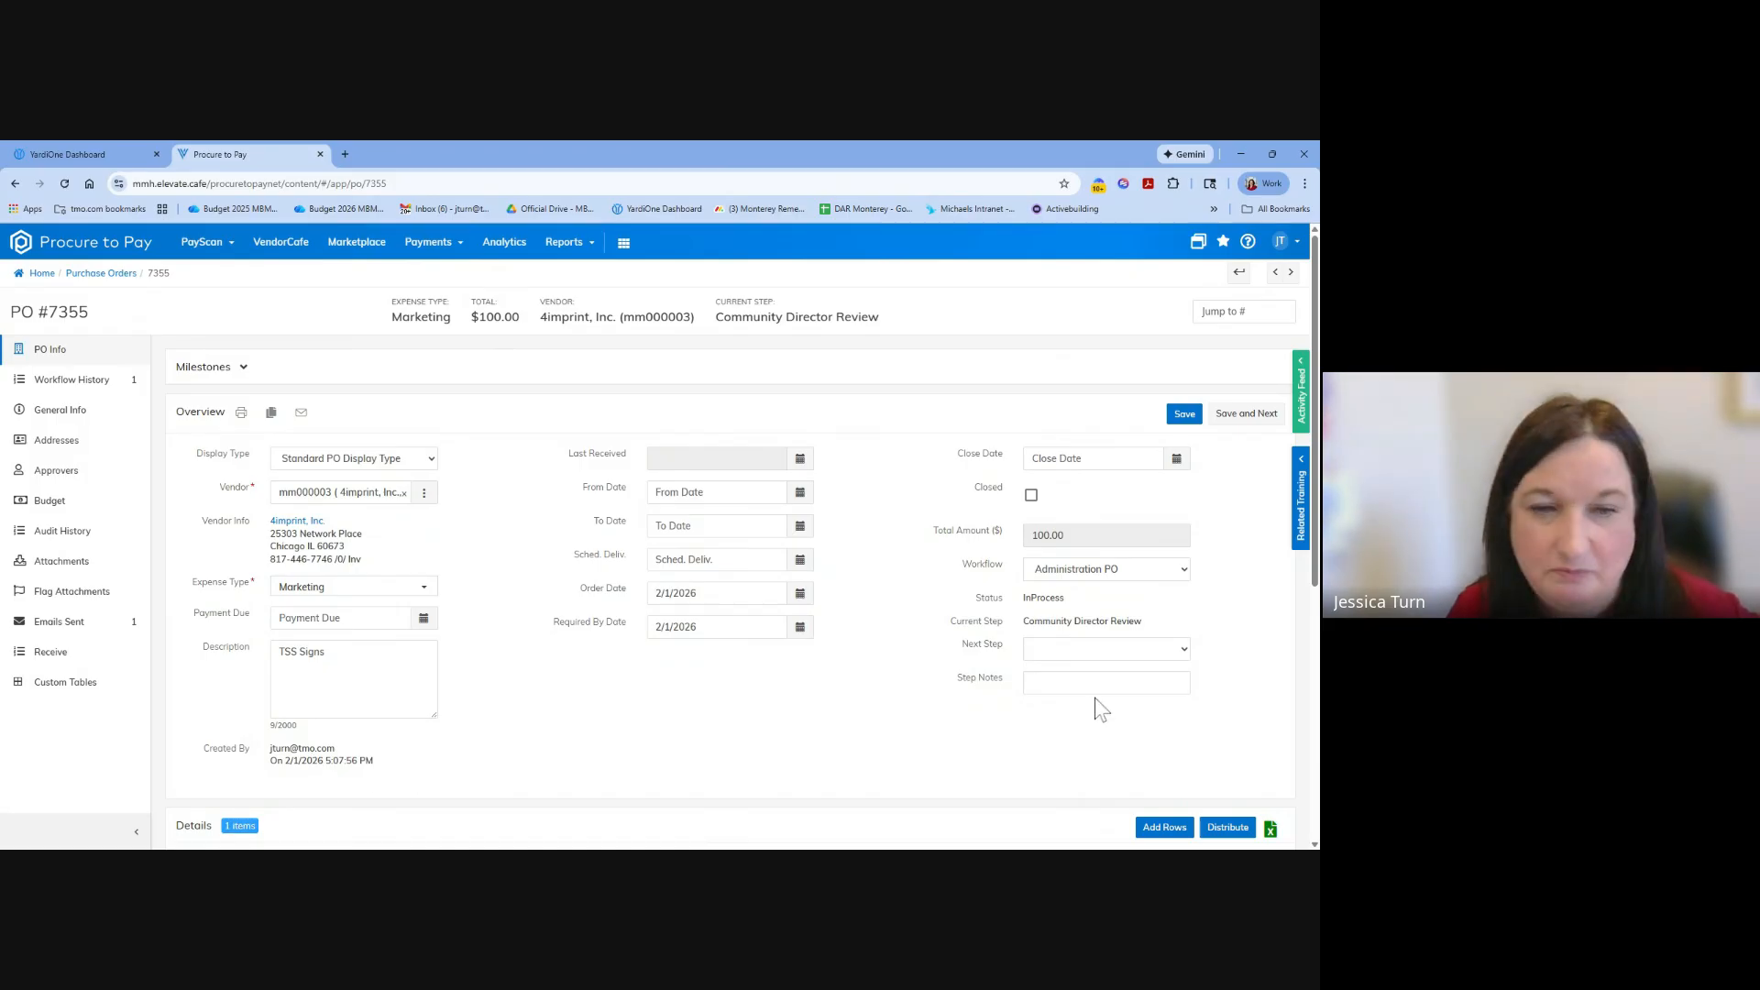
pyautogui.click(1185, 651)
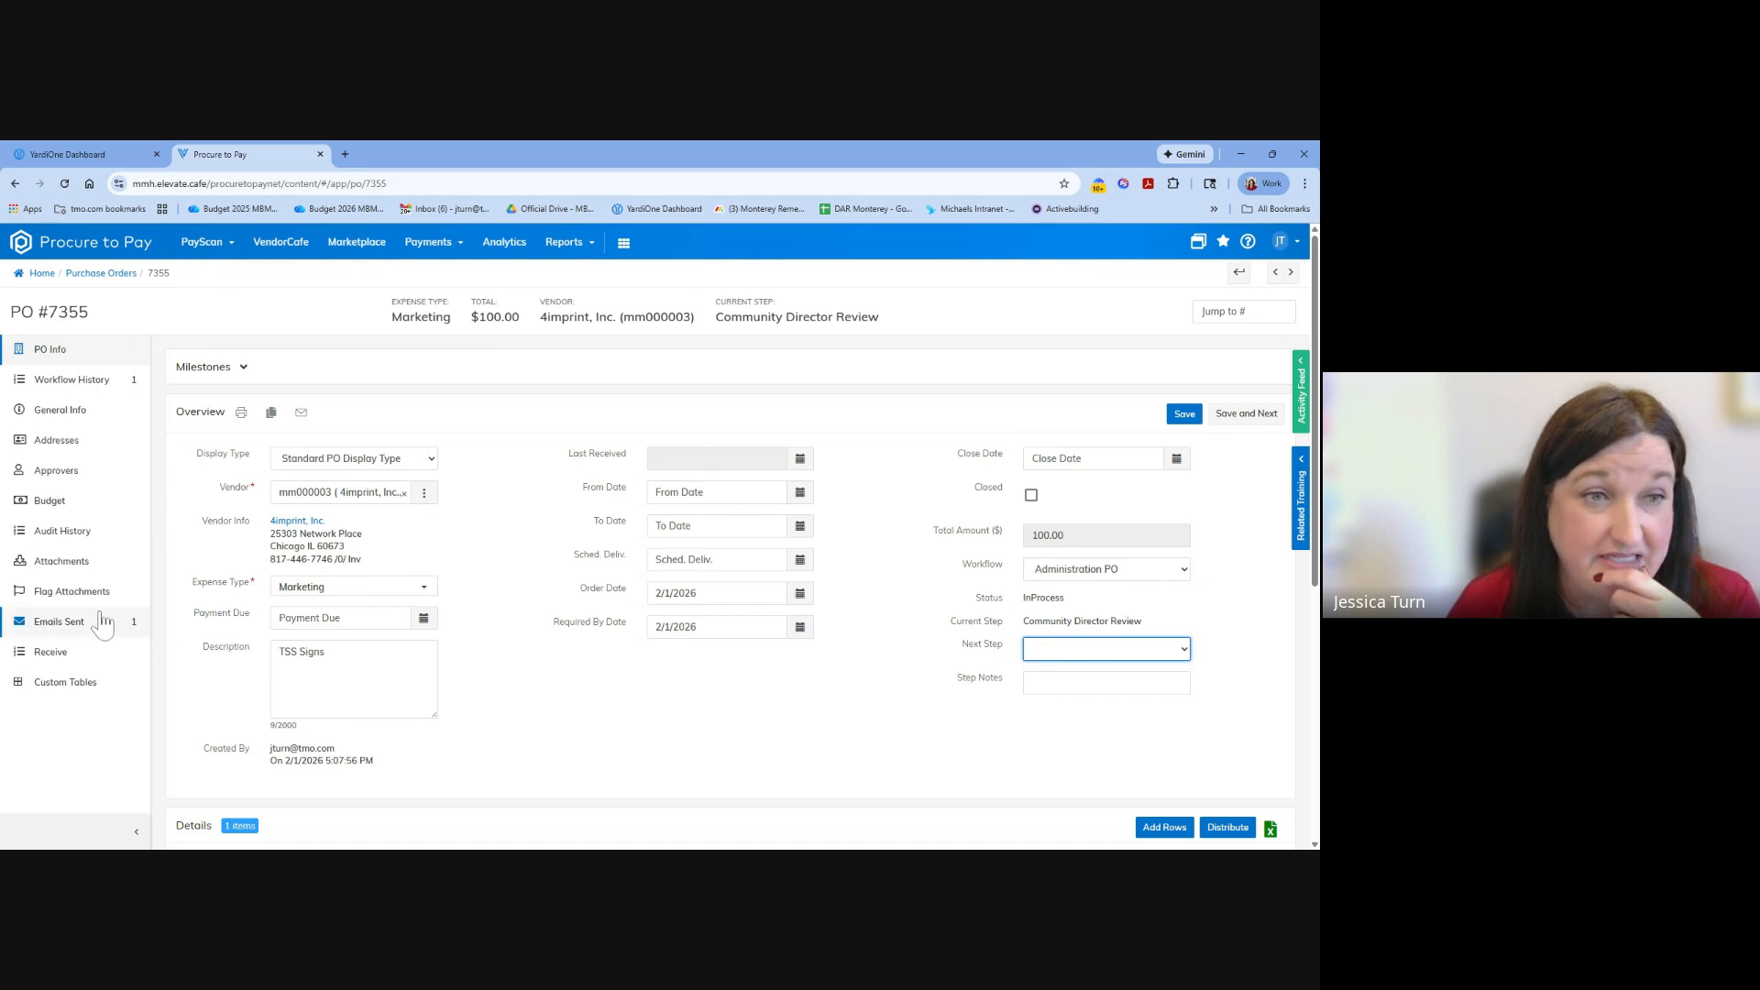
pyautogui.scroll(-3, 598, 699)
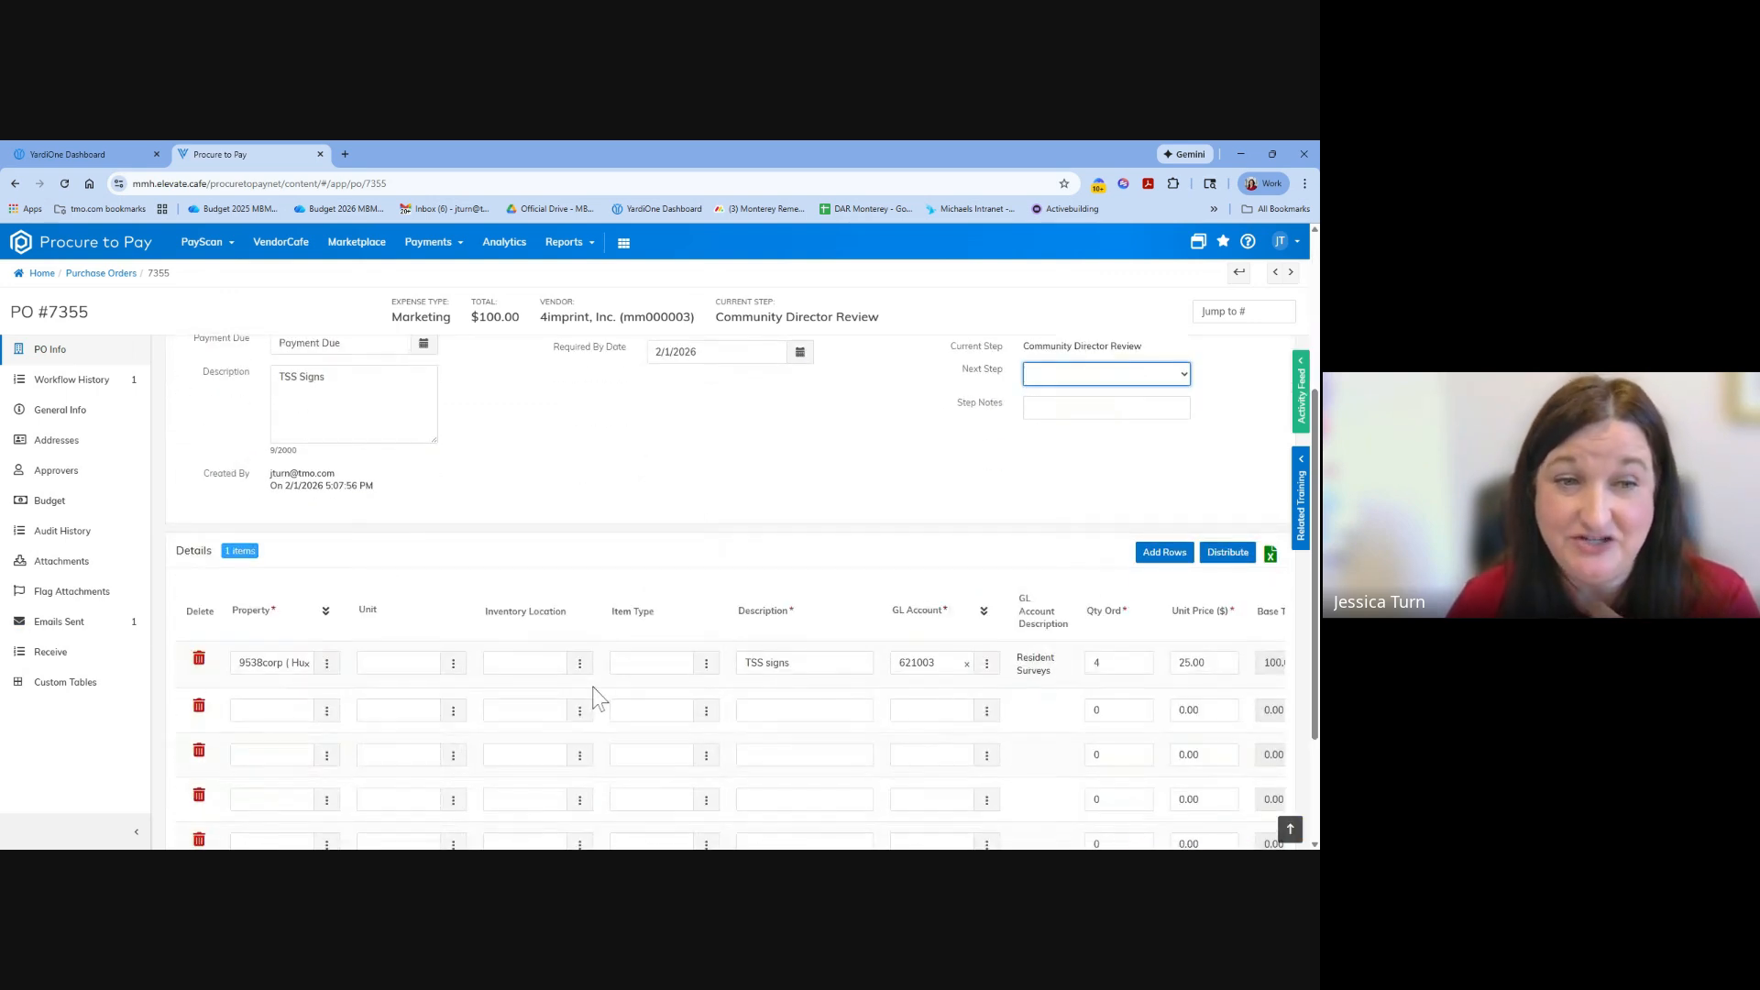
pyautogui.scroll(1, 728, 646)
pyautogui.scroll(2, 729, 647)
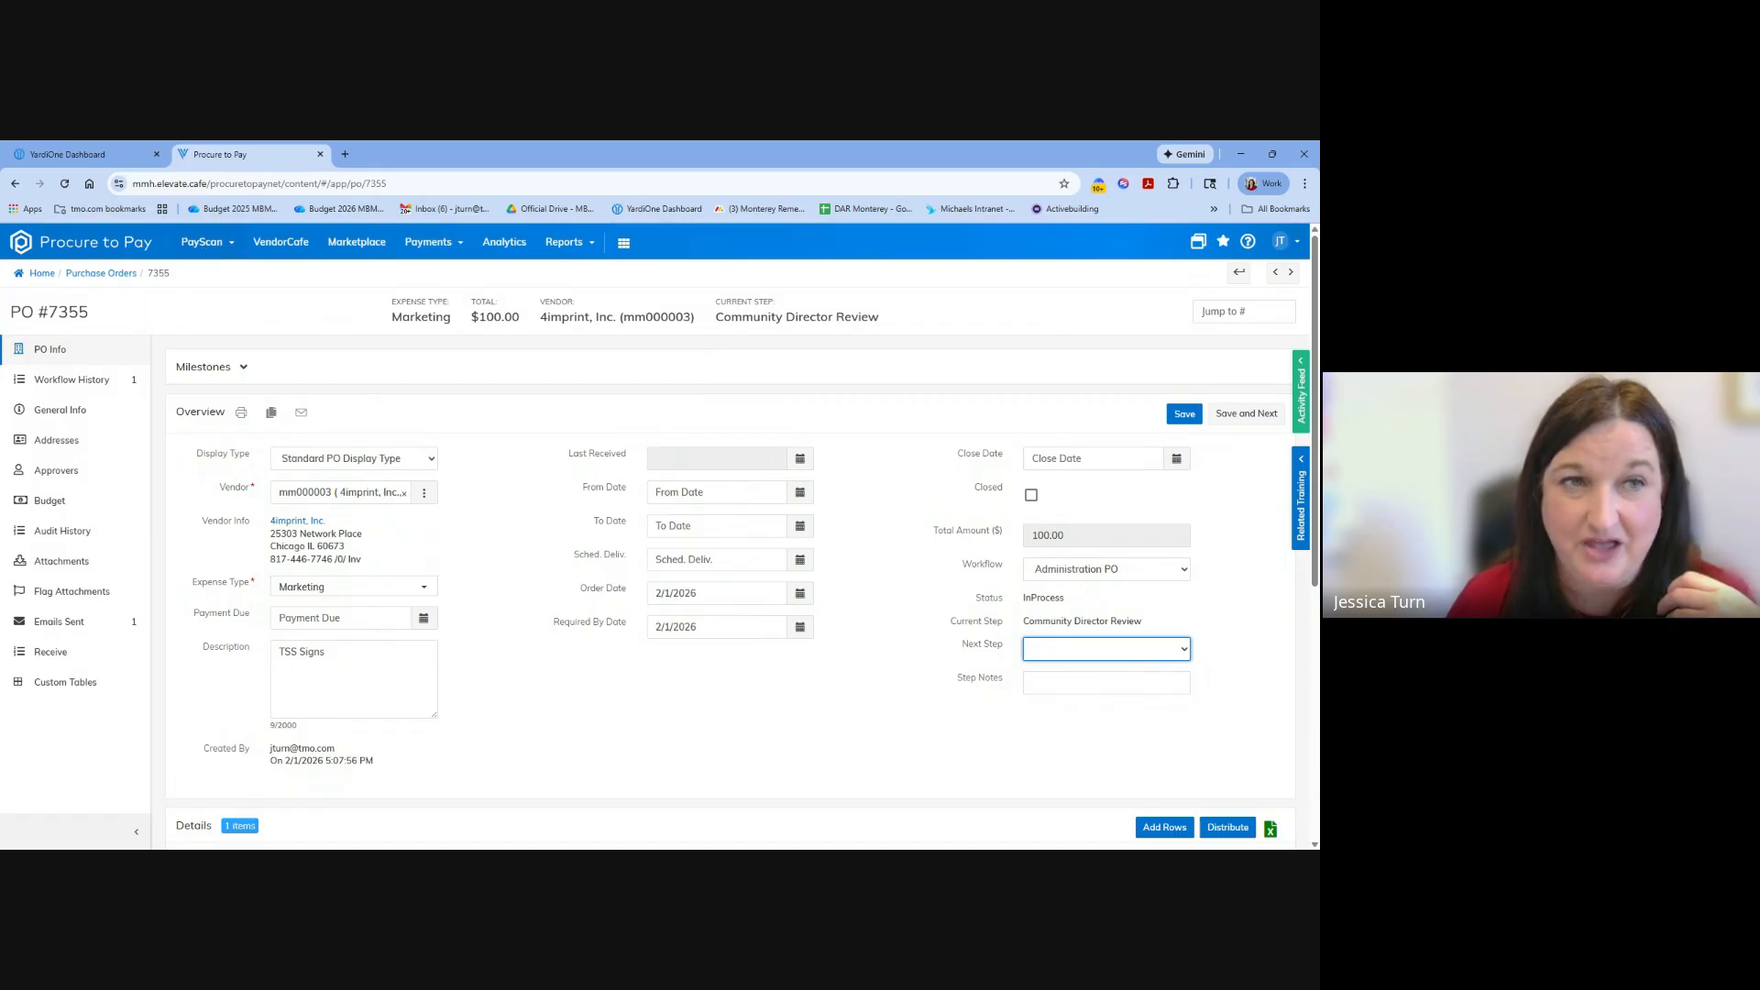
# Open the purchase order dashboard and look through the in-progress Administration PO orders.
pyautogui.click(202, 242)
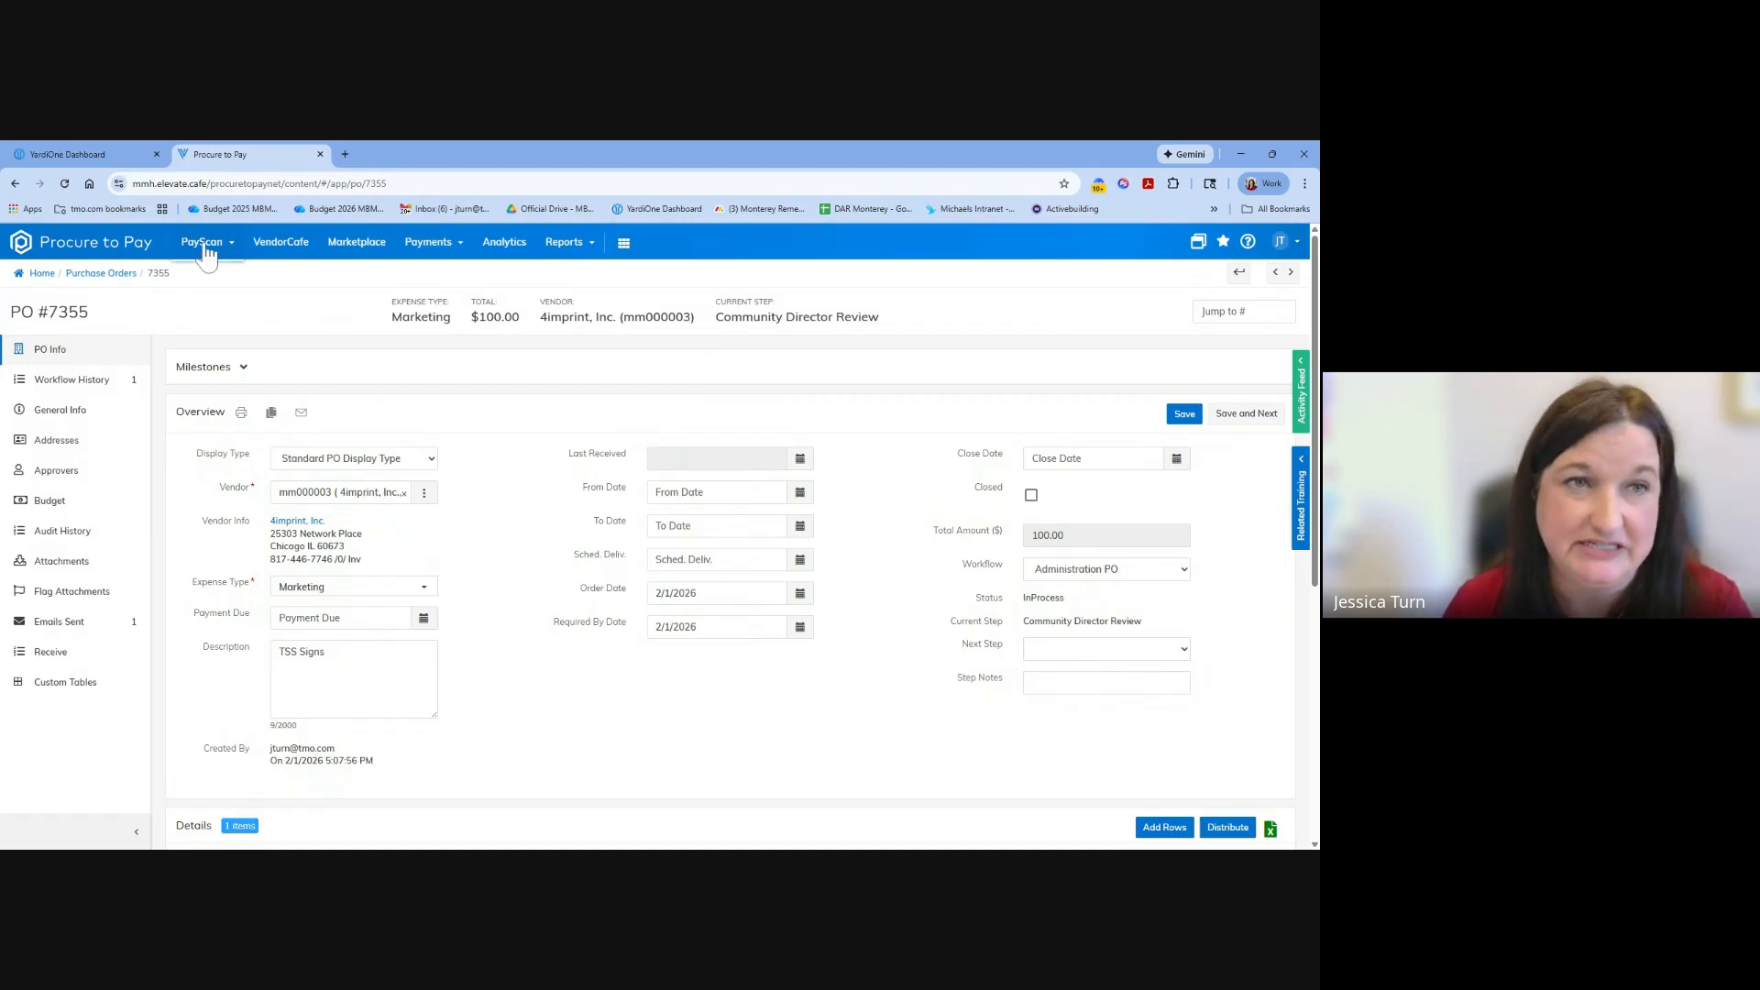
pyautogui.moveTo(218, 301)
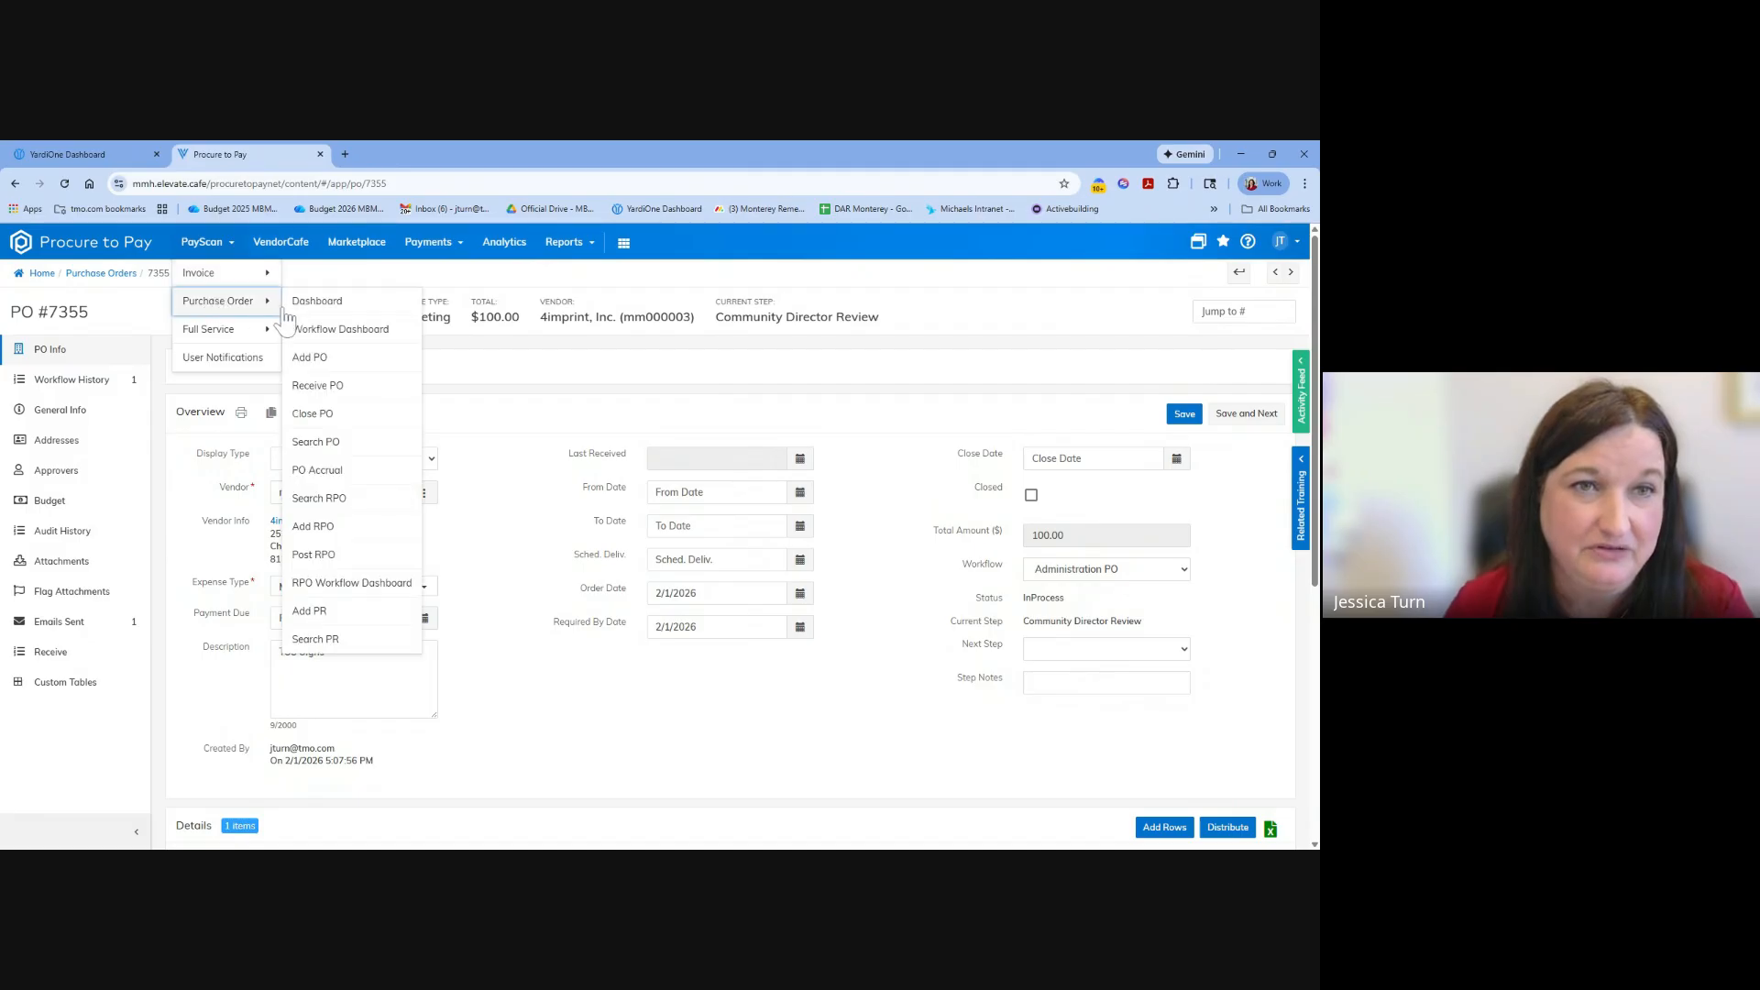
pyautogui.click(336, 304)
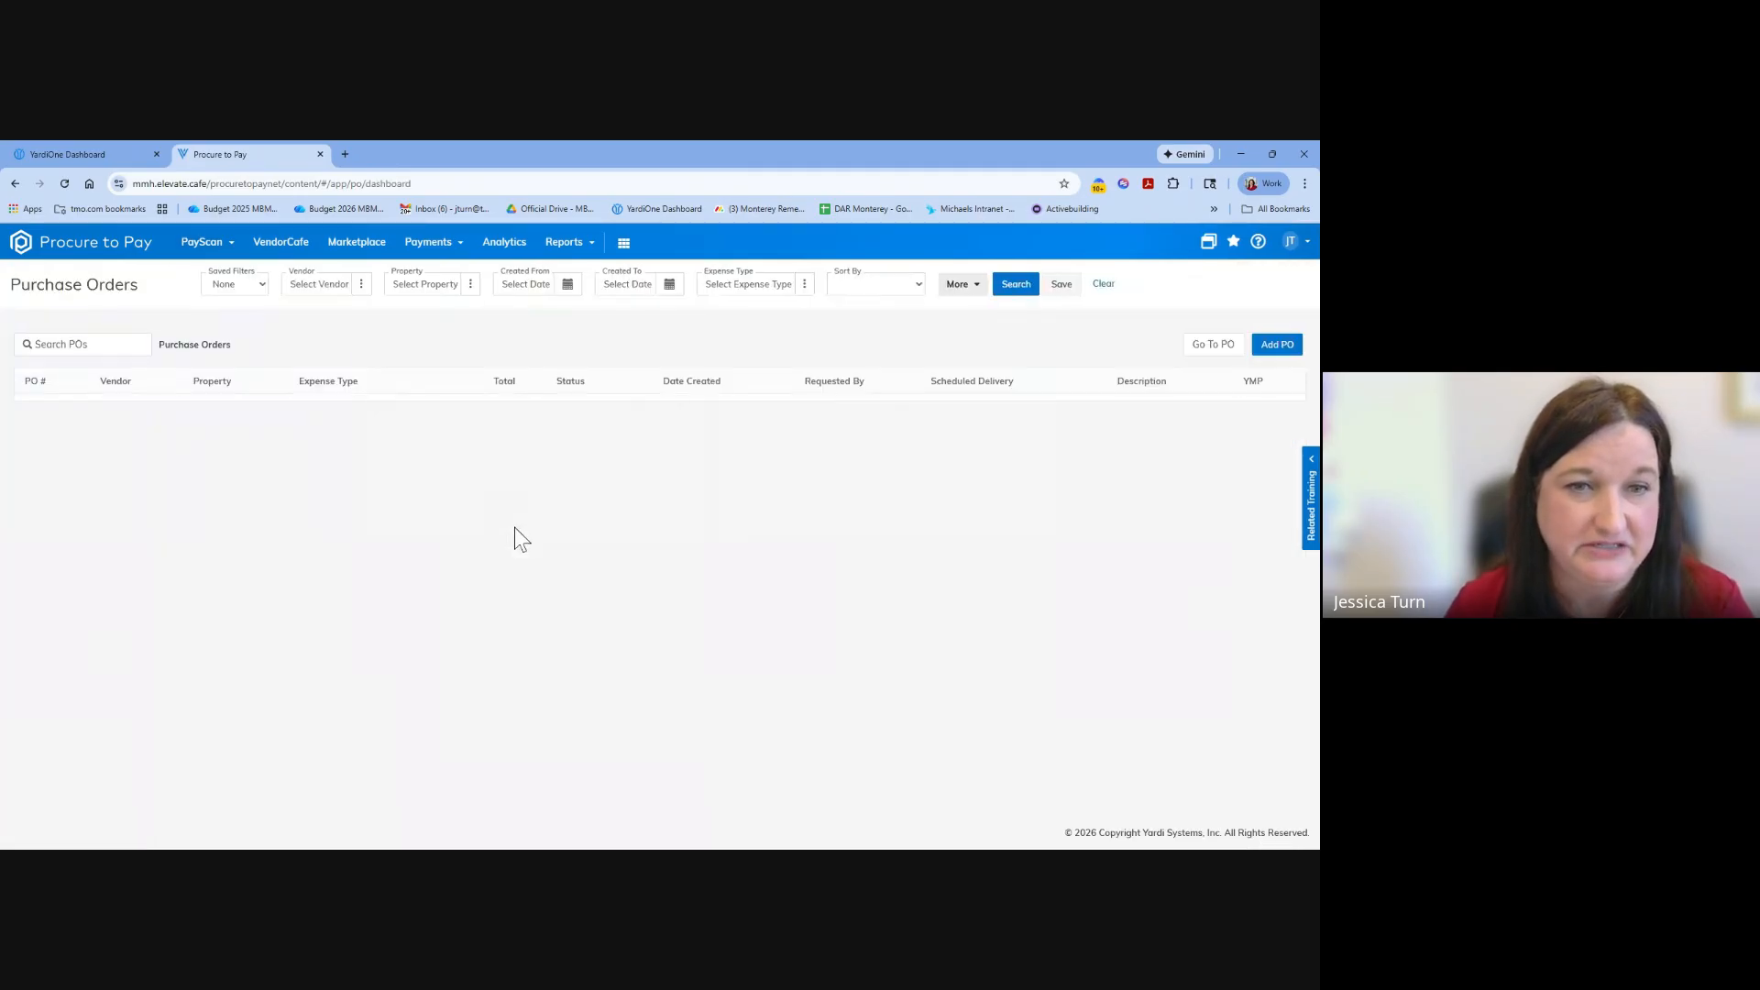
pyautogui.scroll(-2, 775, 657)
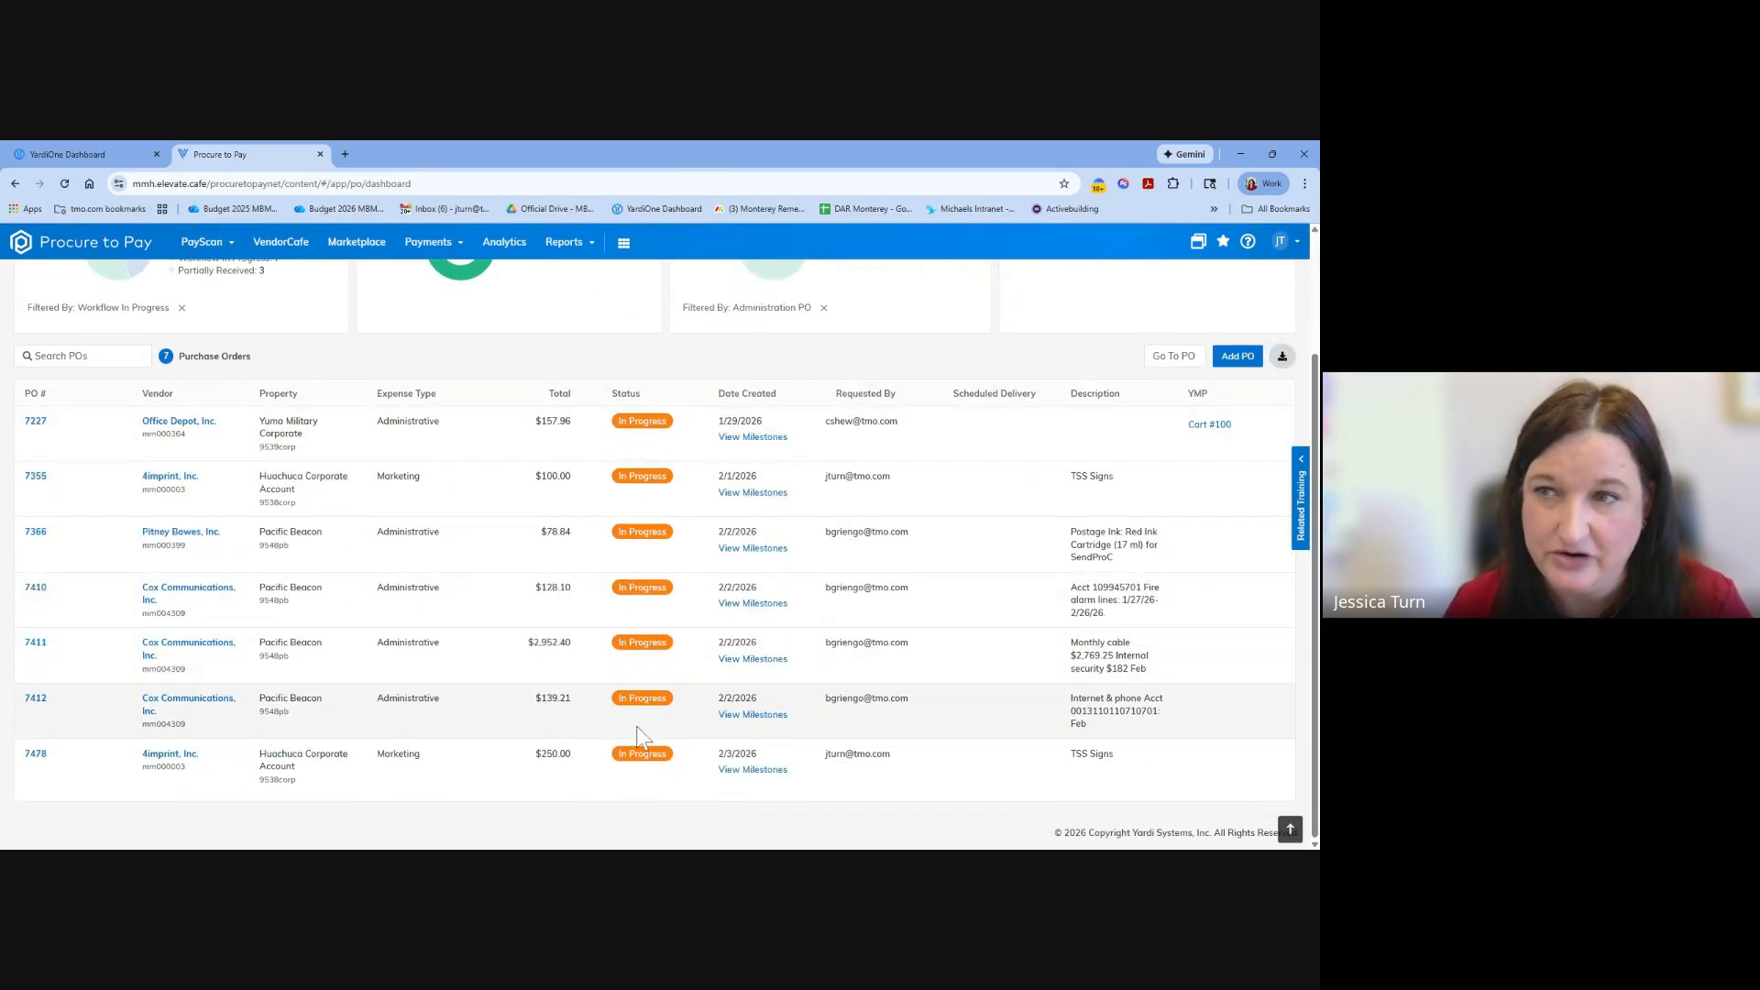
pyautogui.scroll(2, 678, 678)
pyautogui.scroll(-2, 678, 679)
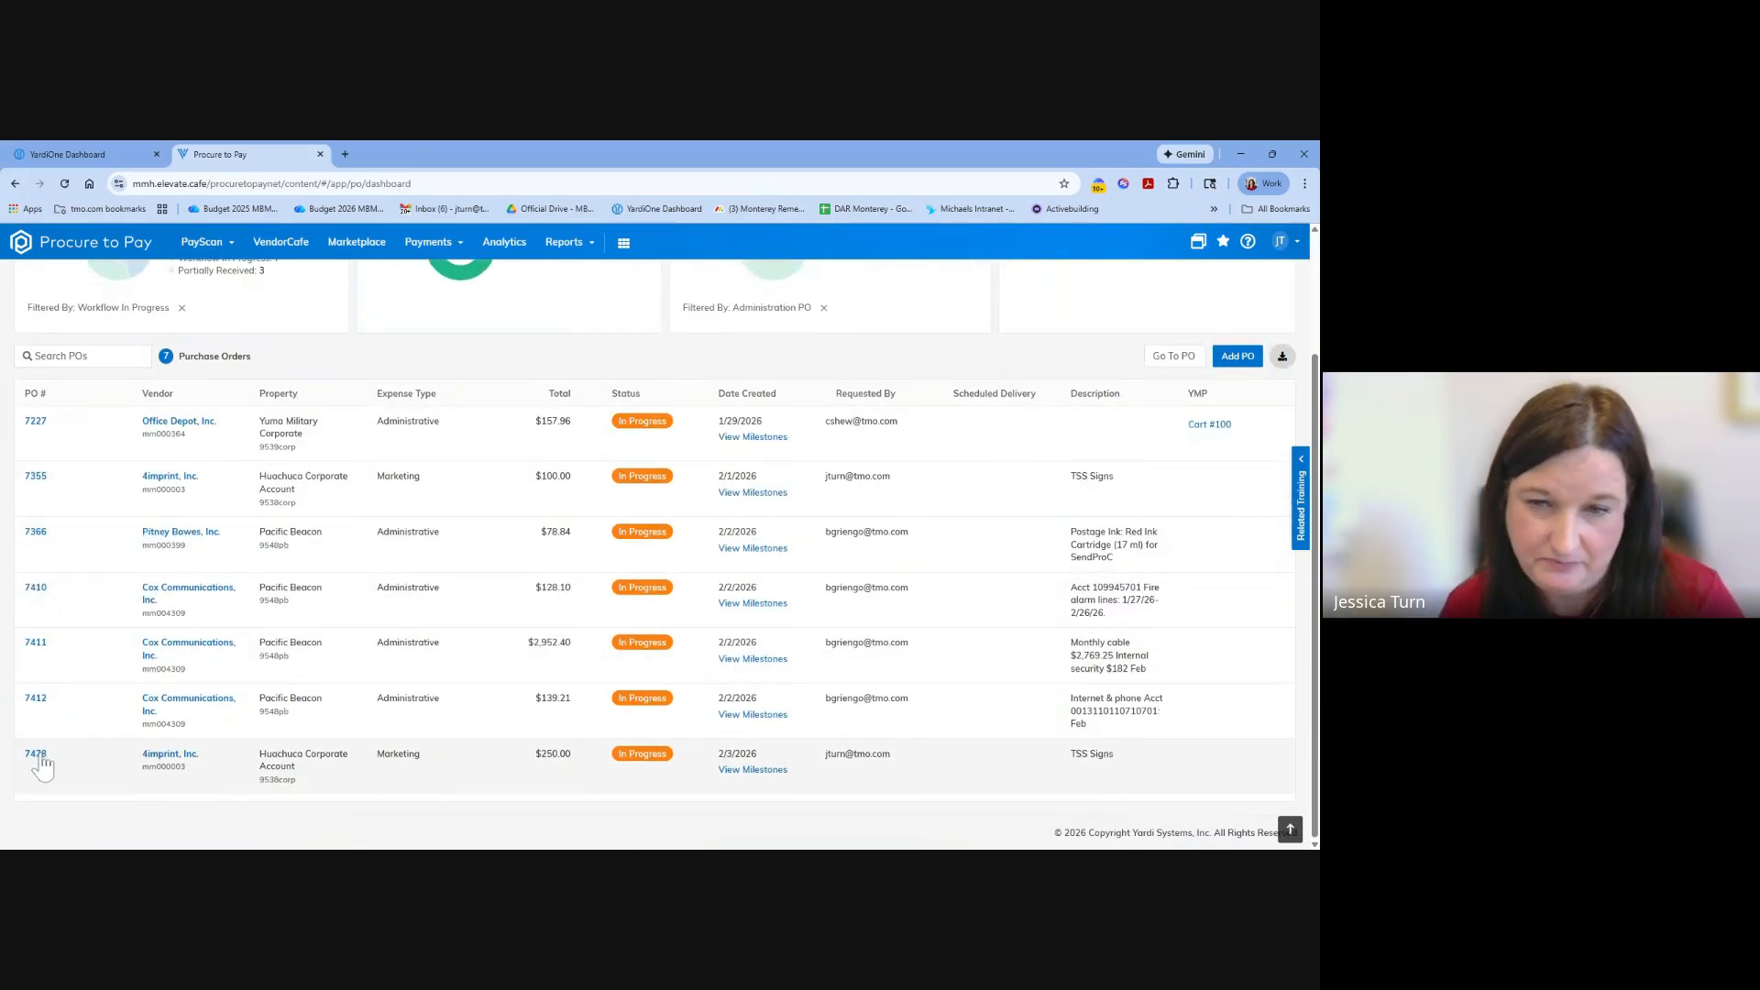
pyautogui.scroll(2, 41, 765)
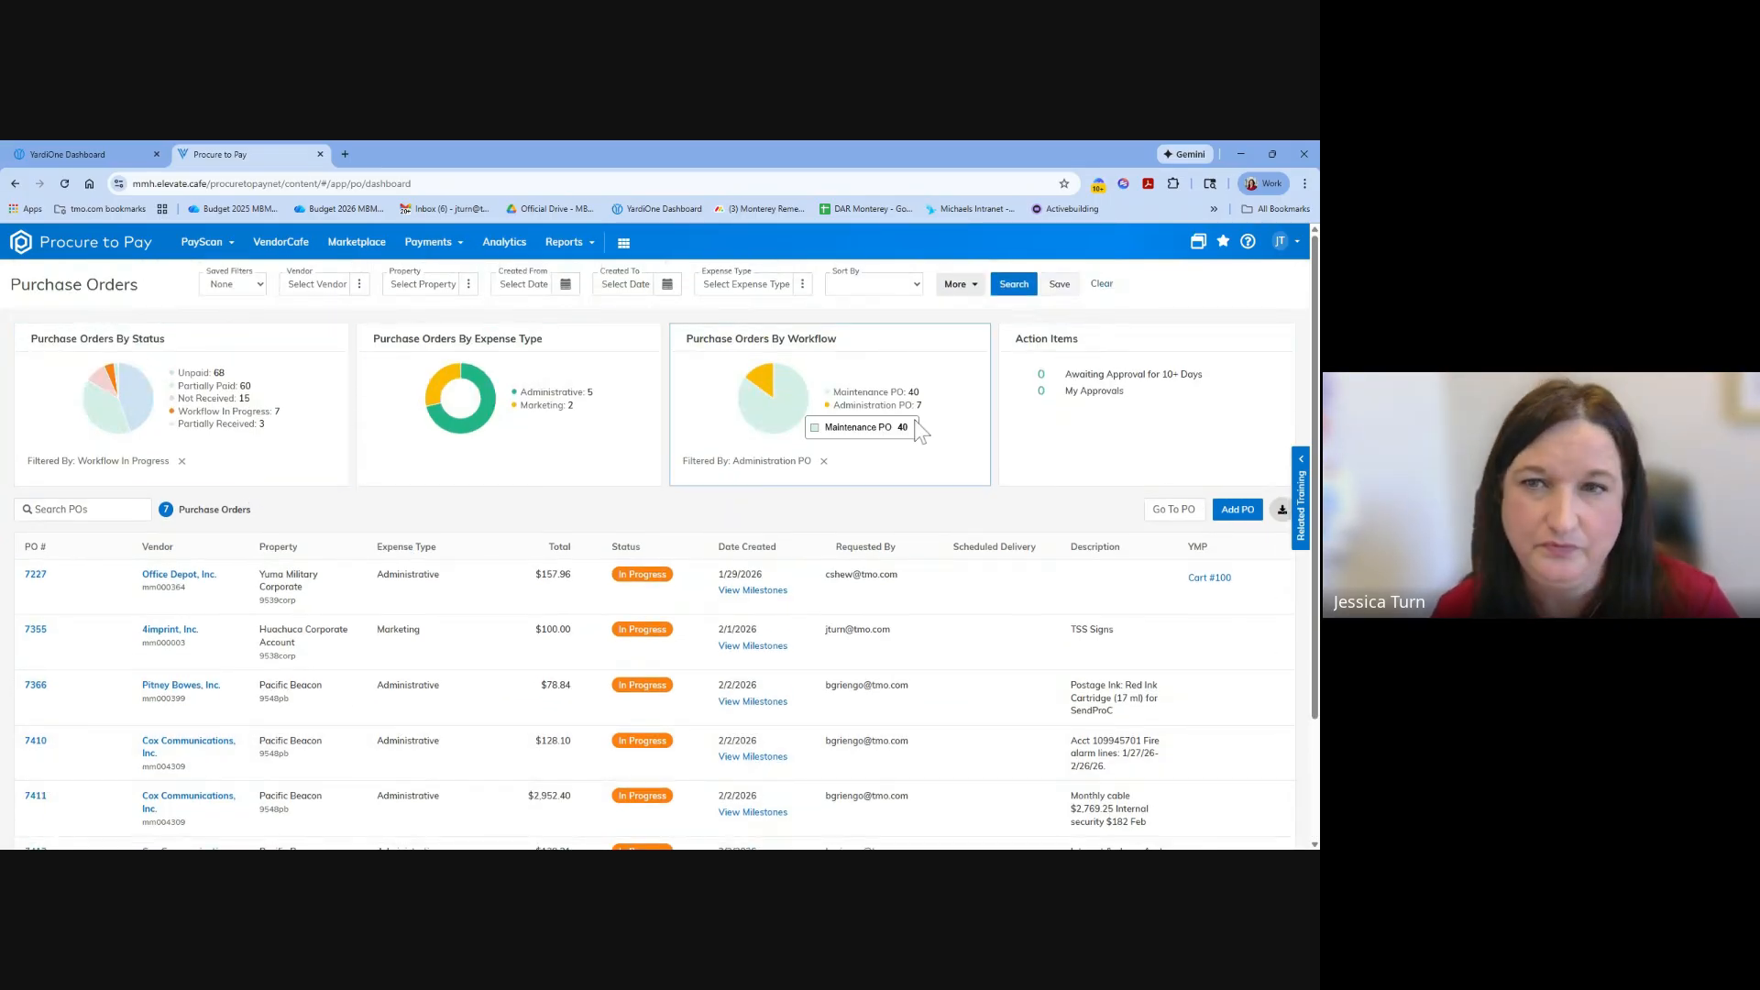
# Filter the in-progress orders to the Maintenance PO workflow and browse both pages of the list.
pyautogui.click(873, 393)
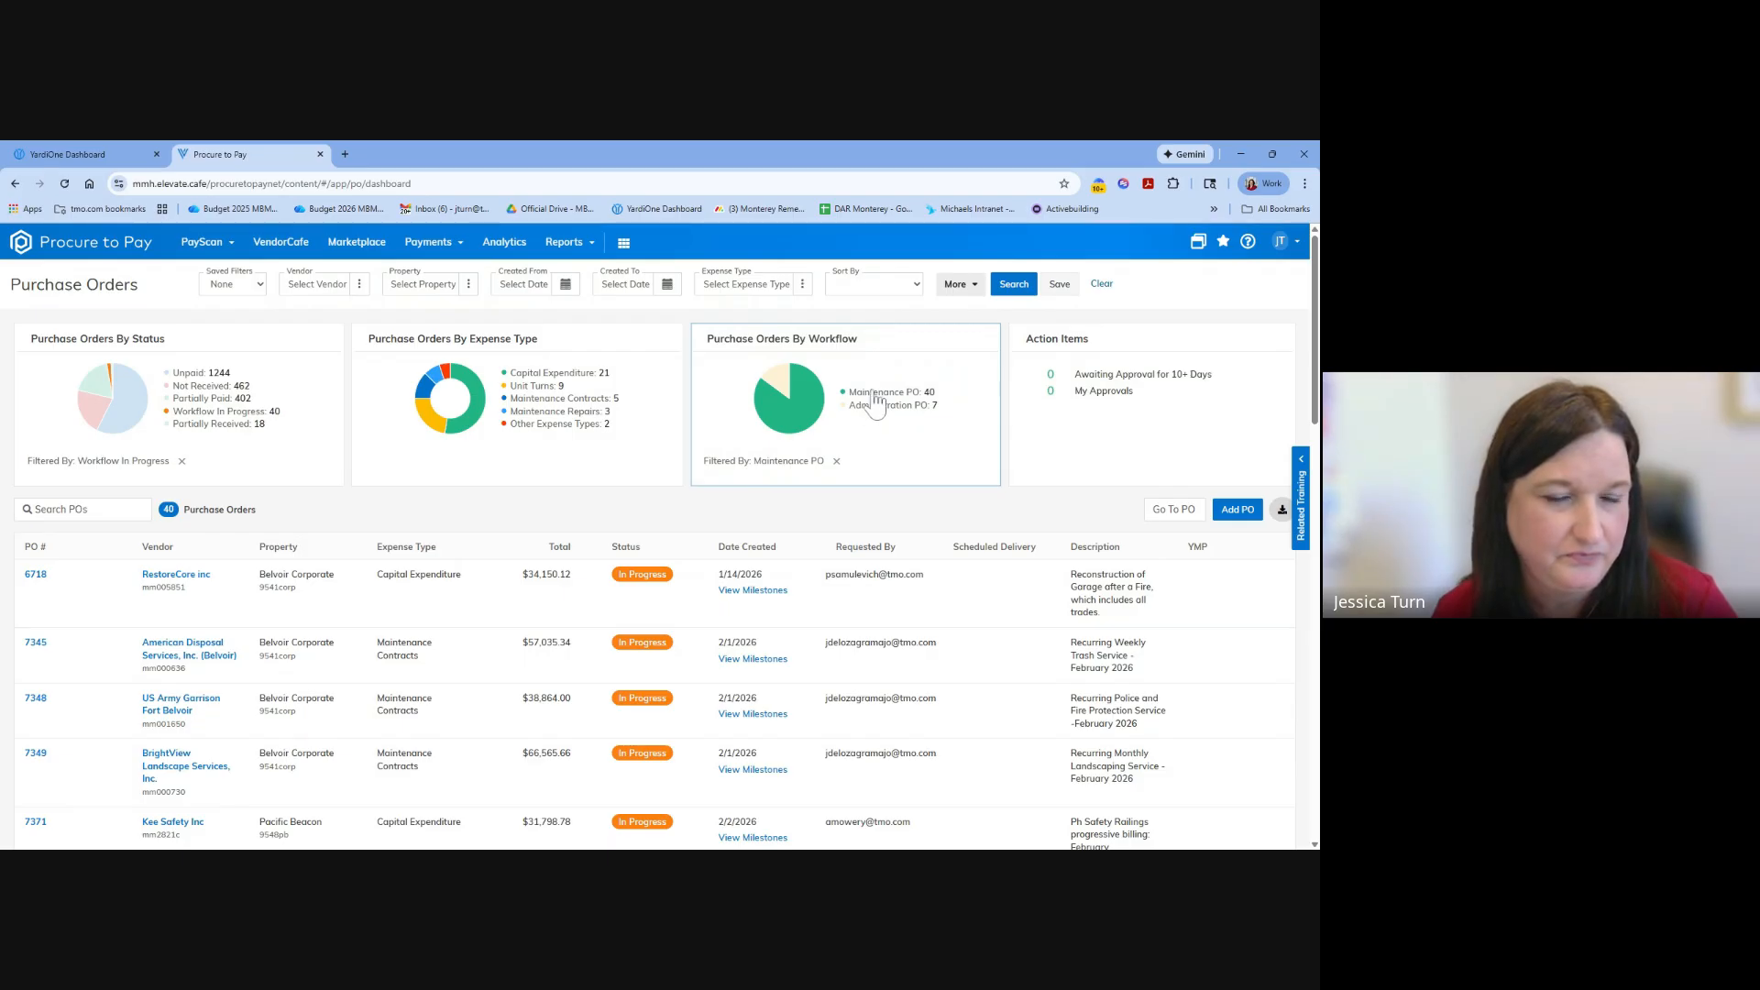
pyautogui.scroll(-15, 504, 642)
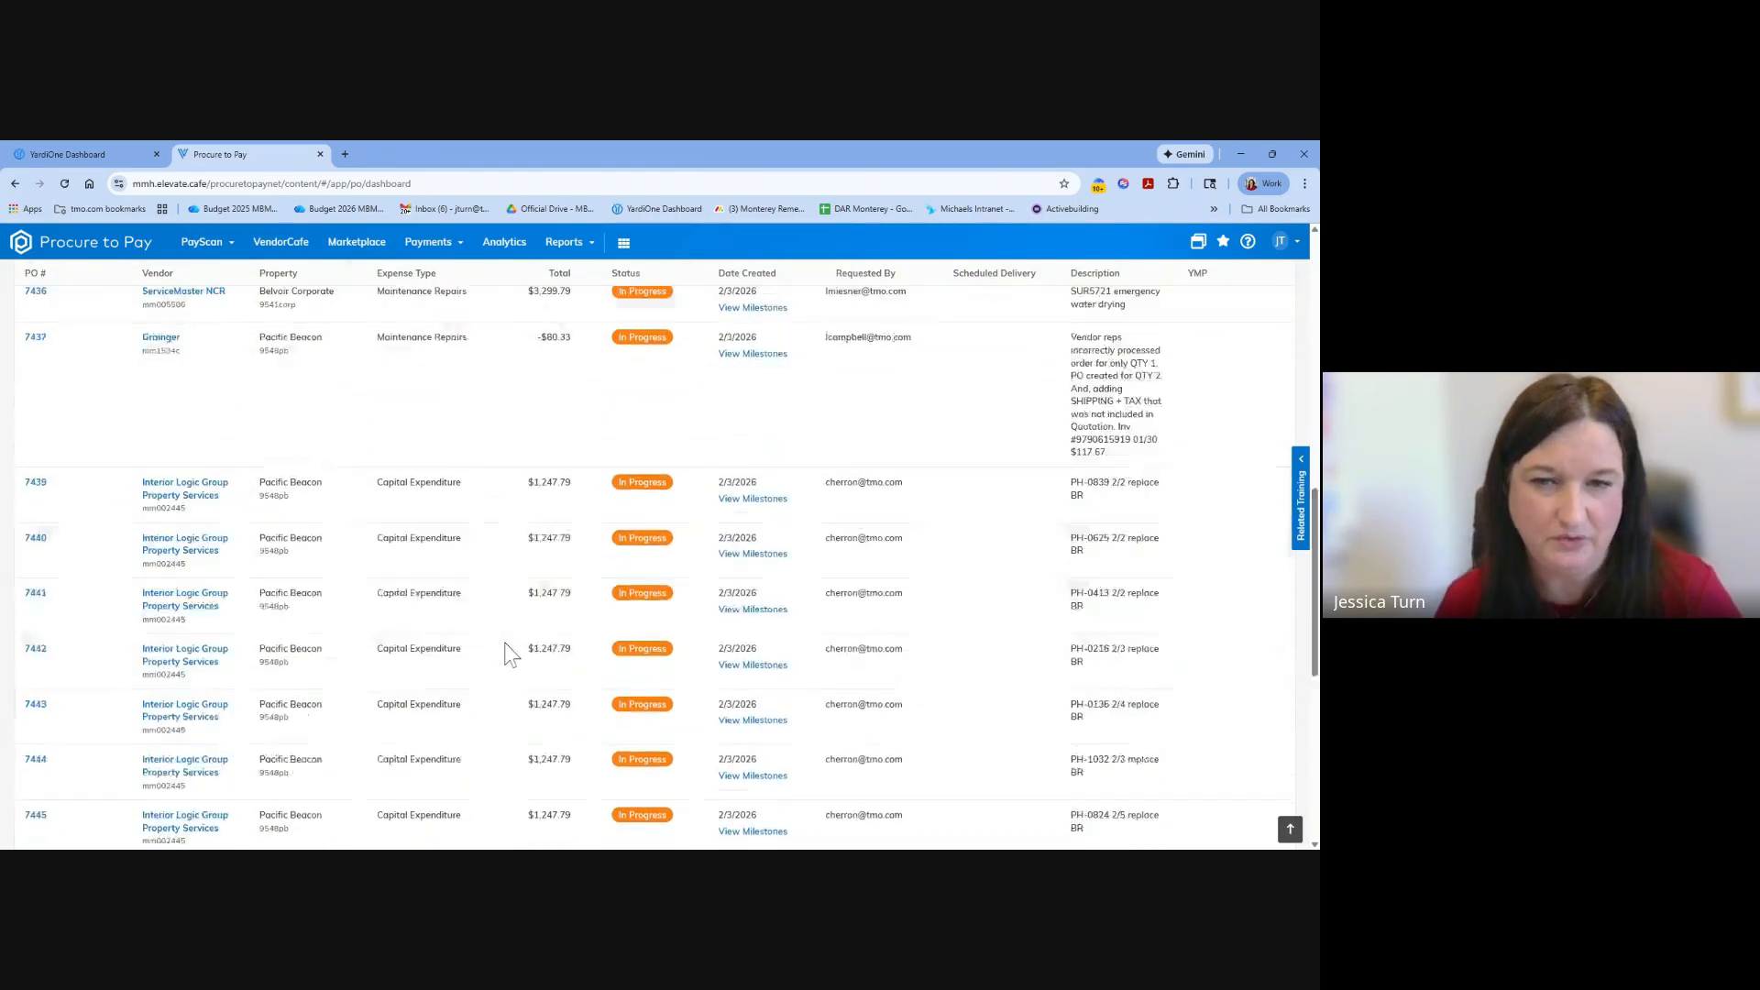
pyautogui.scroll(-5, 504, 641)
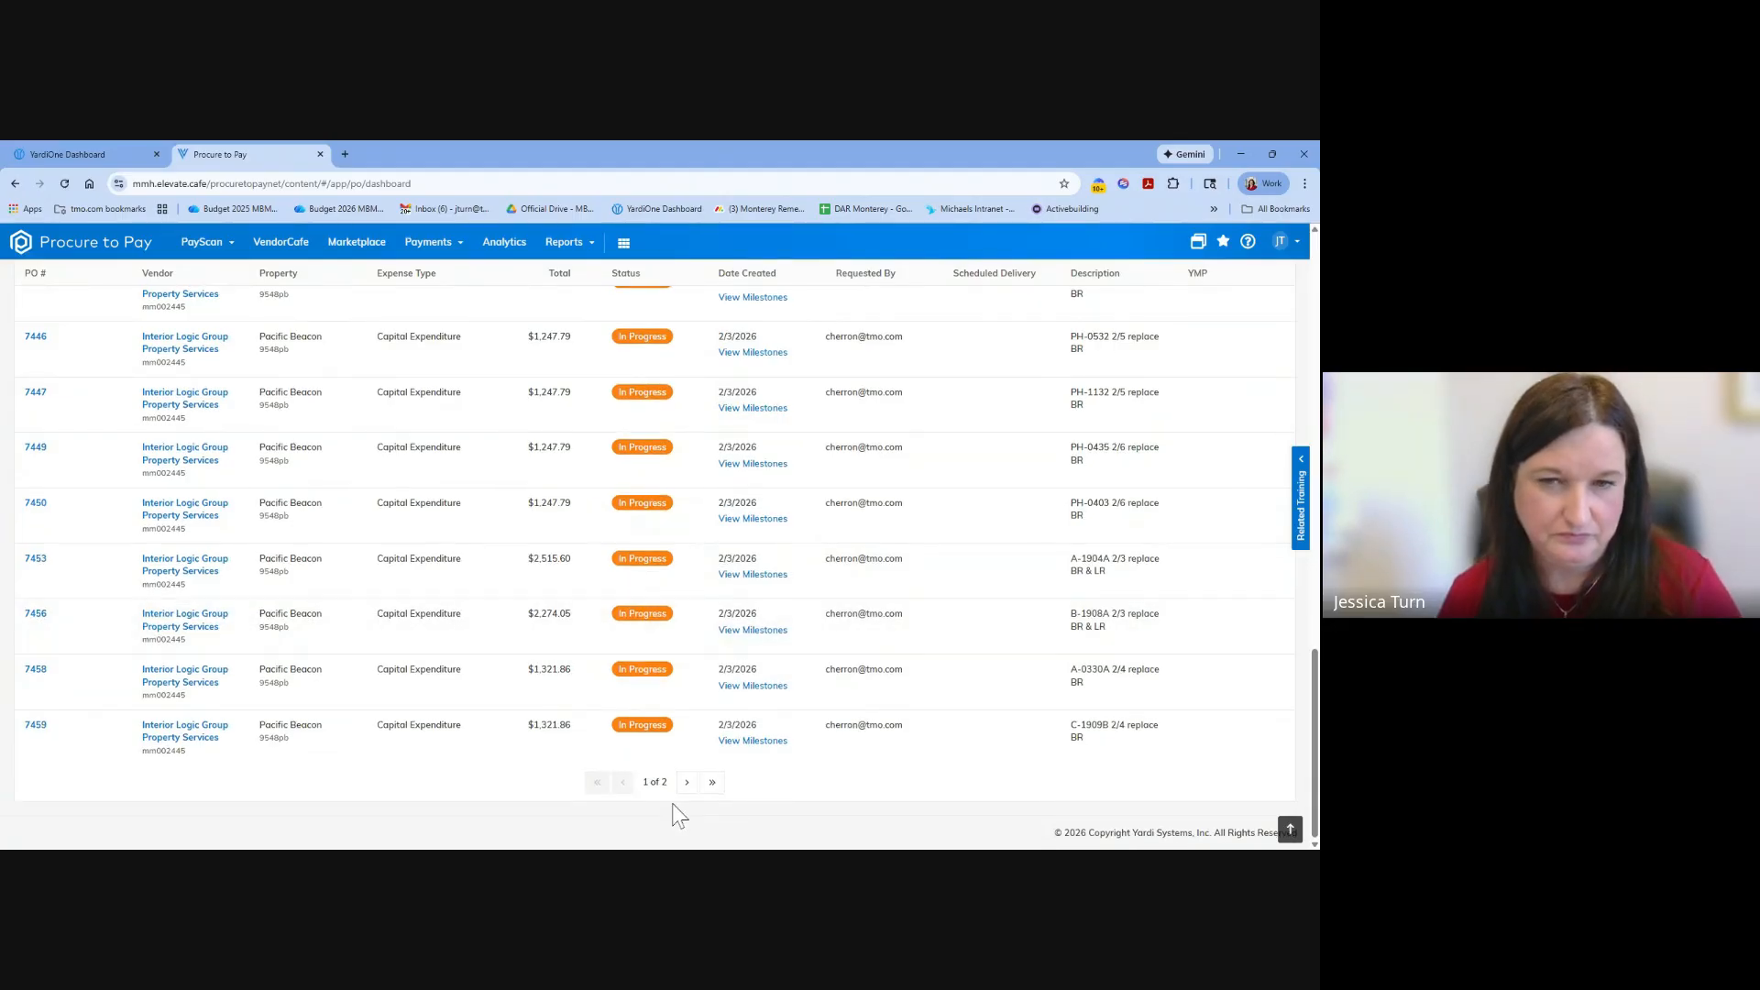
pyautogui.click(687, 785)
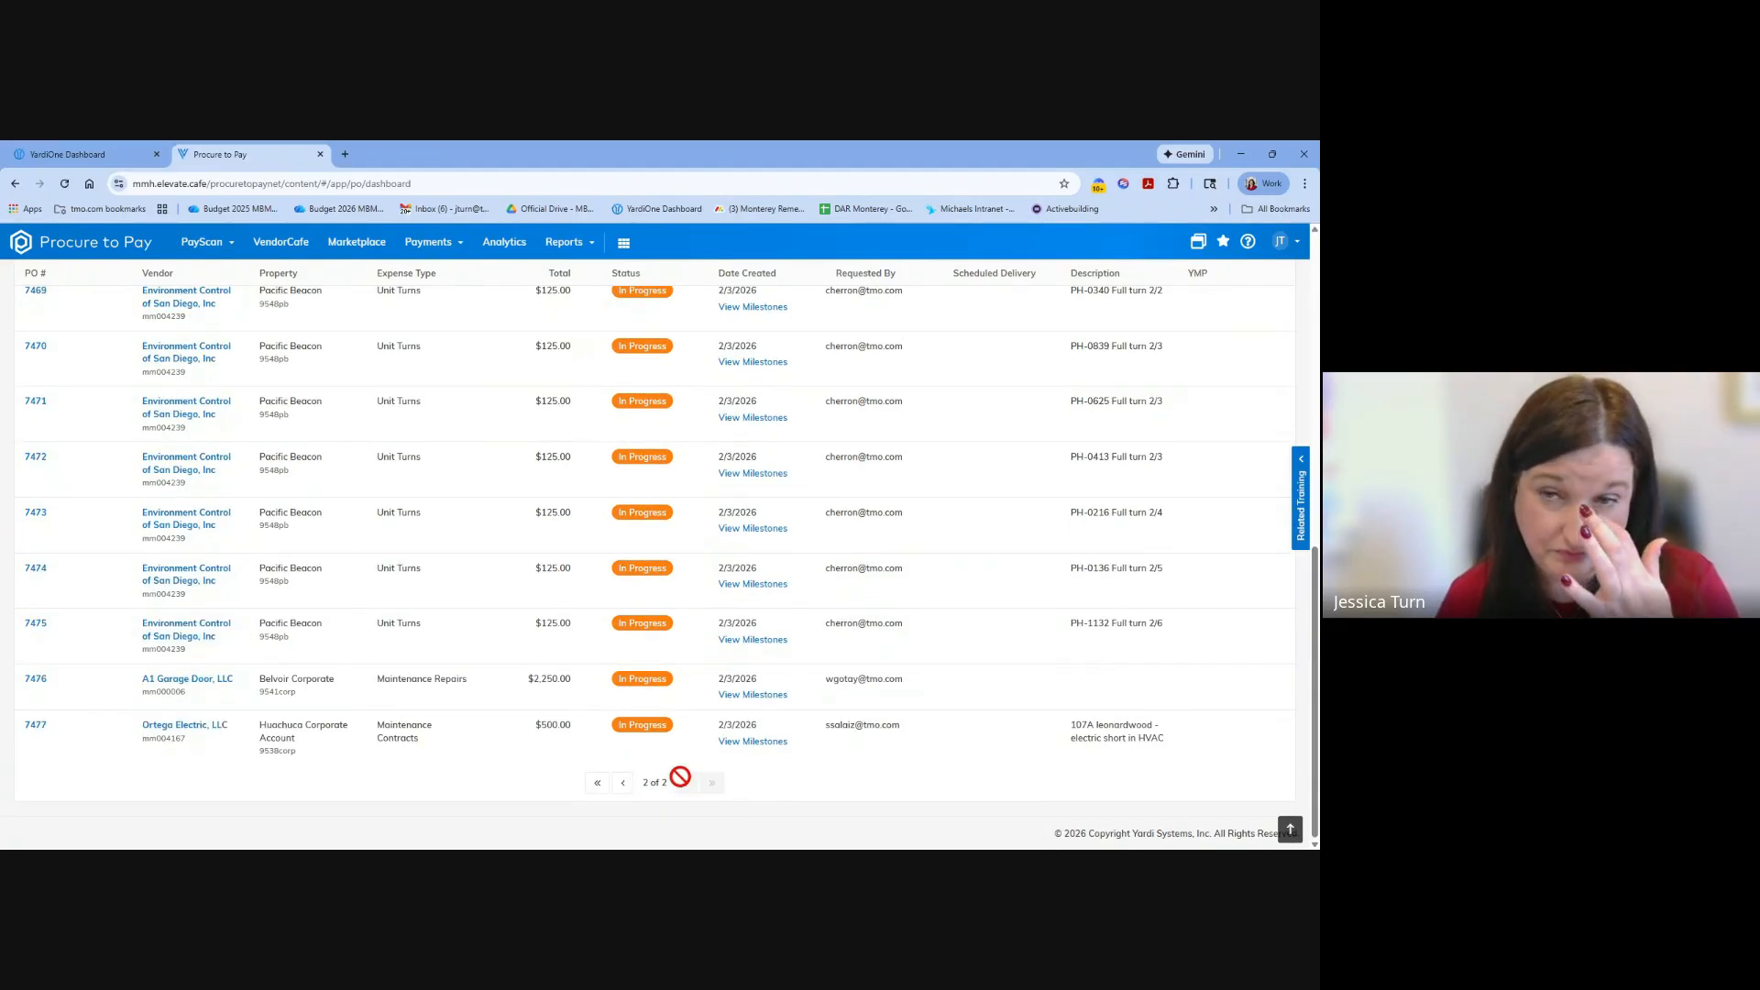
pyautogui.scroll(5, 570, 700)
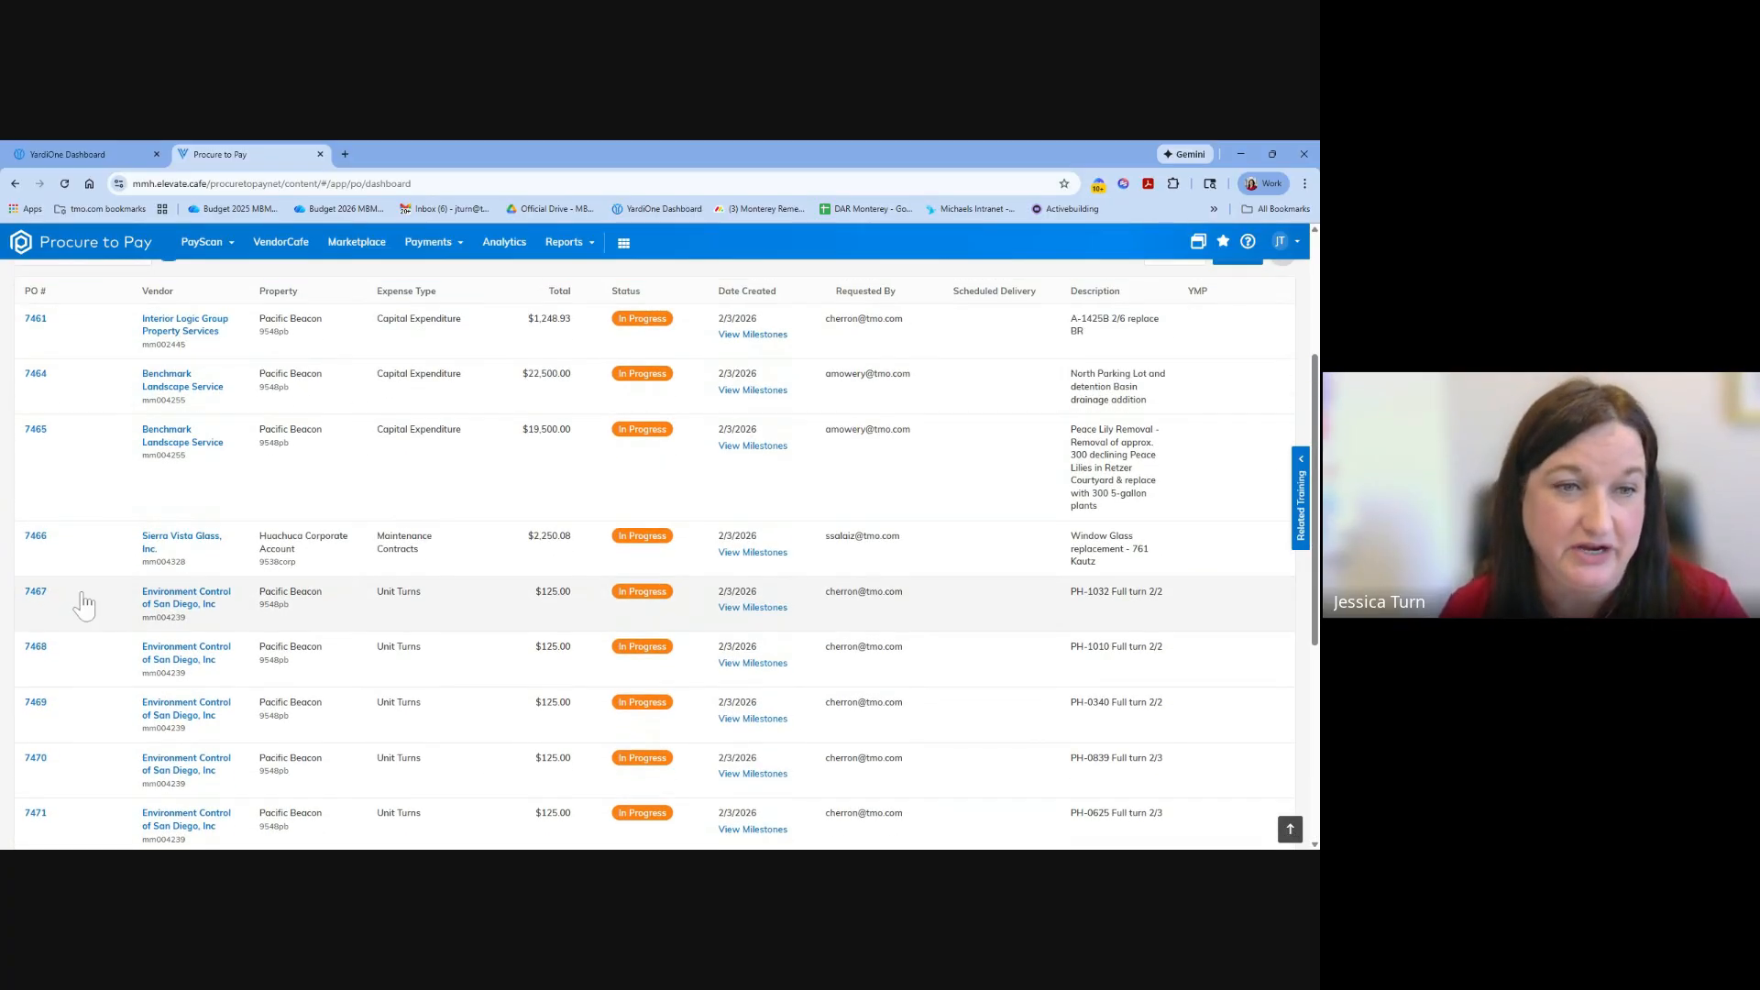
# Open the Environment Control of San Diego order for "PH-1032 Full turn 2/2", check its overview and detail line, and return to the dashboard.
pyautogui.click(36, 593)
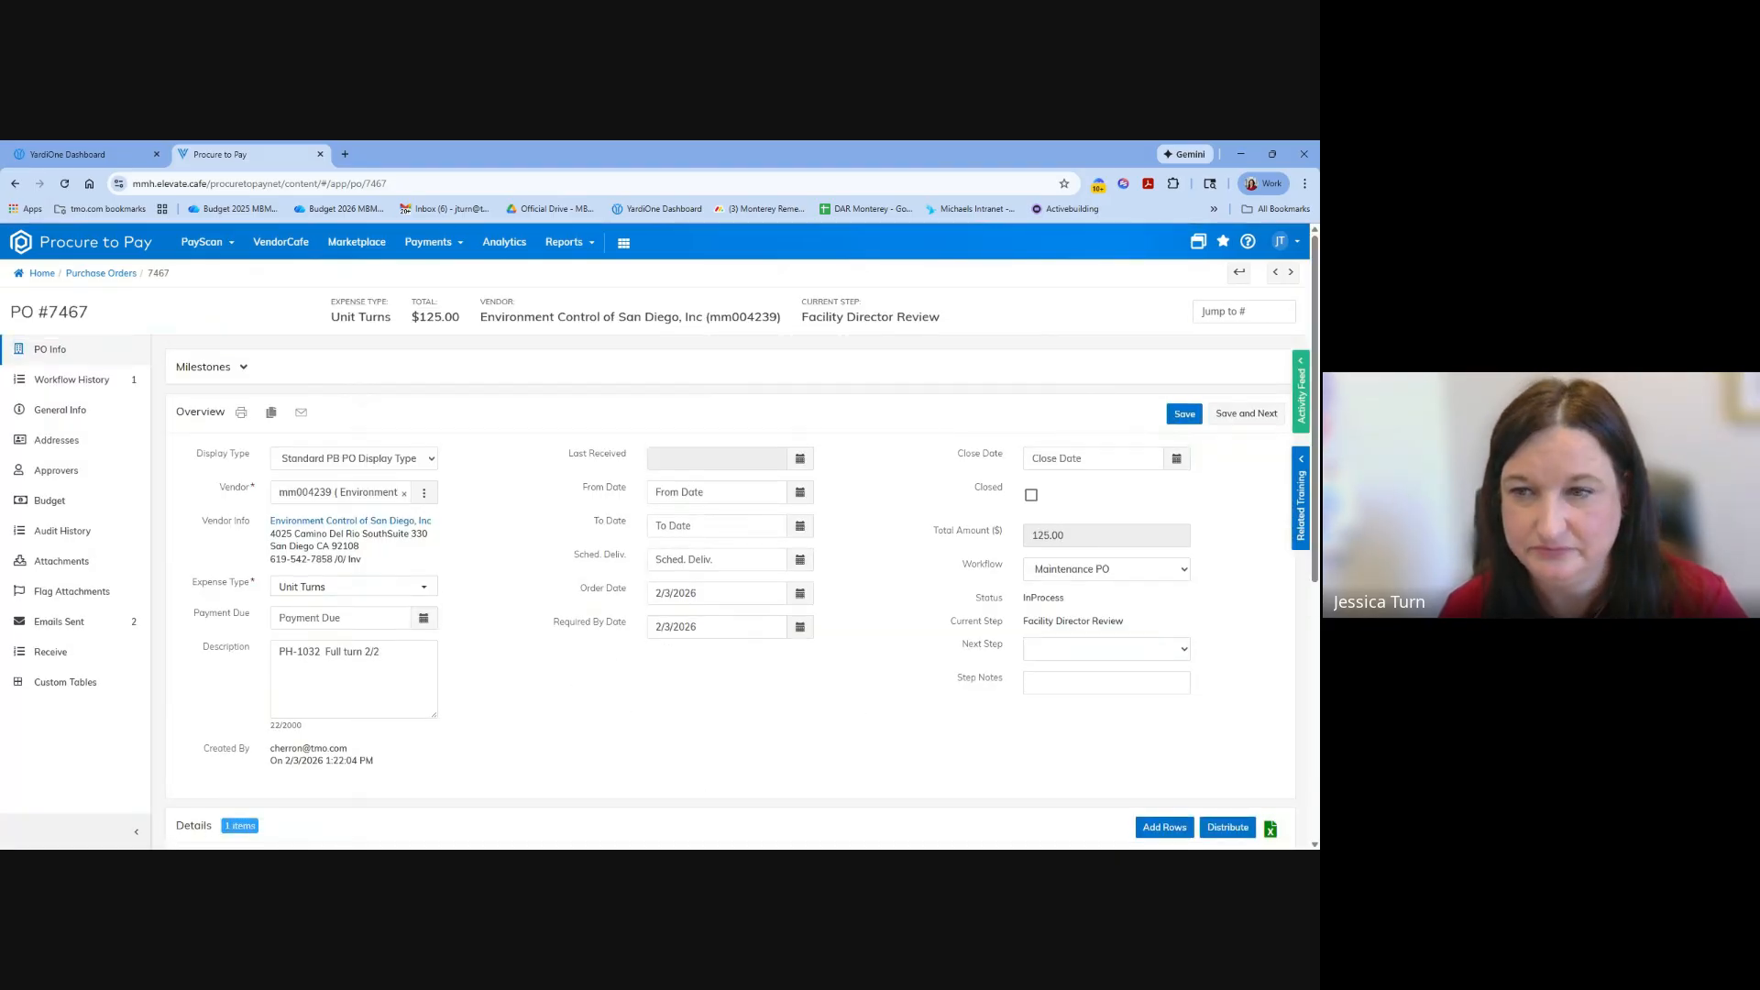
pyautogui.scroll(-3, 1063, 688)
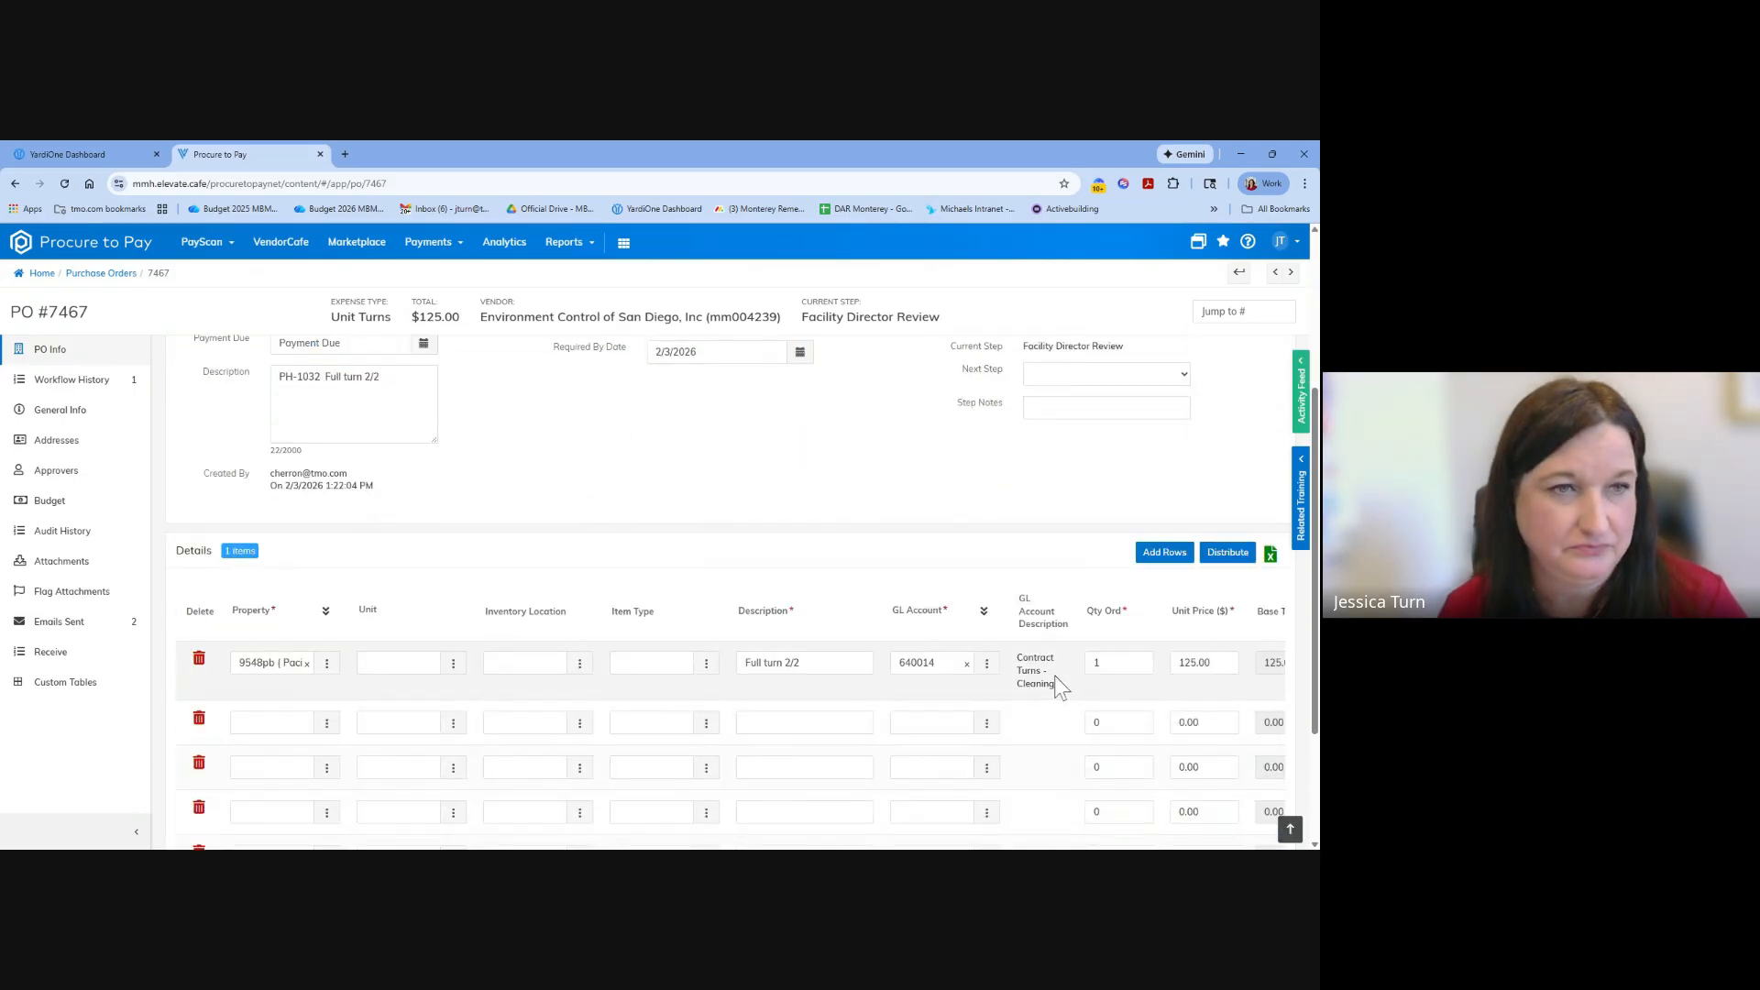
pyautogui.scroll(3, 1056, 678)
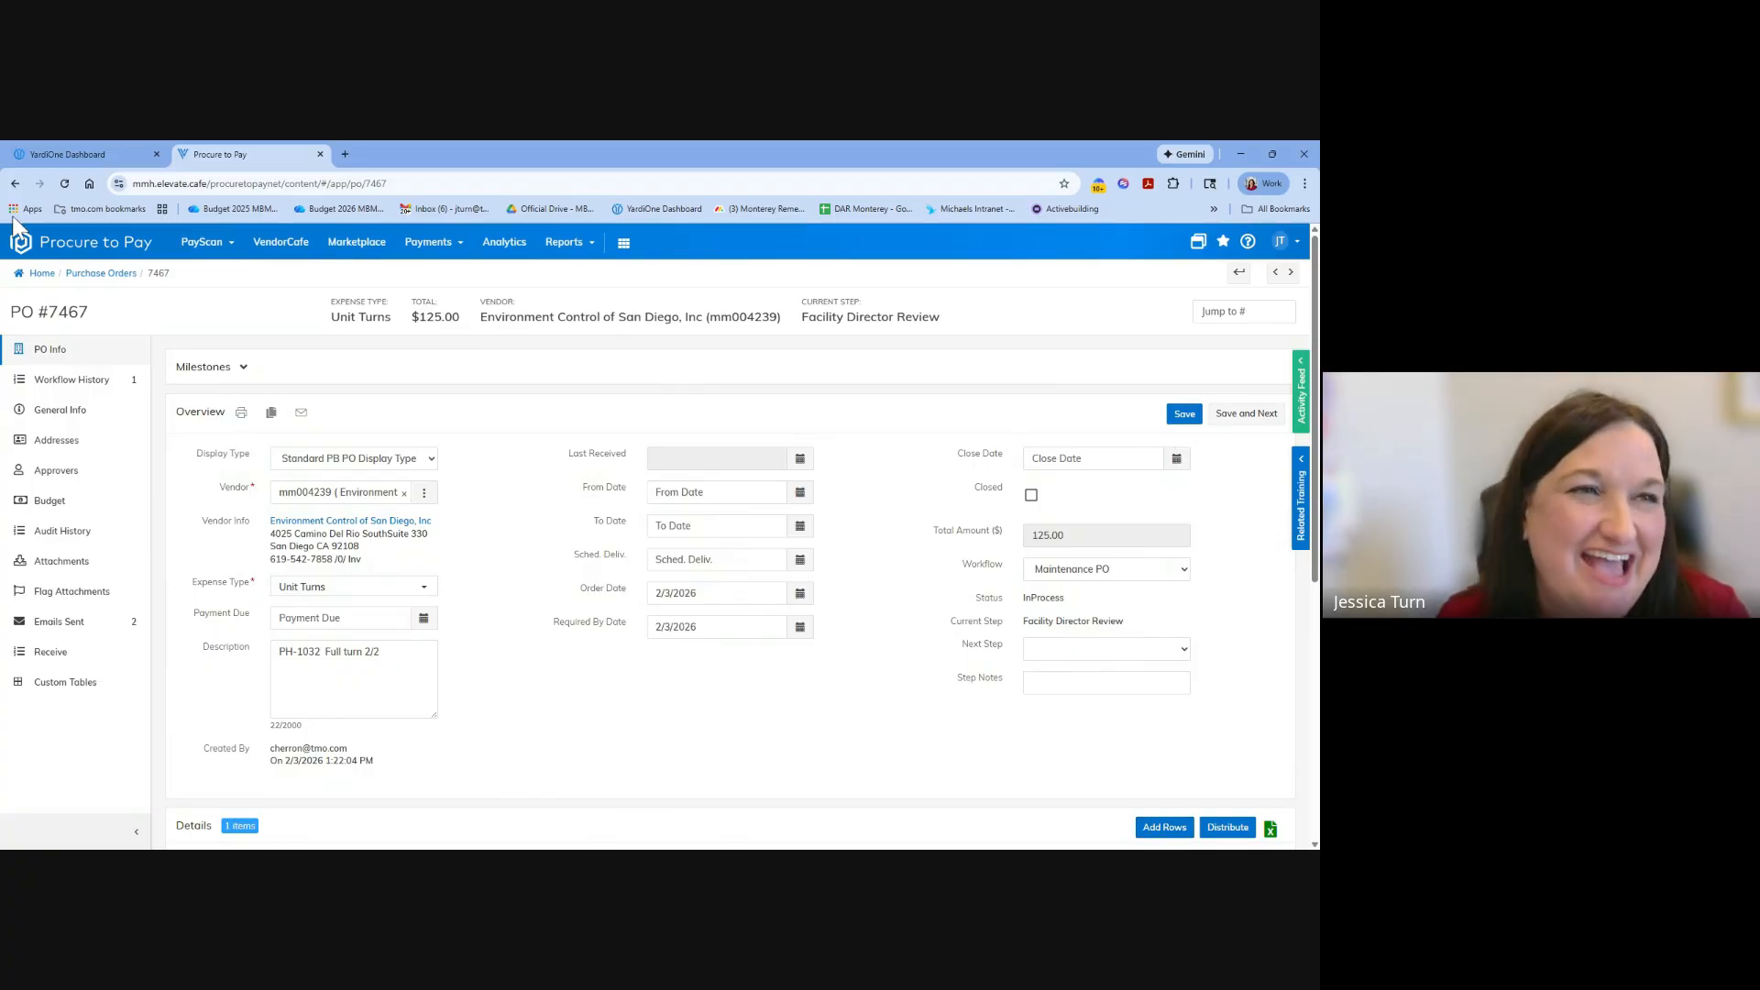
pyautogui.click(15, 183)
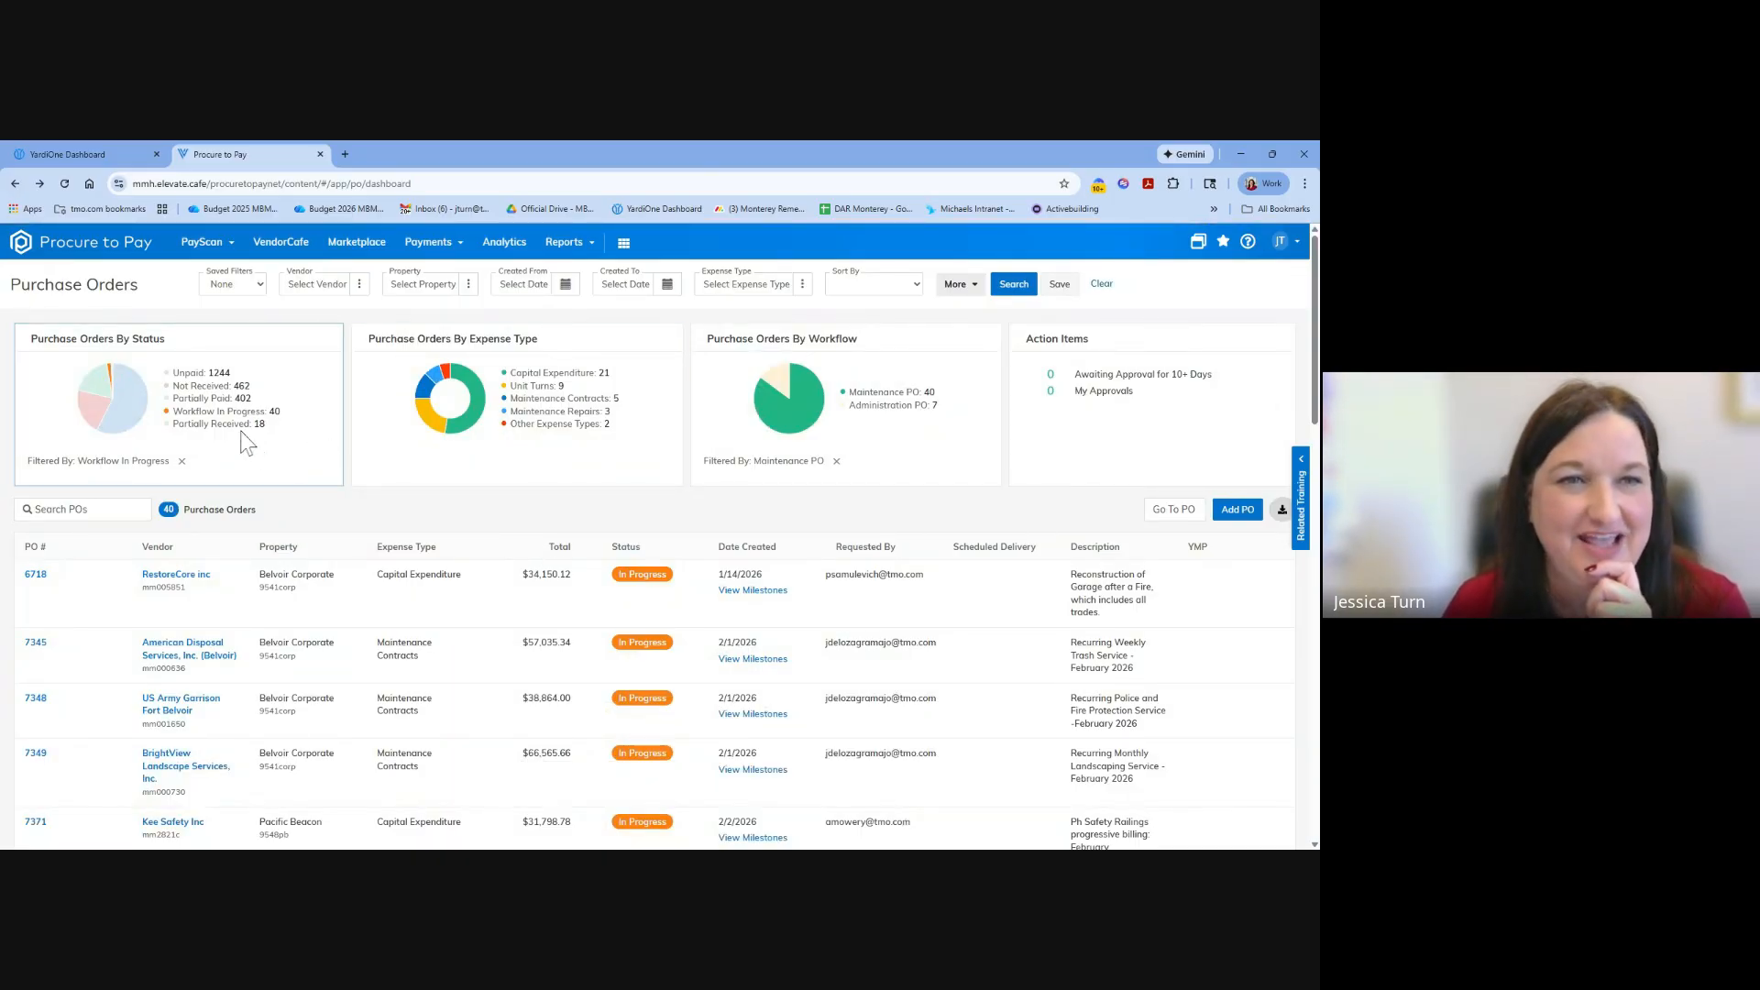
# Filter the dashboard to Not Received orders and review the Chadwell Supply Bulk Dishwashers change order's overview and detail lines.
pyautogui.click(204, 387)
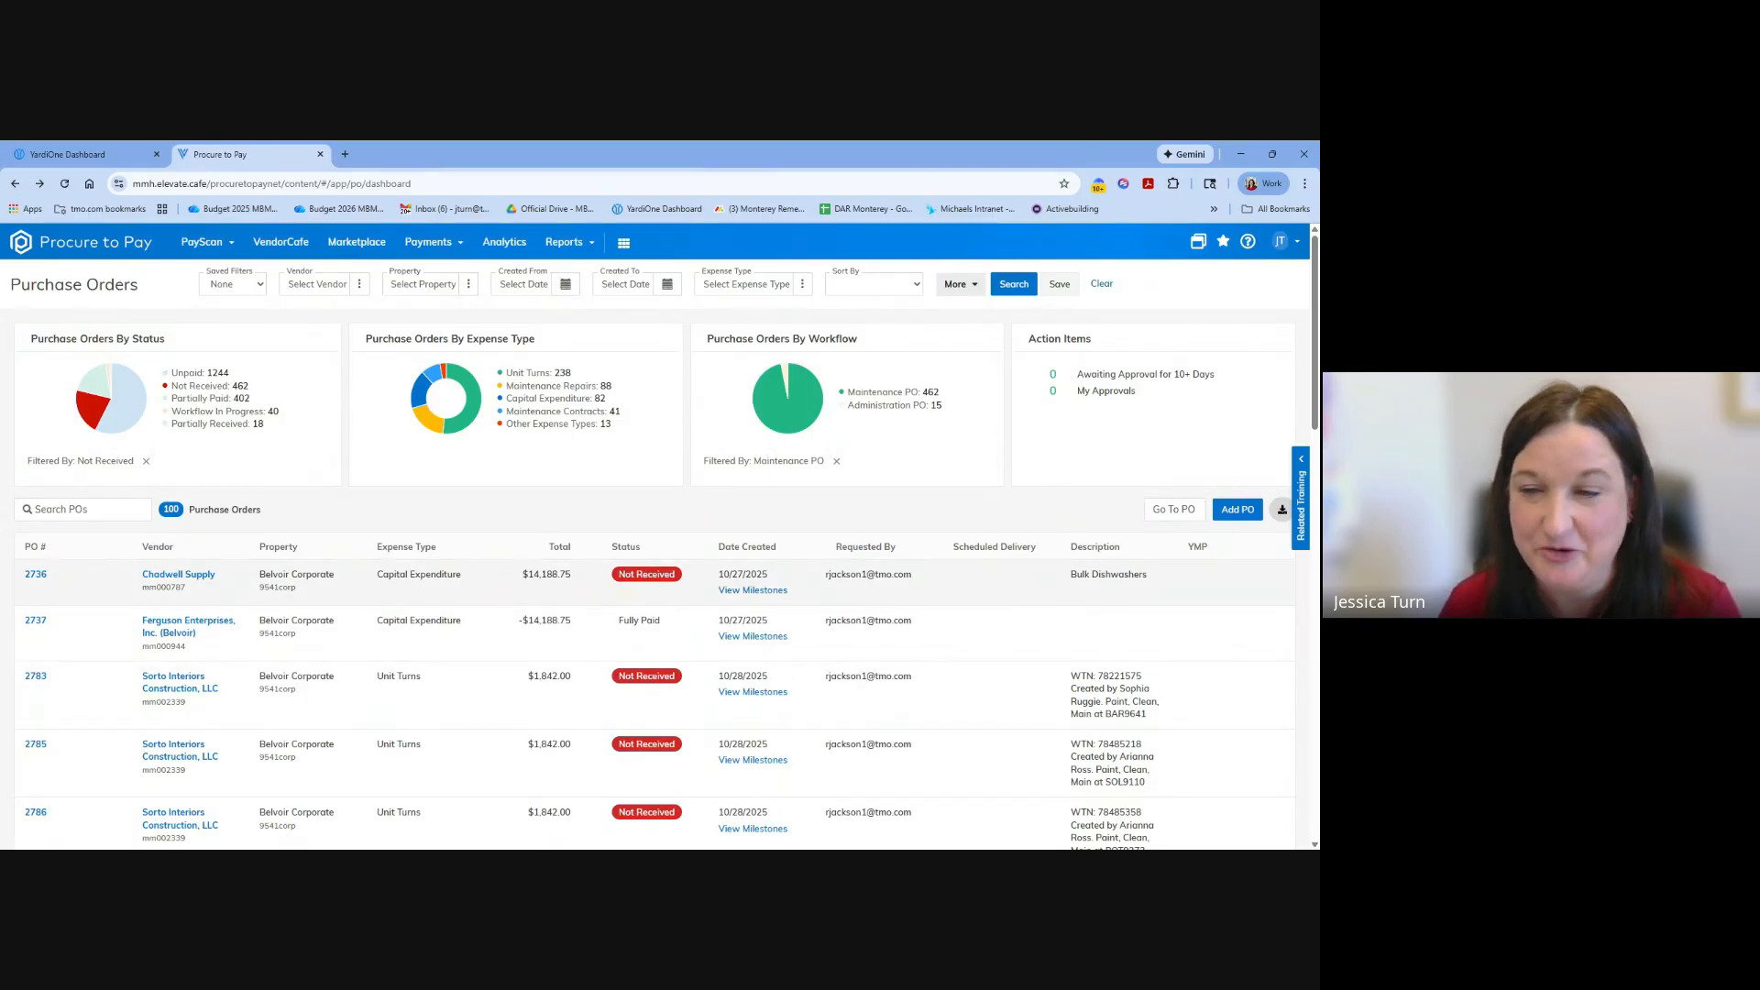
pyautogui.click(39, 585)
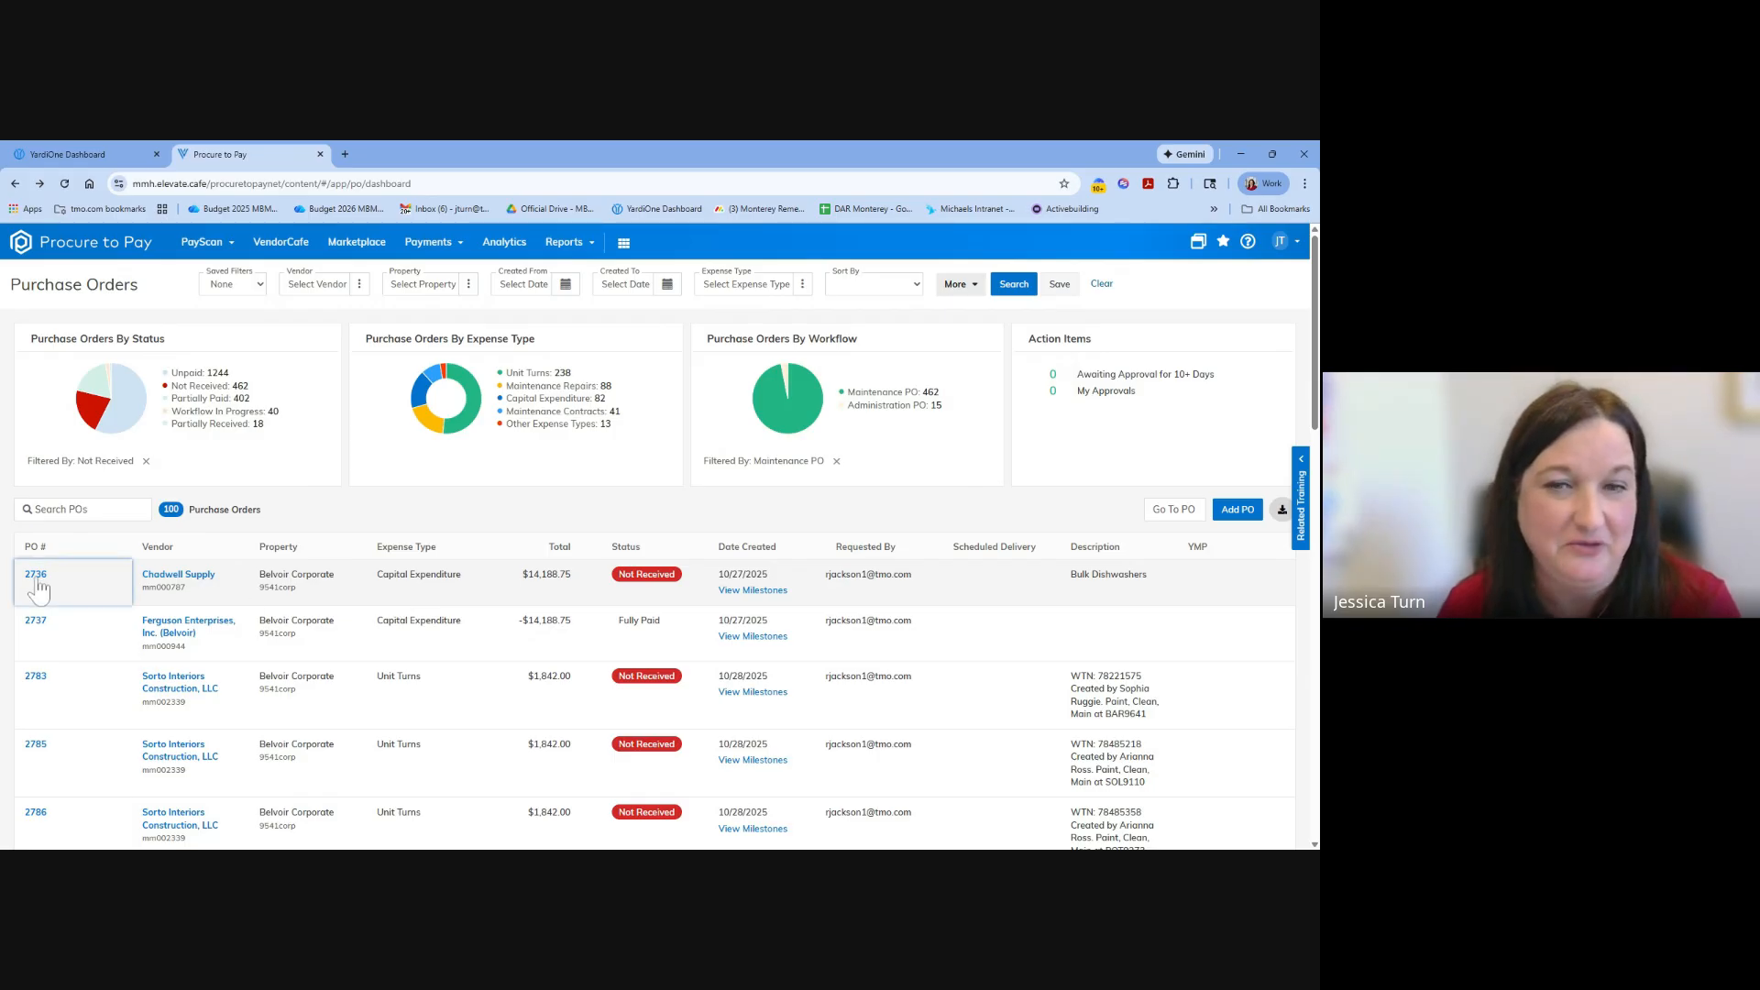
pyautogui.click(37, 575)
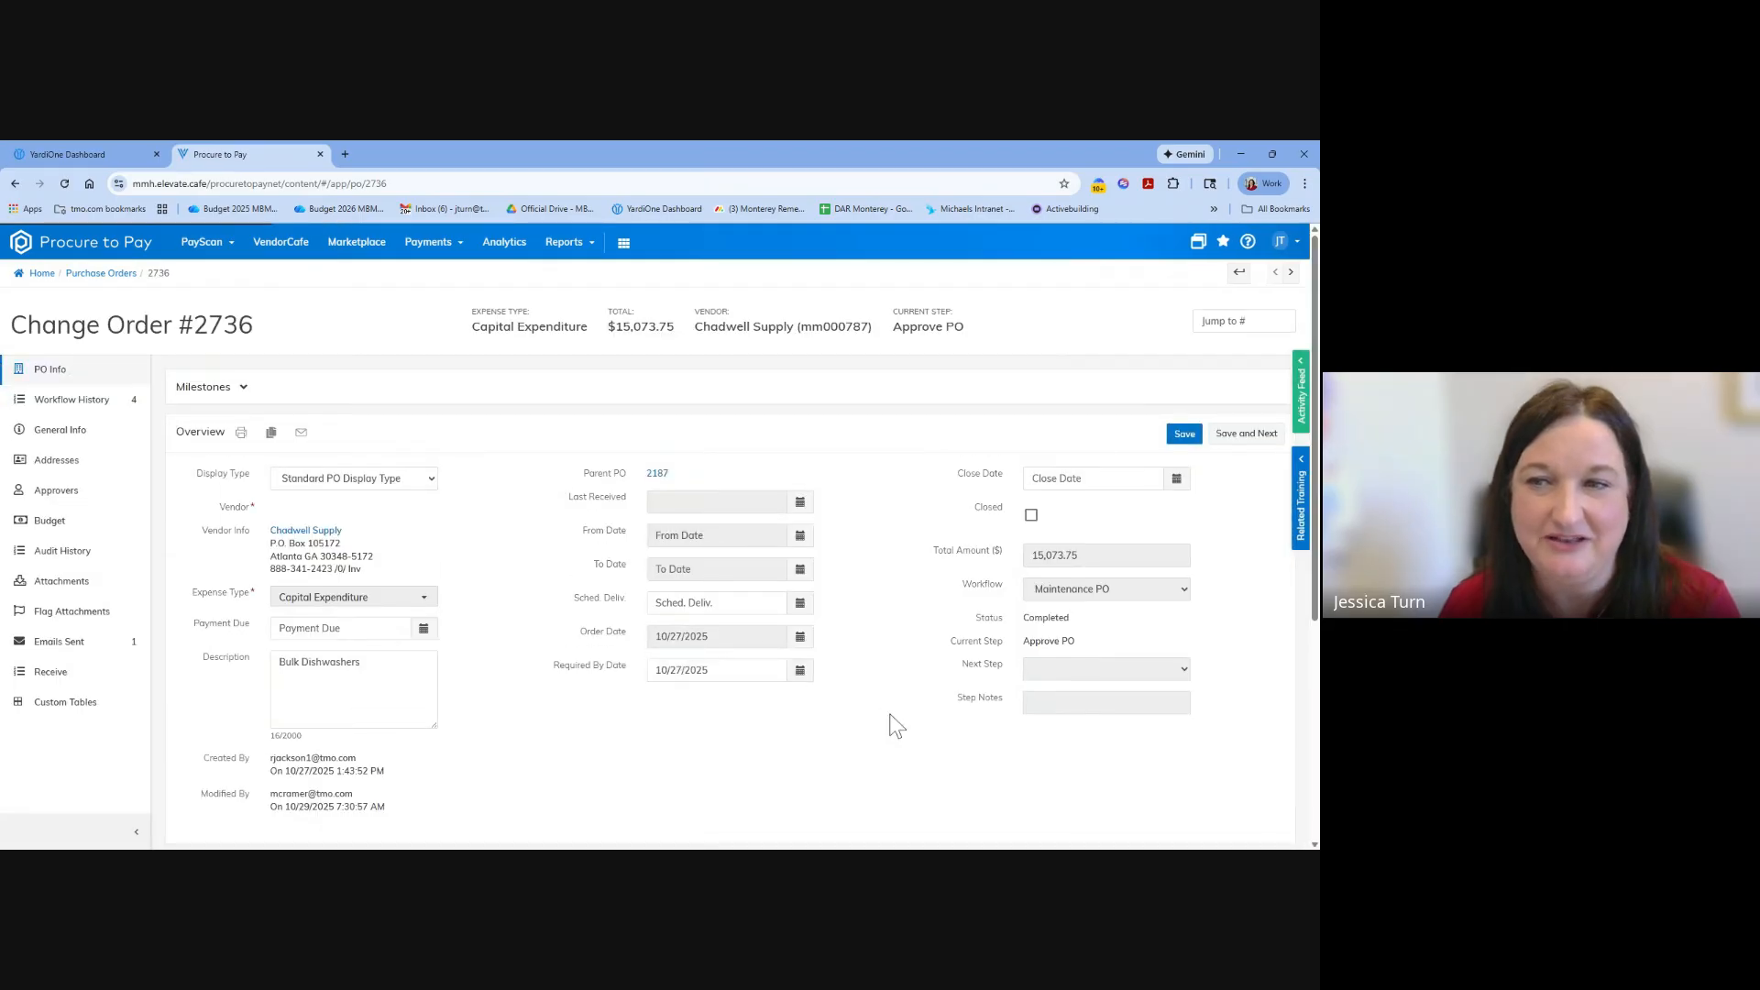
pyautogui.scroll(-5, 894, 717)
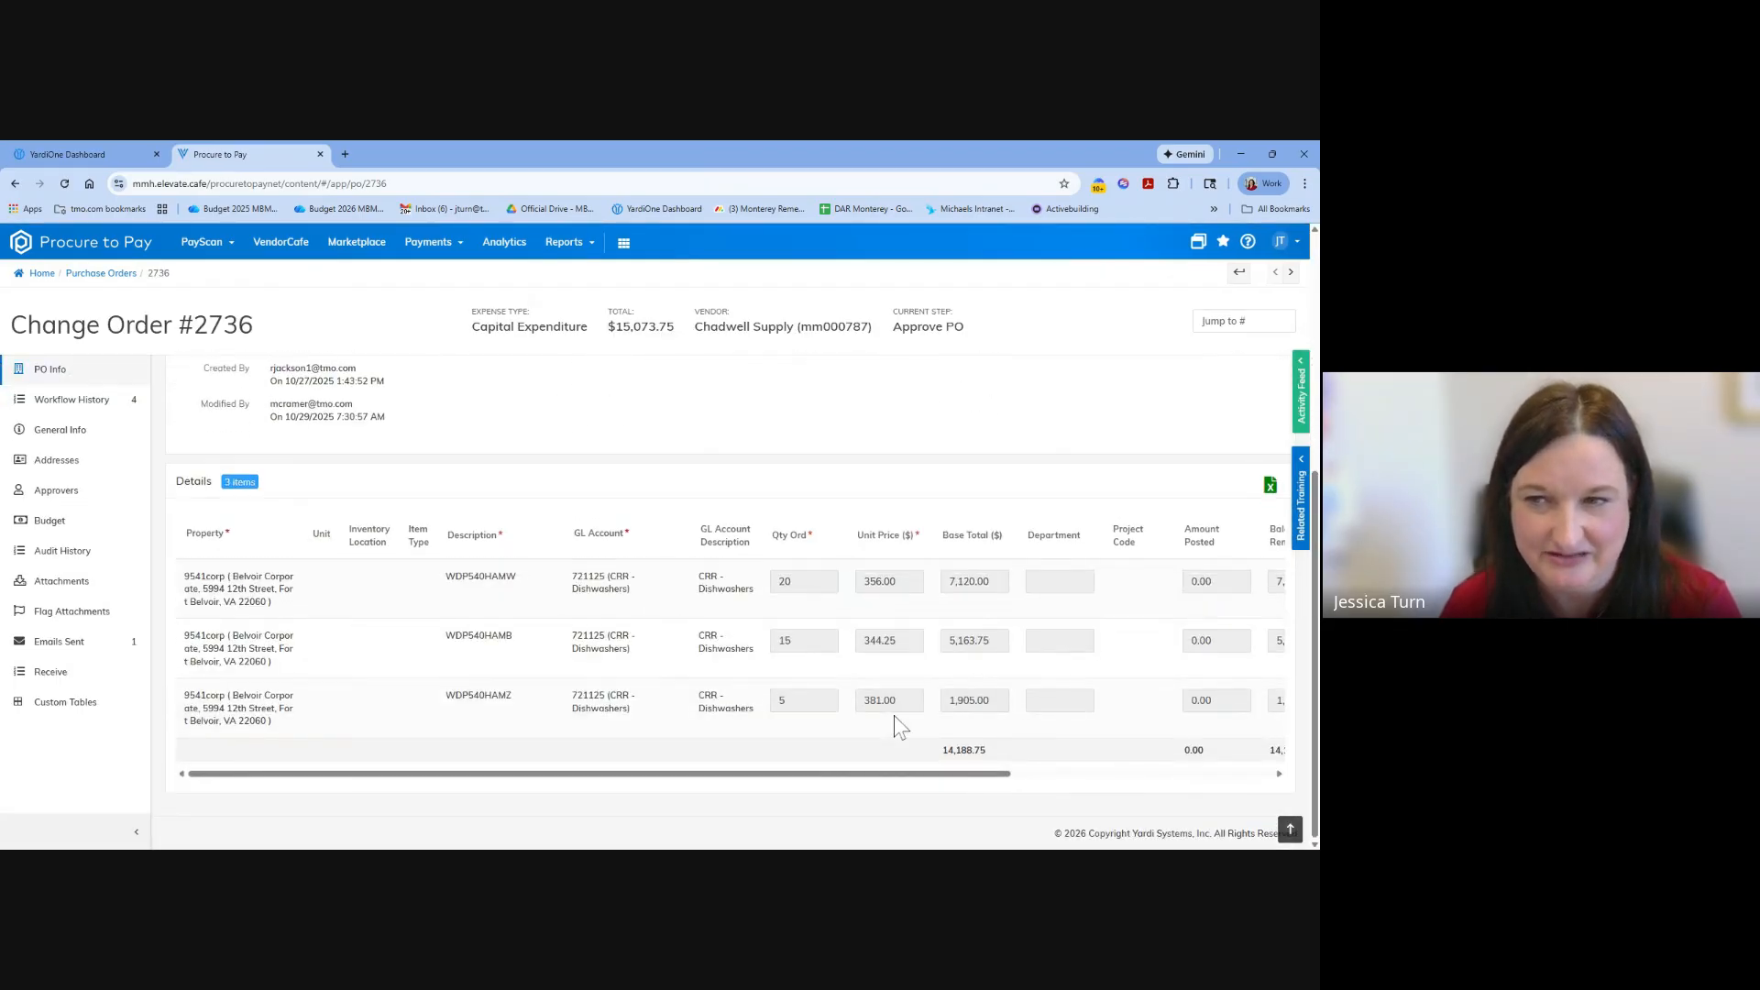
pyautogui.scroll(5, 894, 715)
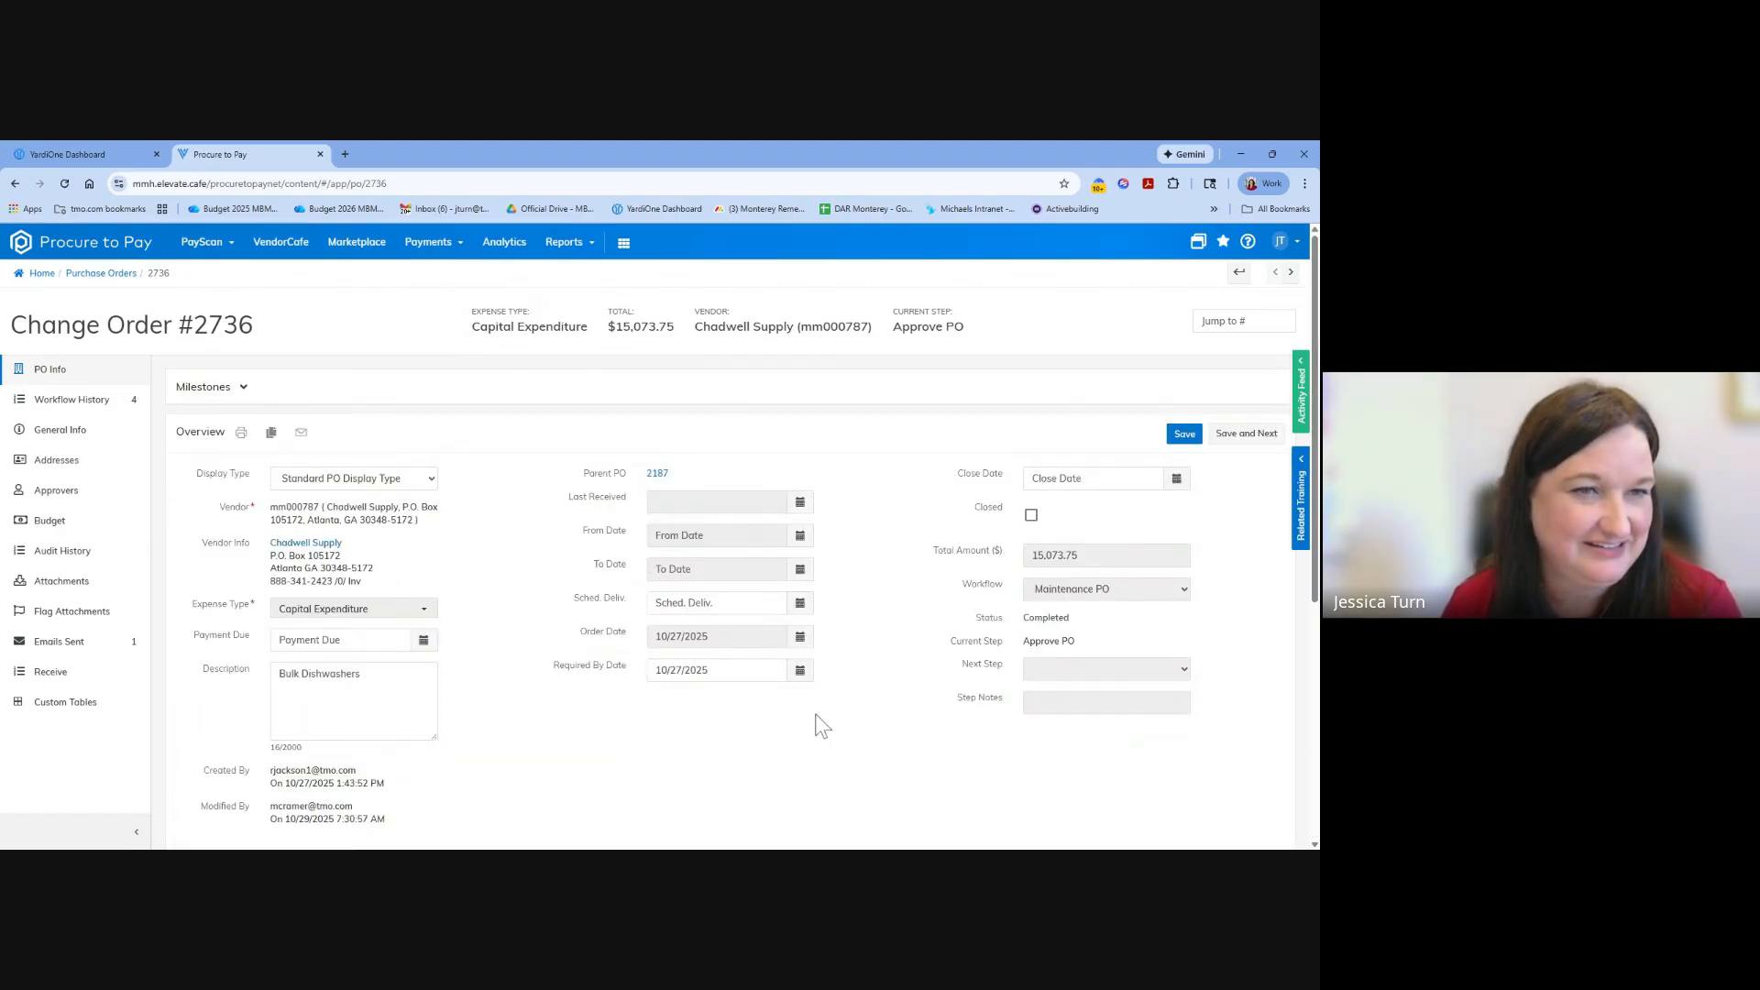
# Open the change order's receiving page and examine its quantity, amount, date received, receive and unreceive columns.
pyautogui.click(38, 674)
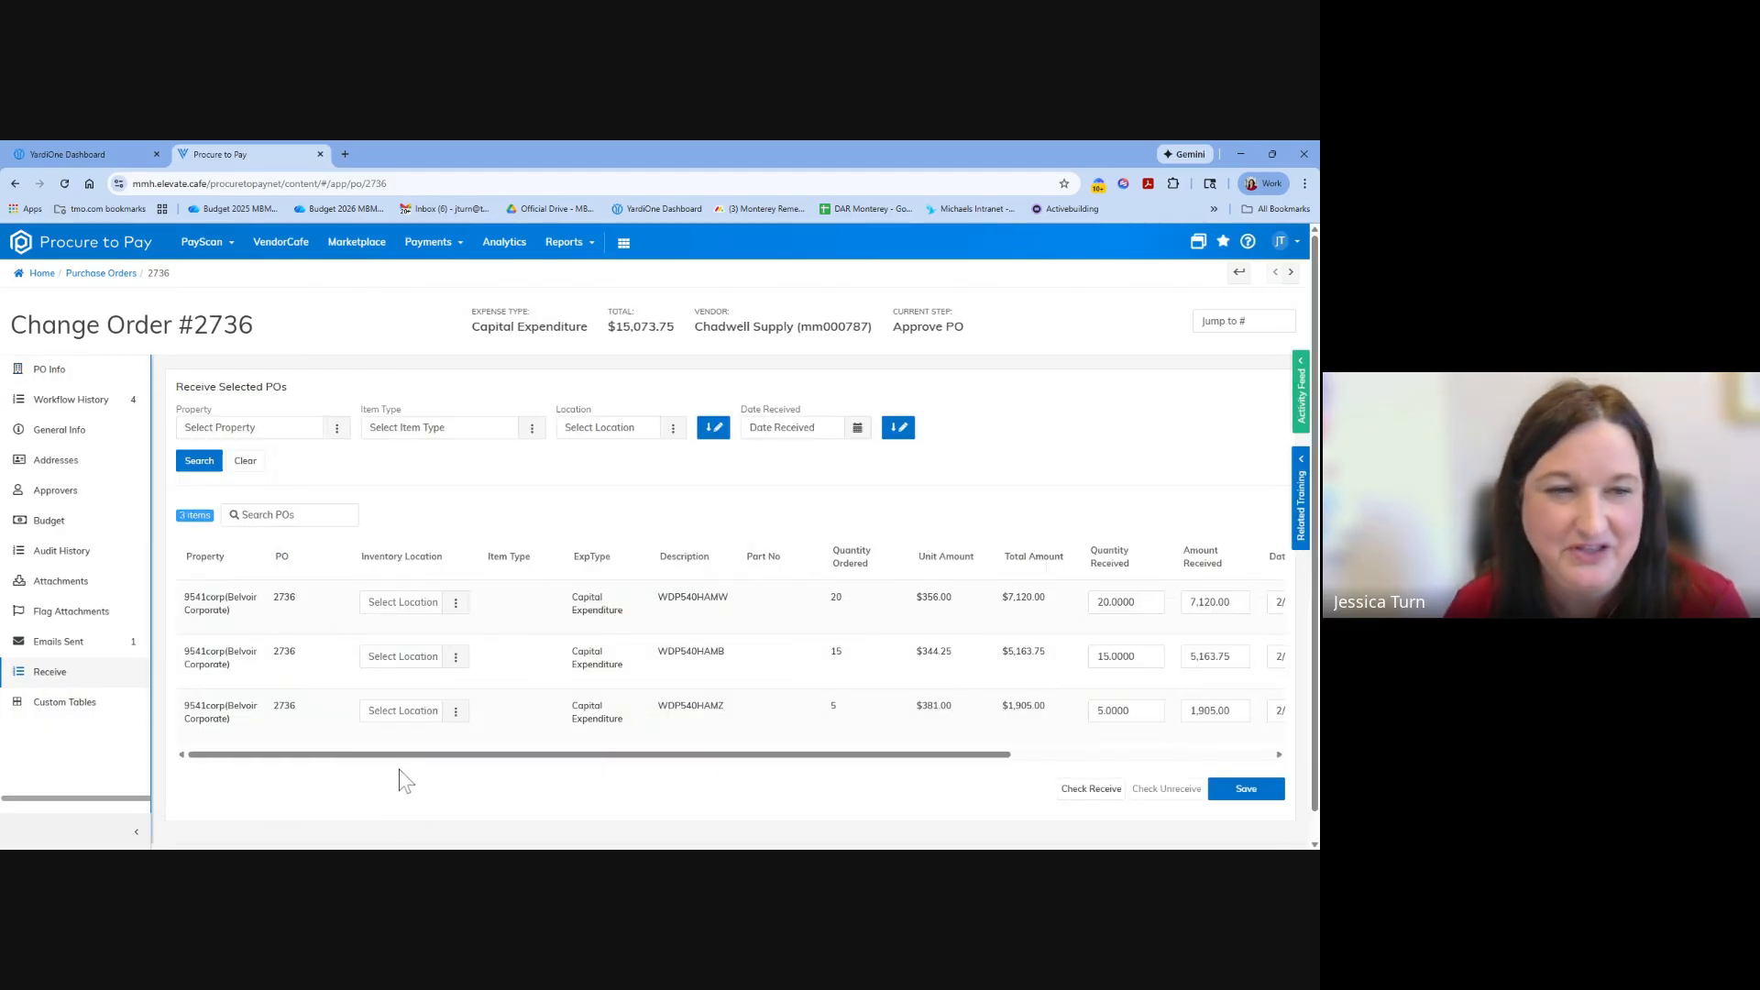
pyautogui.moveTo(383, 763); pyautogui.dragTo(790, 744)
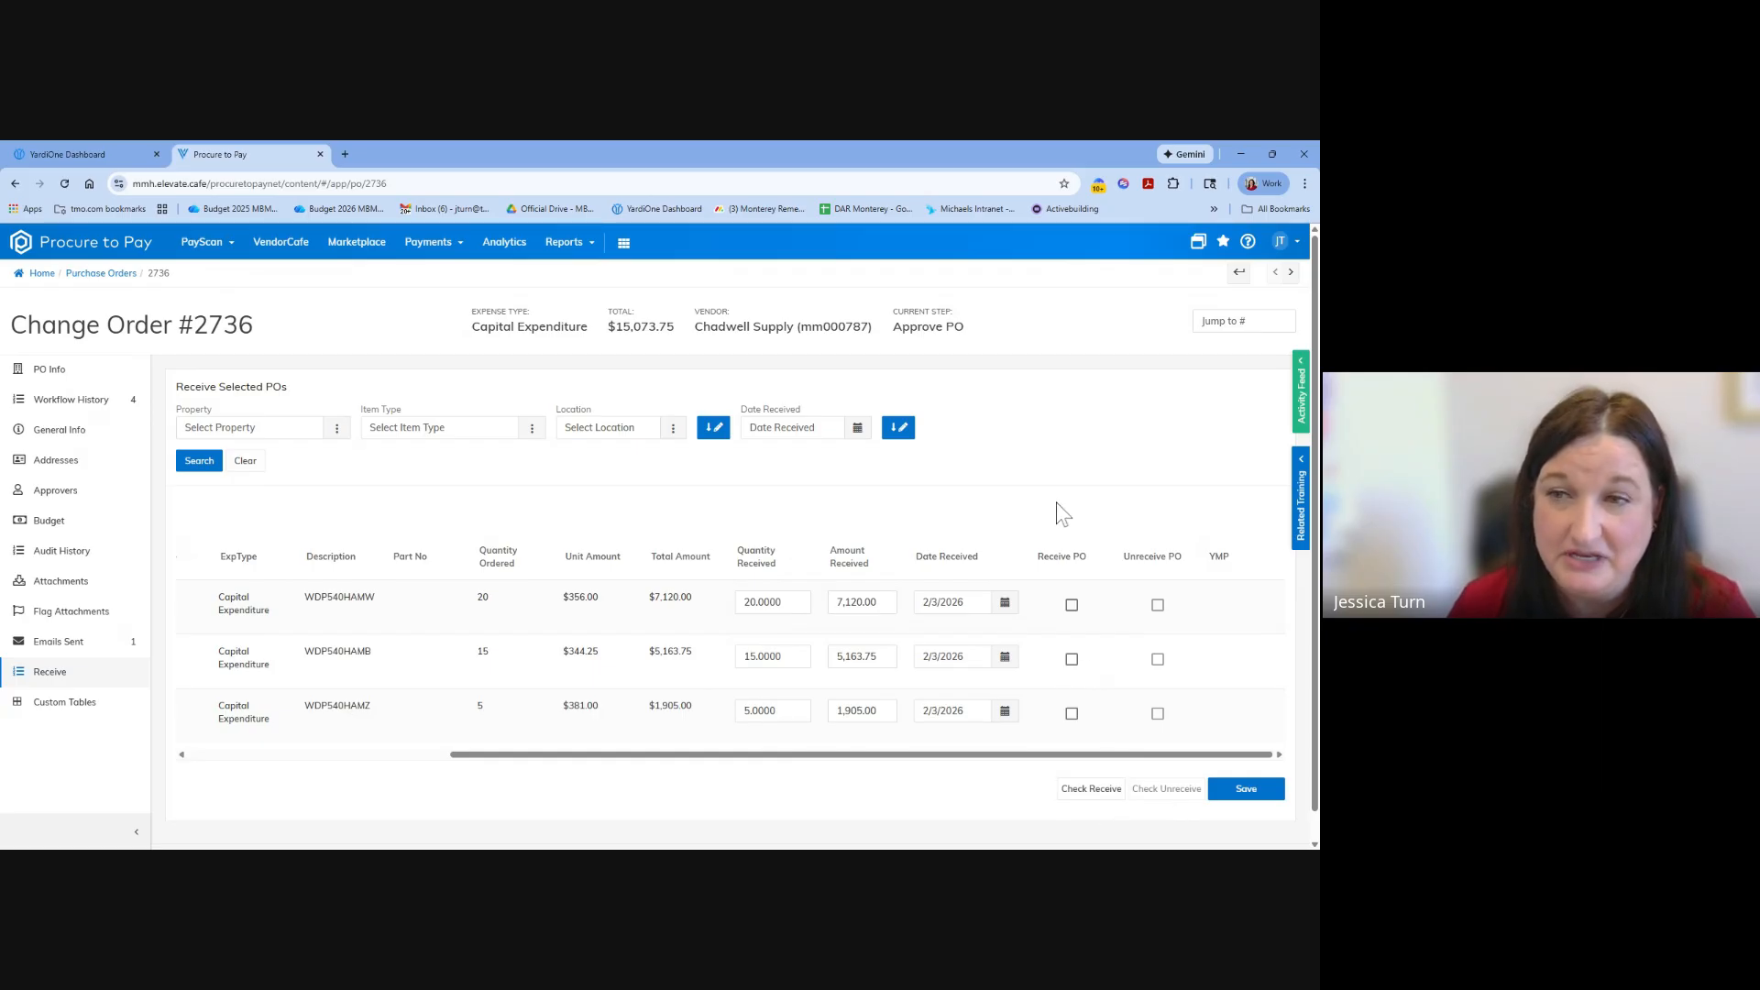
pyautogui.scroll(-1, 1062, 513)
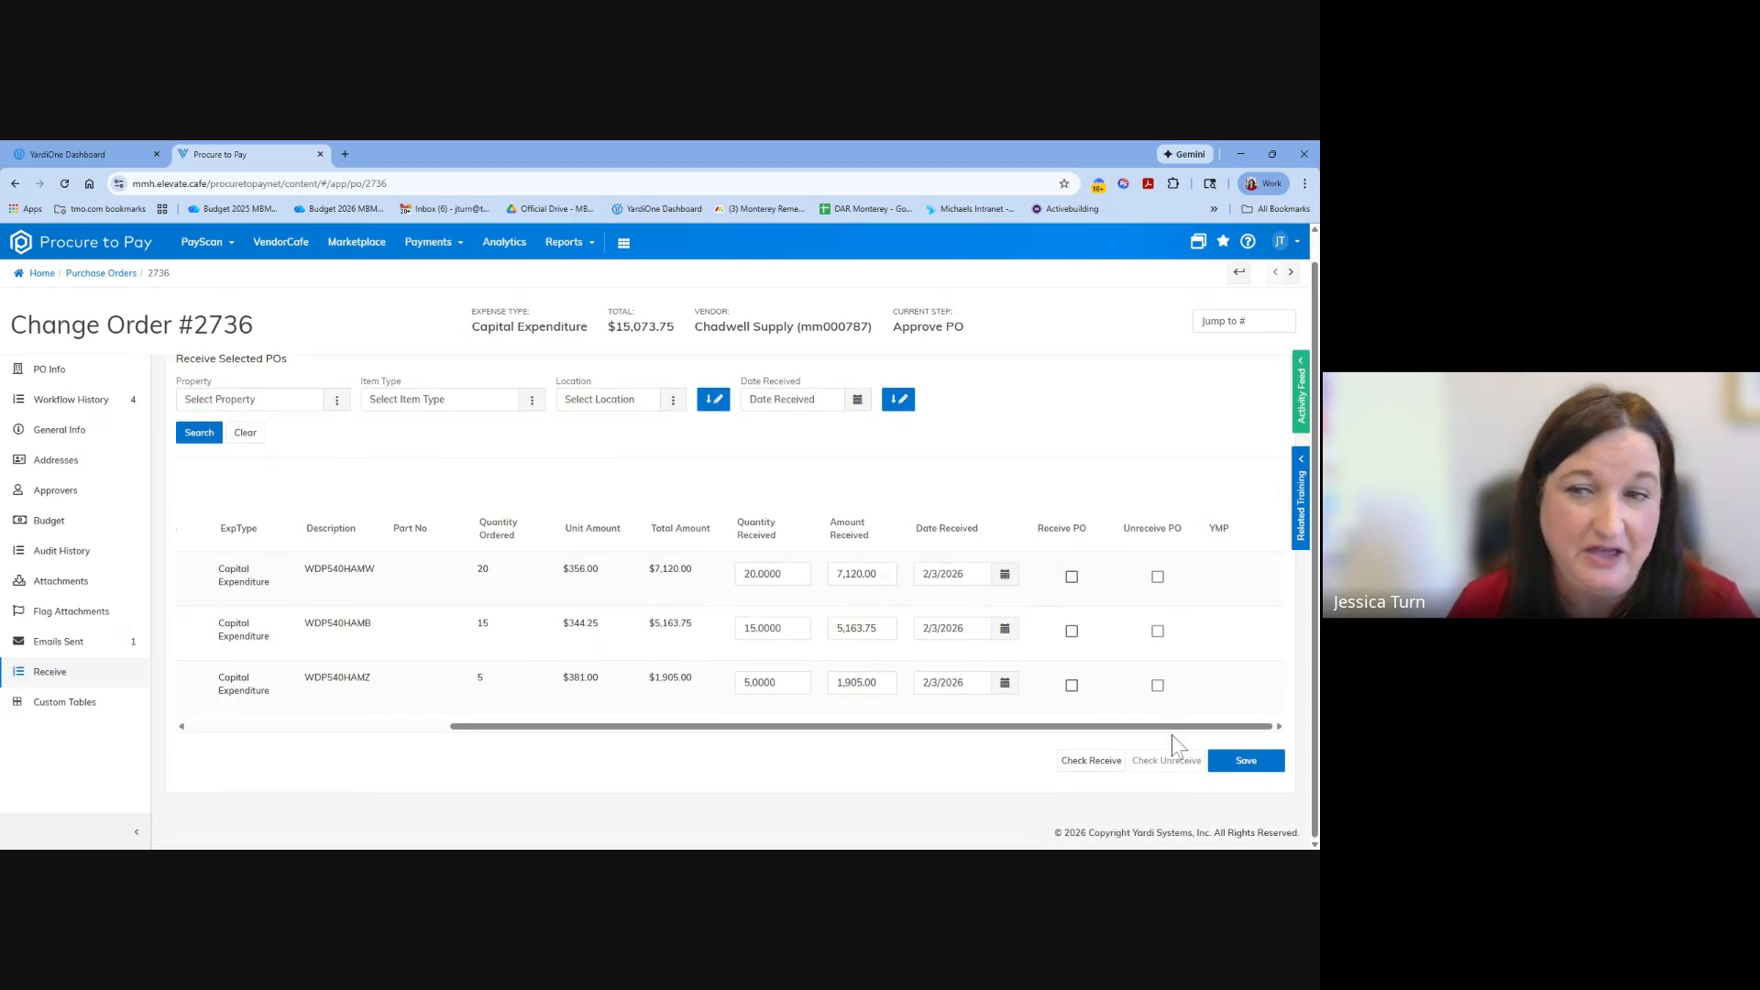
pyautogui.scroll(1, 1166, 742)
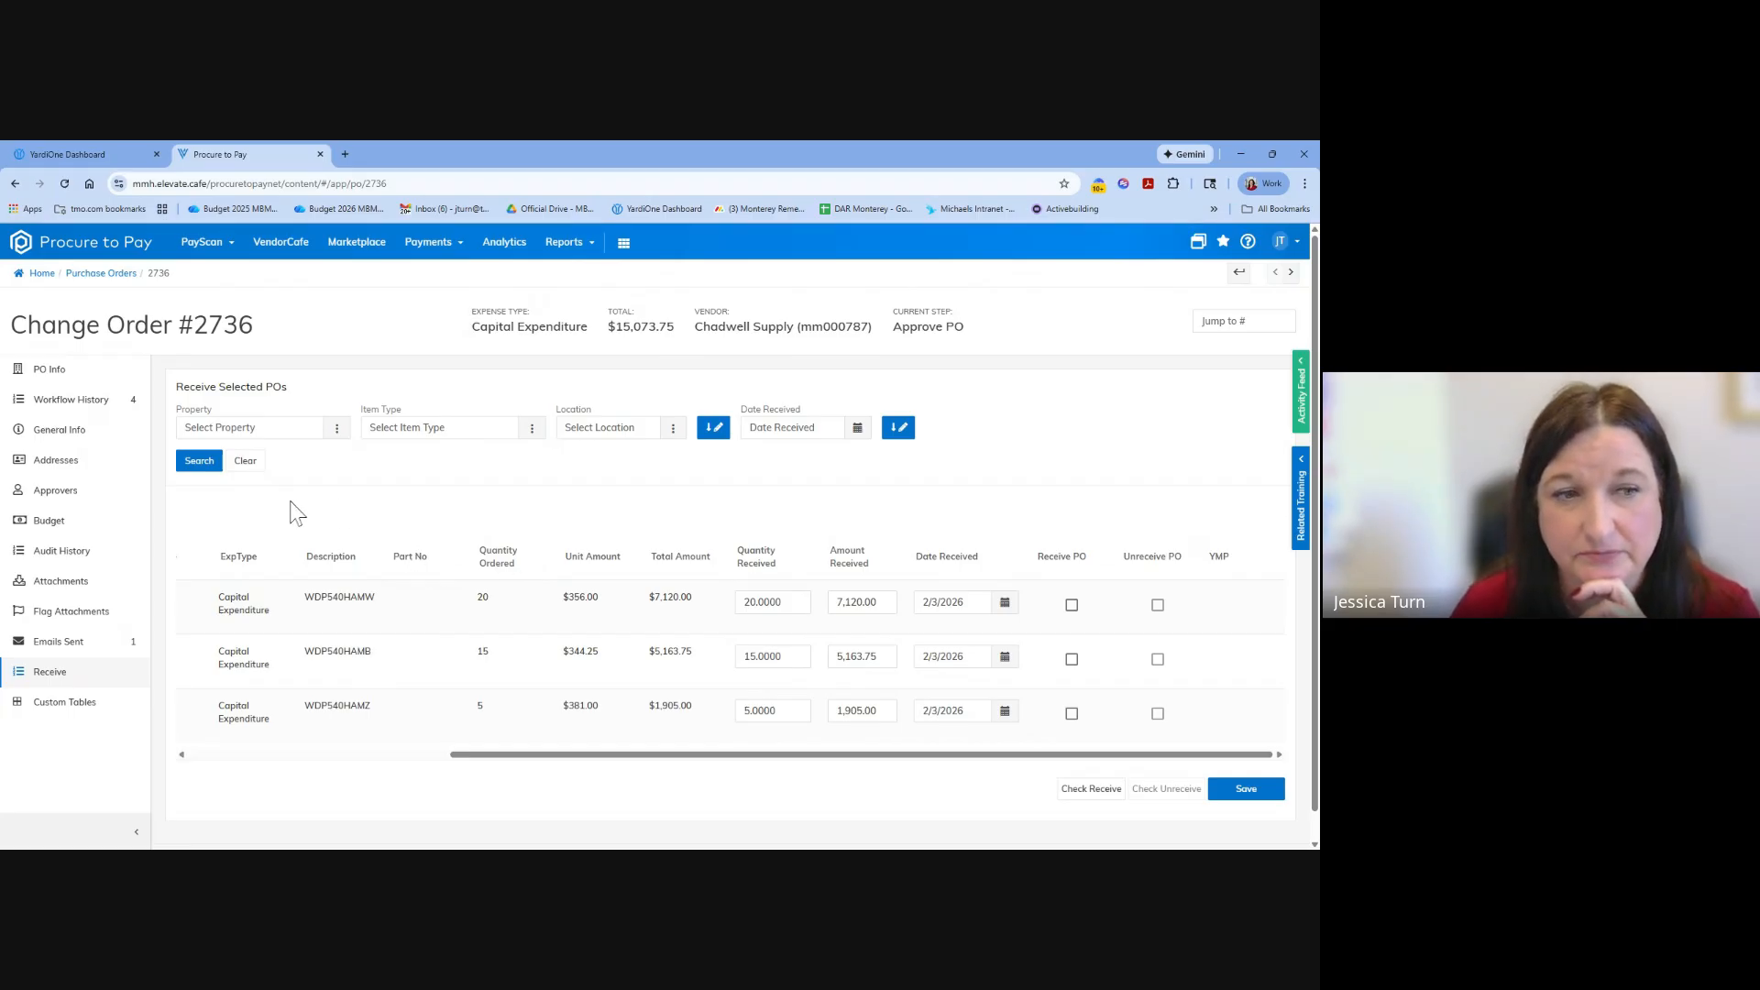
# Leave the change order and open a new recurring purchase order form, looking over its overview and details sections.
pyautogui.click(98, 275)
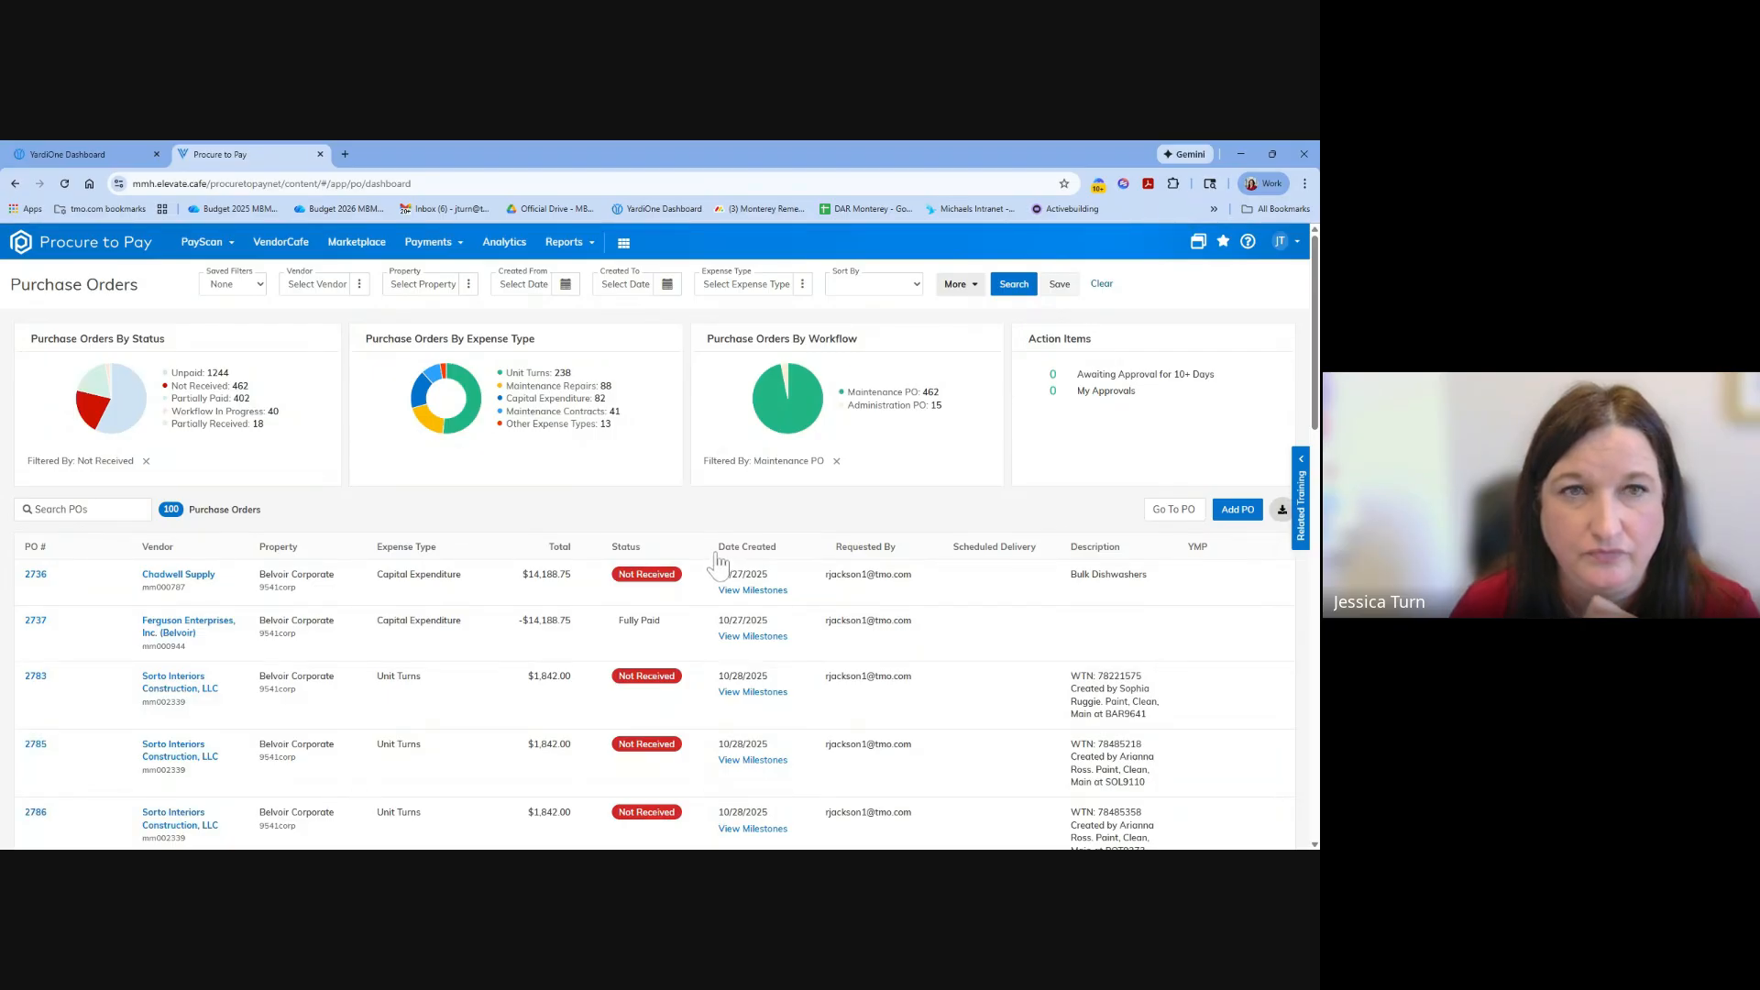
pyautogui.click(202, 244)
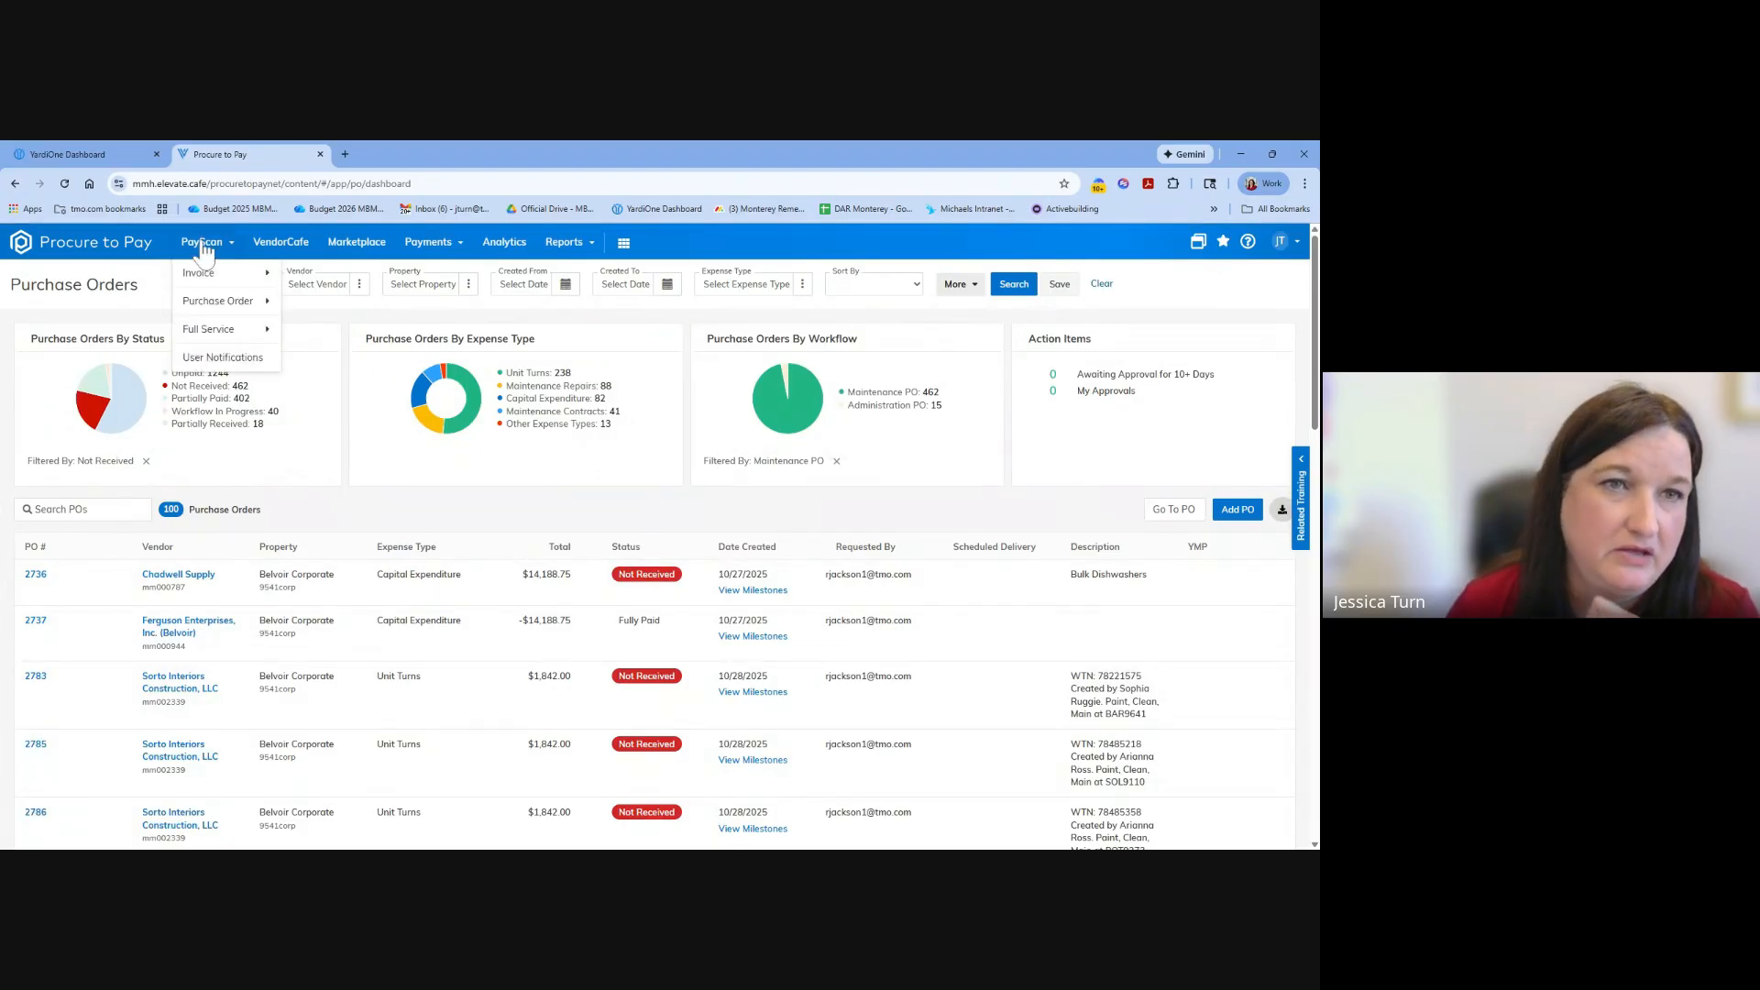
pyautogui.moveTo(225, 302)
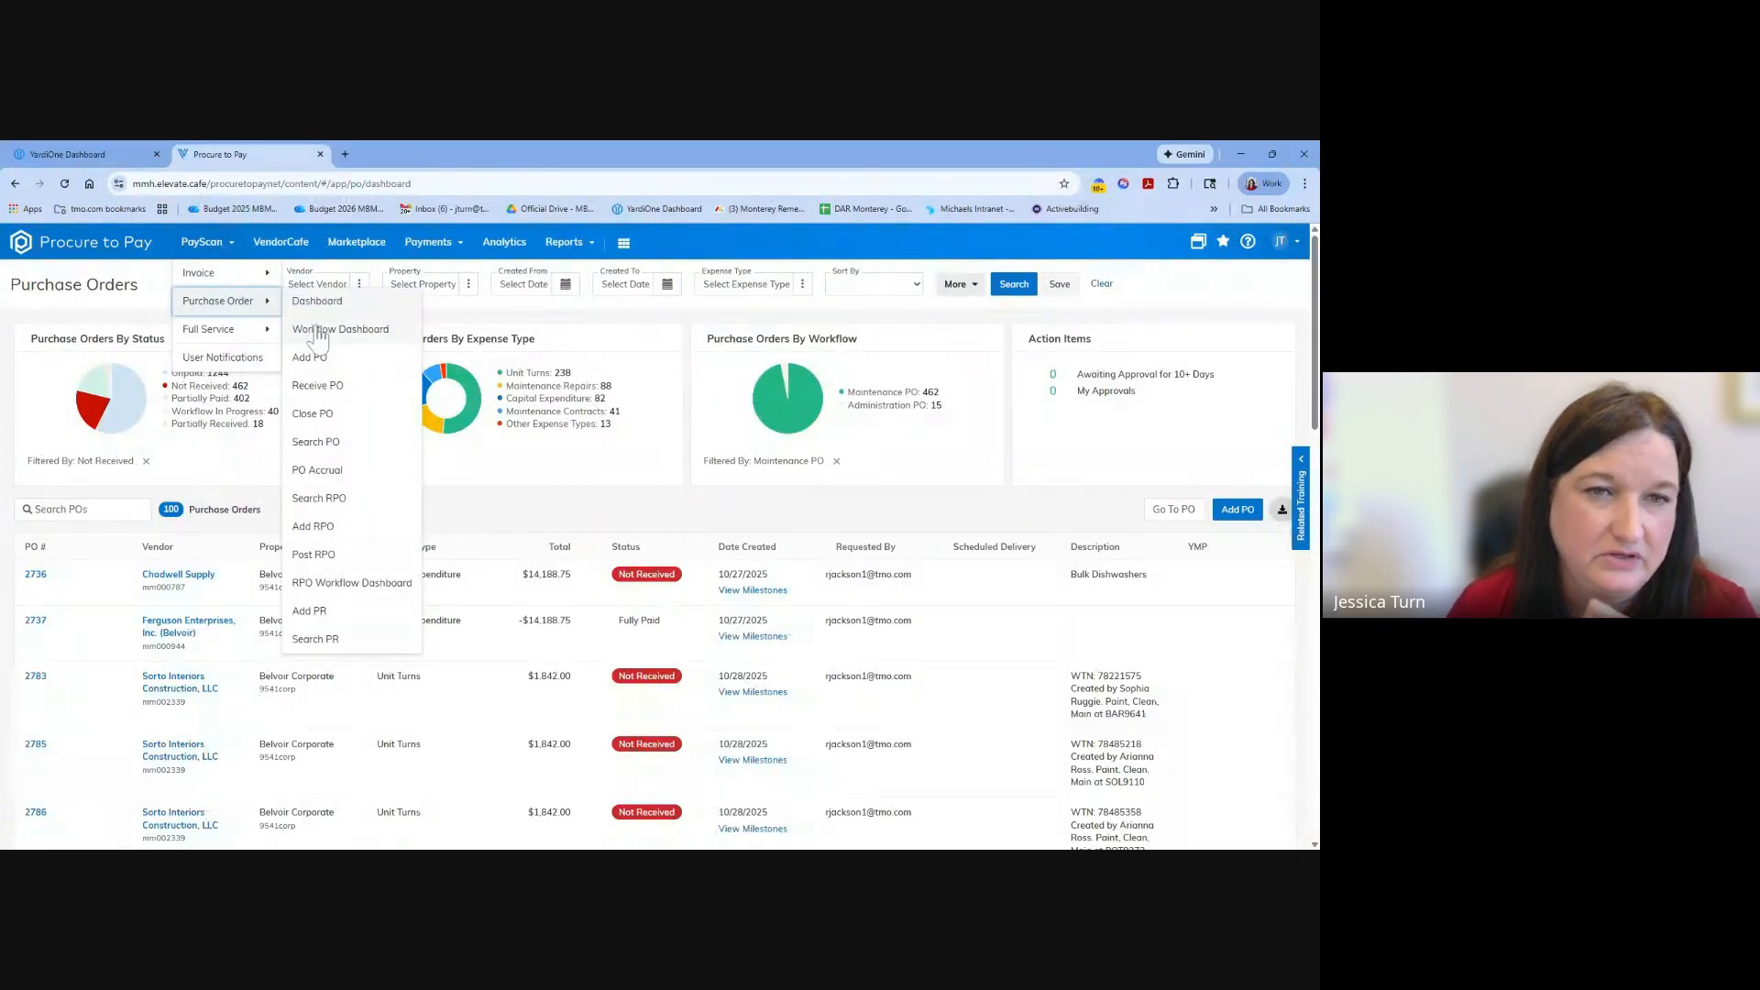
pyautogui.click(338, 530)
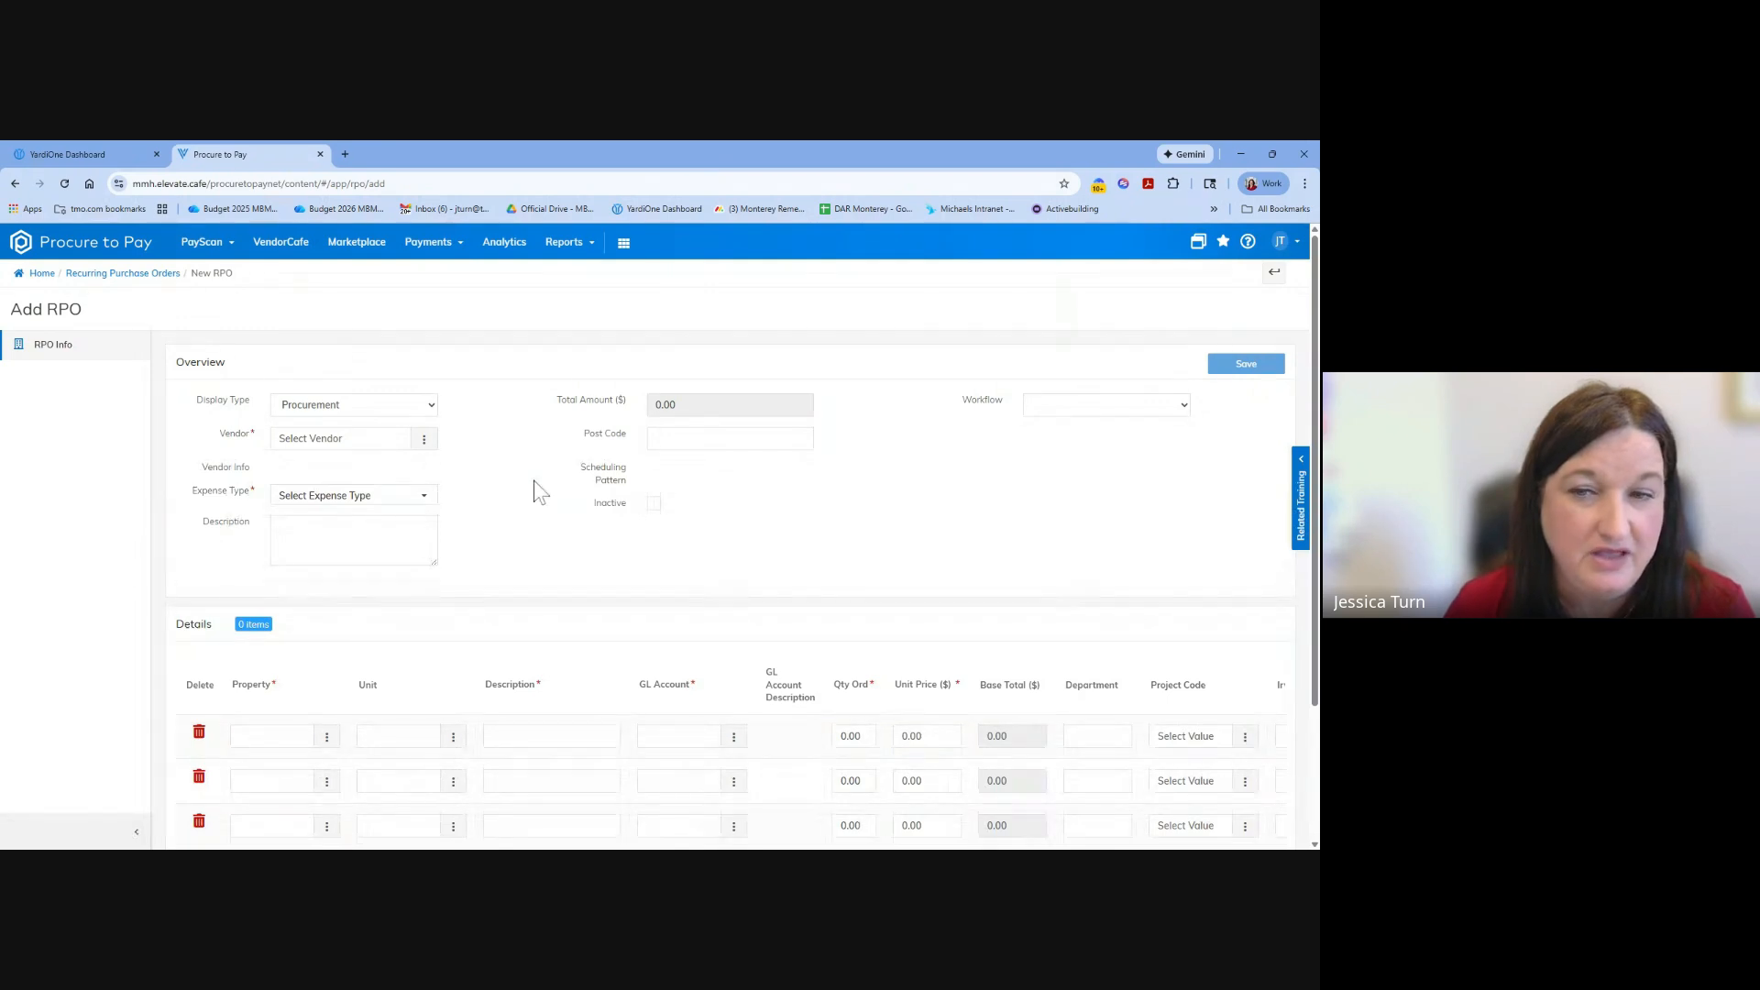
pyautogui.scroll(-1, 534, 481)
pyautogui.scroll(1, 533, 480)
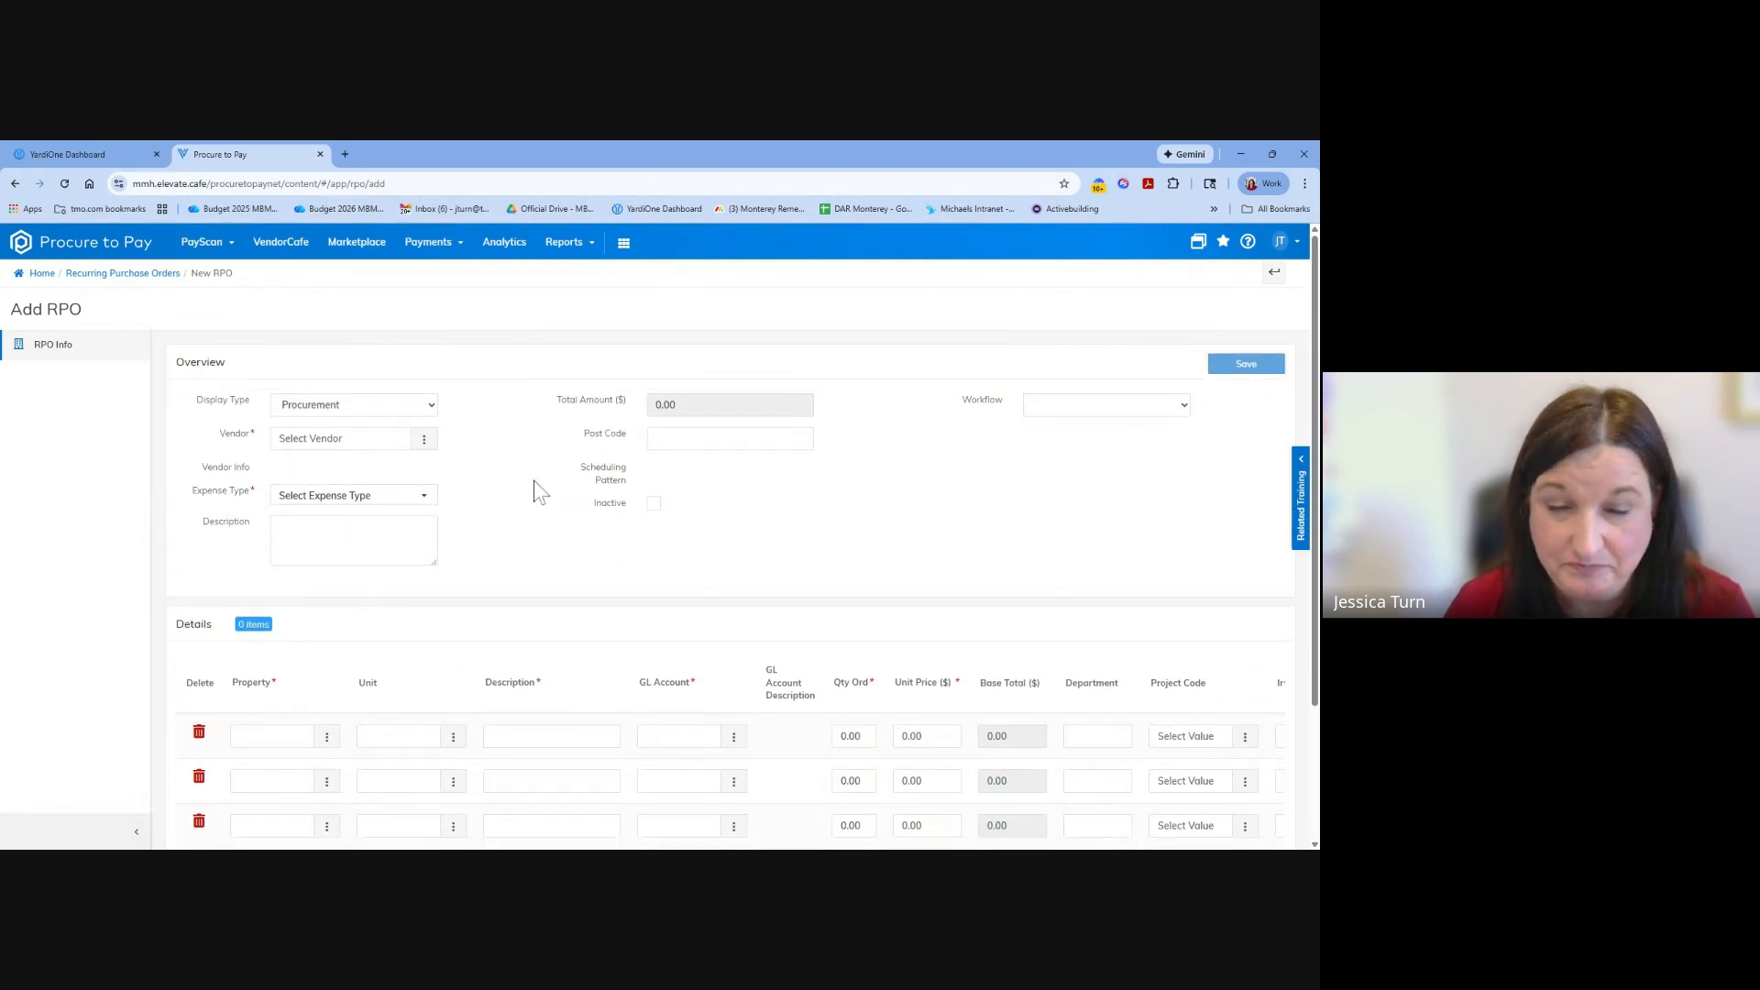
pyautogui.scroll(-2, 534, 483)
pyautogui.scroll(2, 536, 490)
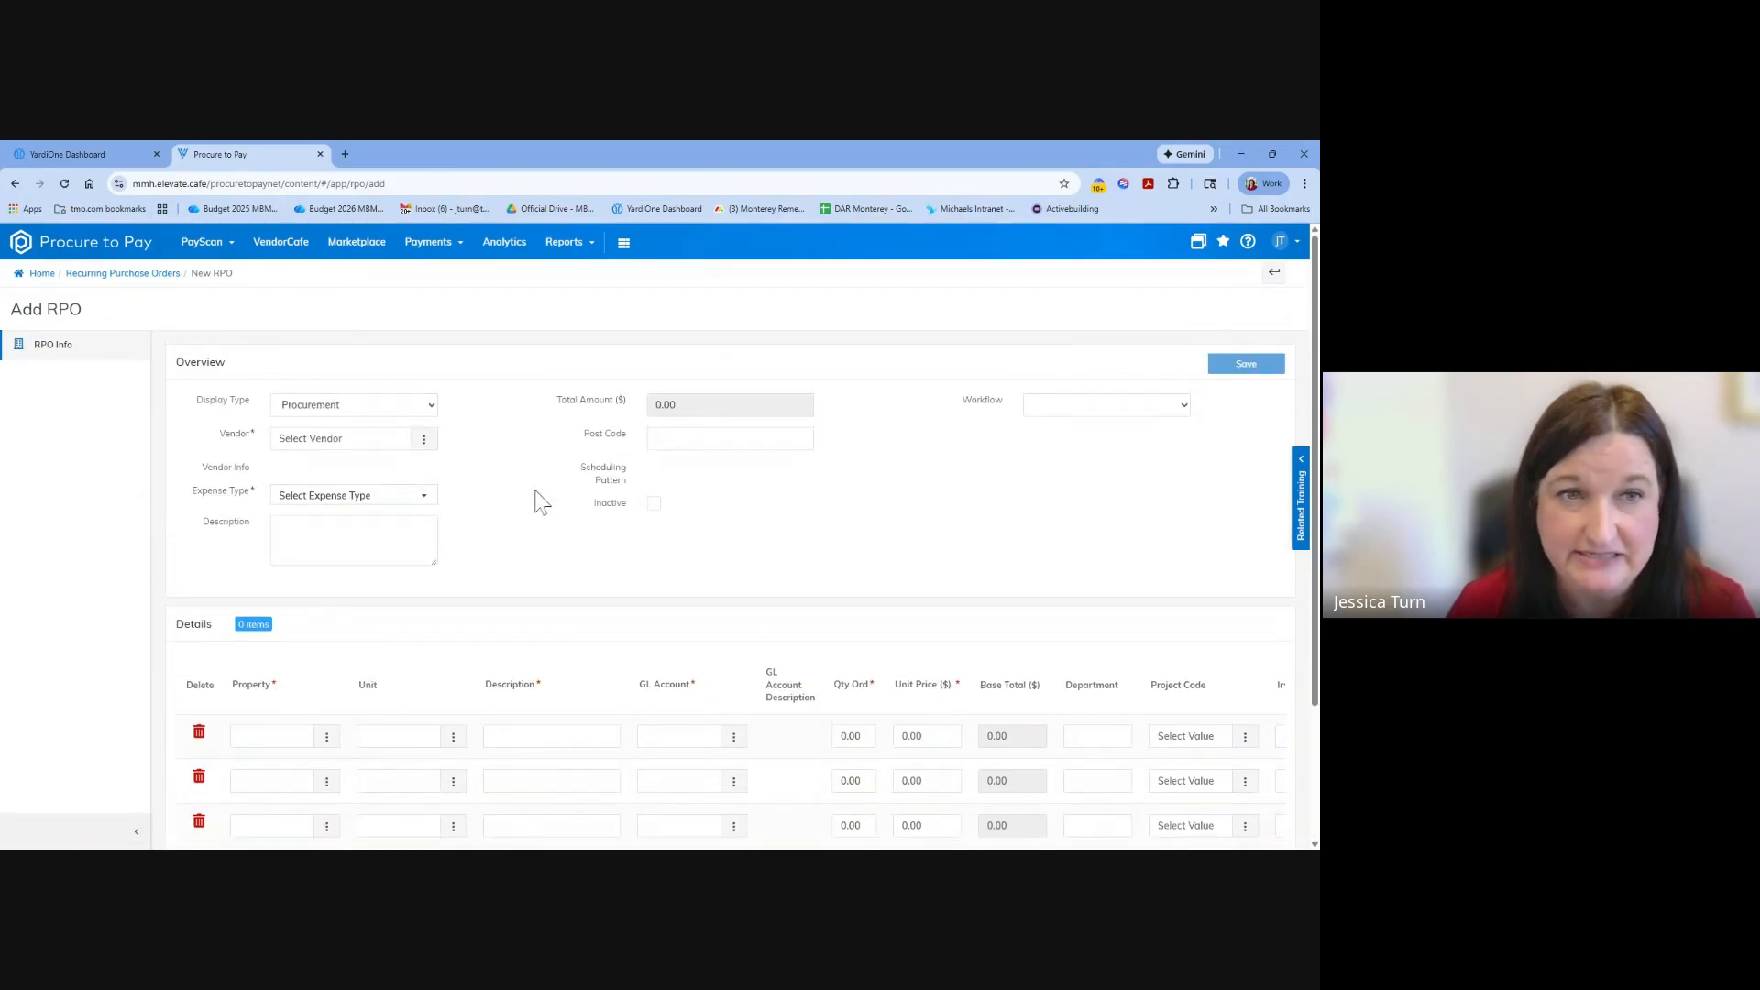
# Set the recurring order's display type to Standard Huachuca/Yuma PO and its expense type to Marketing.
pyautogui.click(435, 403)
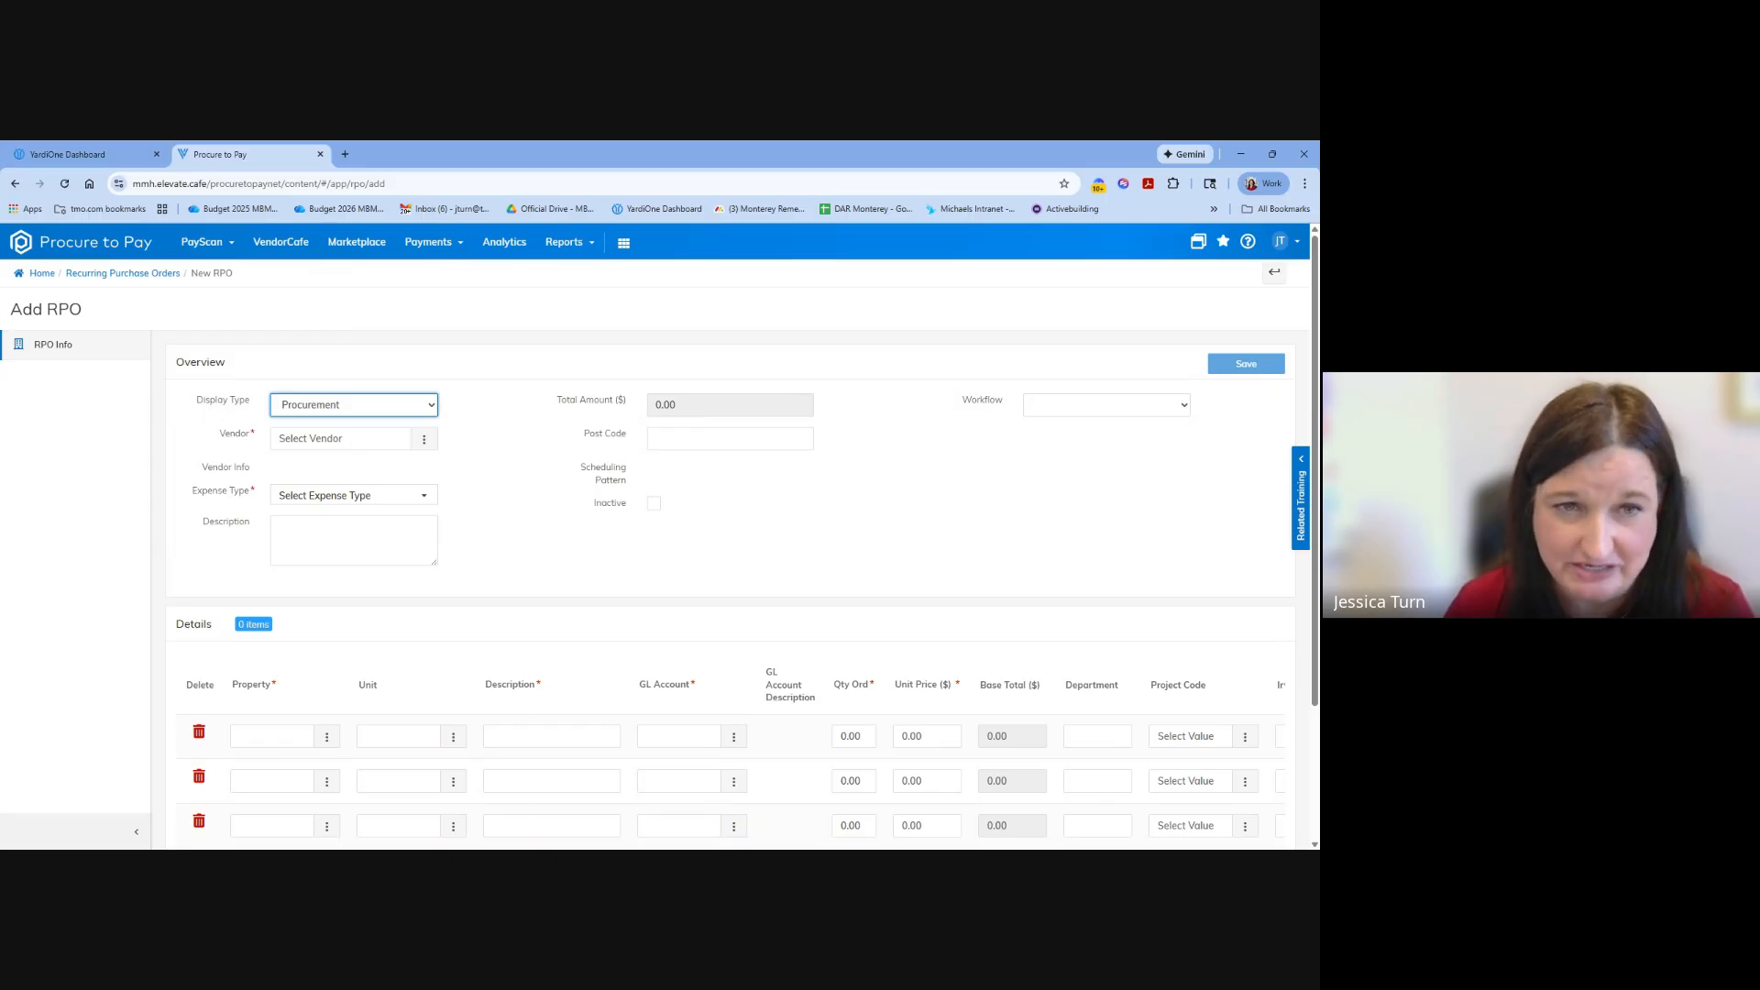
pyautogui.click(367, 494)
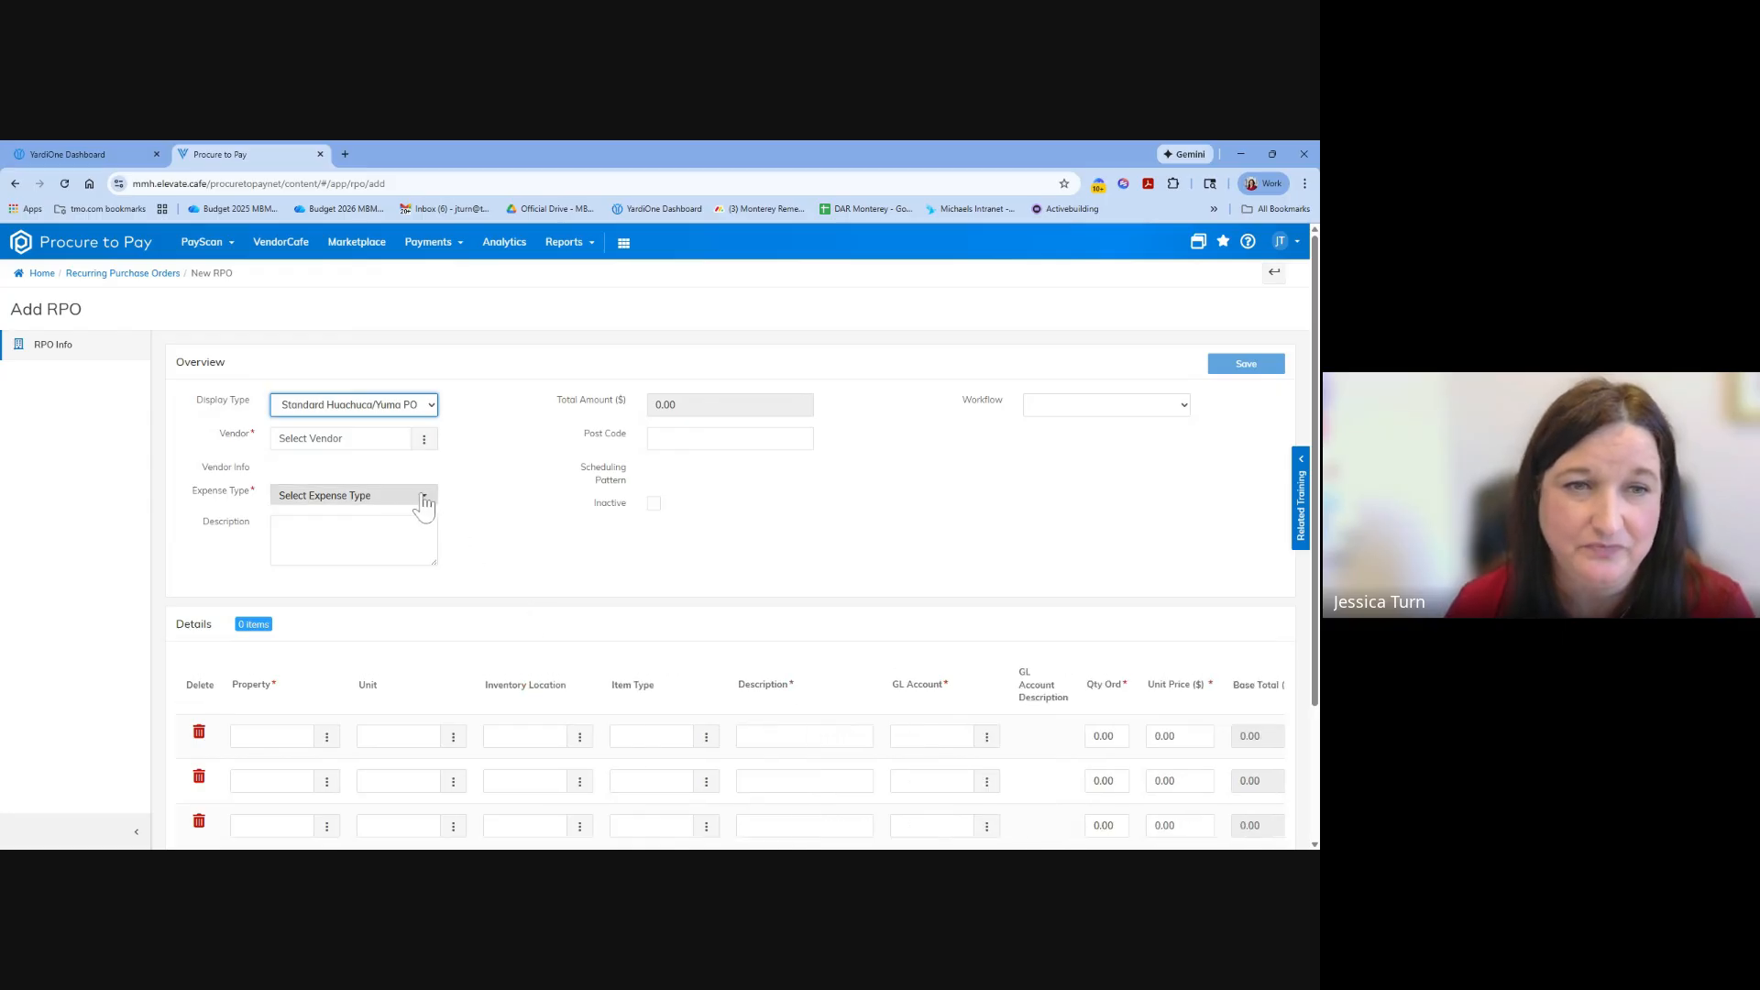
pyautogui.click(367, 495)
pyautogui.scroll(-2, 391, 631)
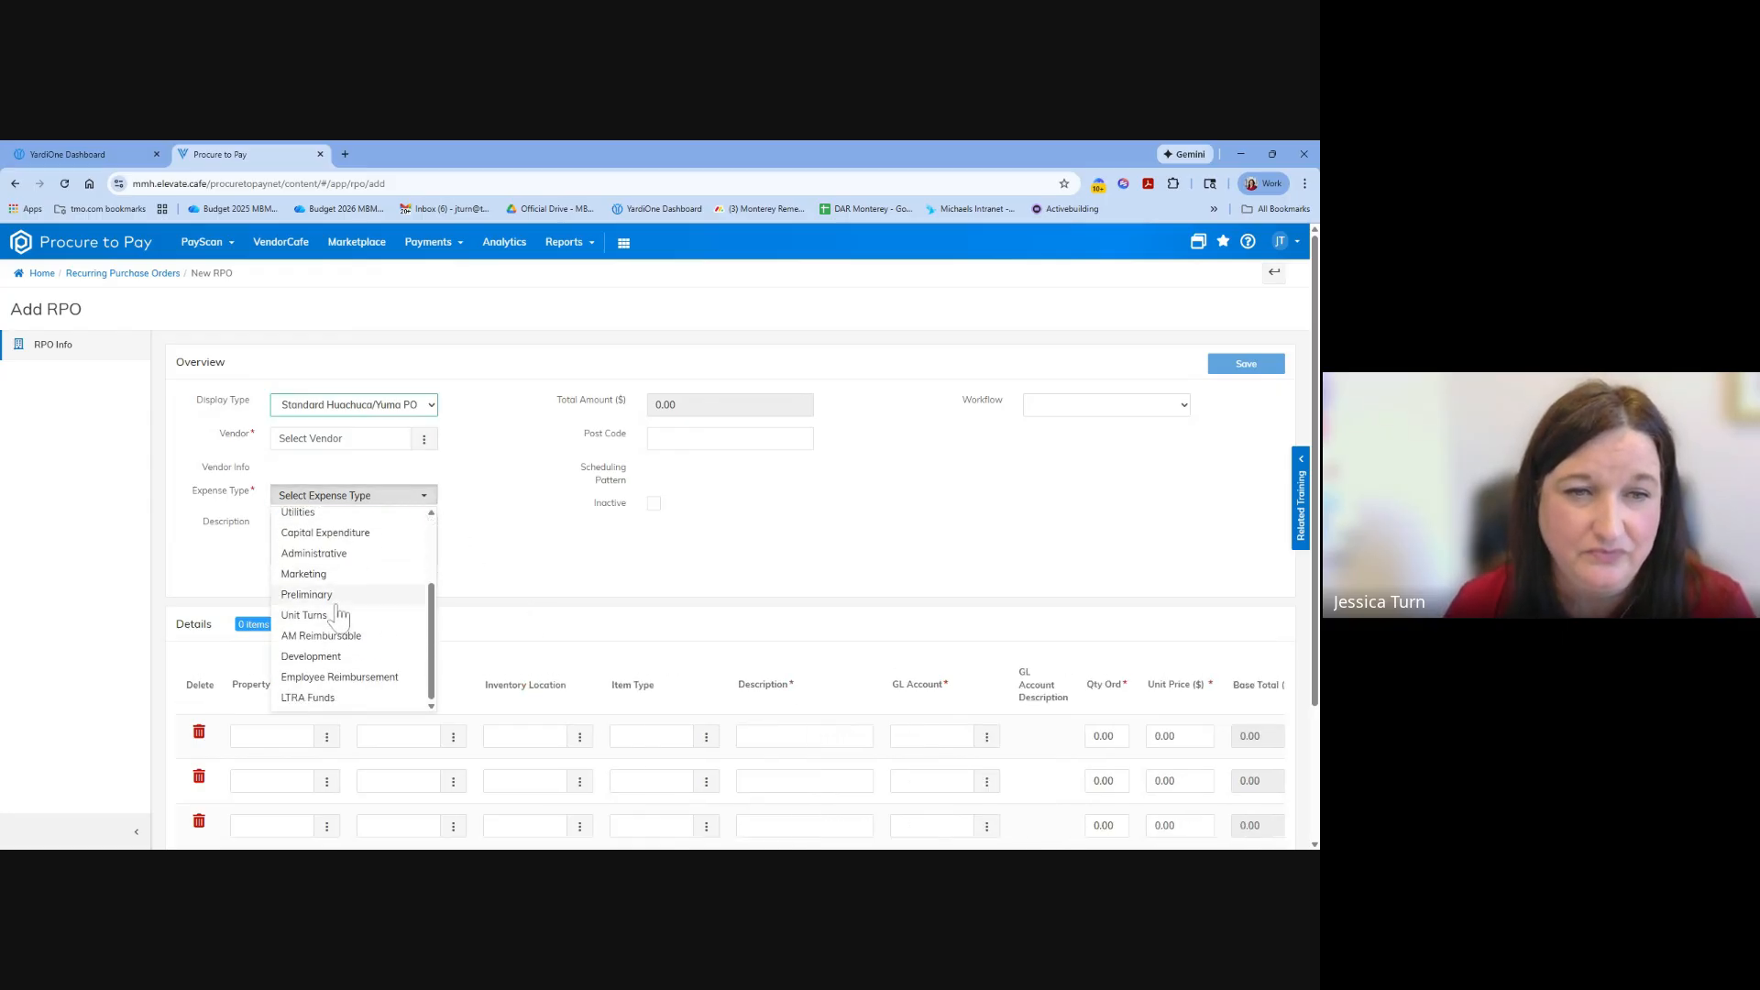
pyautogui.click(330, 578)
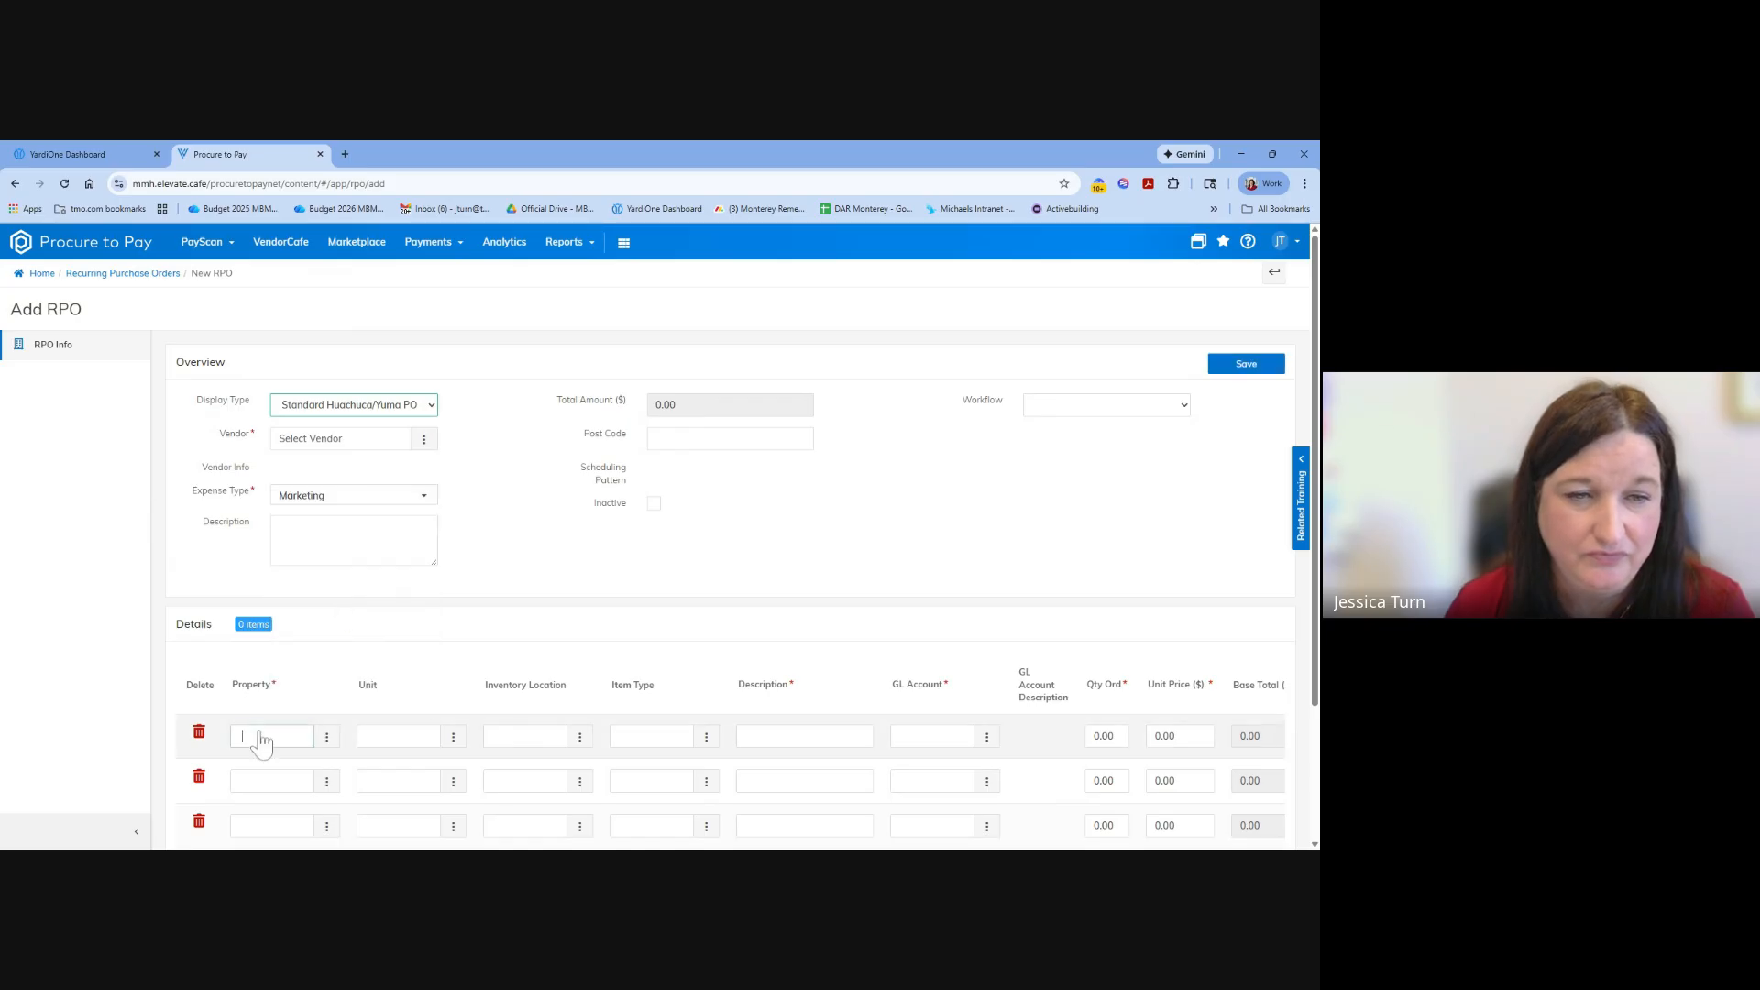
# Set the first detail line's property to 9538corp, Huachuca Corporate Account, by searching the property list for "huac".
pyautogui.click(325, 737)
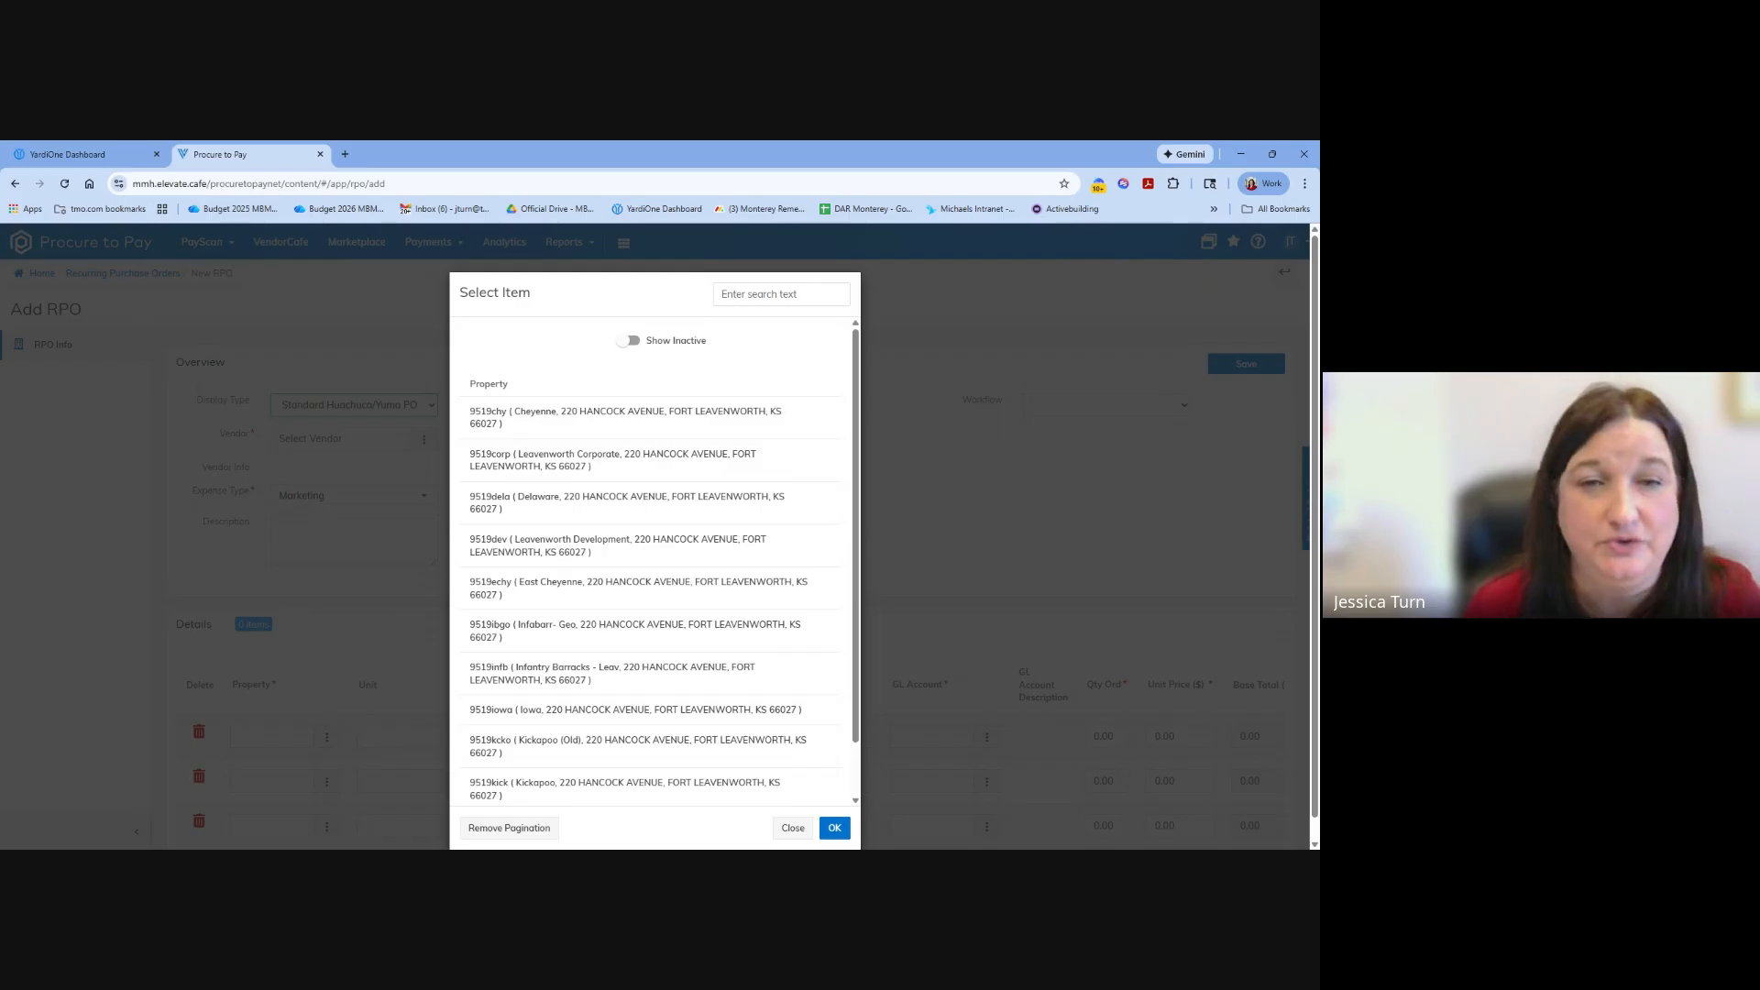
pyautogui.click(555, 470)
pyautogui.click(327, 736)
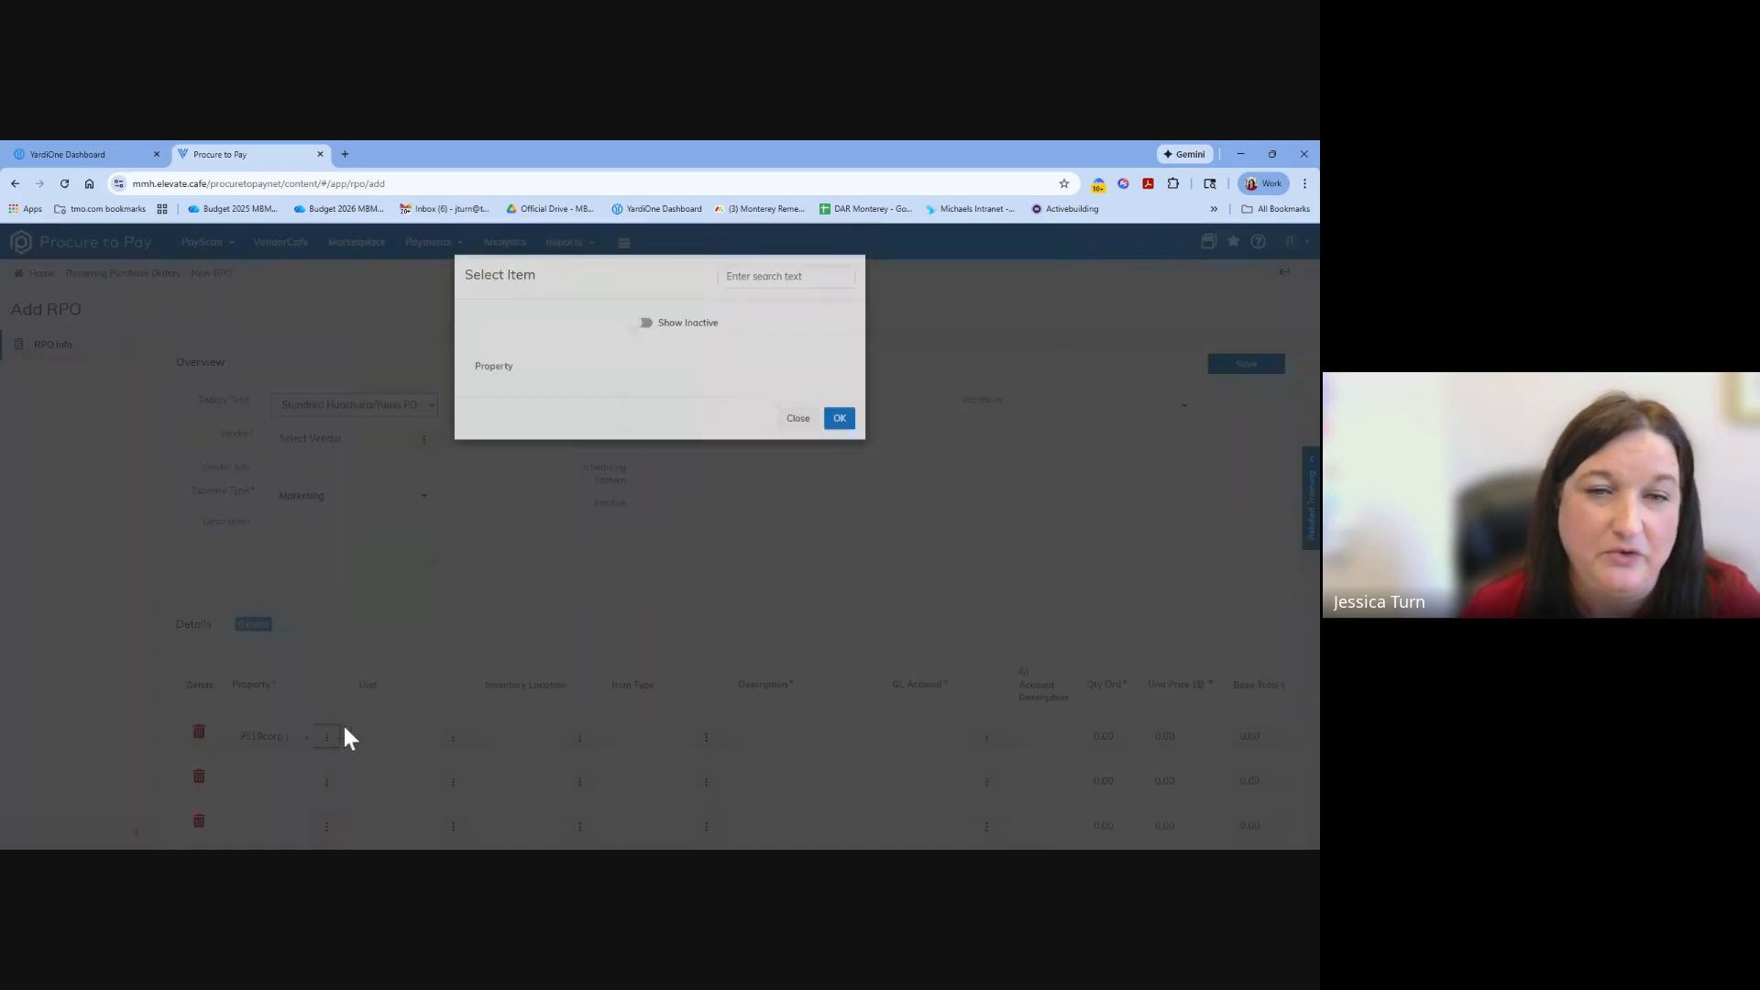
pyautogui.click(770, 294)
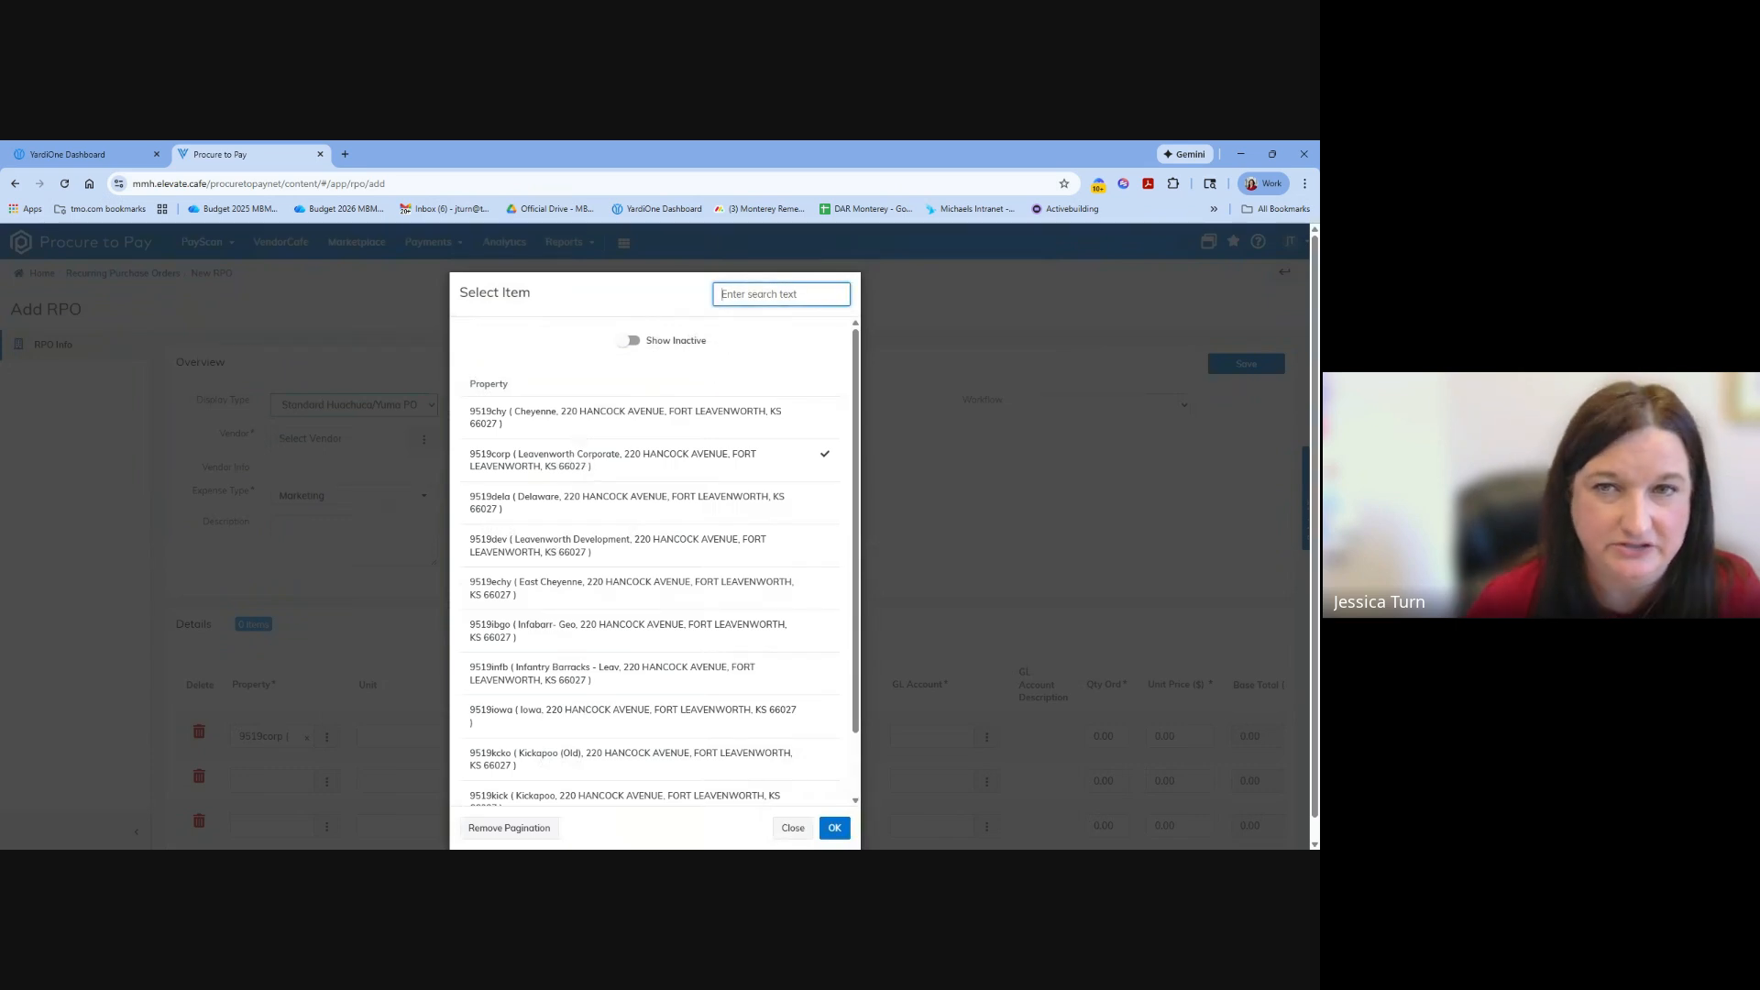
pyautogui.write('hua')
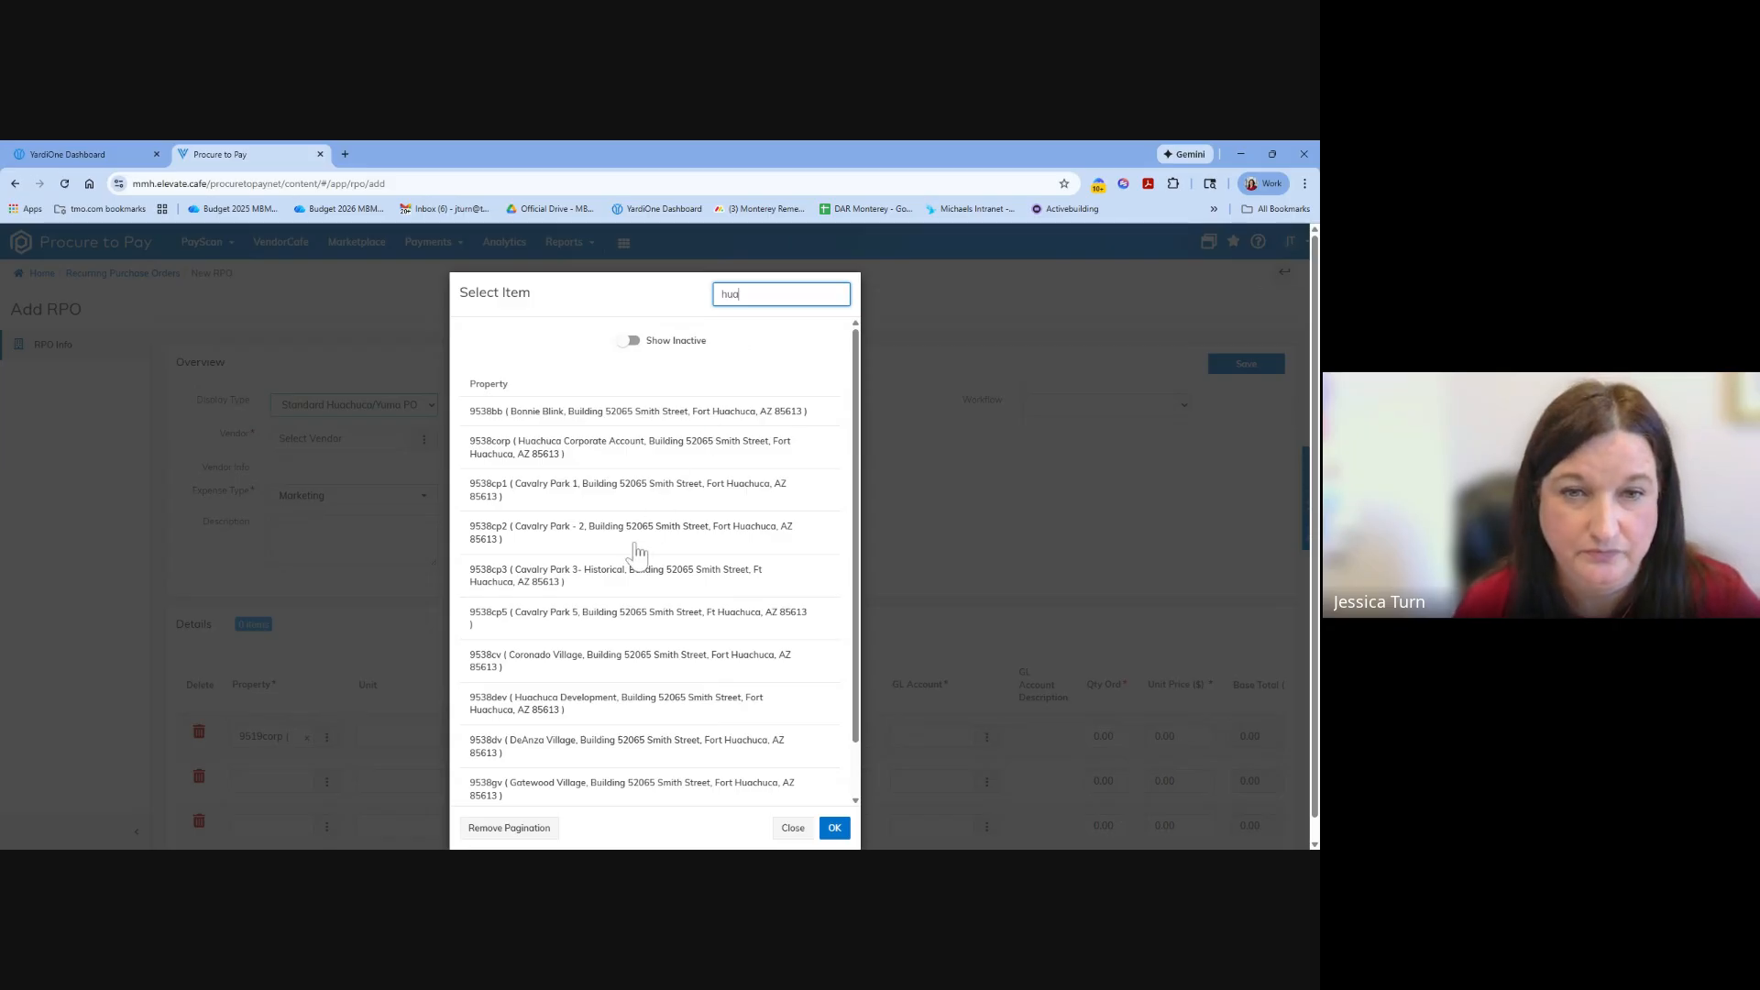
pyautogui.write('c')
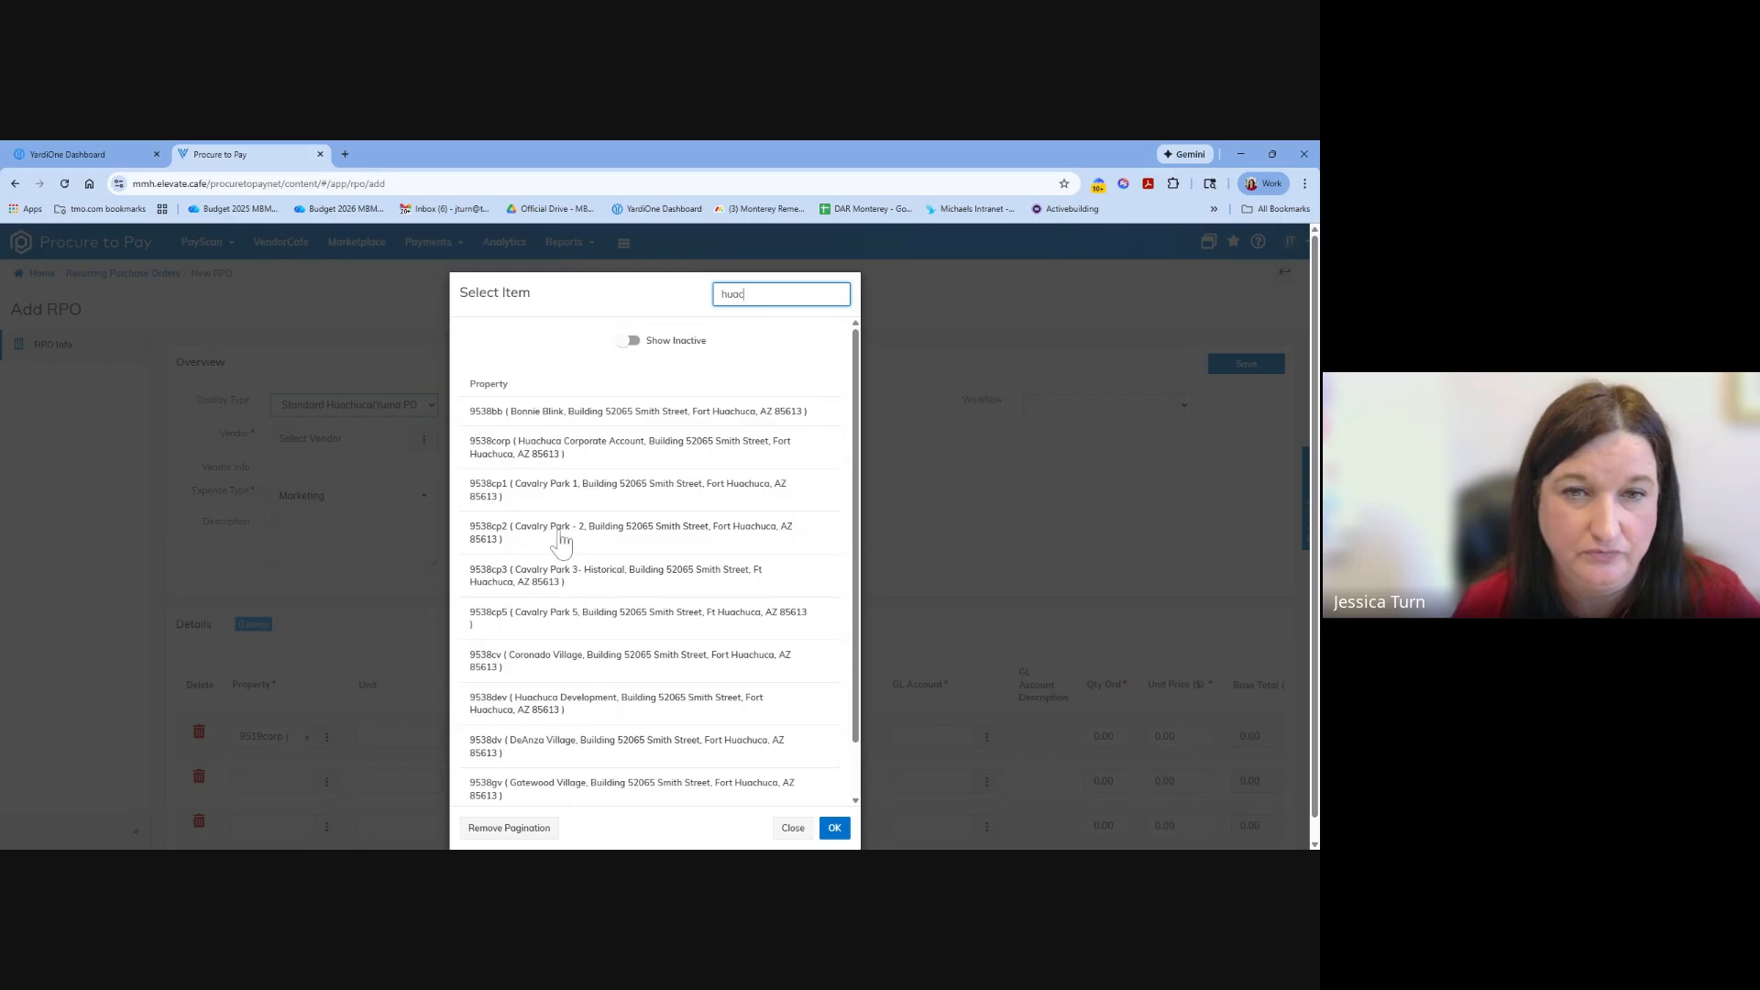
pyautogui.click(563, 465)
pyautogui.click(563, 465)
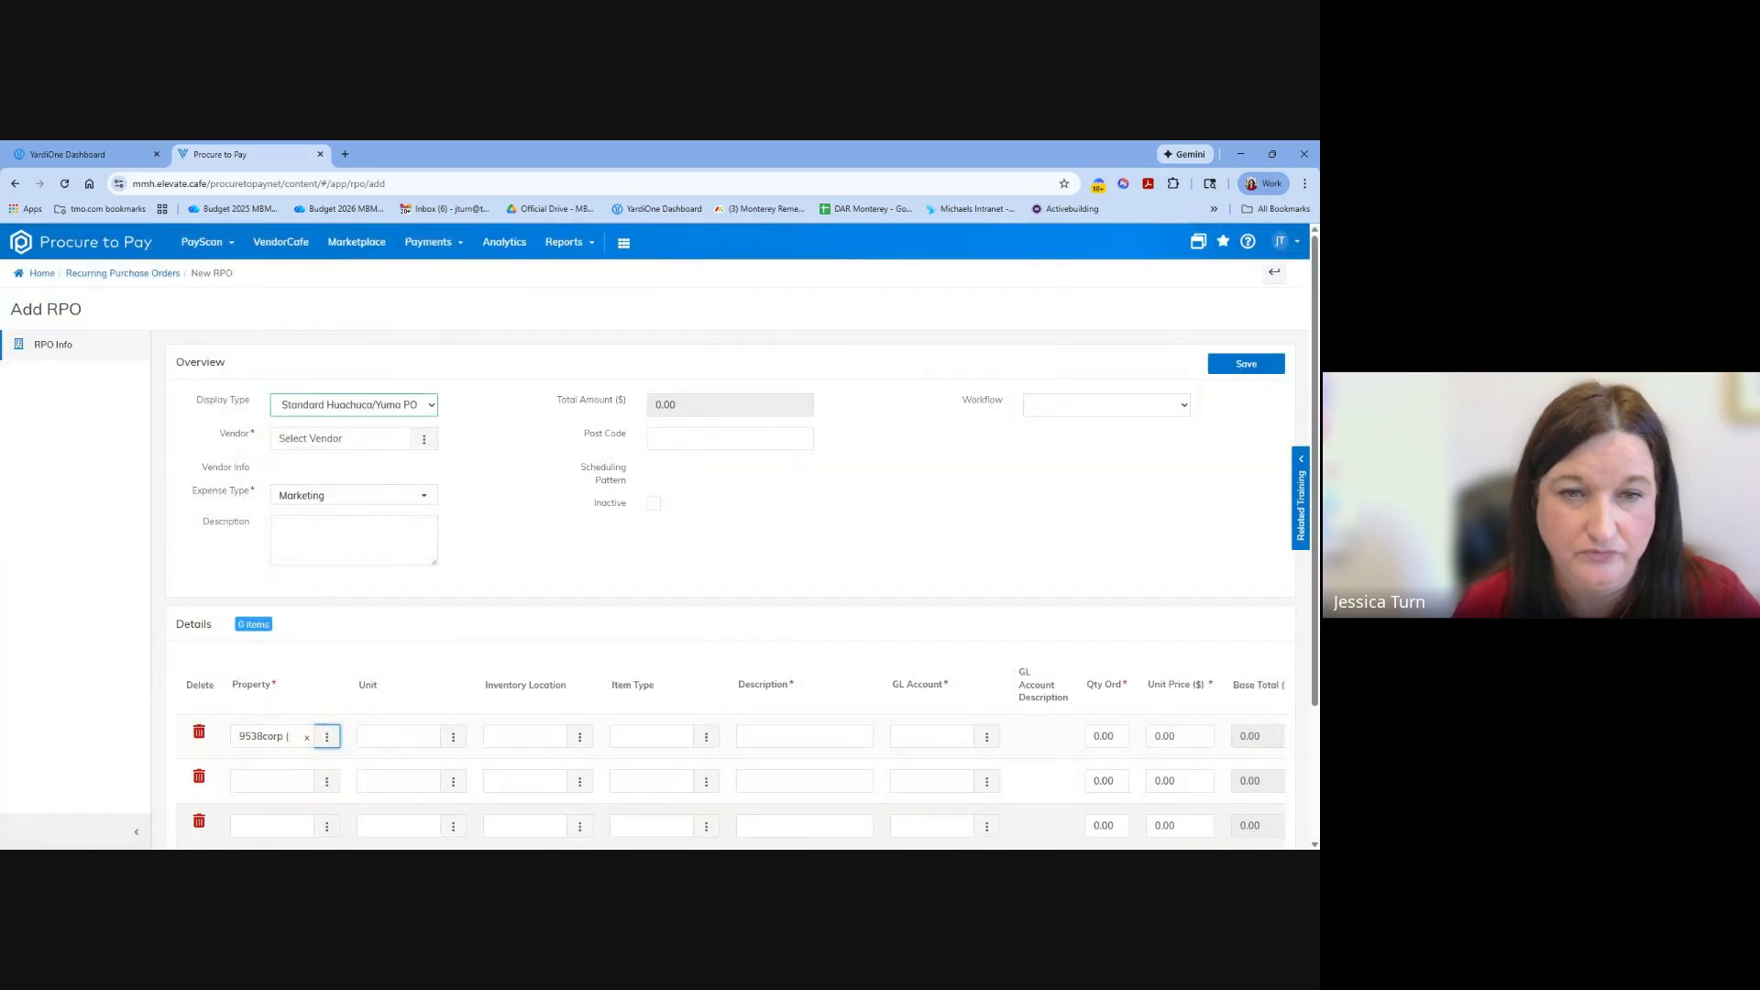
# Set the recurring order's vendor to 4imprint, Inc. (mm000003).
pyautogui.click(739, 743)
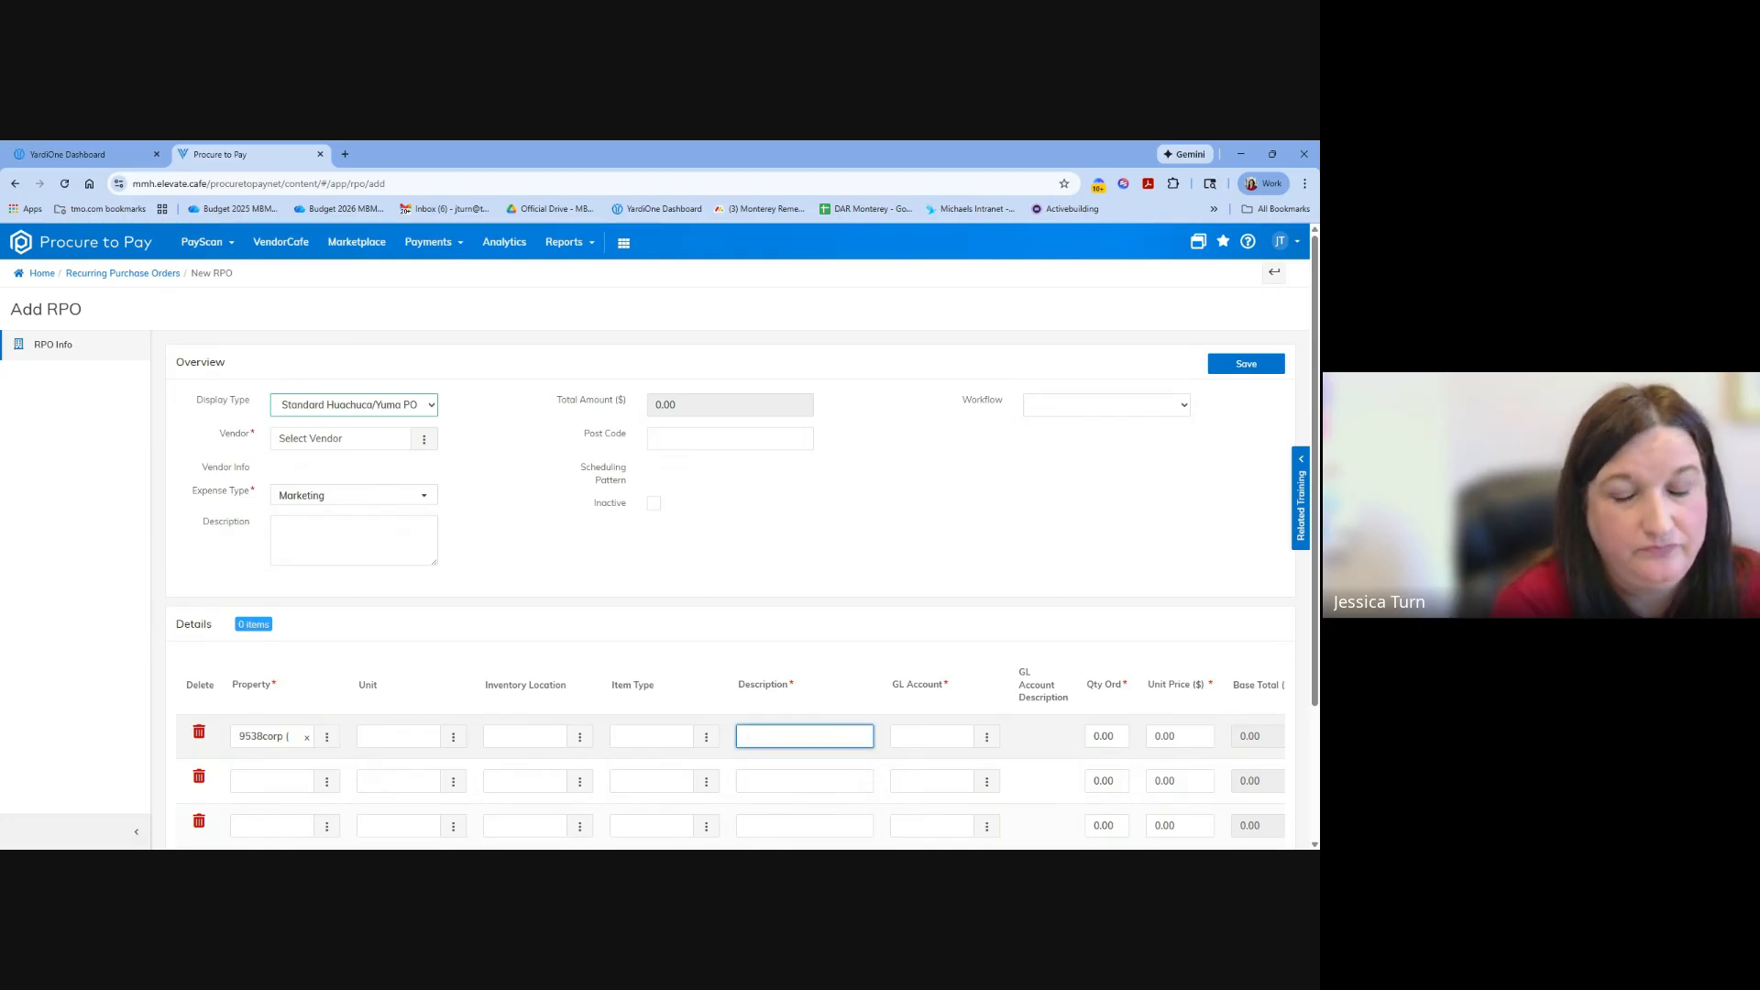
pyautogui.click(335, 444)
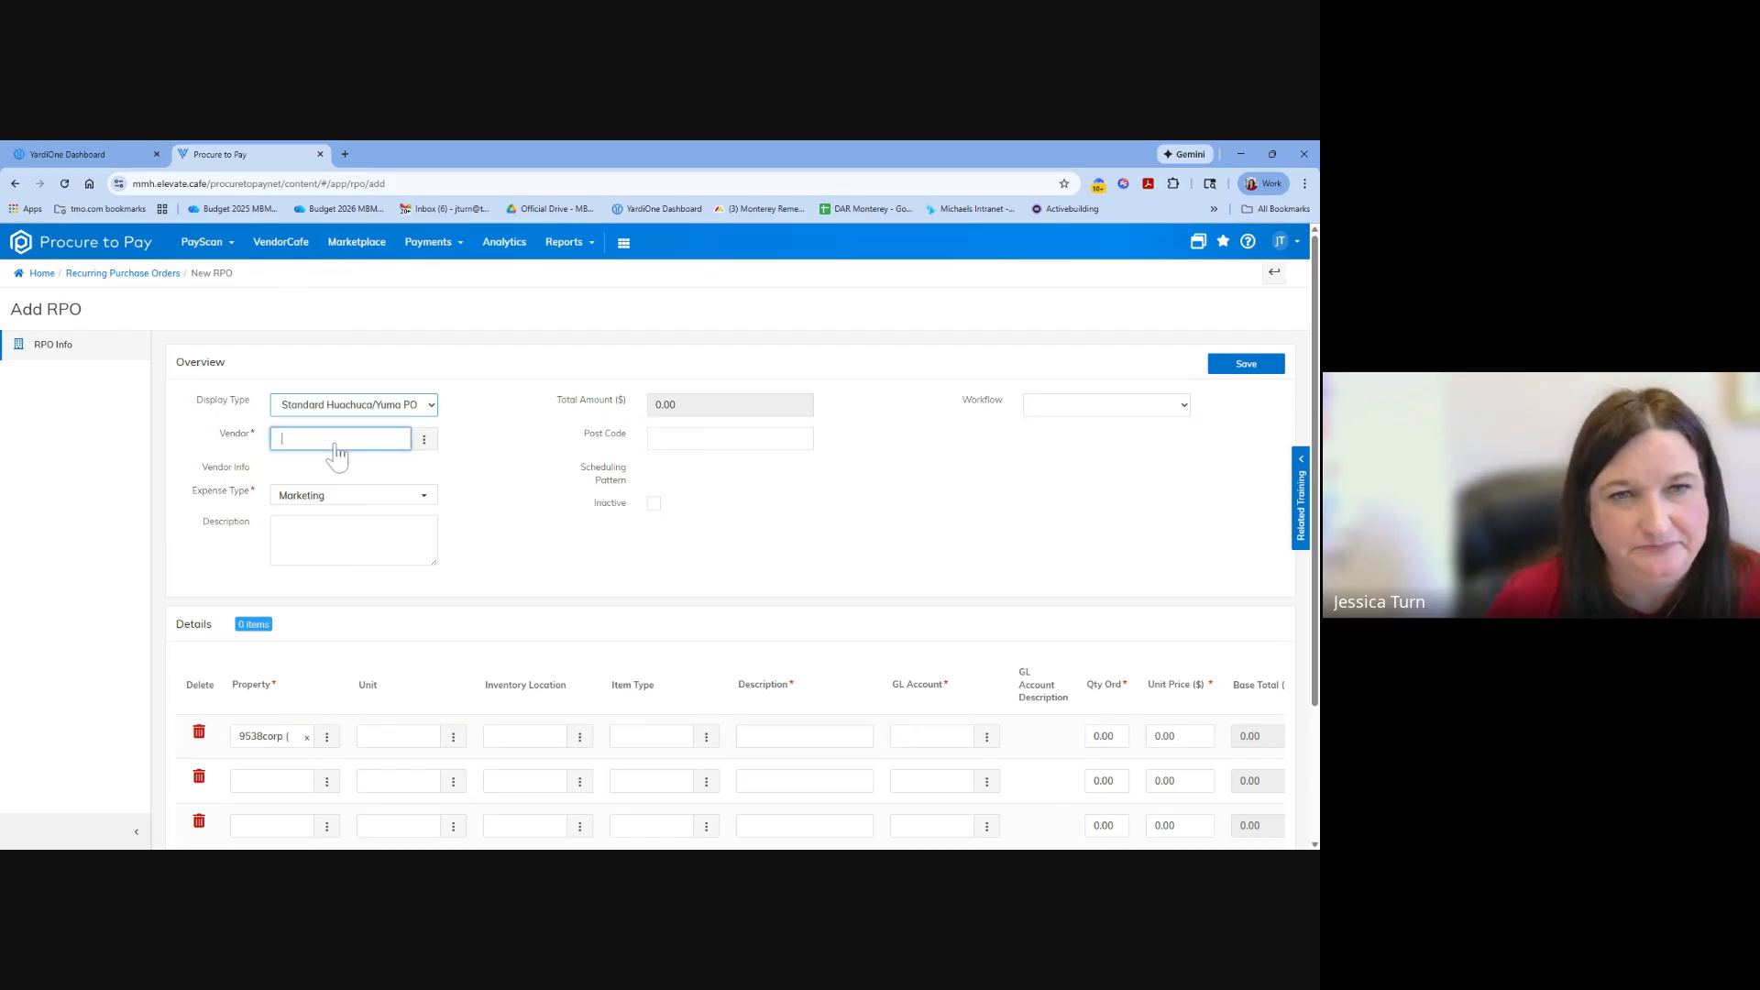
pyautogui.write('4')
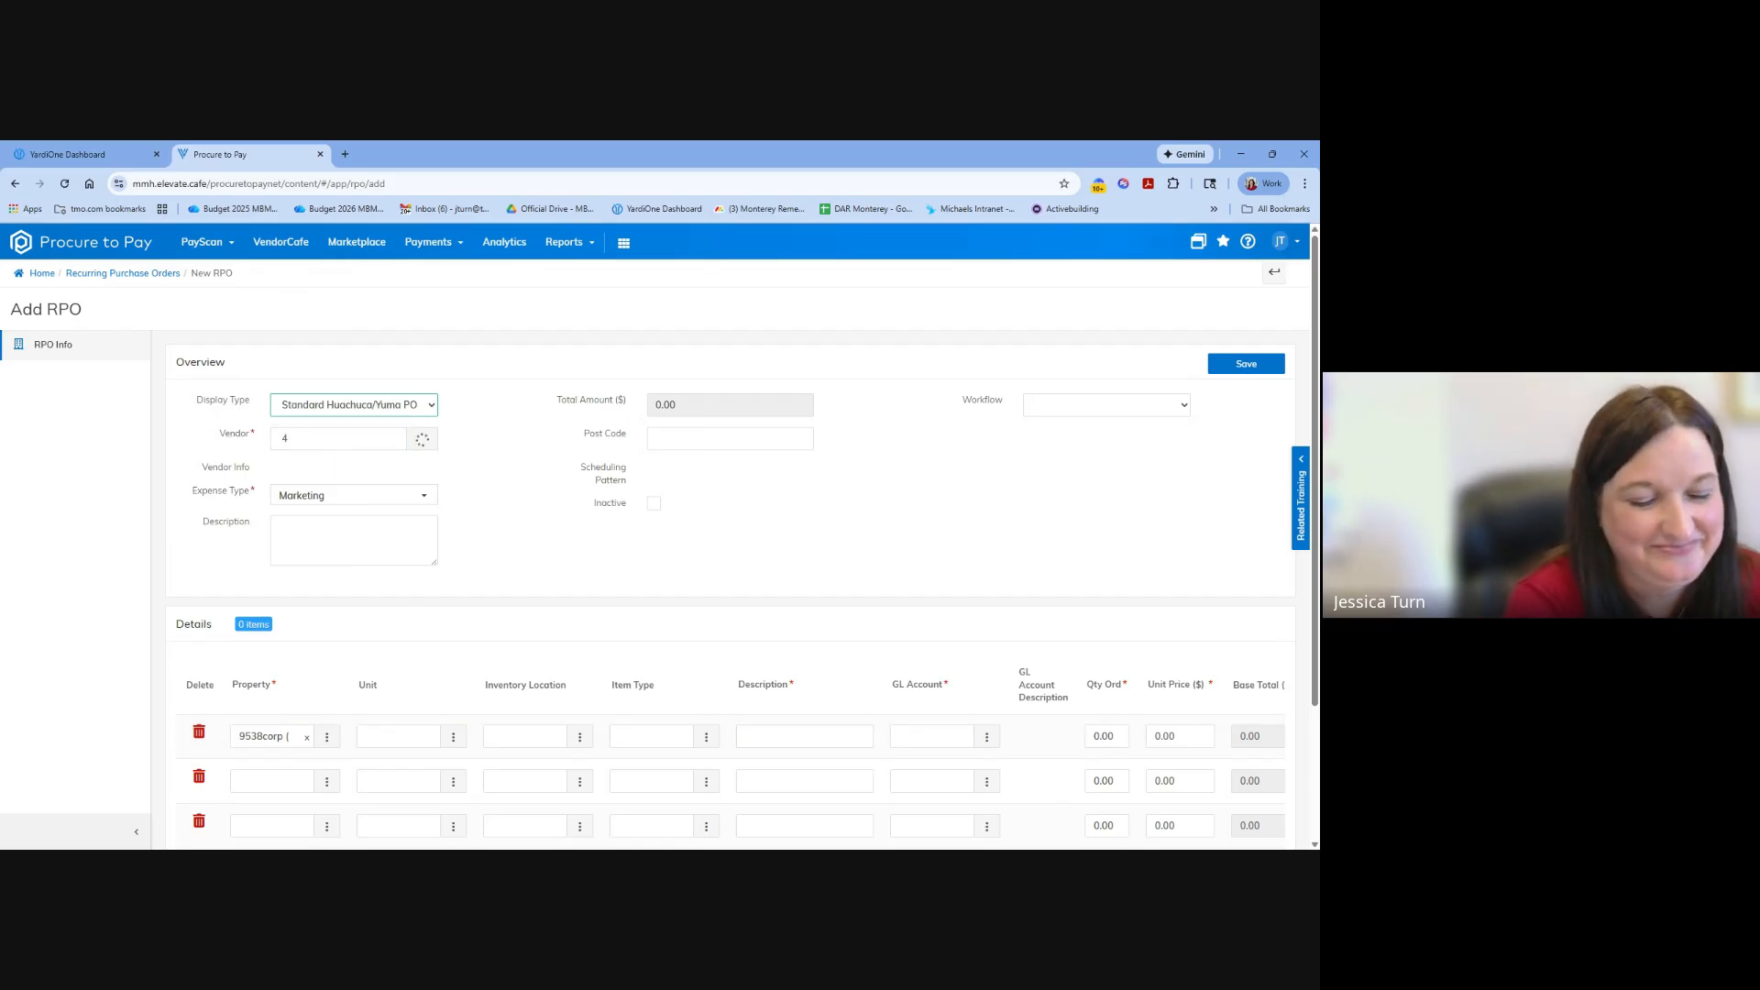
pyautogui.write('imprin')
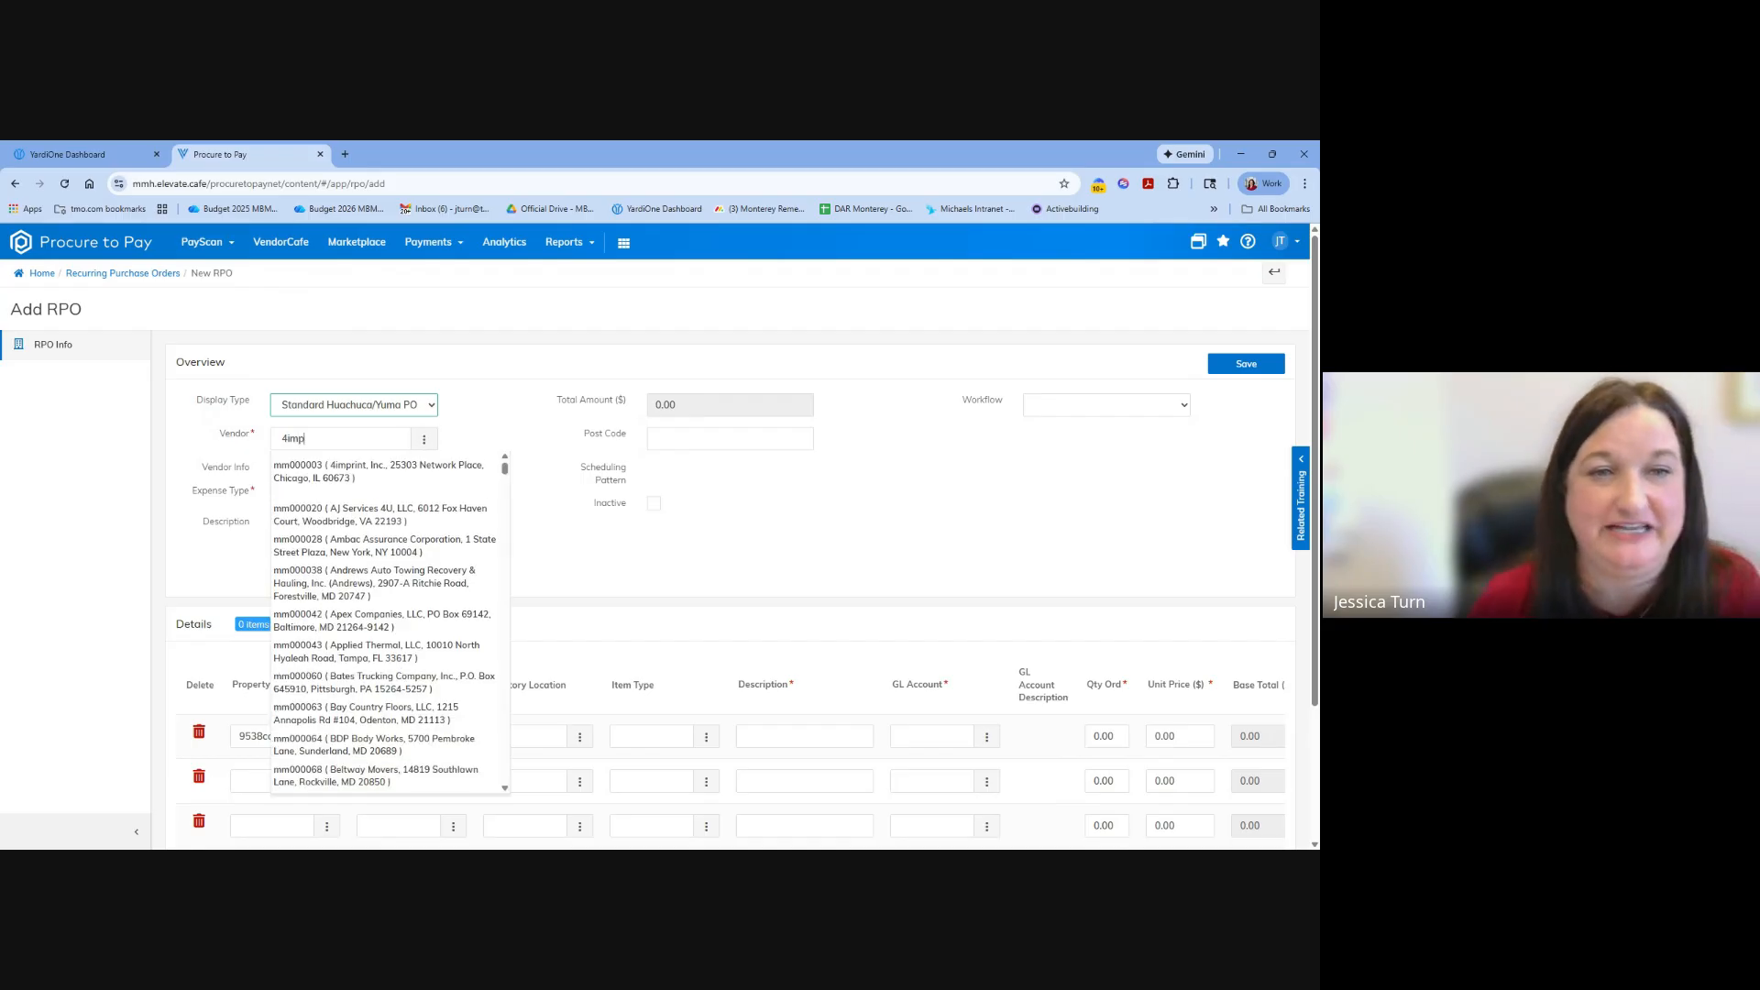
pyautogui.click(338, 469)
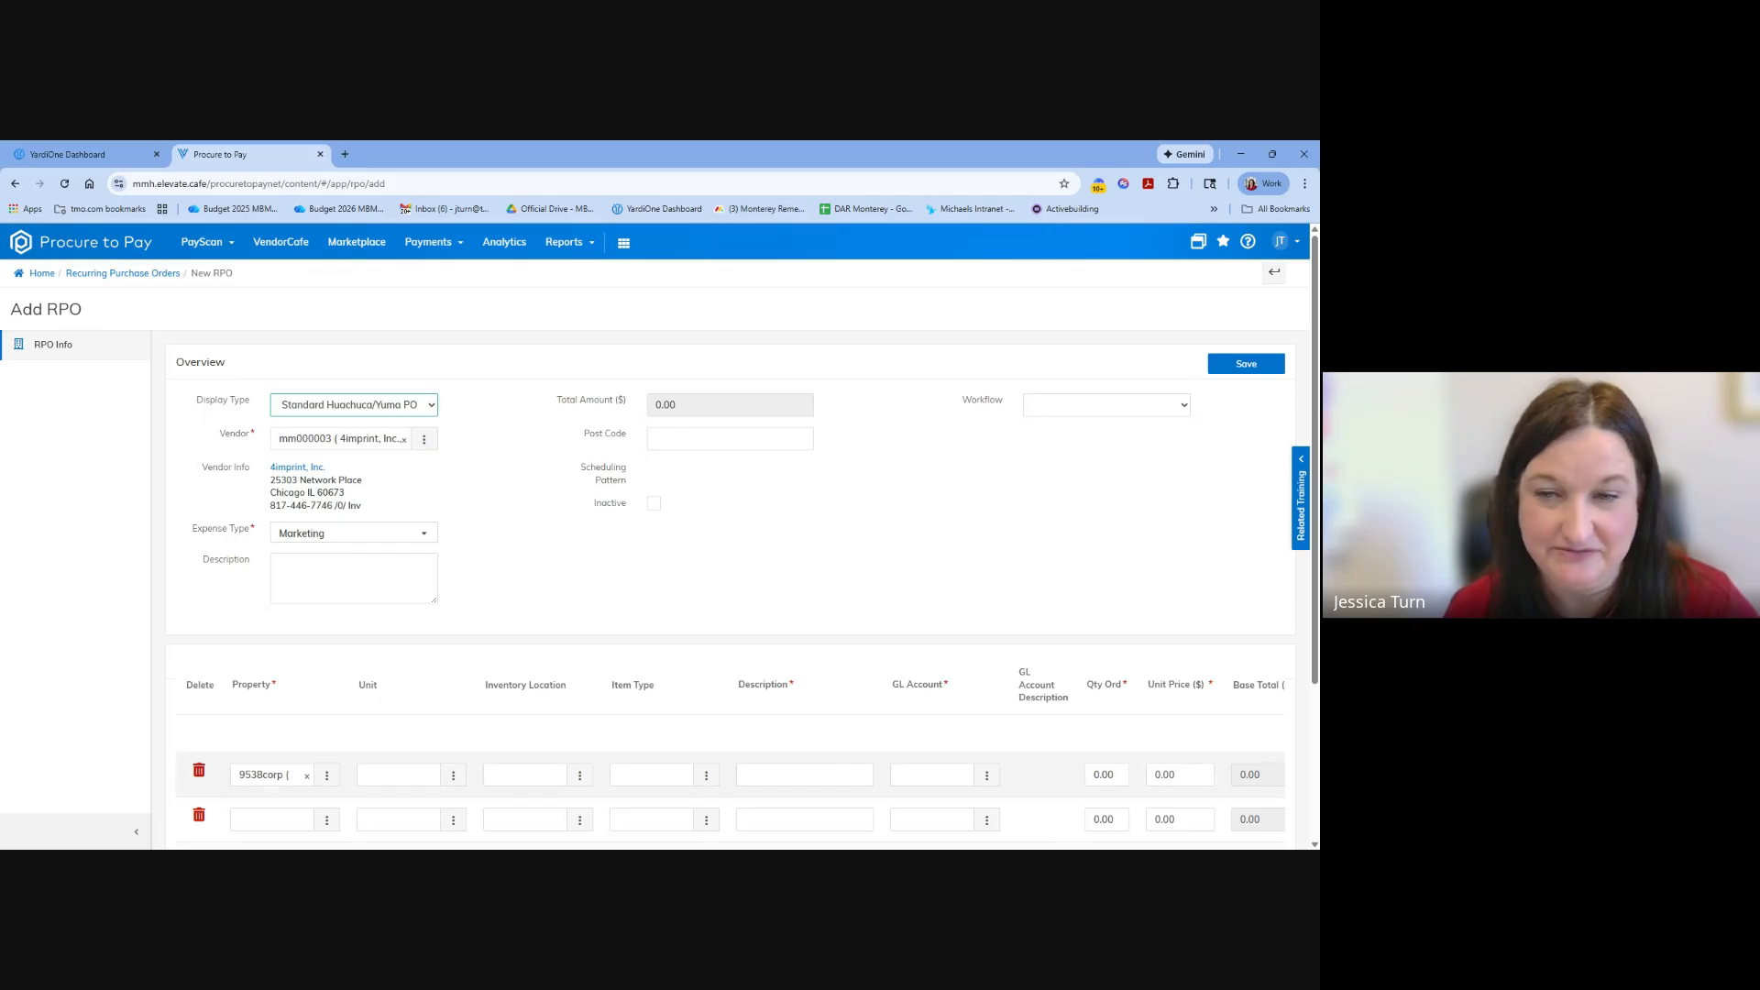
# Enter "keychains" as the description of the first detail line.
pyautogui.click(828, 775)
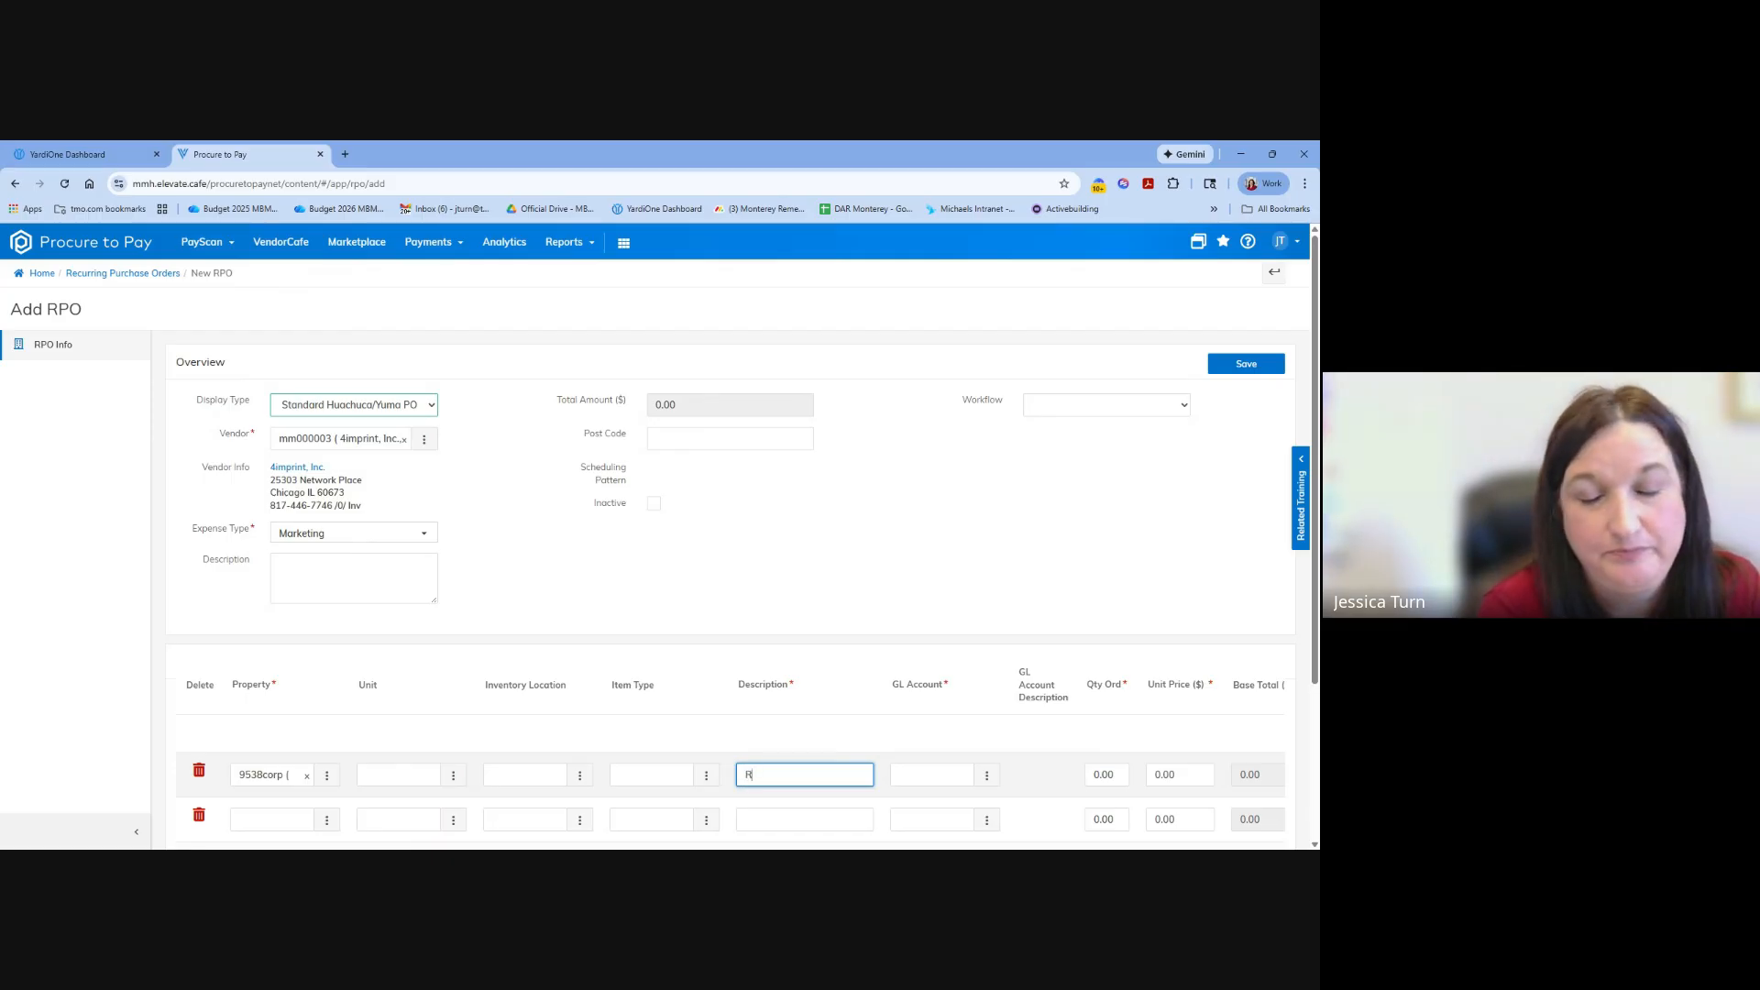
pyautogui.write('Resi')
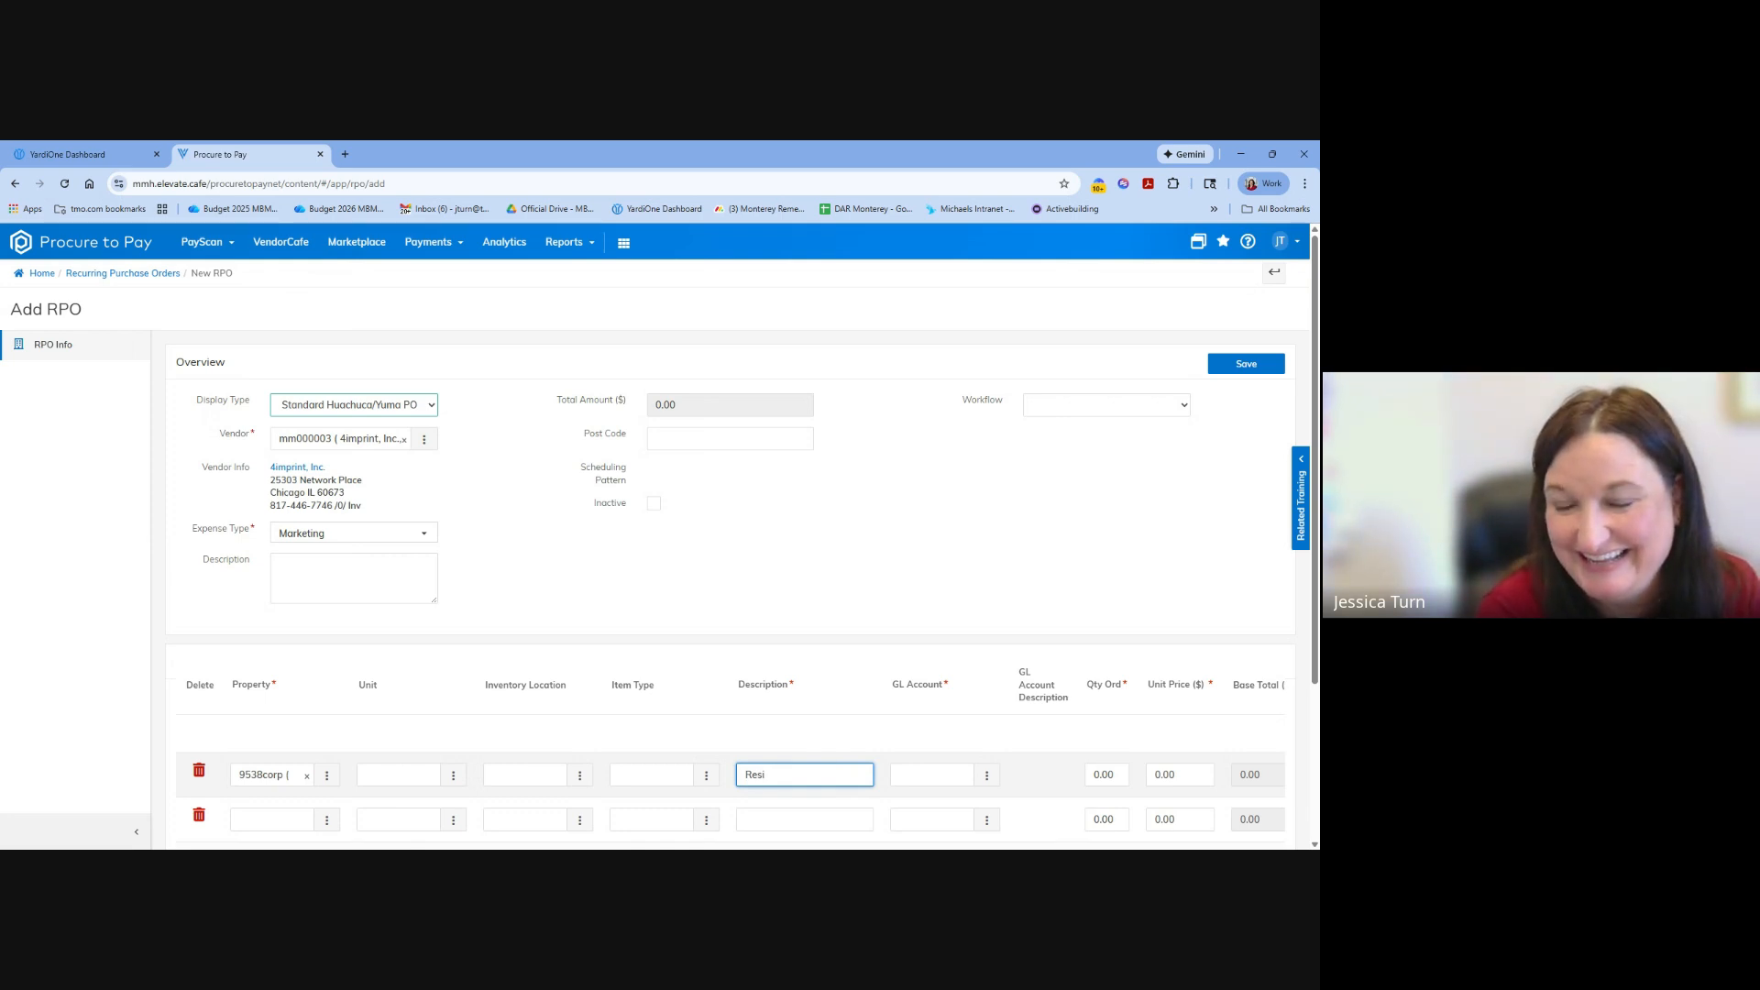
pyautogui.press('BackSpace')
pyautogui.press('BackSpace')
pyautogui.write('key')
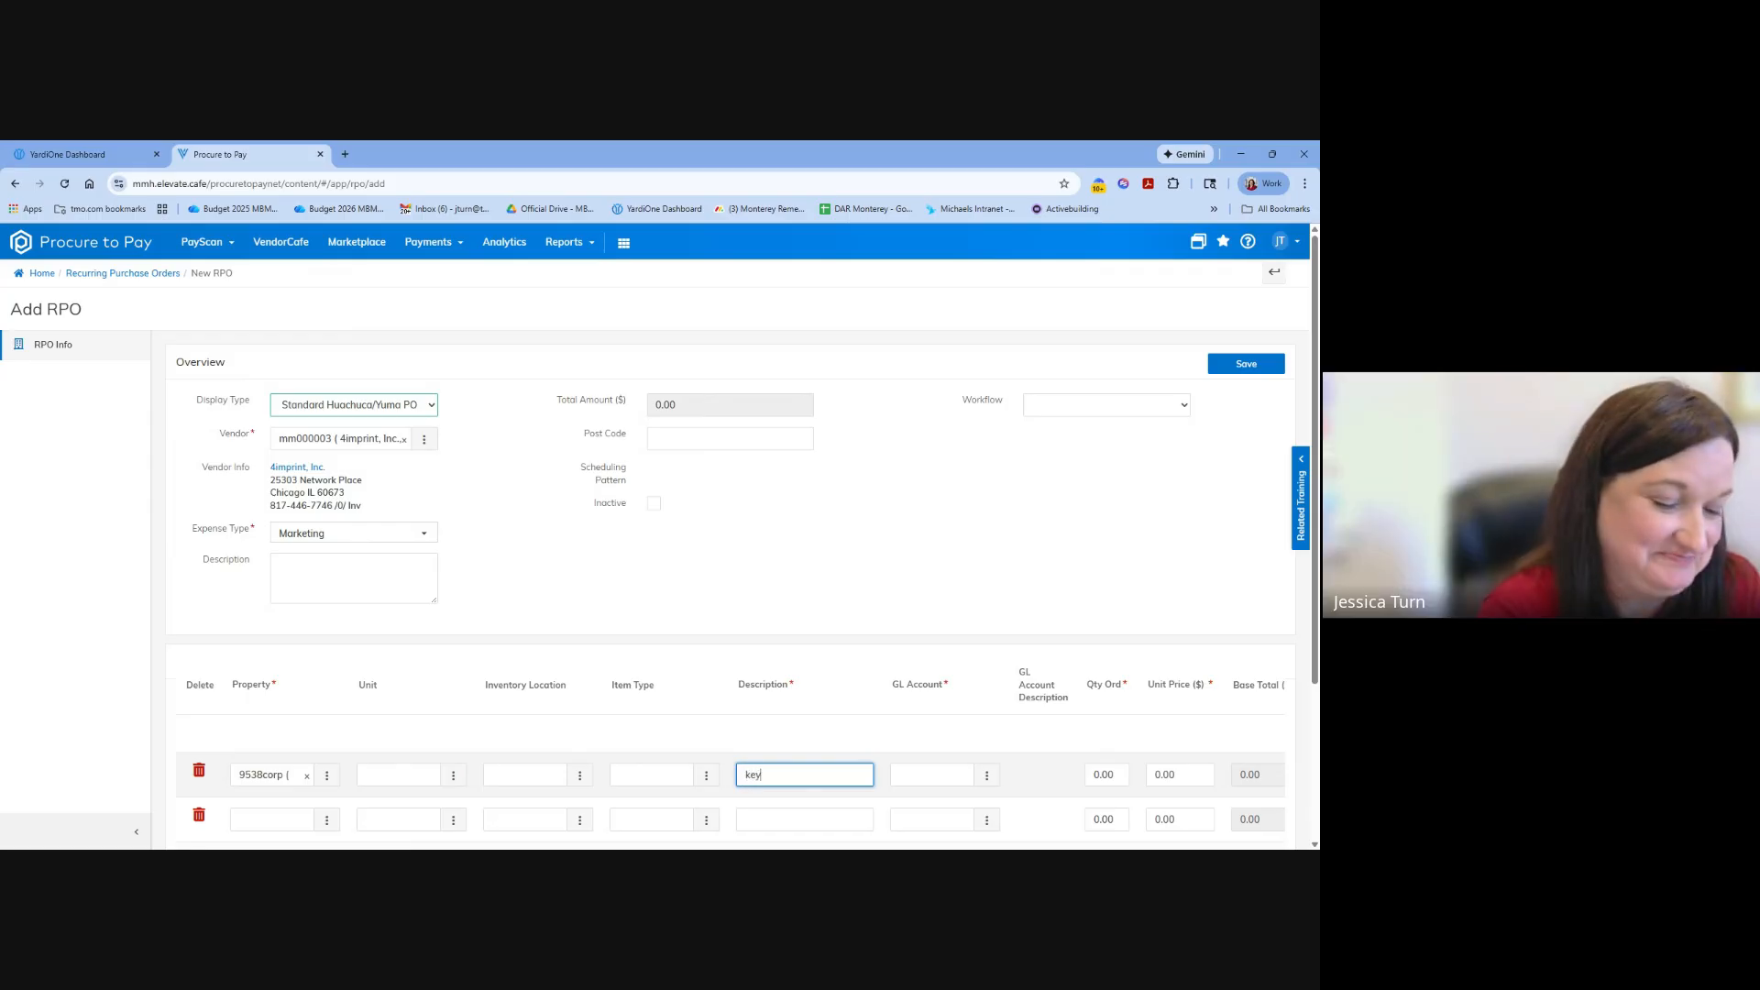
pyautogui.write('chains')
pyautogui.press('Tab')
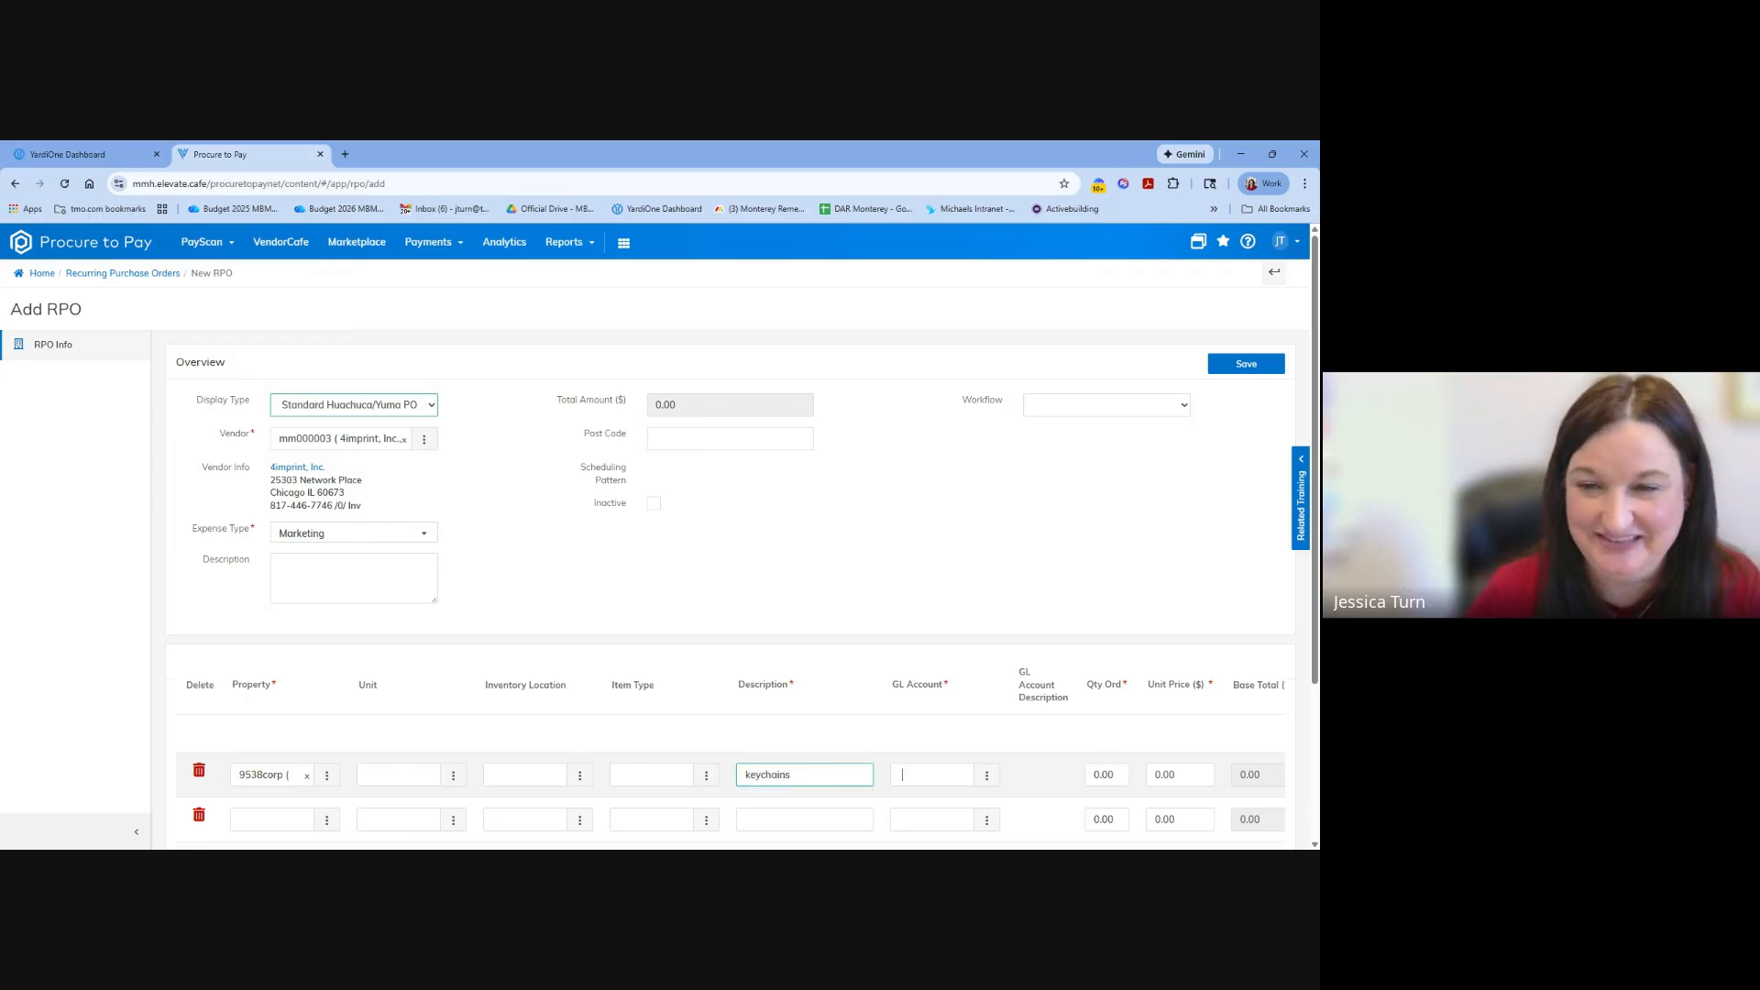
# Assign GL account 621010 (Resident Relations) to the keychains line.
pyautogui.write('mar')
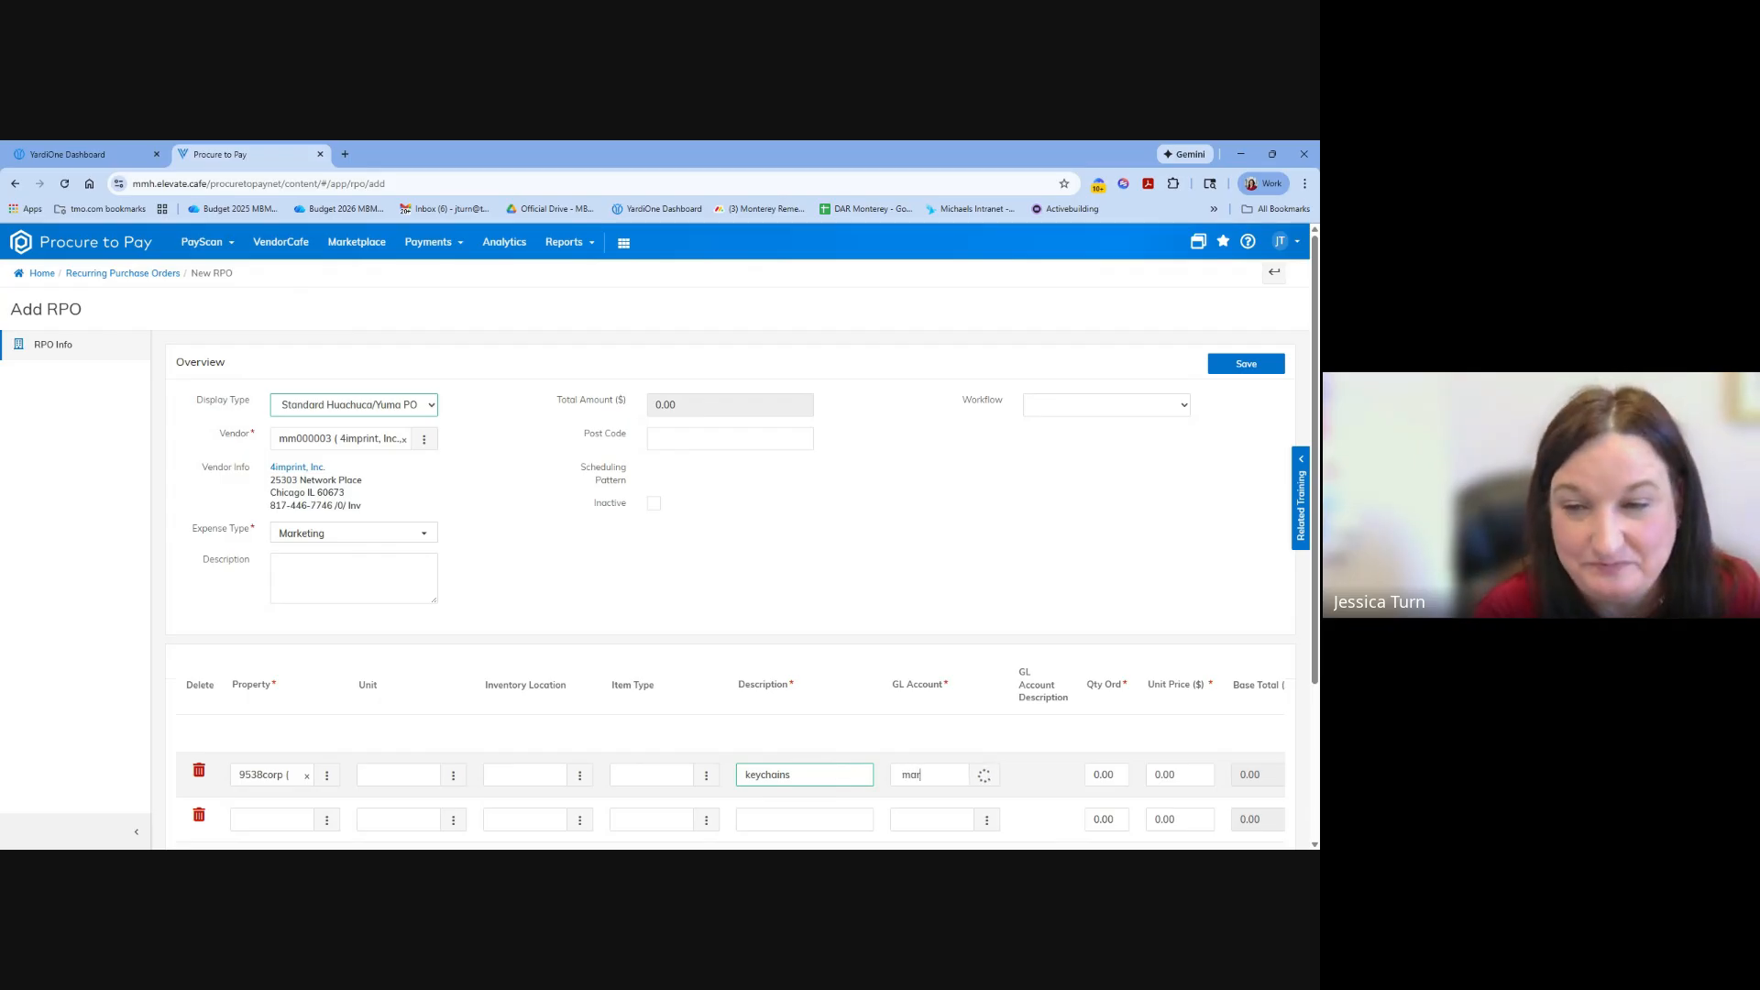
pyautogui.press('BackSpace')
pyautogui.press('BackSpace')
pyautogui.press('BackSpace')
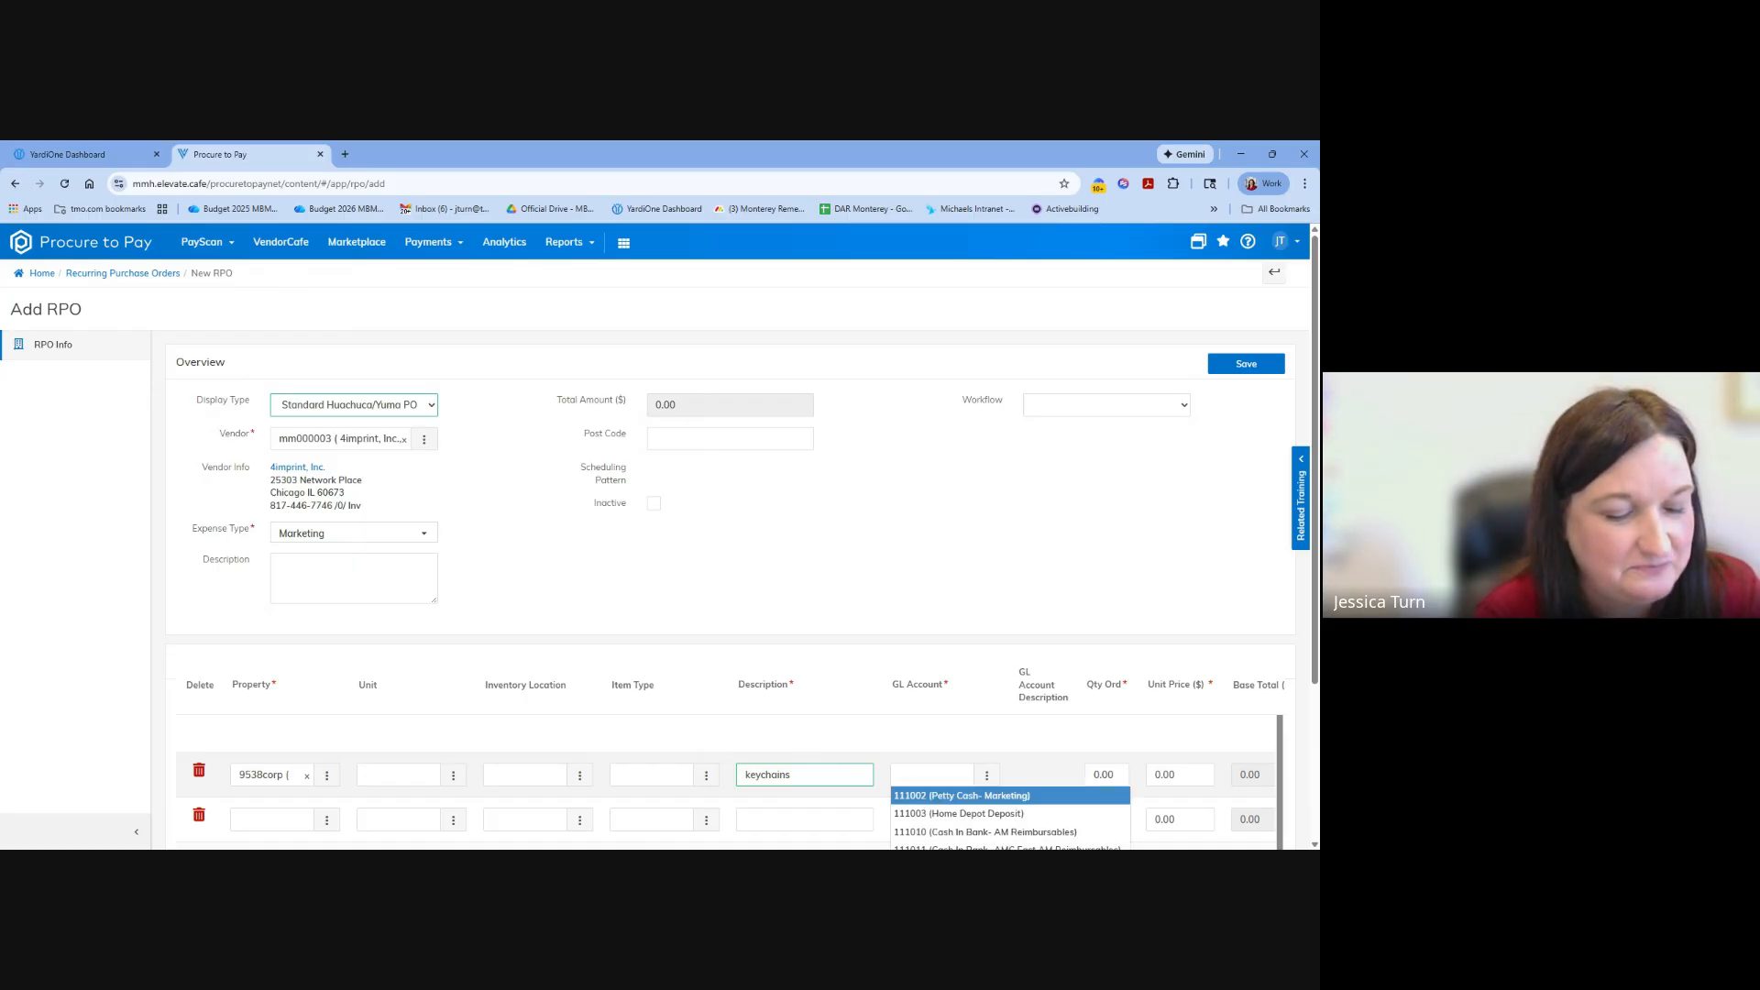
pyautogui.write('resident')
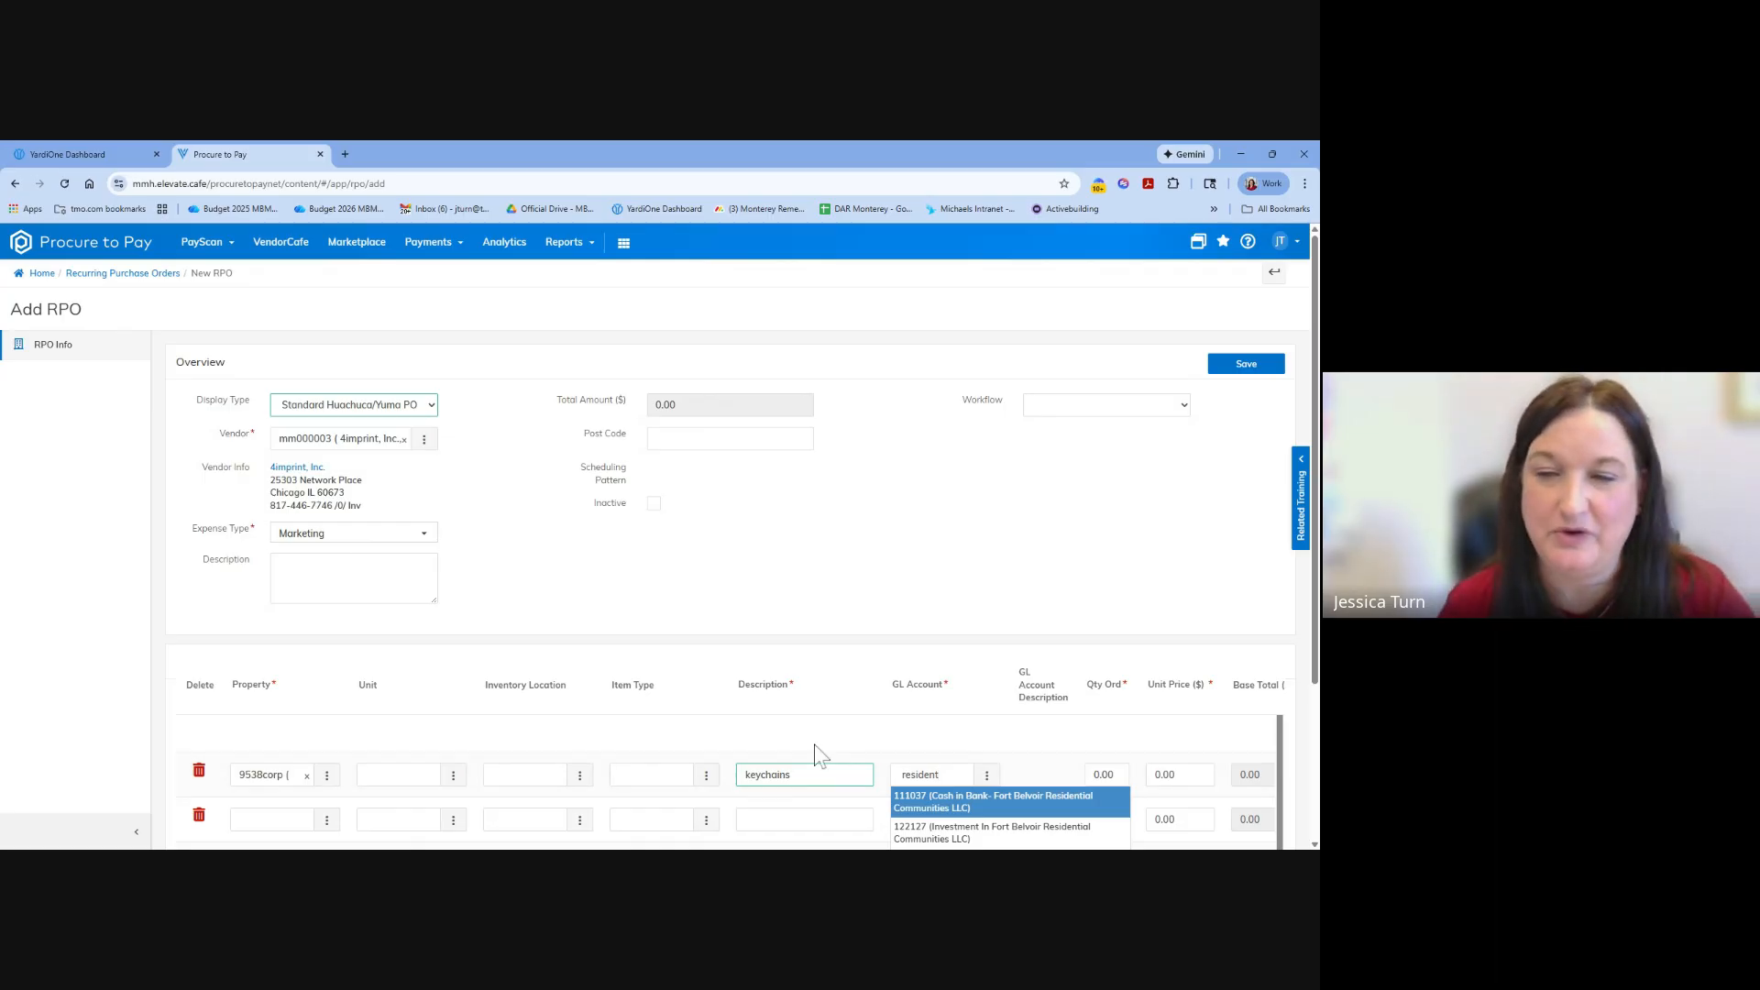
pyautogui.scroll(-3, 818, 752)
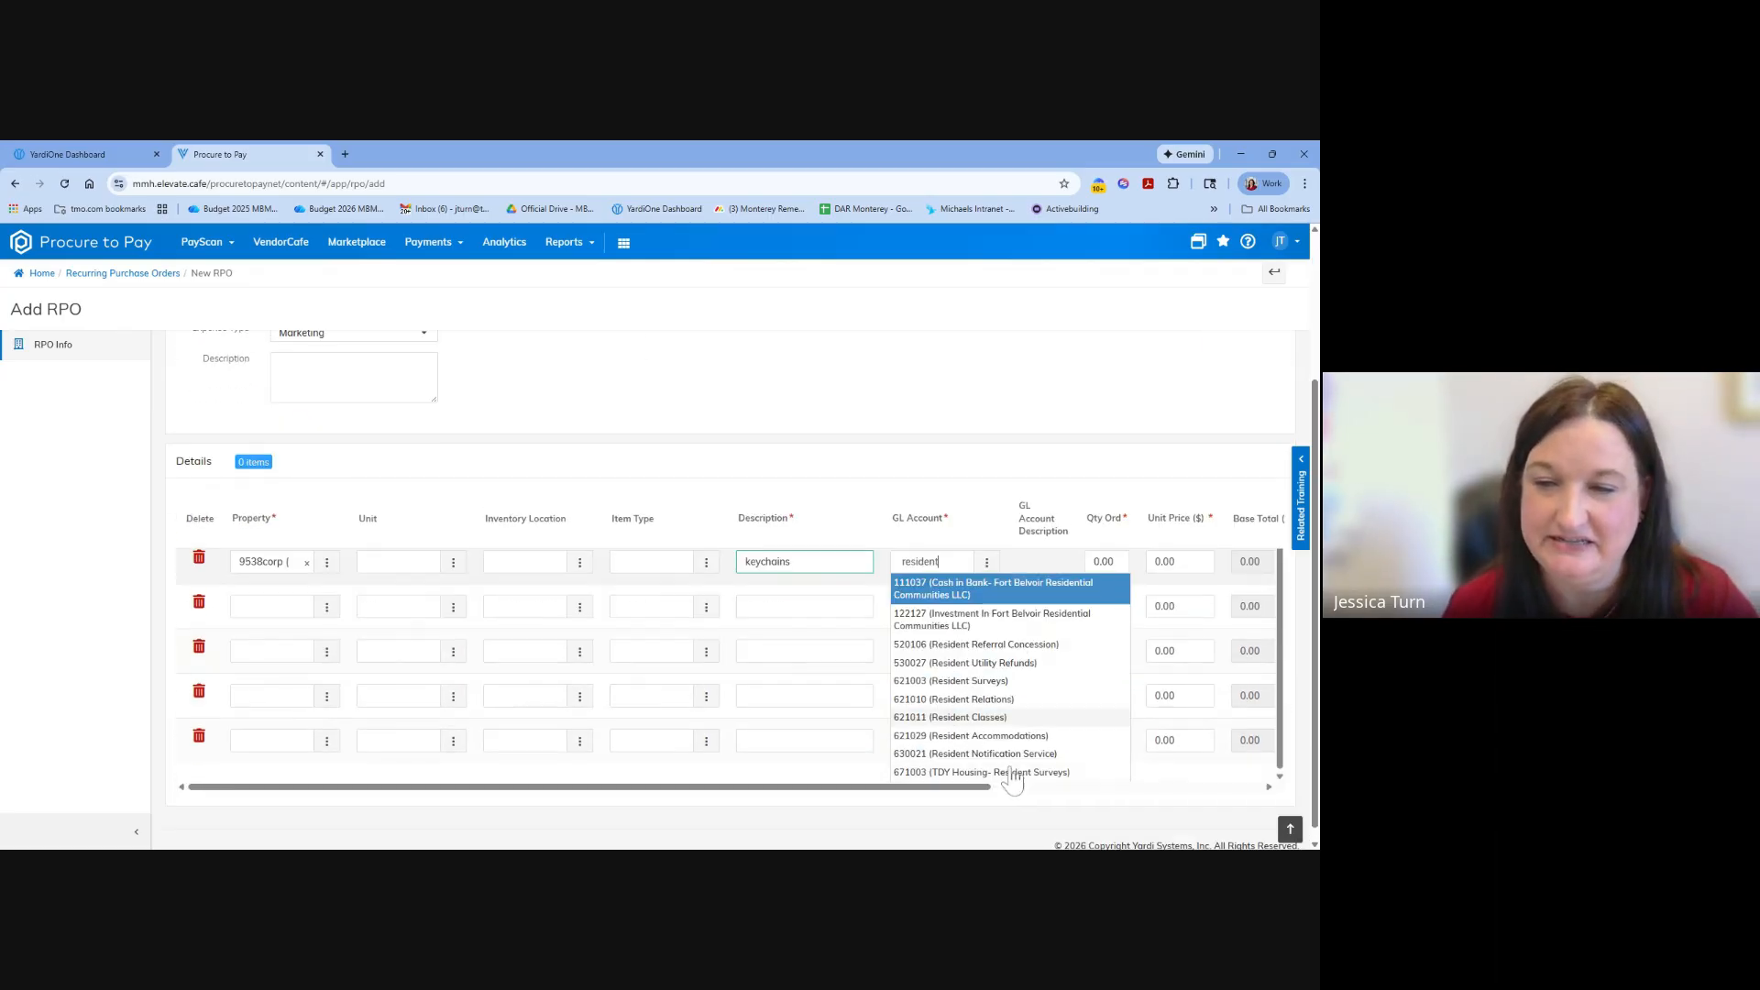
pyautogui.click(1005, 697)
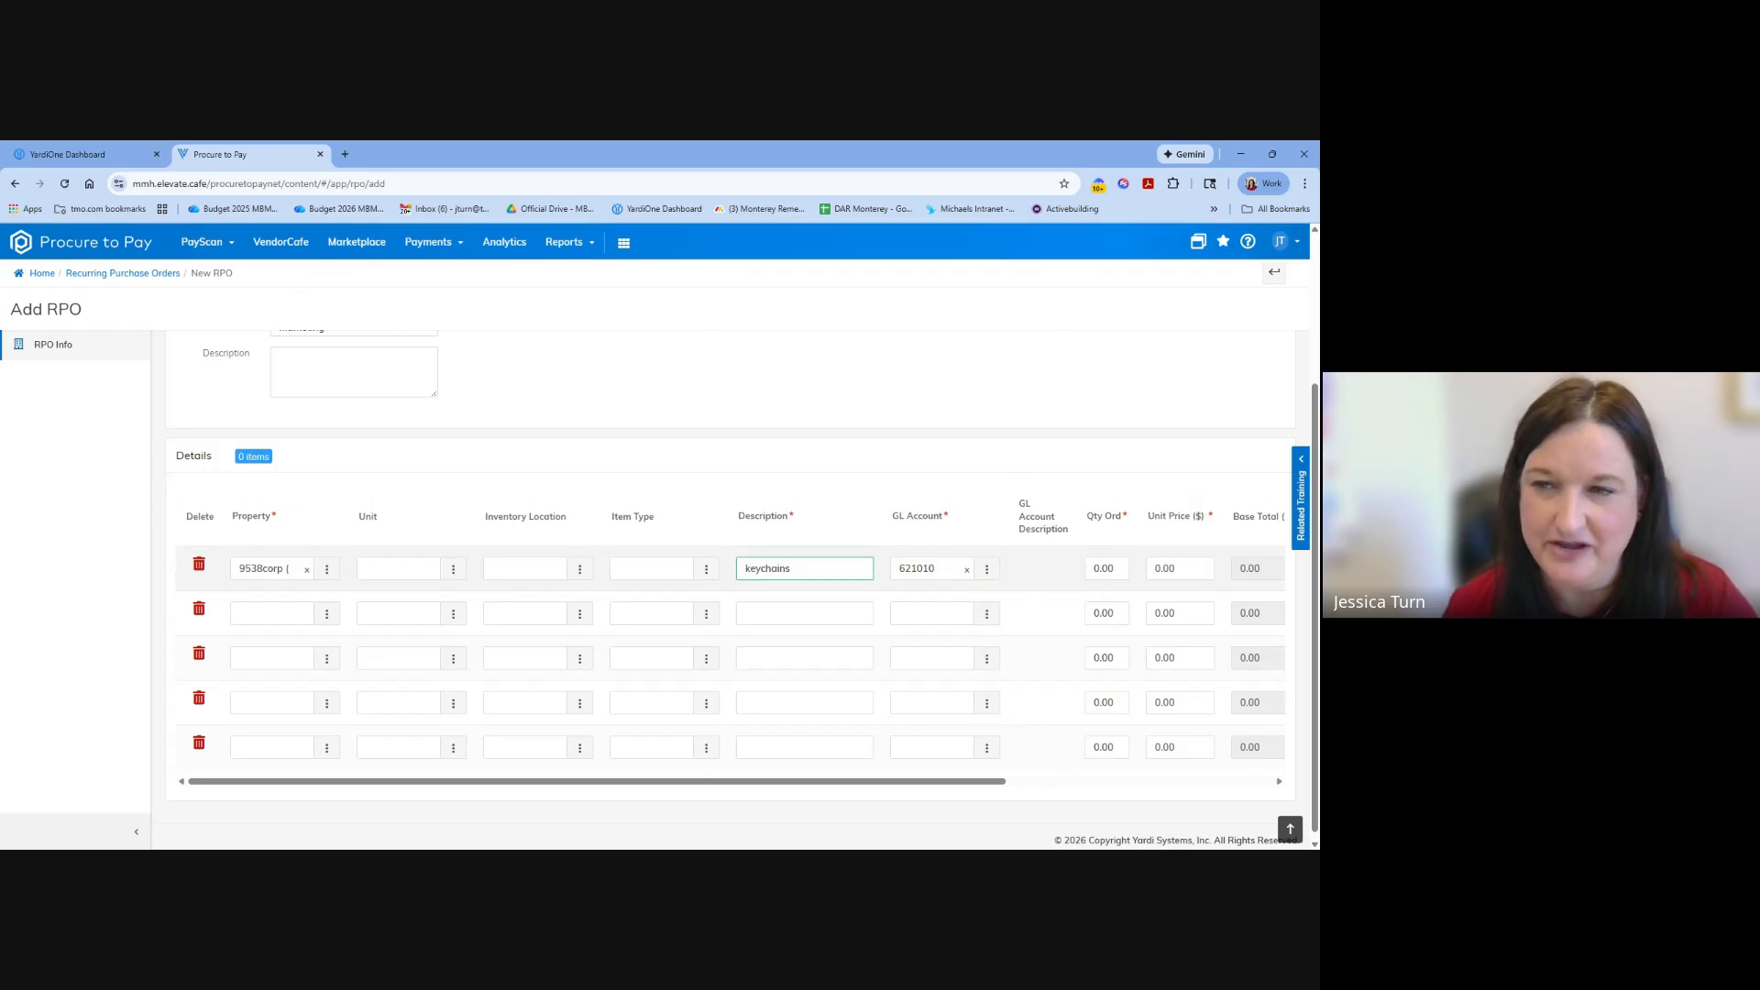
# Set the keychains line to quantity 200 at a unit price of 1.00 and save the recurring purchase order.
pyautogui.click(1106, 568)
pyautogui.write('2')
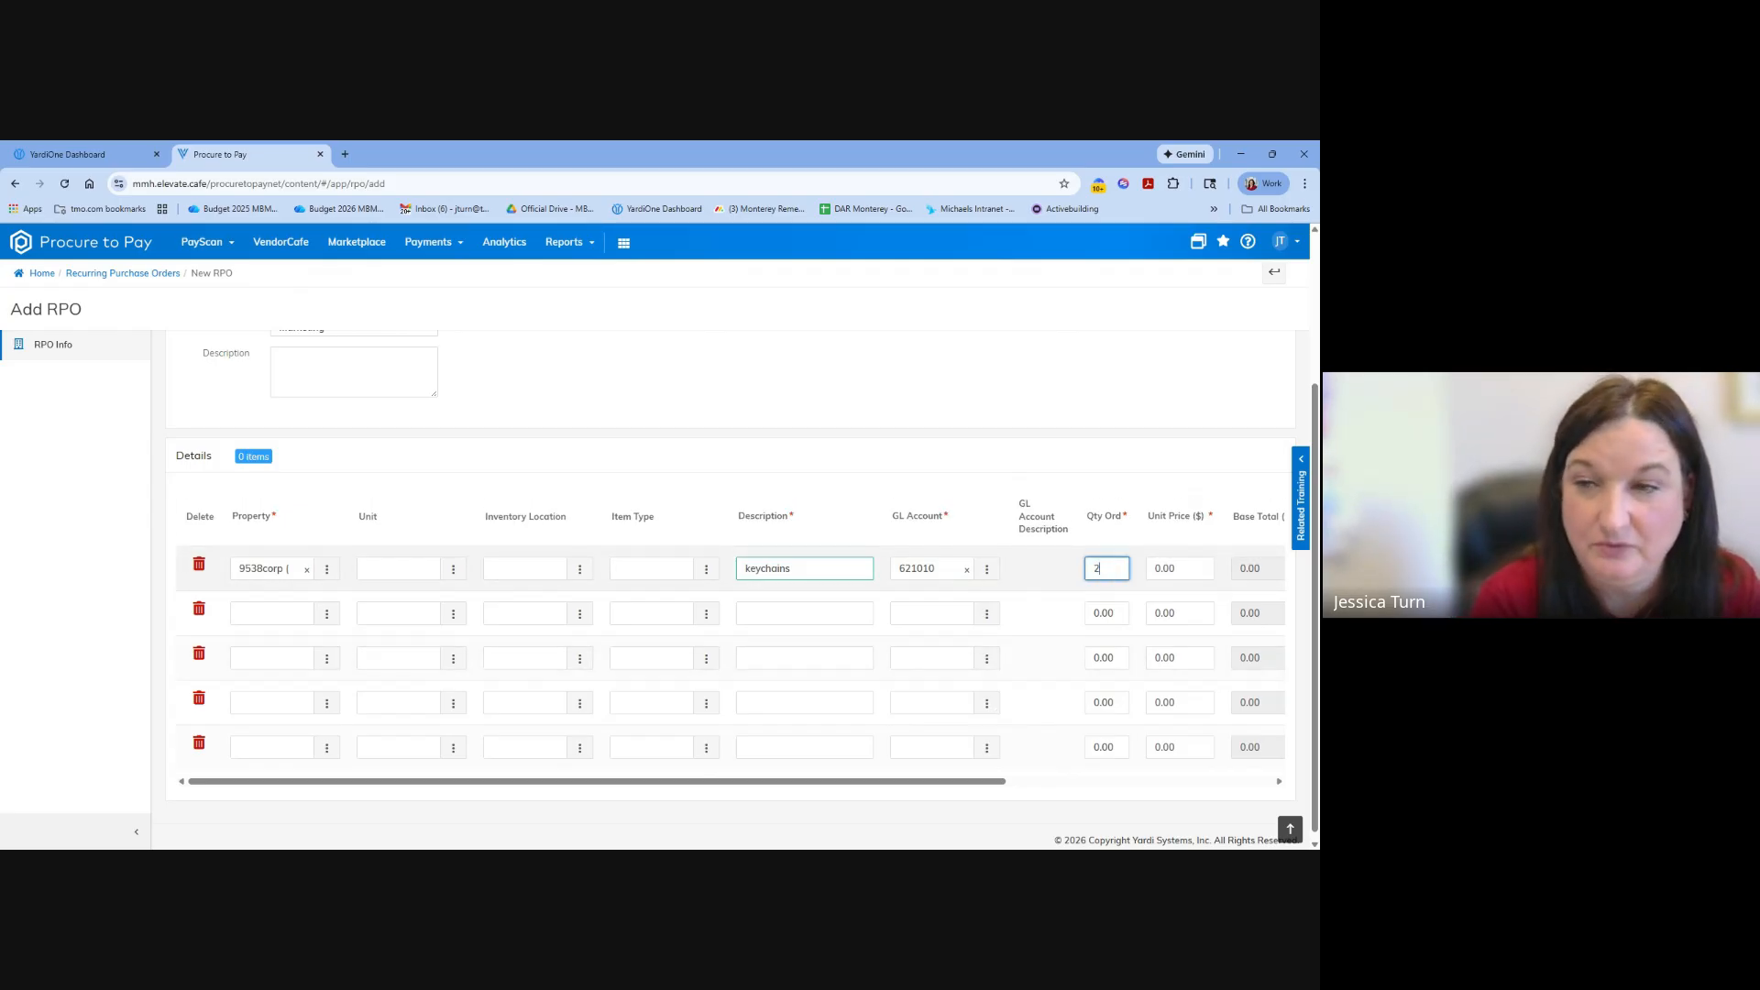
pyautogui.write('00')
pyautogui.press('Tab')
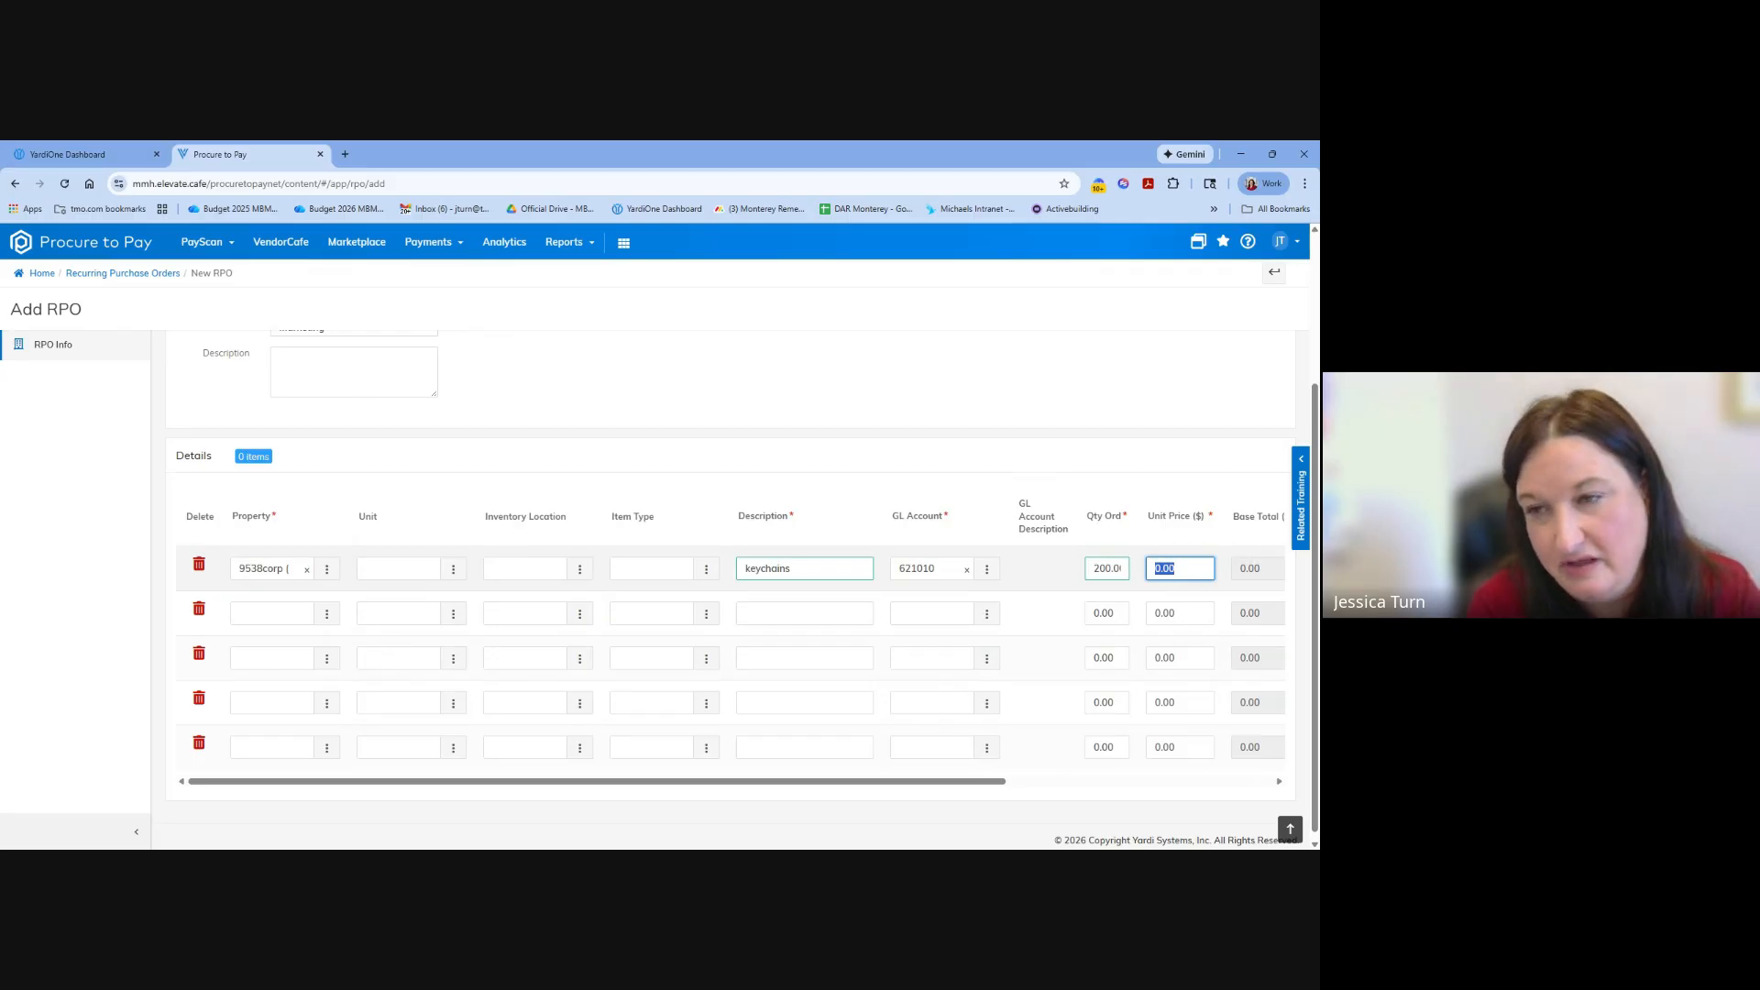
pyautogui.write('1')
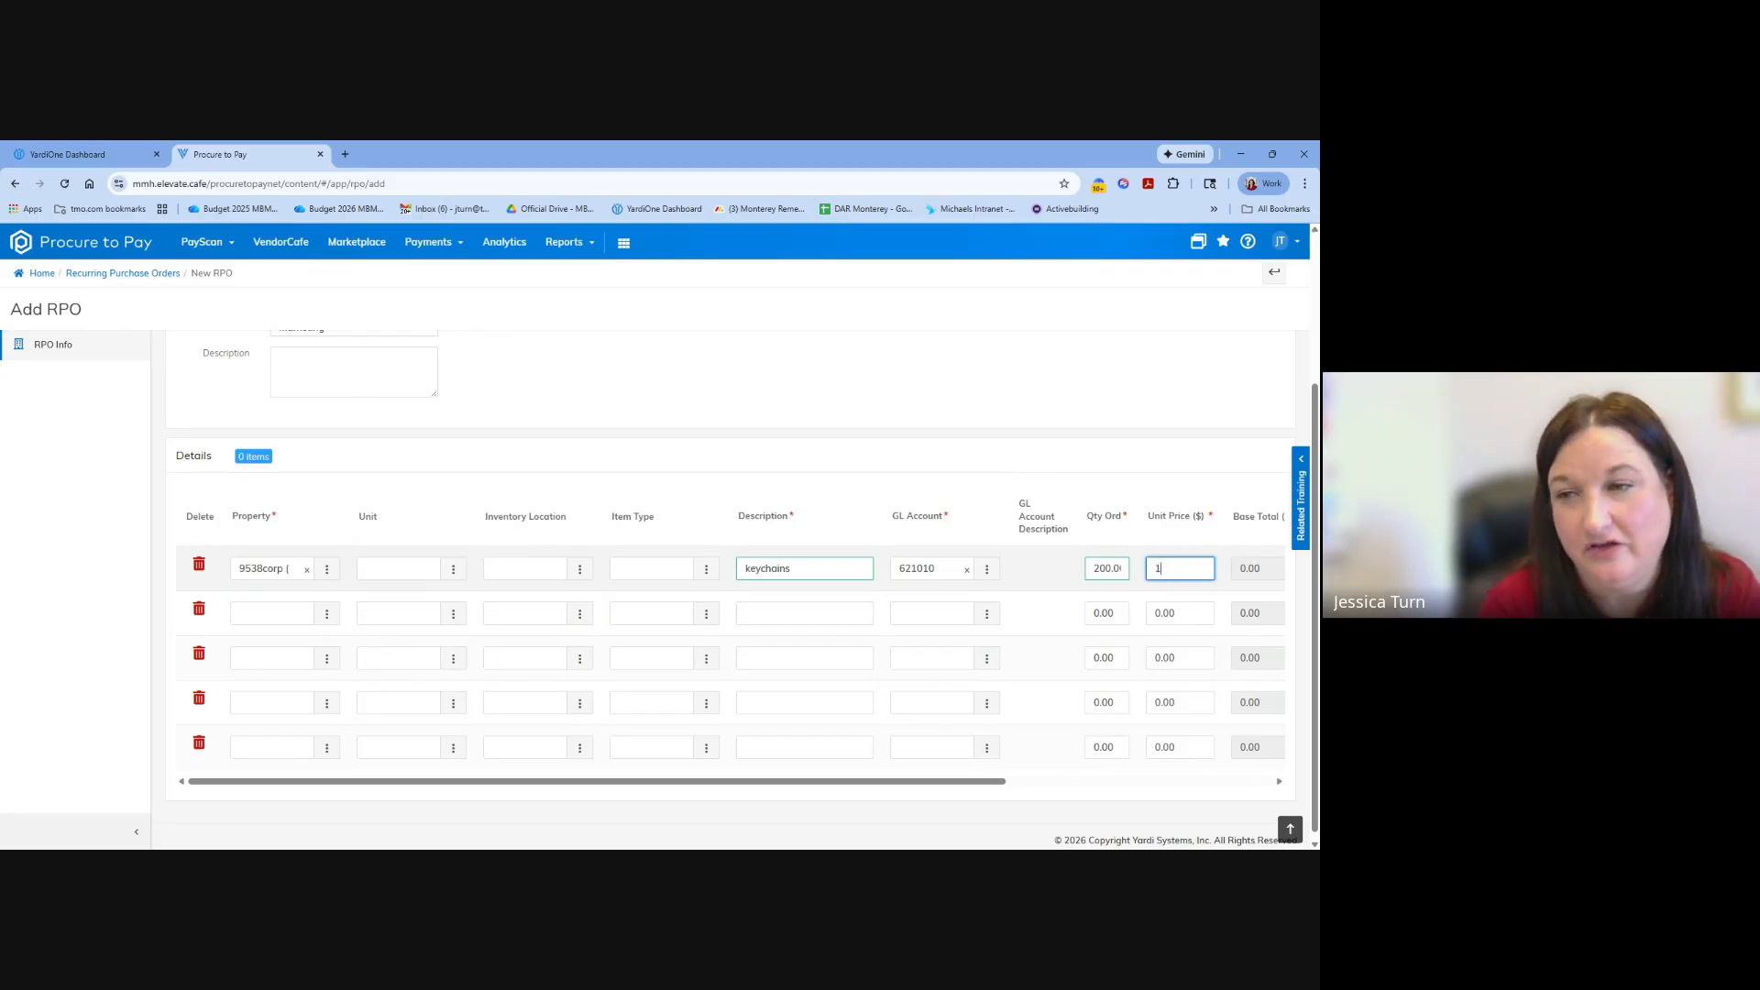
pyautogui.press('Tab')
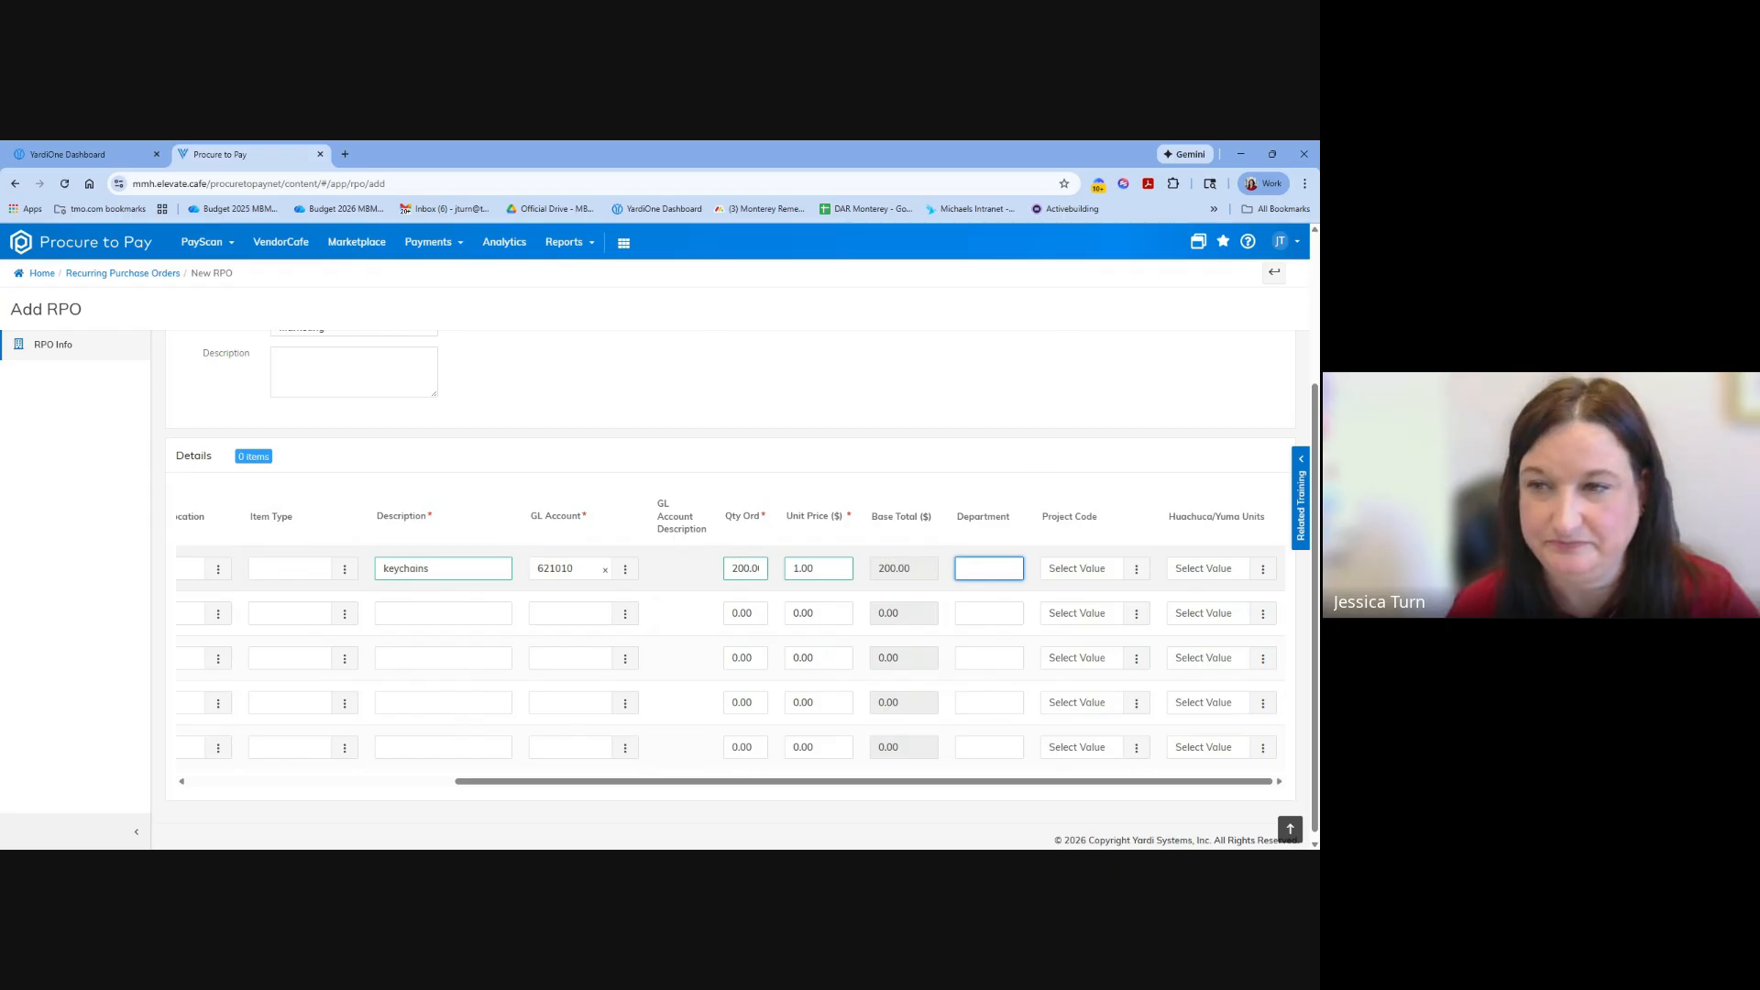
pyautogui.click(1081, 782)
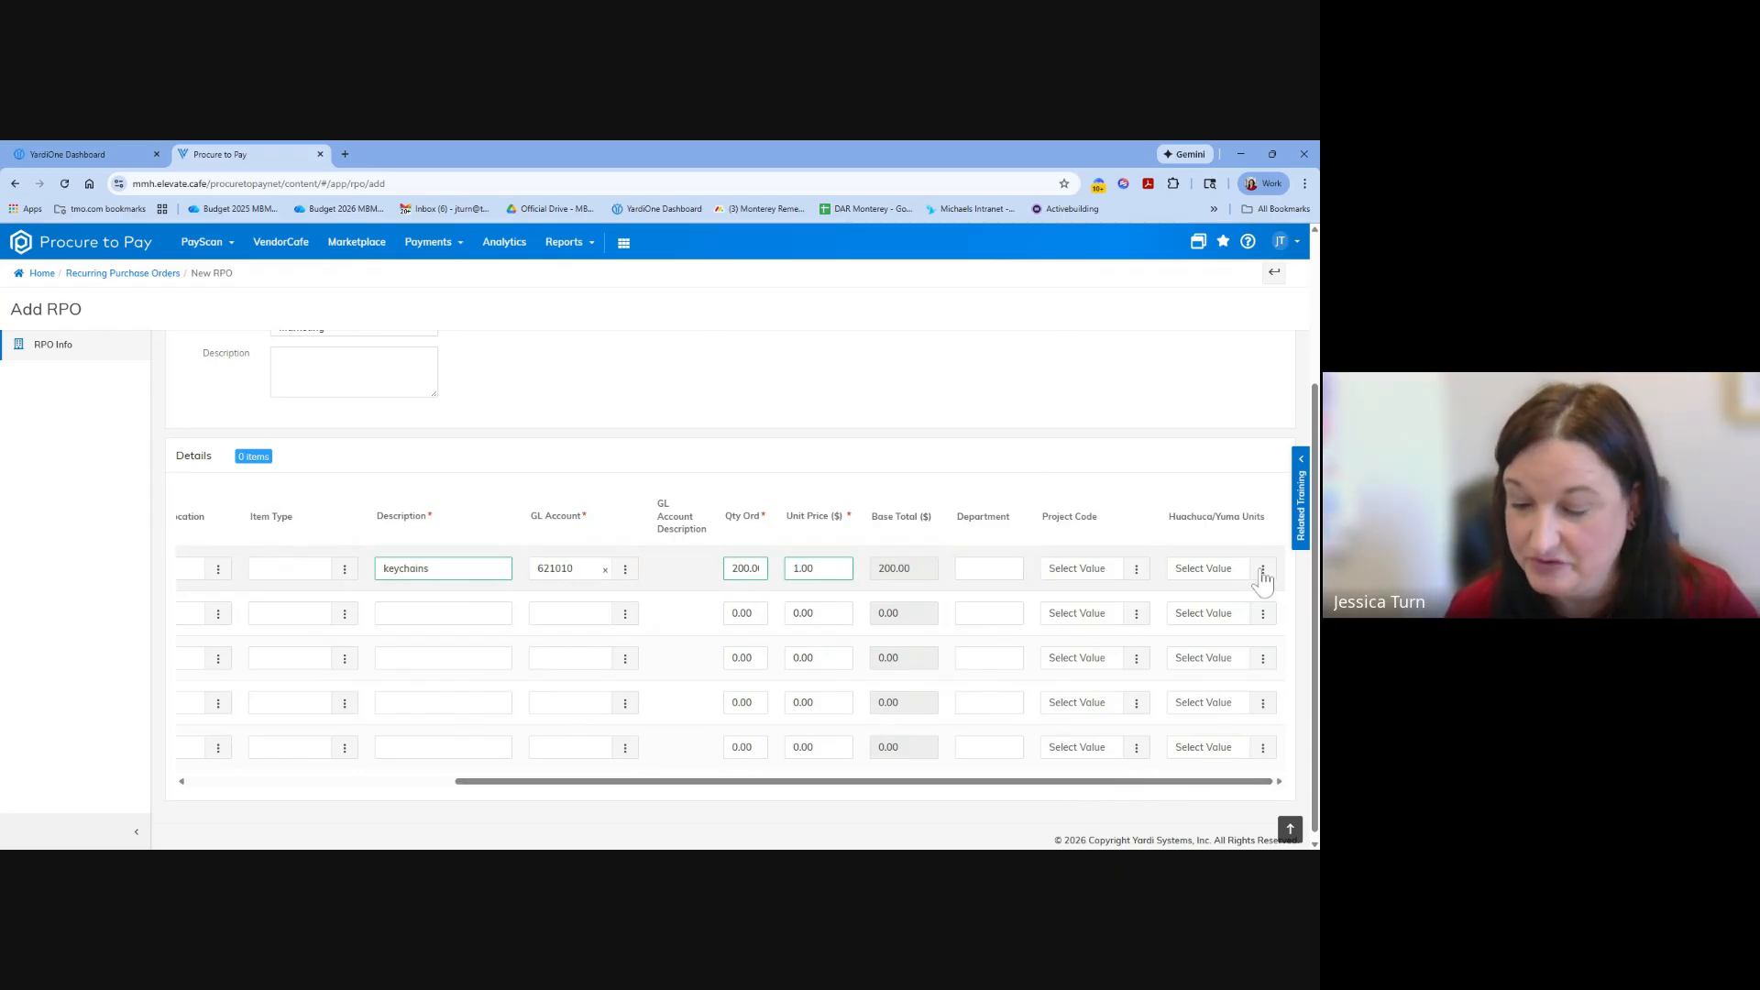
pyautogui.scroll(3, 755, 723)
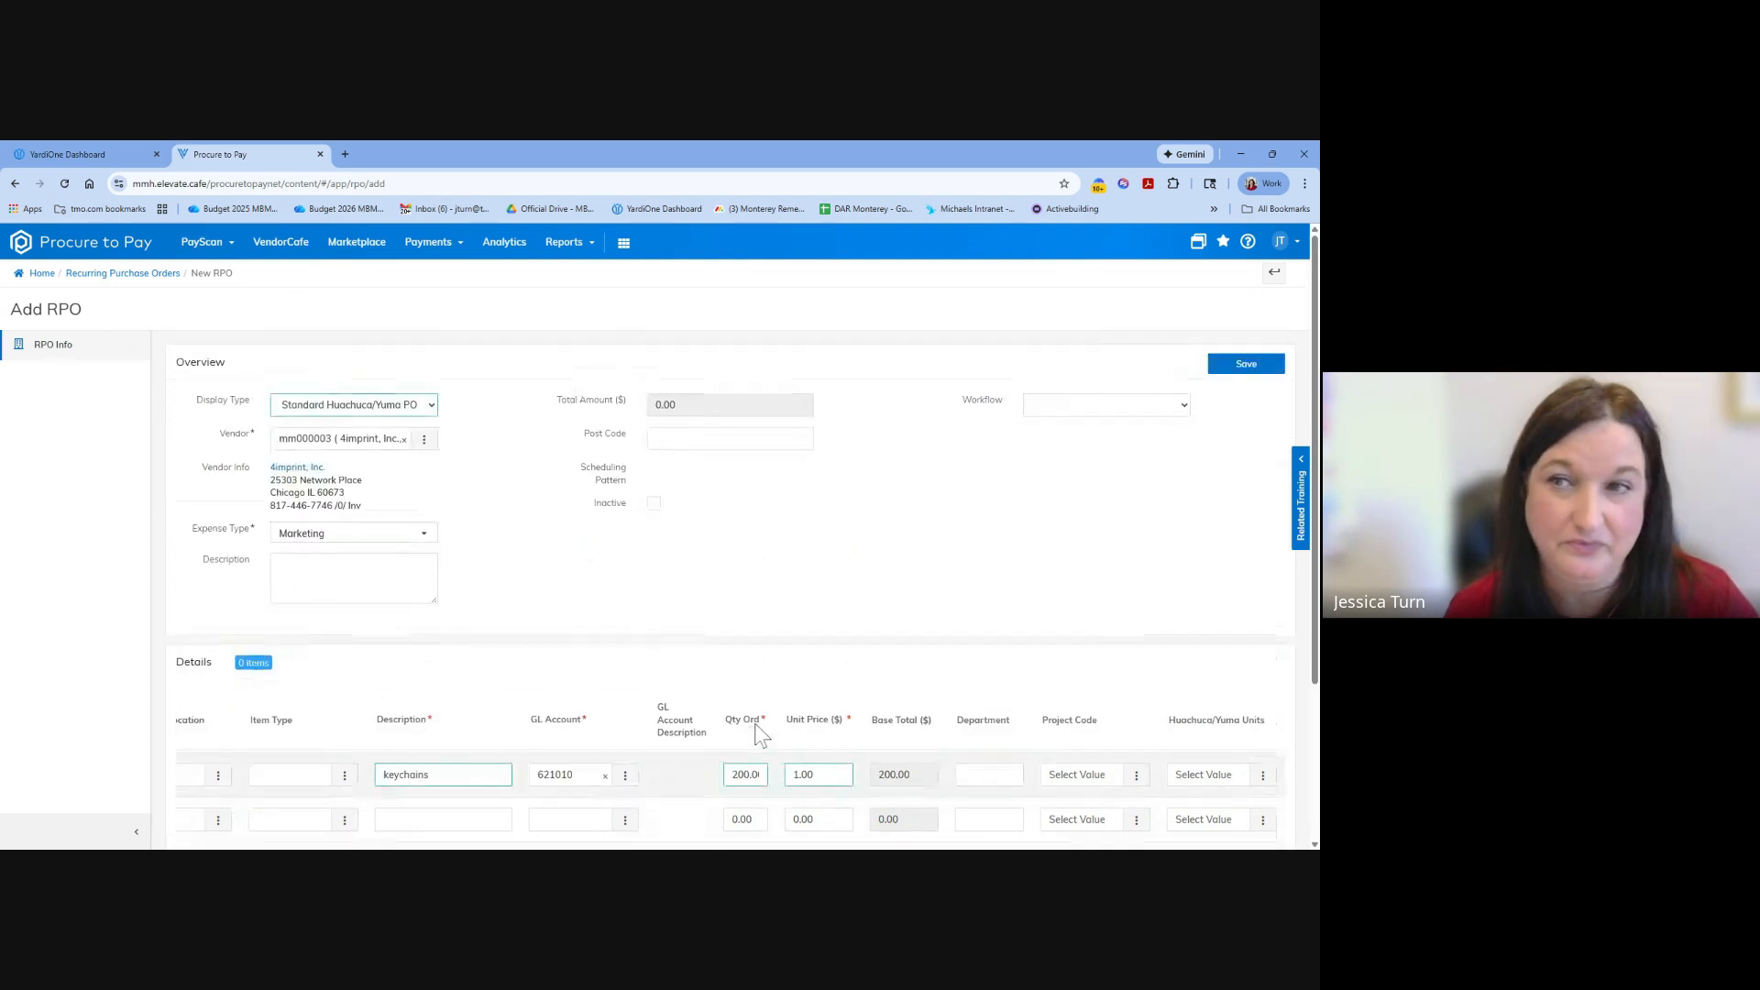
pyautogui.click(1243, 370)
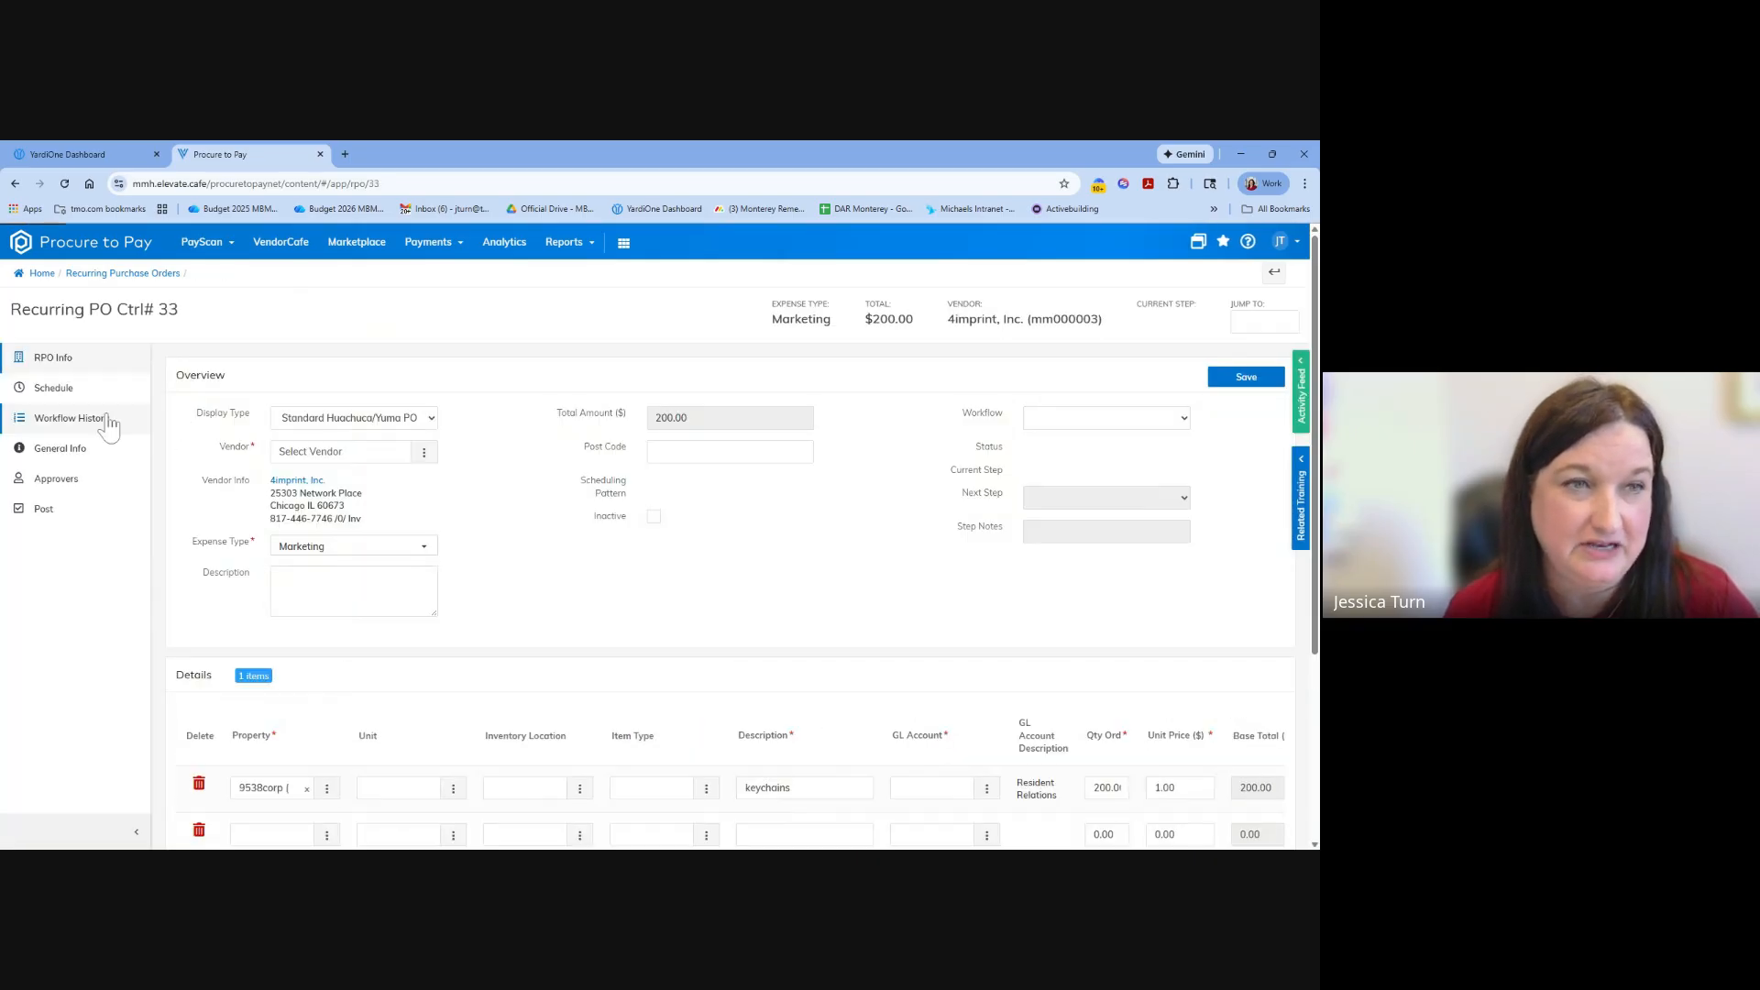
# Open the recurring order's posting schedule, try the Quarterly and Monthly presets, and clear all selected months.
pyautogui.click(55, 388)
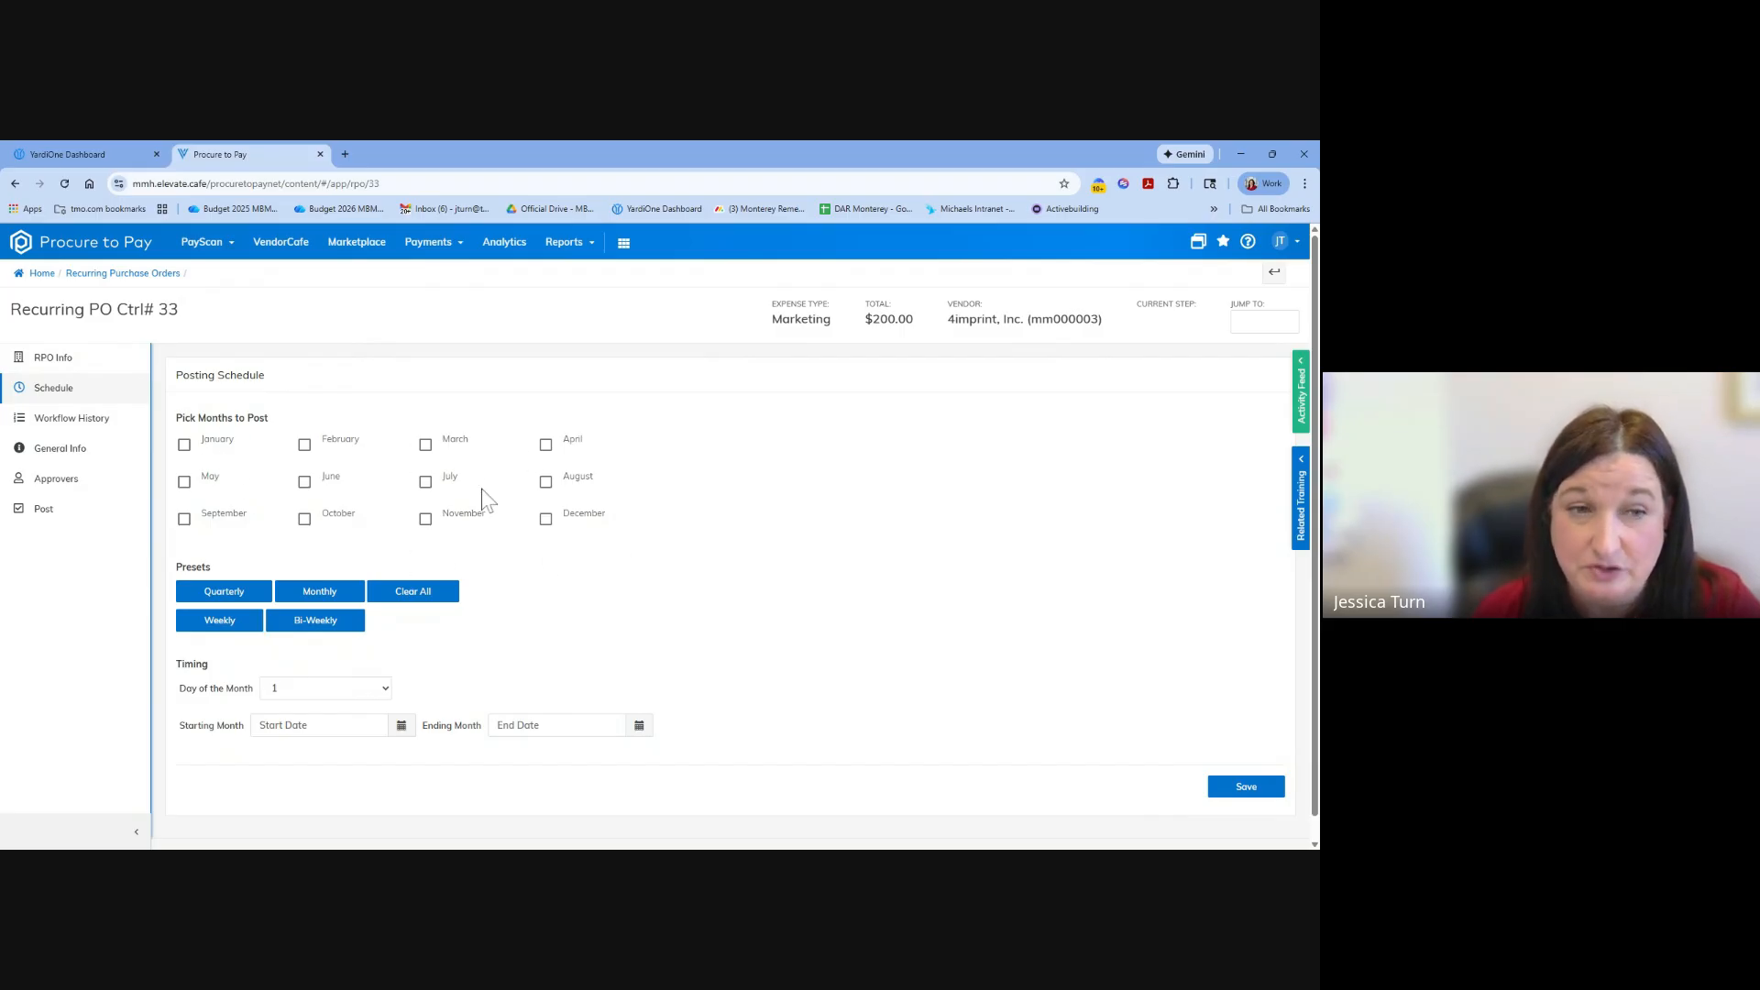
pyautogui.scroll(-1, 615, 632)
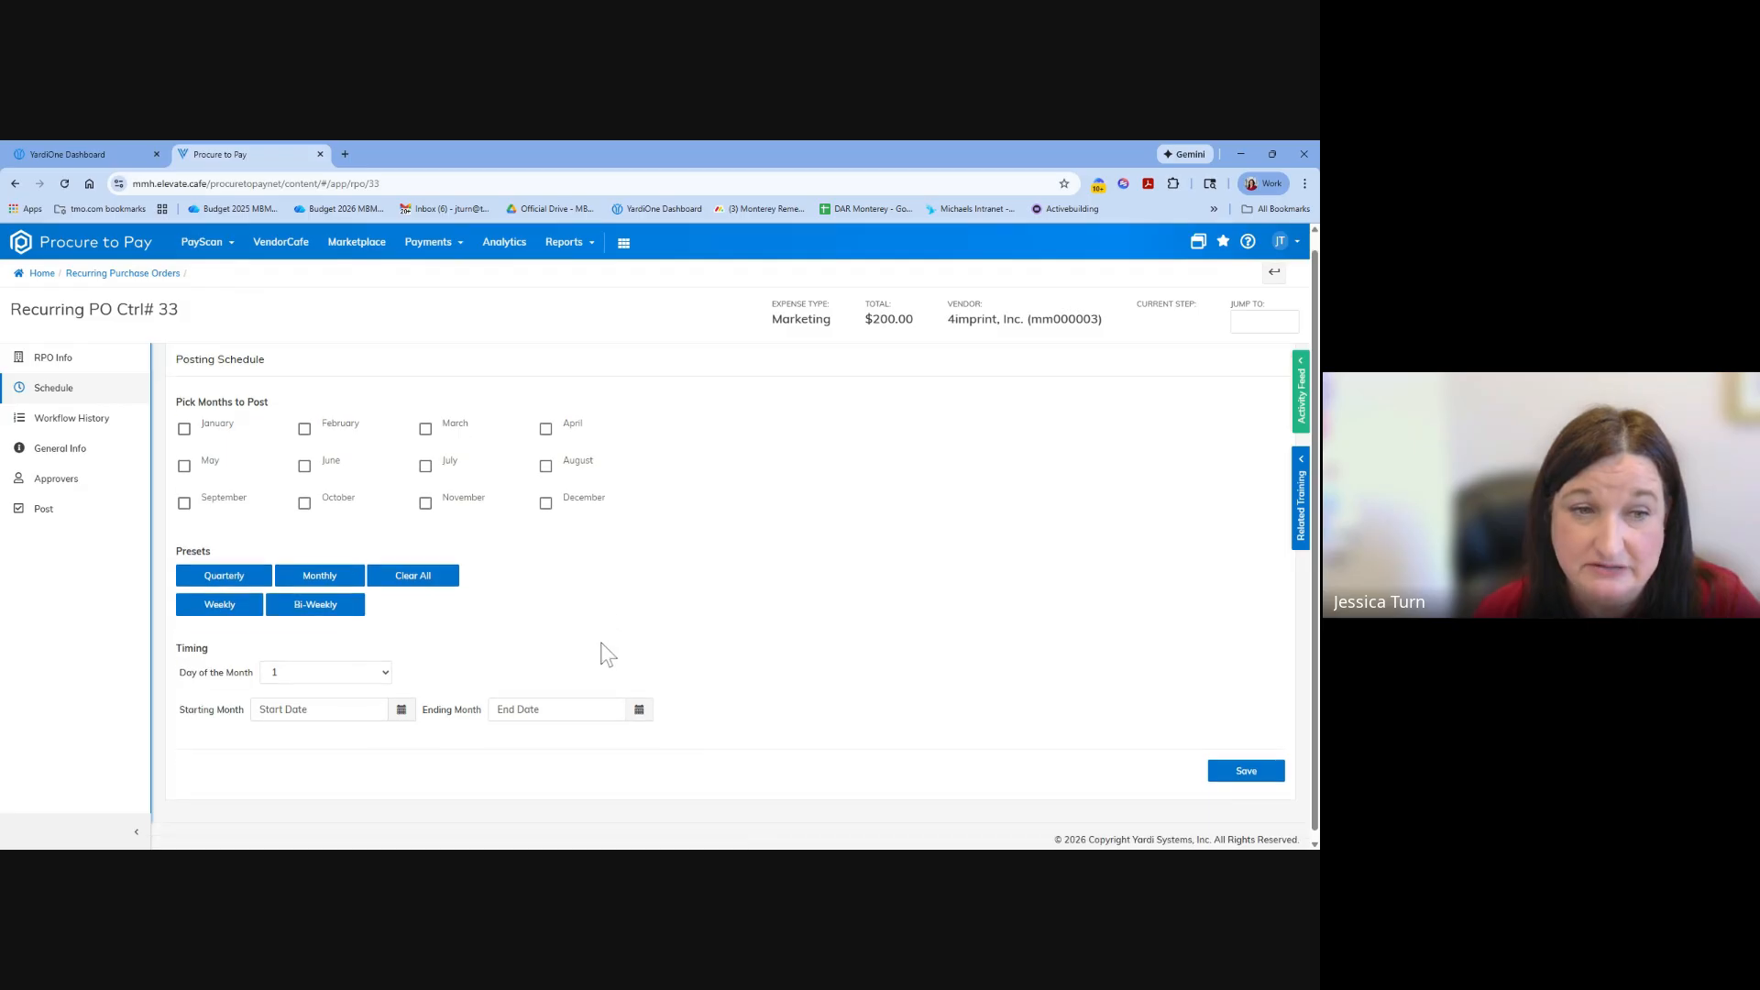
pyautogui.click(215, 576)
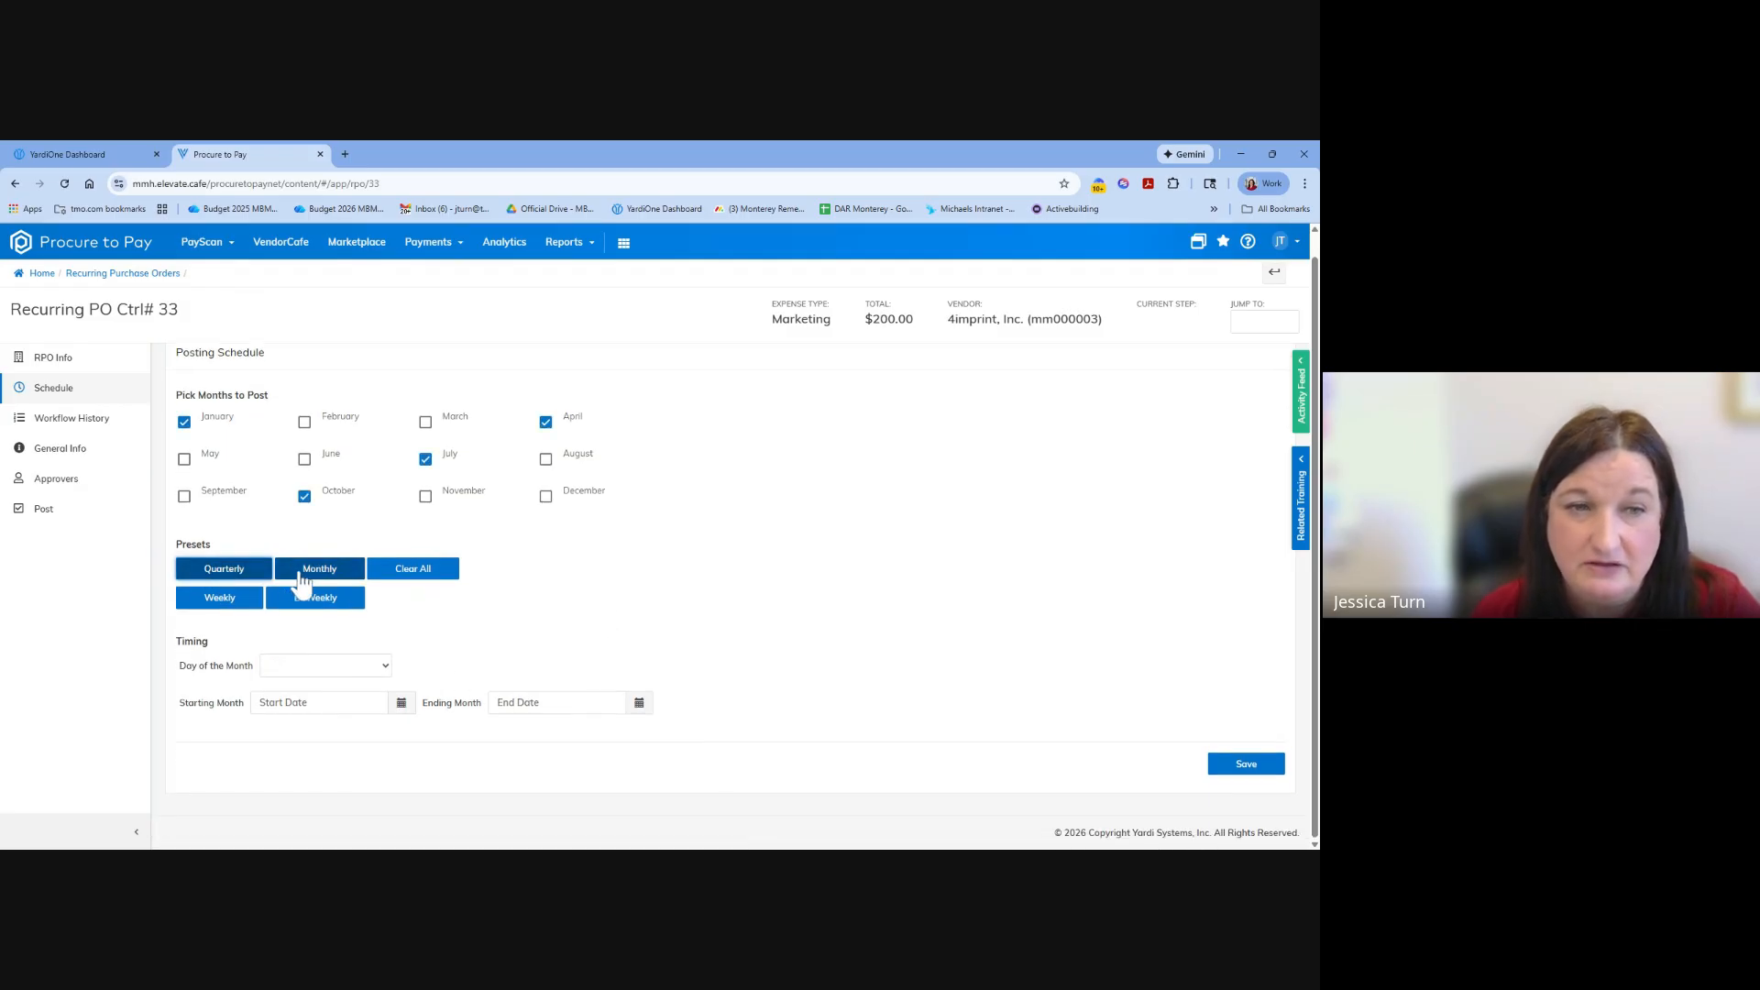
pyautogui.click(312, 580)
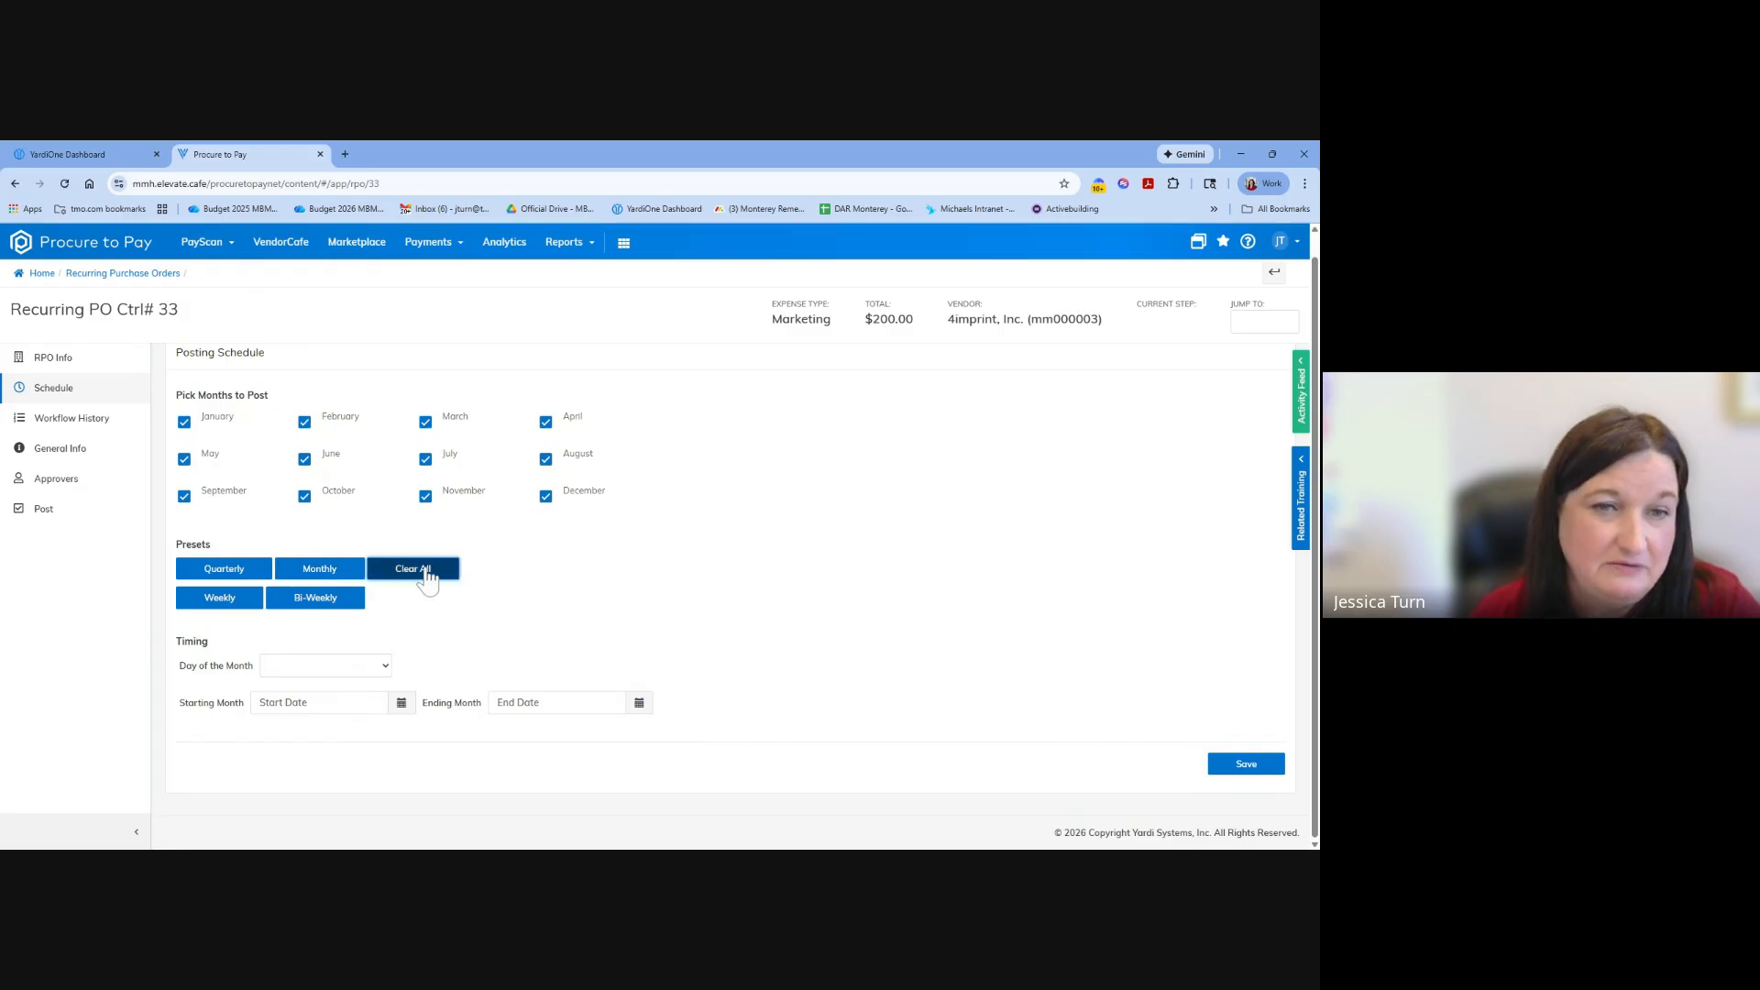
pyautogui.click(422, 569)
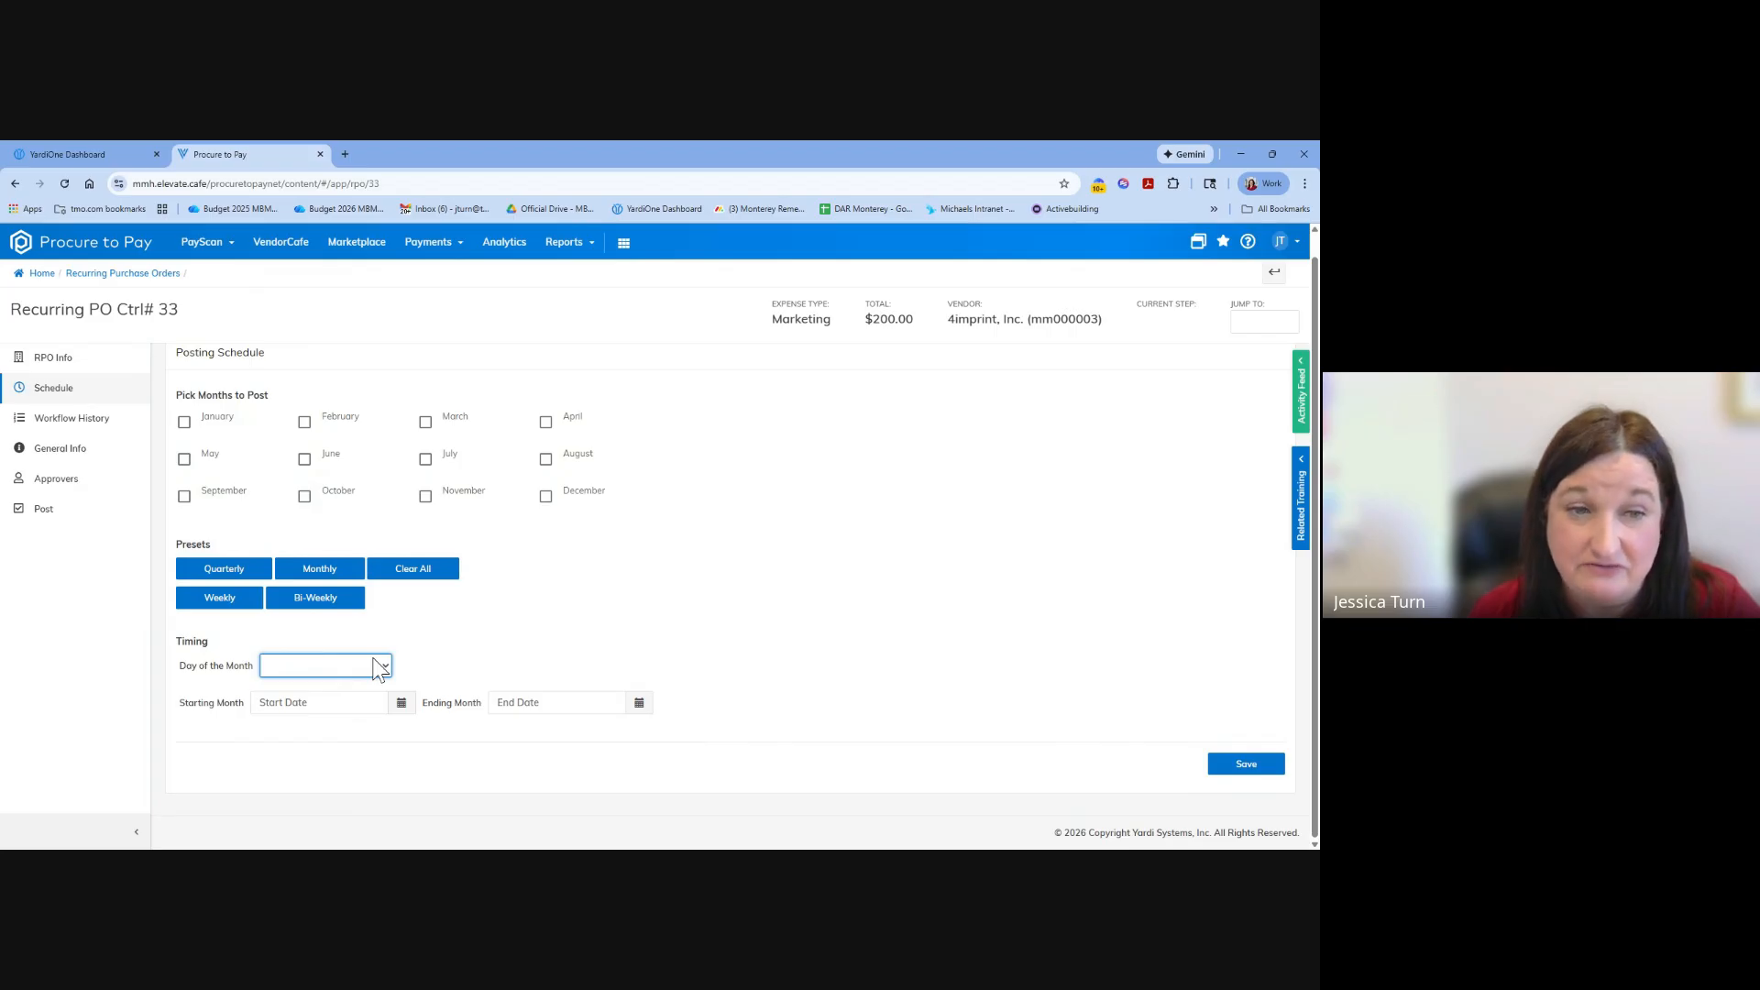
pyautogui.click(636, 652)
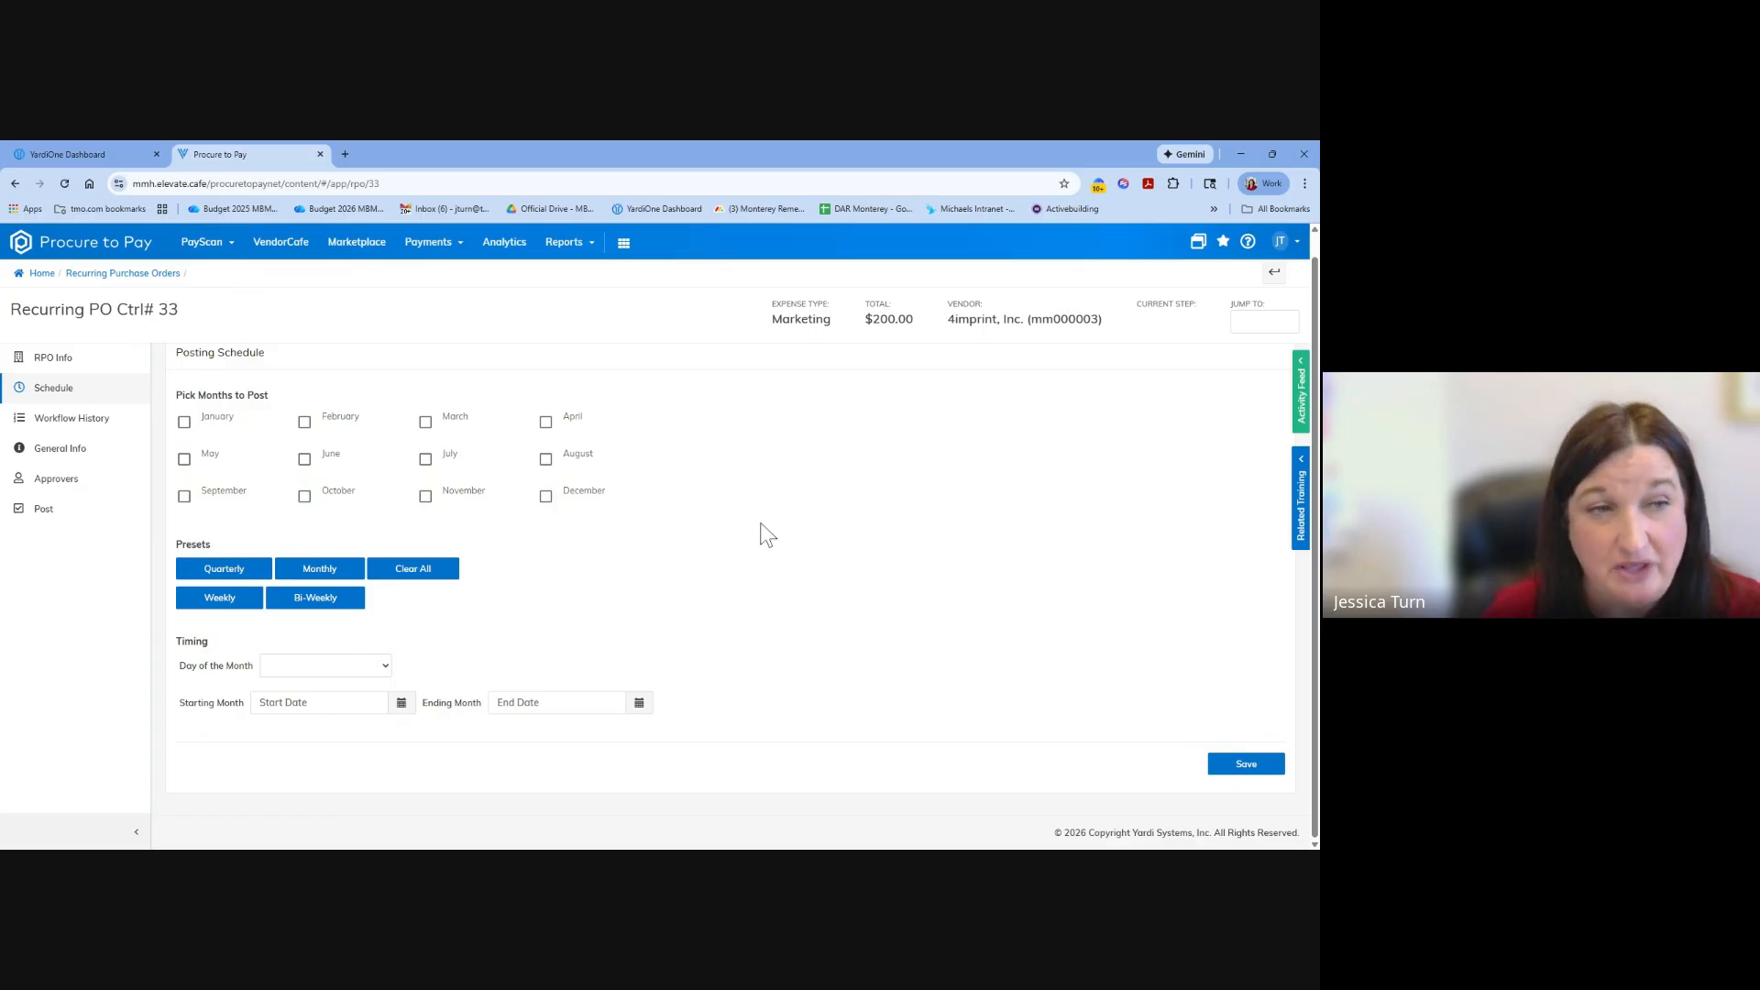
# View the recurring order's posting page, and open the Receive PO page for purchase orders.
pyautogui.click(19, 519)
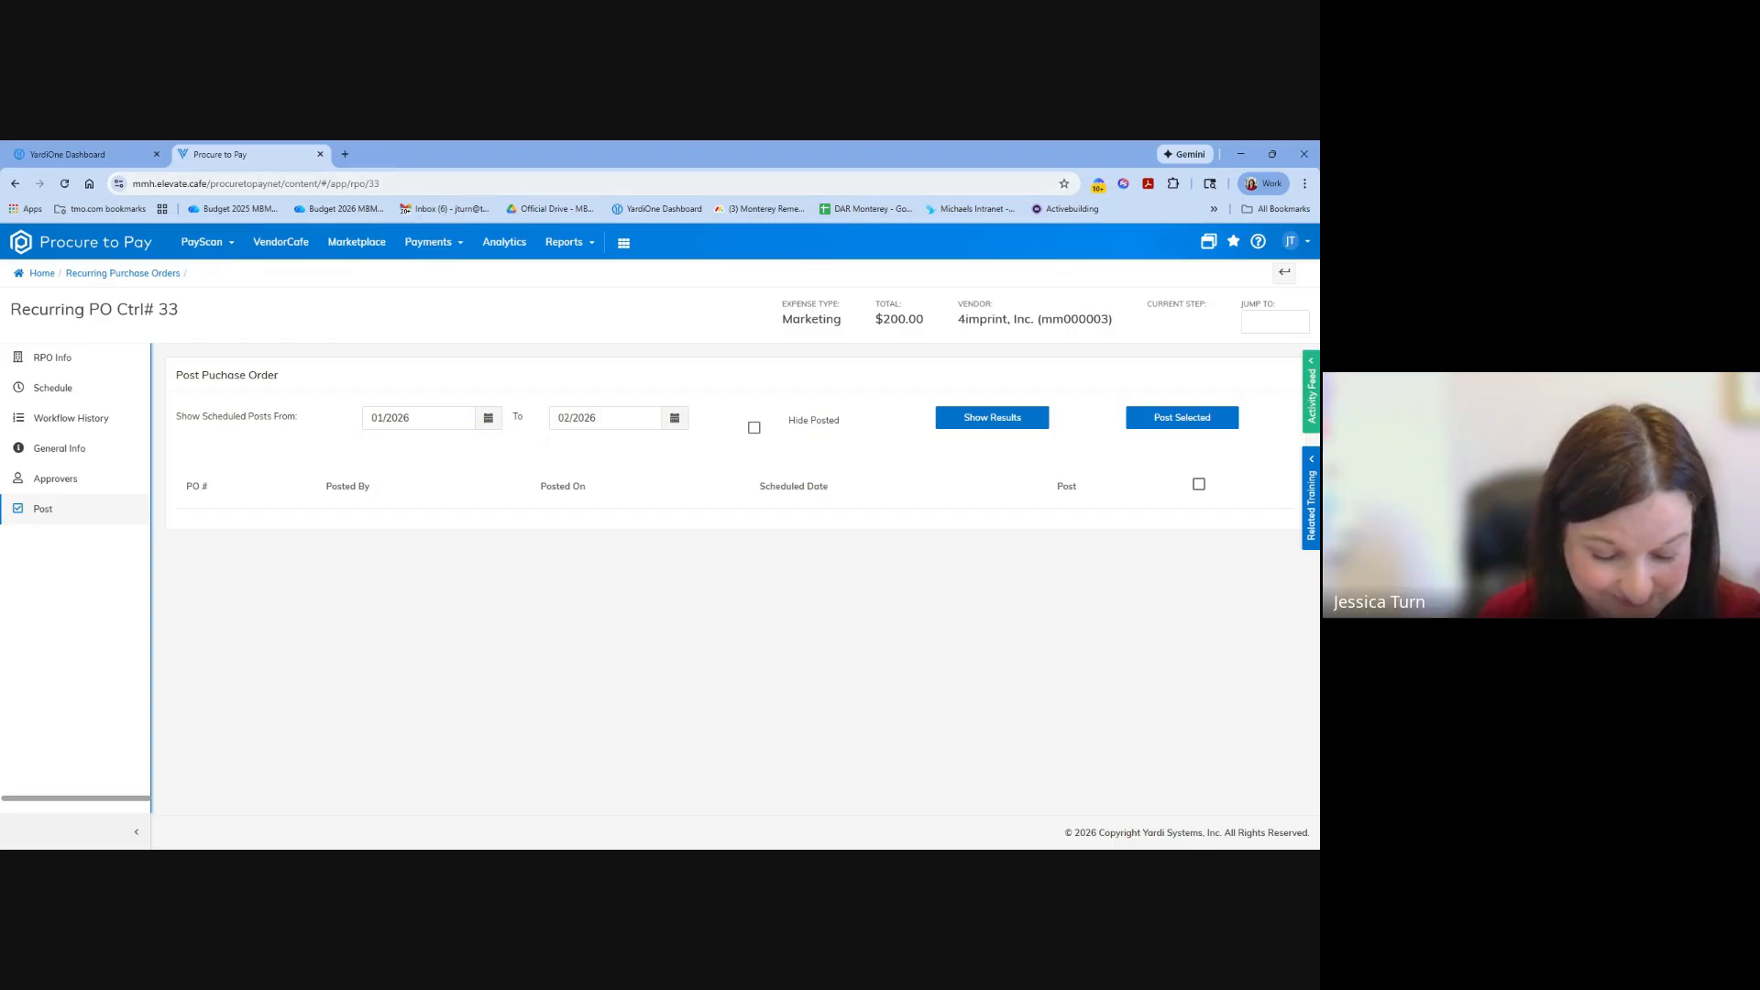
pyautogui.click(227, 242)
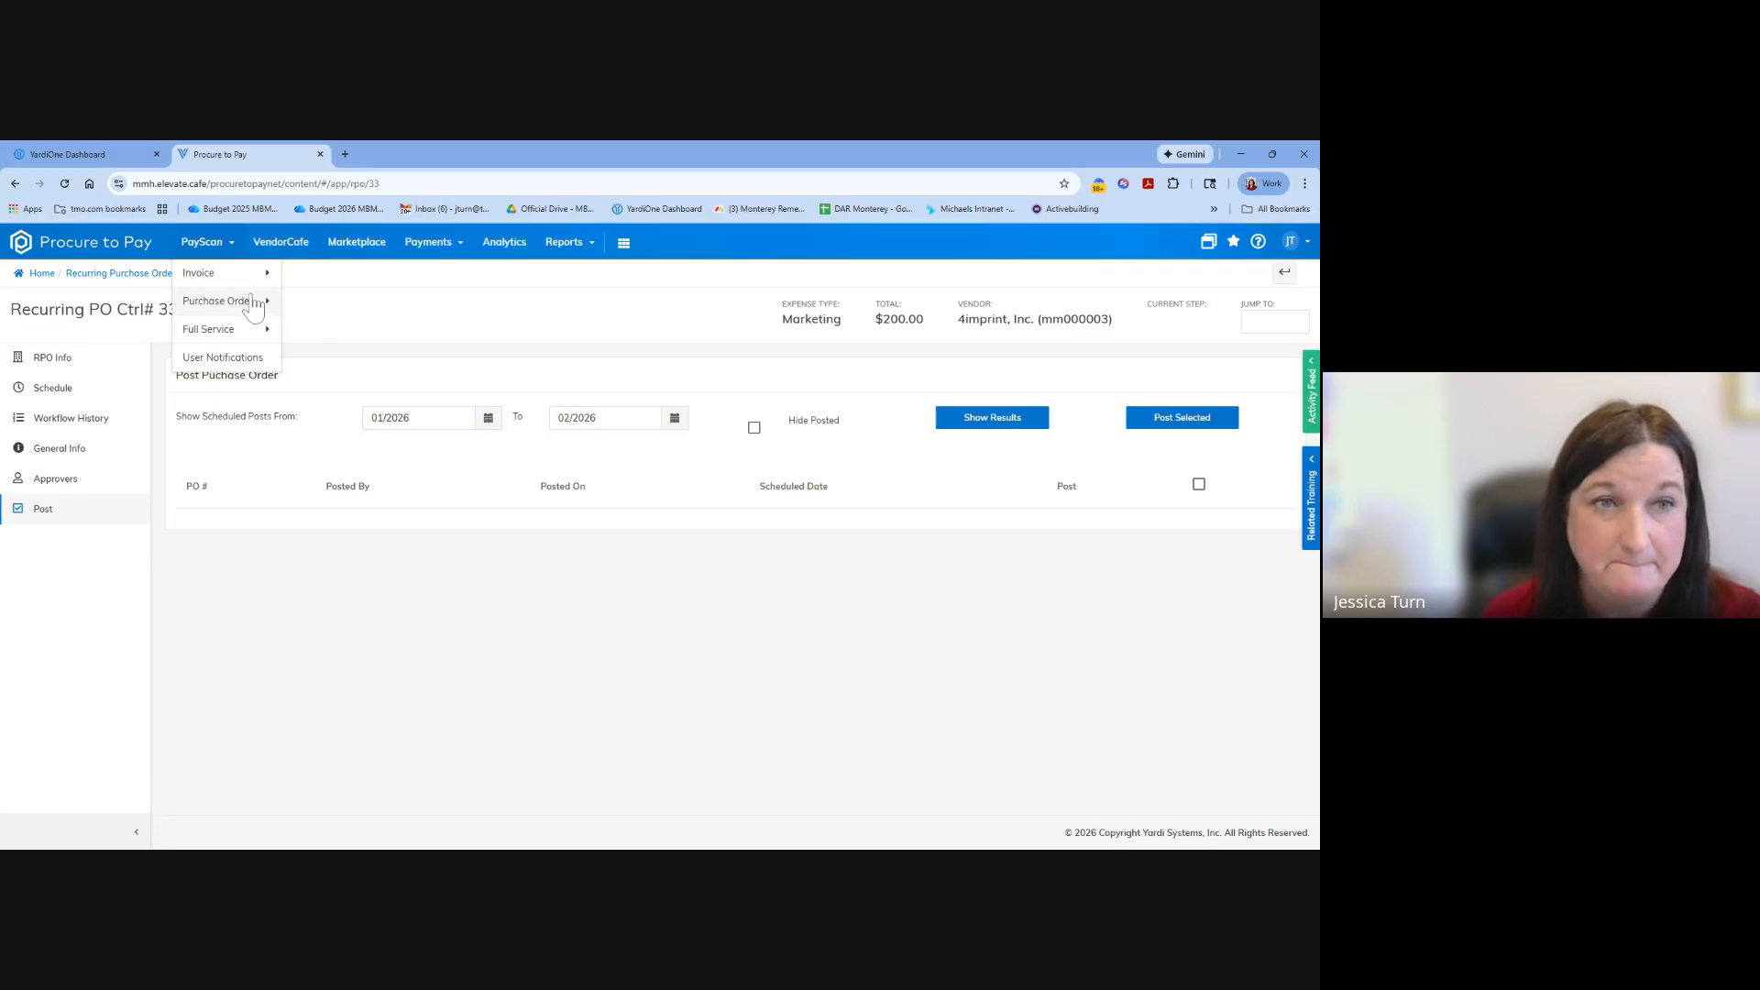
pyautogui.moveTo(254, 306)
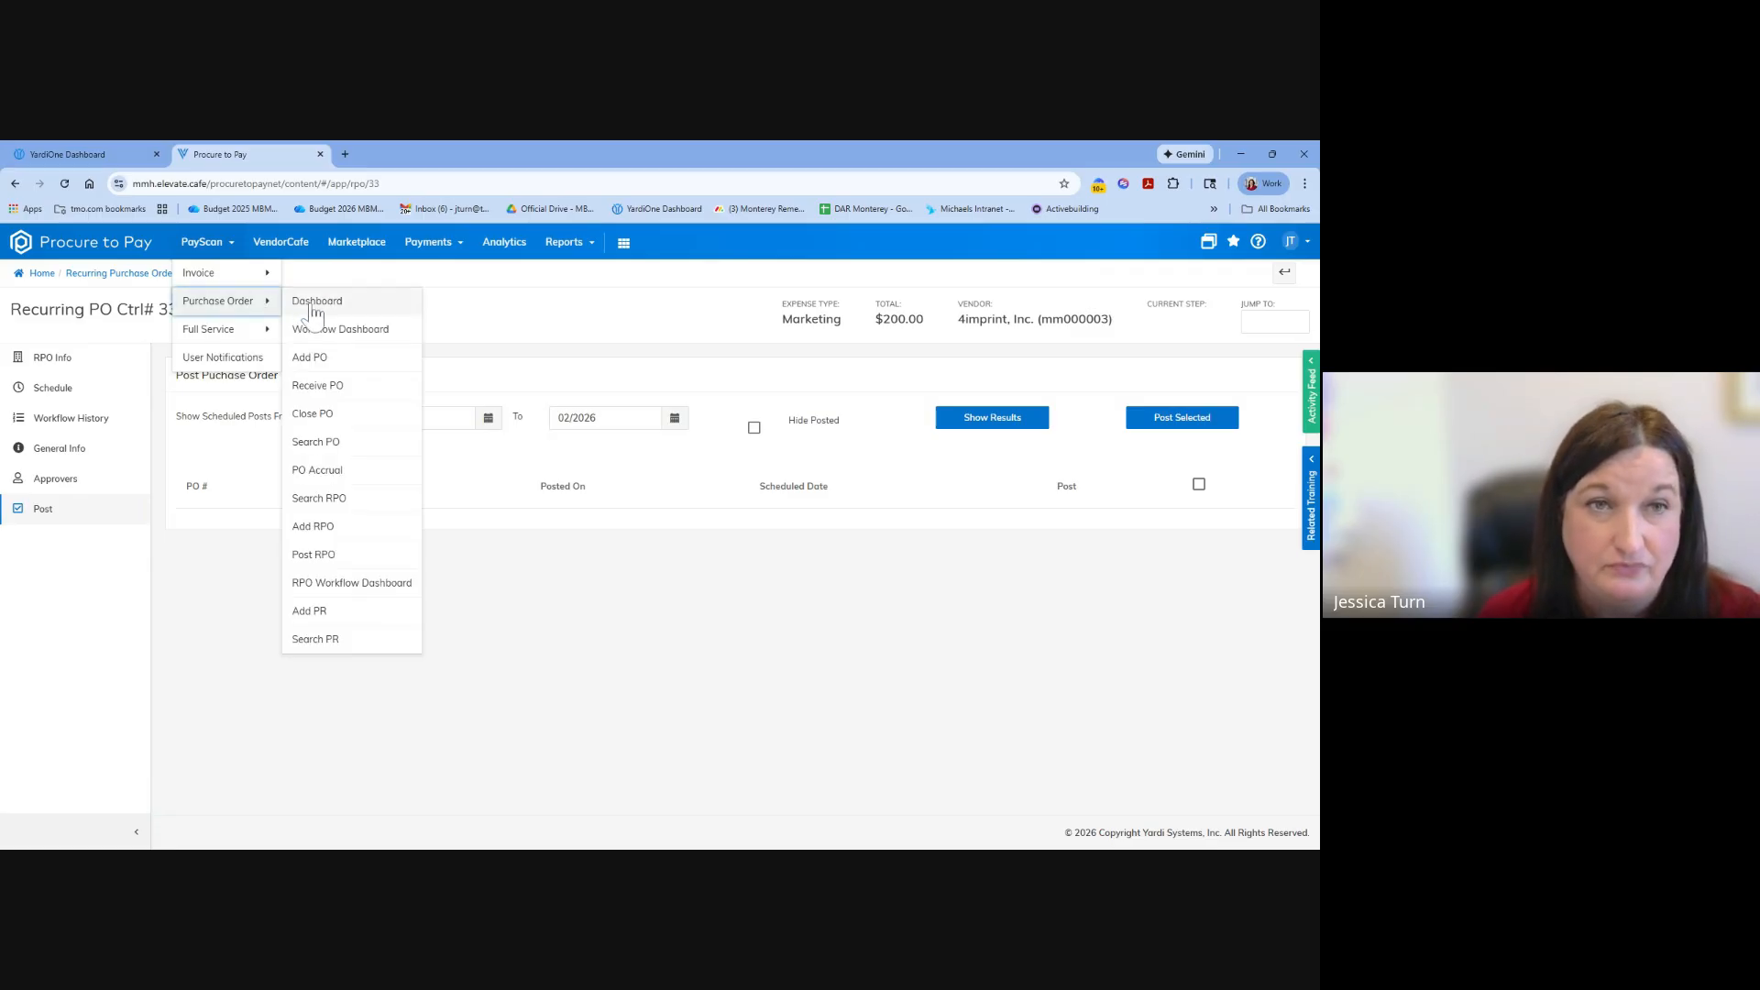
pyautogui.click(329, 390)
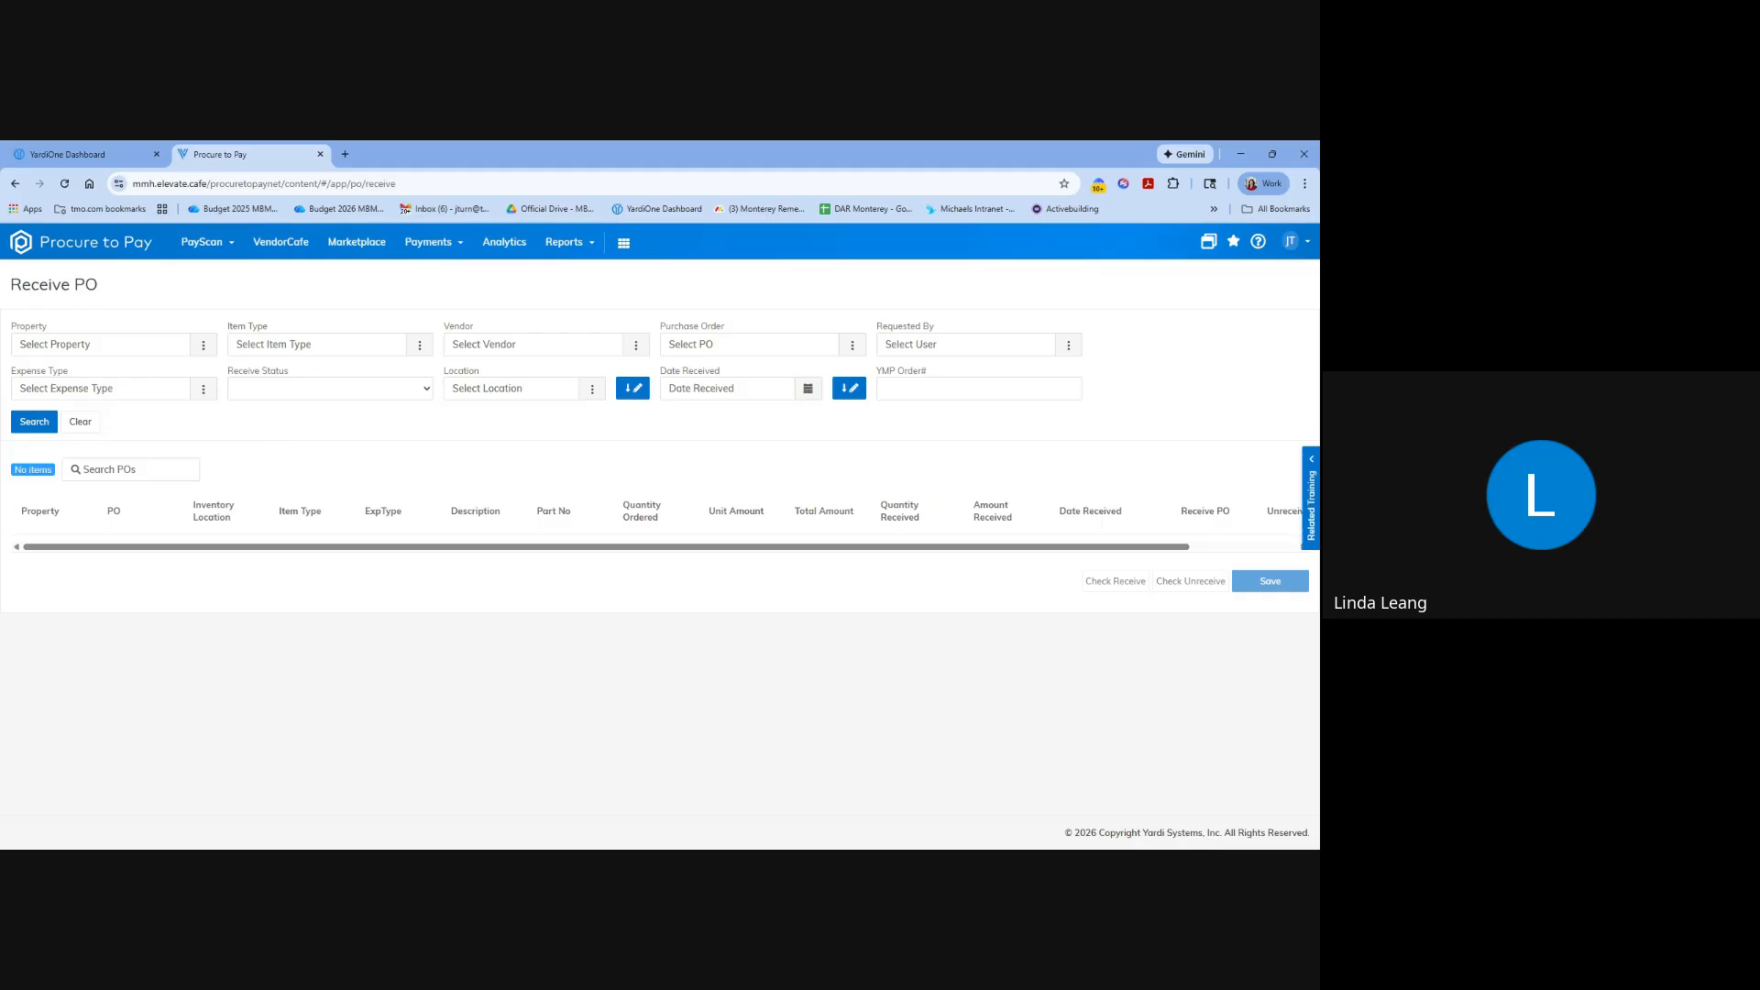
pyautogui.click(205, 346)
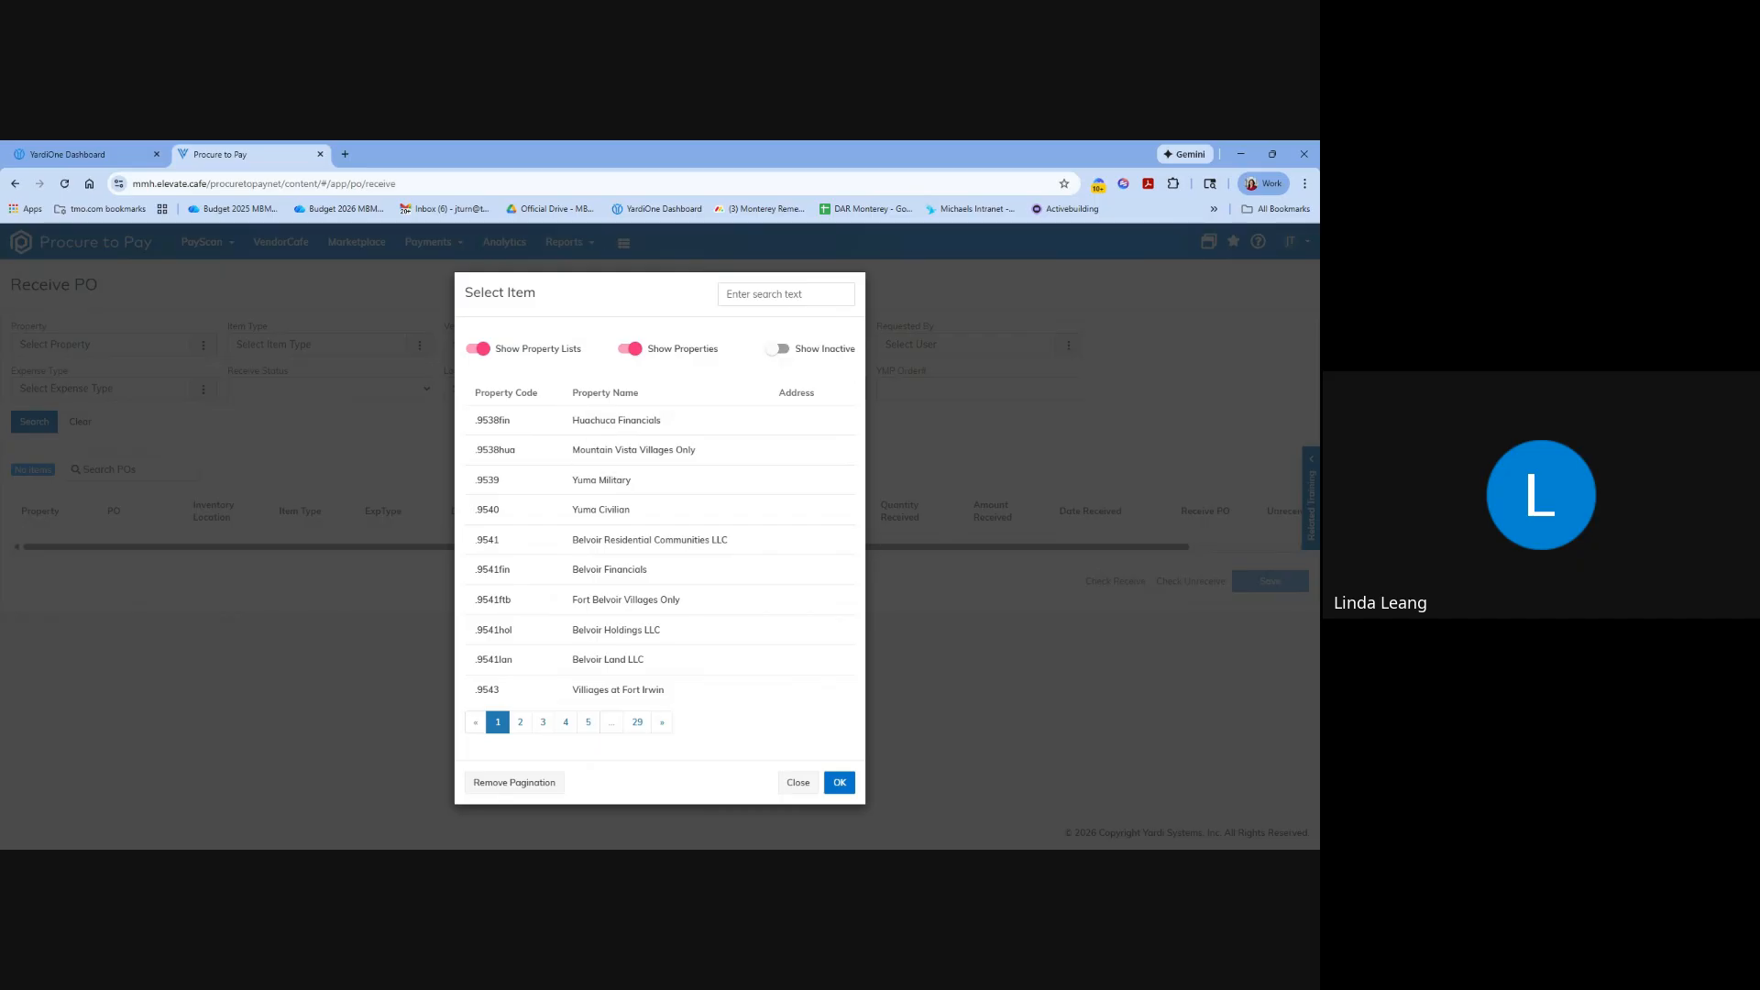
pyautogui.click(785, 294)
pyautogui.write('huac')
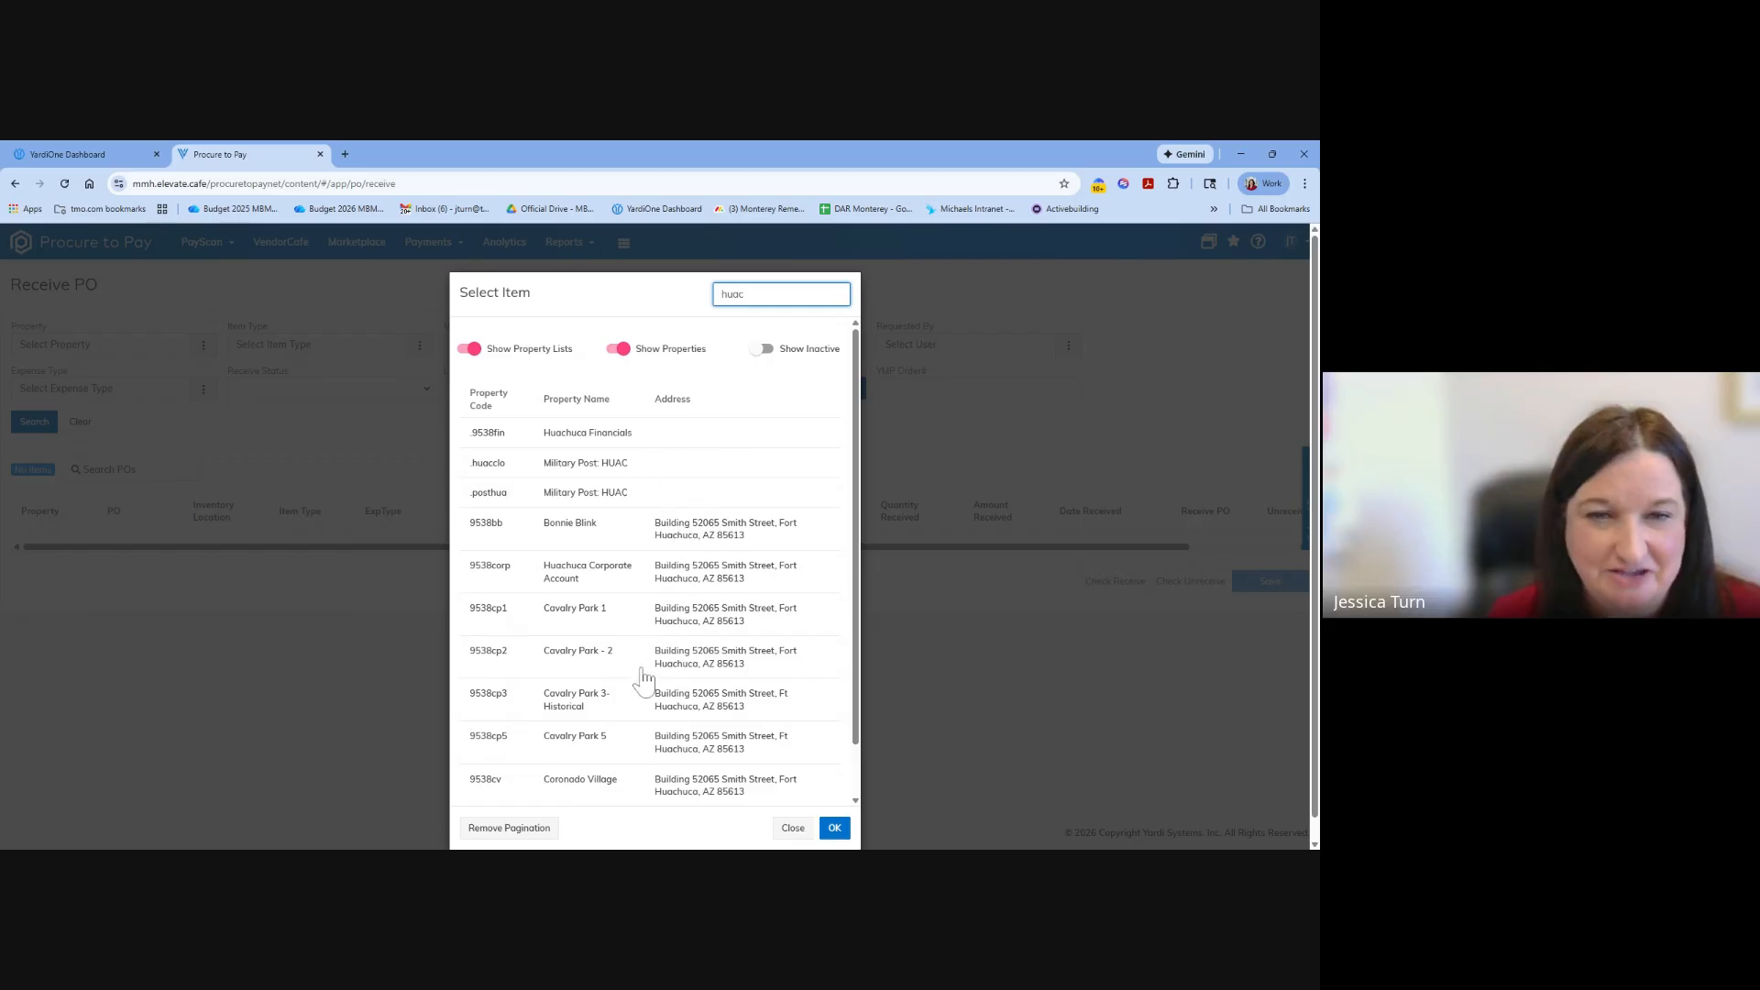
pyautogui.scroll(-1, 639, 613)
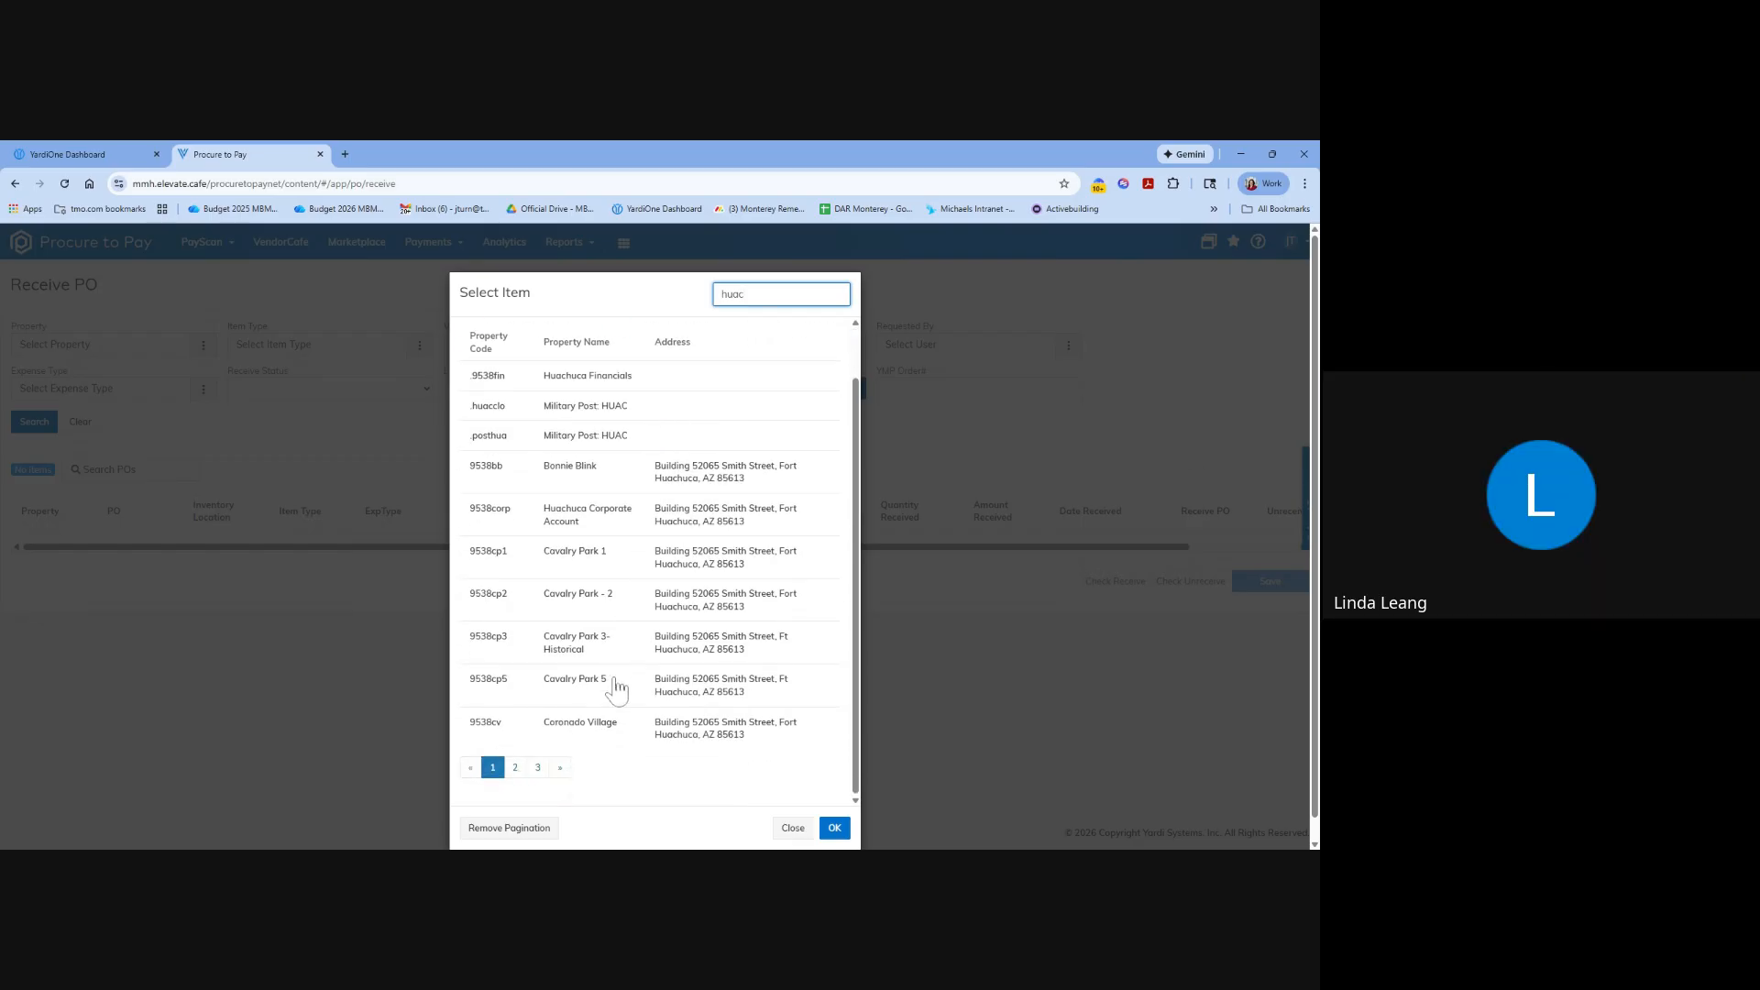
pyautogui.scroll(1, 609, 692)
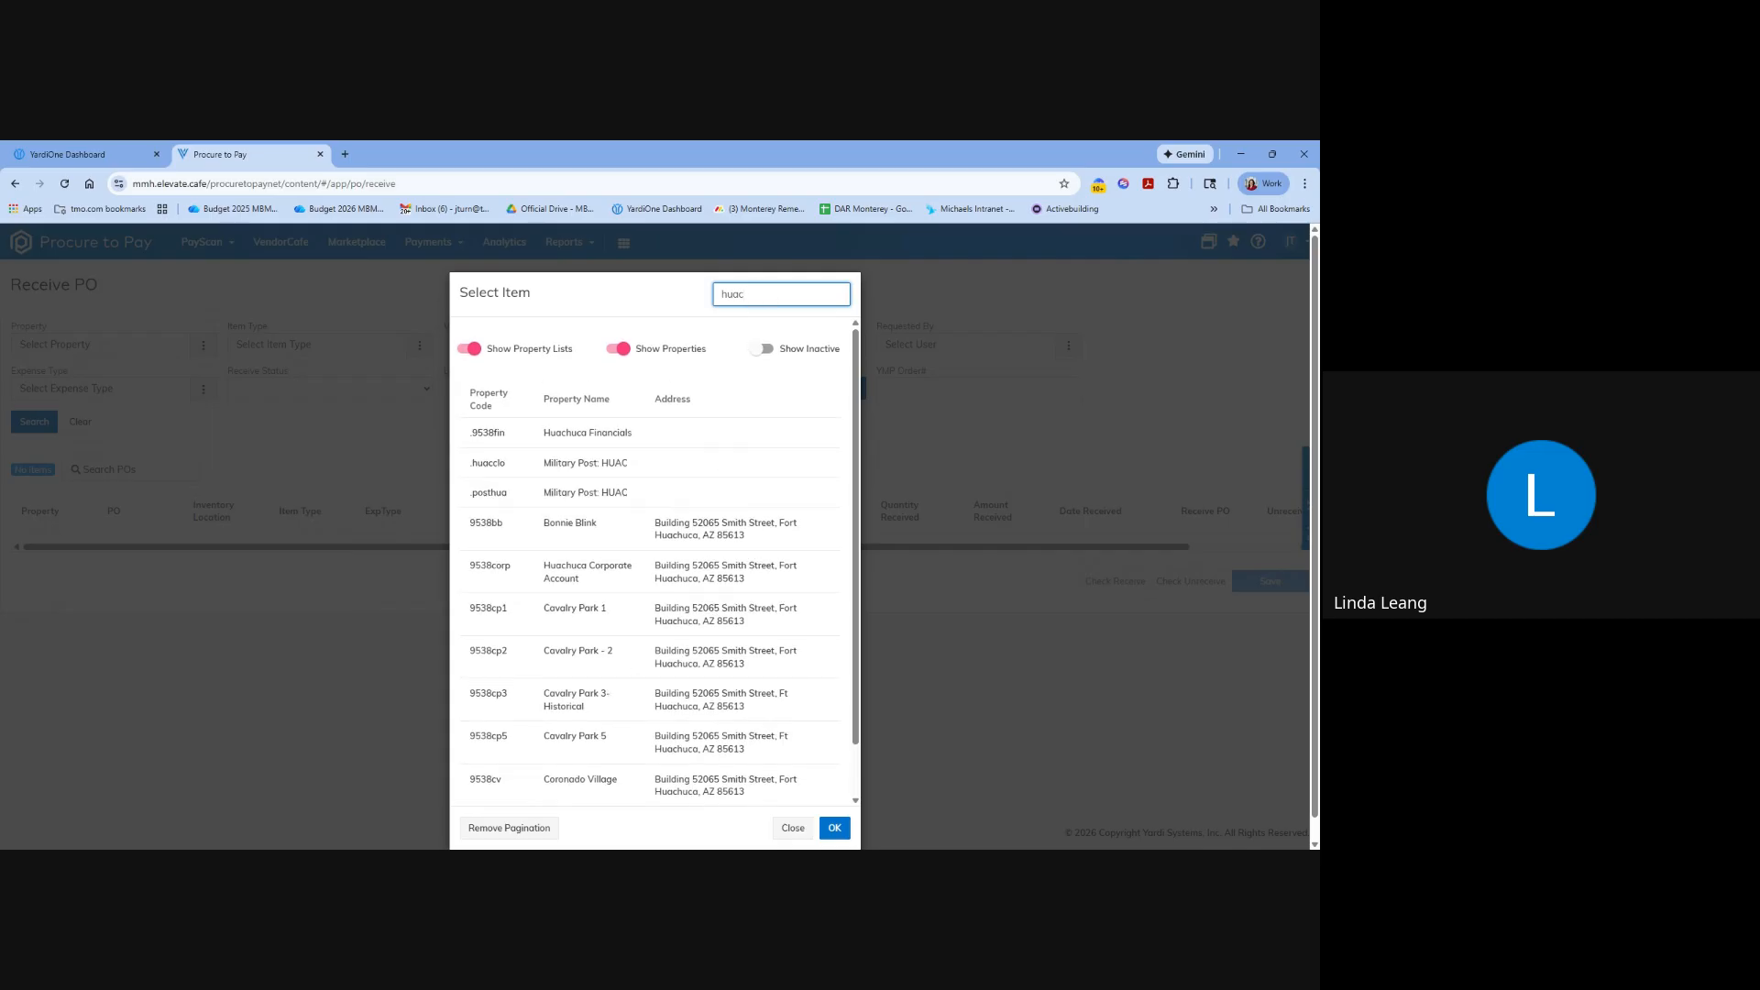
pyautogui.hotkey('ctrl', 'a')
pyautogui.write('co')
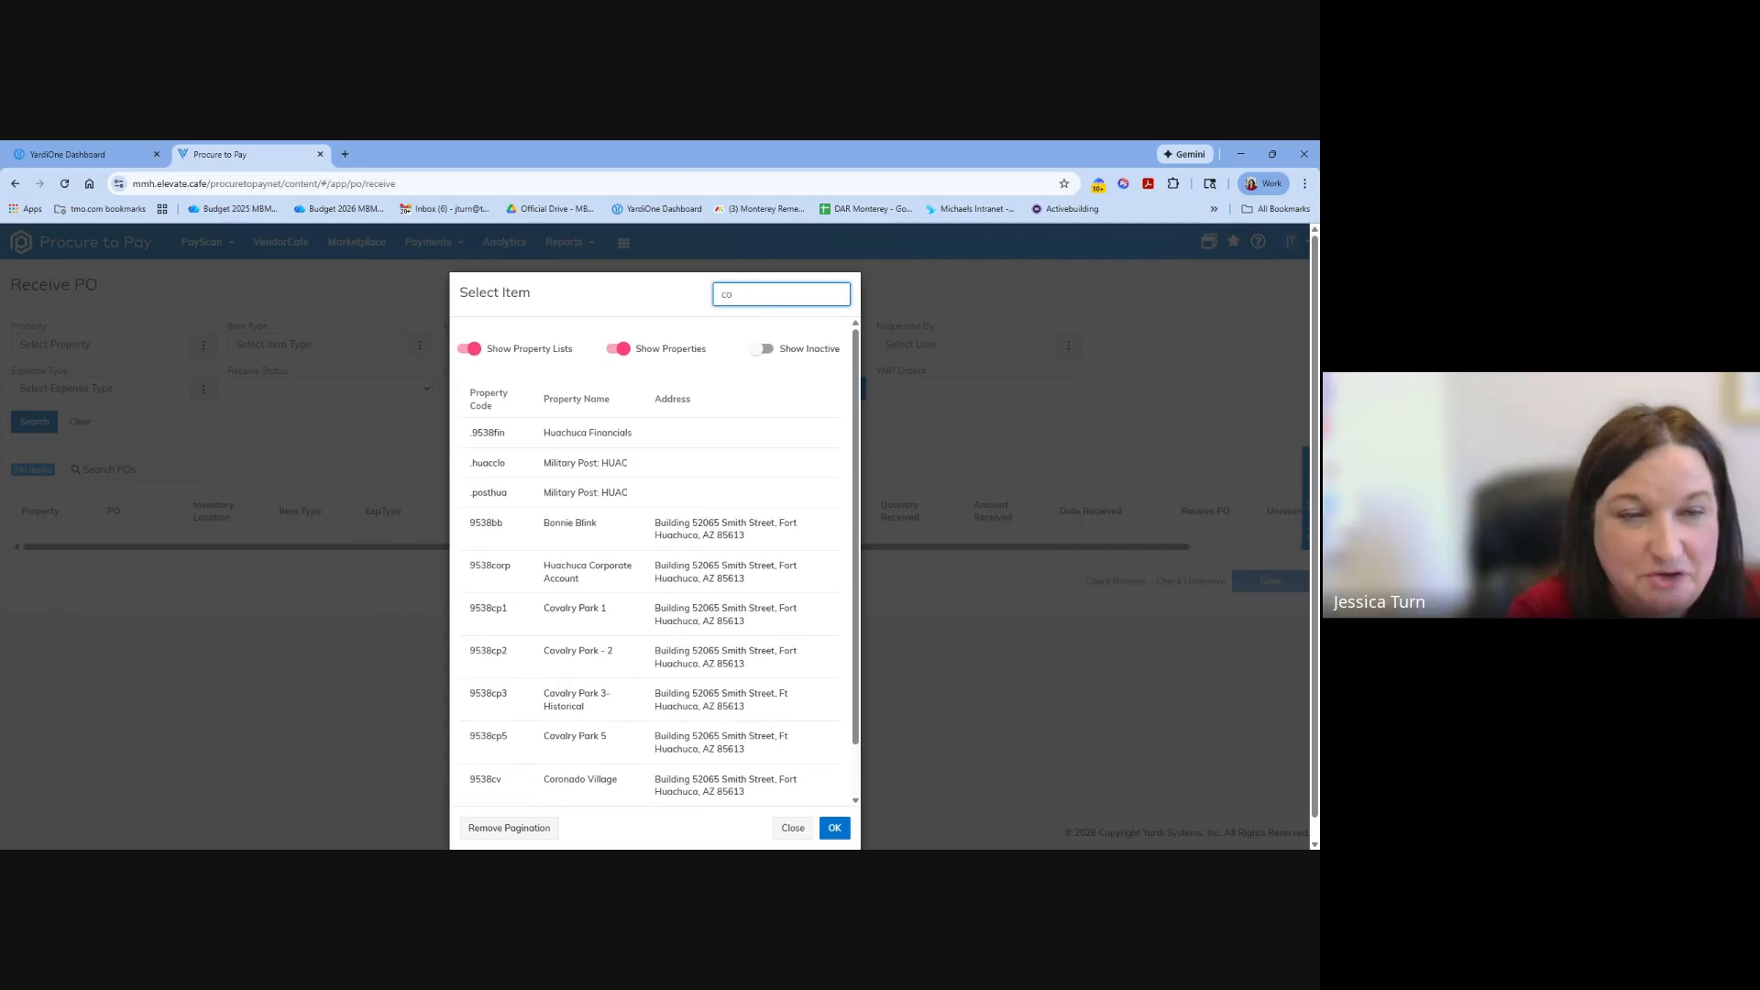
pyautogui.click(924, 519)
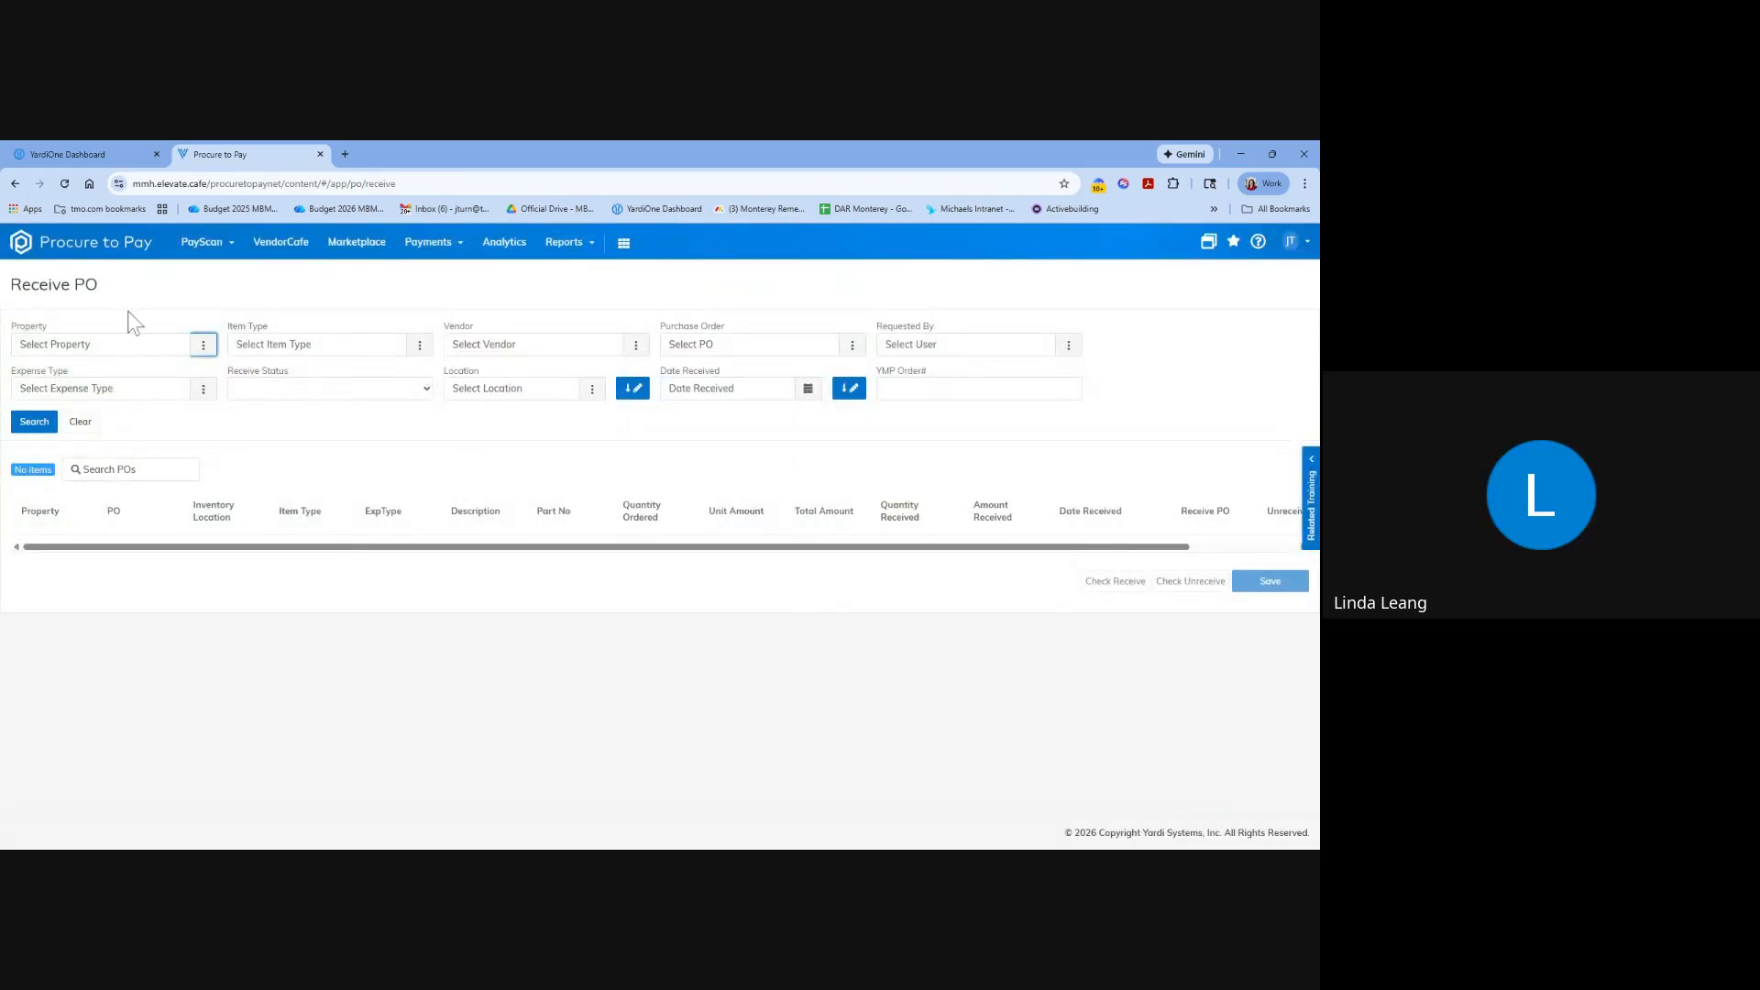
# Reopen the Receive PO page, search for purchase orders without filters, and review the receiving details of the listed lines.
pyautogui.click(203, 246)
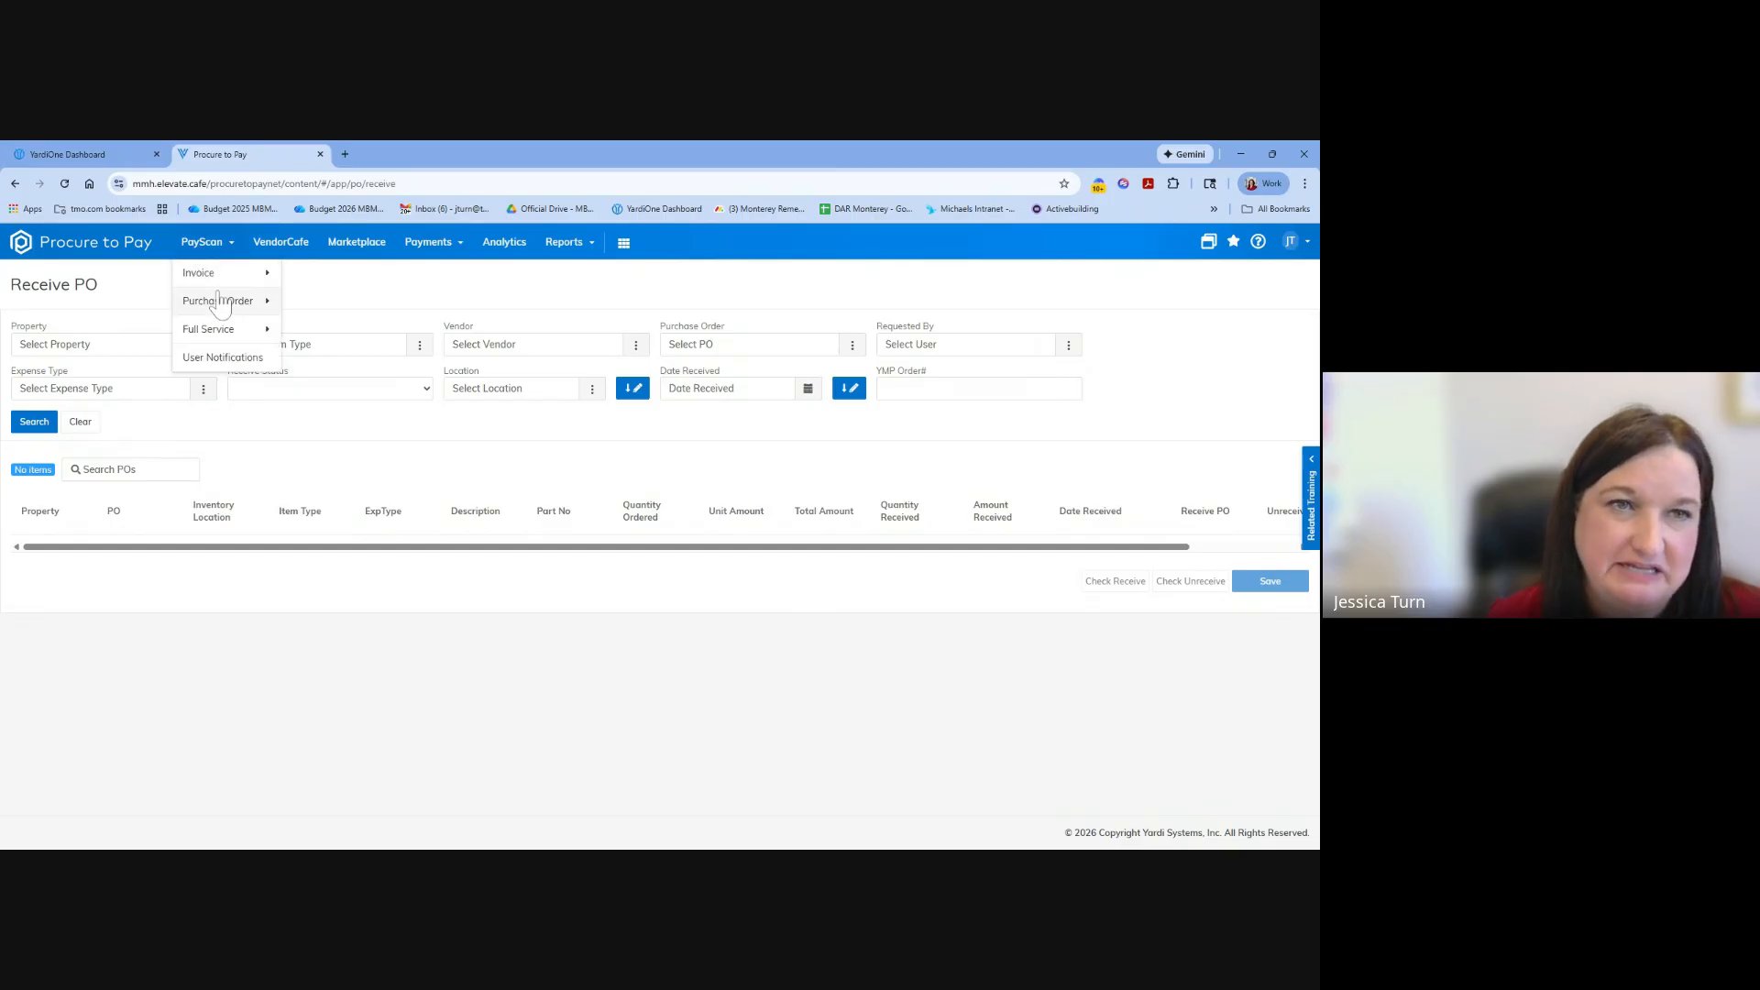
pyautogui.moveTo(225, 301)
pyautogui.click(348, 388)
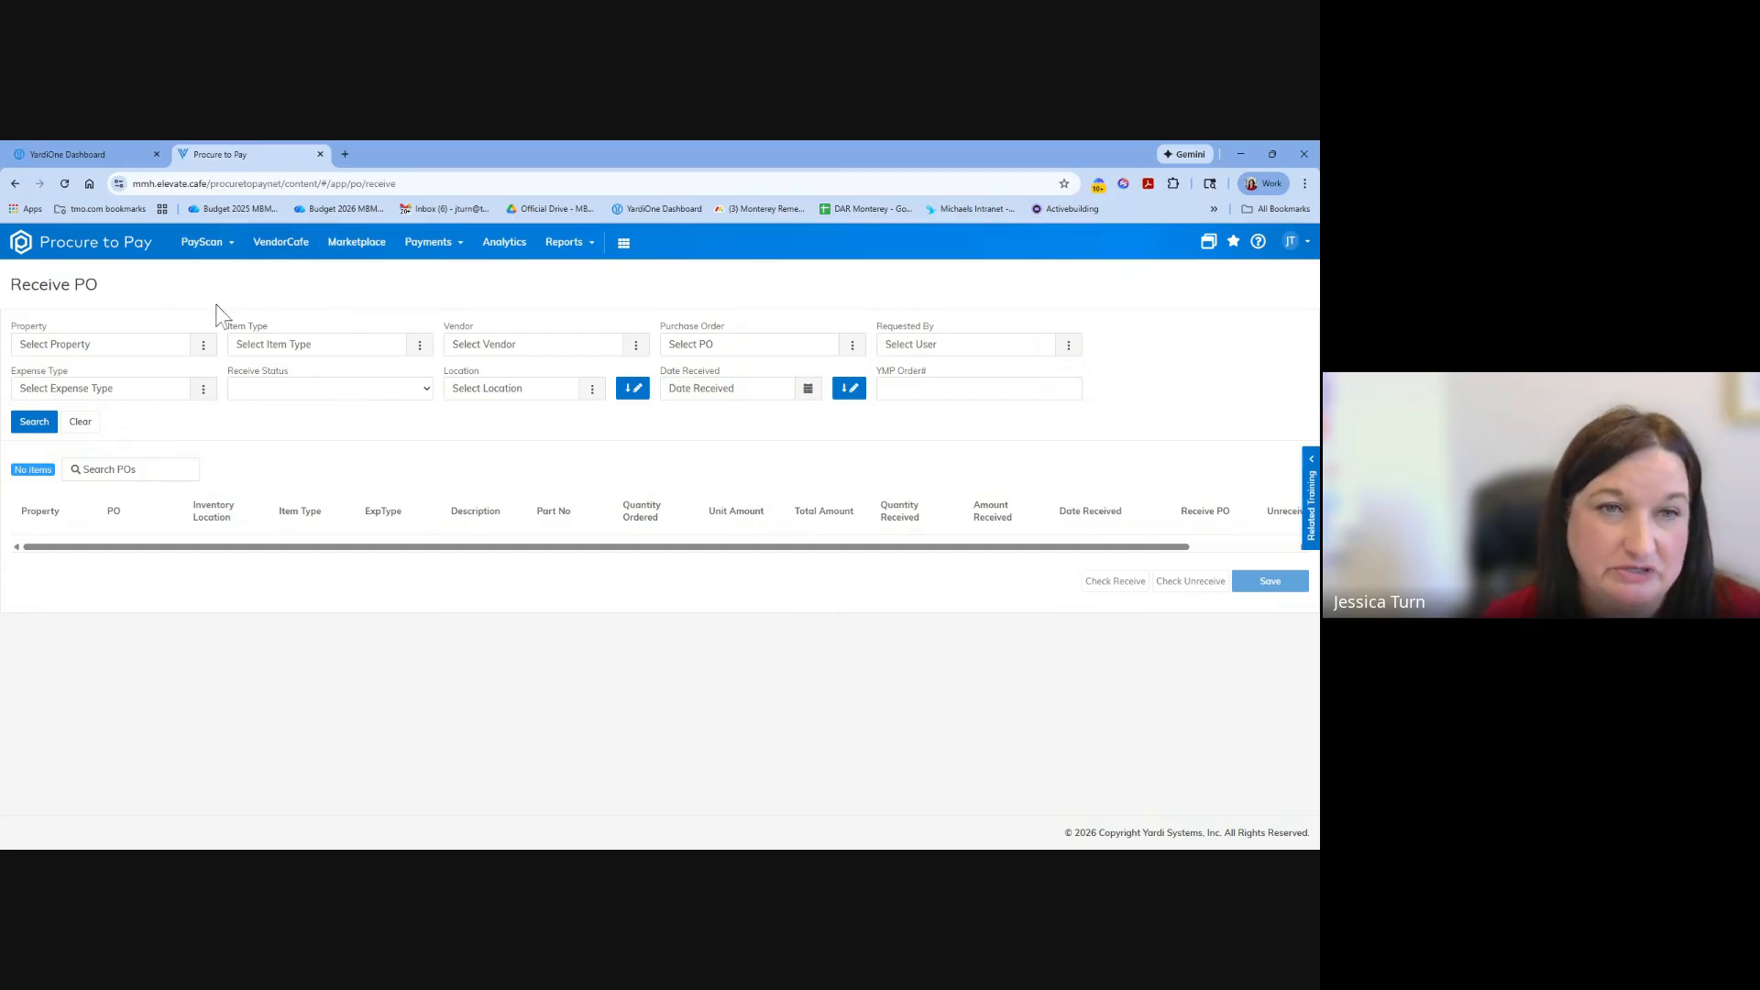
pyautogui.click(70, 350)
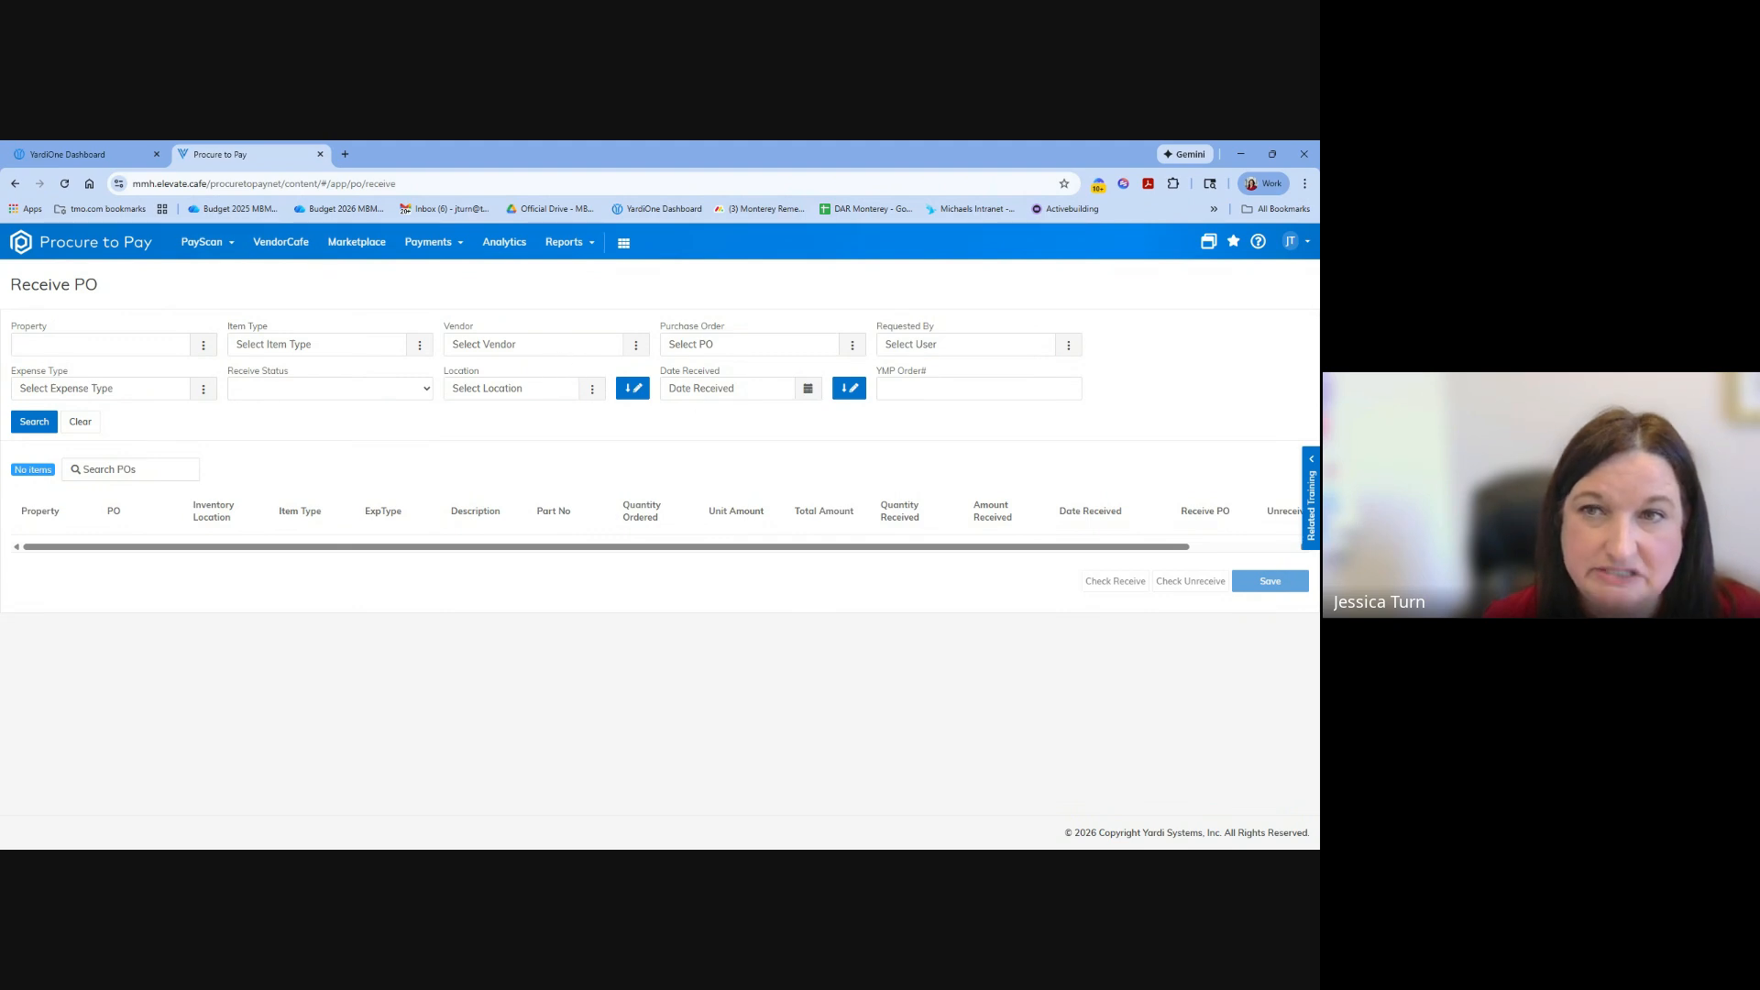
pyautogui.click(924, 351)
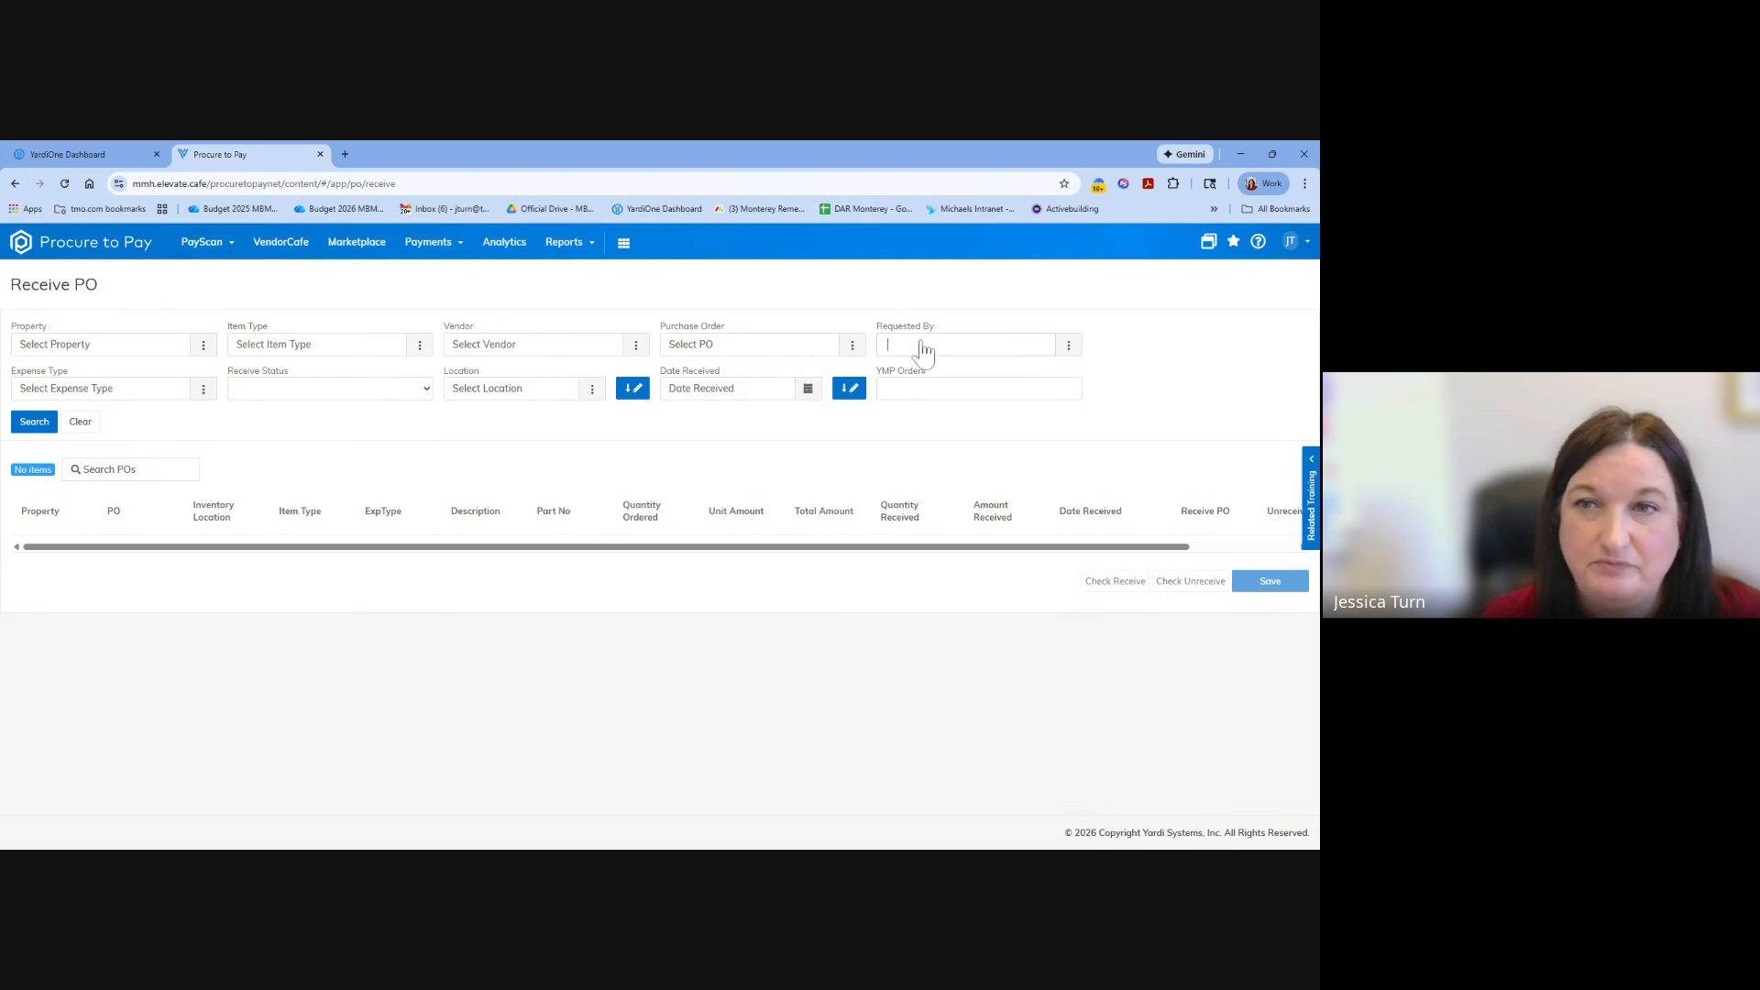
pyautogui.click(827, 451)
pyautogui.click(41, 429)
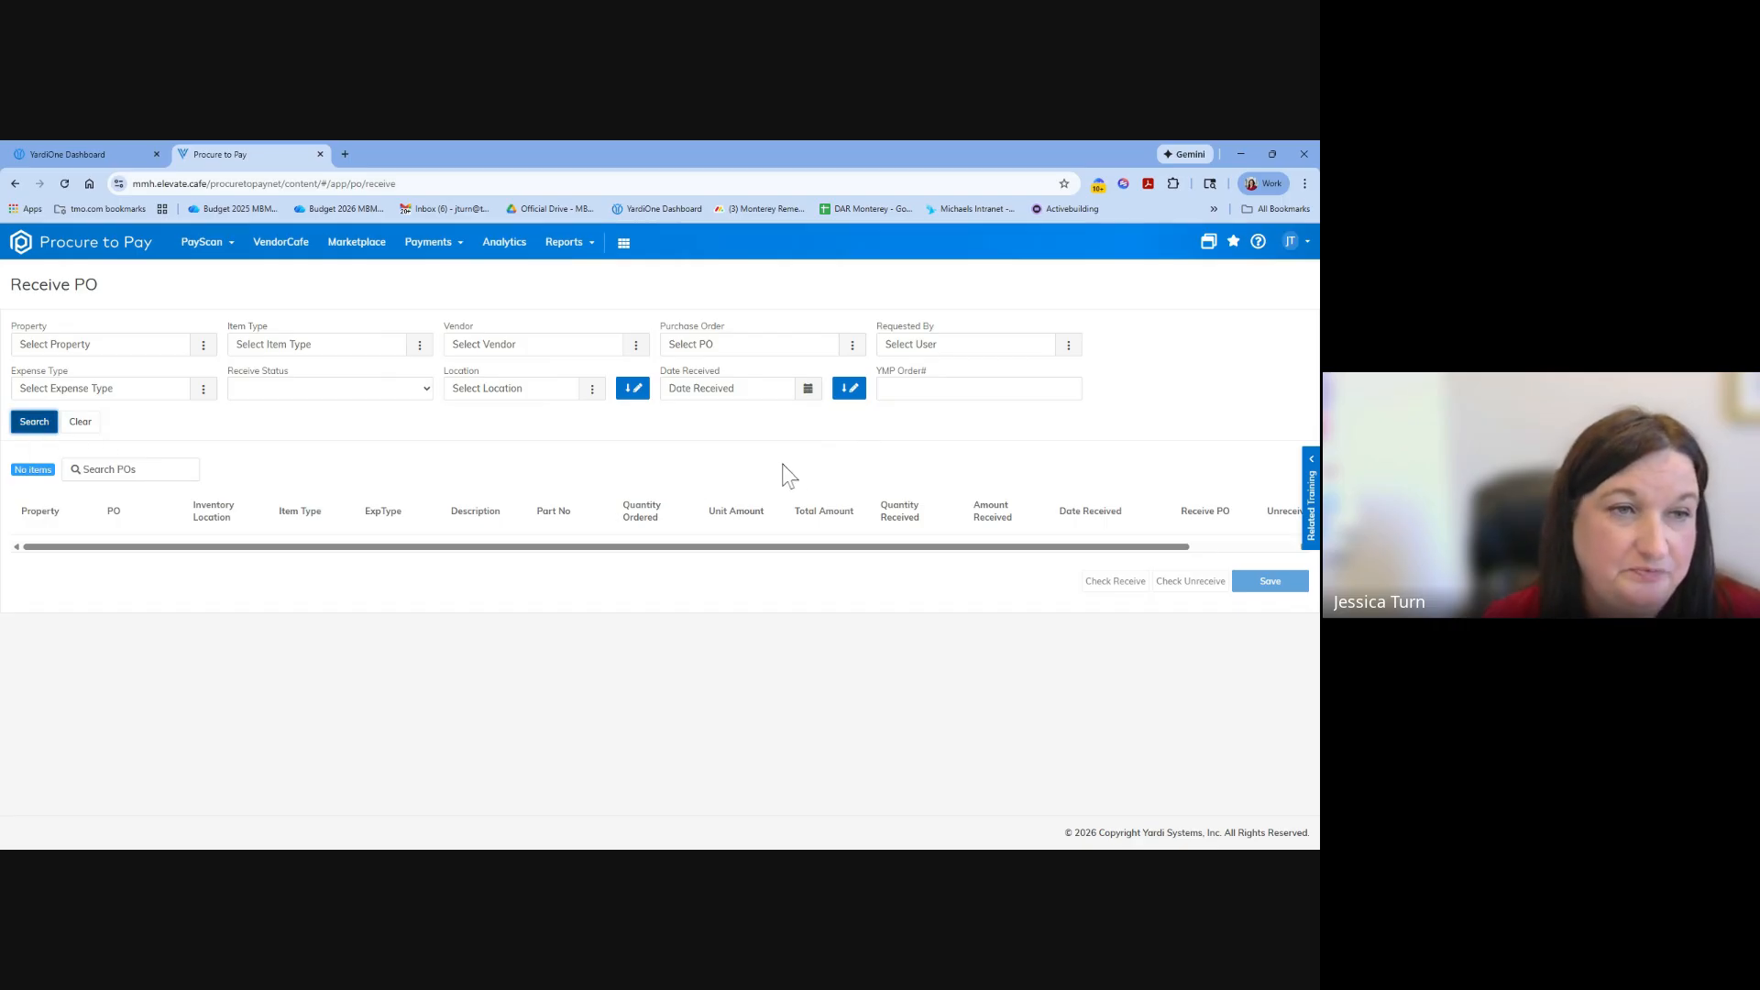
pyautogui.scroll(-2, 708, 546)
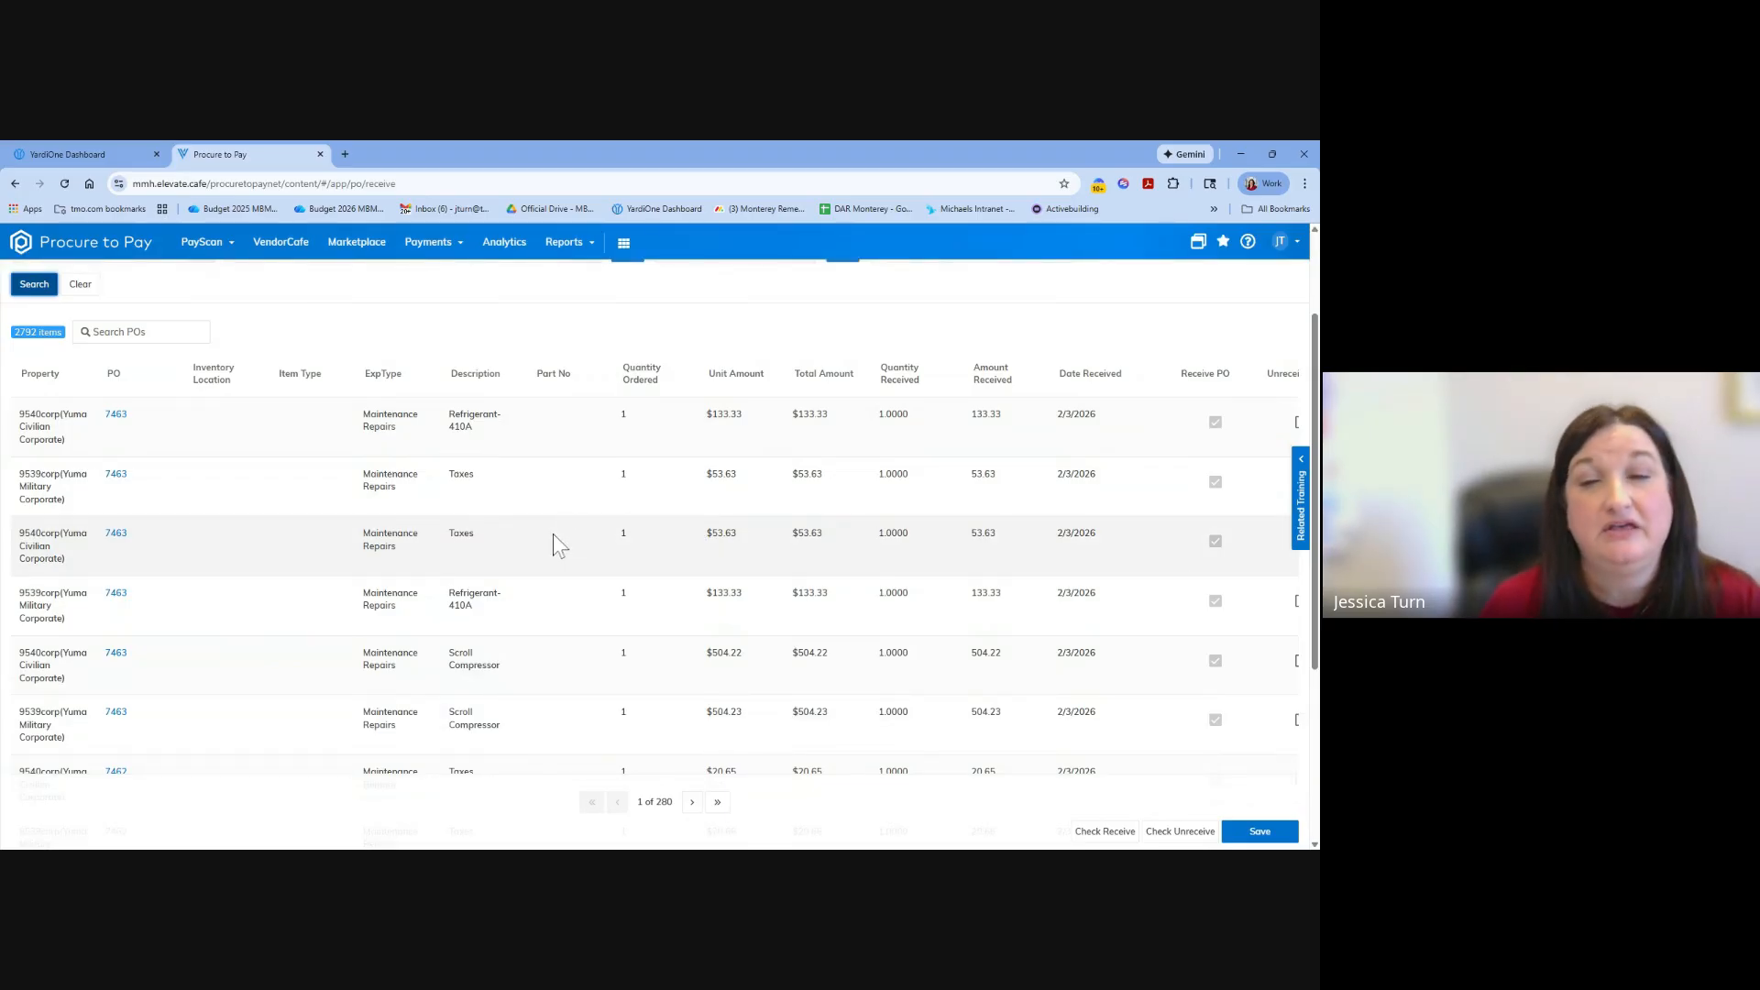
pyautogui.scroll(-1, 550, 541)
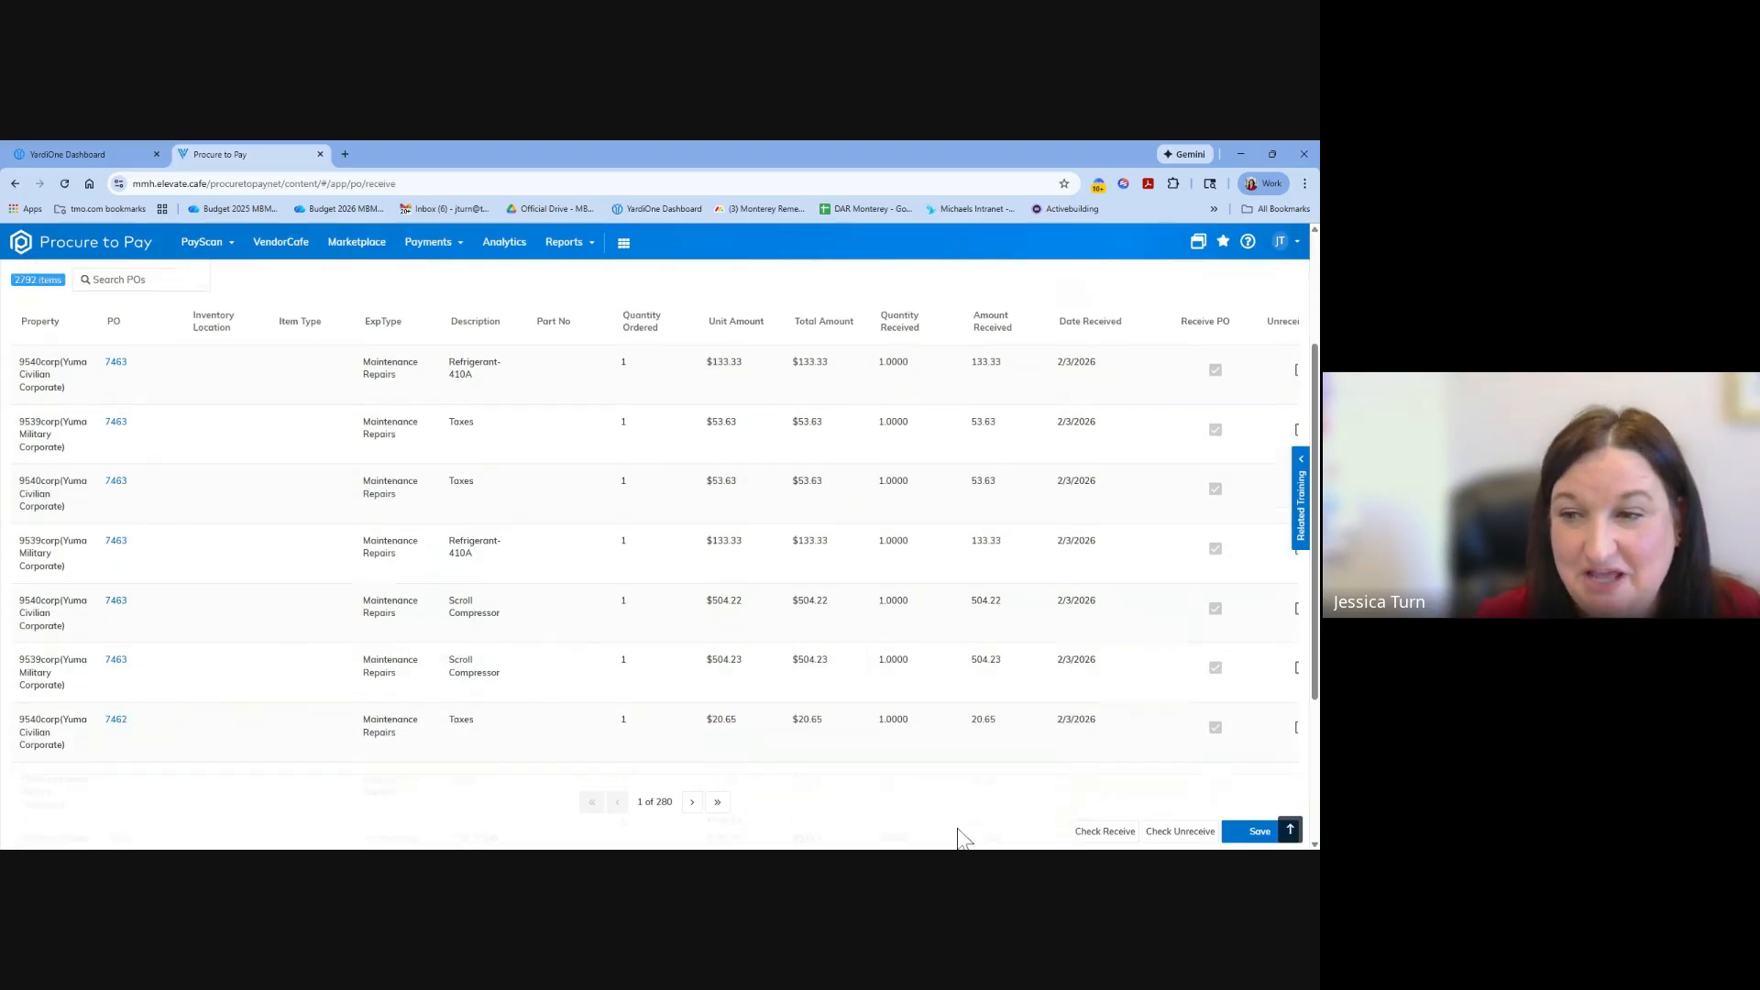
pyautogui.scroll(1, 958, 836)
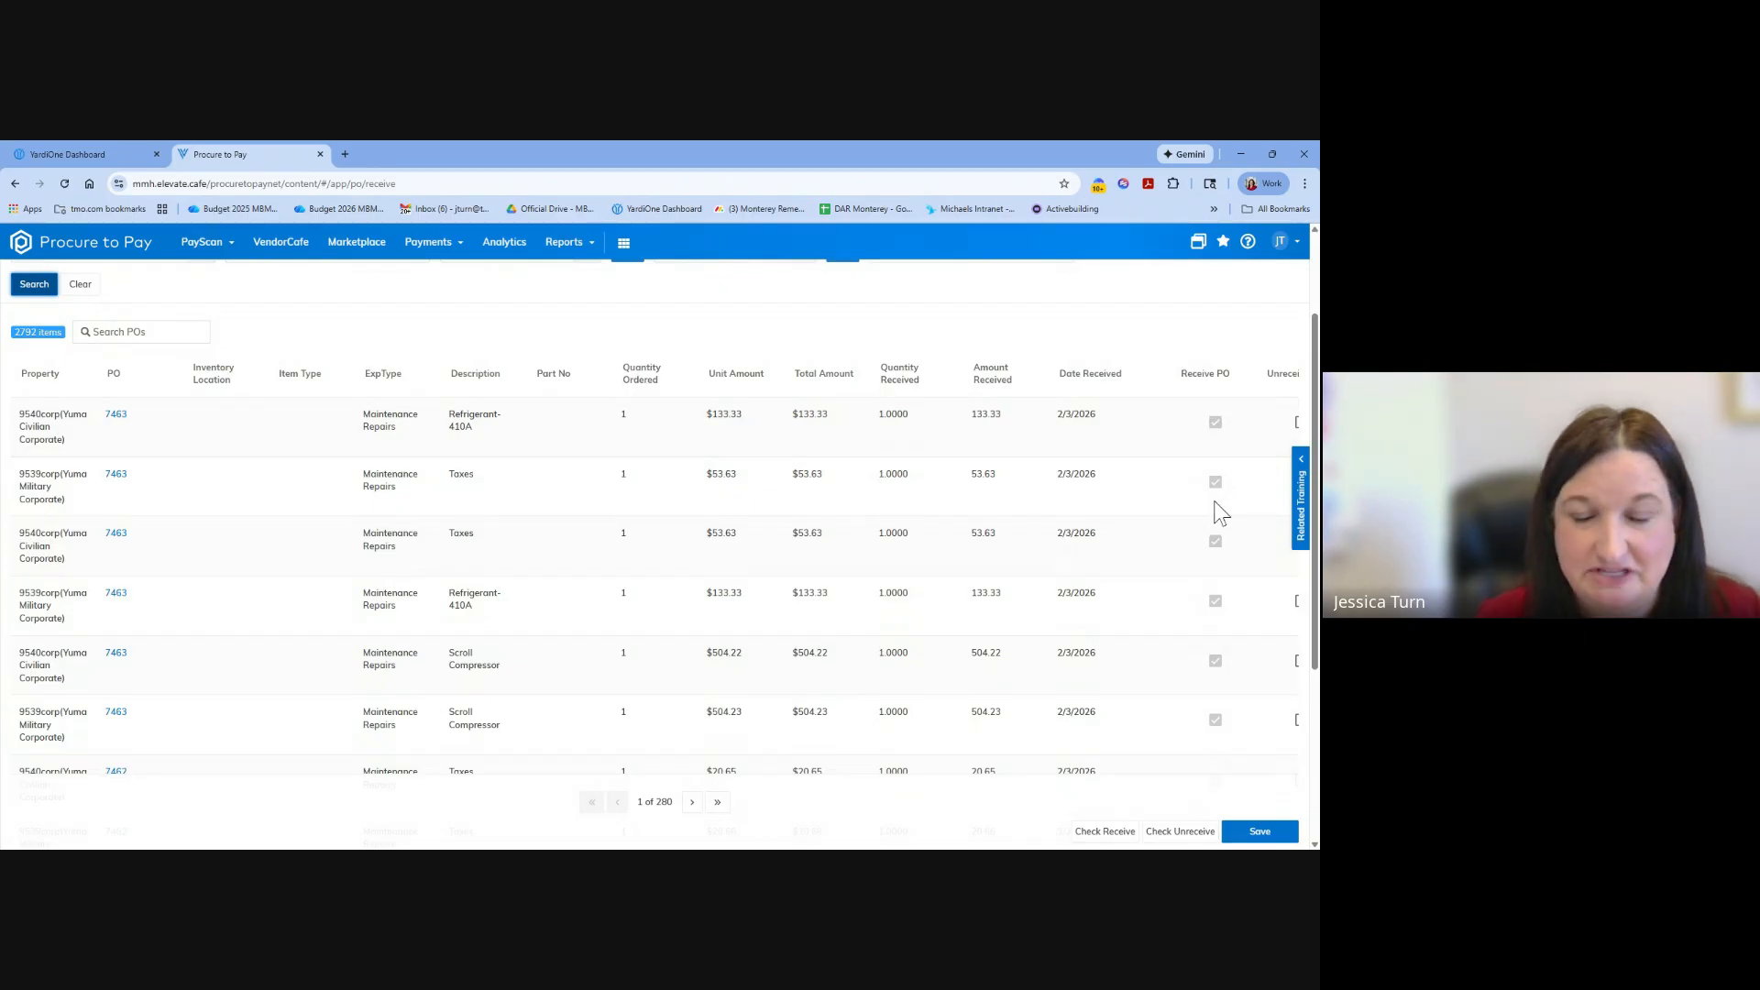
pyautogui.scroll(-5, 1205, 714)
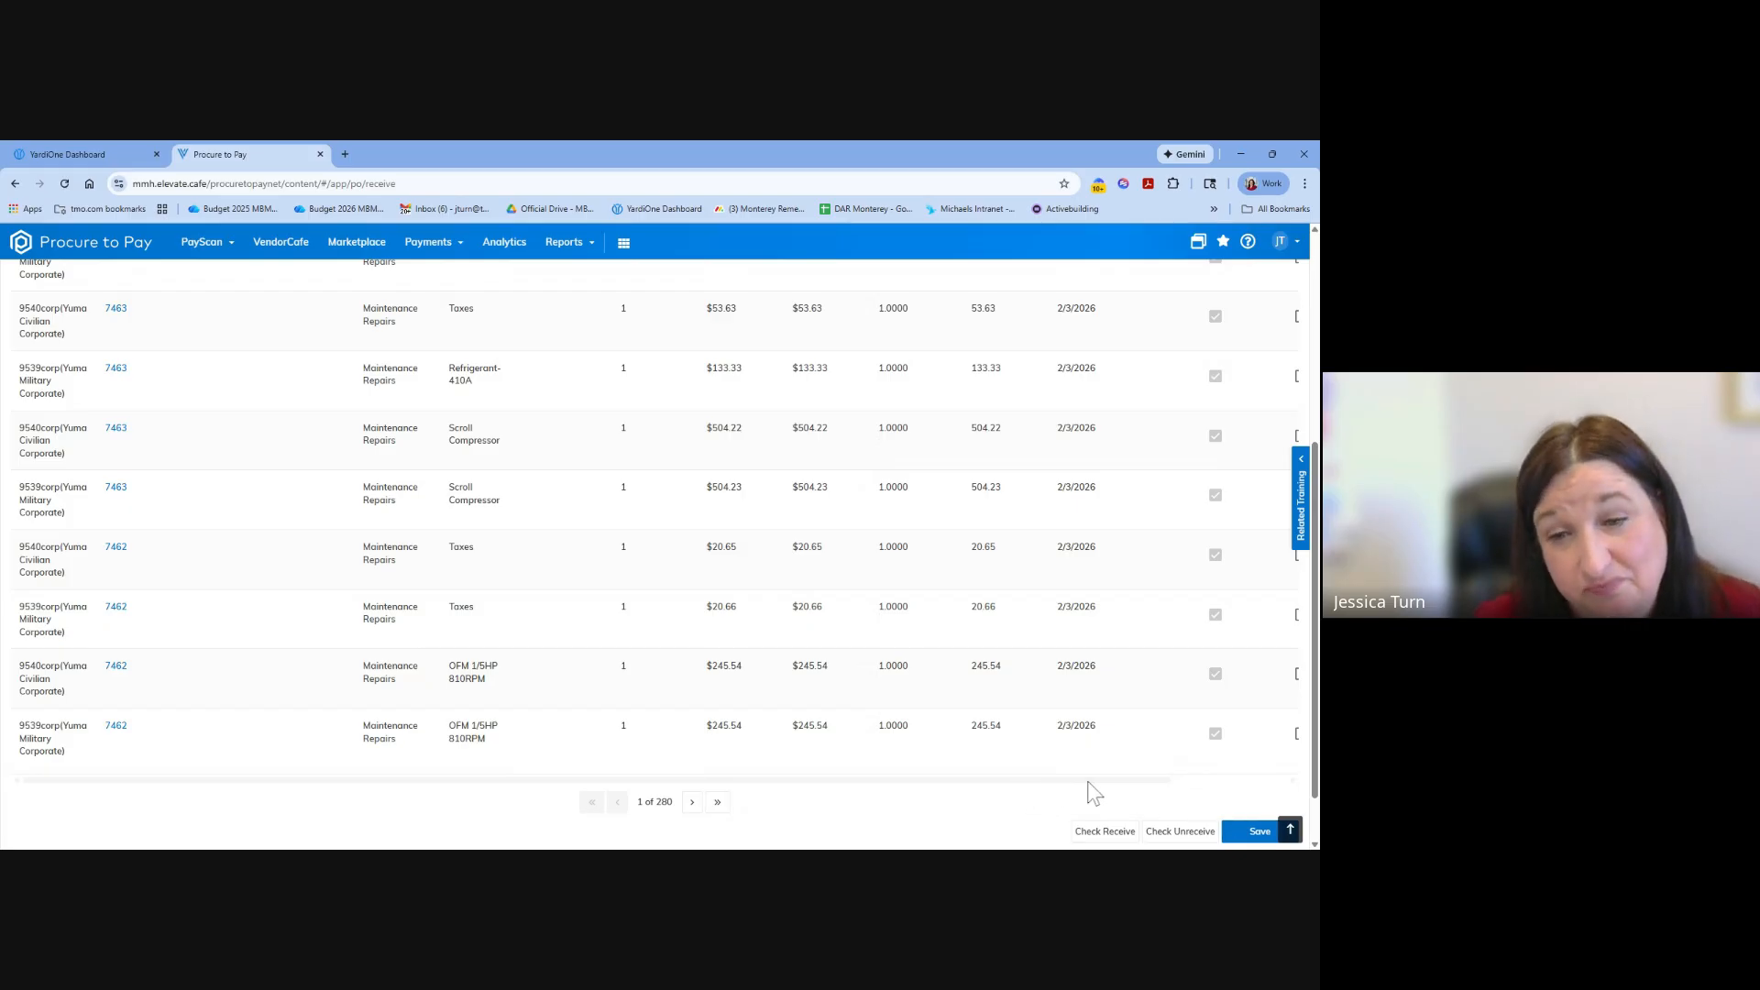
pyautogui.scroll(4, 1036, 770)
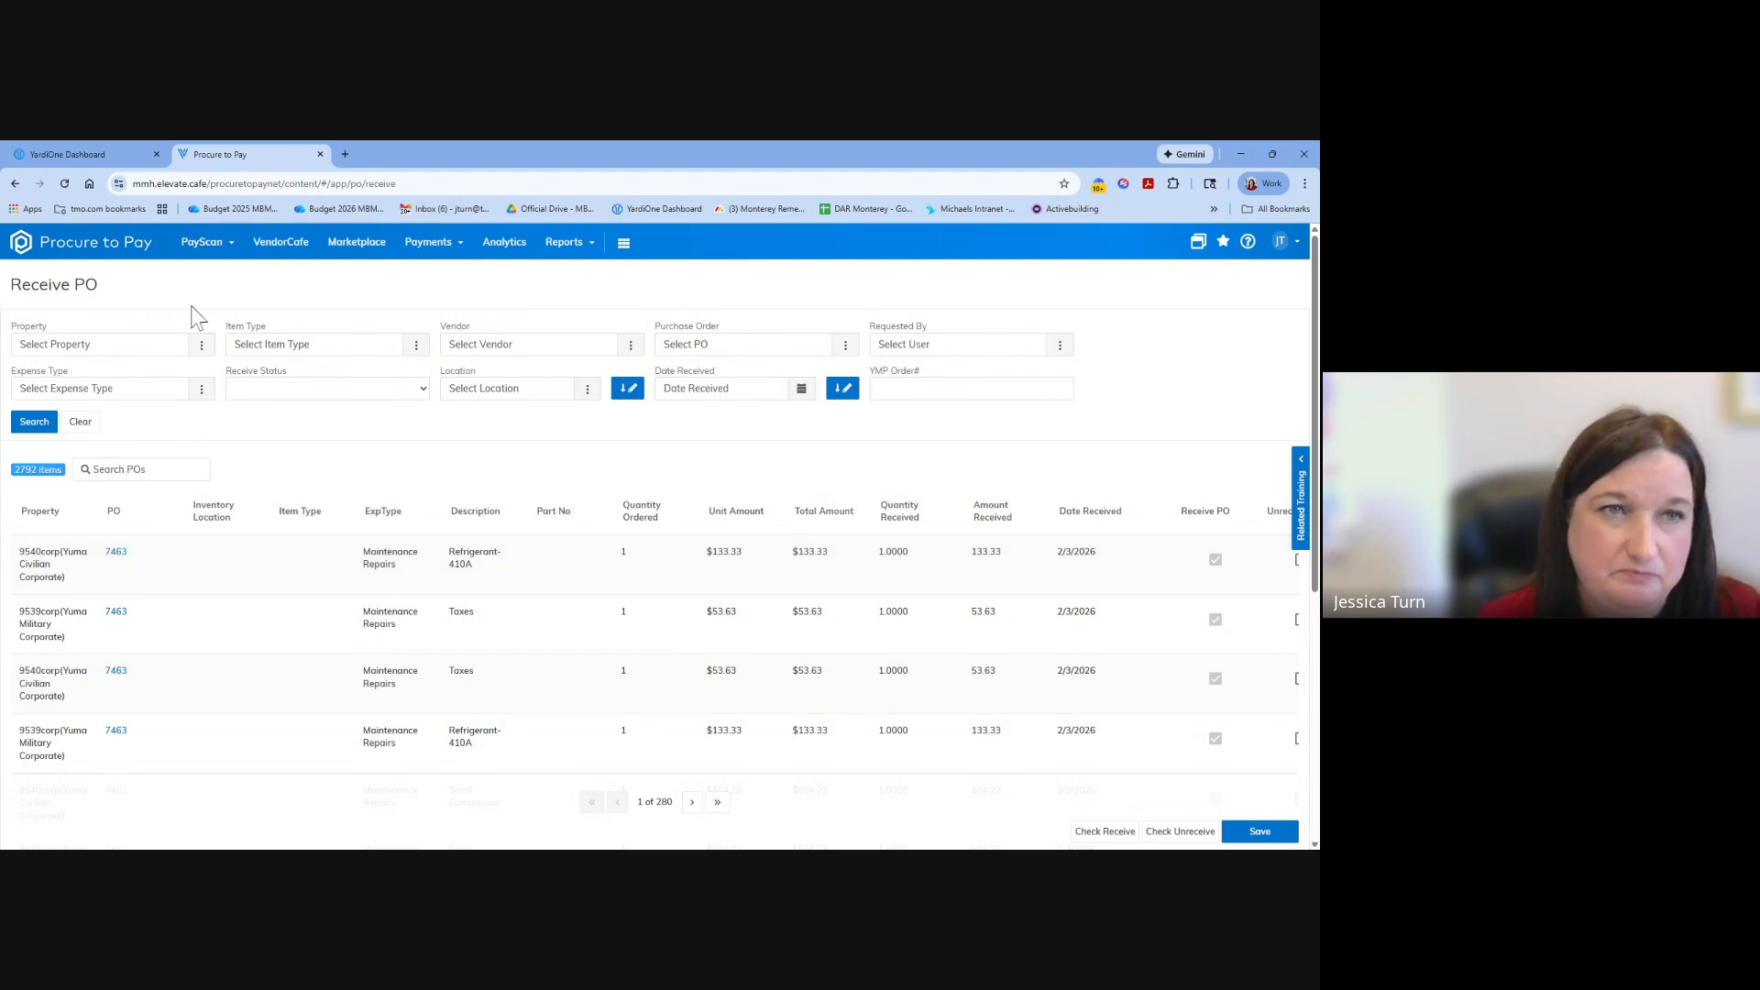
# Open the purchase order dashboard and filter its orders by property 9538corp (Huachuca Corporate Account).
pyautogui.click(213, 248)
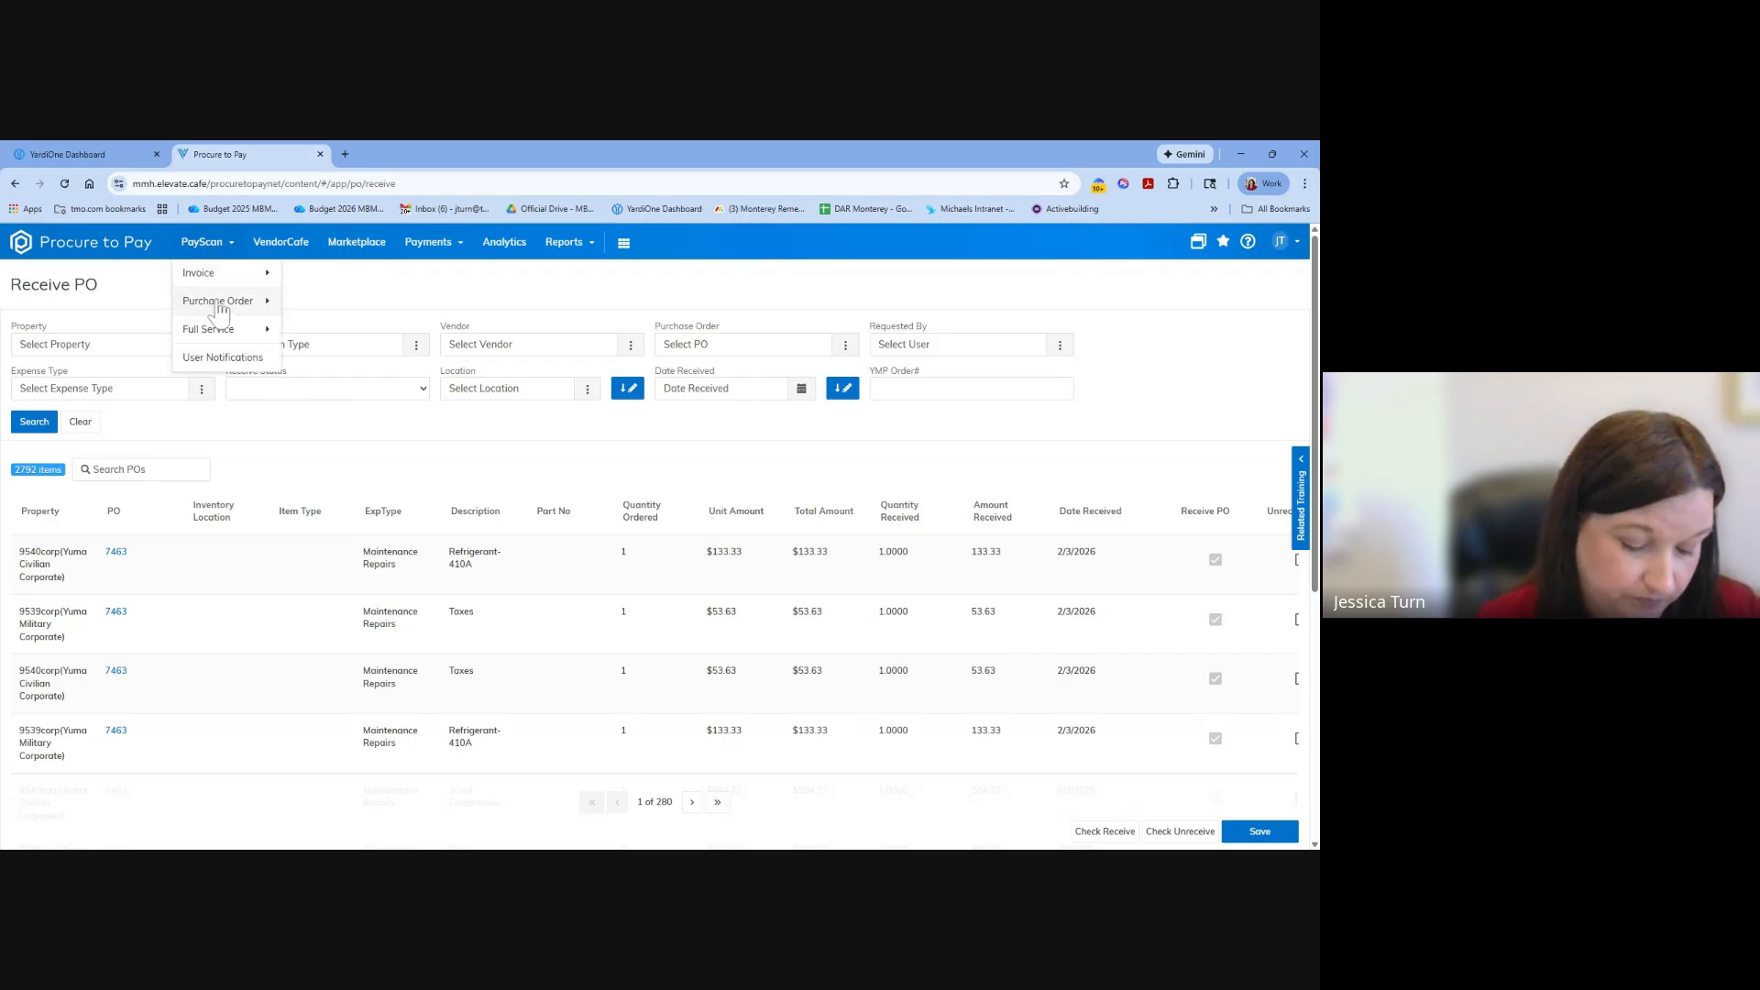
pyautogui.click(219, 307)
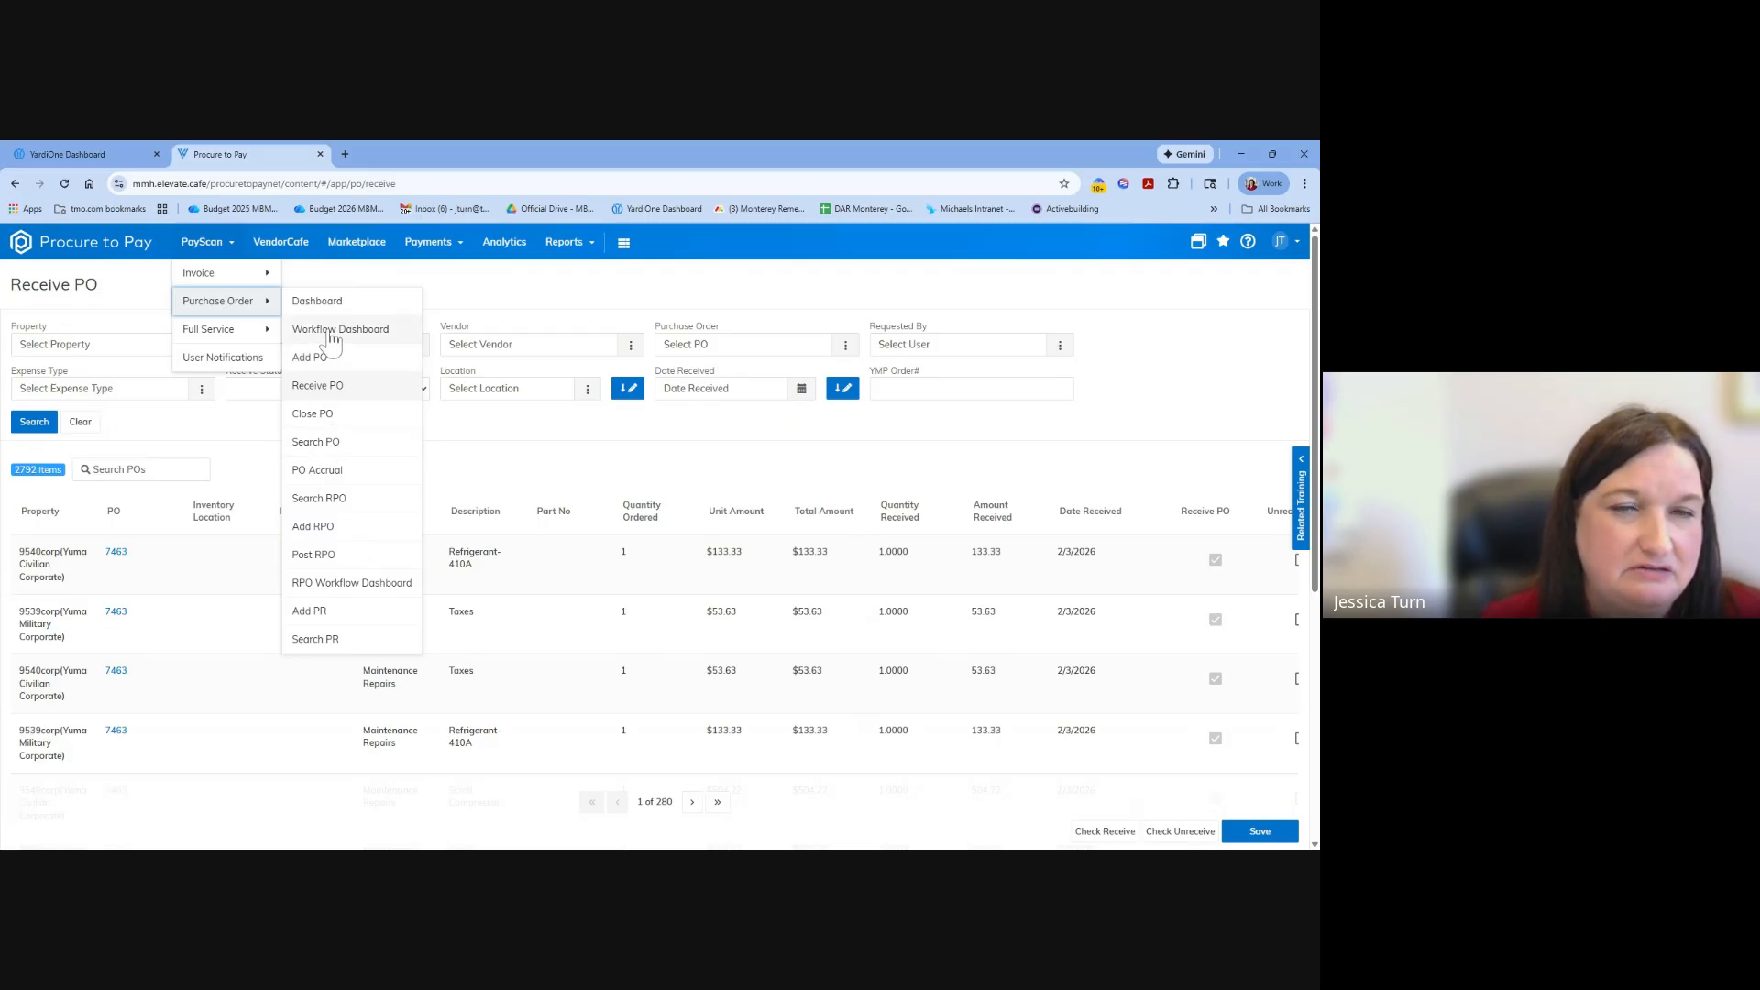
pyautogui.click(327, 307)
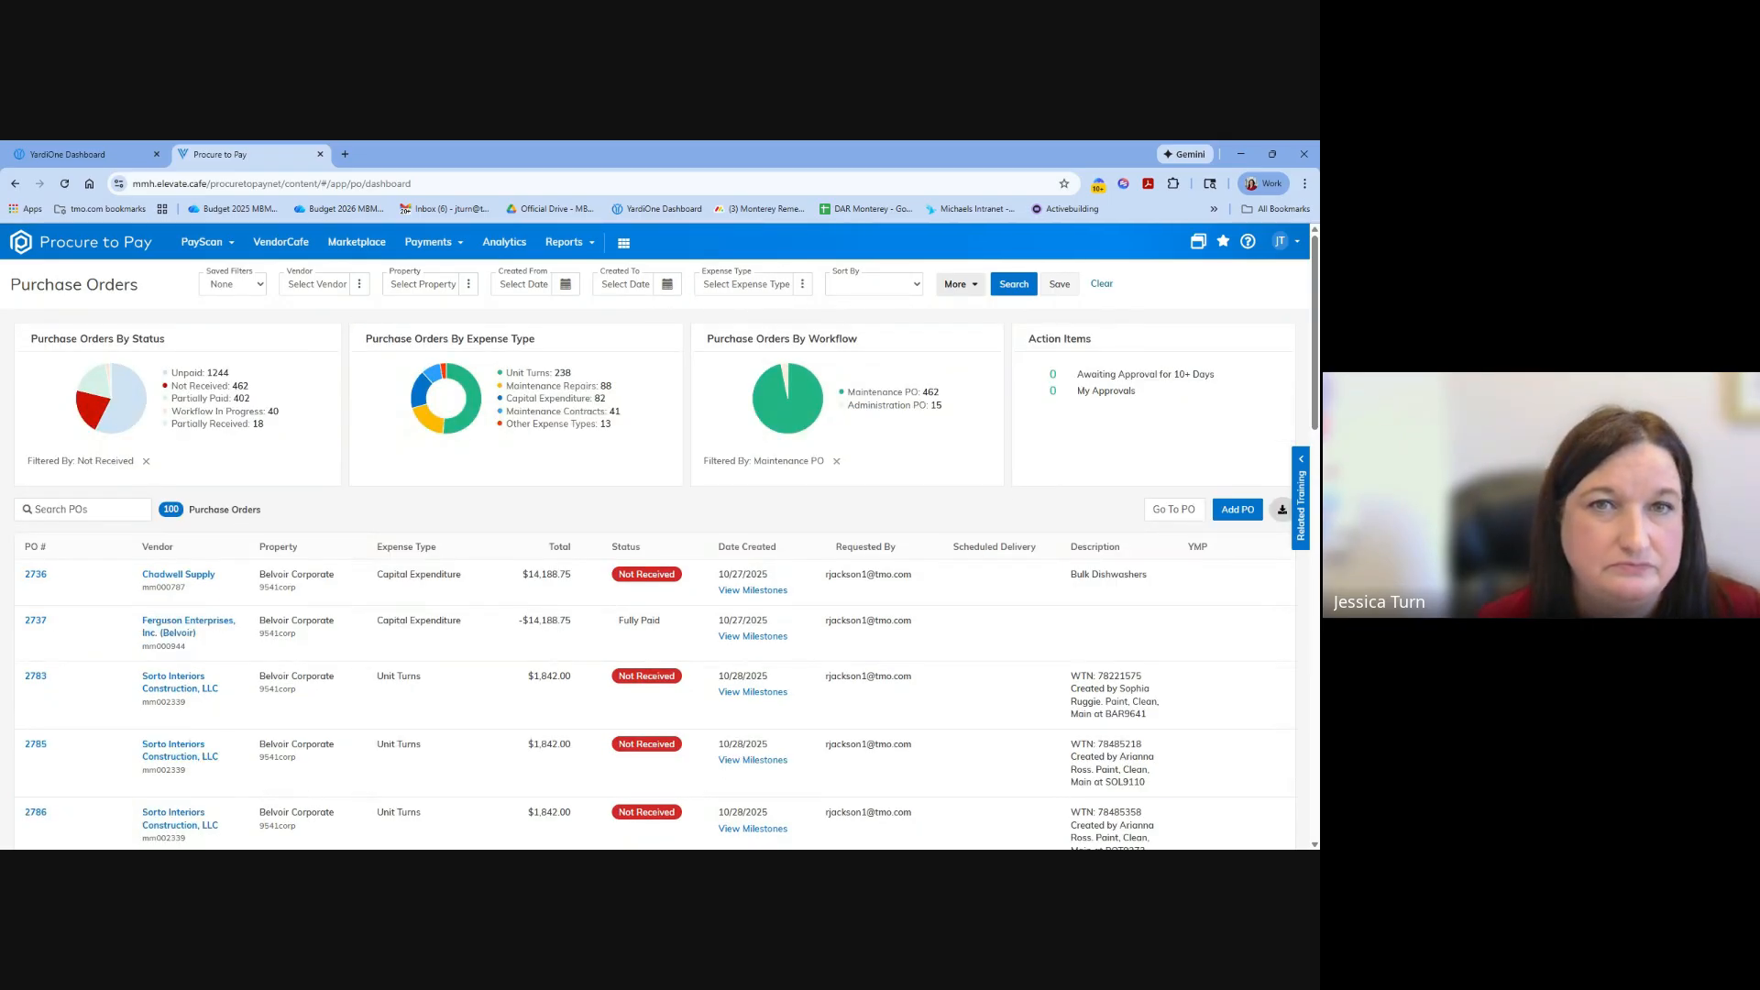
pyautogui.click(434, 286)
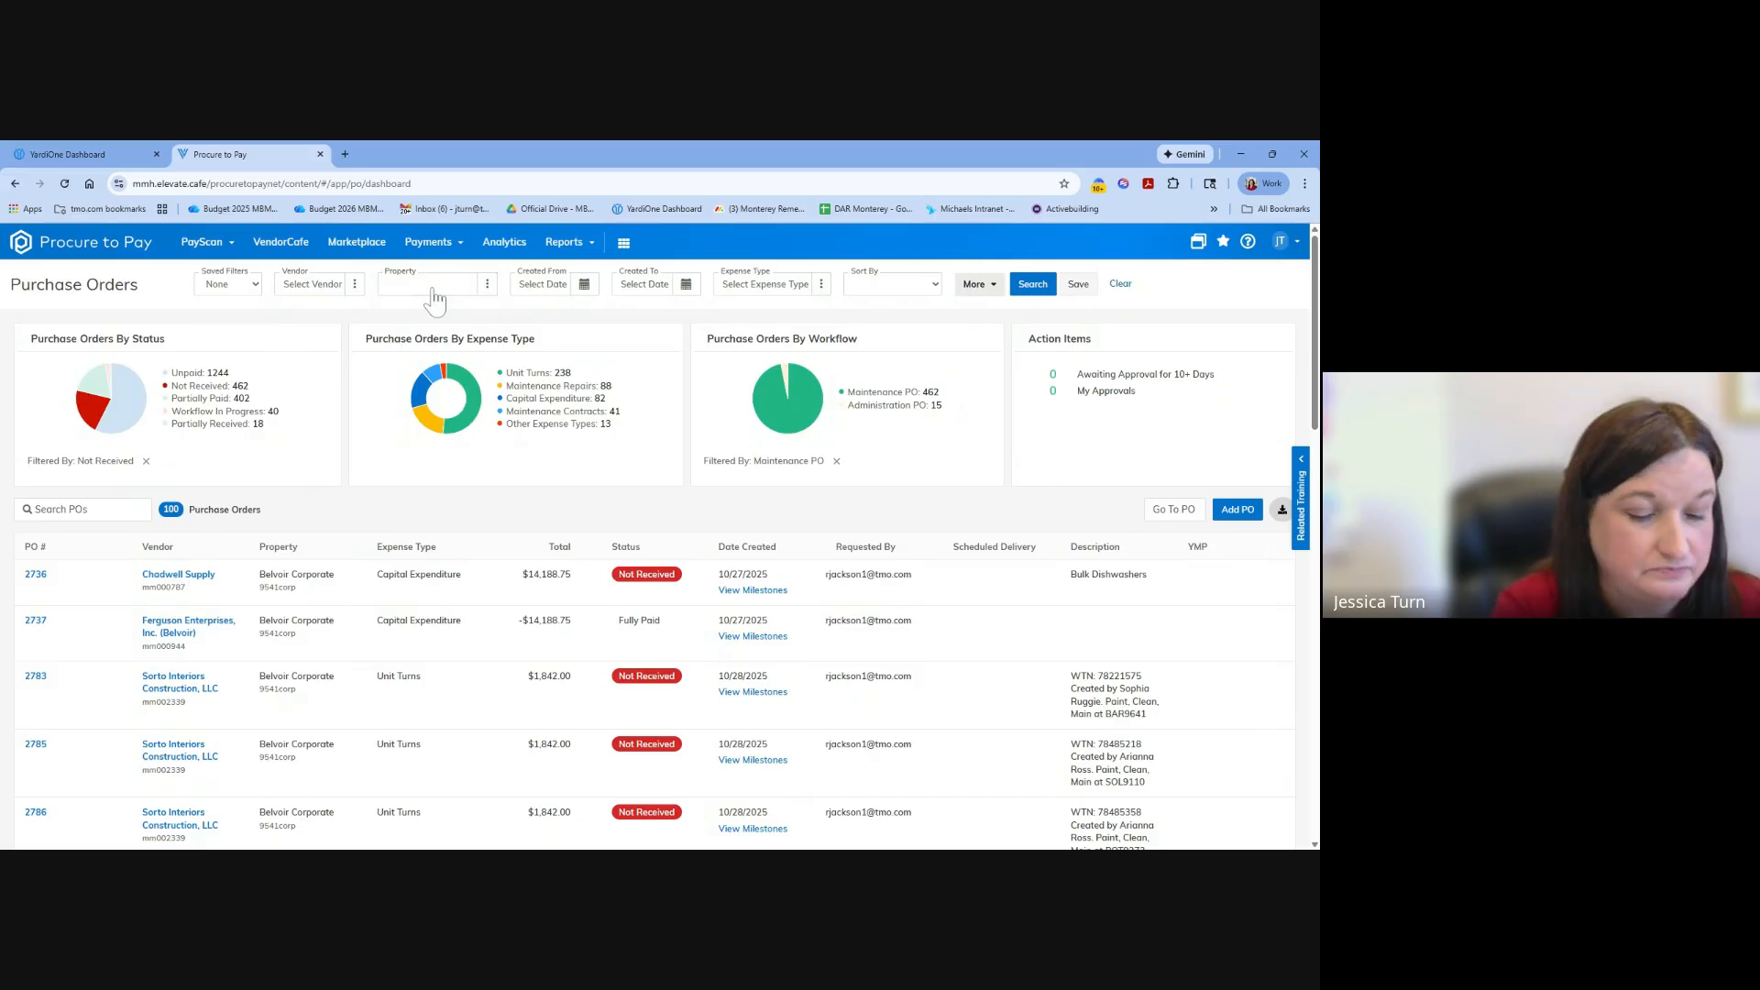
pyautogui.write('hua')
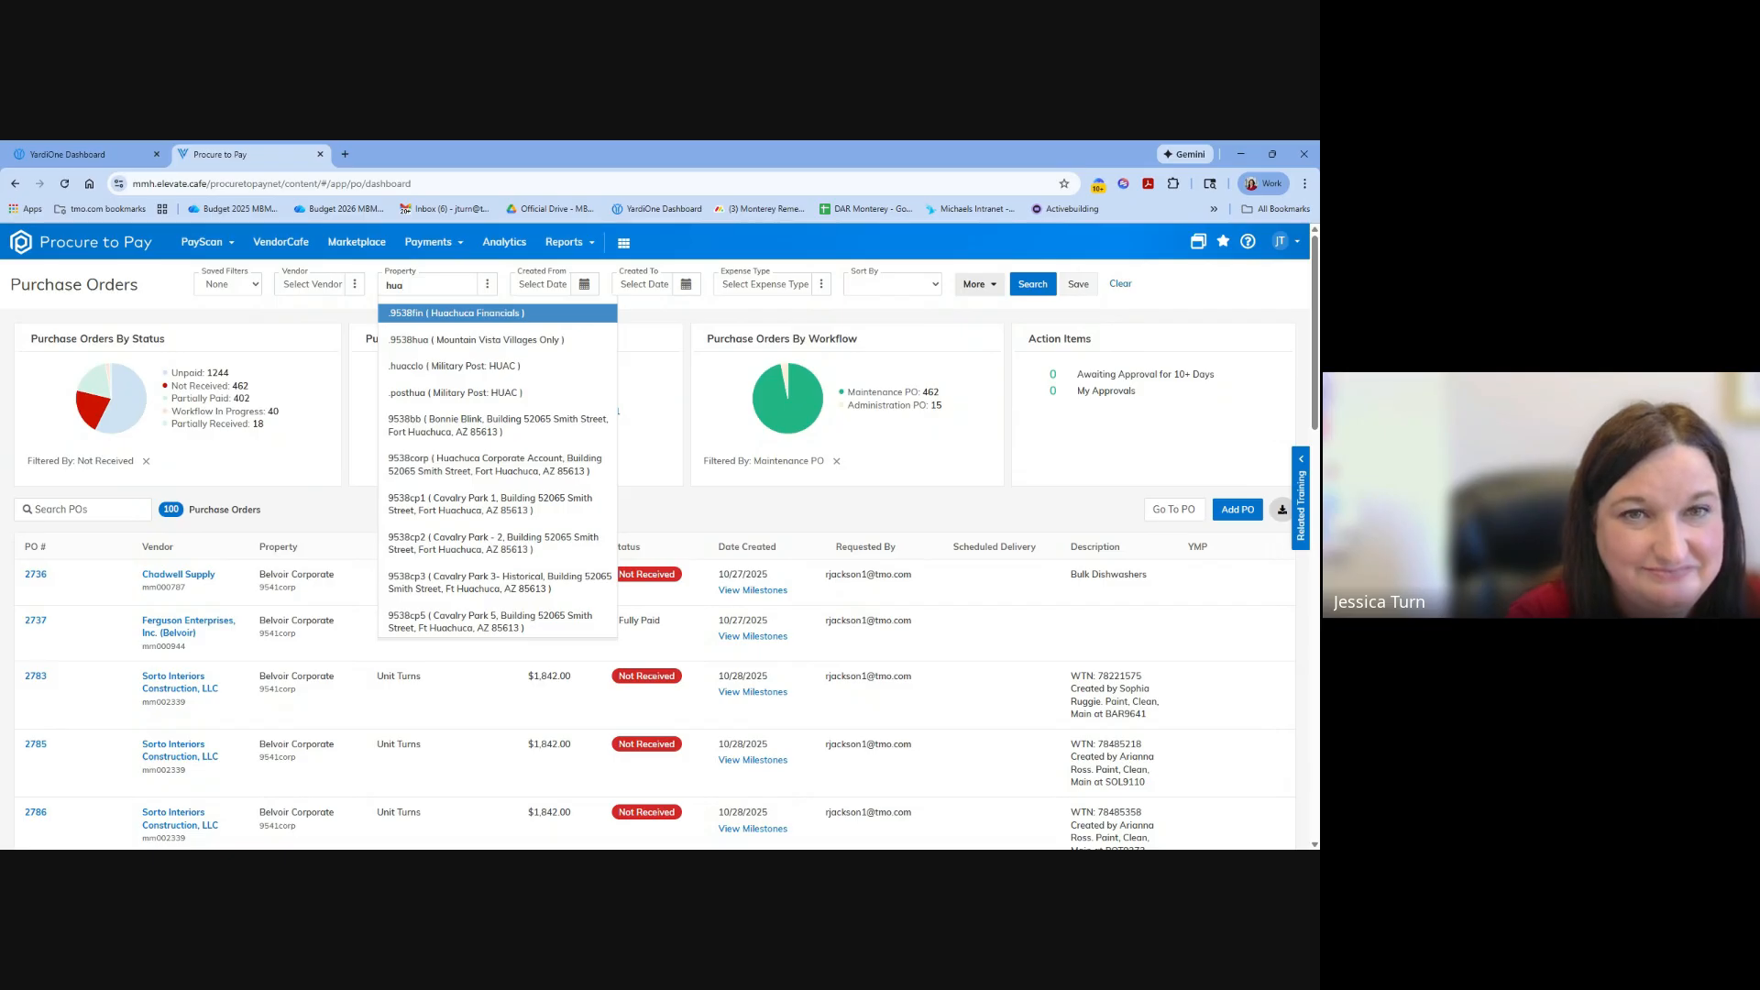
pyautogui.click(467, 468)
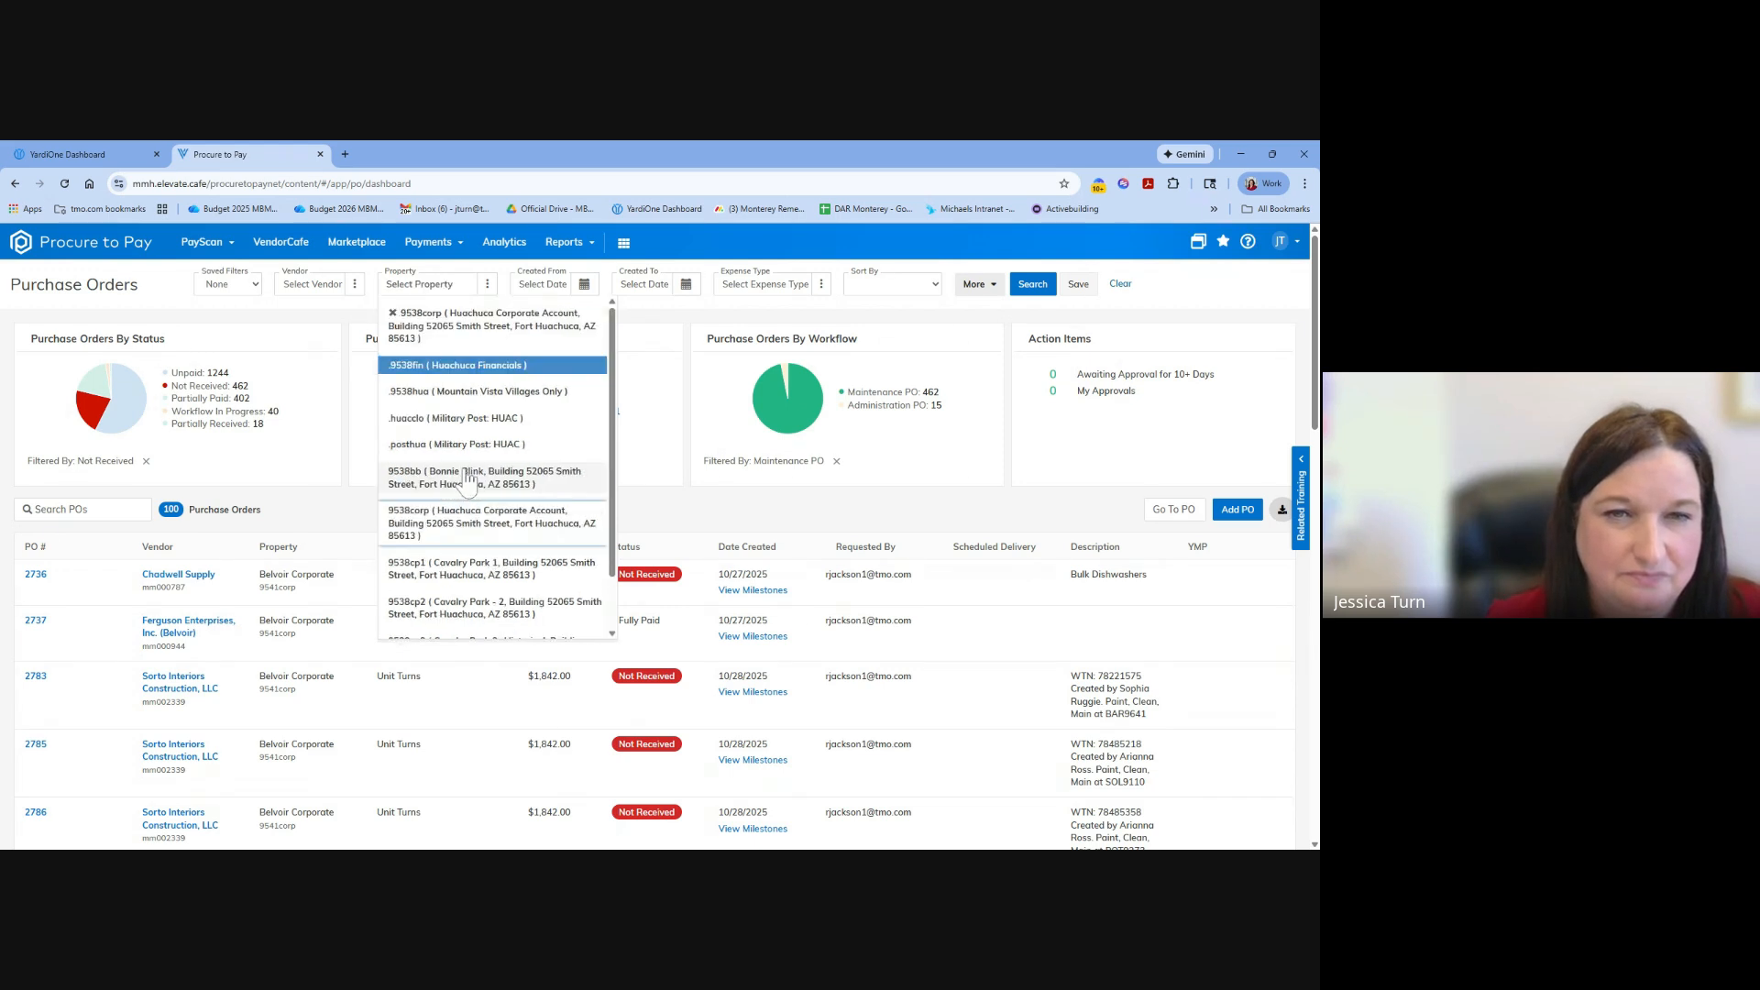
pyautogui.click(1032, 284)
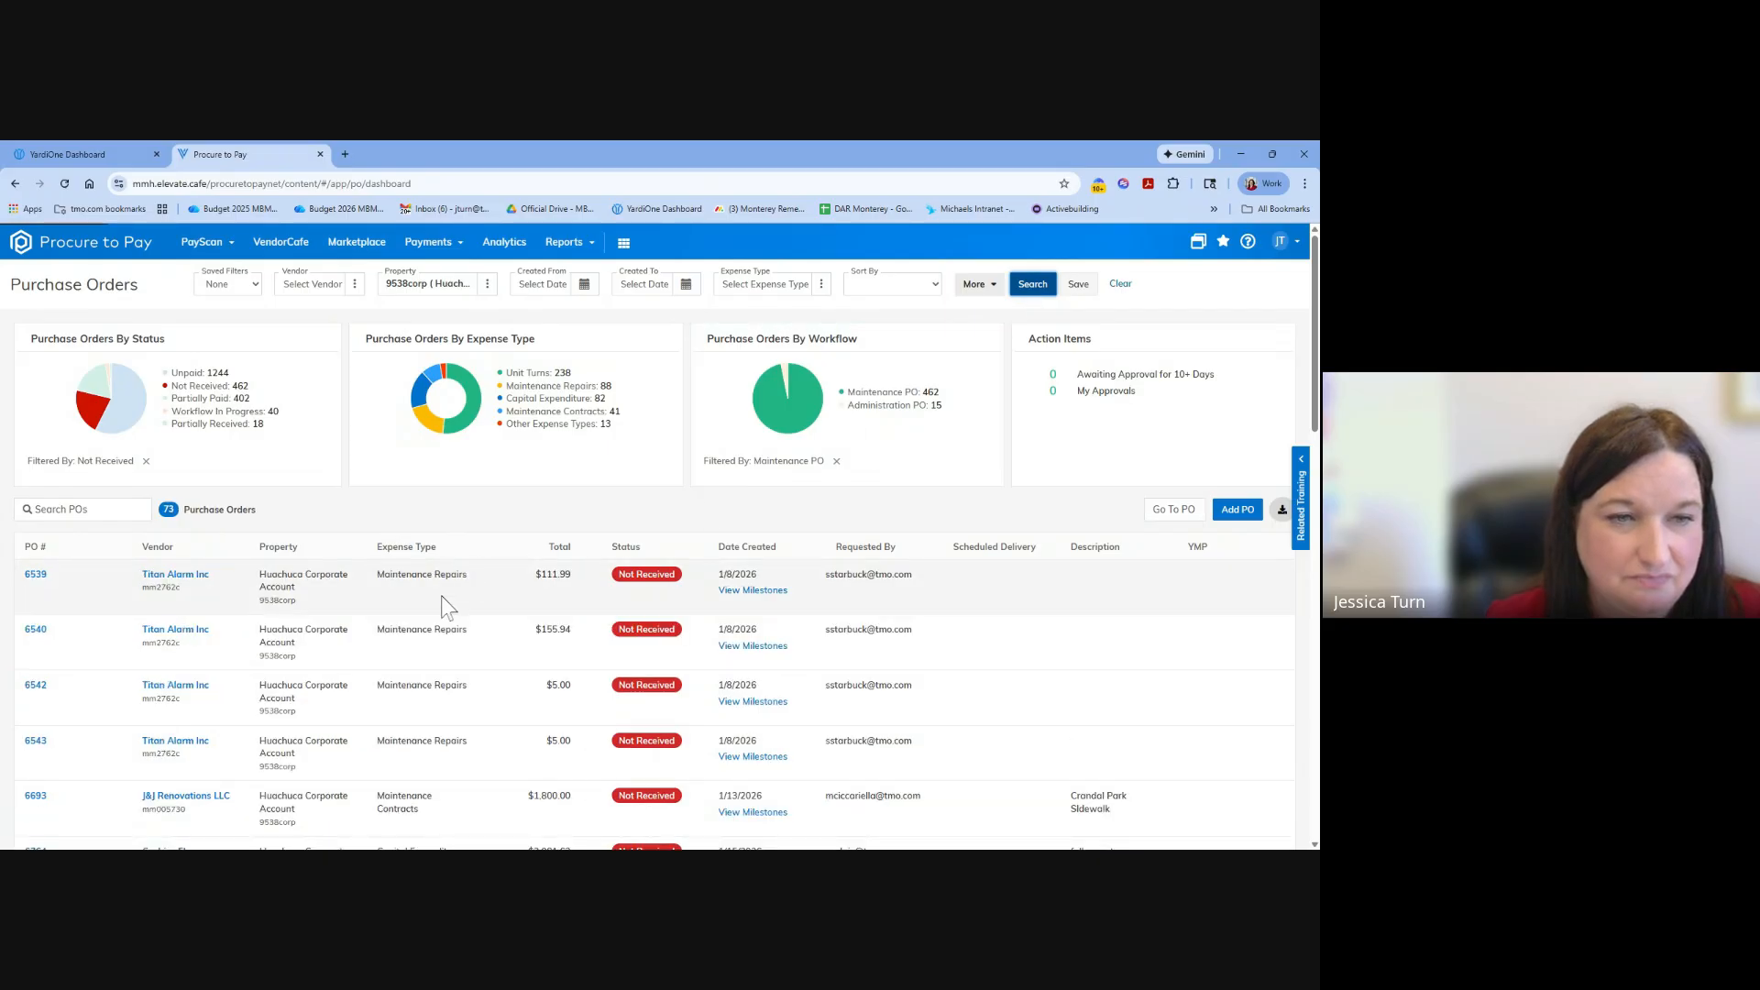
# Open the first listed Titan Alarm Inc purchase order and review its sent emails and workflow history.
pyautogui.scroll(-5, 458, 577)
pyautogui.scroll(-1, 406, 614)
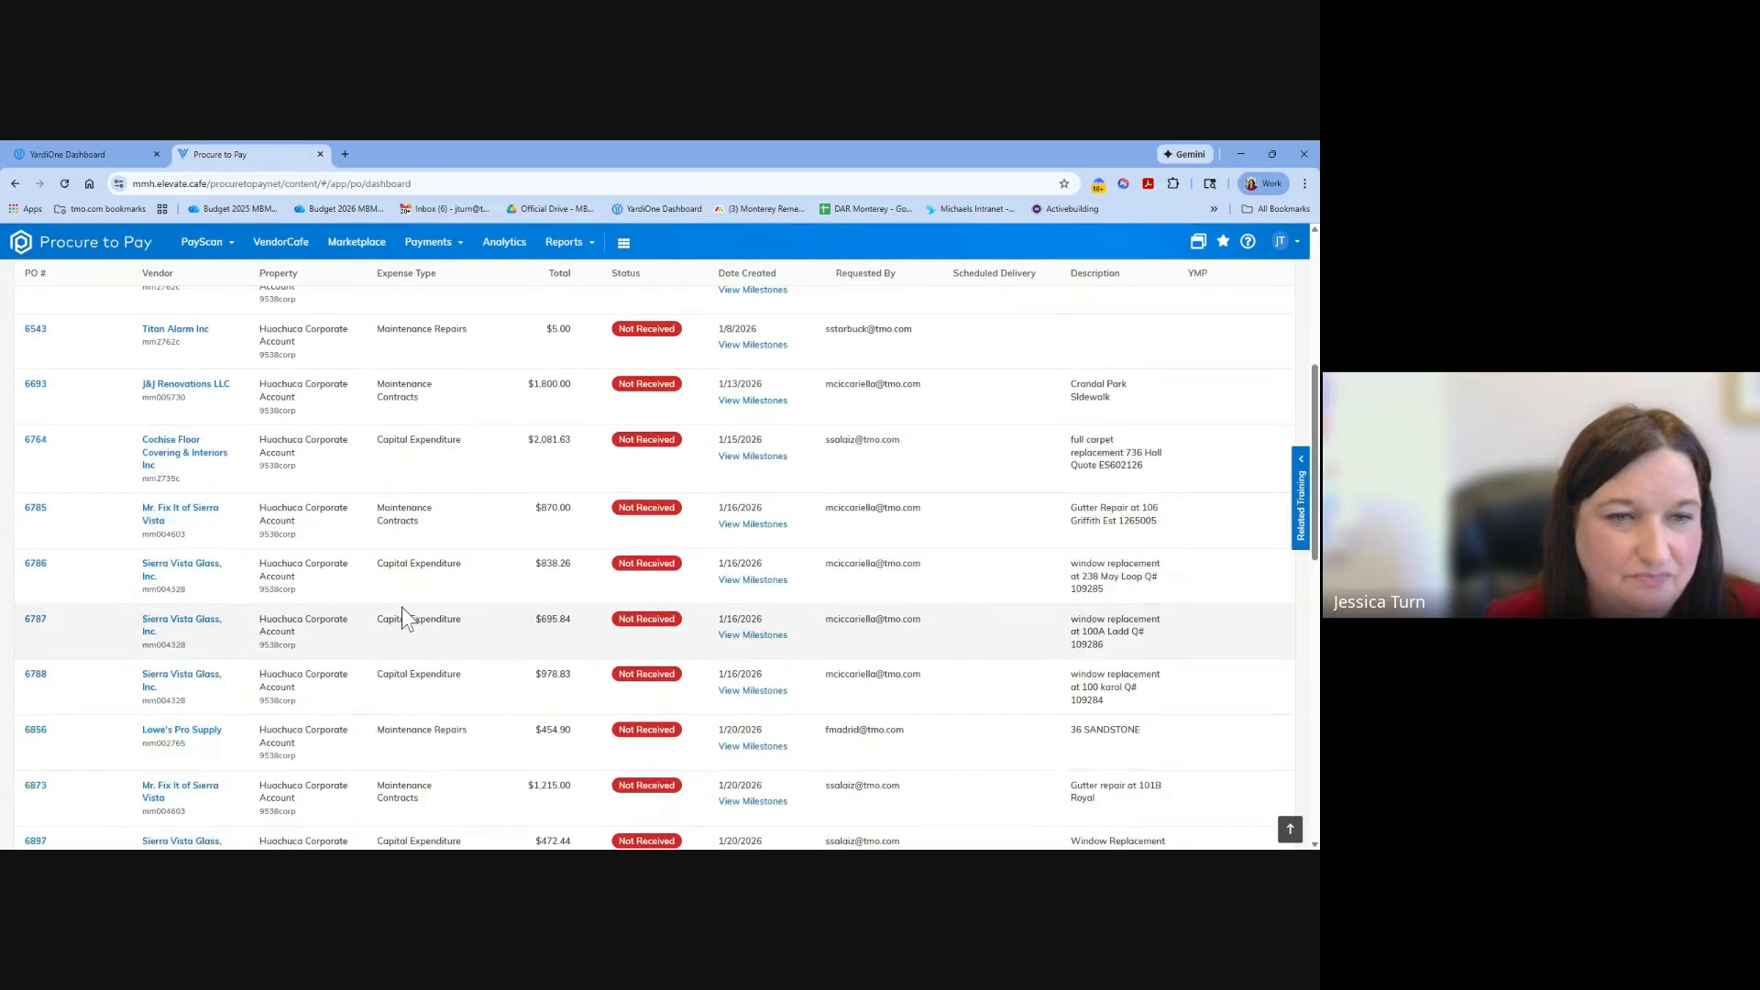
pyautogui.scroll(1, 404, 609)
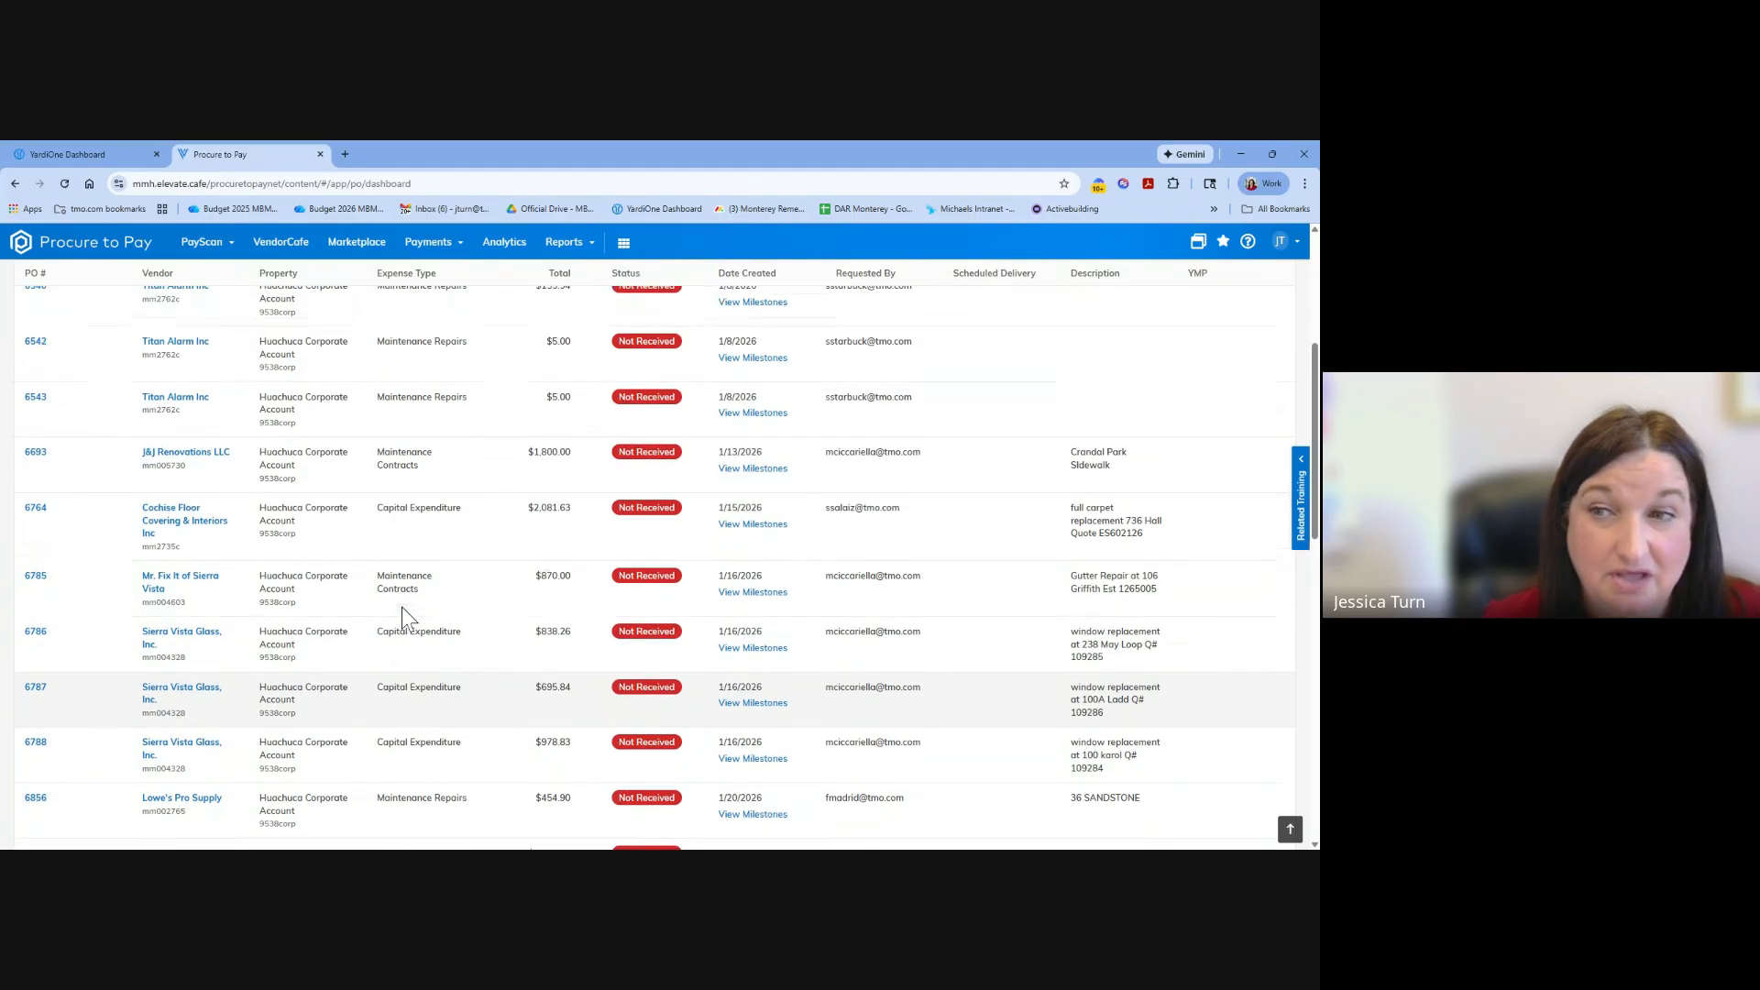
pyautogui.scroll(5, 401, 607)
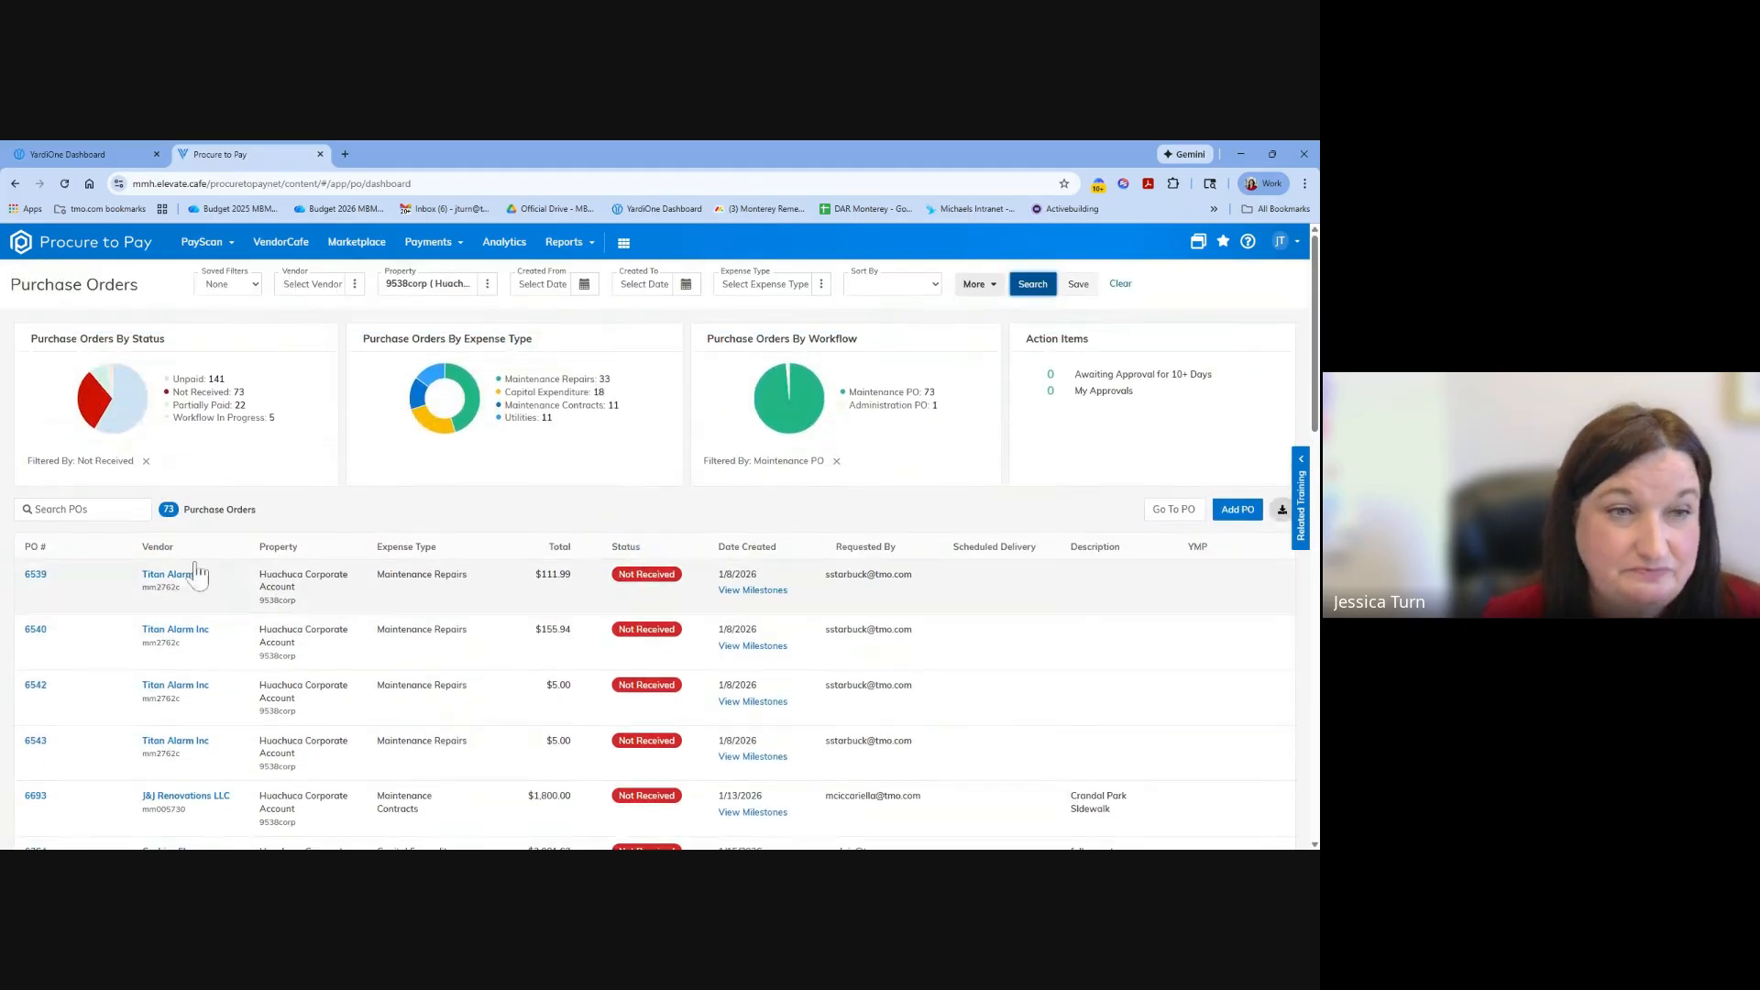
pyautogui.click(36, 573)
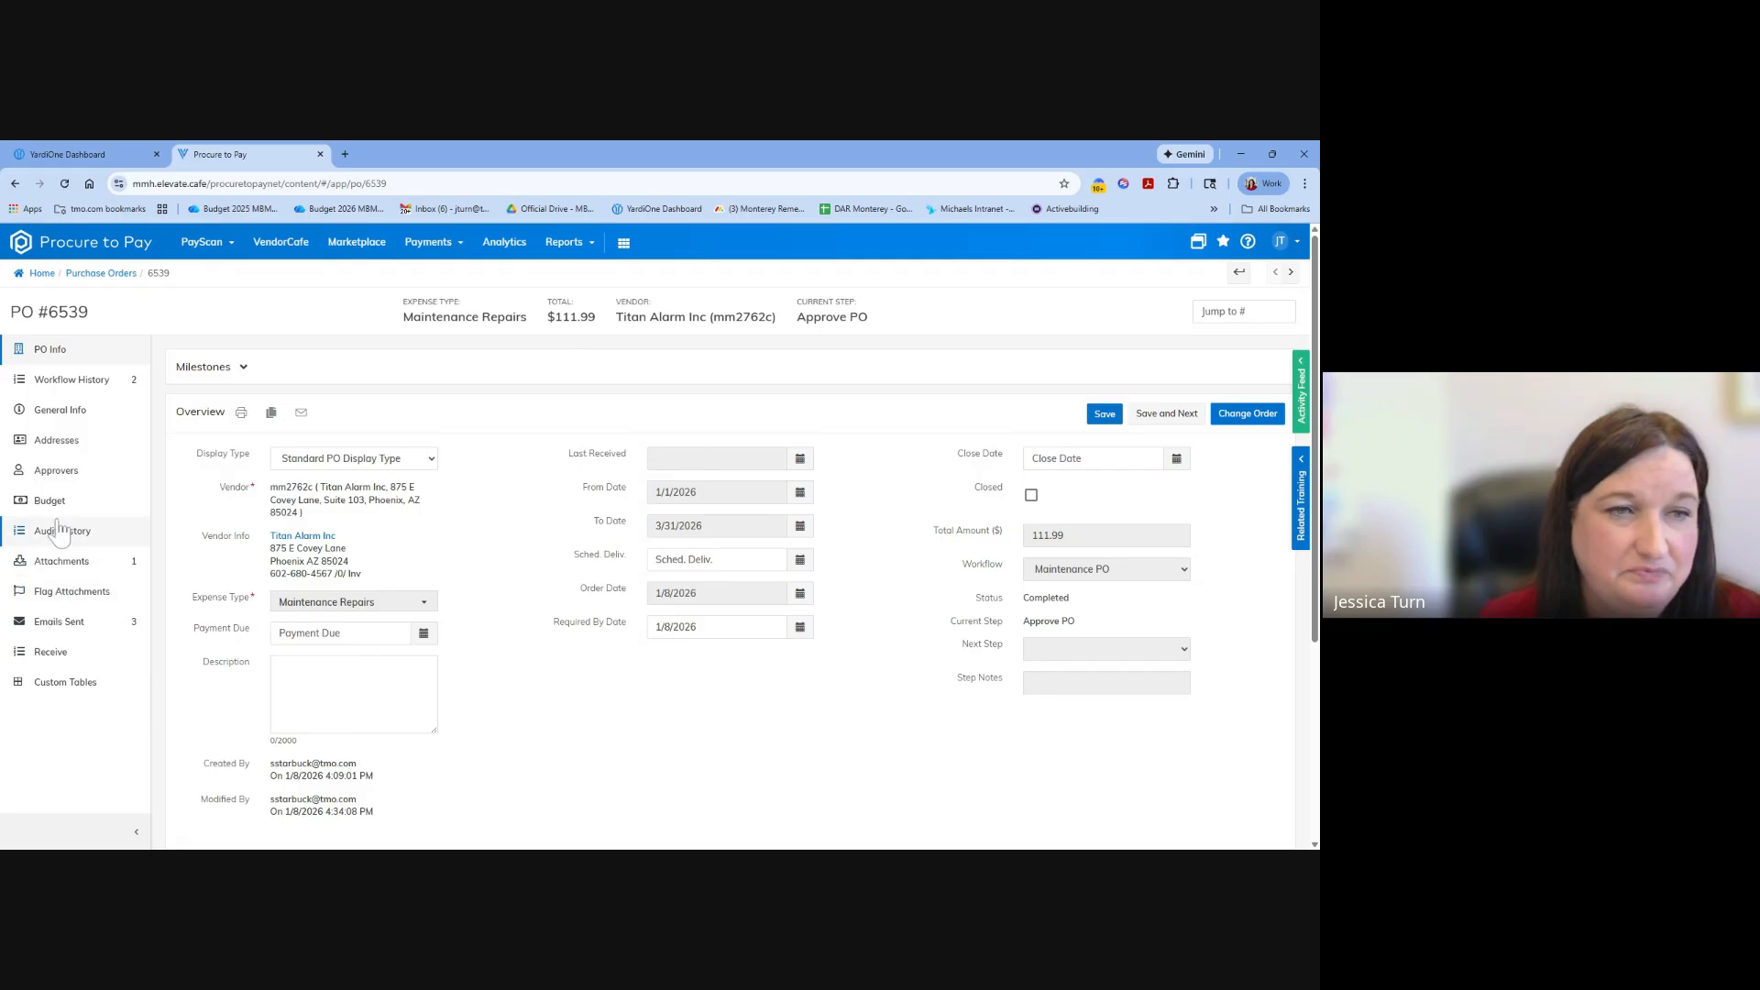
pyautogui.click(65, 626)
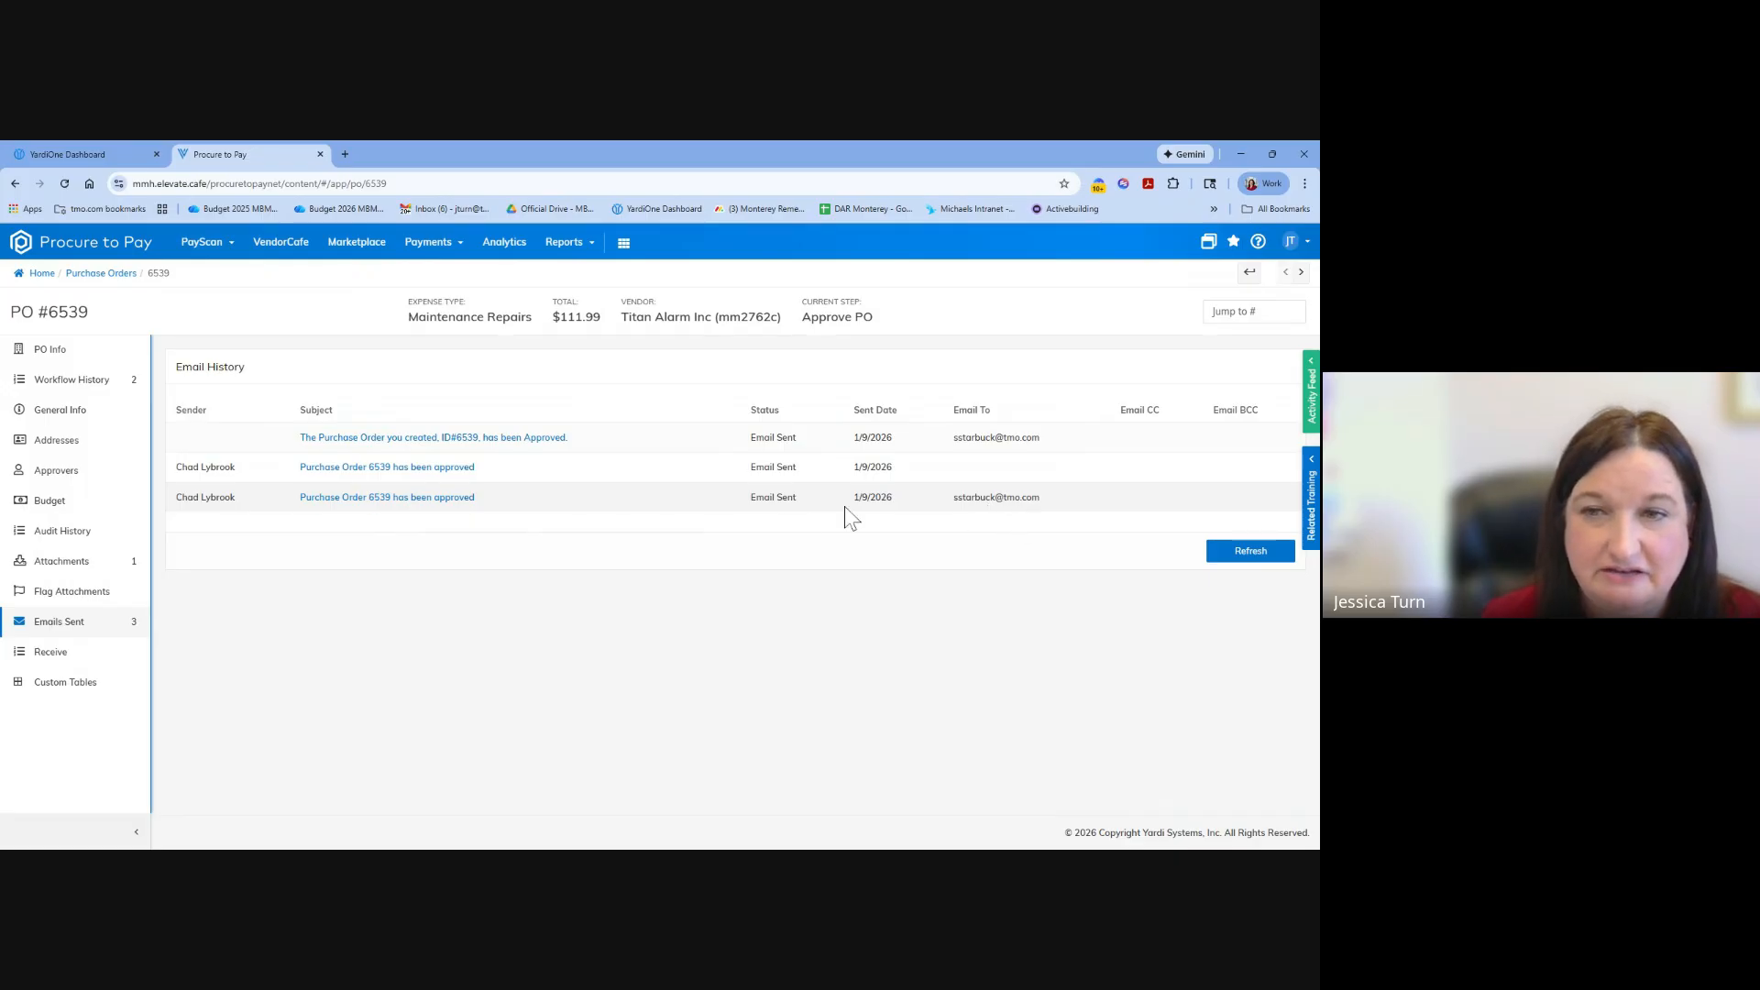
pyautogui.click(40, 389)
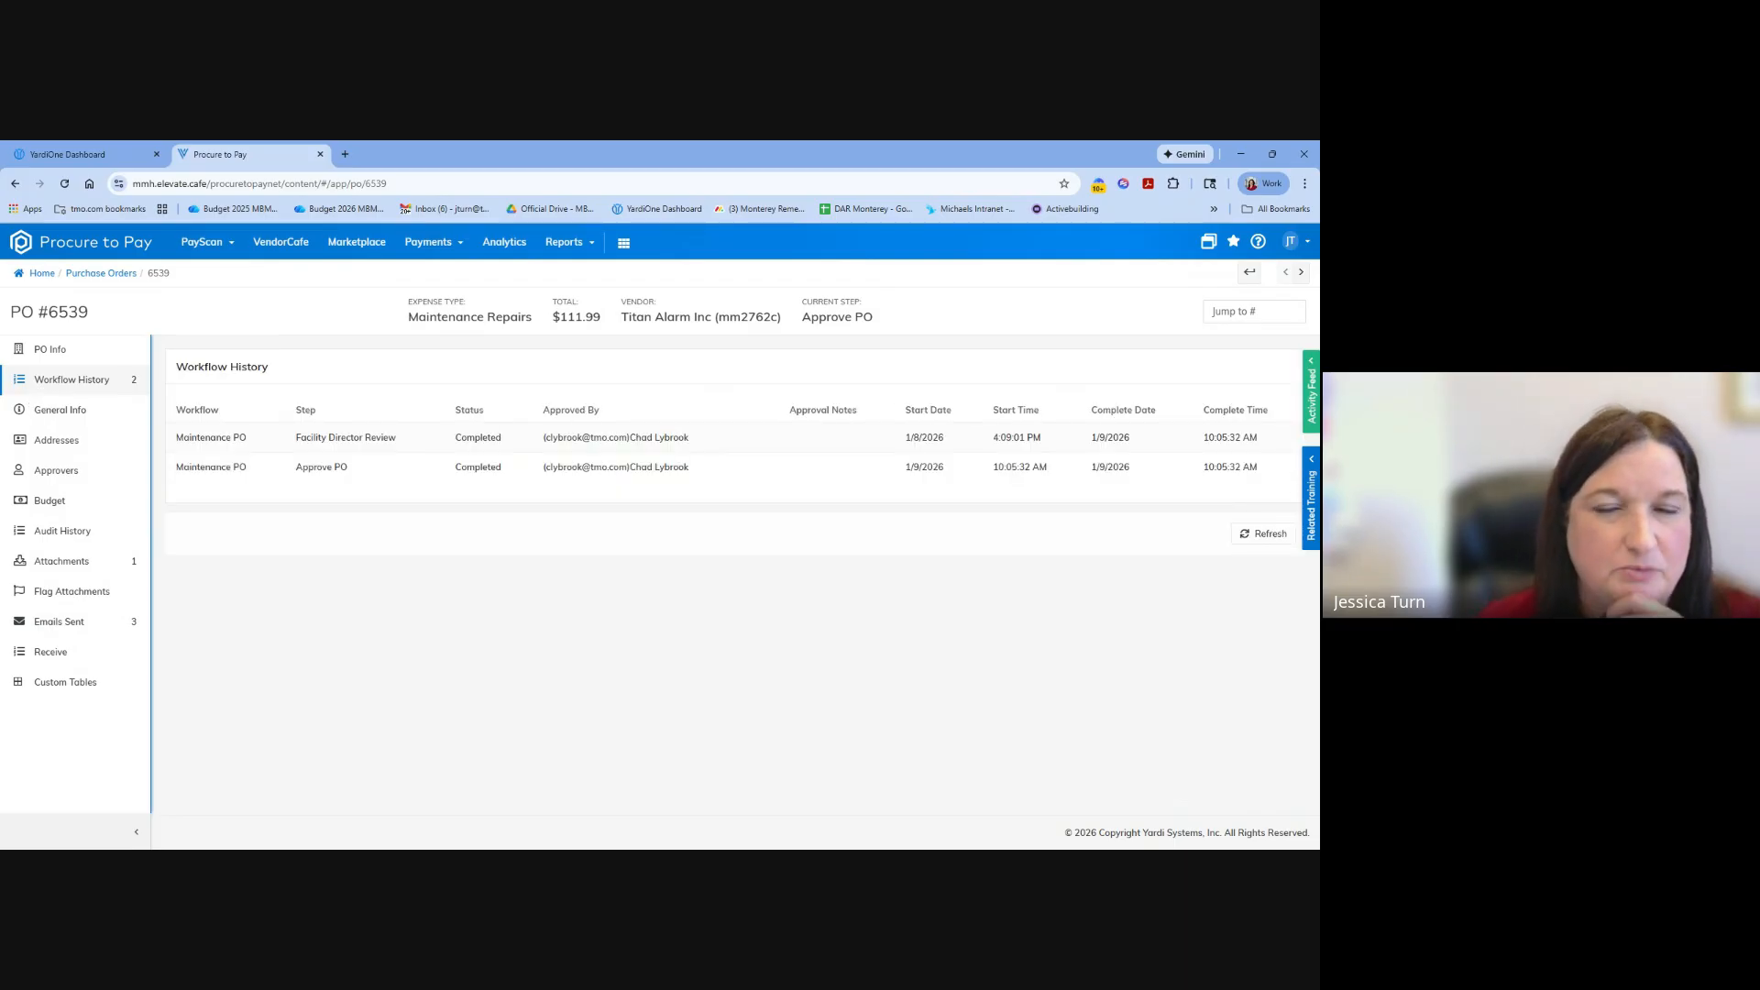
# Open the Titan Alarm Inc order's email form from its PO info, review the body template and available attachments, and close it unsent.
pyautogui.click(53, 356)
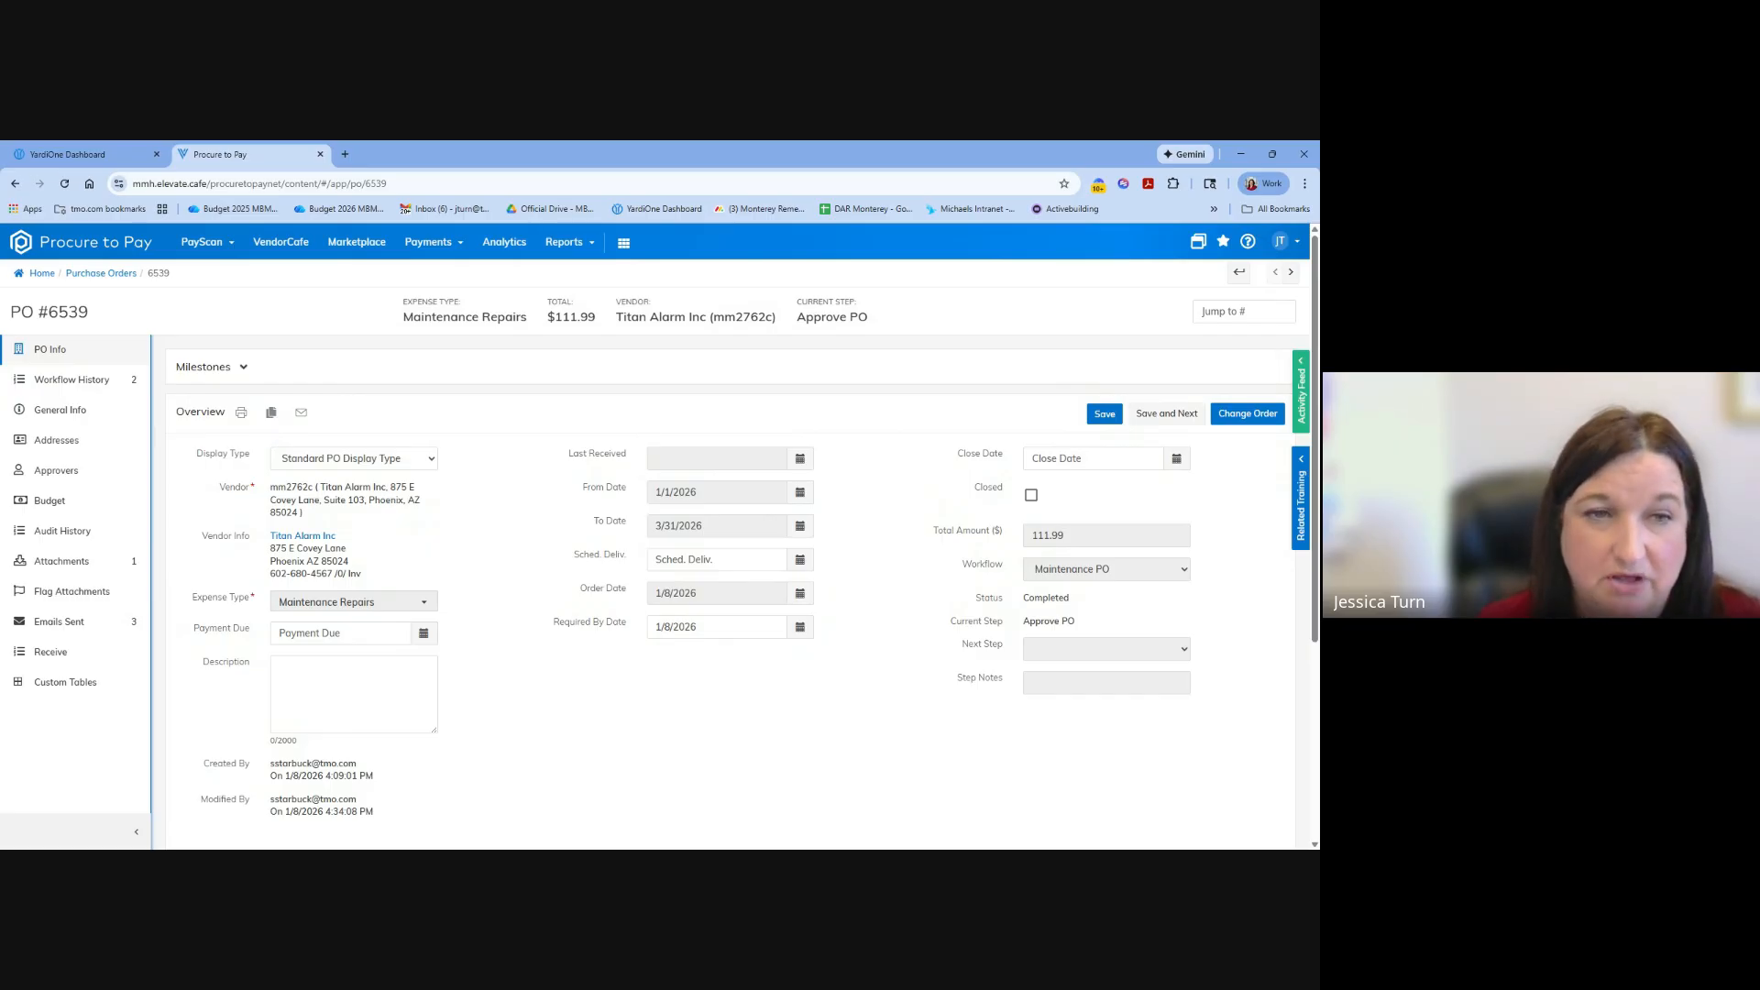
pyautogui.click(299, 413)
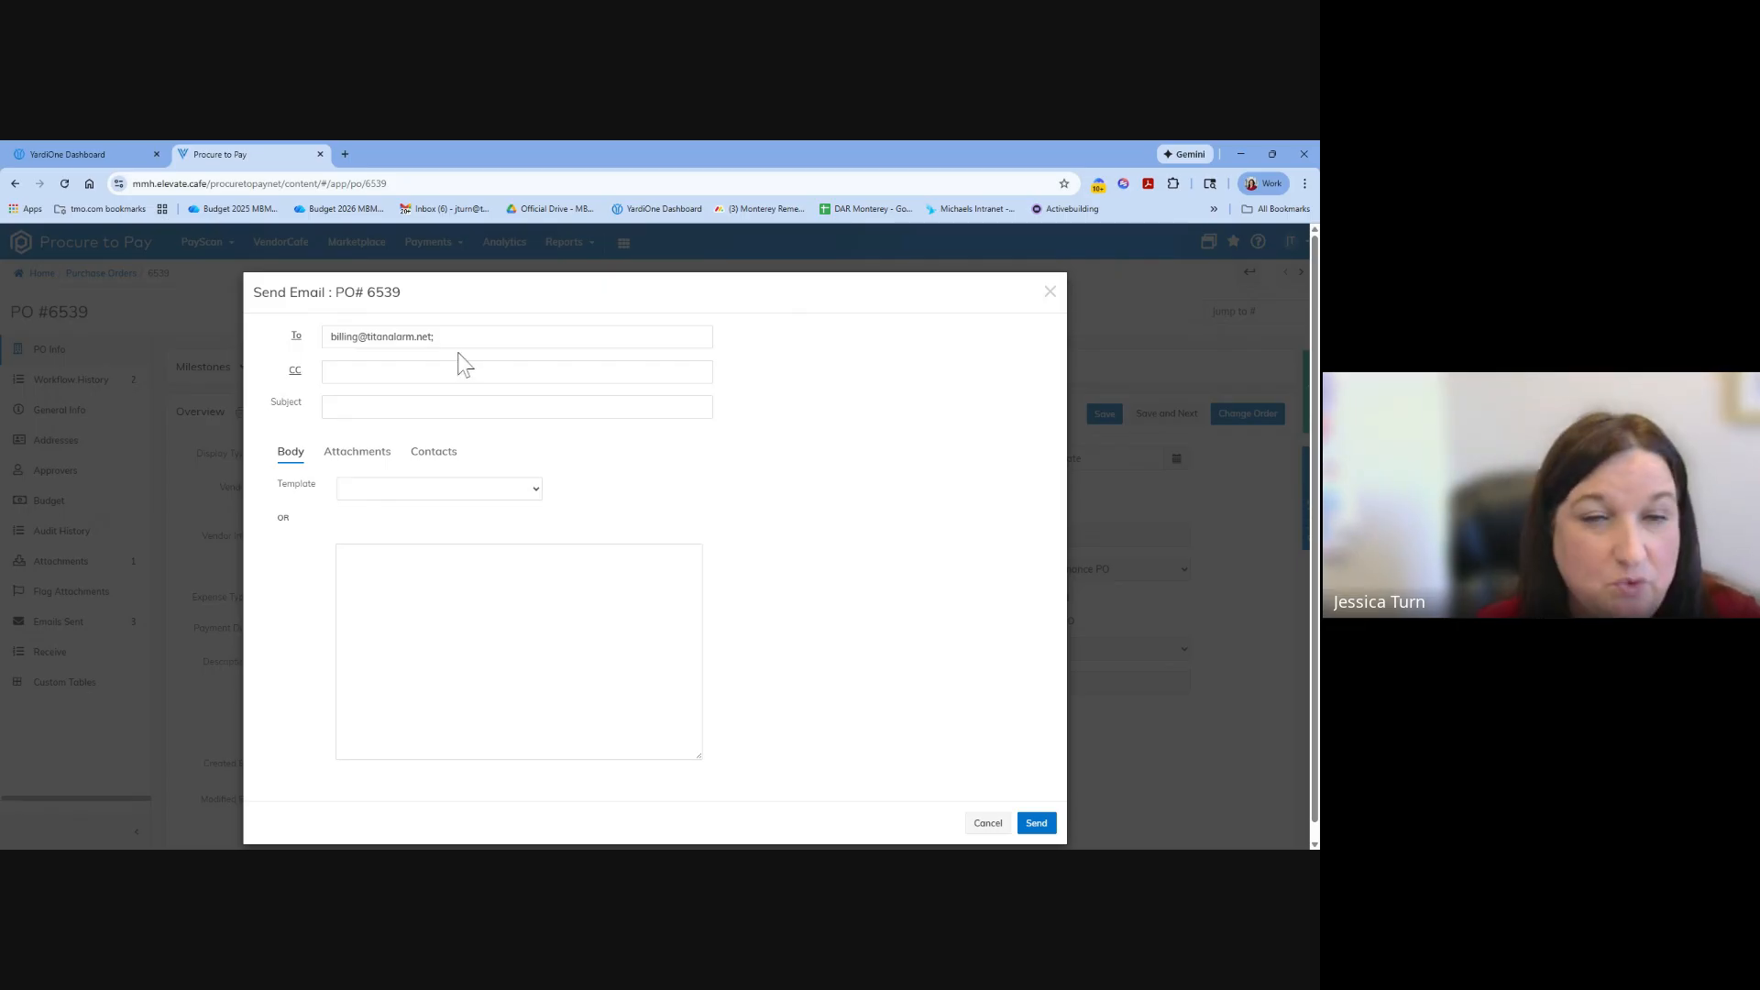
pyautogui.click(392, 495)
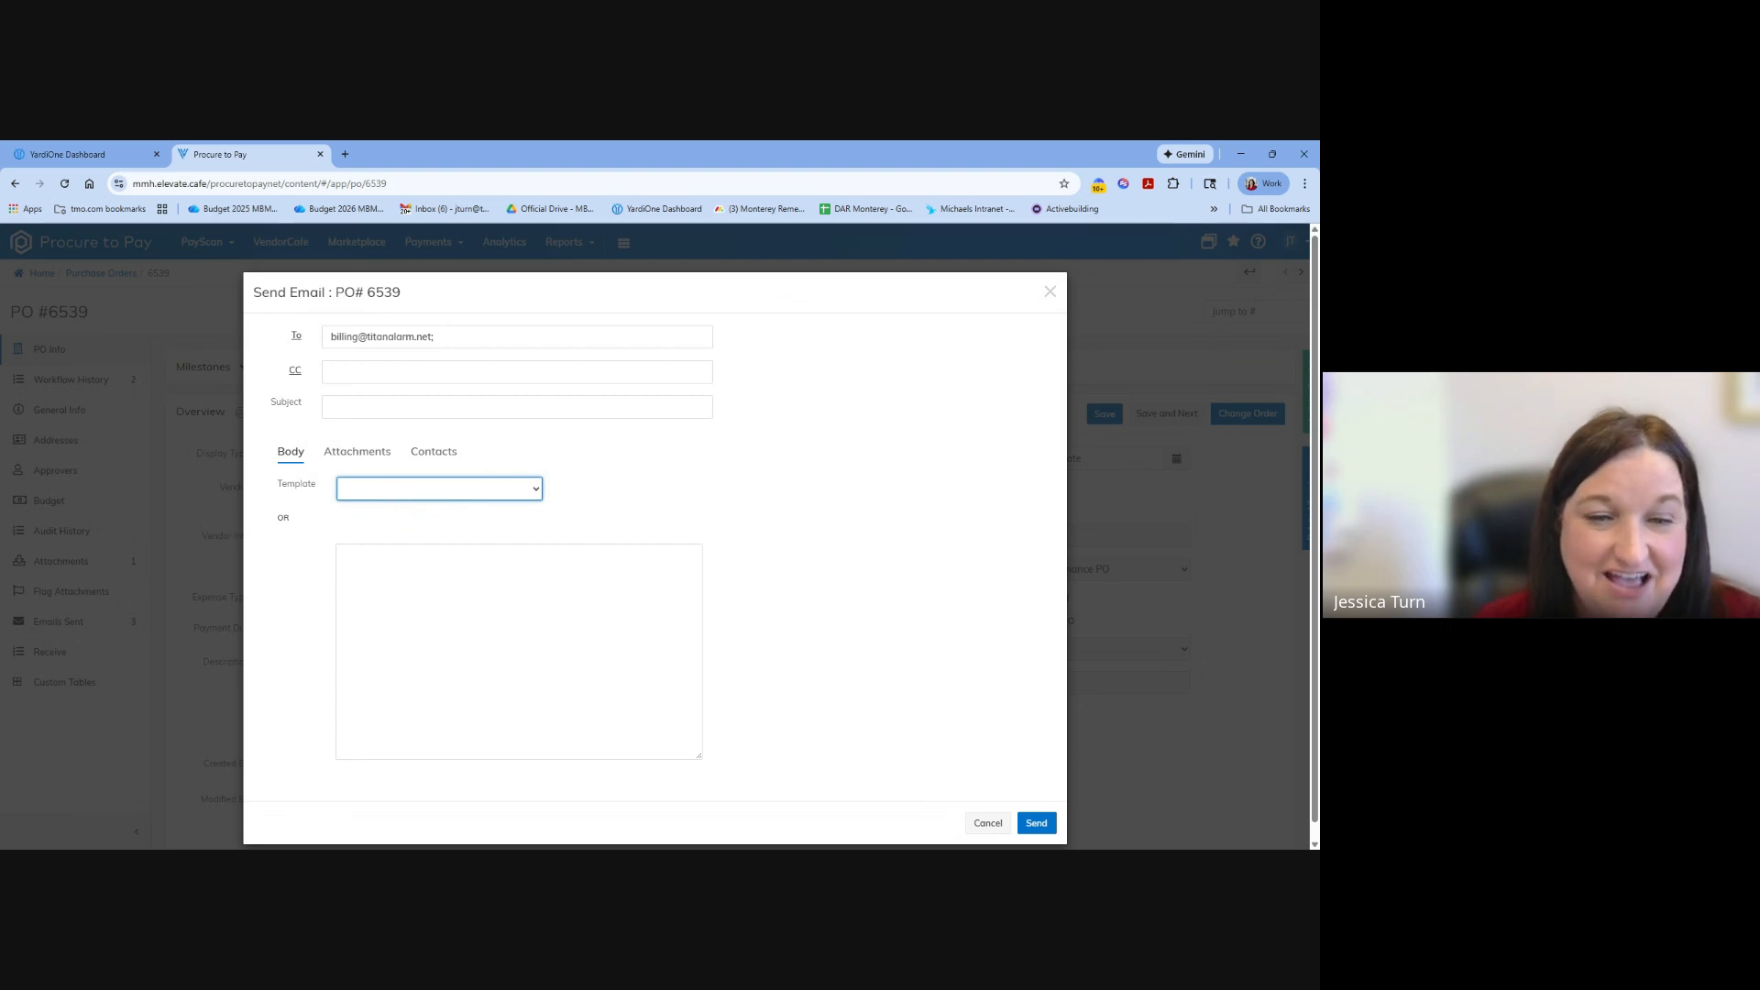
pyautogui.press('Tab')
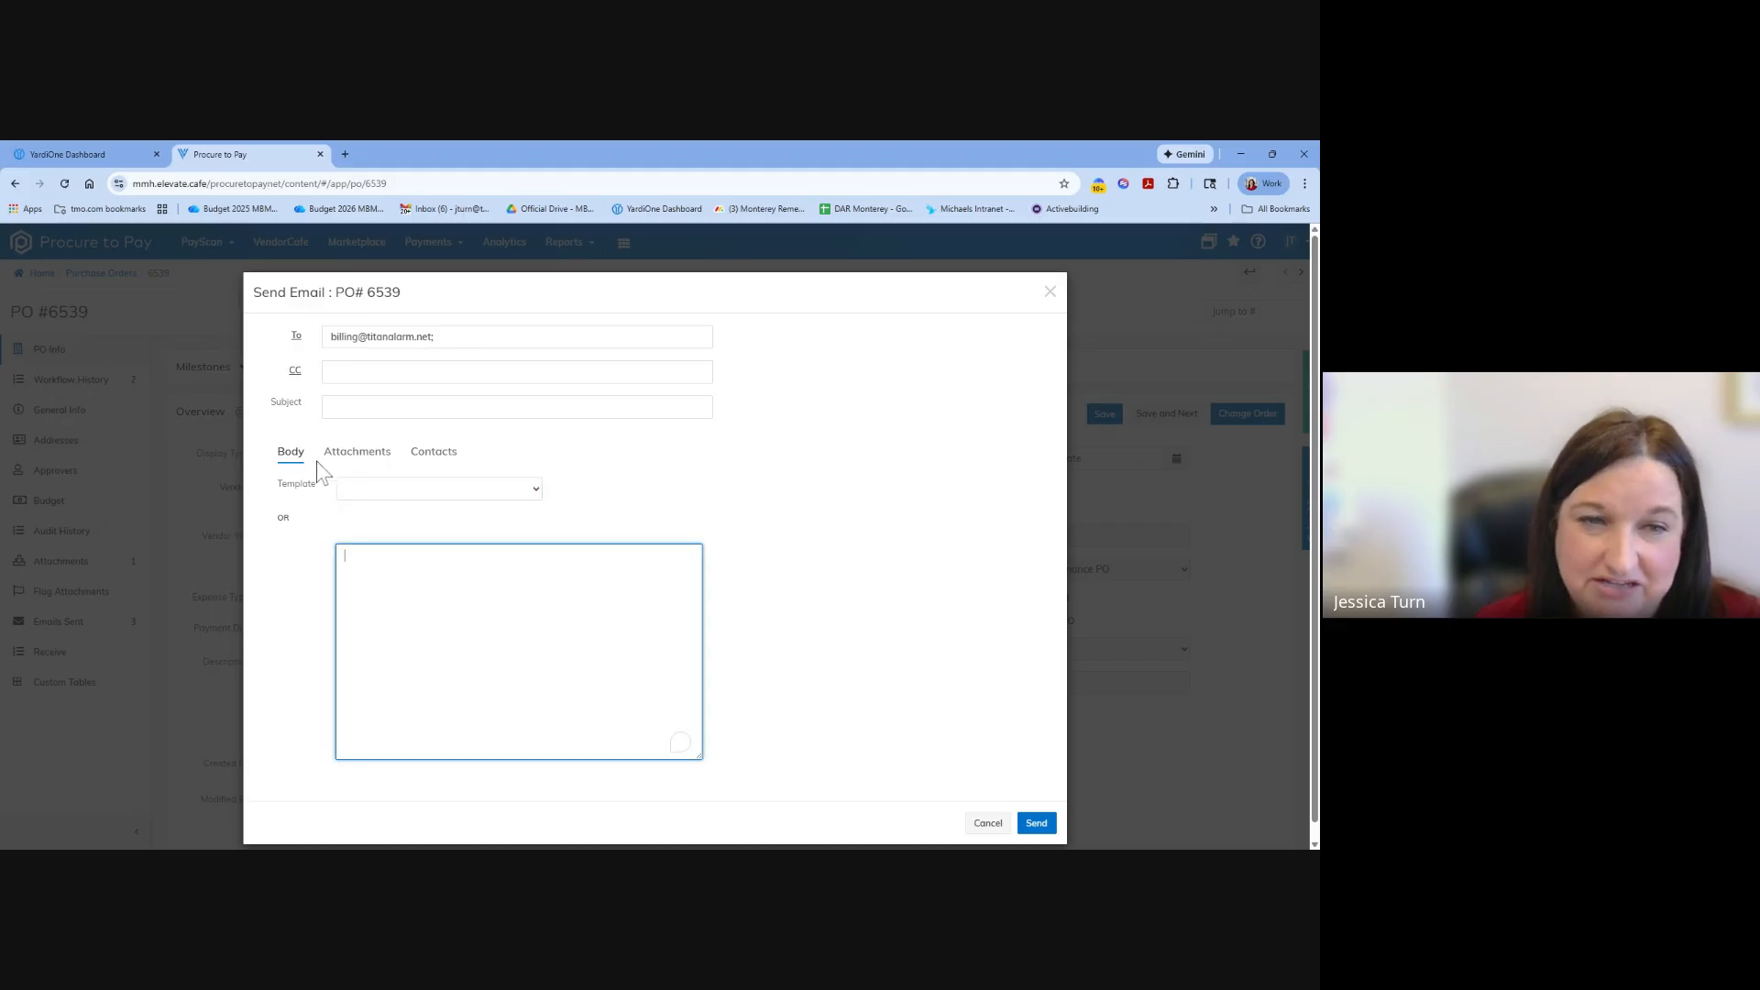
pyautogui.click(341, 454)
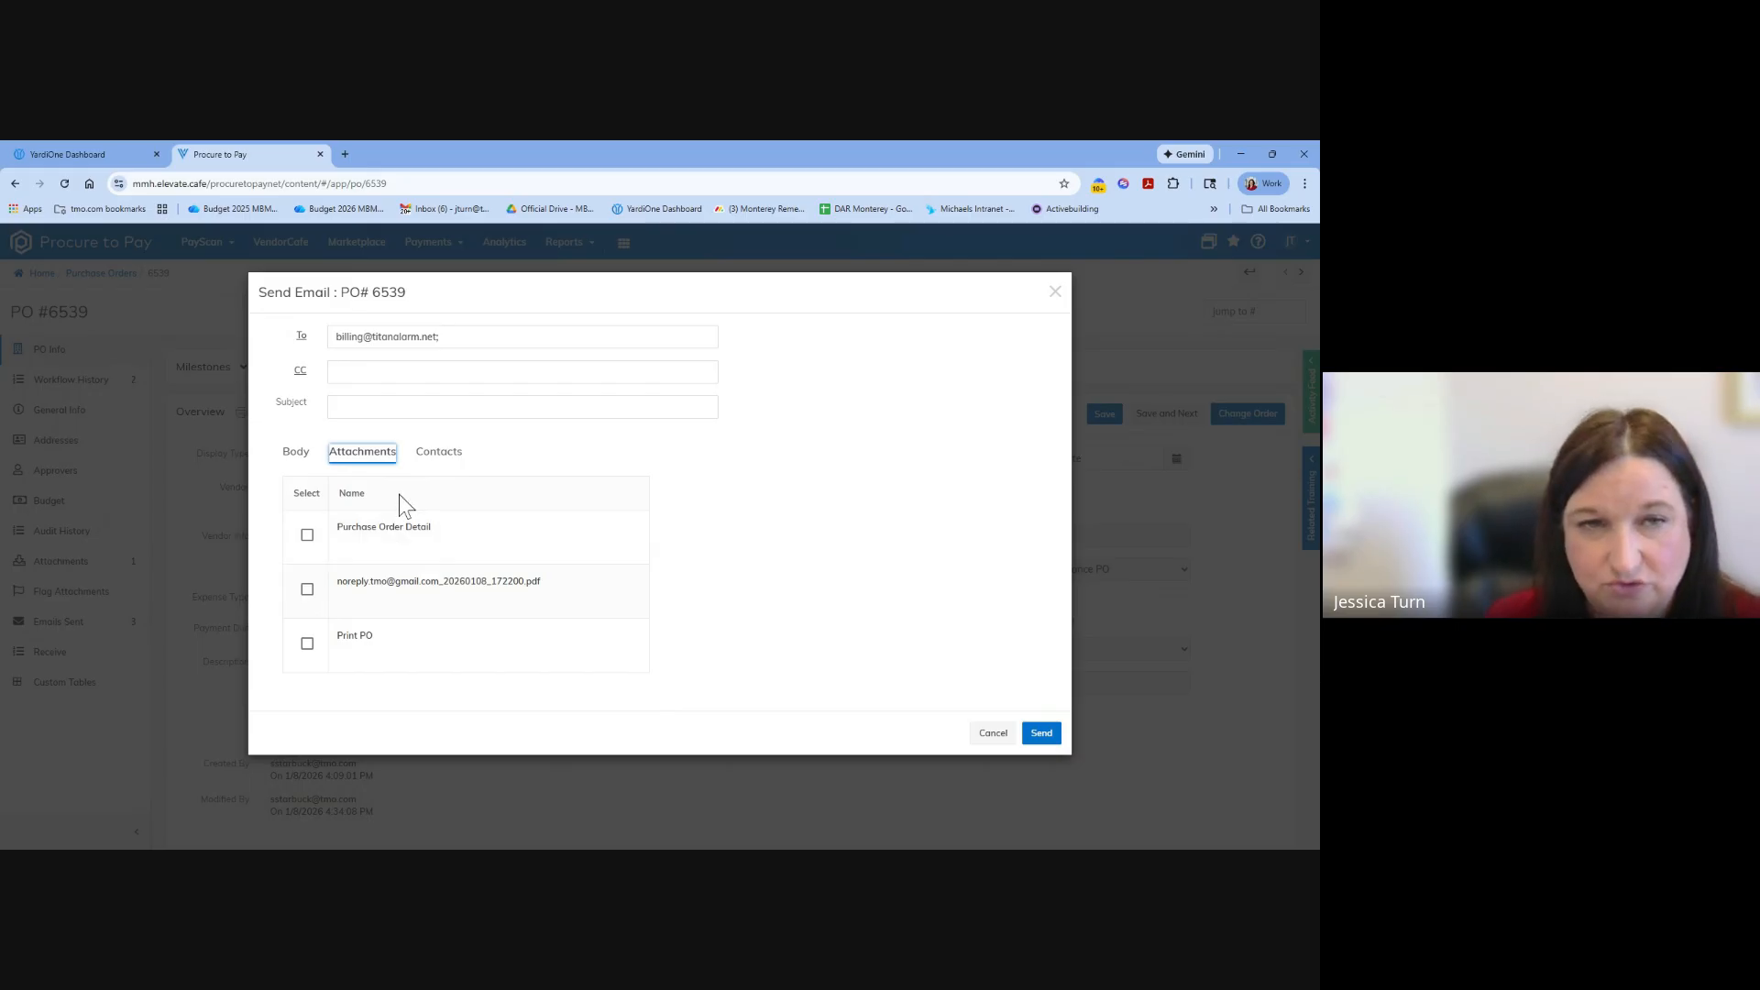
pyautogui.click(1055, 293)
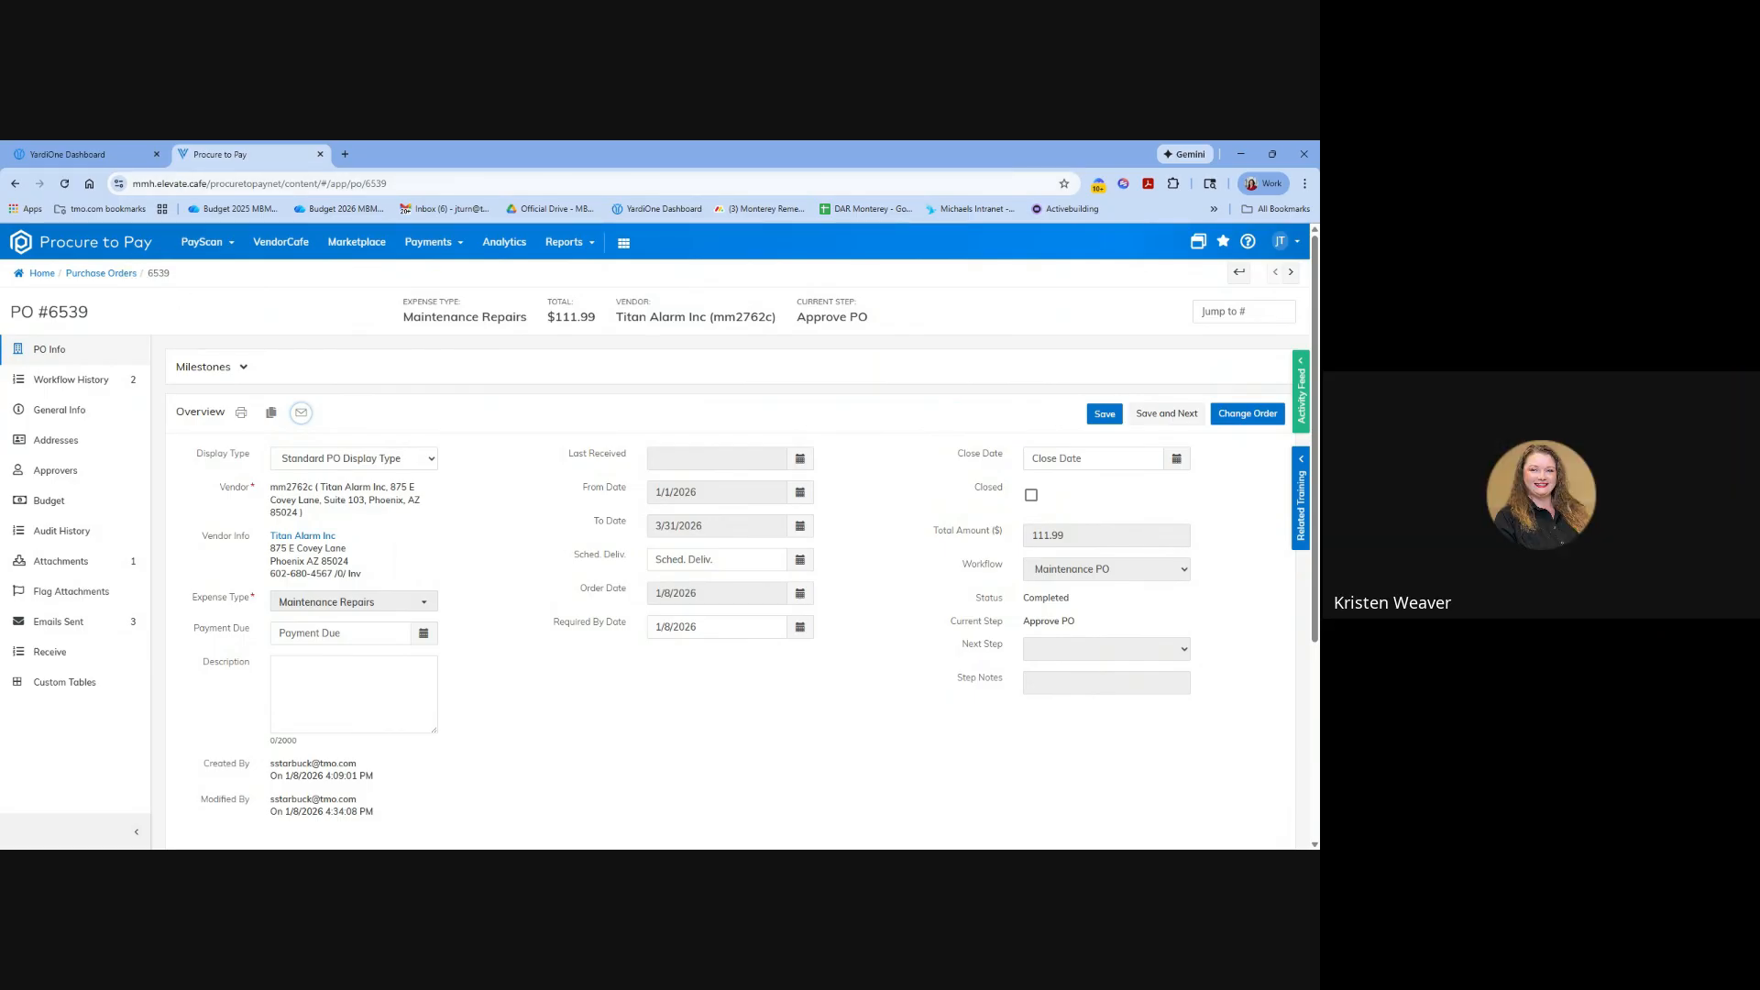
# Reopen the order's email form to view the recipient, CC and subject fields, and cancel it without sending.
pyautogui.click(301, 414)
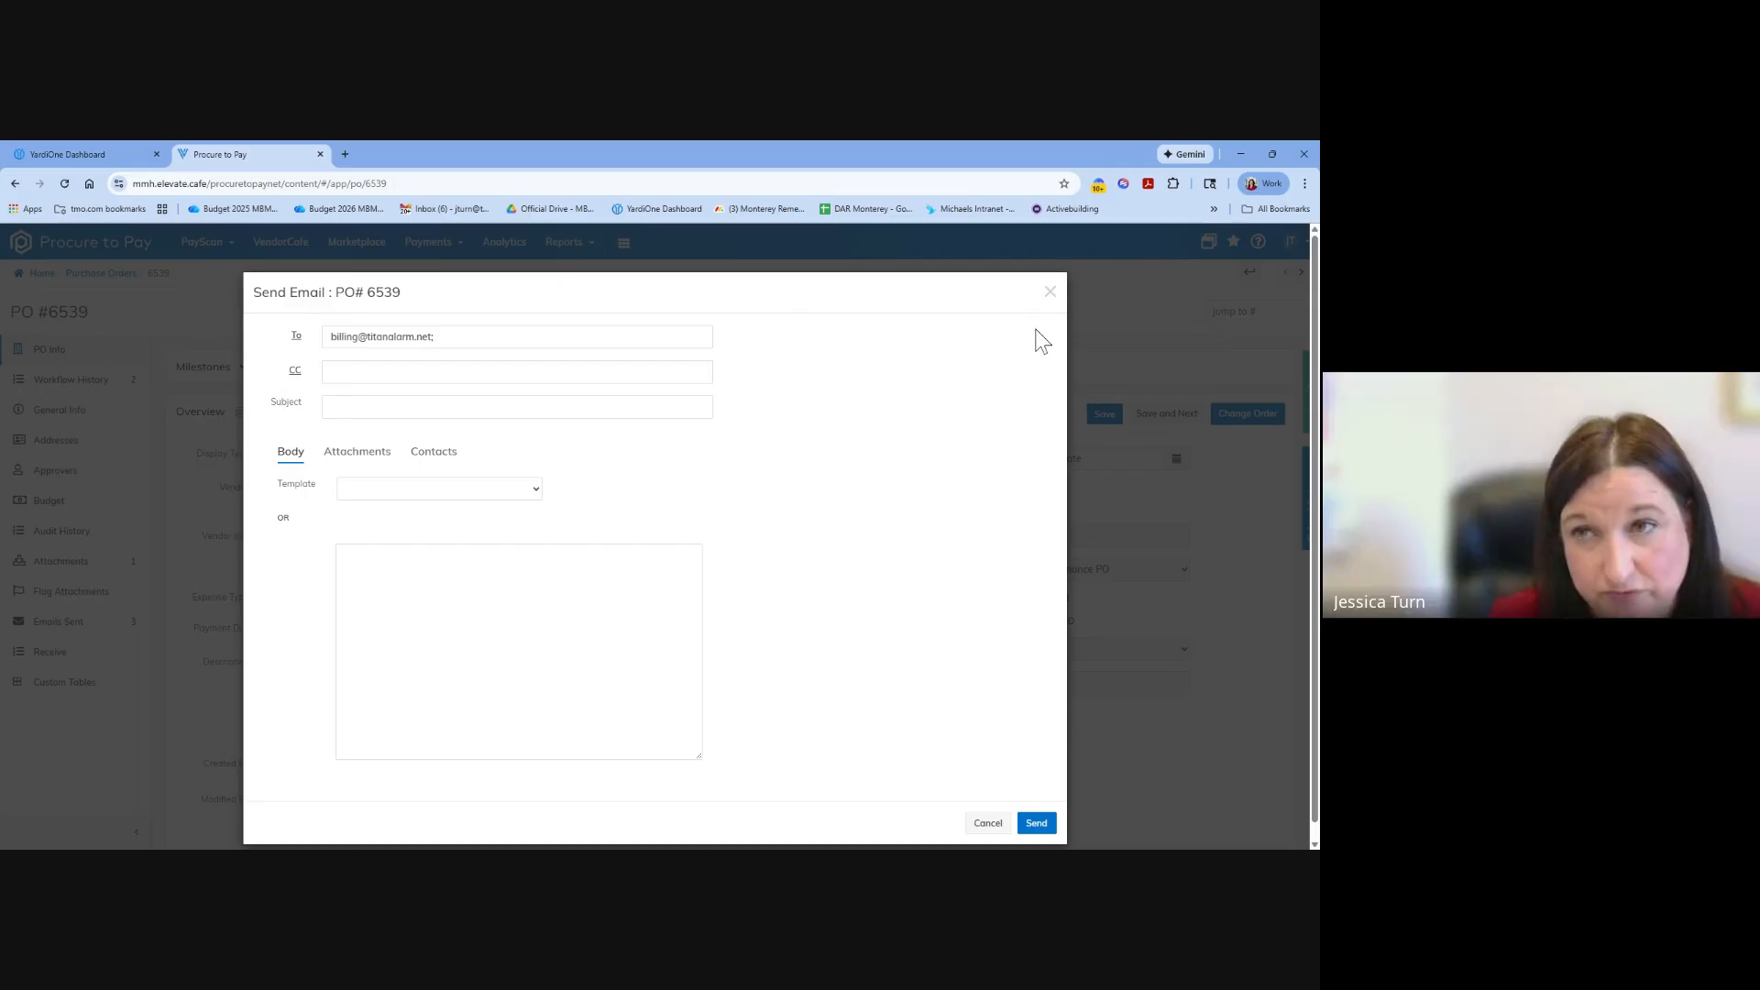
pyautogui.click(1050, 291)
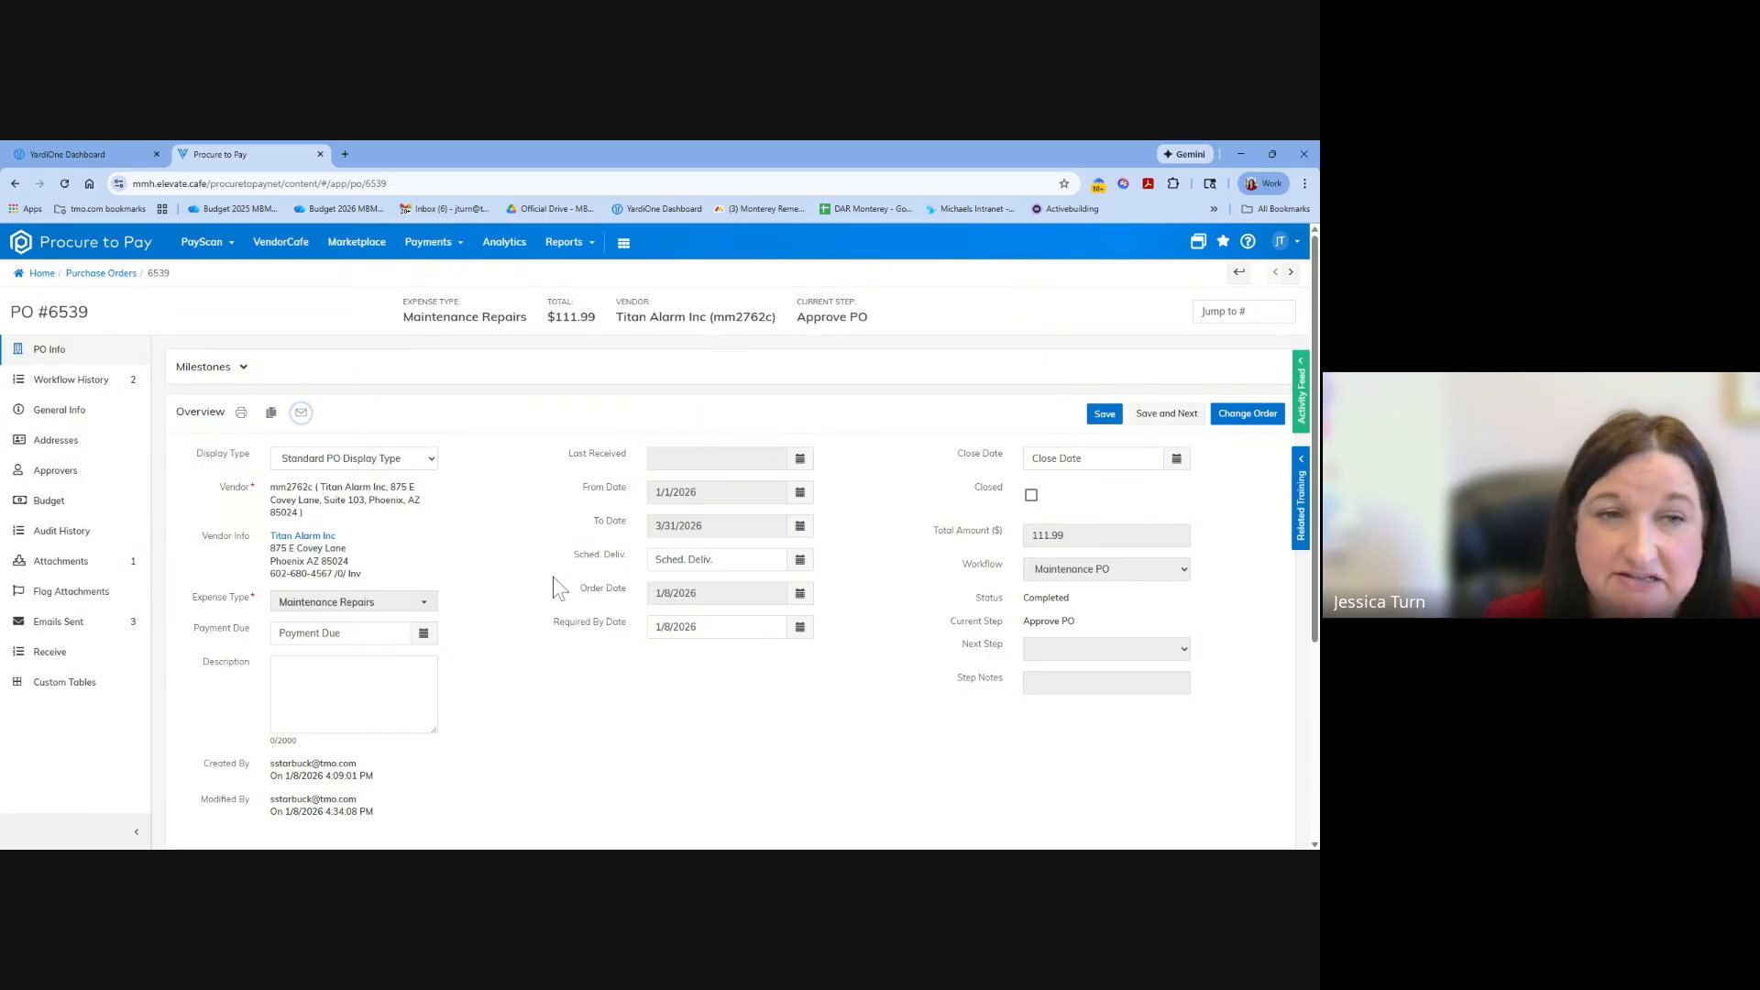
pyautogui.click(301, 414)
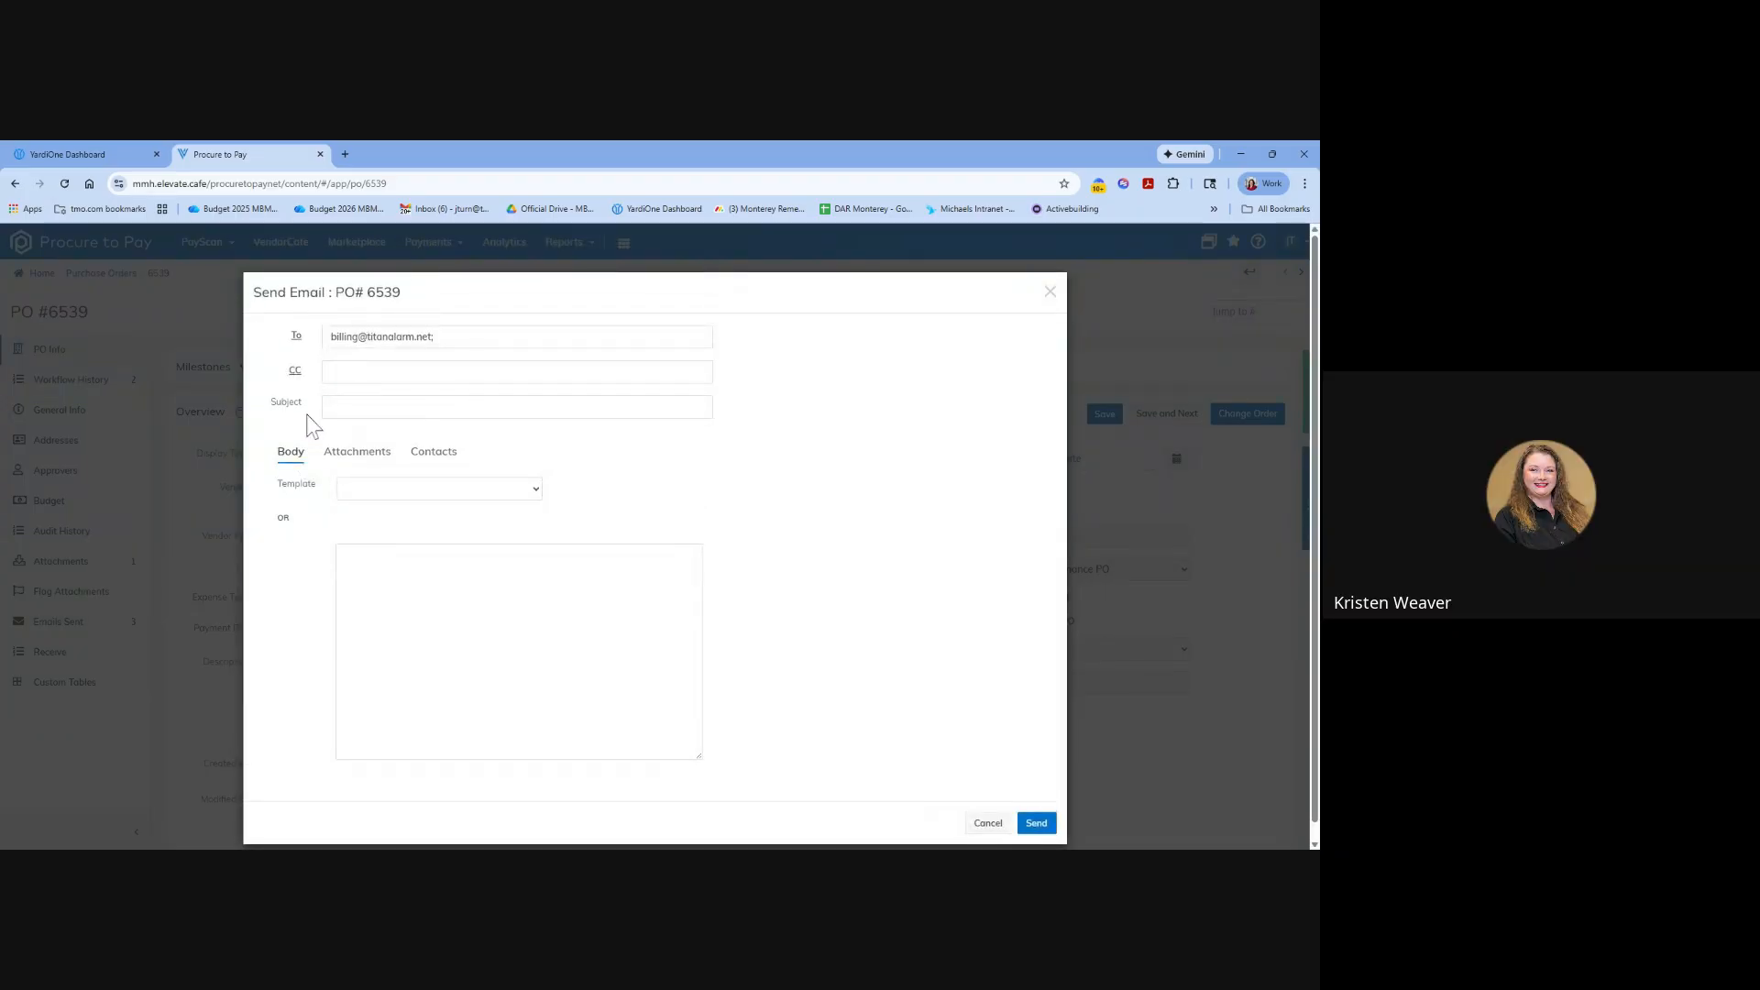
pyautogui.click(987, 823)
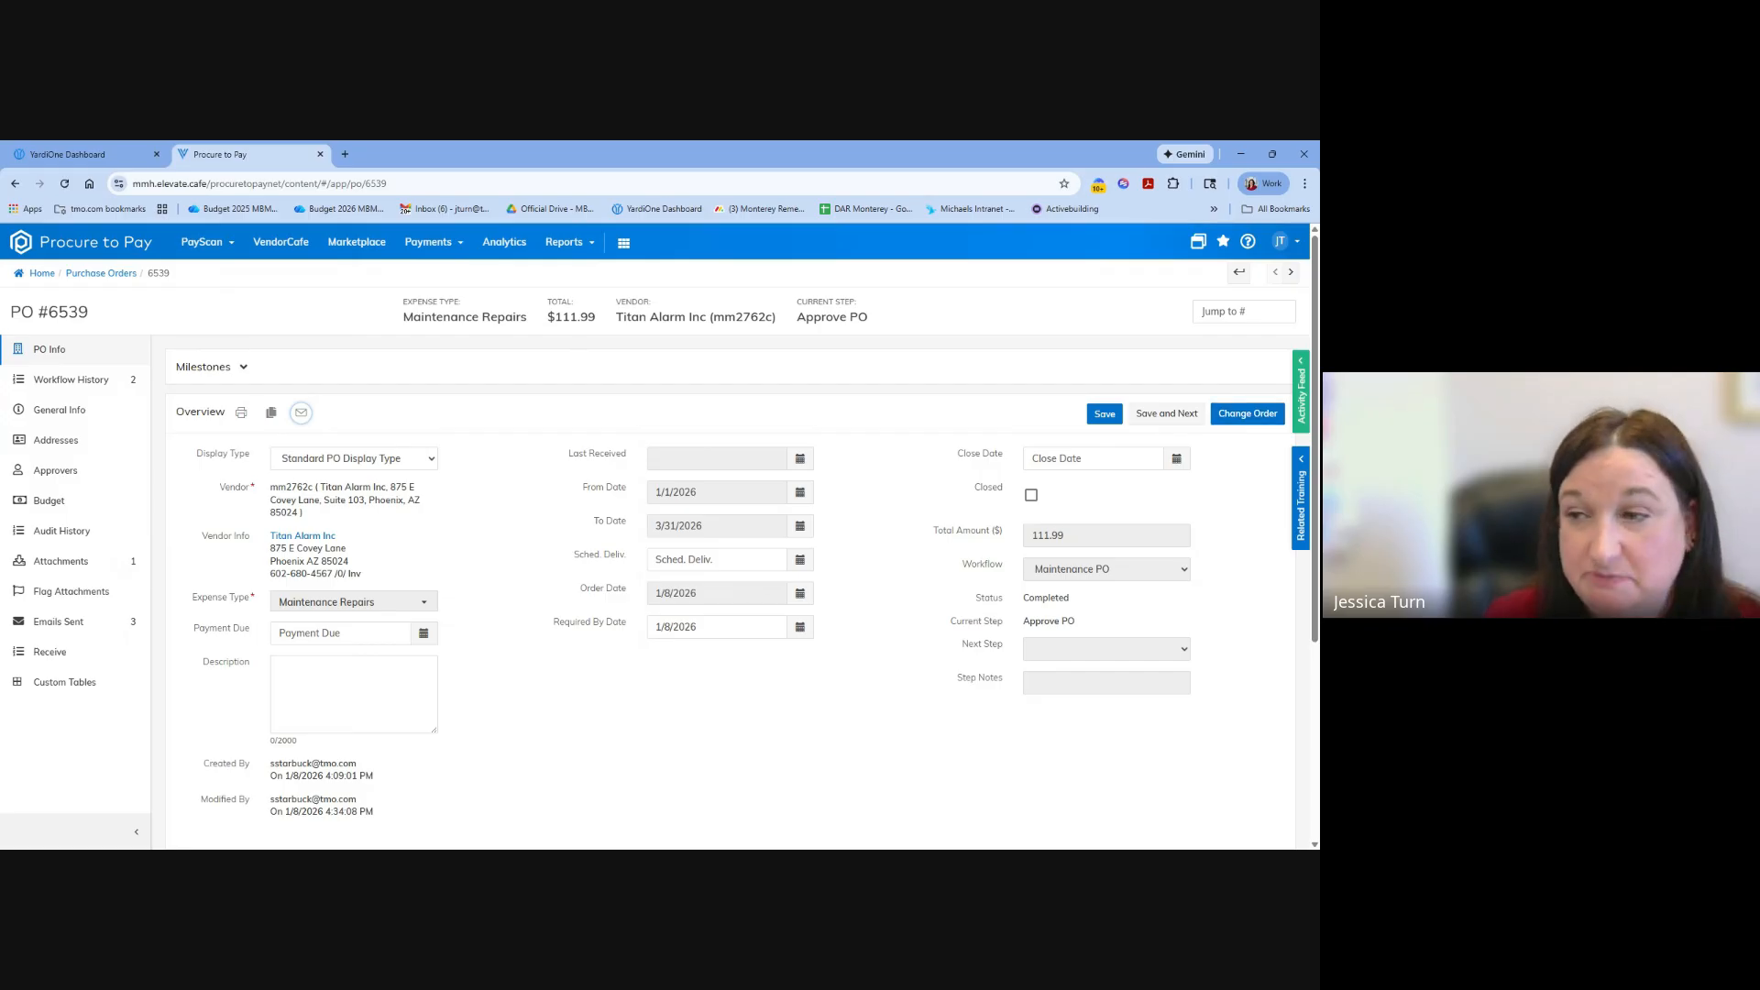
# Start a change order from the Titan Alarm Inc purchase order and examine its overview fields and blank detail rows.
pyautogui.click(1257, 420)
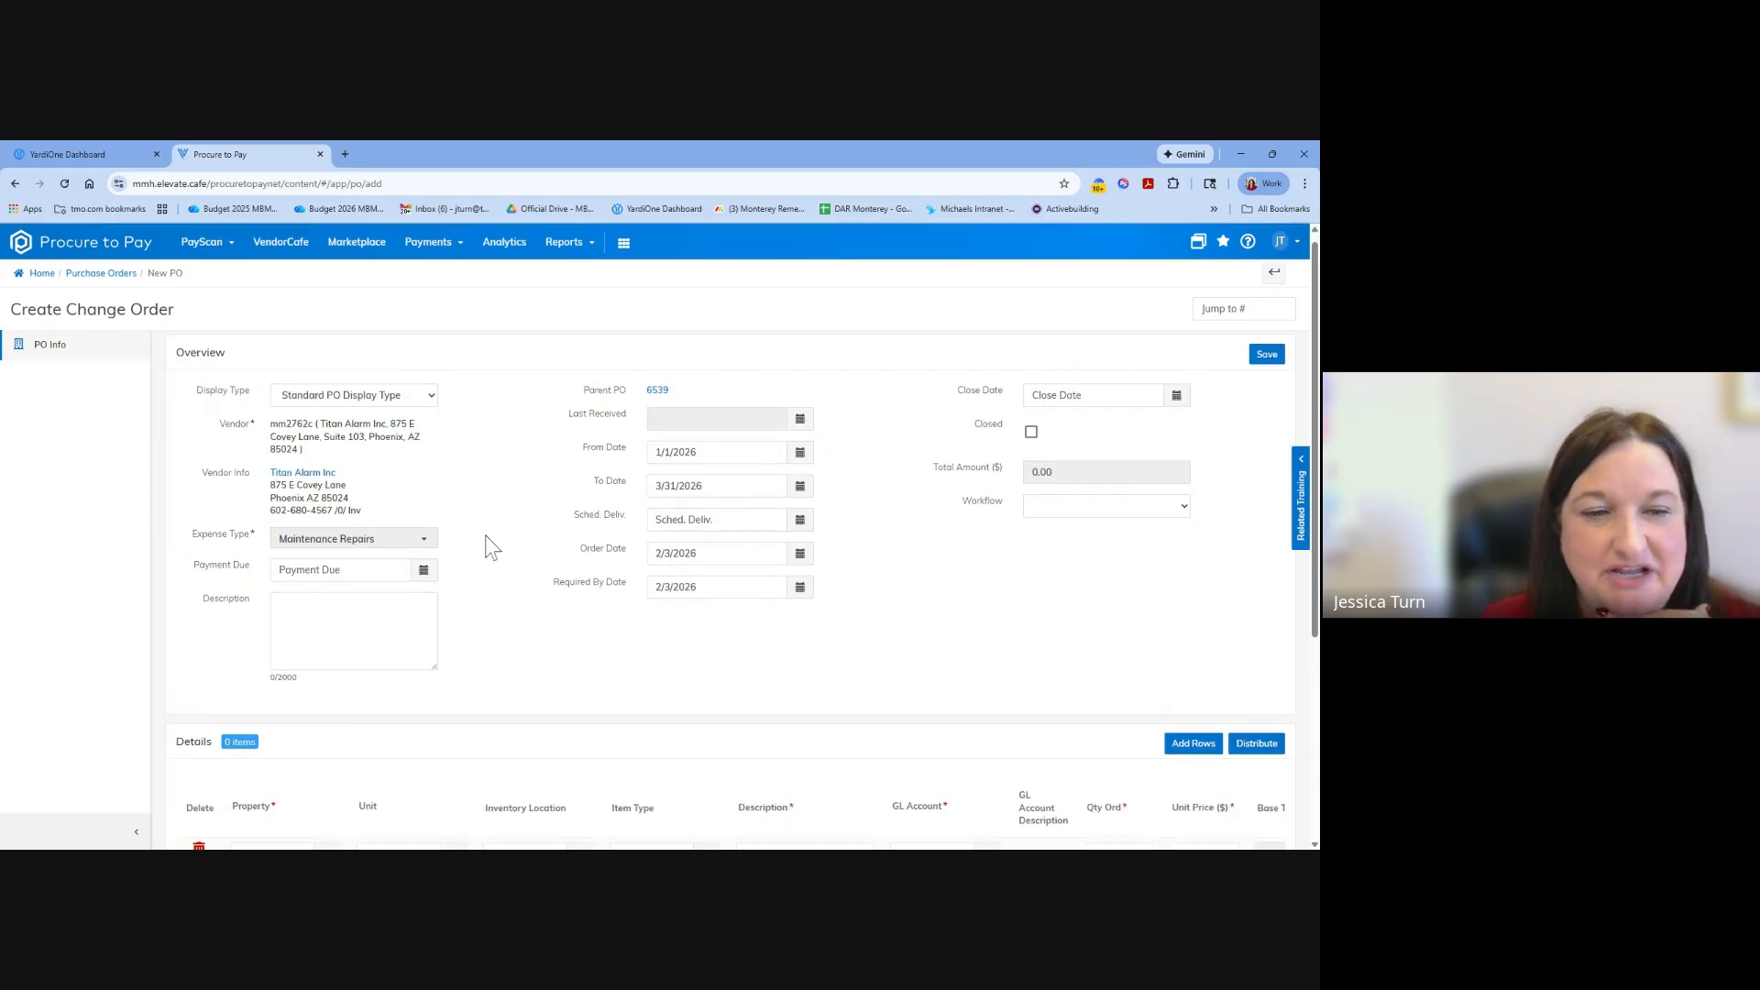
pyautogui.scroll(-3, 491, 541)
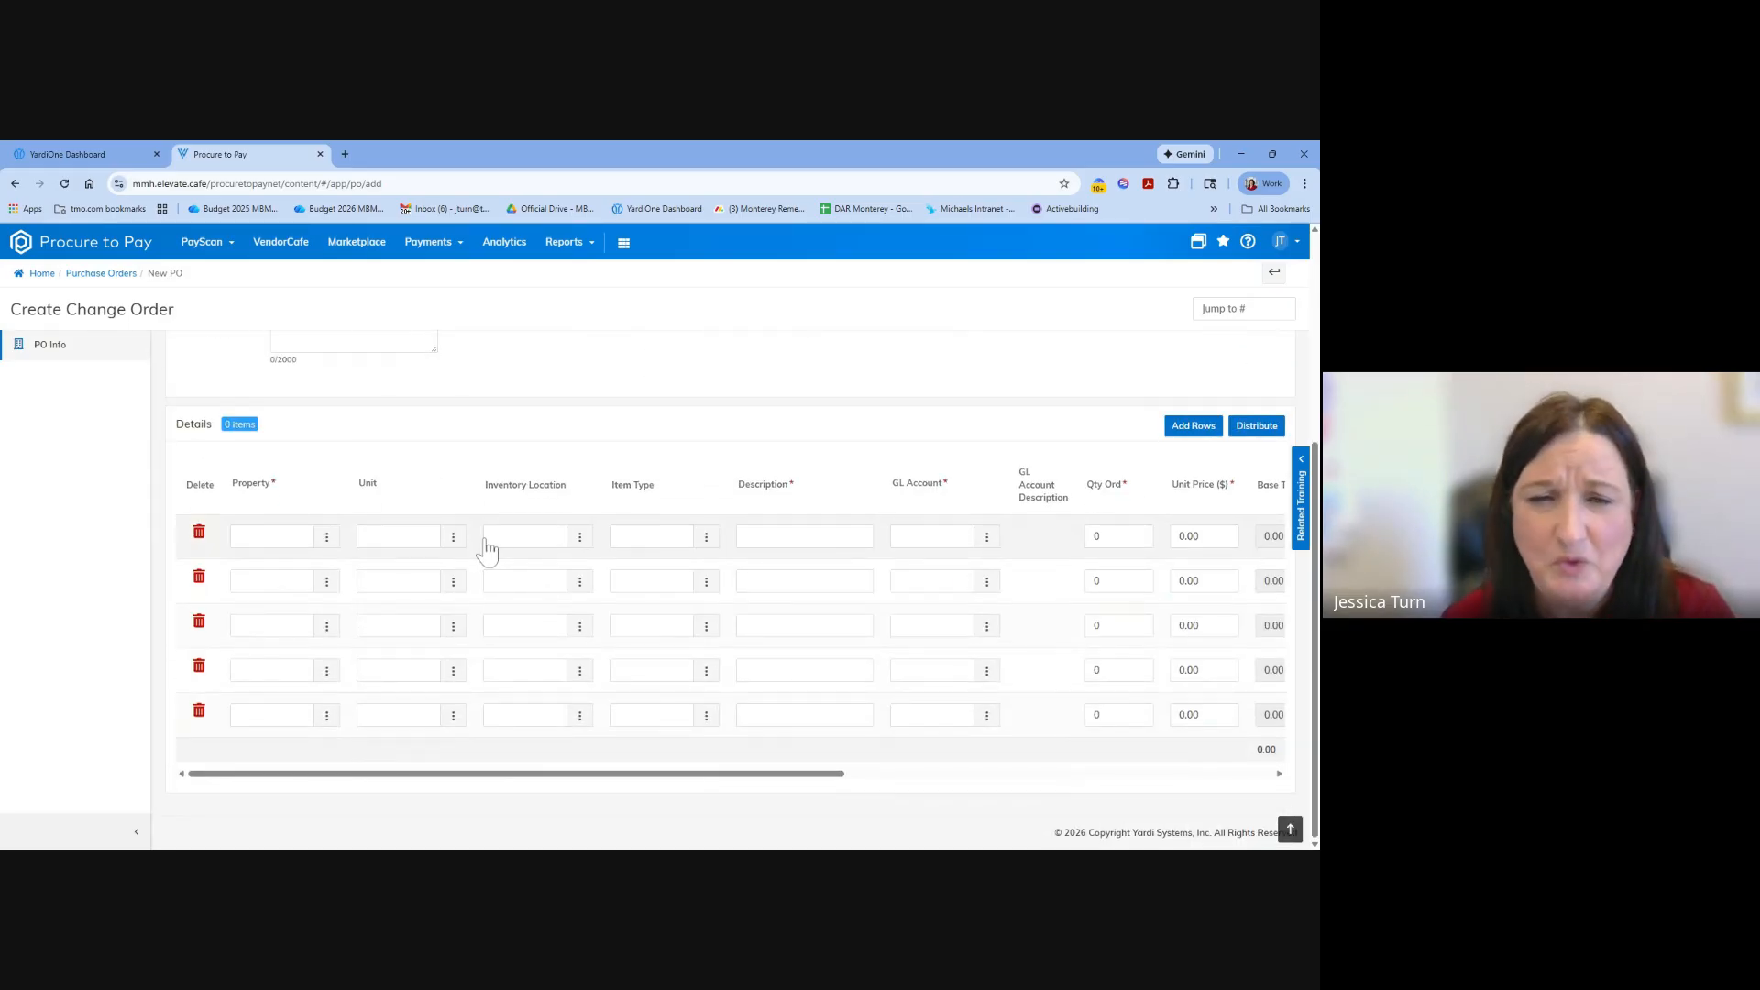
pyautogui.scroll(3, 486, 548)
pyautogui.scroll(1, 637, 523)
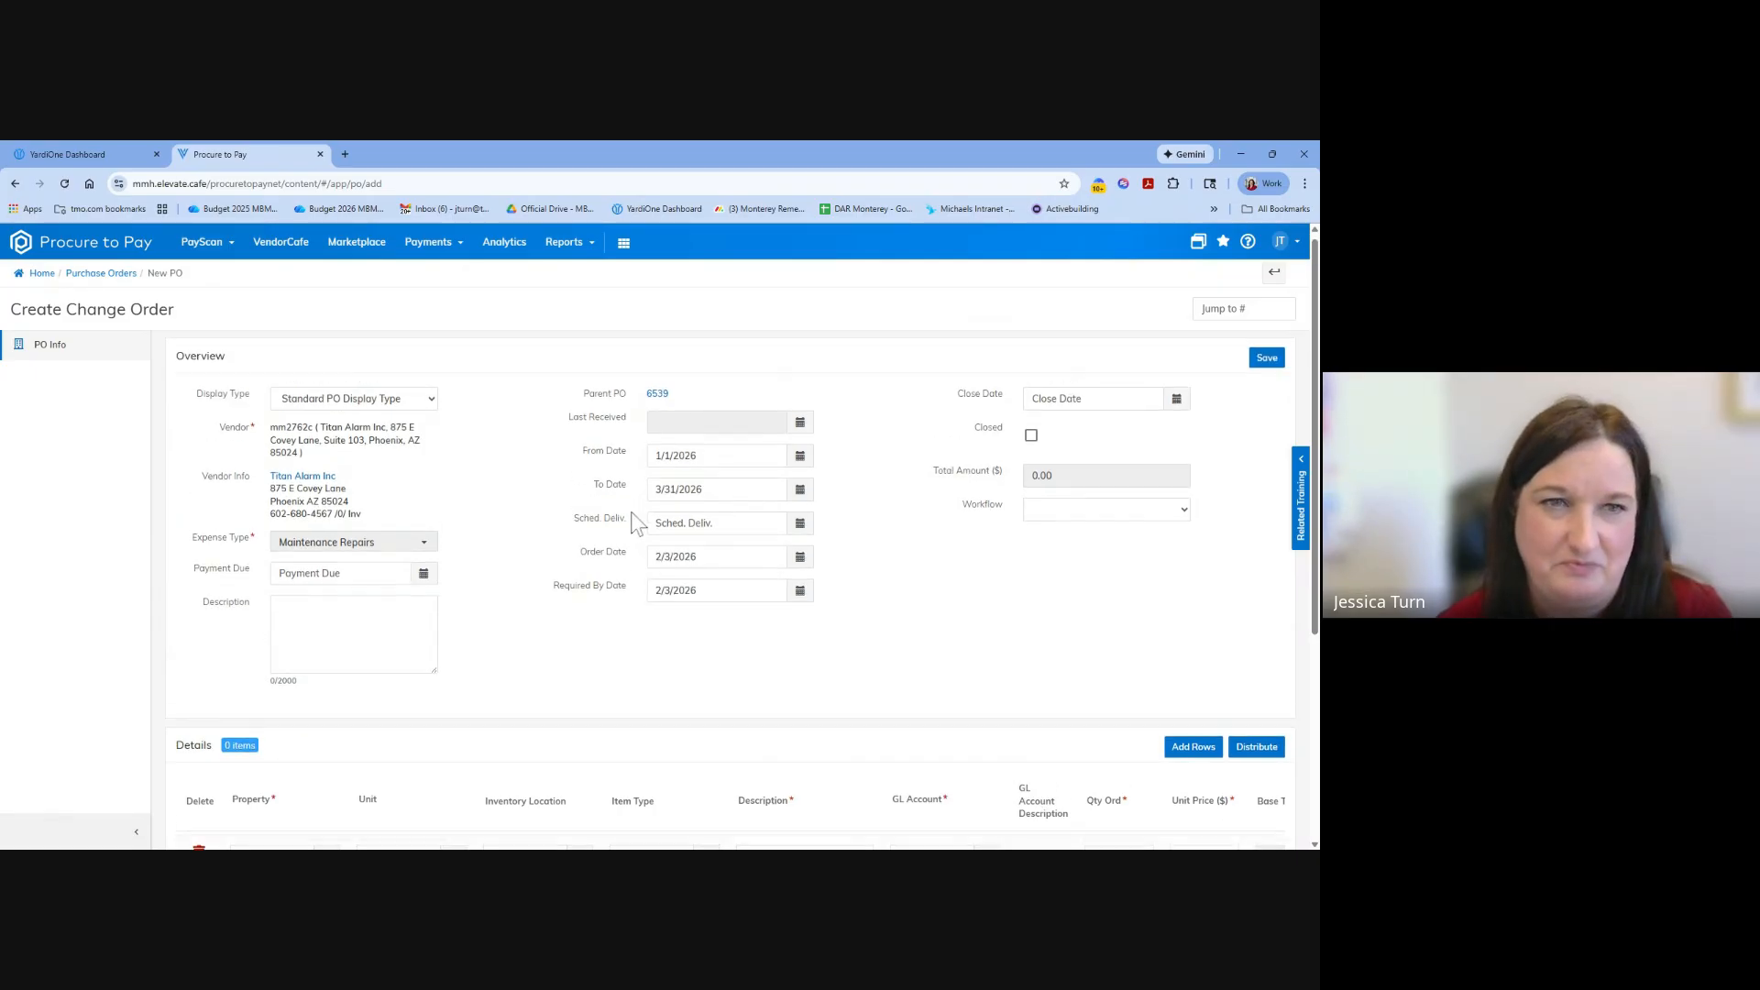
pyautogui.scroll(-2, 605, 586)
pyautogui.scroll(1, 618, 631)
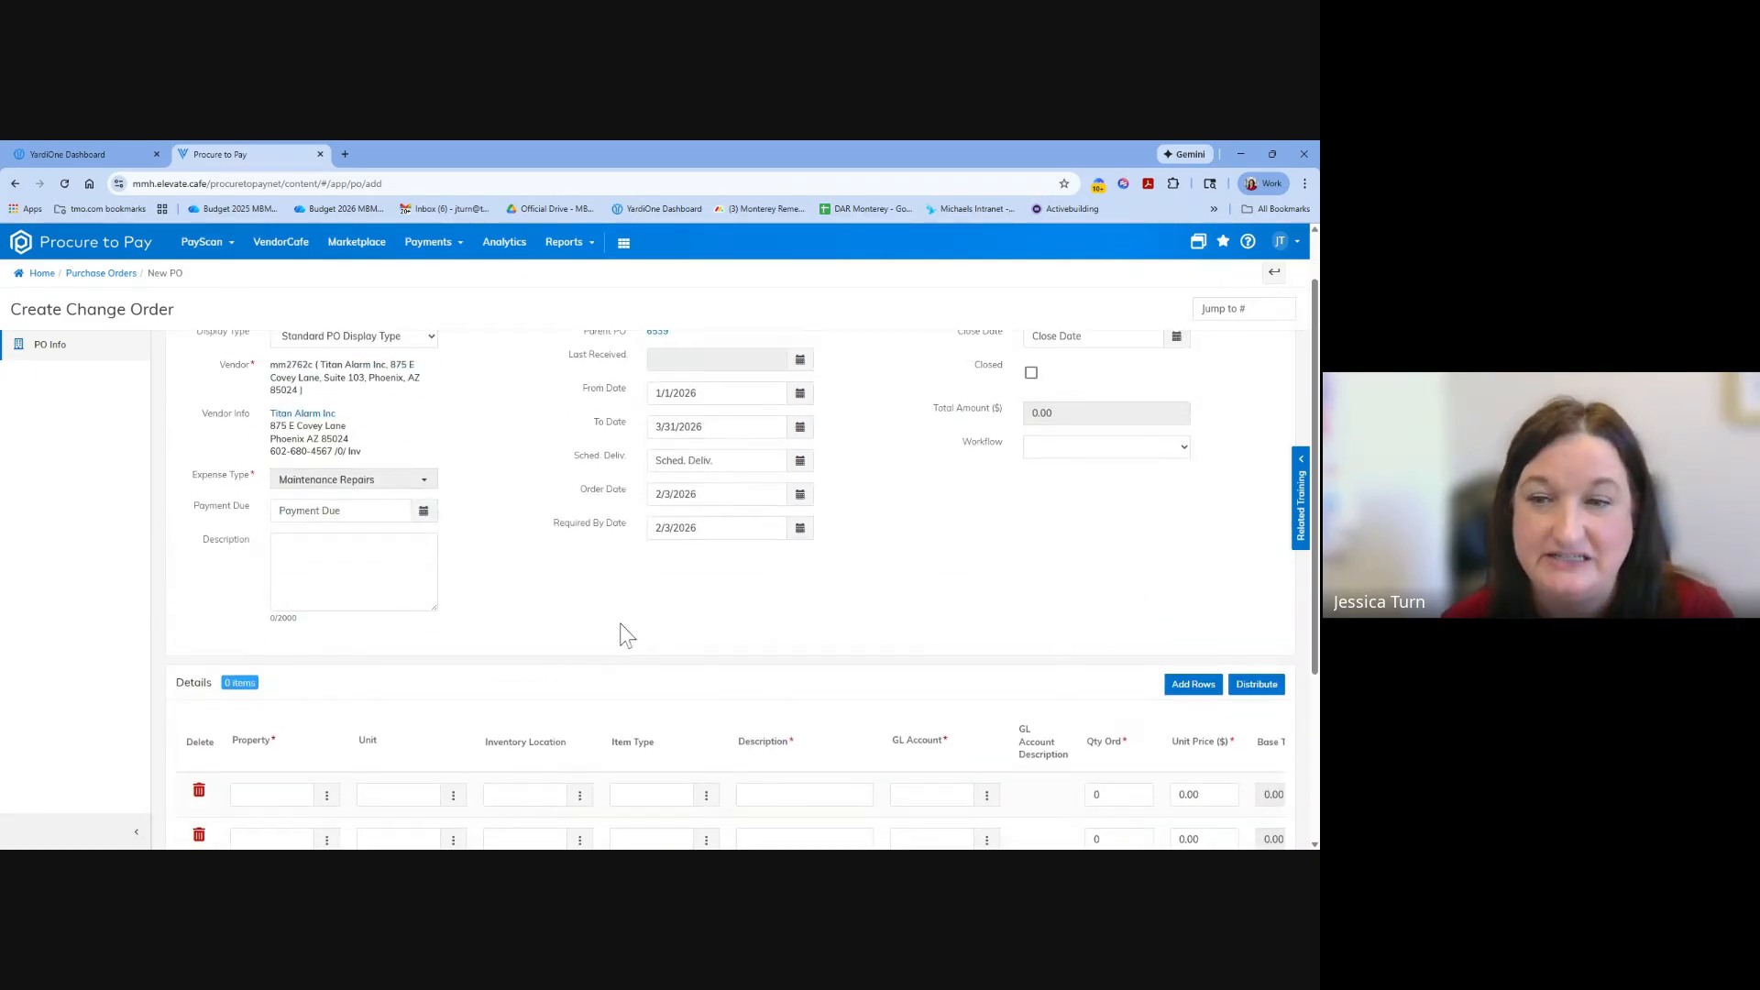
pyautogui.scroll(1, 550, 610)
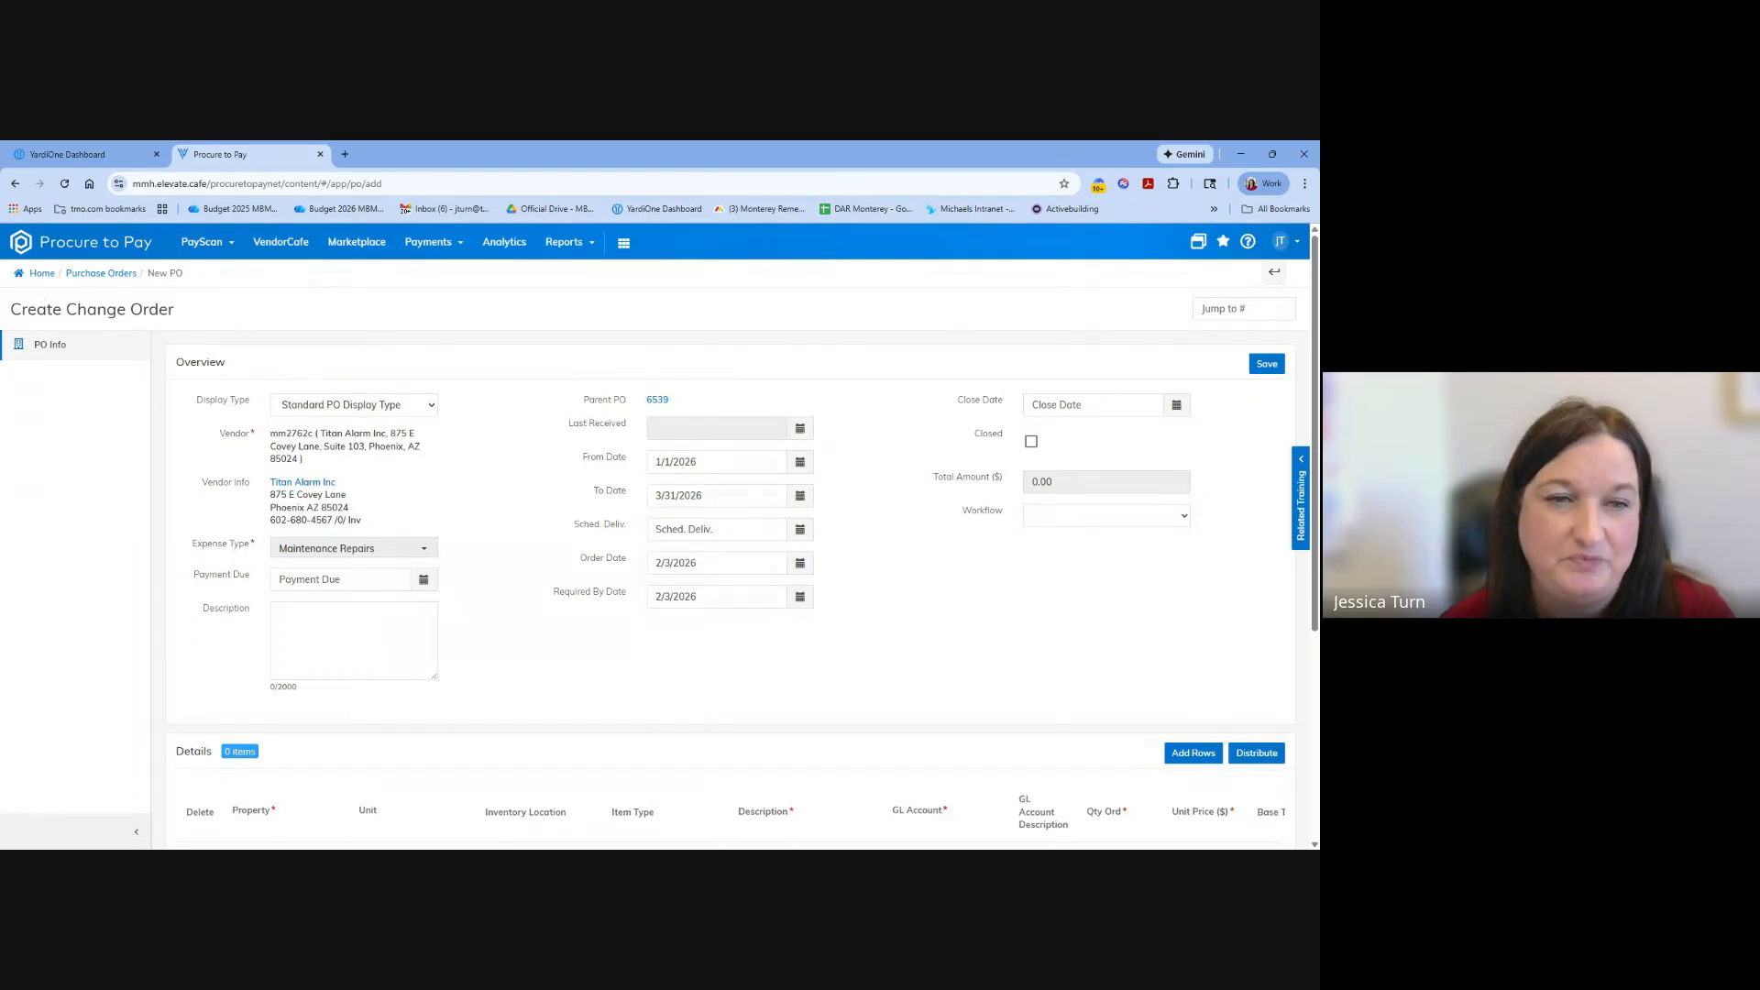
pyautogui.scroll(-3, 633, 696)
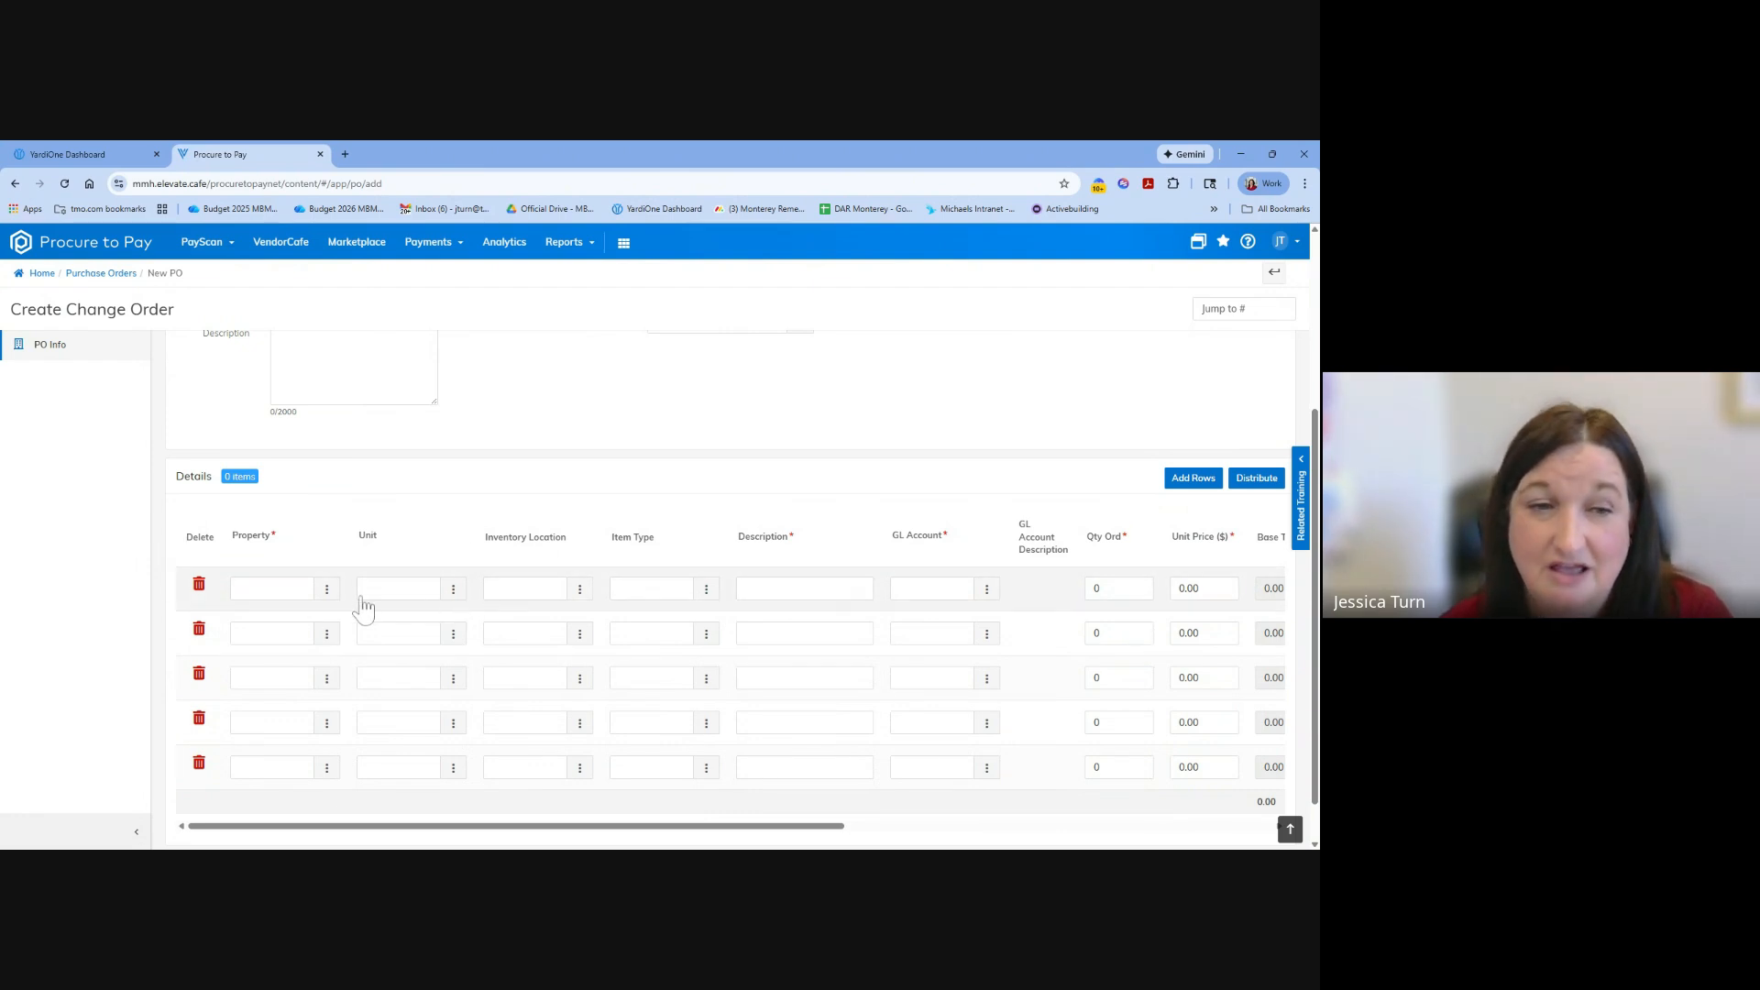
pyautogui.scroll(3, 420, 544)
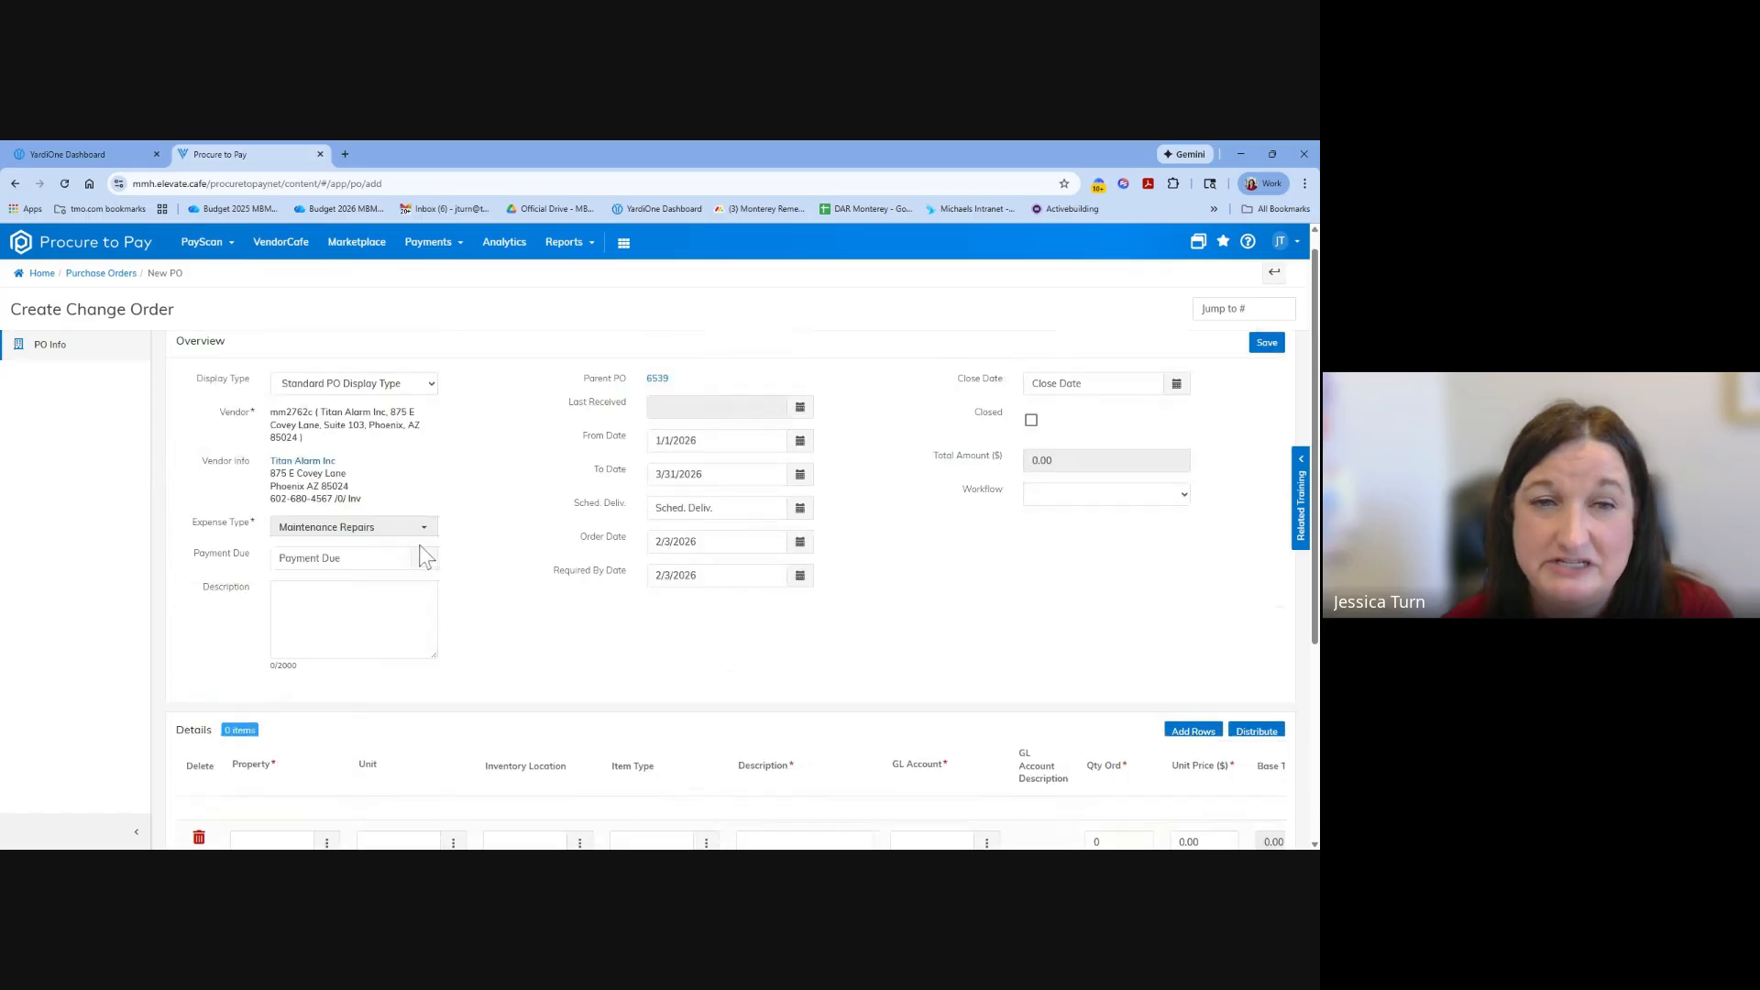
# Examine the change order's property, GL account, quantity and unit price columns, and return to the parent purchase order without saving.
pyautogui.scroll(-2, 476, 595)
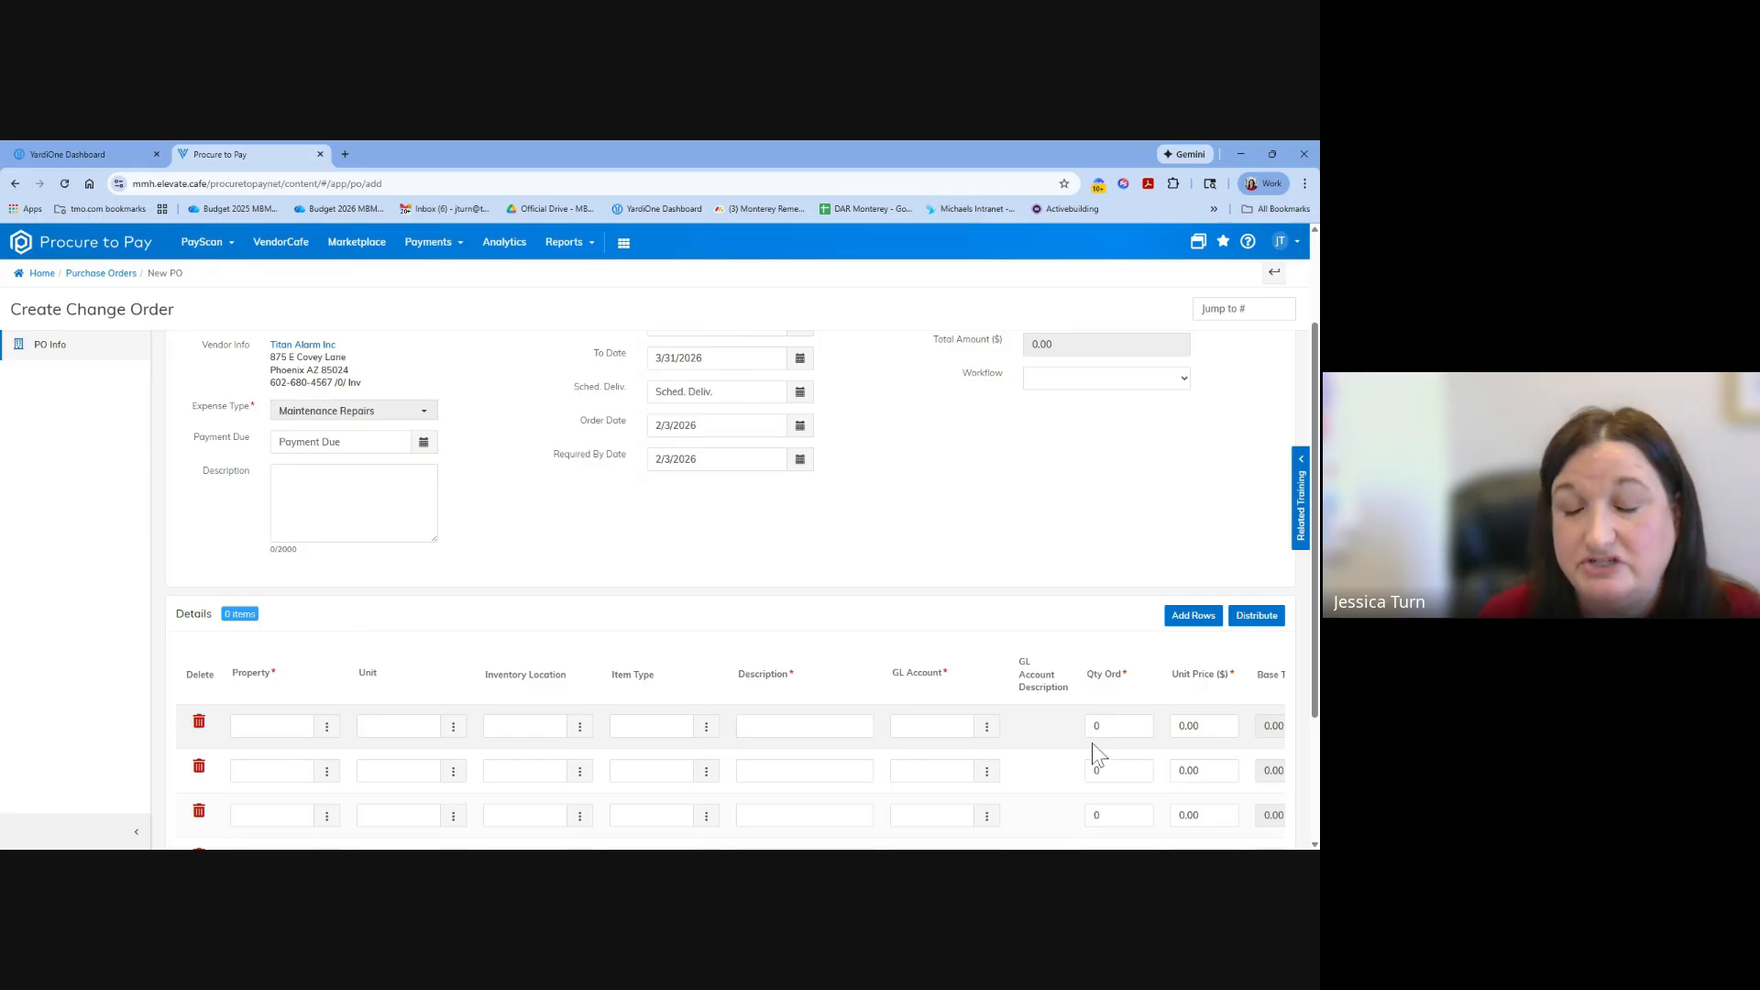
pyautogui.scroll(-1, 923, 725)
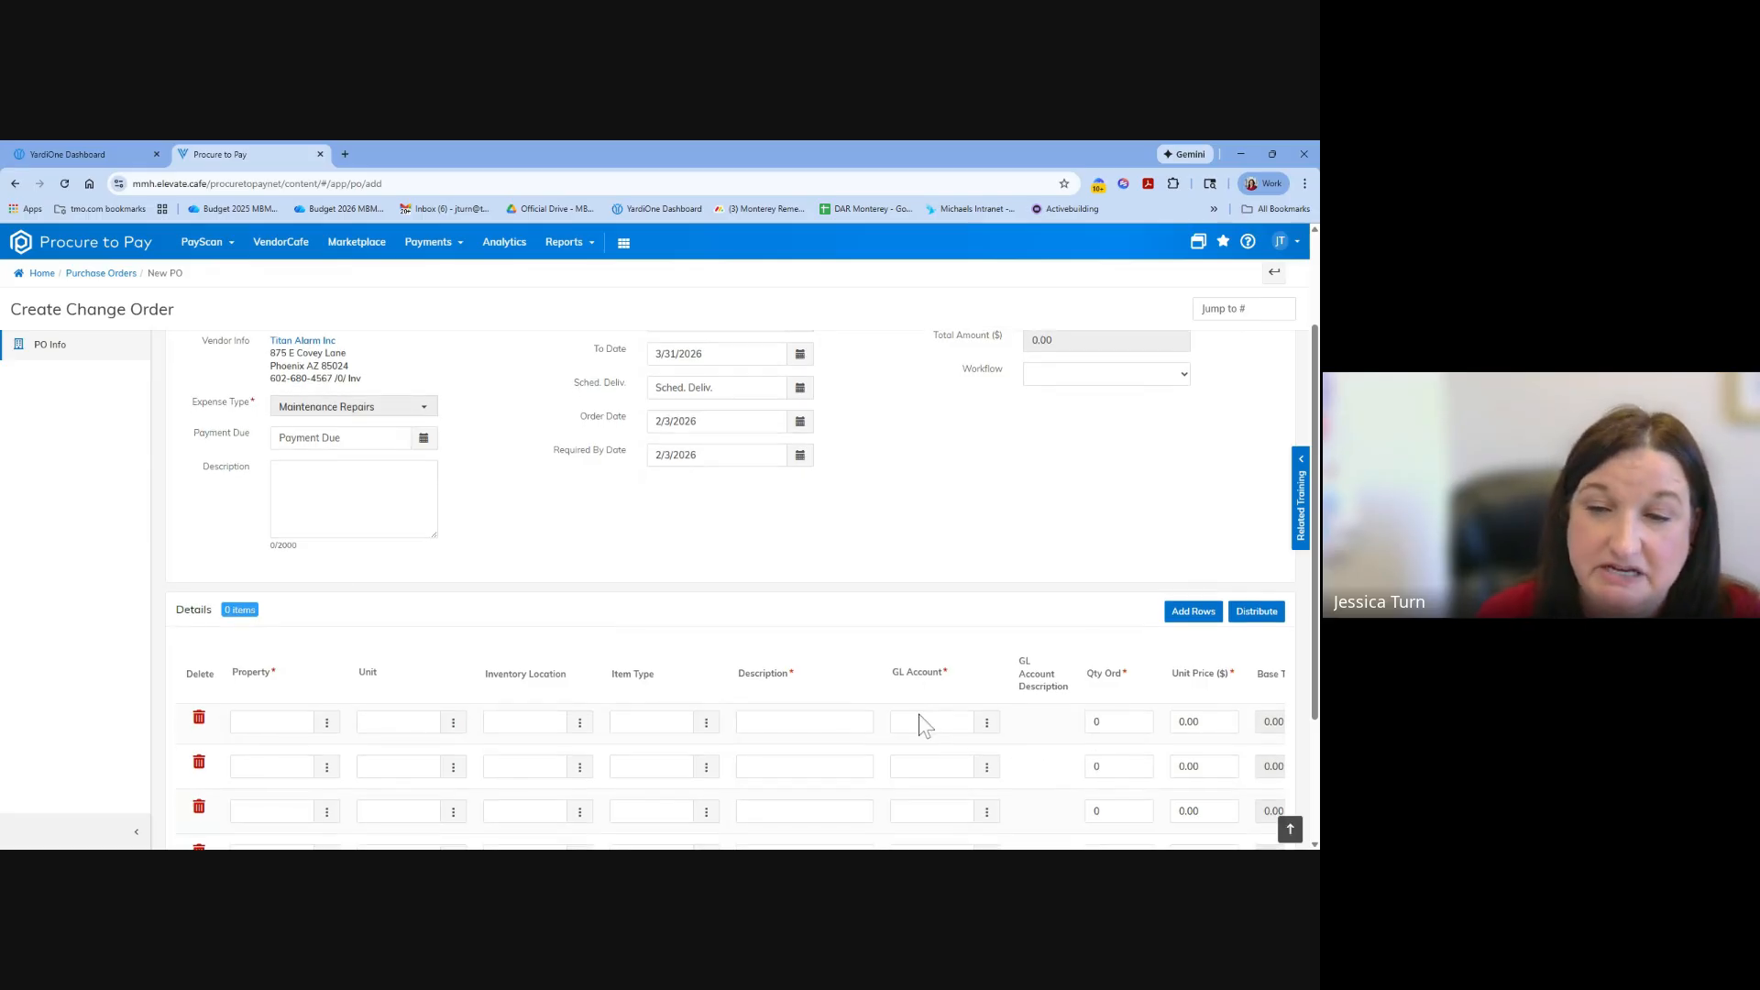
pyautogui.scroll(-1, 924, 724)
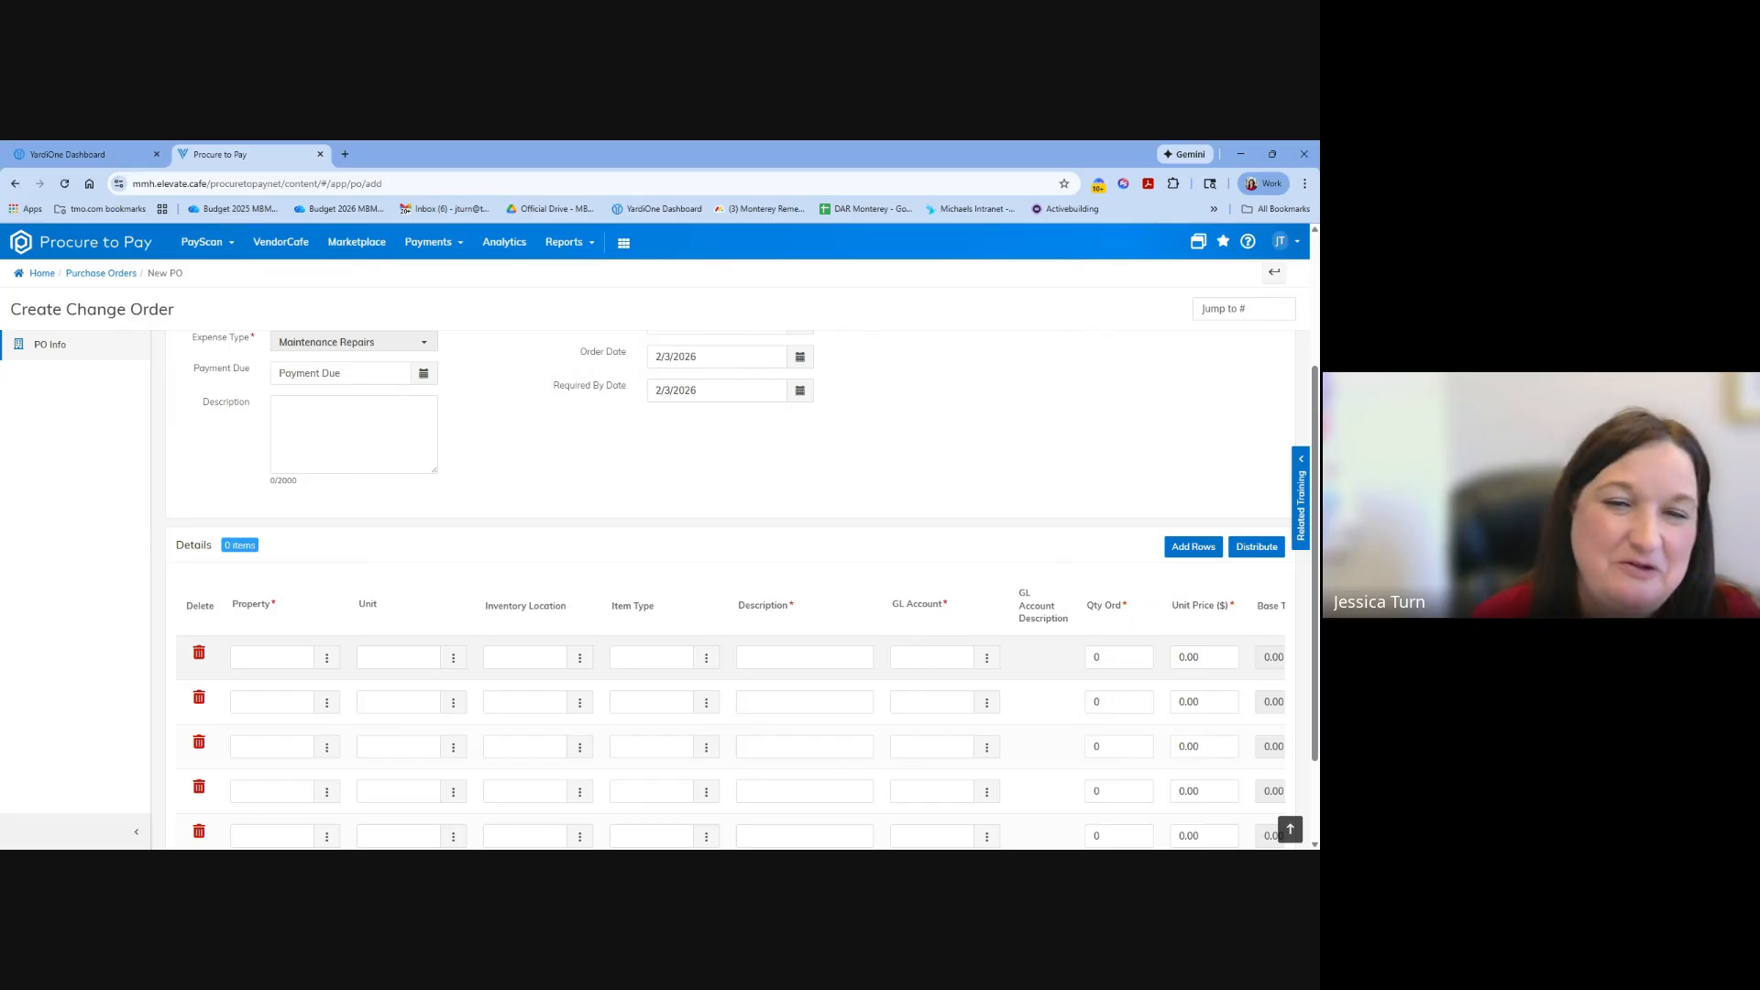
pyautogui.scroll(-2, 963, 787)
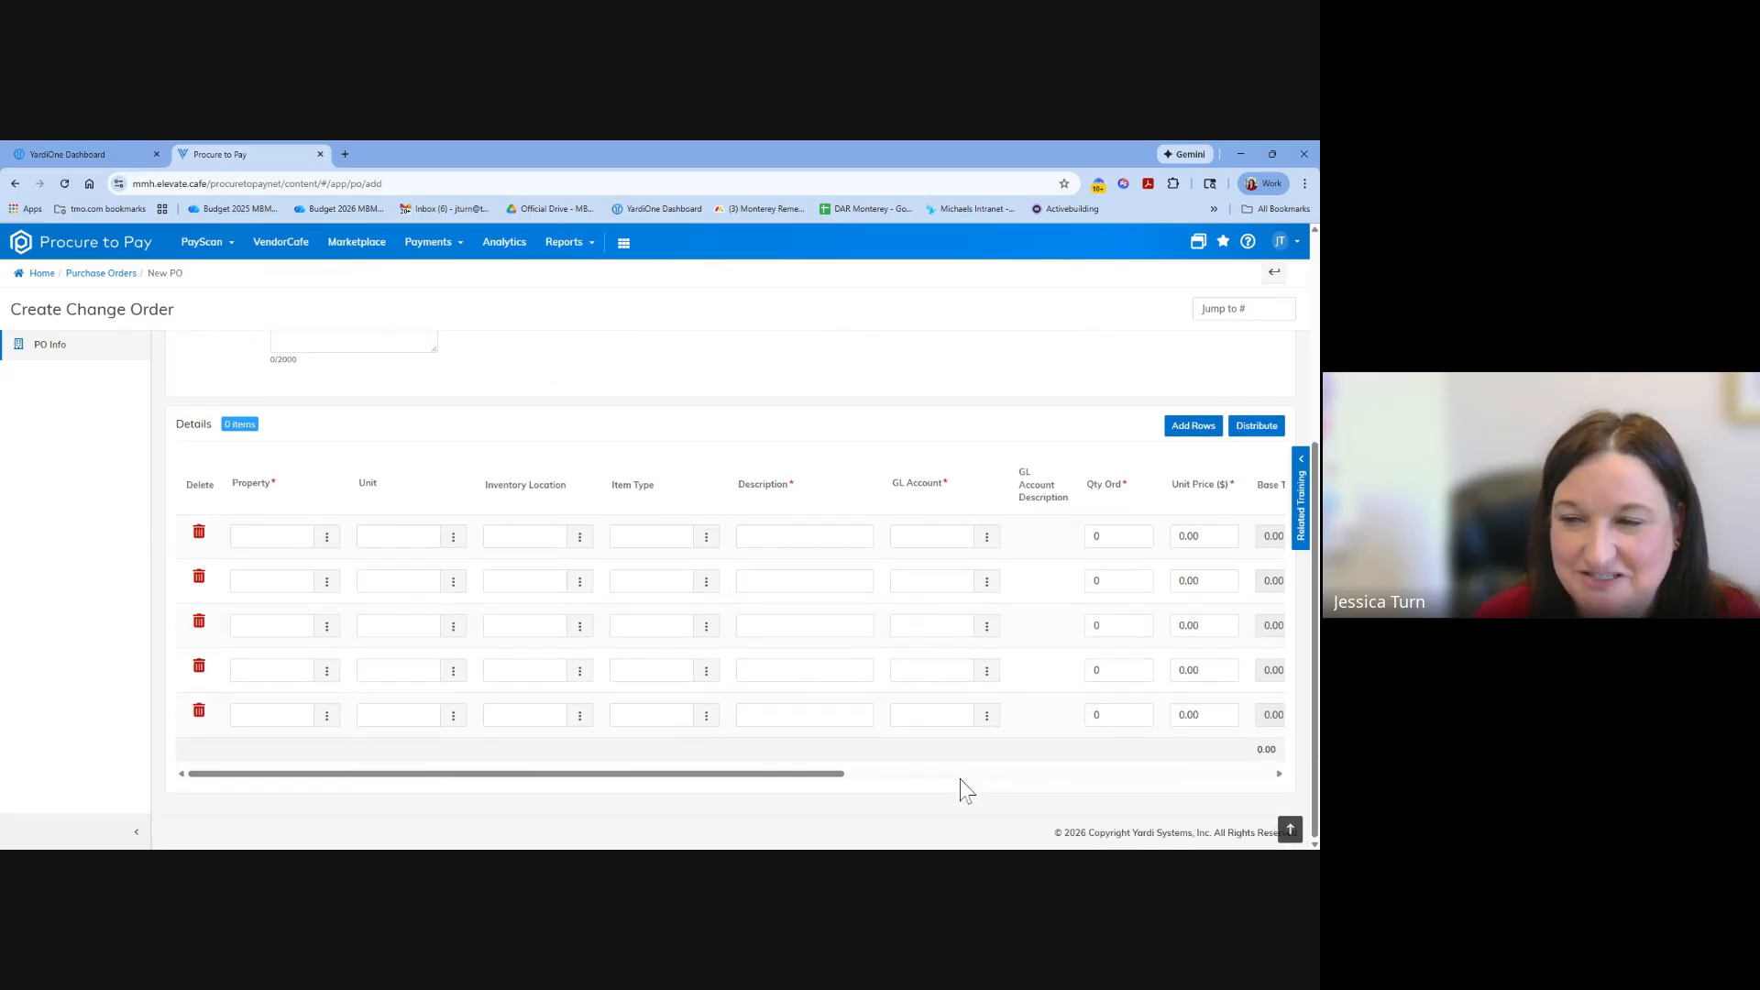
pyautogui.moveTo(778, 774); pyautogui.dragTo(538, 806)
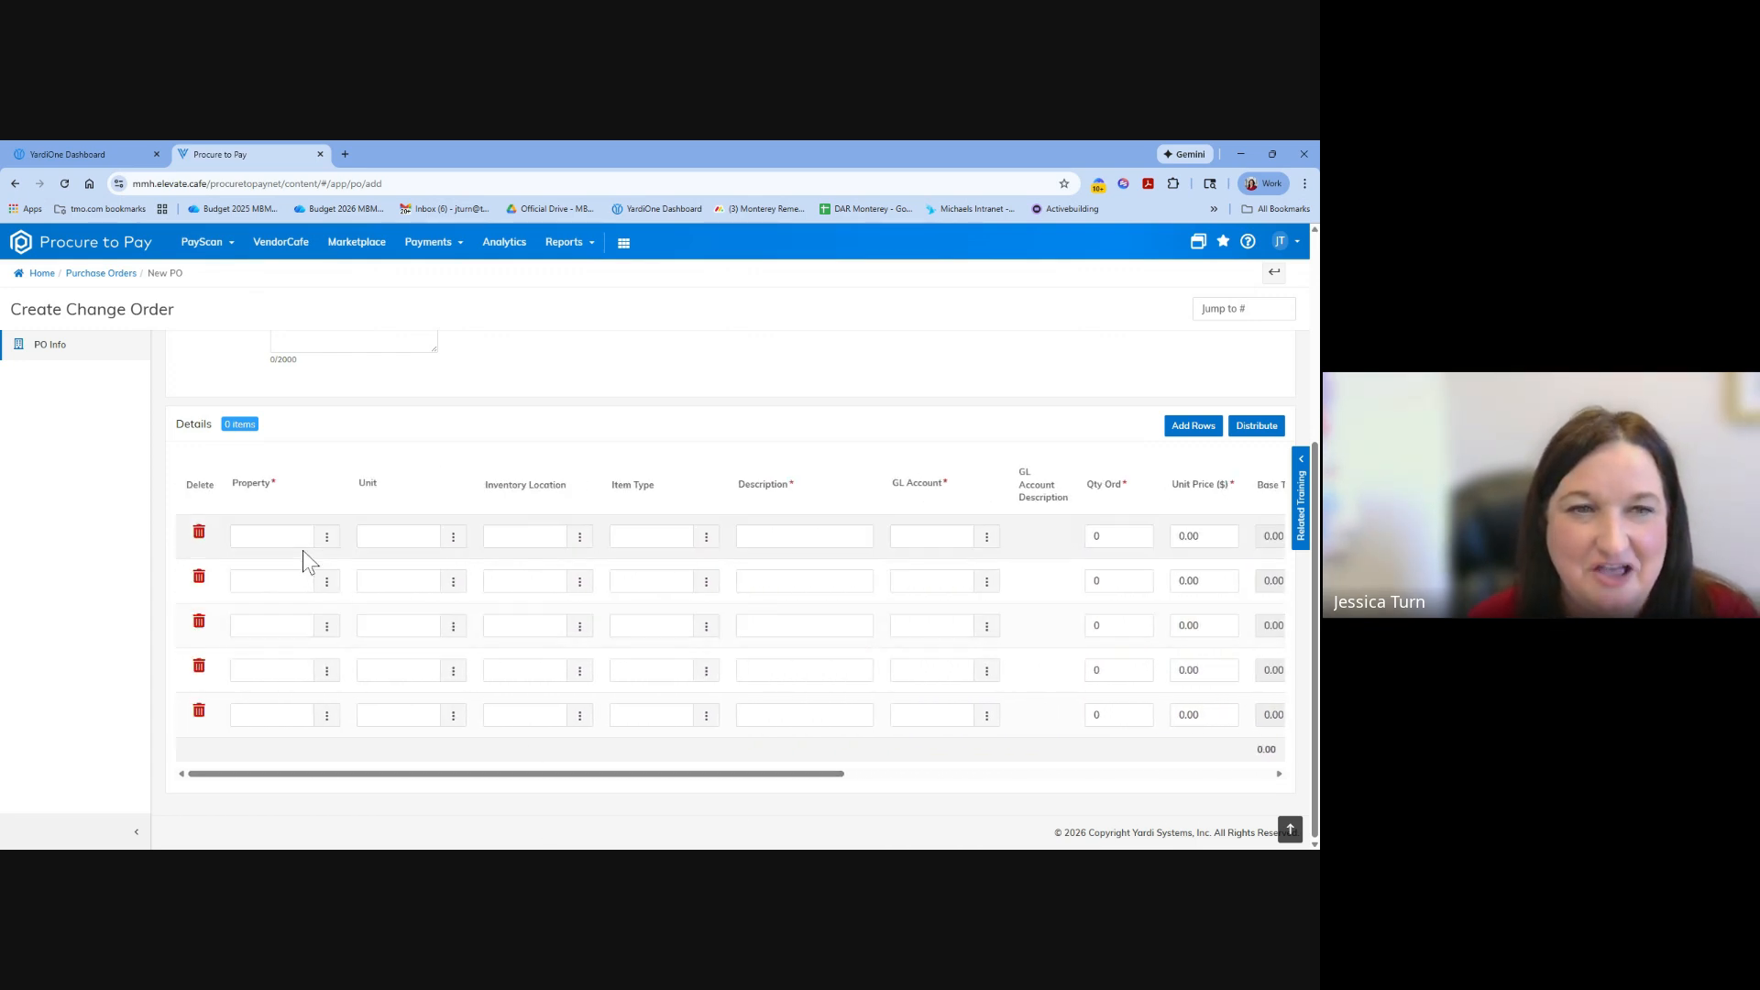
pyautogui.scroll(1, 348, 603)
pyautogui.scroll(1, 349, 603)
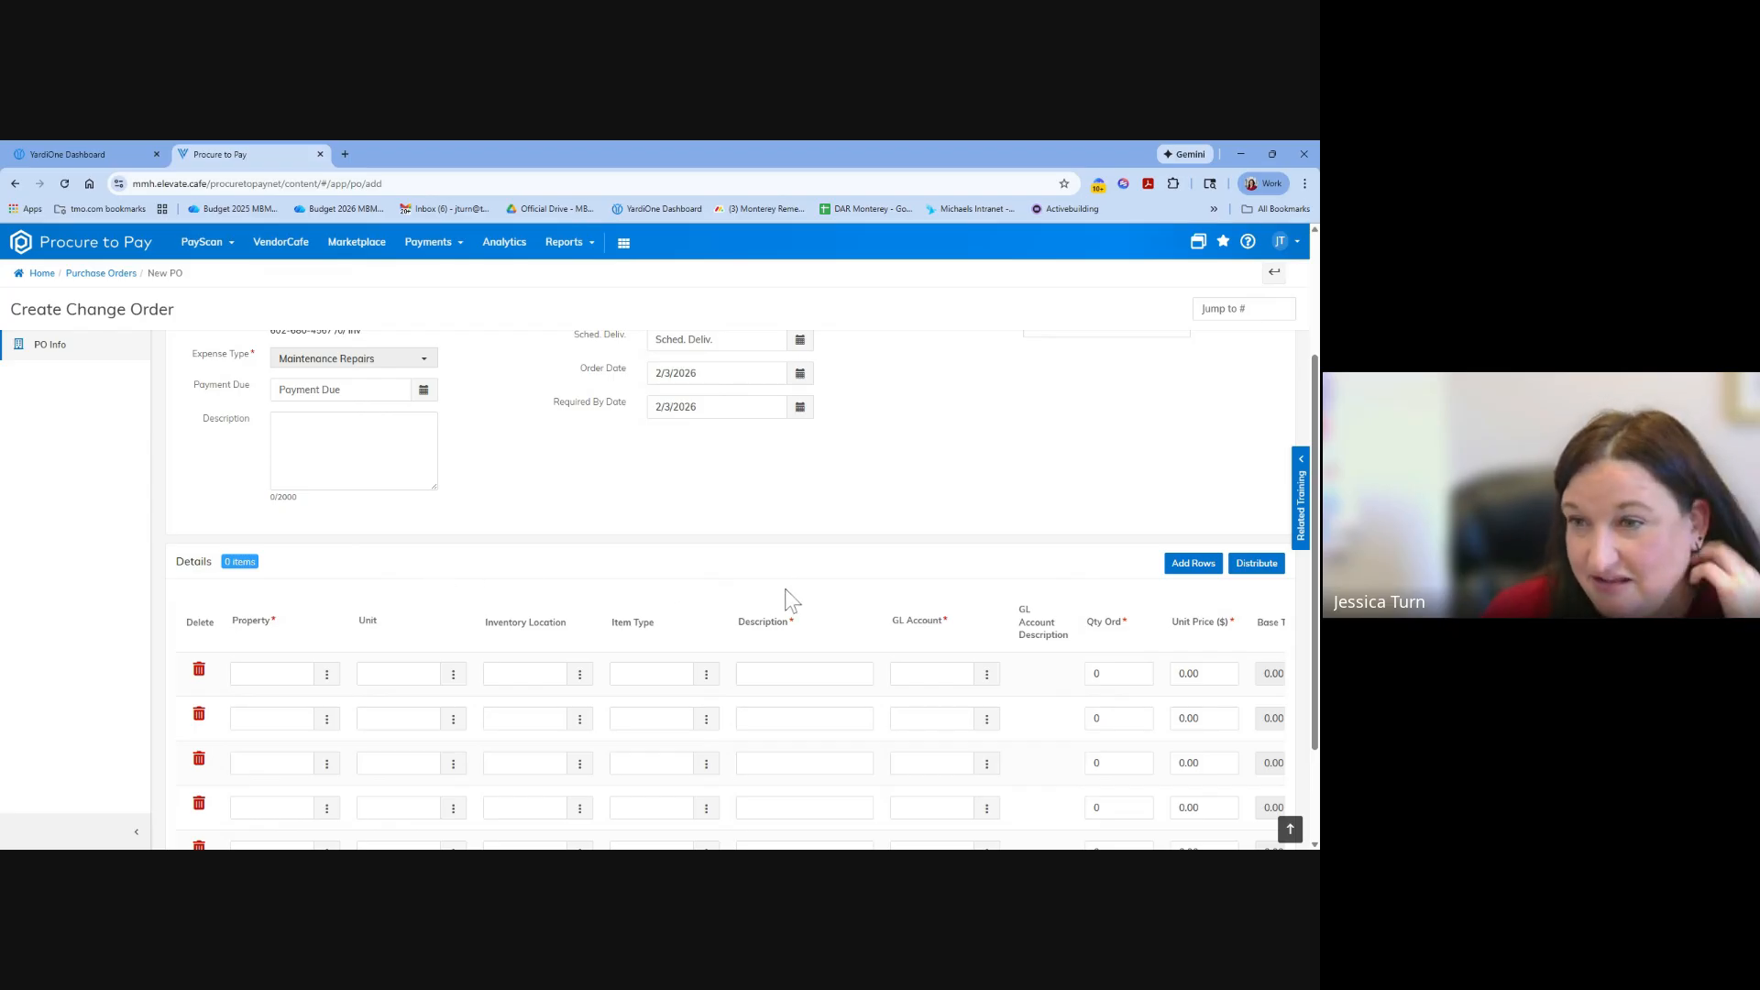
pyautogui.scroll(2, 785, 594)
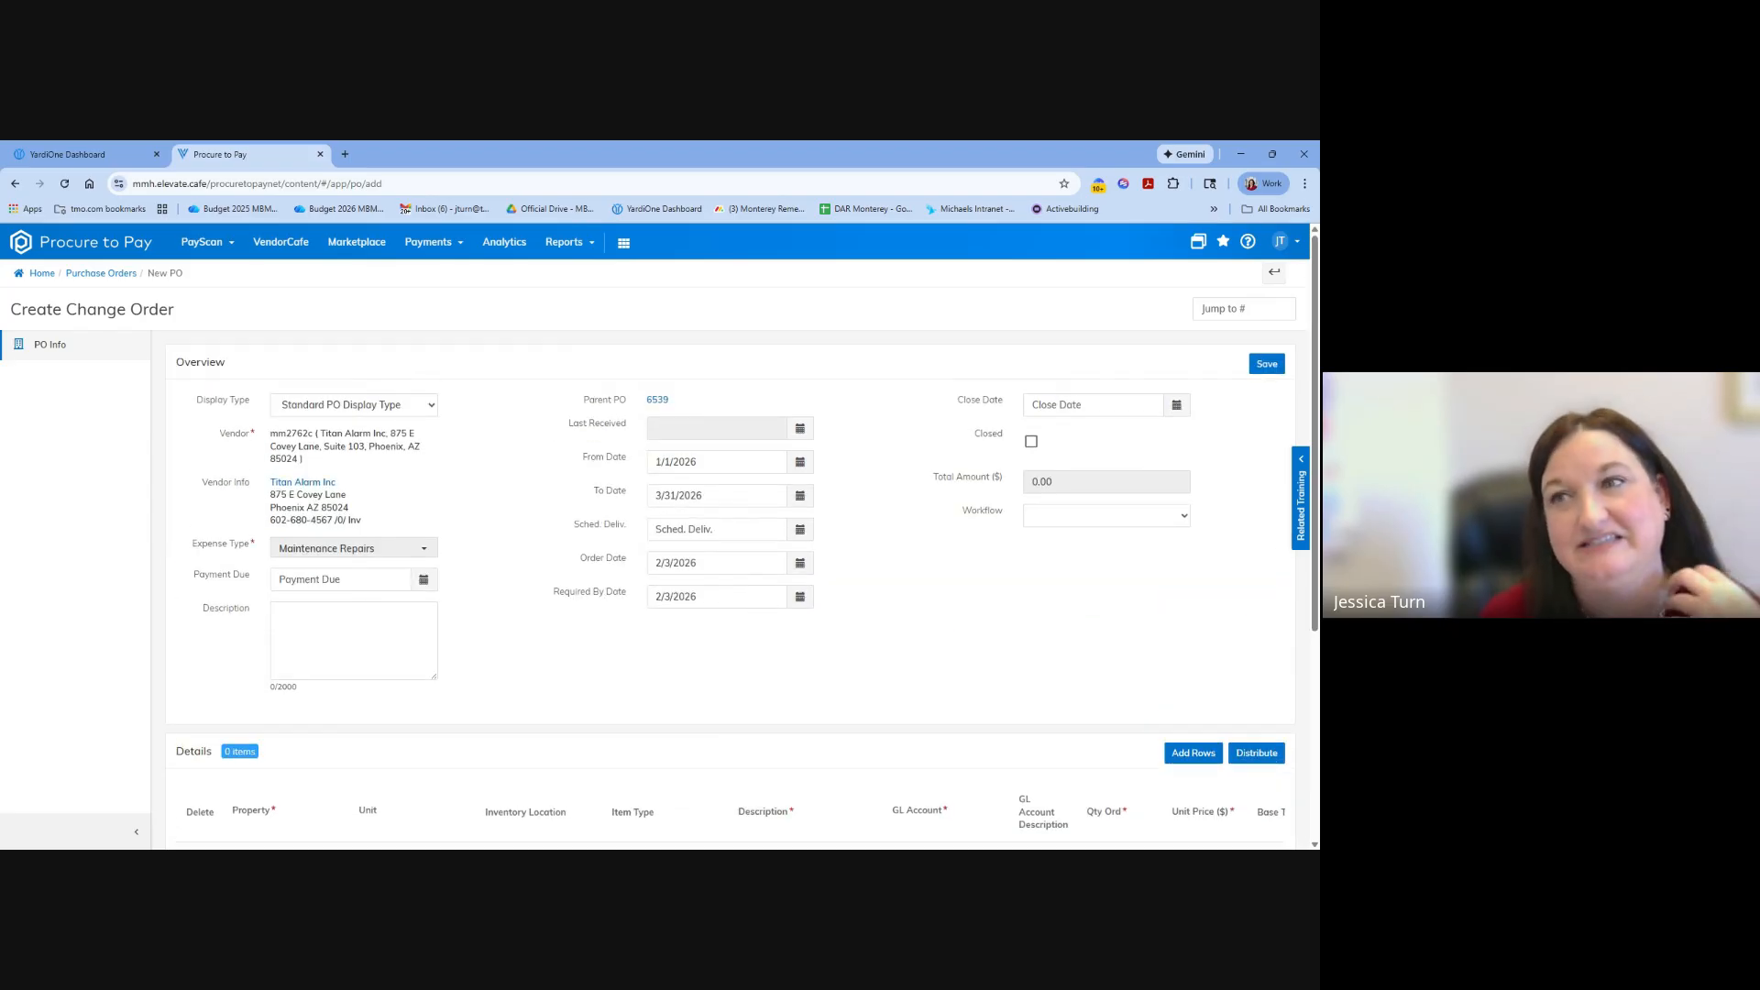
pyautogui.scroll(-4, 608, 581)
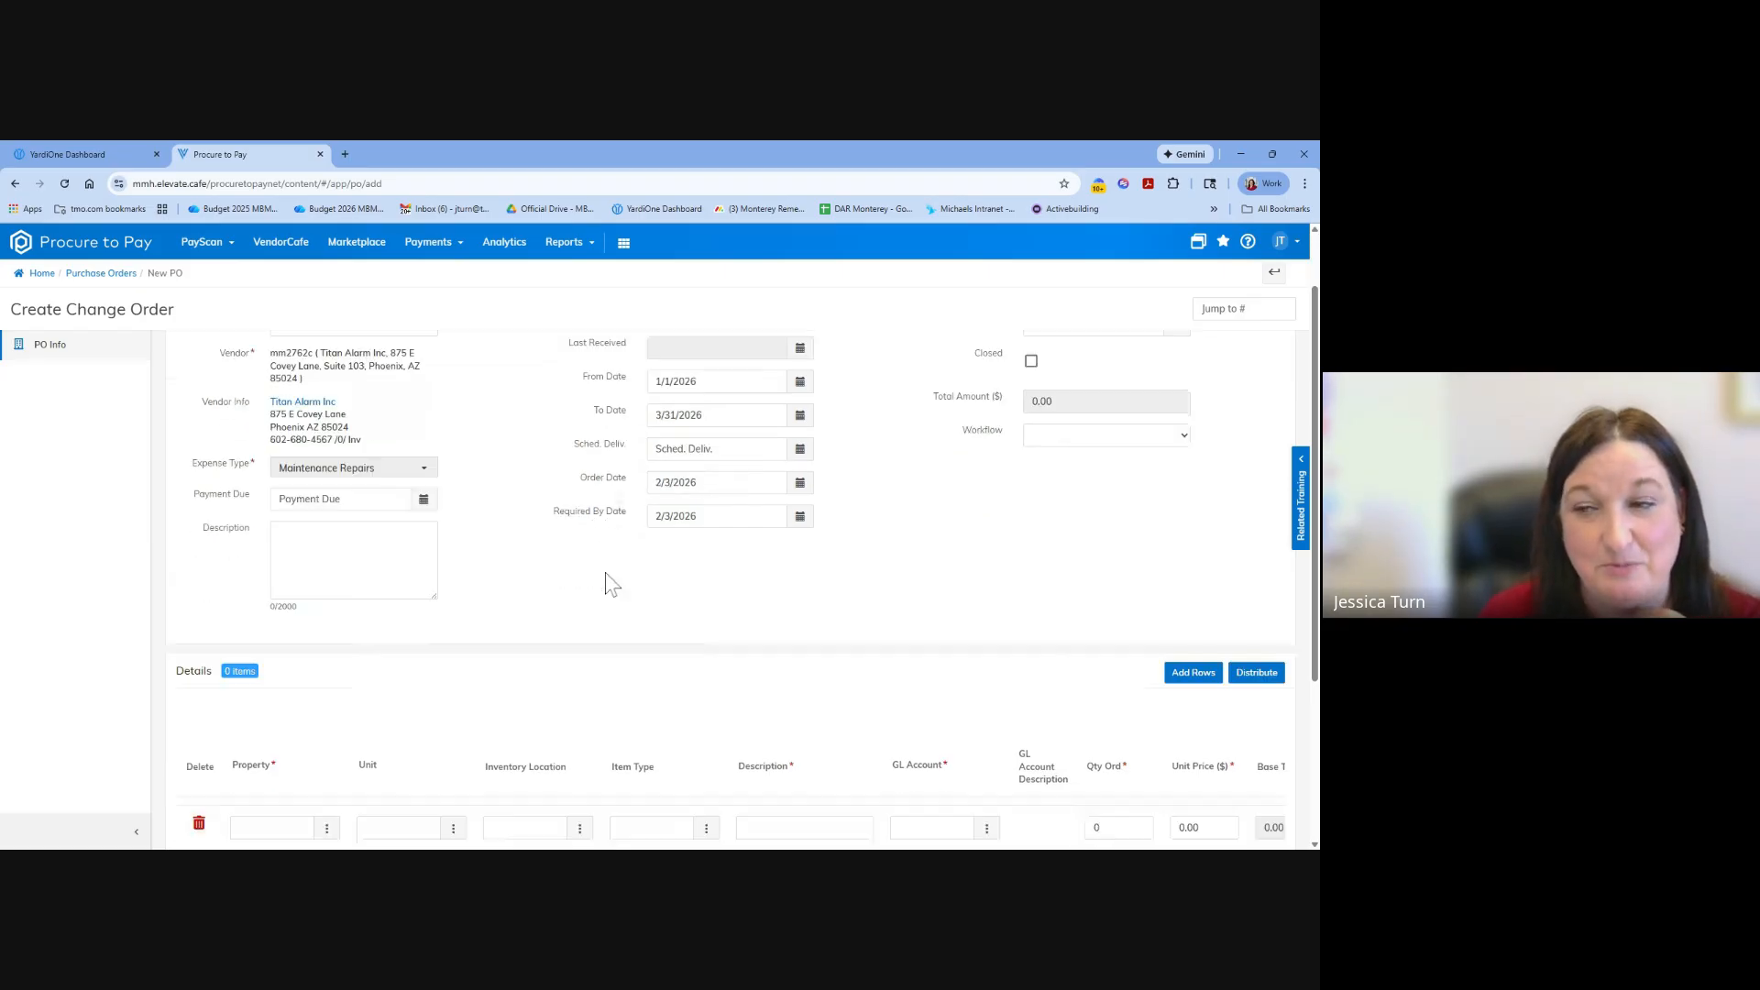
pyautogui.scroll(4, 417, 629)
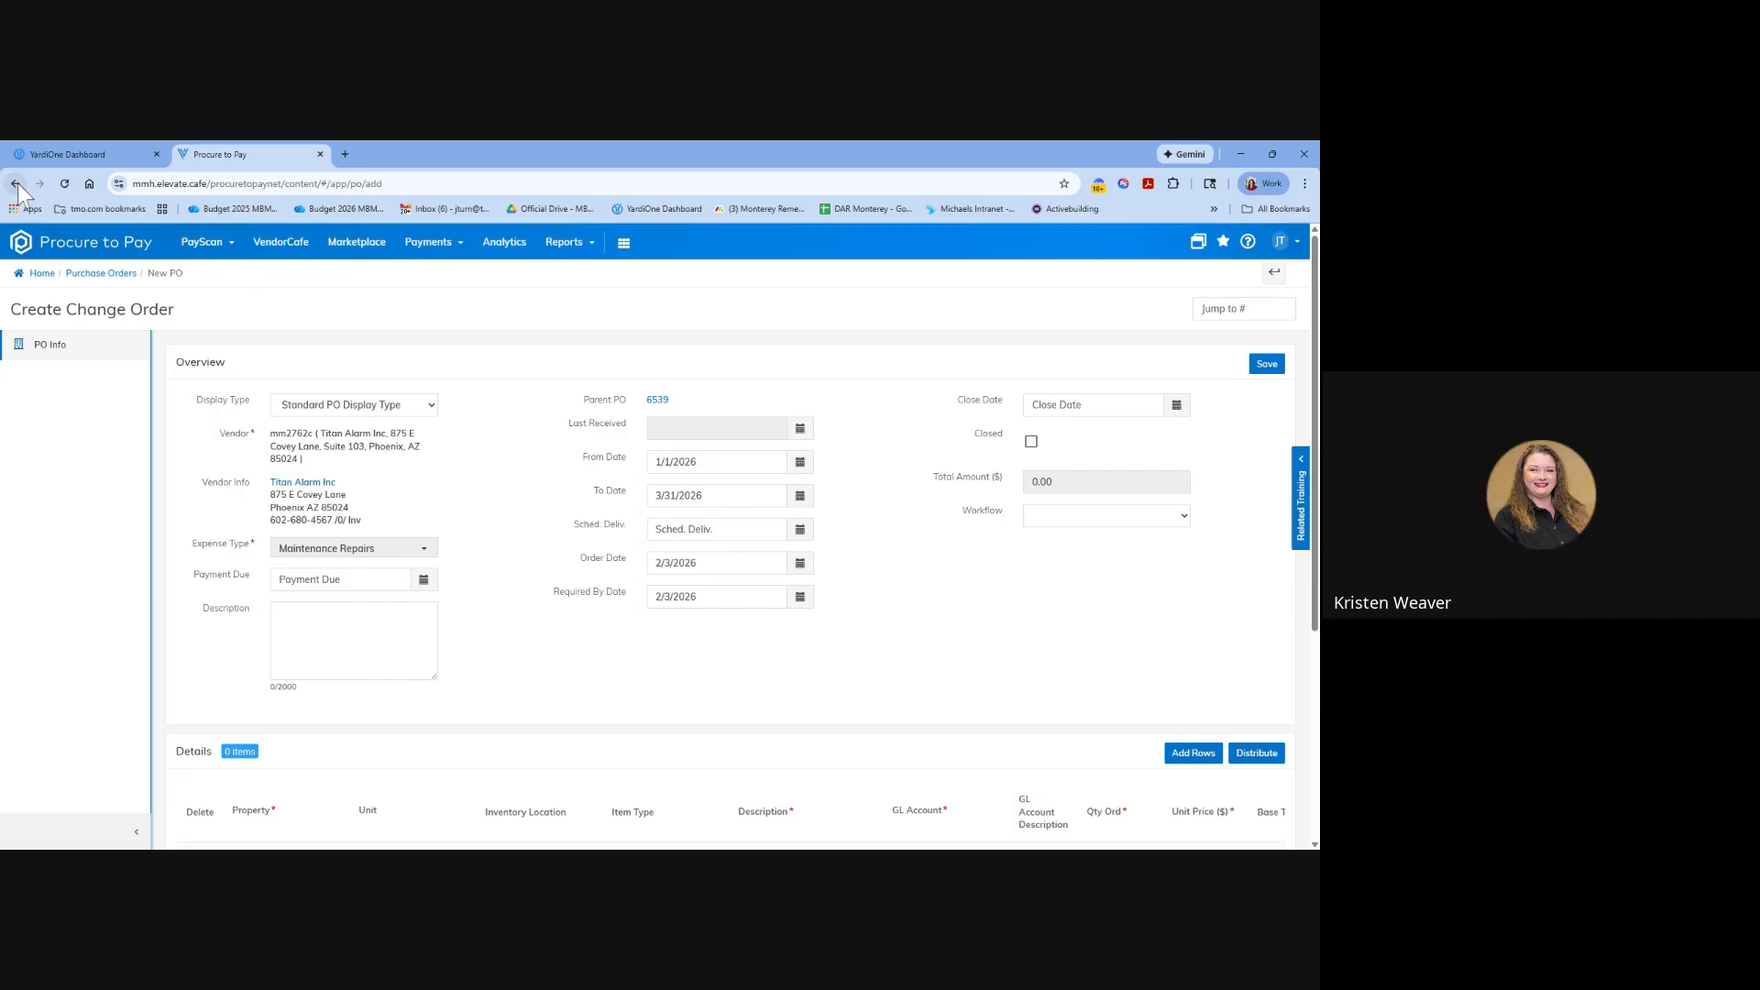
pyautogui.click(1273, 274)
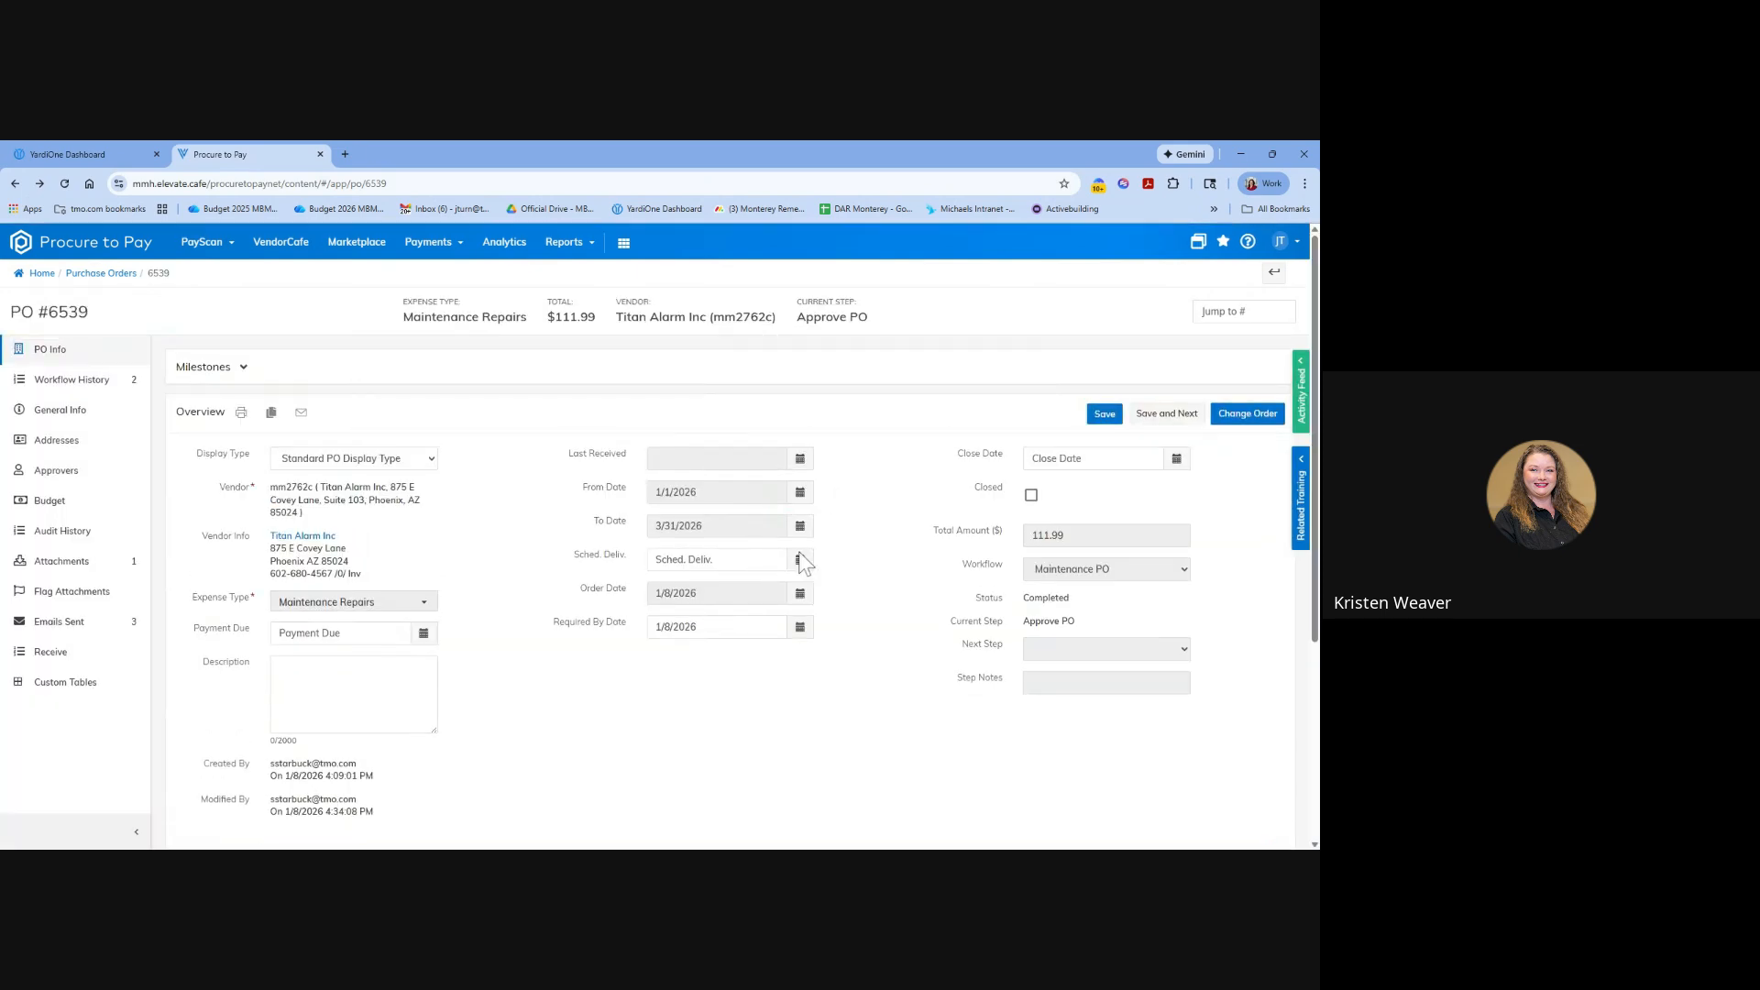
# Review the Alarm Monitoring line in the purchase order's details, including its amount posted, balance remaining and quantity received columns.
pyautogui.scroll(-3, 802, 561)
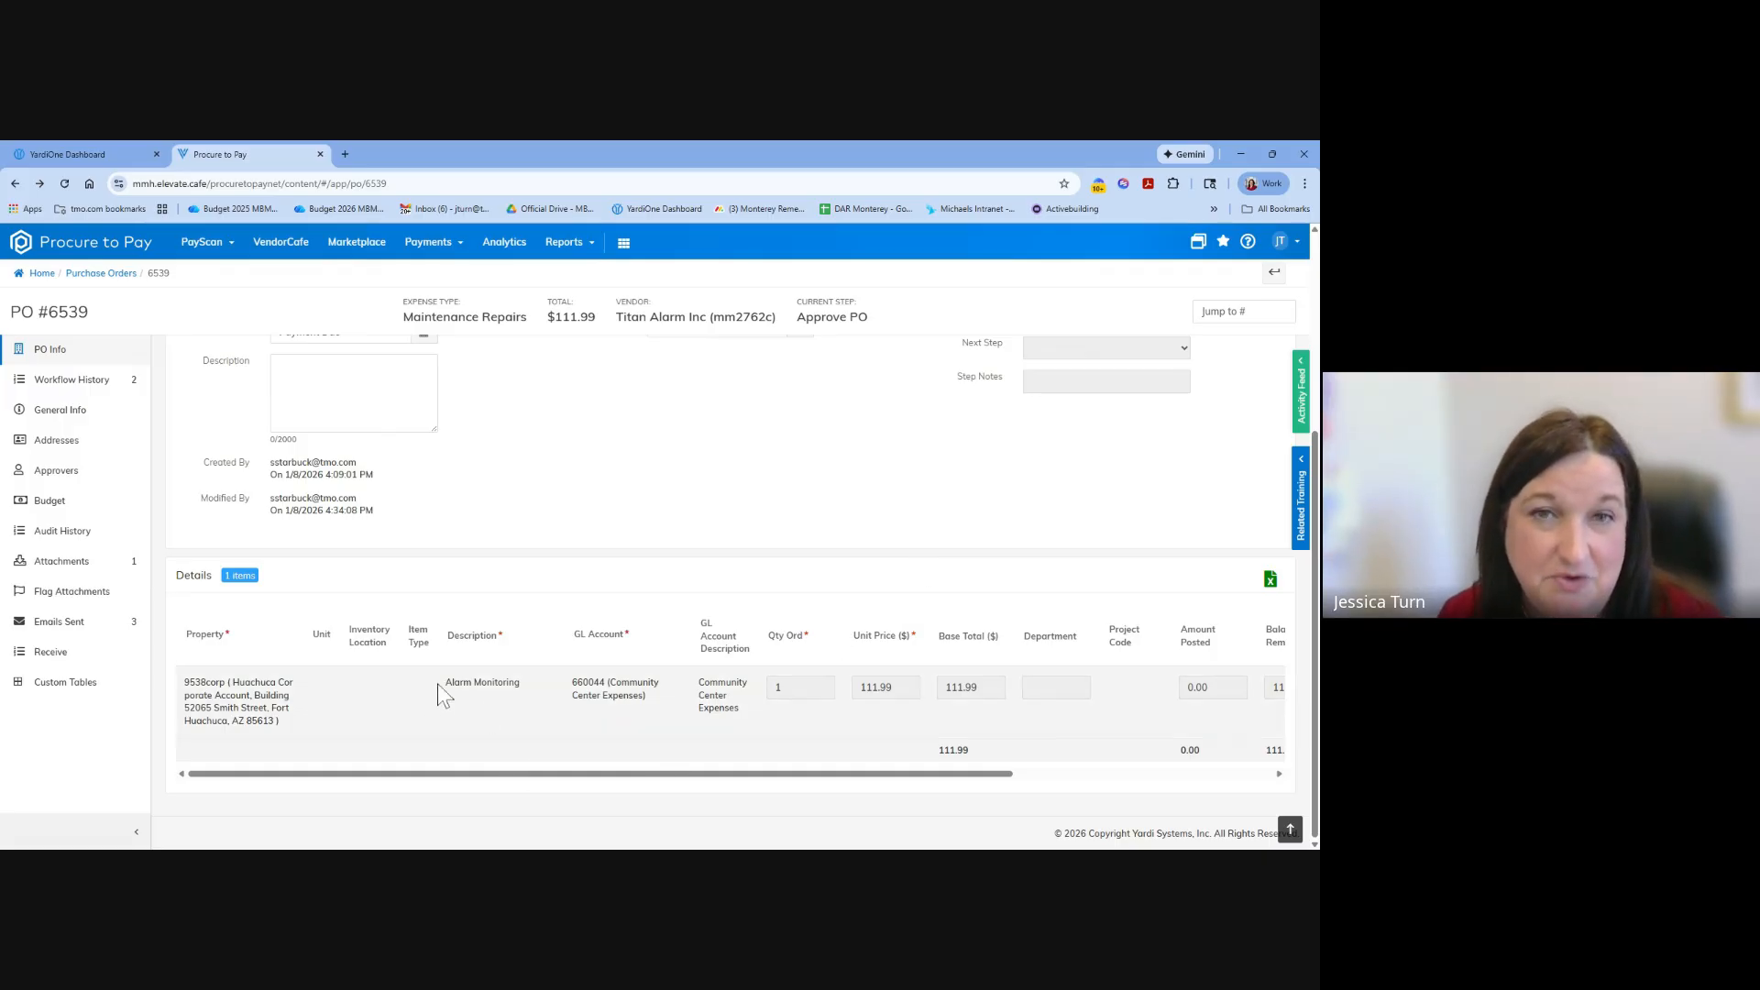
pyautogui.scroll(3, 494, 633)
pyautogui.scroll(-3, 563, 594)
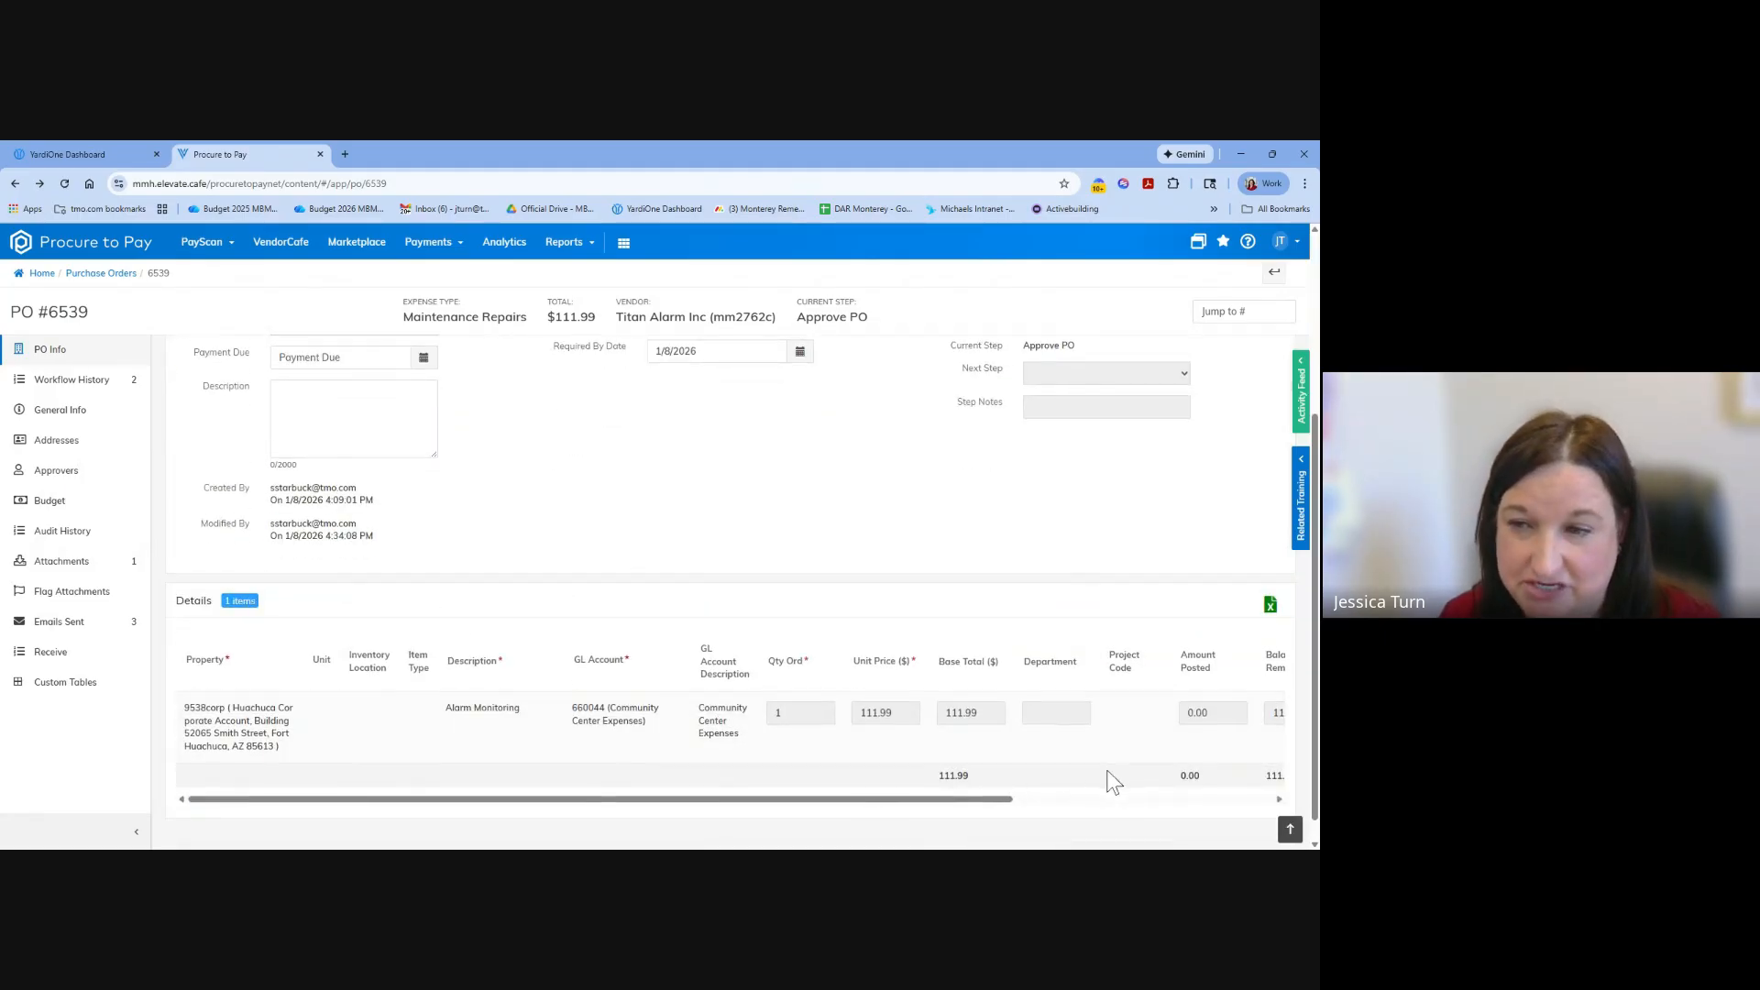
pyautogui.scroll(-1, 986, 779)
pyautogui.moveTo(990, 775); pyautogui.dragTo(1073, 795)
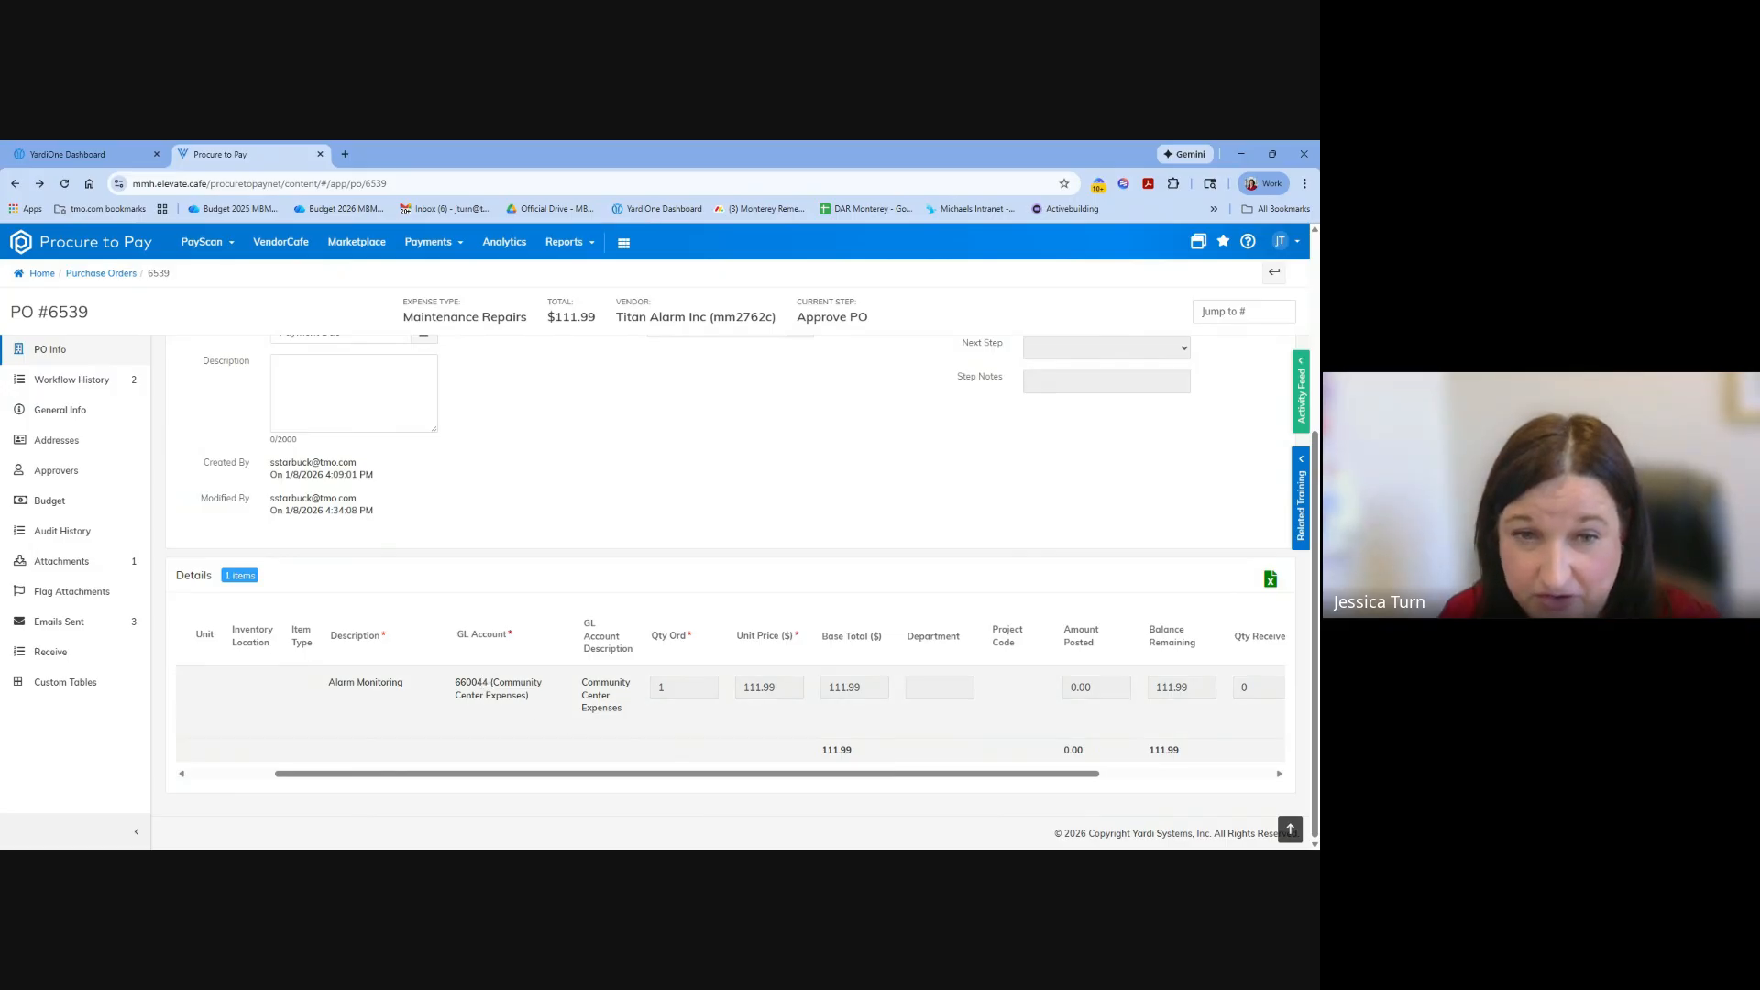
pyautogui.moveTo(548, 776); pyautogui.dragTo(1014, 700)
pyautogui.scroll(4, 1186, 554)
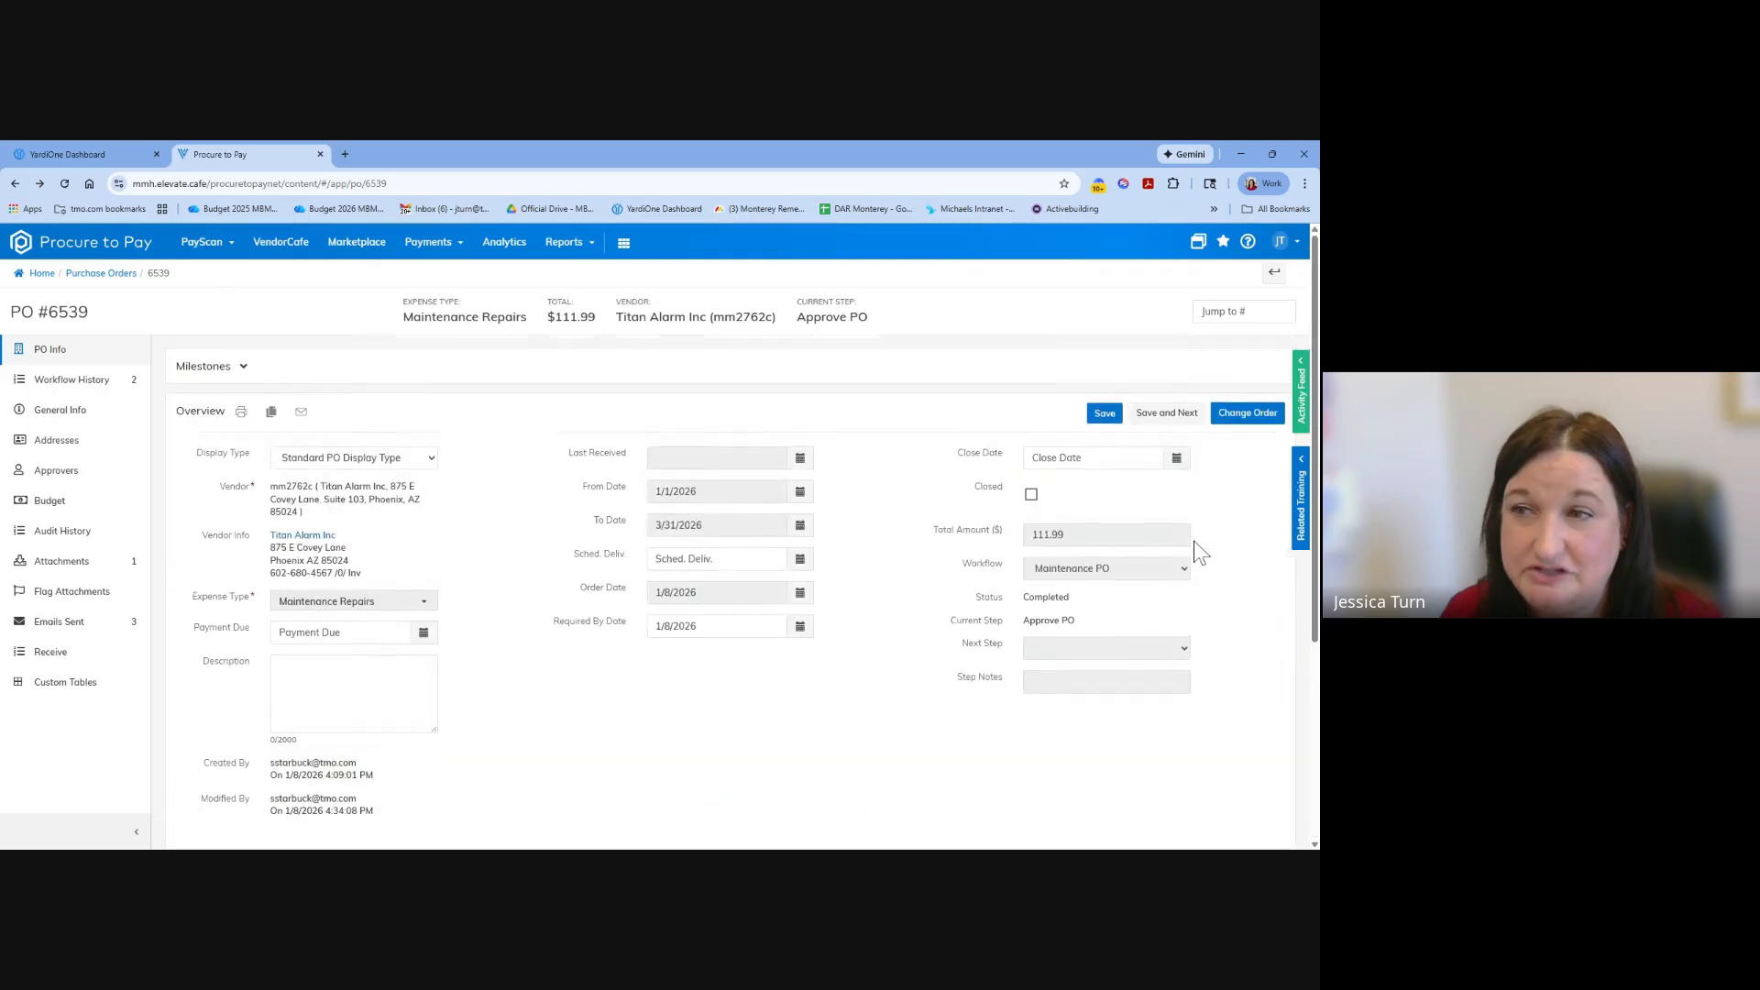
# Reopen the blank change order form, view its overview and line item fields, and go back to the original purchase order.
pyautogui.click(1247, 417)
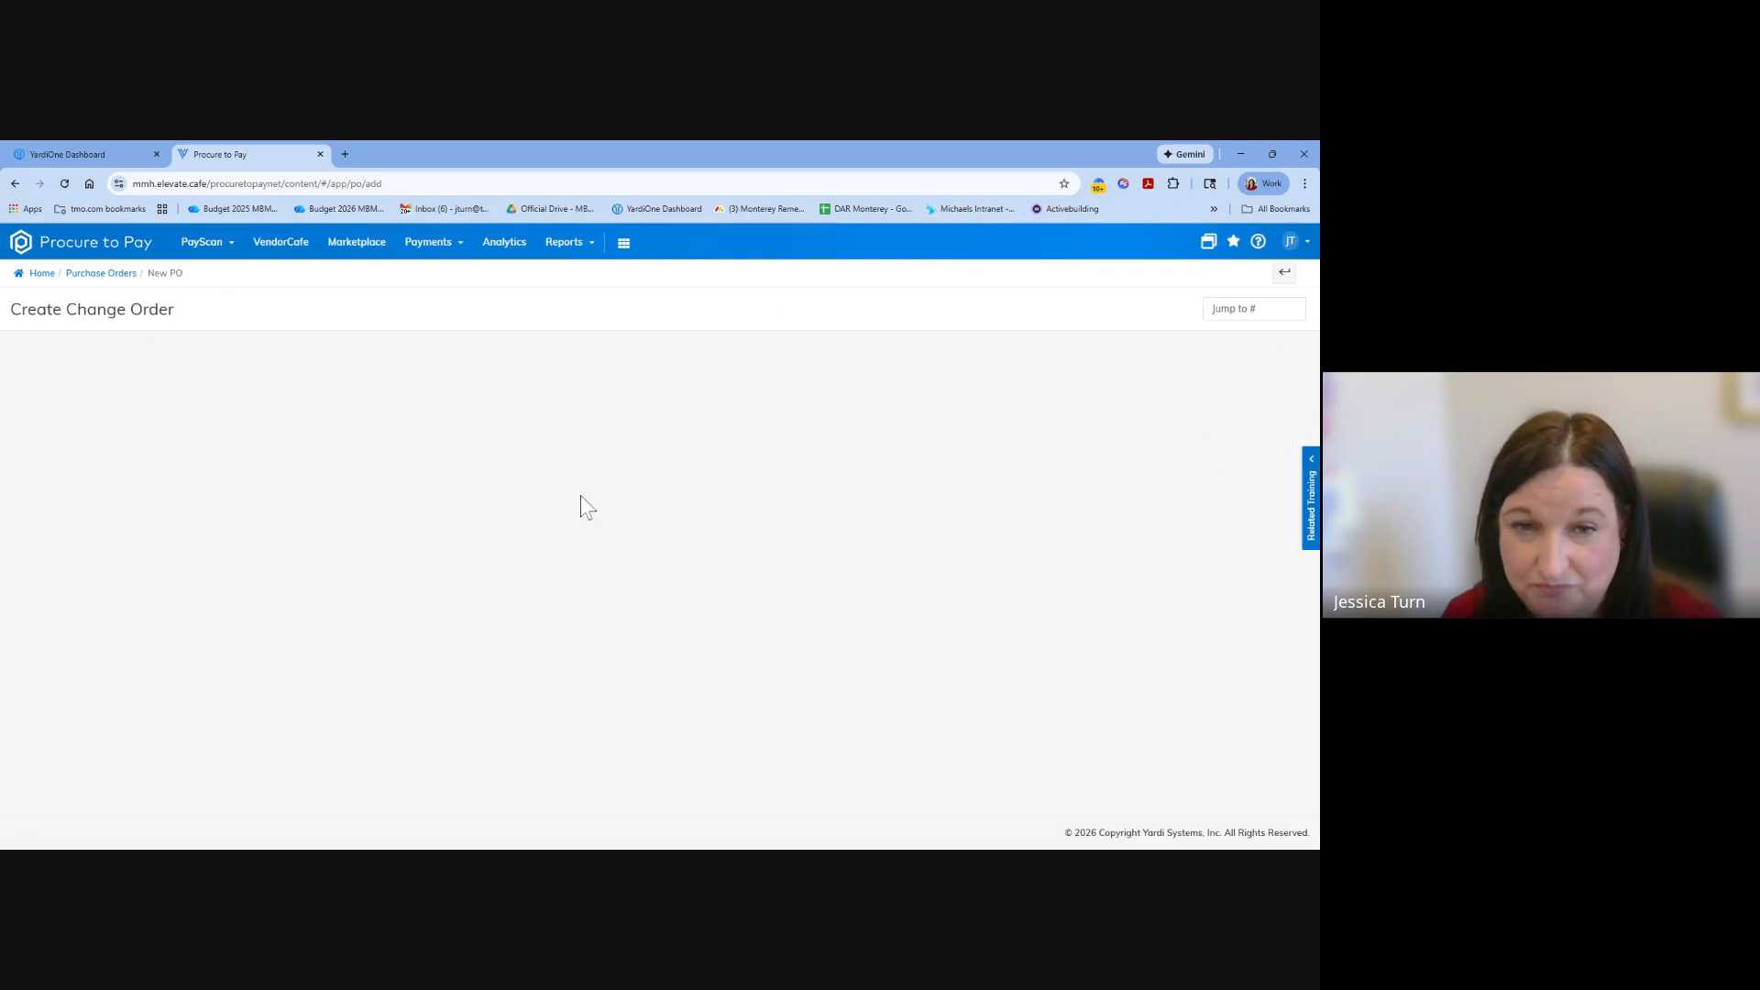
pyautogui.scroll(-3, 573, 550)
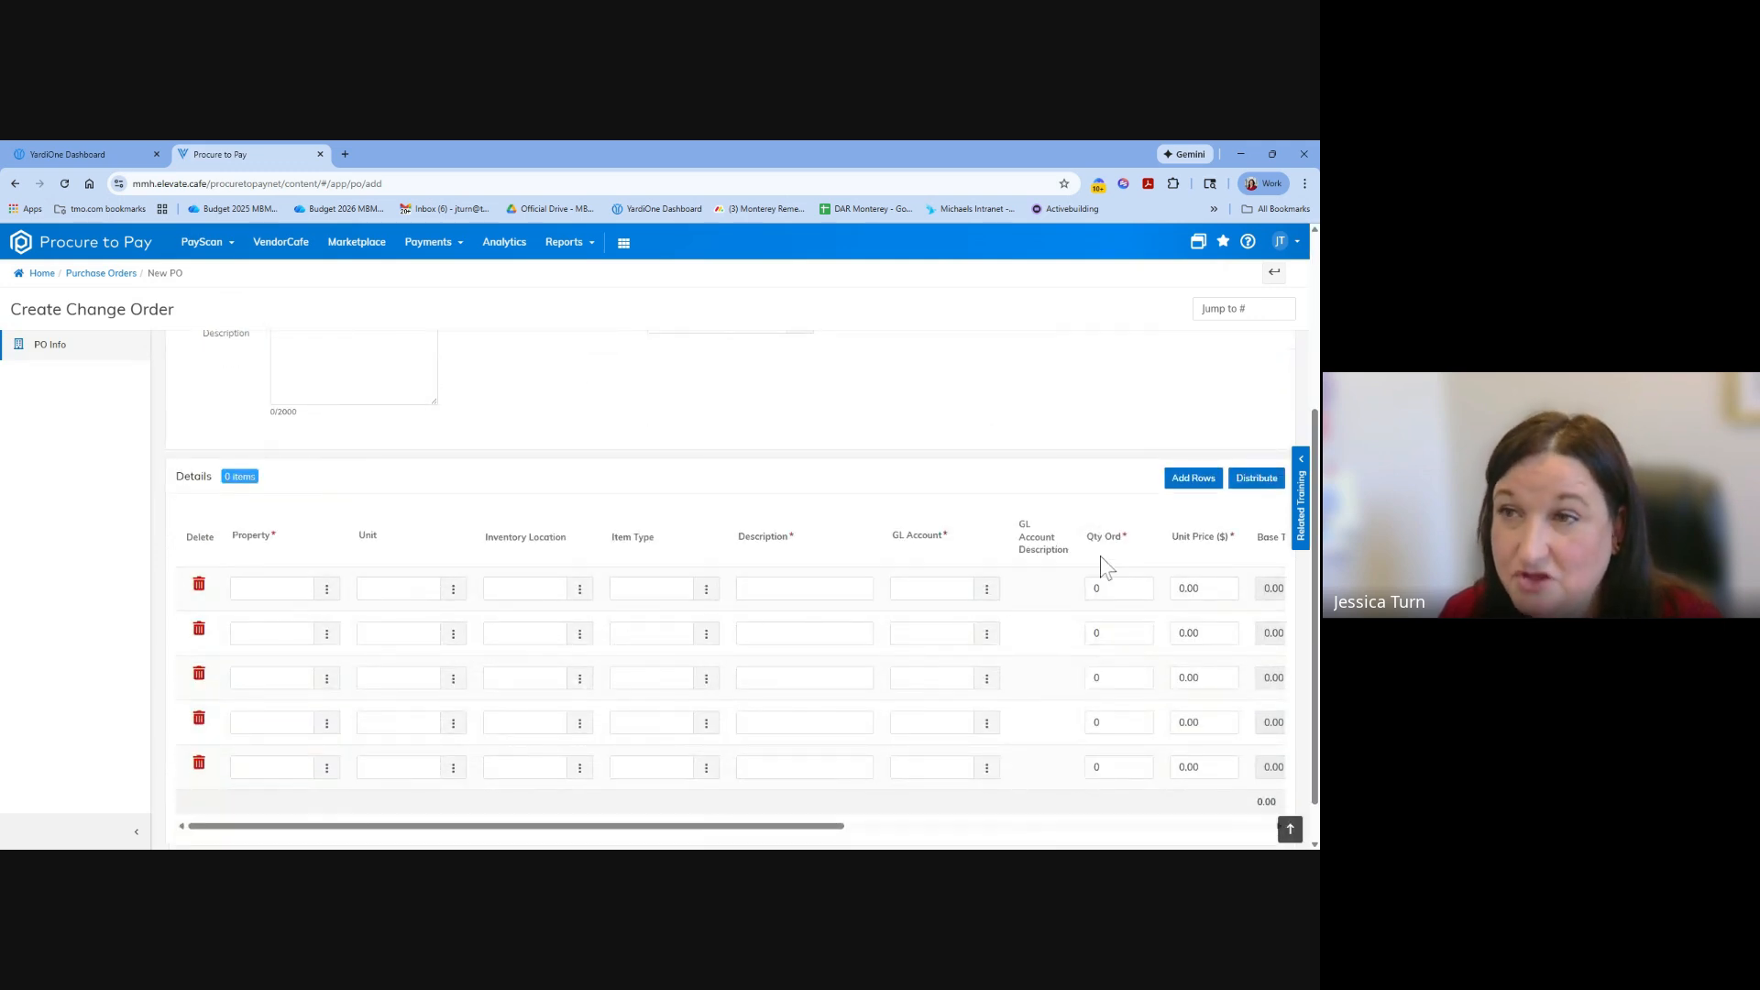
pyautogui.scroll(3, 1100, 555)
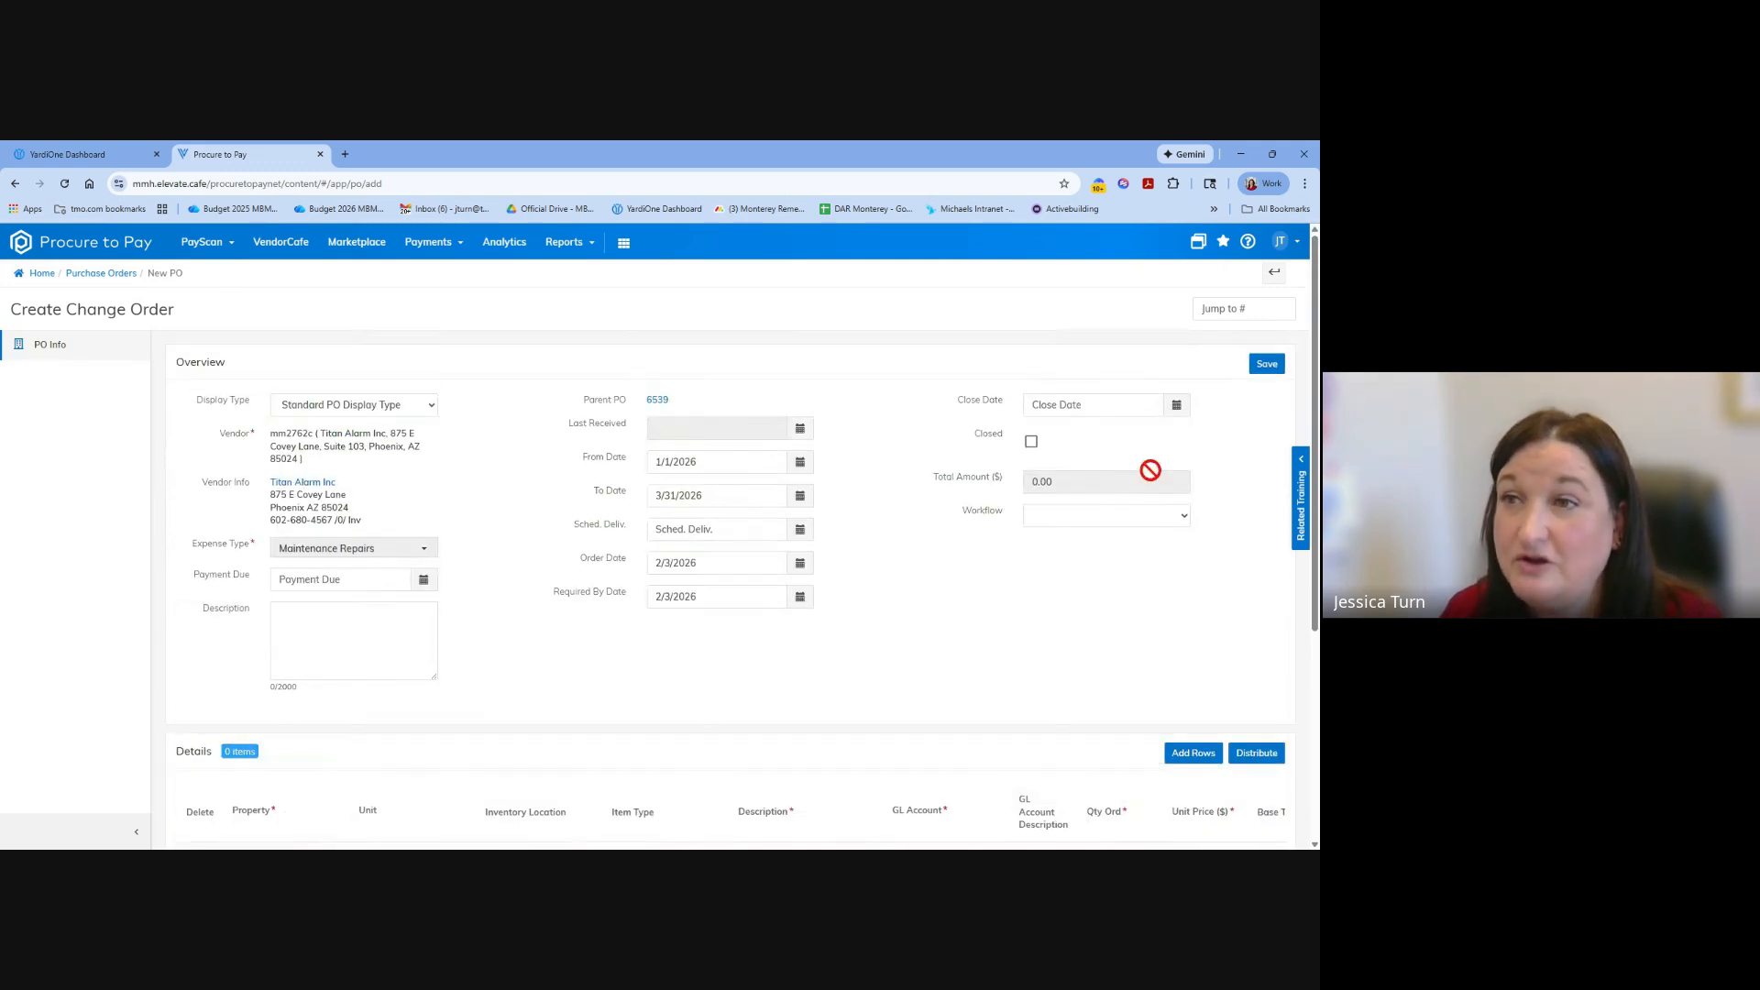
pyautogui.click(1275, 277)
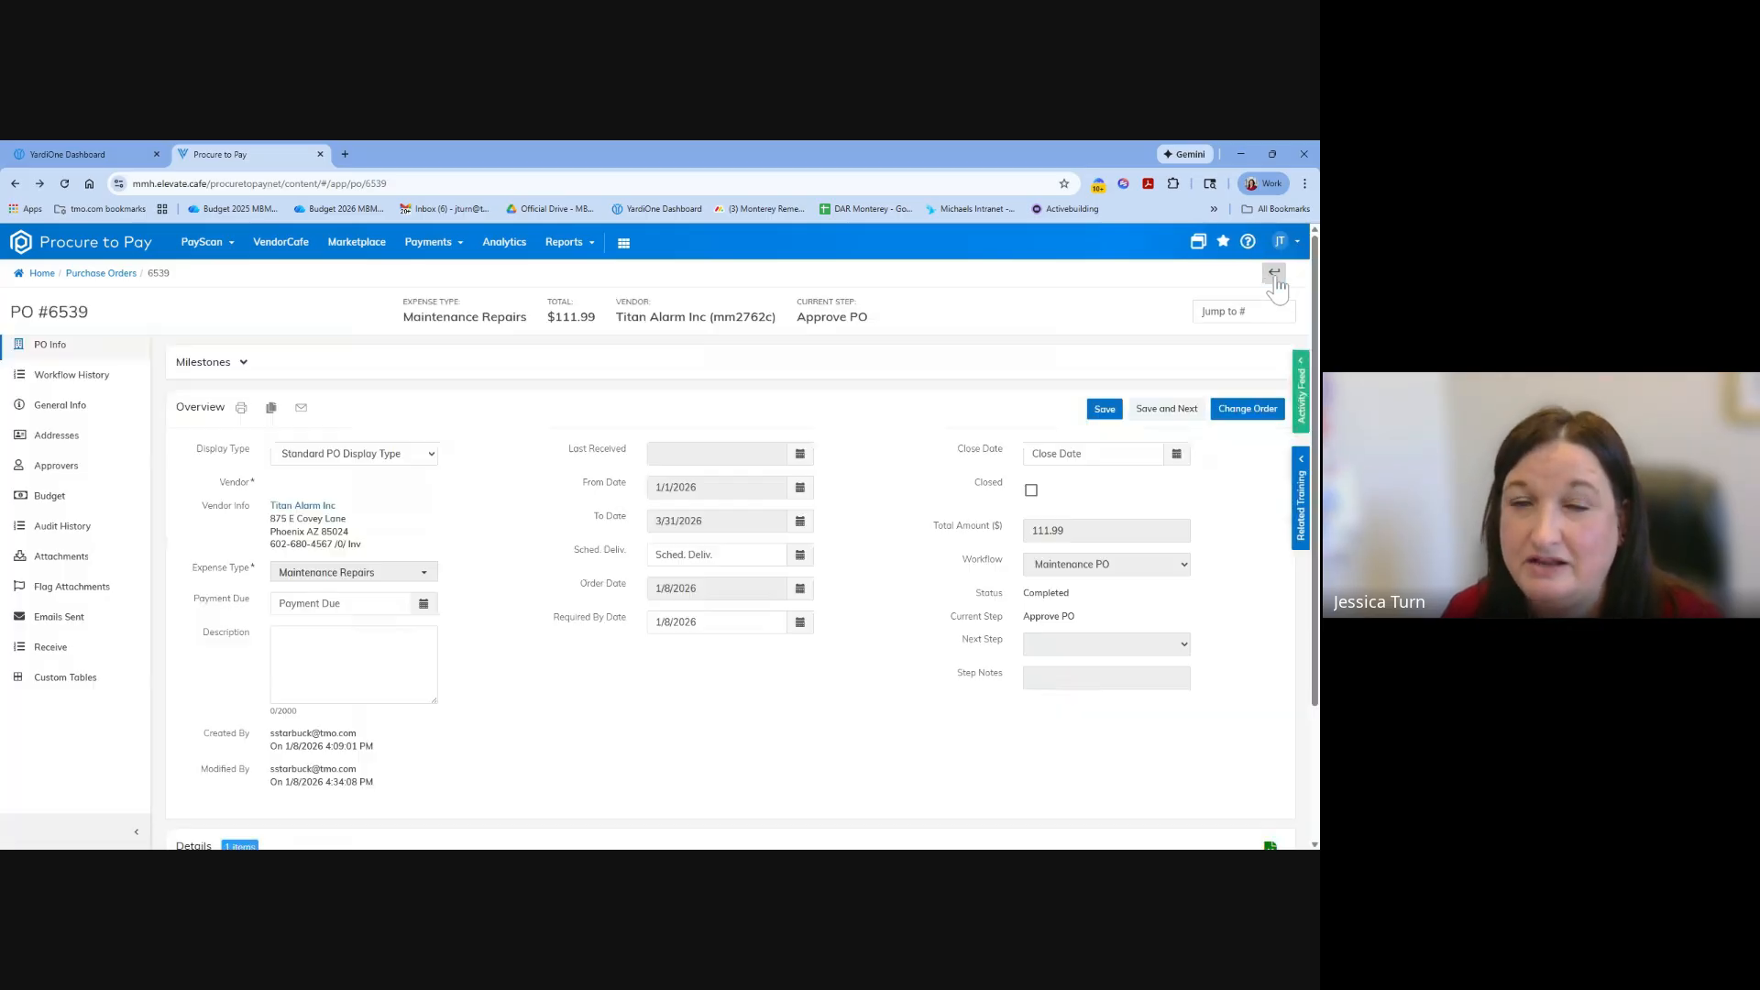
# Review the Titan Alarm Inc purchase order's overview dates, workflow and total alongside the property, GL account, quantity and price of its detail line.
pyautogui.scroll(-5, 912, 689)
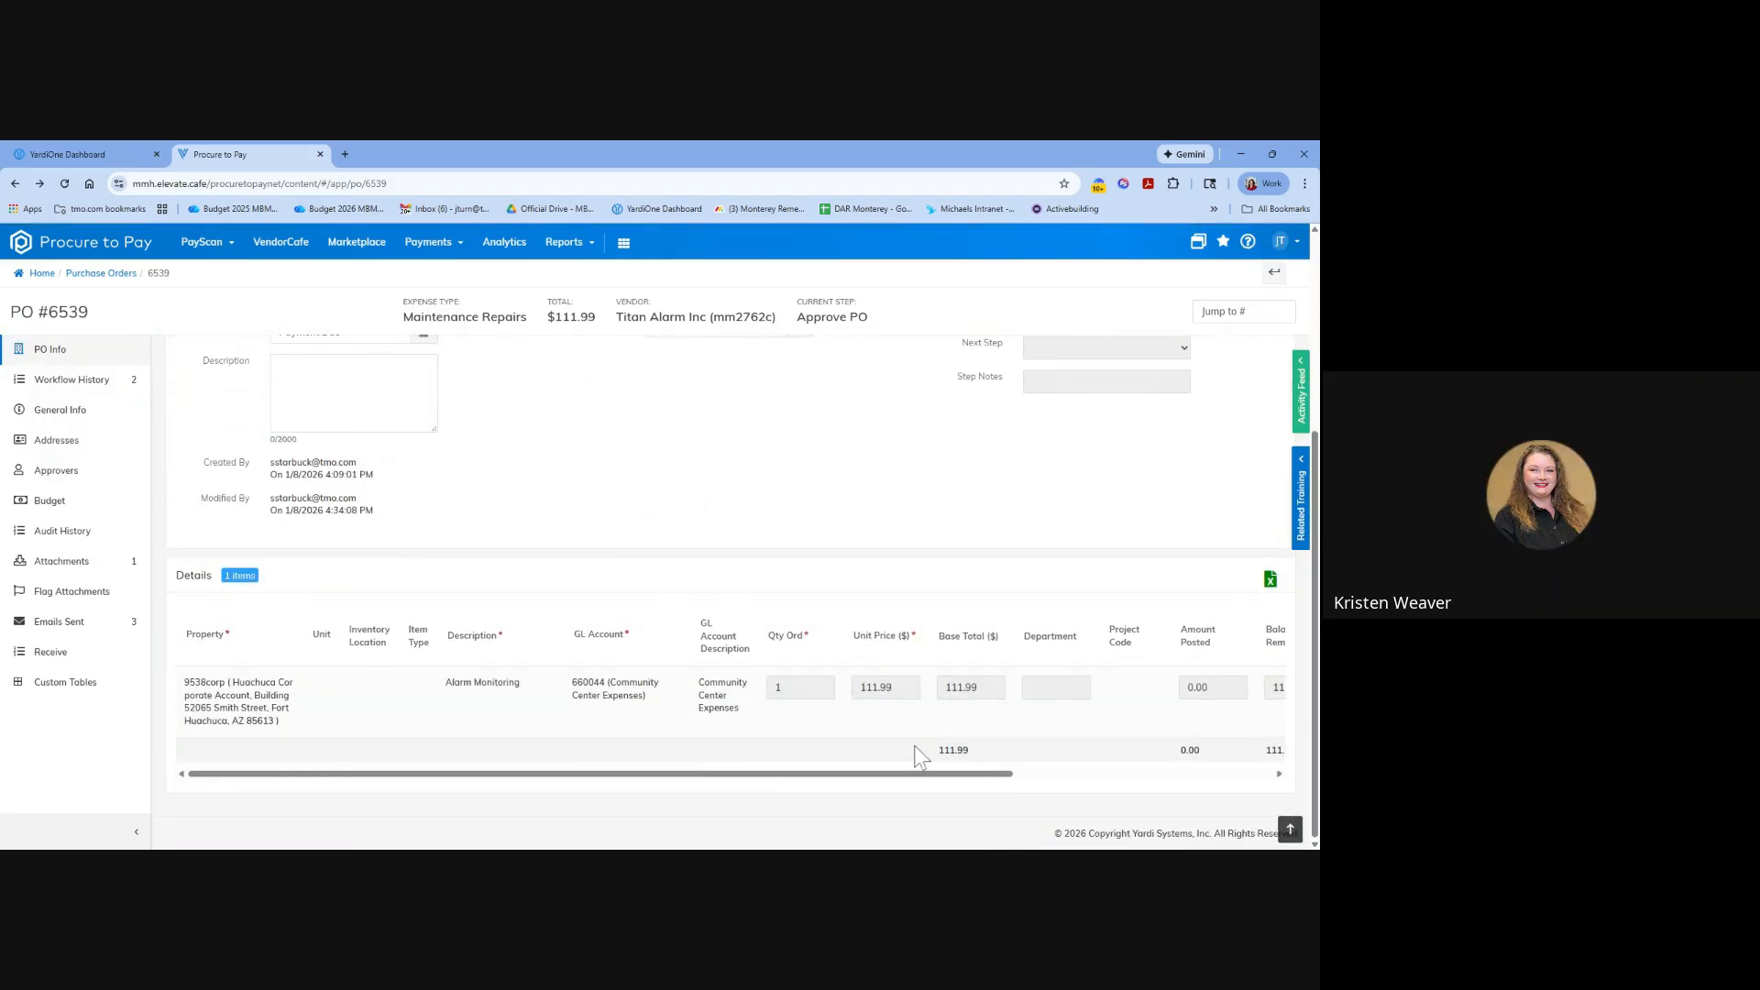
pyautogui.scroll(3, 817, 720)
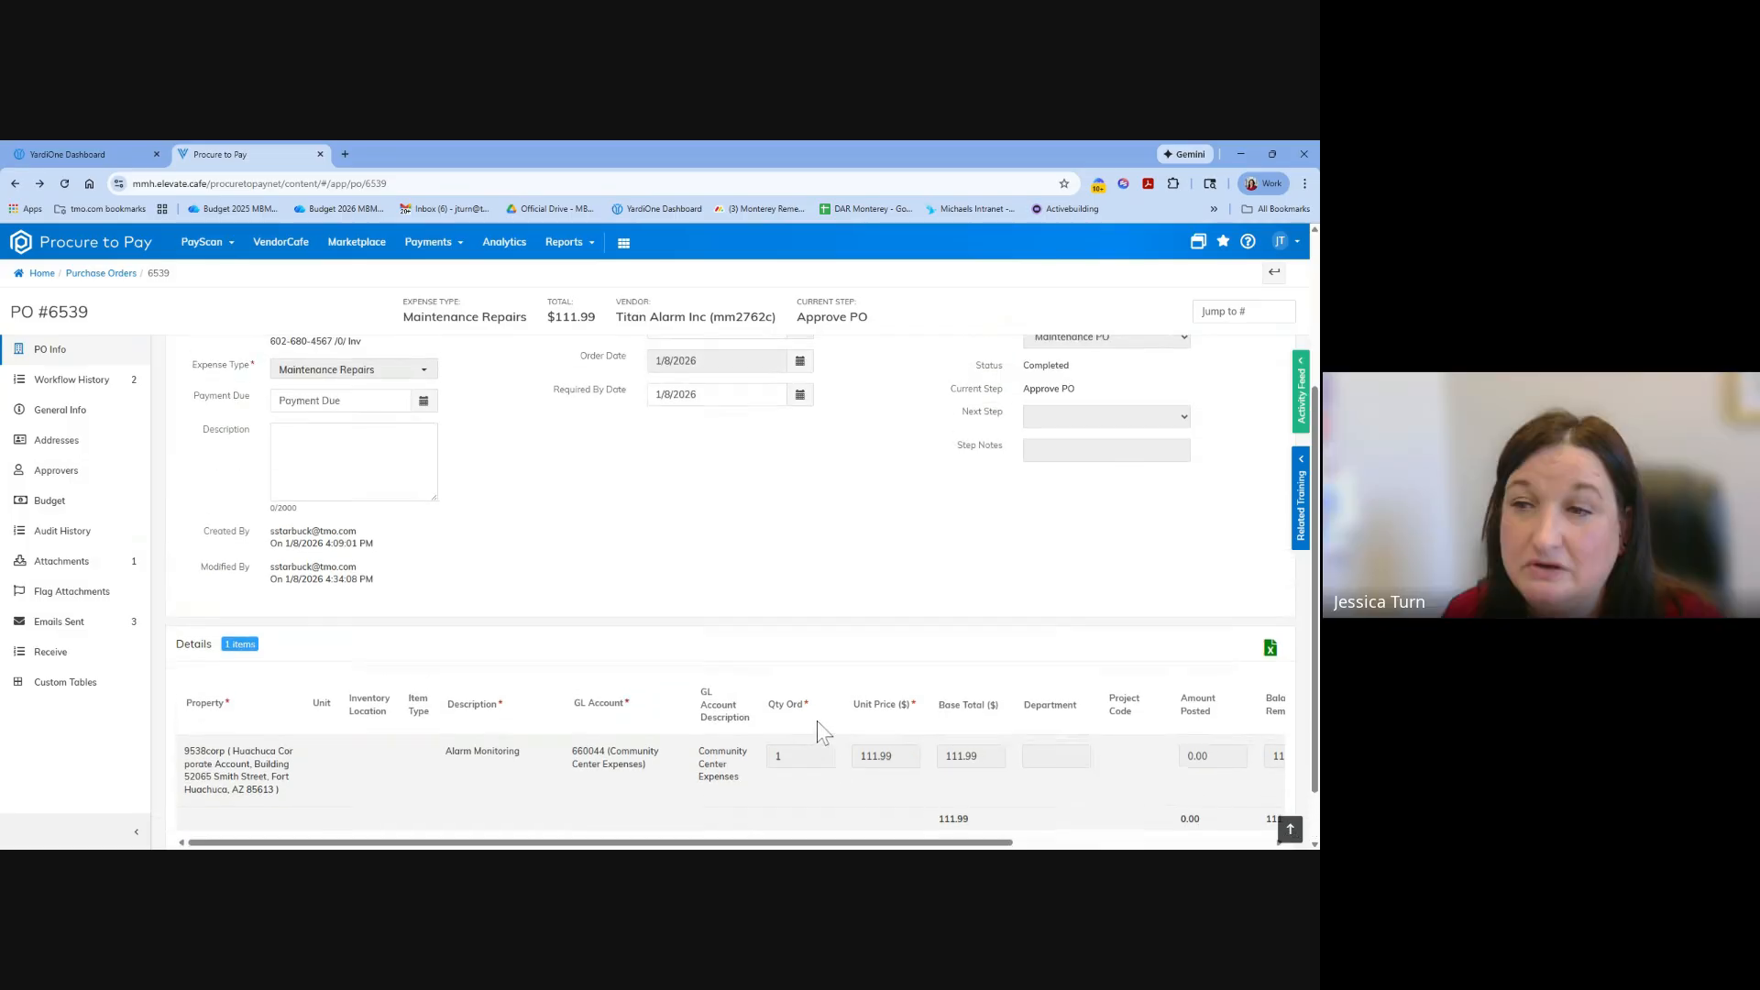
pyautogui.scroll(-3, 917, 696)
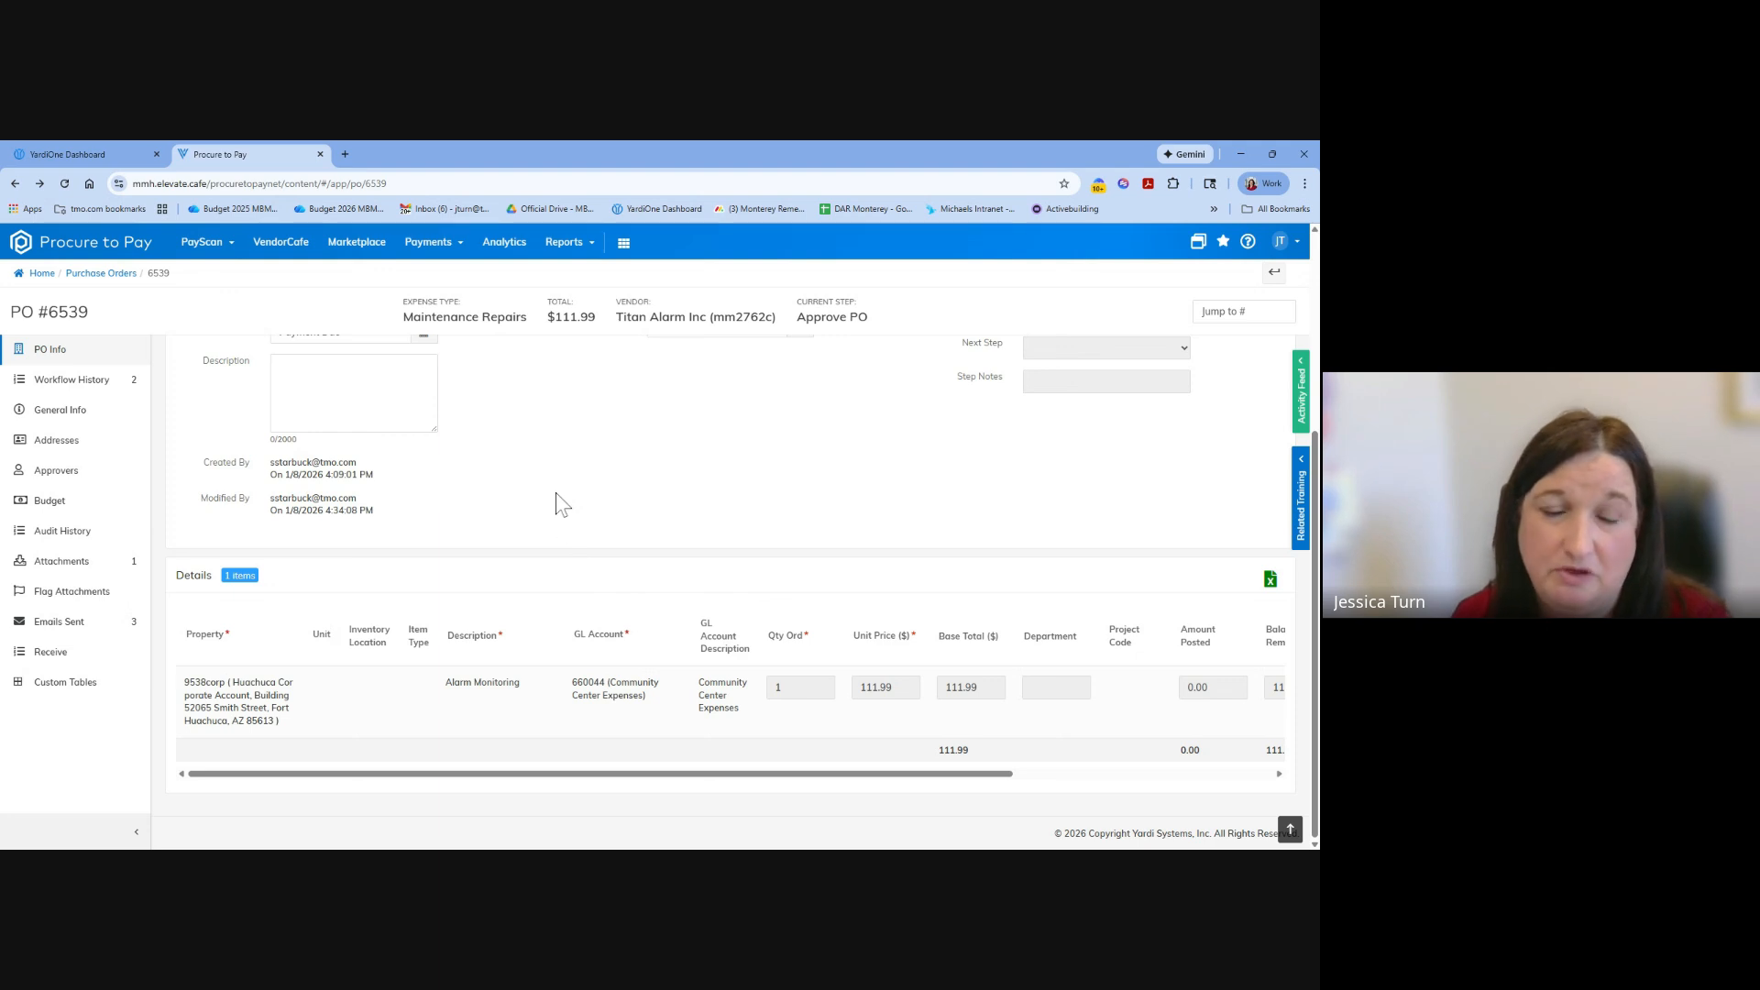
pyautogui.scroll(3, 562, 504)
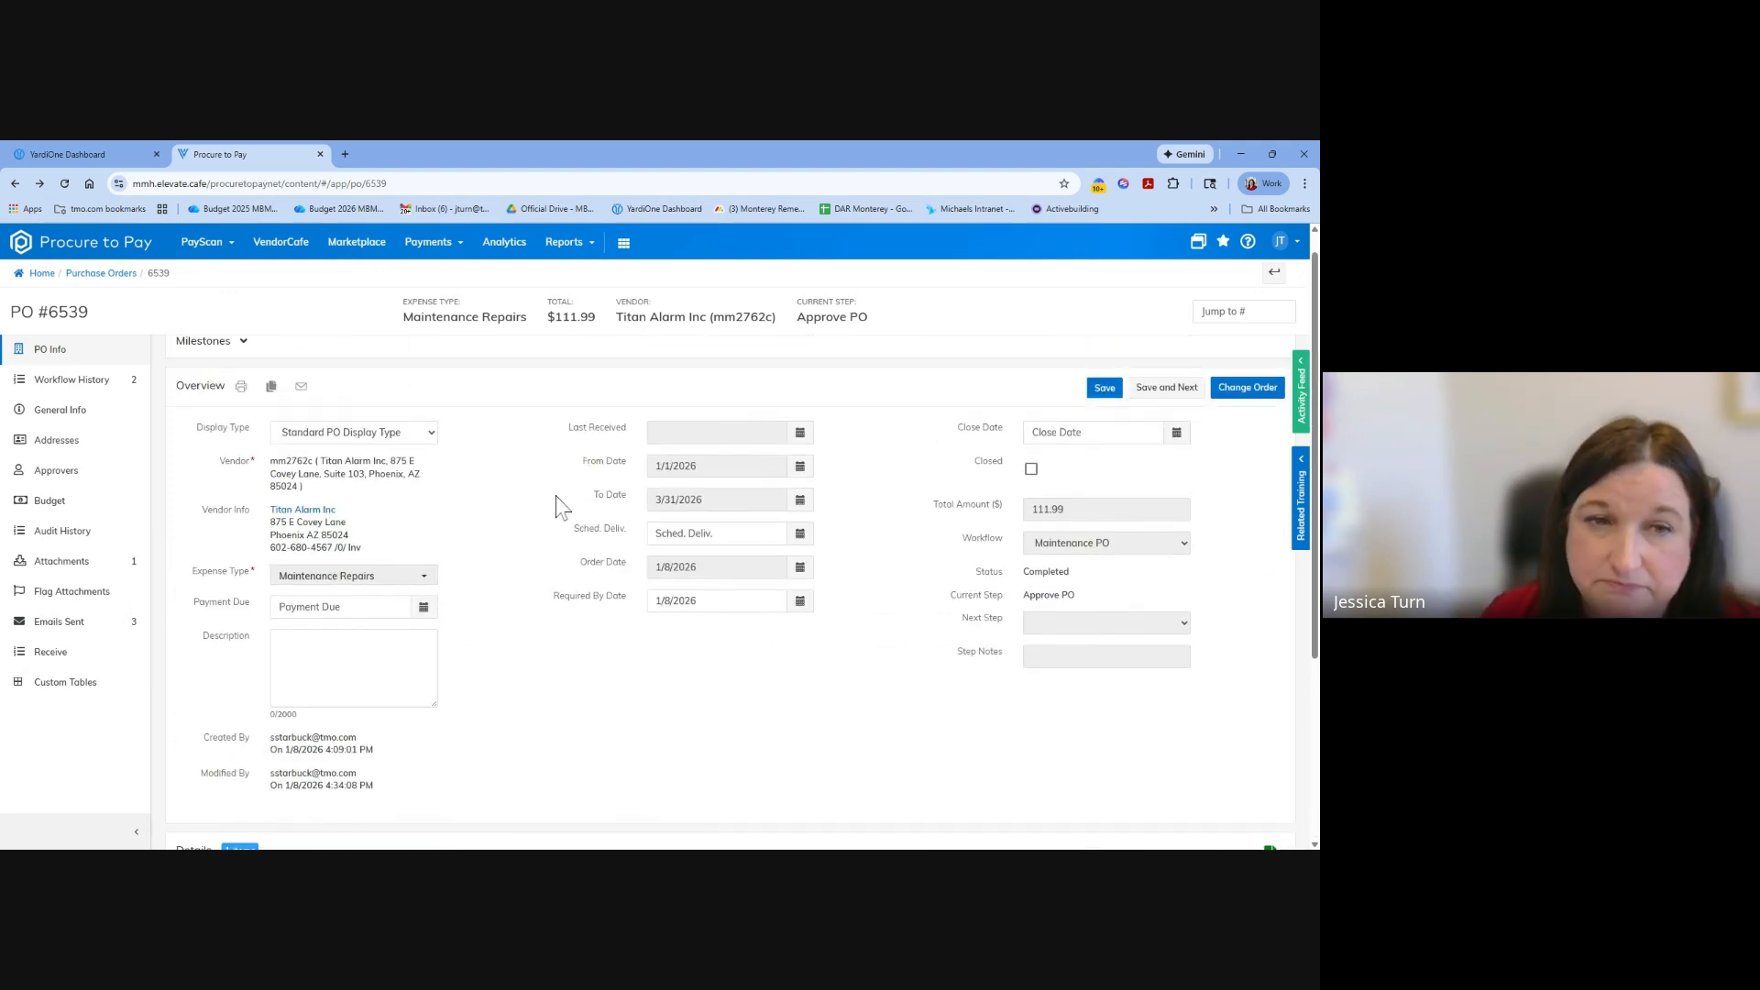
pyautogui.scroll(1, 562, 504)
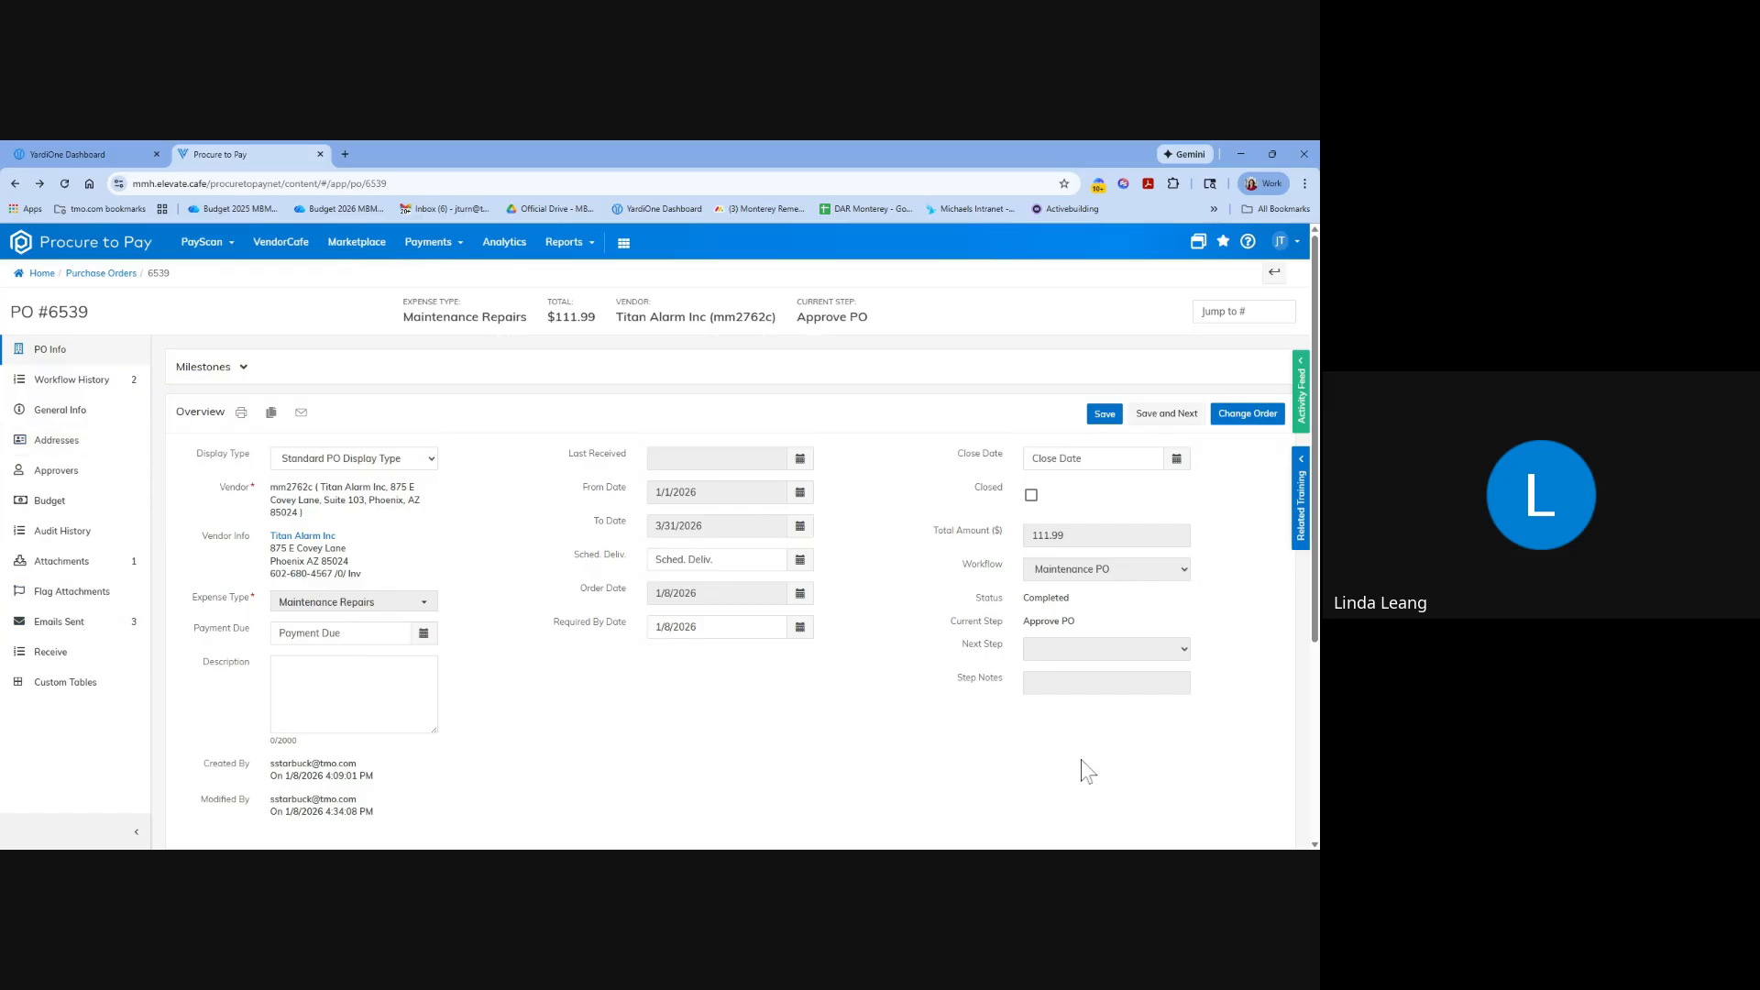
pyautogui.scroll(-2, 920, 751)
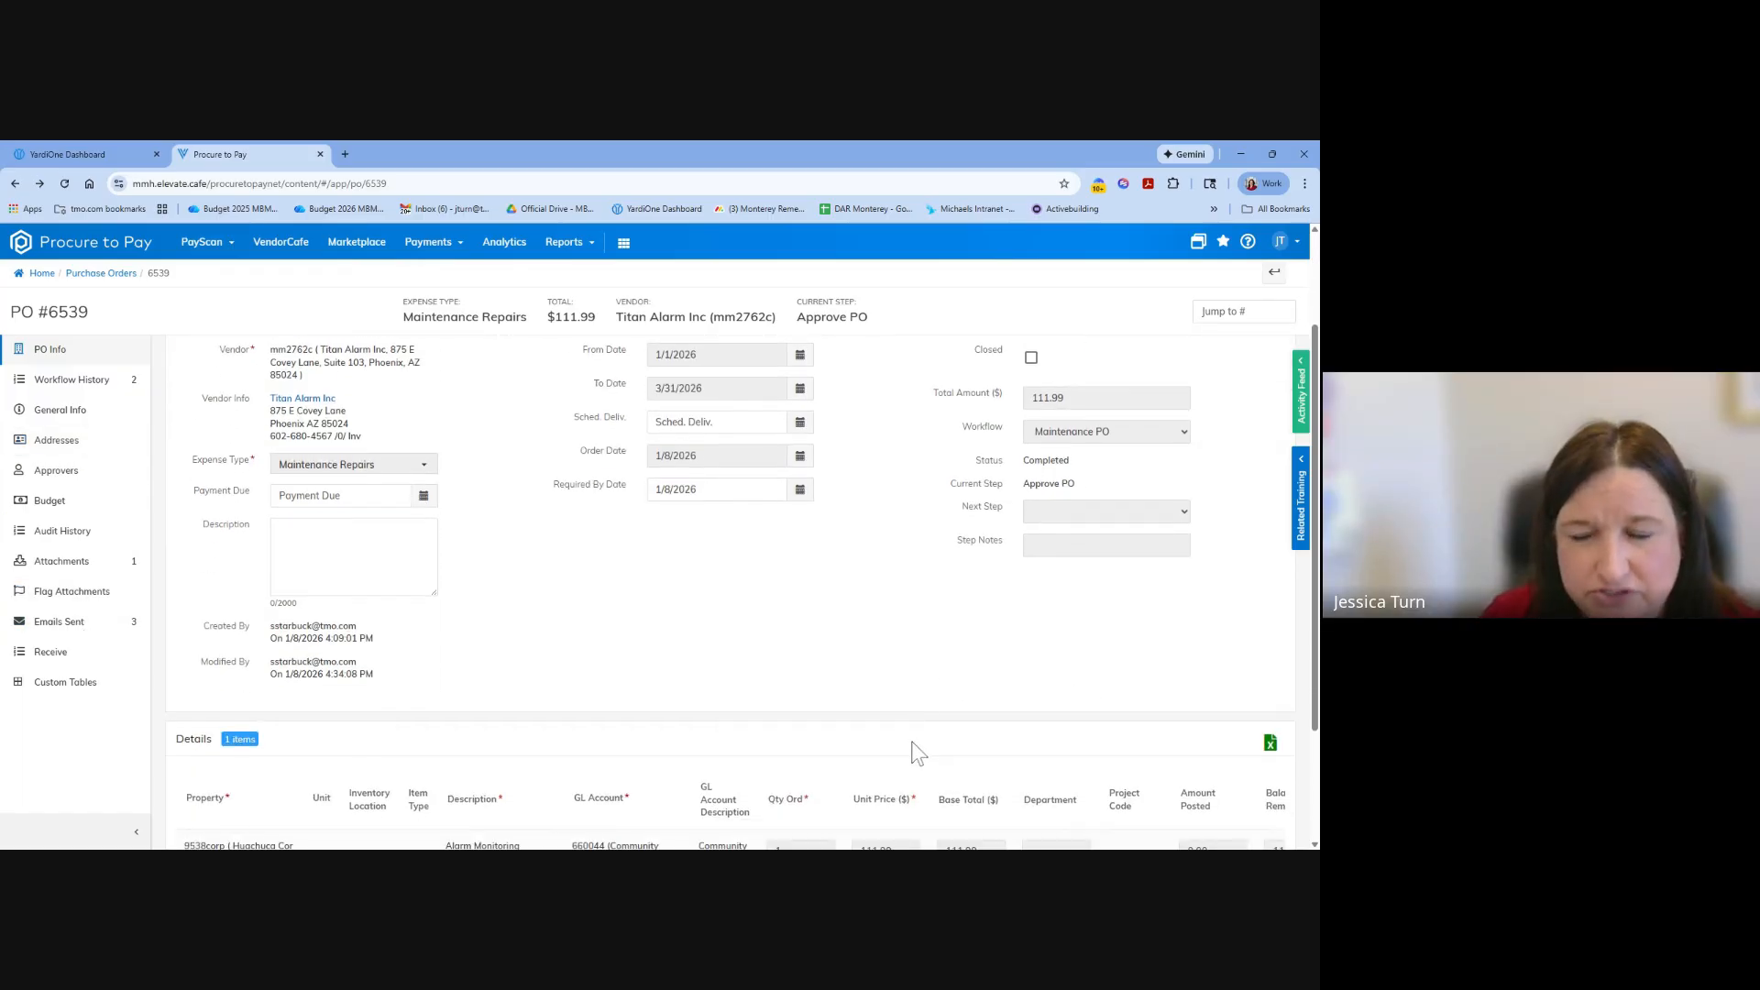
pyautogui.scroll(-1, 917, 751)
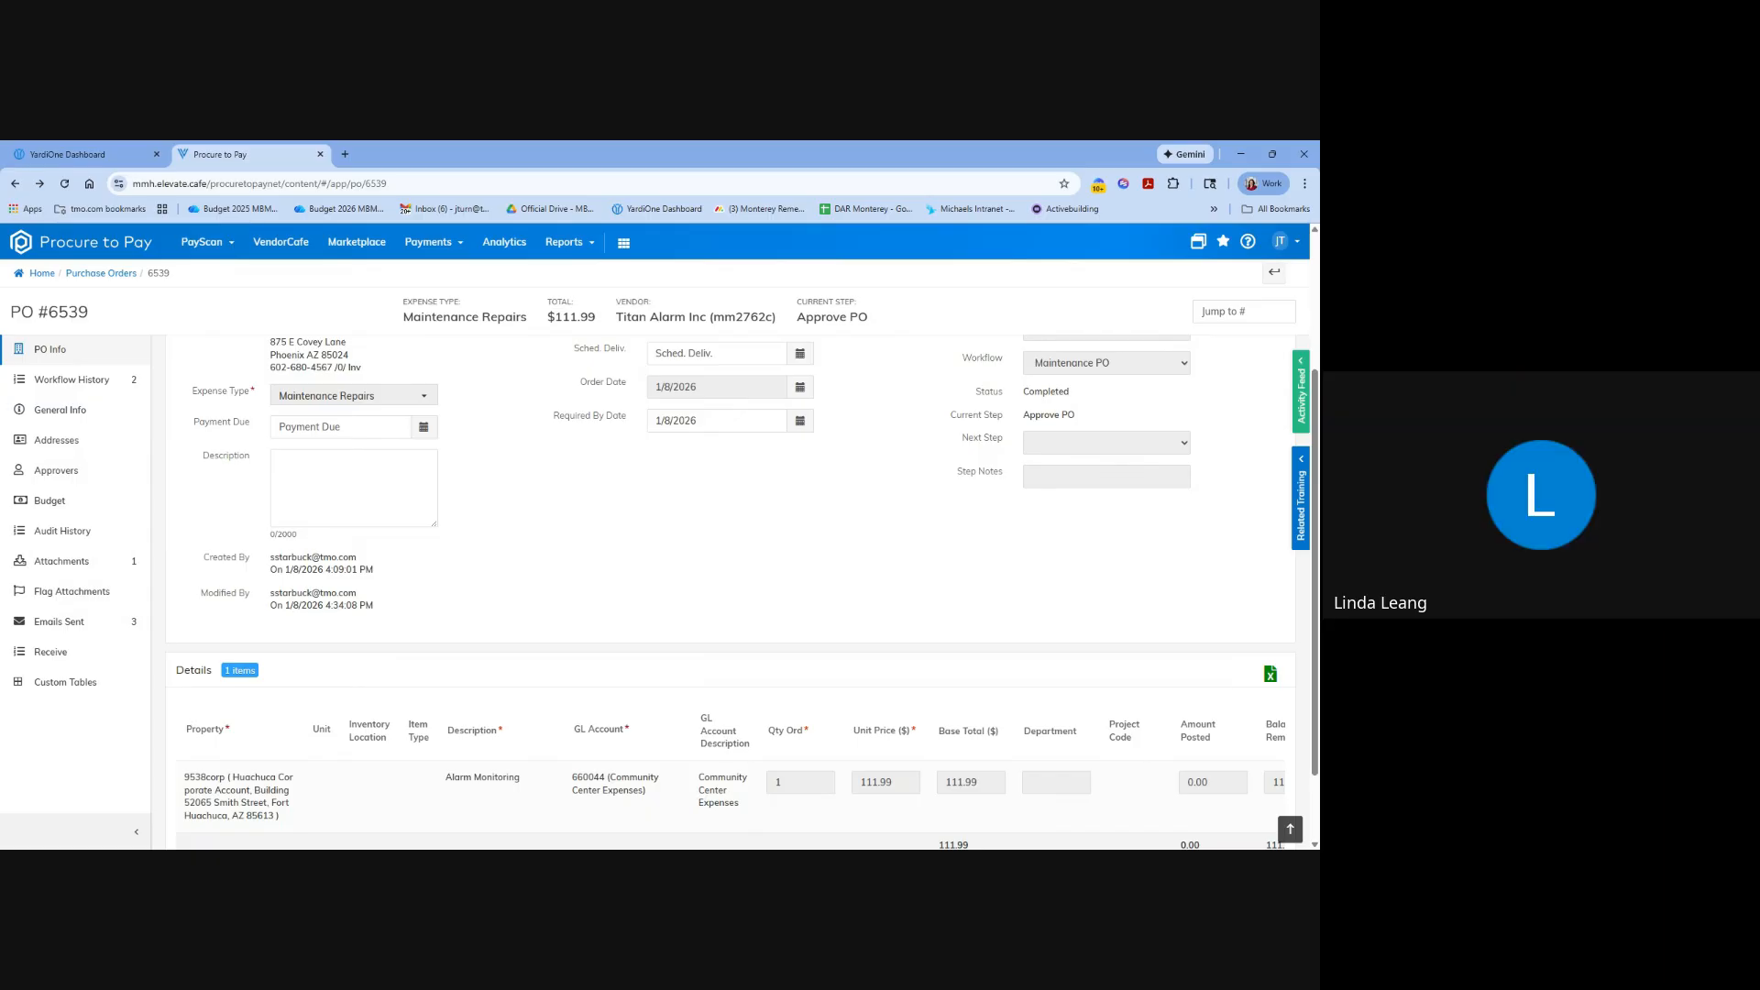
pyautogui.scroll(3, 837, 669)
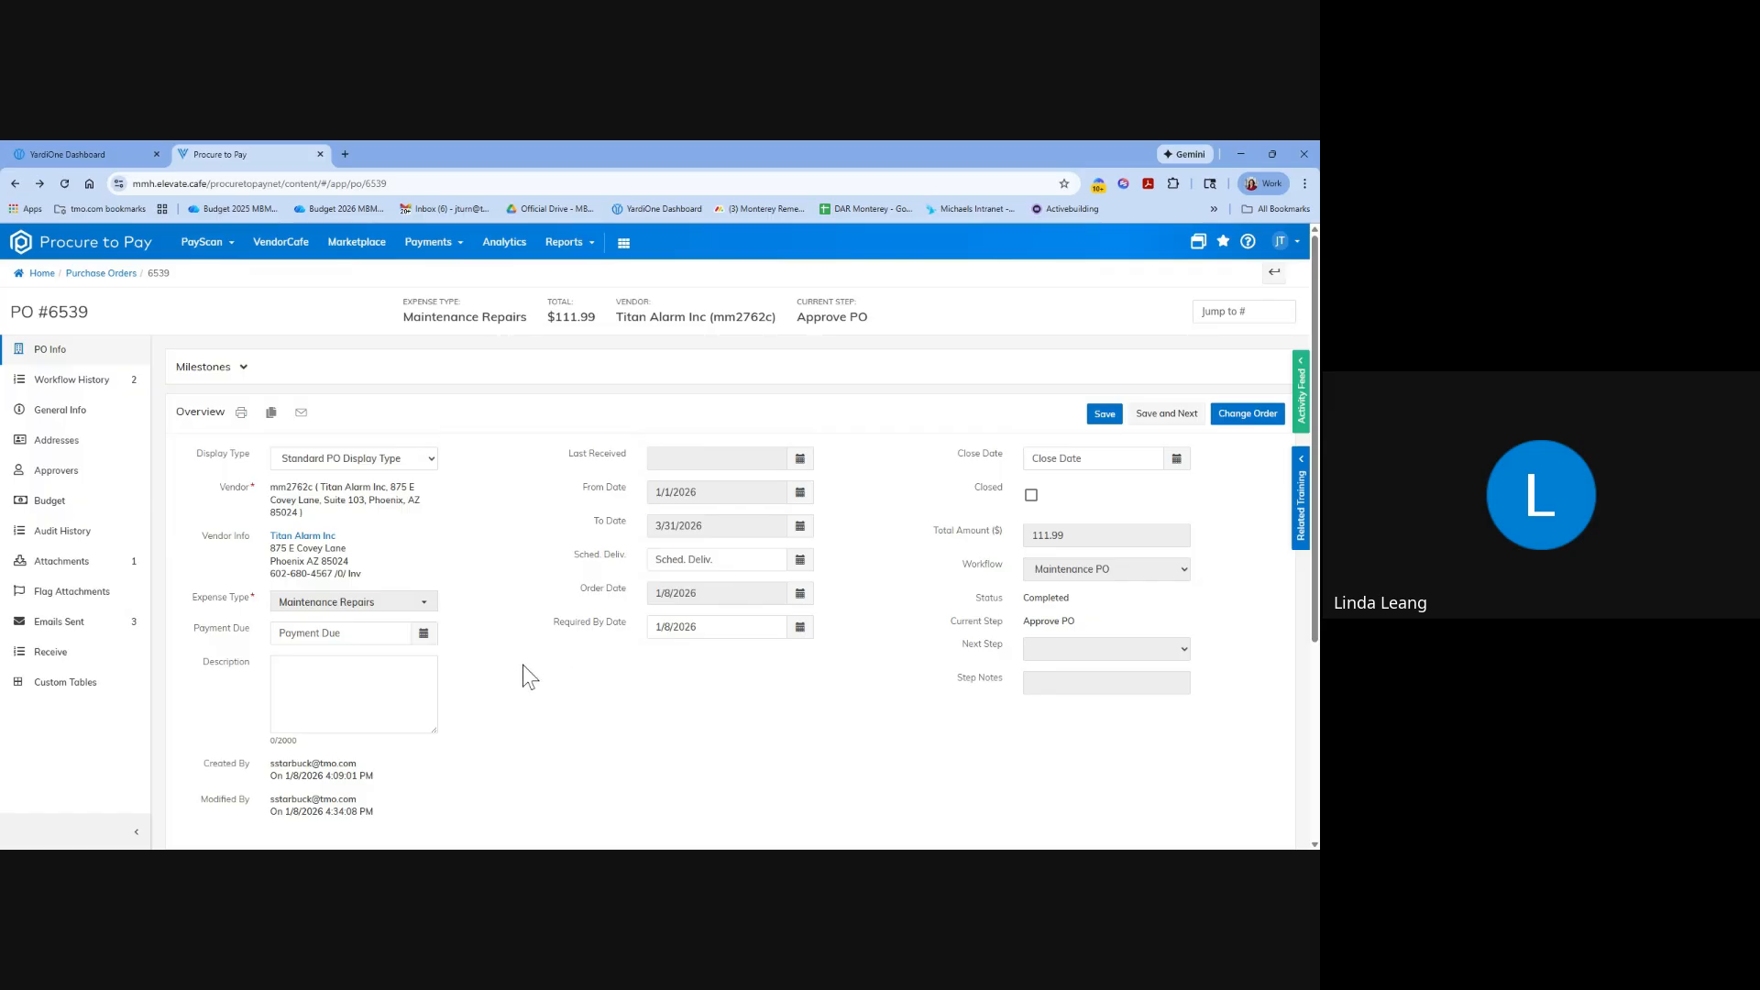
pyautogui.scroll(-4, 593, 679)
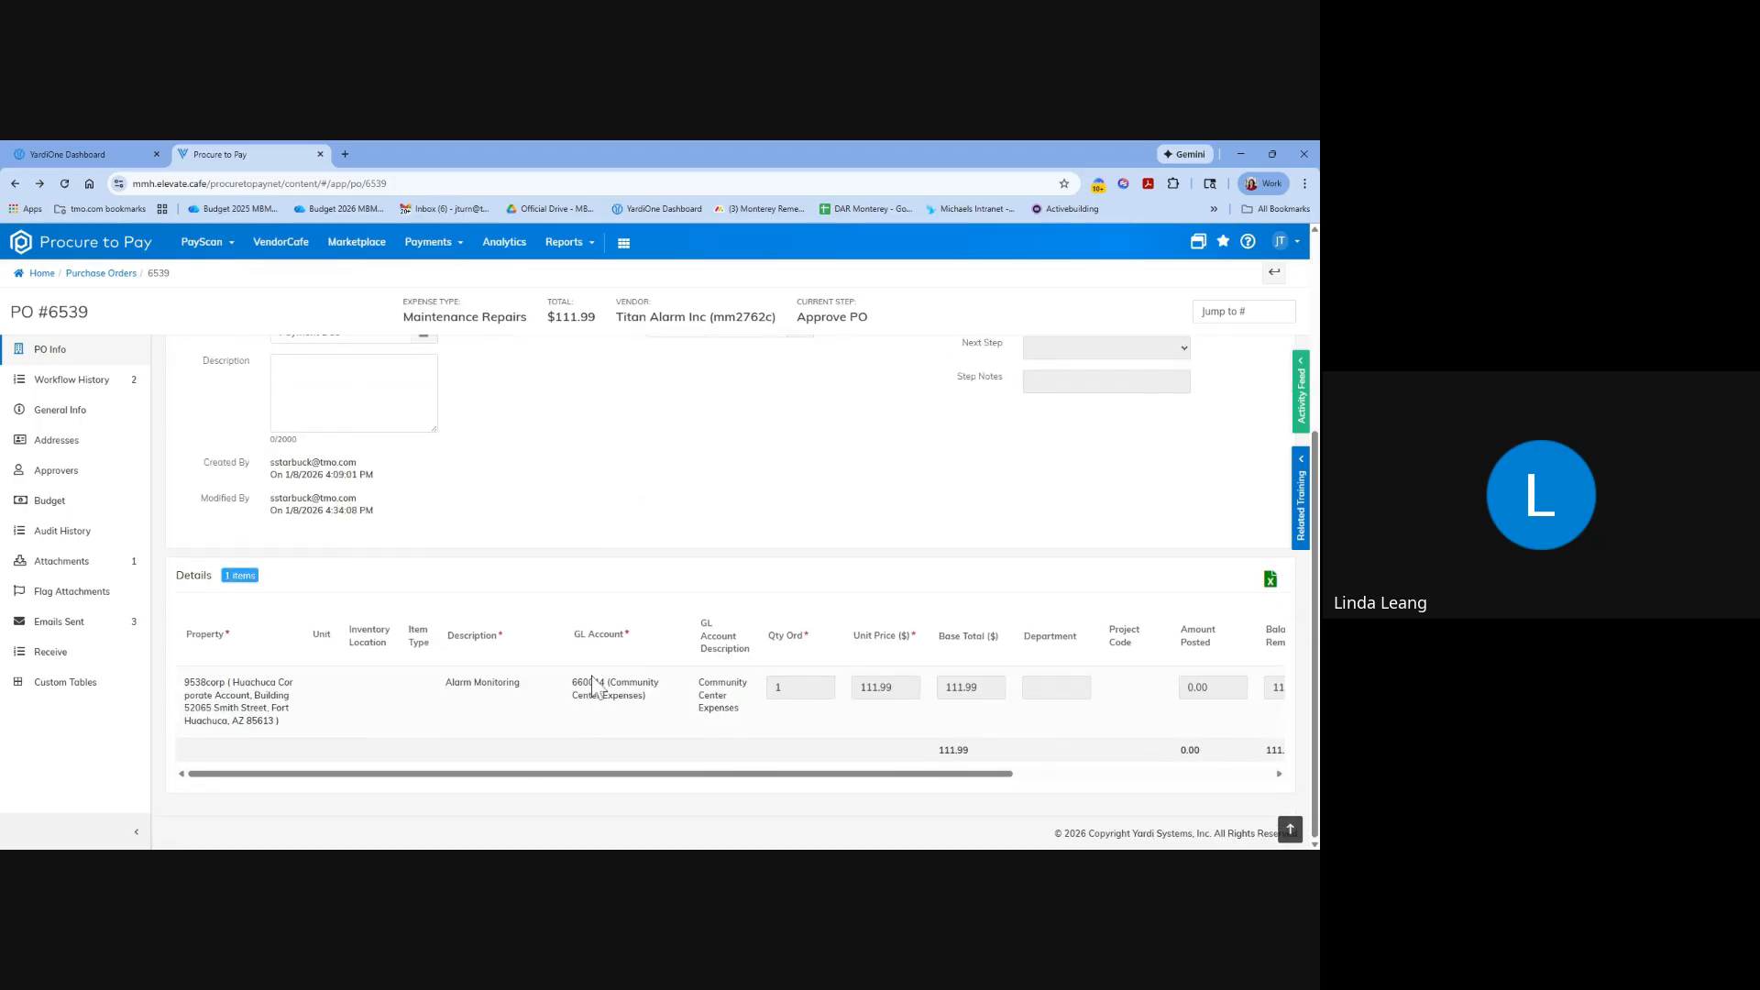
pyautogui.scroll(4, 509, 657)
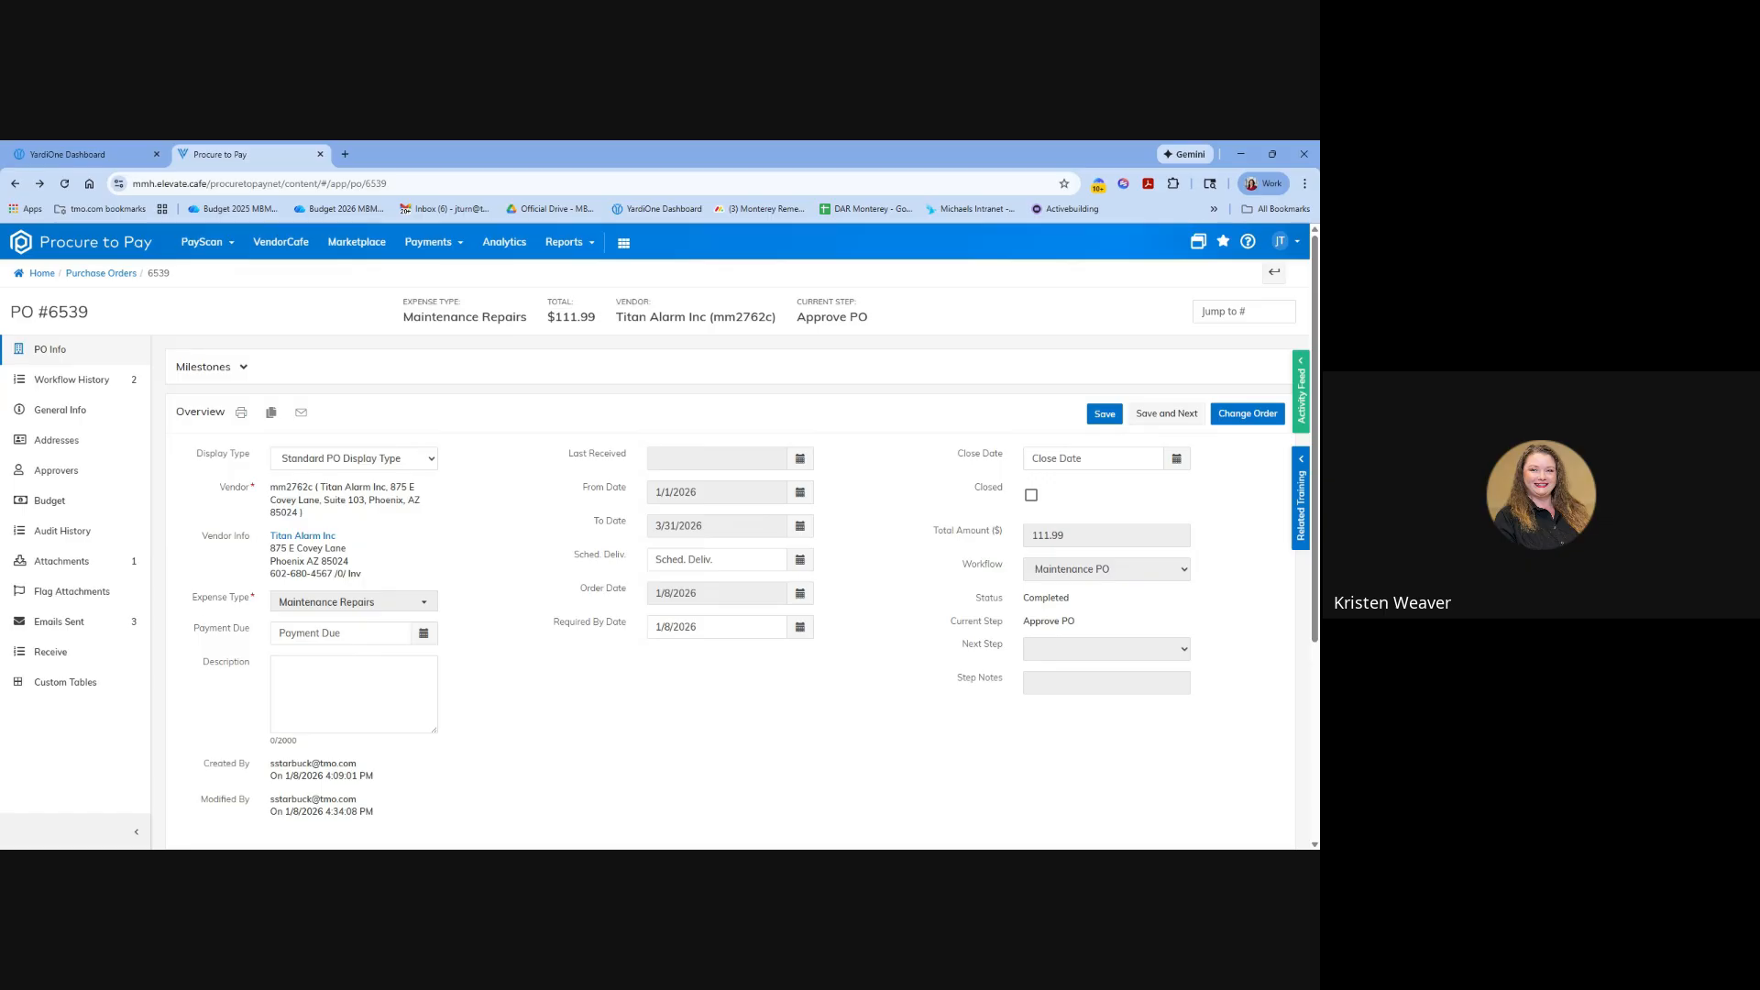
# Examine the Alarm Monitoring line's amount posted, balance remaining, quantity received, status and payable control columns, and look over the order's overview fields.
pyautogui.scroll(-4, 523, 522)
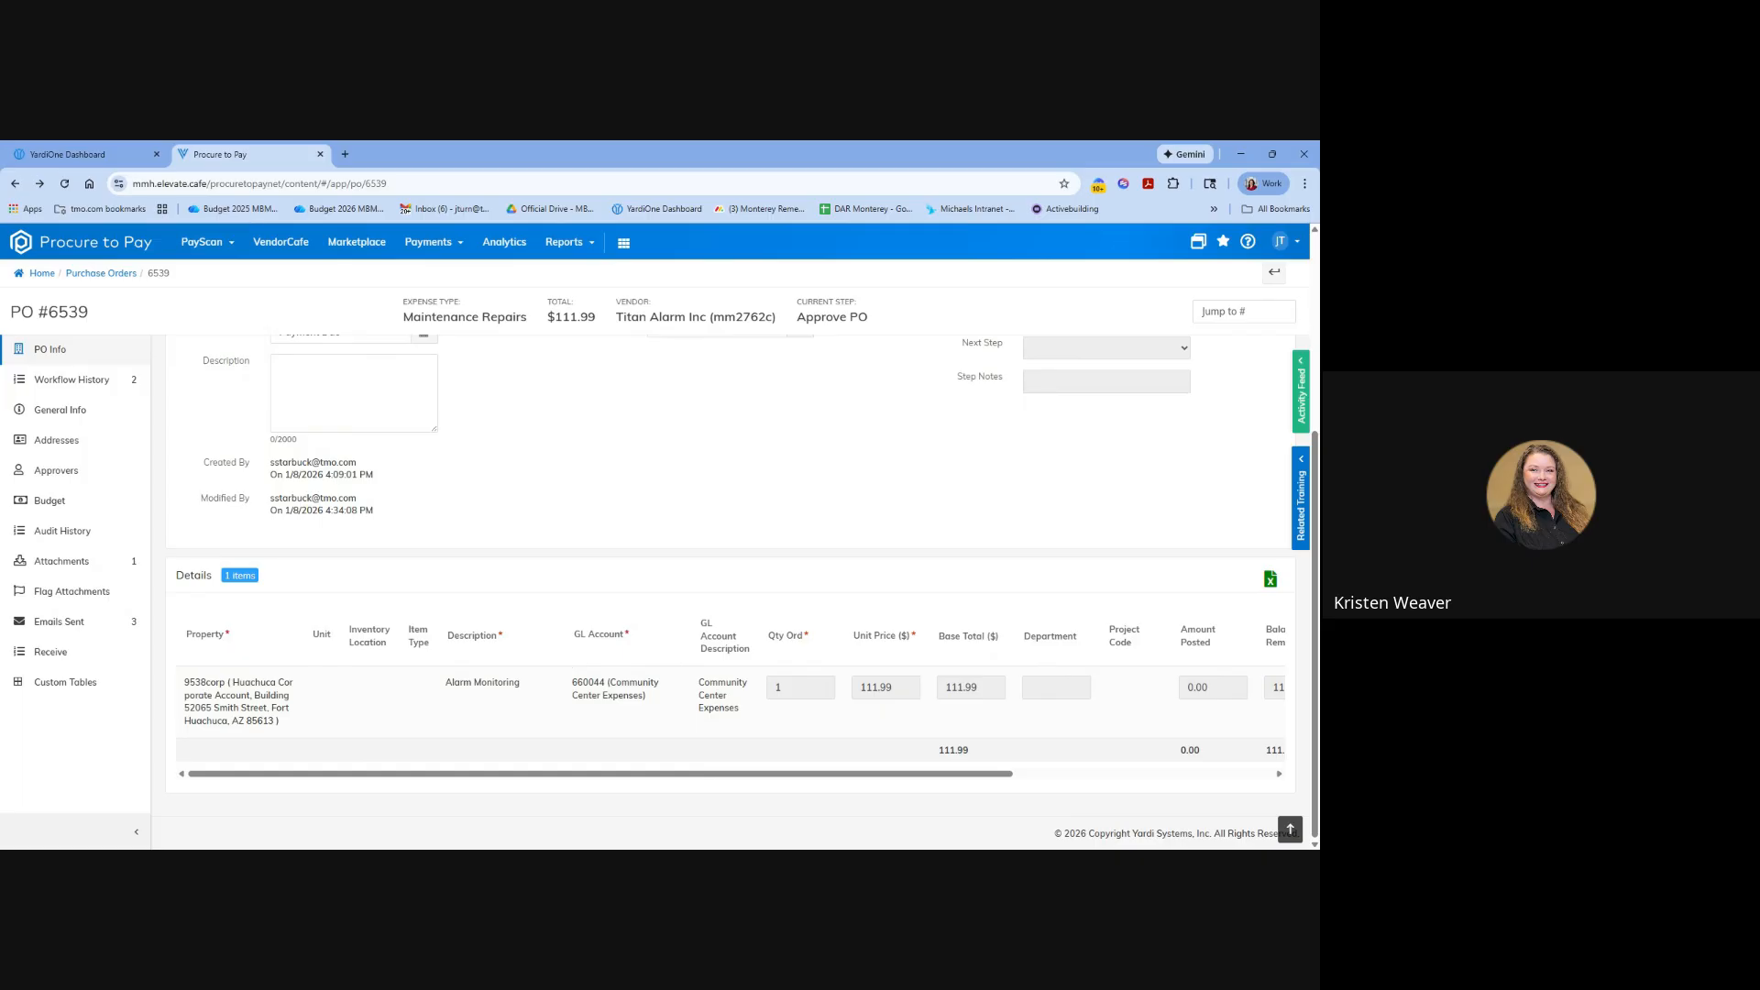
pyautogui.moveTo(581, 772); pyautogui.dragTo(711, 789)
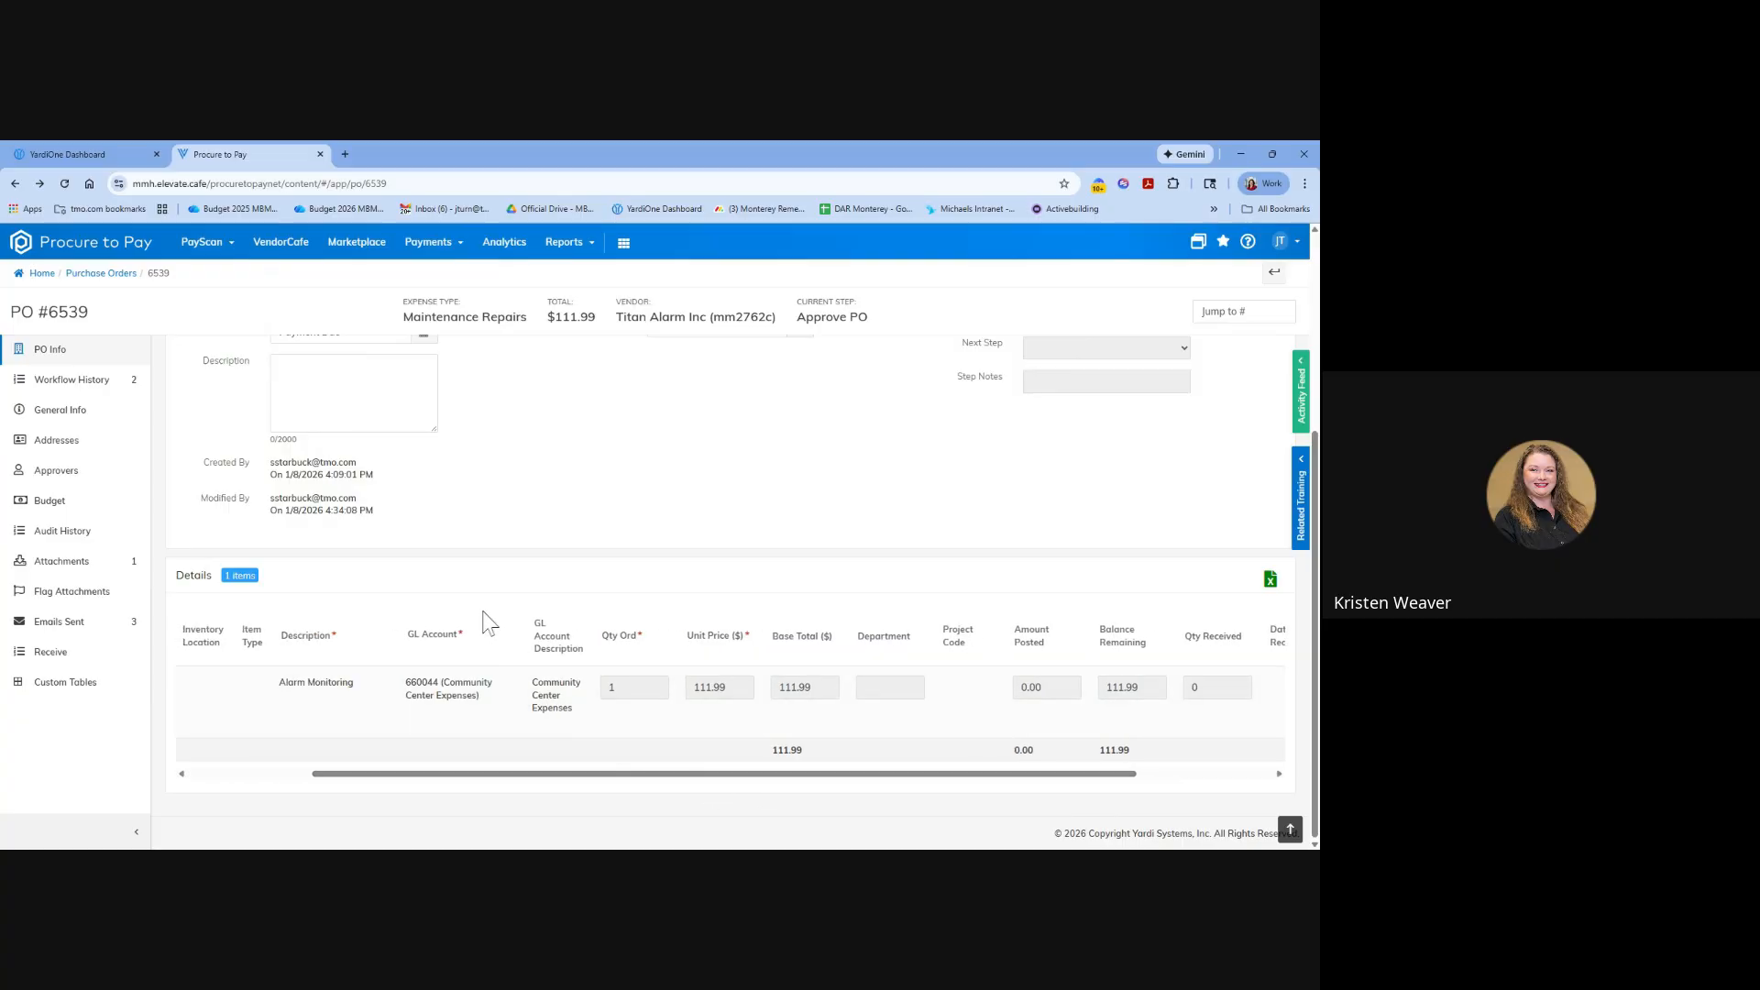
pyautogui.moveTo(581, 786); pyautogui.dragTo(672, 785)
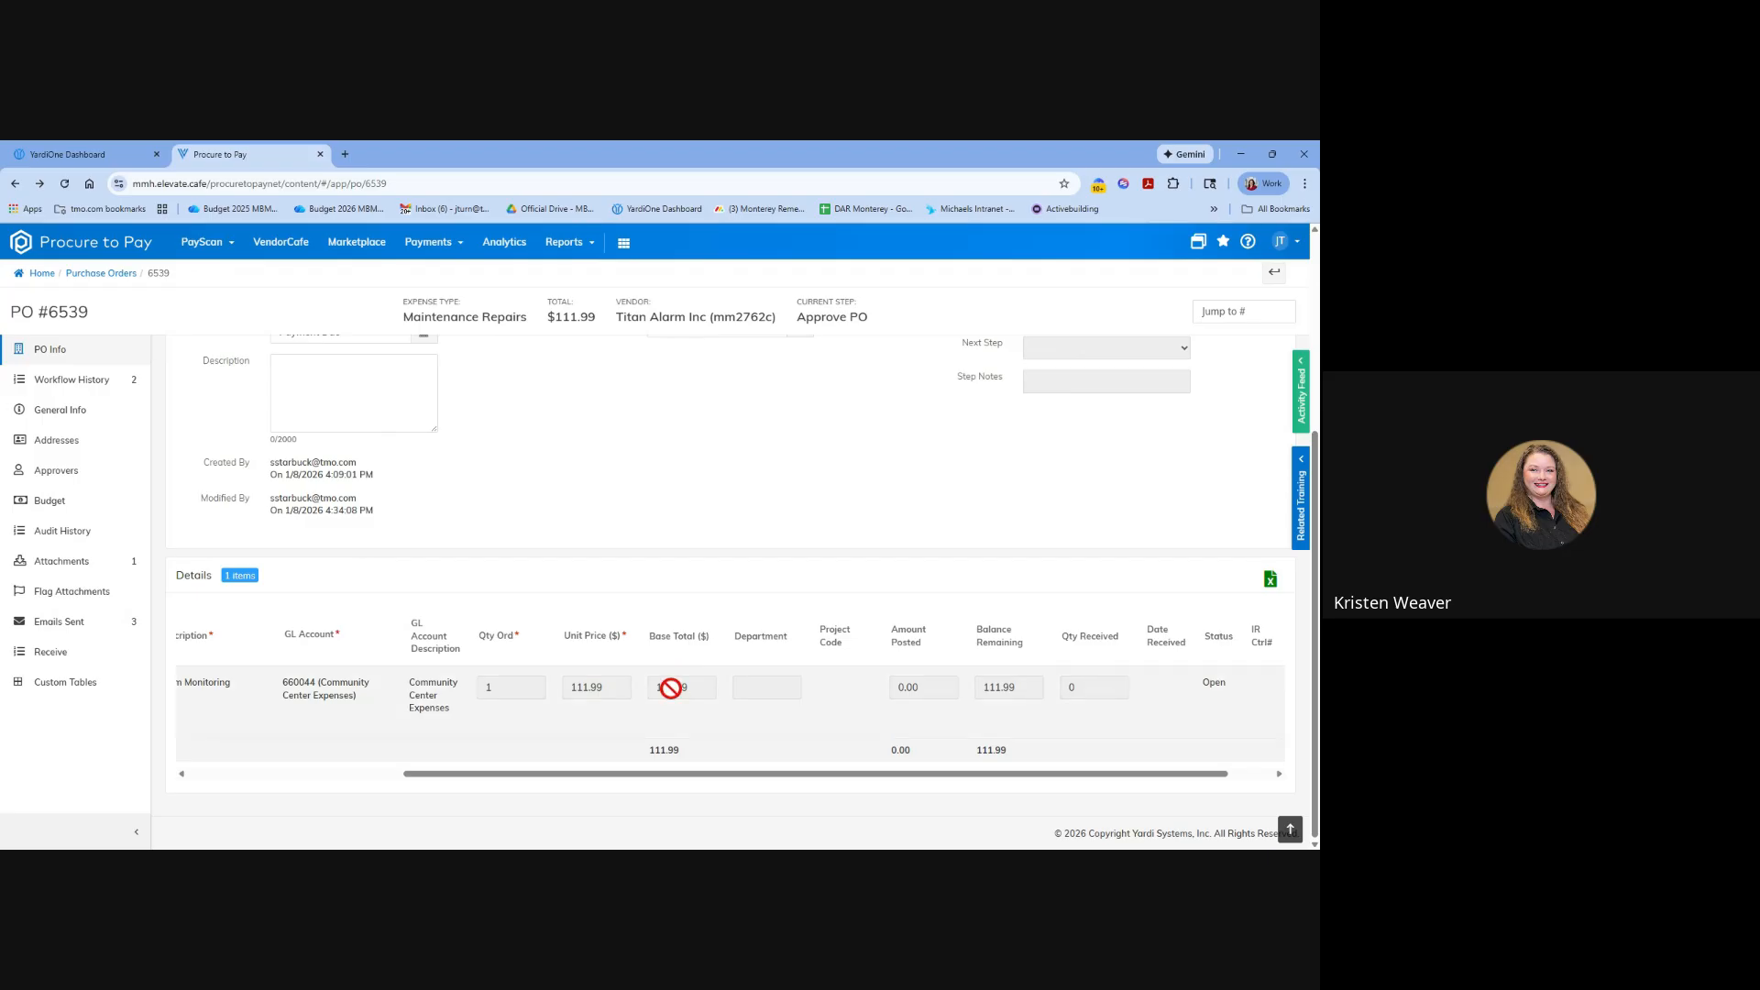
pyautogui.scroll(4, 688, 688)
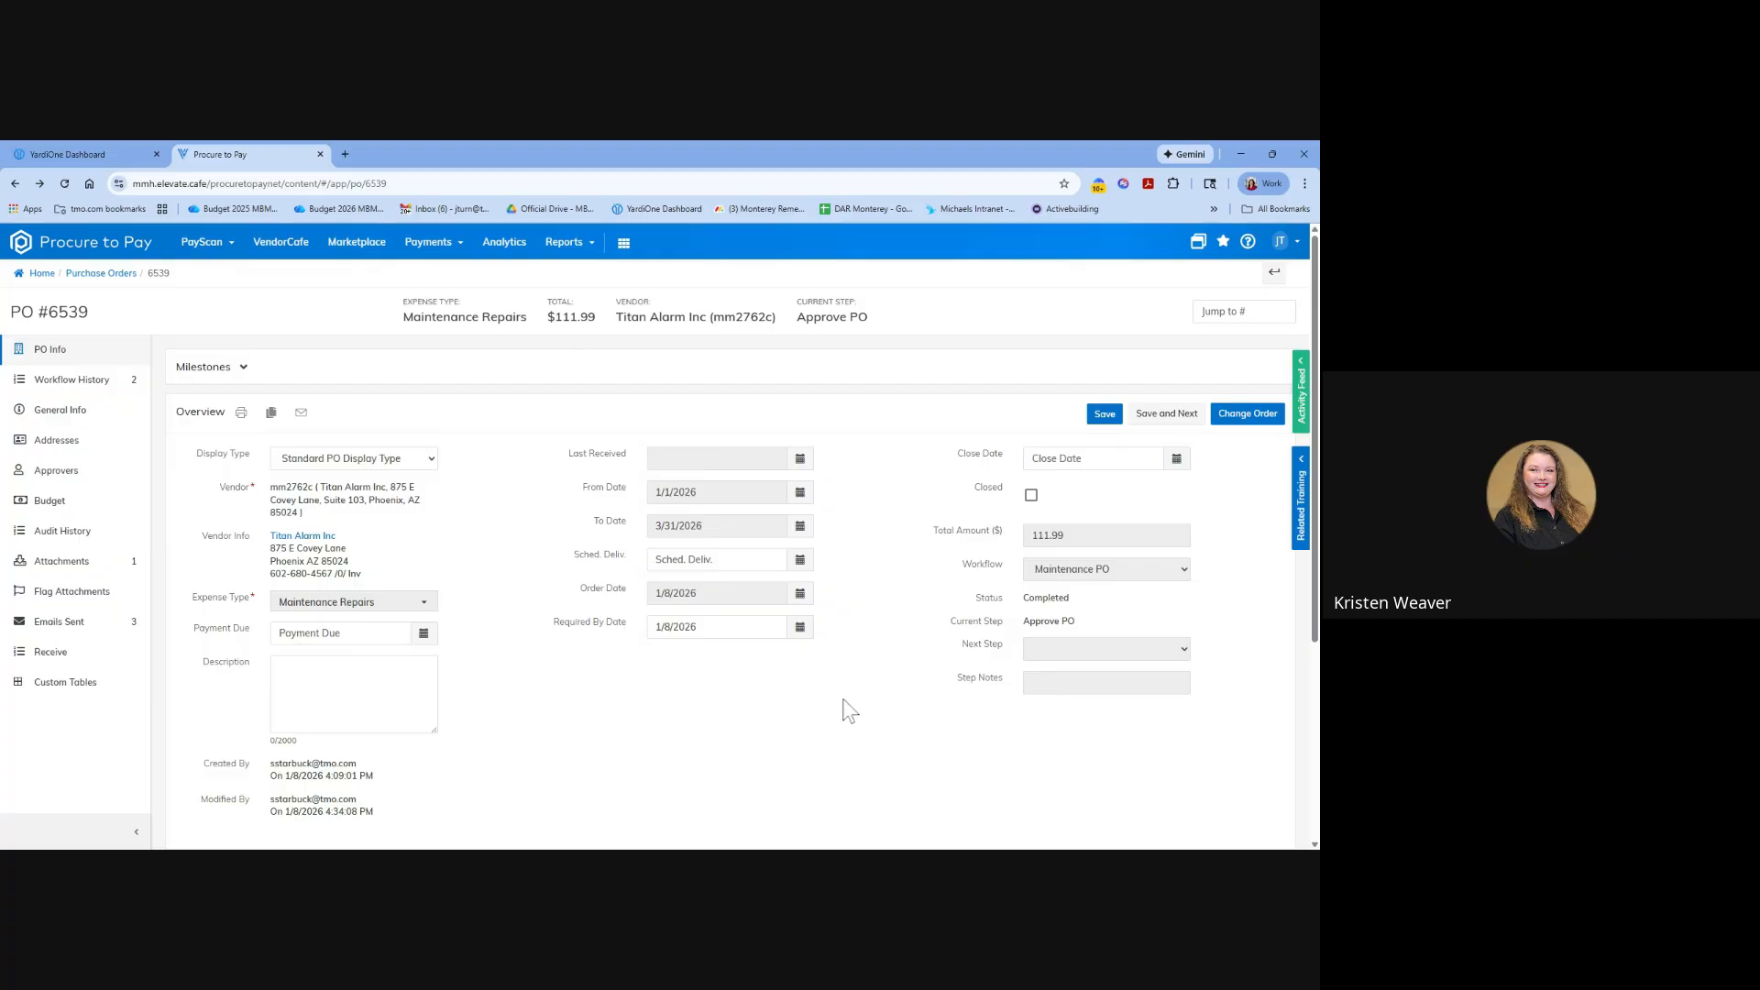
pyautogui.scroll(-3, 843, 699)
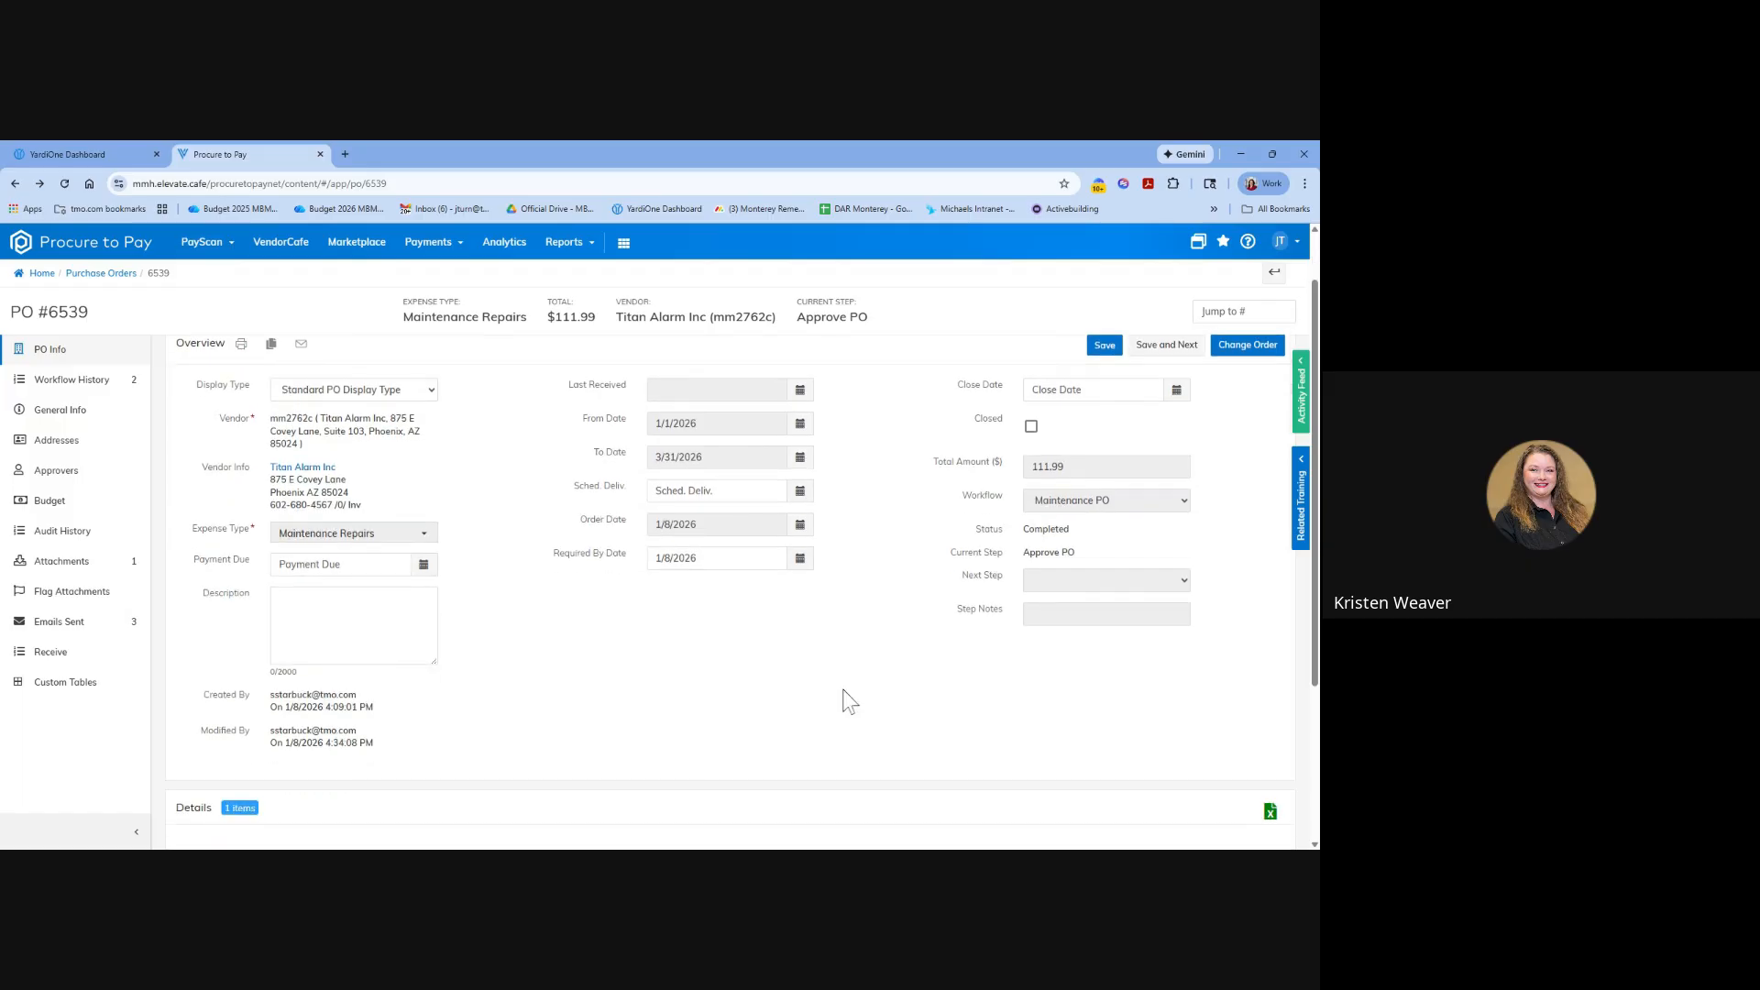
pyautogui.scroll(-1, 843, 698)
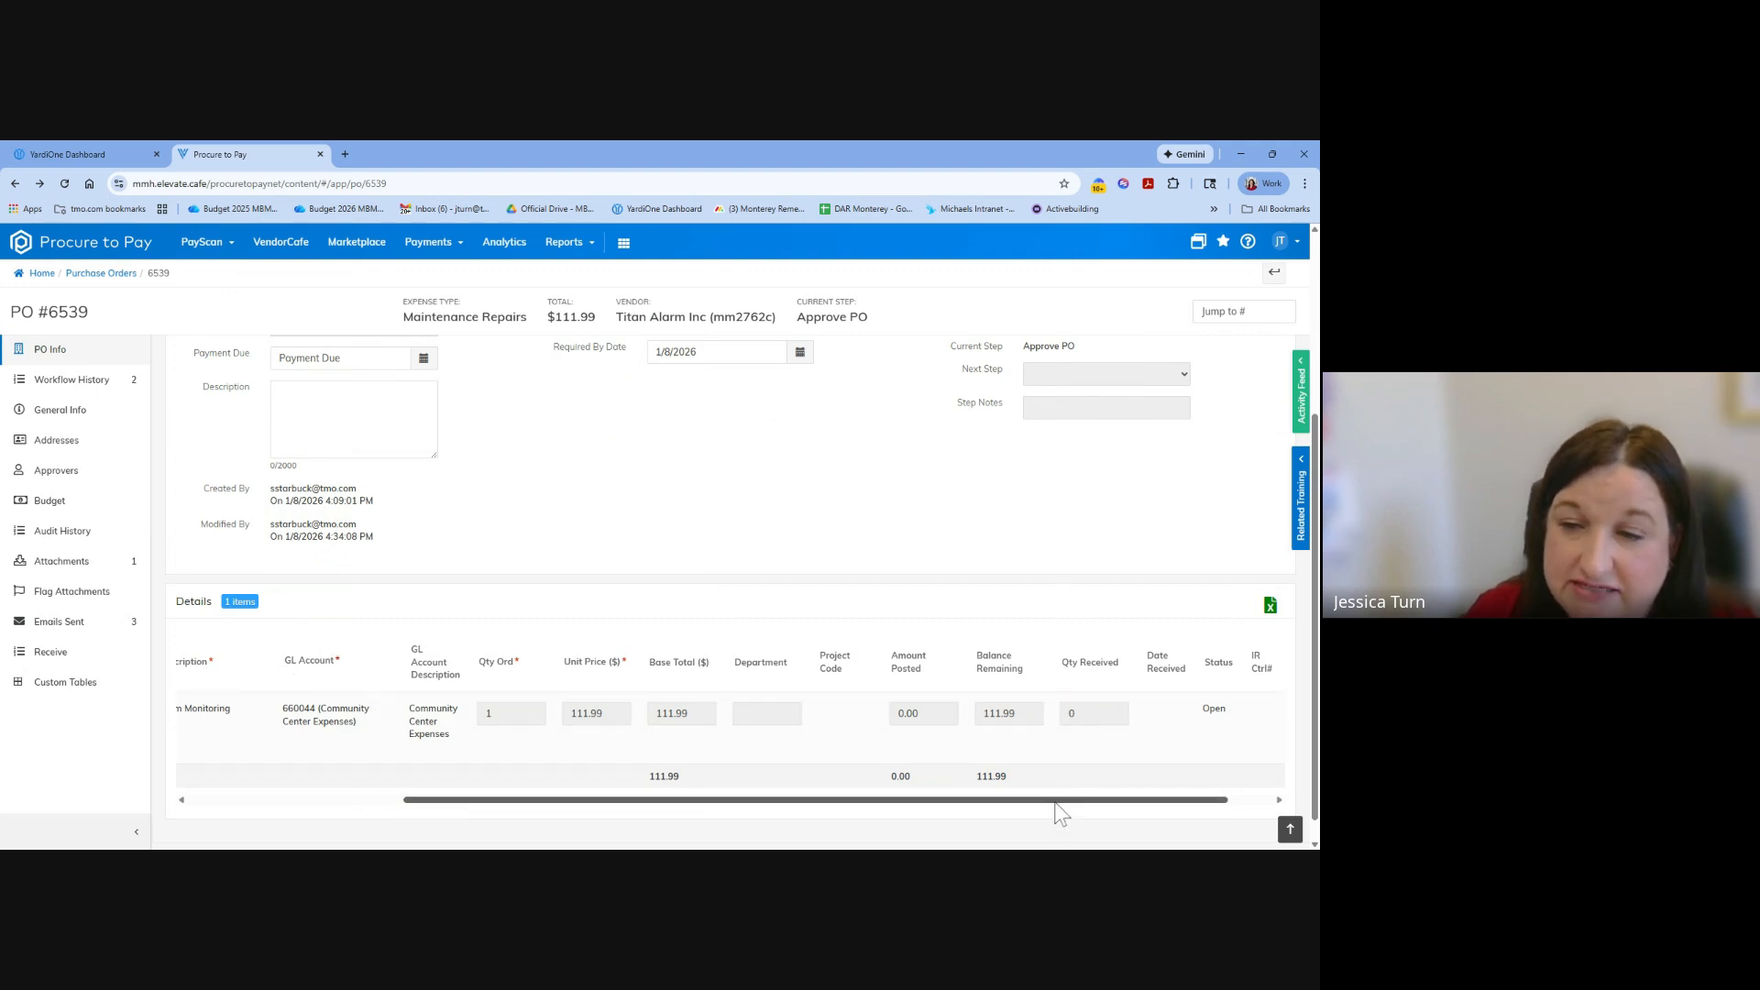
pyautogui.moveTo(1064, 801); pyautogui.dragTo(1143, 804)
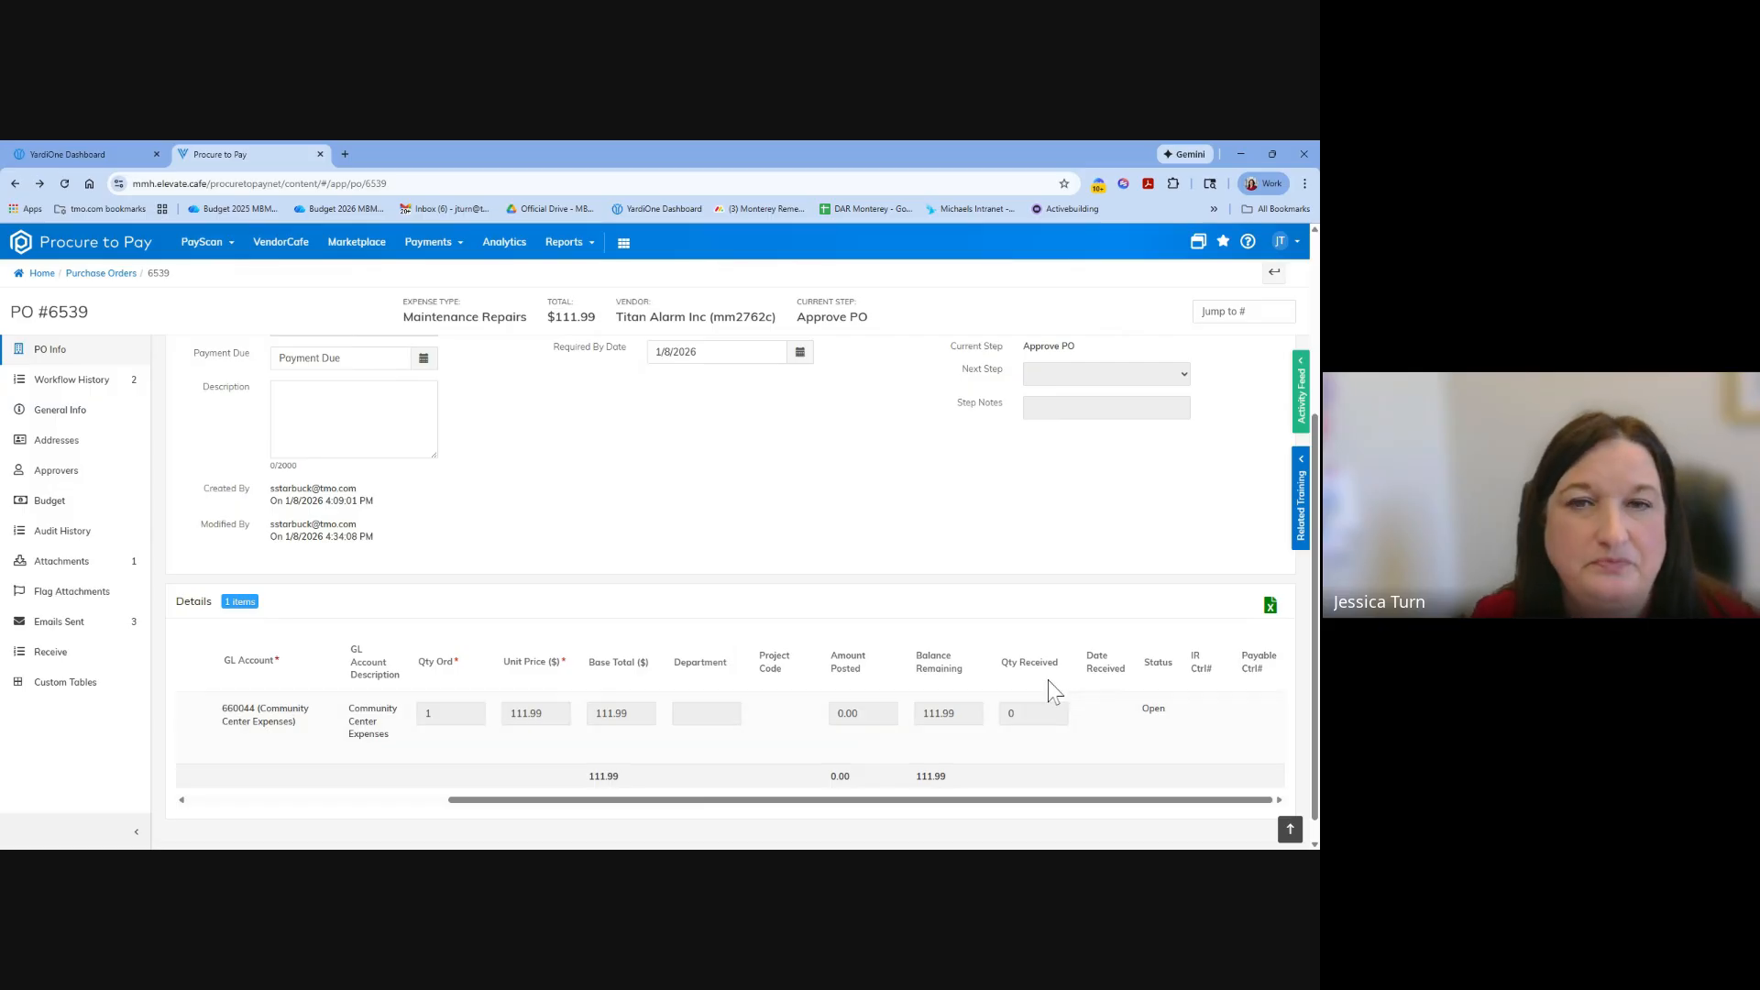
pyautogui.scroll(3, 862, 610)
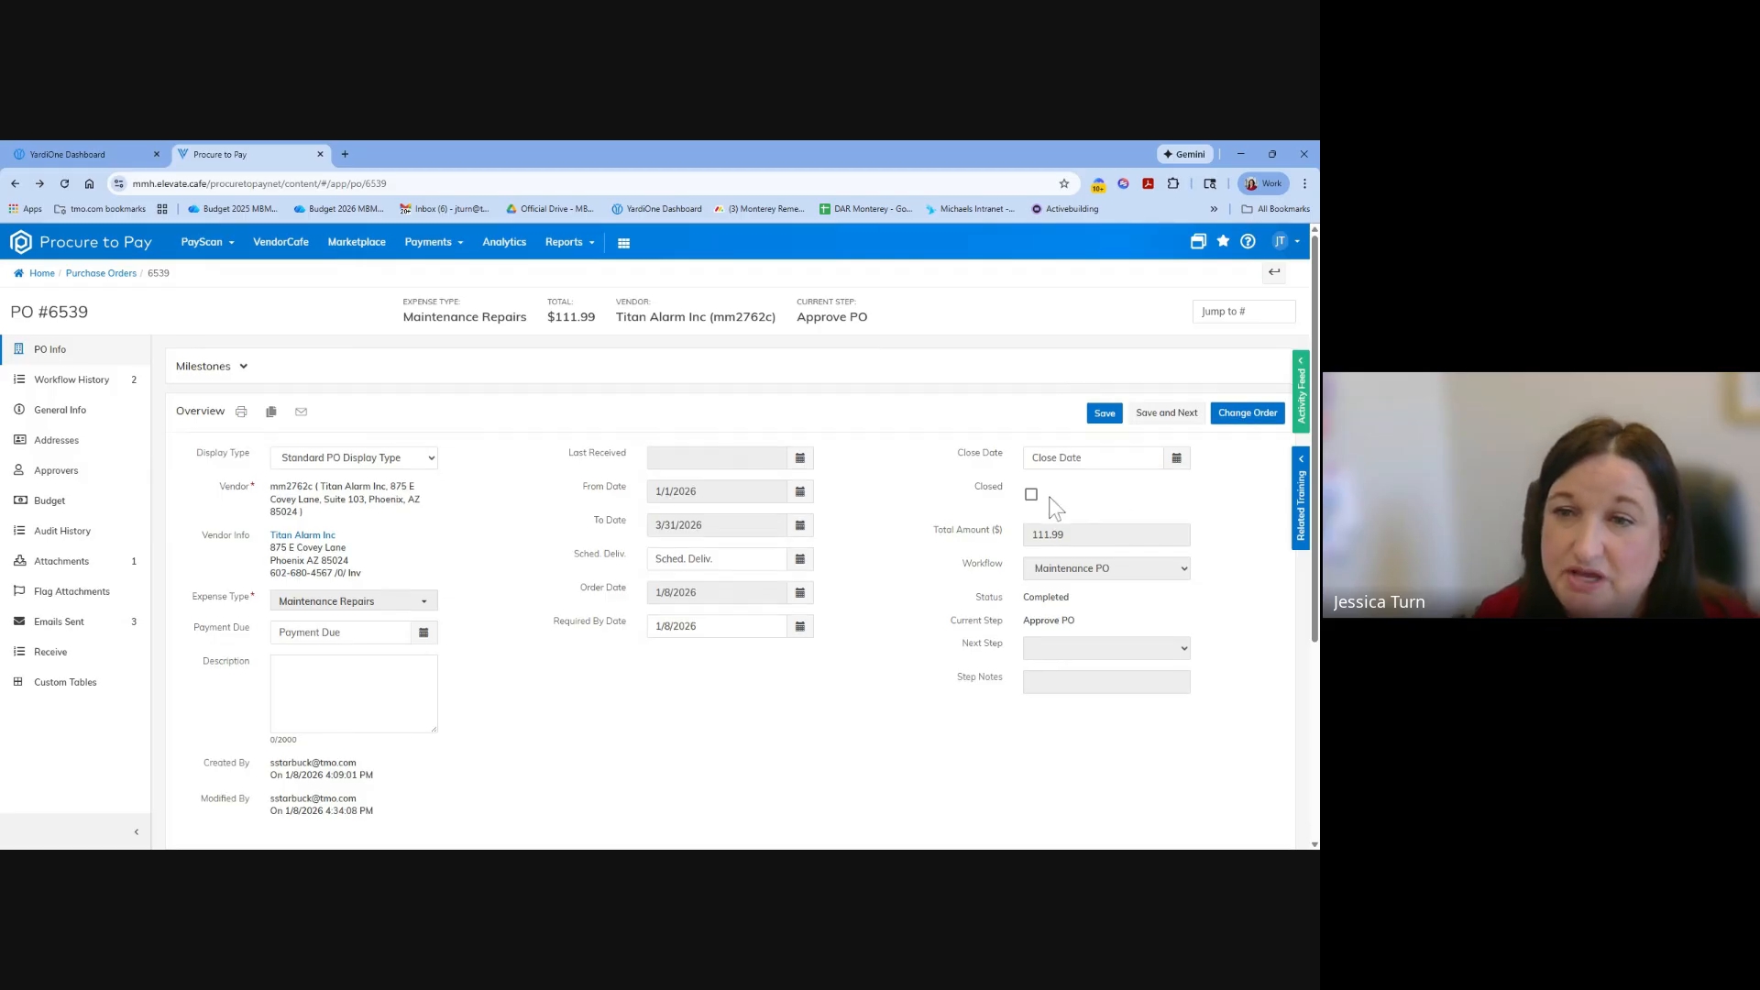
pyautogui.scroll(-1, 1040, 485)
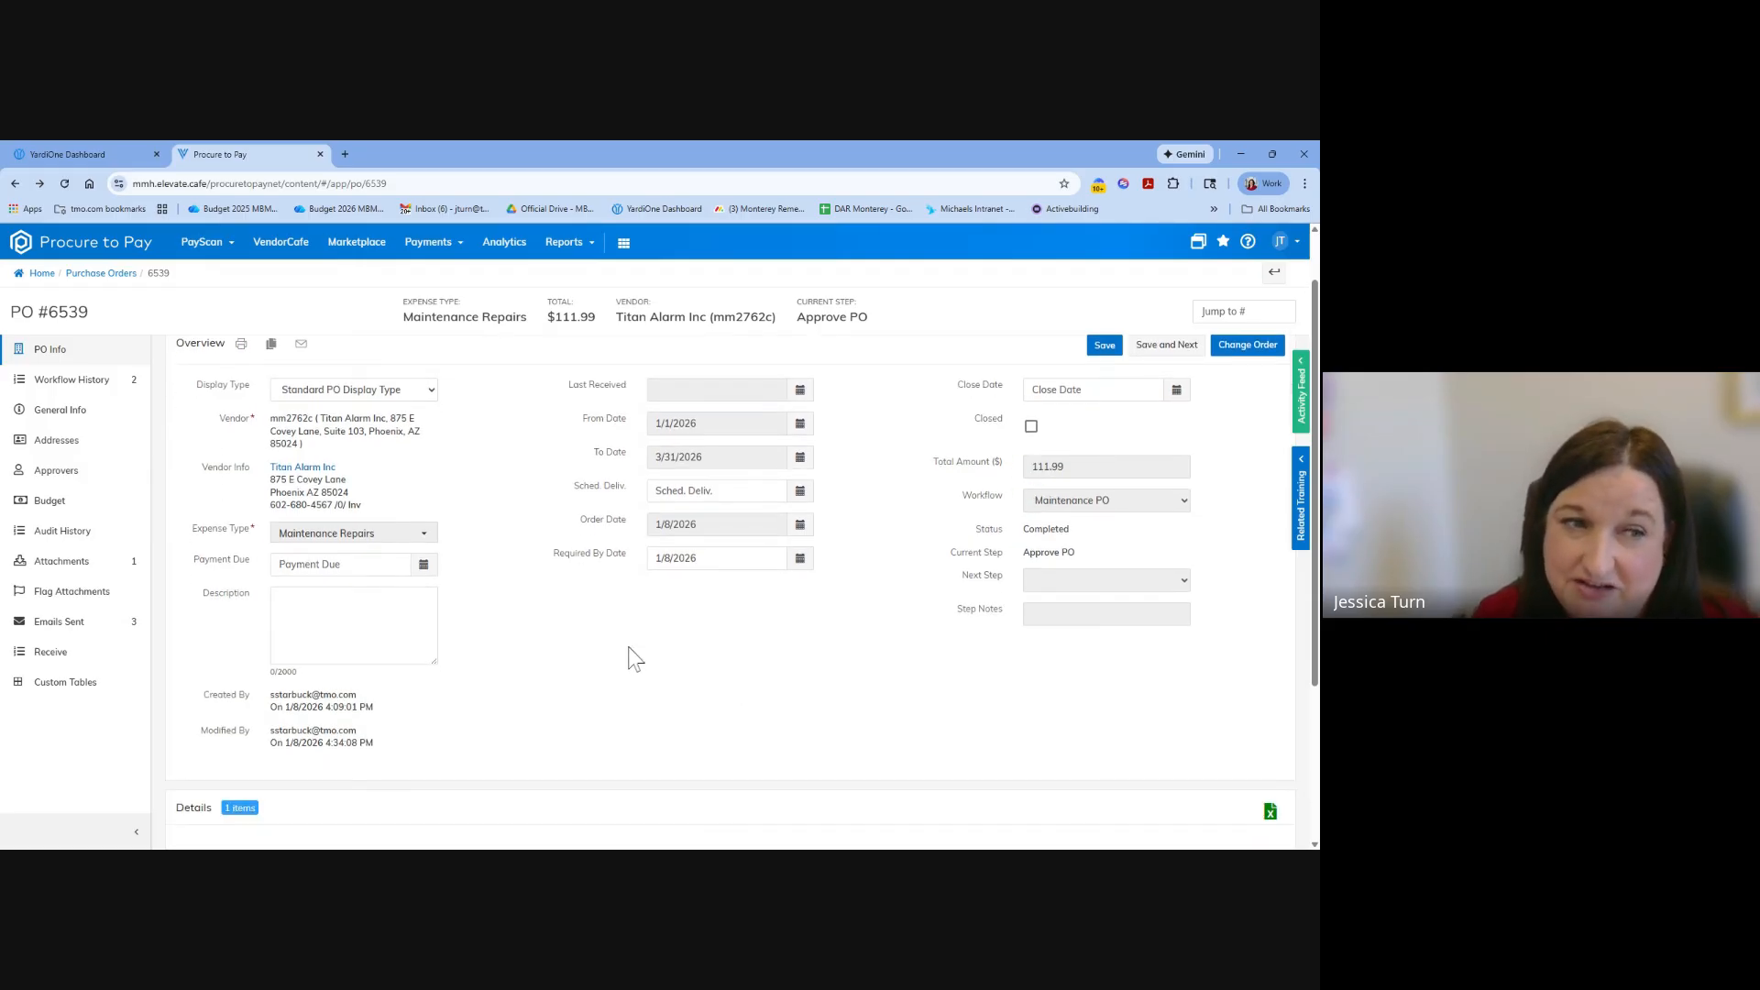
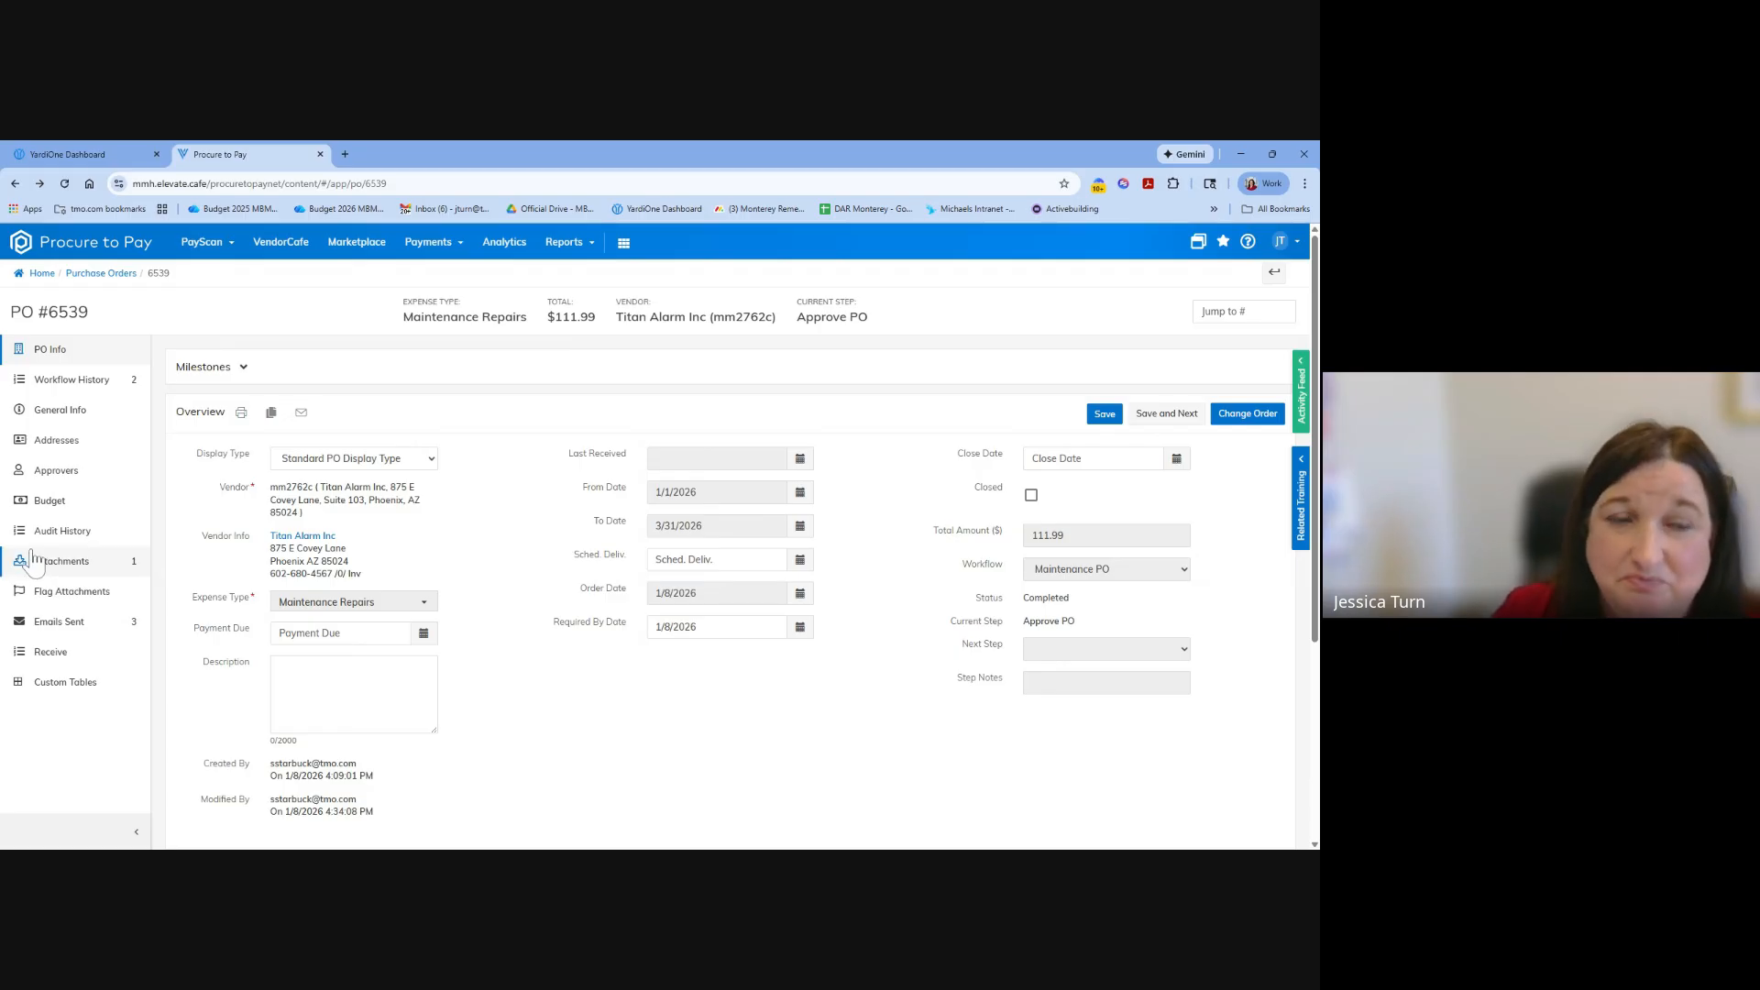
# Check the purchase order's approvers and sent email history, view an approval email with no recipient, and return to the order's main information.
pyautogui.click(58, 476)
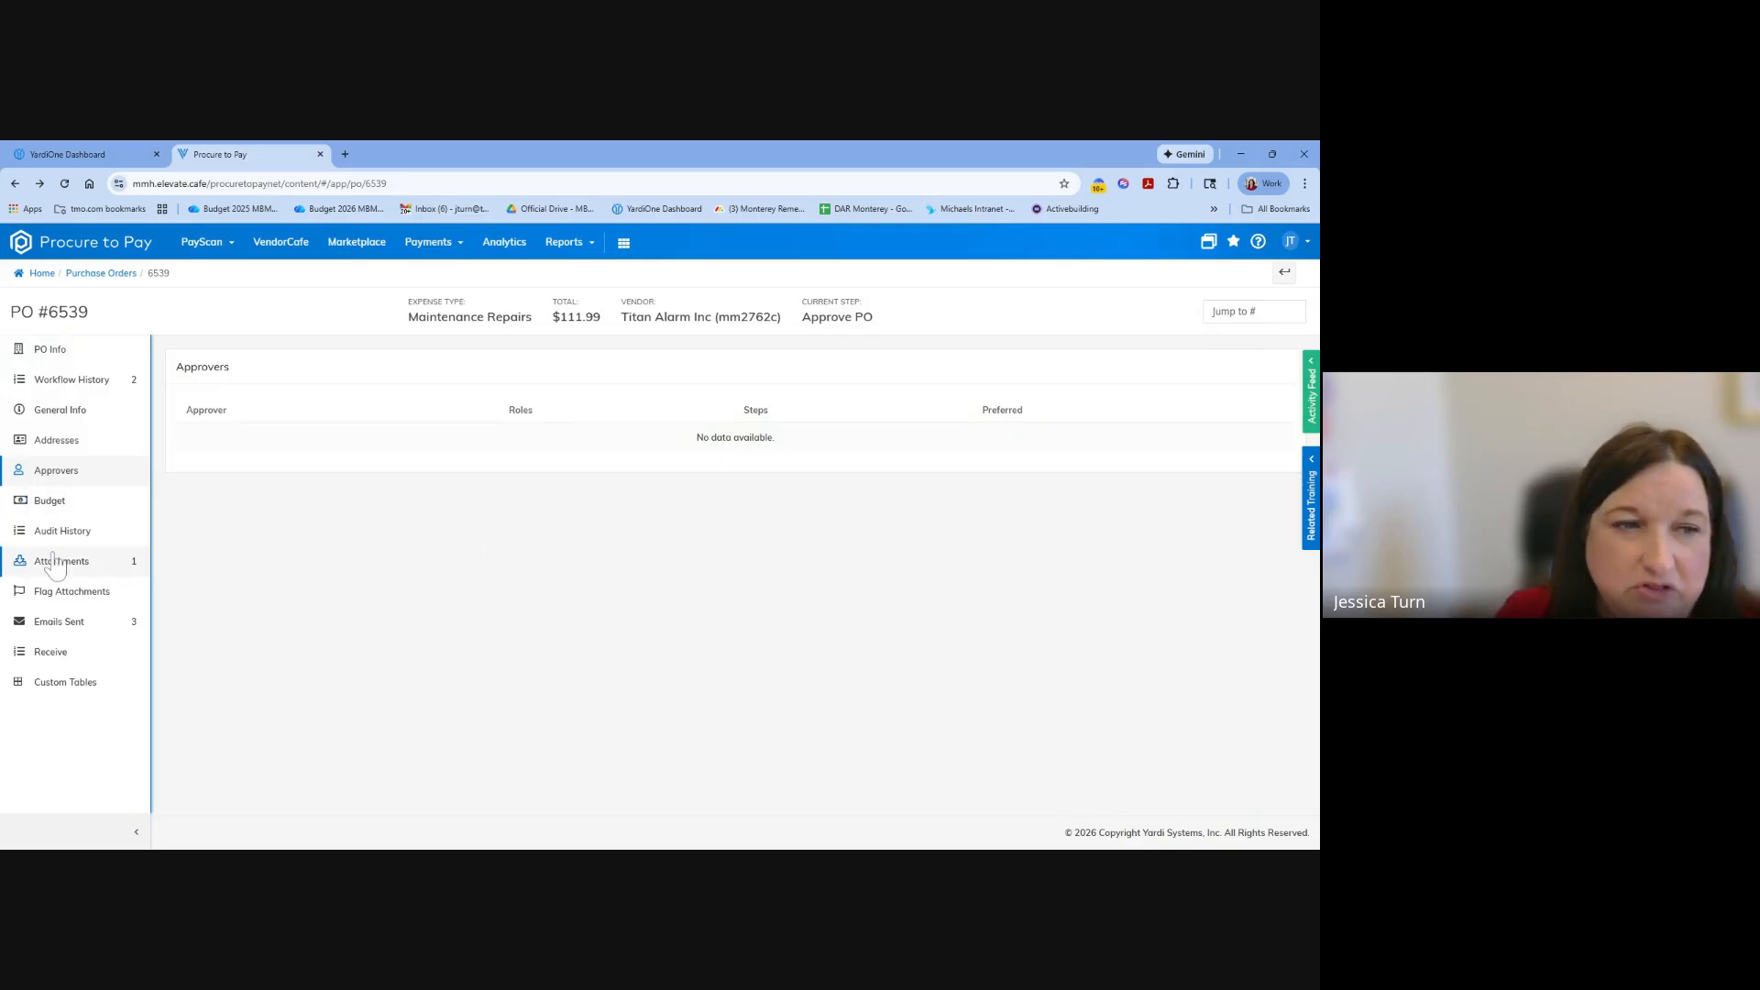
pyautogui.click(59, 621)
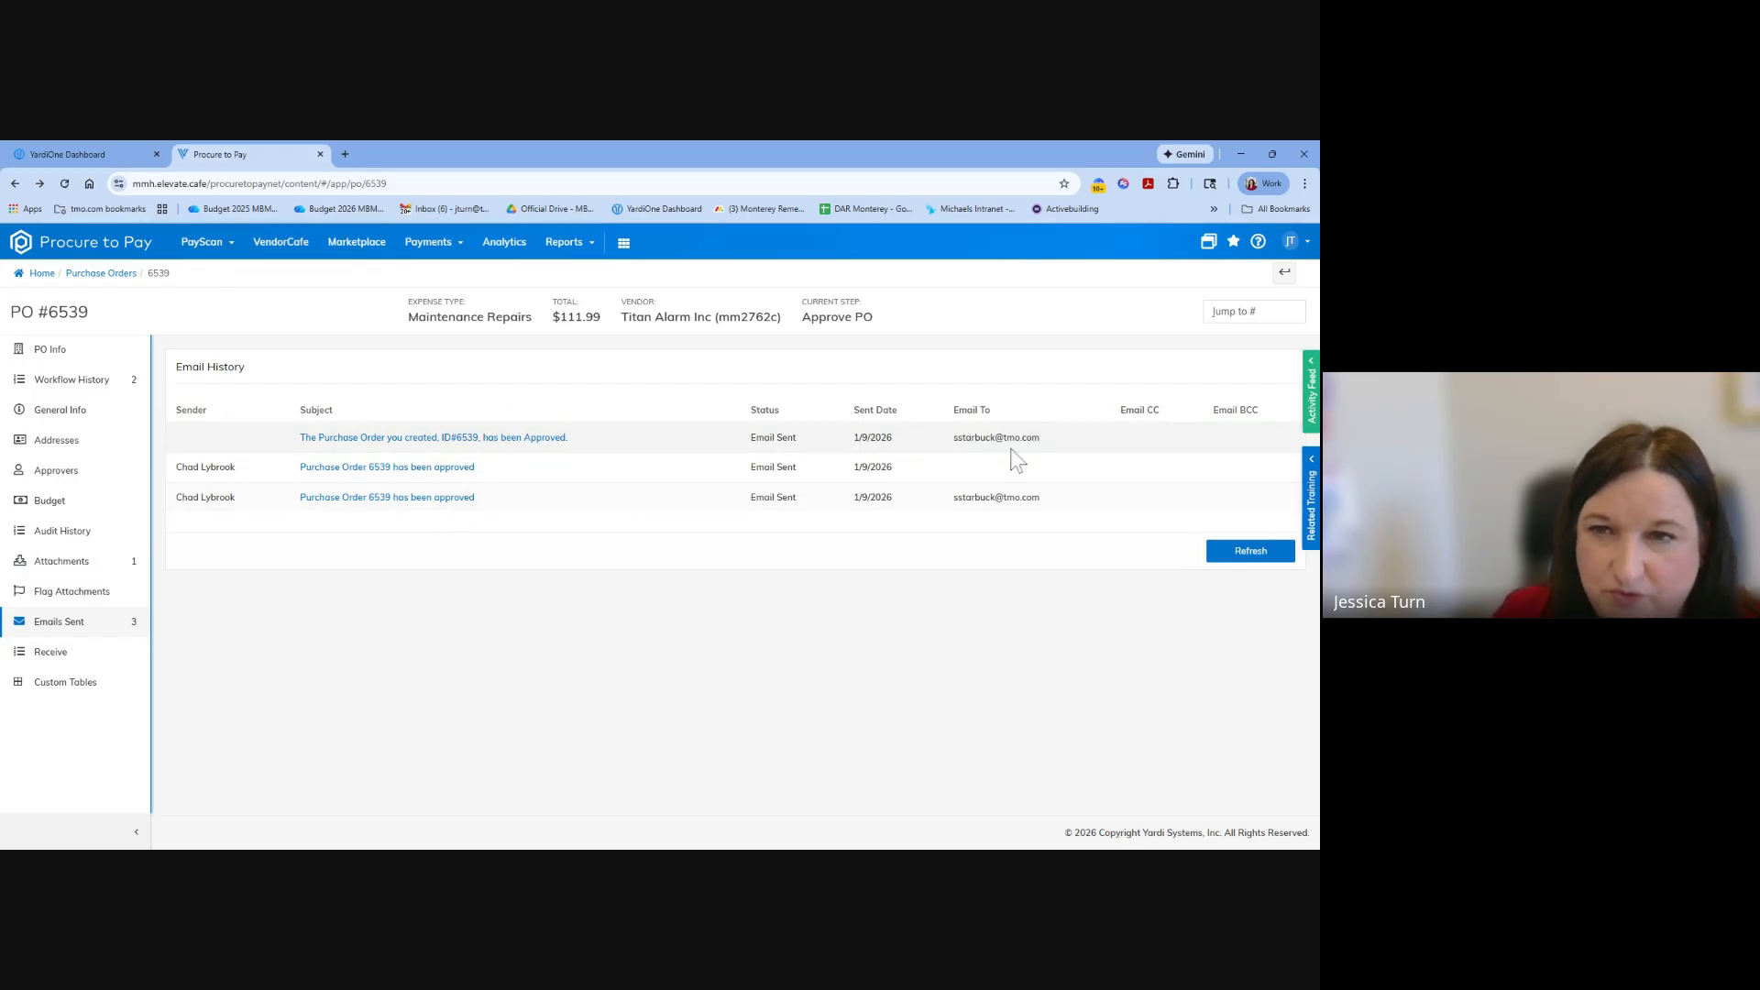
pyautogui.click(373, 469)
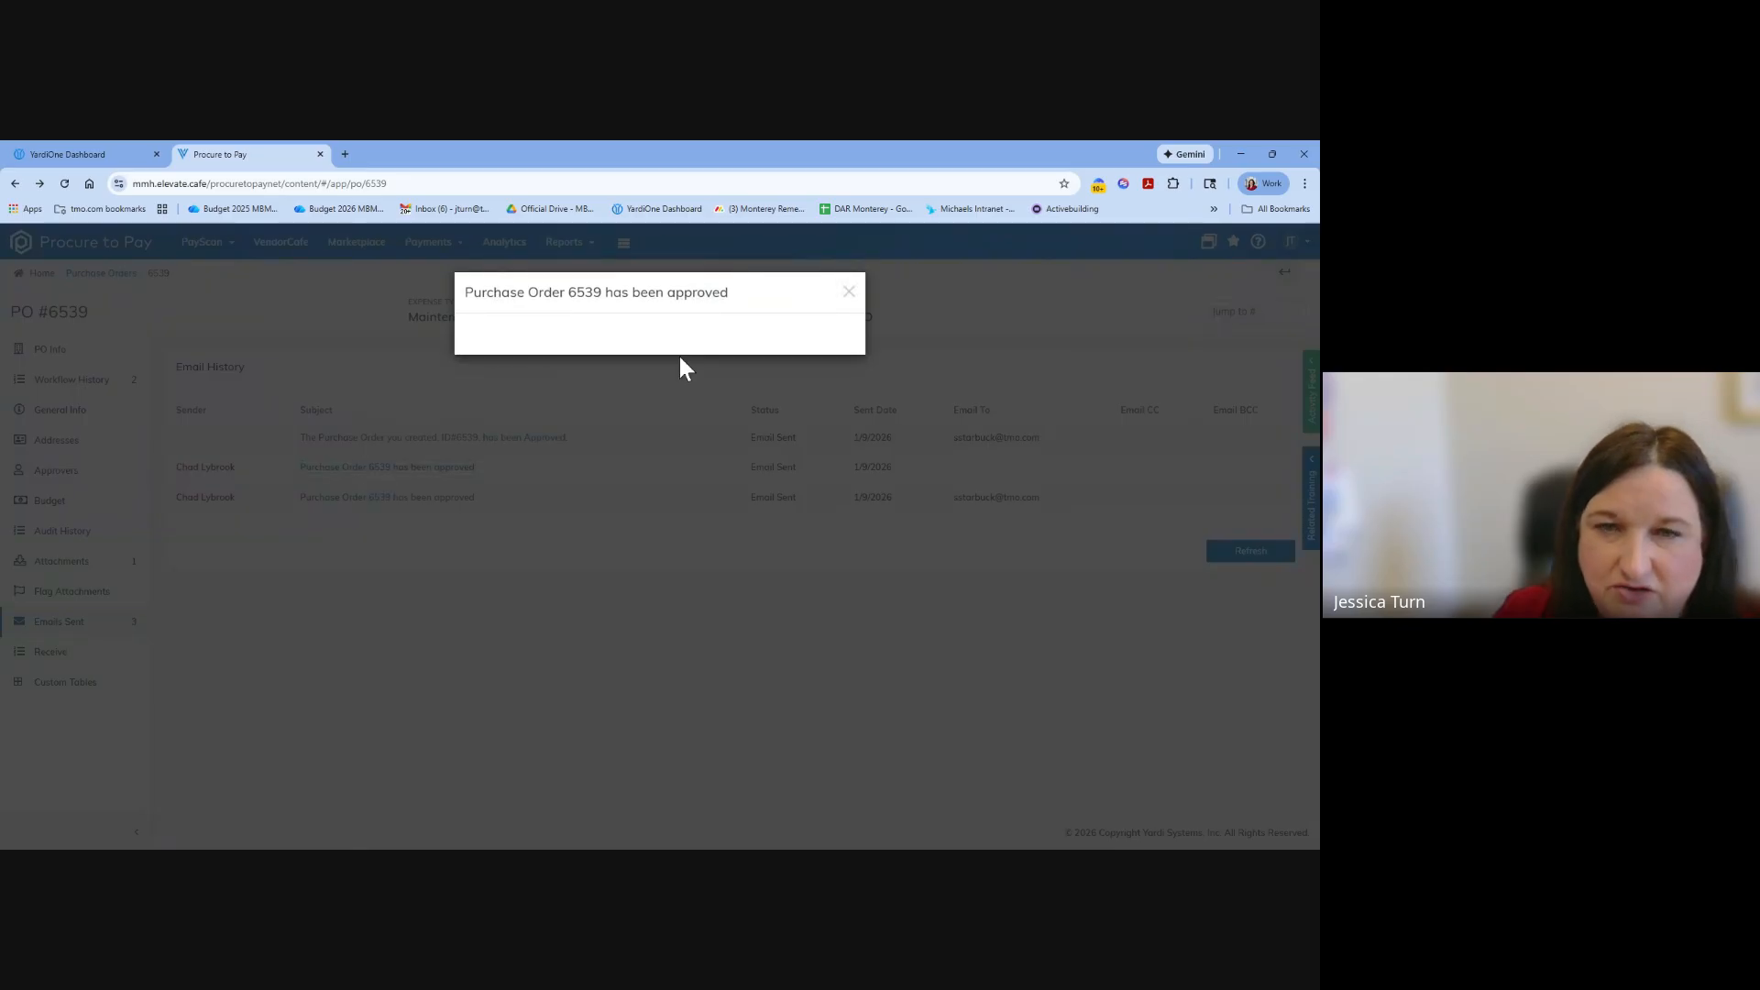
pyautogui.click(848, 292)
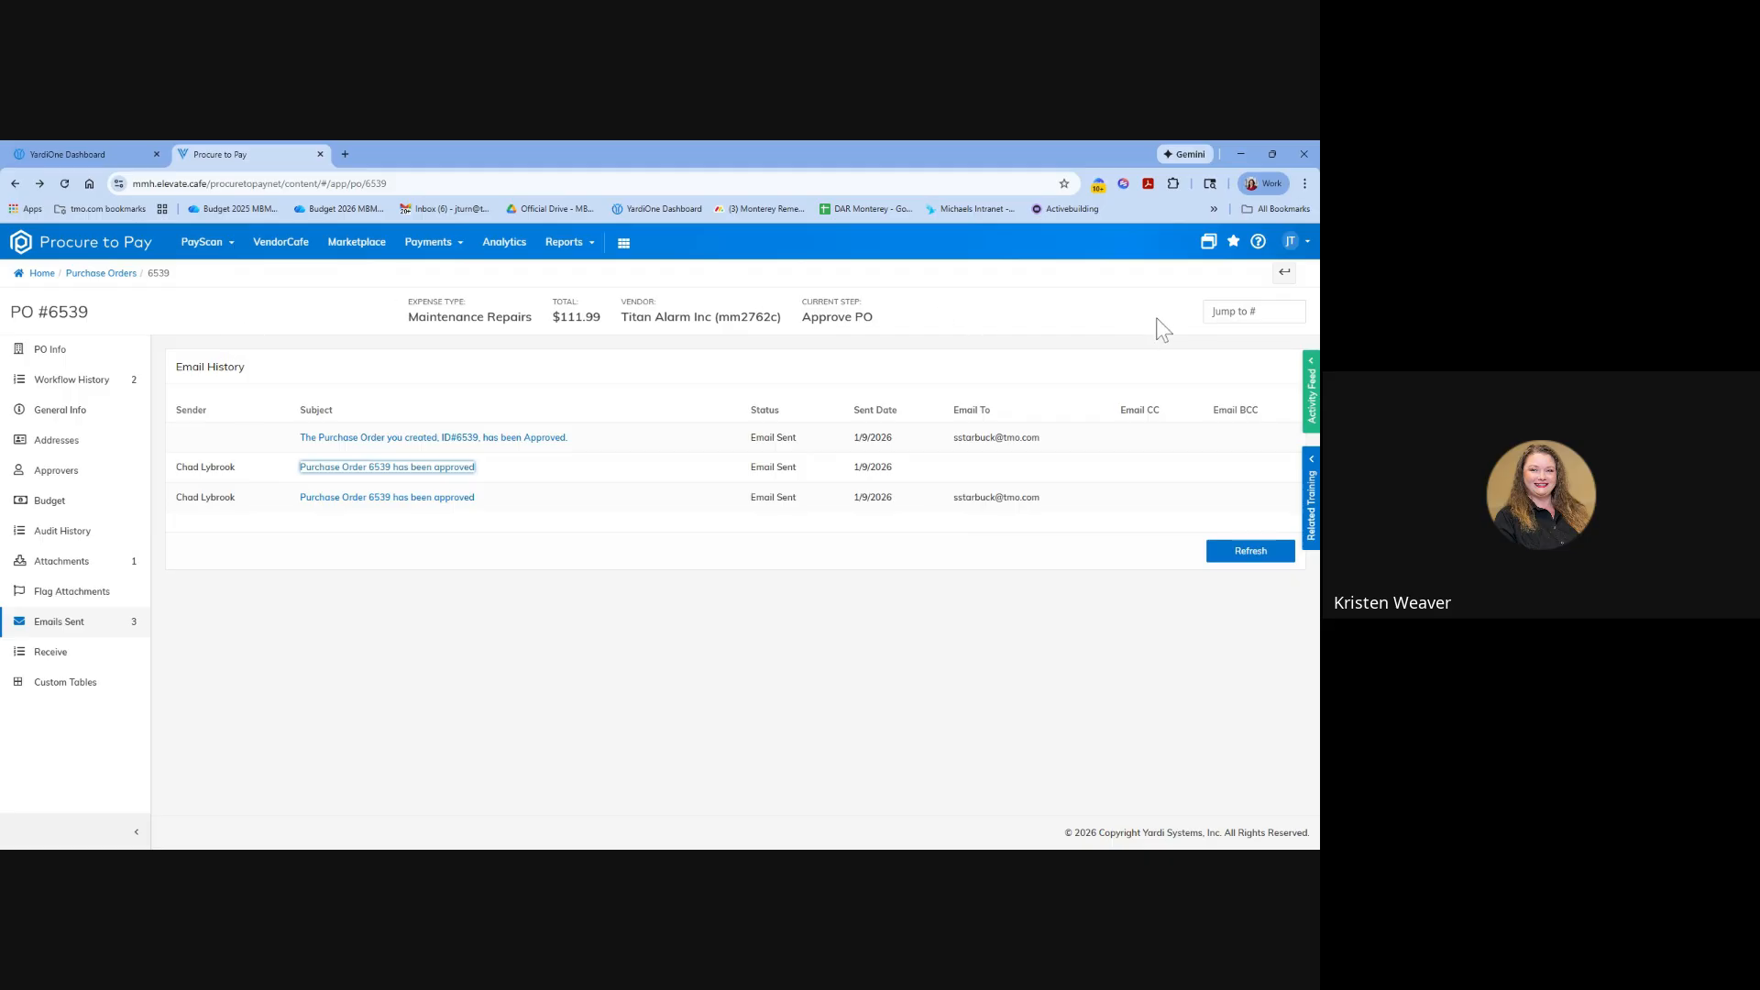
pyautogui.click(96, 352)
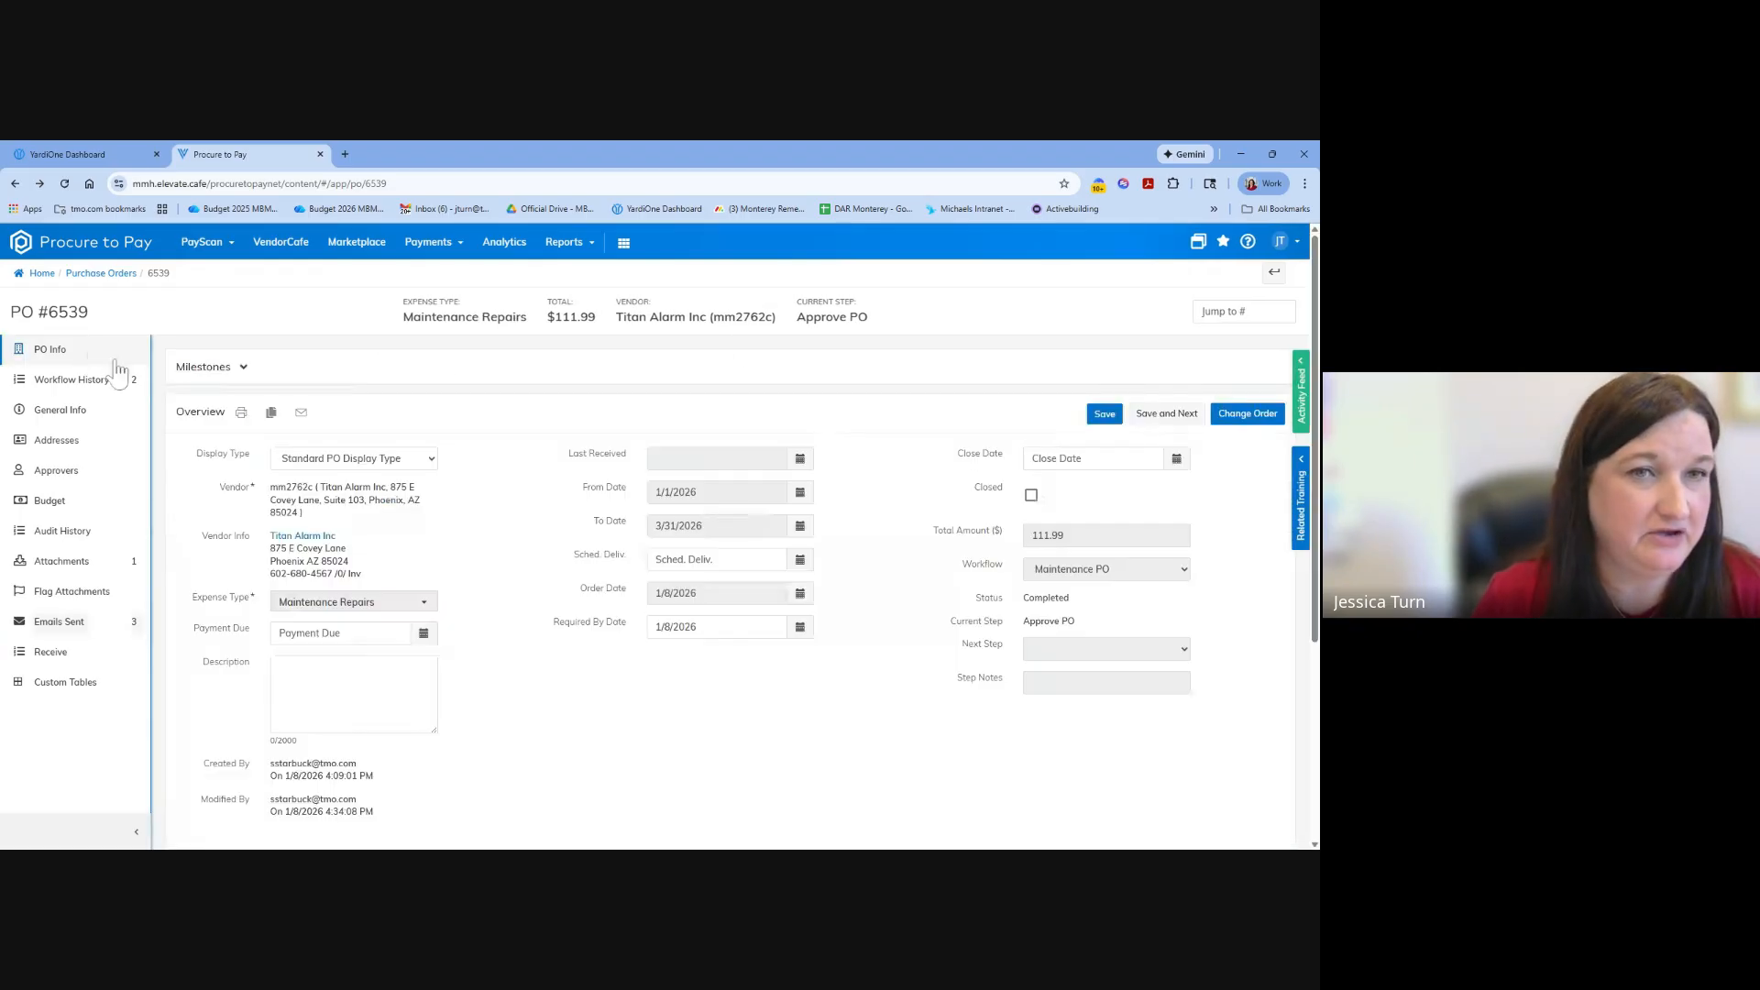
# Copy the Titan Alarm Inc purchase order with all details, look over the copied form, and go back to the original order without saving.
pyautogui.click(271, 414)
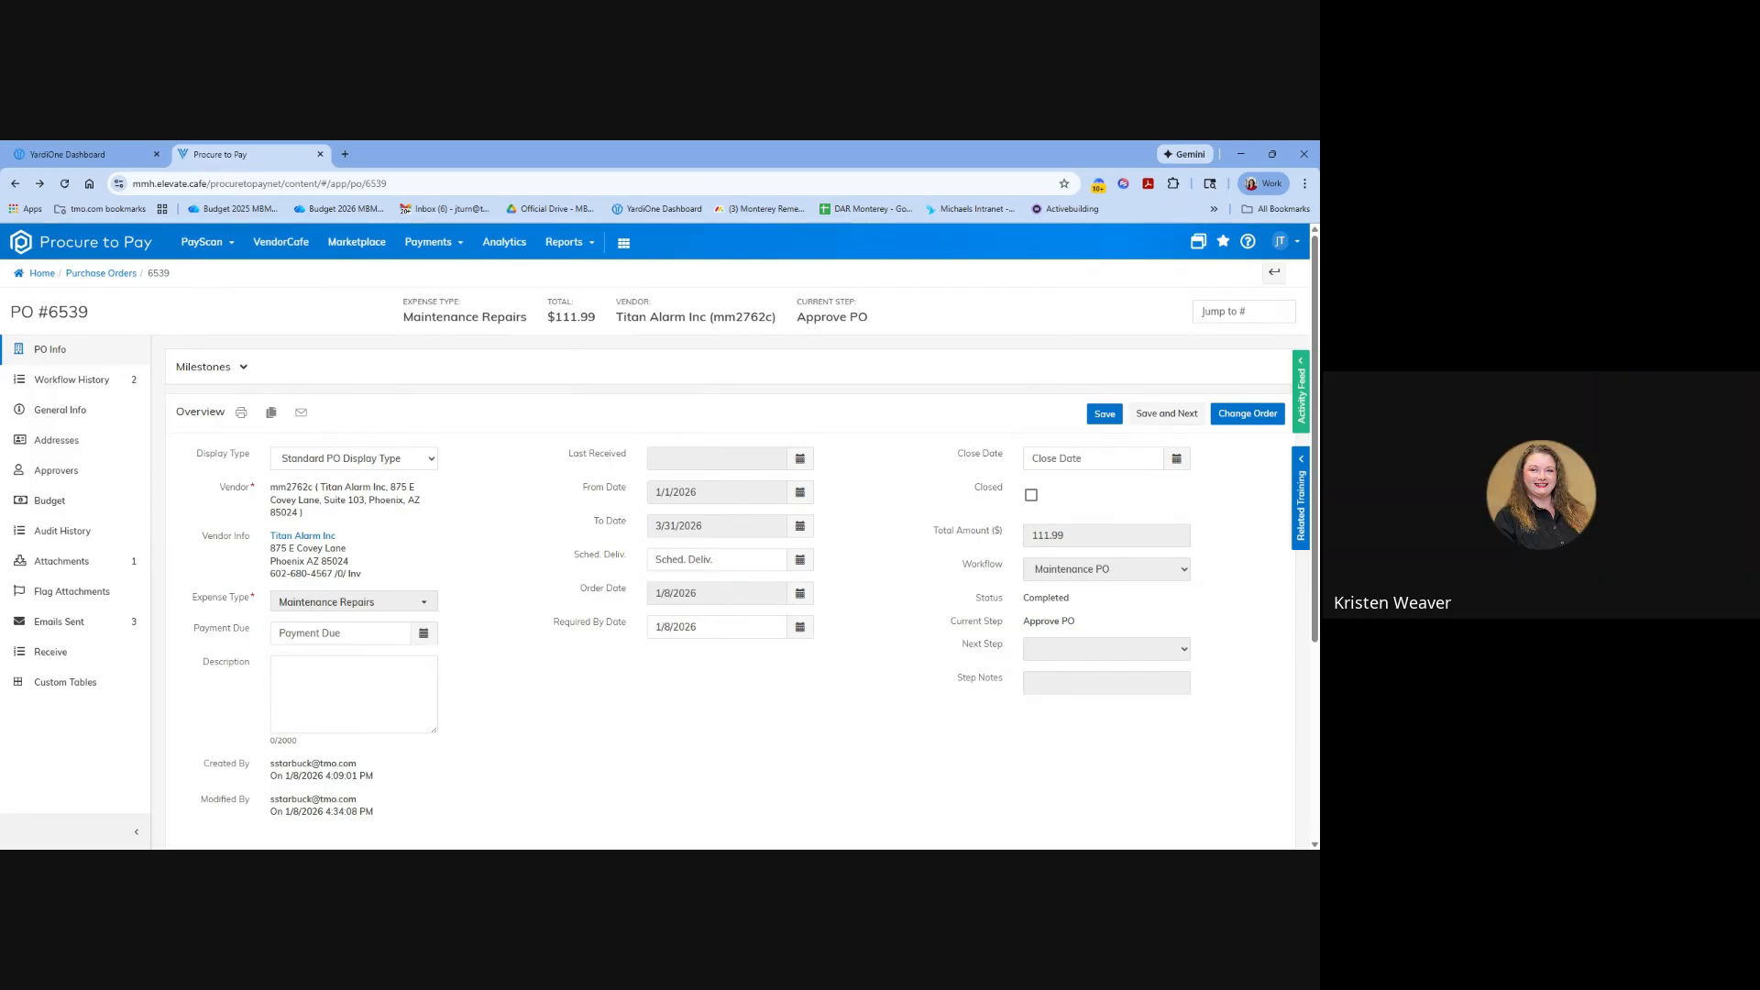
pyautogui.click(270, 413)
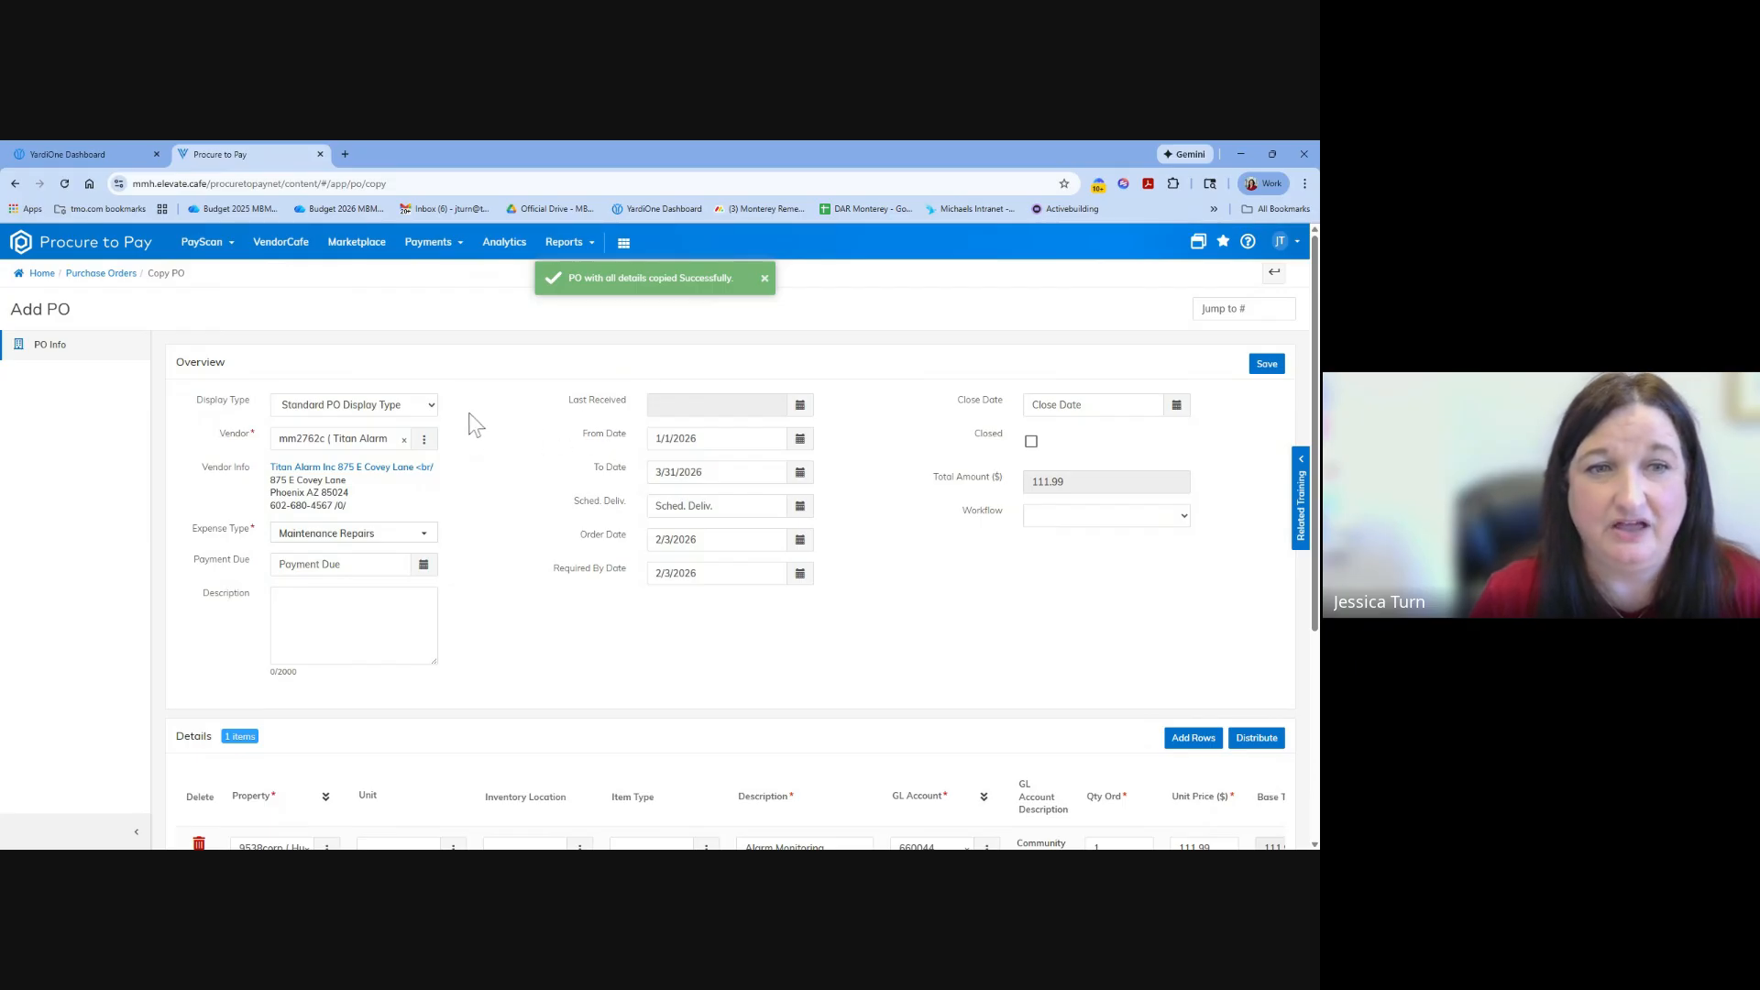
pyautogui.scroll(-3, 942, 727)
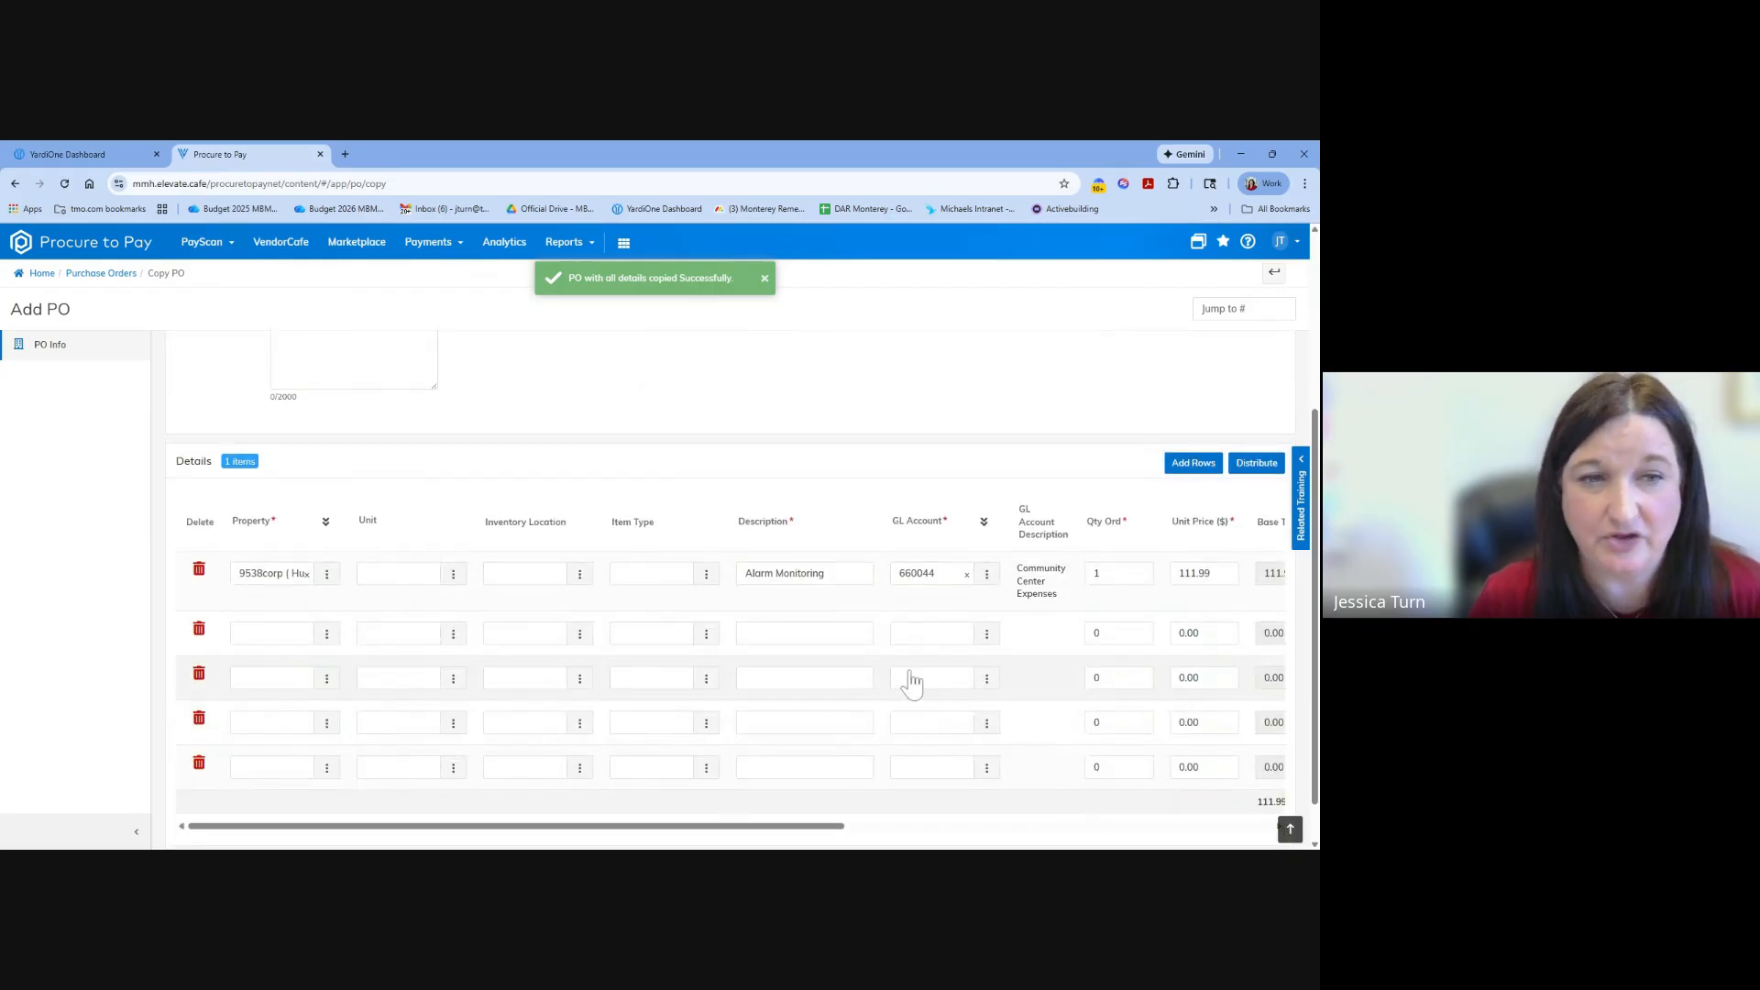
pyautogui.scroll(3, 912, 683)
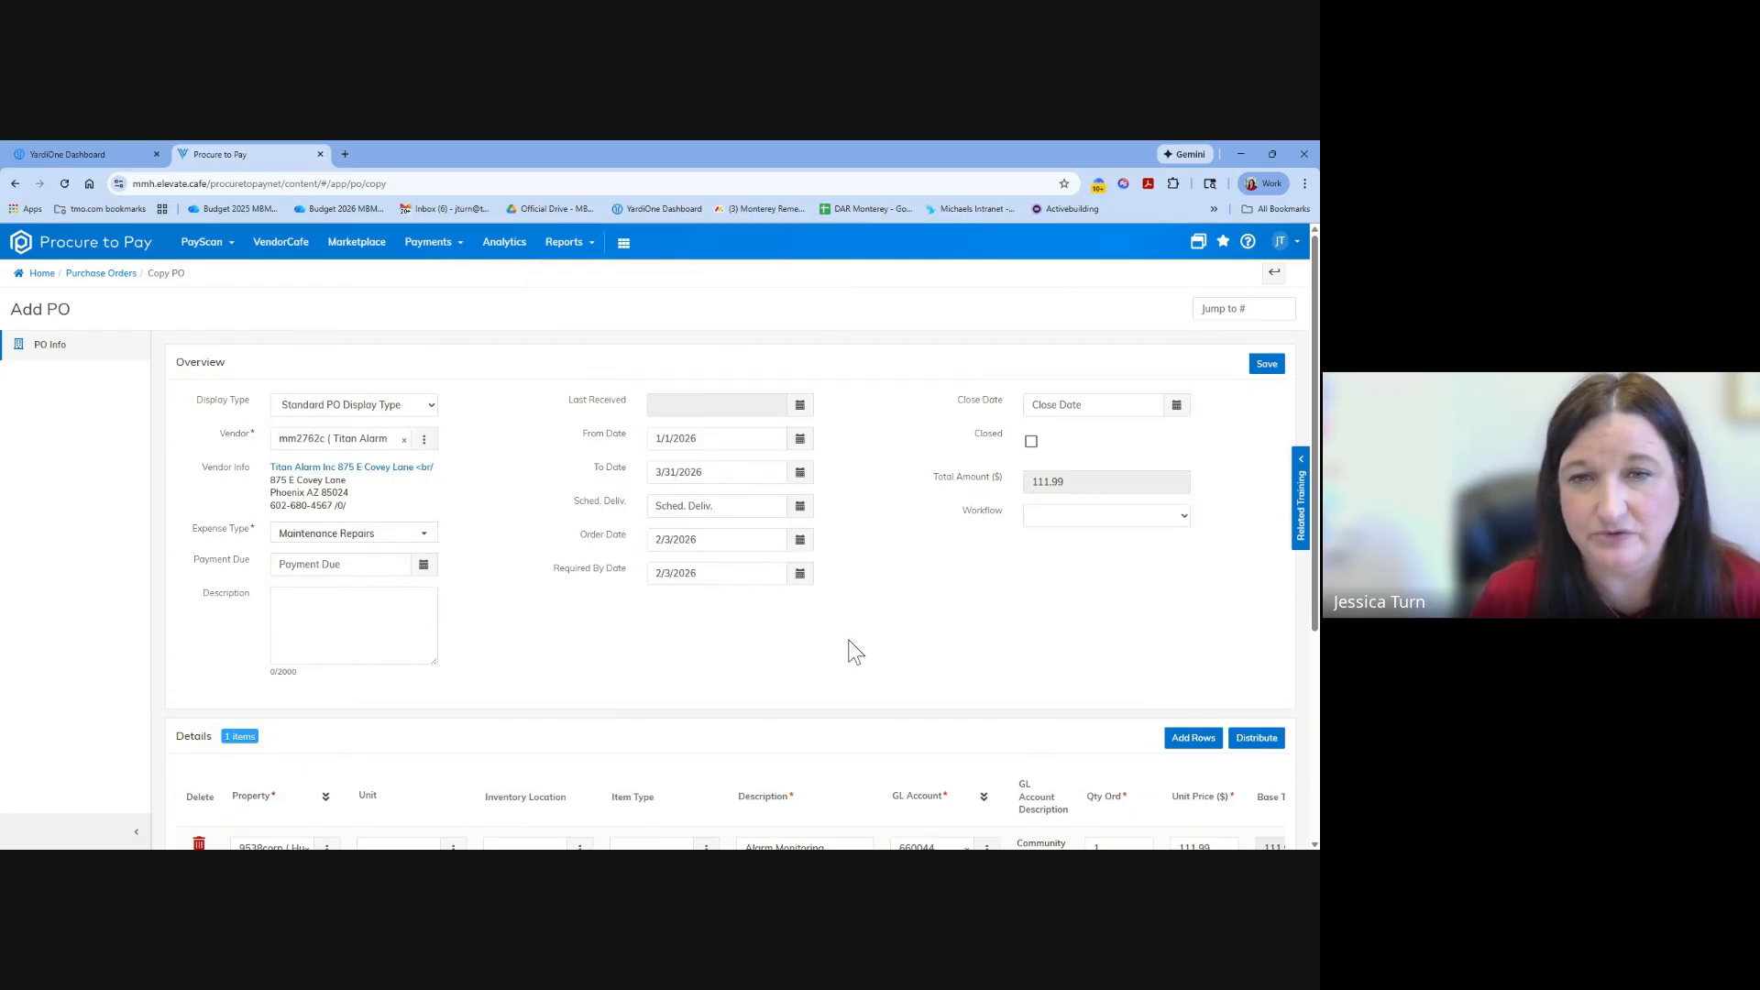
pyautogui.scroll(-3, 999, 574)
pyautogui.scroll(4, 1040, 510)
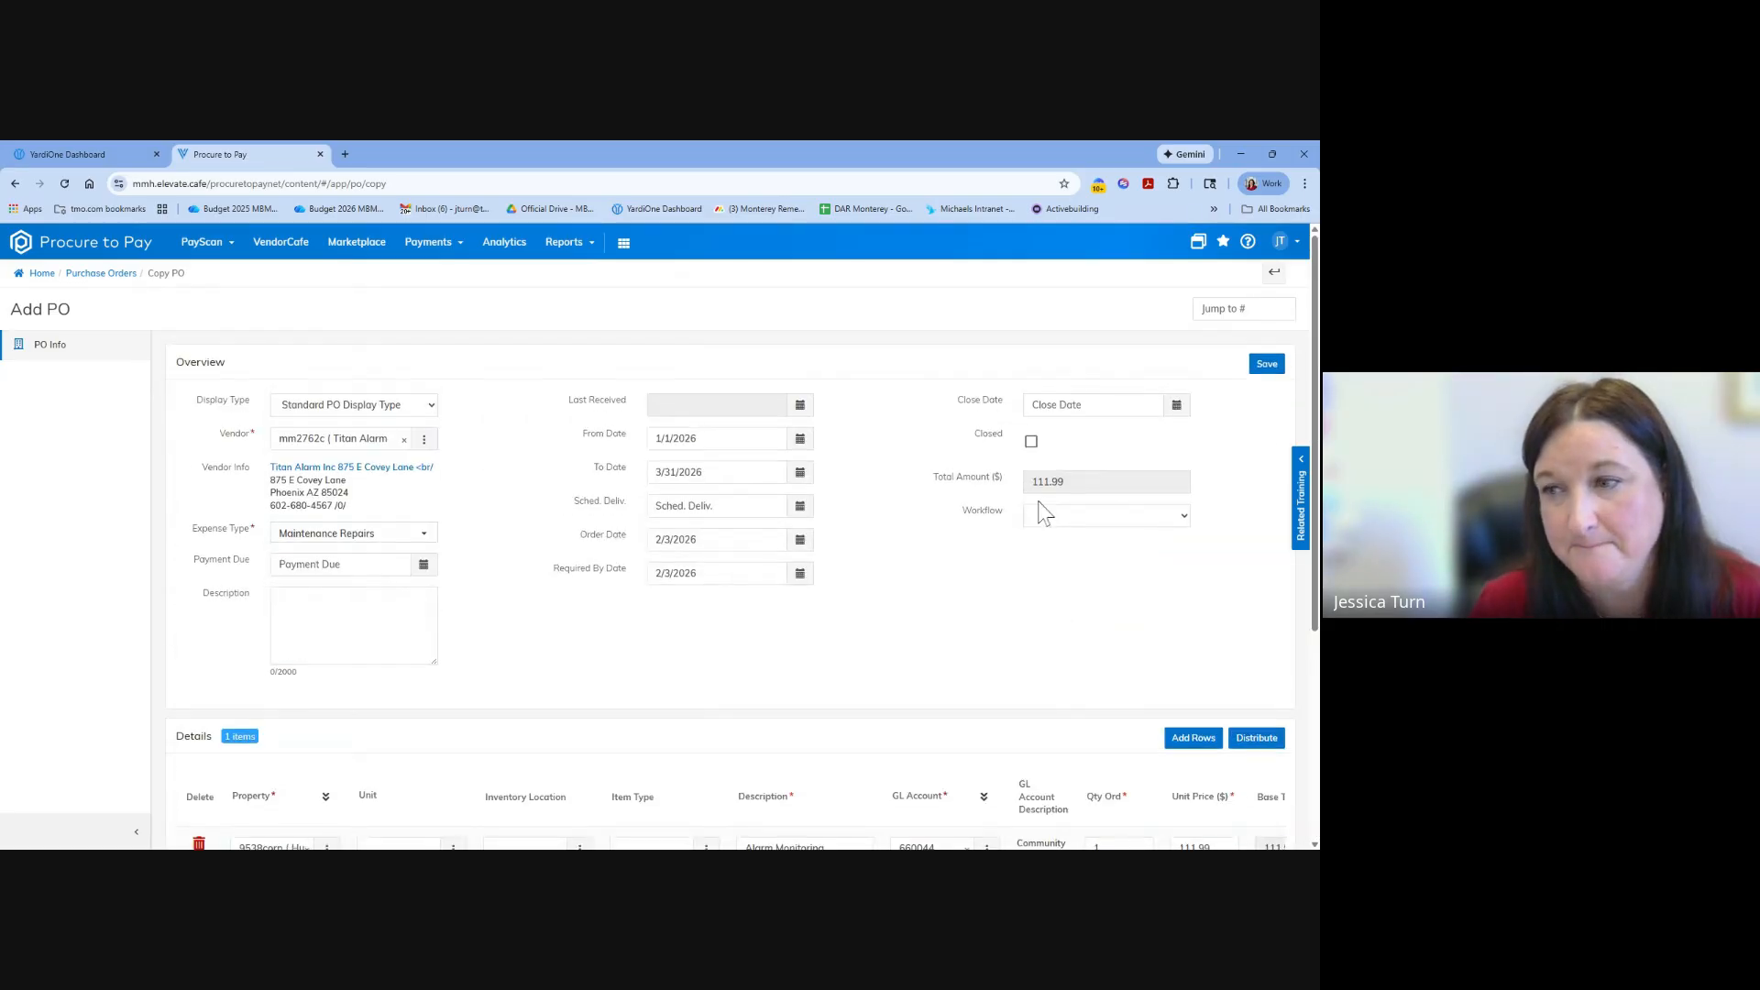
pyautogui.click(1274, 272)
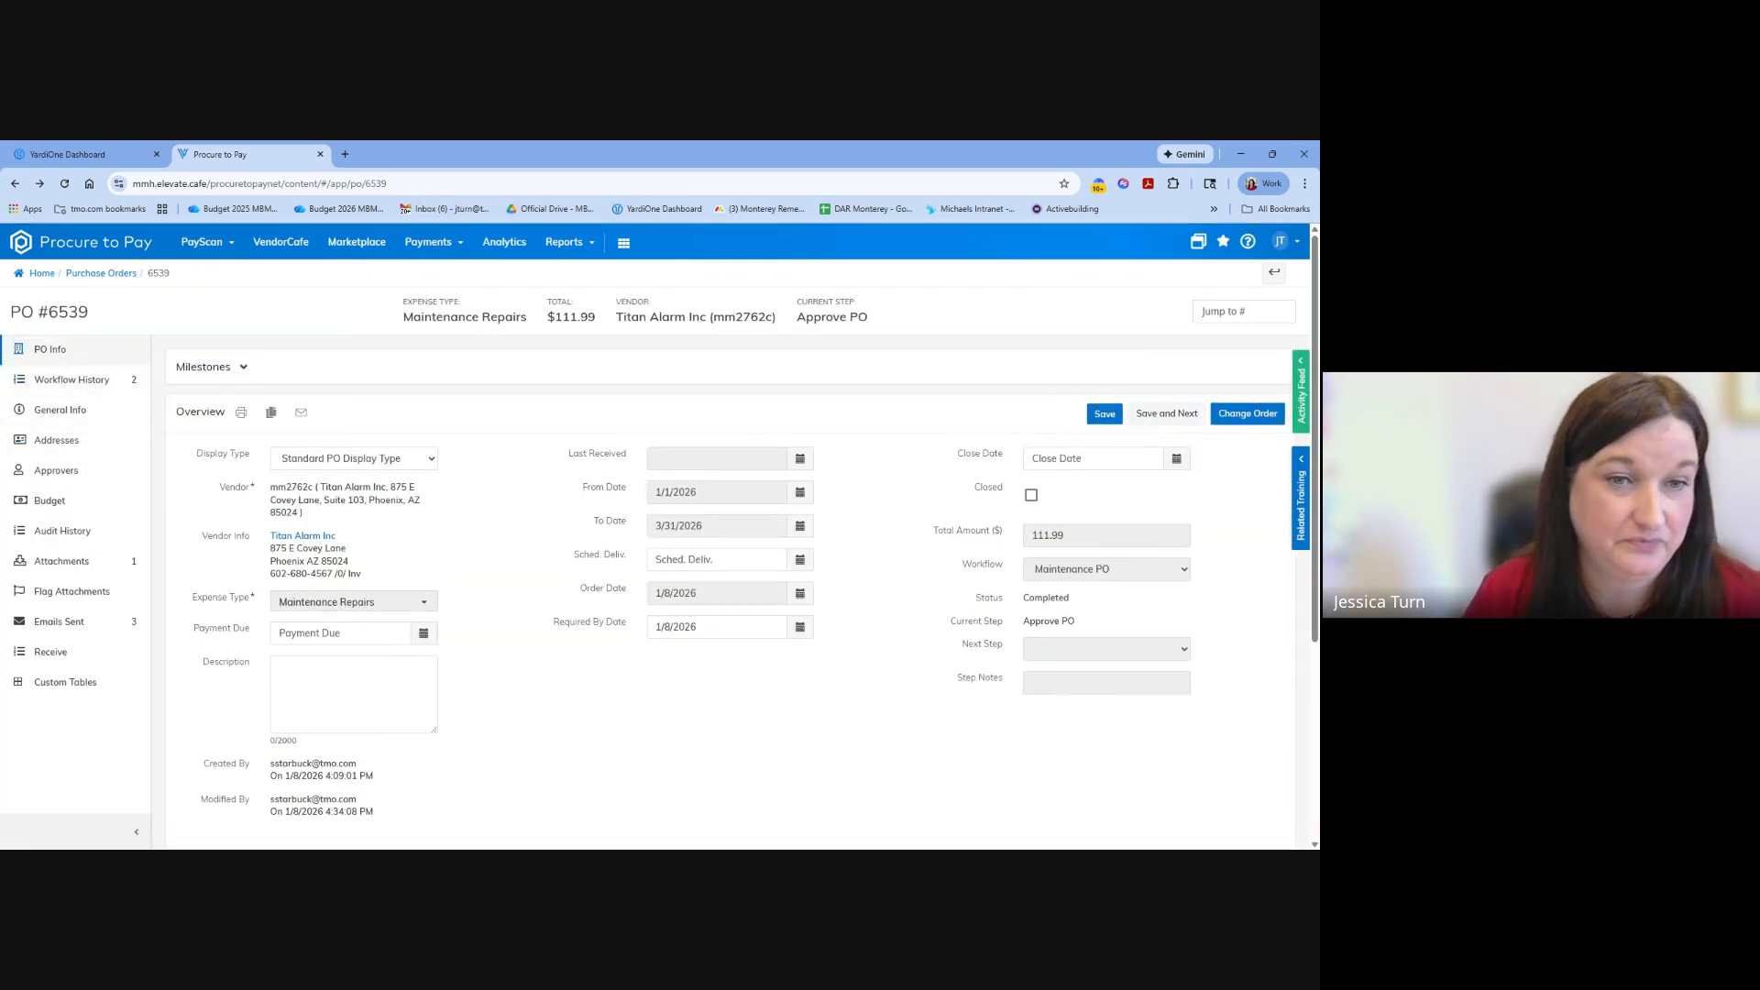
pyautogui.scroll(-3, 709, 641)
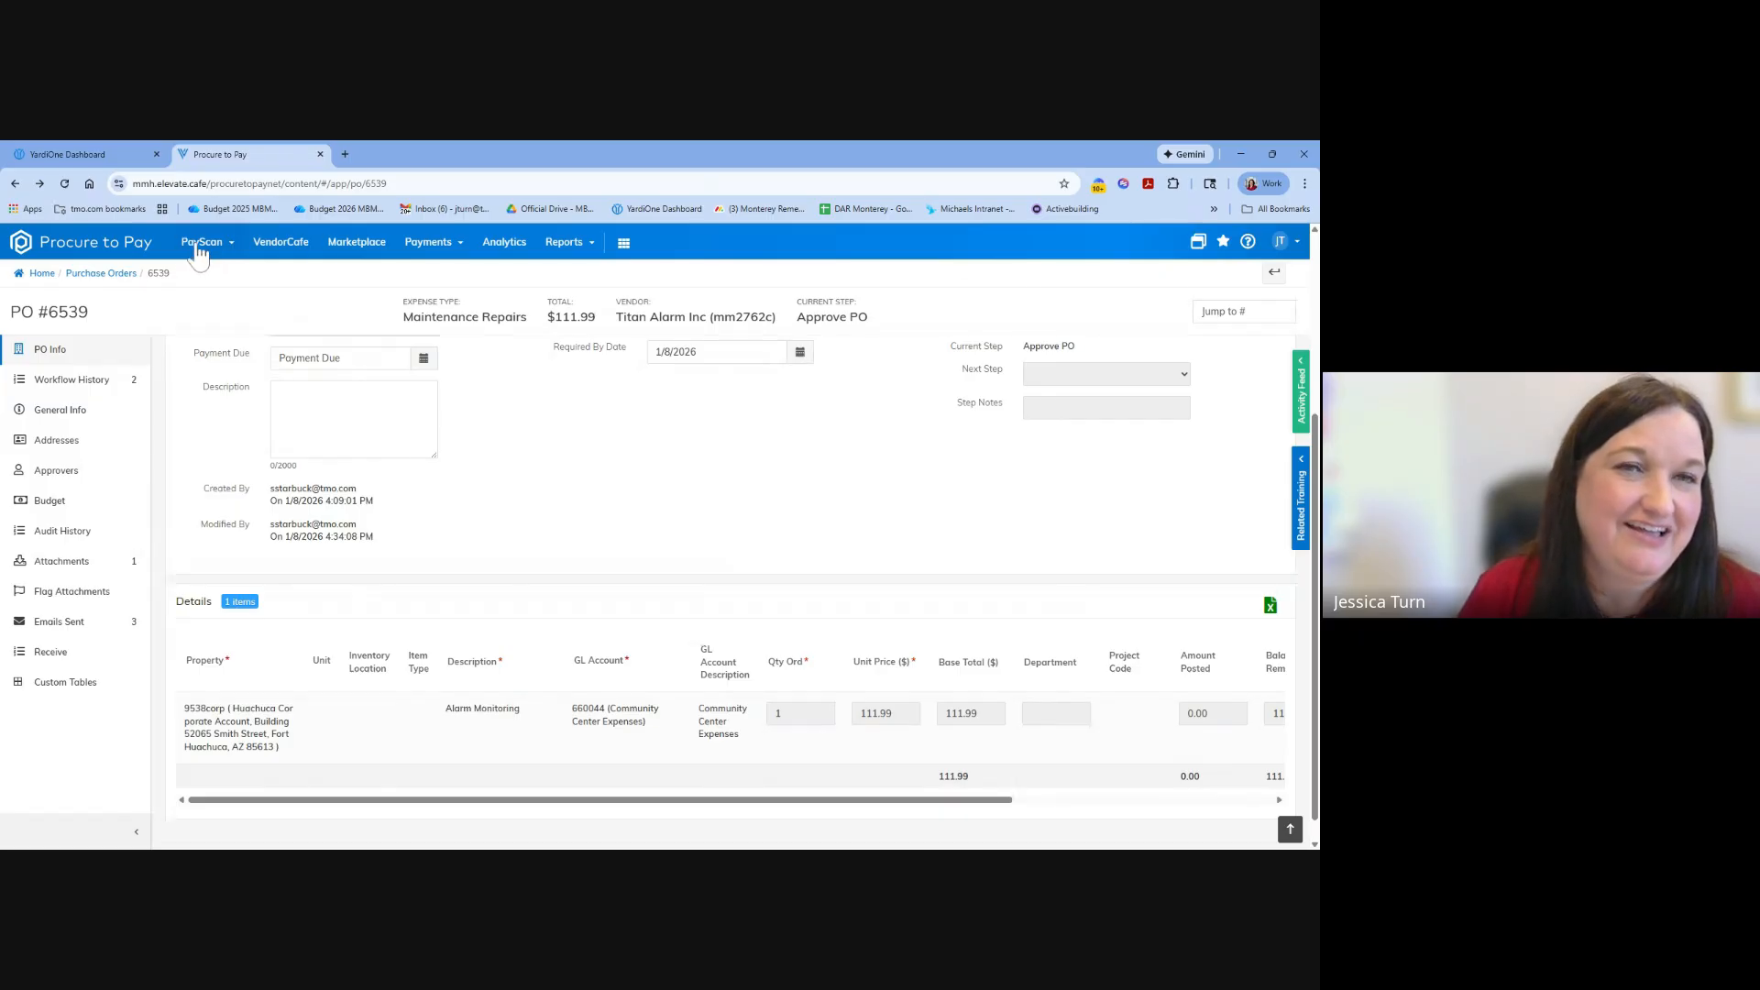
# Open the HD Supply punchout store from the Marketplace and add the Champion 1 In. Vinyl 31 In. X 72 In. blind to the cart.
pyautogui.click(357, 244)
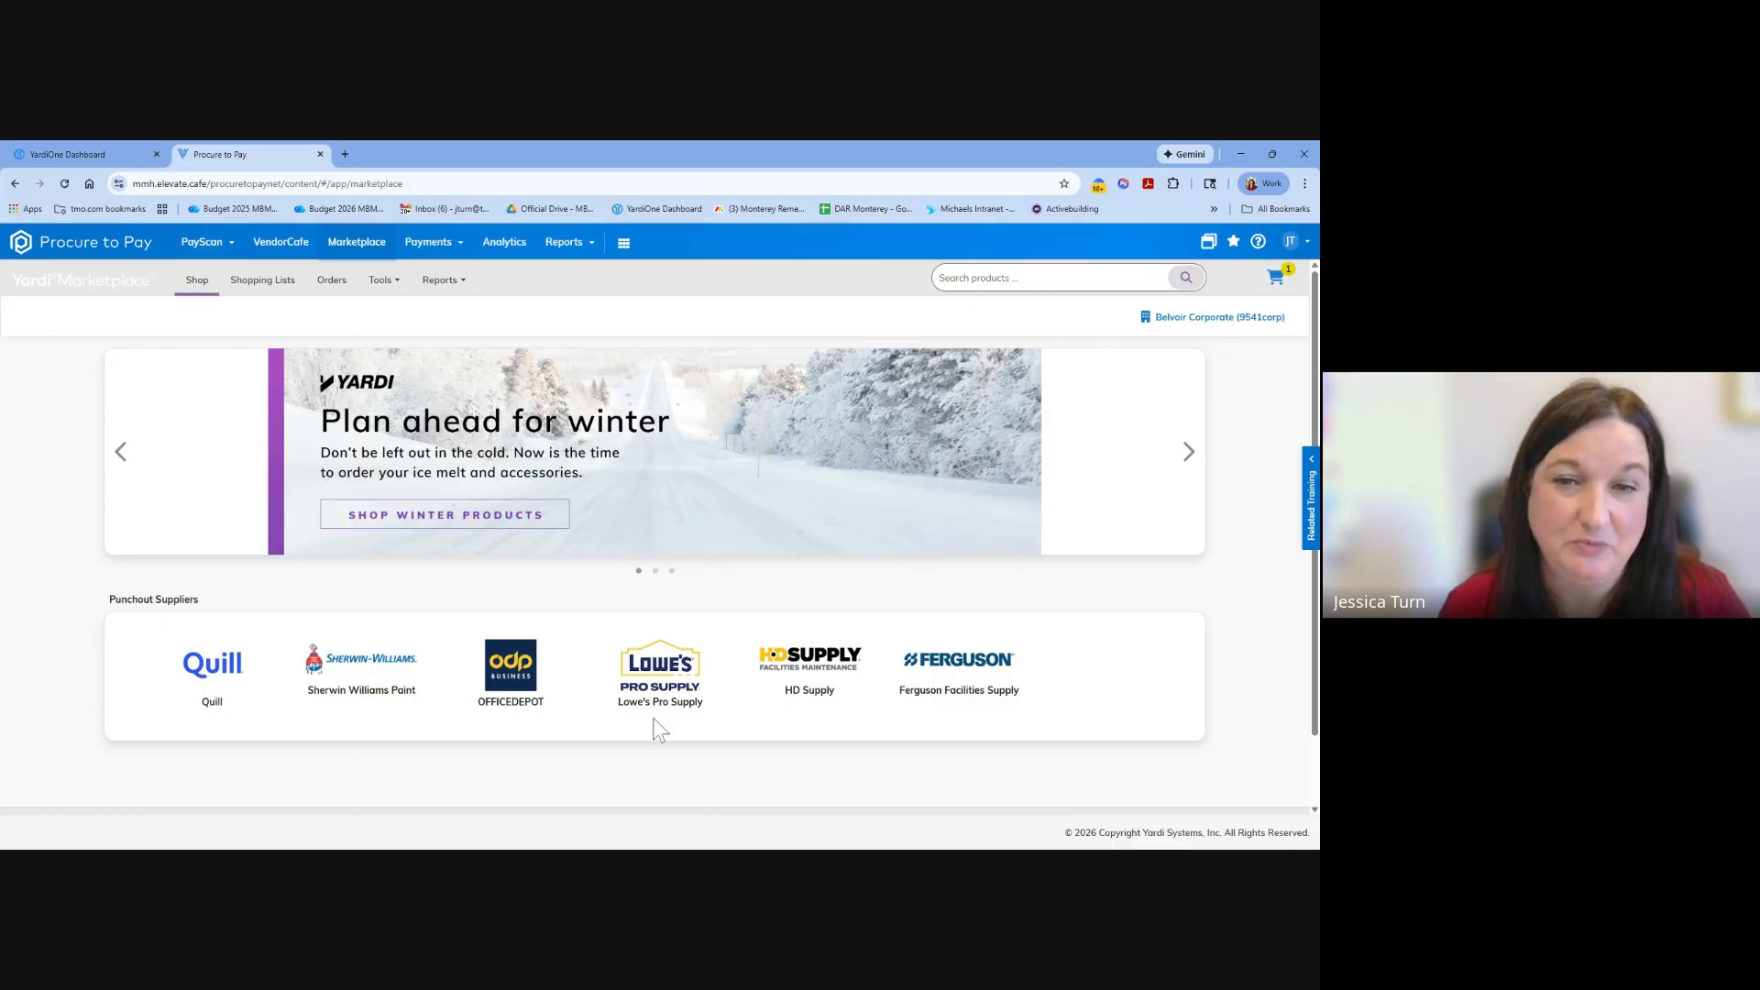
pyautogui.click(818, 675)
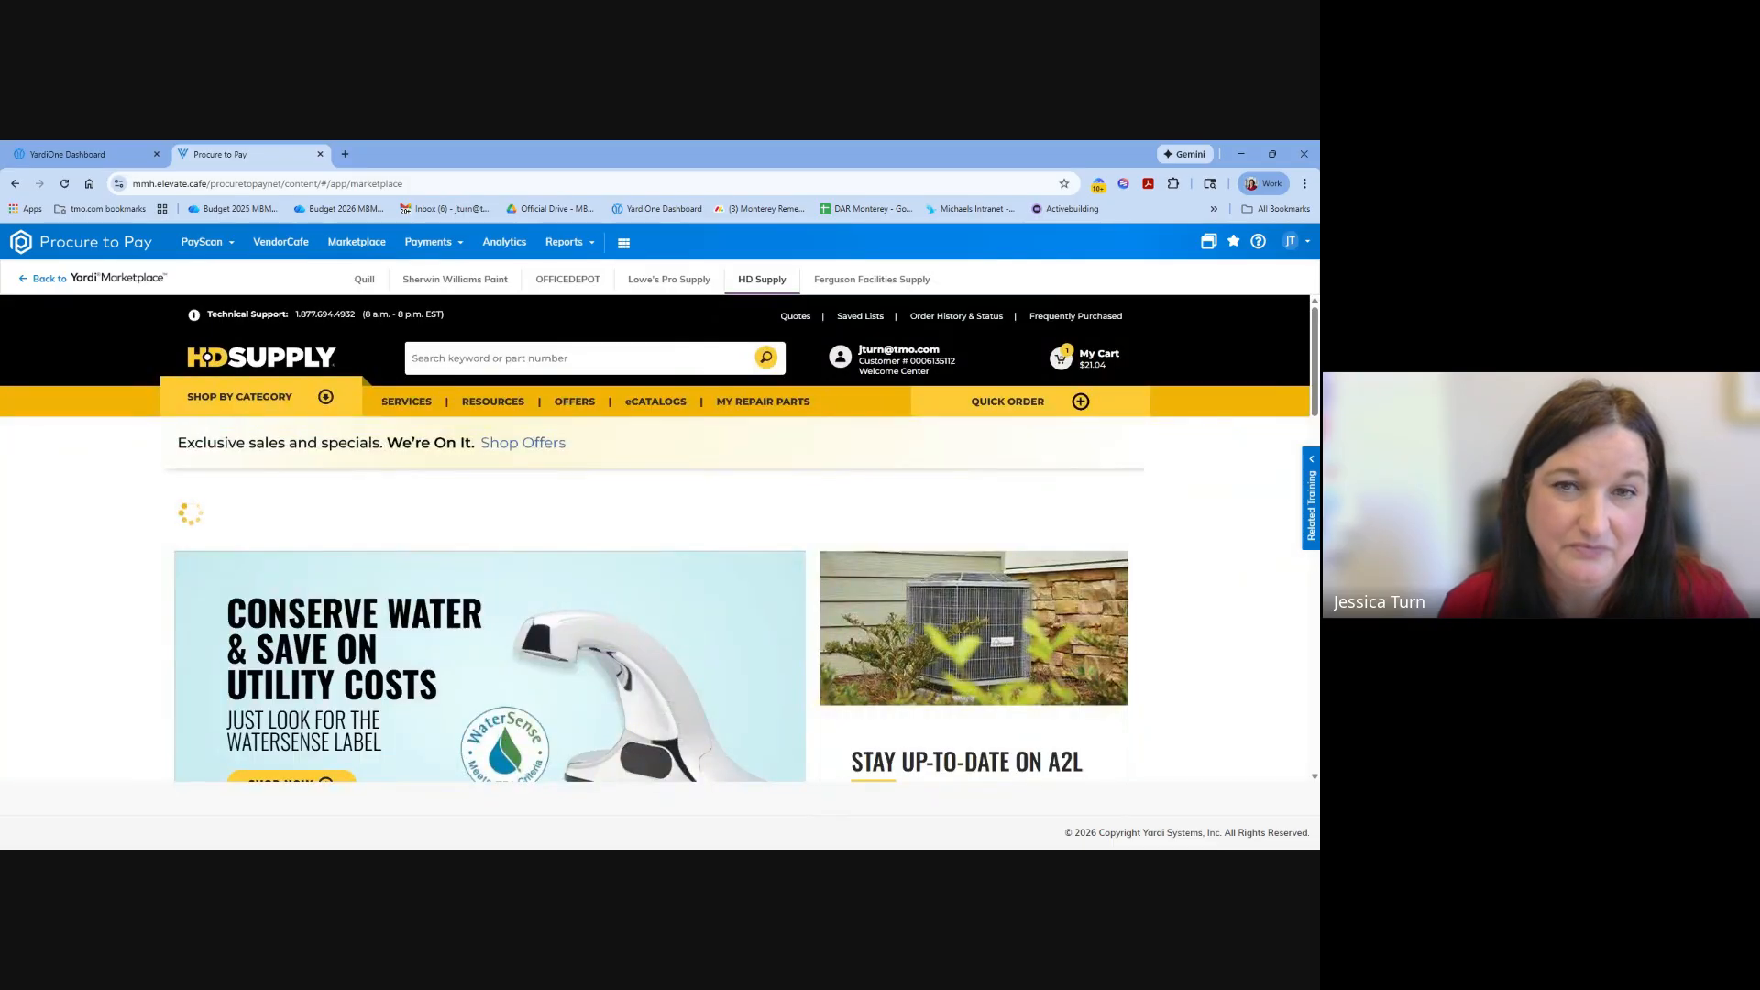
pyautogui.scroll(-2, 312, 517)
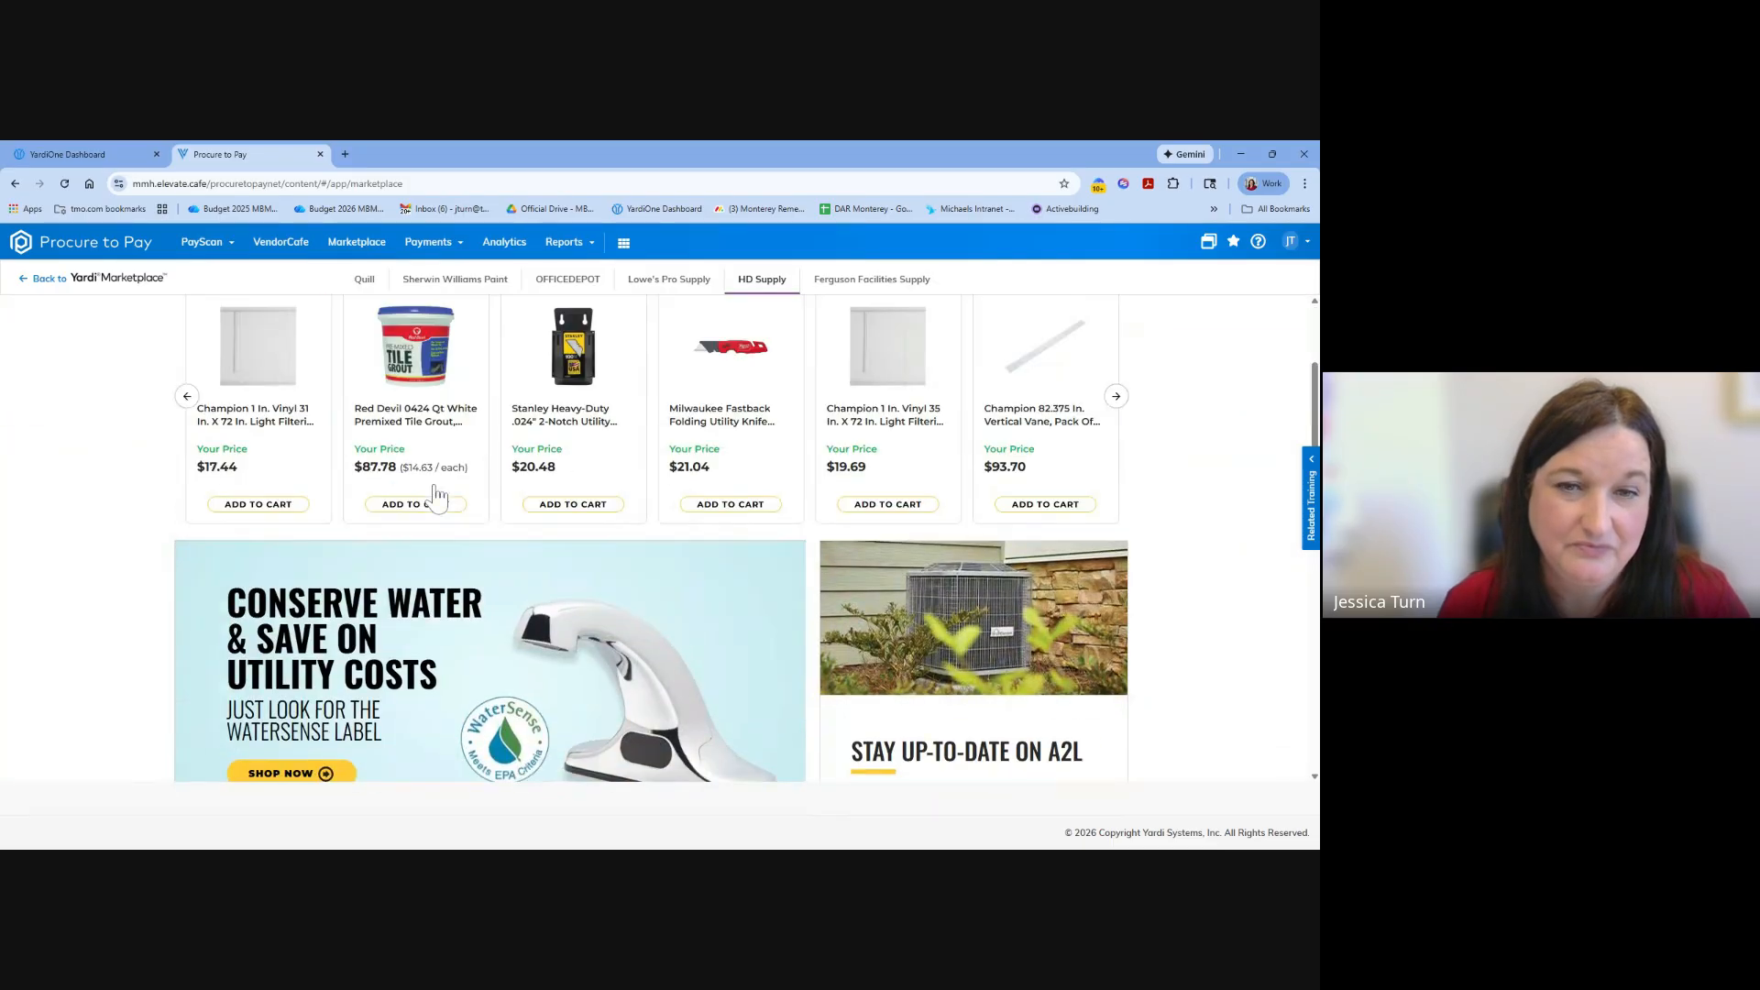
pyautogui.click(269, 510)
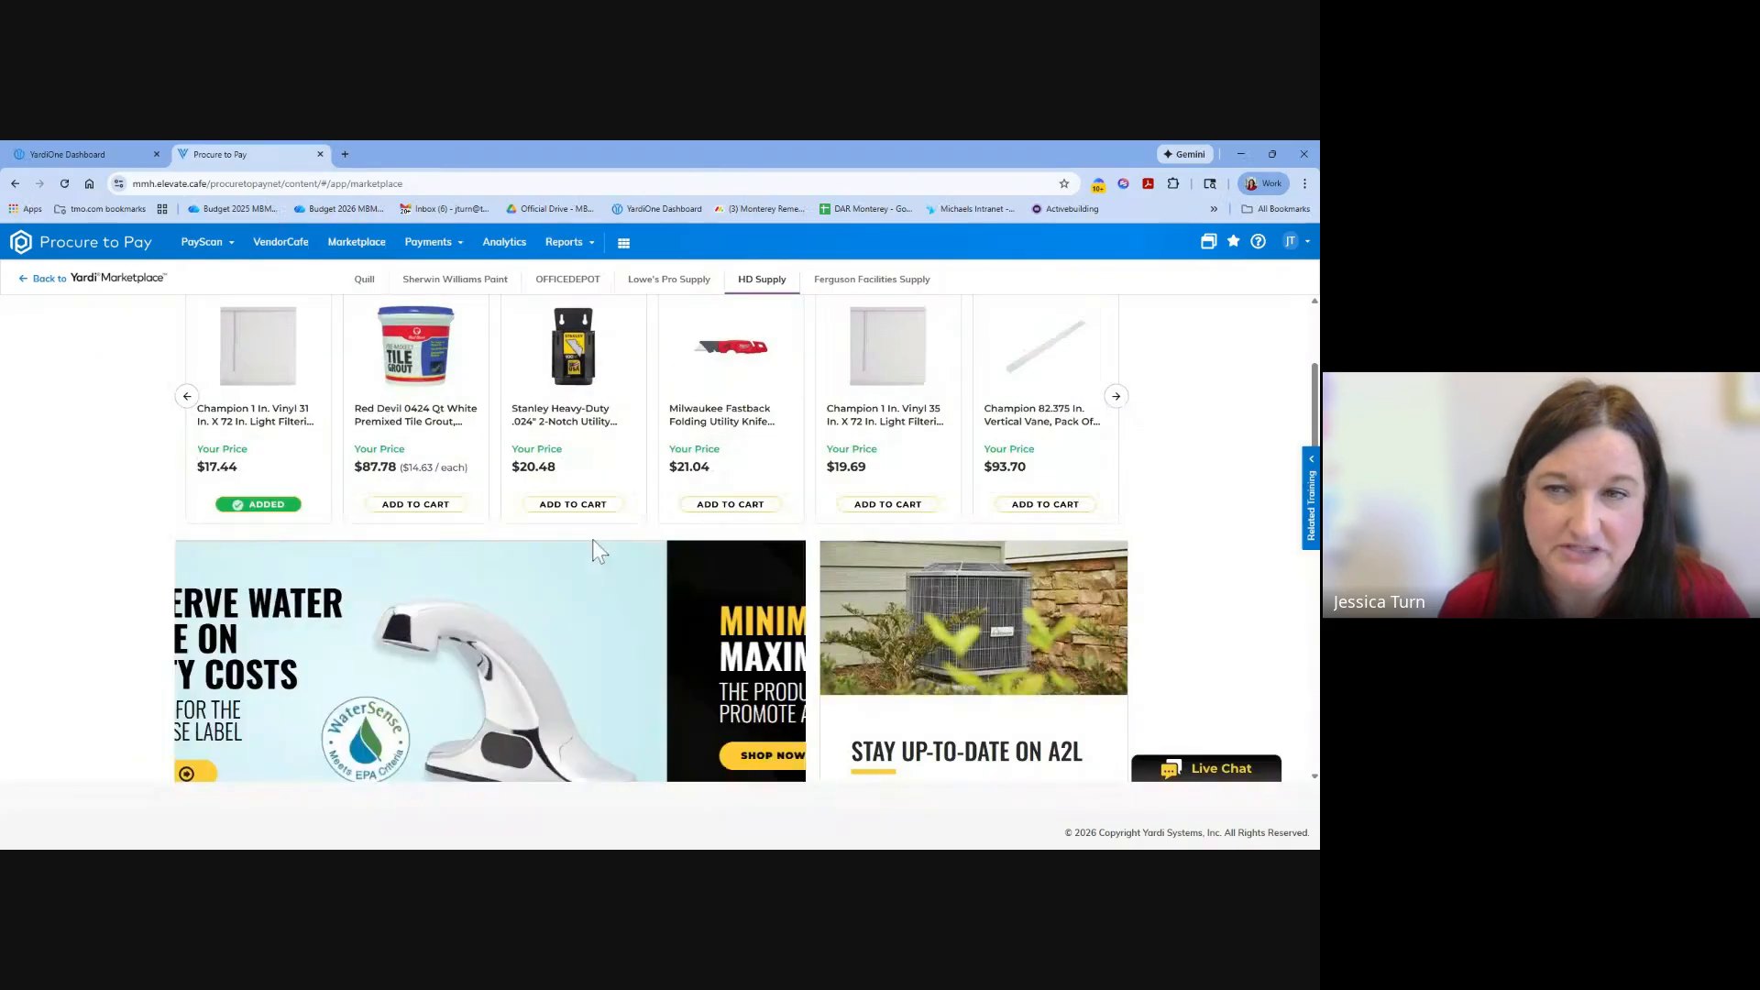
# Open the HD Supply shopping cart, review its items and cost summary, and submit the cart to Yardi Marketplace.
pyautogui.scroll(3, 592, 539)
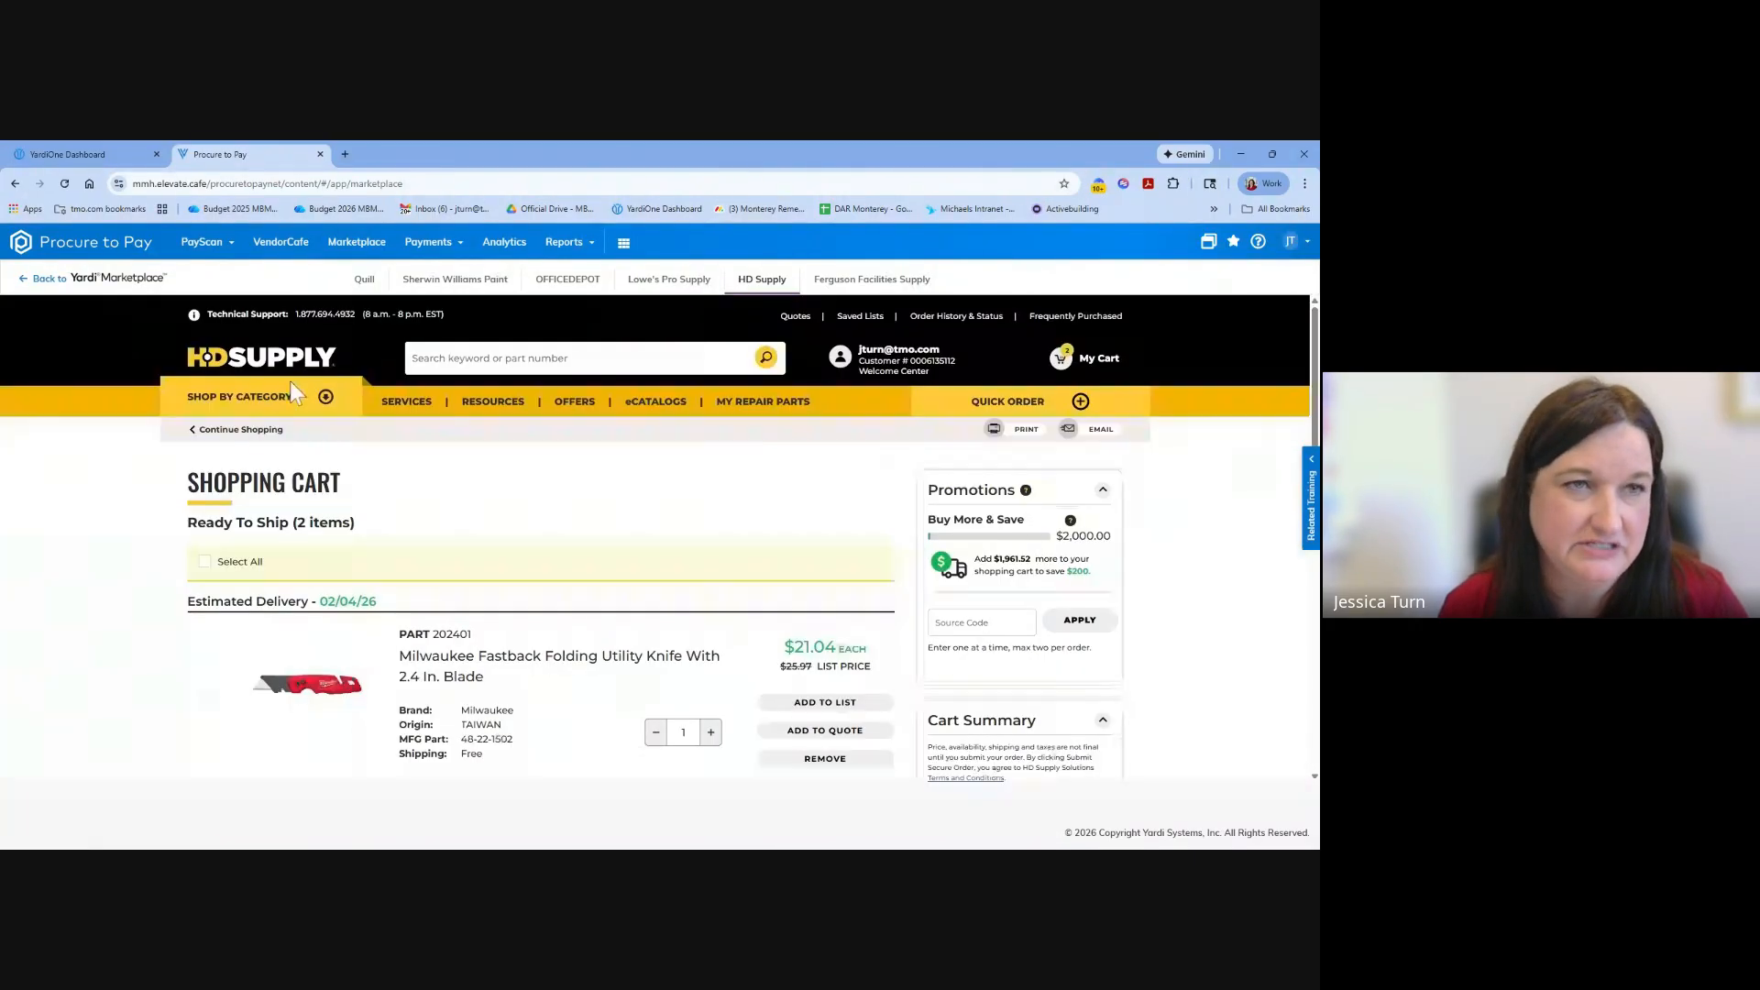
pyautogui.scroll(-3, 424, 471)
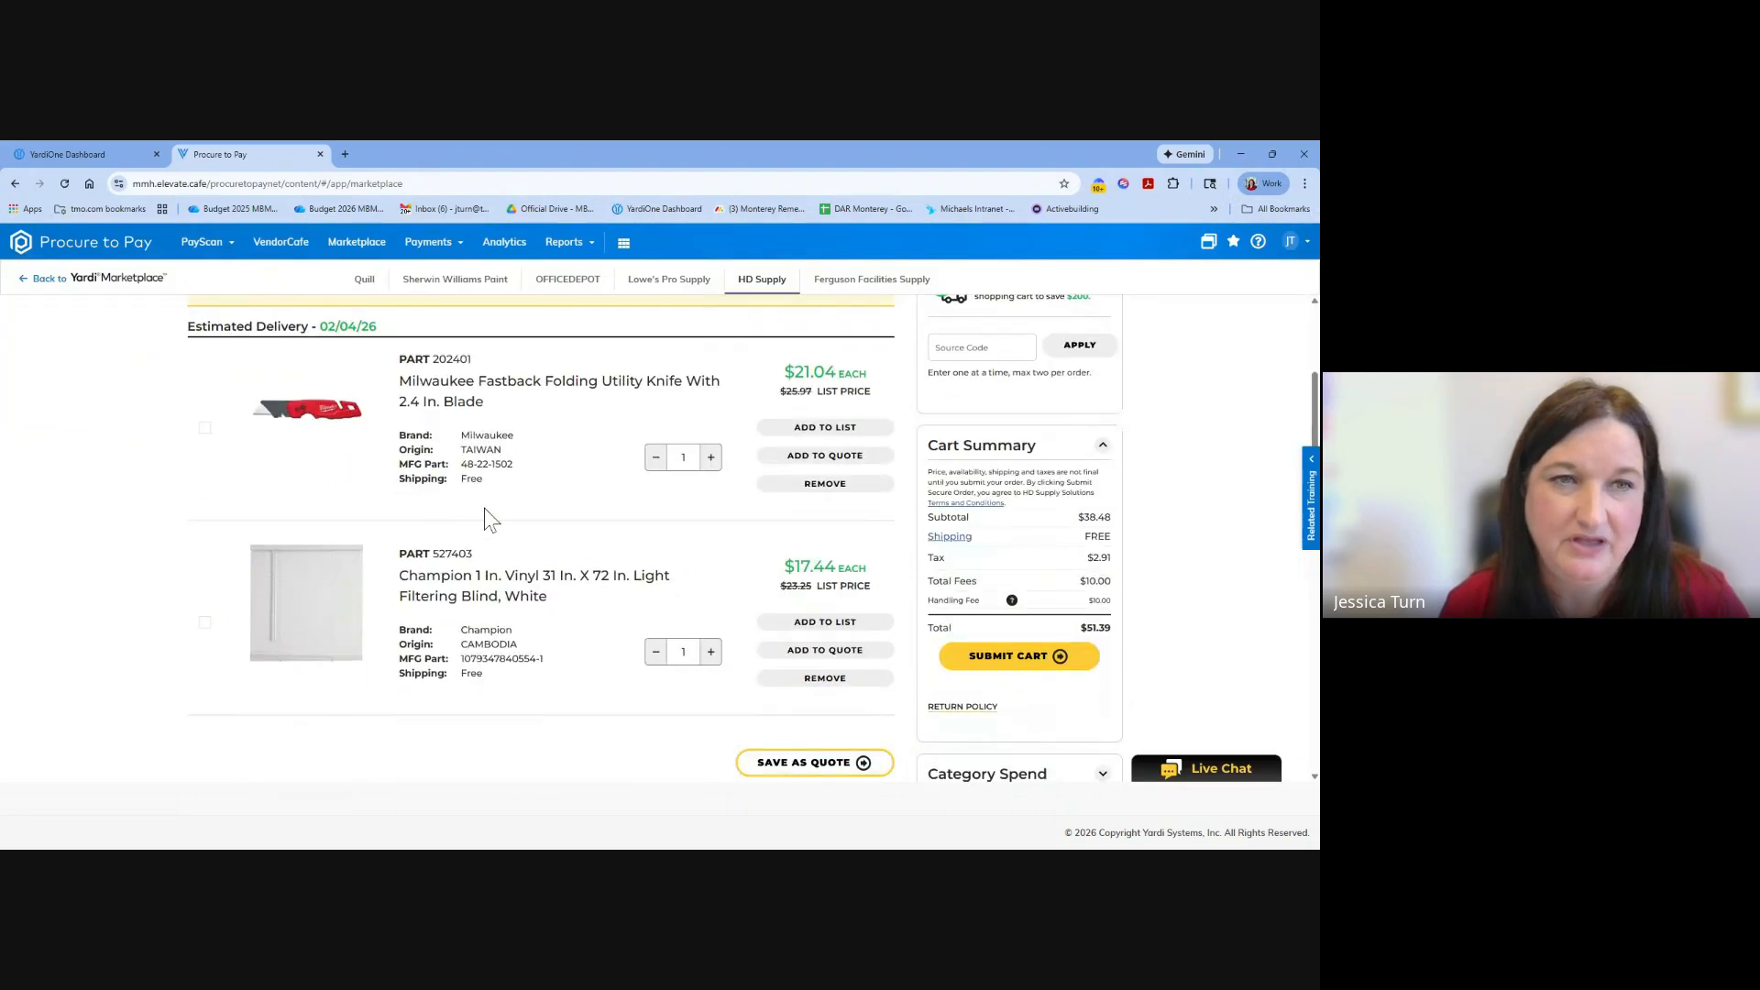
pyautogui.scroll(-2, 548, 502)
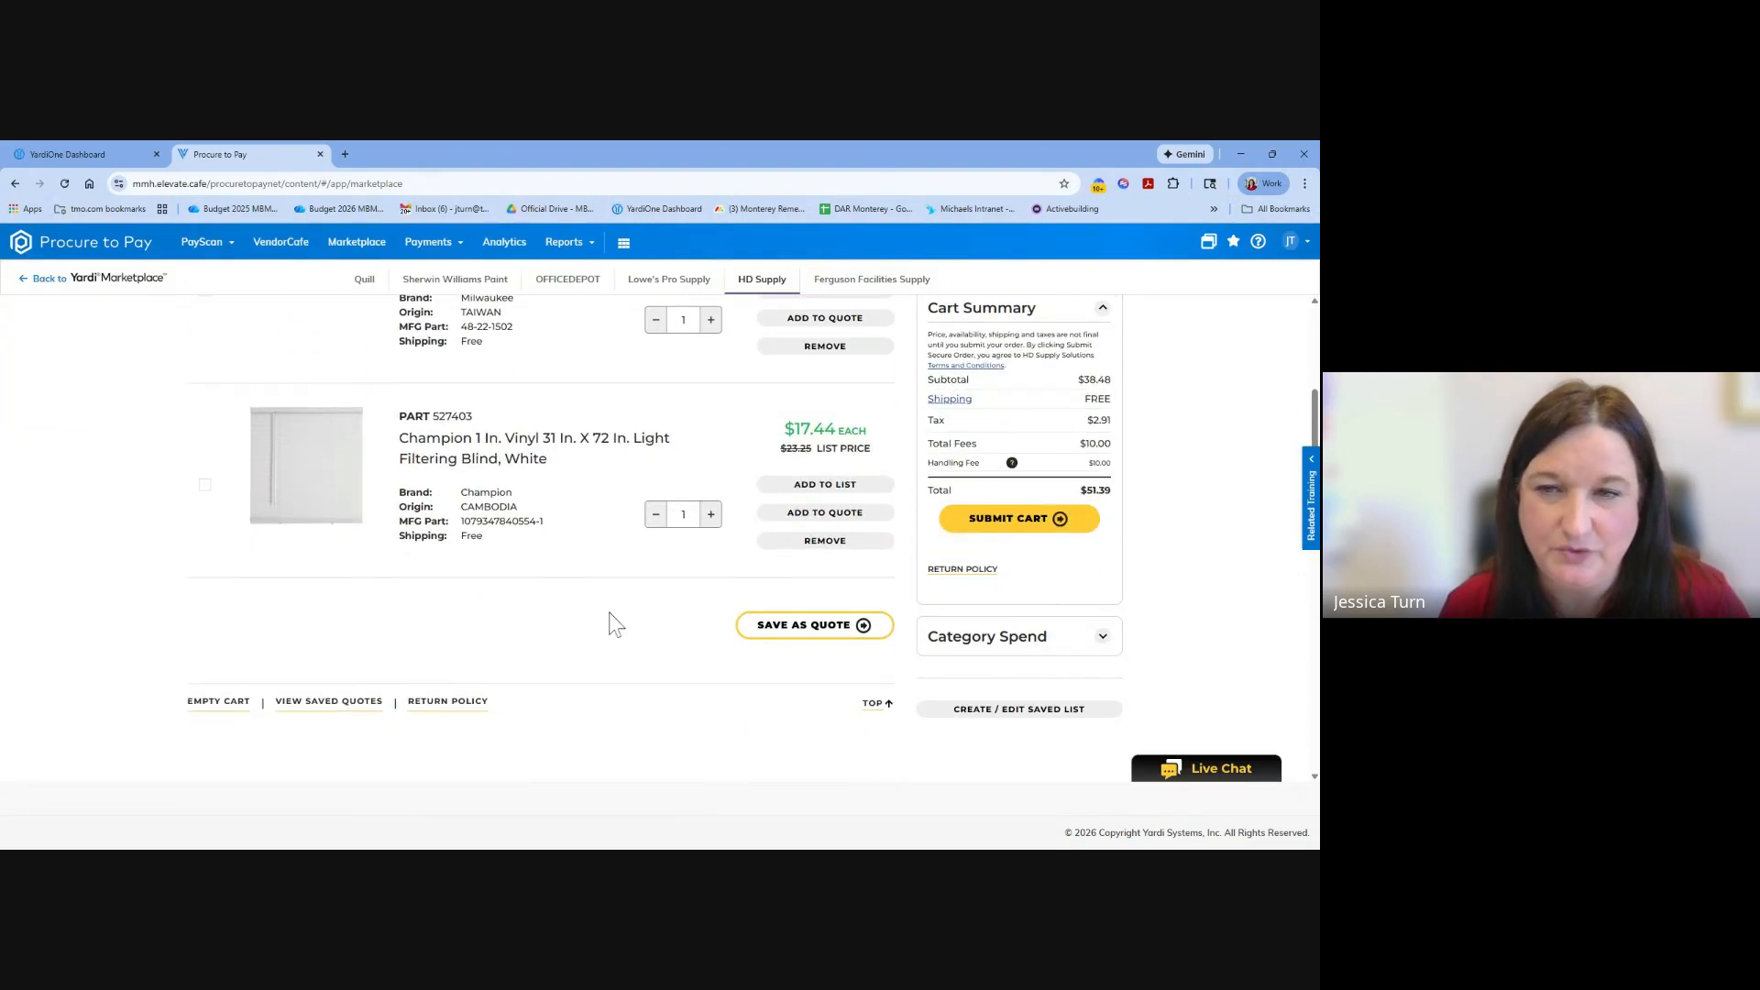
pyautogui.scroll(6, 766, 637)
pyautogui.scroll(-5, 815, 615)
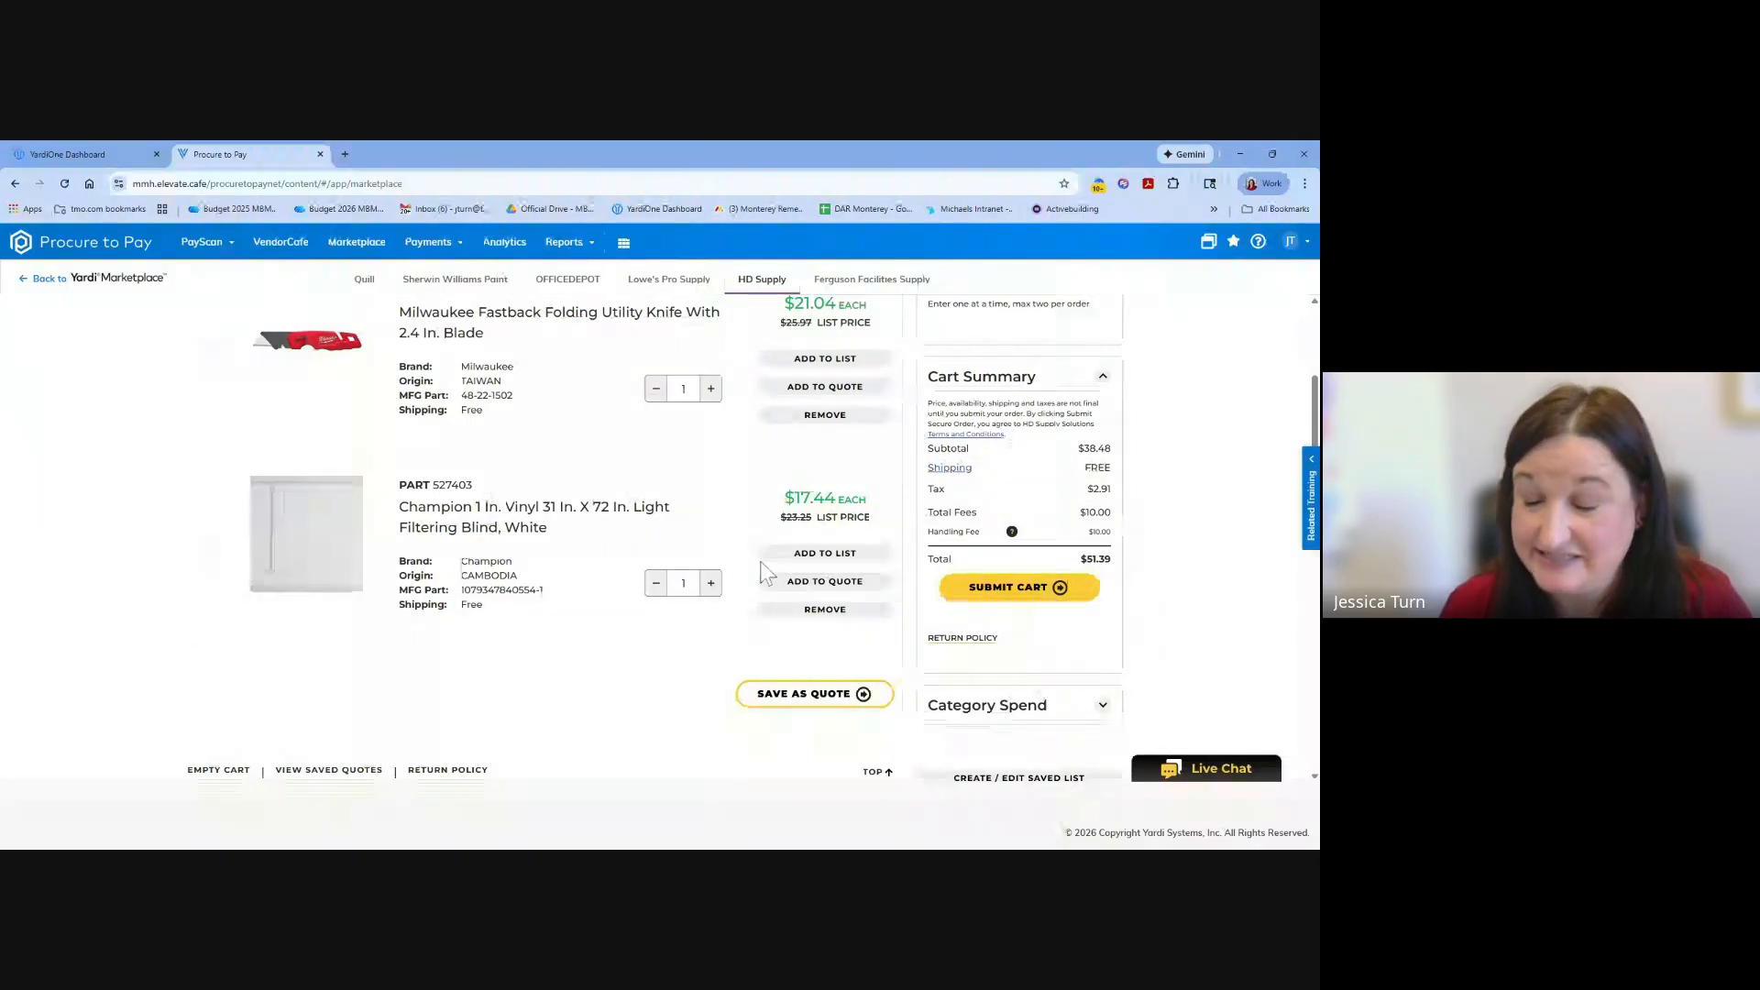
pyautogui.scroll(4, 567, 484)
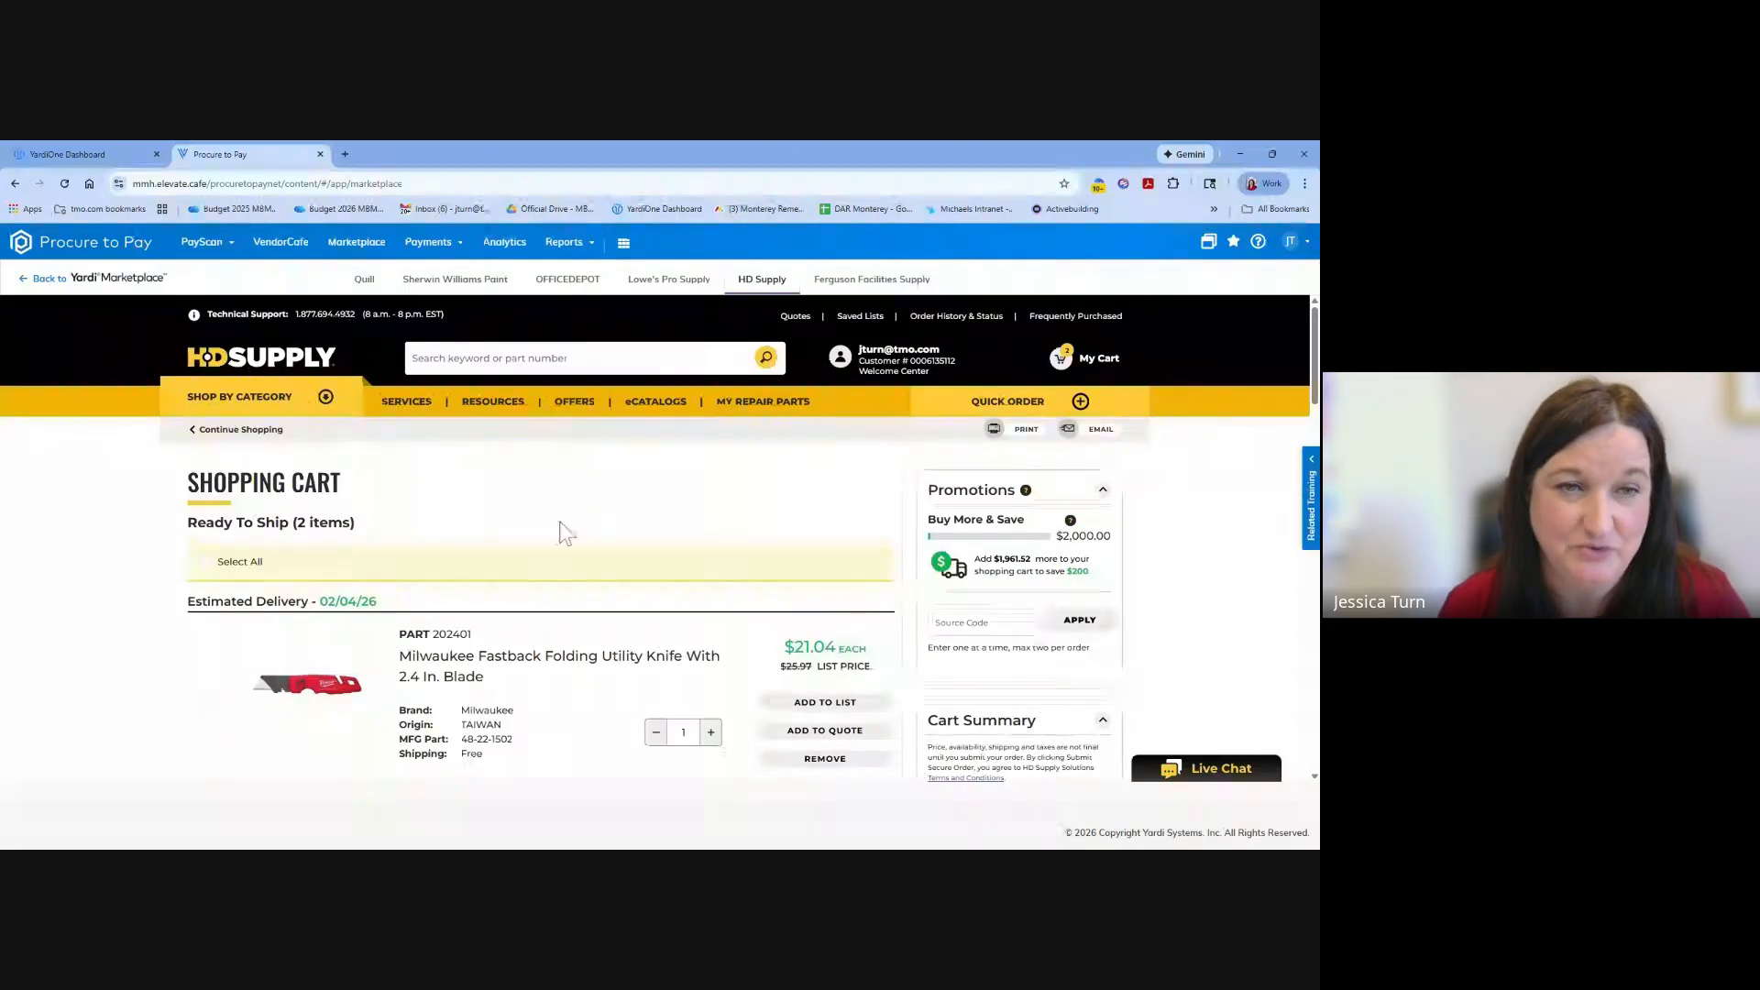
pyautogui.scroll(-3, 562, 528)
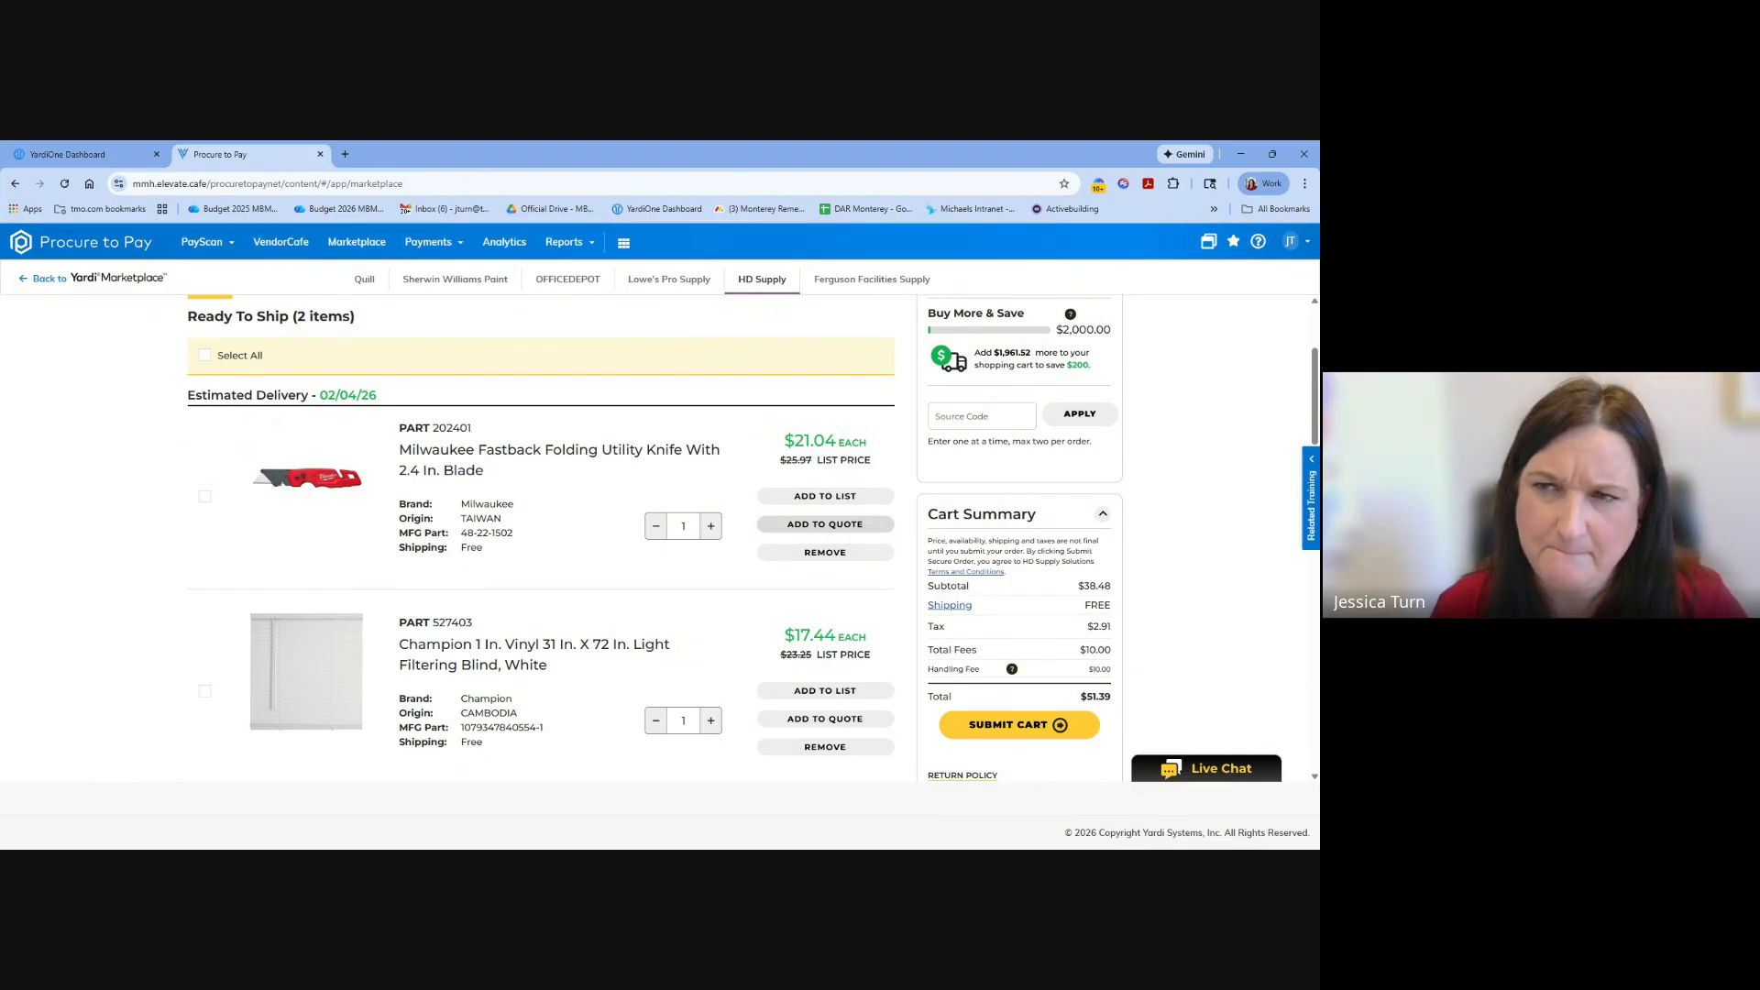
pyautogui.scroll(-3, 852, 531)
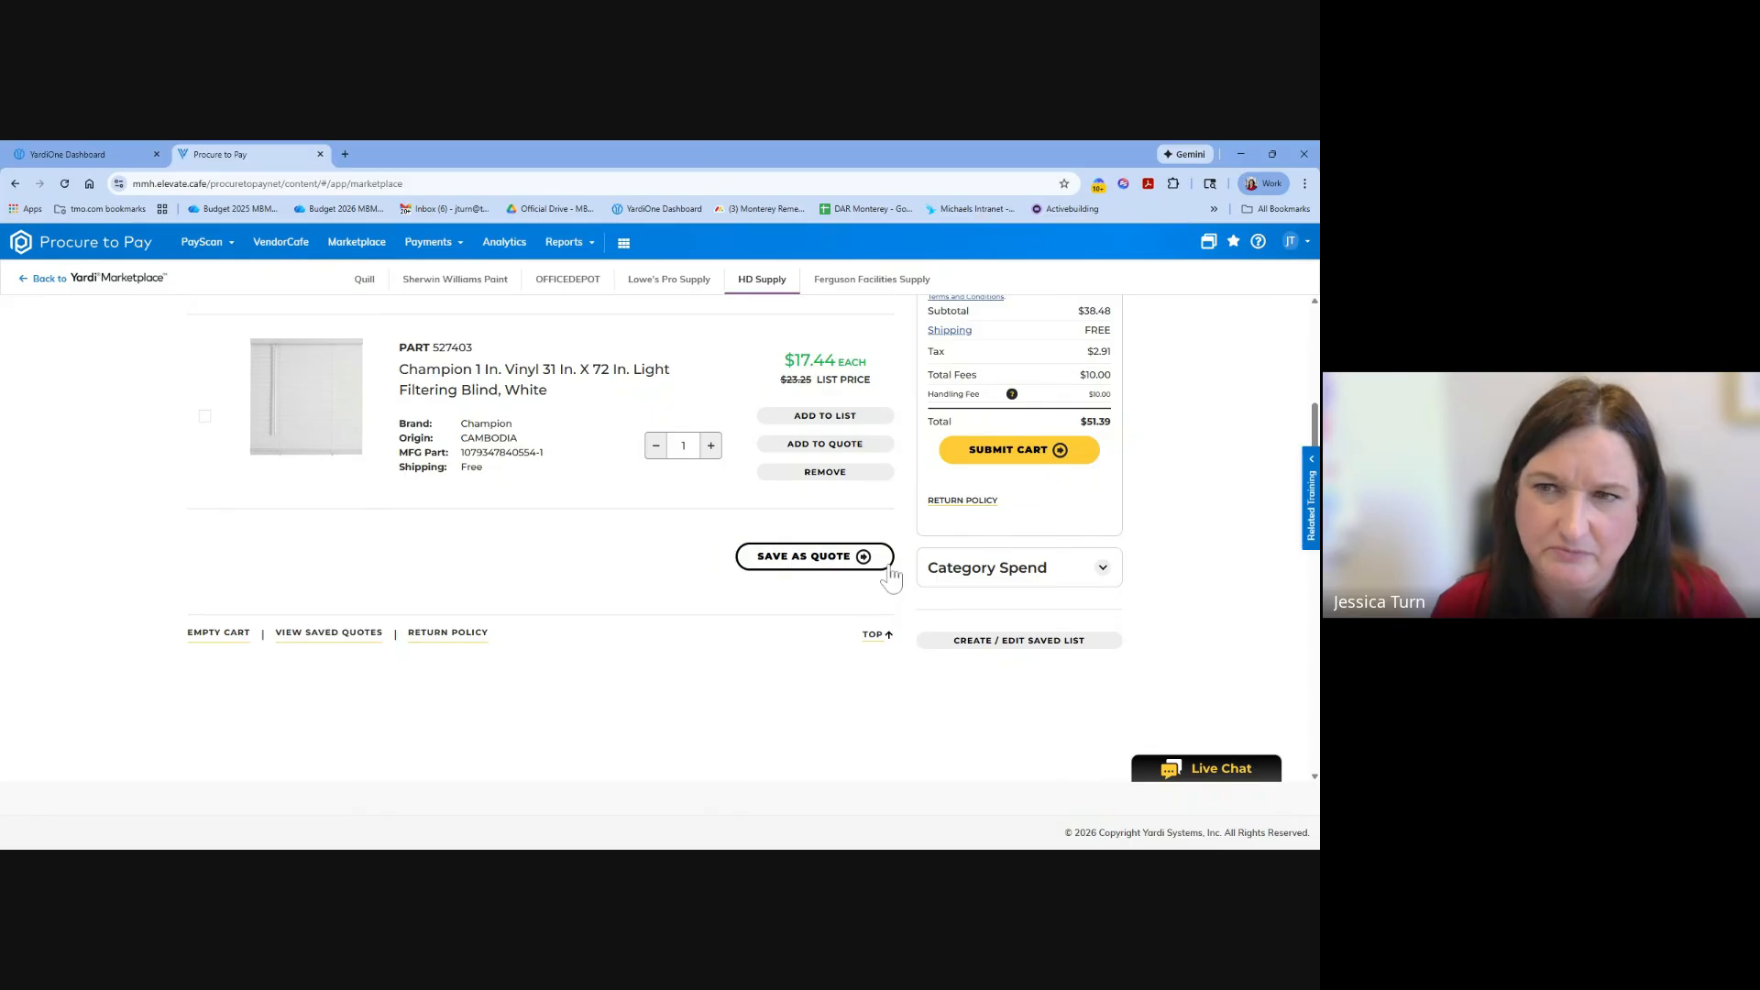
pyautogui.click(1008, 454)
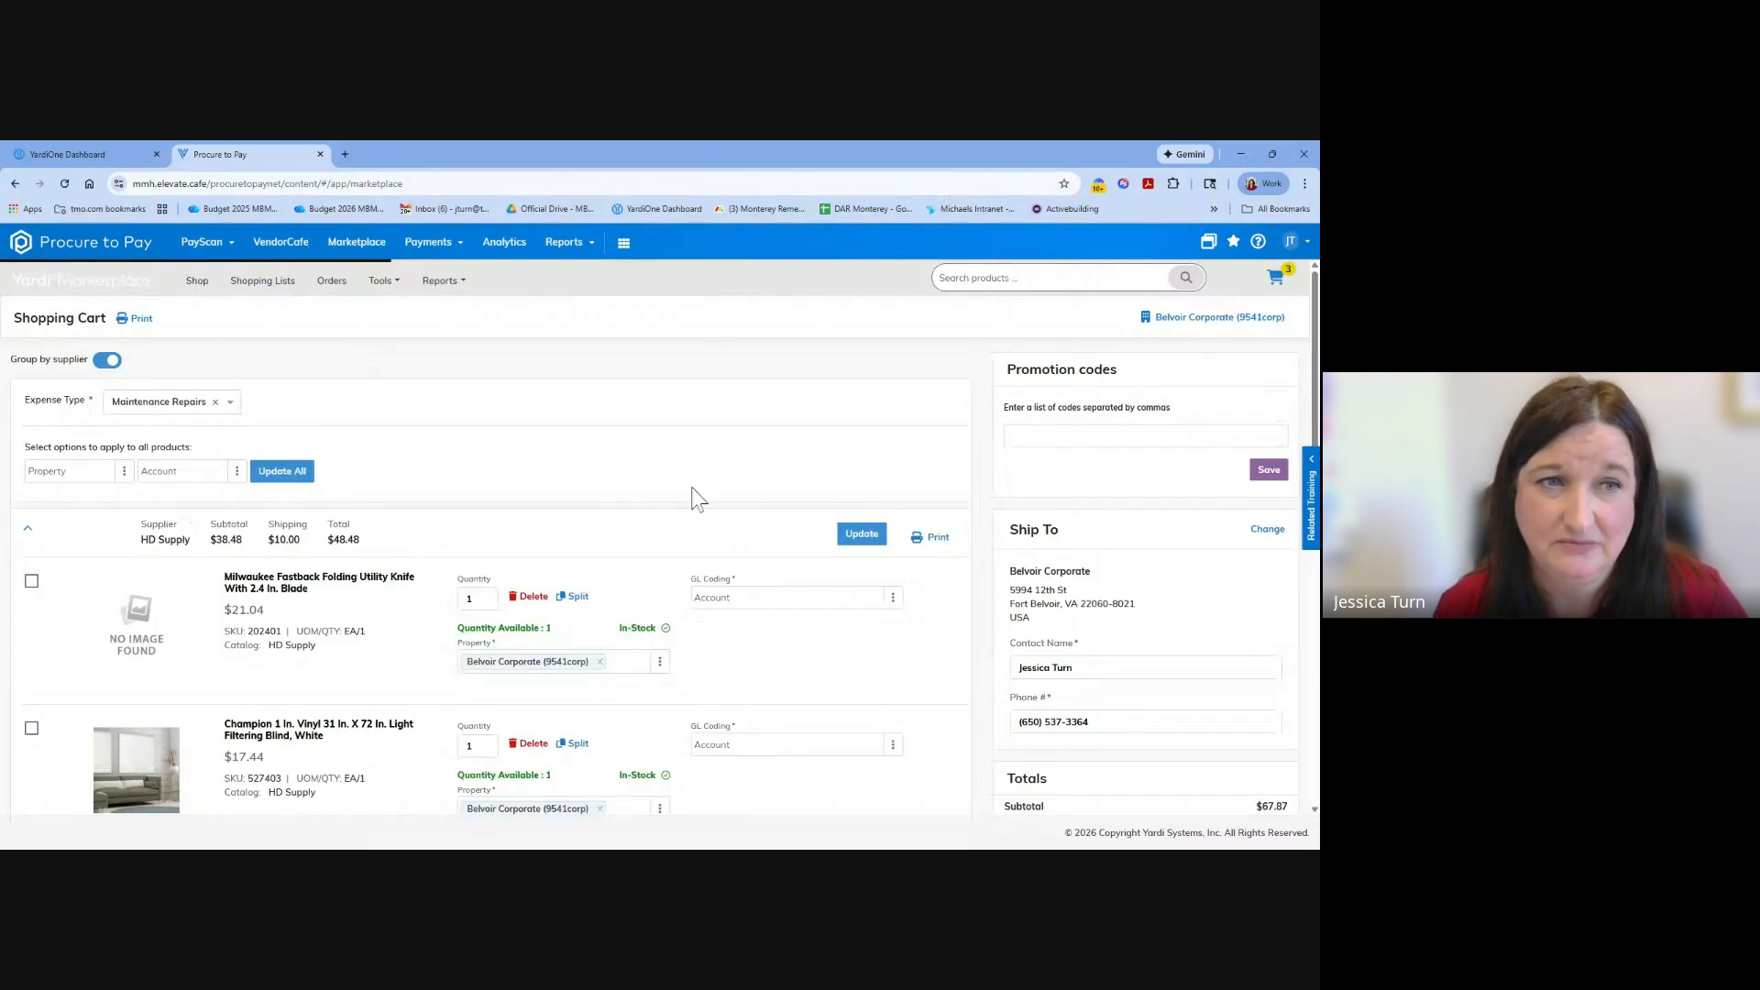
# Choose Huachuca Corporate Account (9538corp) as the property option for all cart products and look over the items' GL coding fields.
pyautogui.click(123, 471)
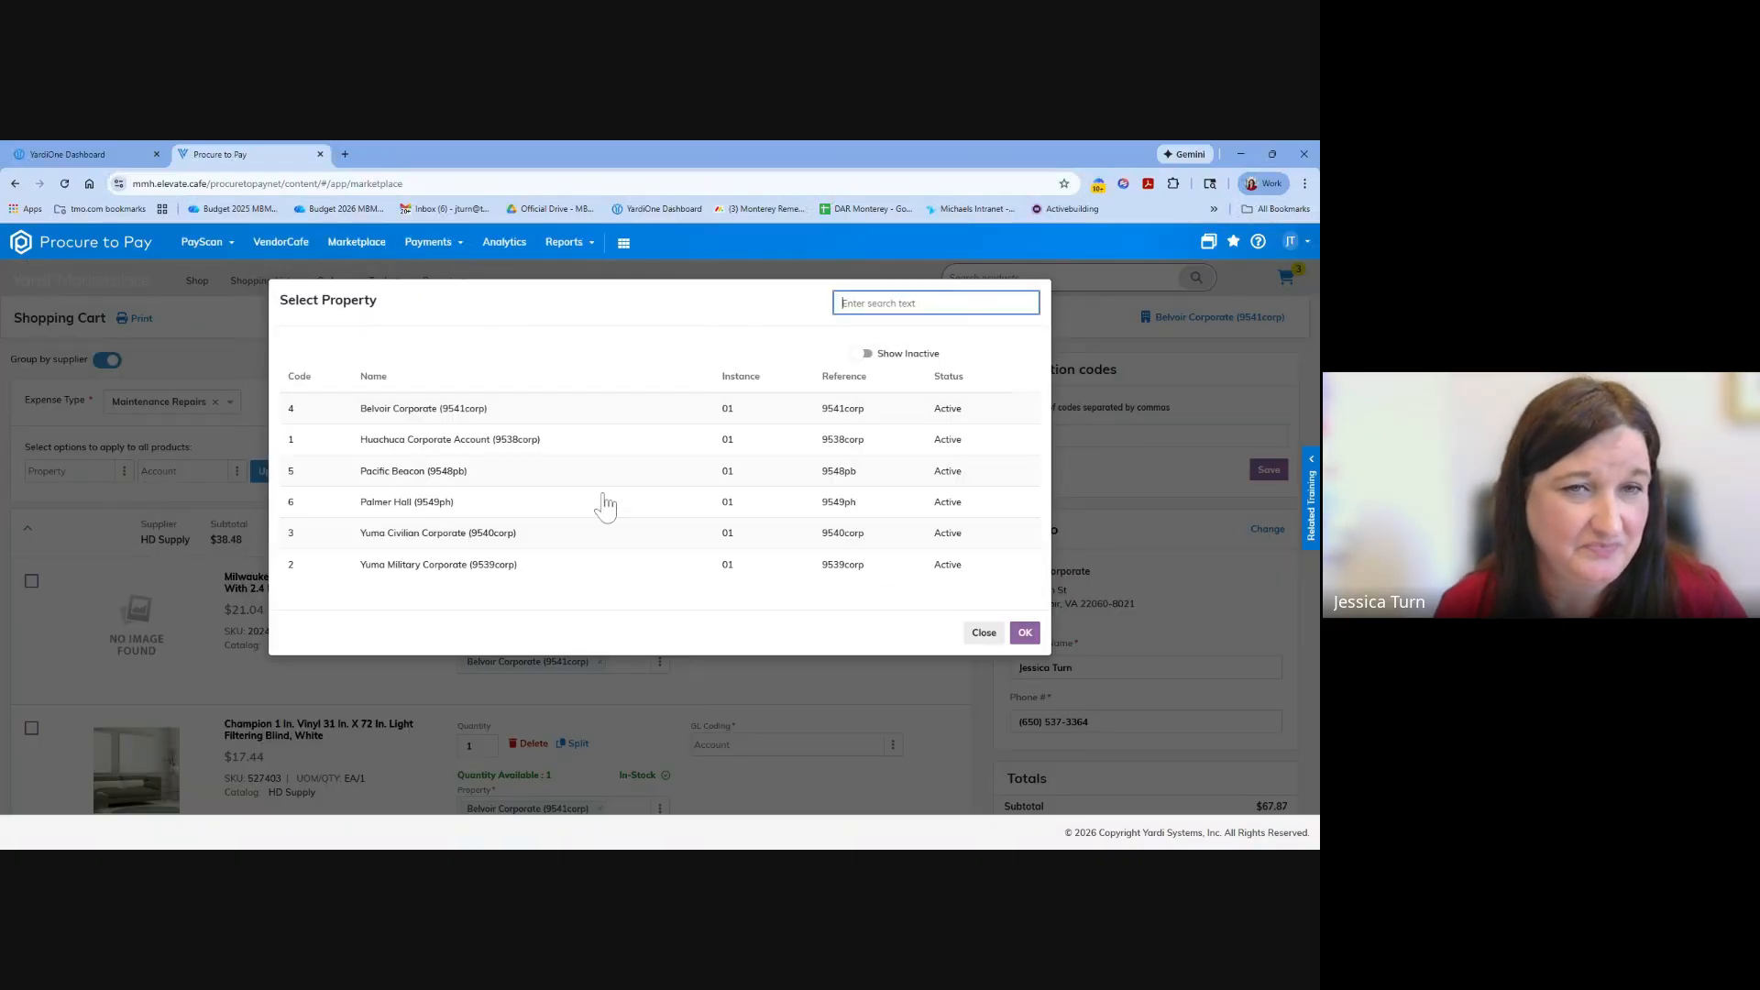
pyautogui.doubleClick(514, 452)
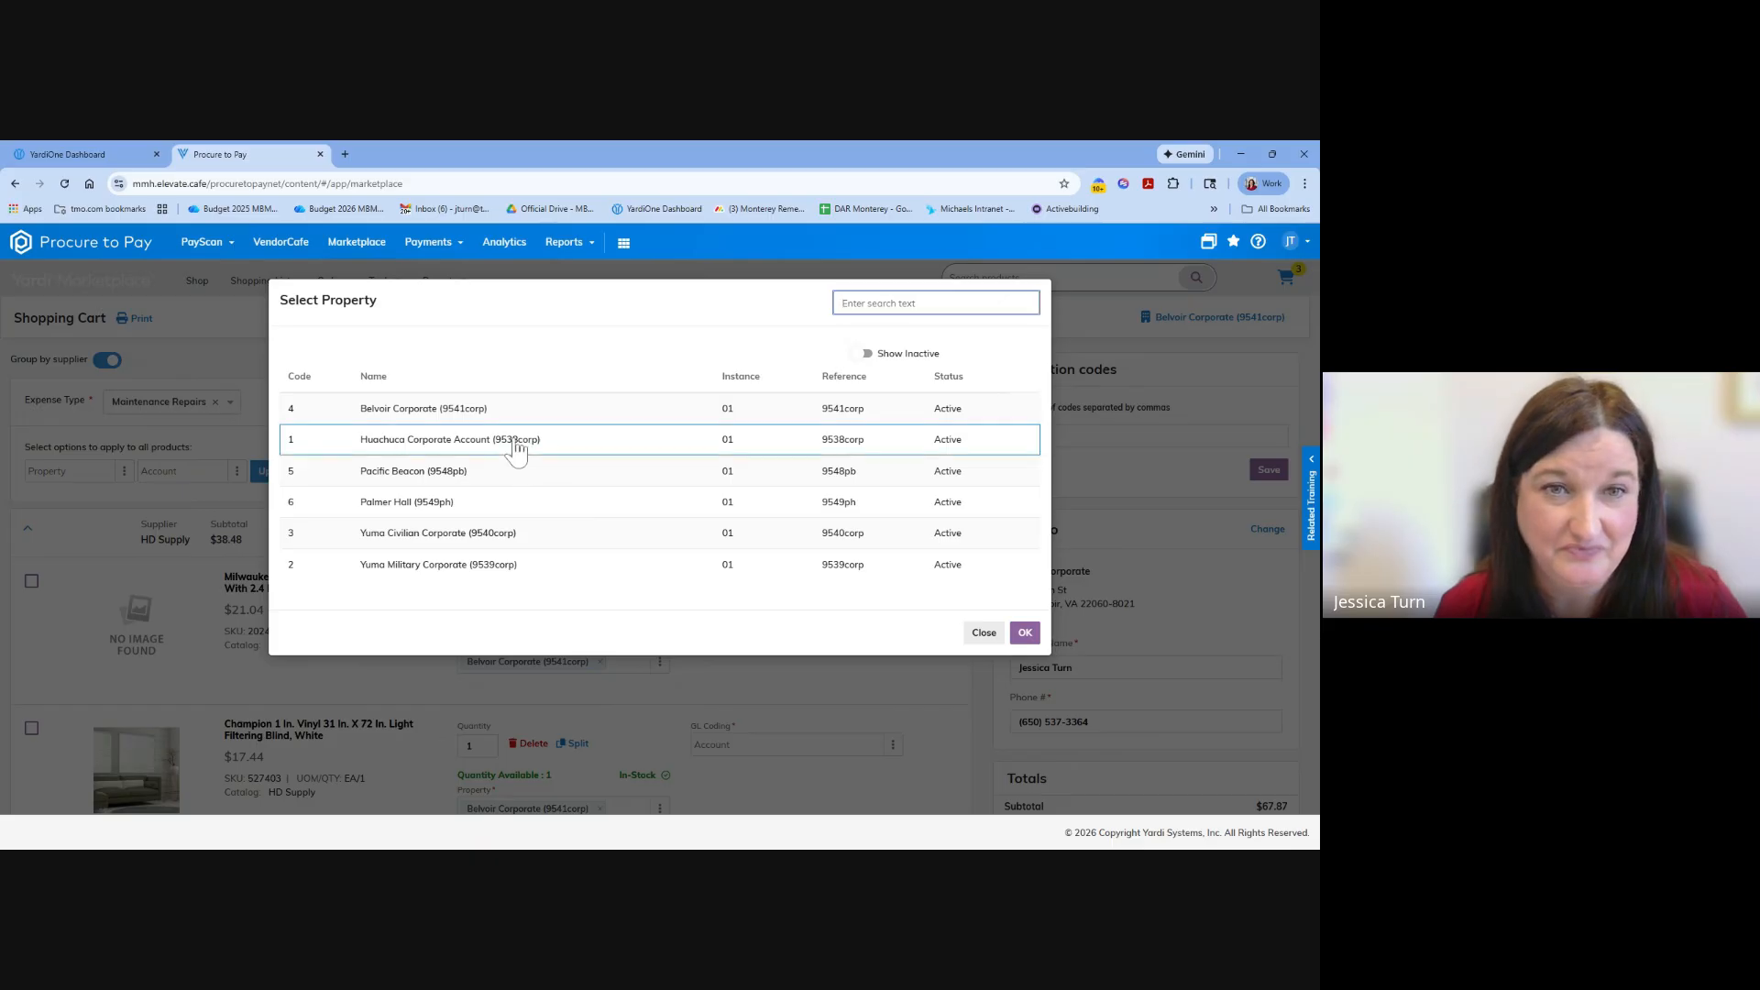
pyautogui.scroll(-3, 699, 554)
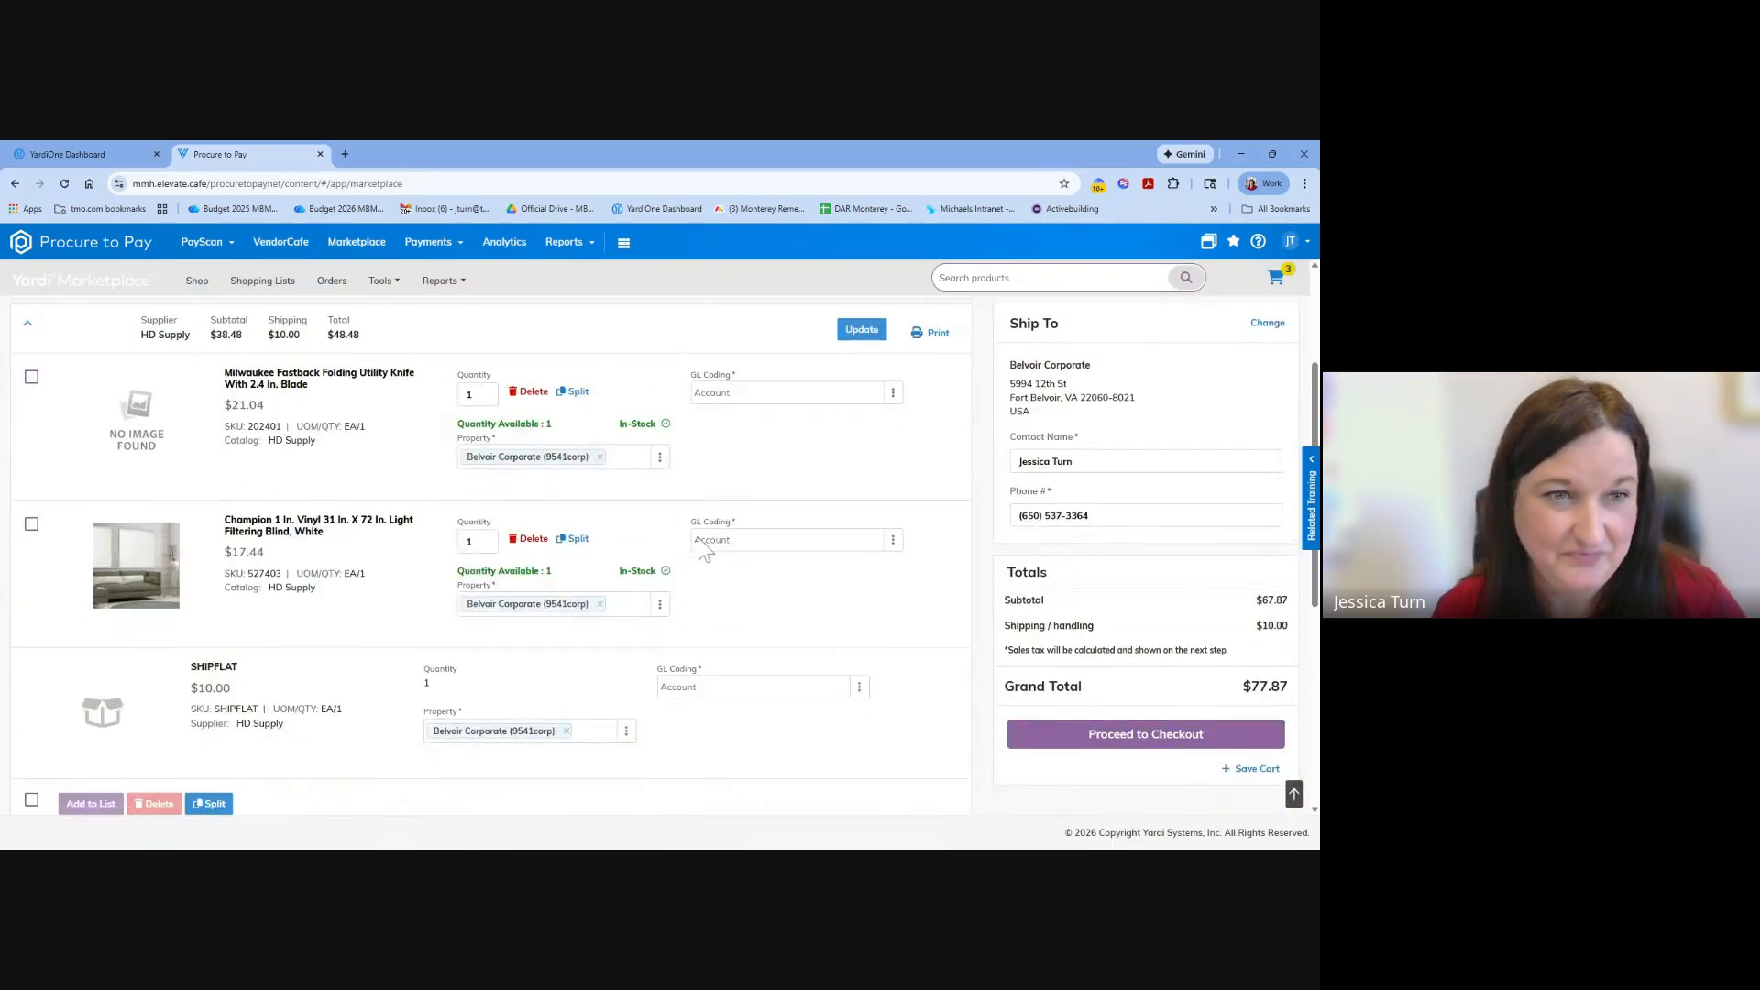
pyautogui.scroll(2, 688, 589)
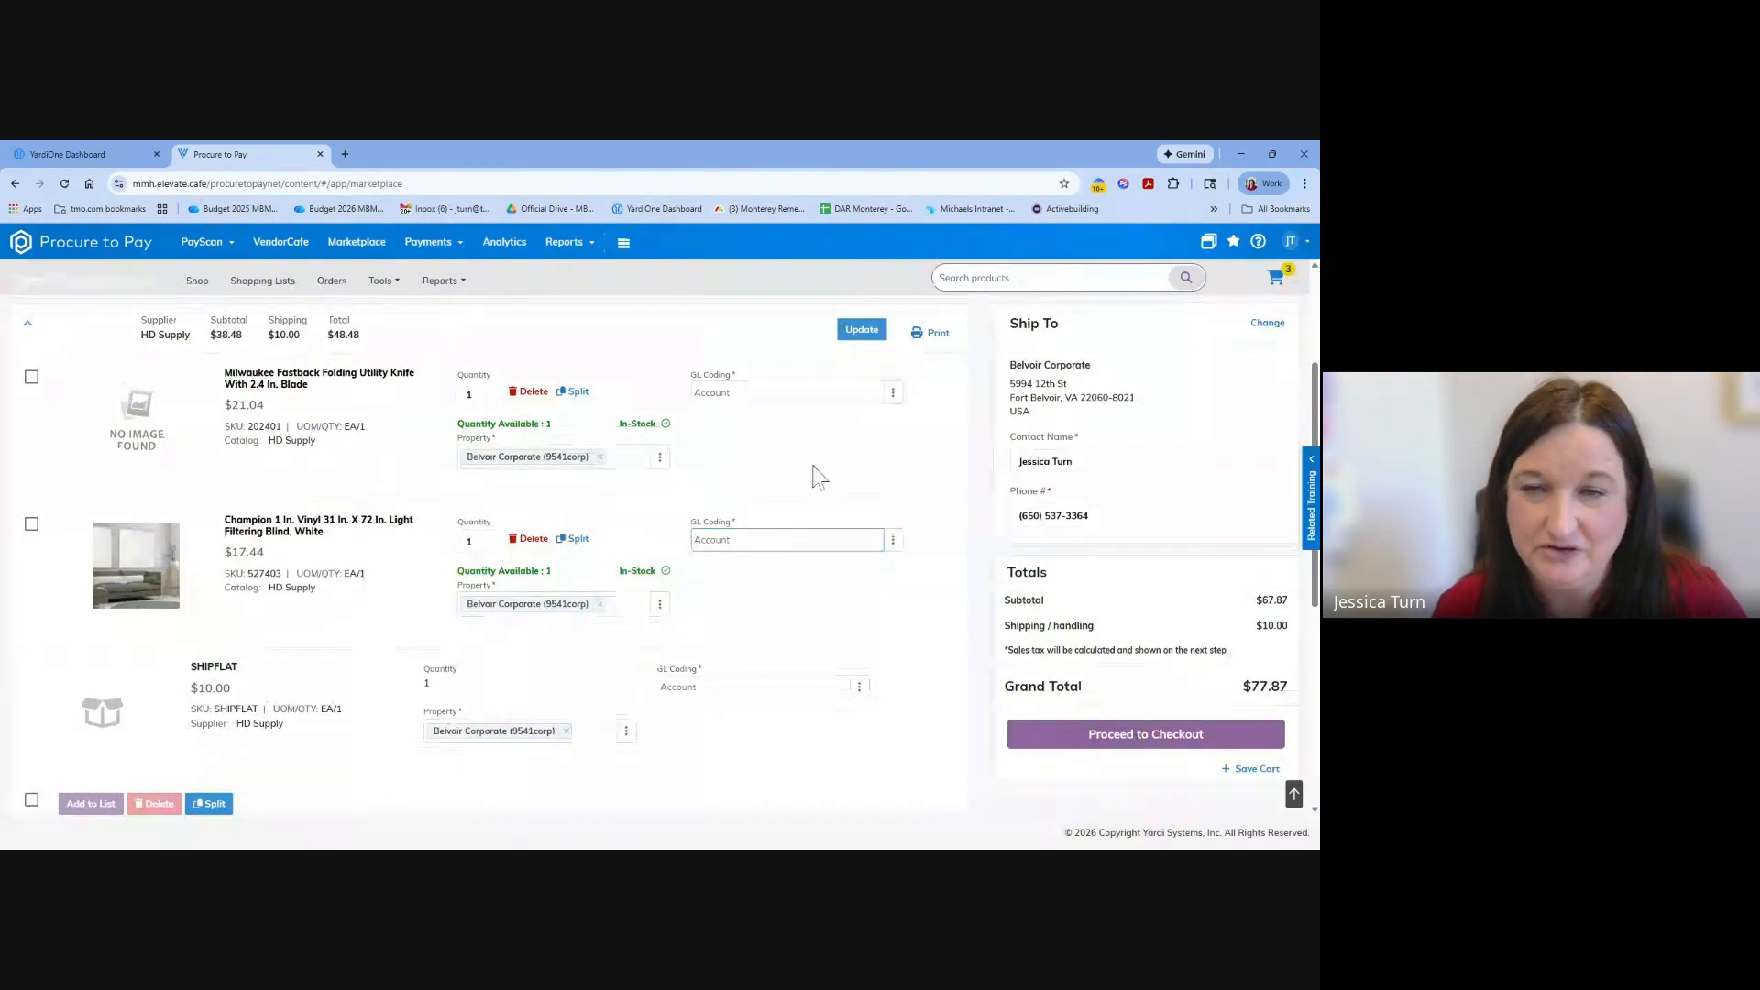
pyautogui.click(774, 395)
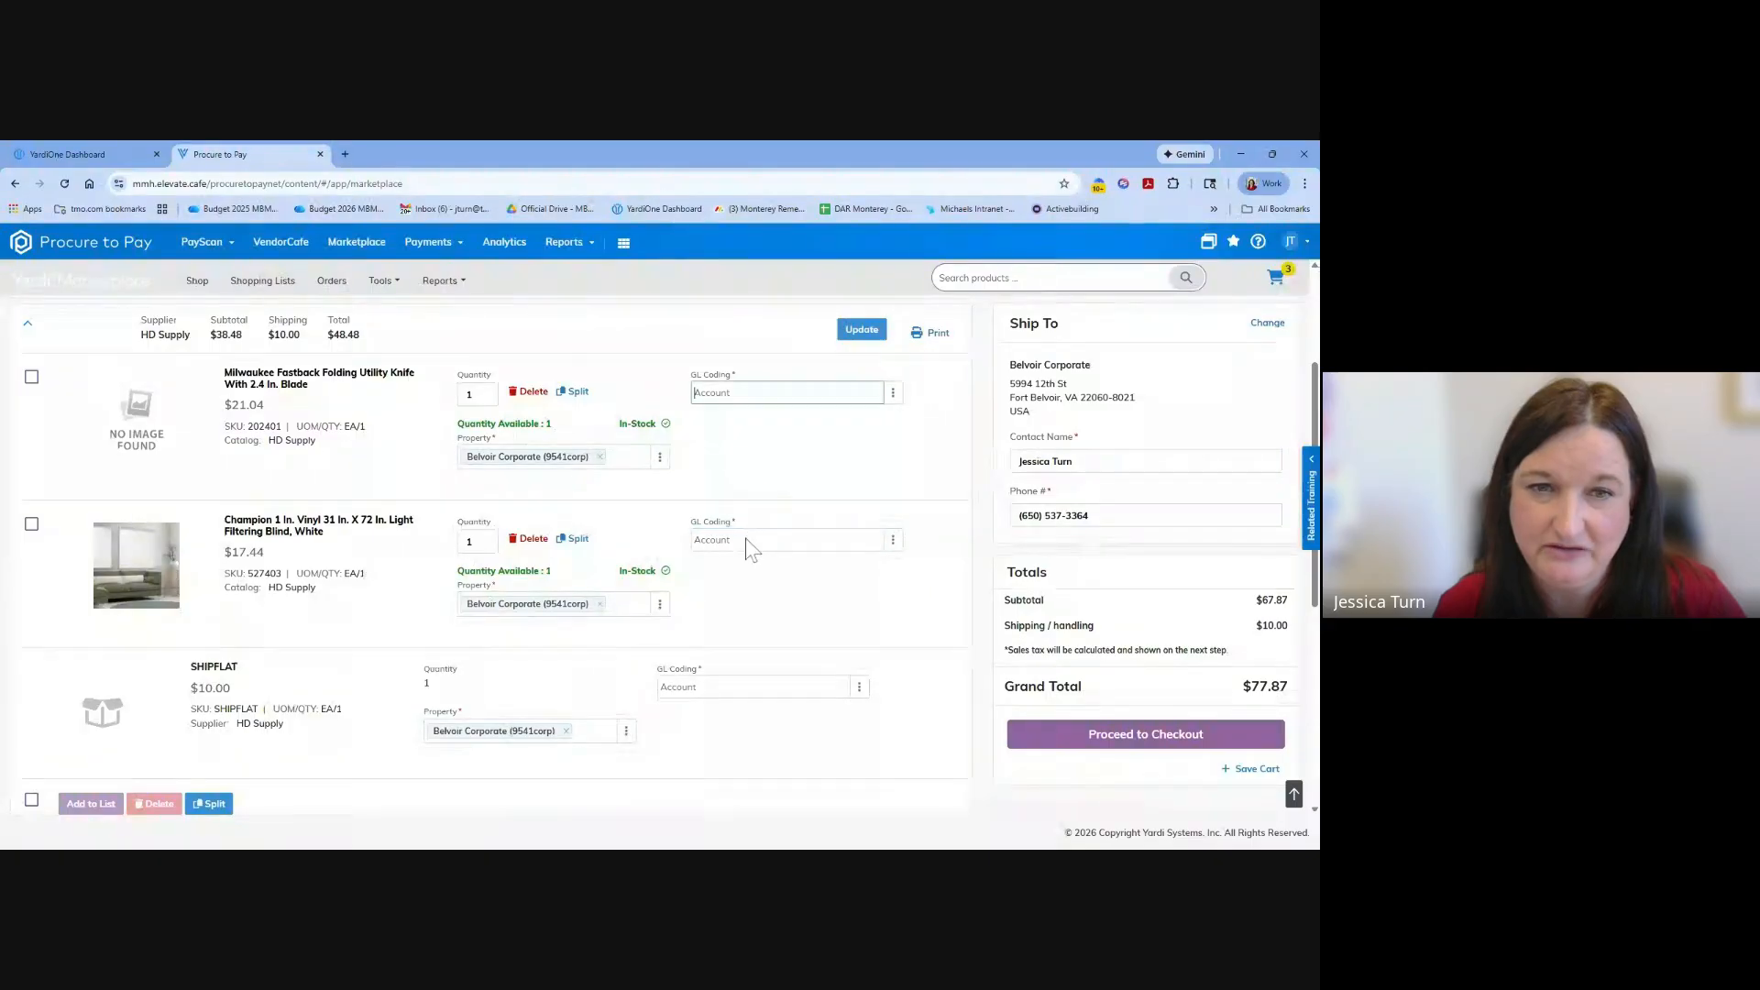
pyautogui.click(754, 689)
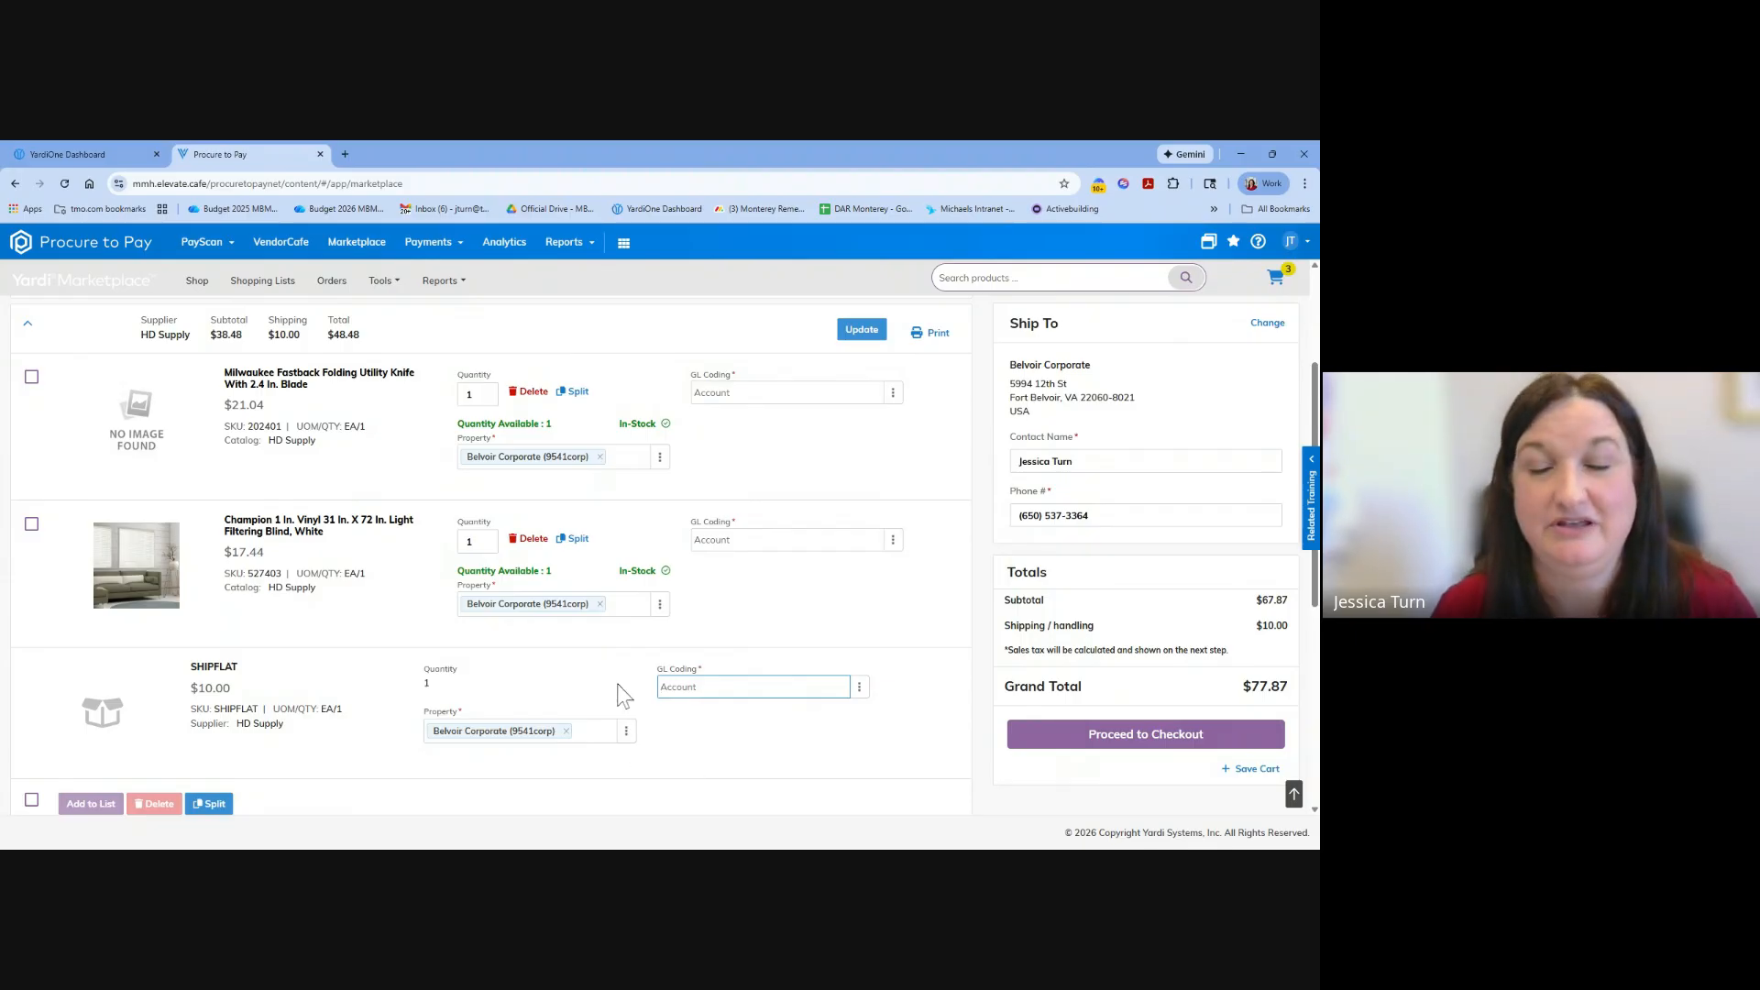
pyautogui.scroll(-5, 678, 614)
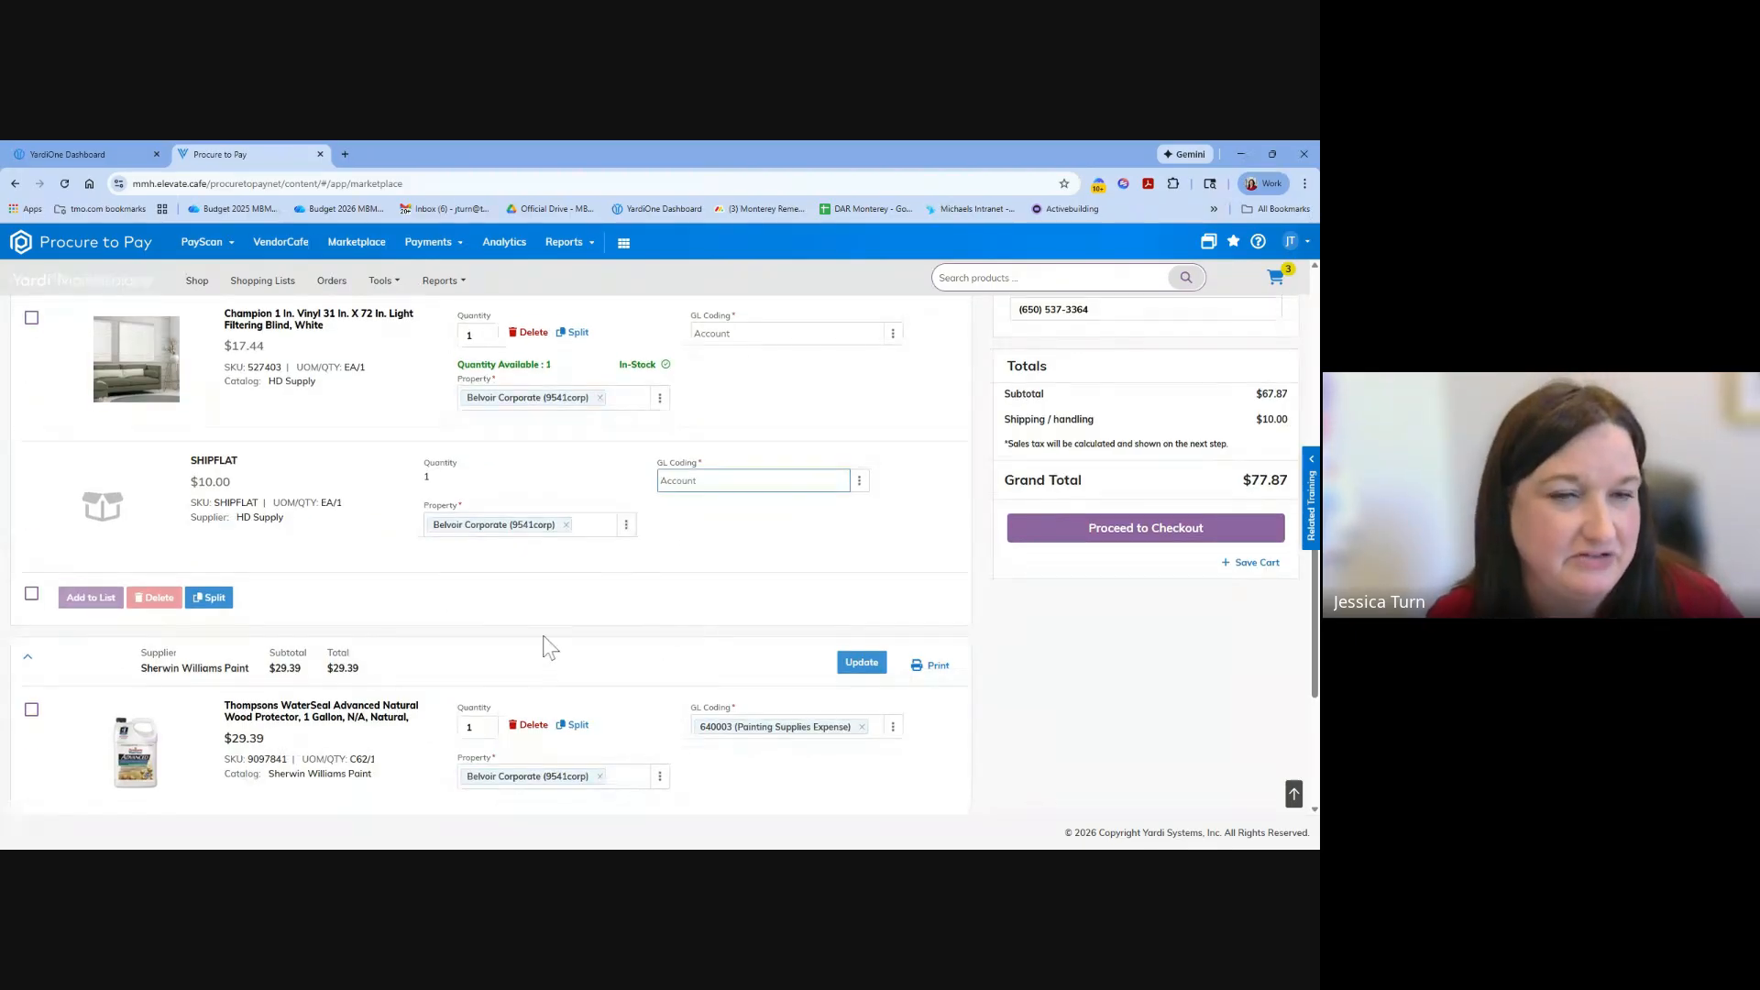
pyautogui.scroll(5, 542, 646)
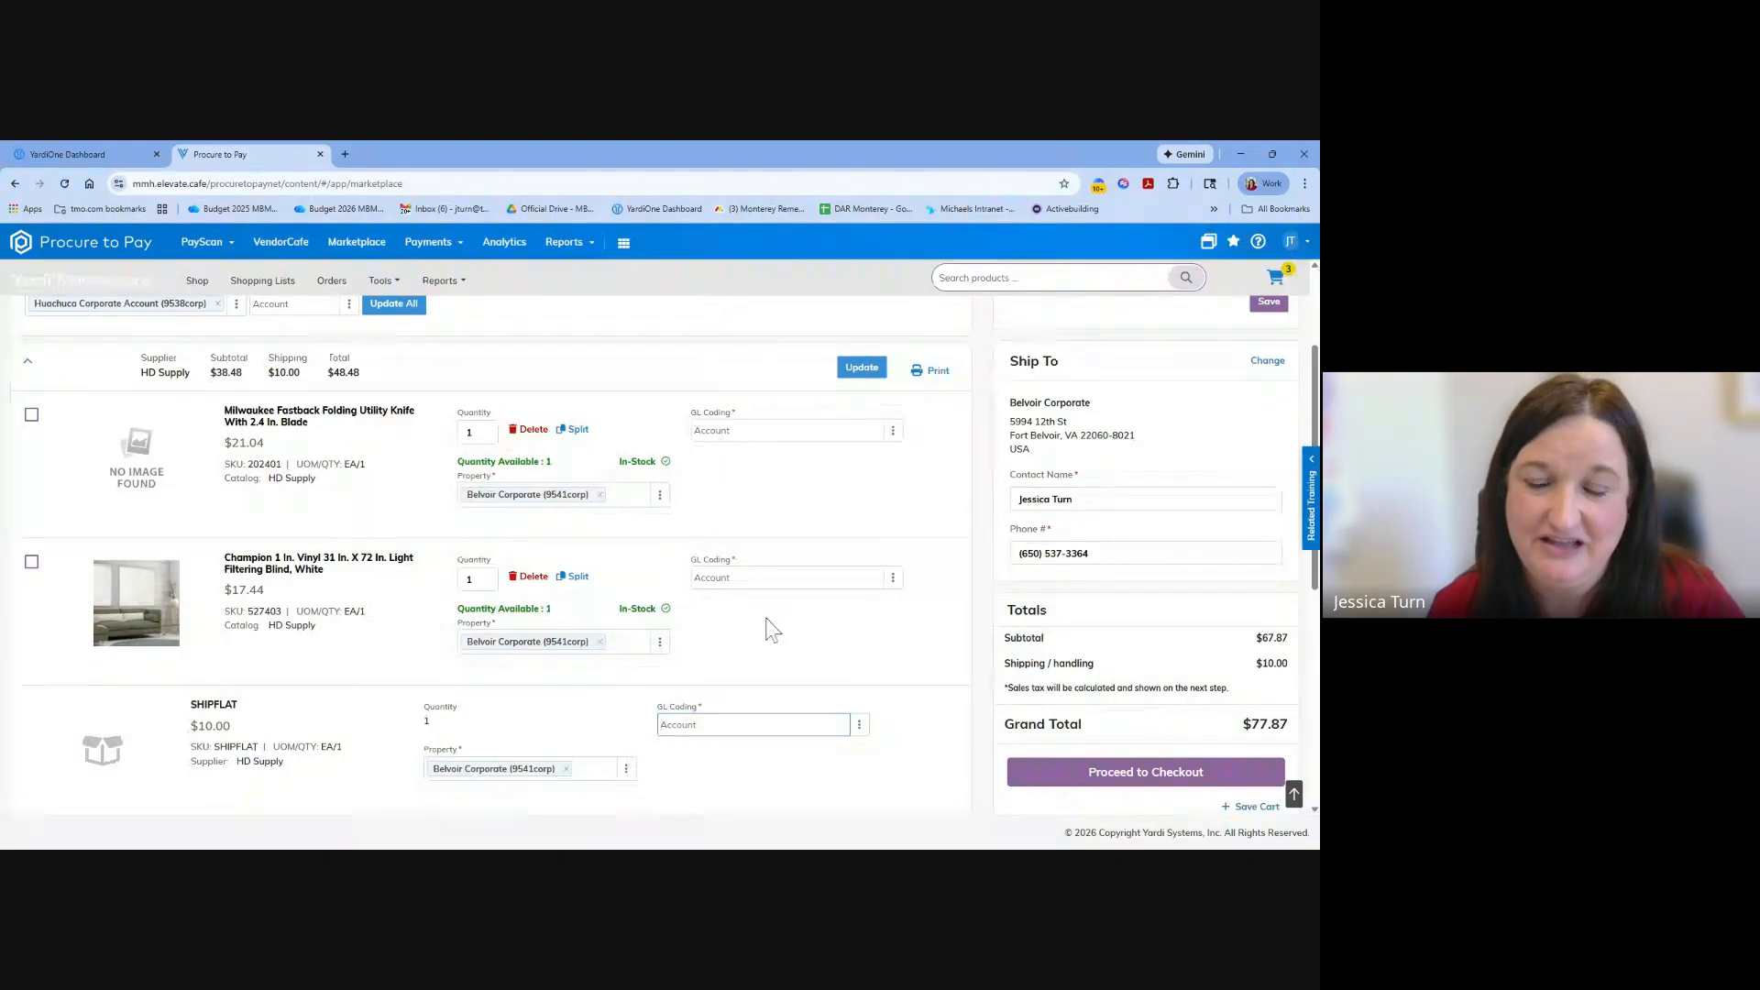
pyautogui.scroll(2, 773, 630)
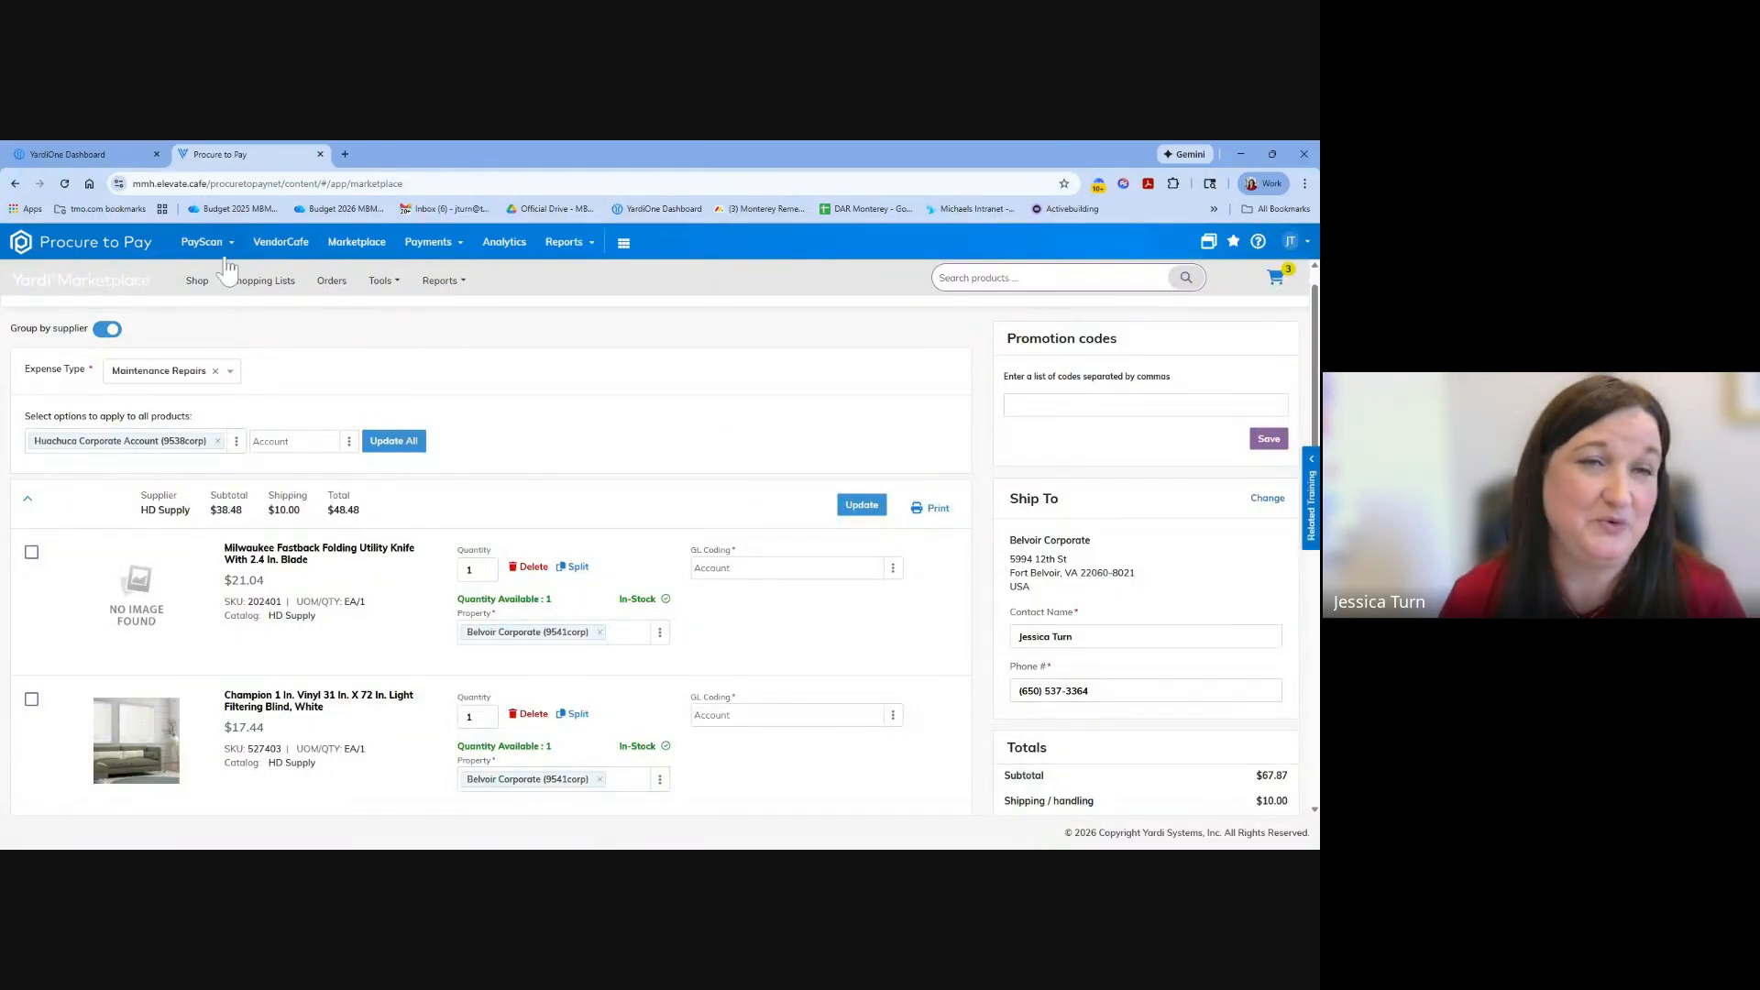
pyautogui.click(204, 243)
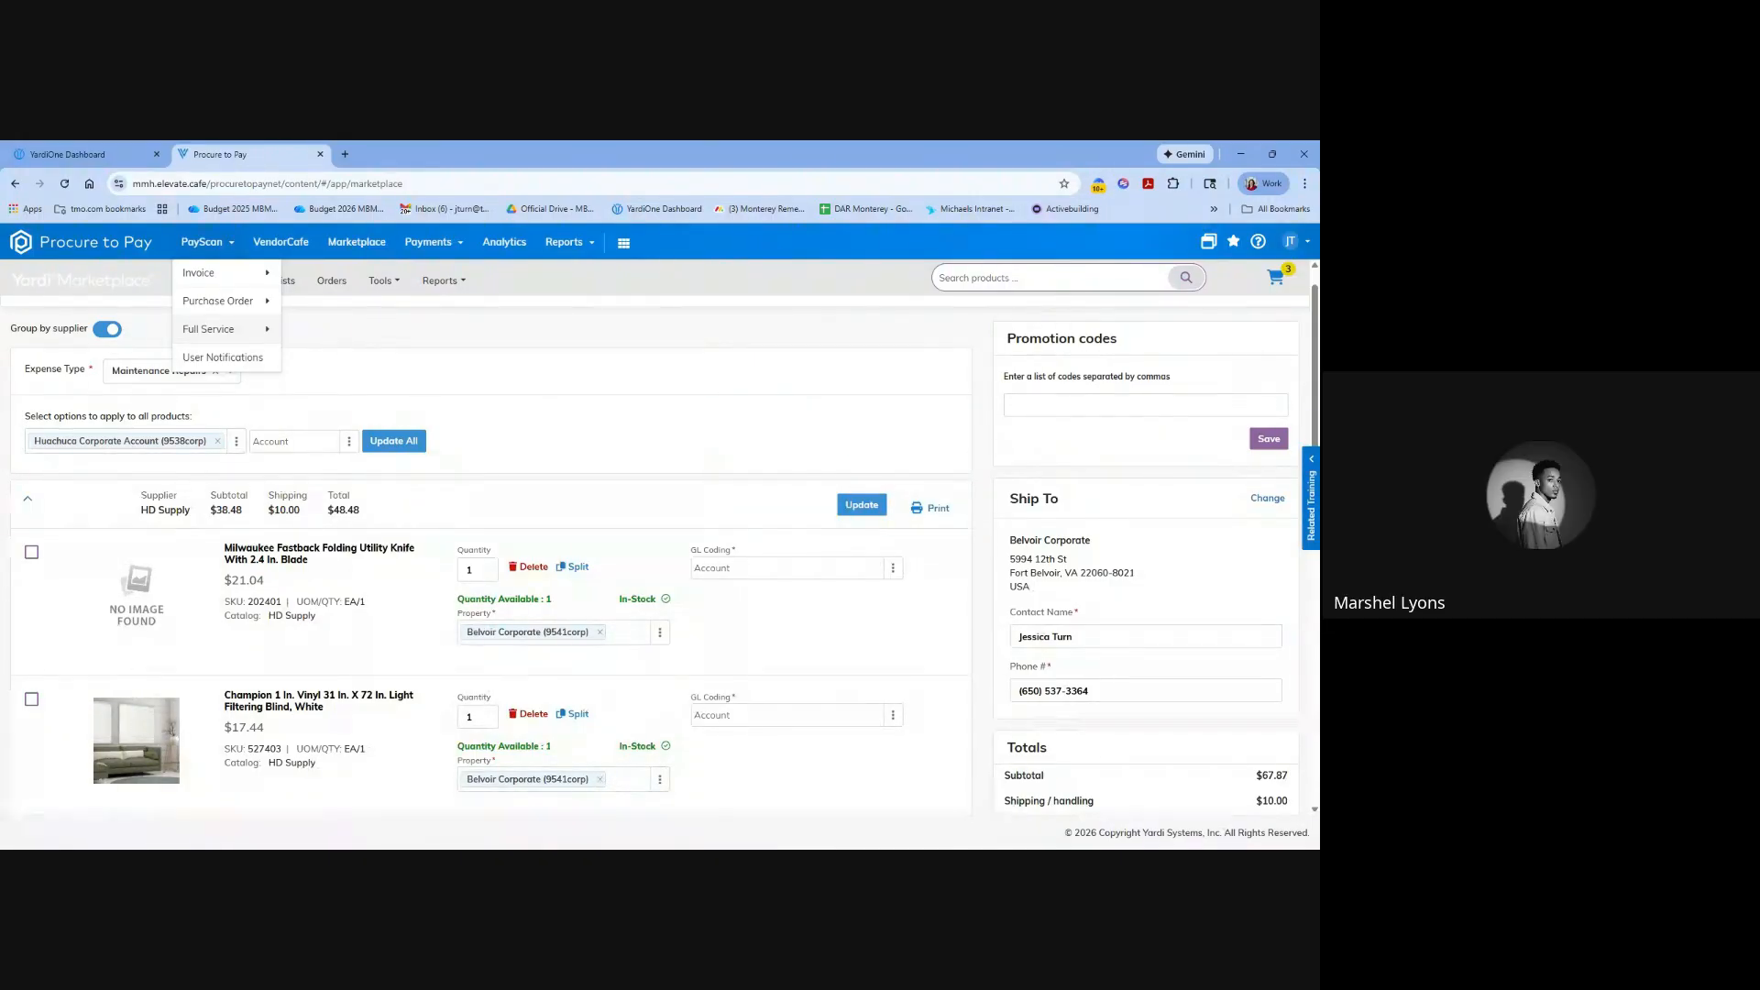
pyautogui.click(498, 372)
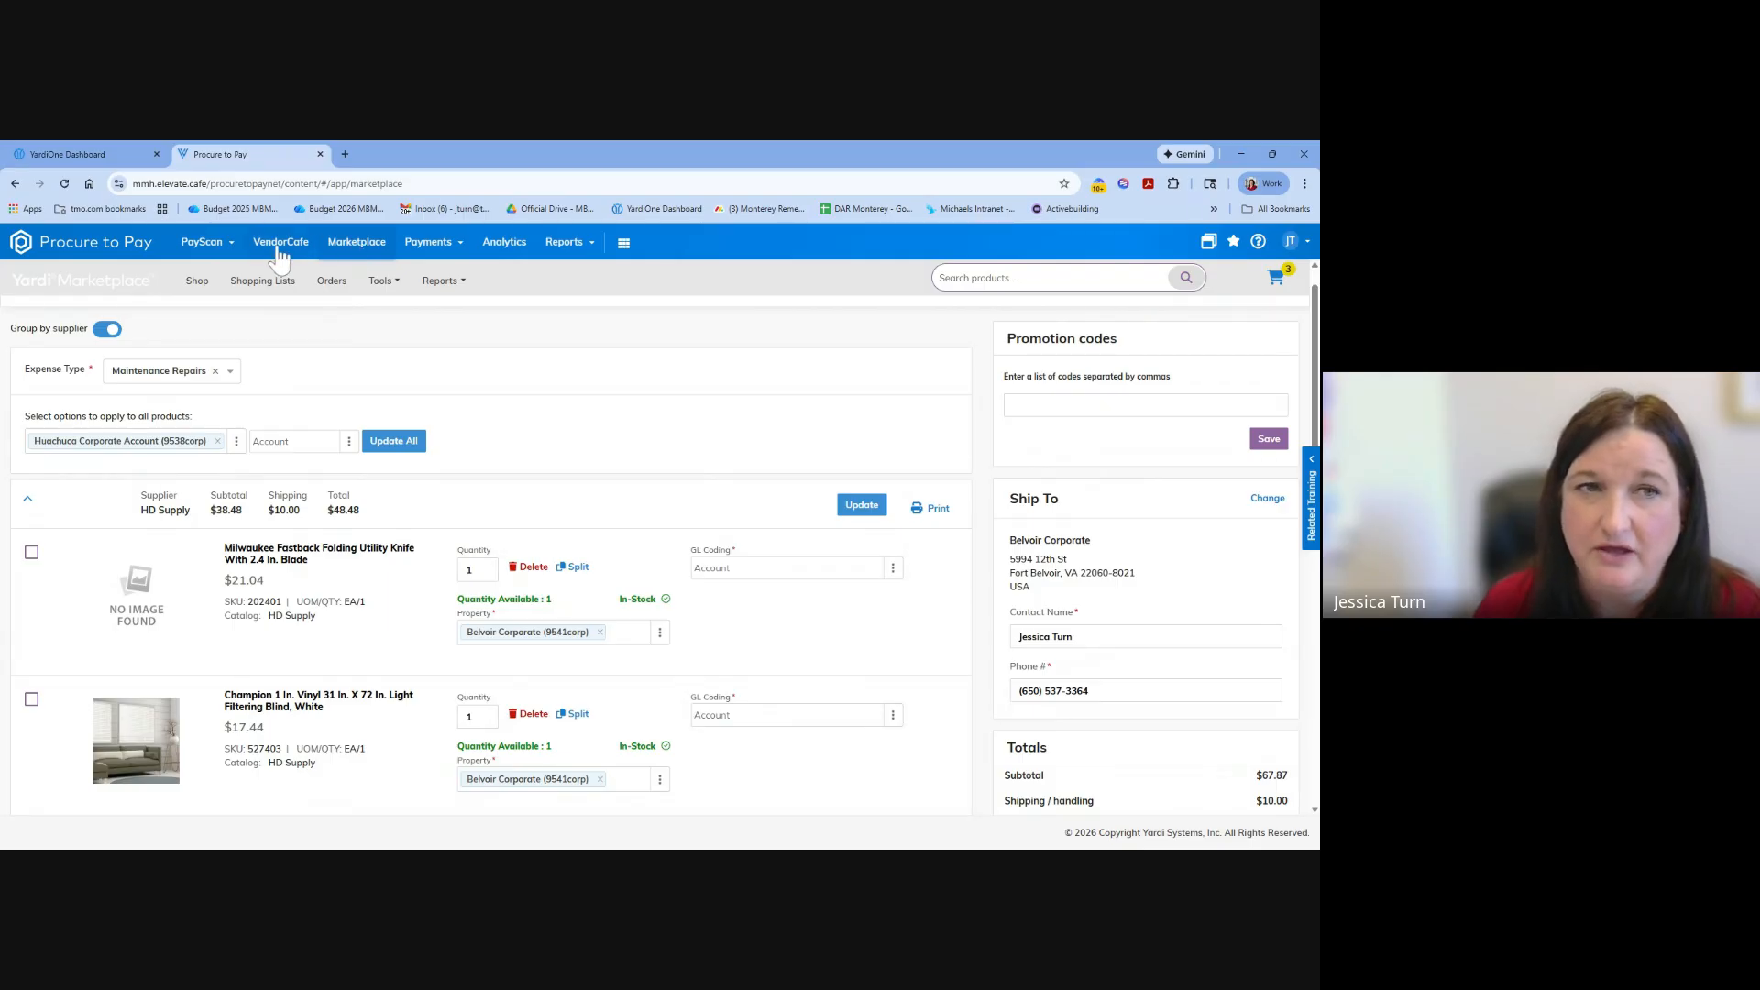
# Open the Lowe's Pro Supply punchout from the Marketplace shop, look over its launch and item-return options, and go back to the Marketplace.
pyautogui.click(198, 286)
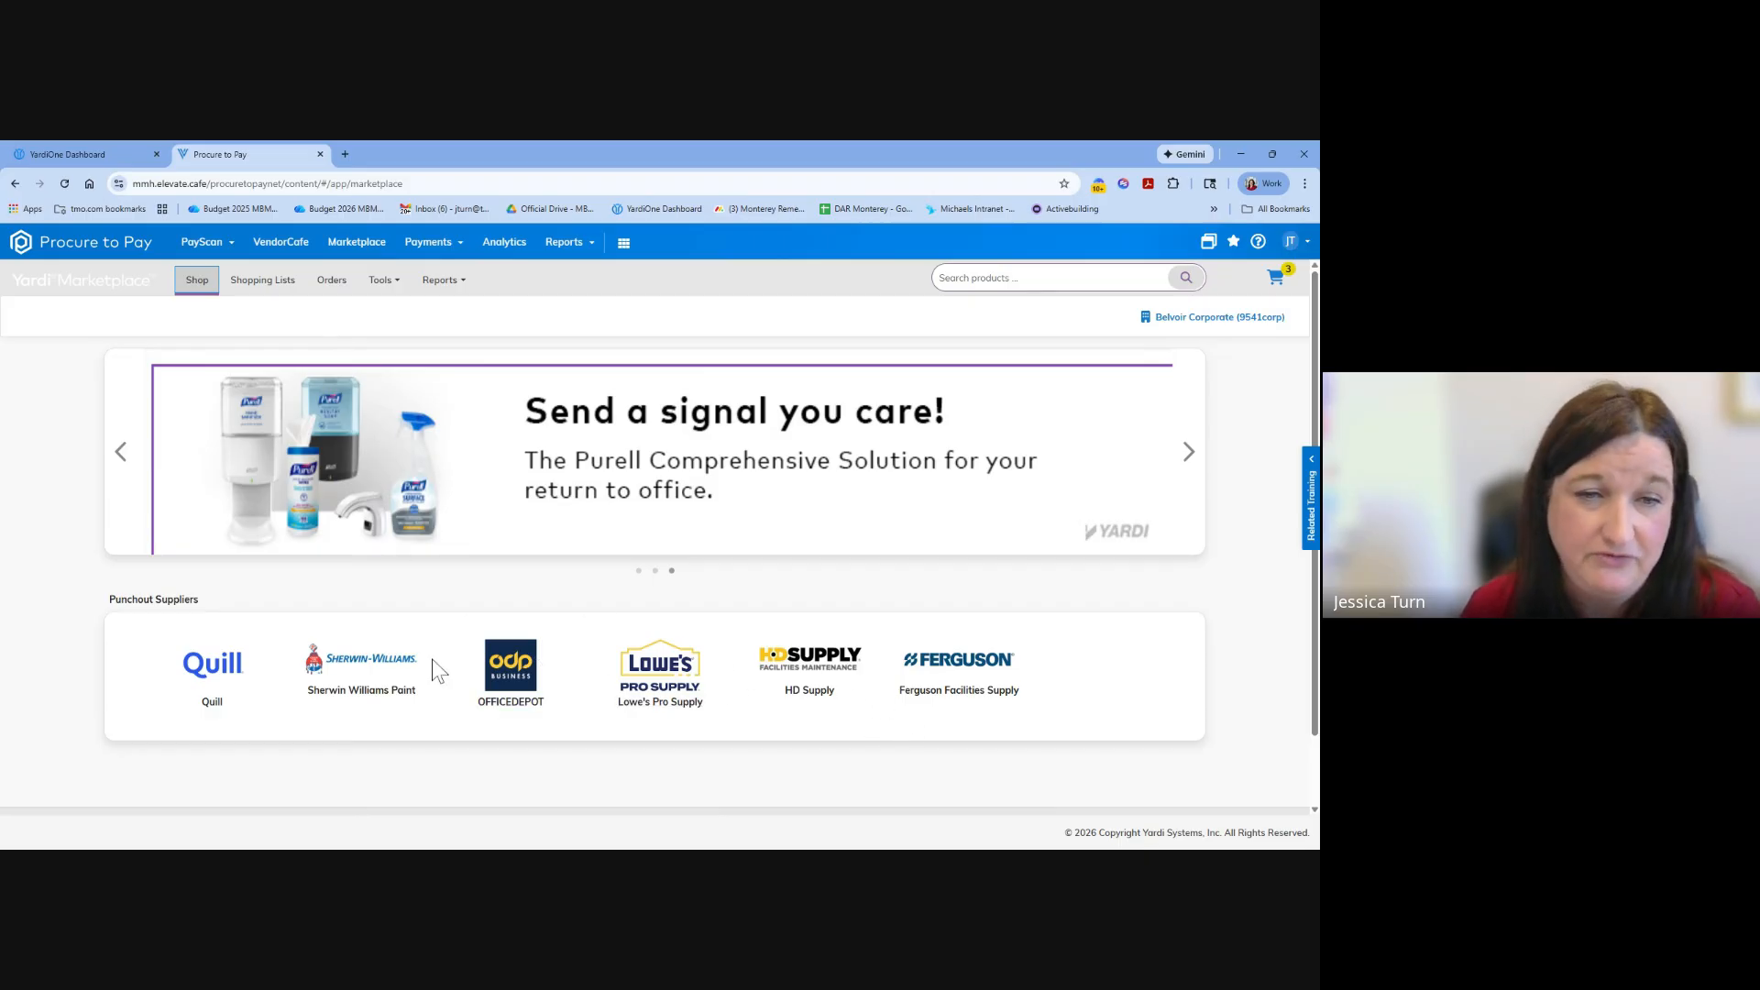
pyautogui.click(694, 698)
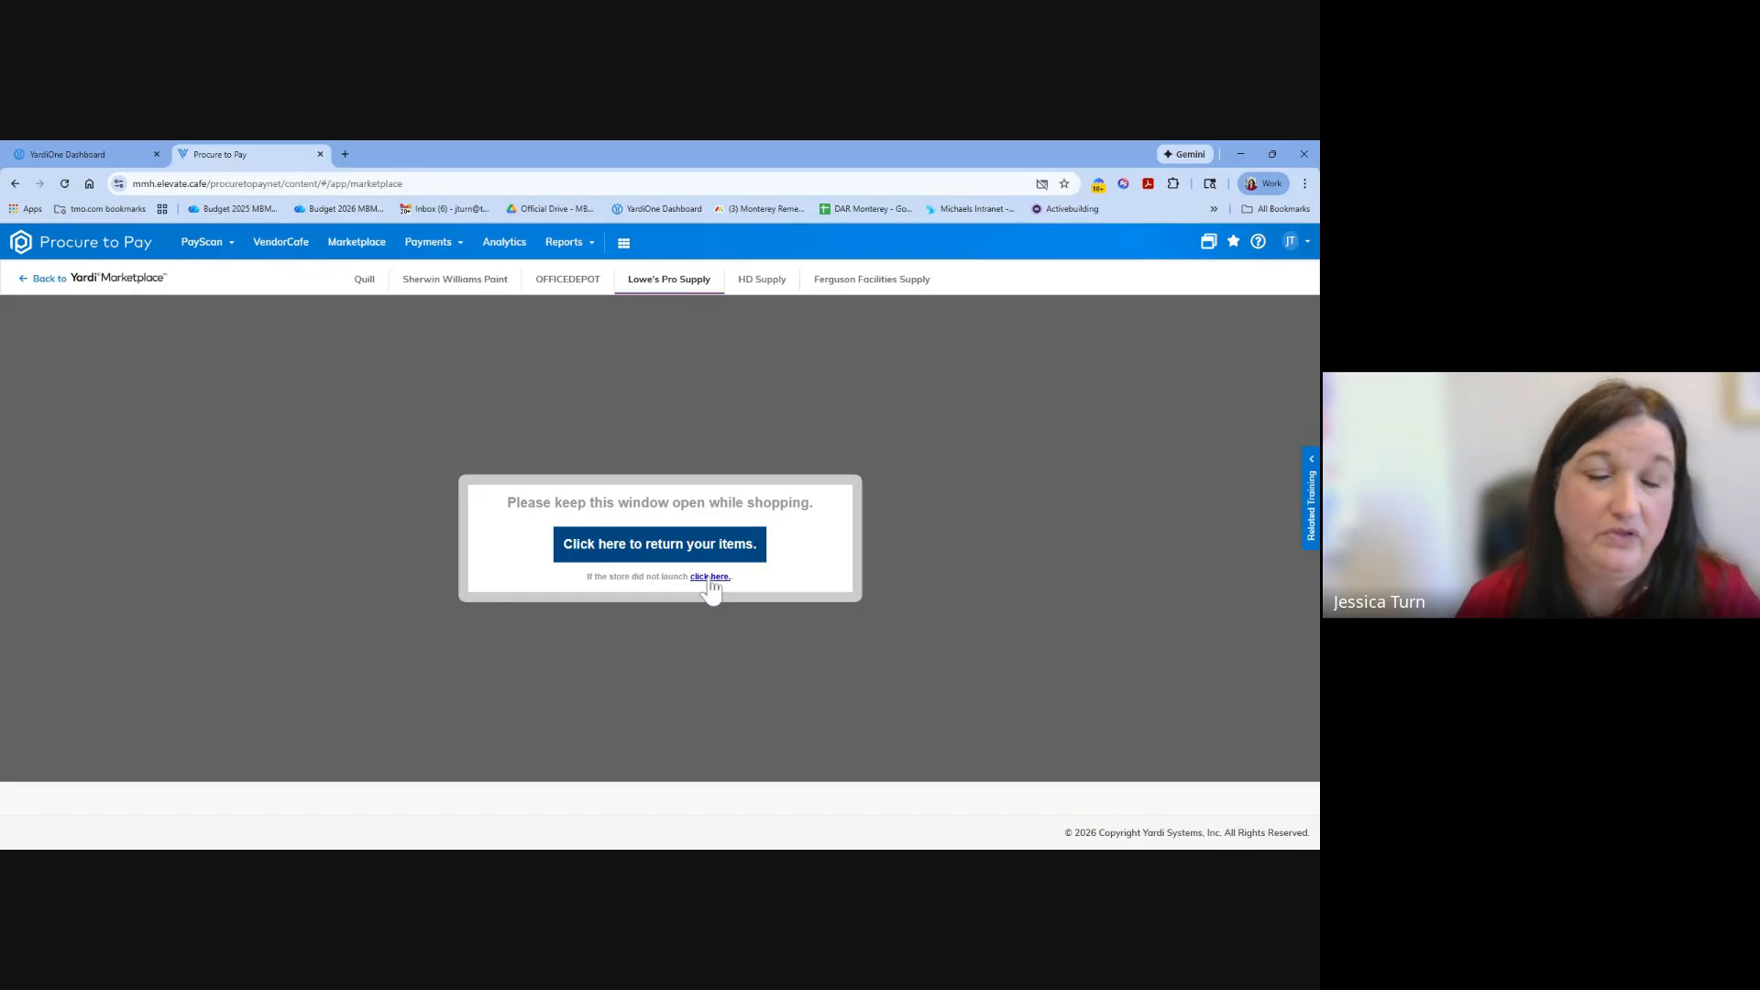
pyautogui.click(684, 533)
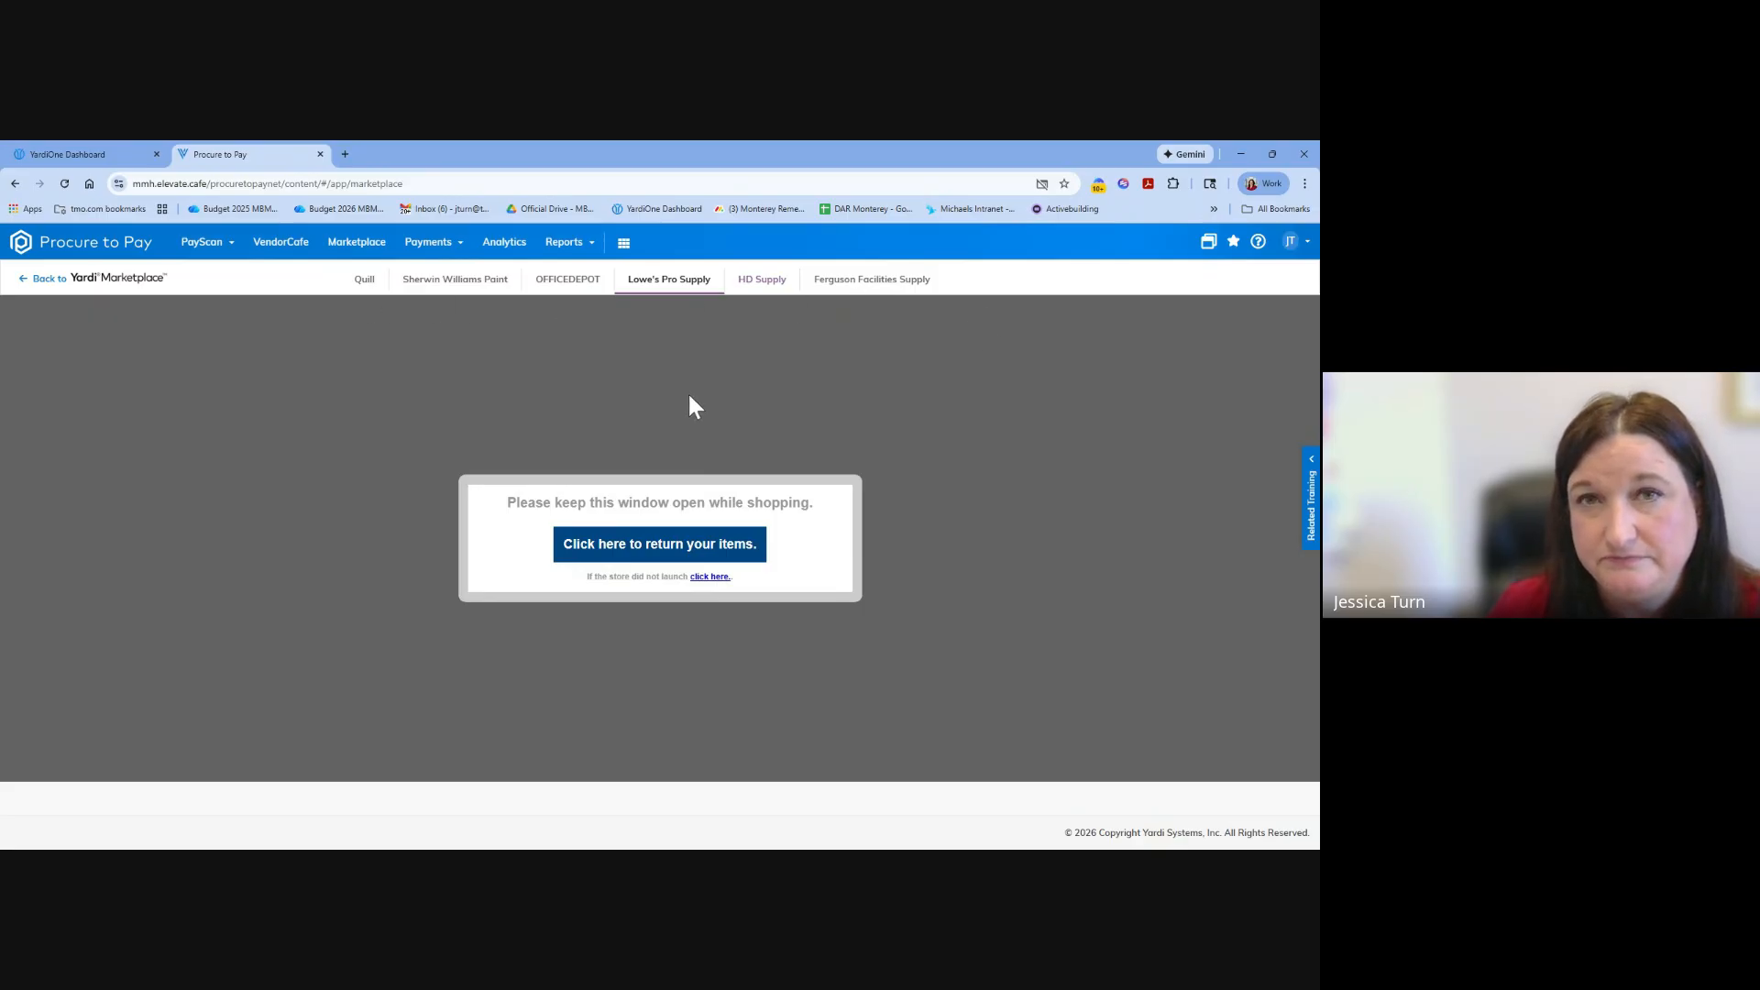
pyautogui.click(41, 278)
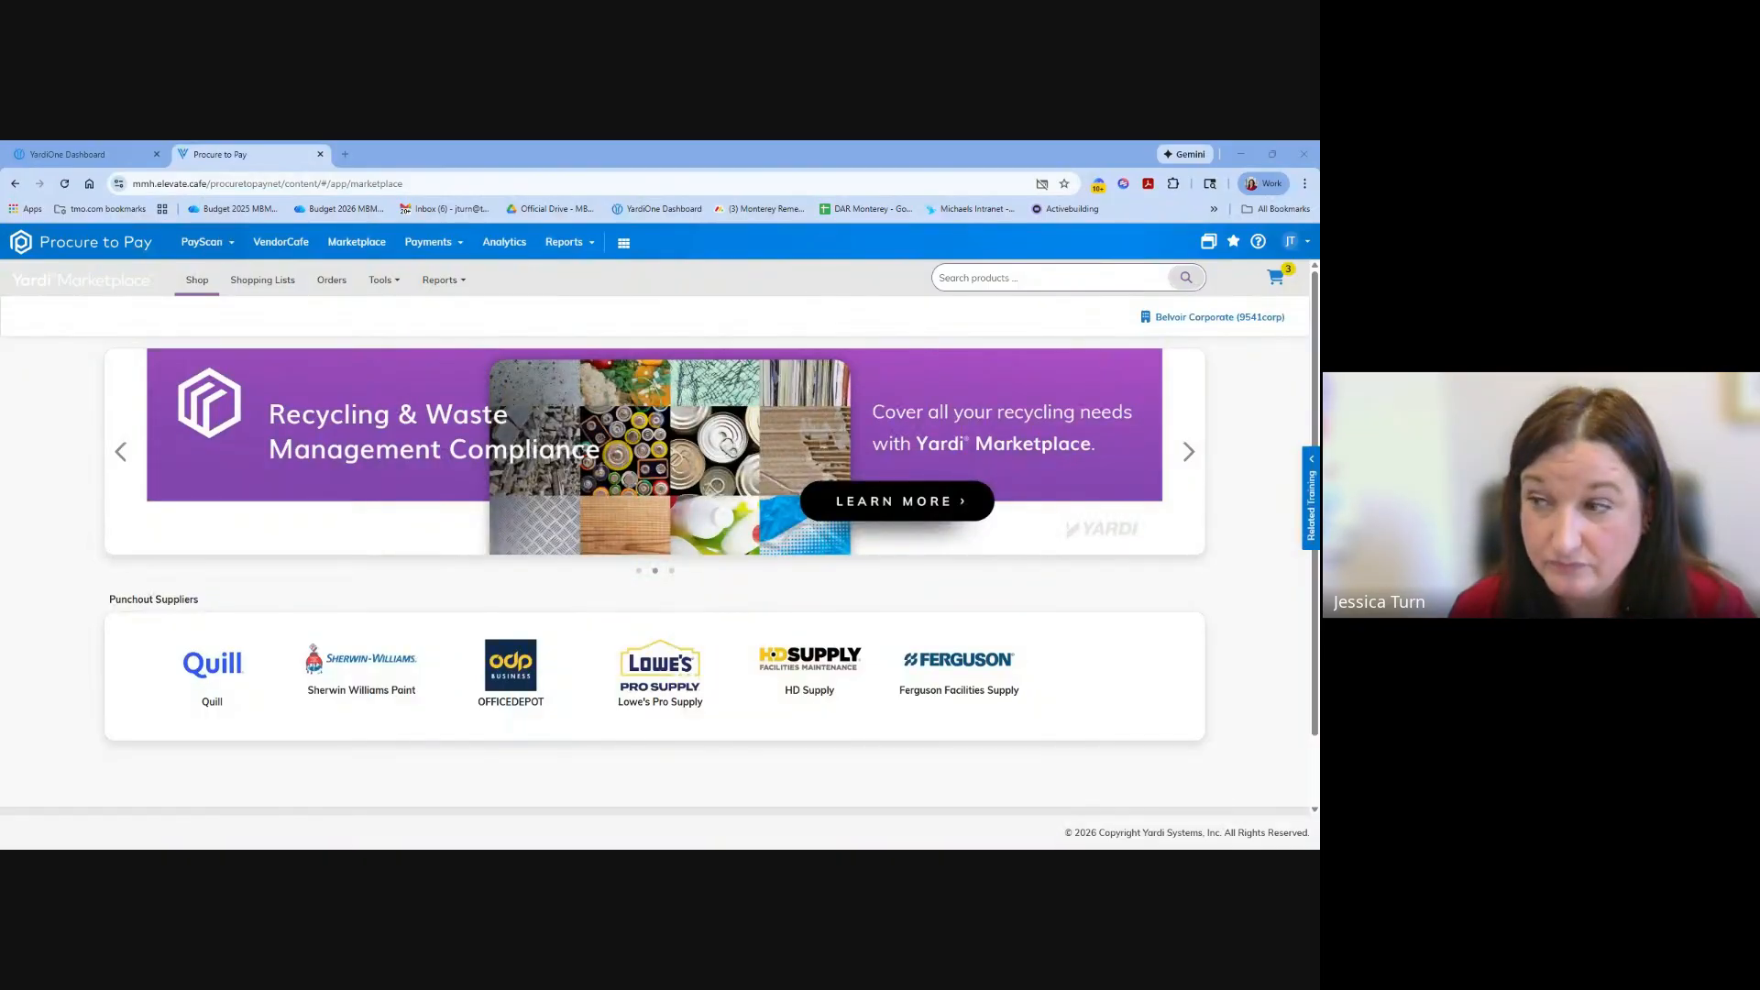
# Open the Lowe's Pro Supply invoice dated 1/31/2026 from the invoice dashboard and expand its milestones.
pyautogui.click(218, 246)
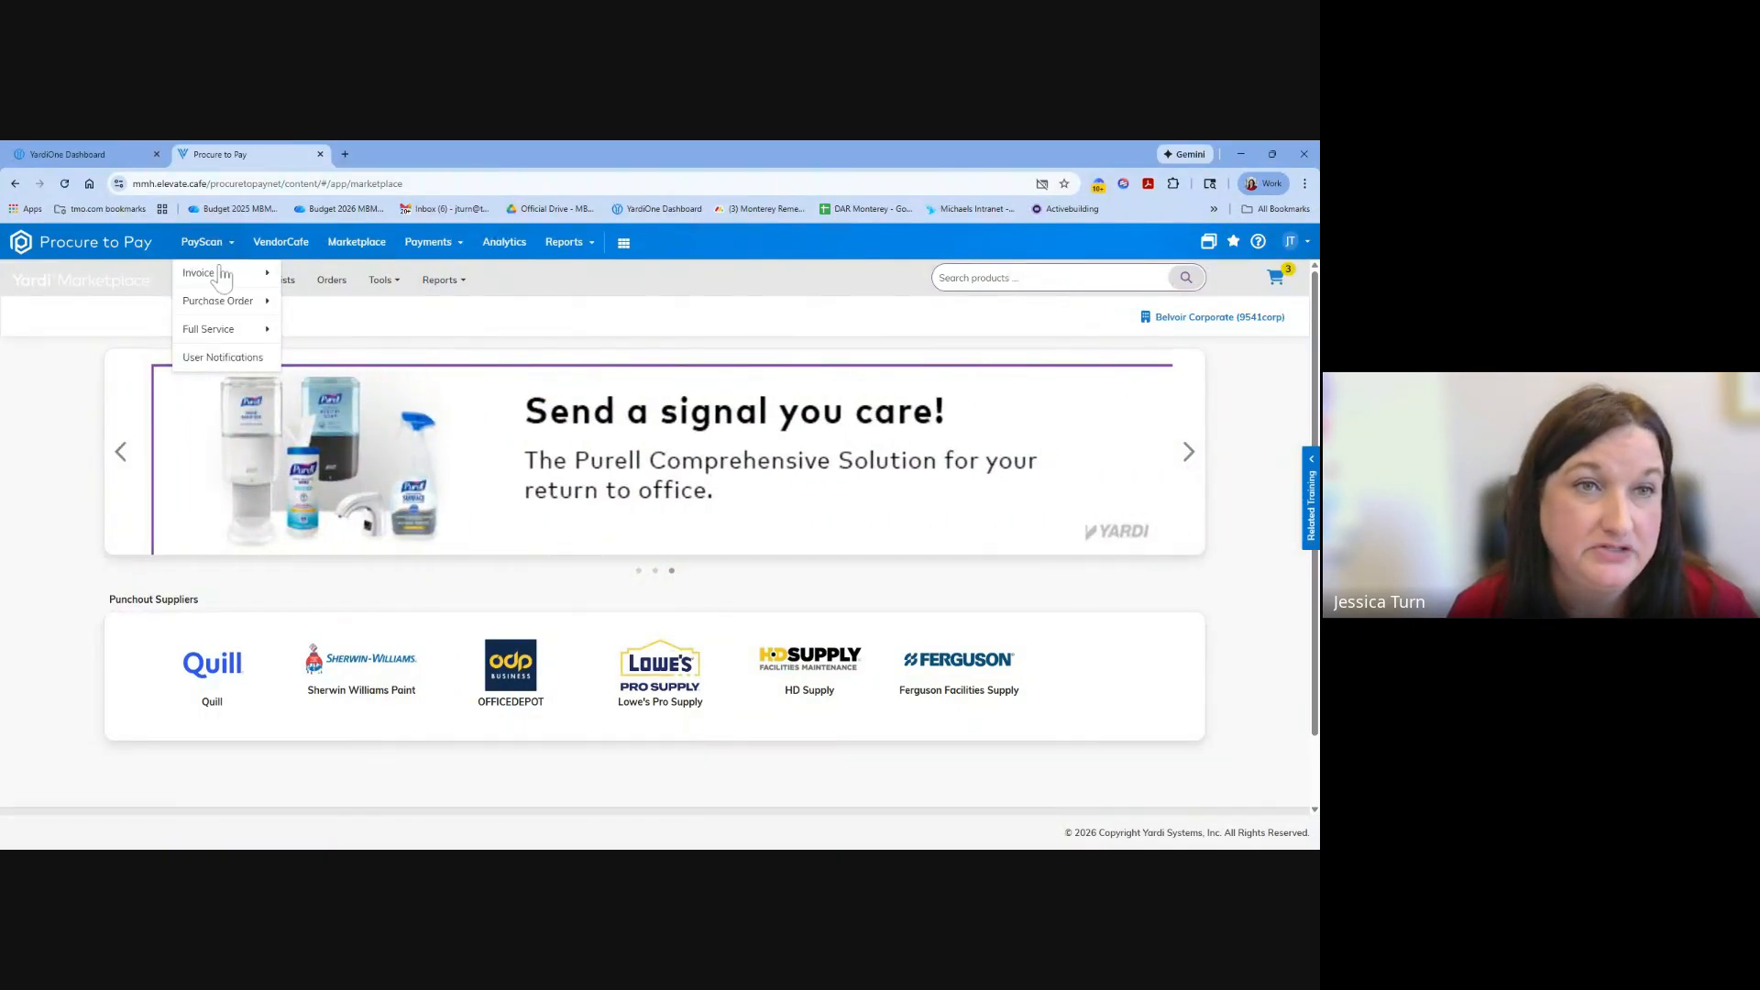
pyautogui.moveTo(224, 274)
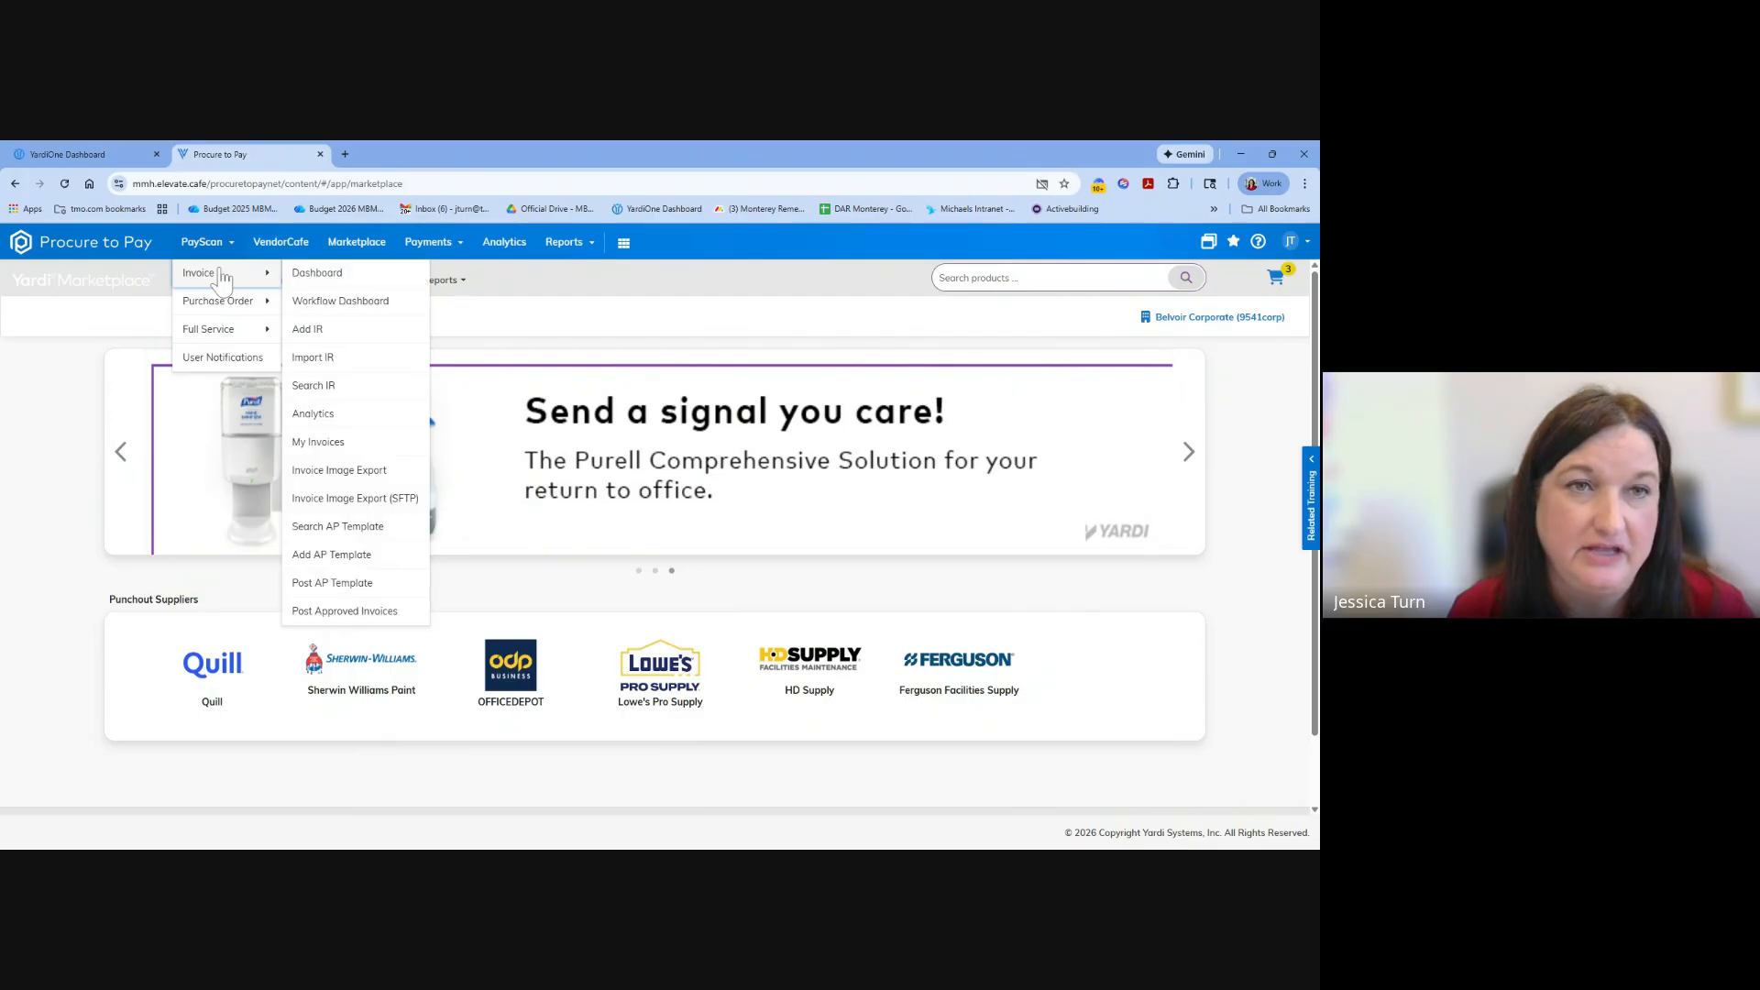
pyautogui.click(330, 280)
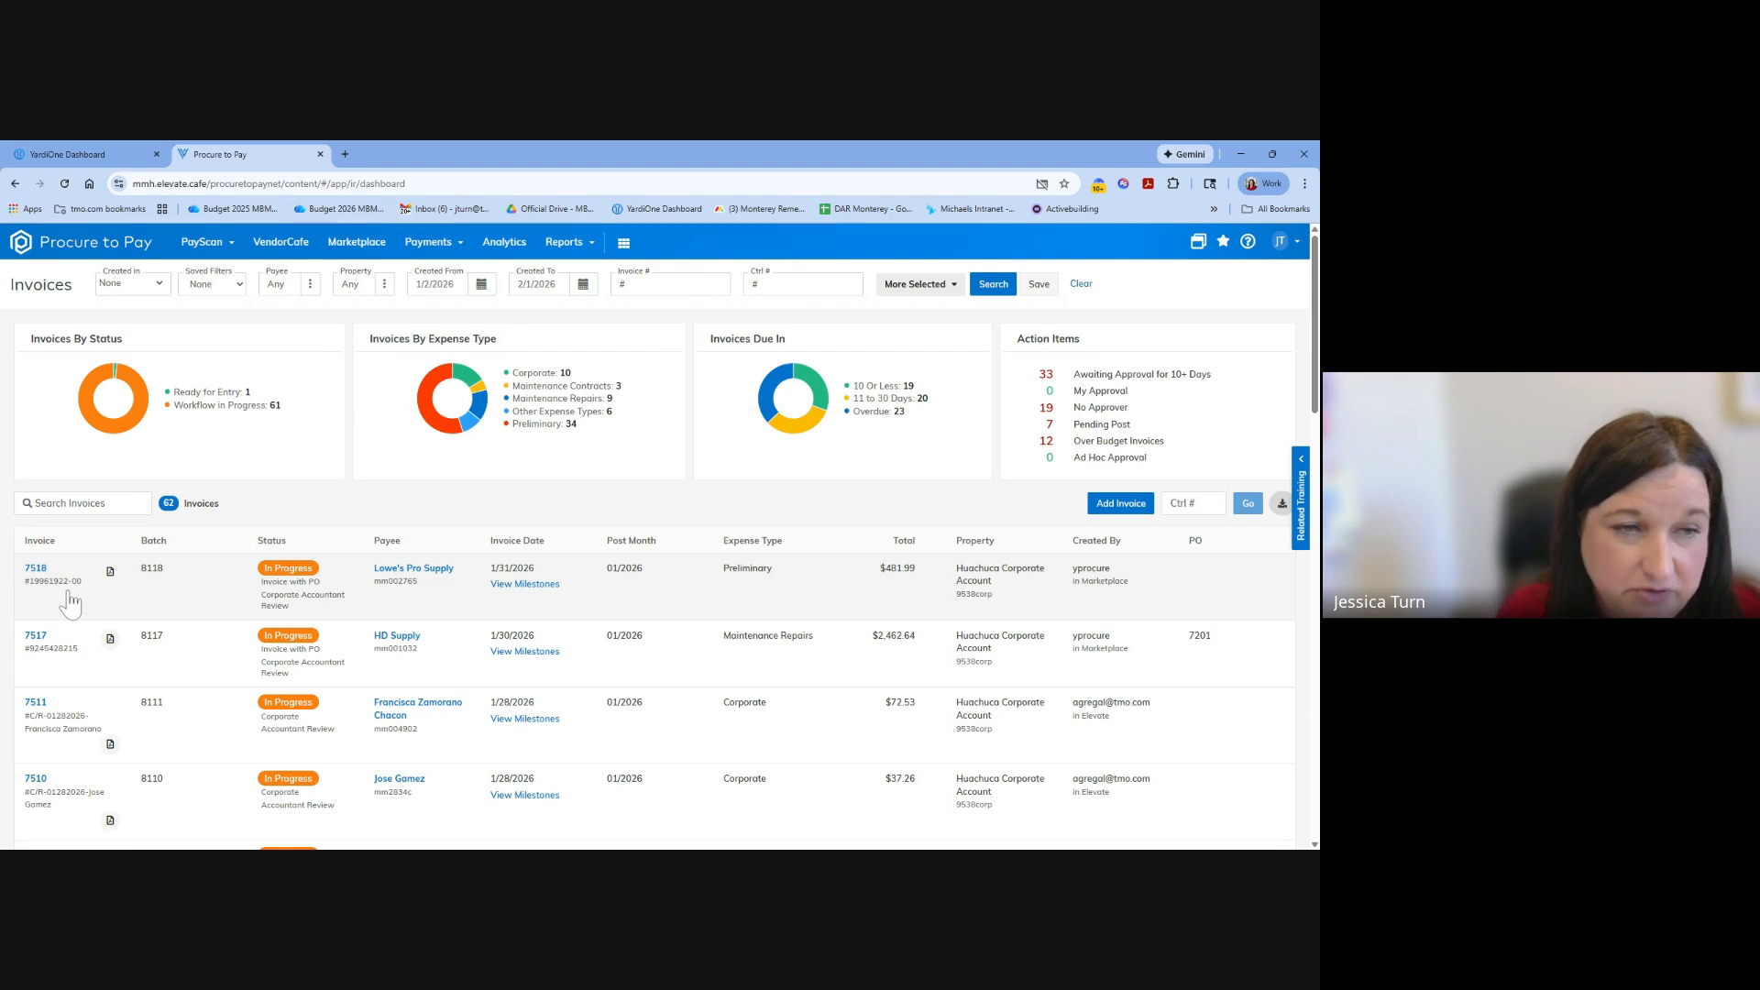
pyautogui.click(37, 570)
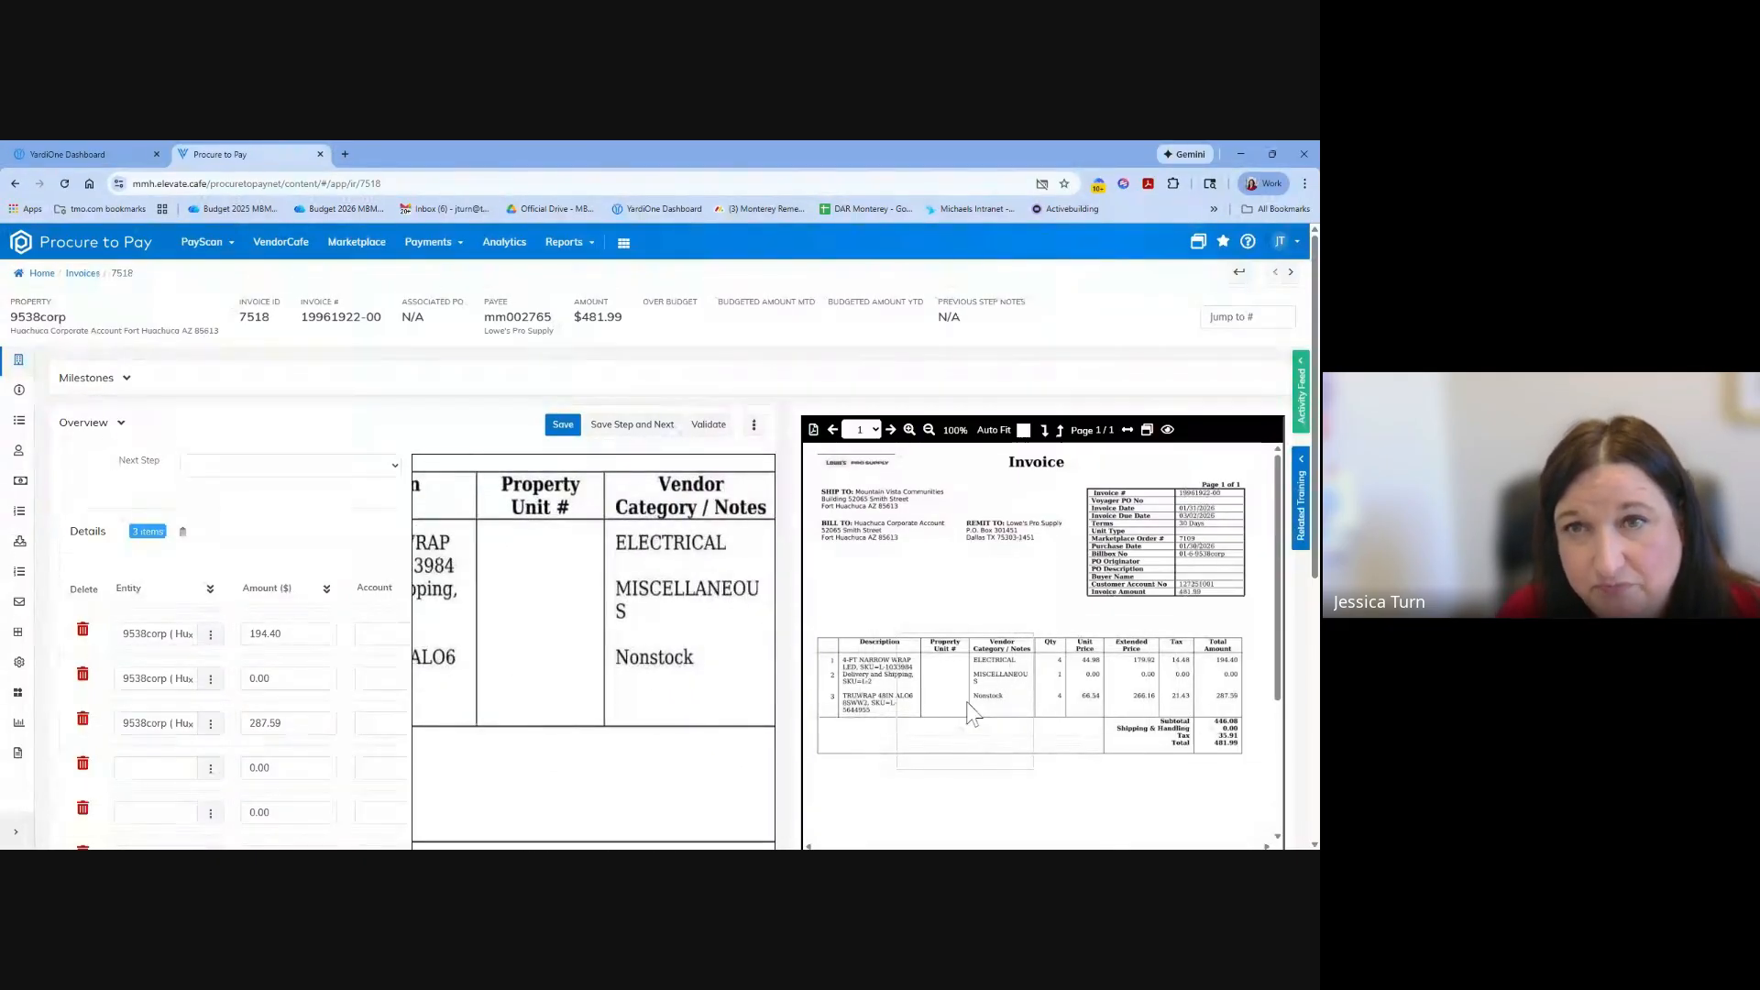
pyautogui.click(128, 380)
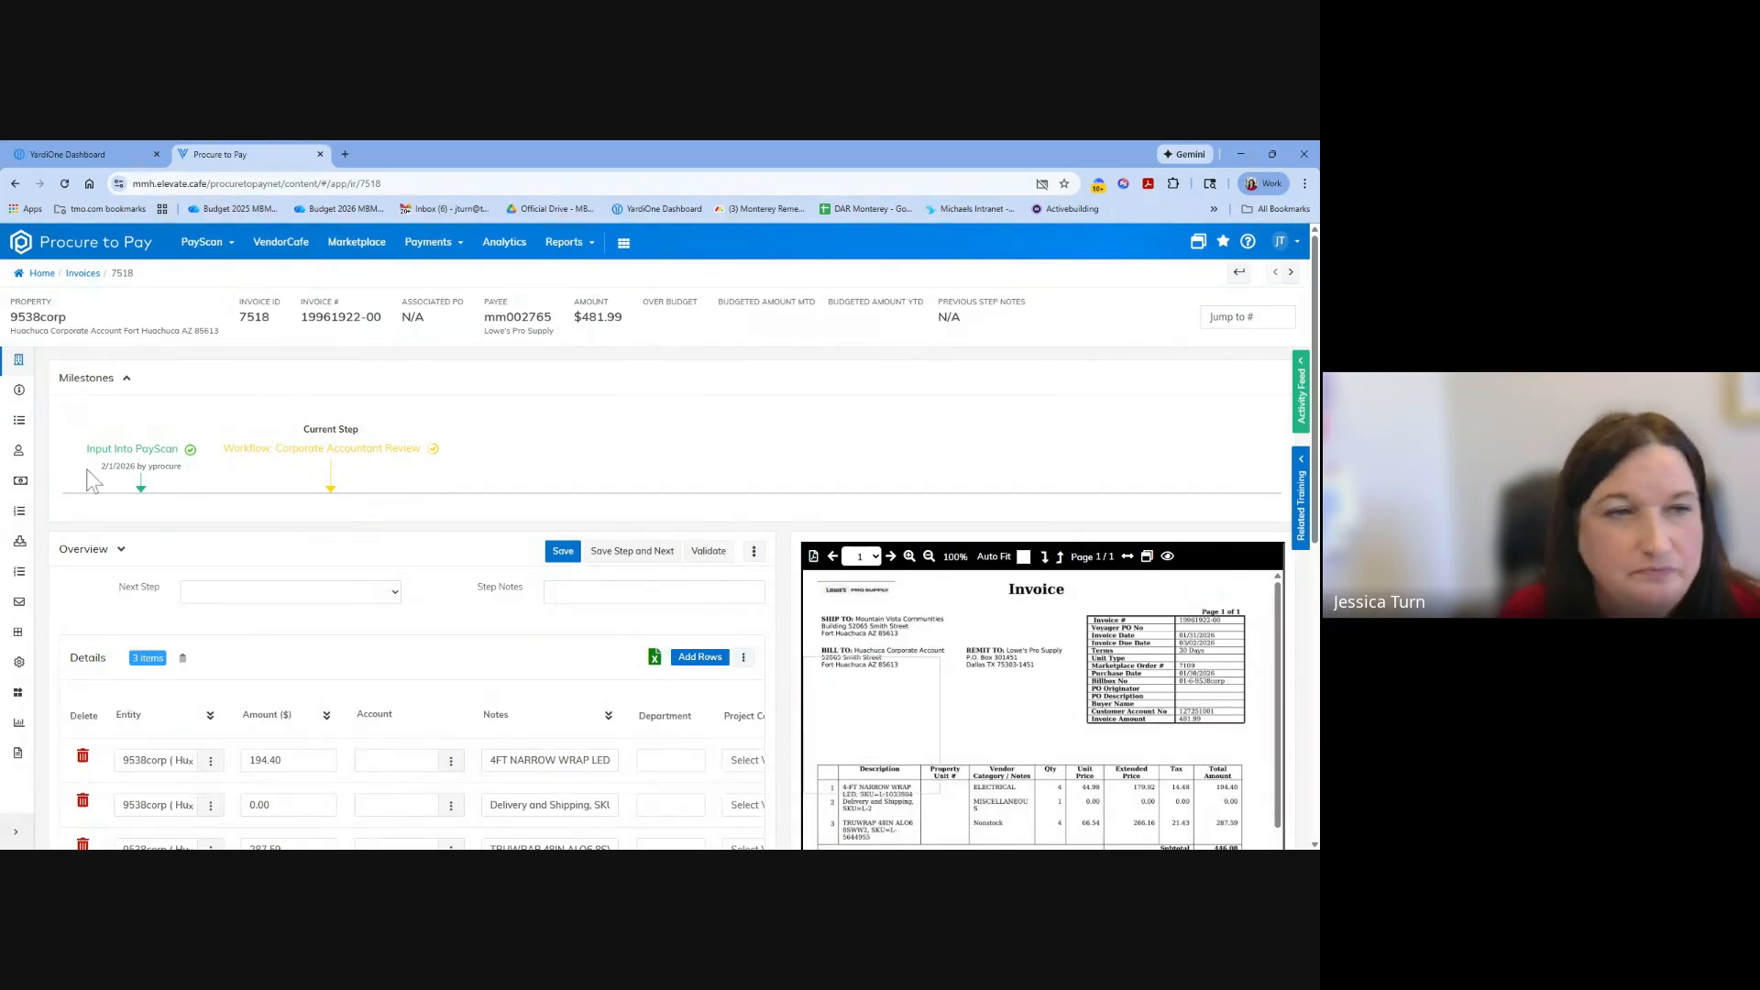
# Review the Lowe's Pro Supply invoice's workflow history, approvers, budget, attachments, memos and email history.
pyautogui.click(20, 427)
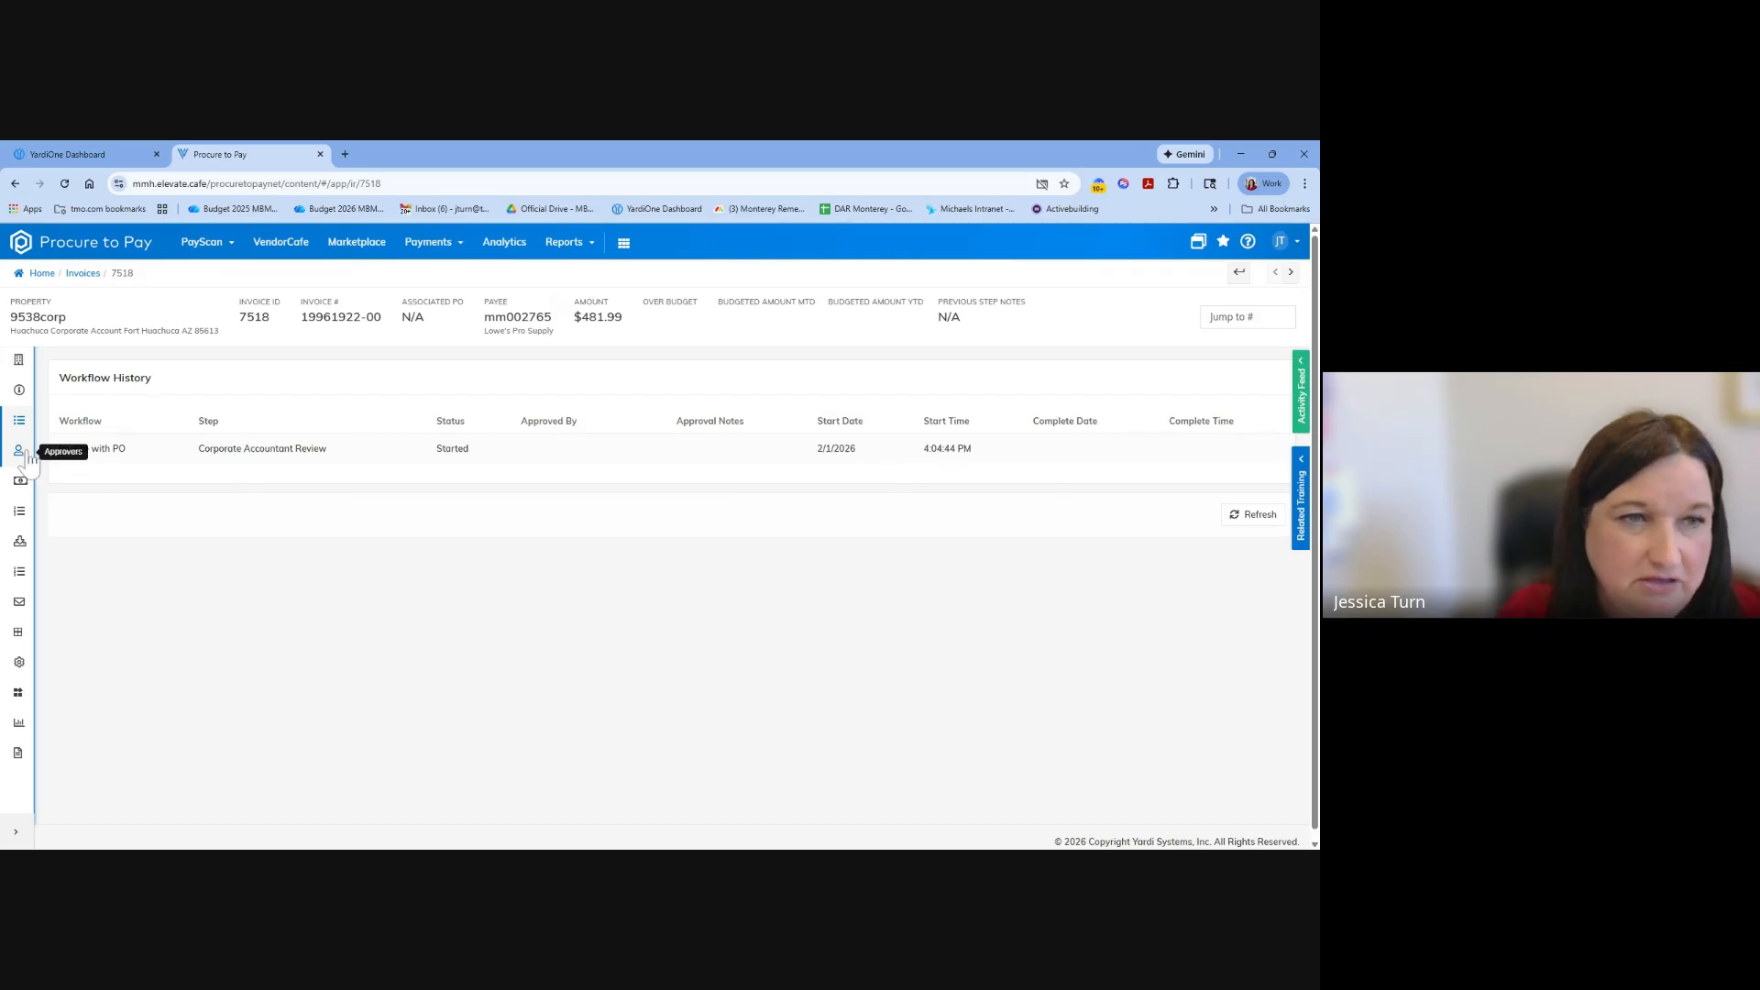
pyautogui.click(27, 455)
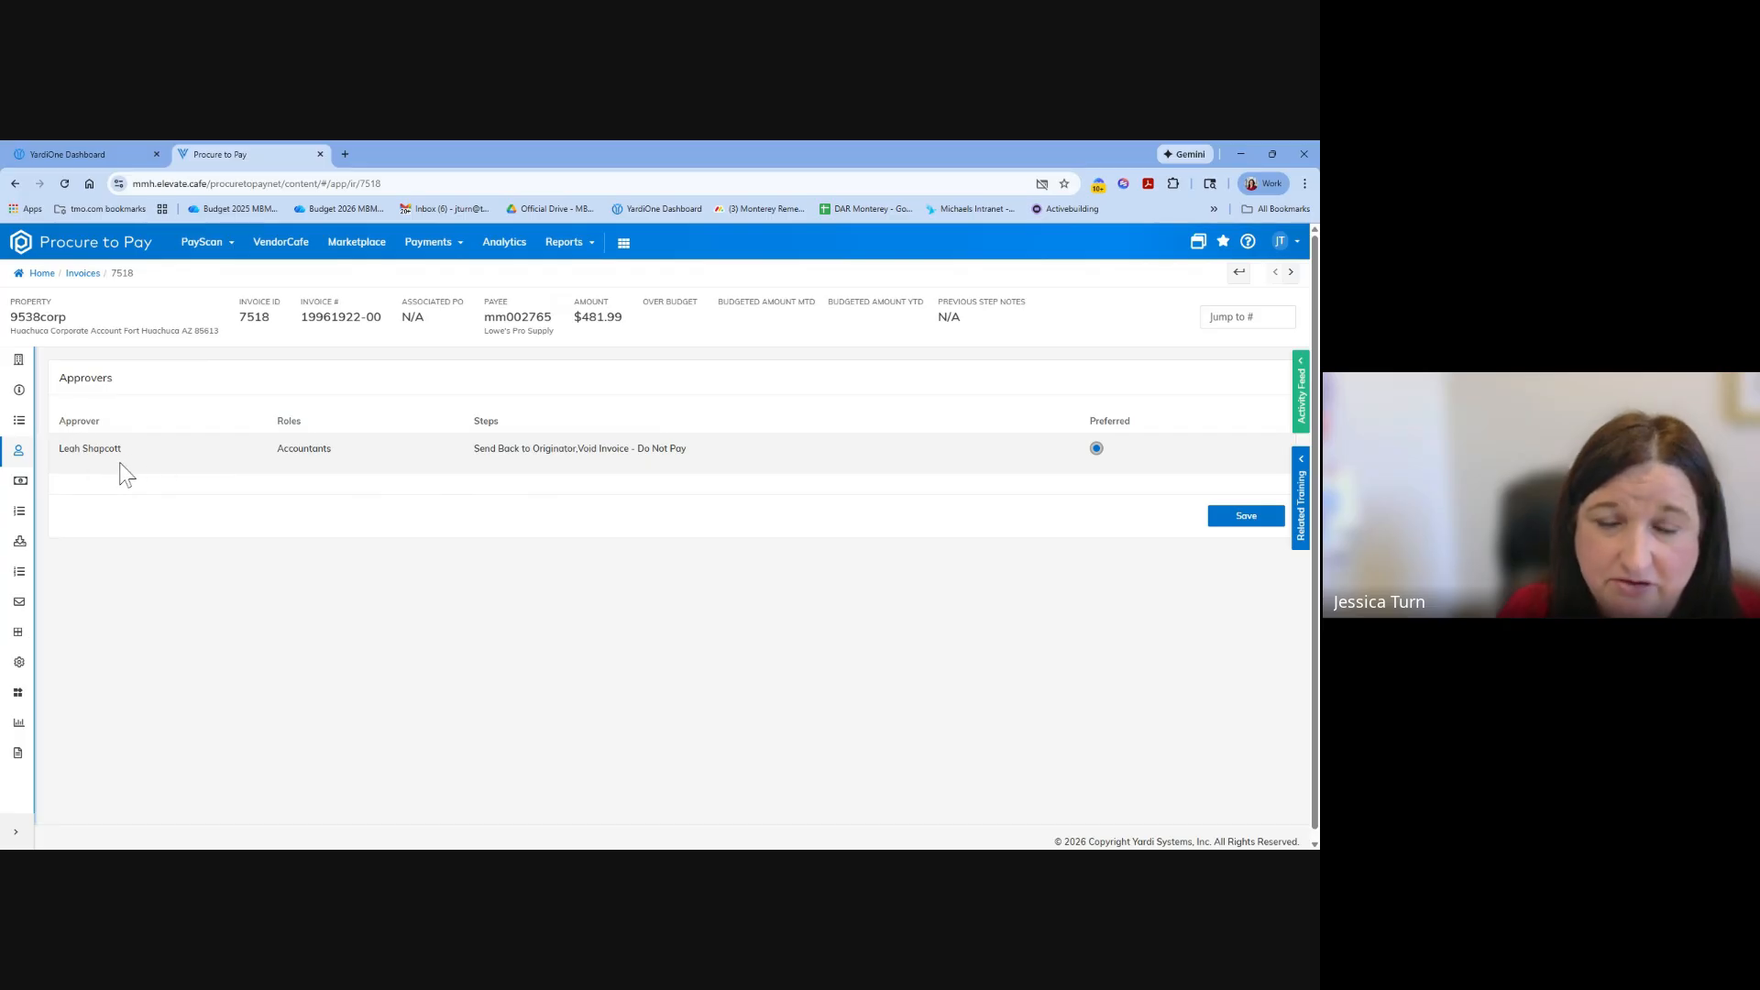
pyautogui.click(20, 482)
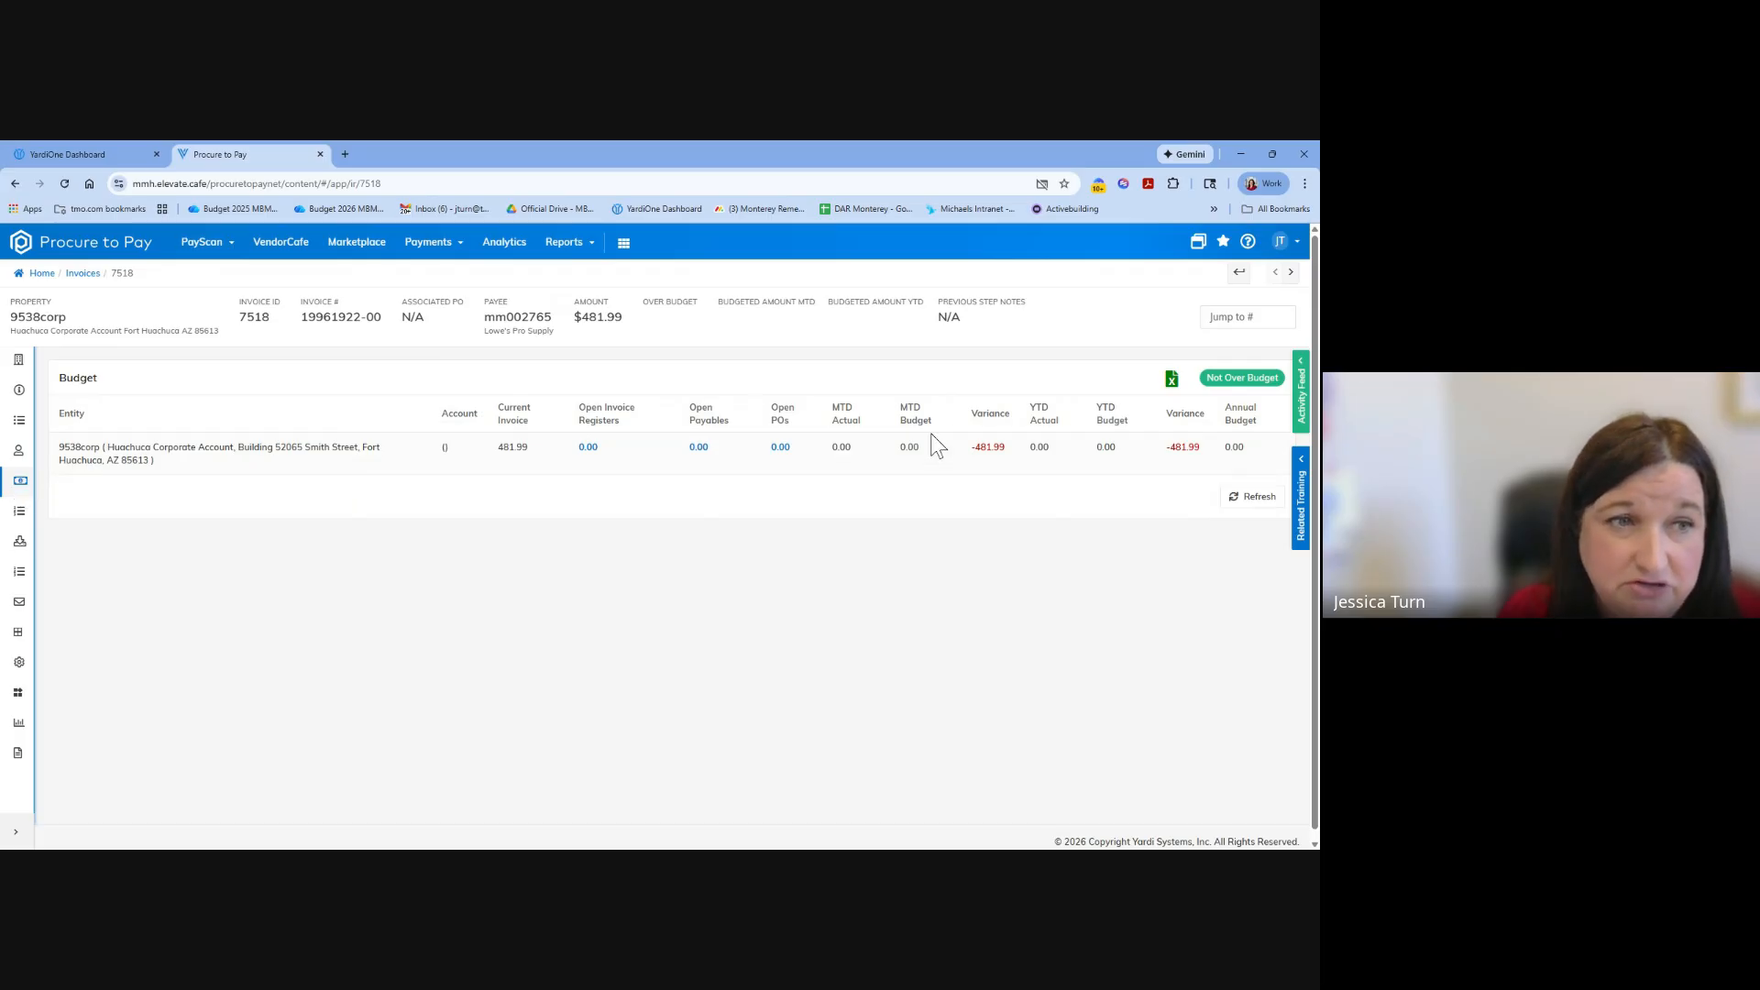
pyautogui.click(20, 543)
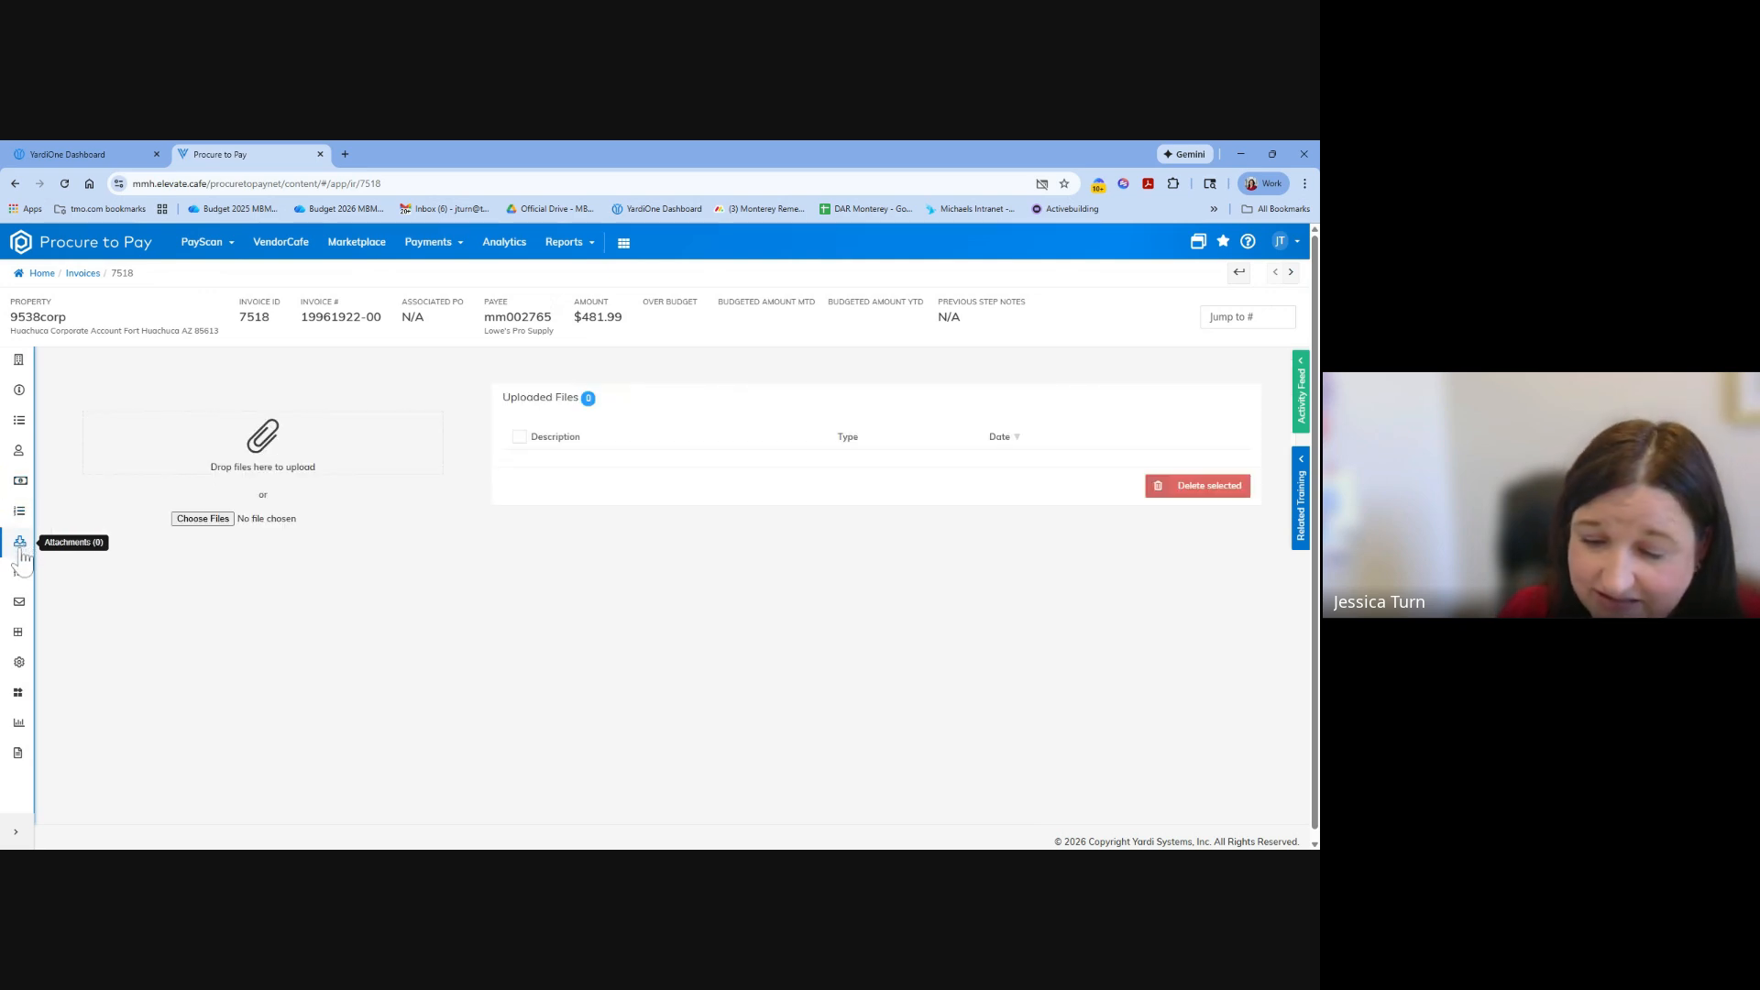
pyautogui.click(20, 571)
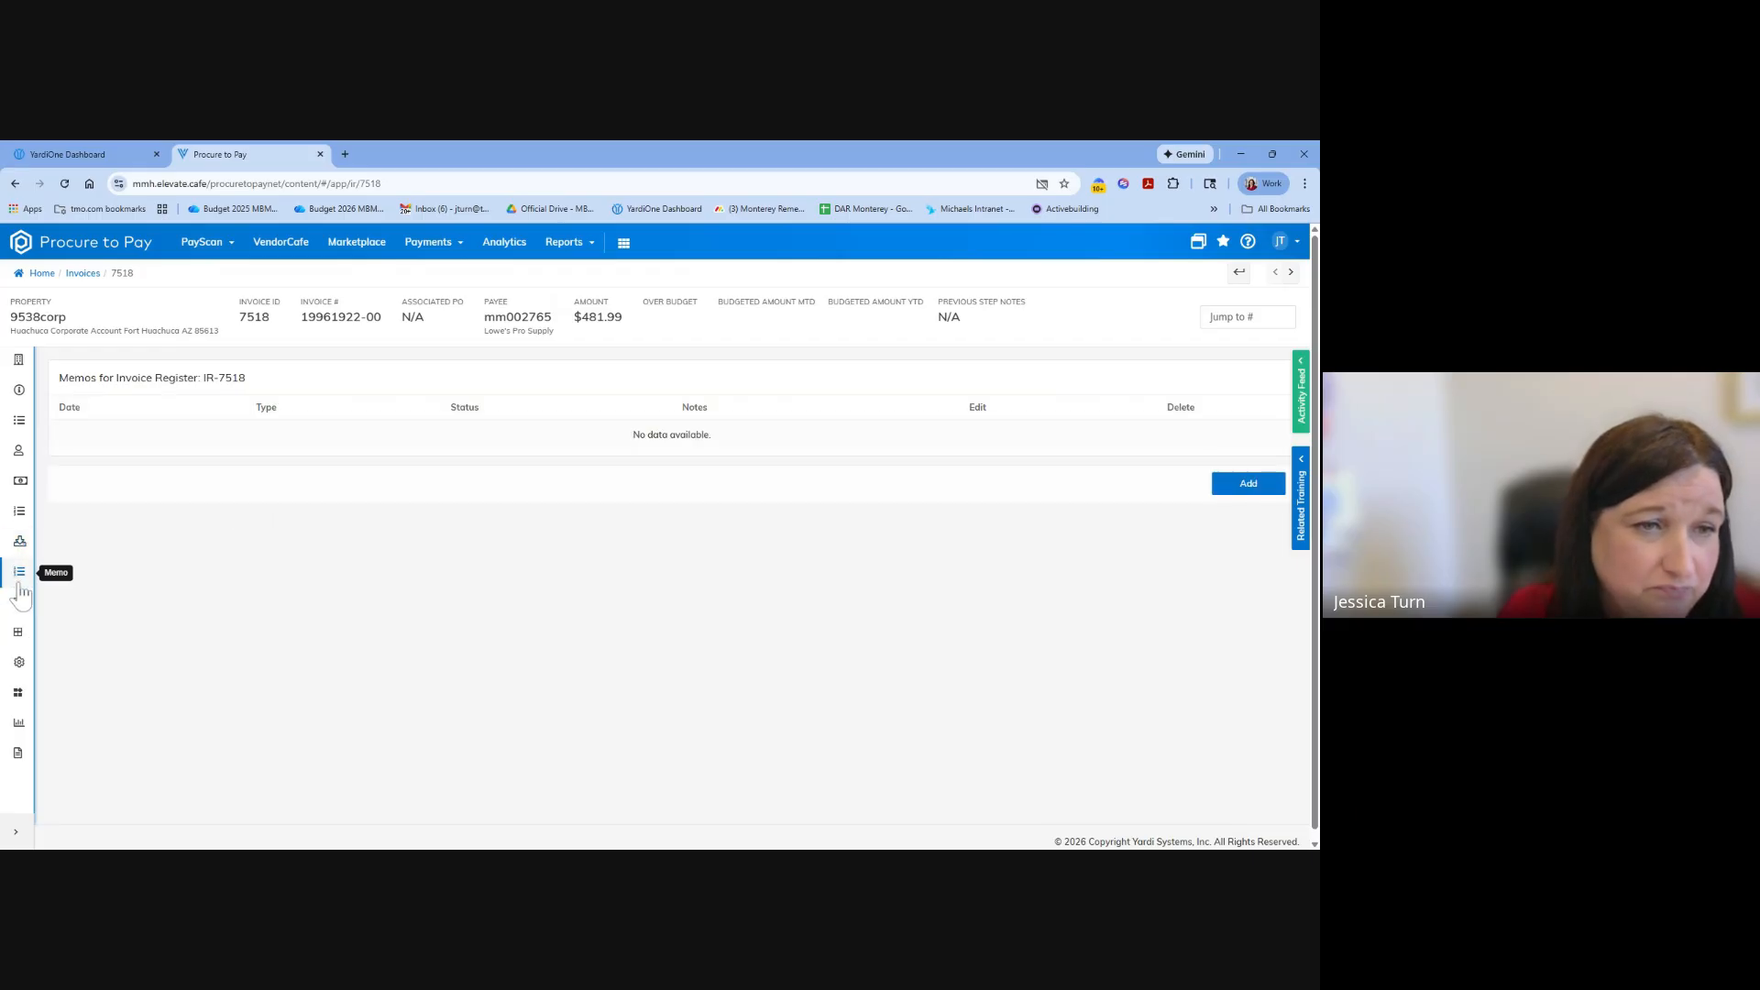
pyautogui.click(19, 603)
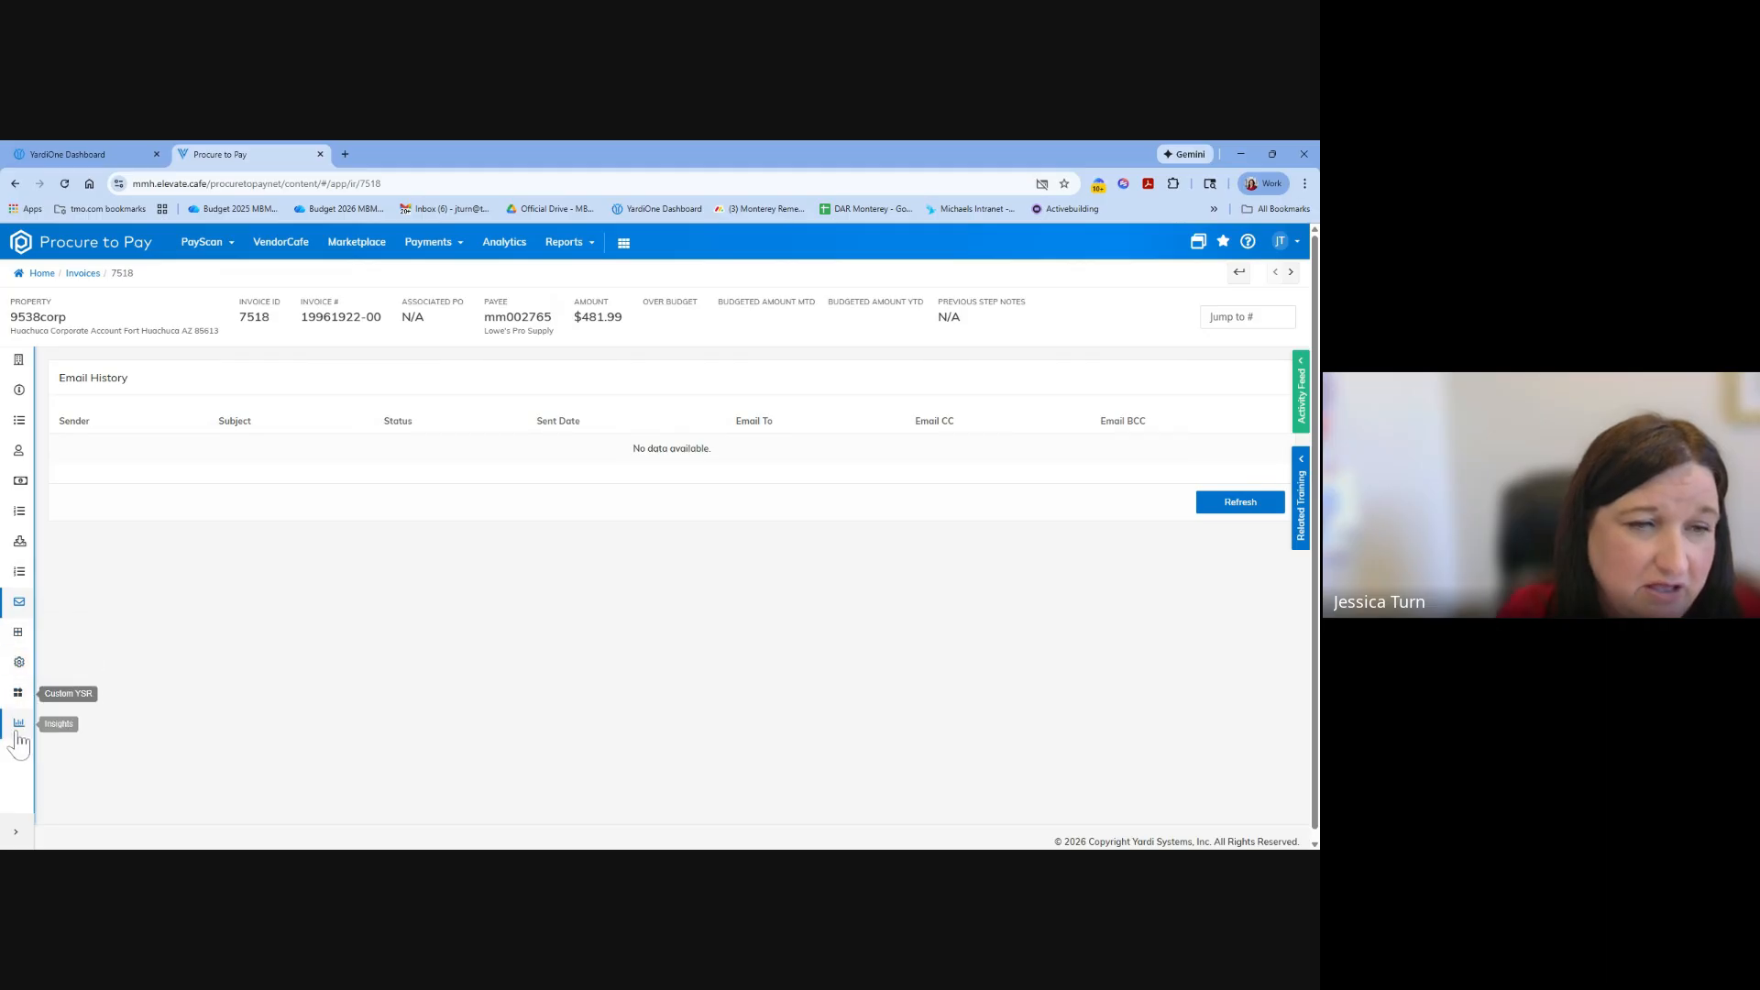
# Return to the invoice info and examine the header and line items on the Lowe's invoice image.
pyautogui.click(21, 361)
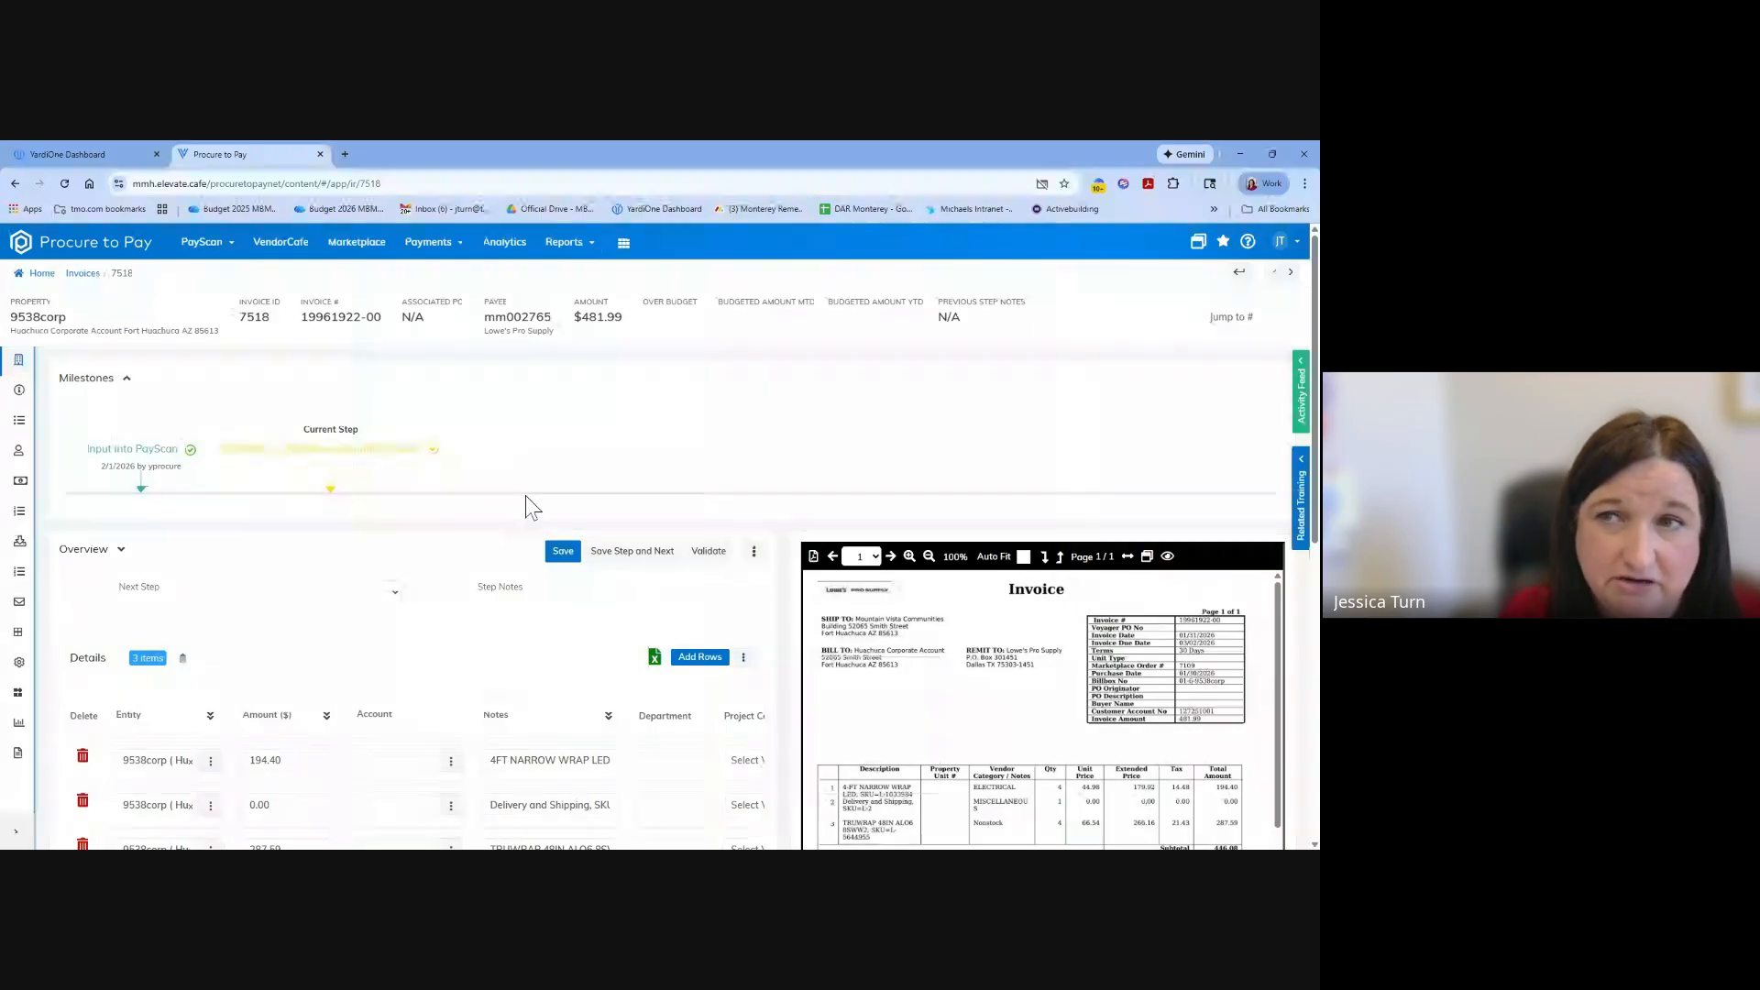
pyautogui.moveTo(1192, 678)
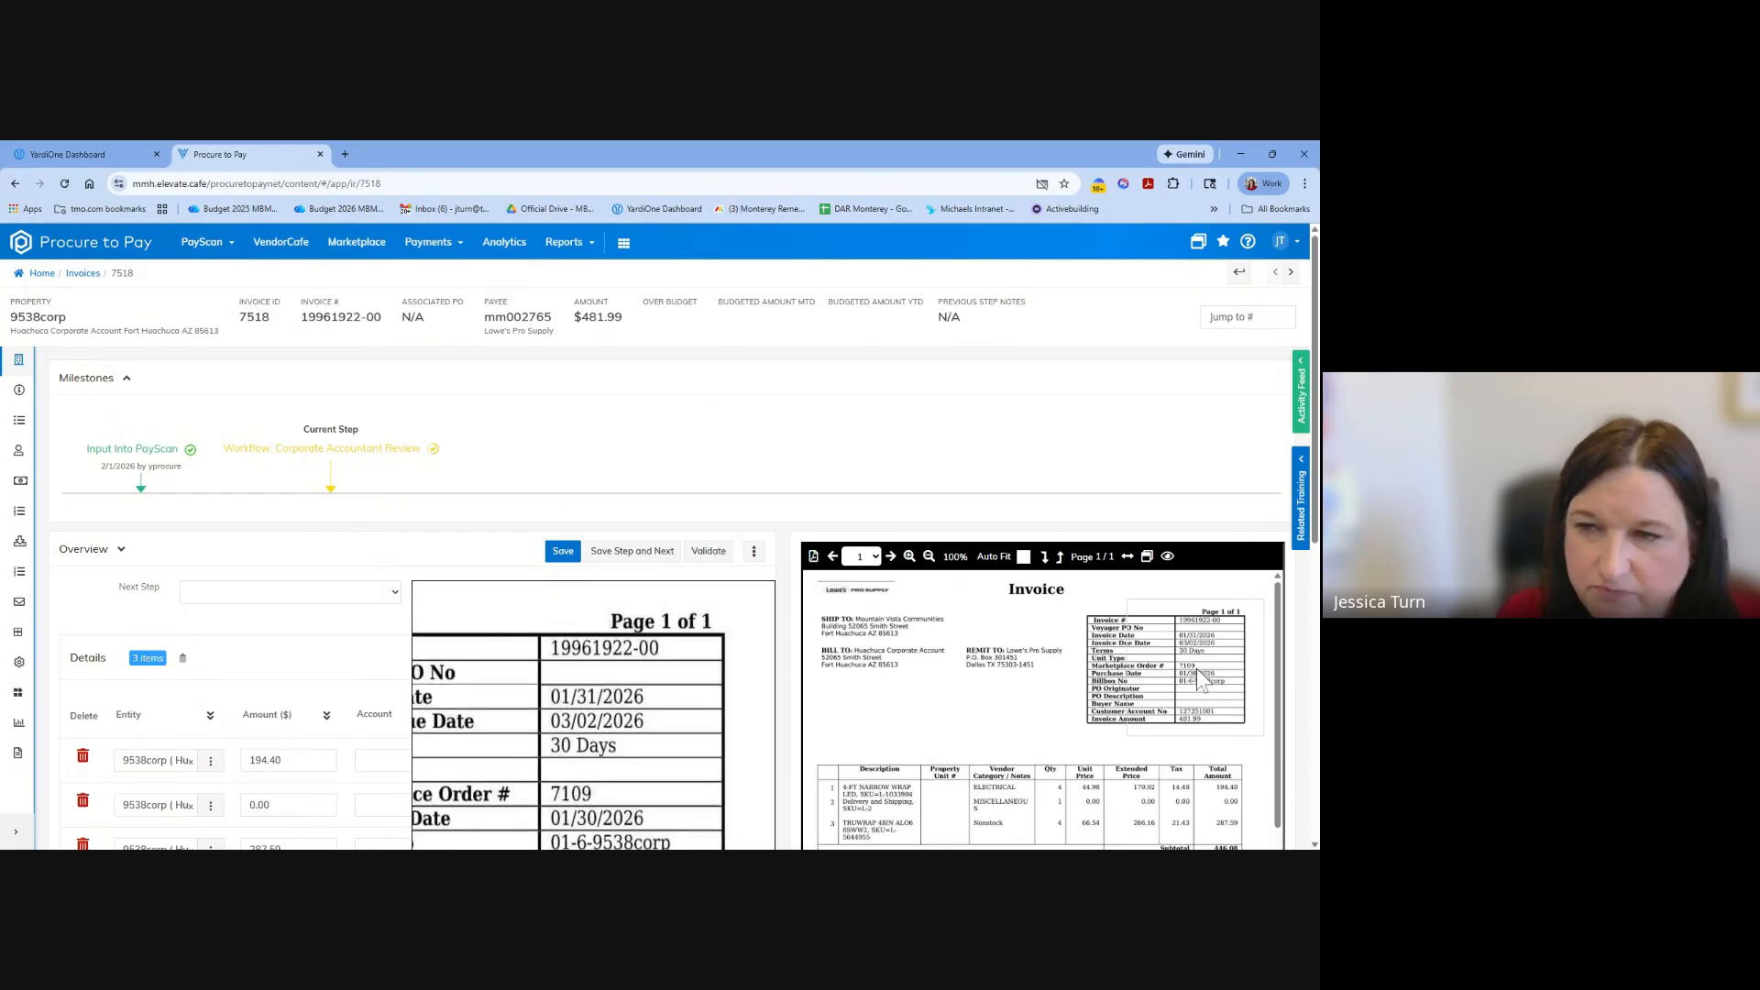
pyautogui.scroll(-2, 1173, 659)
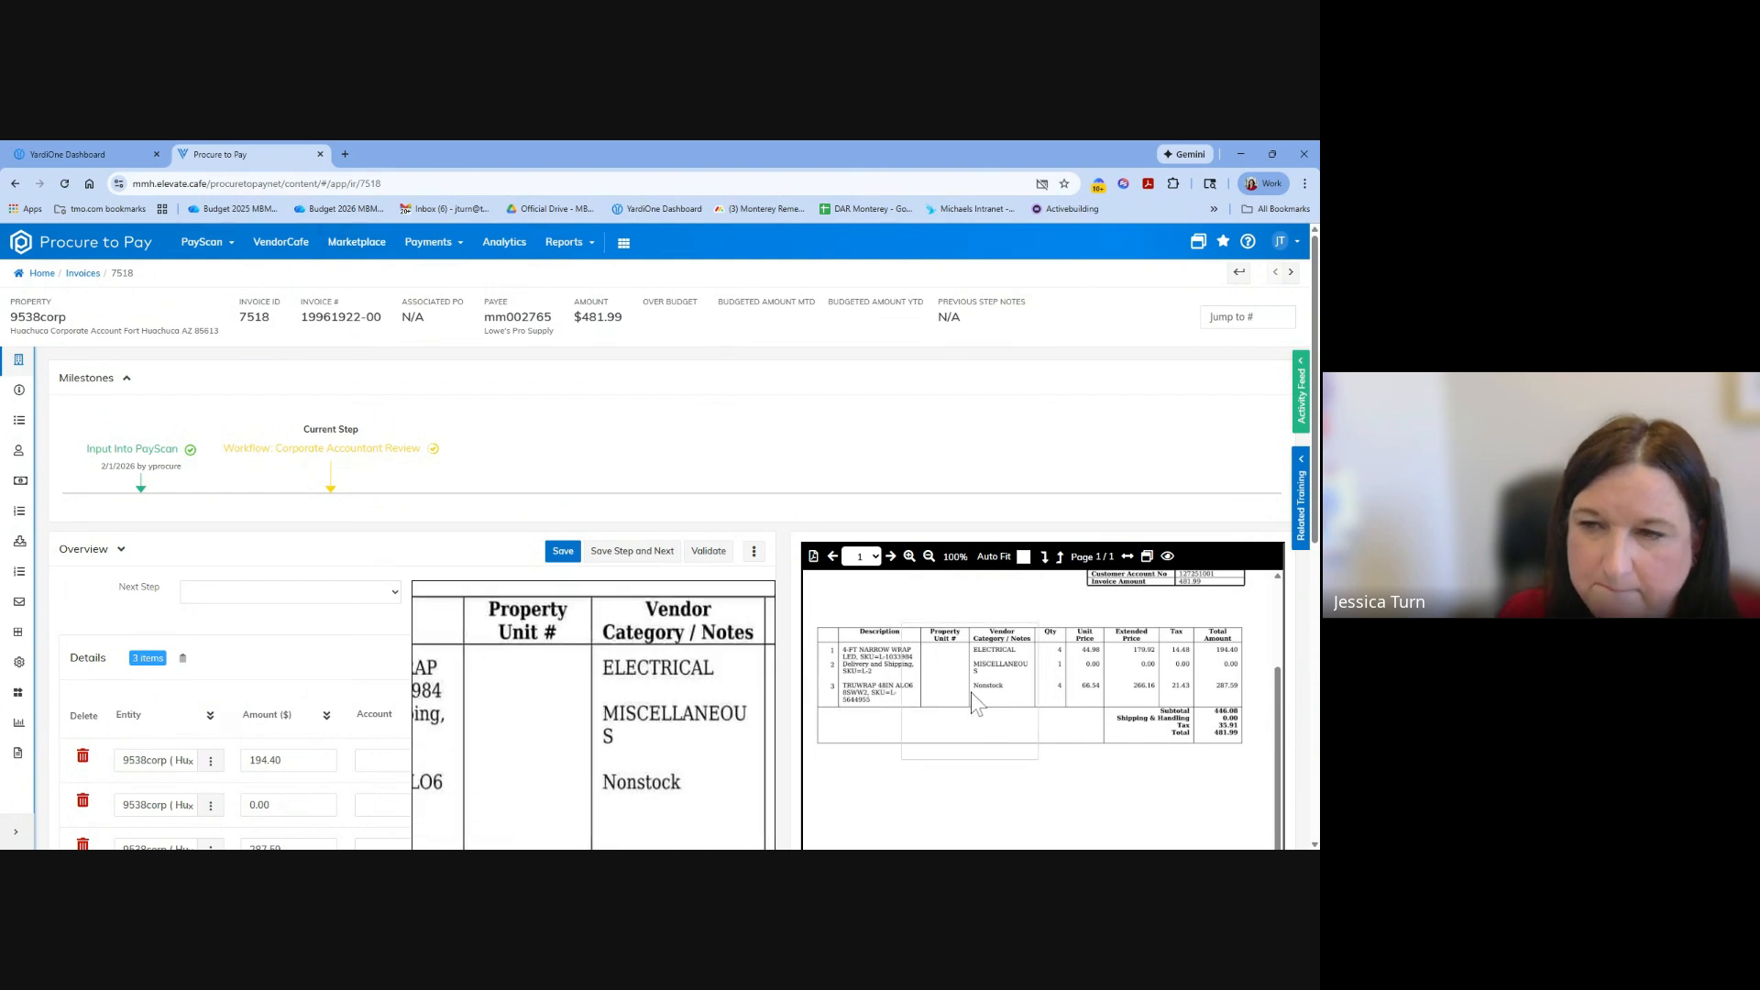
pyautogui.scroll(2, 1034, 706)
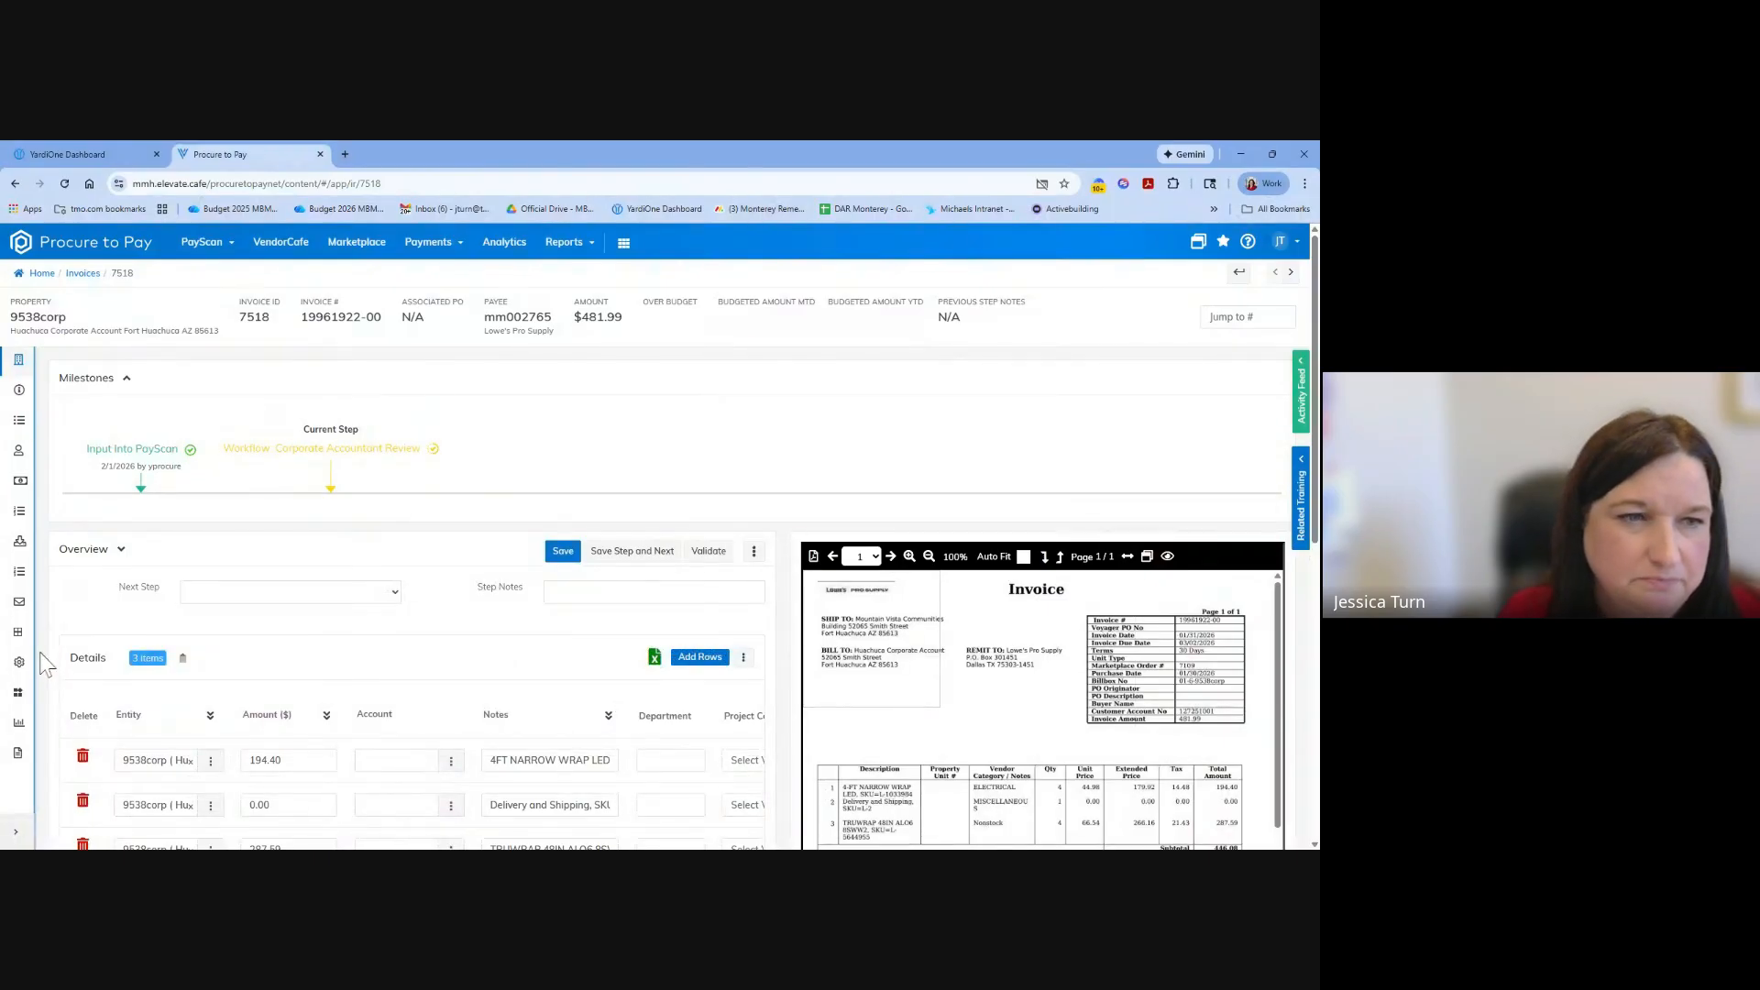
# Start a new invoice register entry in PayScan.
pyautogui.click(226, 247)
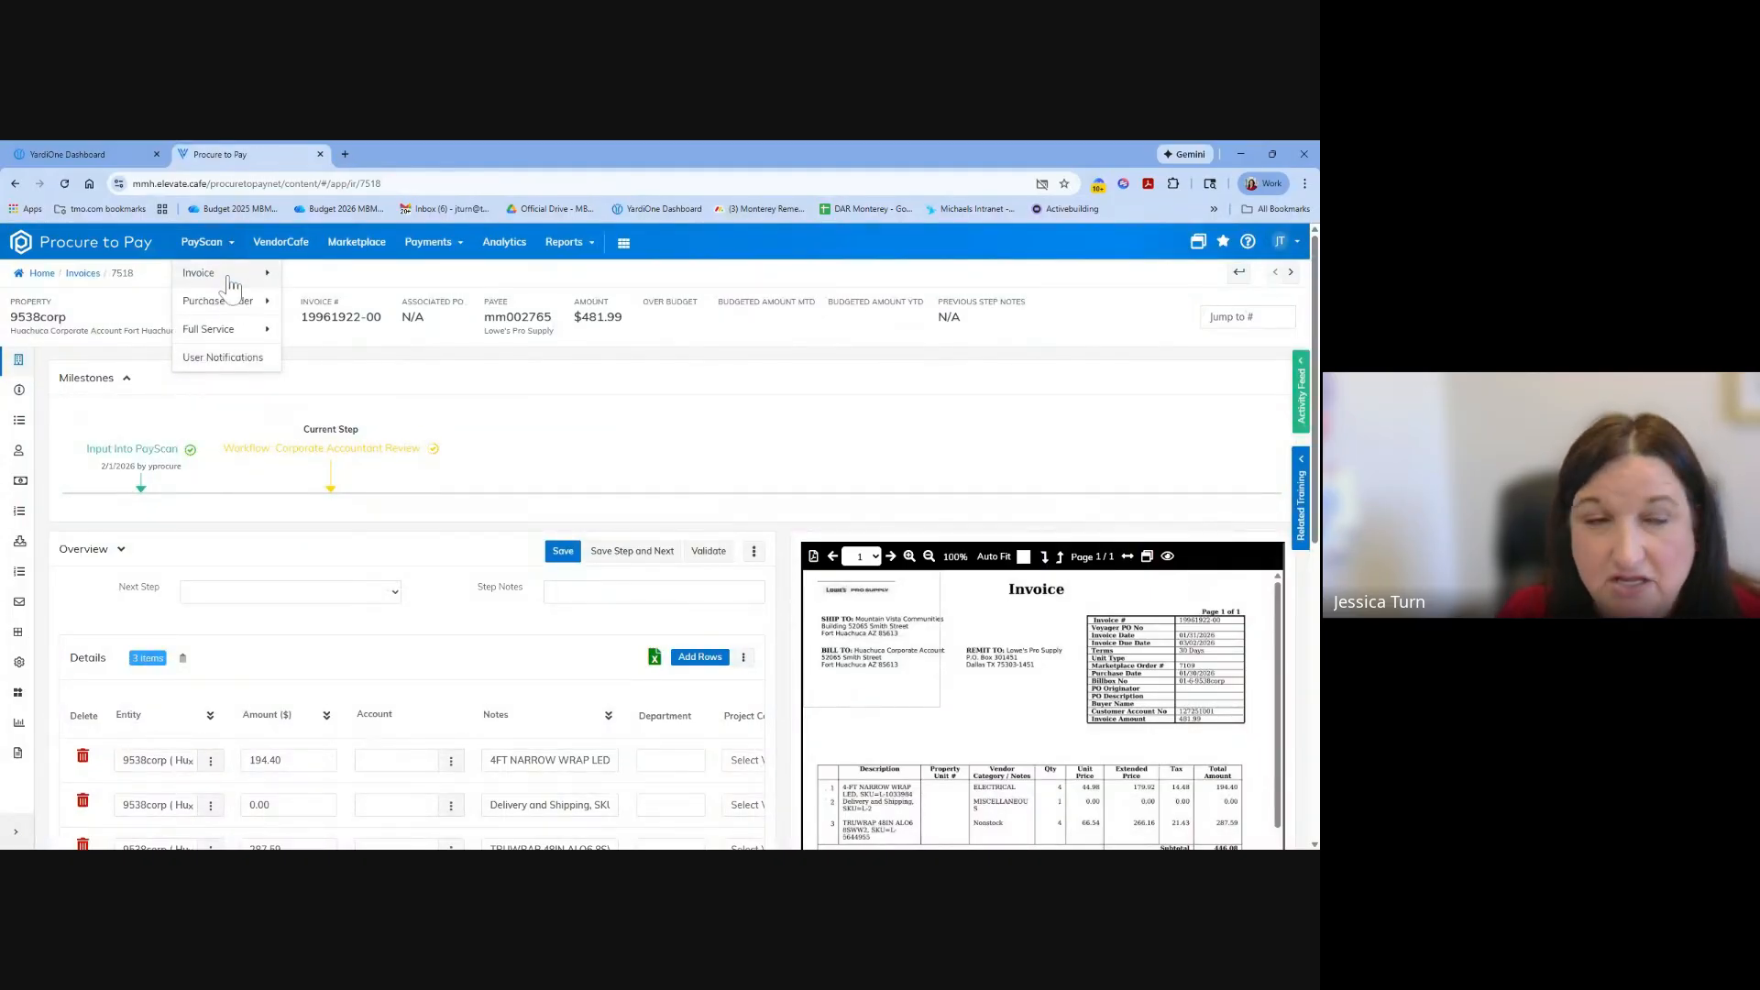
pyautogui.click(232, 284)
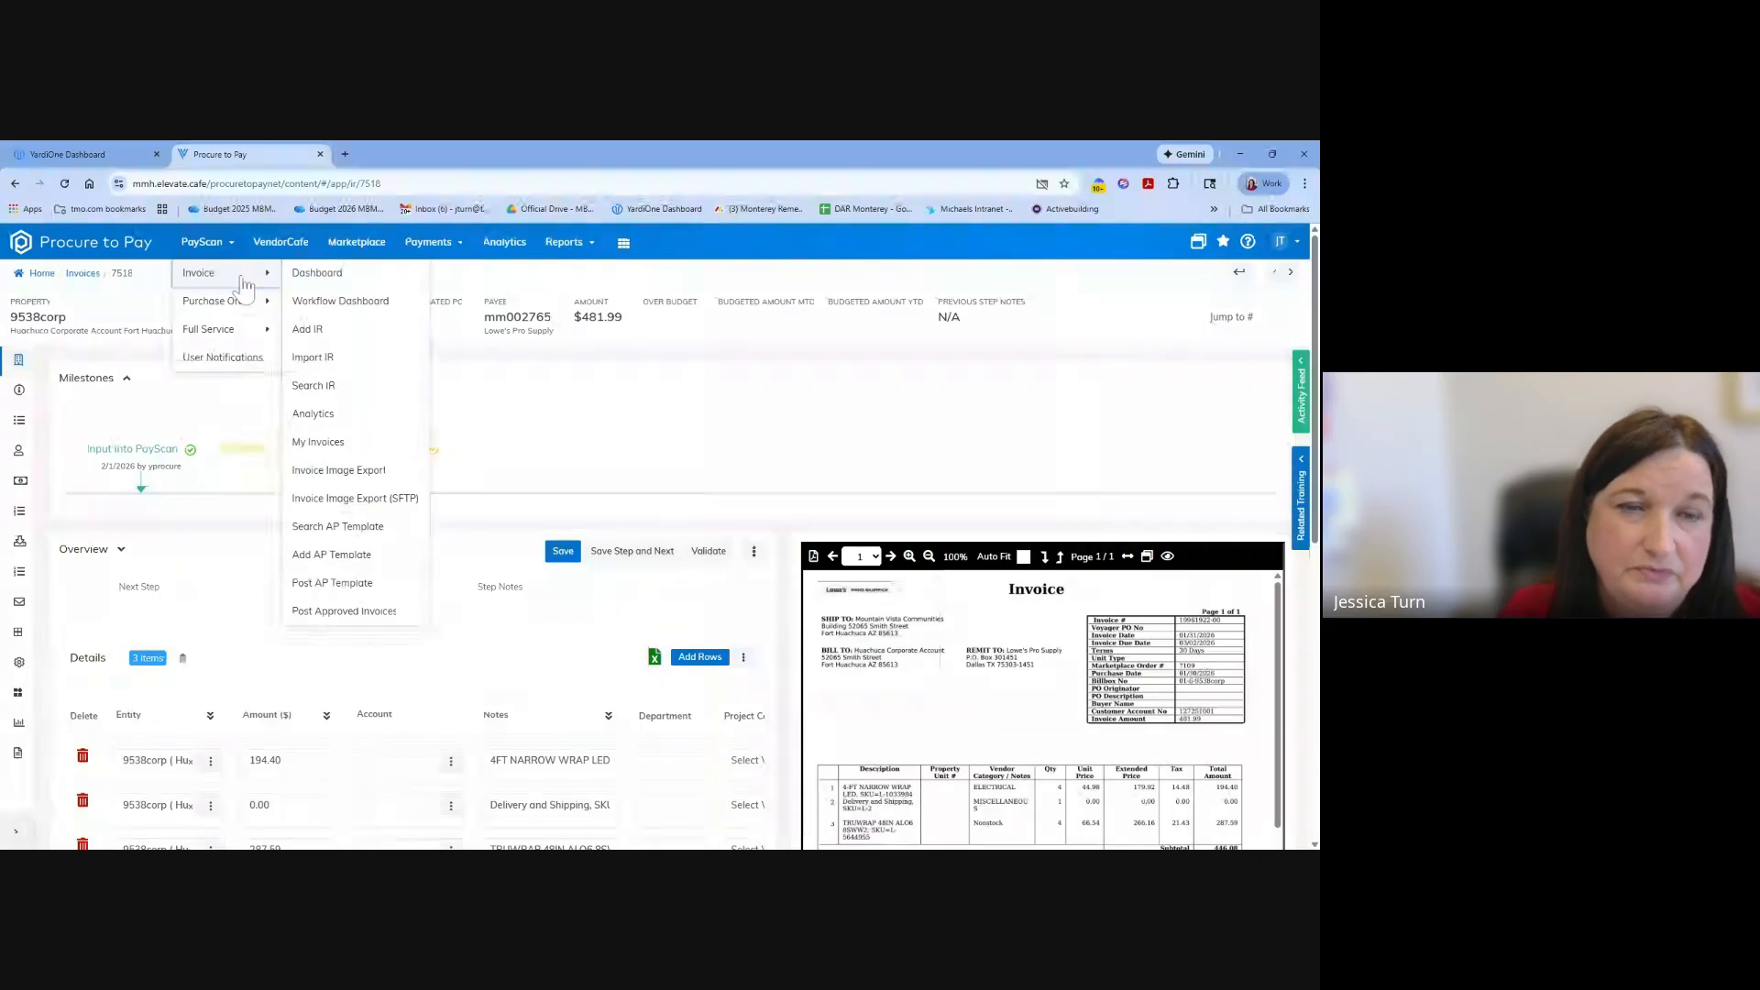
pyautogui.click(336, 335)
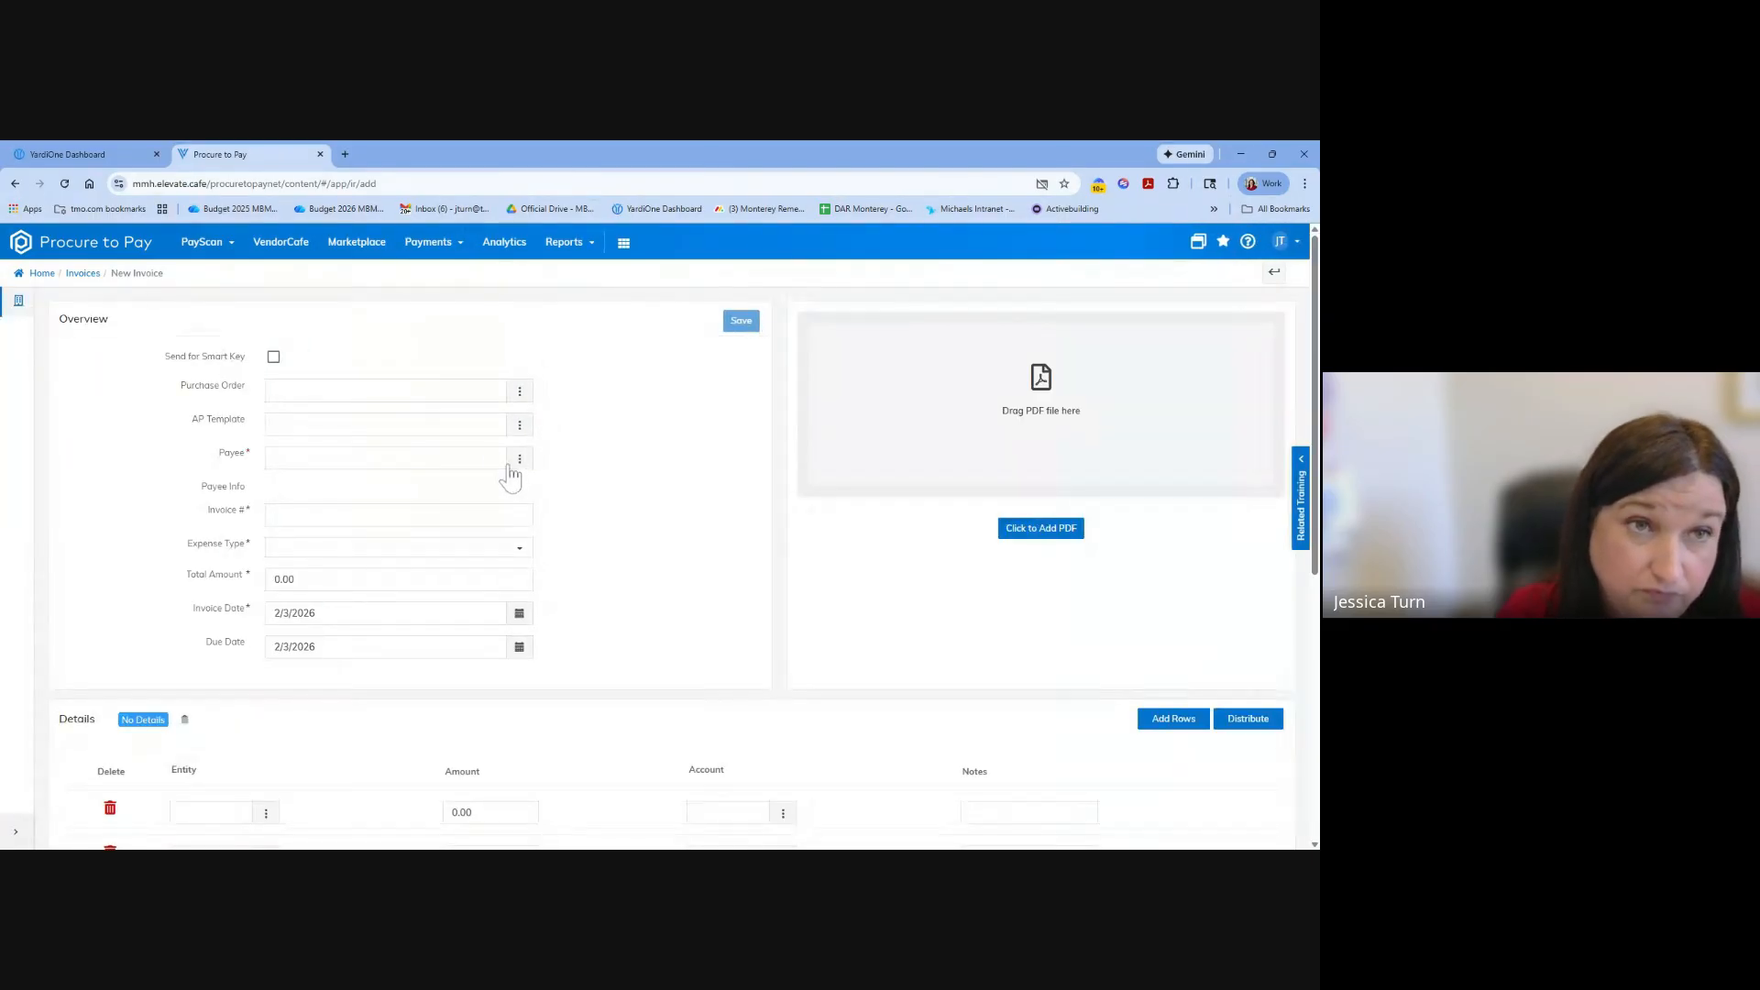
pyautogui.click(207, 246)
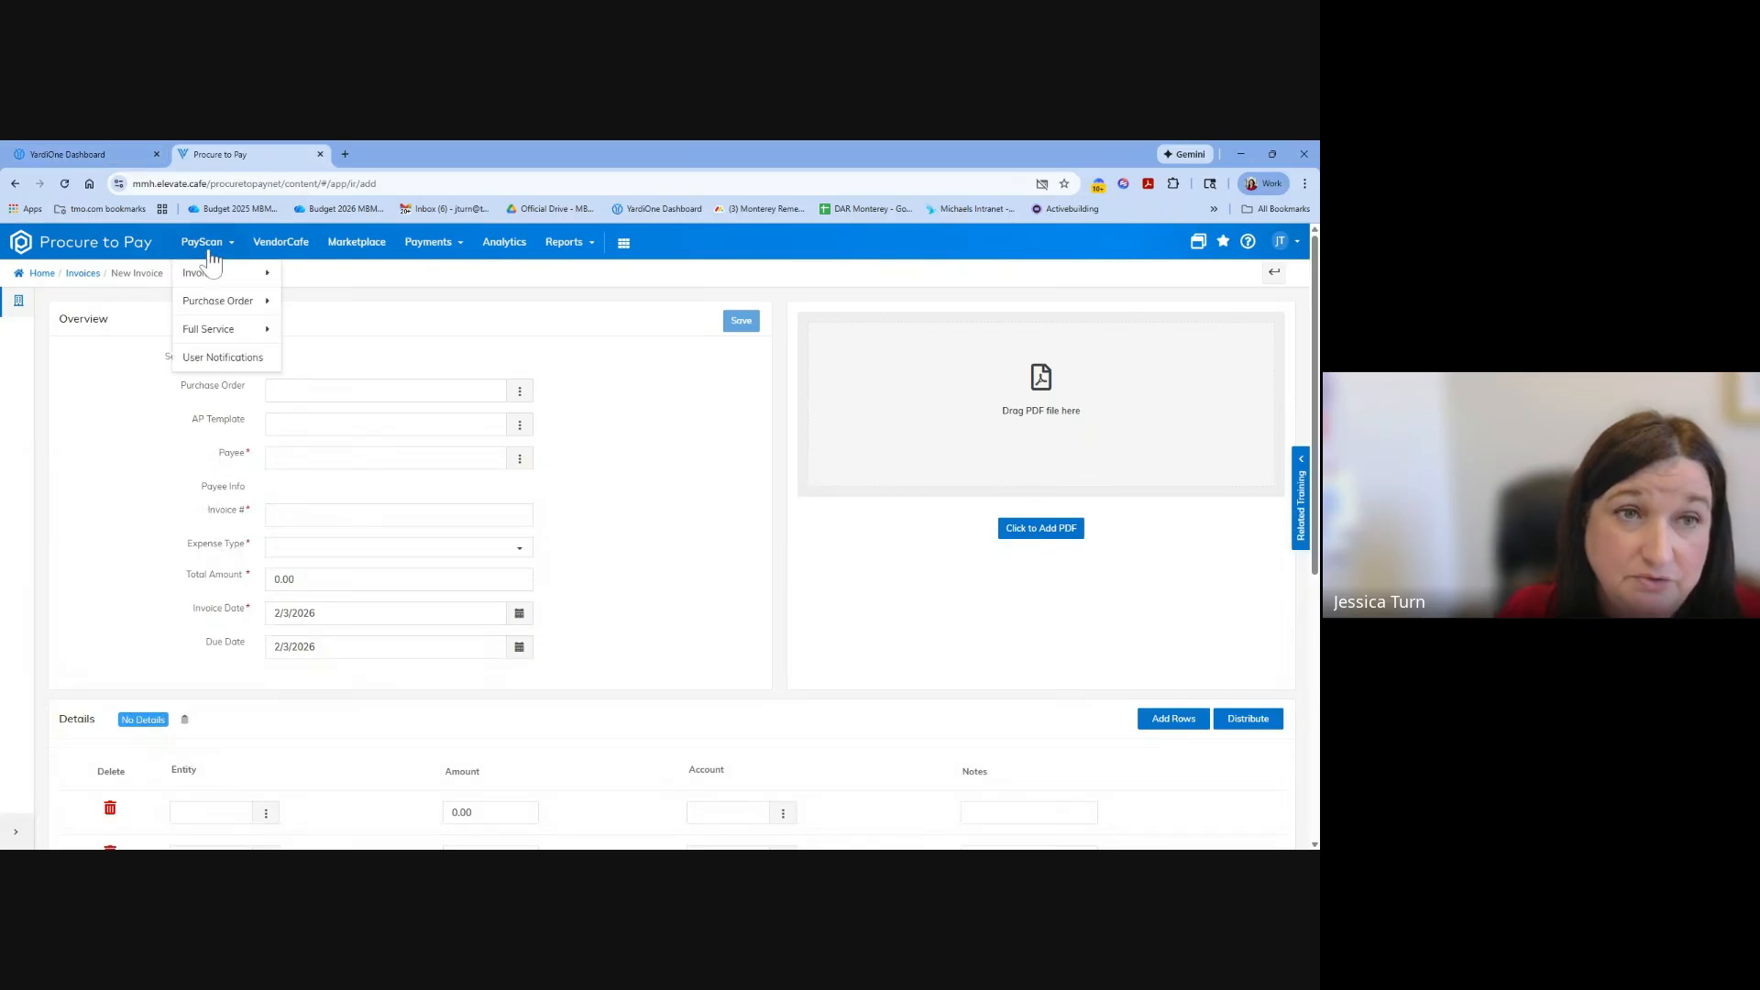
pyautogui.moveTo(223, 279)
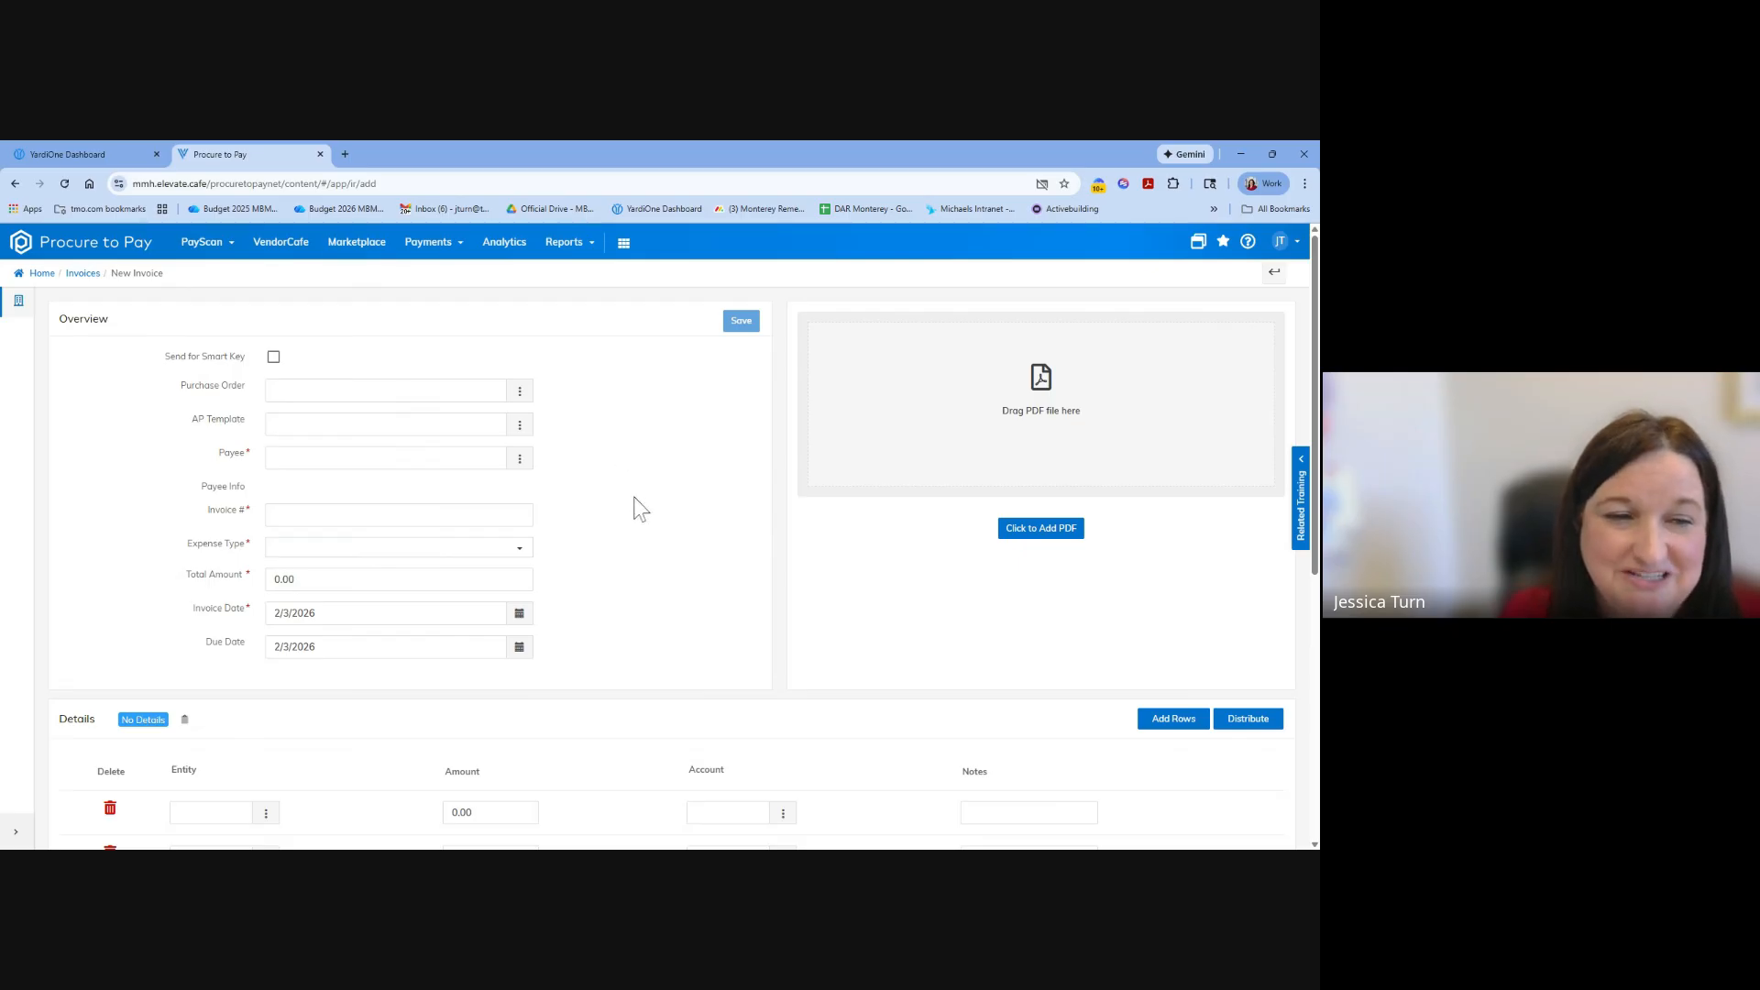
# Attach the Vestis invoice PDF to the new invoice.
pyautogui.click(1063, 539)
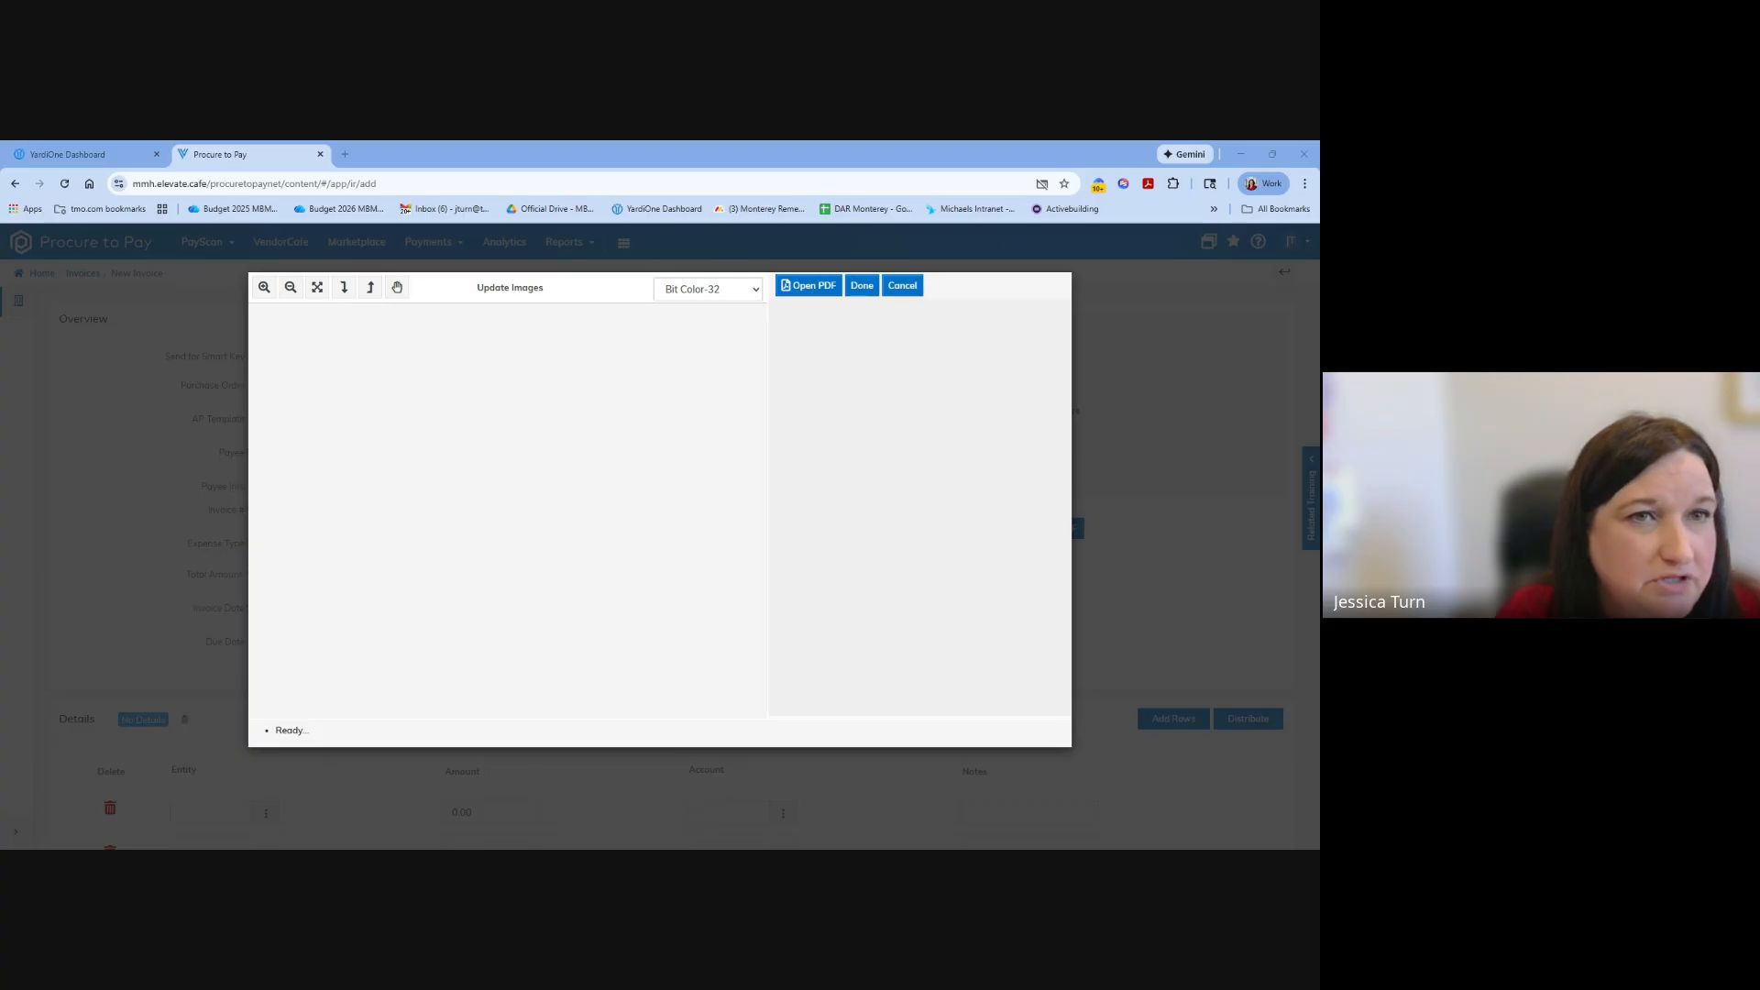
pyautogui.click(471, 587)
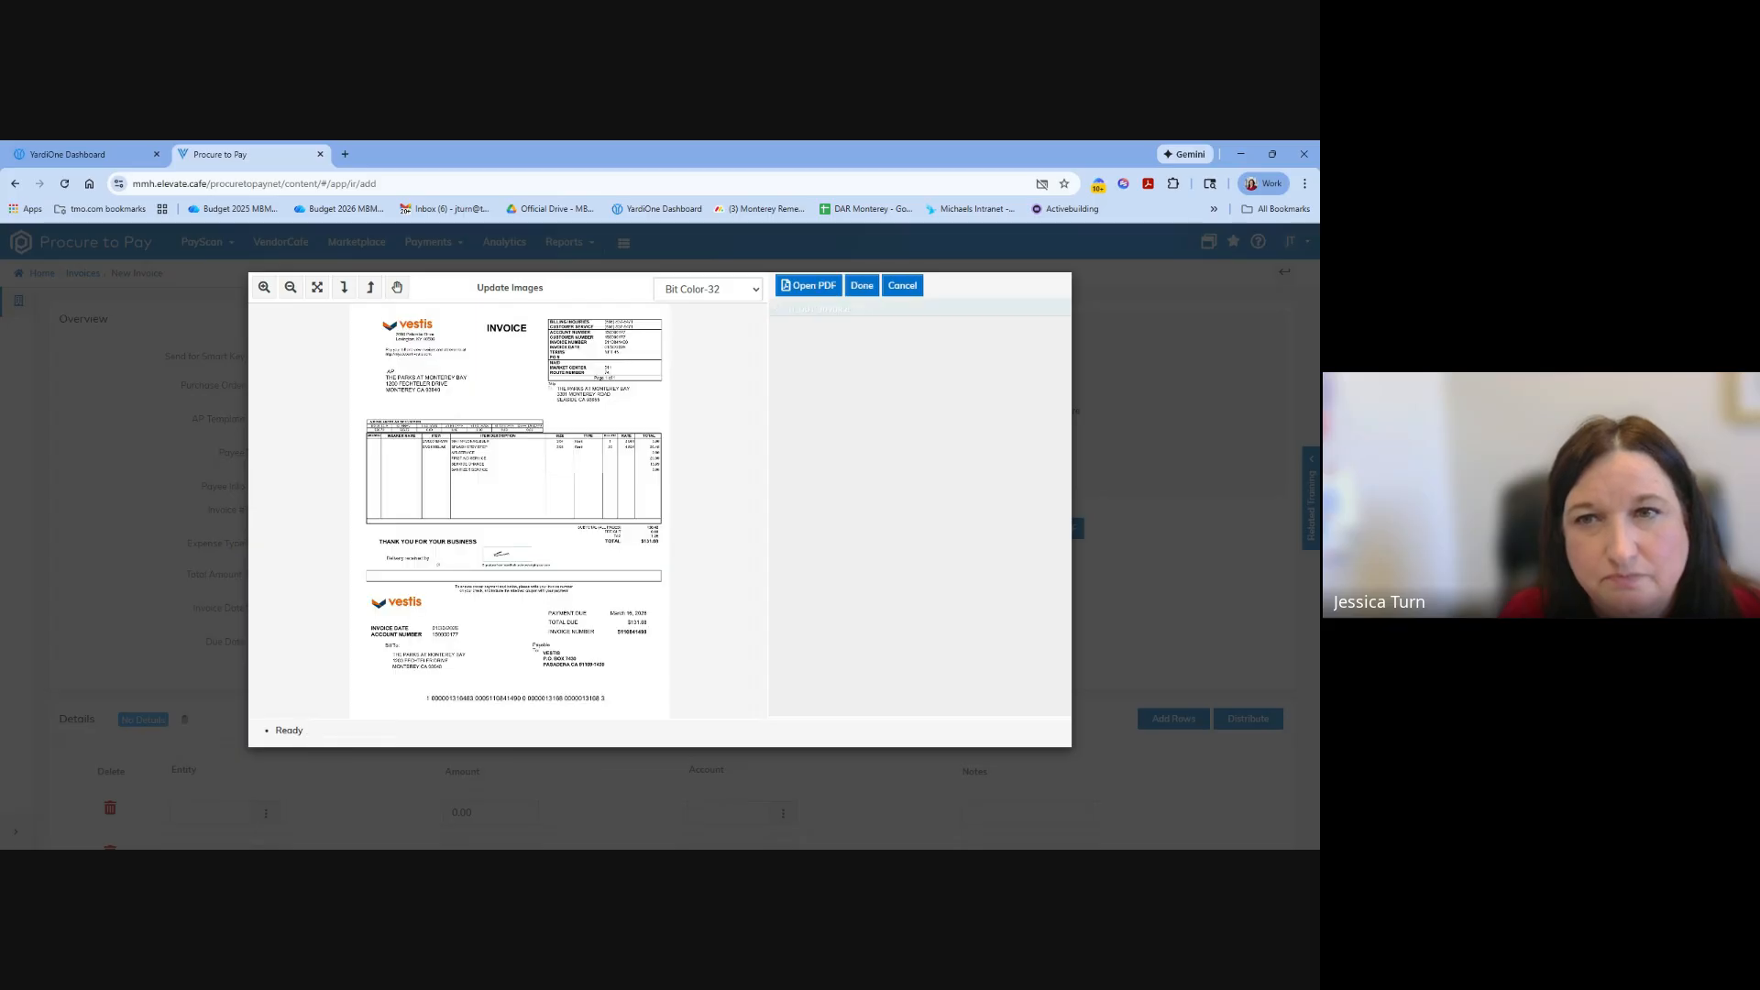
pyautogui.click(862, 287)
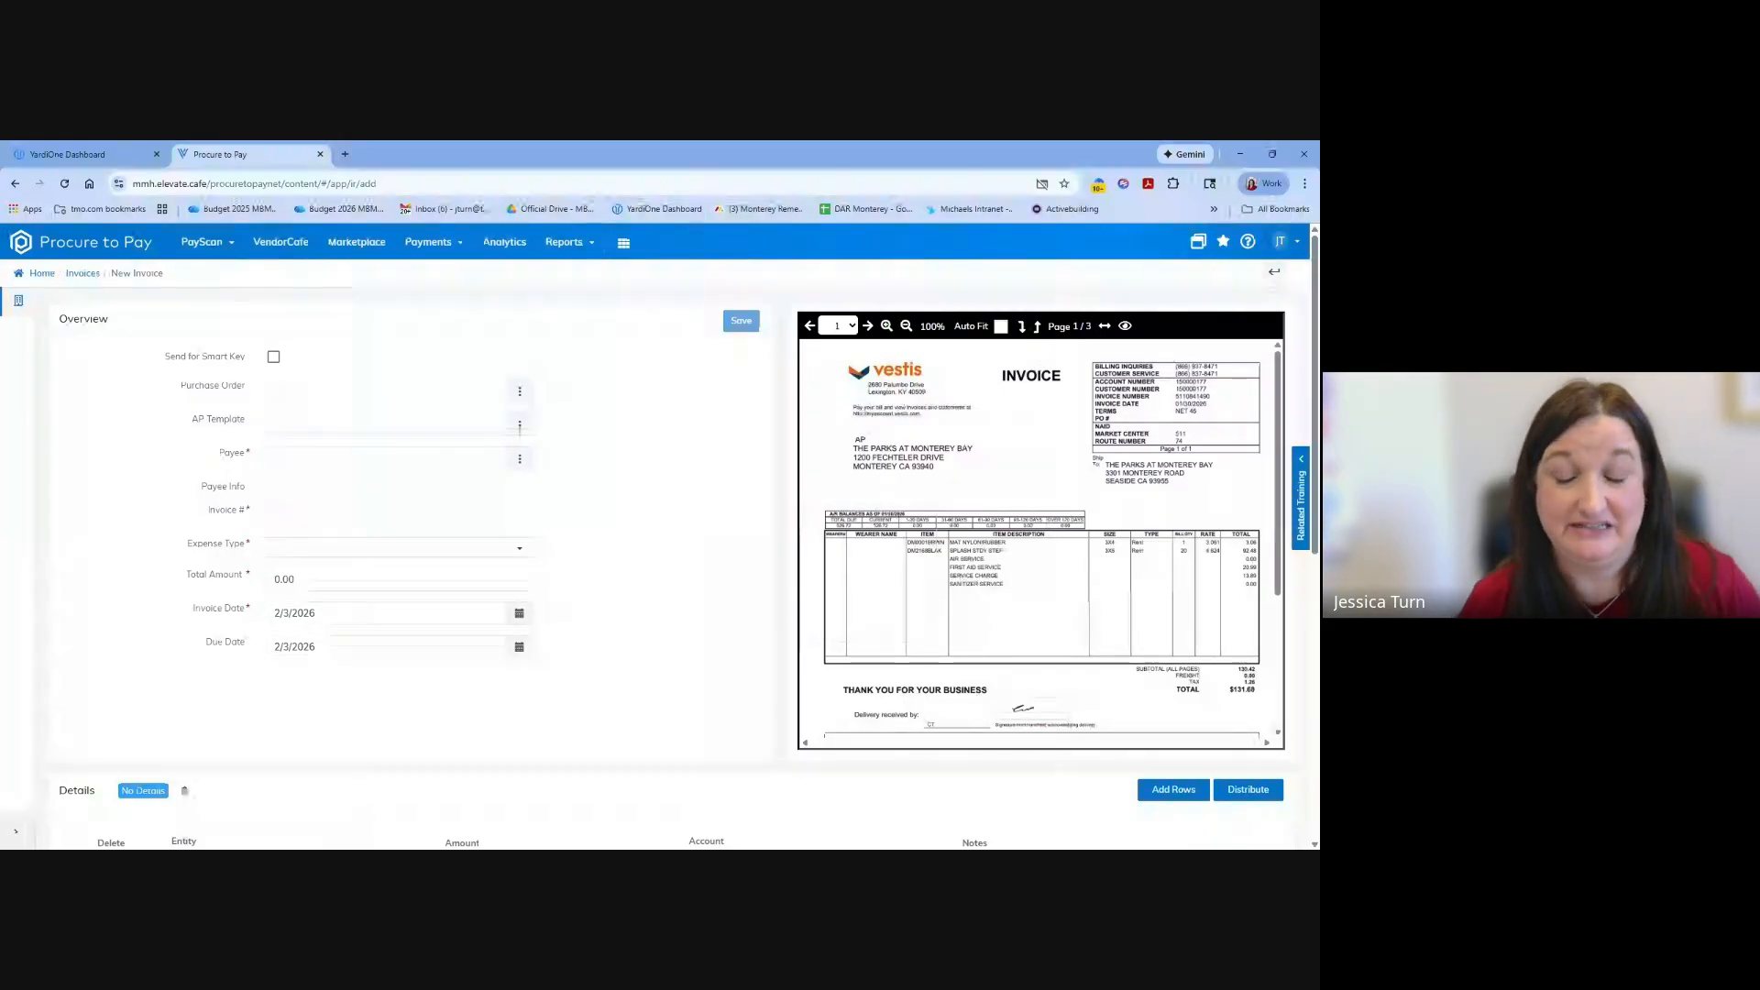
# Try to link a purchase order to the new invoice by entering its number and choosing the matching suggestion.
pyautogui.click(321, 390)
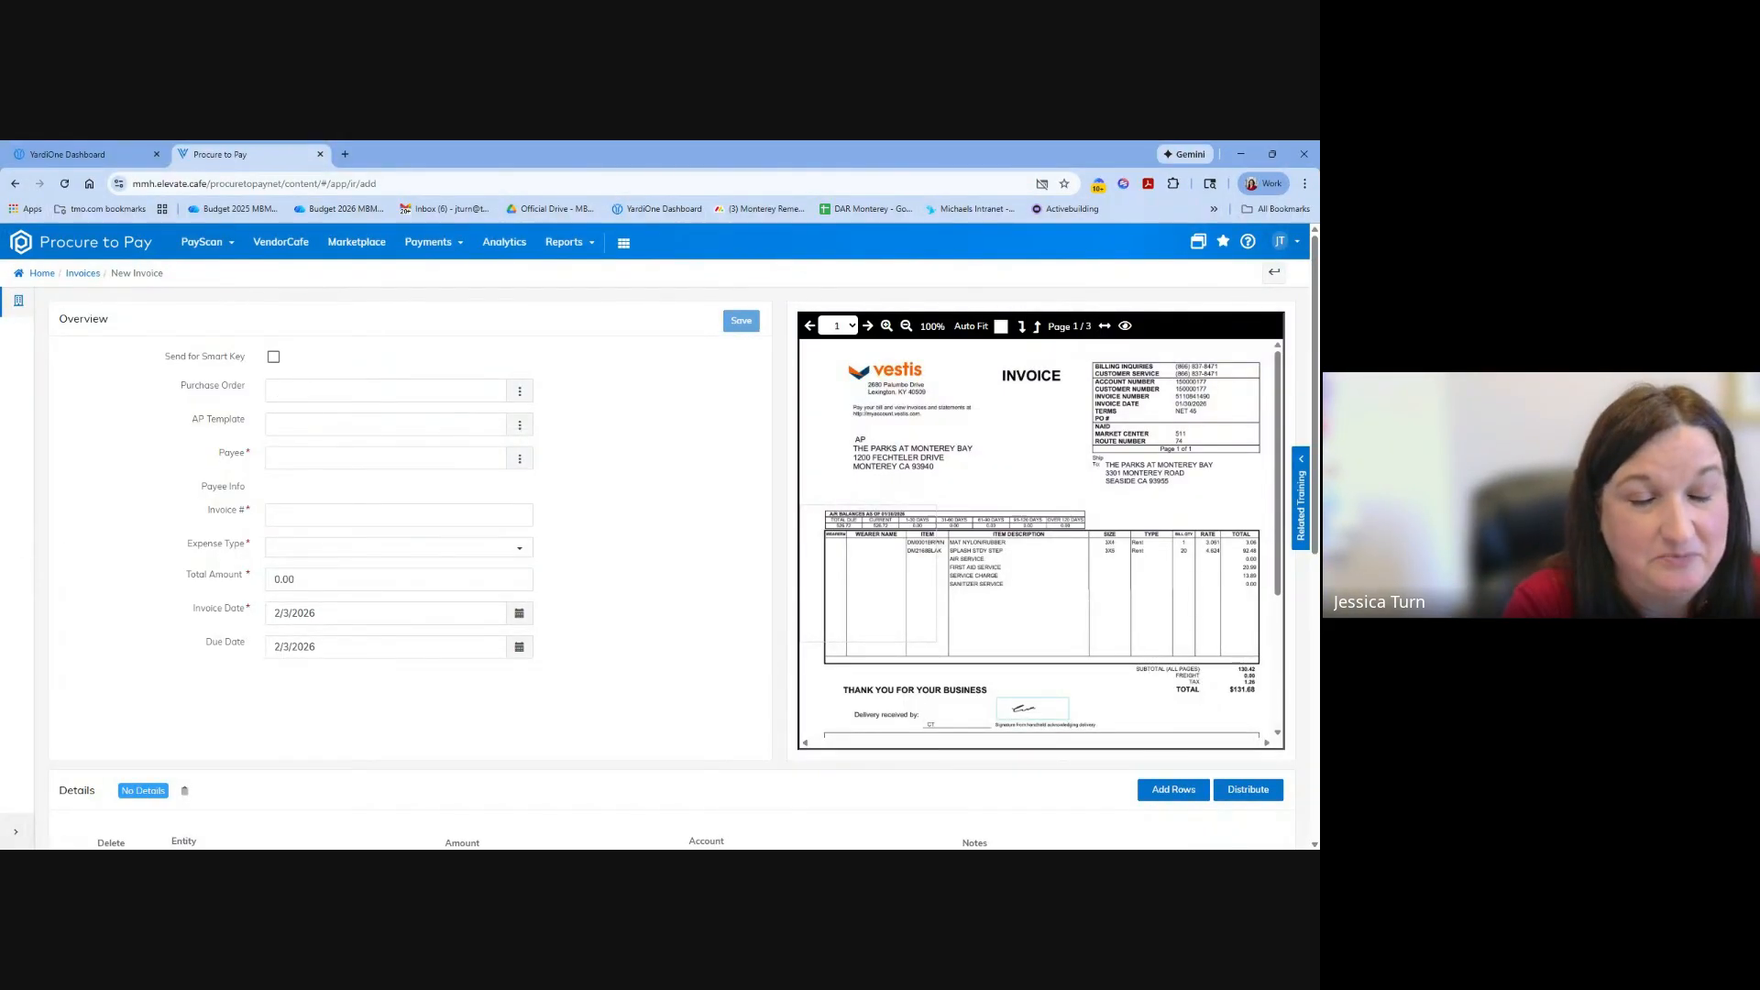
pyautogui.write('75')
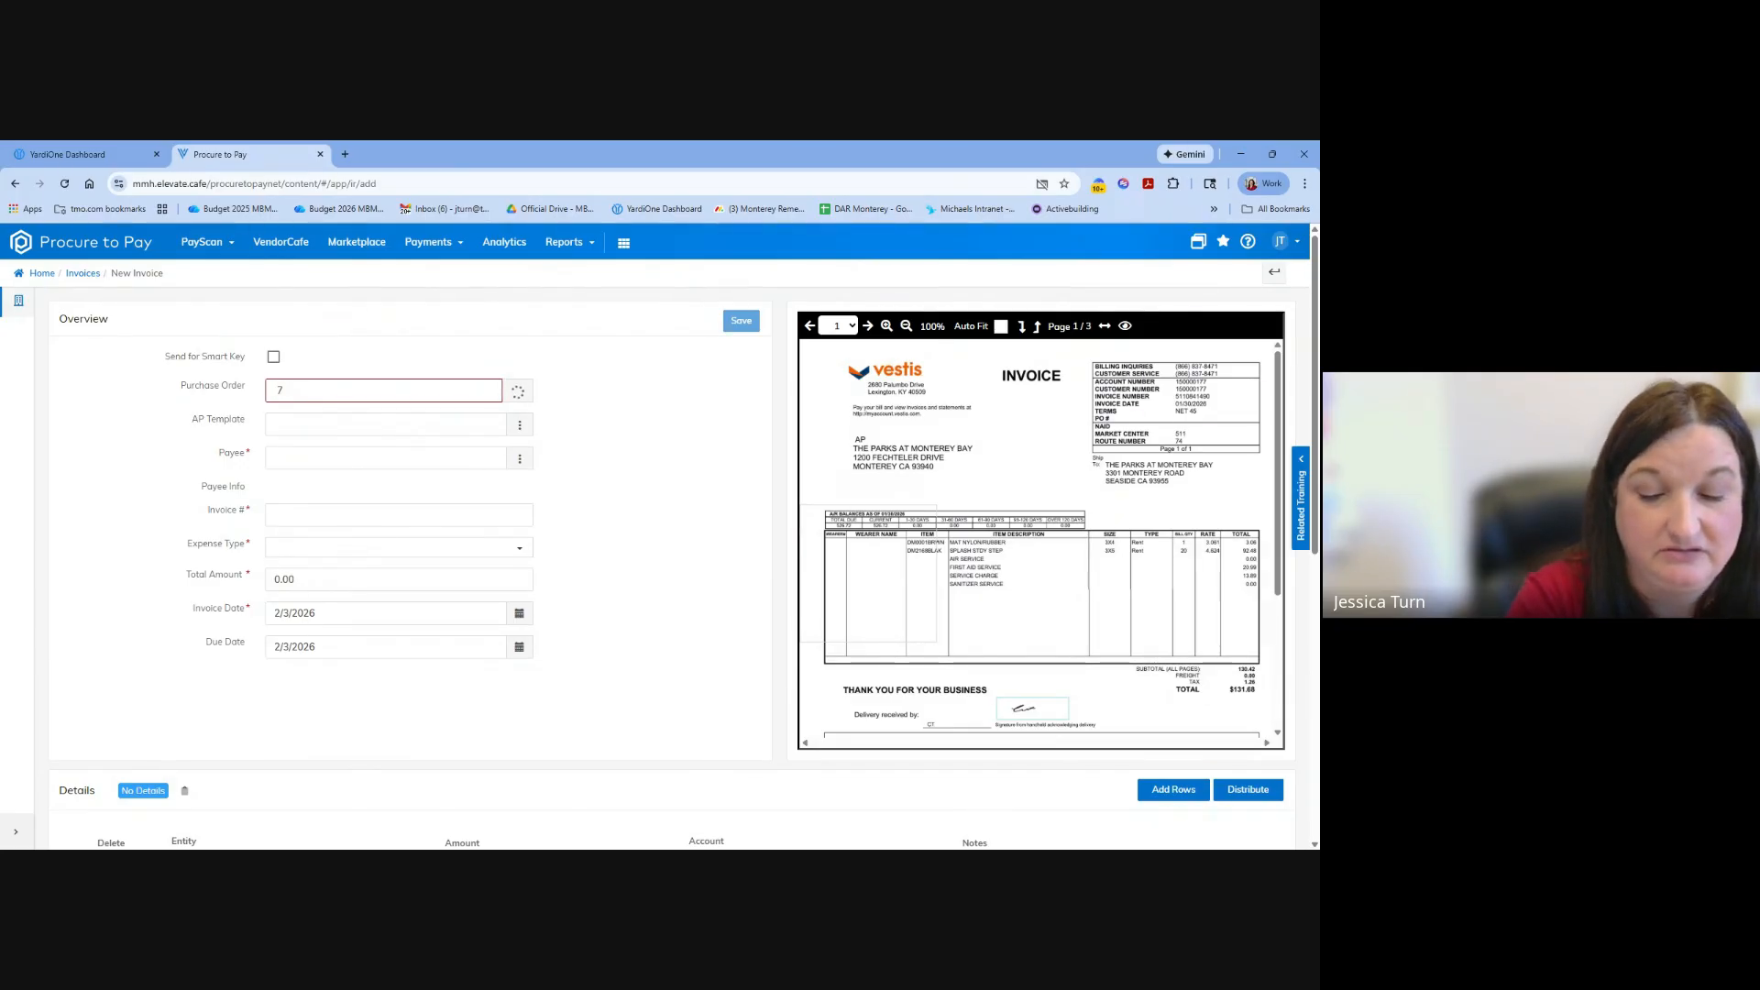
pyautogui.press('BackSpace')
pyautogui.write('4')
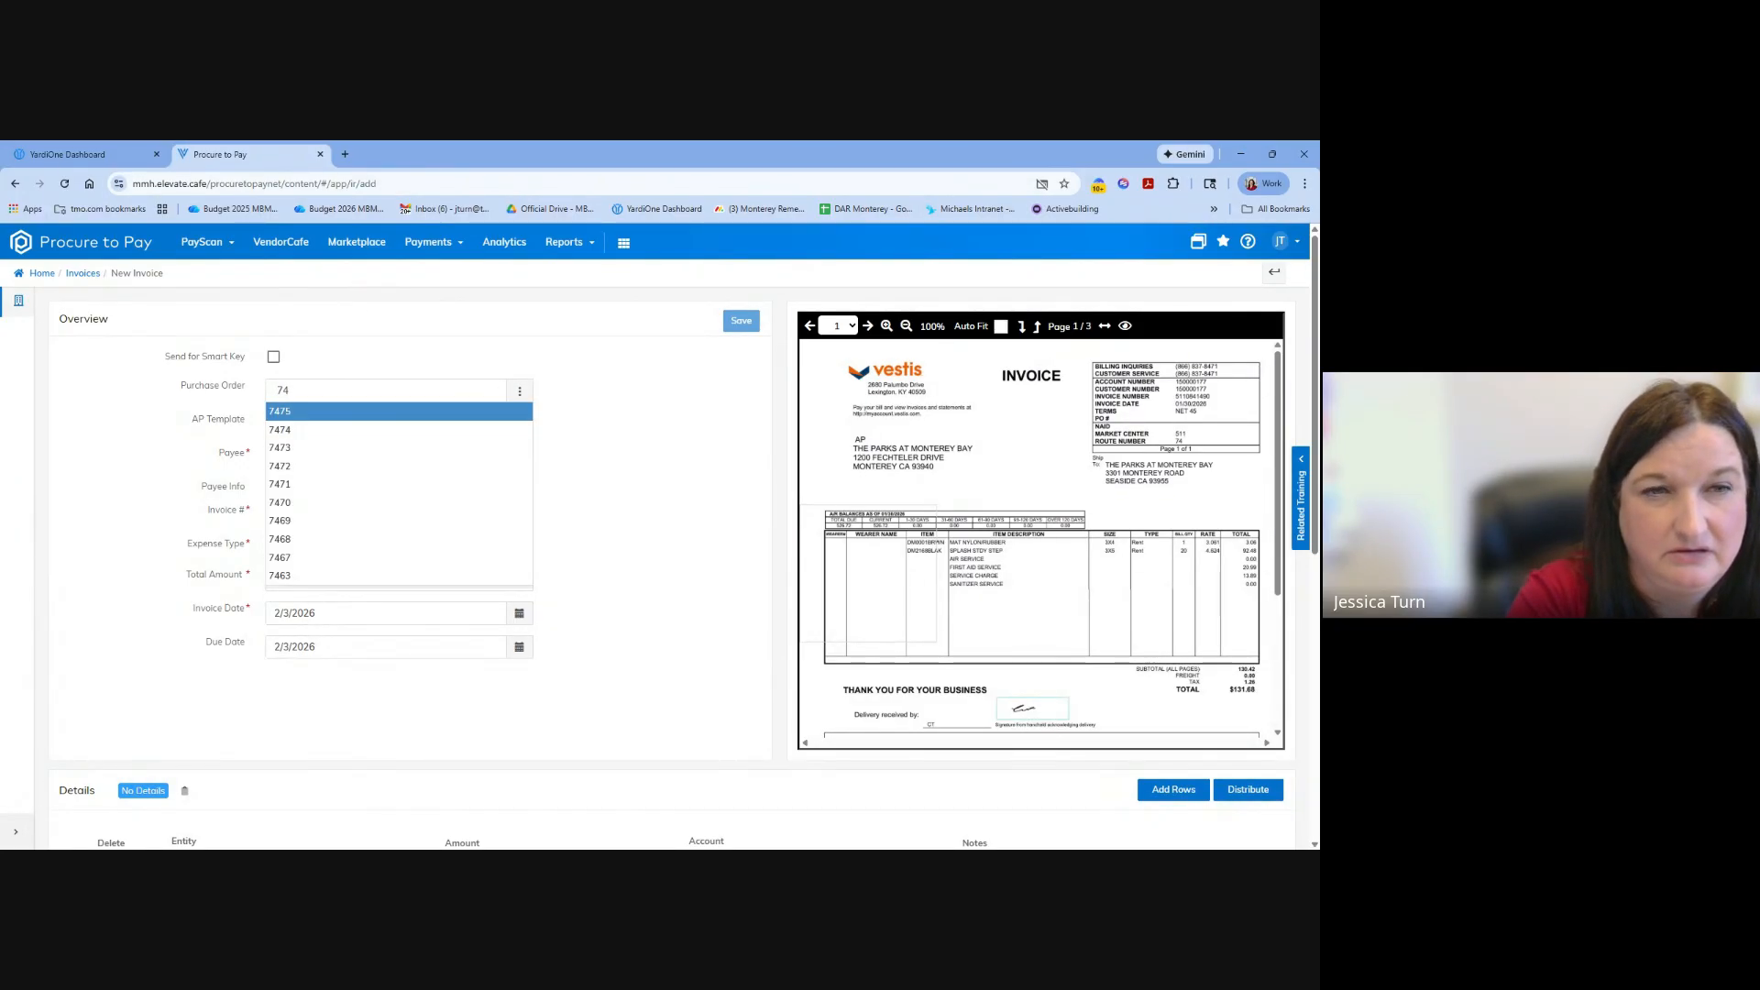
pyautogui.write('13')
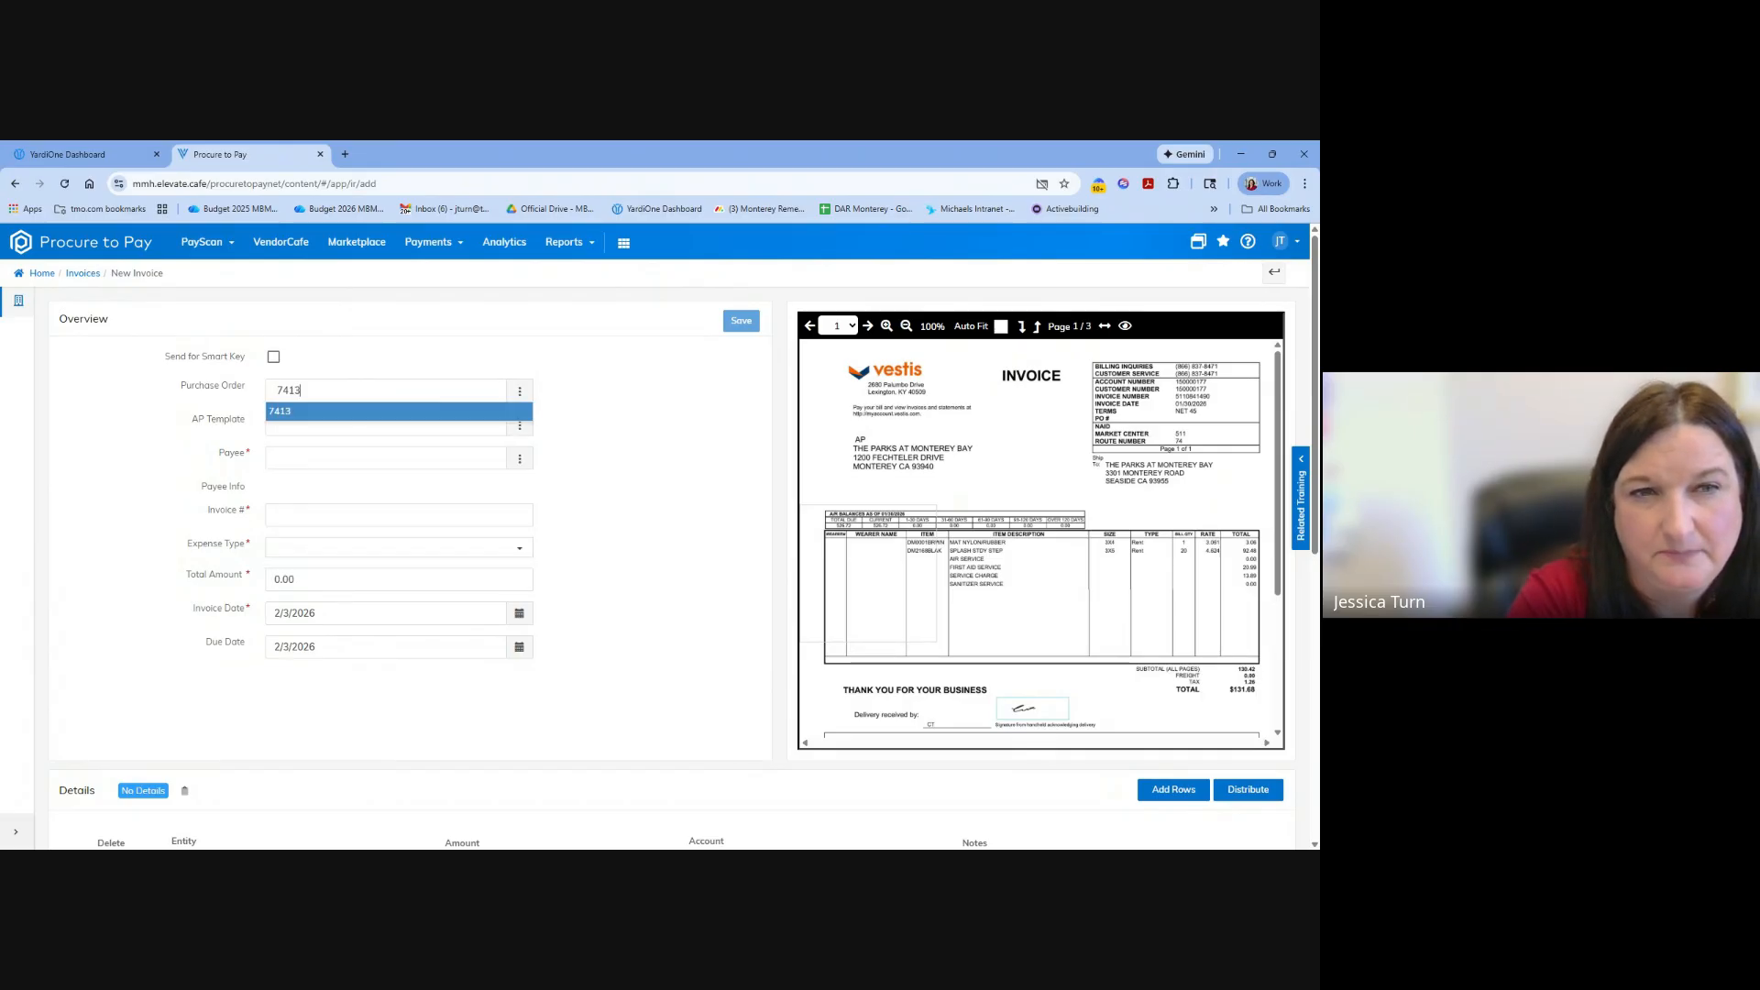
pyautogui.click(361, 412)
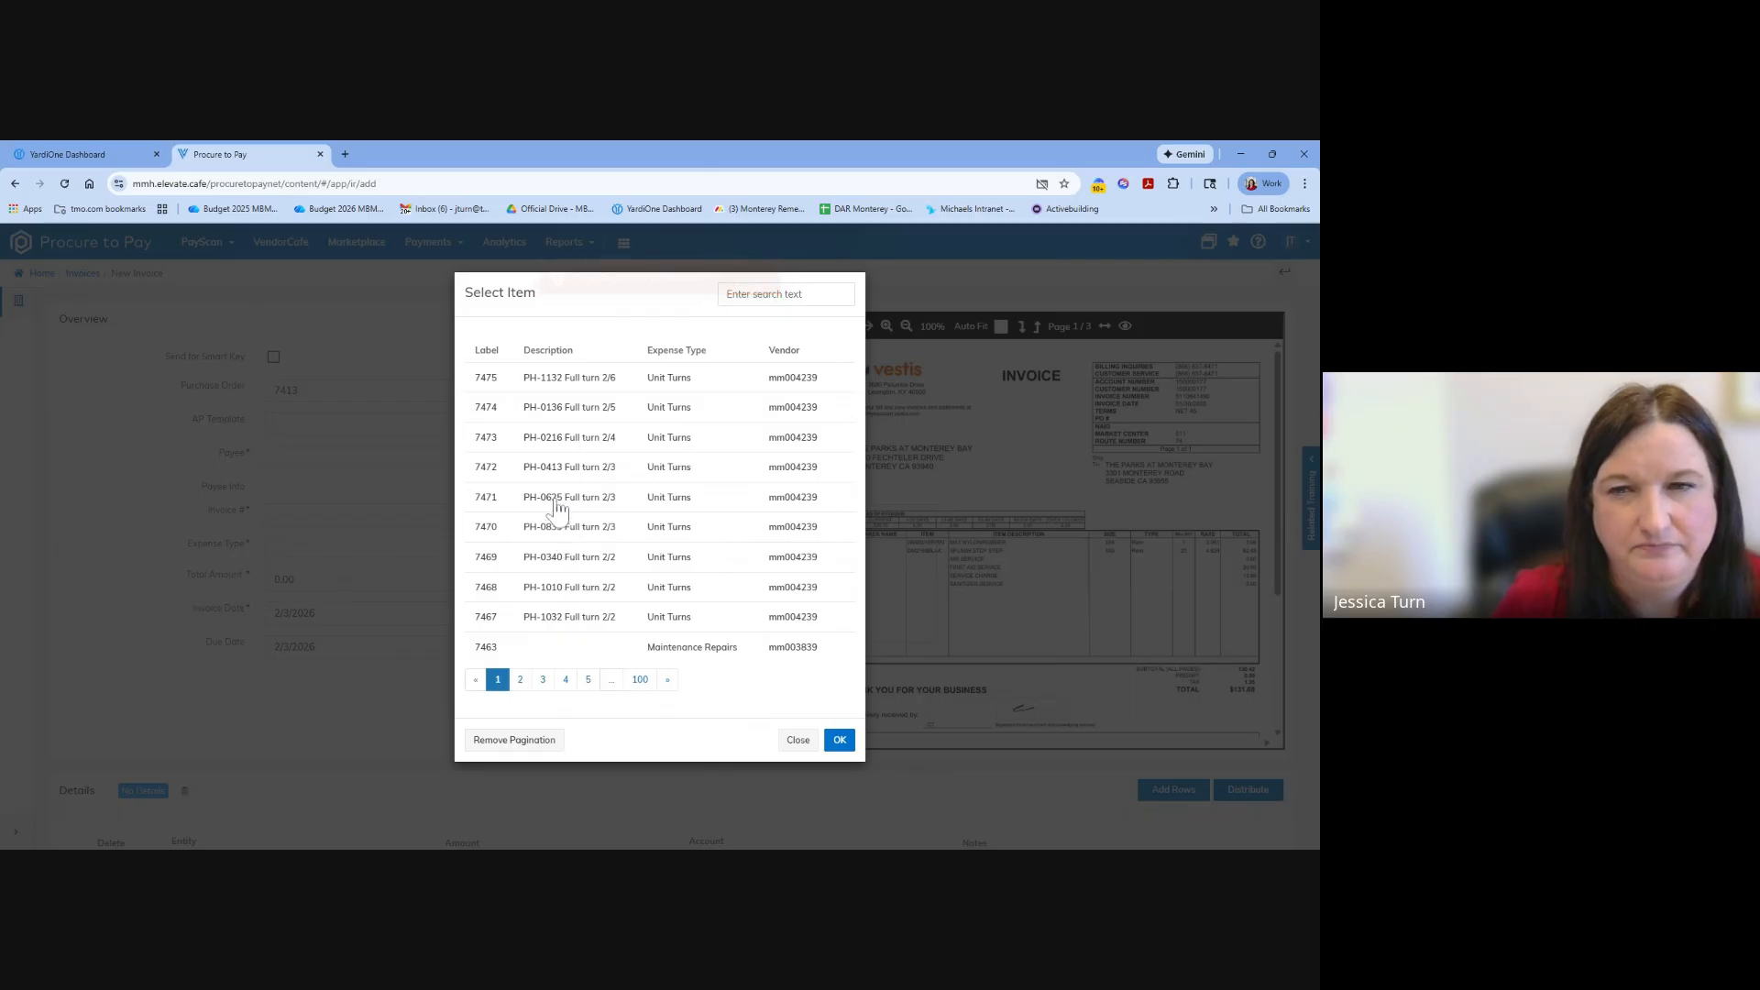
# Choose a Full turn 2/3 Unit Turns purchase order from the item list for the invoice and look over the detail rows.
pyautogui.doubleClick(556, 504)
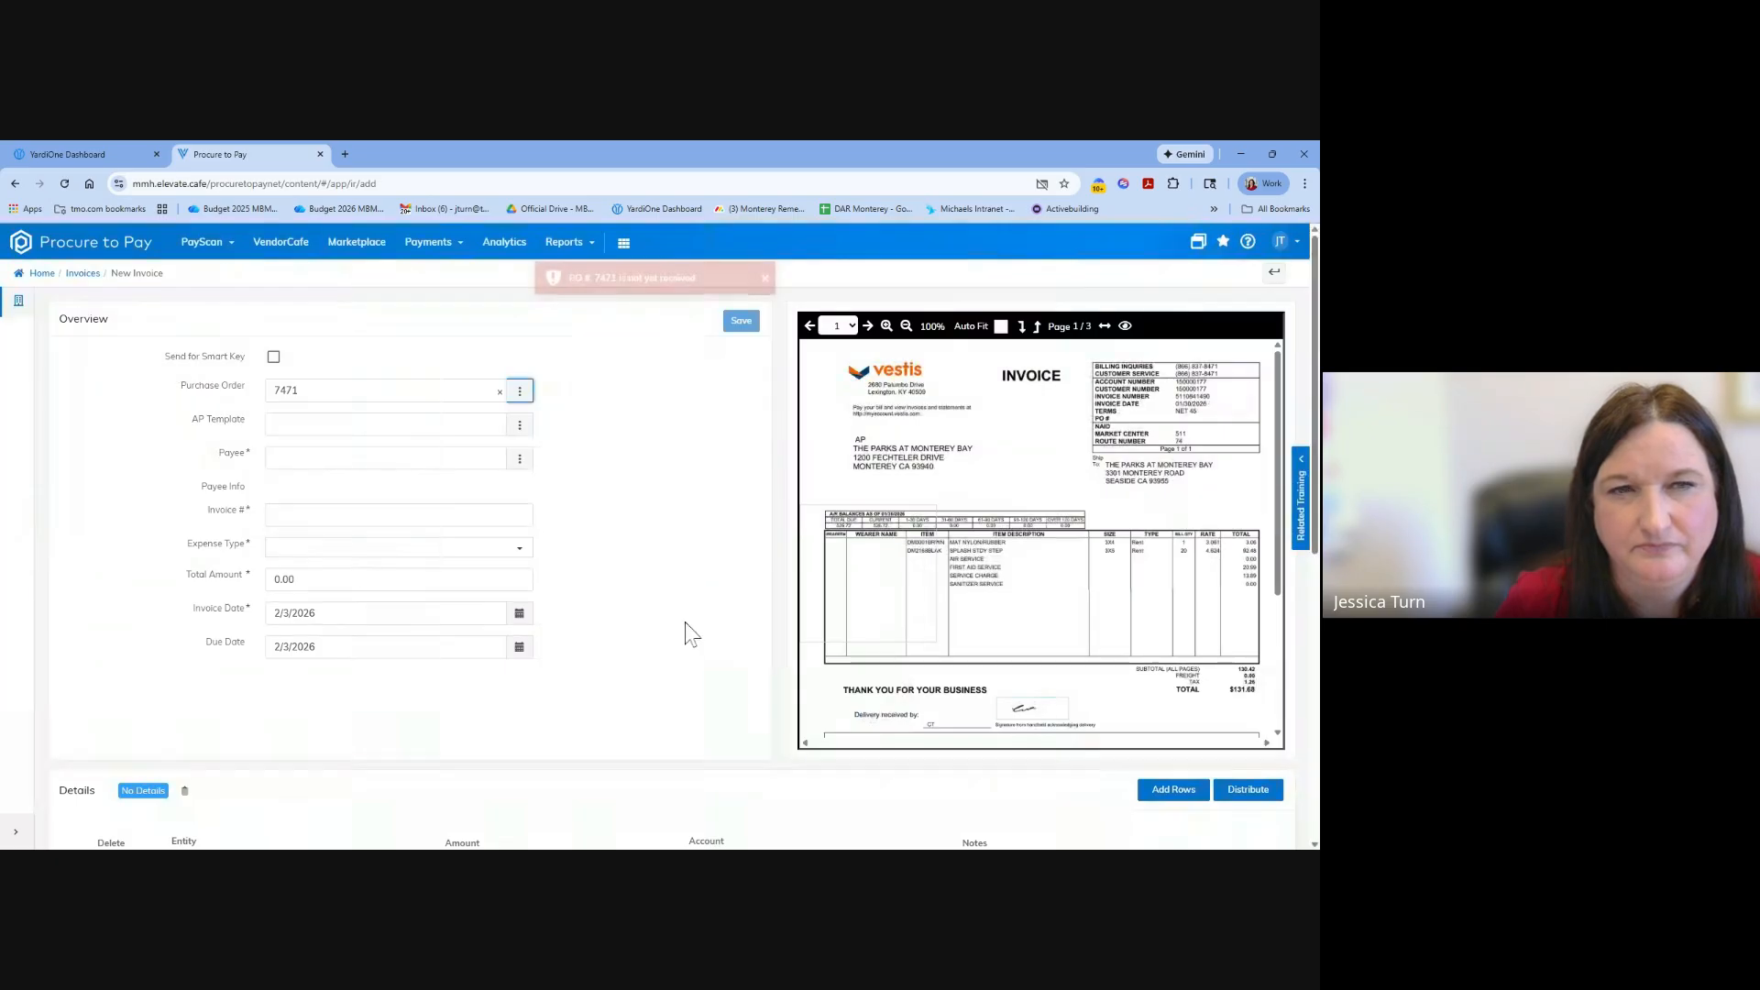
pyautogui.doubleClick(413, 403)
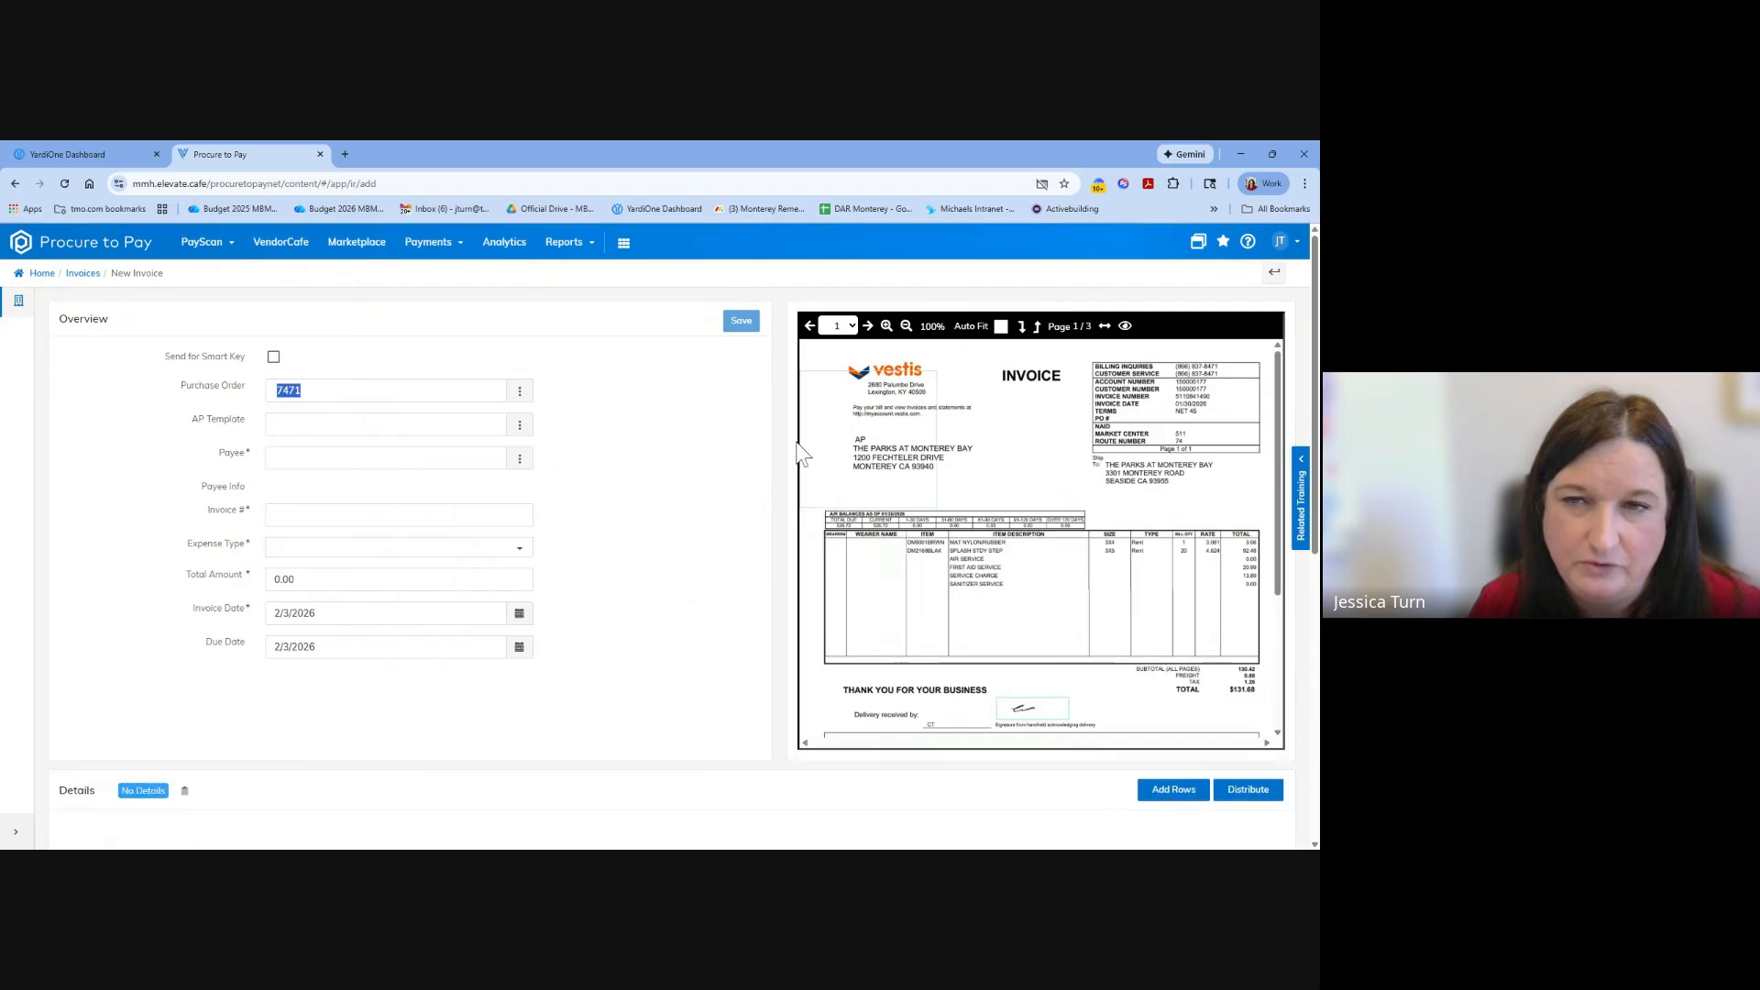
pyautogui.scroll(-3, 573, 513)
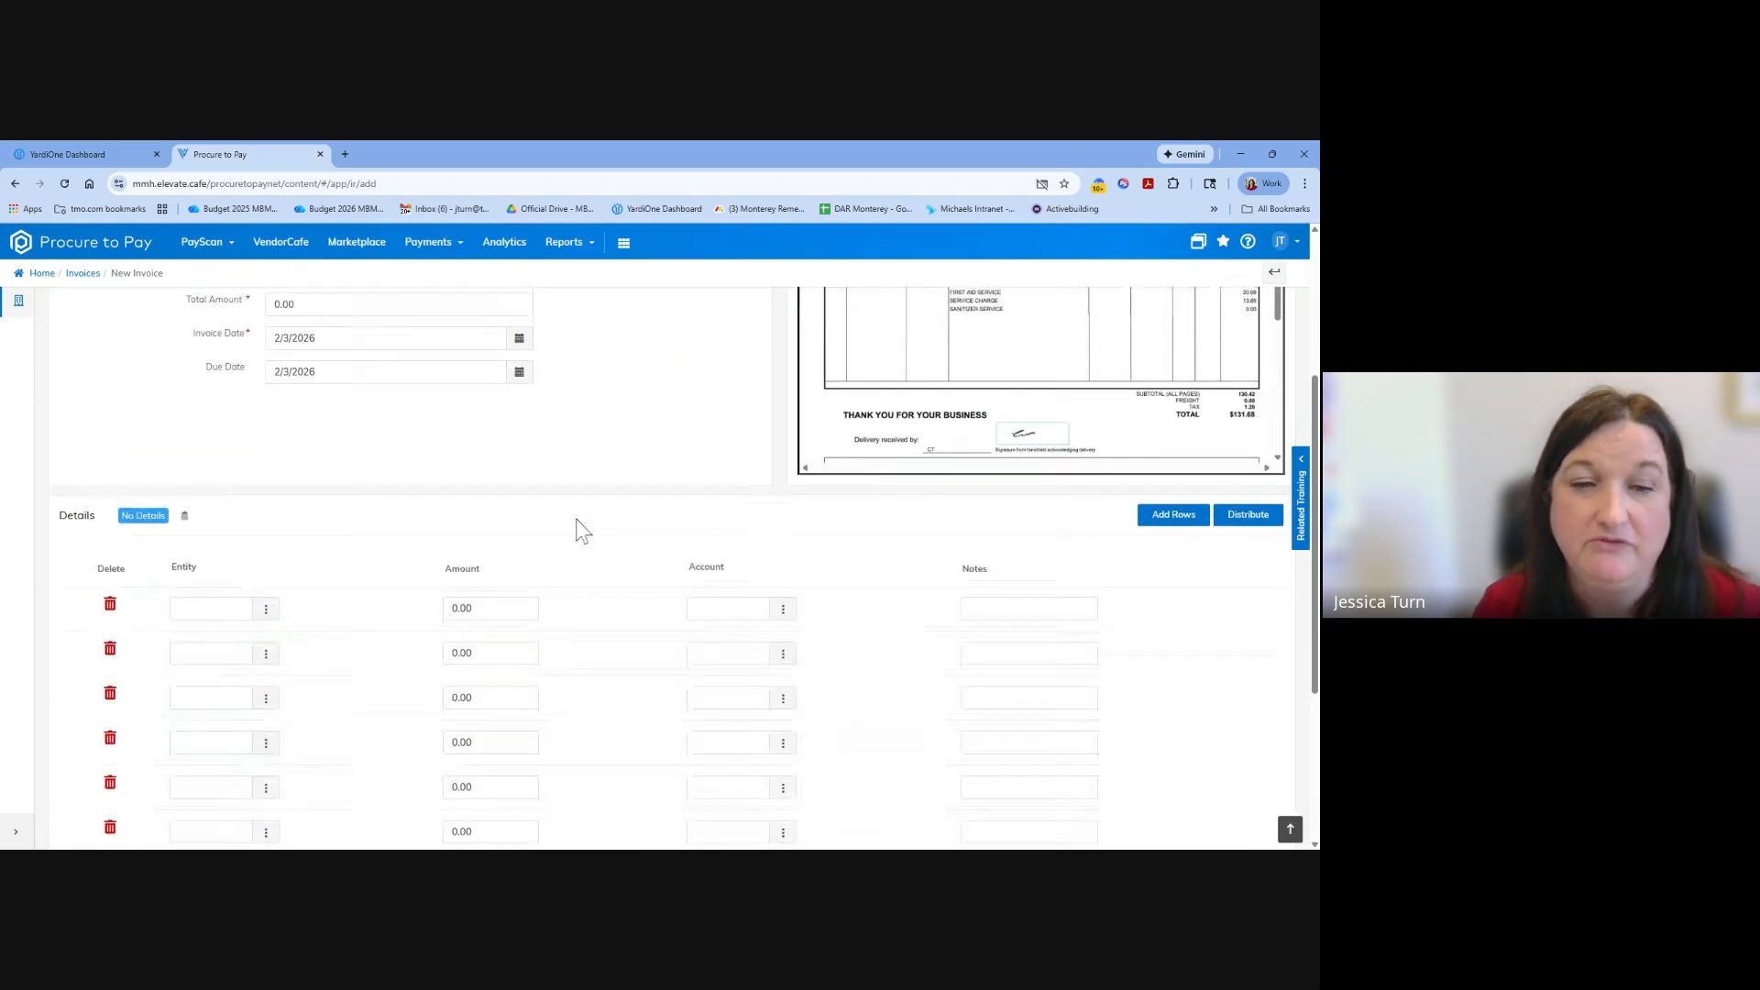
# Look over the new invoice's detail rows and try to save the invoice.
pyautogui.scroll(2, 576, 522)
pyautogui.scroll(1, 576, 519)
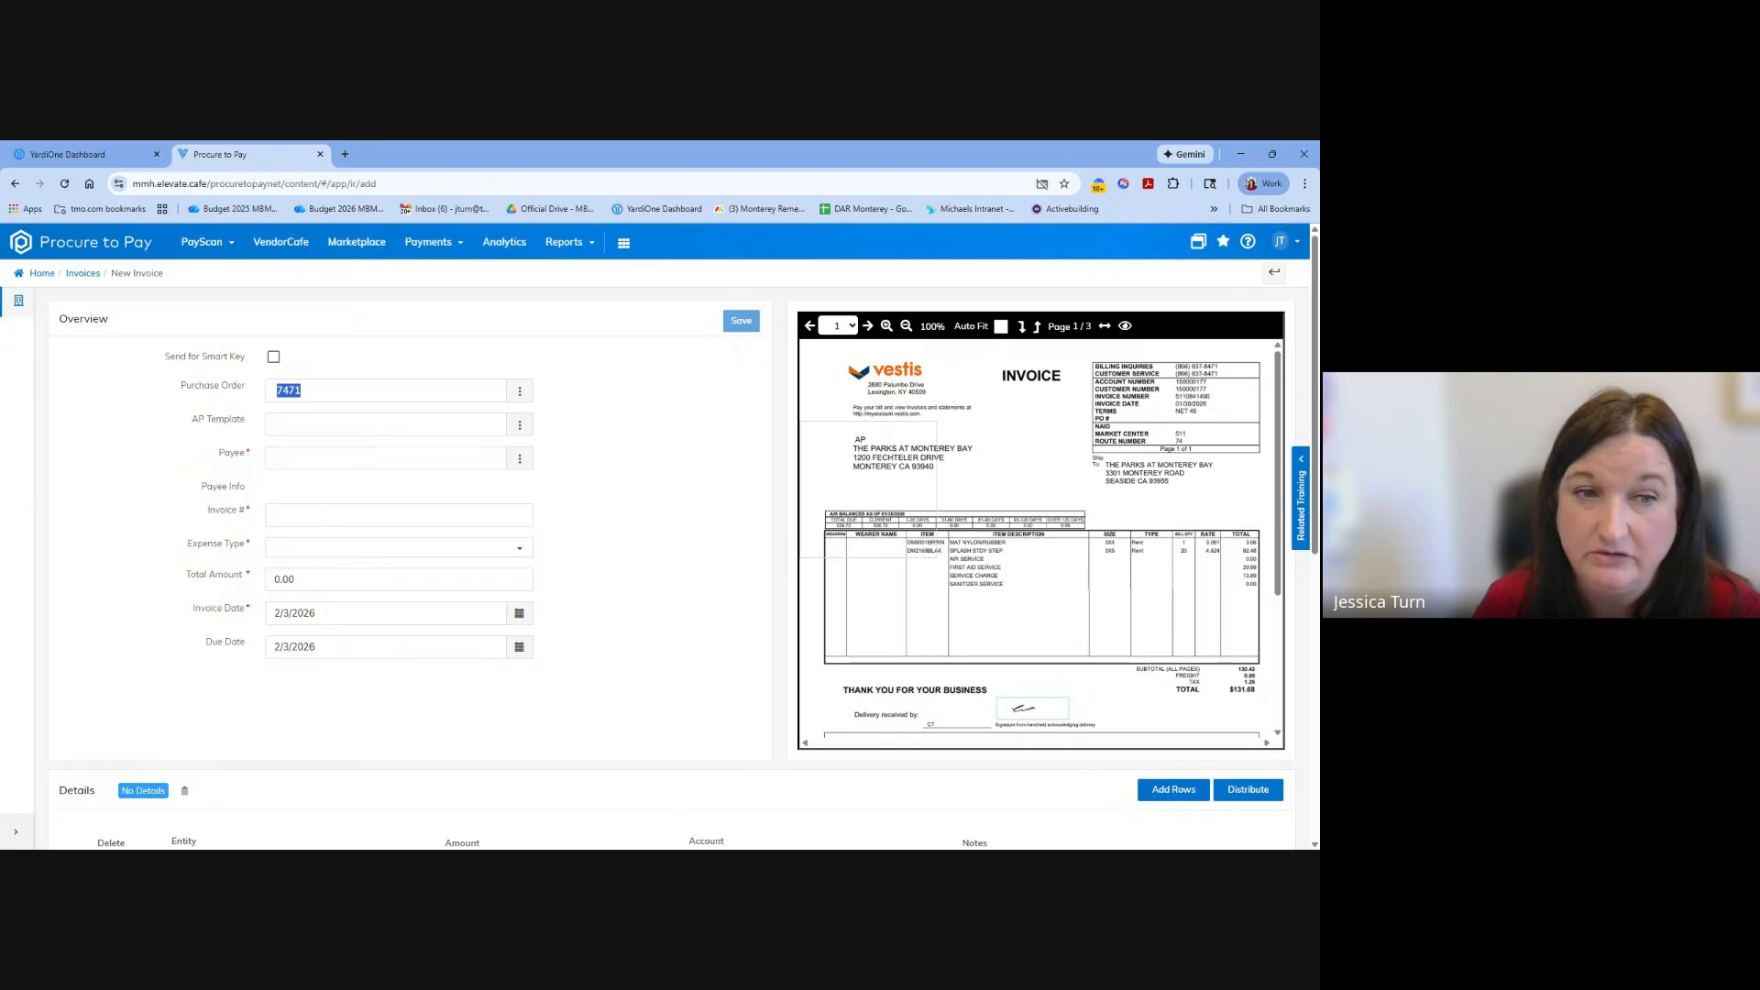
pyautogui.scroll(-2, 636, 624)
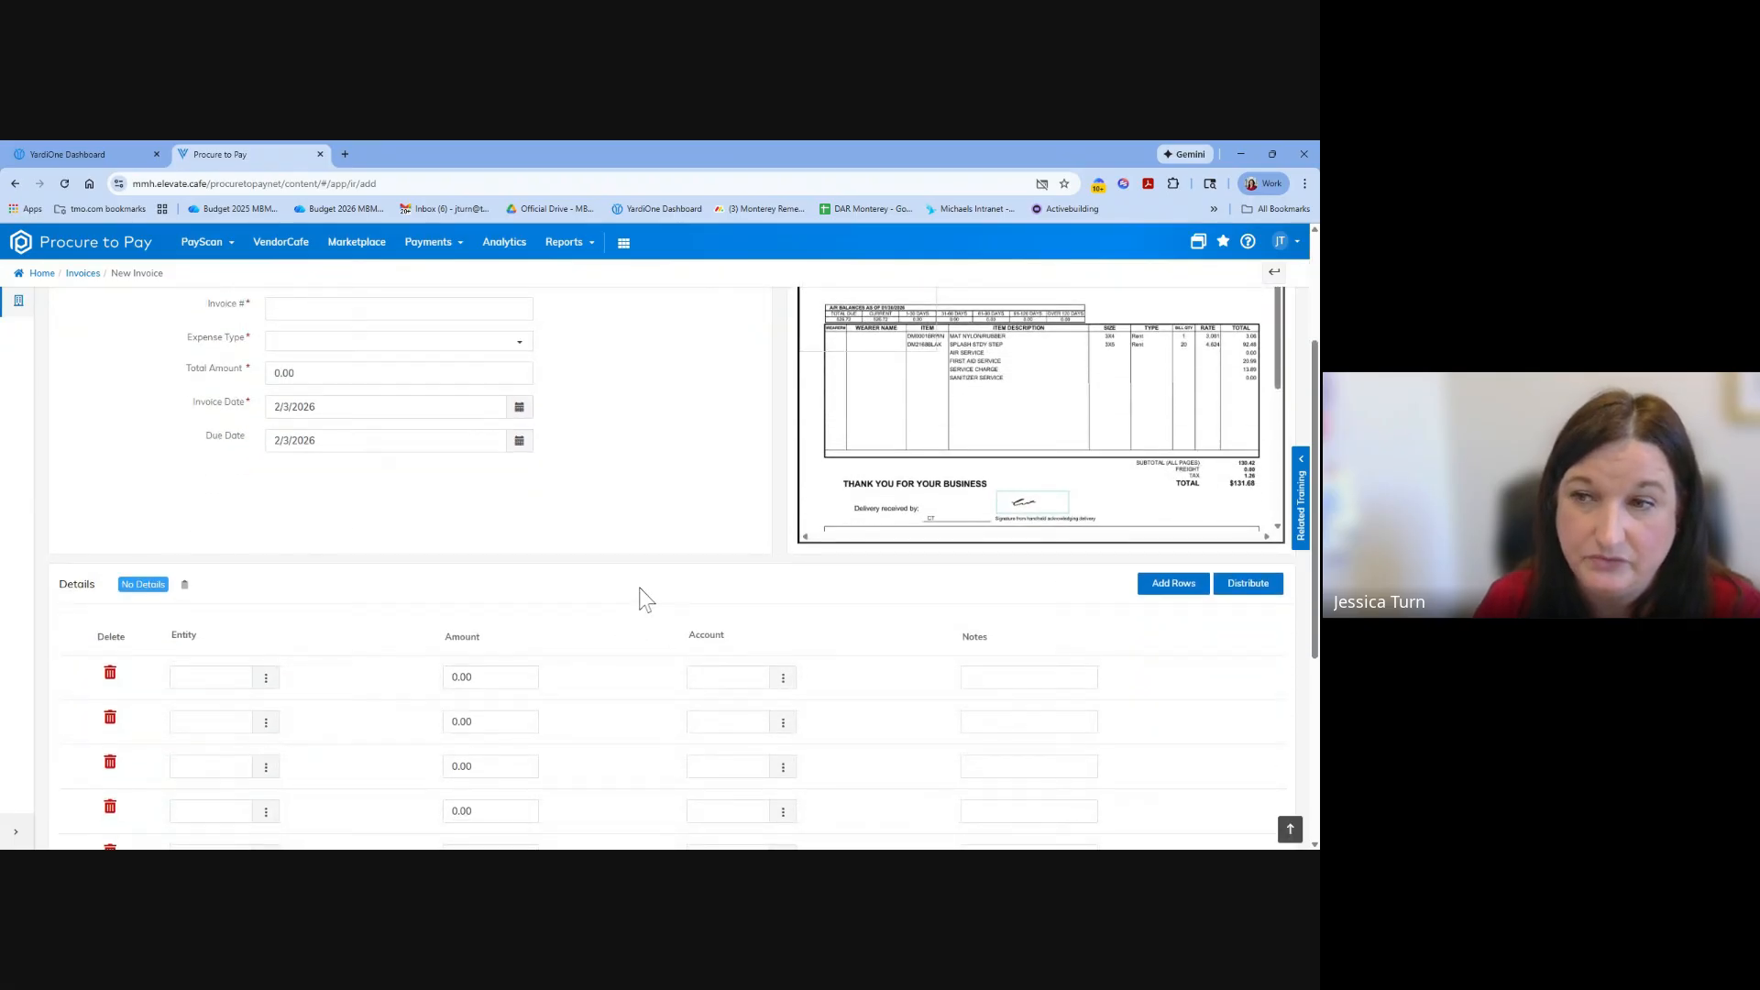
pyautogui.scroll(-3, 644, 598)
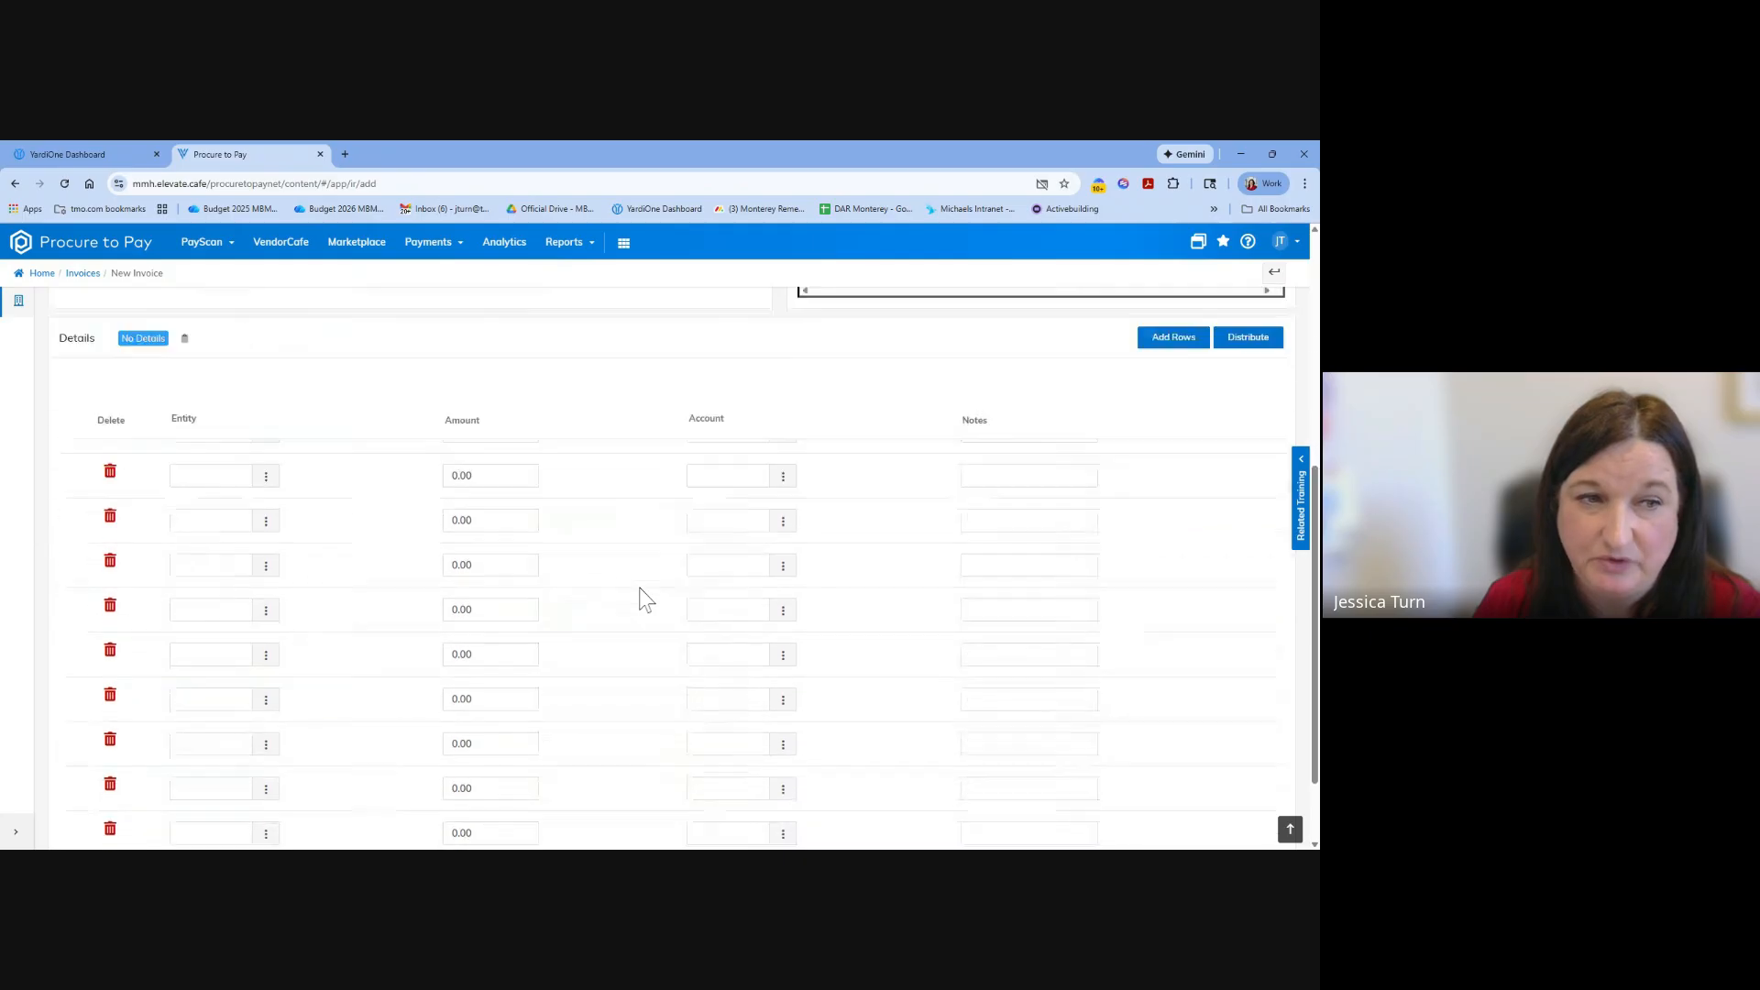
pyautogui.scroll(5, 645, 599)
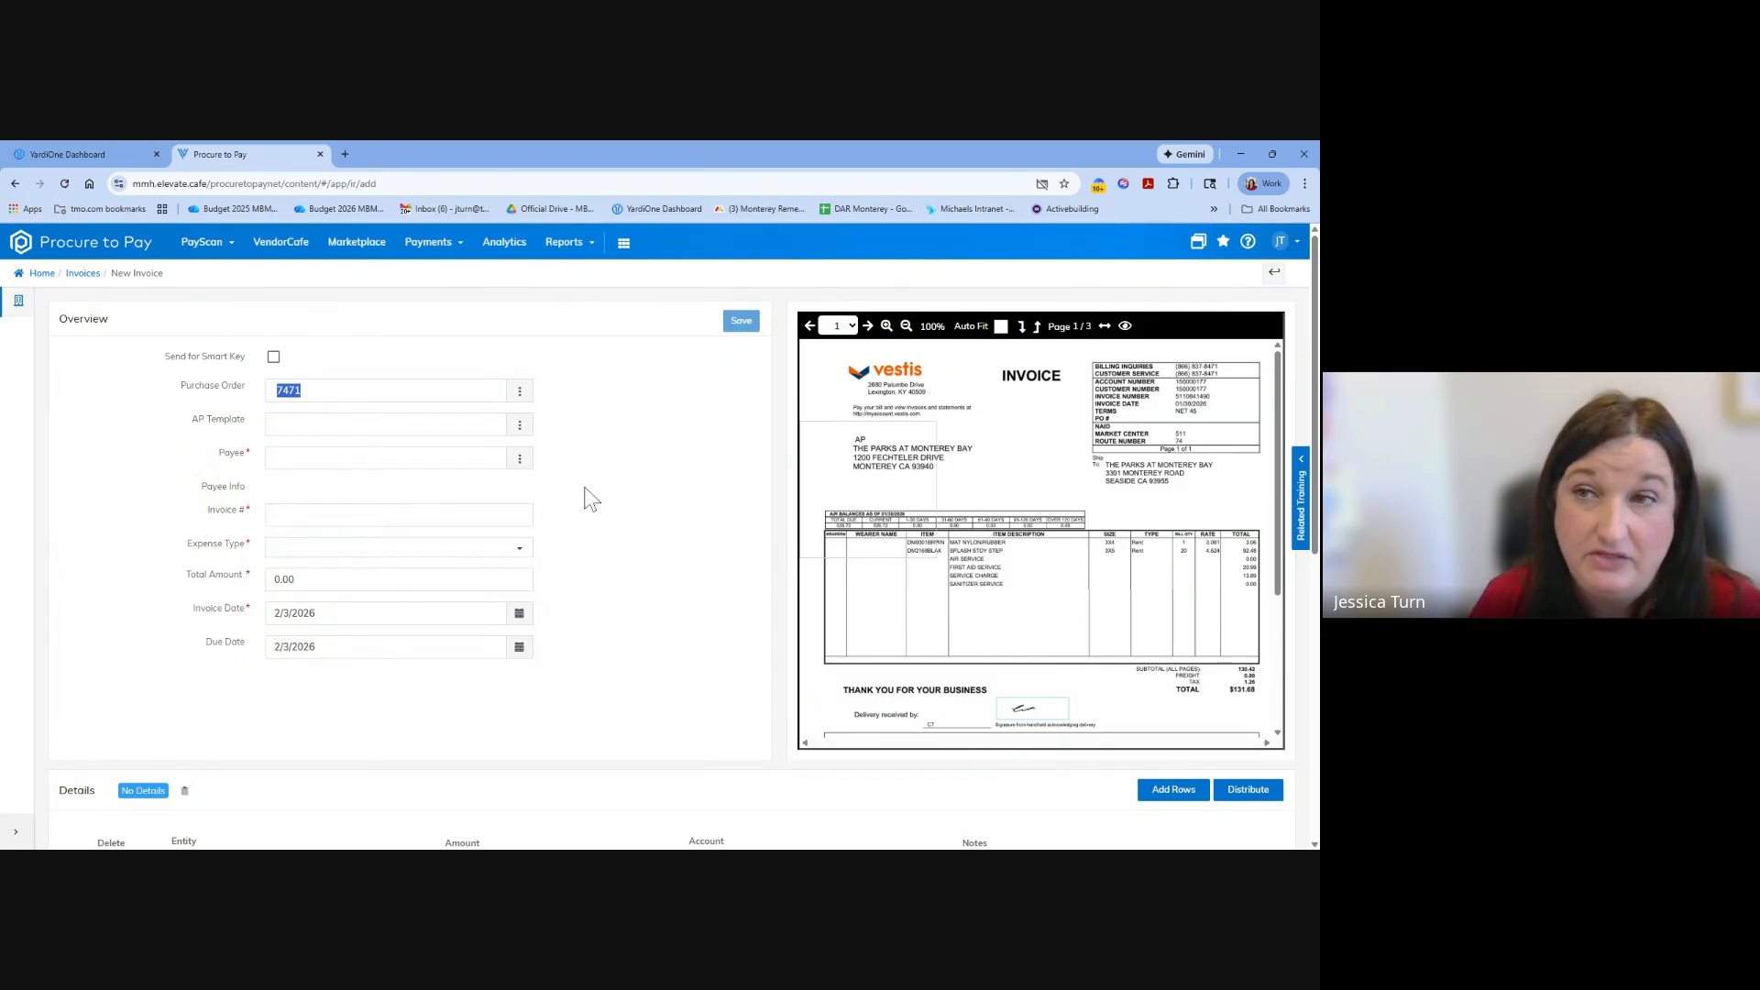
pyautogui.click(740, 320)
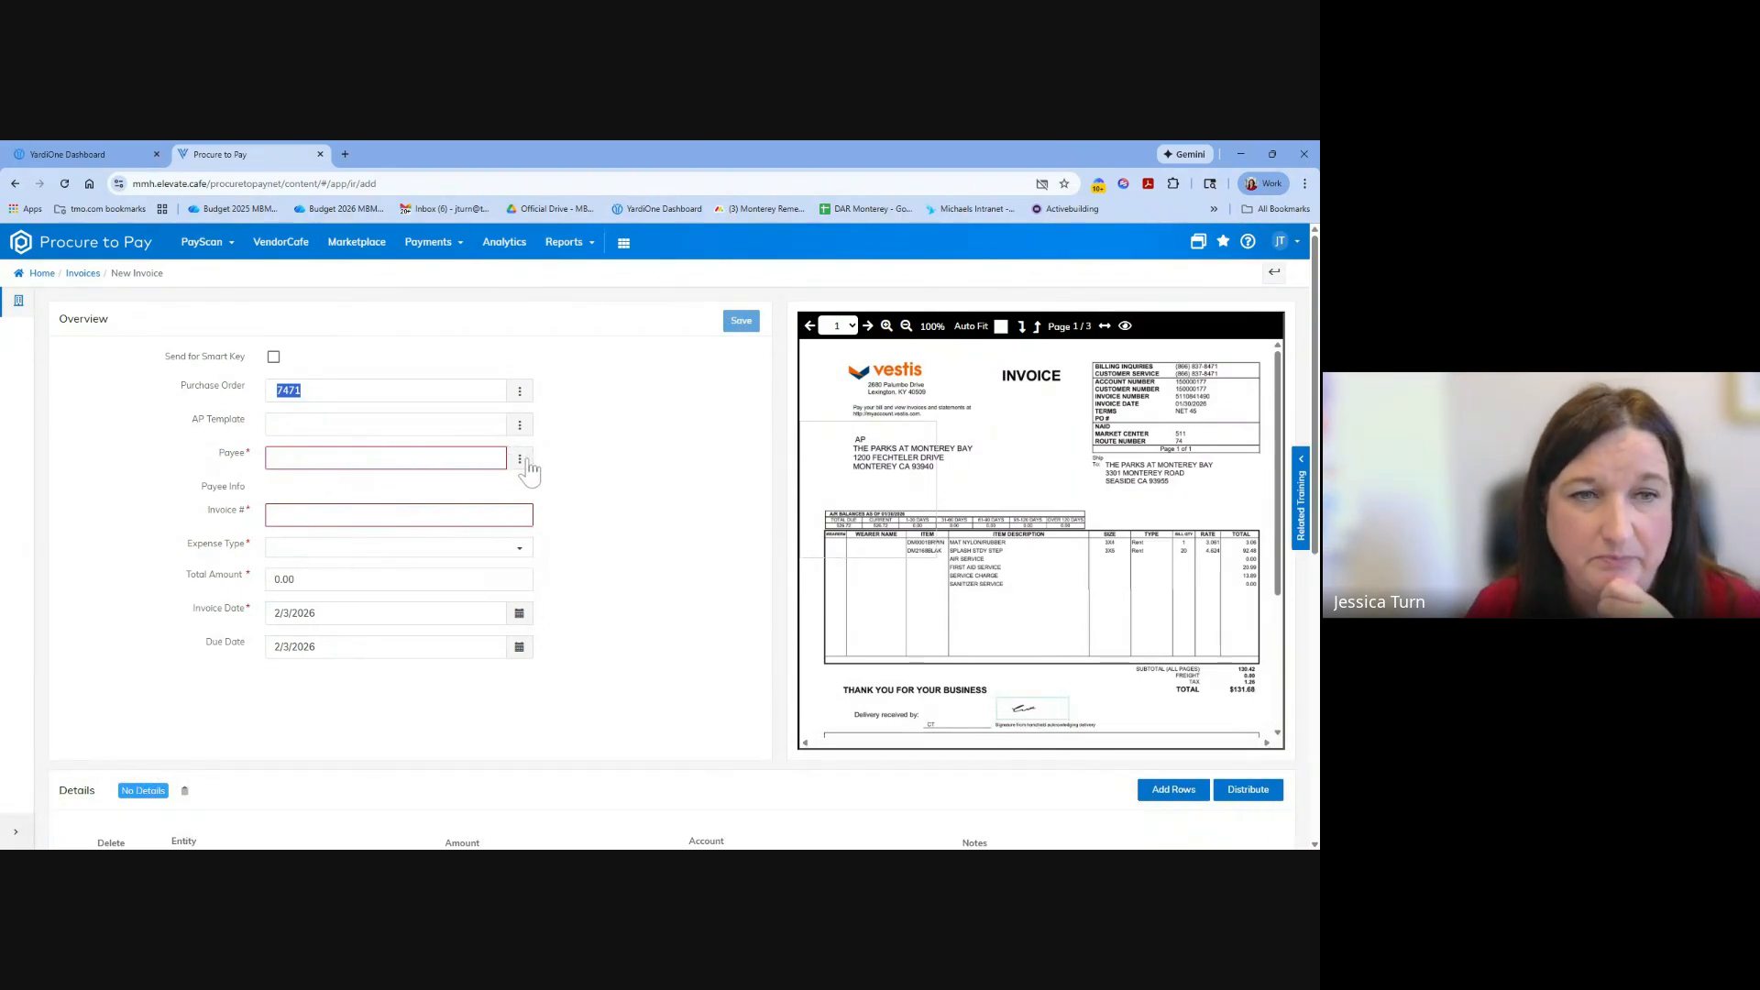
pyautogui.click(520, 392)
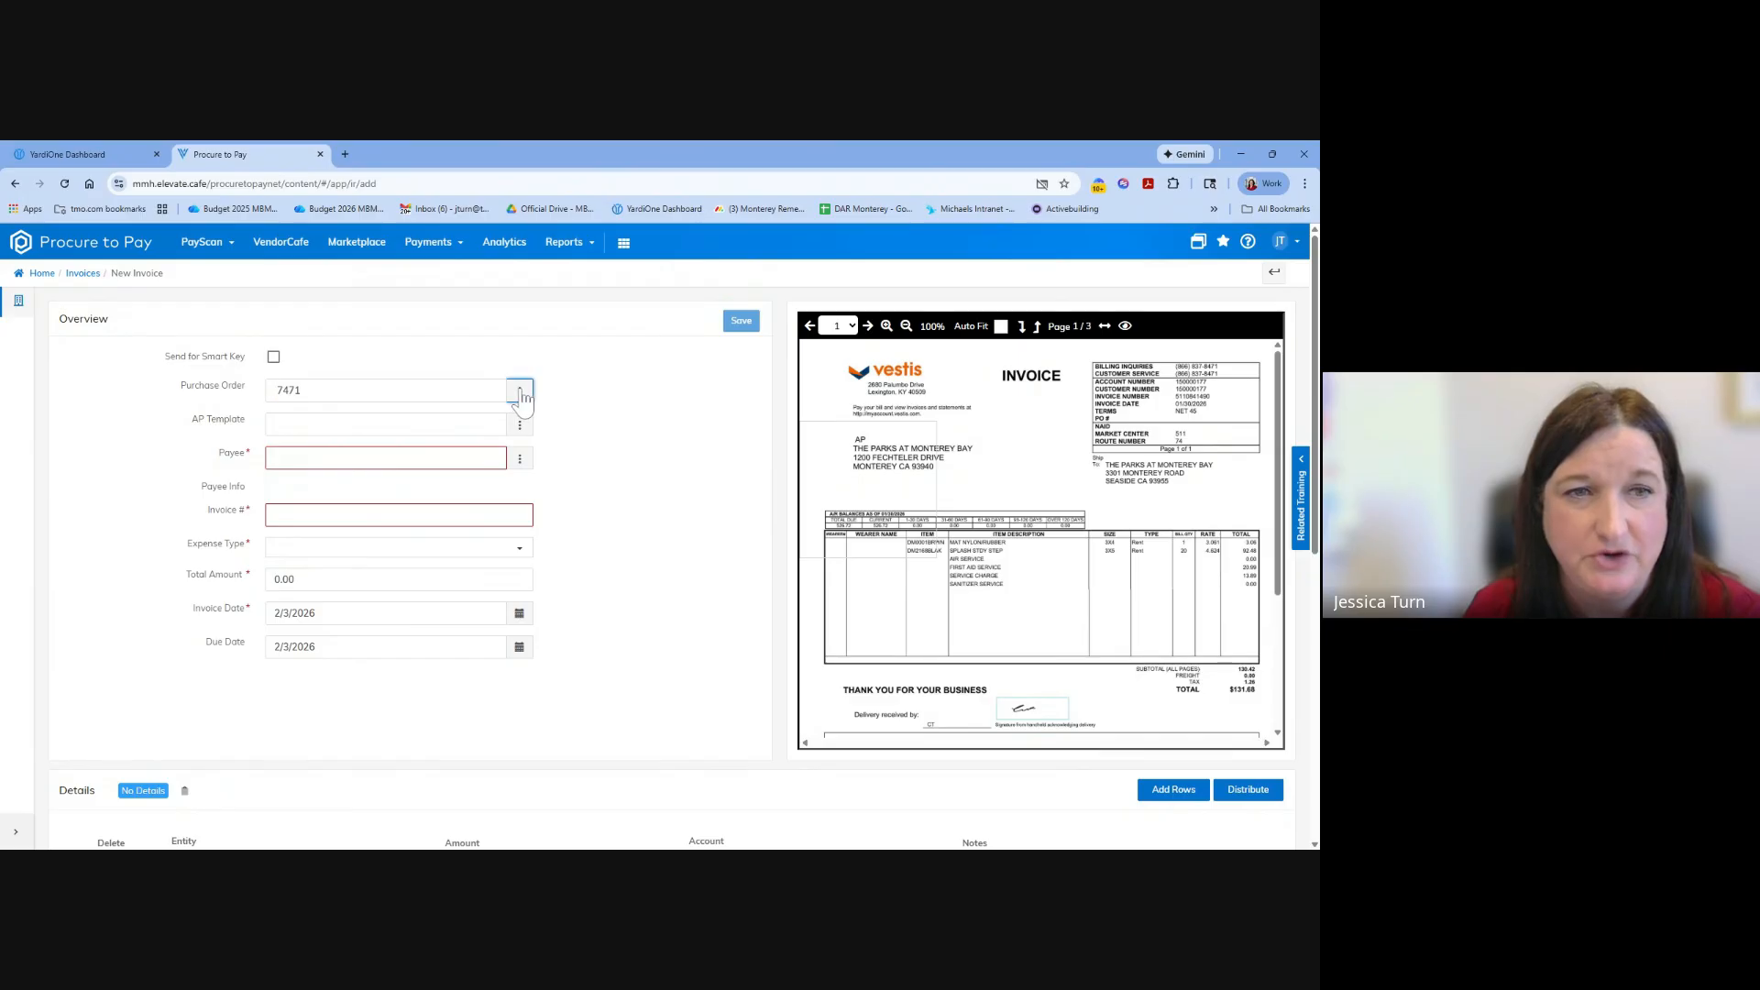
pyautogui.moveTo(523, 399); pyautogui.dragTo(596, 467)
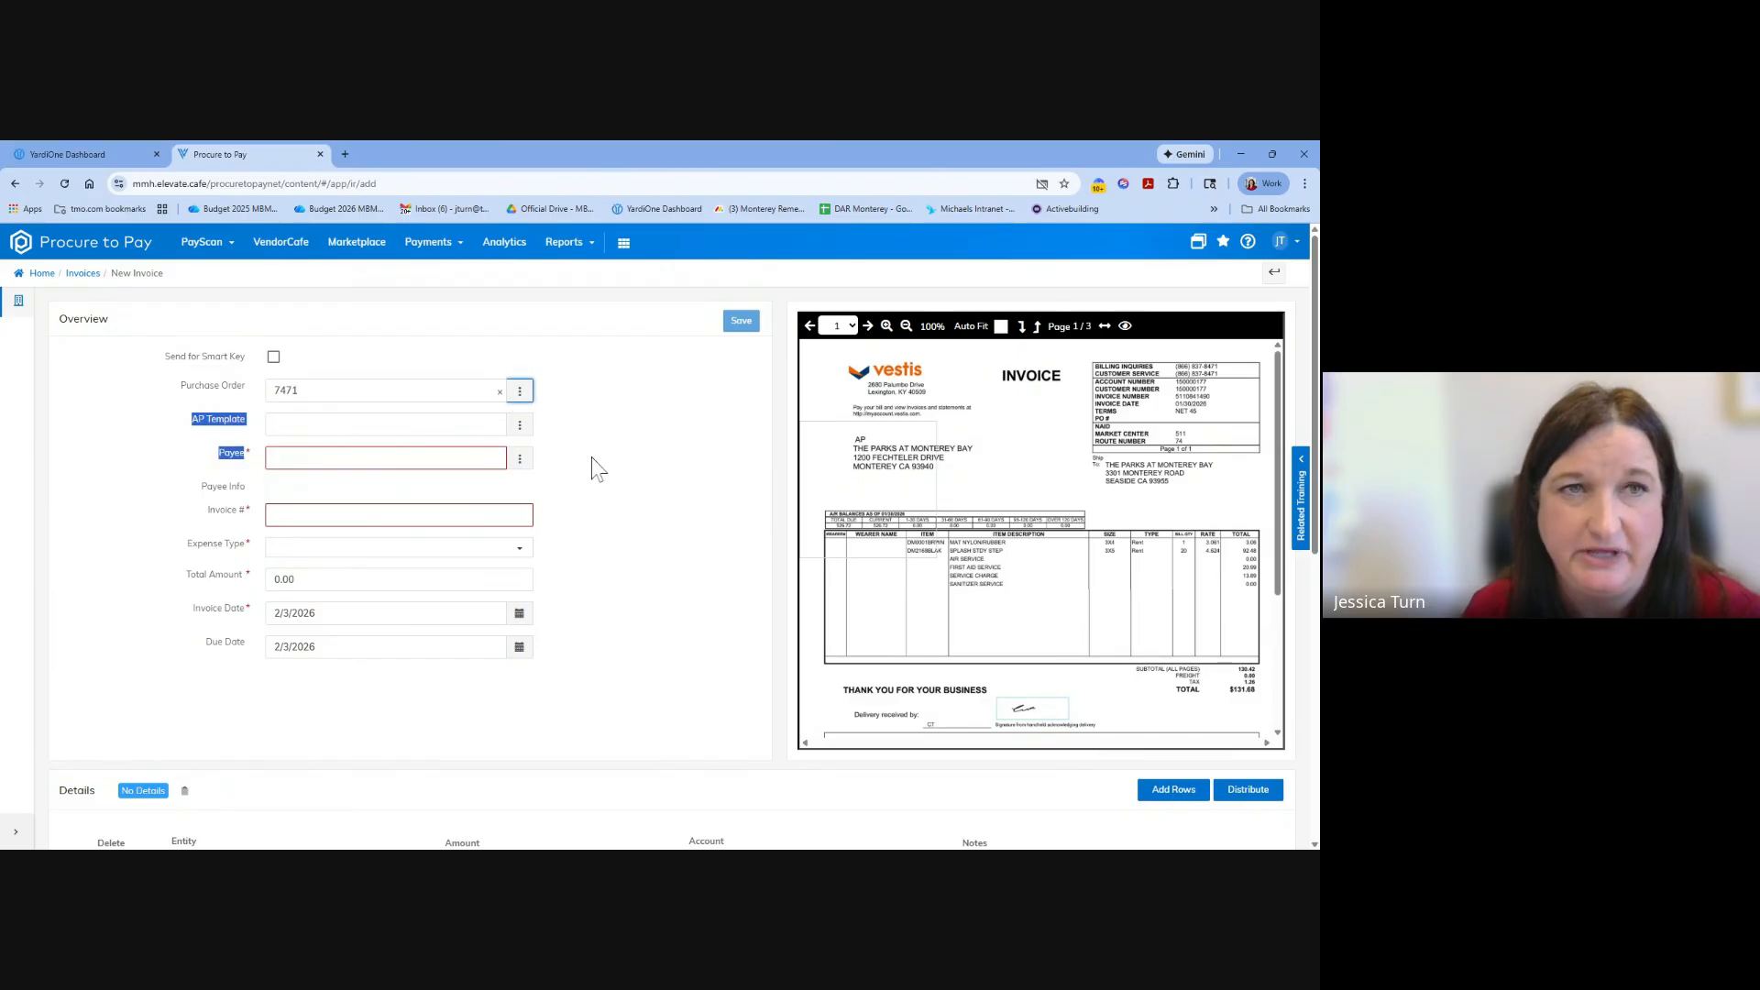
pyautogui.click(210, 246)
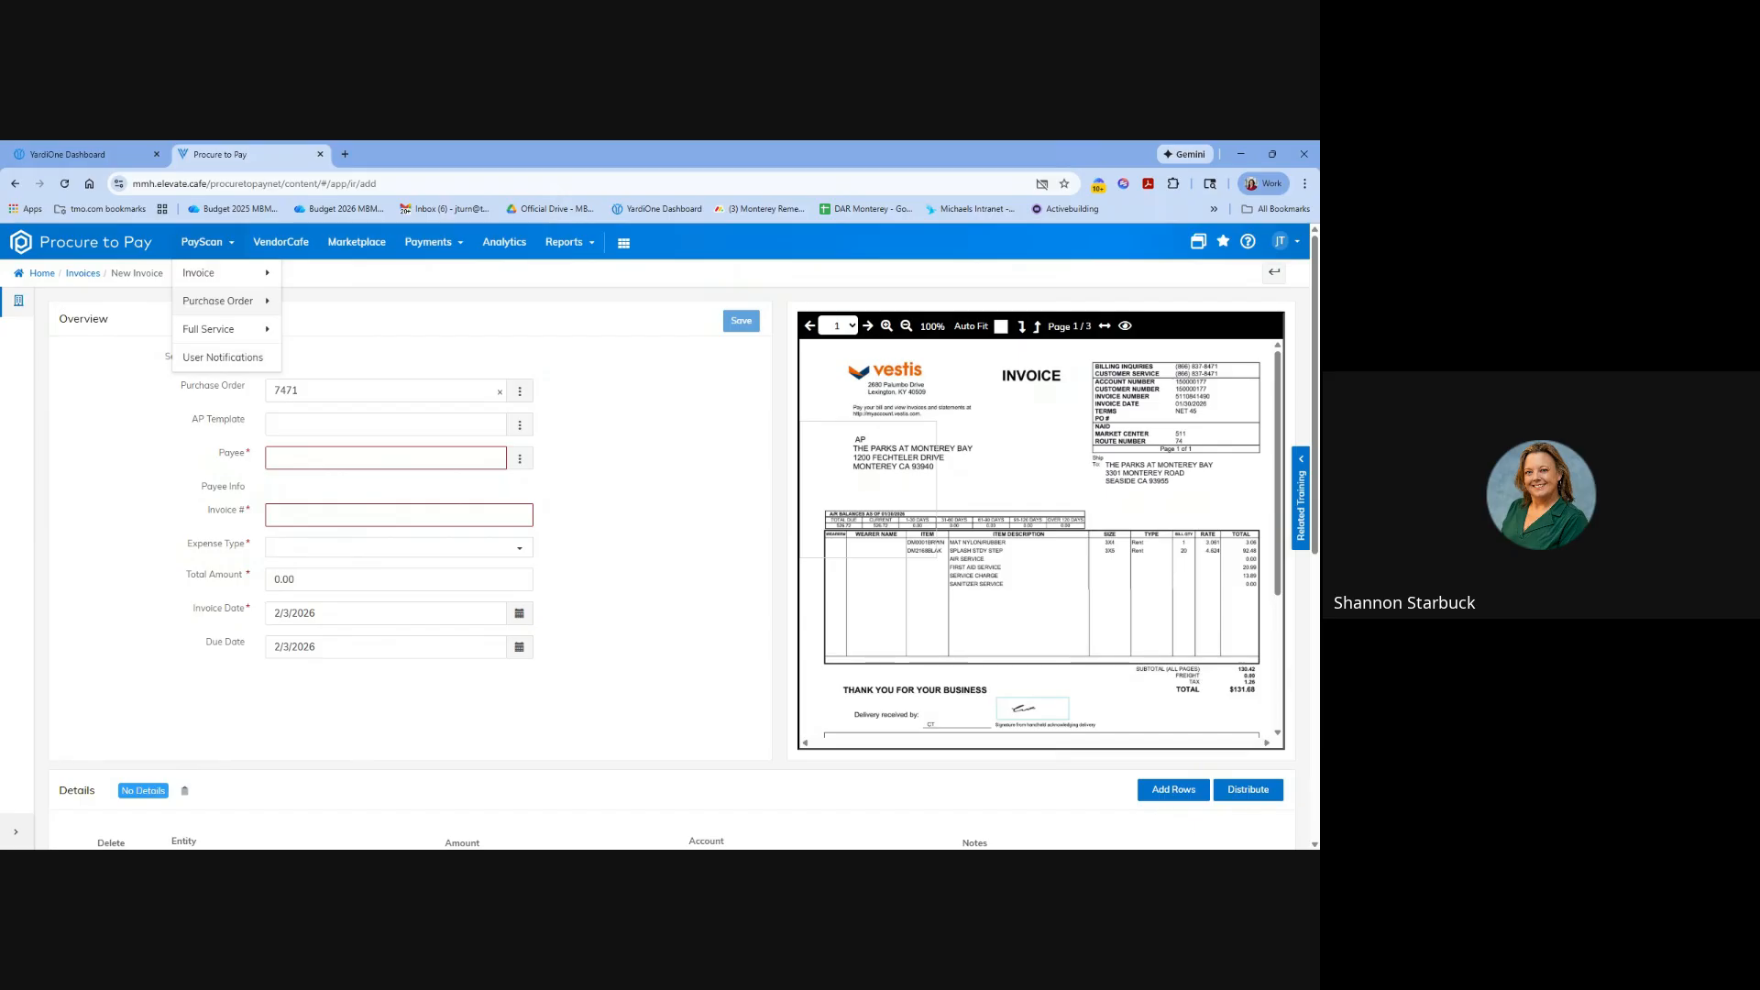
pyautogui.click(234, 303)
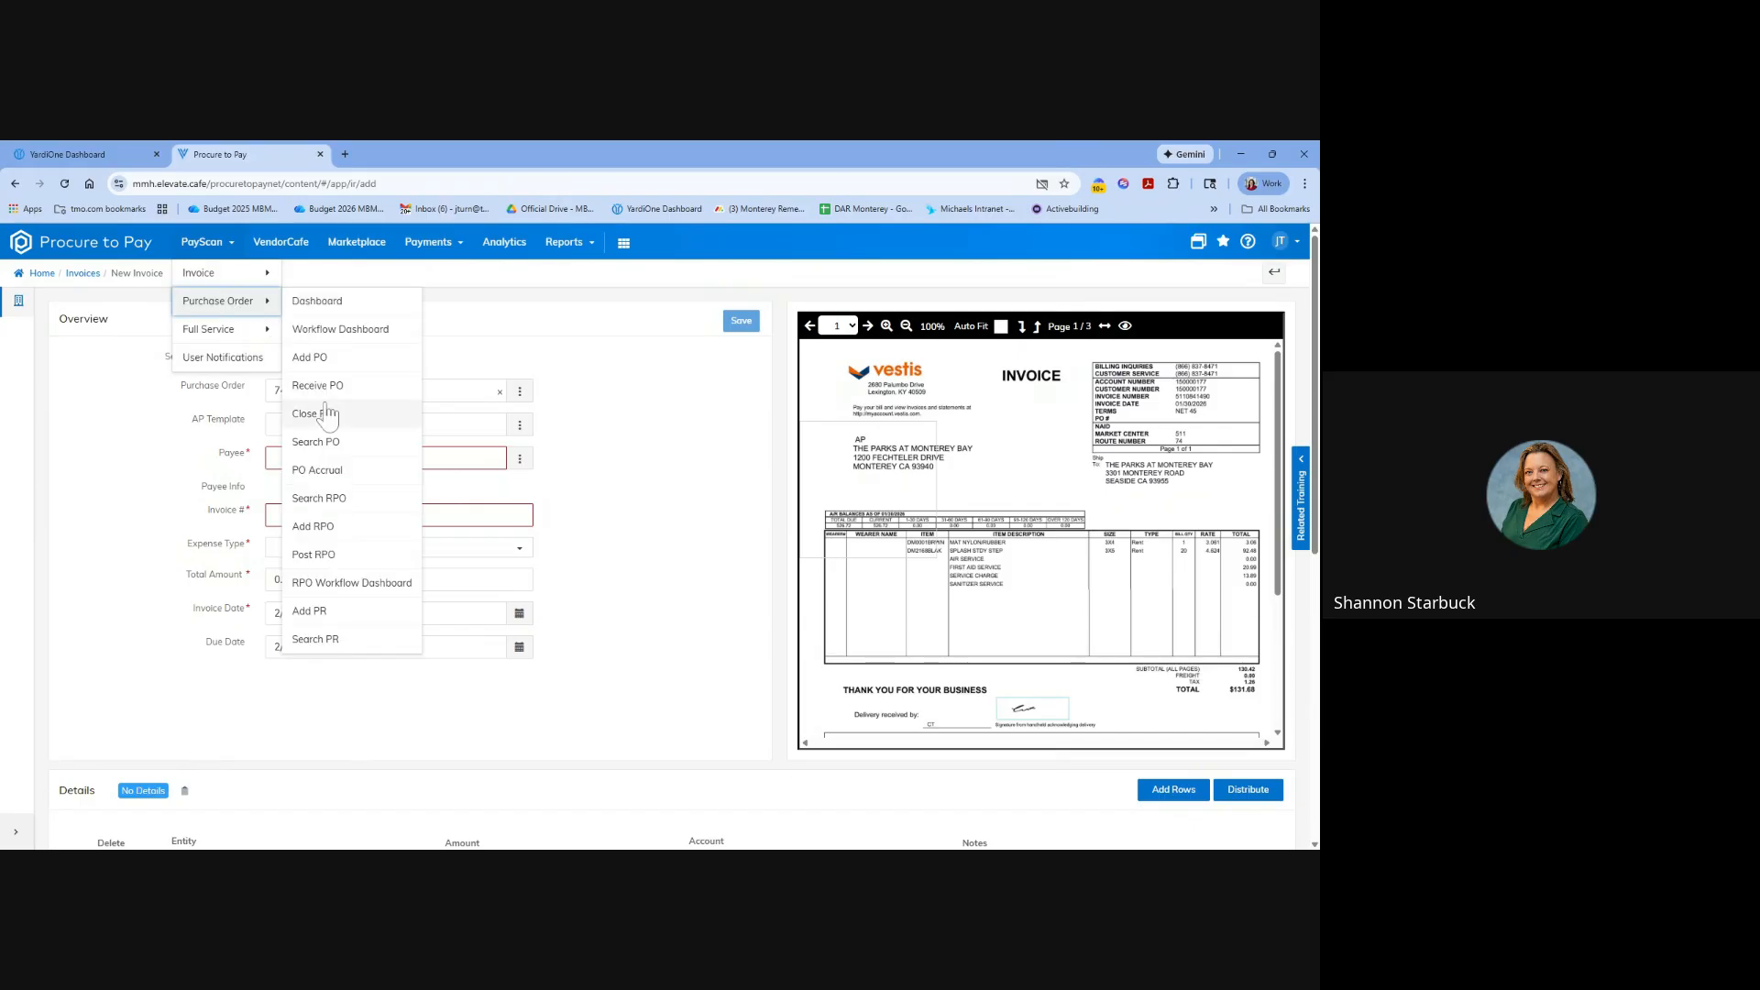
# Try to link a different purchase order to the invoice by replacing its number, and undo the entry.
pyautogui.doubleClick(379, 391)
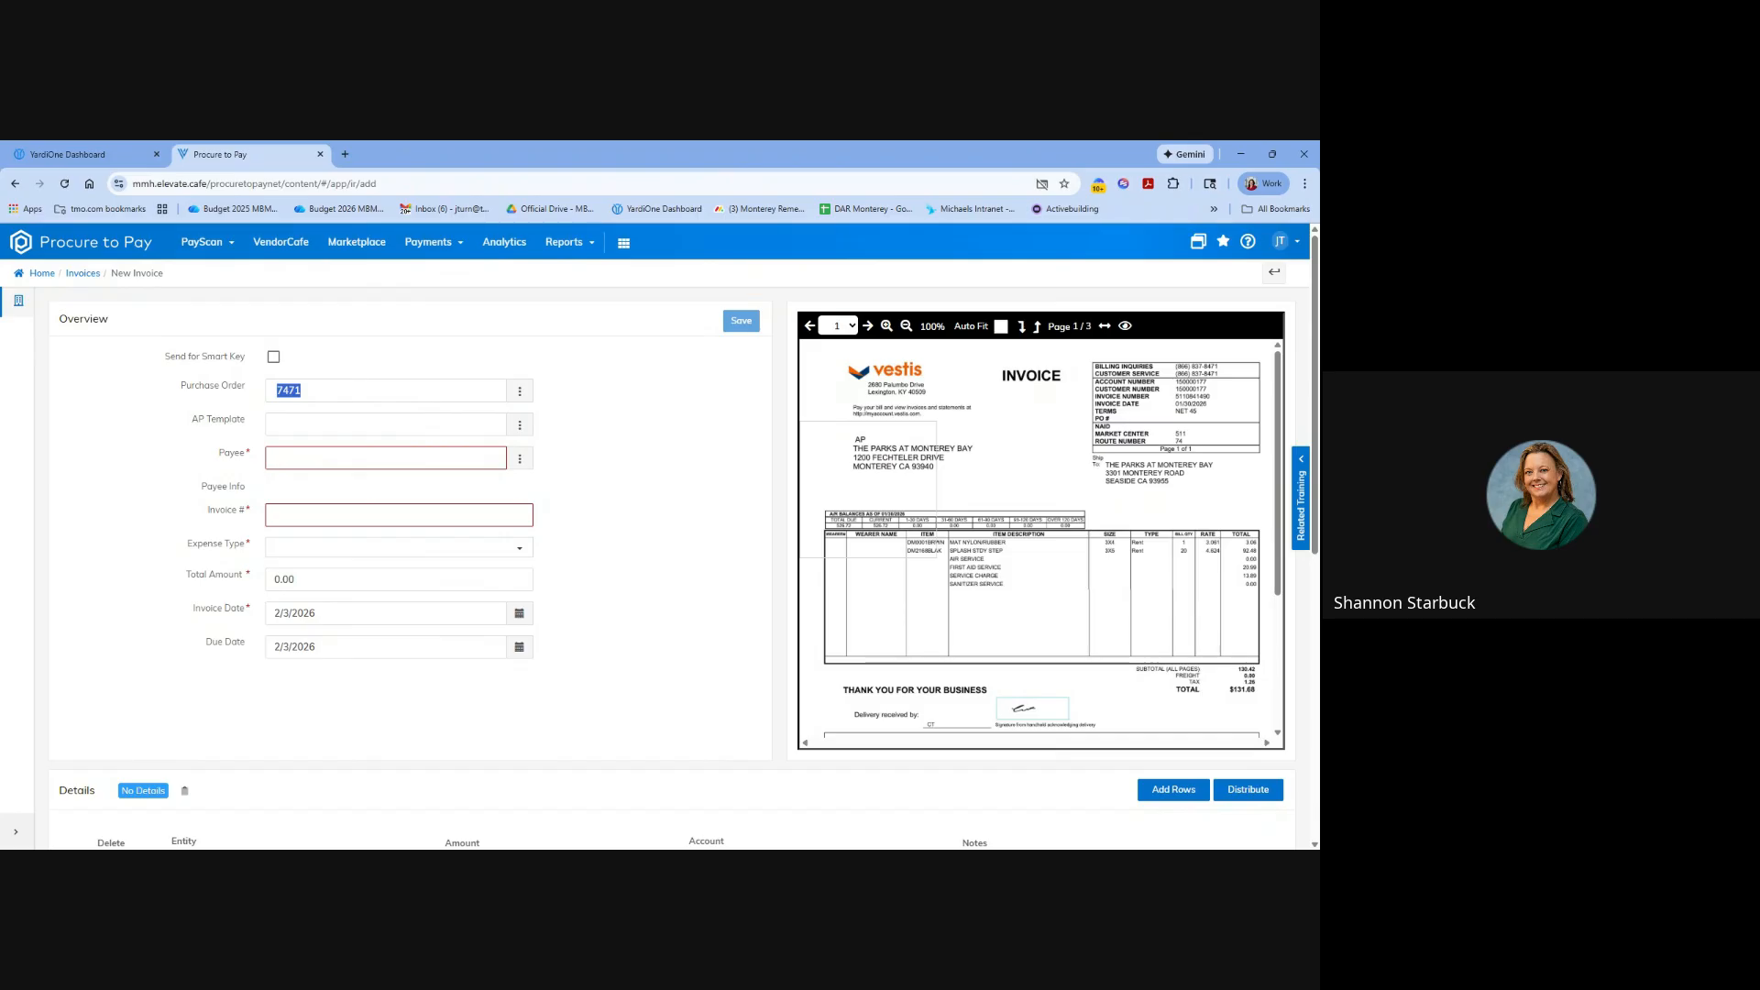
pyautogui.write('75')
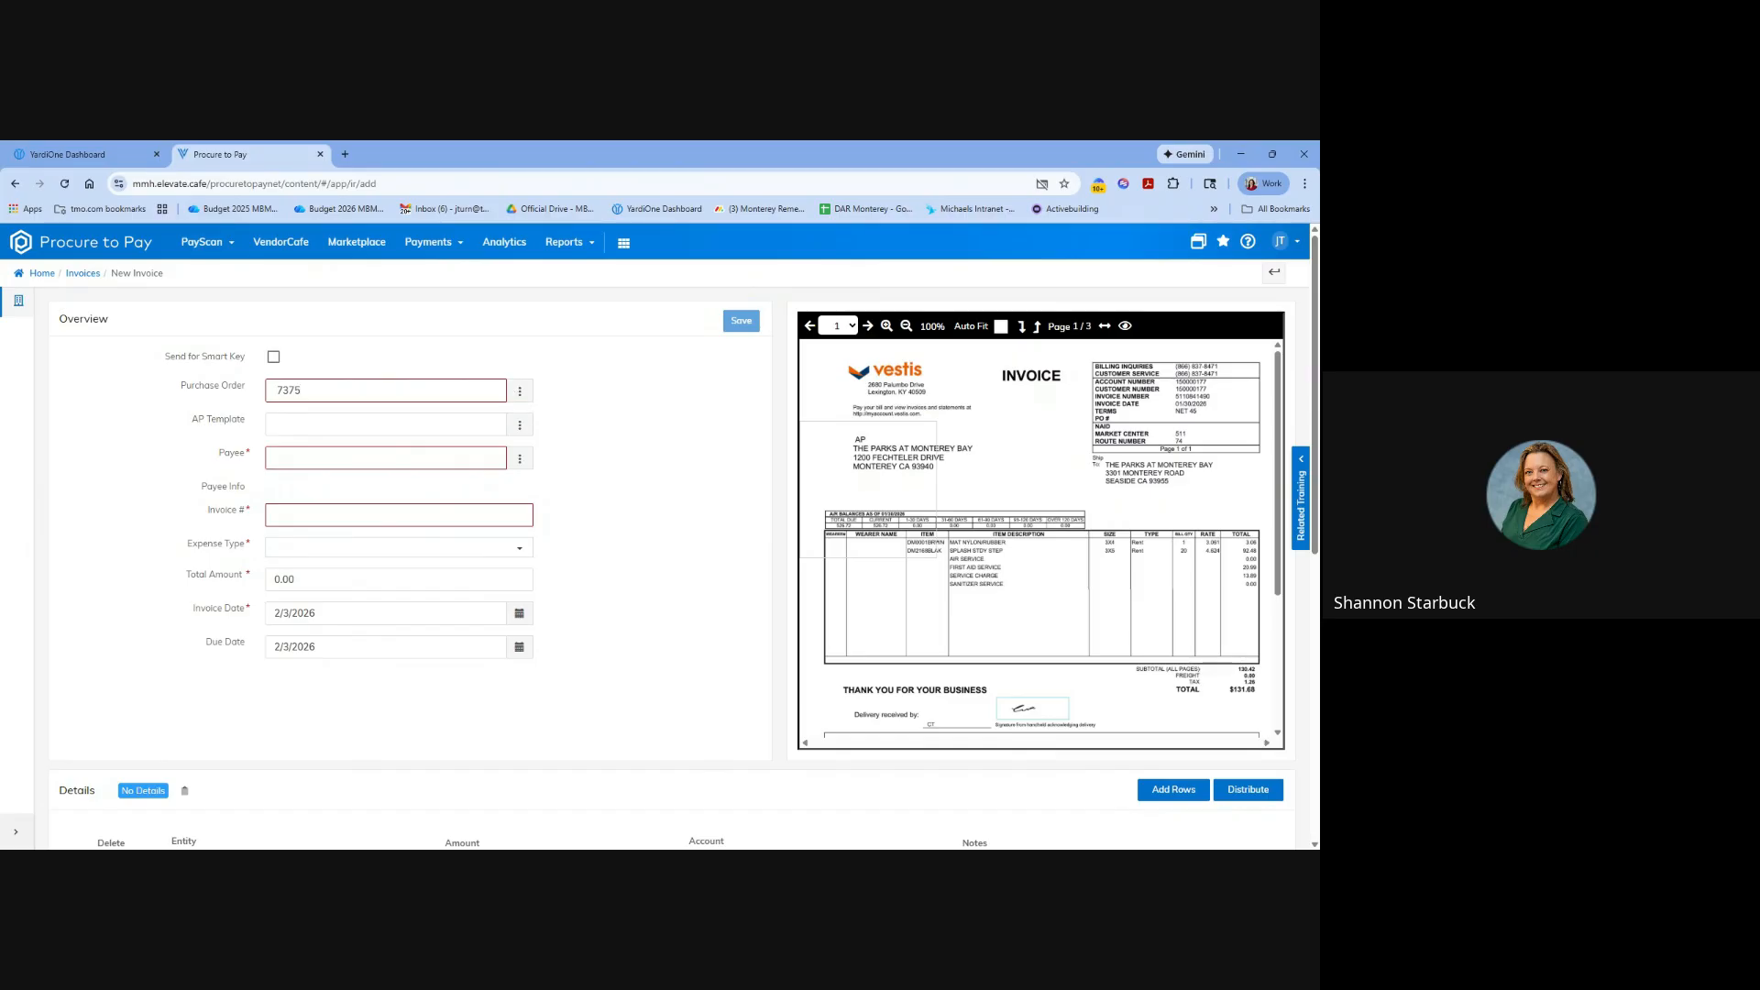
pyautogui.hotkey('ctrl', 'z')
pyautogui.press('Tab')
pyautogui.press('Tab')
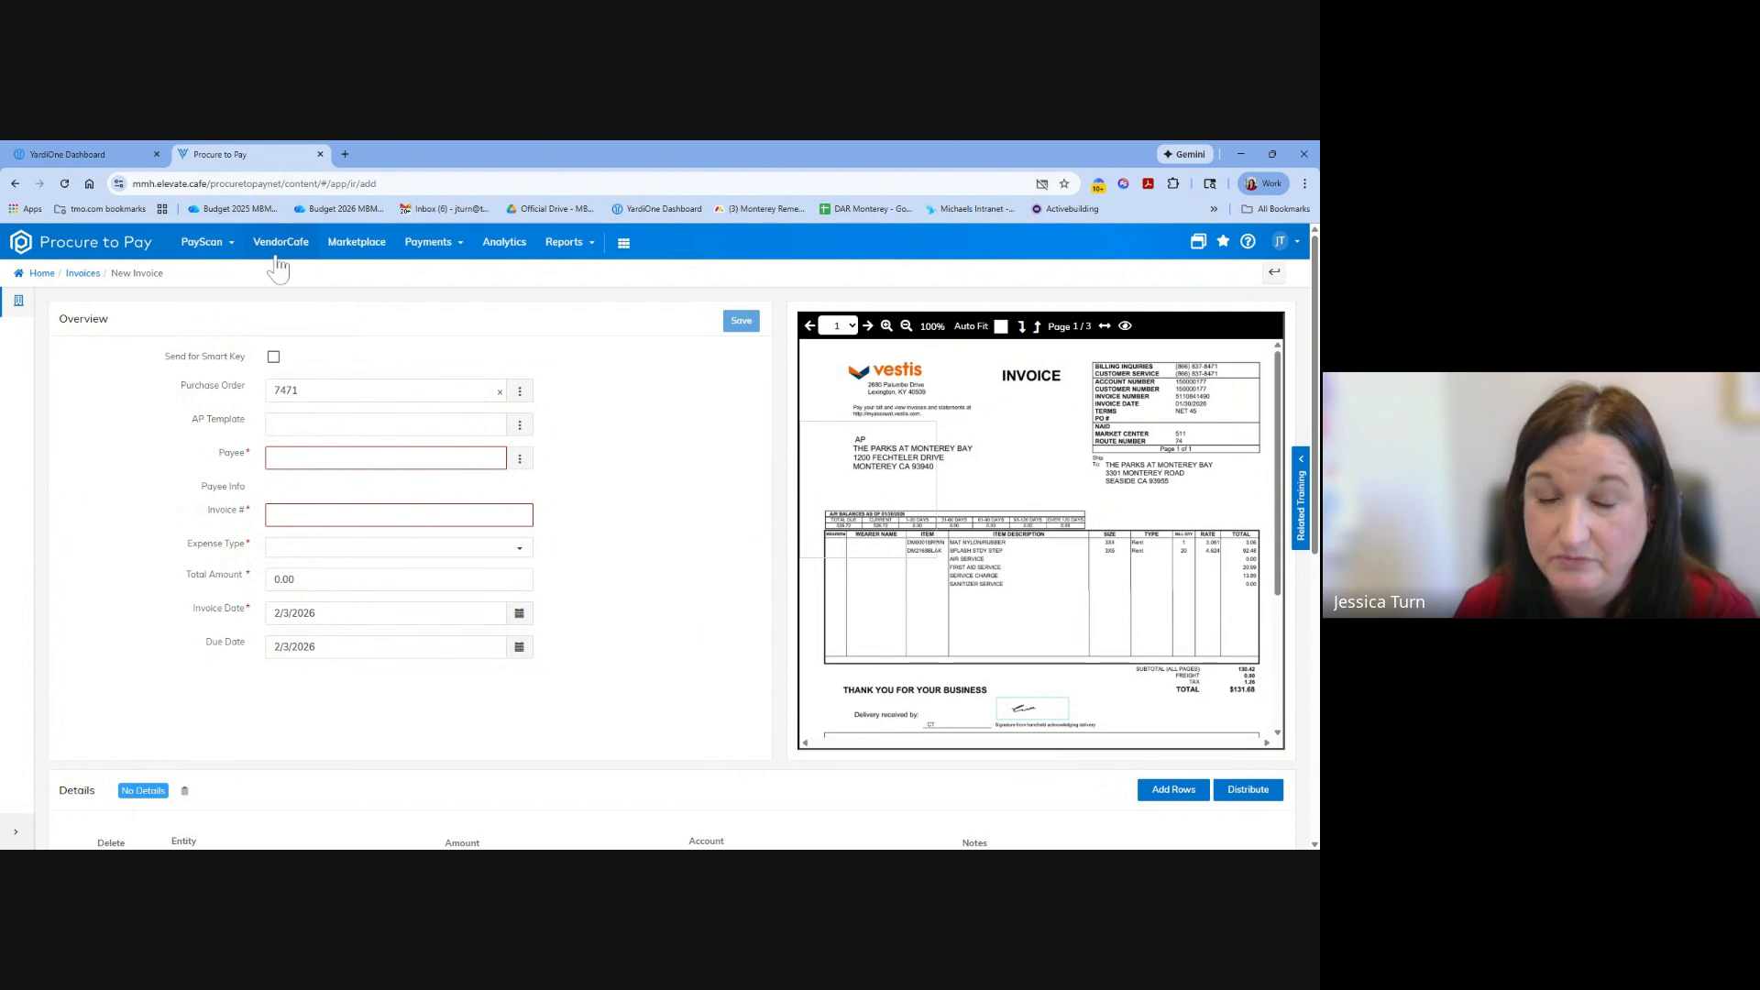
pyautogui.click(203, 242)
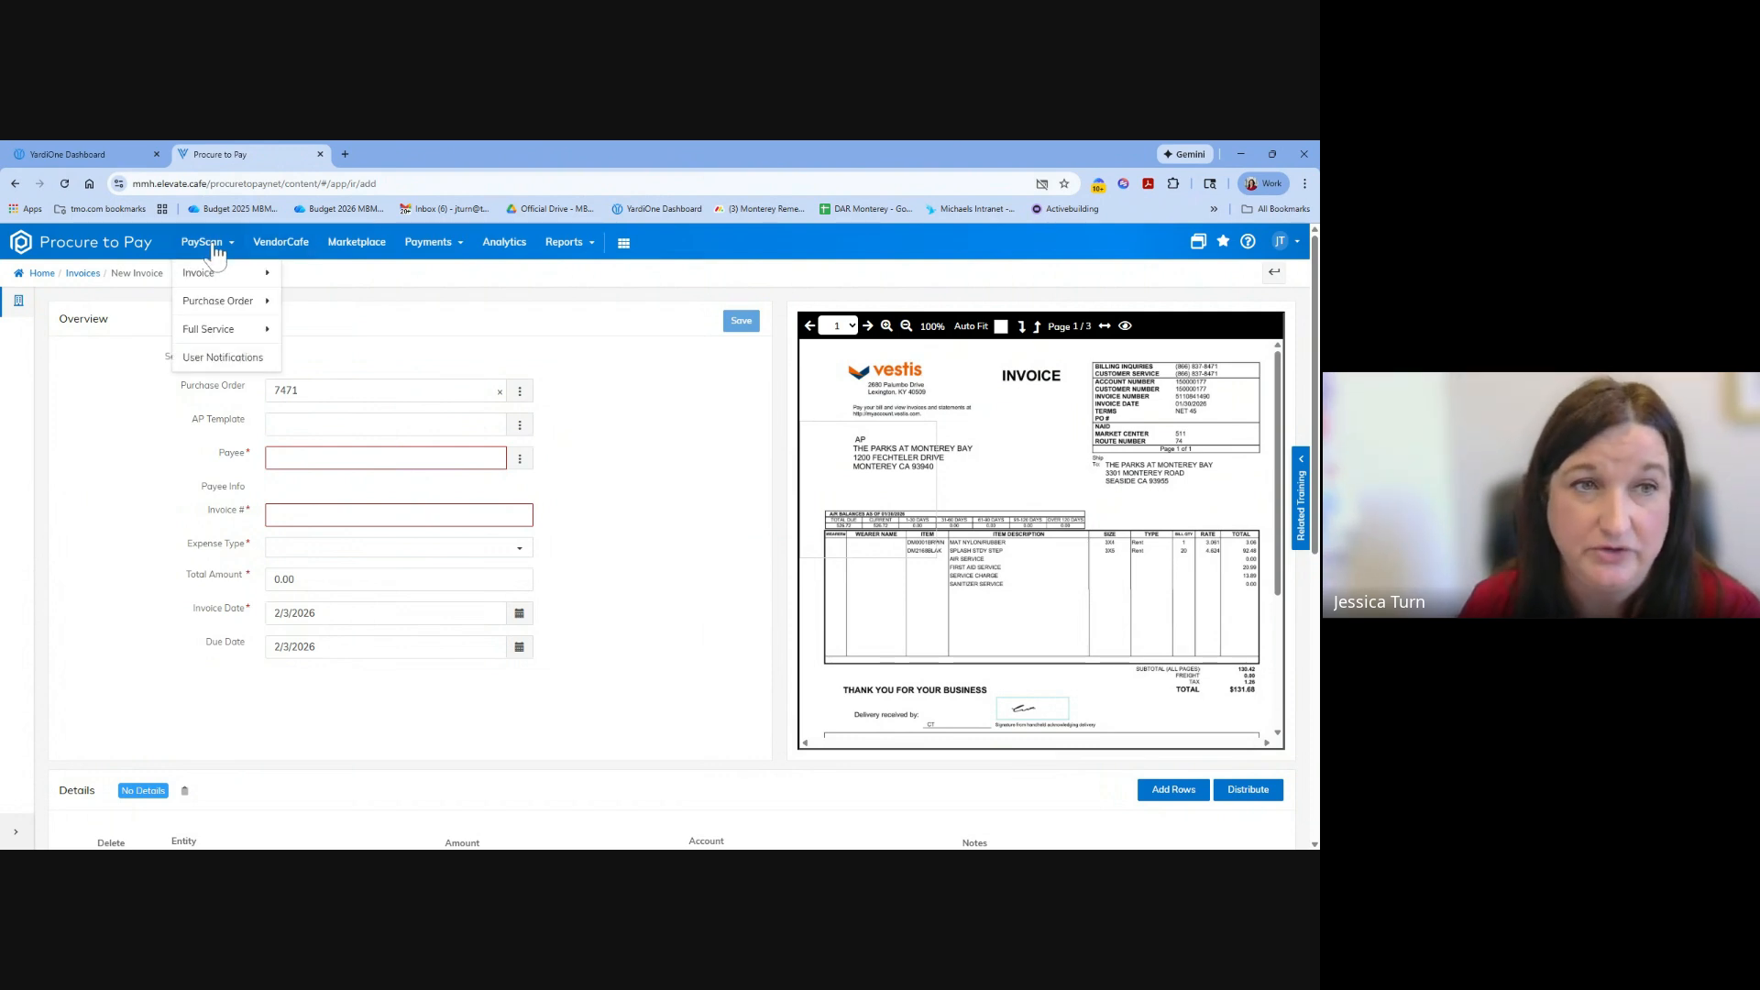
pyautogui.moveTo(238, 277)
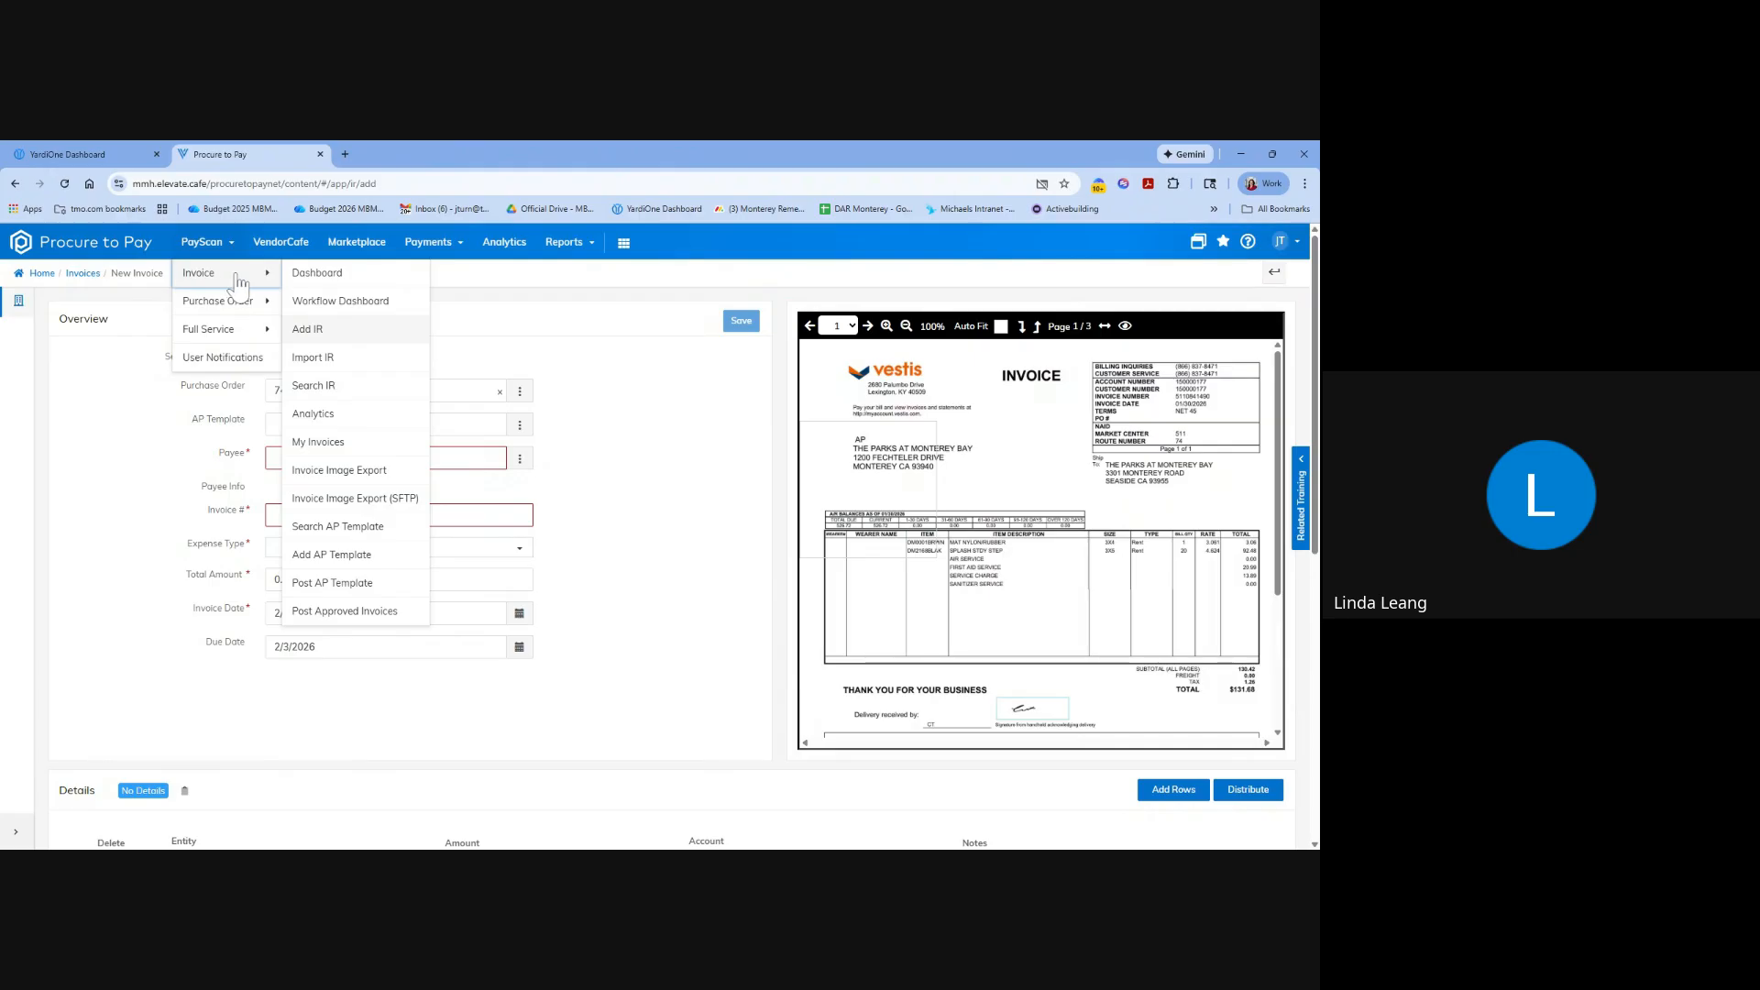
pyautogui.click(596, 431)
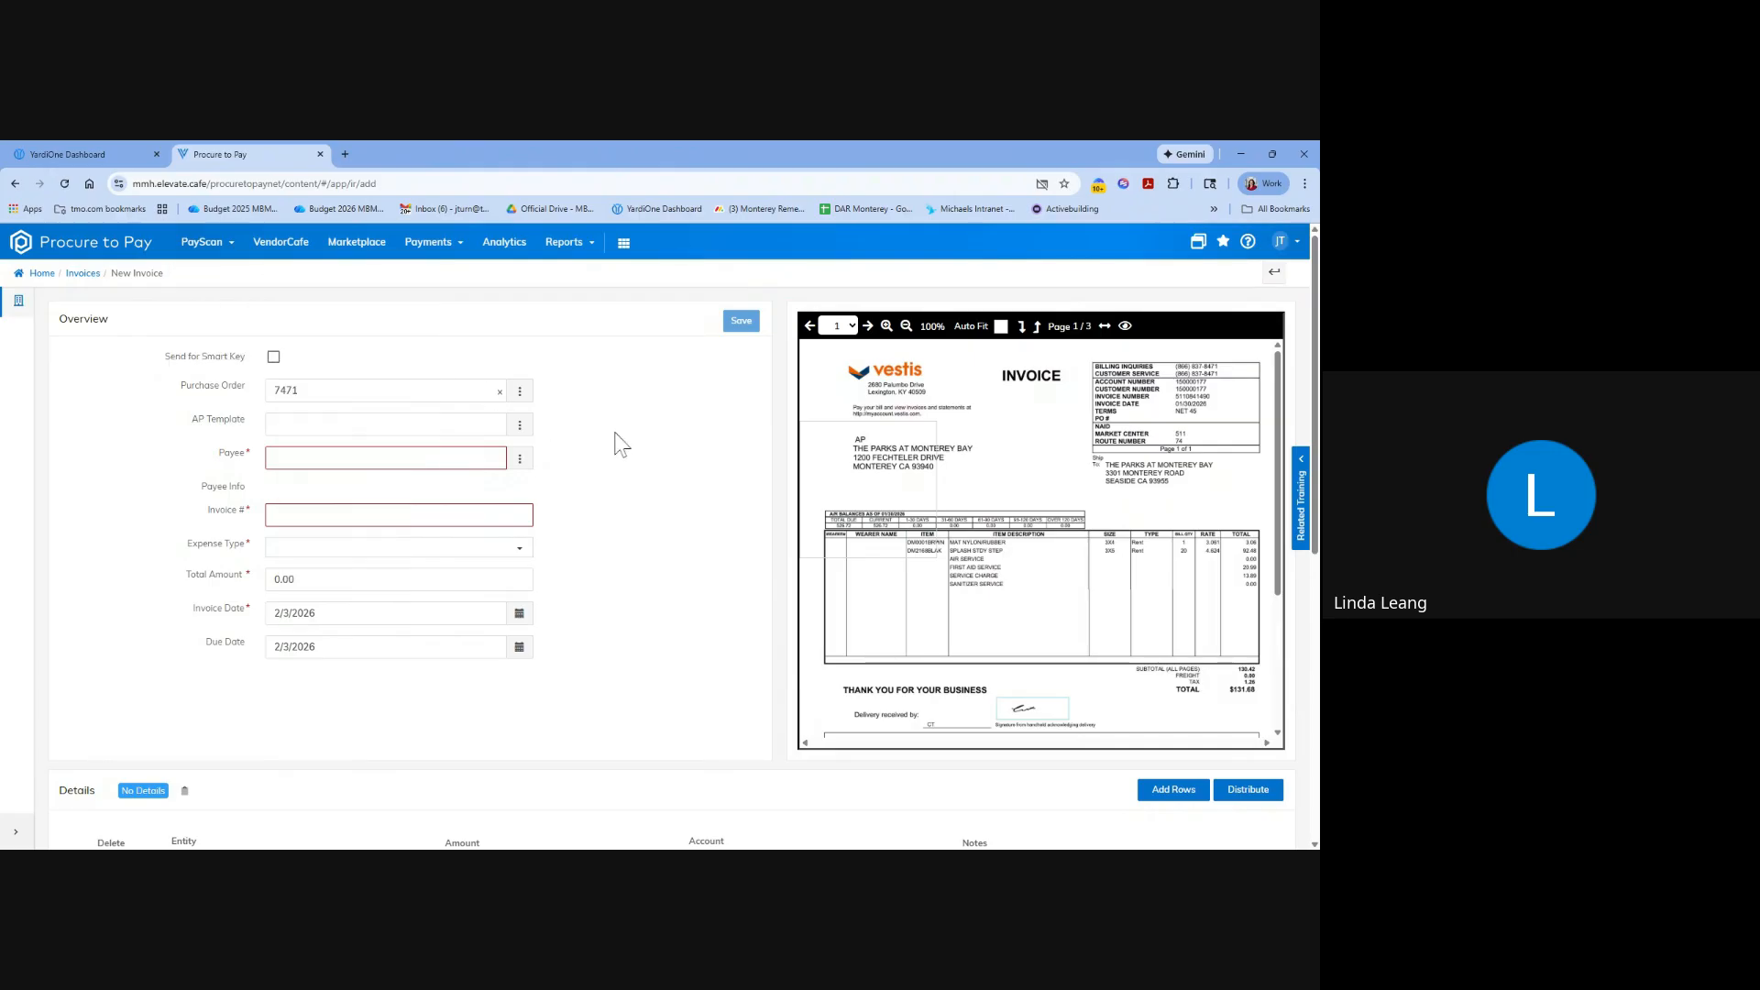
pyautogui.scroll(-10, 609, 468)
pyautogui.scroll(10, 605, 504)
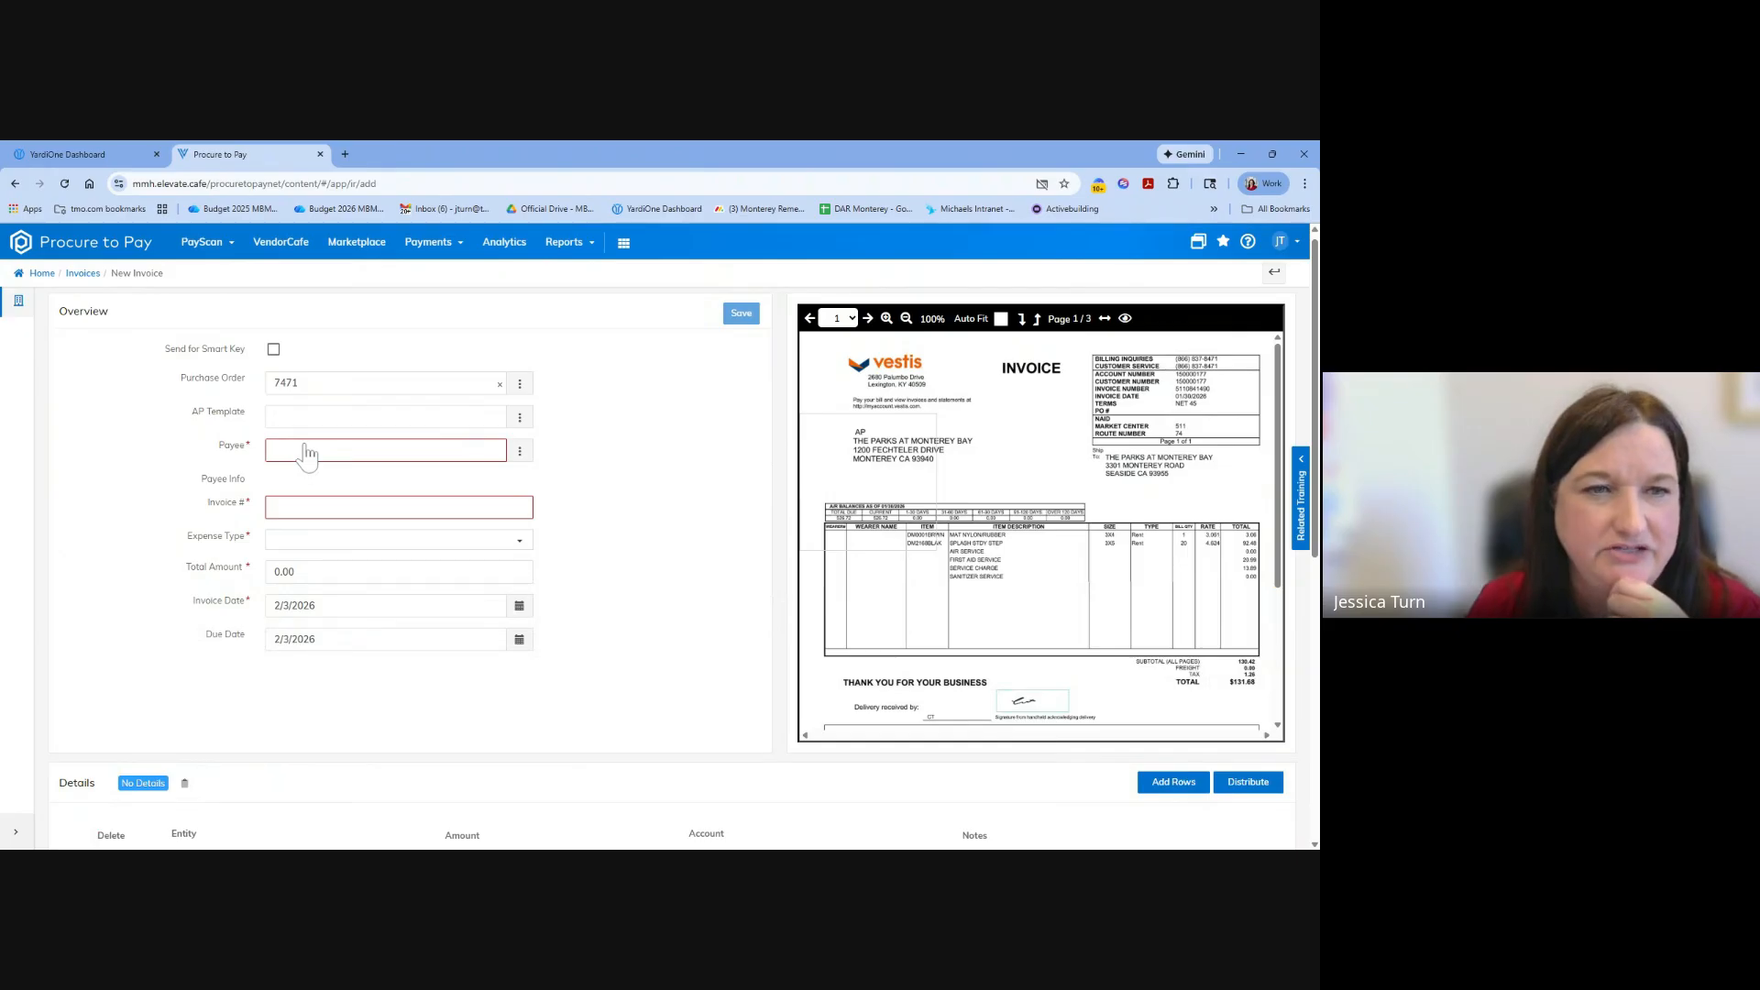
pyautogui.scroll(1, 618, 527)
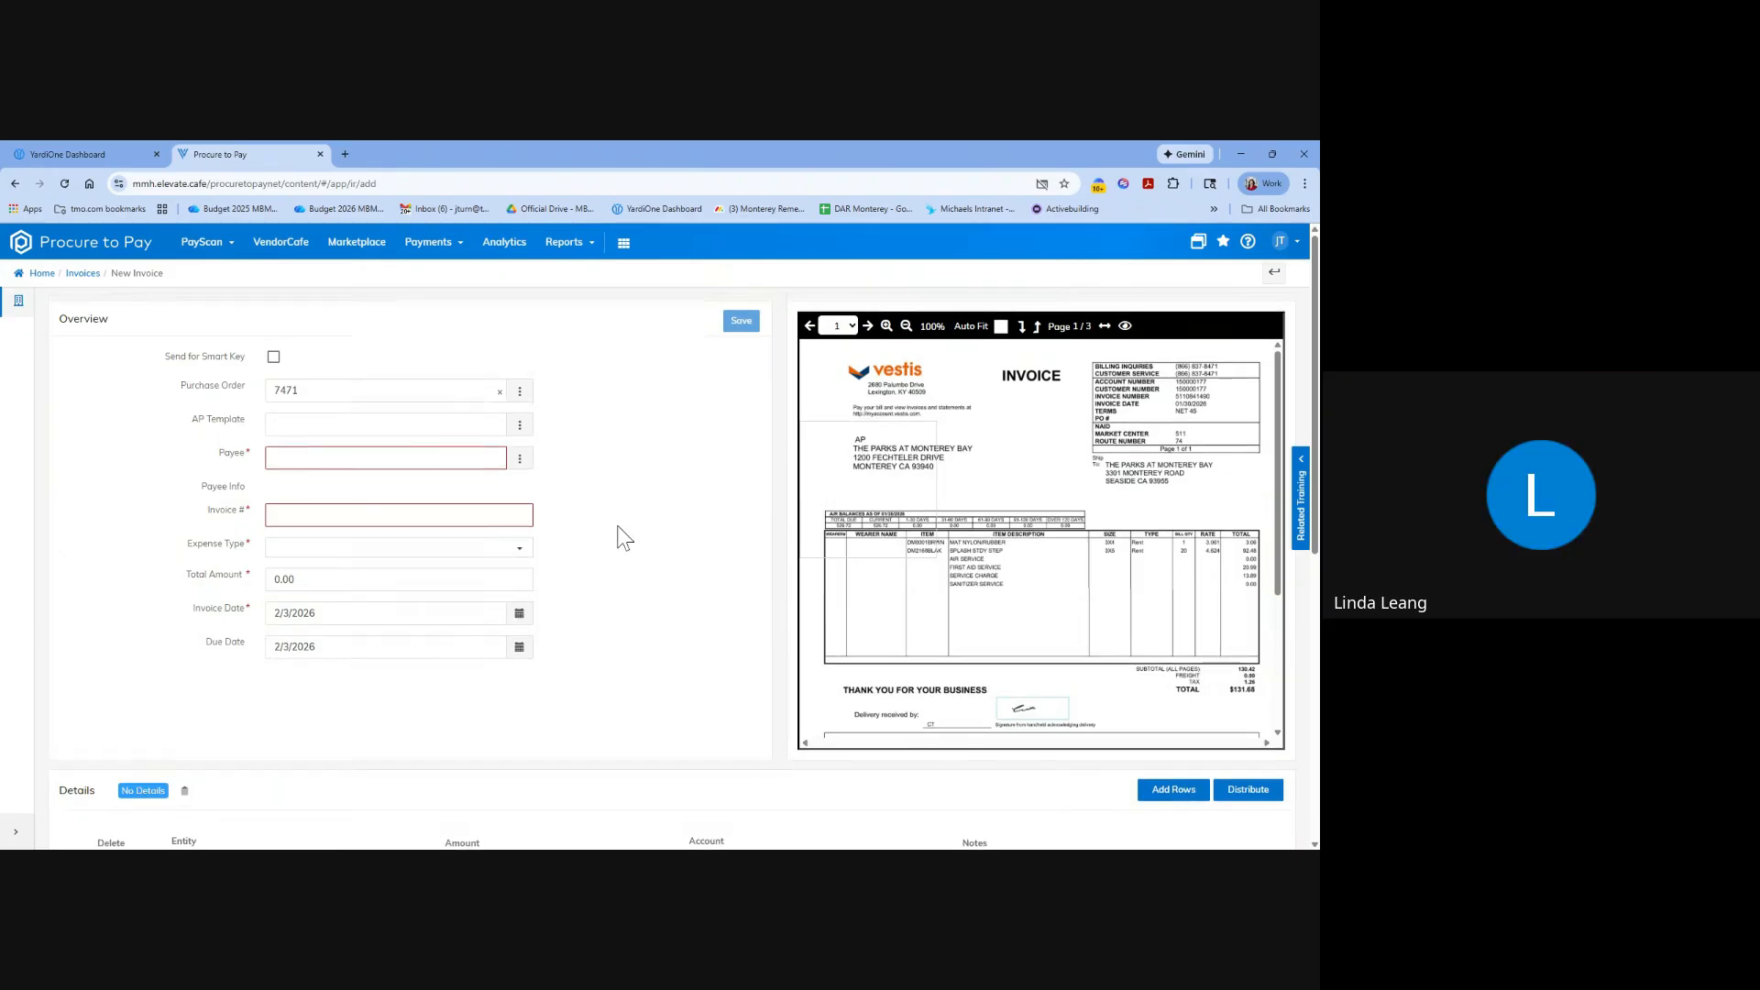
pyautogui.scroll(-10, 532, 596)
pyautogui.scroll(9, 440, 550)
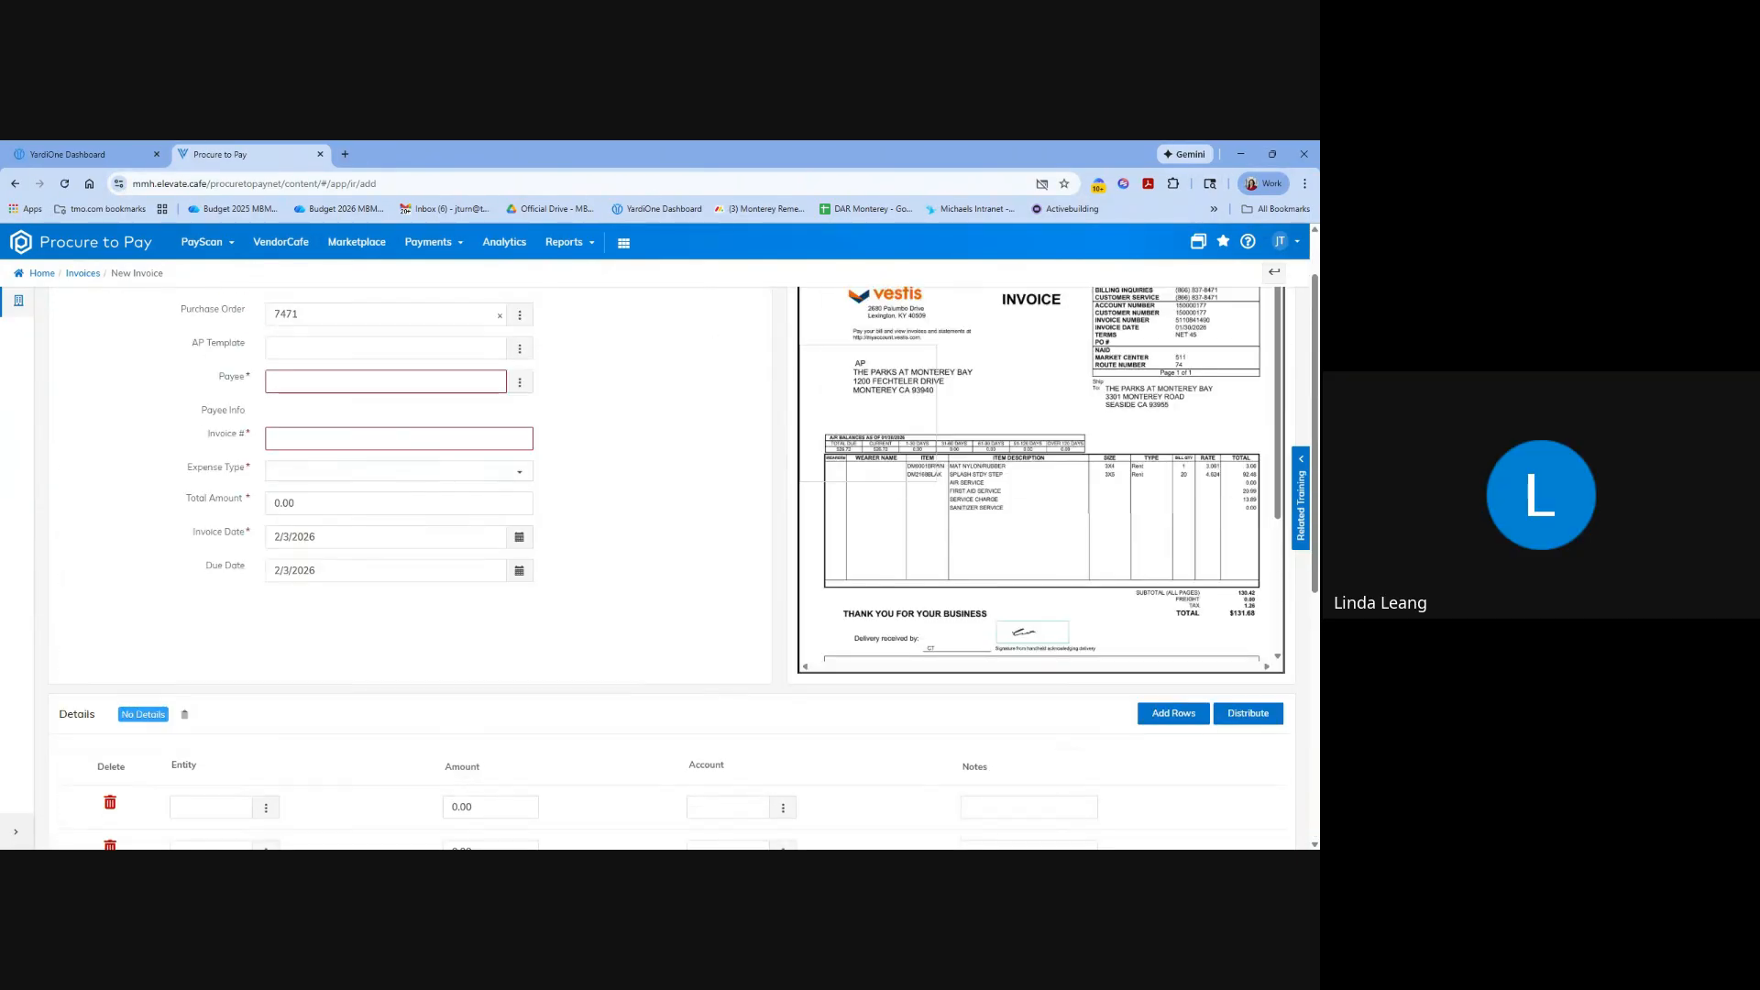
# Try entering another purchase order number, and choose a Unit Turns paint and maintenance clean order from the fifth page of the item list.
pyautogui.click(332, 314)
pyautogui.hotkey('ctrl', 'a')
pyautogui.scroll(1, 393, 405)
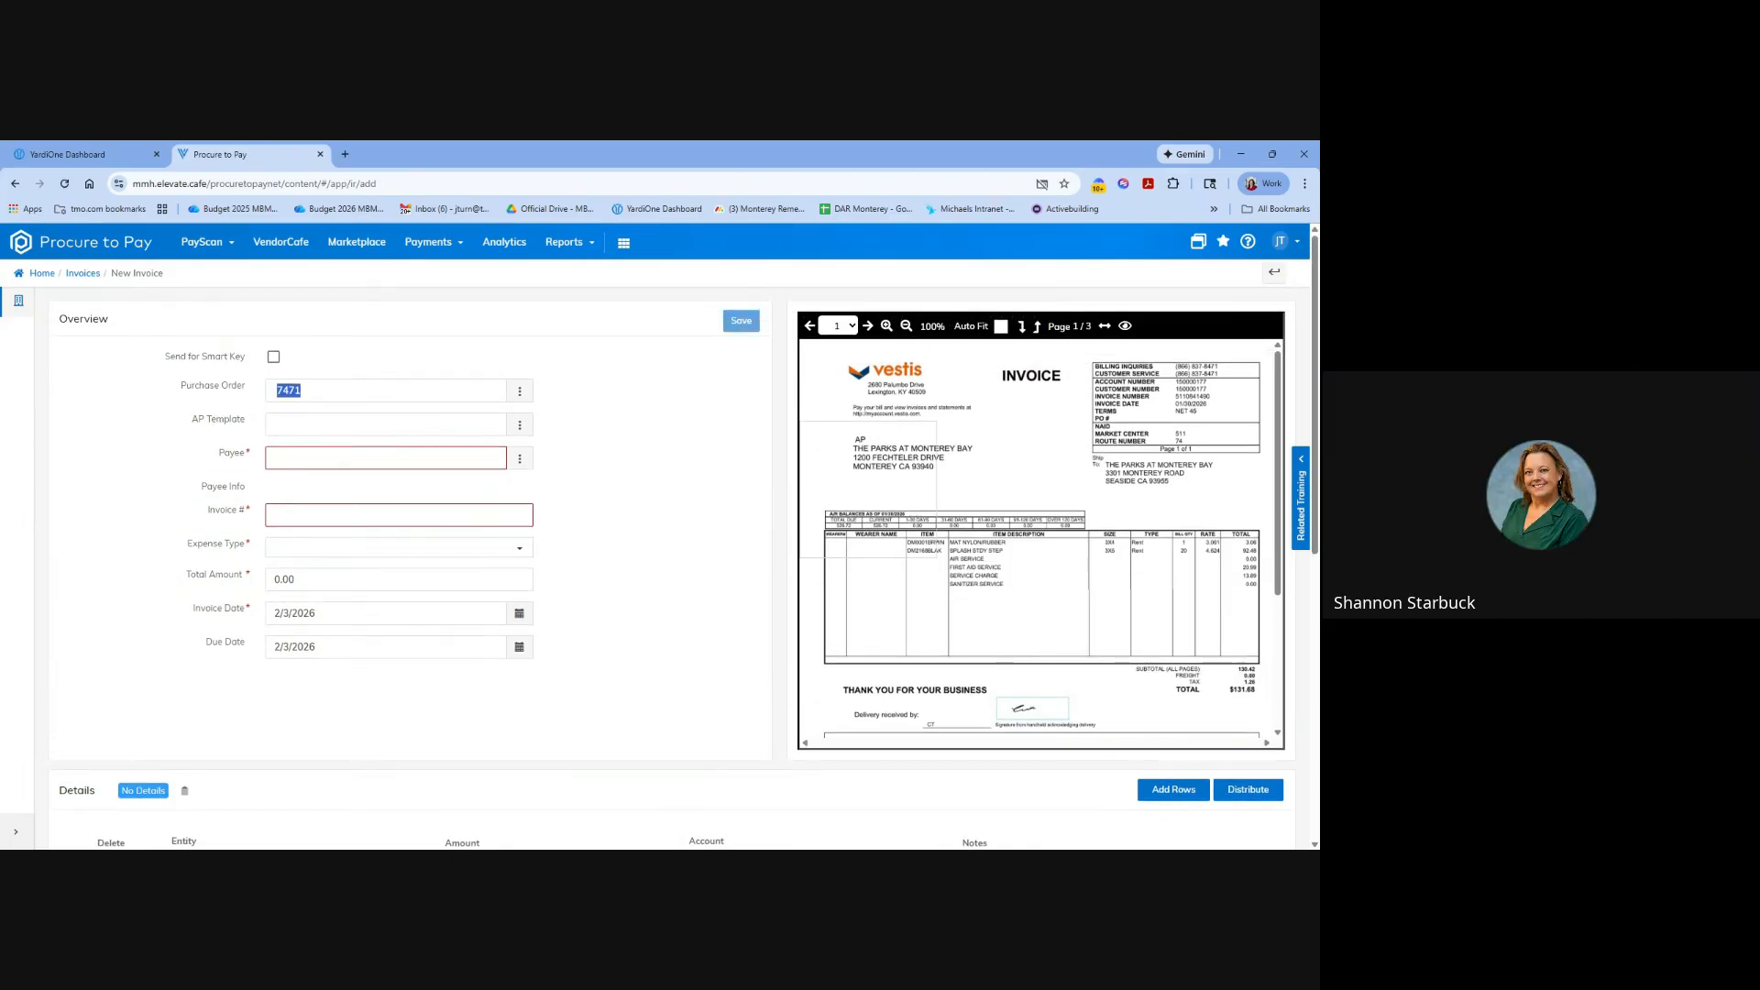
pyautogui.write('7433')
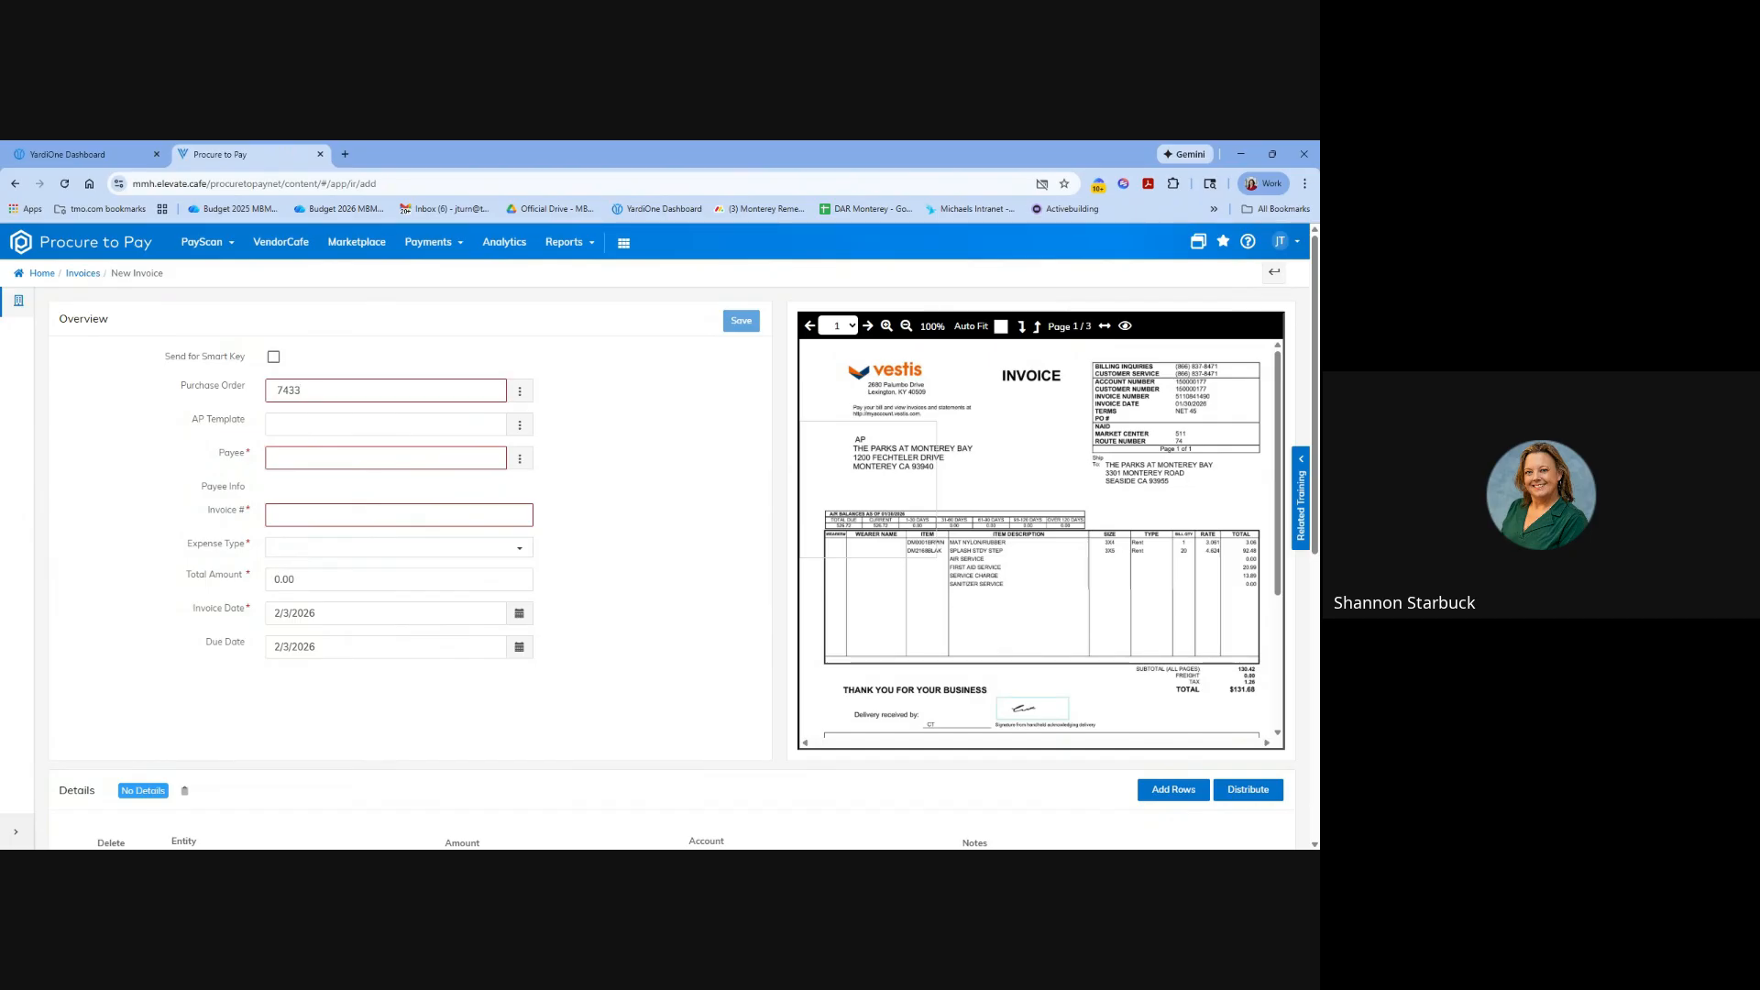
pyautogui.click(519, 391)
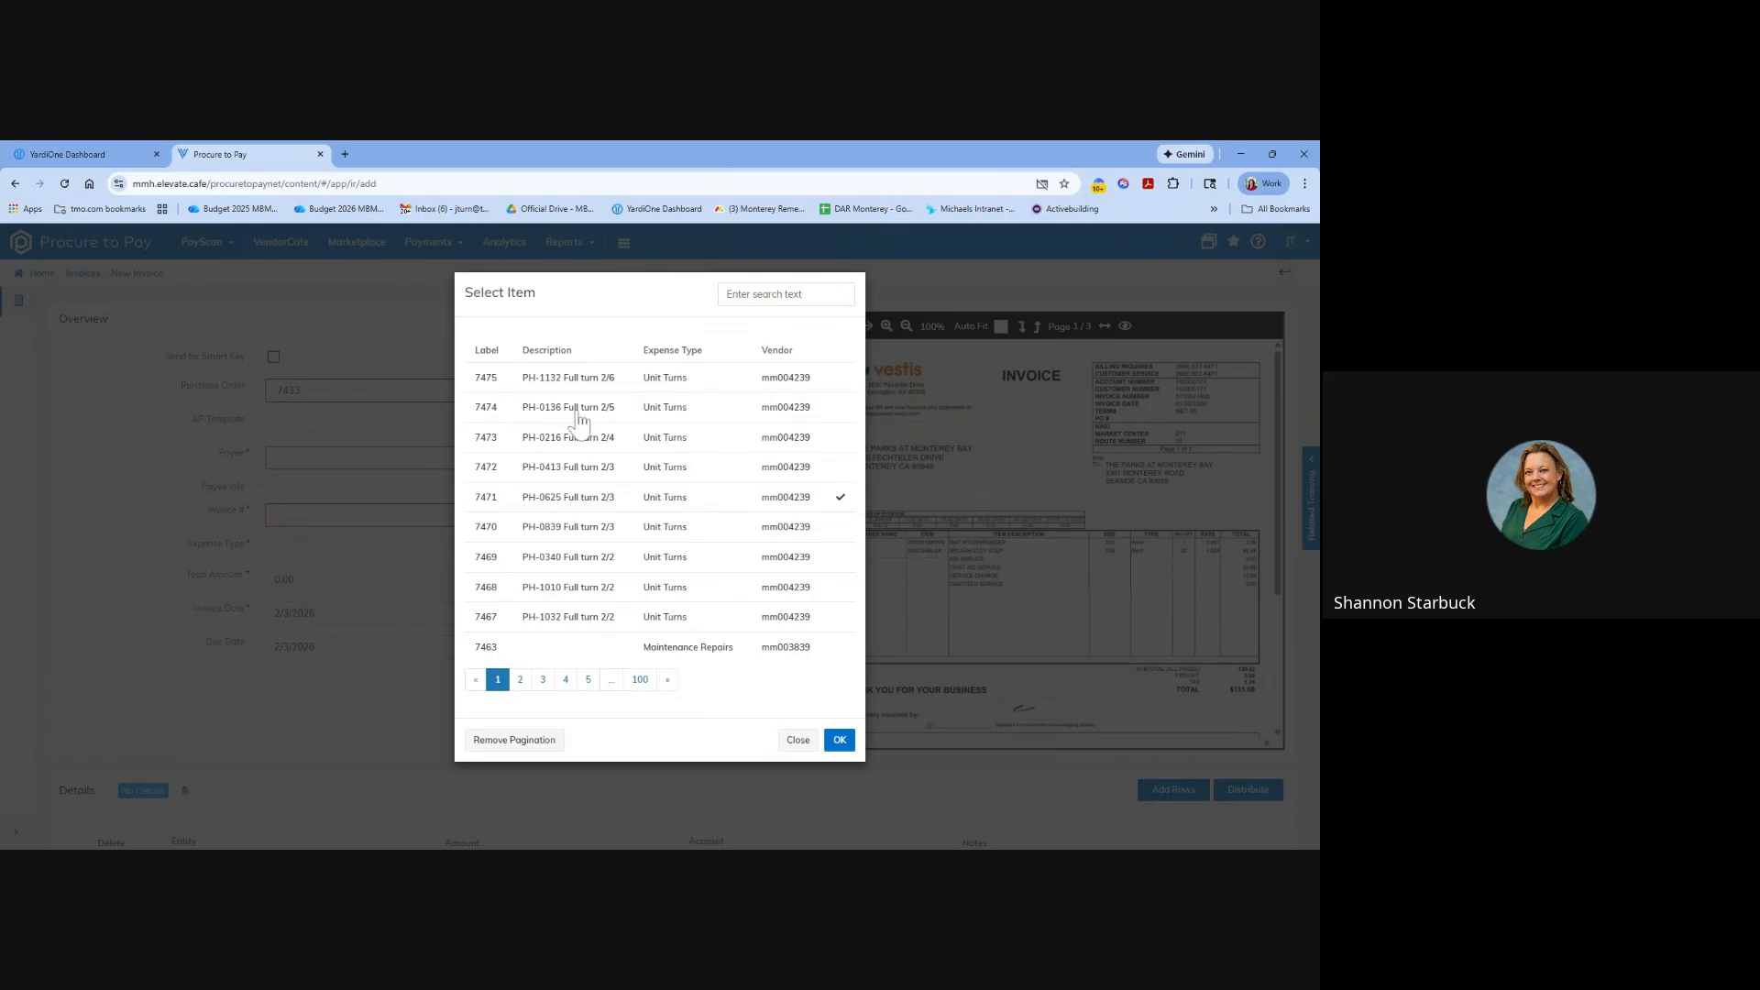
pyautogui.click(586, 683)
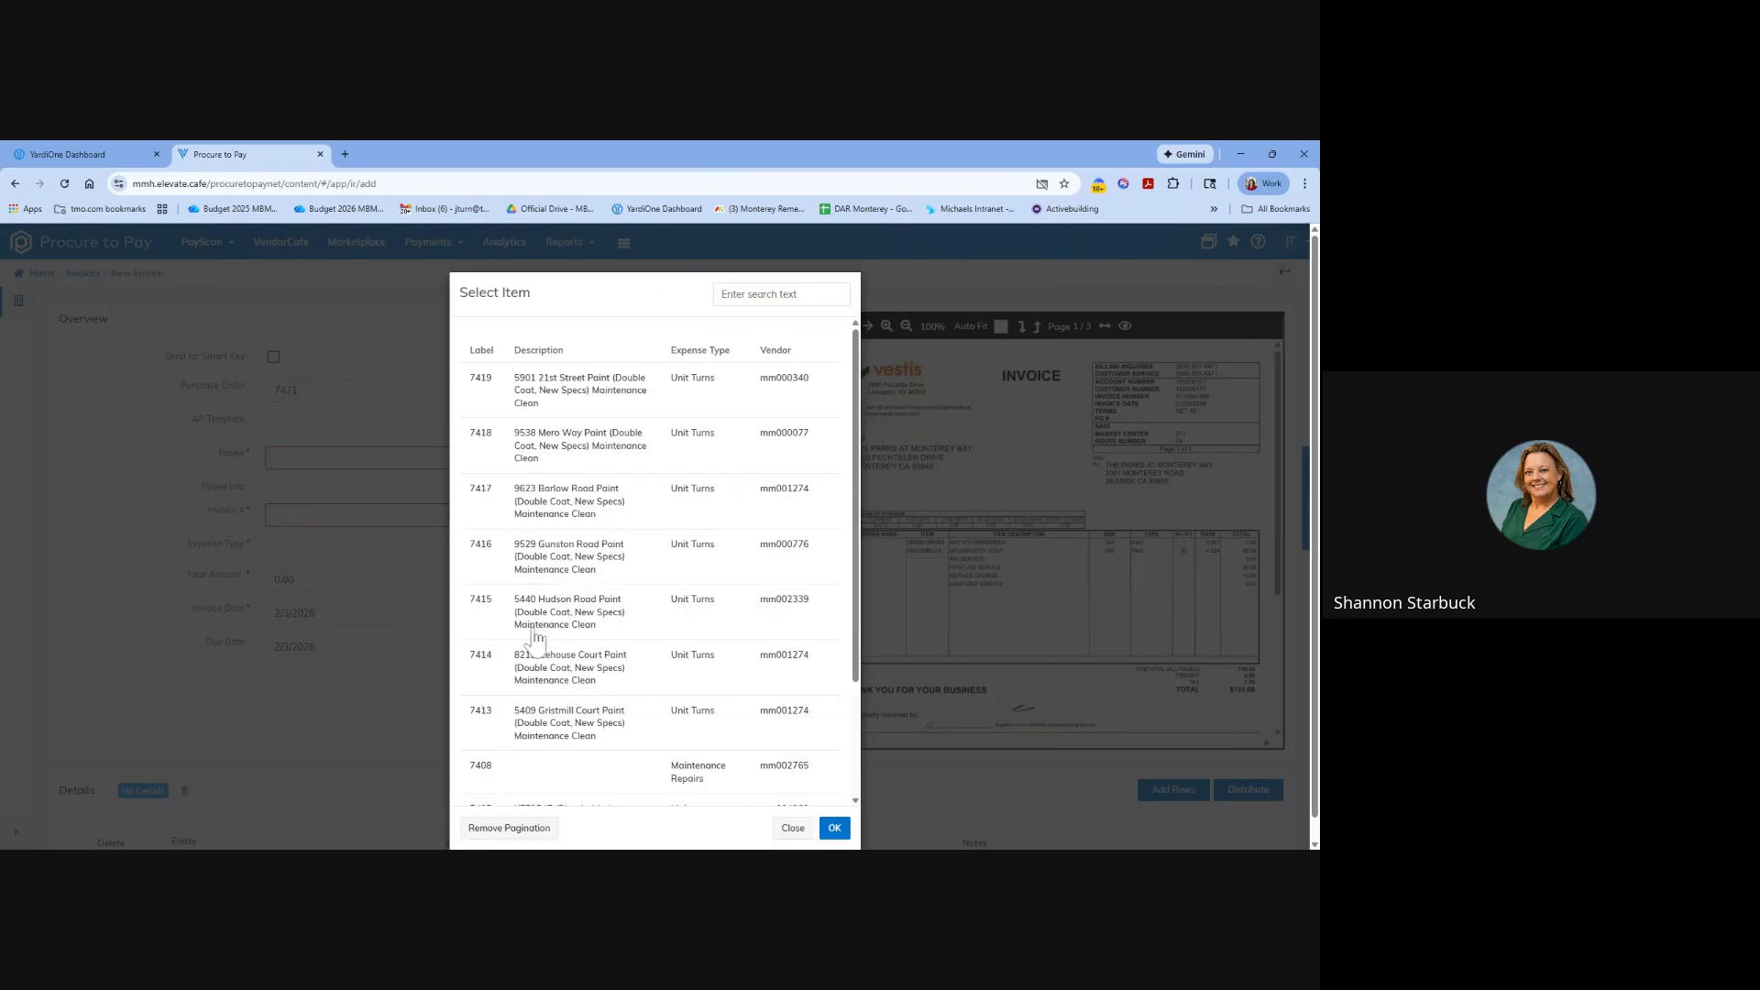
pyautogui.doubleClick(535, 627)
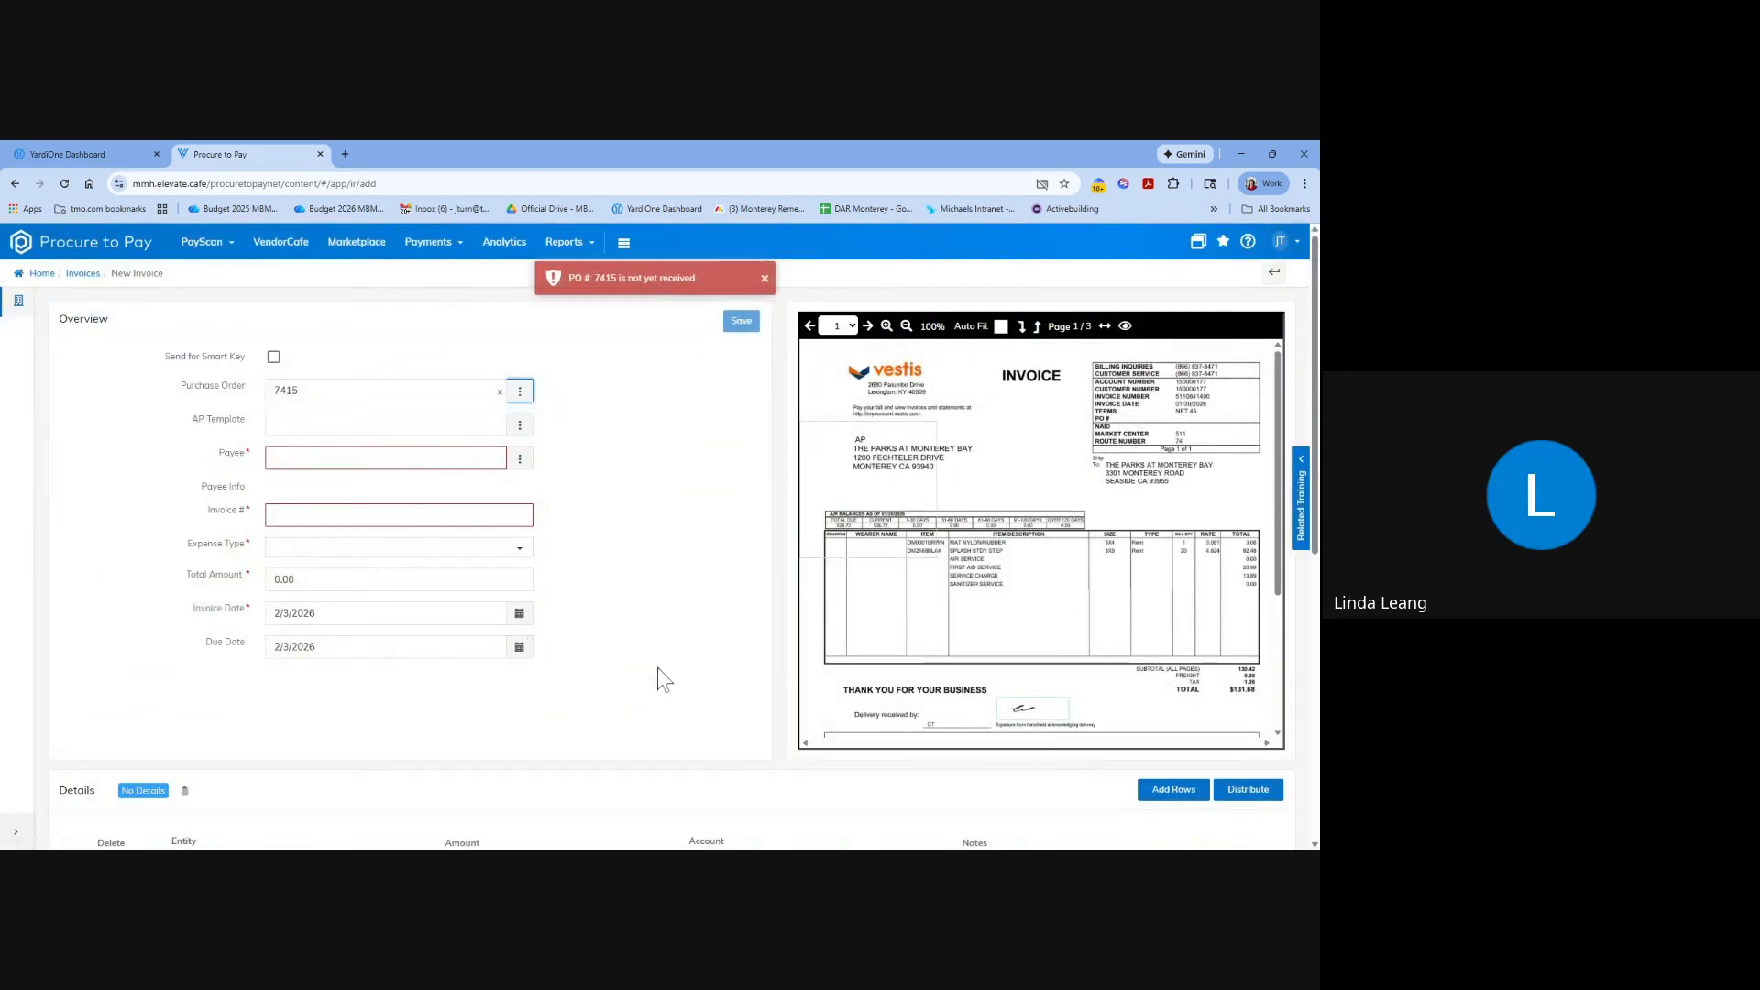
pyautogui.click(519, 392)
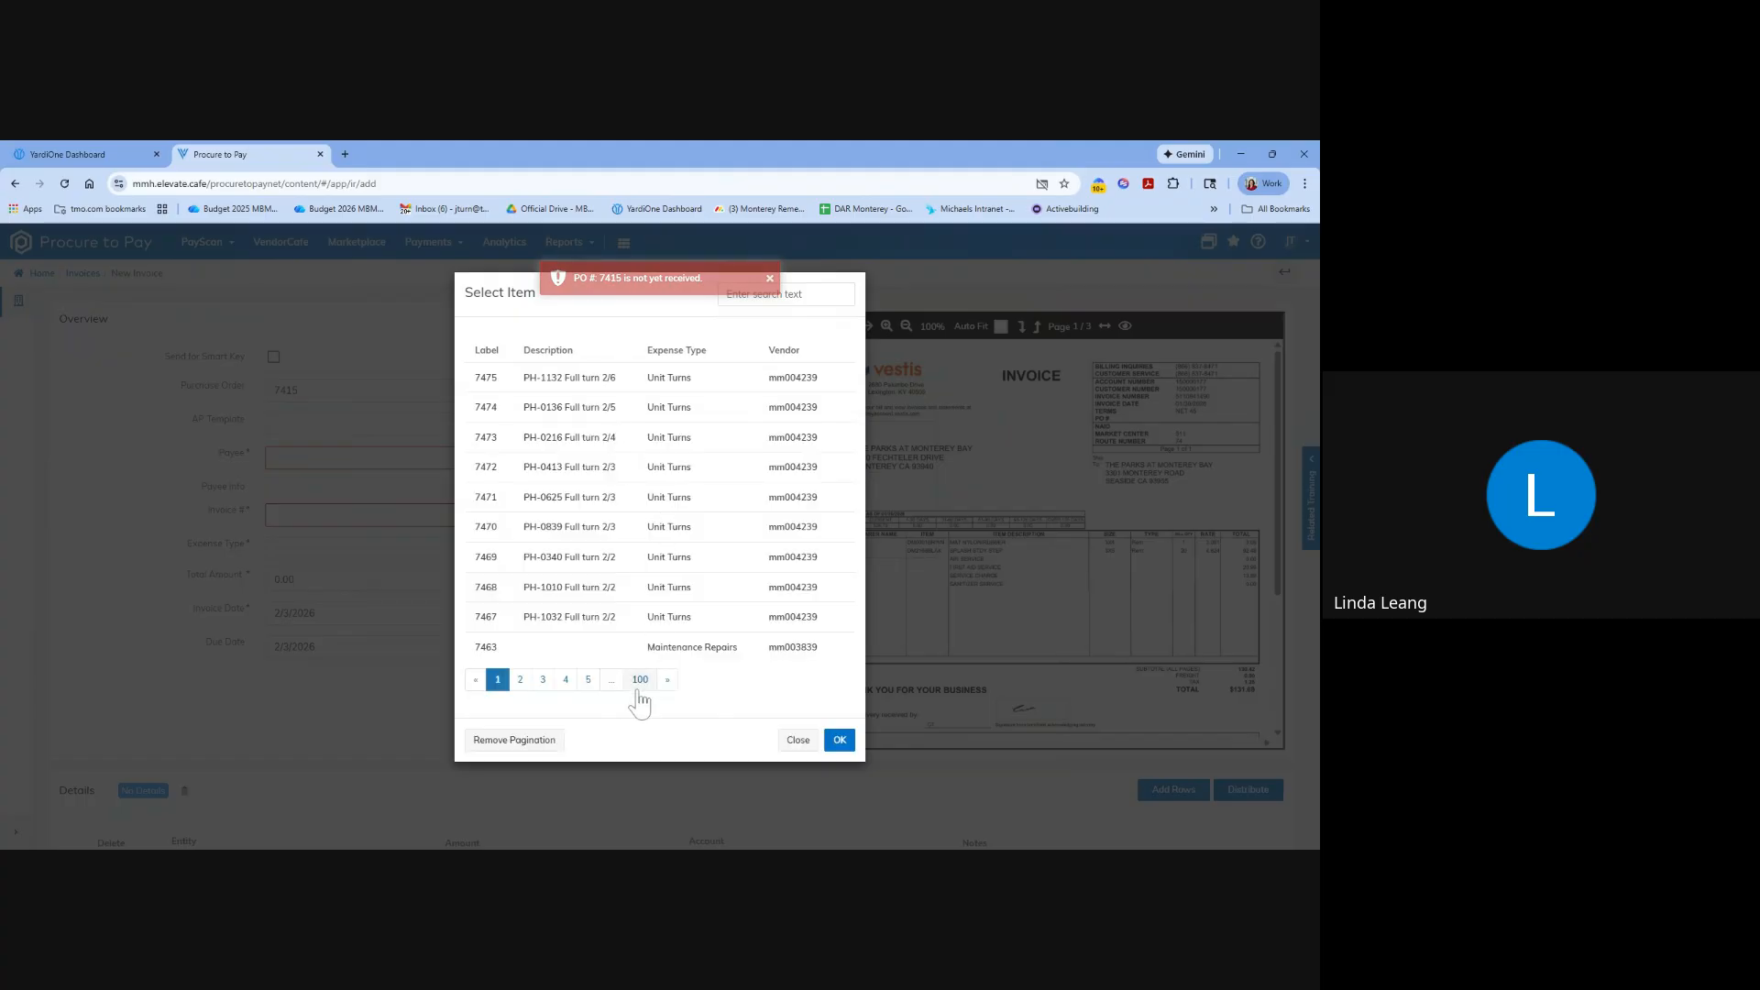
pyautogui.click(588, 679)
pyautogui.scroll(-3, 616, 719)
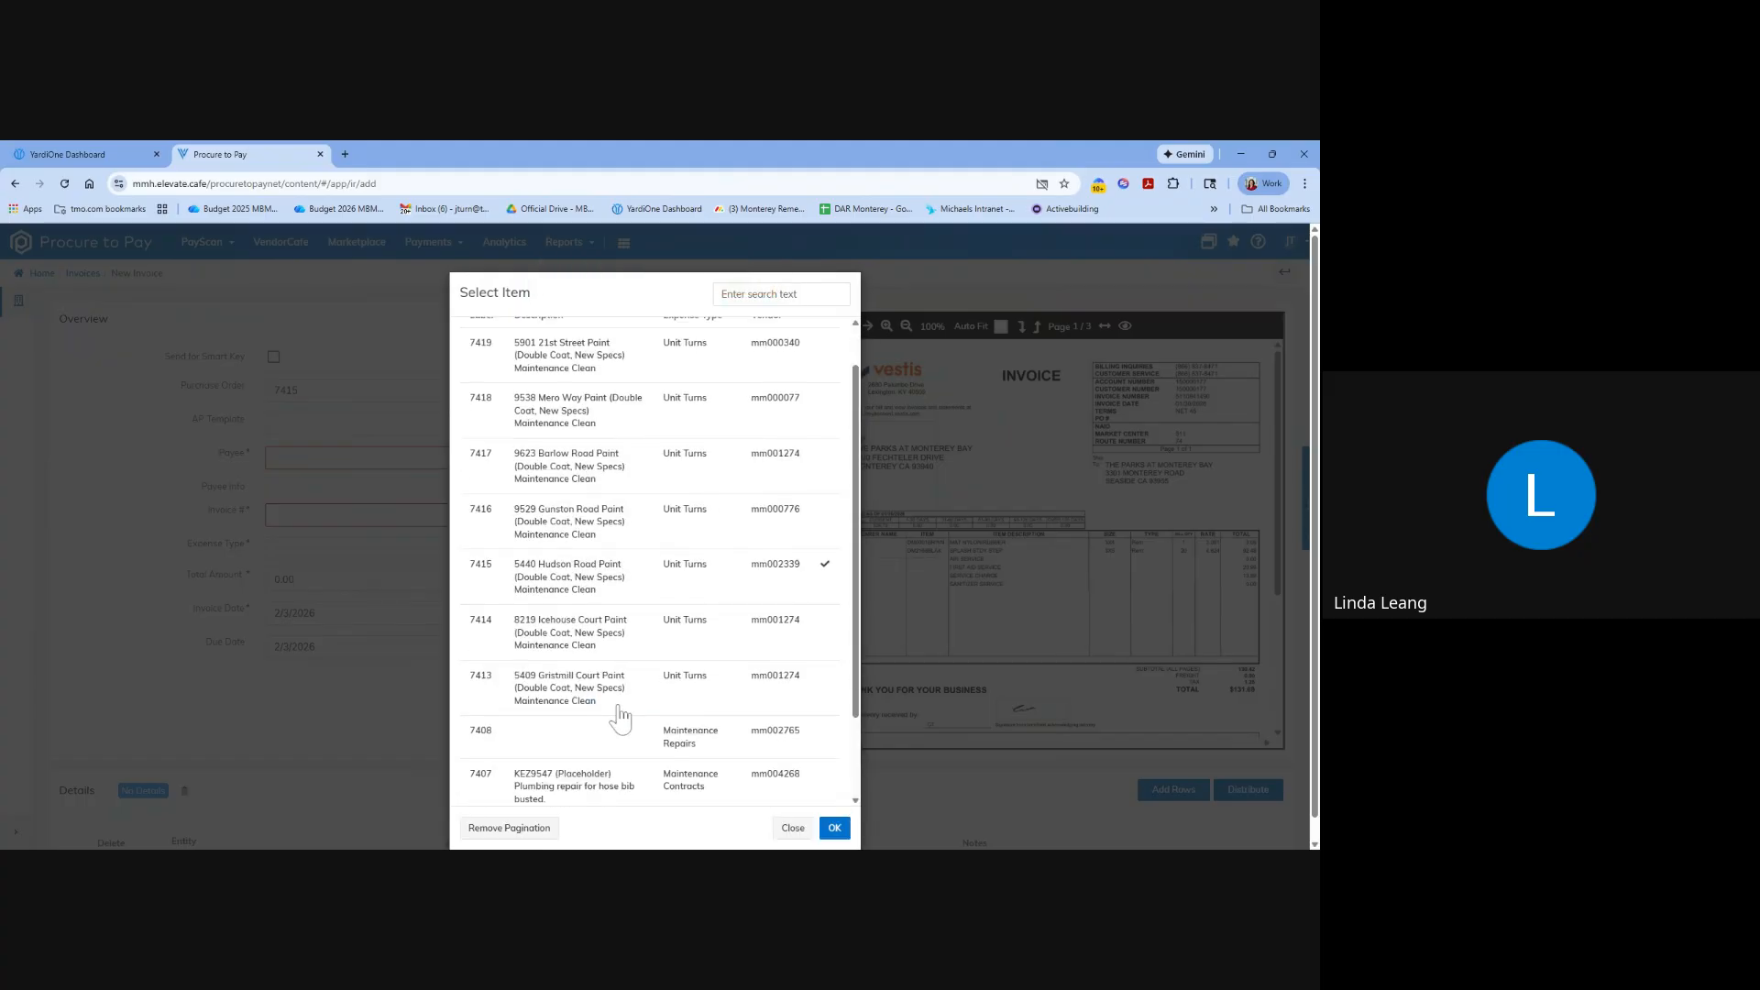
pyautogui.click(332, 366)
# Link the Ortega Electric purchase order to the invoice by entering its number and choosing the match, and check the filled detail row.
pyautogui.doubleClick(316, 390)
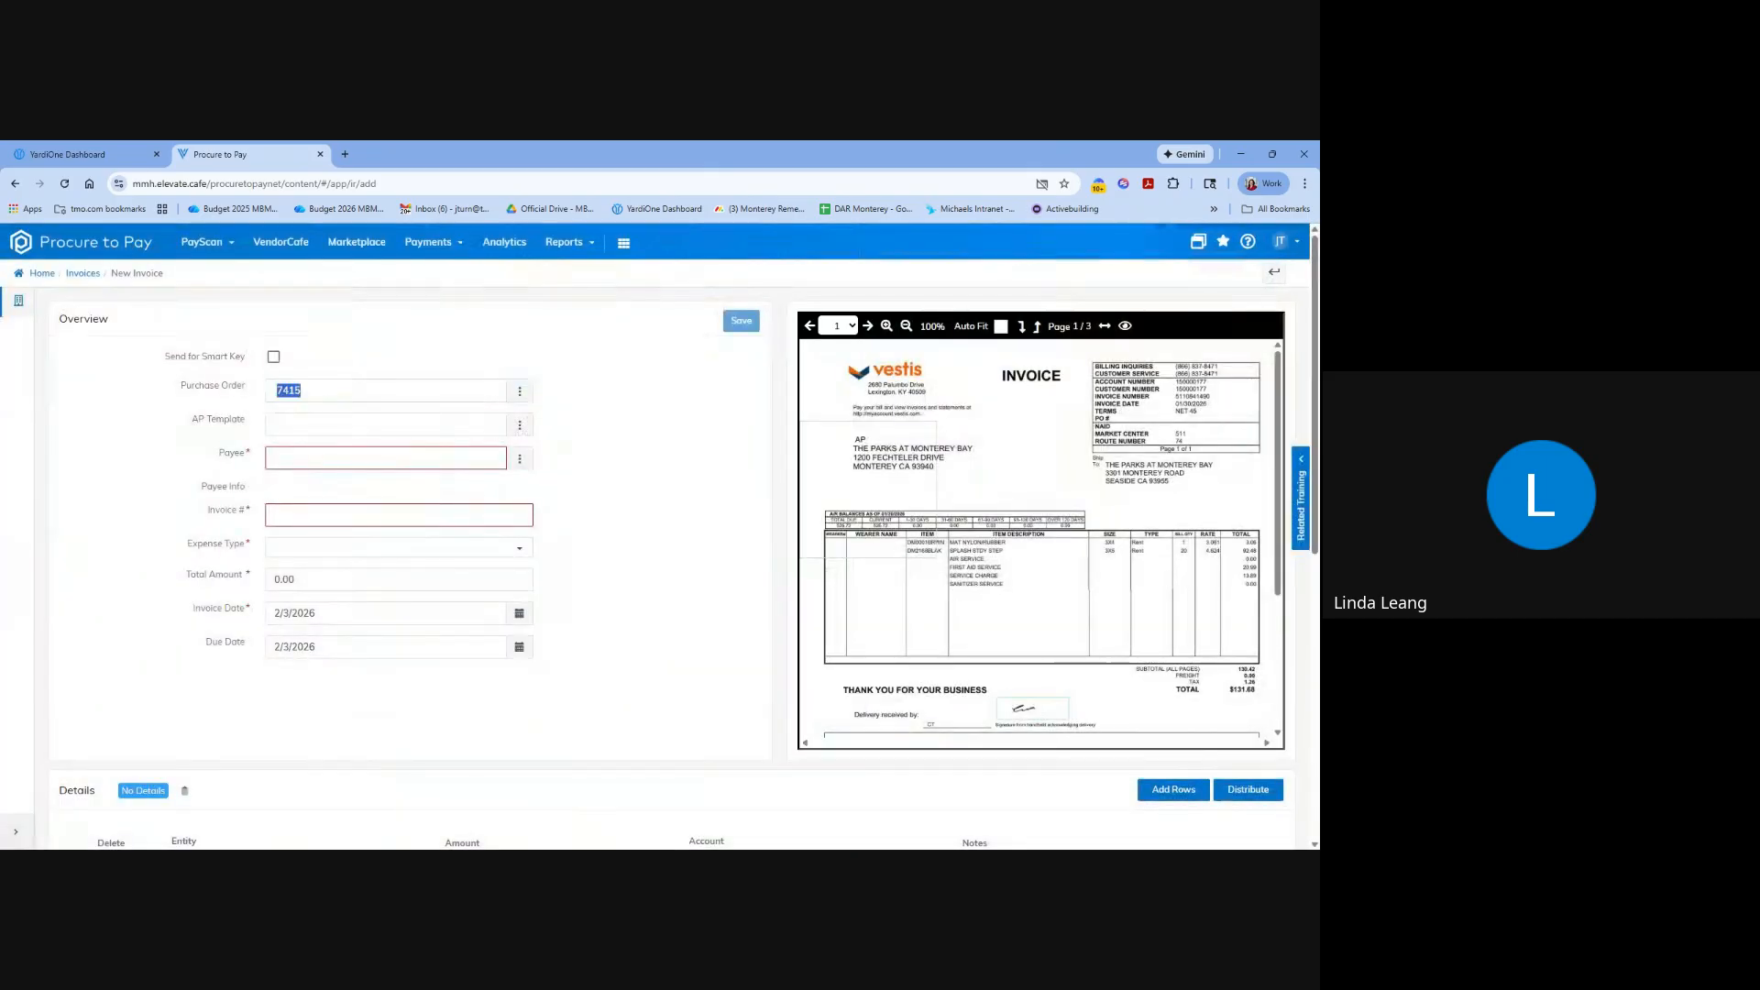
pyautogui.write('7214')
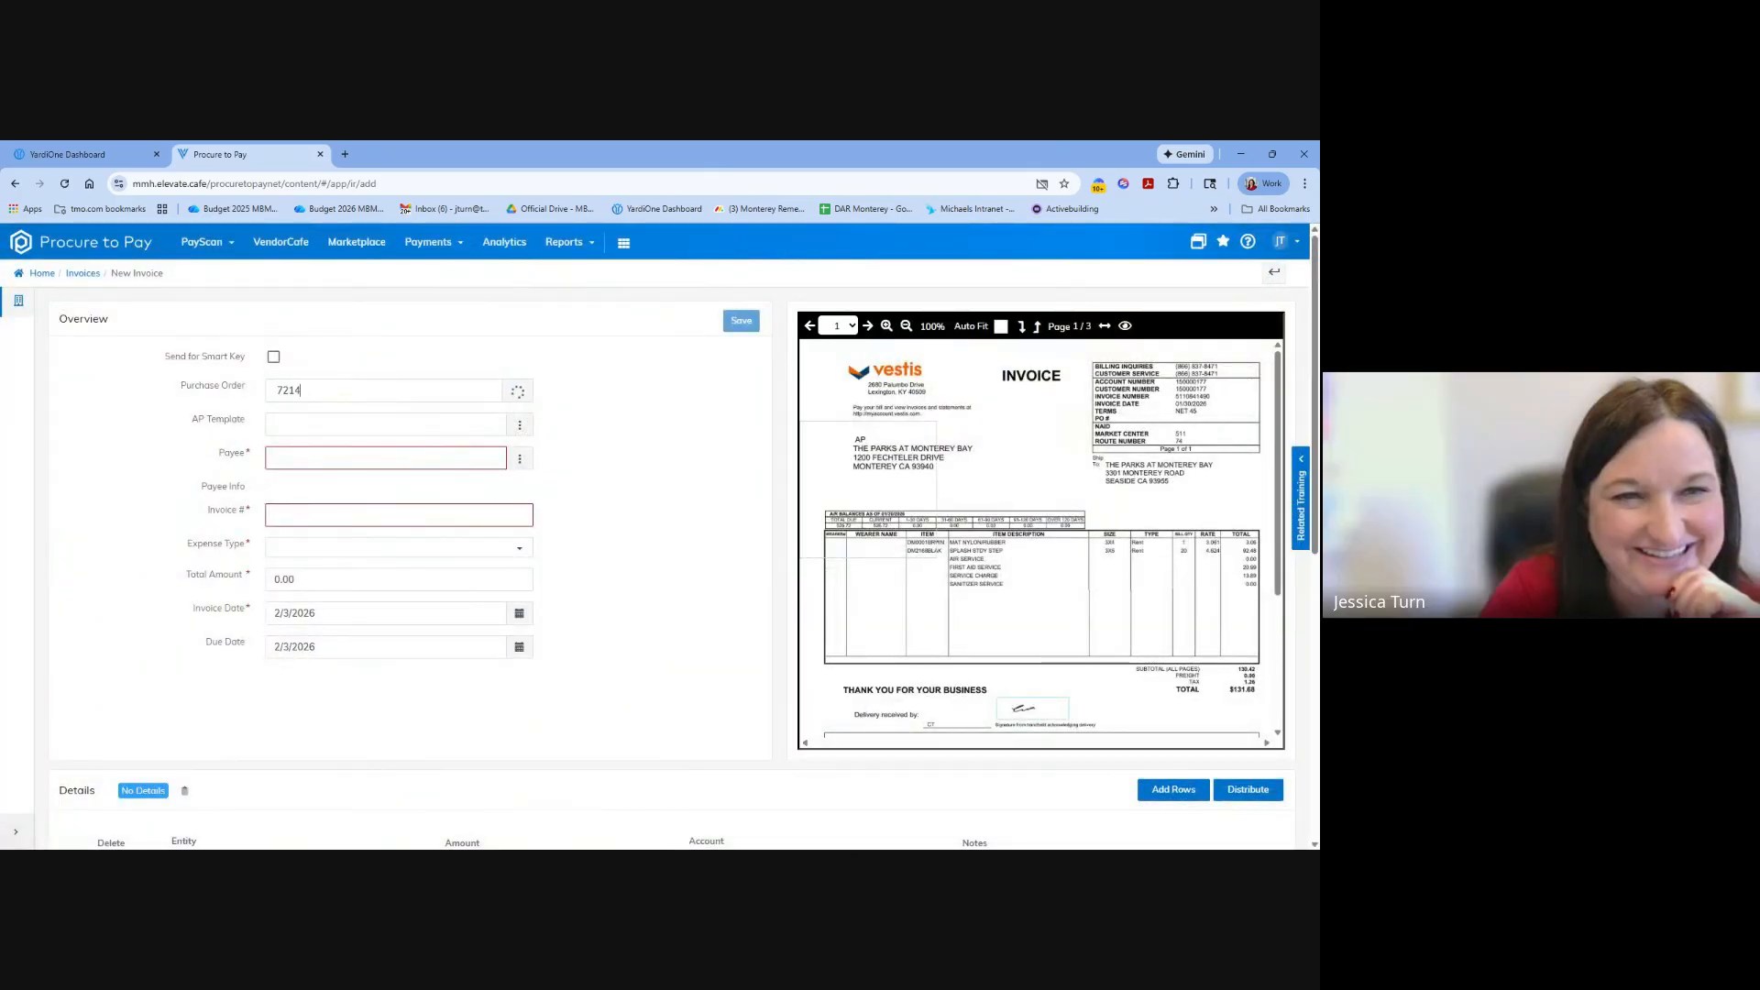
pyautogui.click(312, 410)
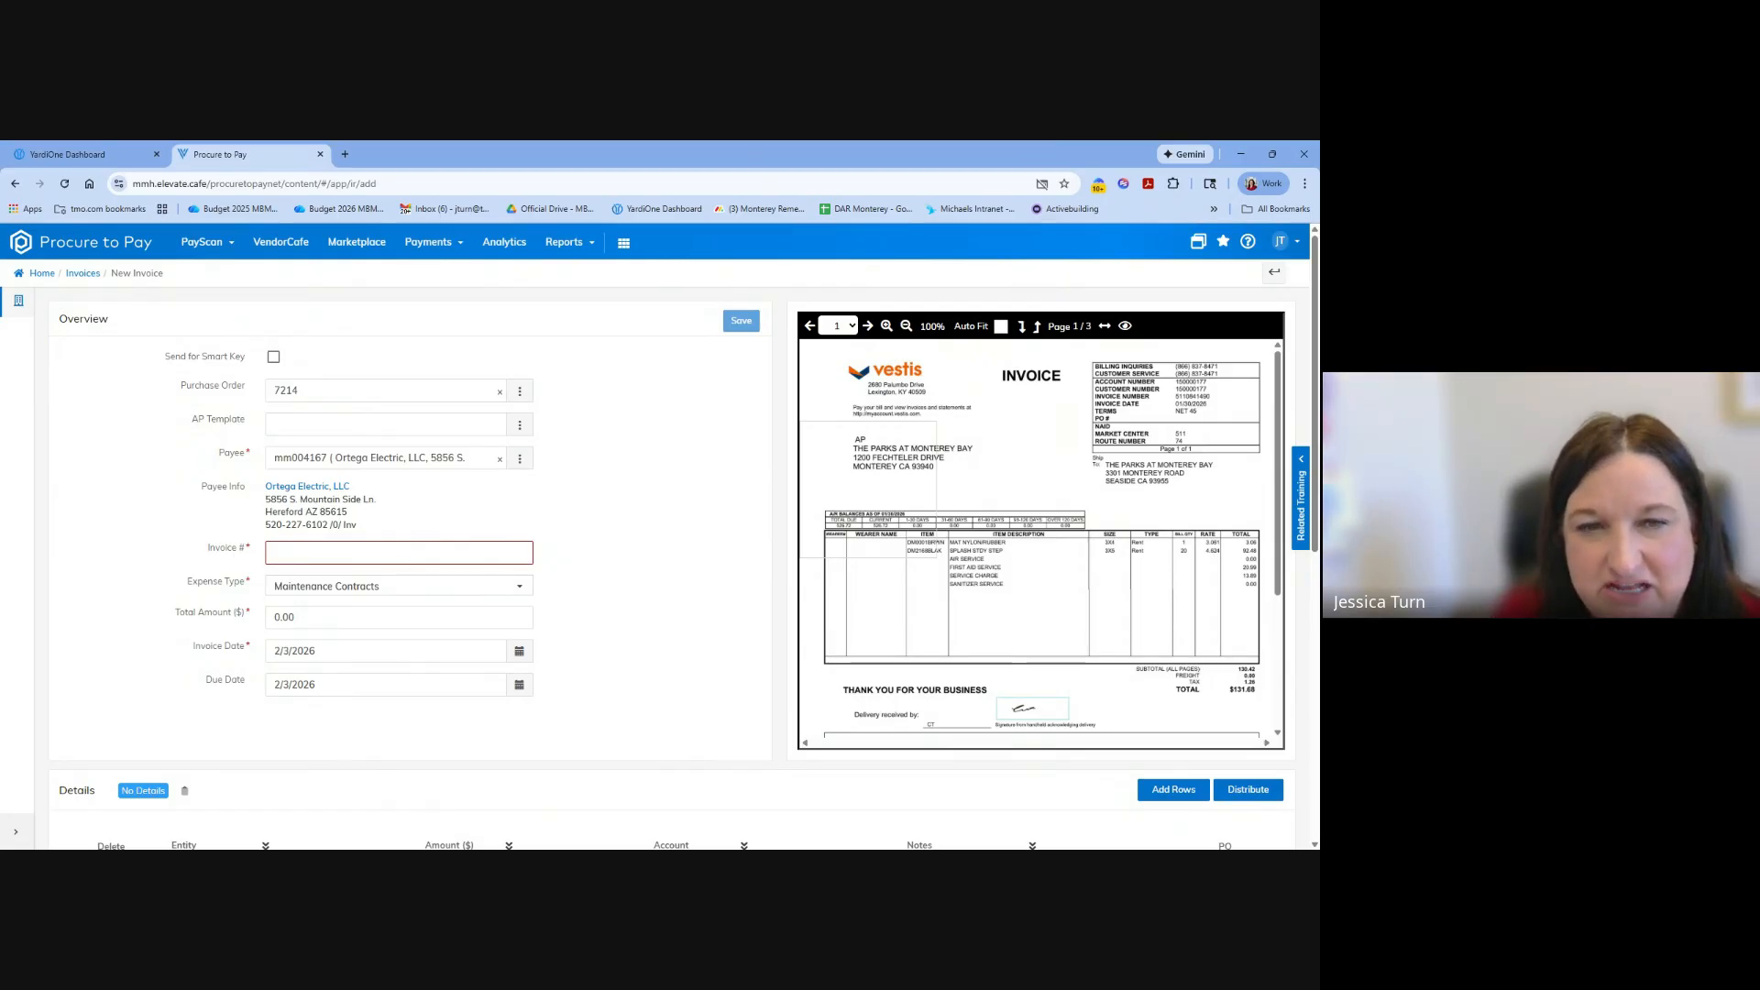
pyautogui.scroll(-1, 403, 532)
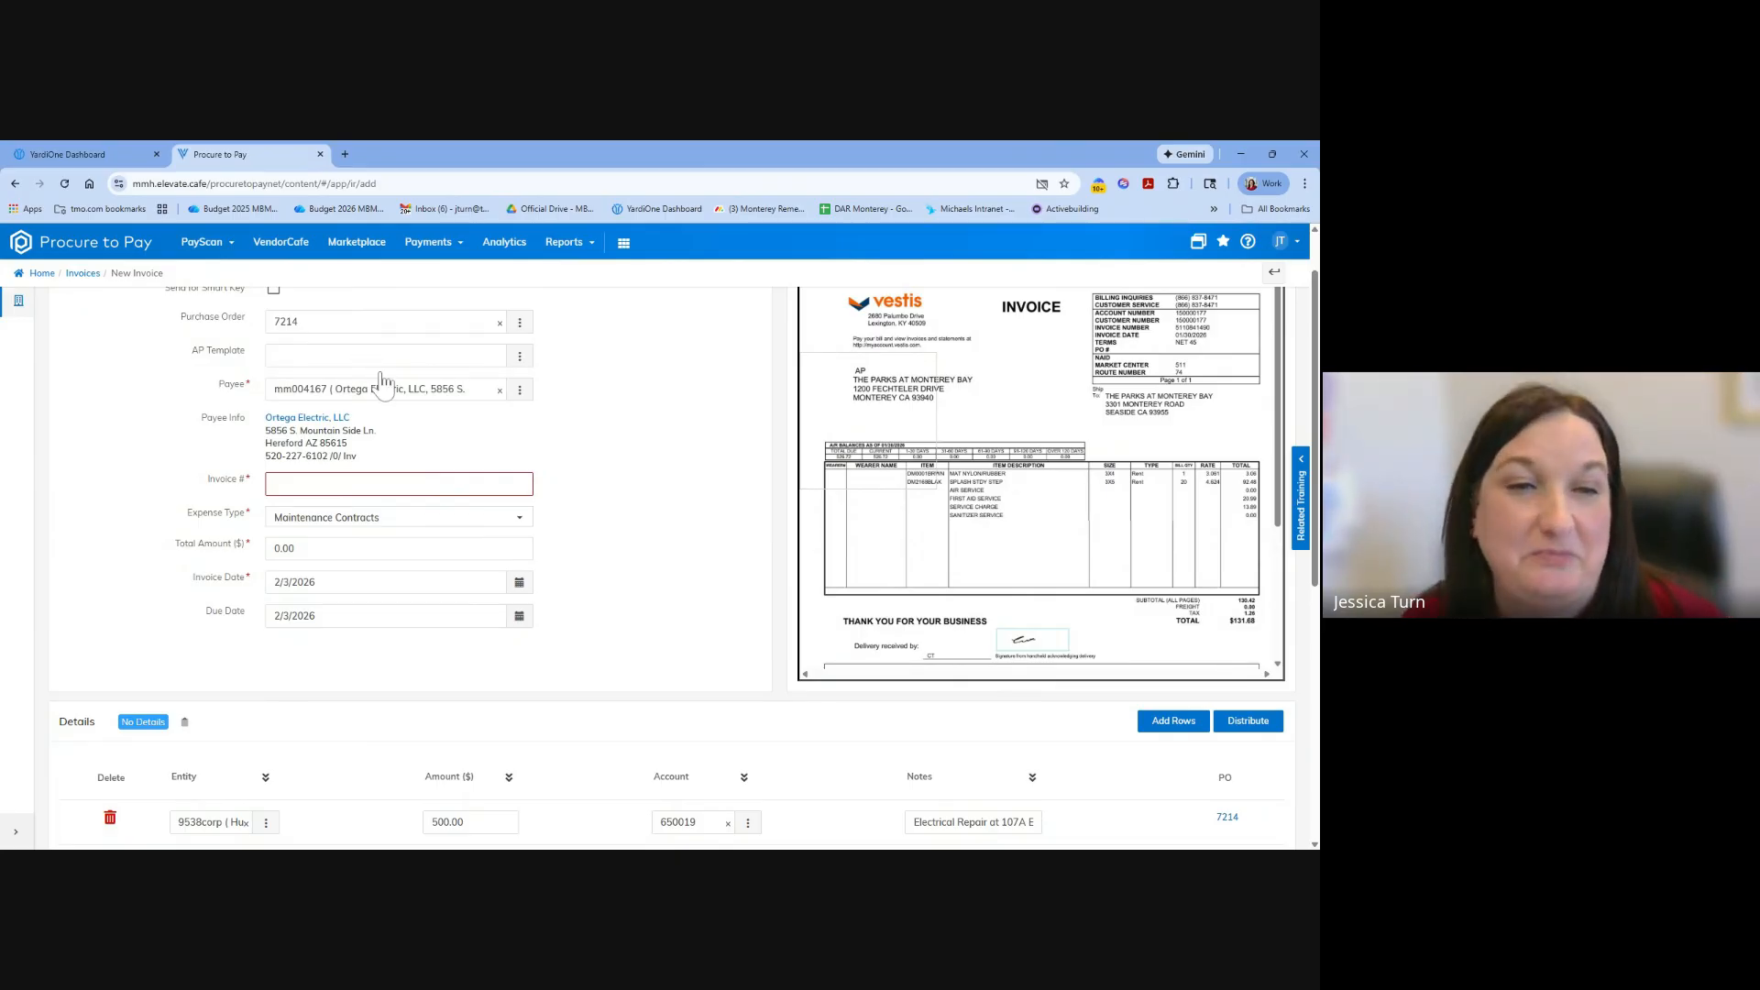
pyautogui.scroll(1, 550, 477)
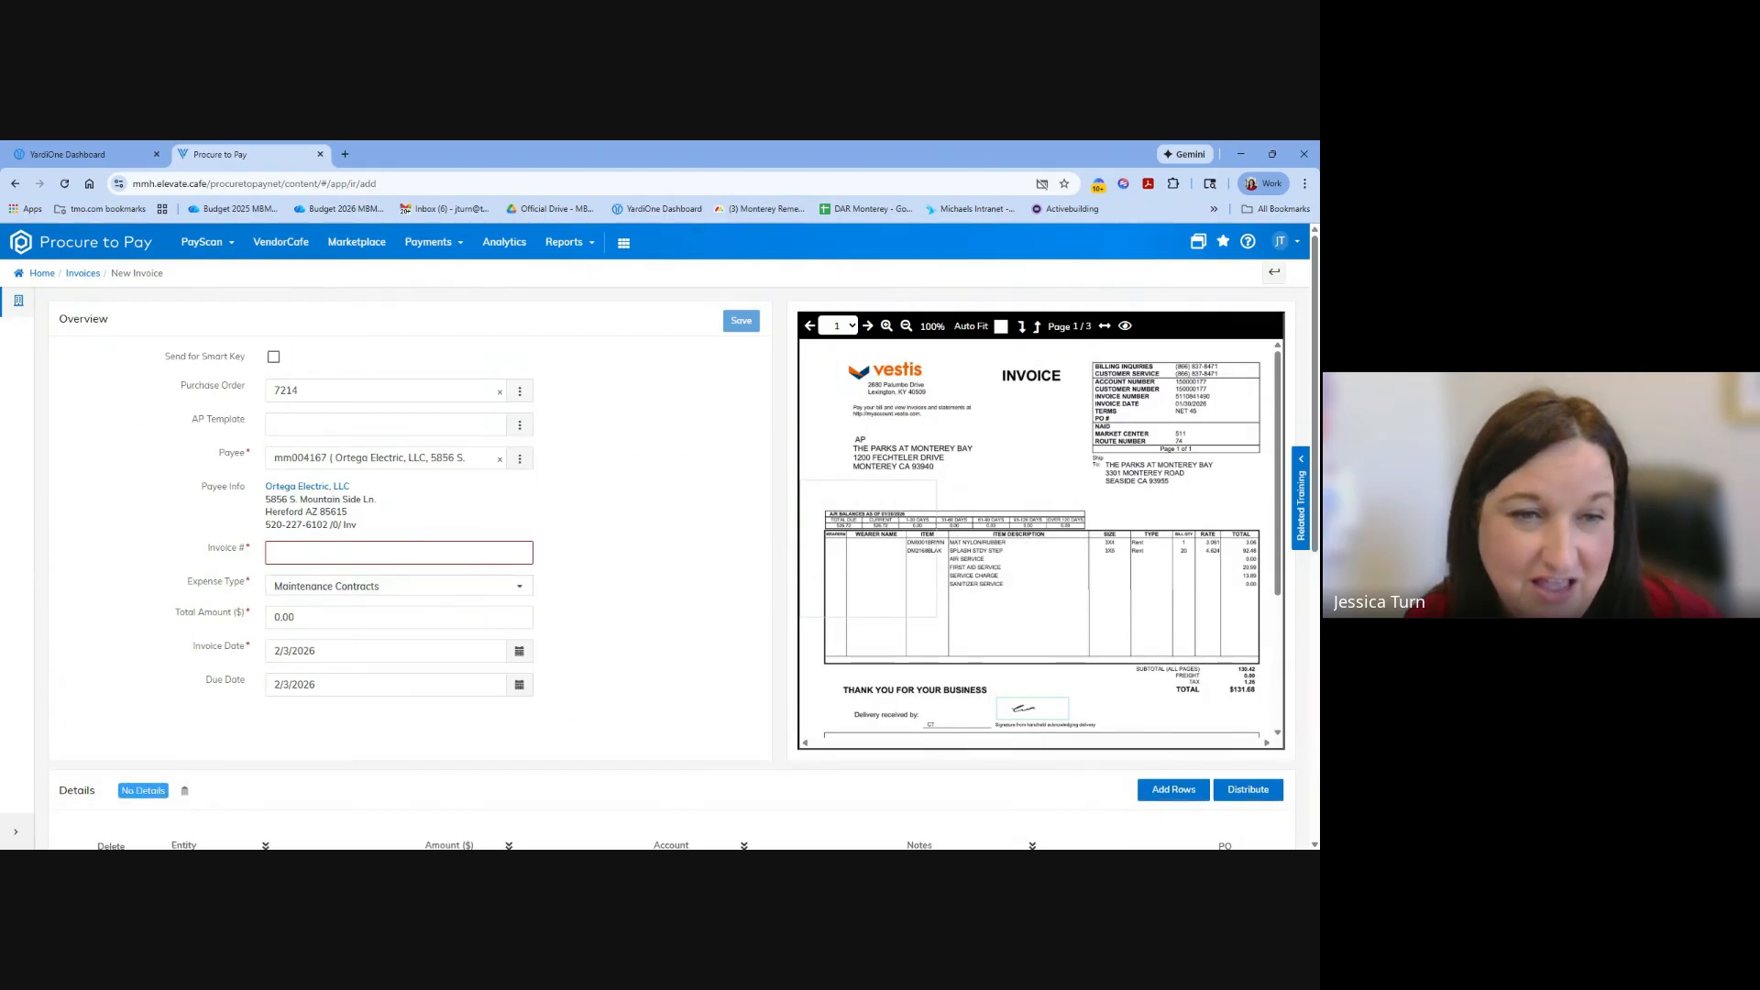
# Fill in the invoice number of the new invoice, referring to the attached Vestis PDF.
pyautogui.click(399, 552)
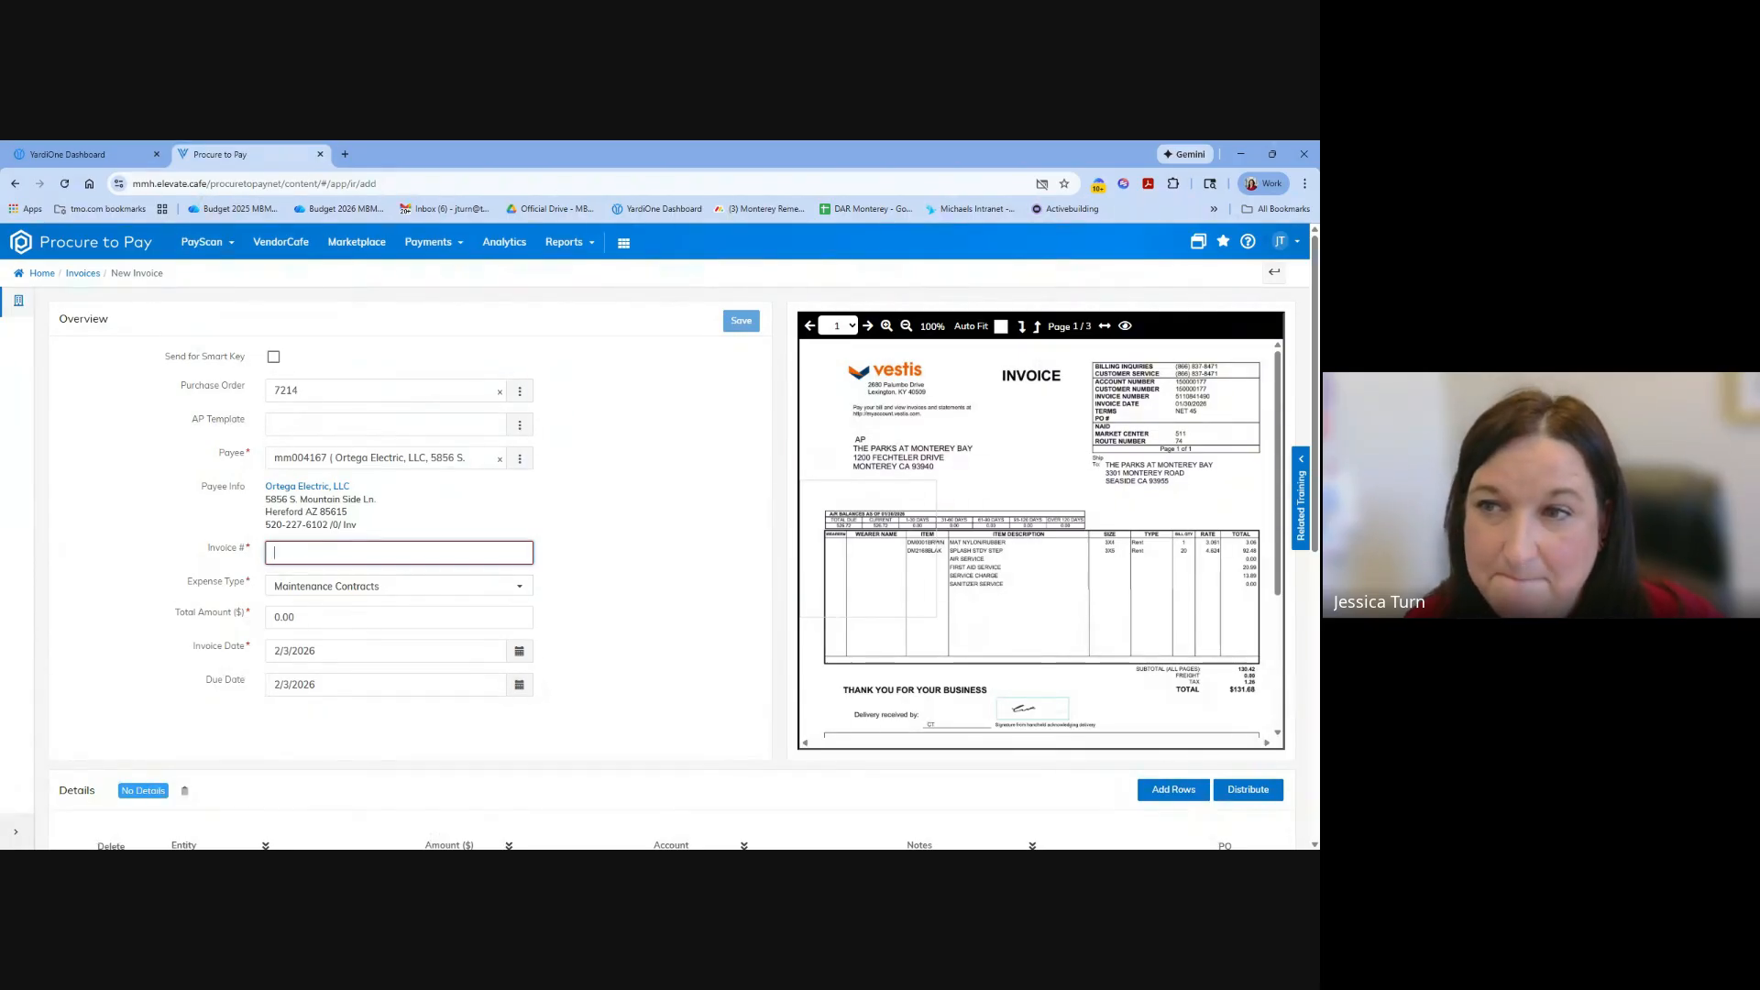
pyautogui.moveTo(932, 552)
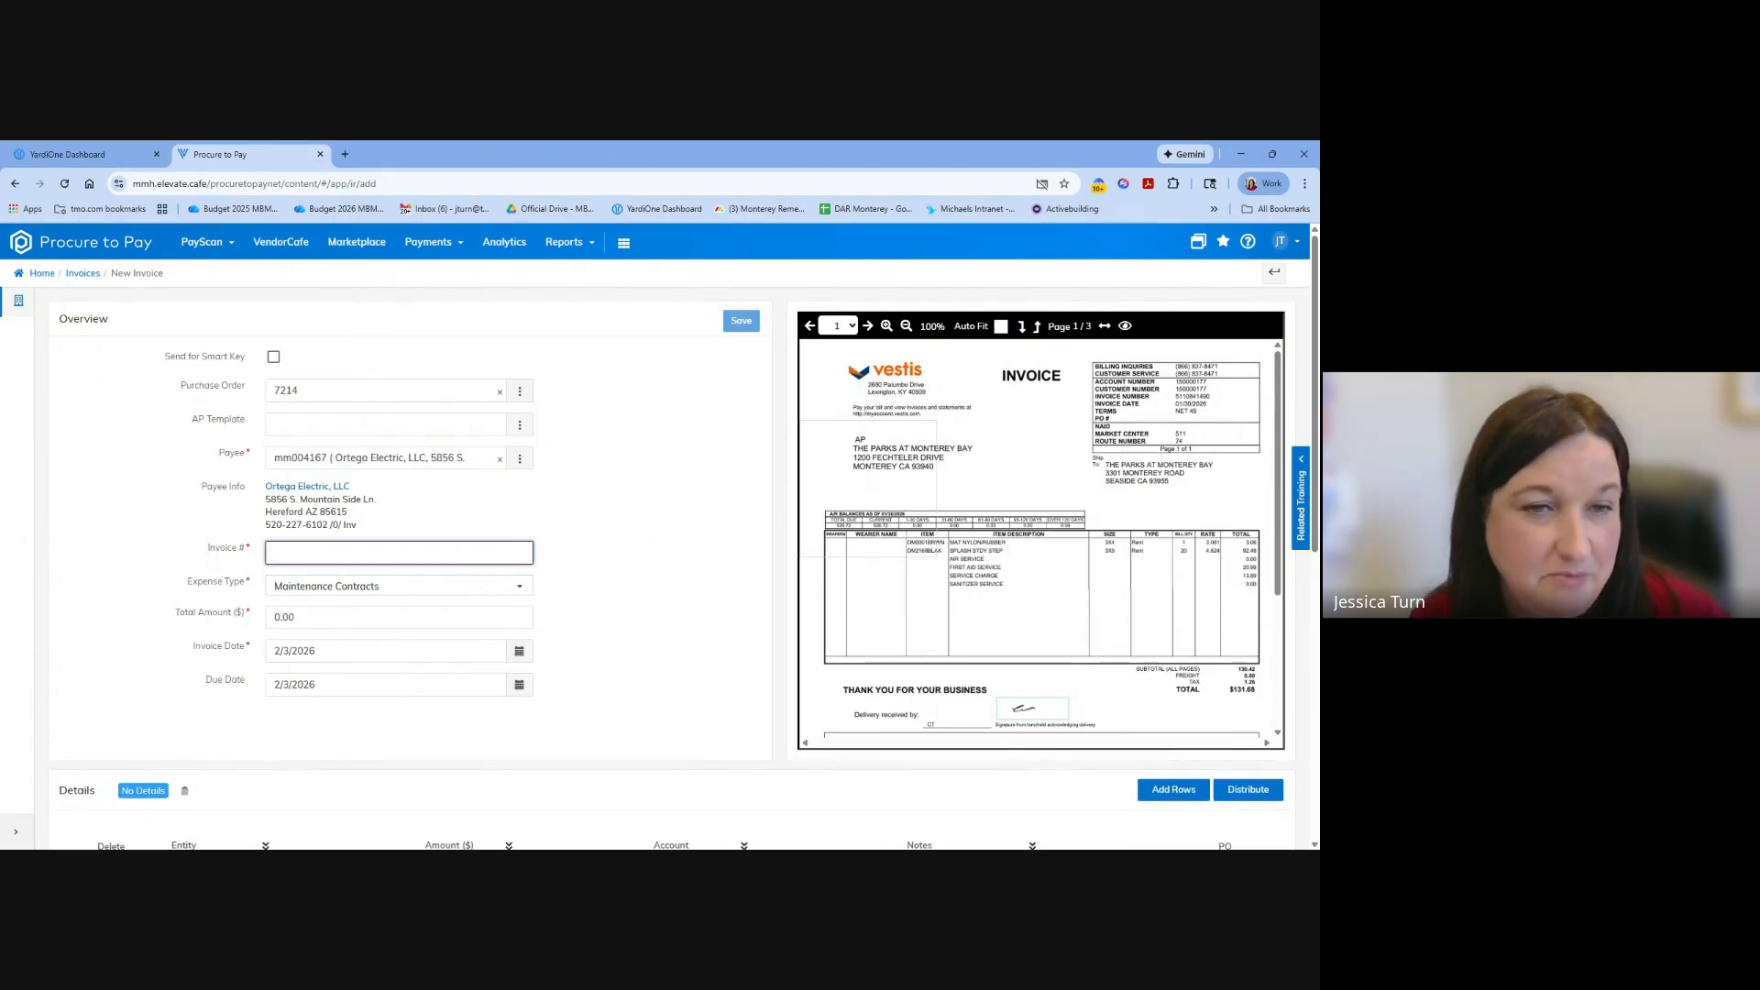
pyautogui.write('51')
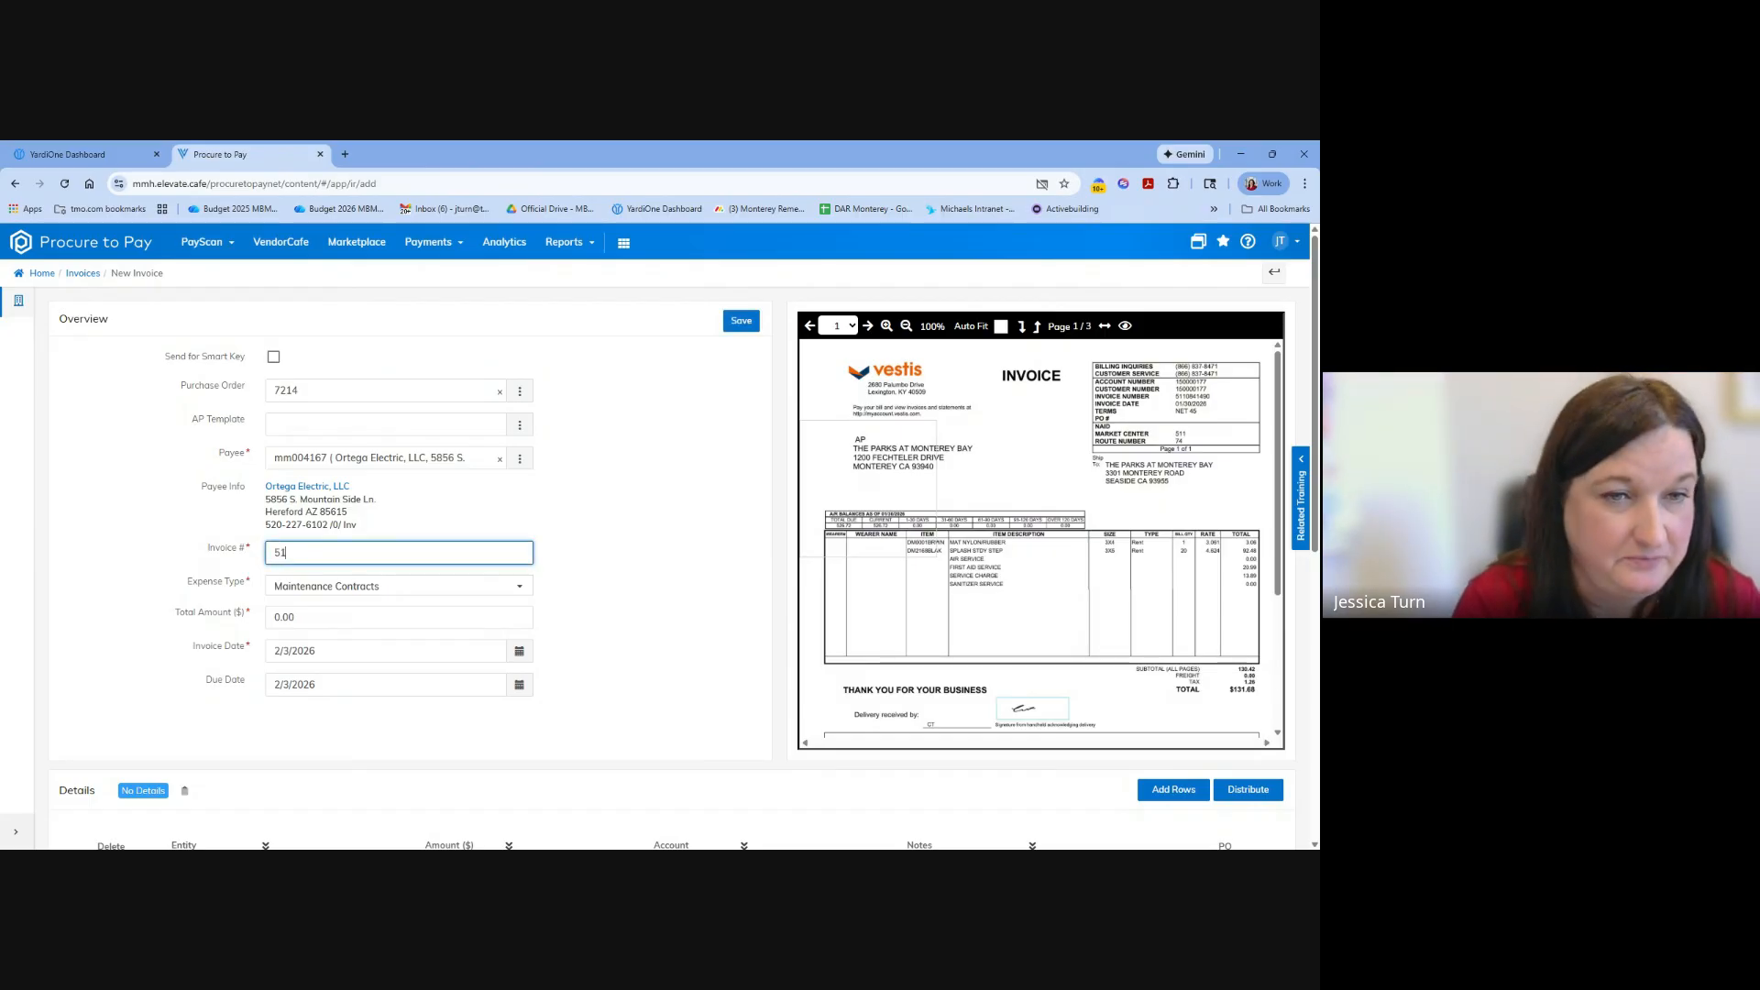
pyautogui.write('1840')
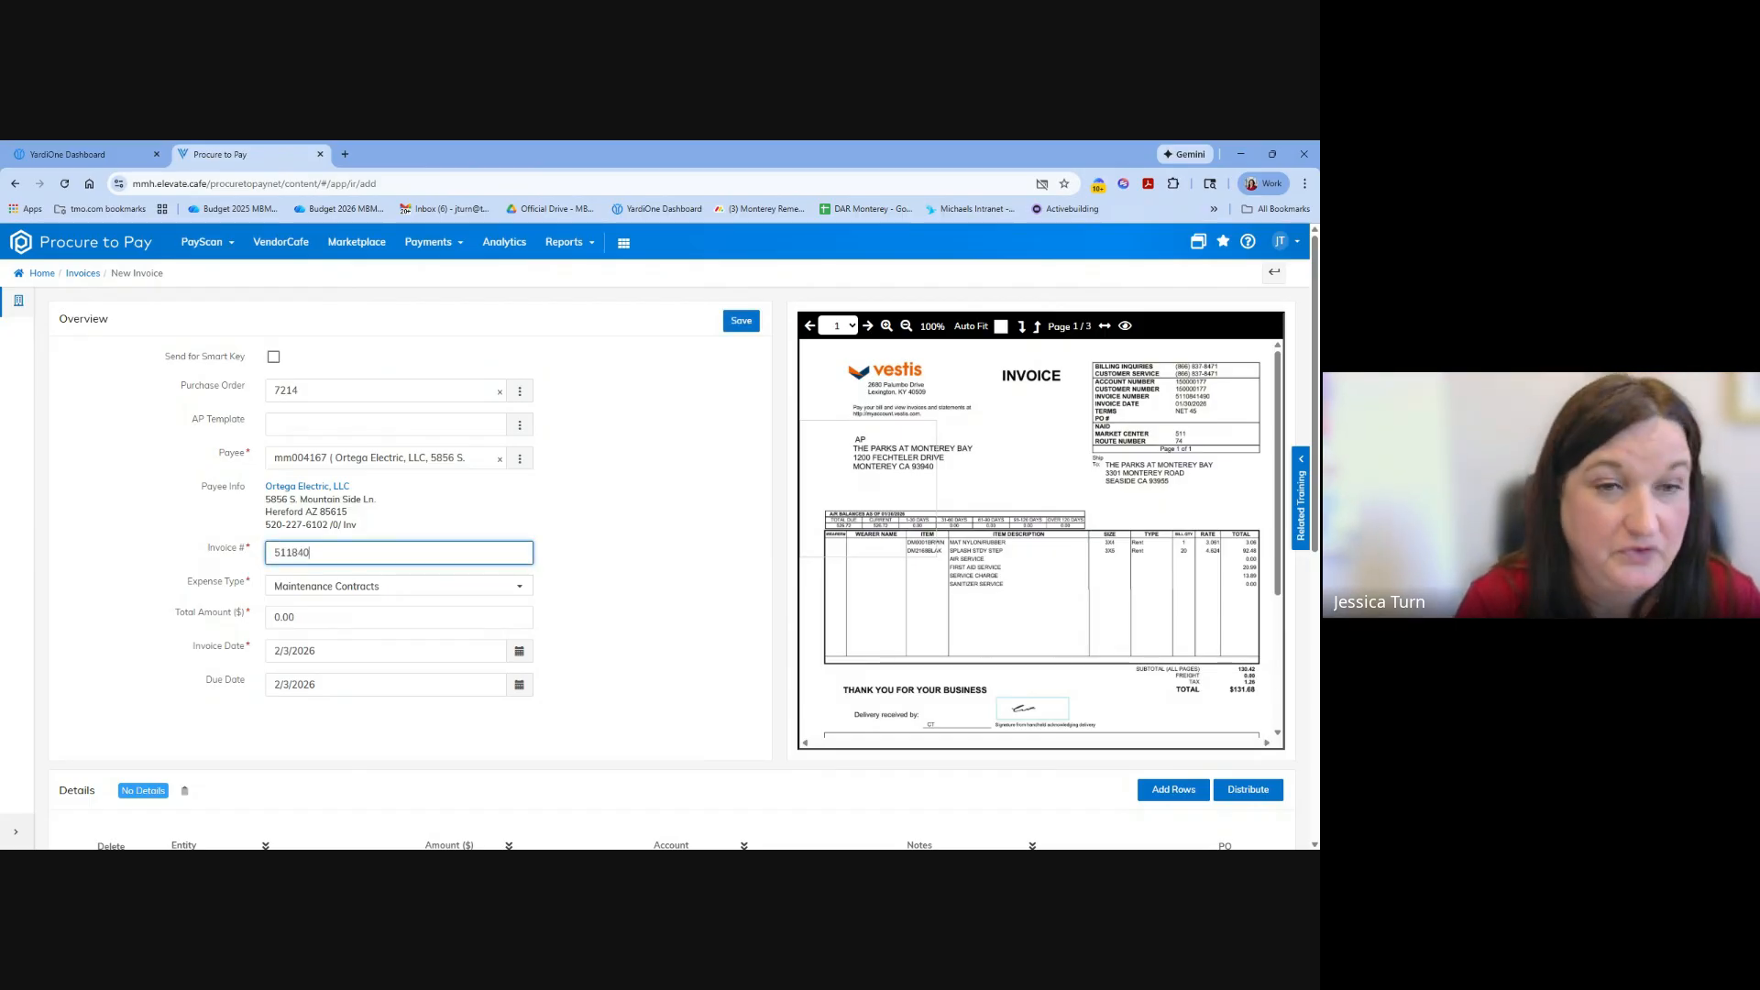
# Set the new invoice's total amount to 131.68, and check the detail row filled from the purchase order.
pyautogui.click(586, 619)
pyautogui.click(360, 619)
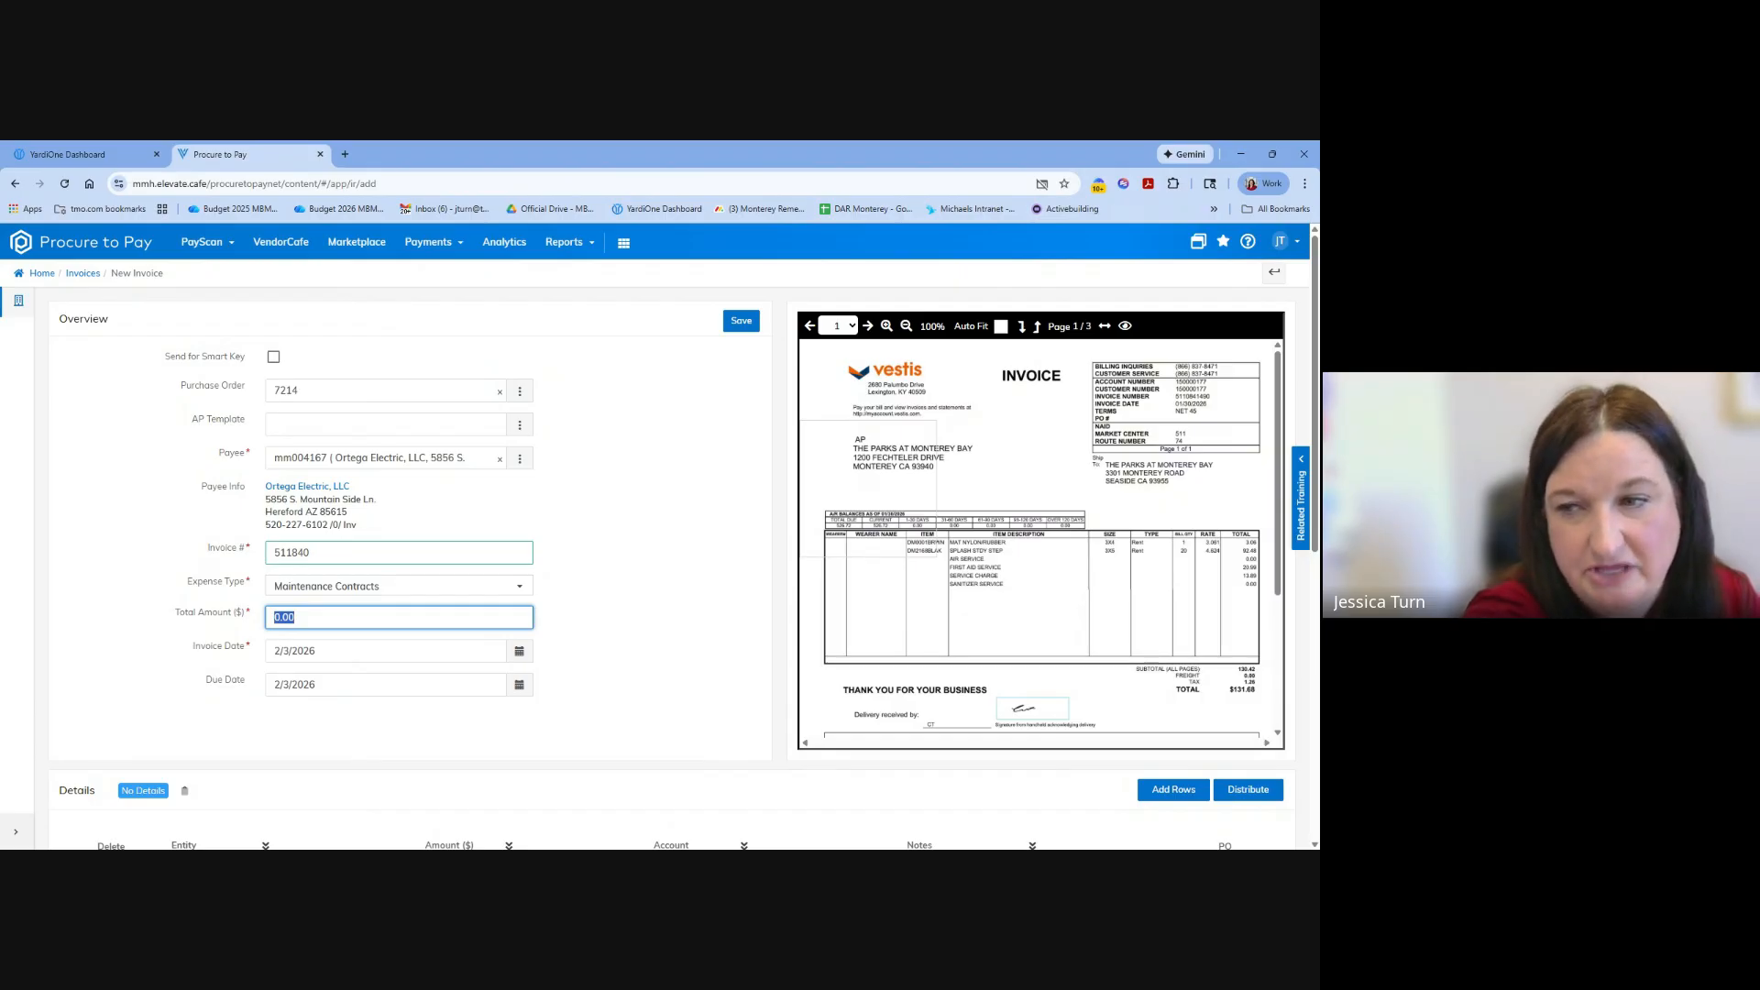
pyautogui.write('131.68')
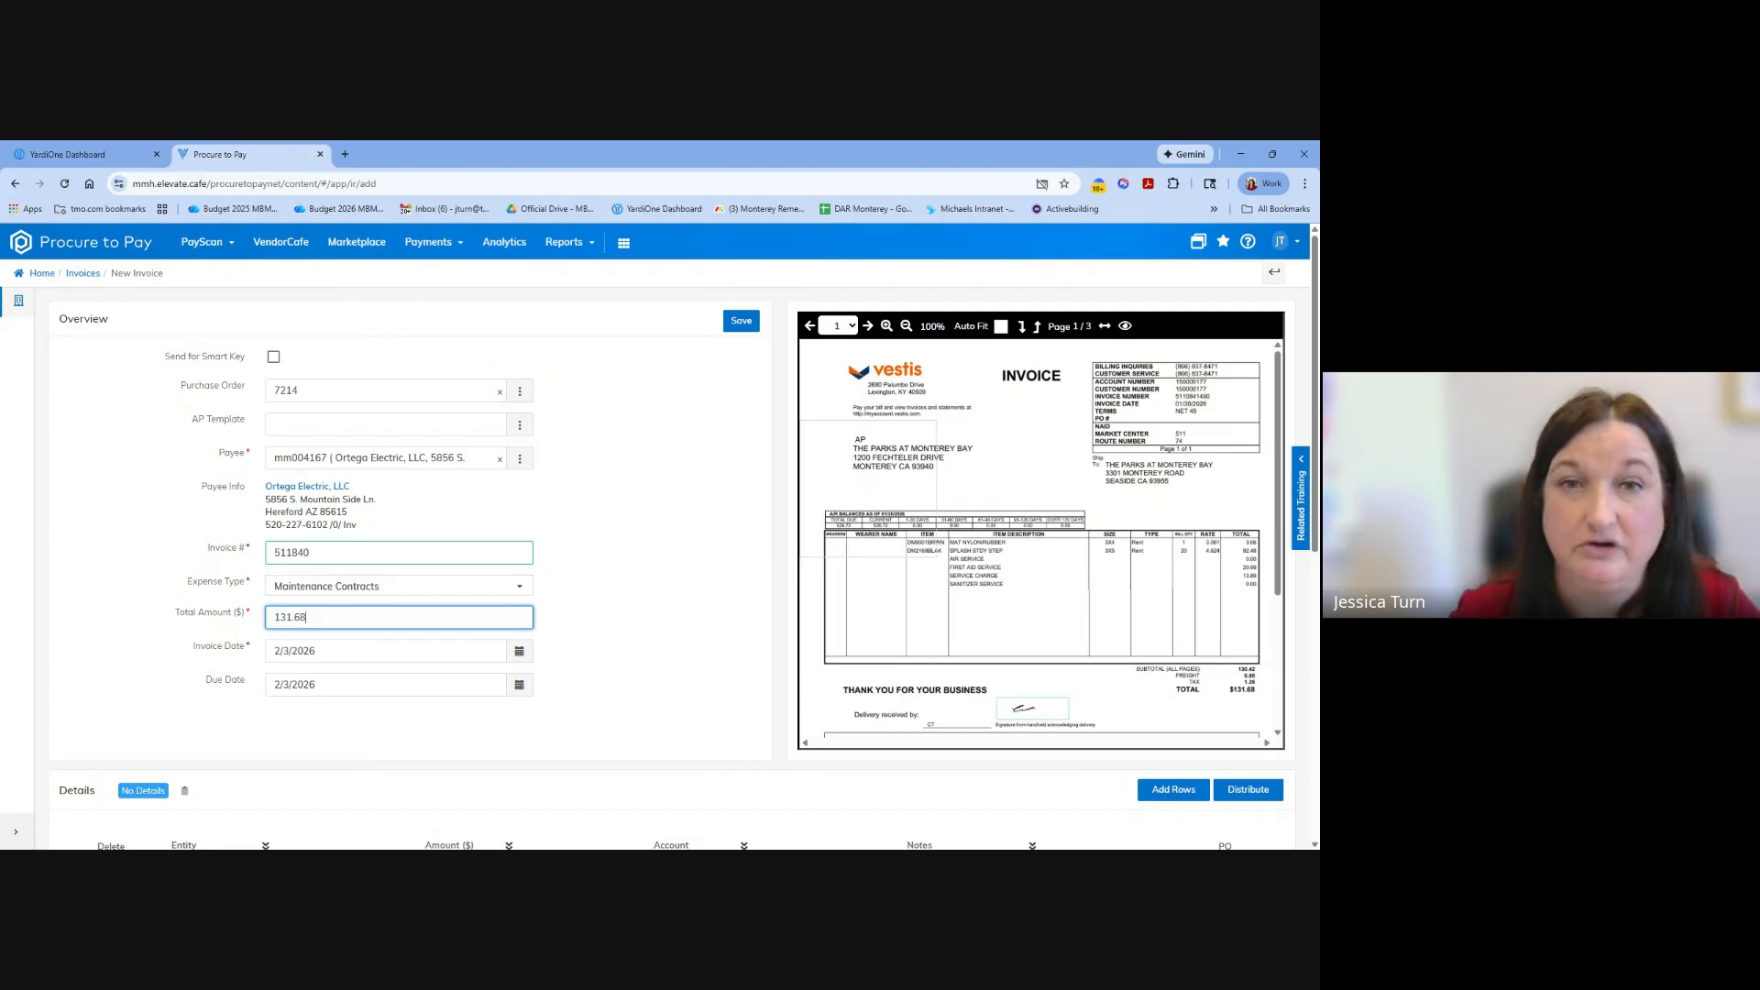
pyautogui.scroll(-3, 198, 590)
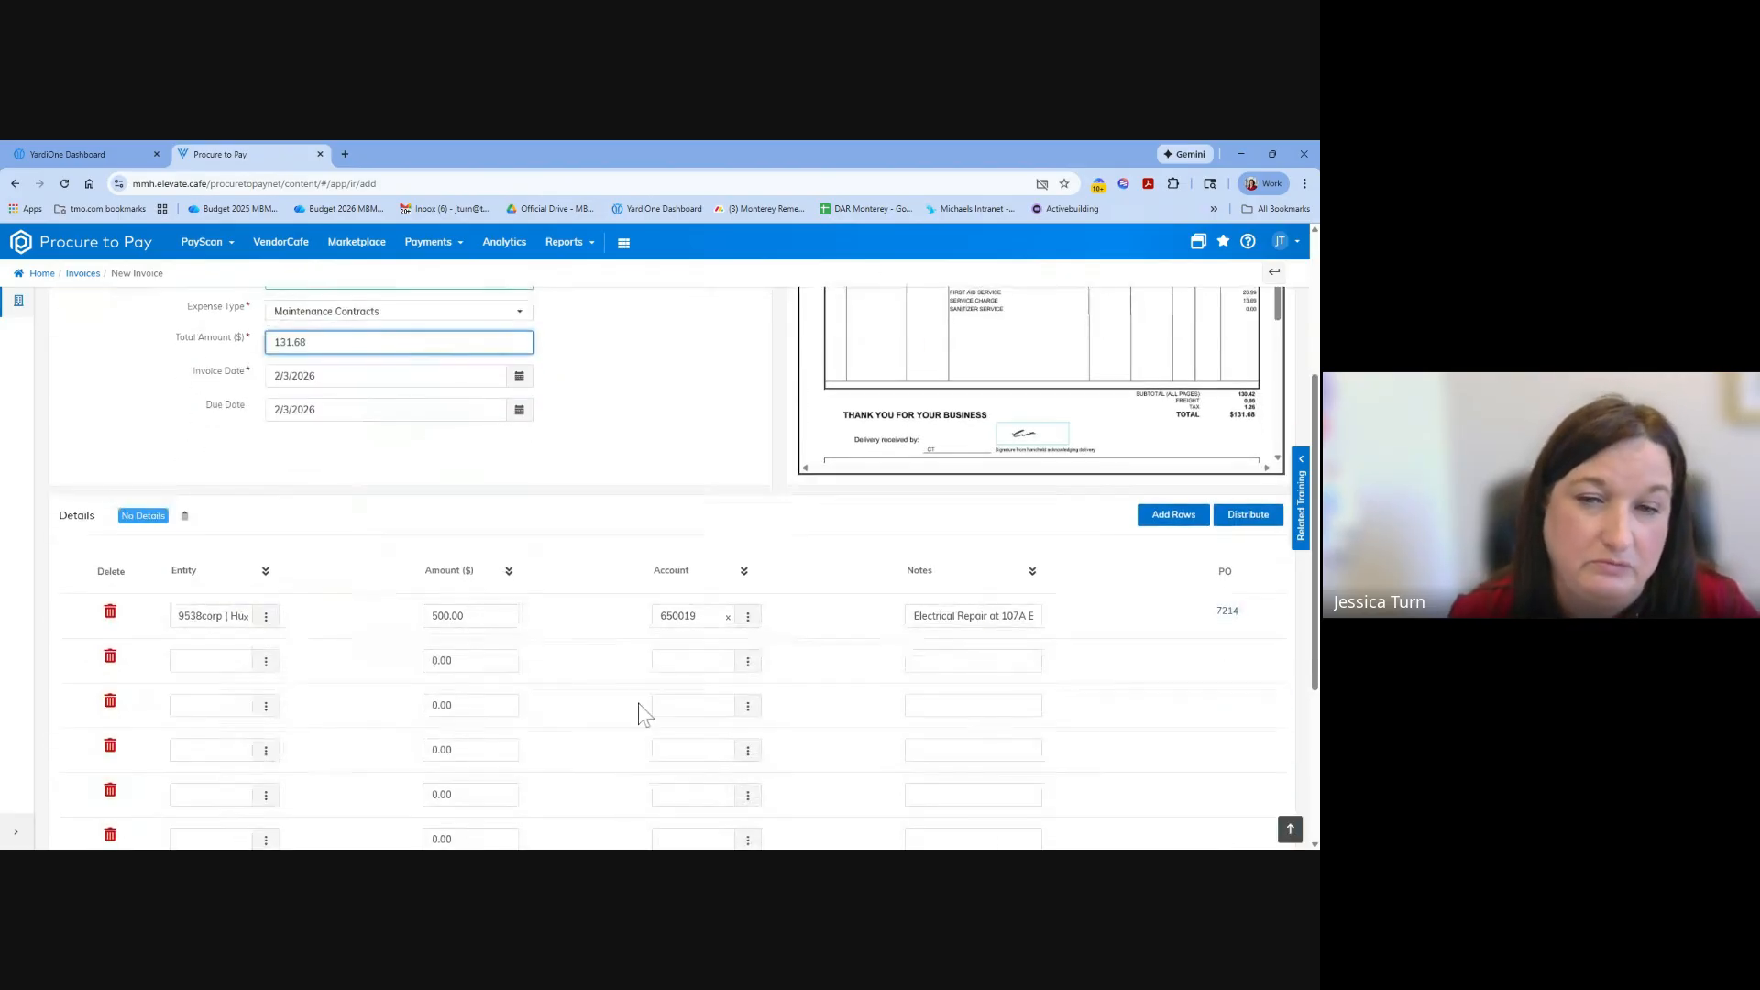
pyautogui.scroll(-5, 667, 568)
pyautogui.scroll(8, 697, 513)
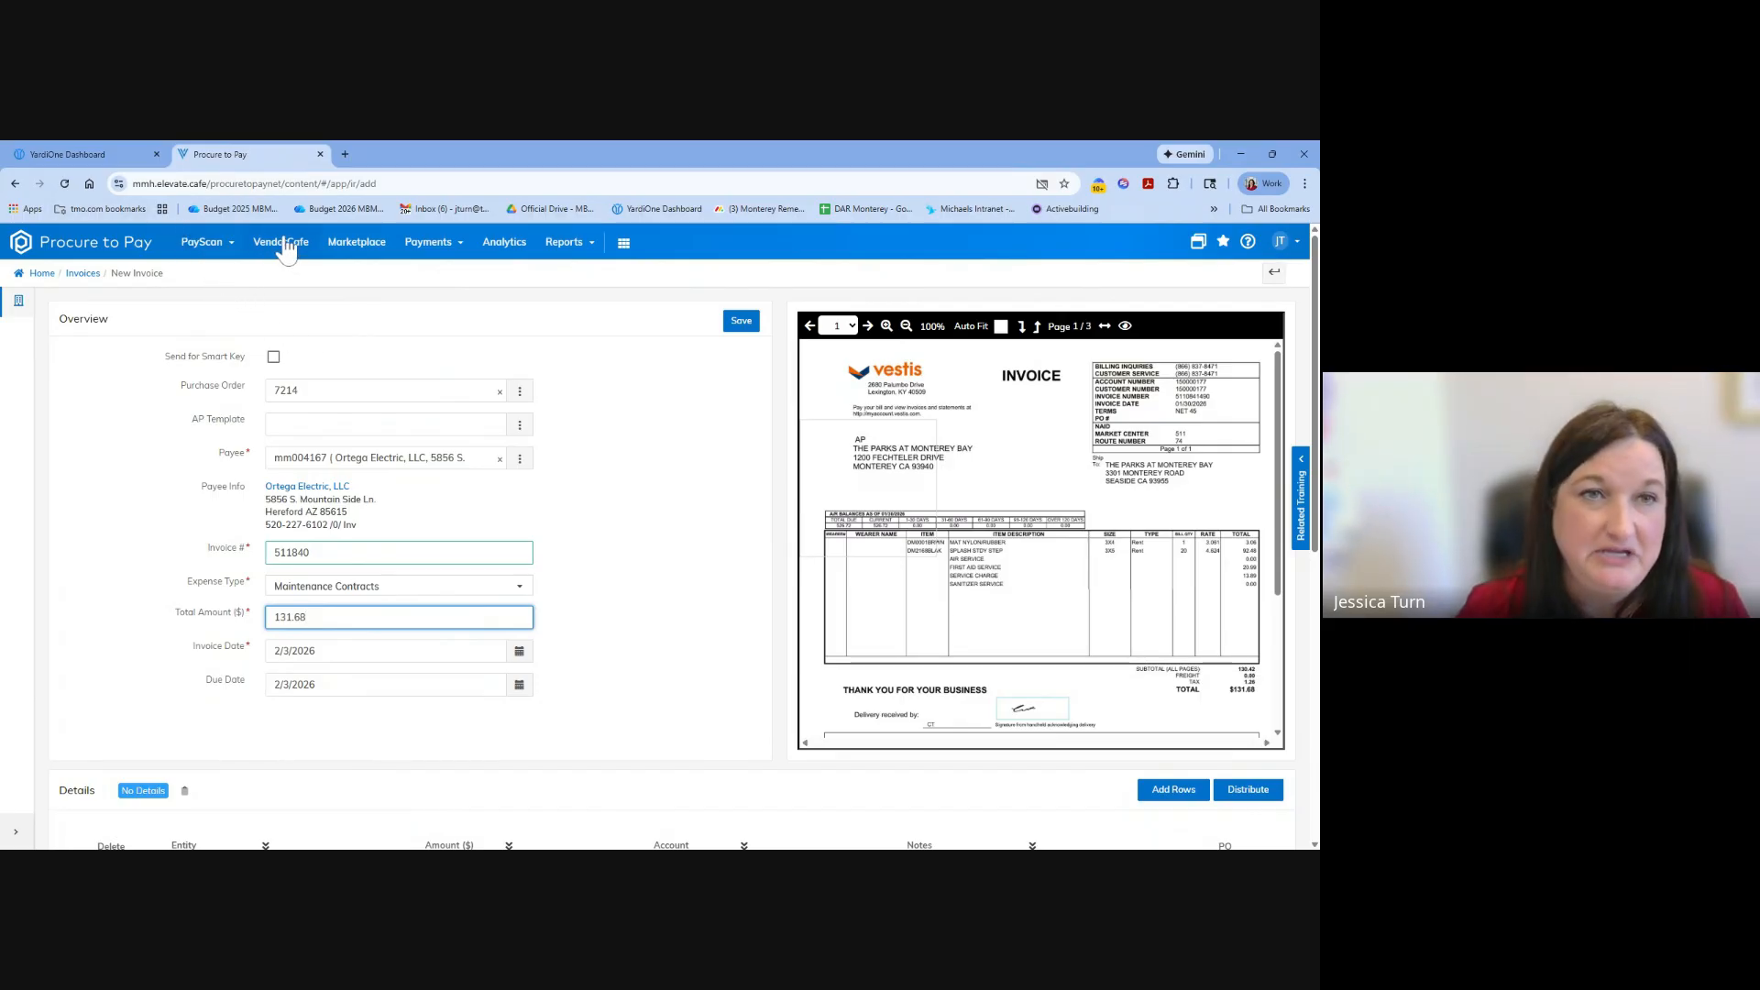
pyautogui.click(213, 244)
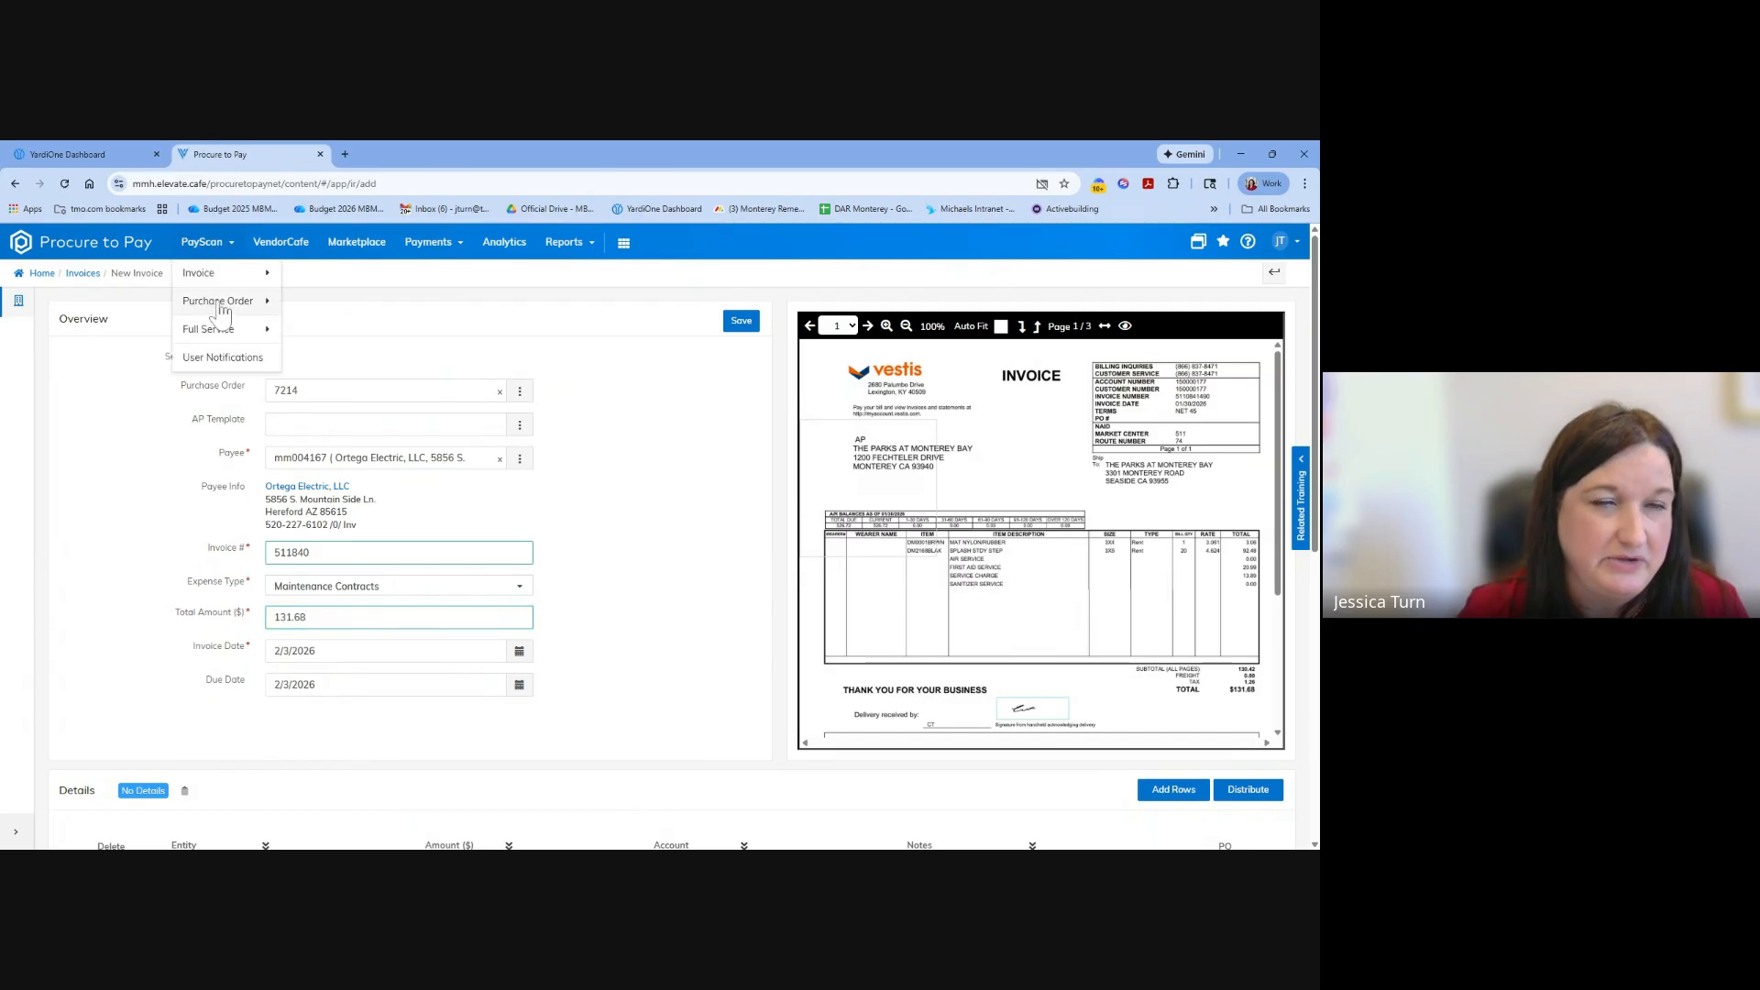
pyautogui.moveTo(221, 282)
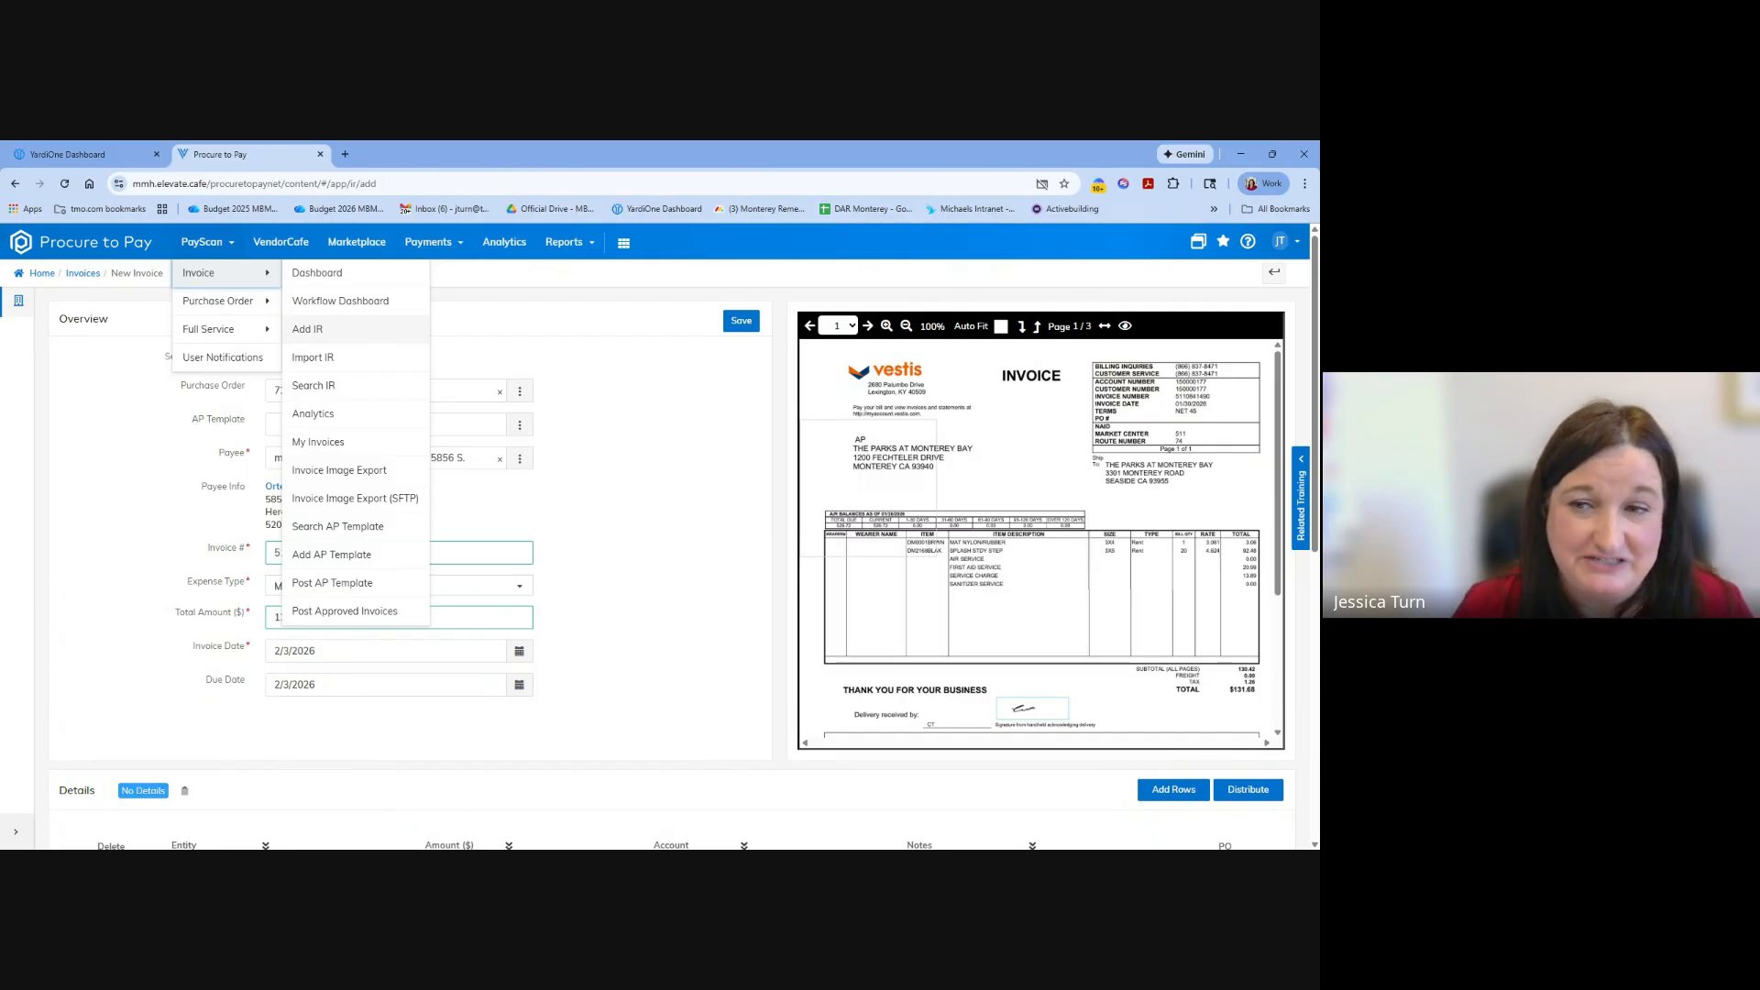
pyautogui.click(559, 362)
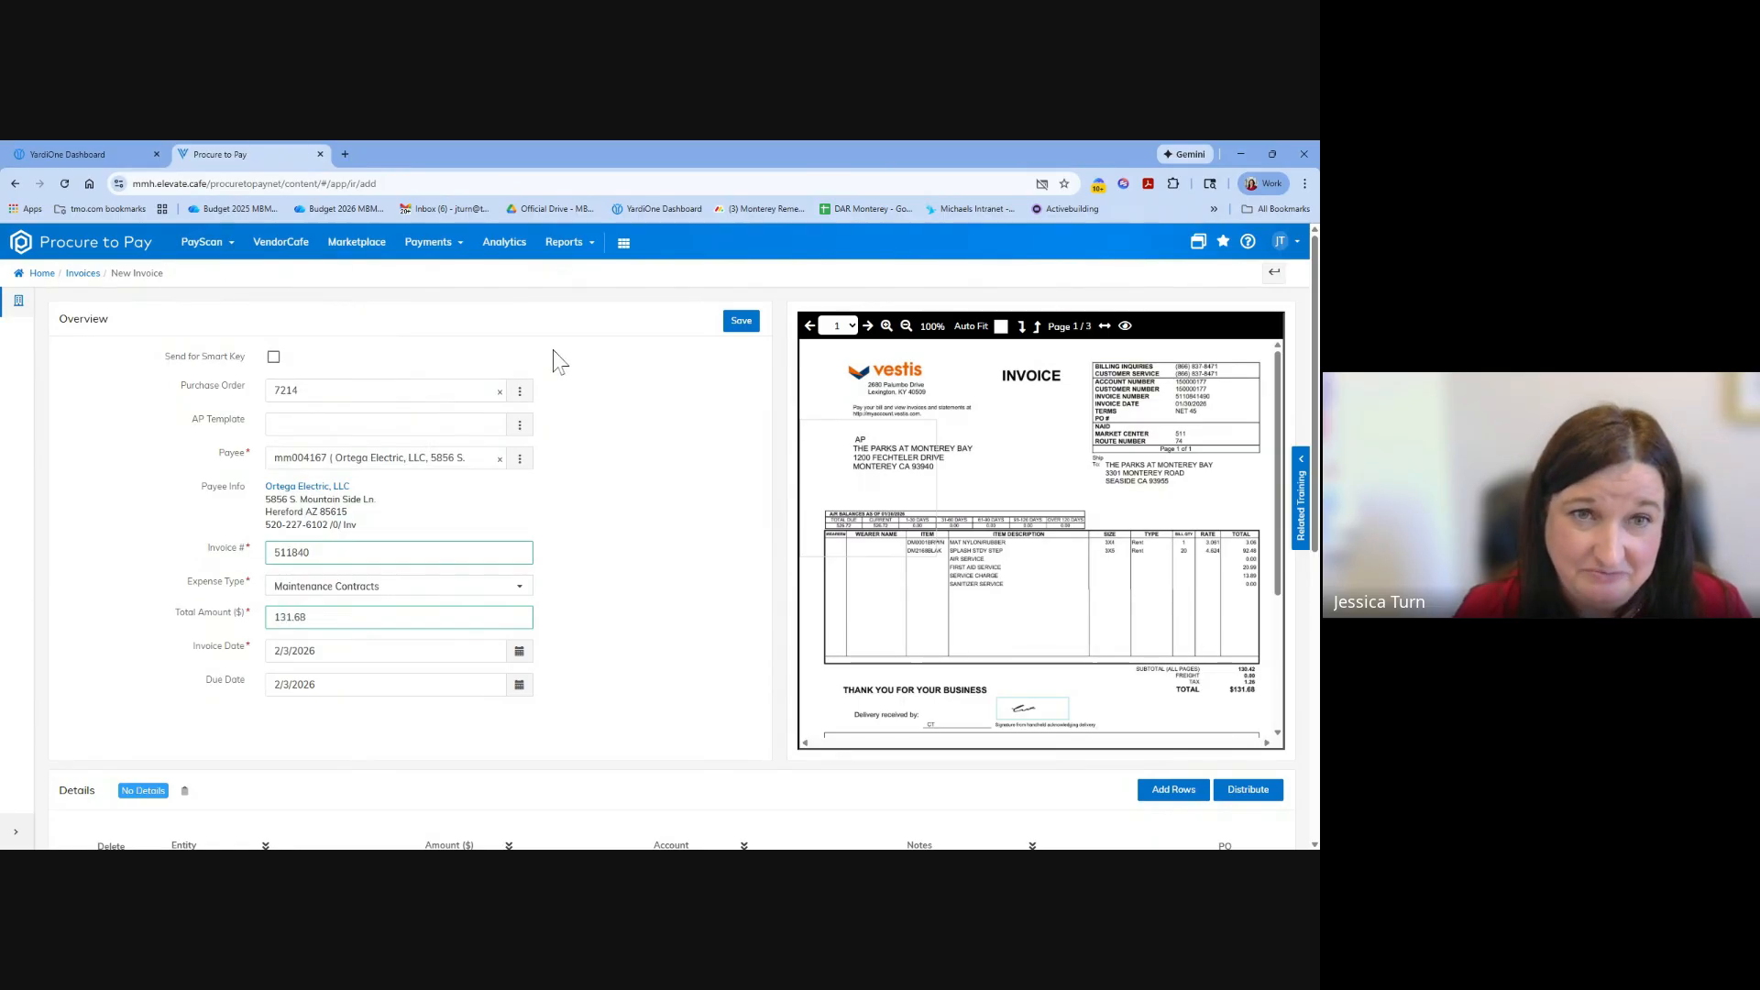
# Open the Invoice Image Export page.
pyautogui.click(220, 246)
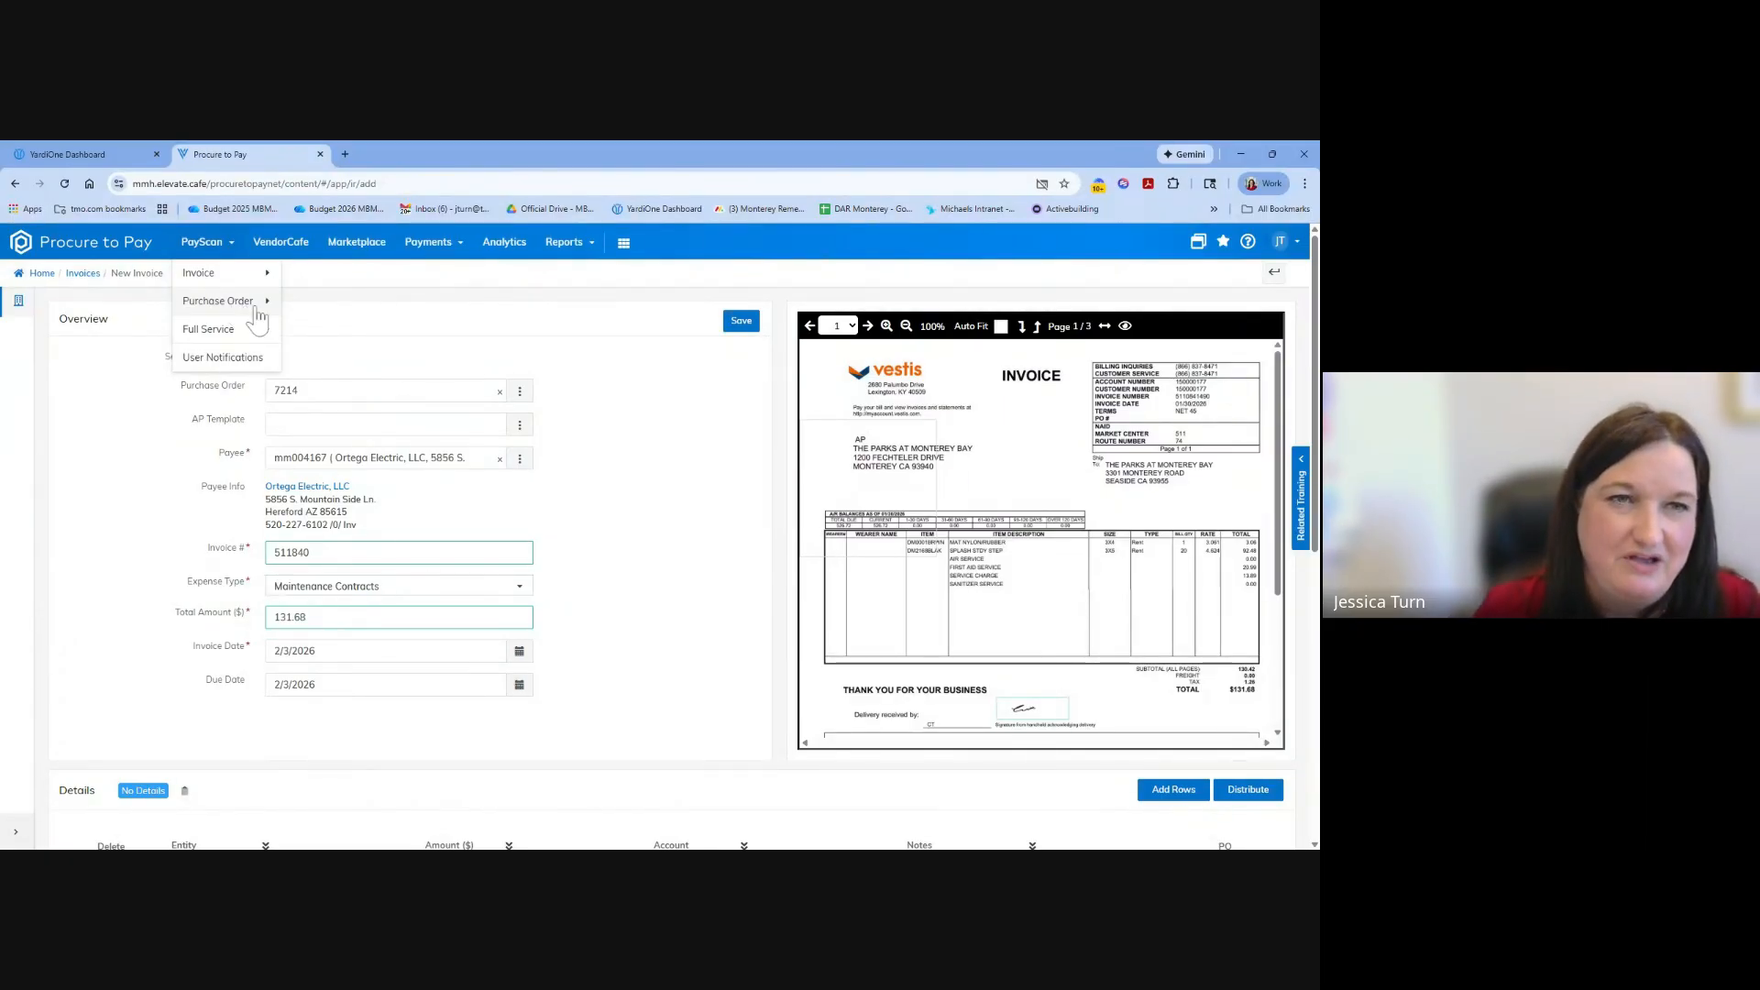
pyautogui.click(251, 274)
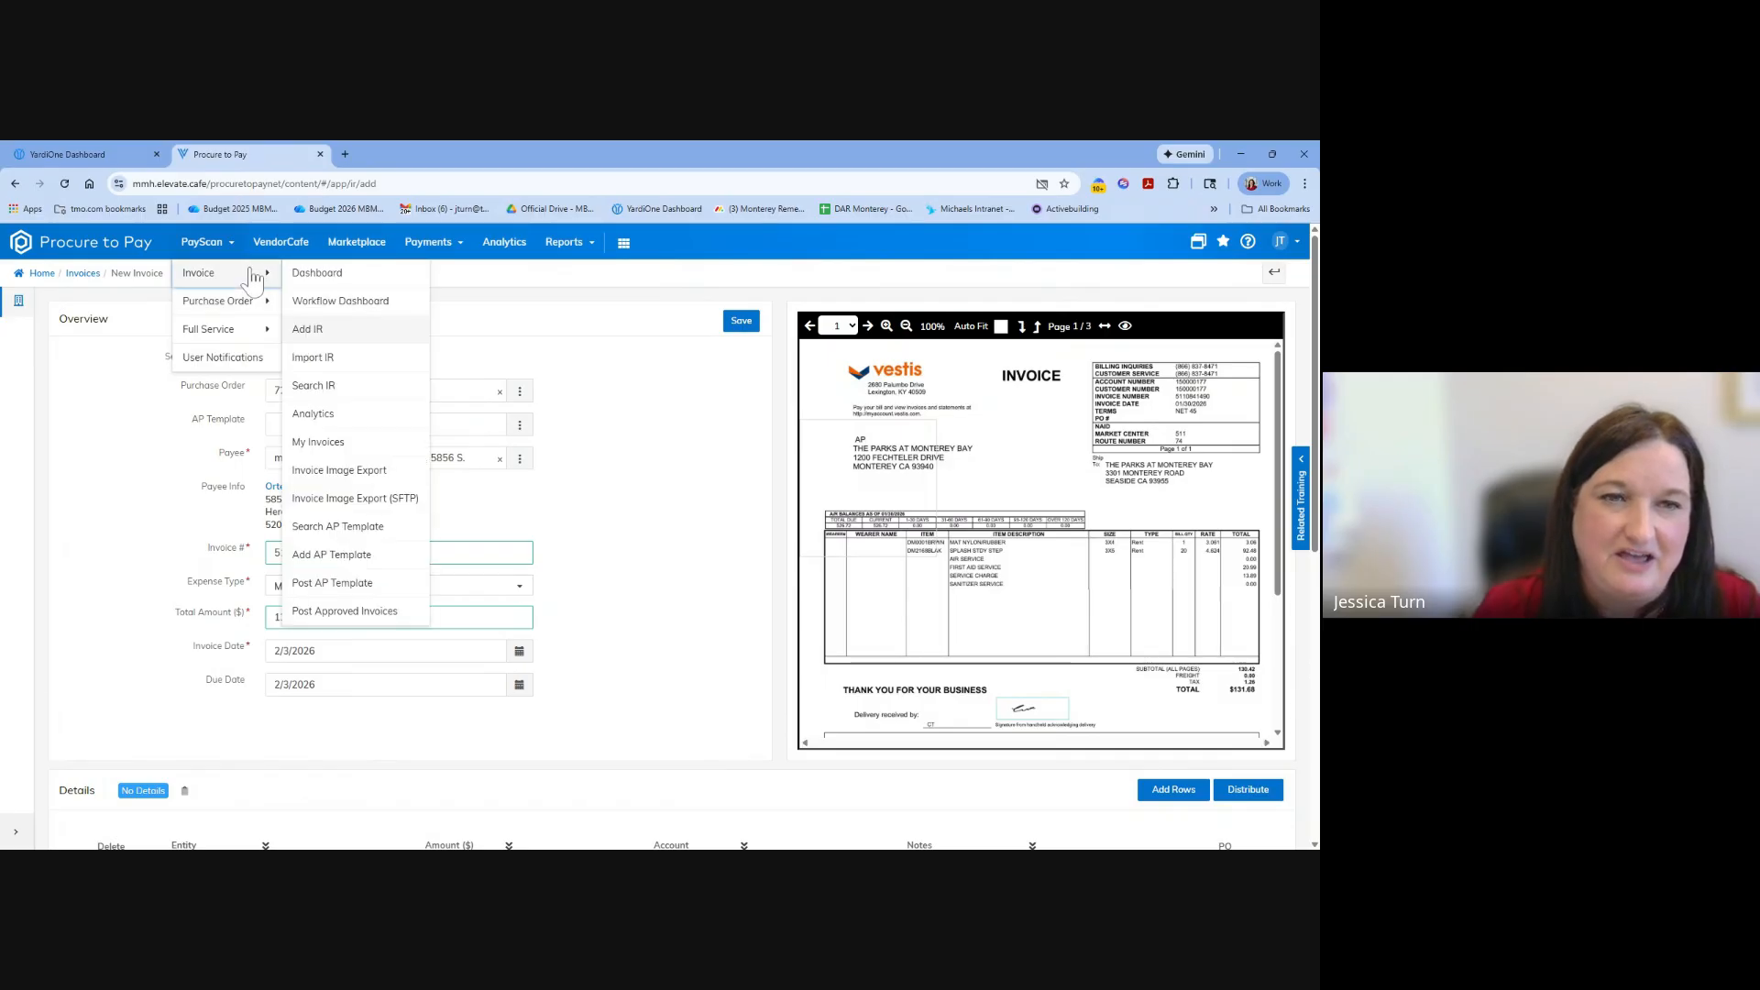
pyautogui.click(338, 472)
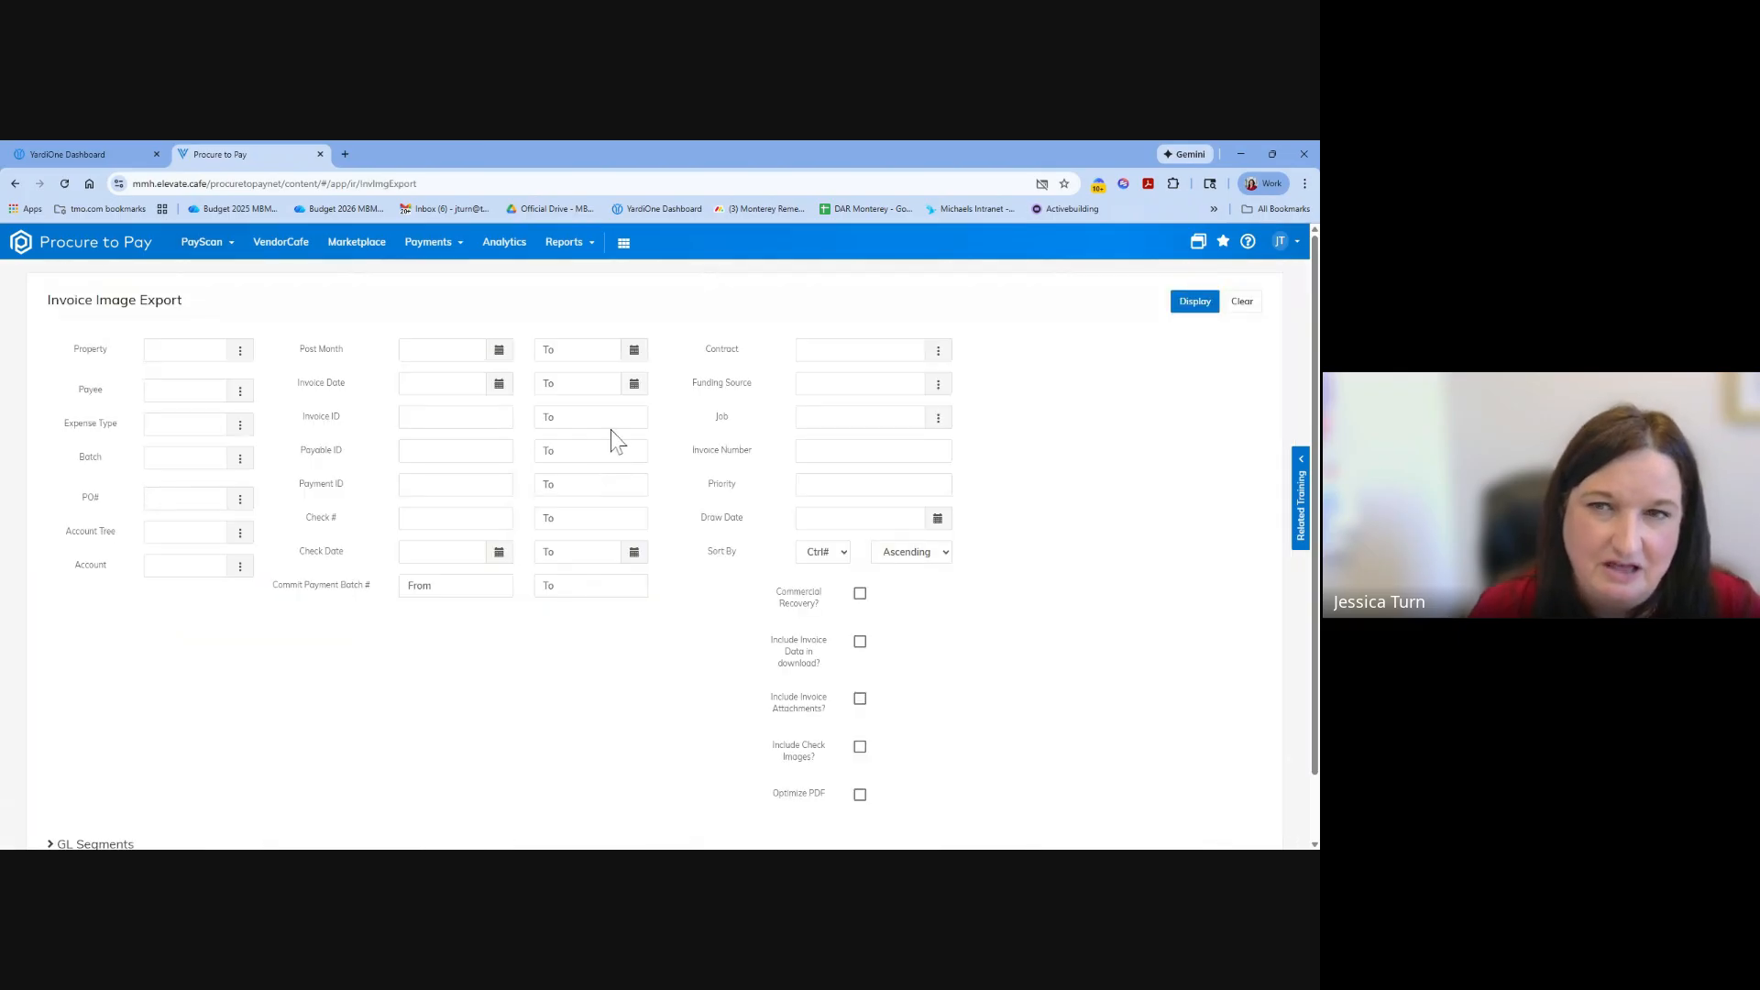
# Leave the image export page and start a new blank invoice record.
pyautogui.click(224, 248)
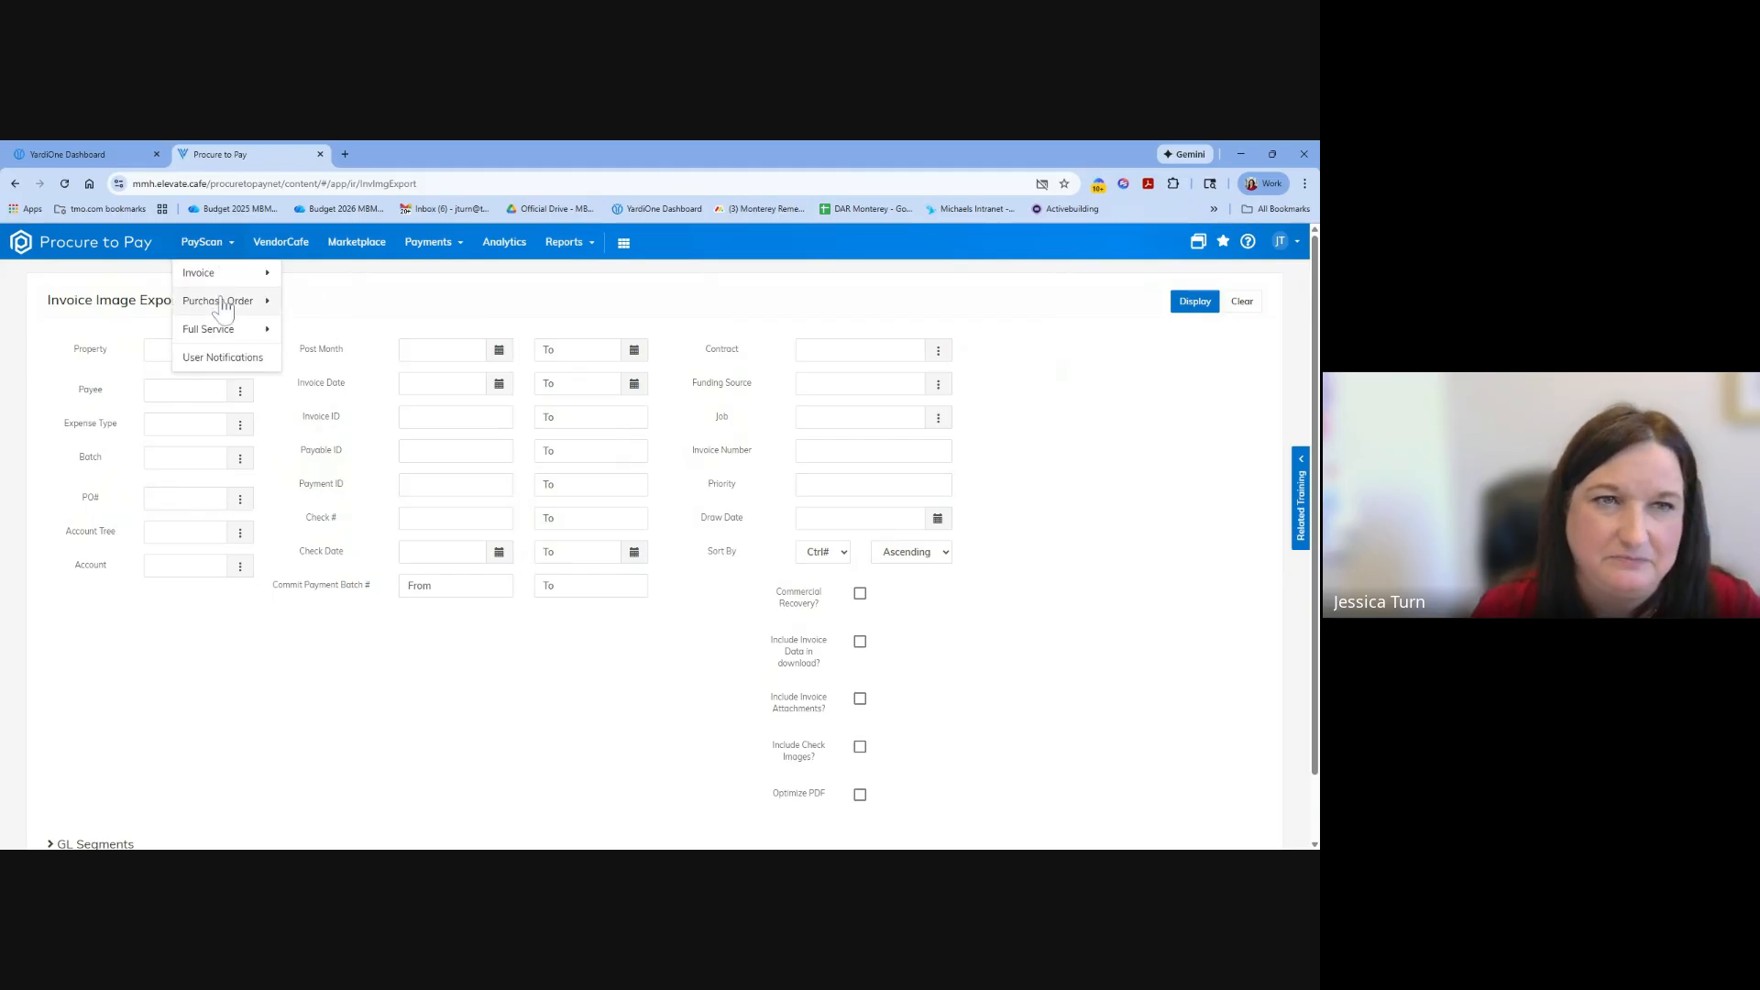
pyautogui.click(226, 273)
pyautogui.click(220, 258)
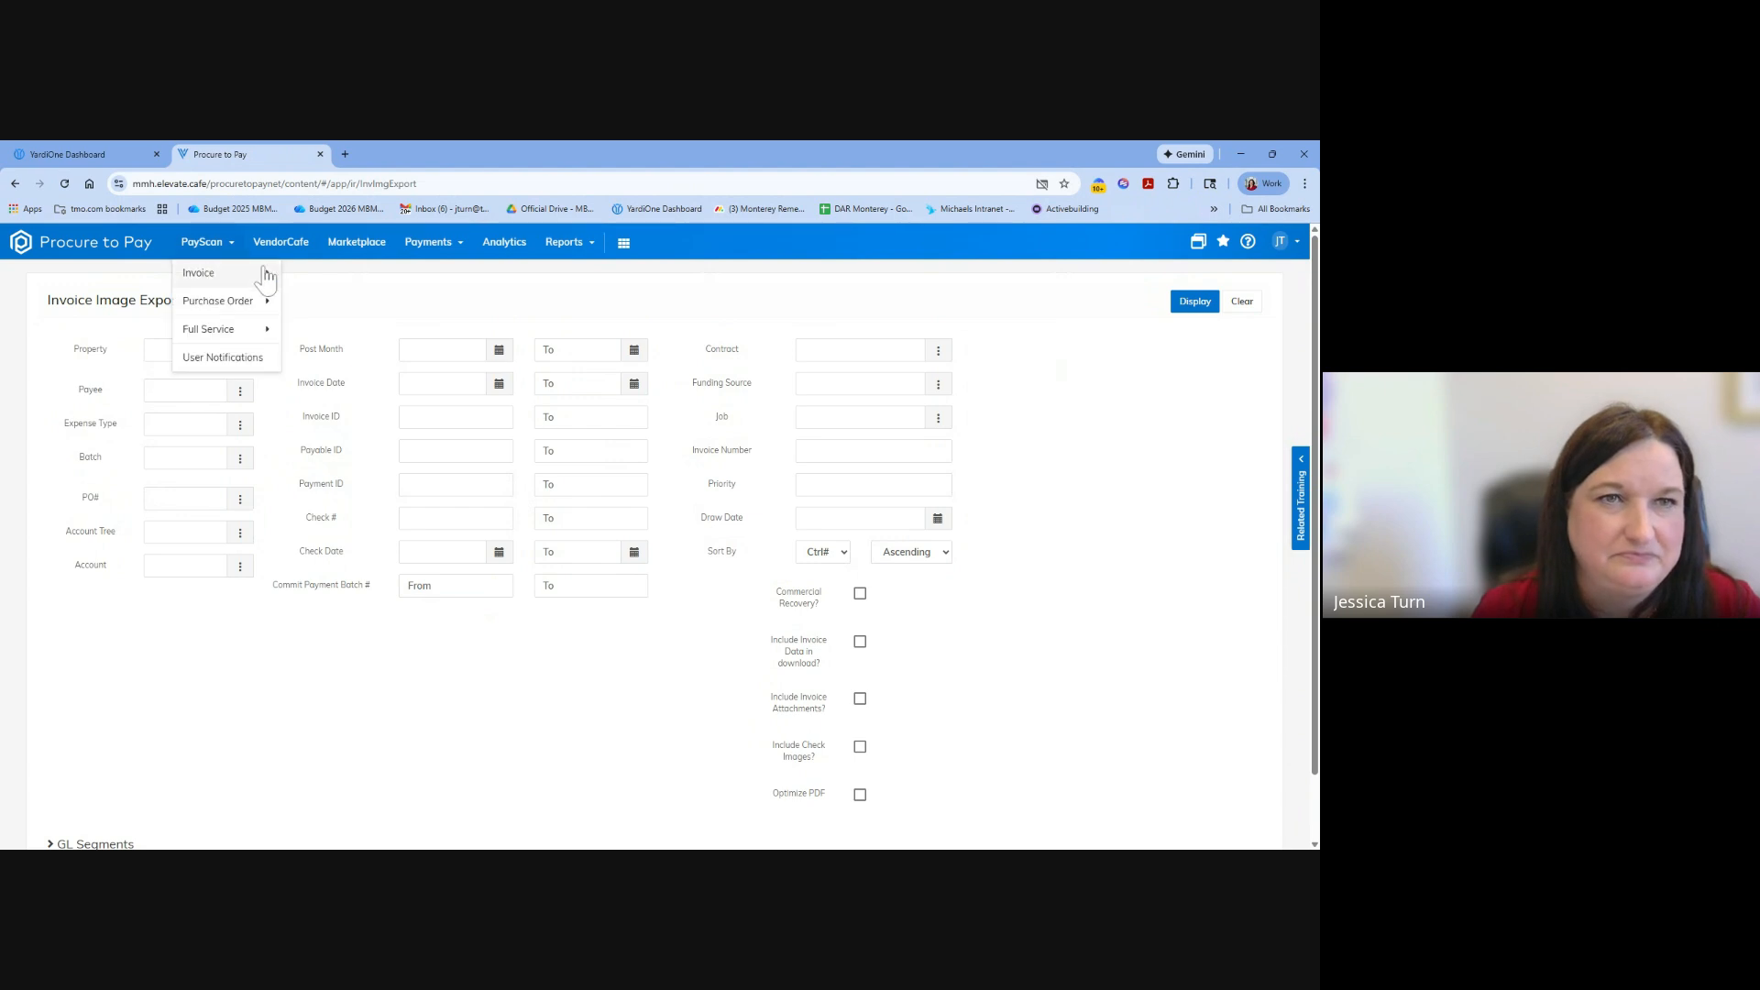
pyautogui.moveTo(225, 272)
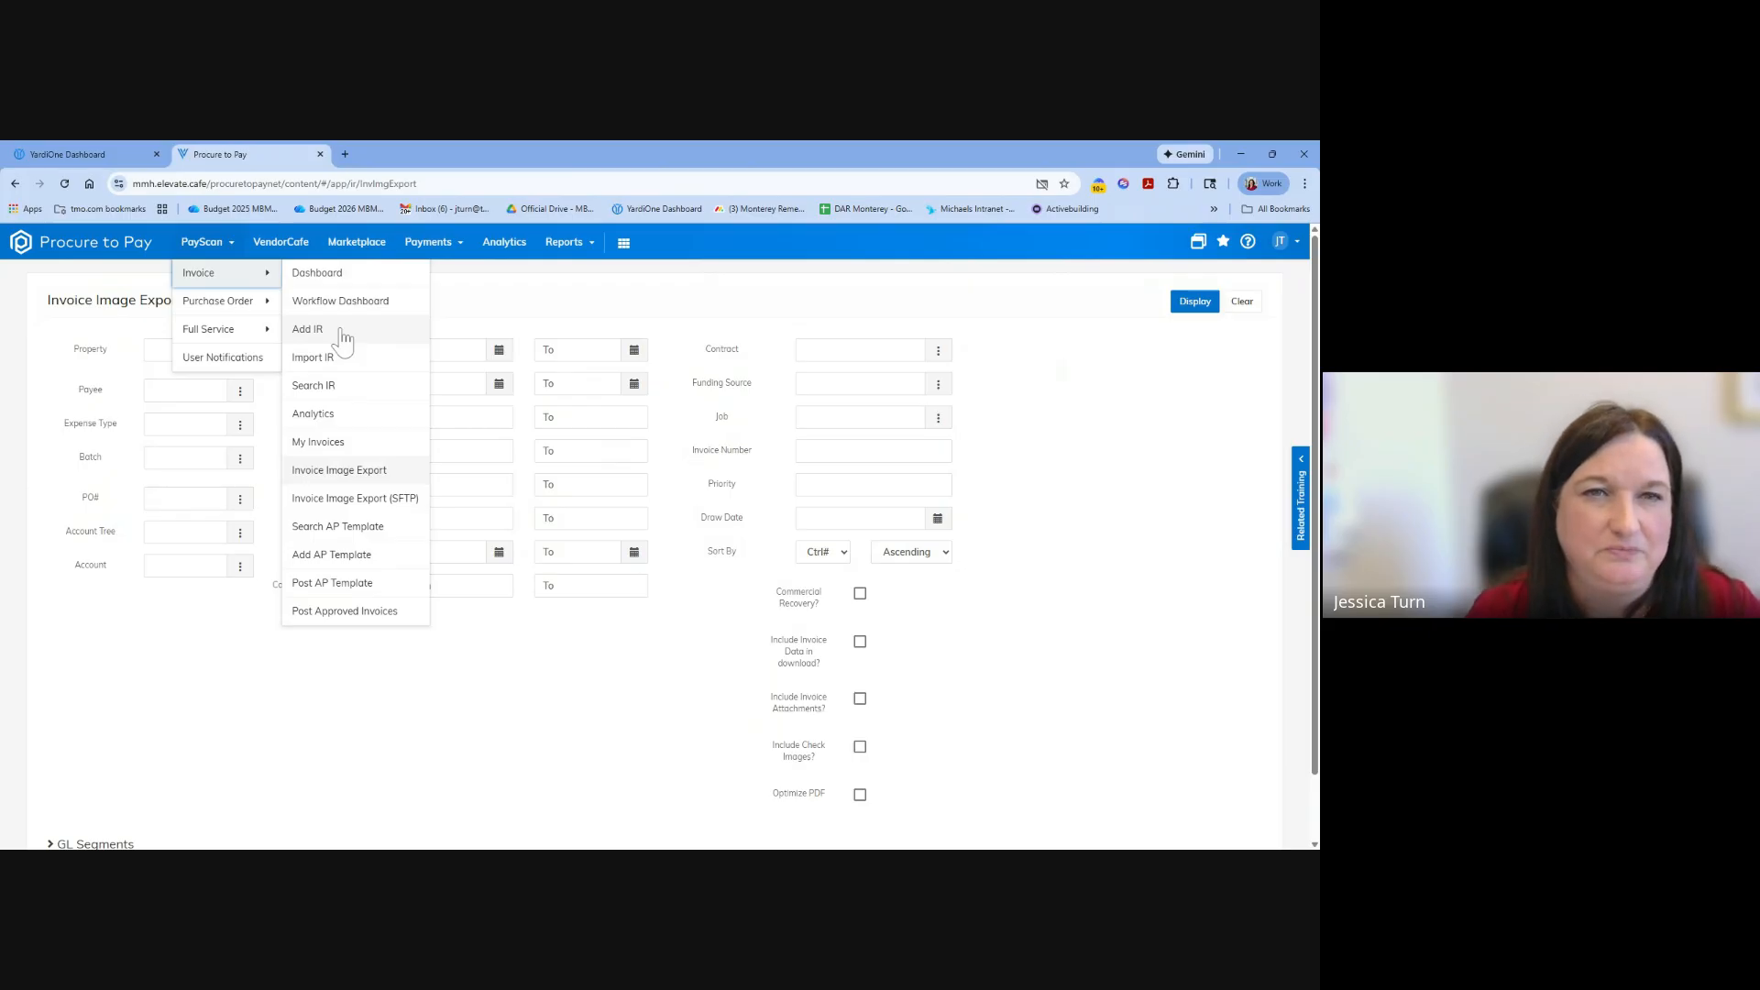
pyautogui.click(338, 332)
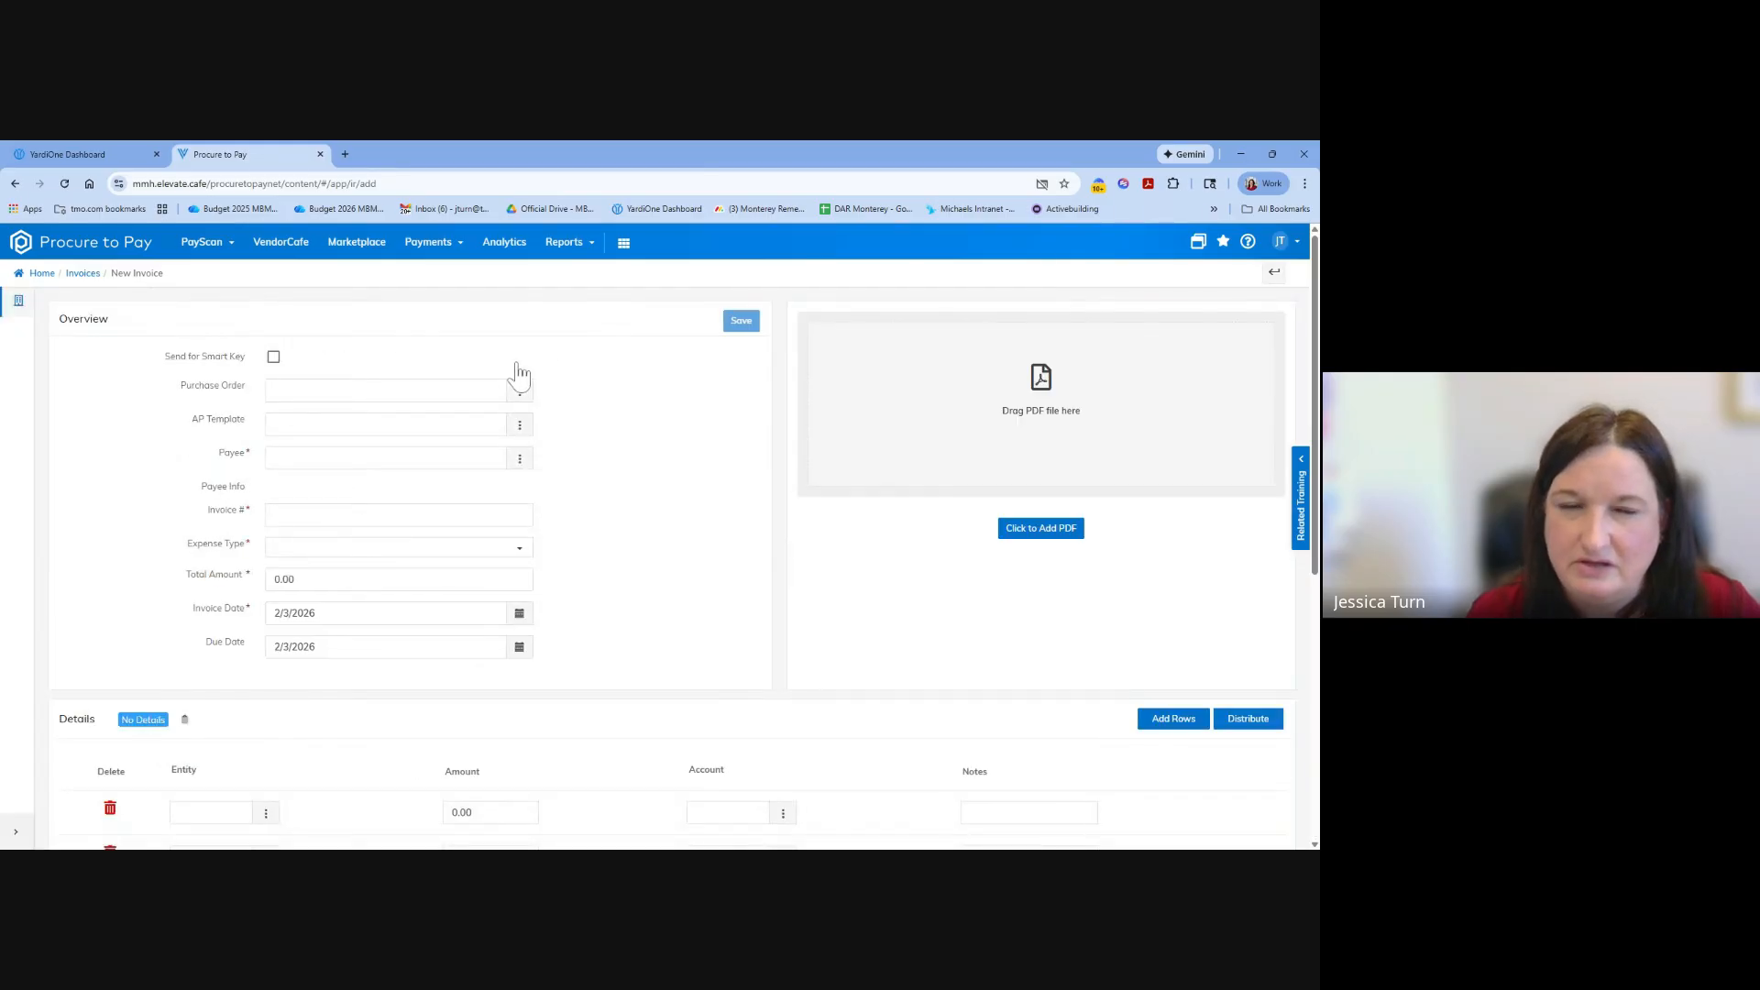
# Open the Import IR page and load the scanned multi-invoice PDF into it.
pyautogui.click(206, 244)
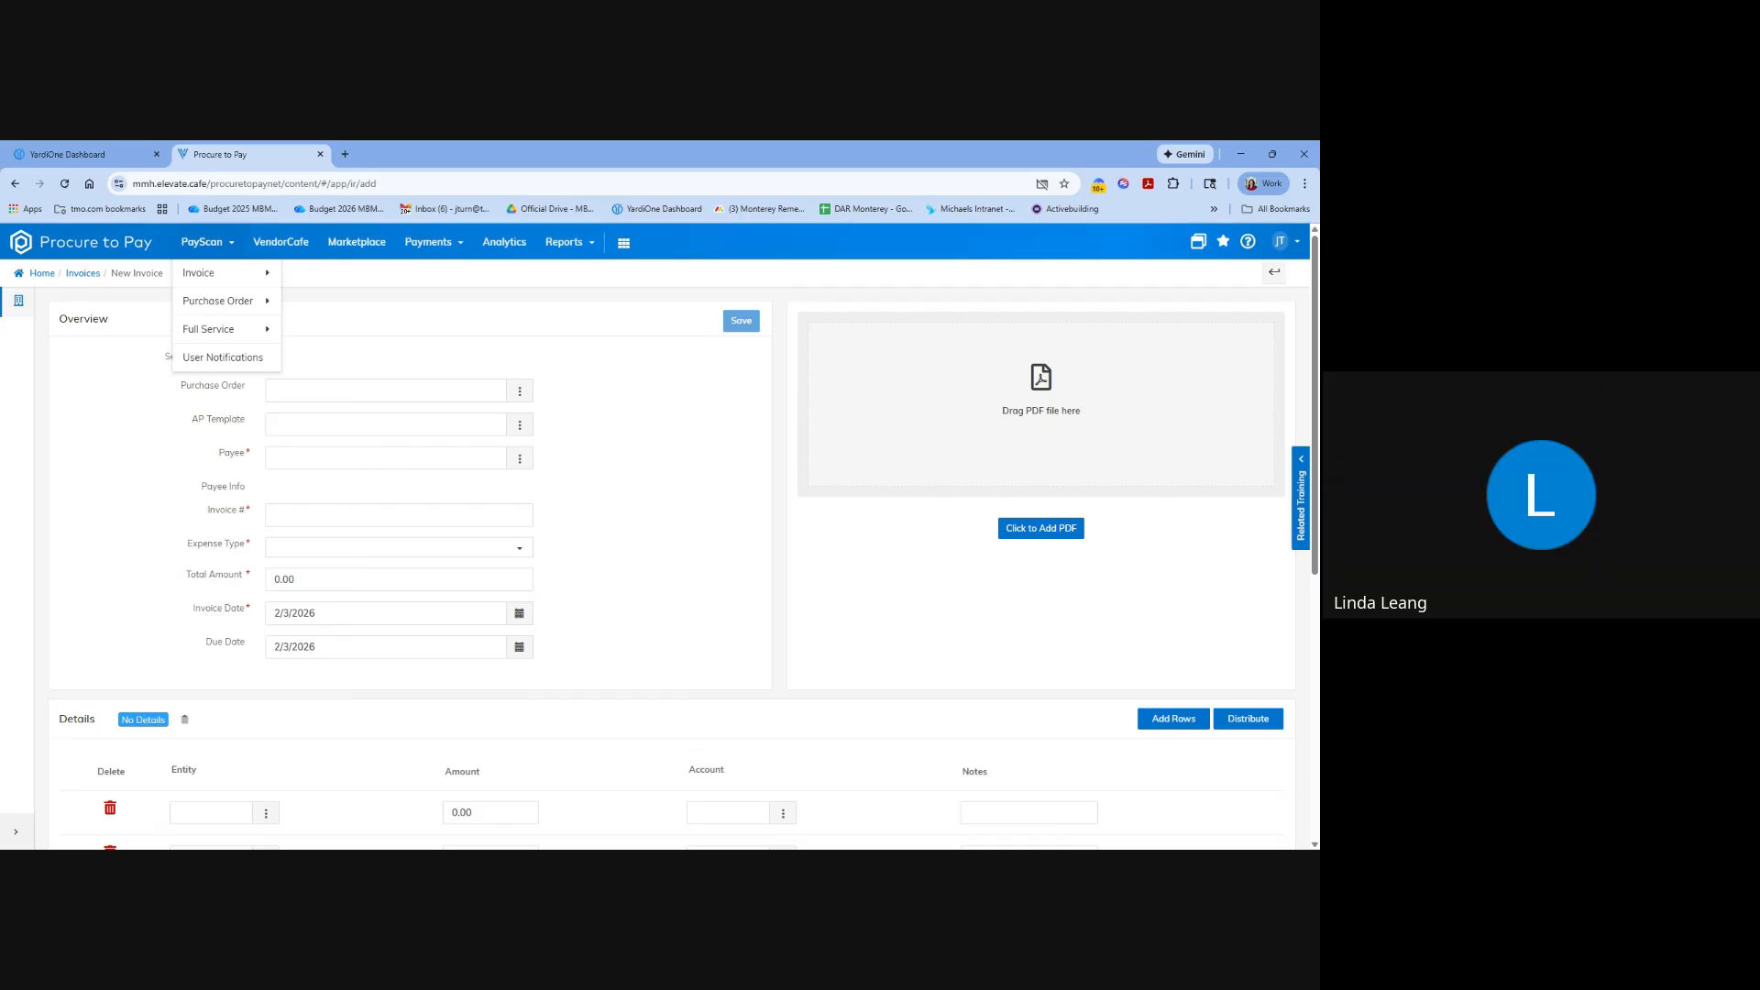
pyautogui.moveTo(219, 281)
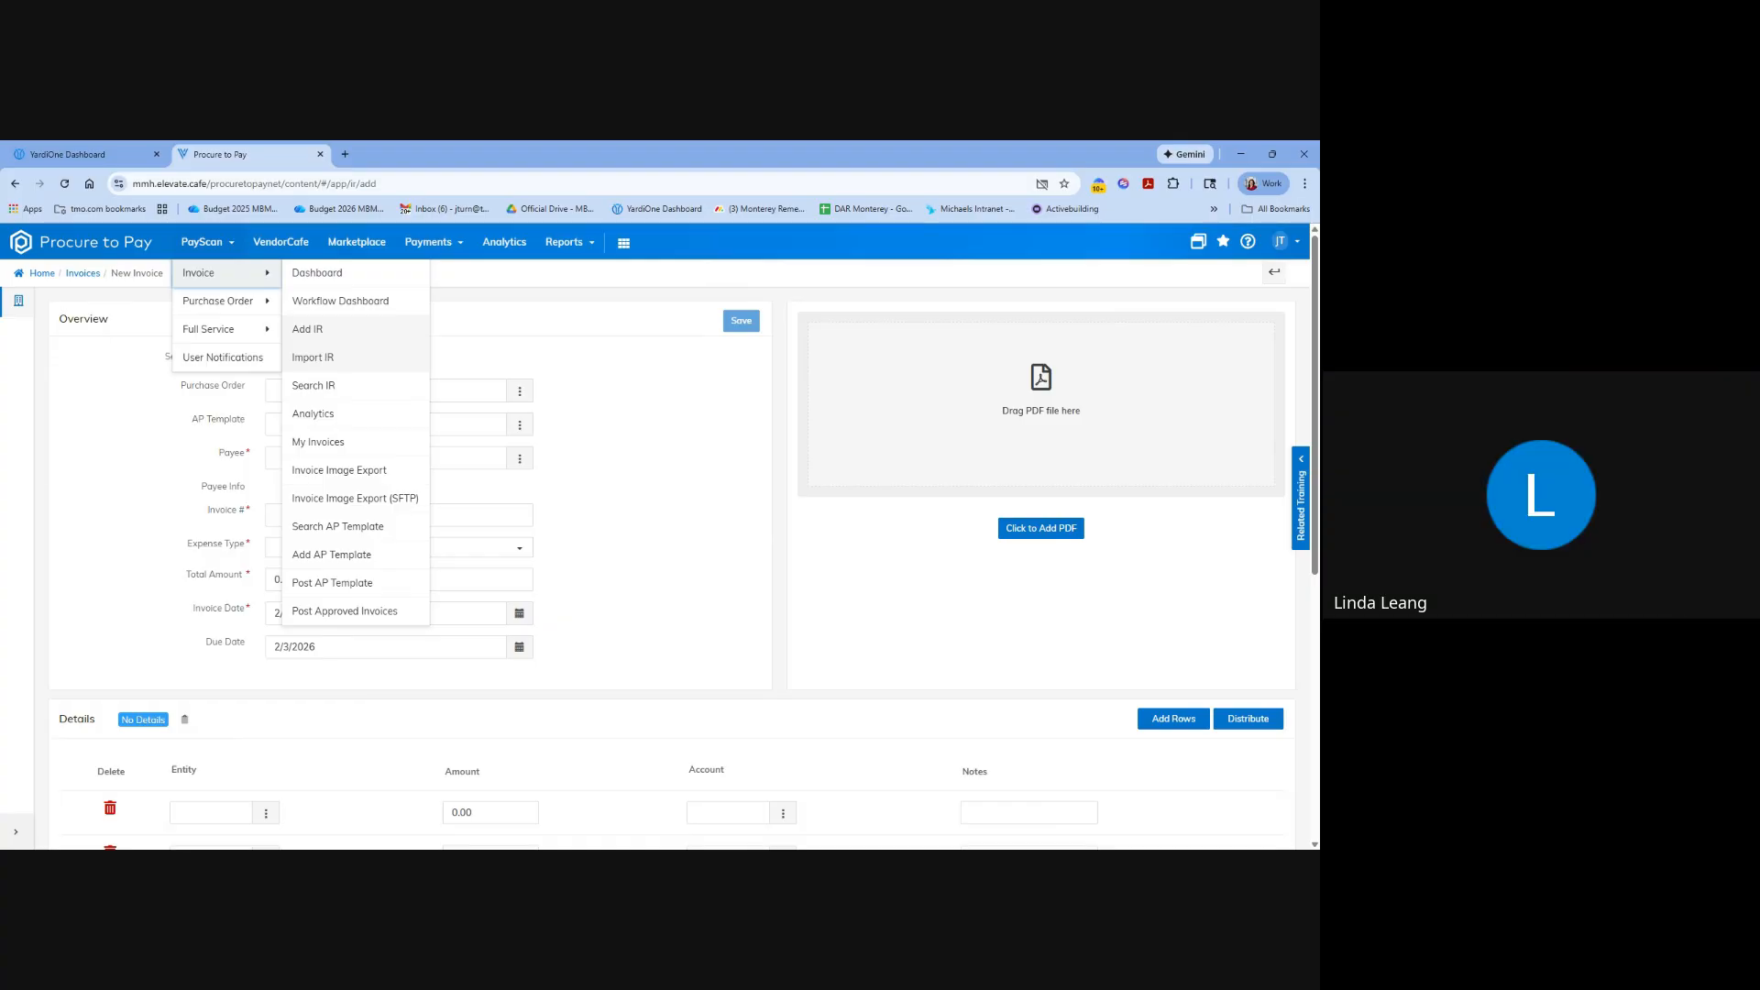
pyautogui.click(322, 362)
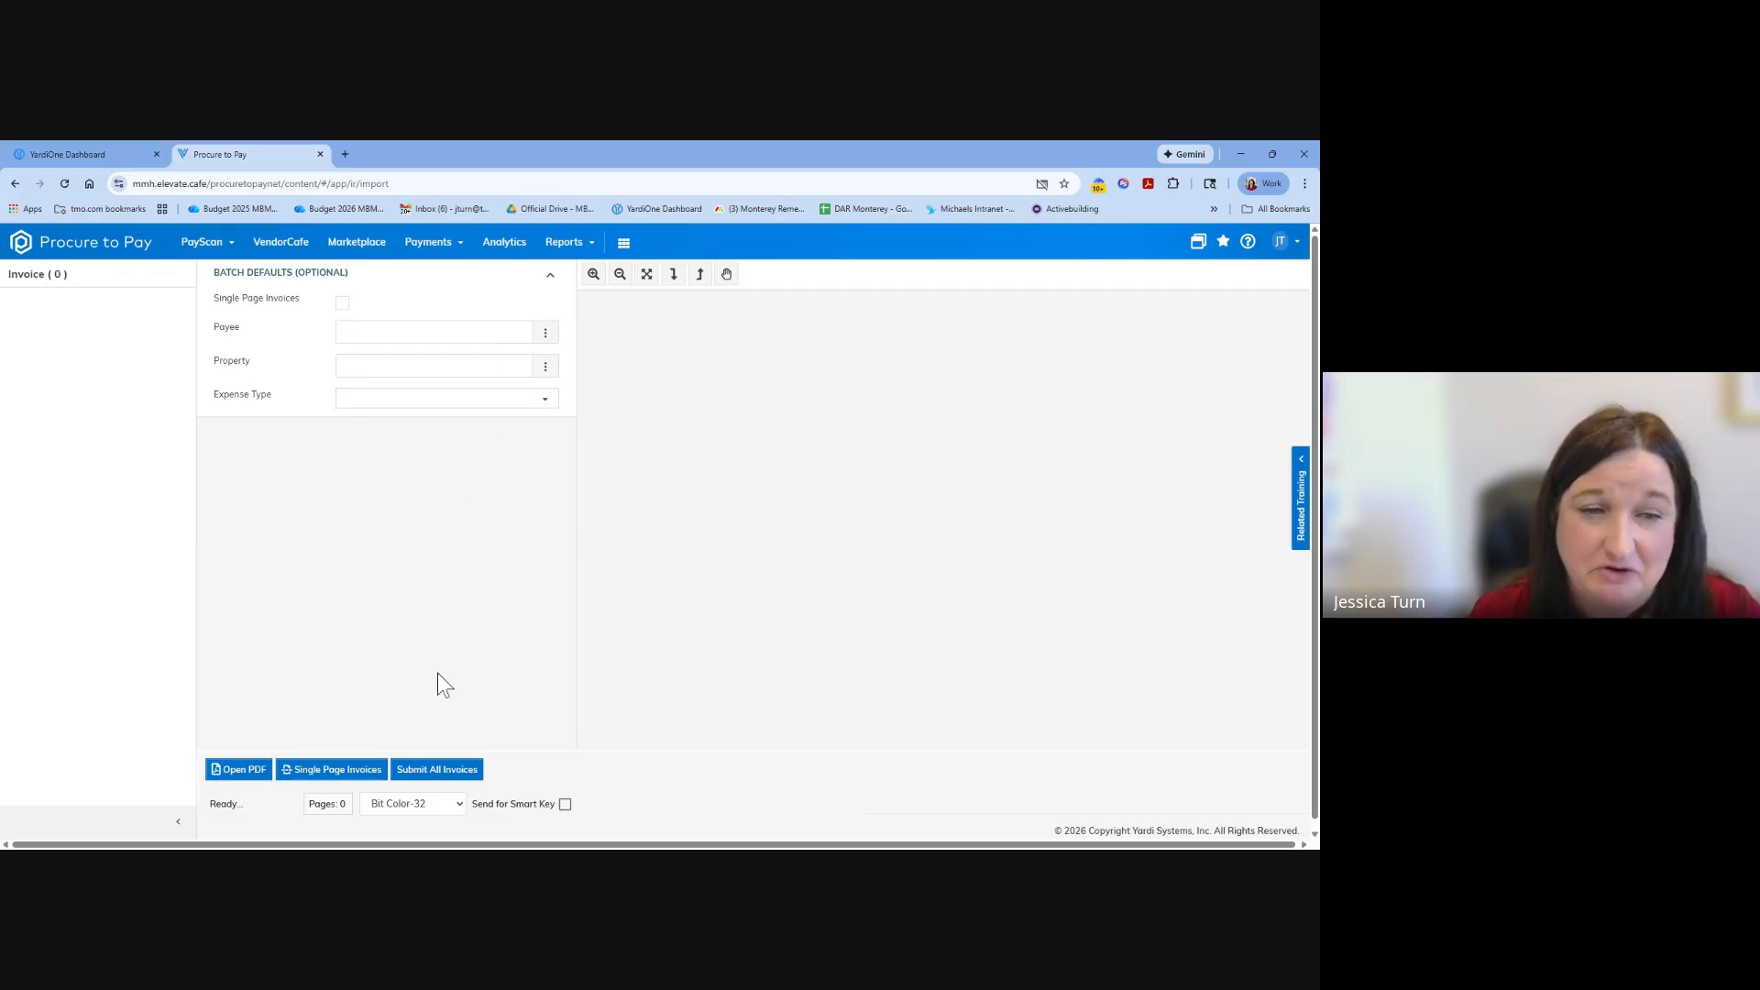
pyautogui.click(234, 772)
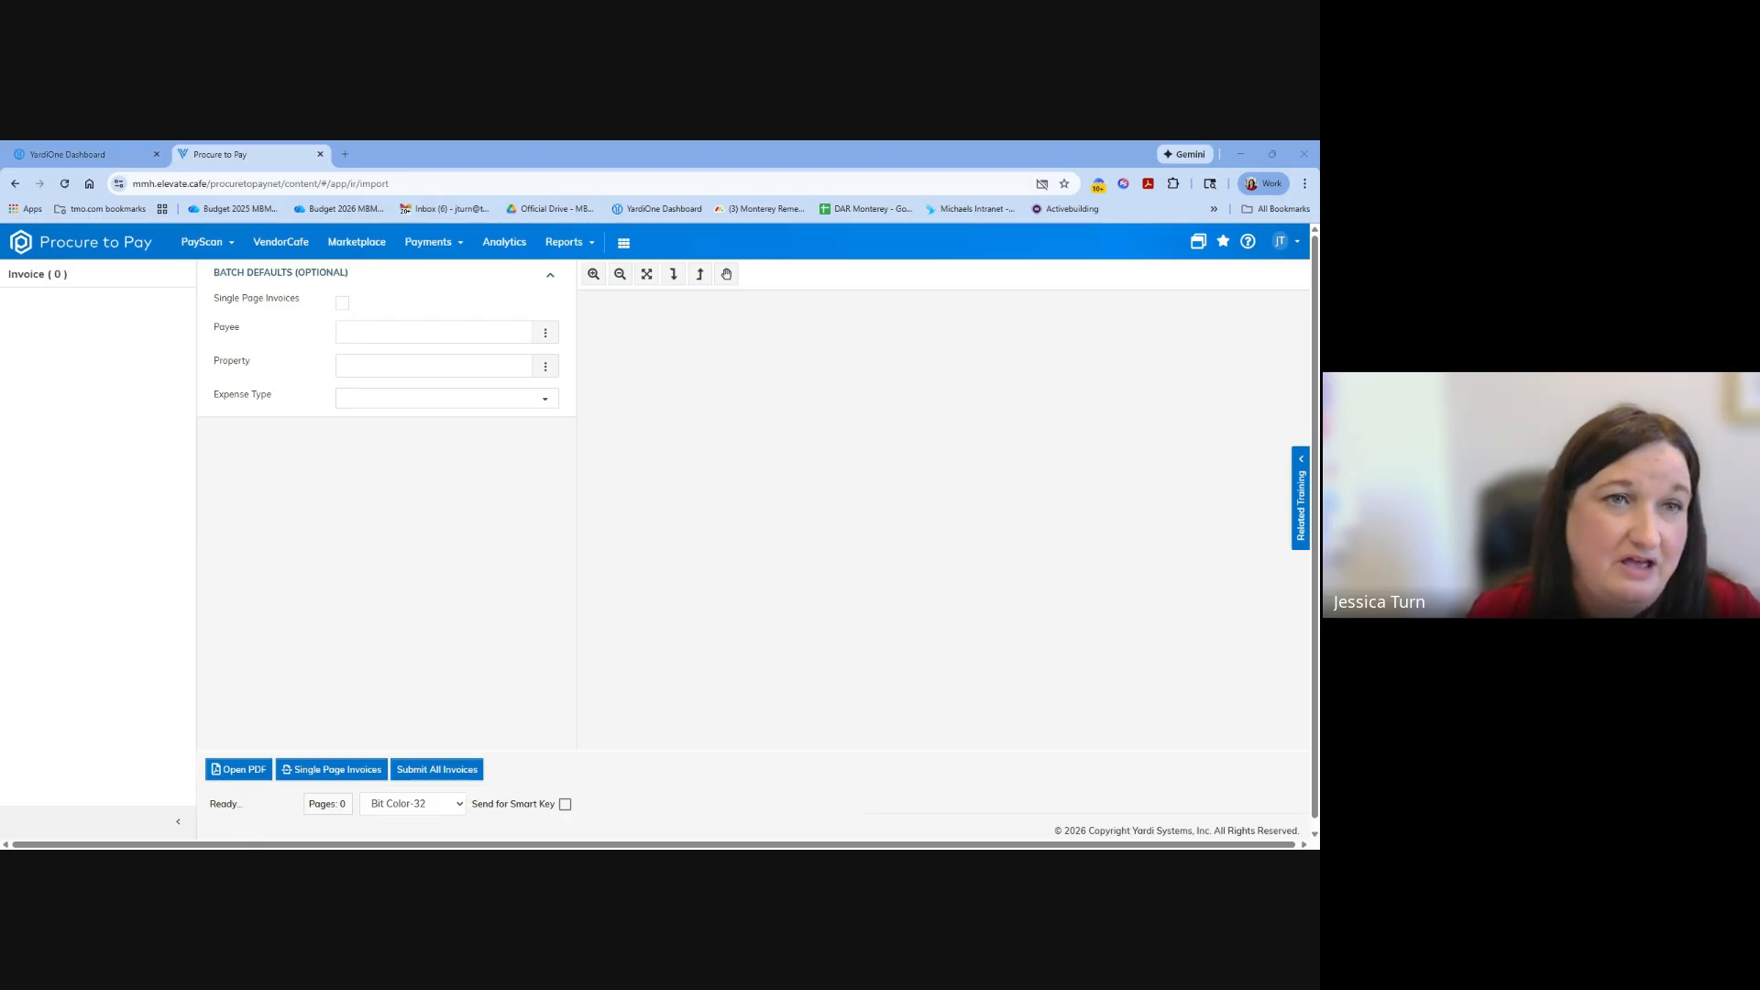
pyautogui.click(700, 670)
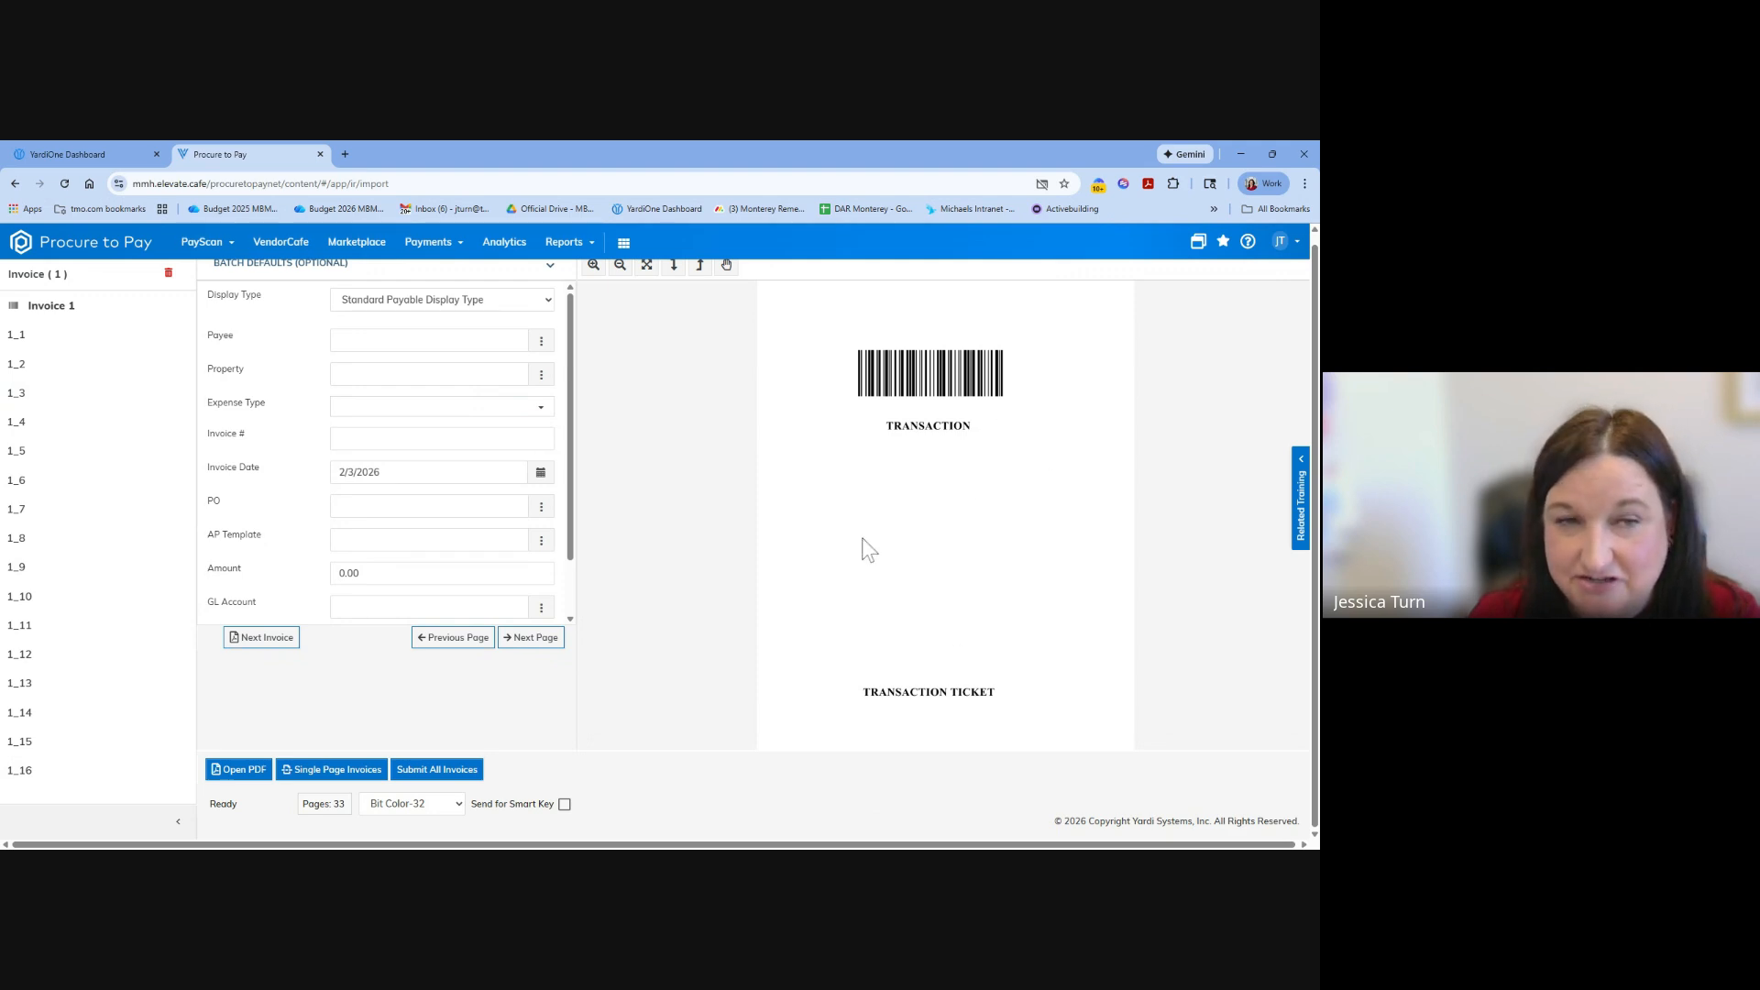
# Examine the imported pages under Invoice 1, comparing the transaction ticket, Vestis and ATI pages to see where one invoice ends.
pyautogui.click(43, 312)
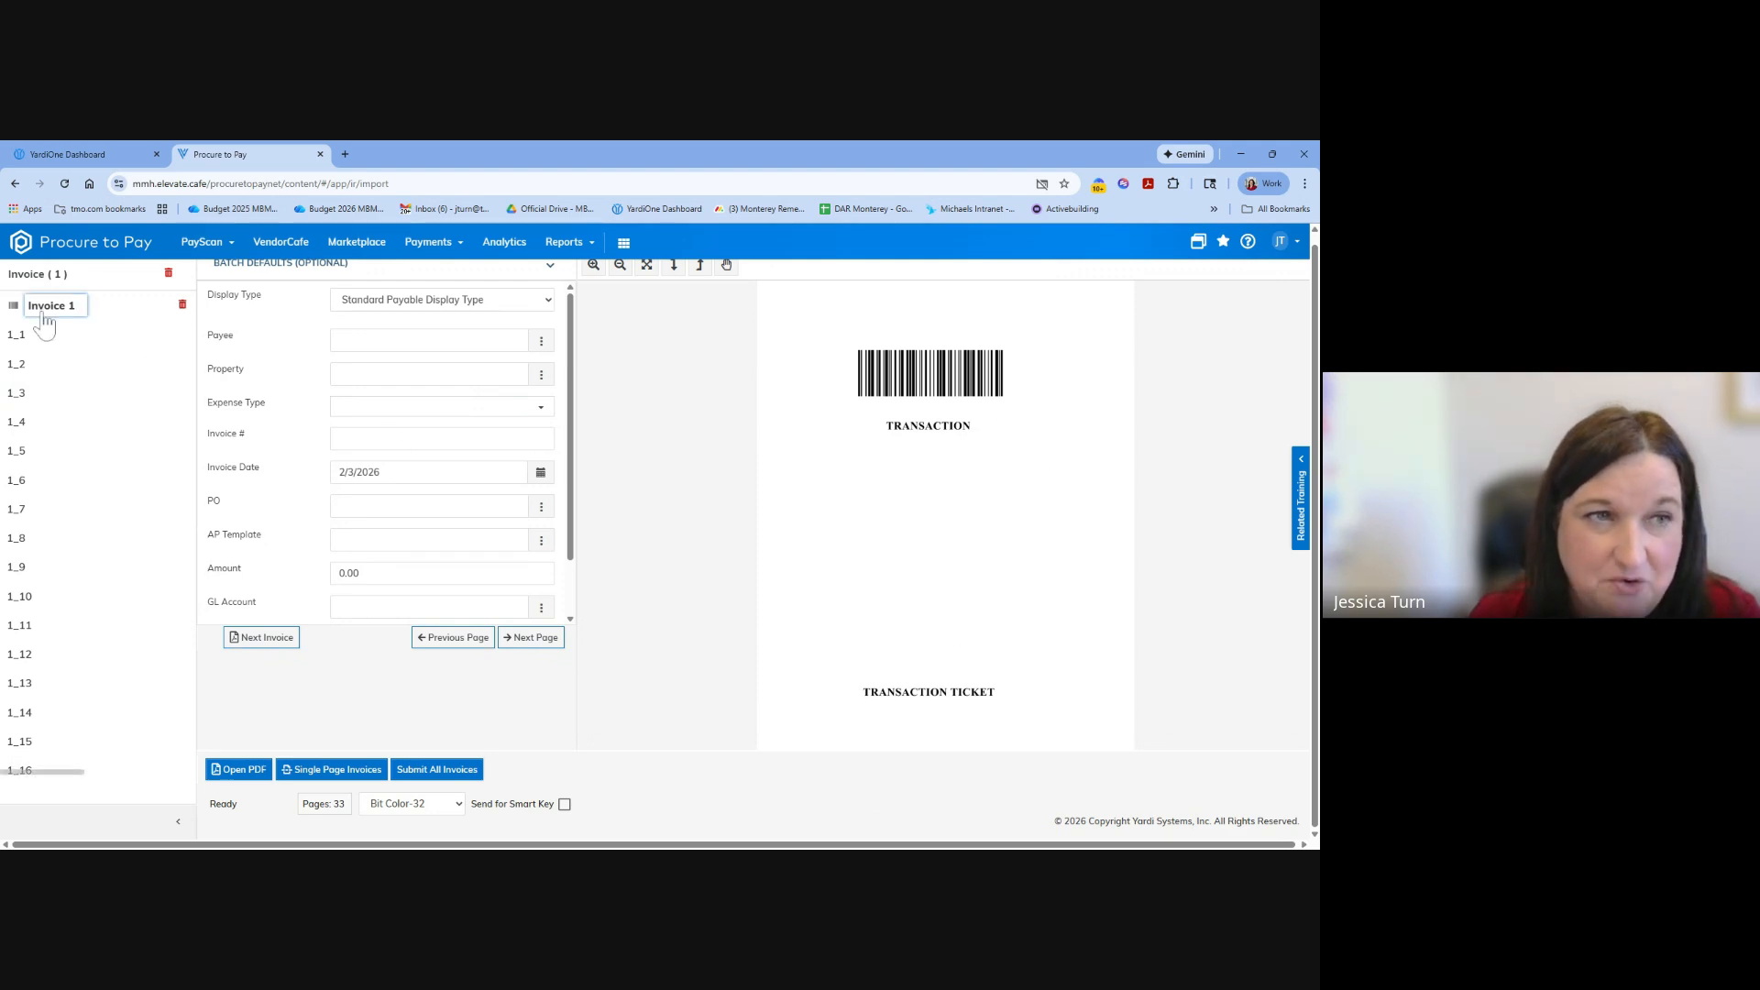
pyautogui.click(30, 337)
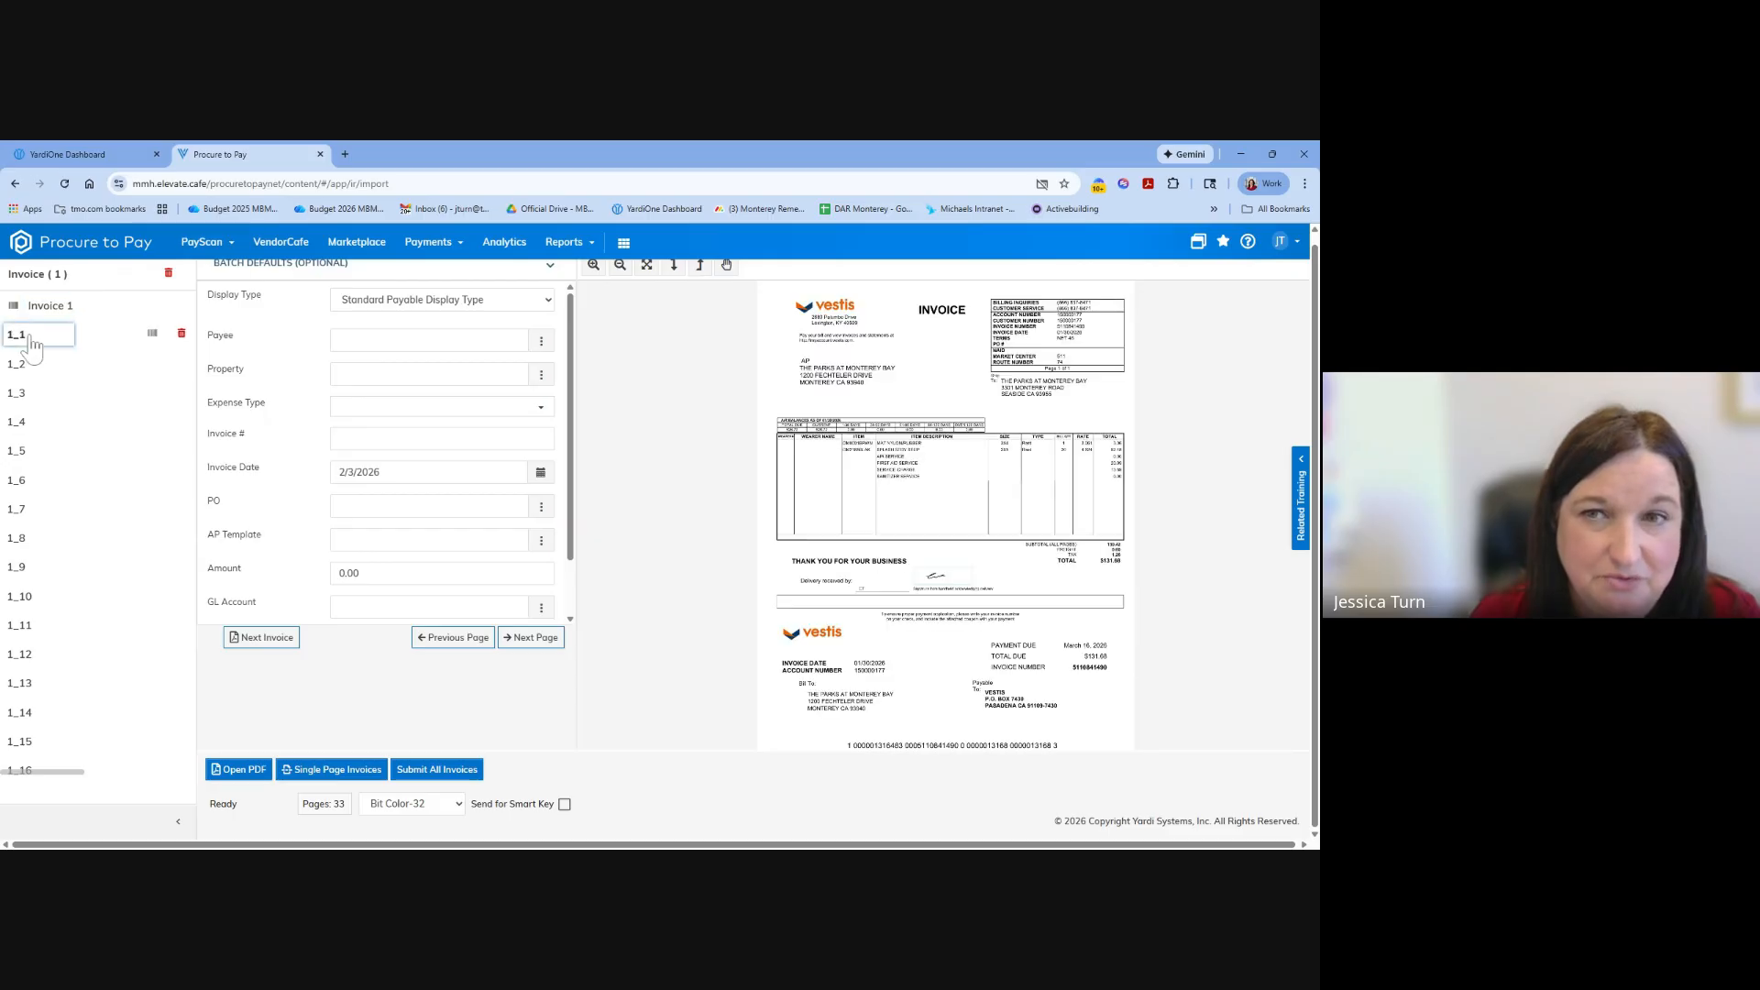
pyautogui.click(37, 310)
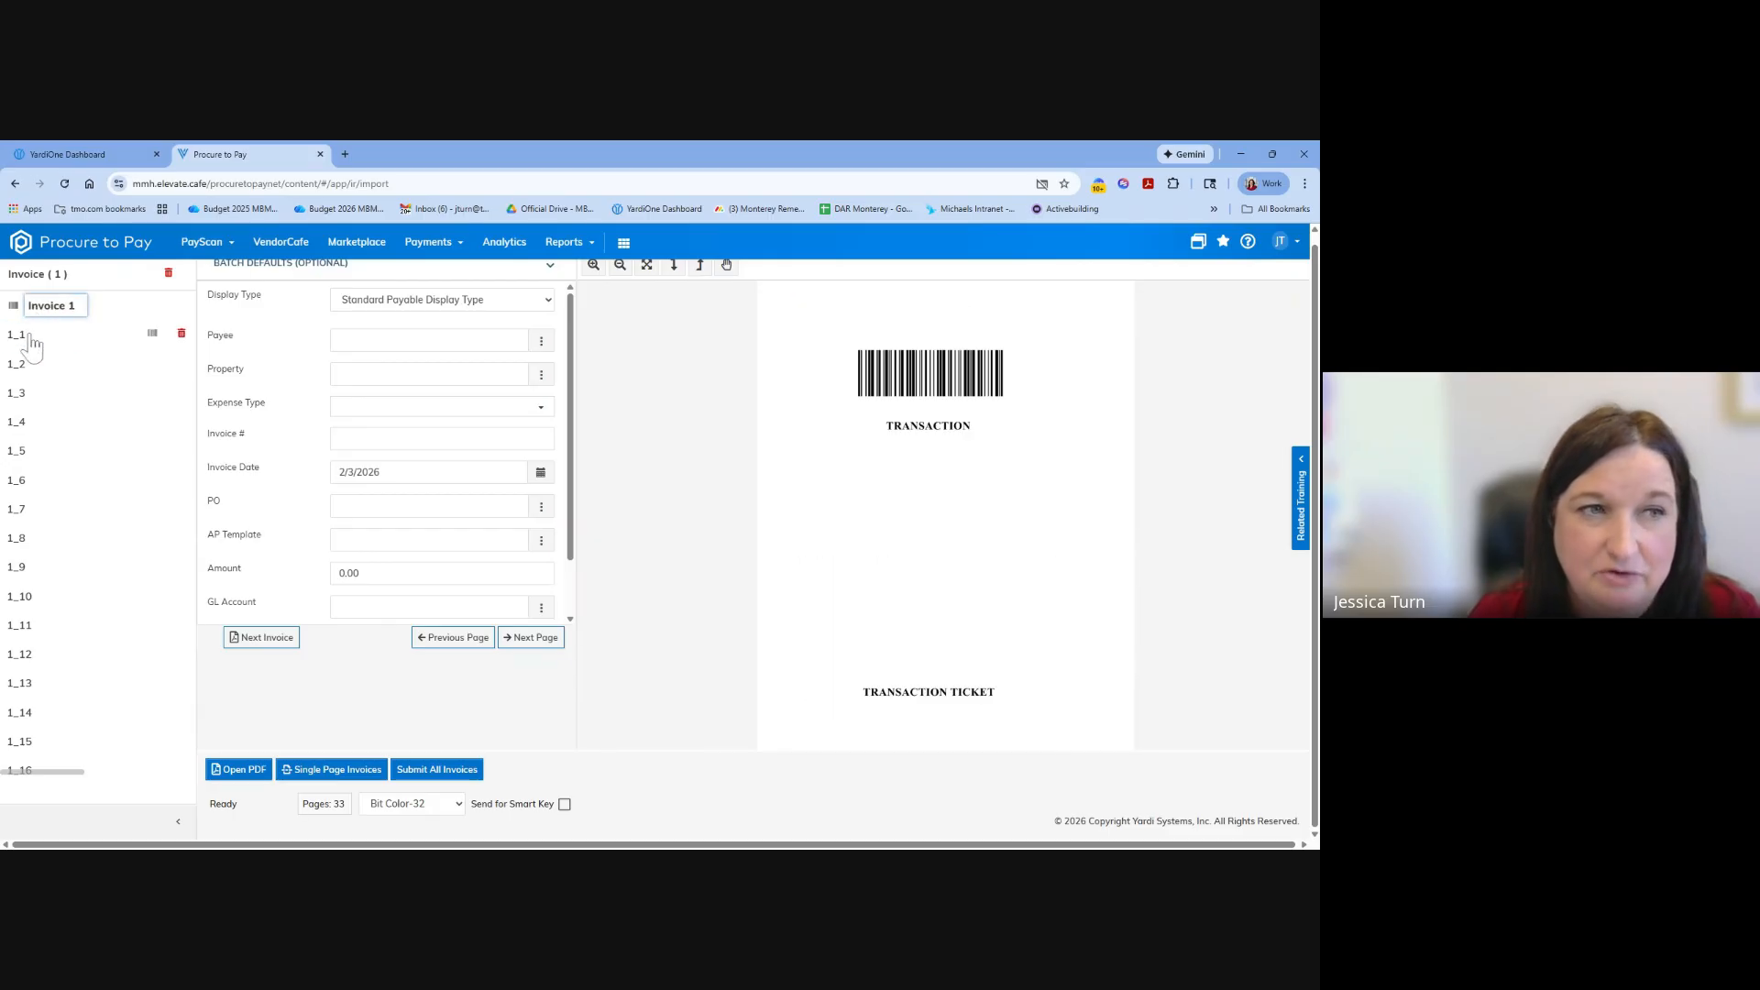
pyautogui.click(31, 347)
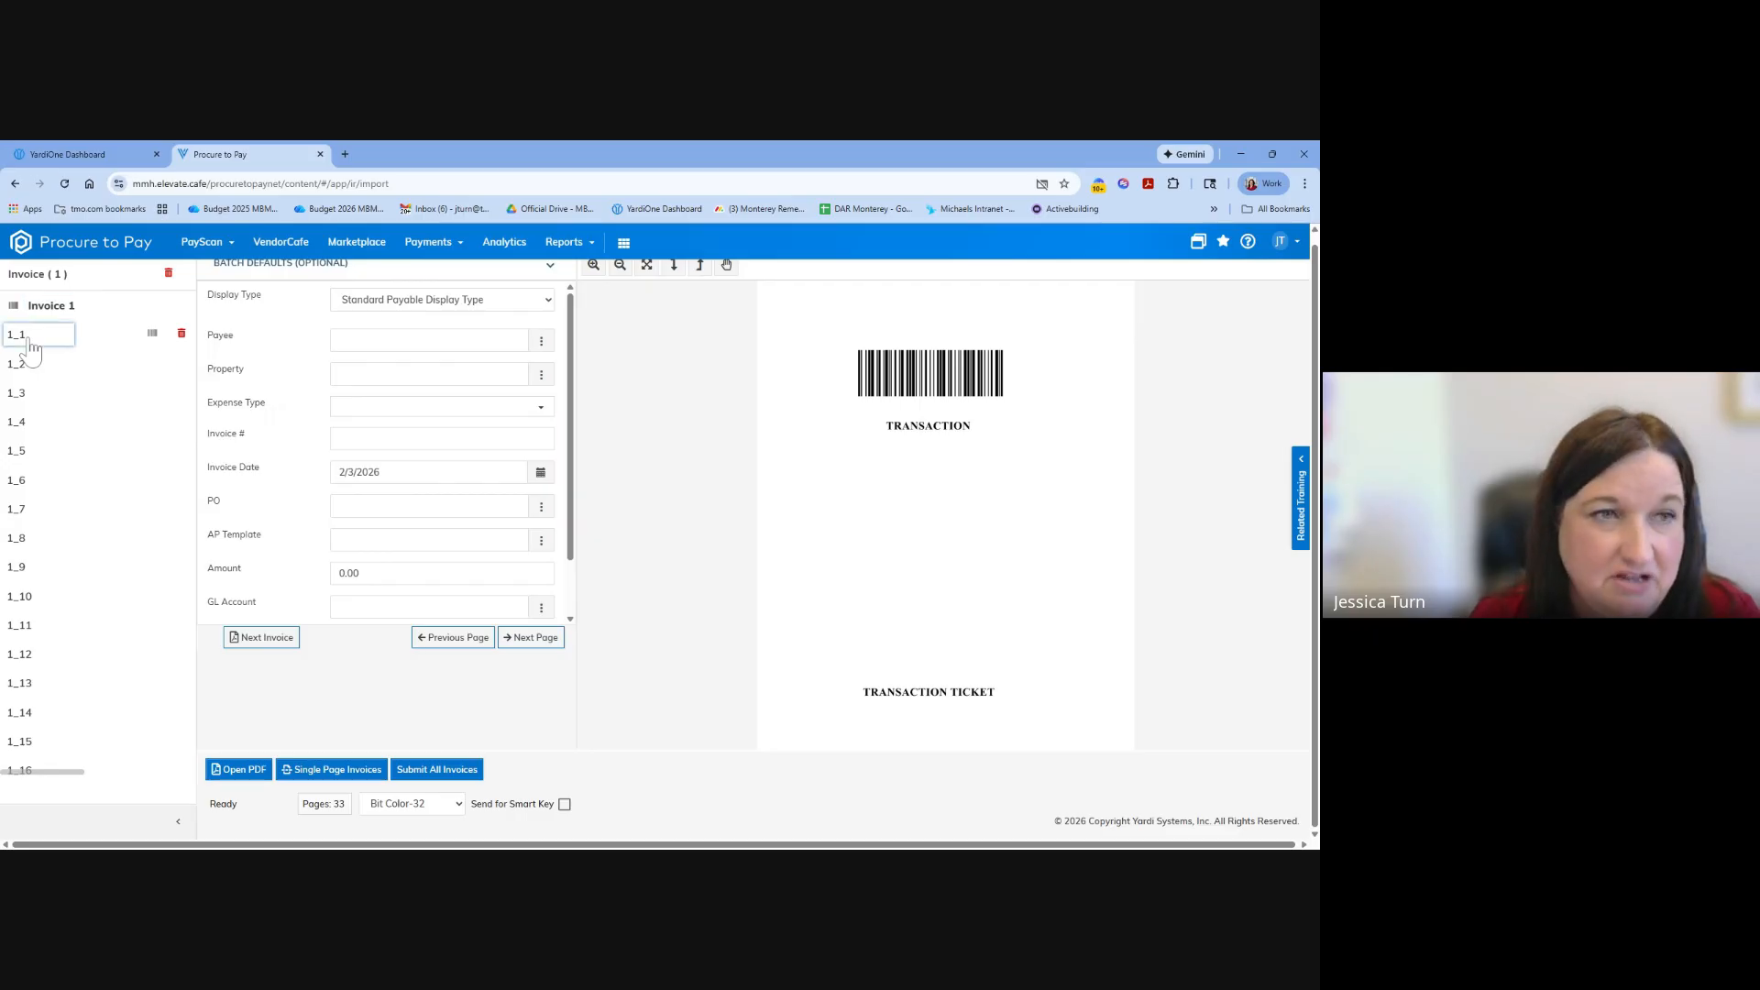
pyautogui.click(33, 368)
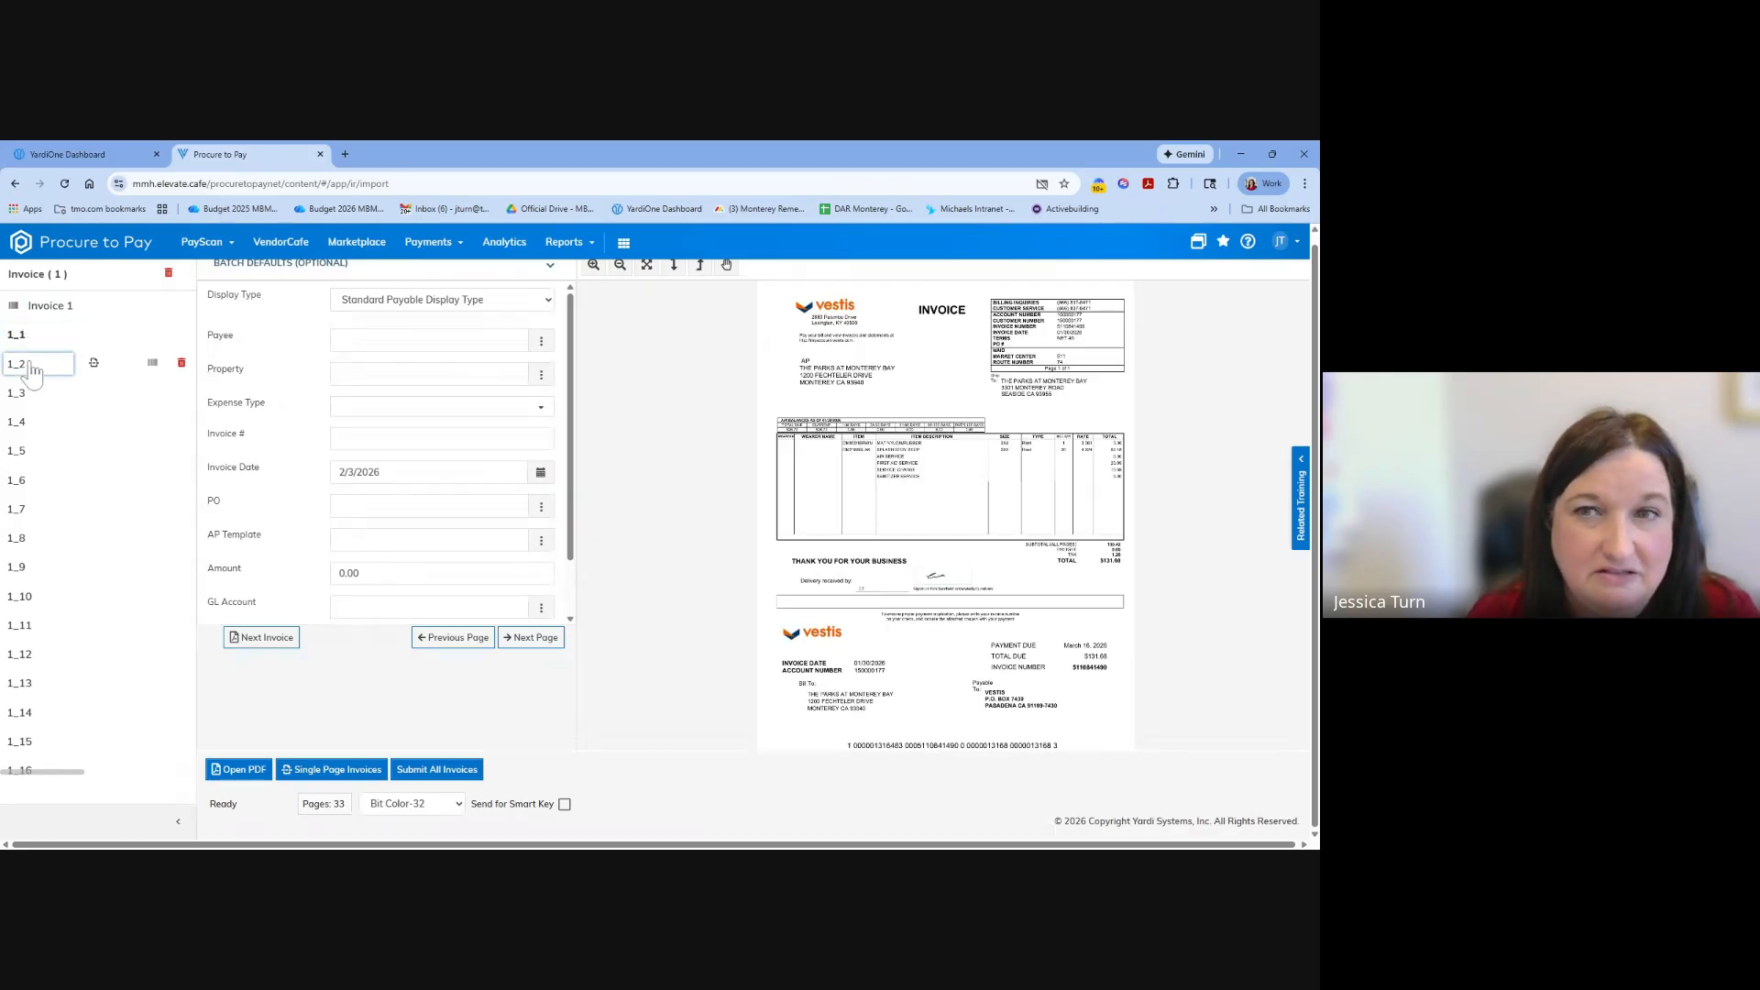
pyautogui.click(31, 392)
pyautogui.click(30, 376)
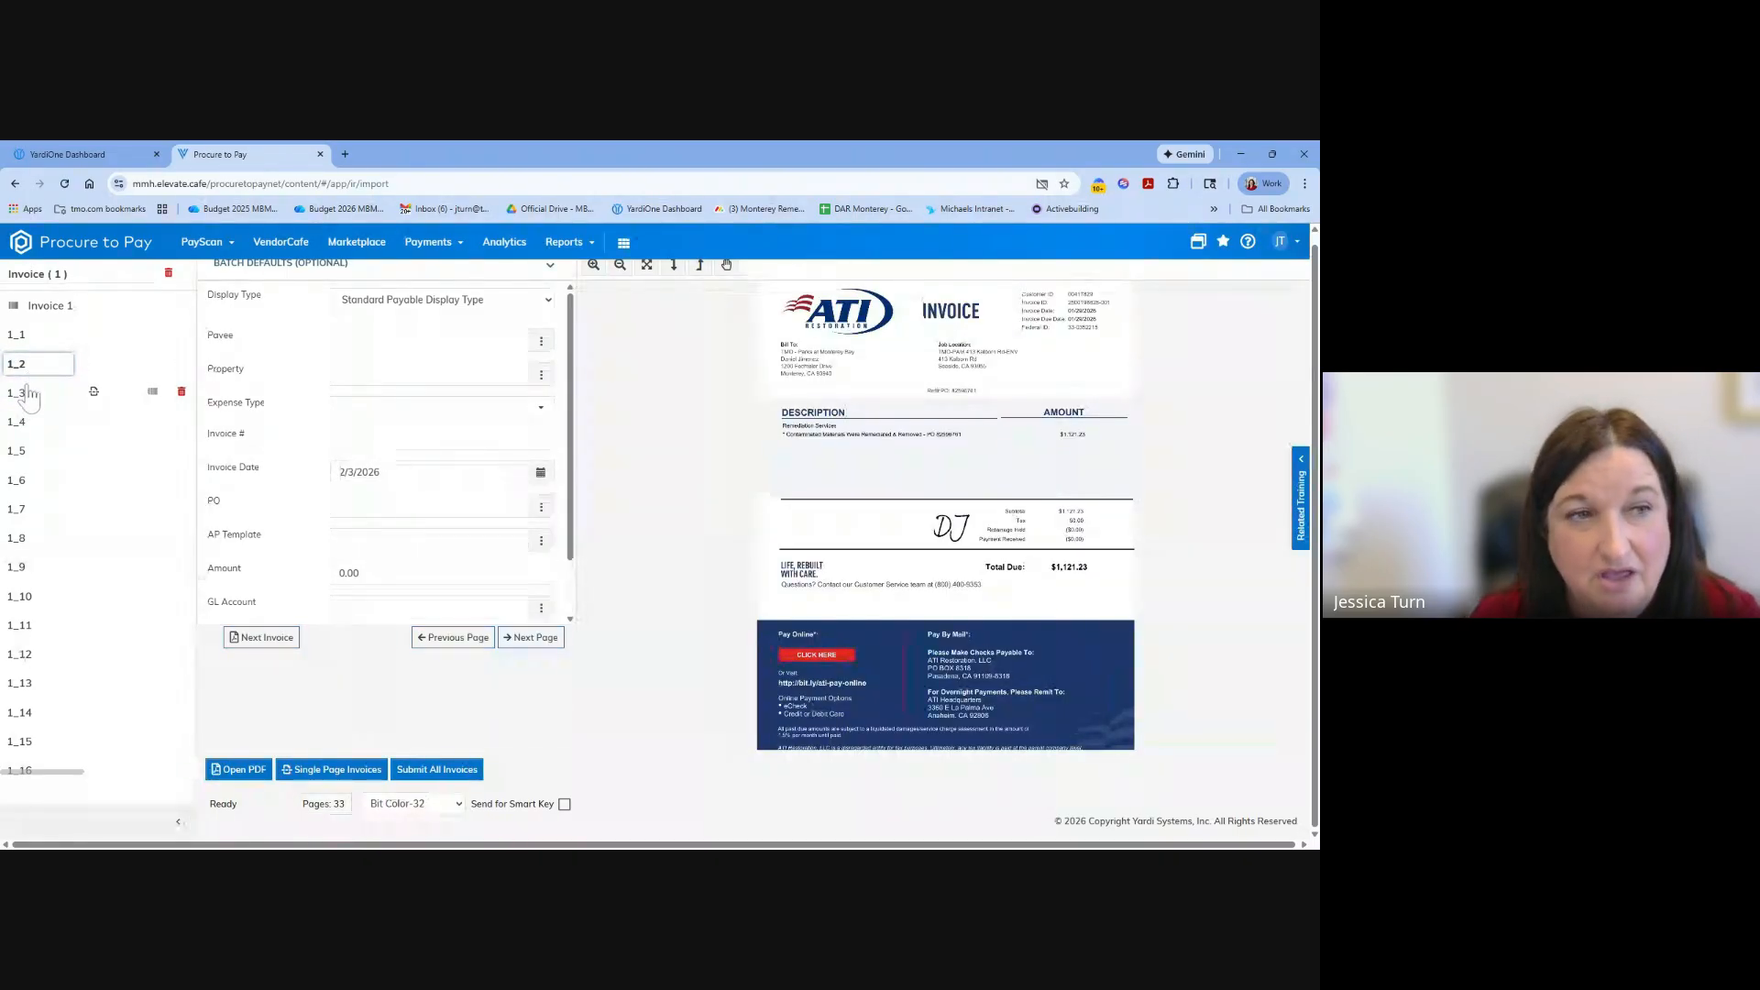
pyautogui.click(30, 394)
pyautogui.click(31, 426)
pyautogui.click(27, 451)
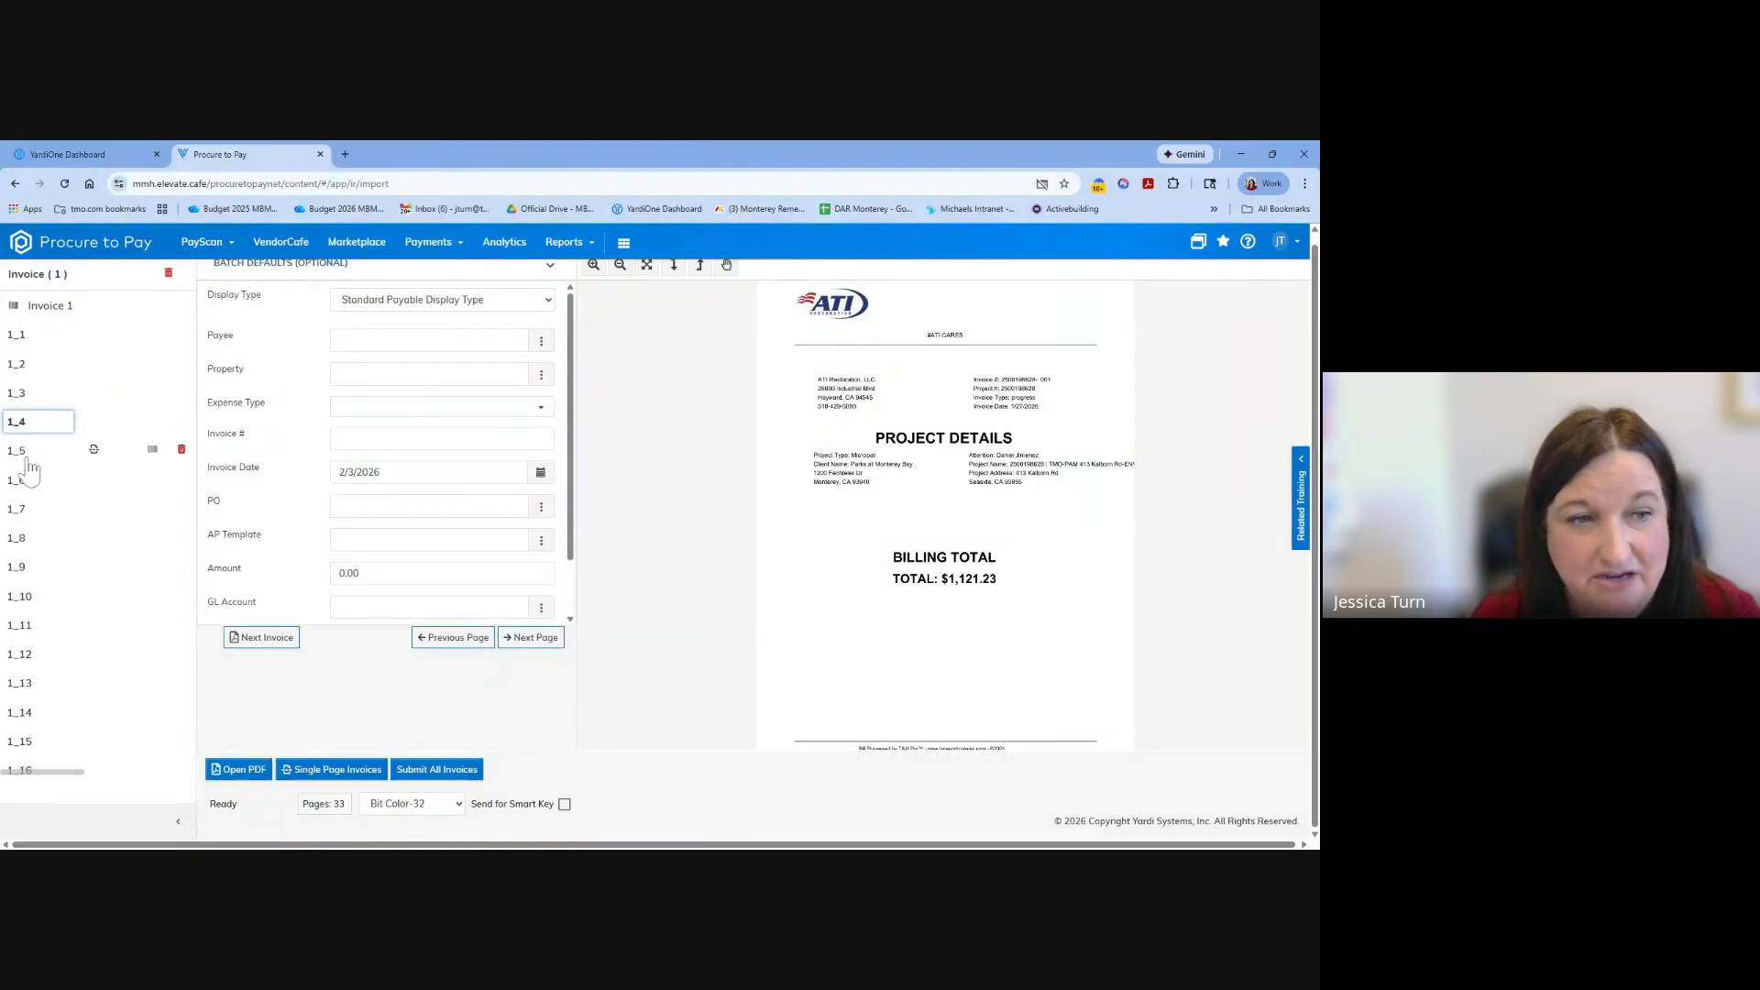
pyautogui.scroll(-4, 55, 477)
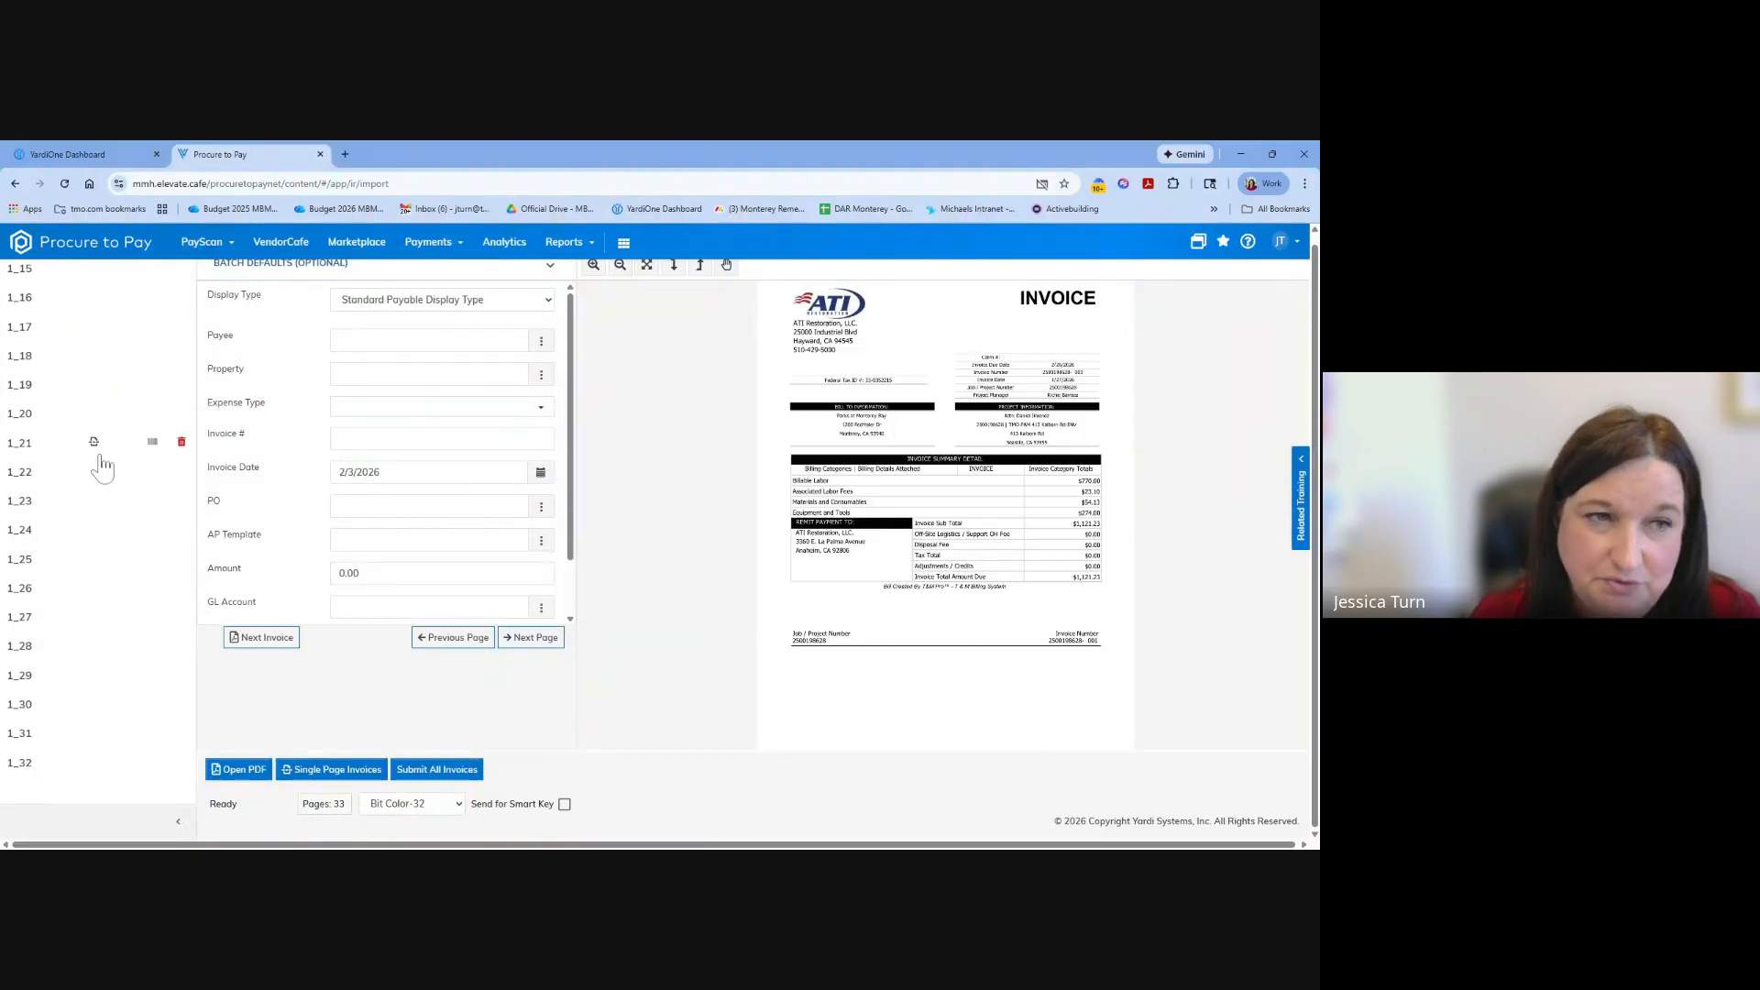
# Split the imported batch at page 1_2, the ATI Restoration invoice, so that it starts a separate invoice.
pyautogui.scroll(4, 99, 463)
pyautogui.click(34, 365)
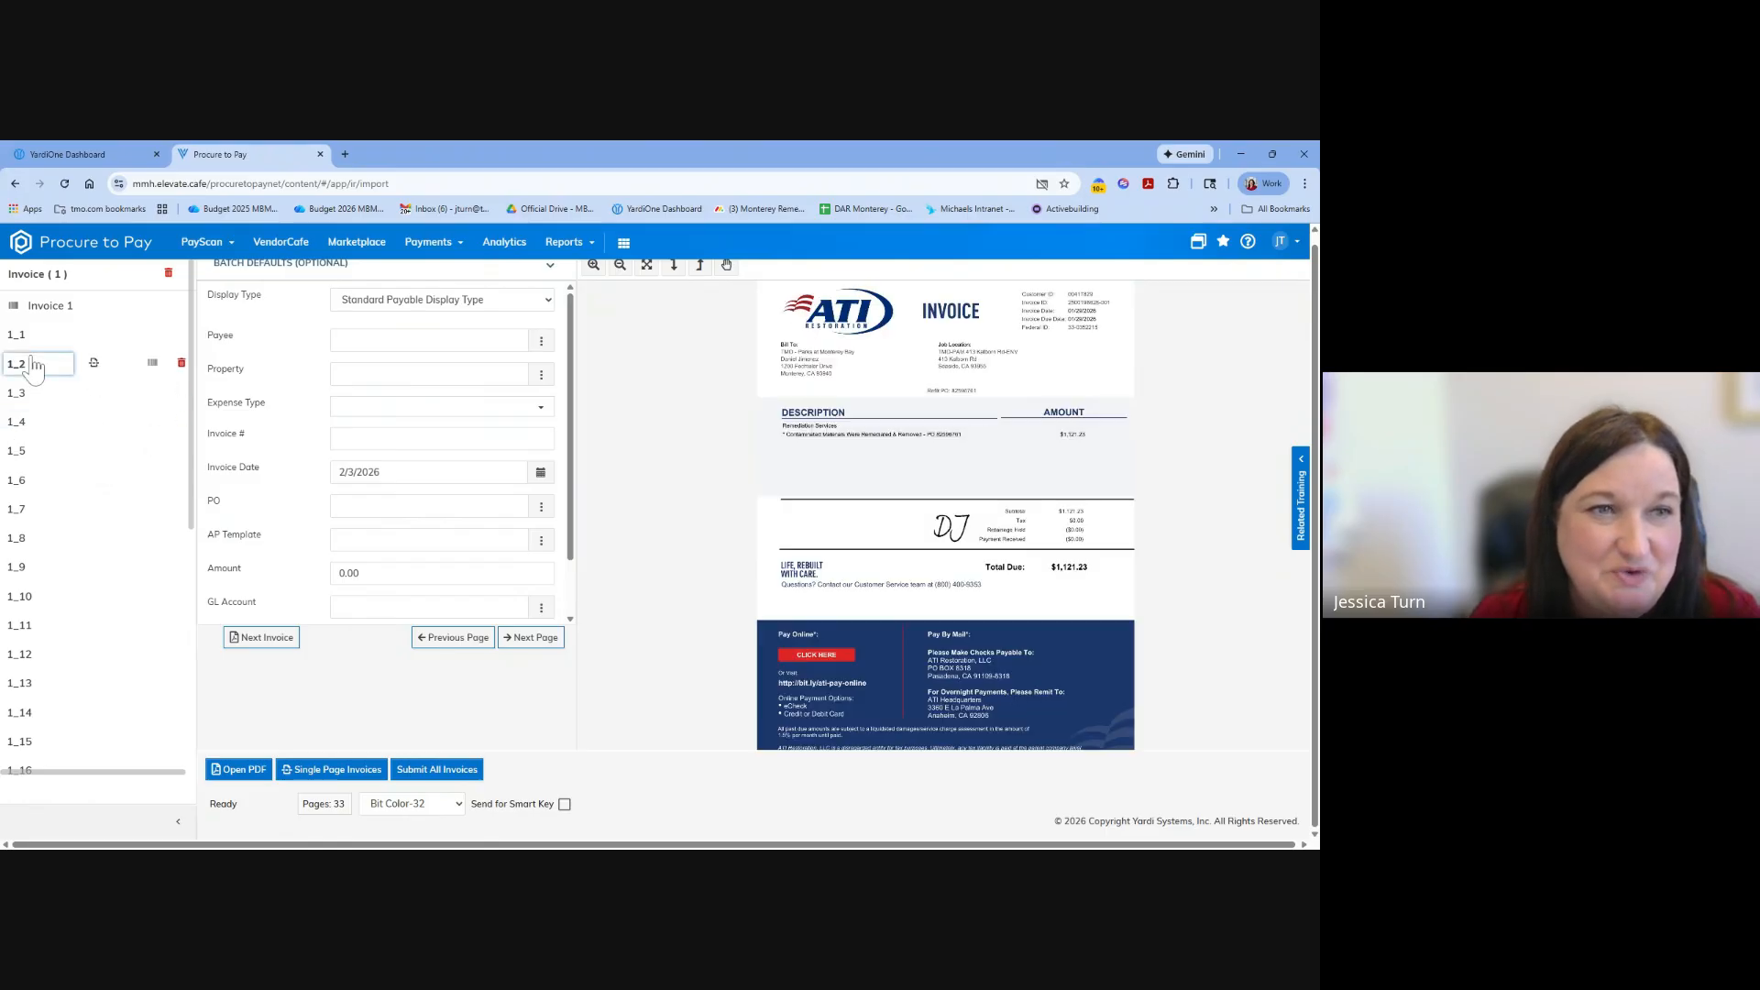
pyautogui.click(94, 364)
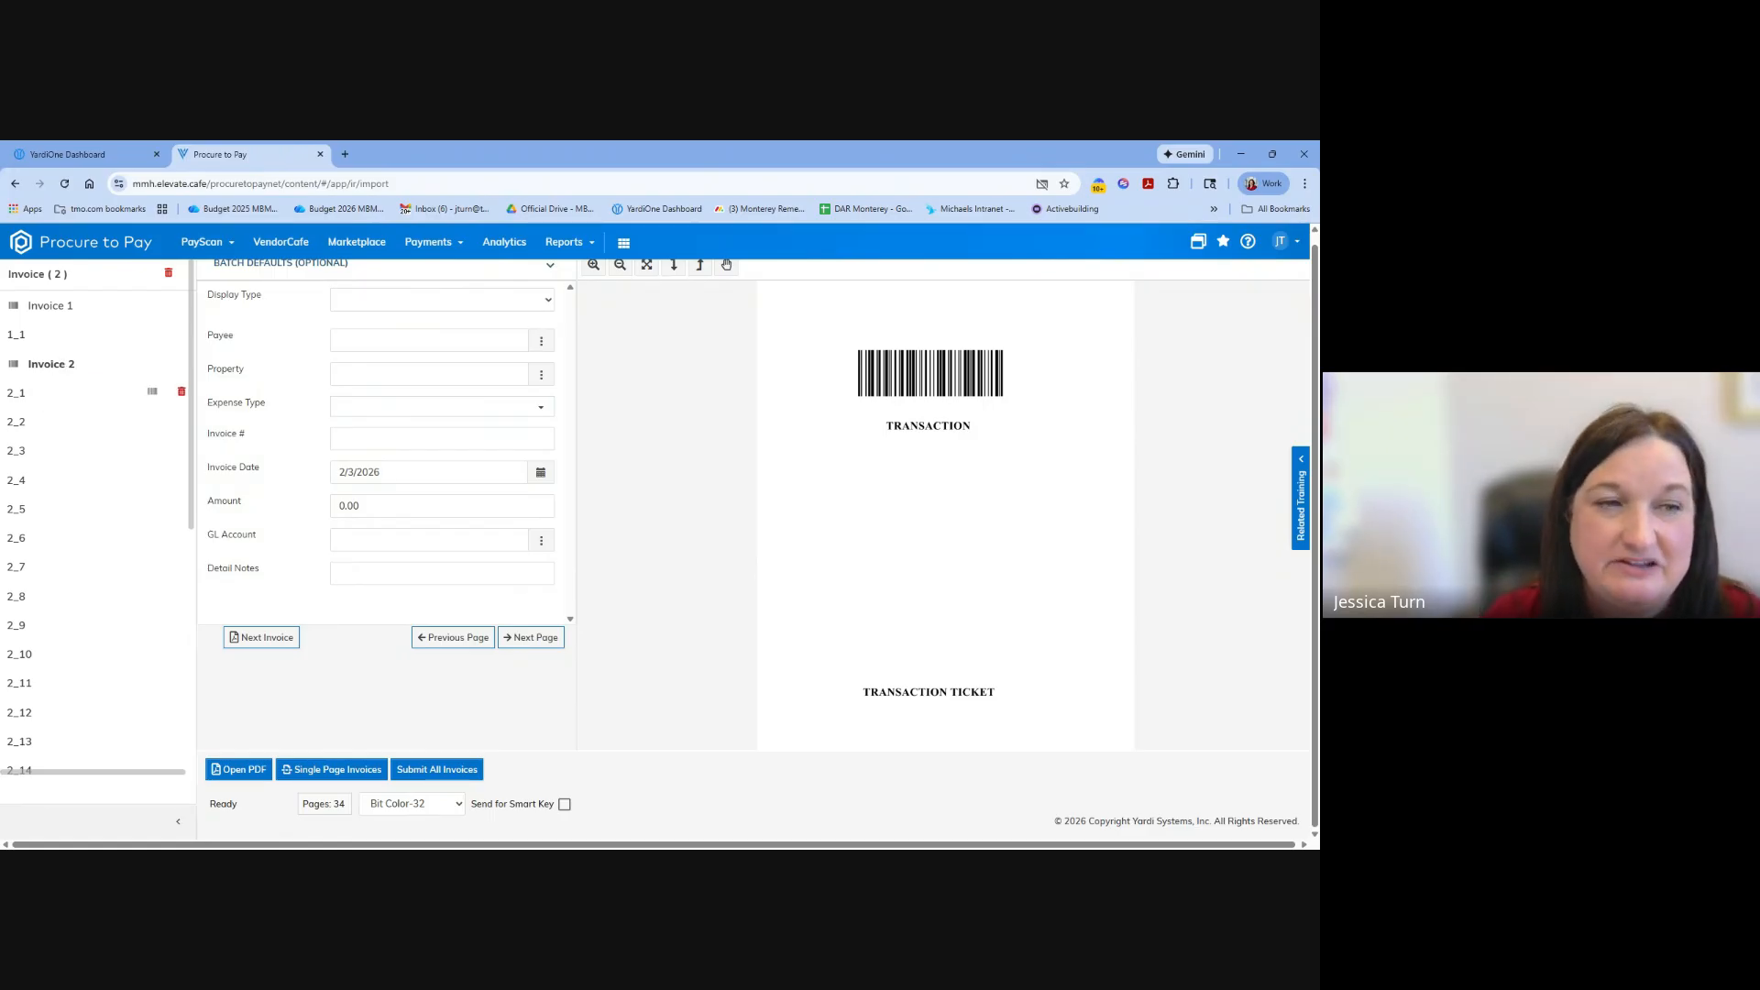
# Examine pages 2_1 through 2_10 of Invoice 2 to check which pages belong to the ATI Restoration invoice.
pyautogui.click(55, 396)
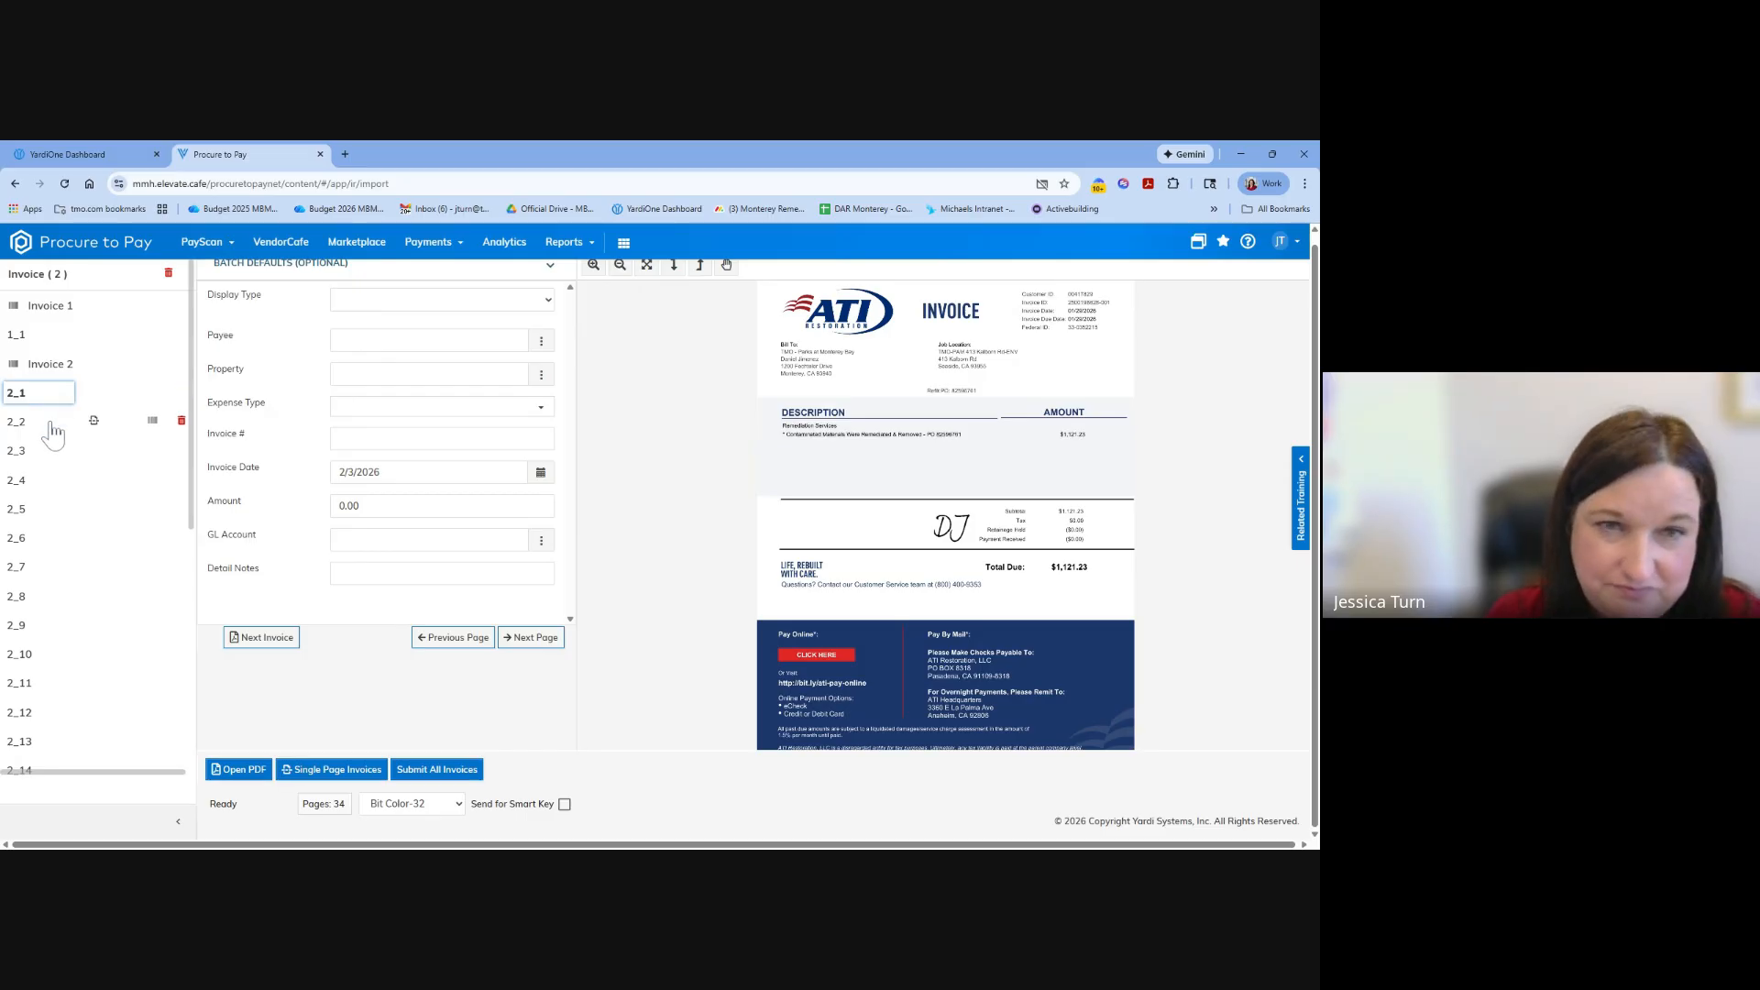
pyautogui.click(52, 424)
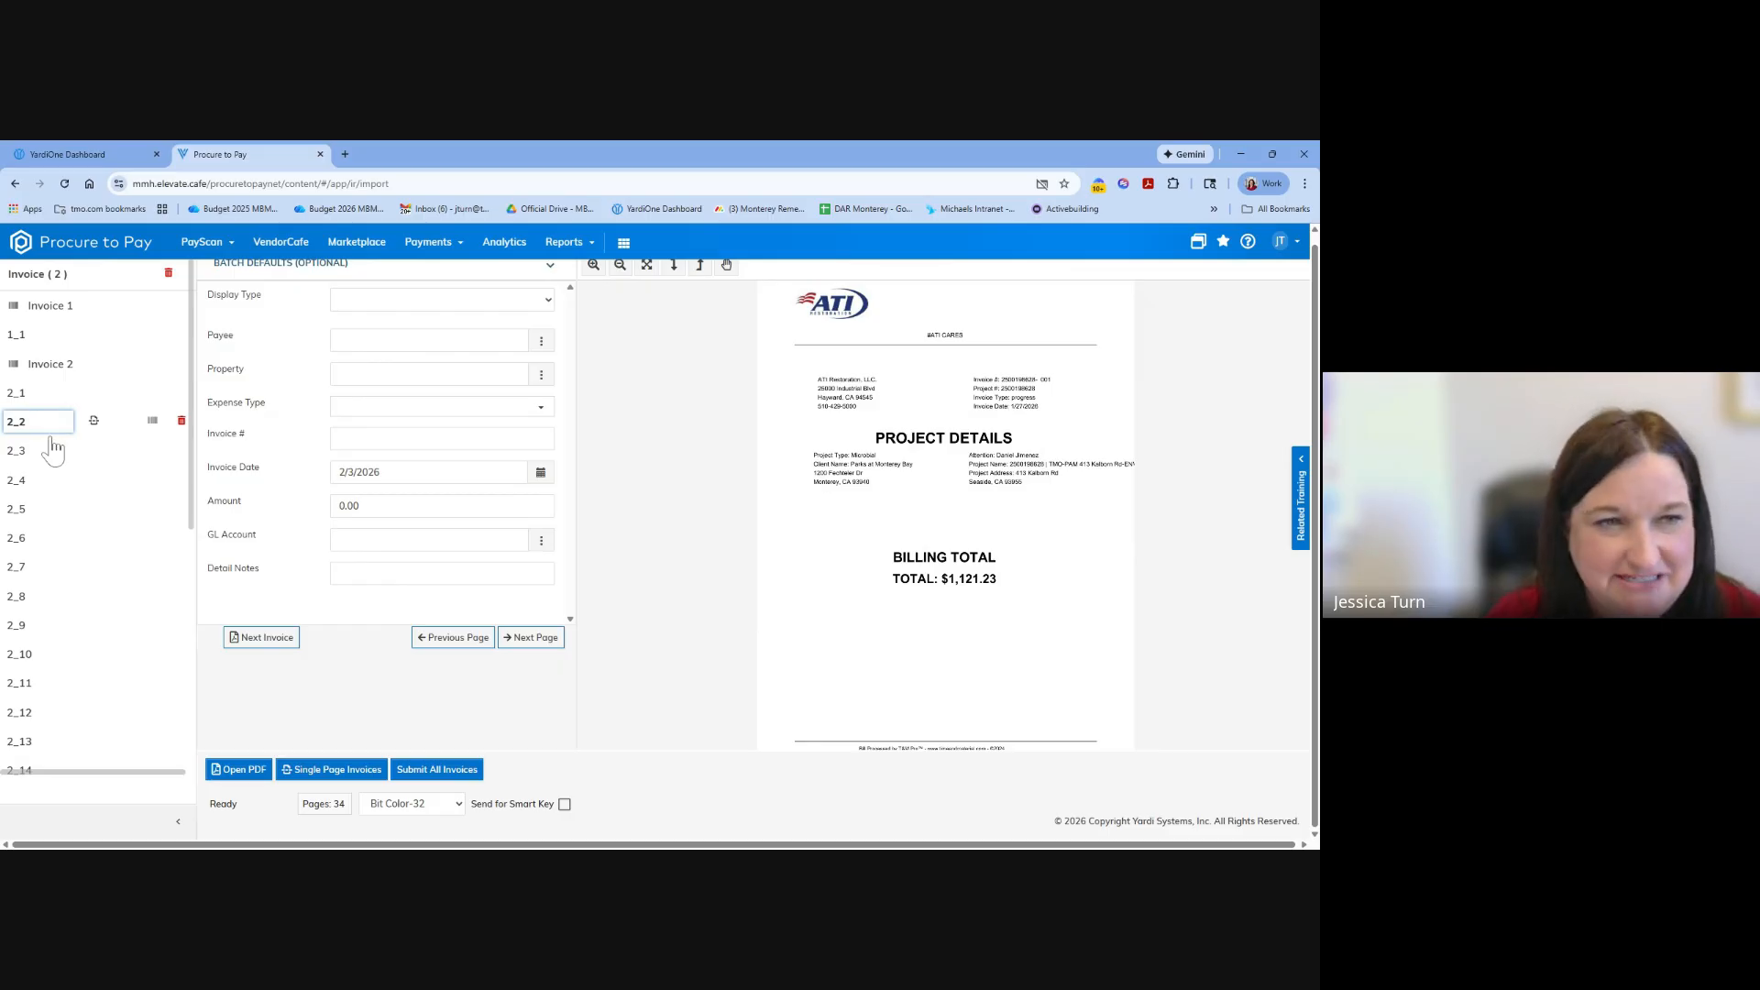
pyautogui.click(44, 458)
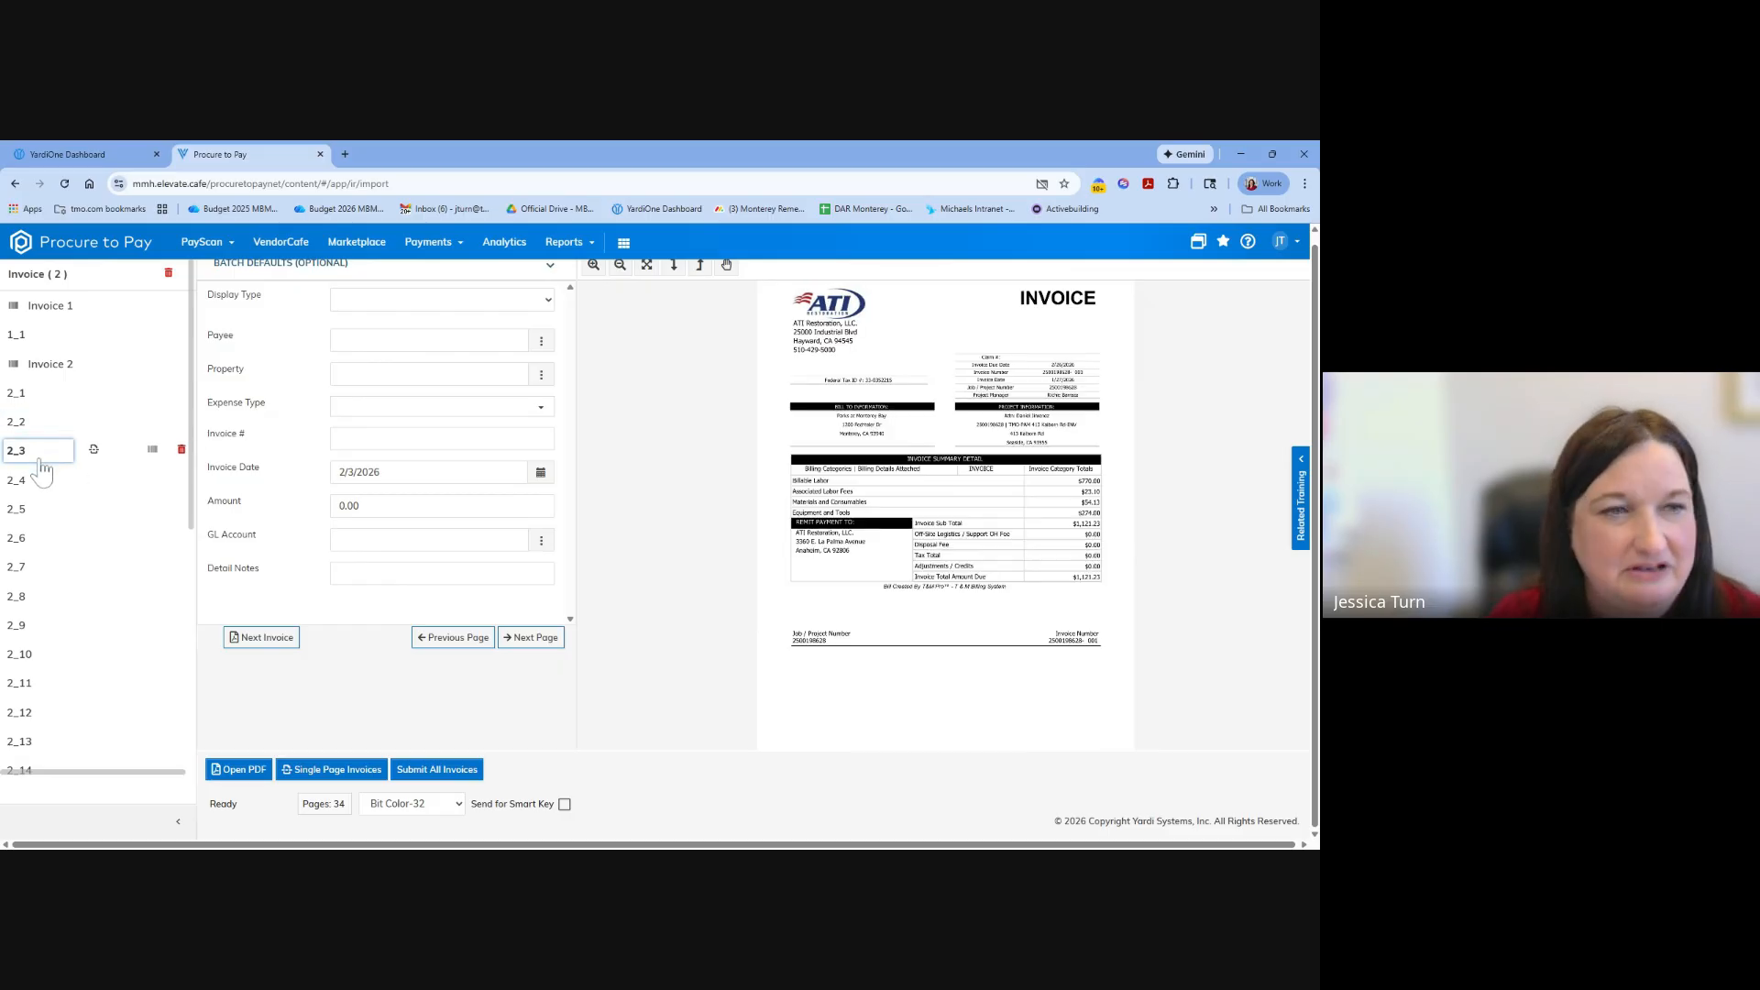
pyautogui.click(39, 483)
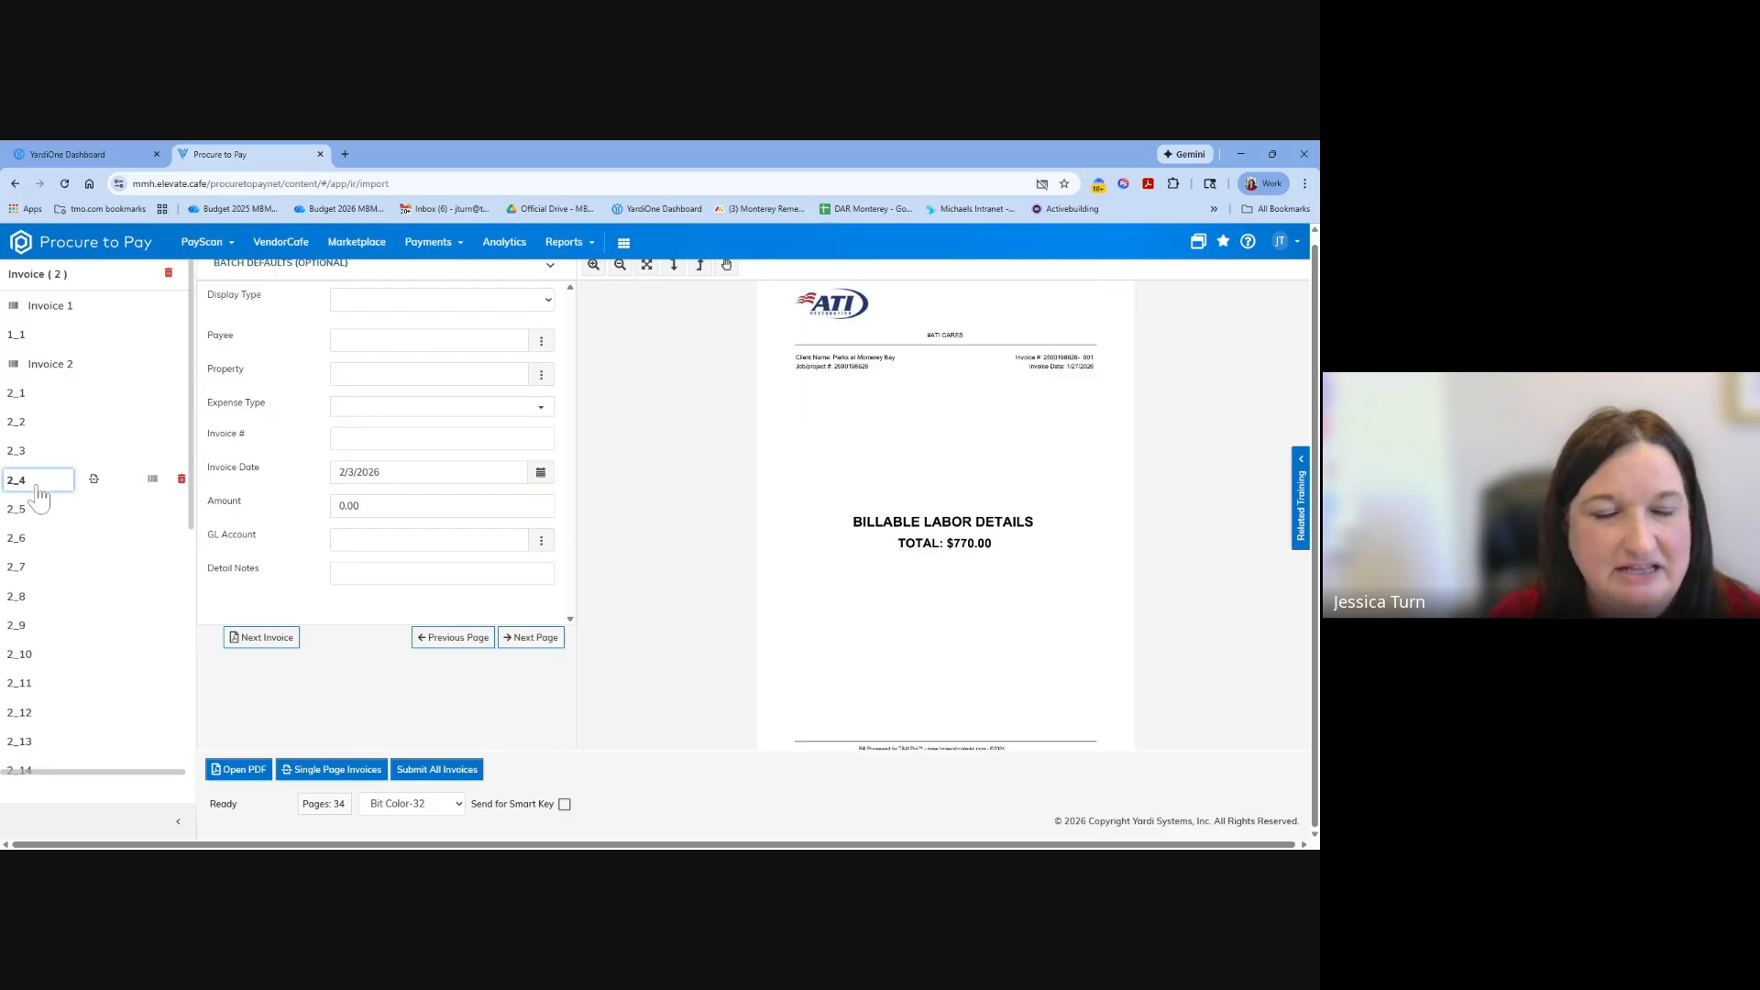
pyautogui.click(42, 511)
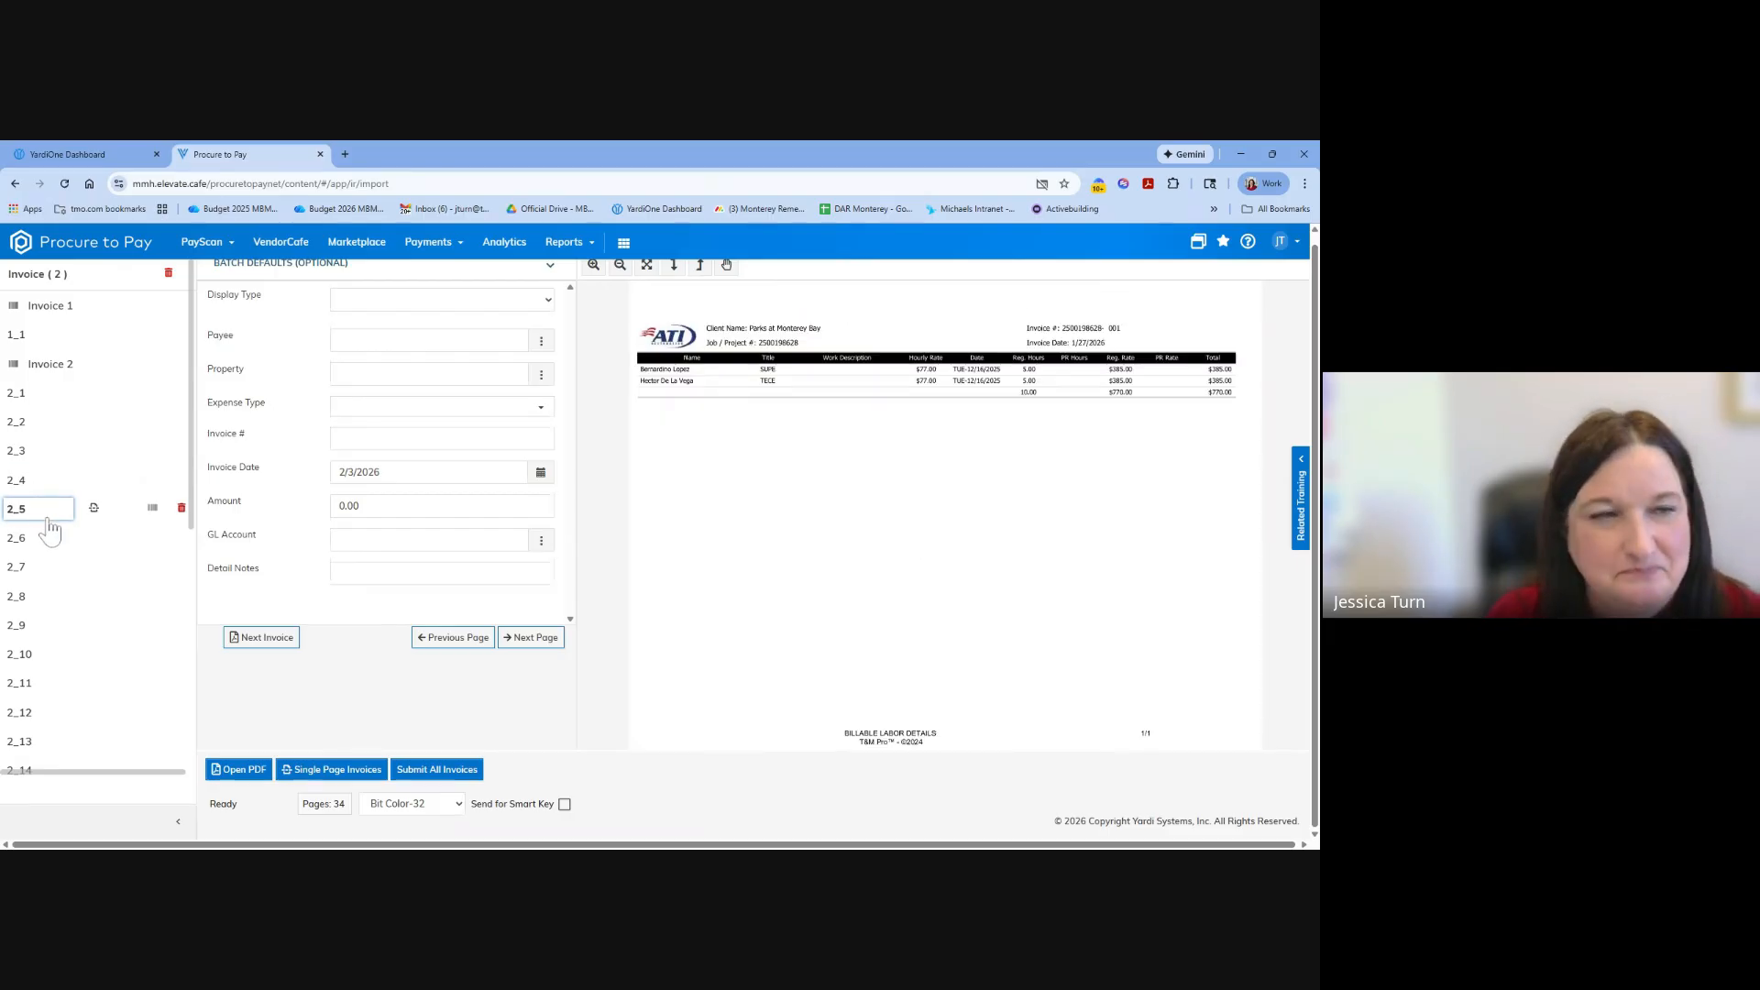
pyautogui.click(41, 538)
pyautogui.click(44, 570)
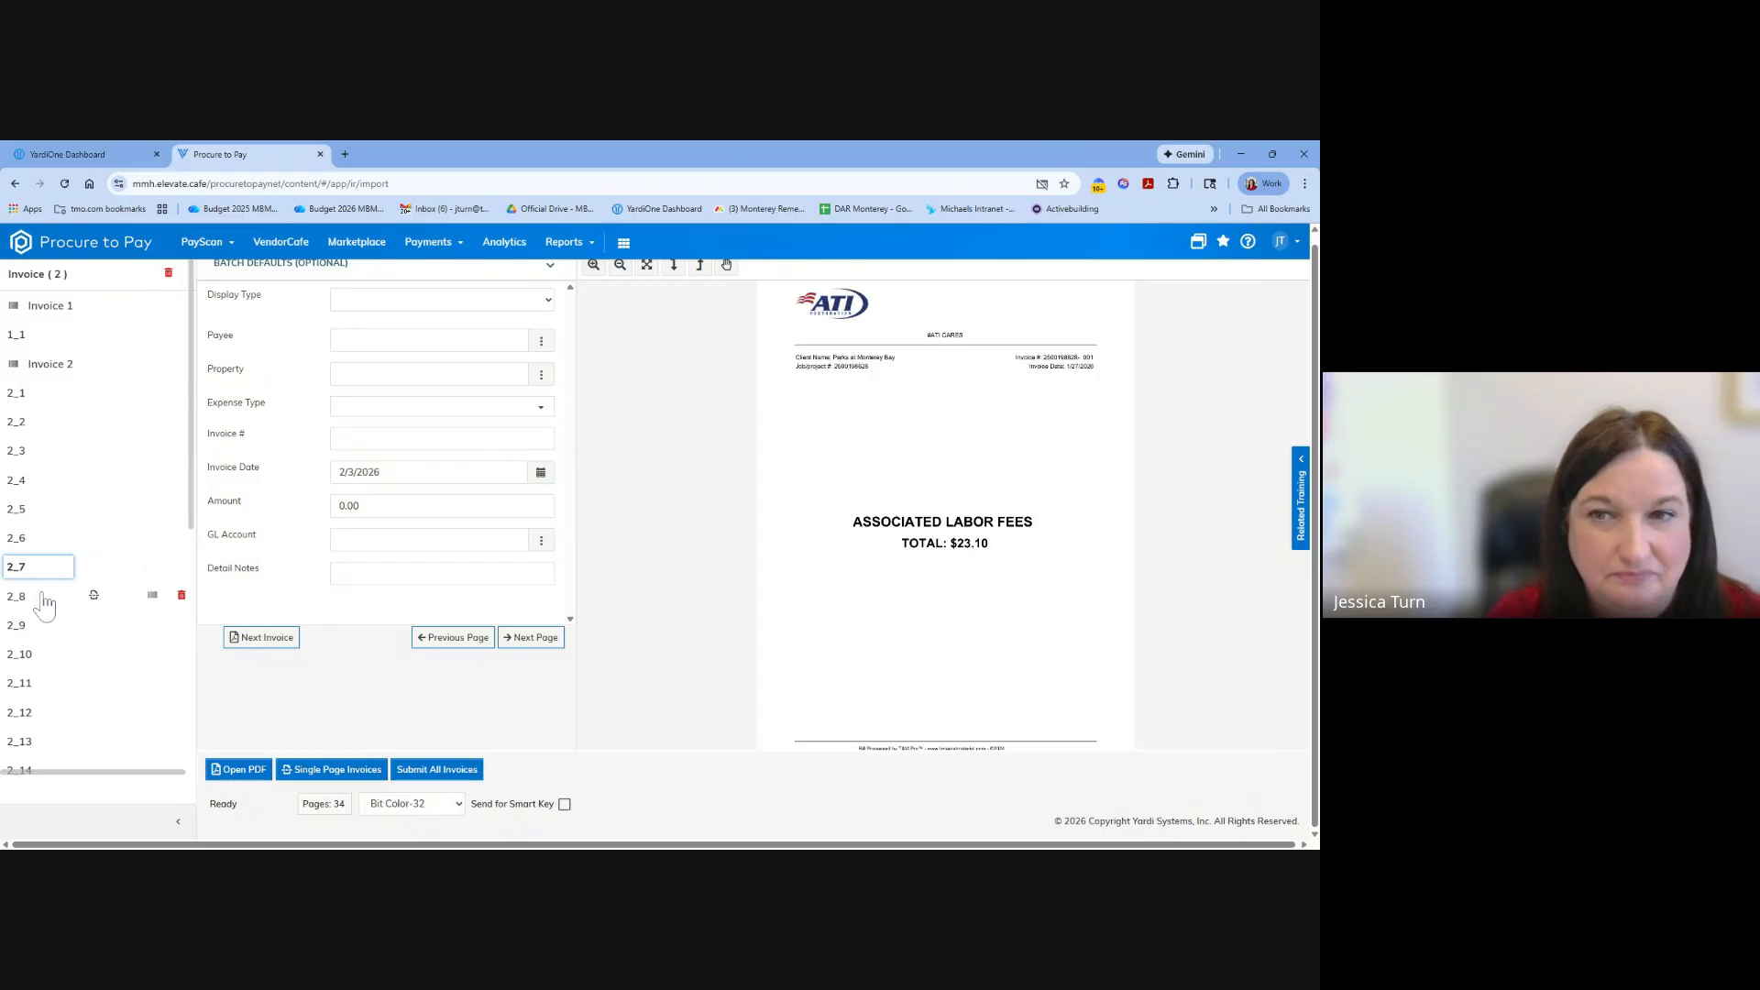
pyautogui.click(31, 603)
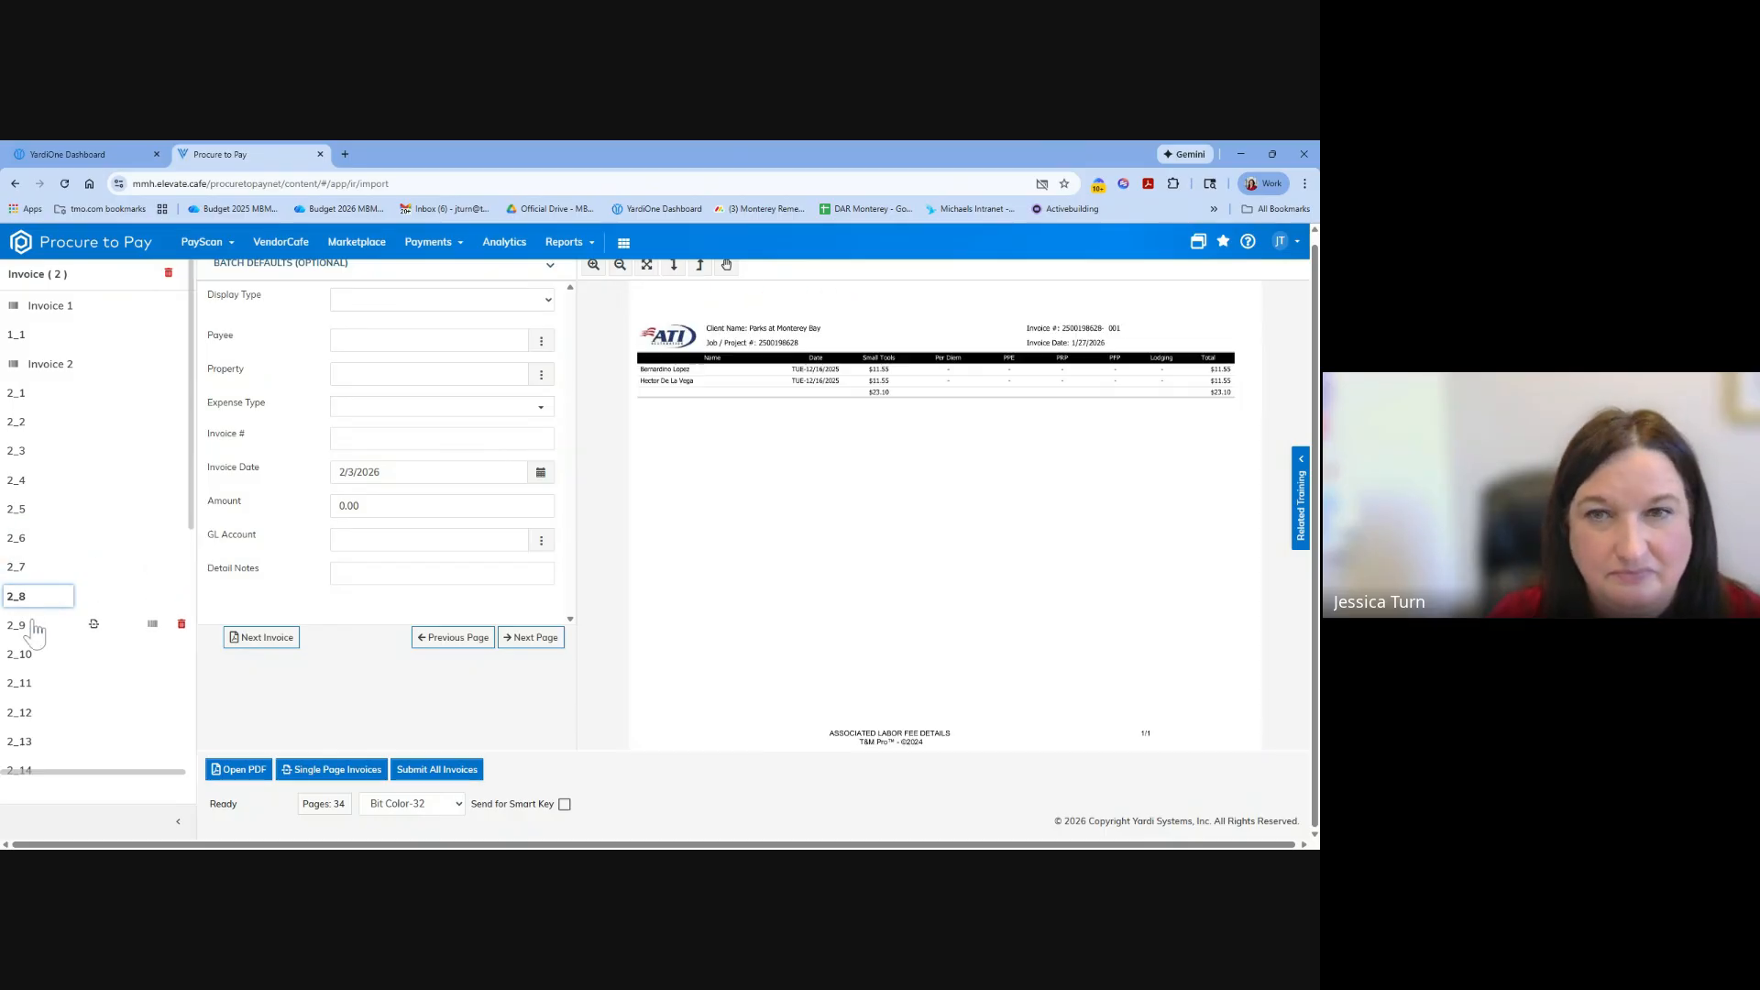
pyautogui.click(32, 627)
pyautogui.click(33, 654)
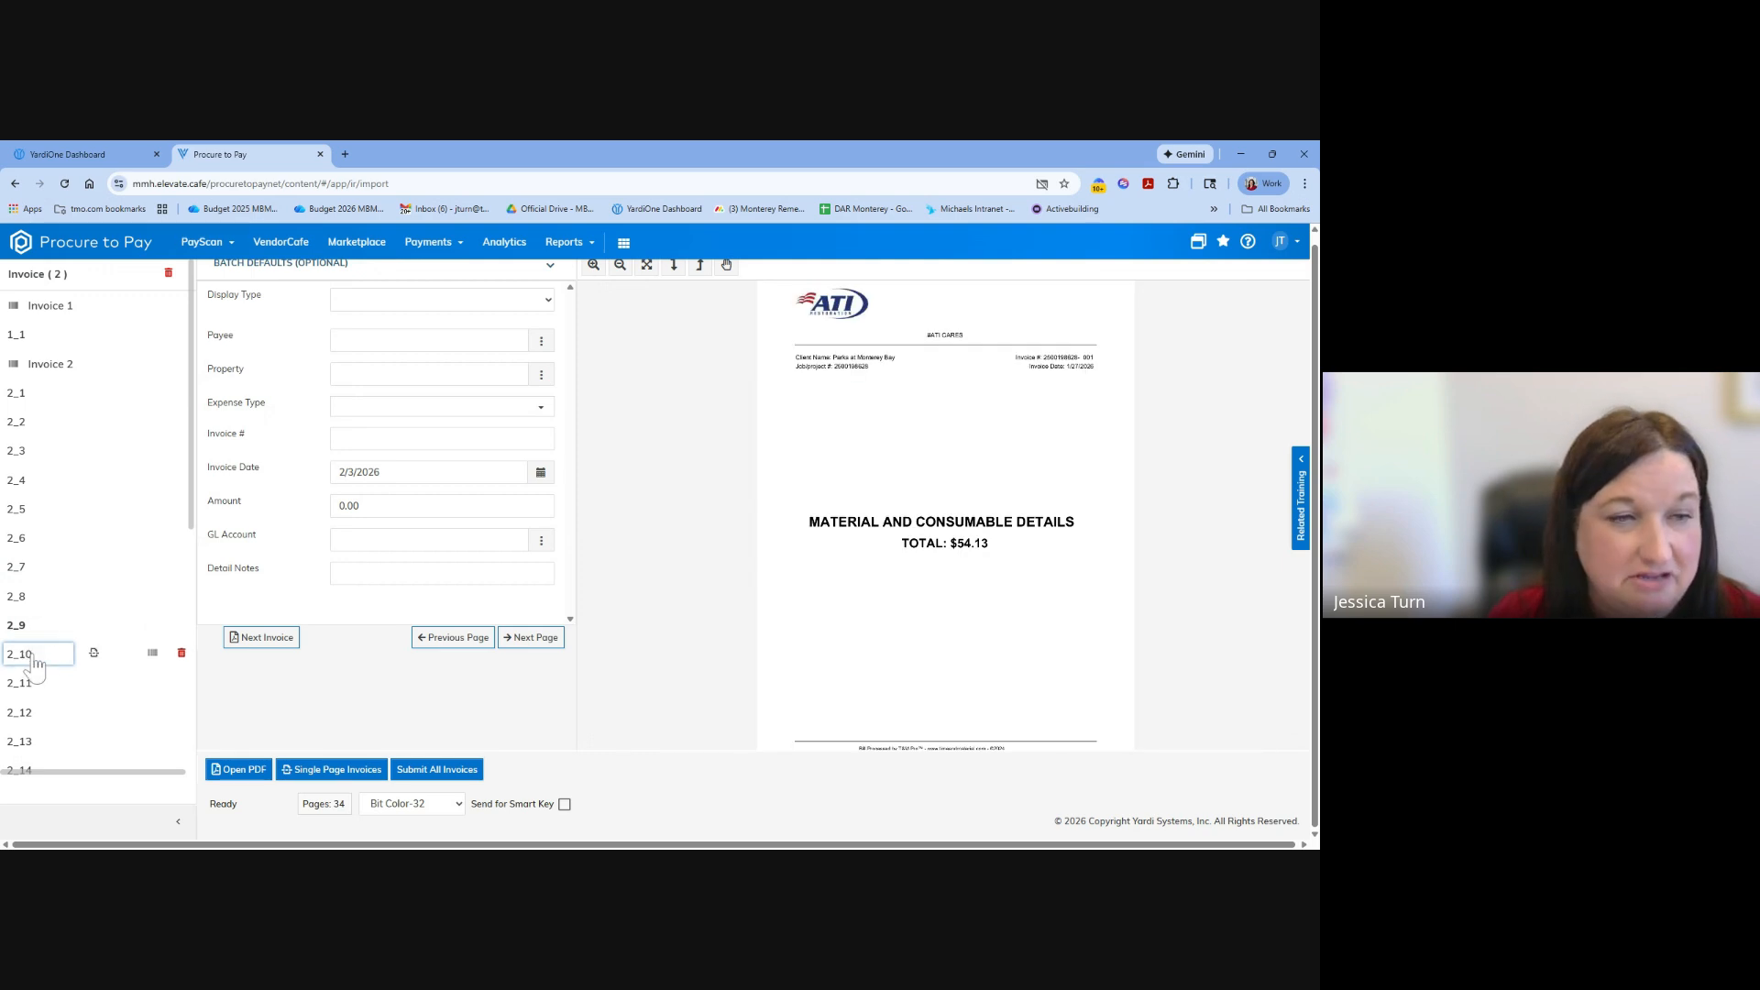
# Split the imported batch at page 2_15, the Material Requisition page, so that it starts a separate third invoice.
pyautogui.scroll(-3, 42, 655)
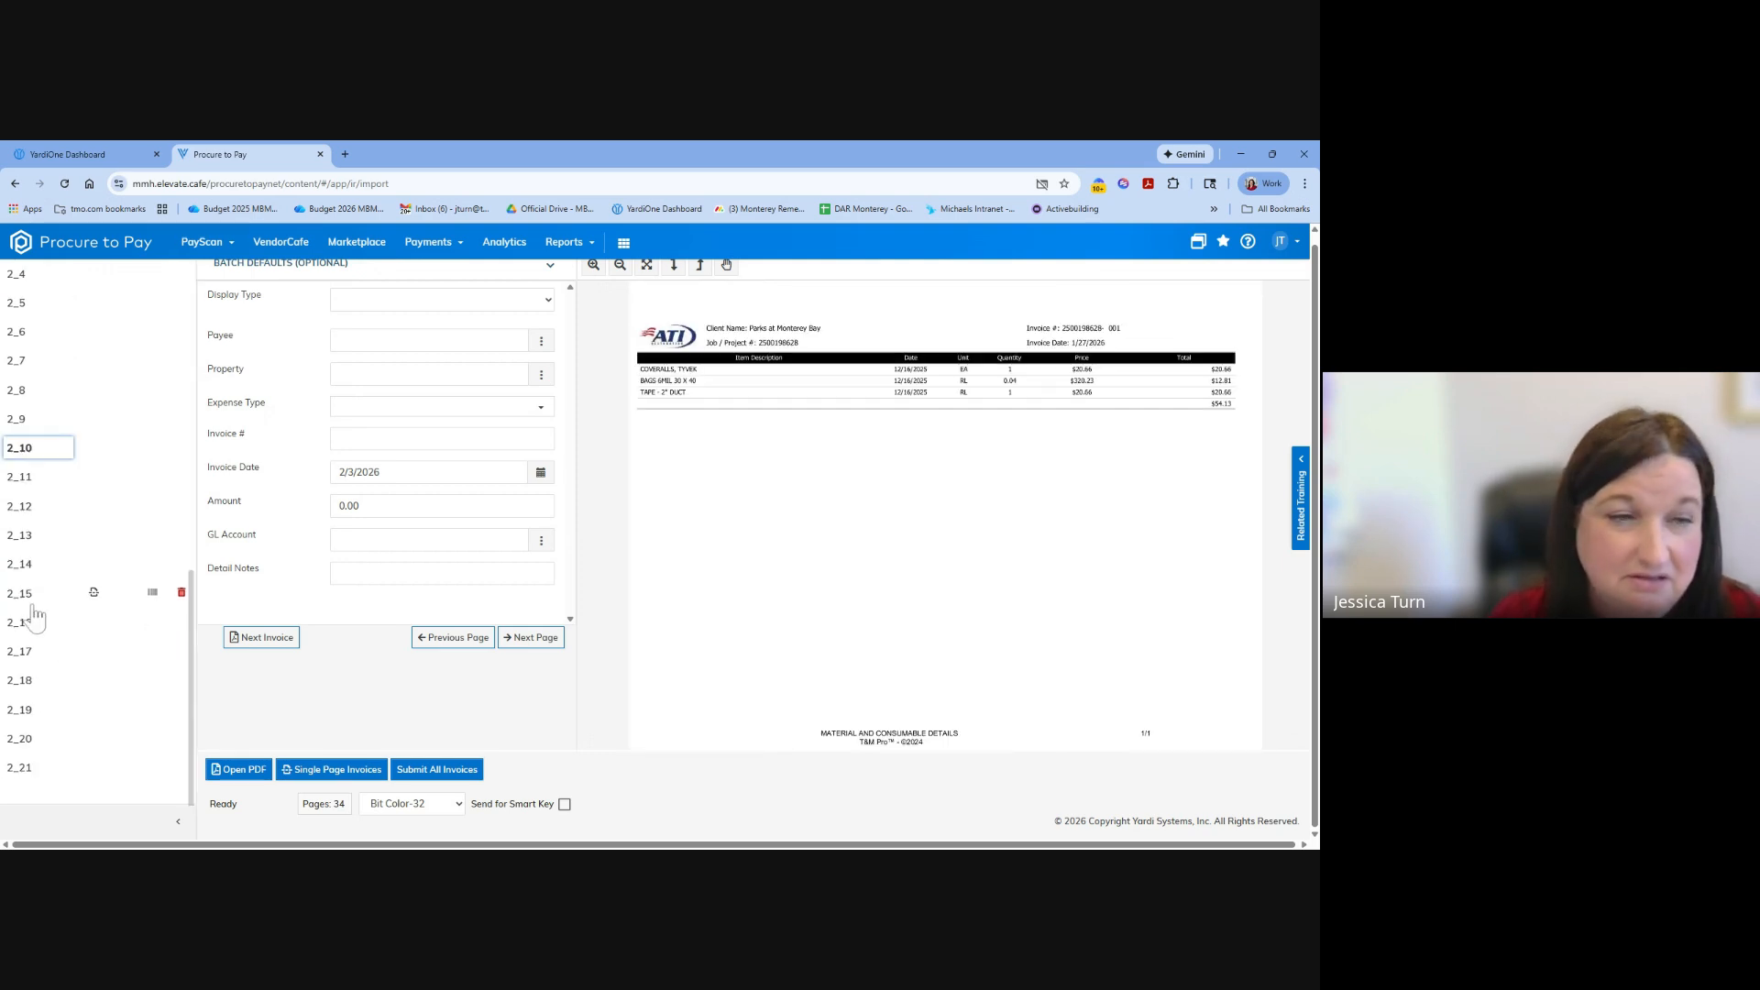
pyautogui.click(32, 598)
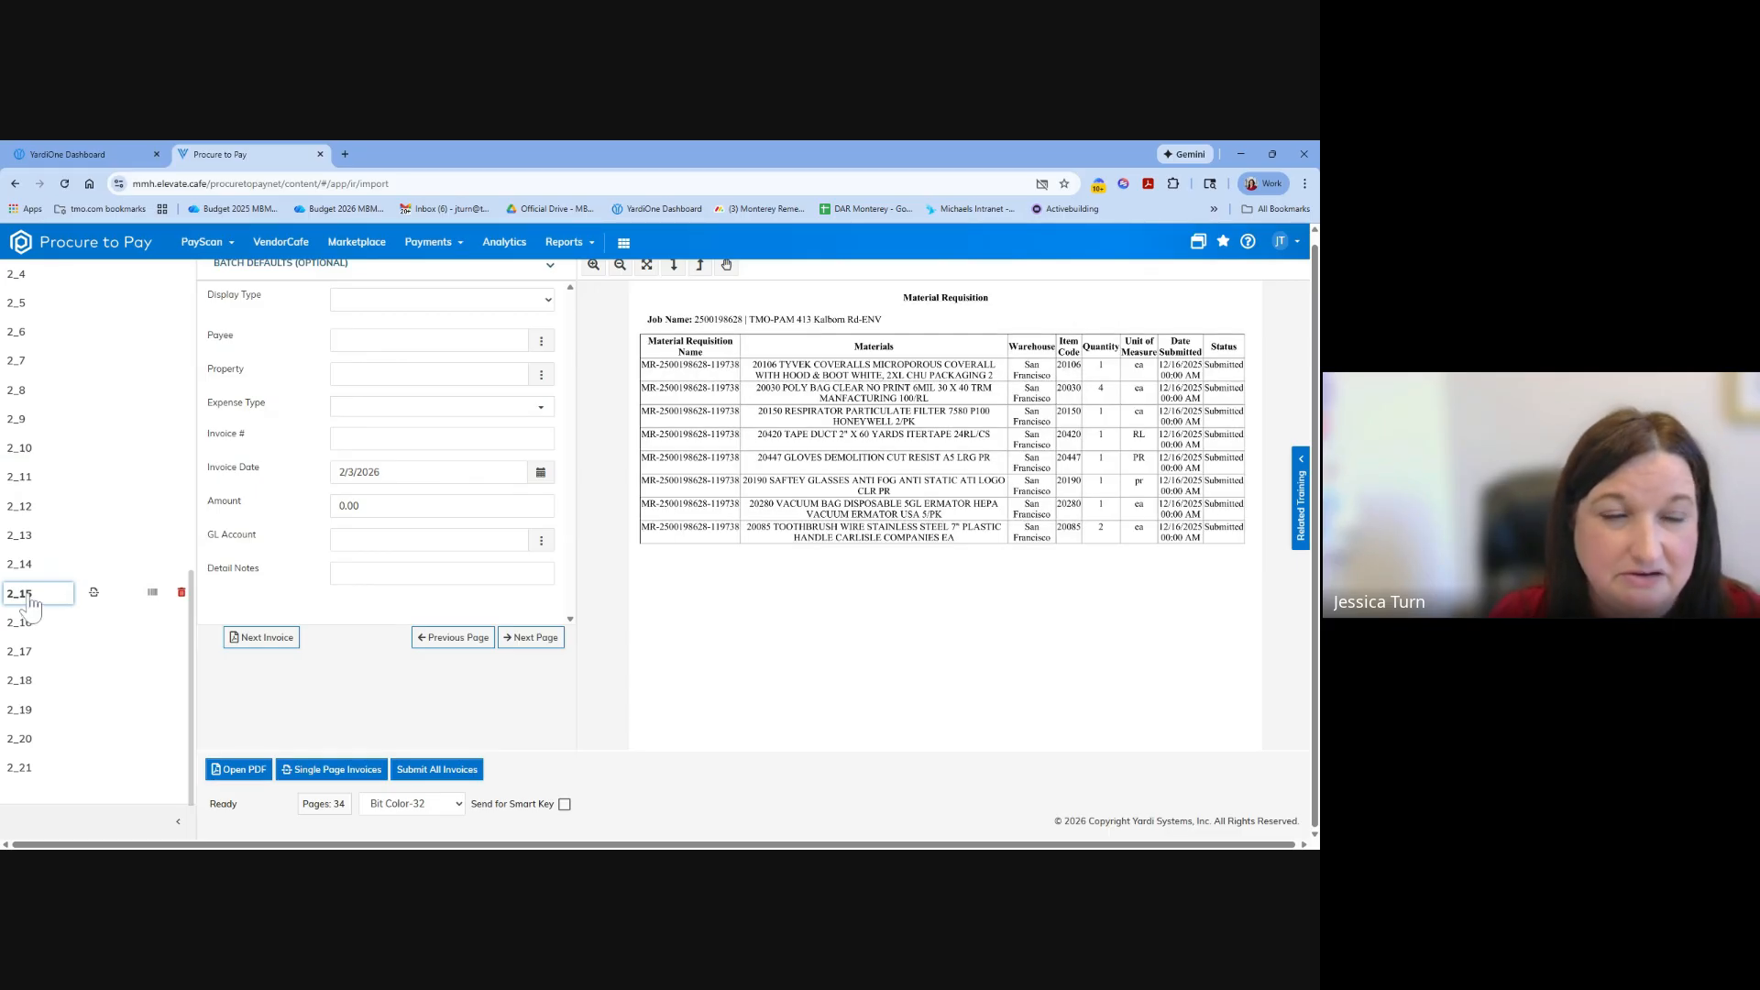
pyautogui.click(94, 593)
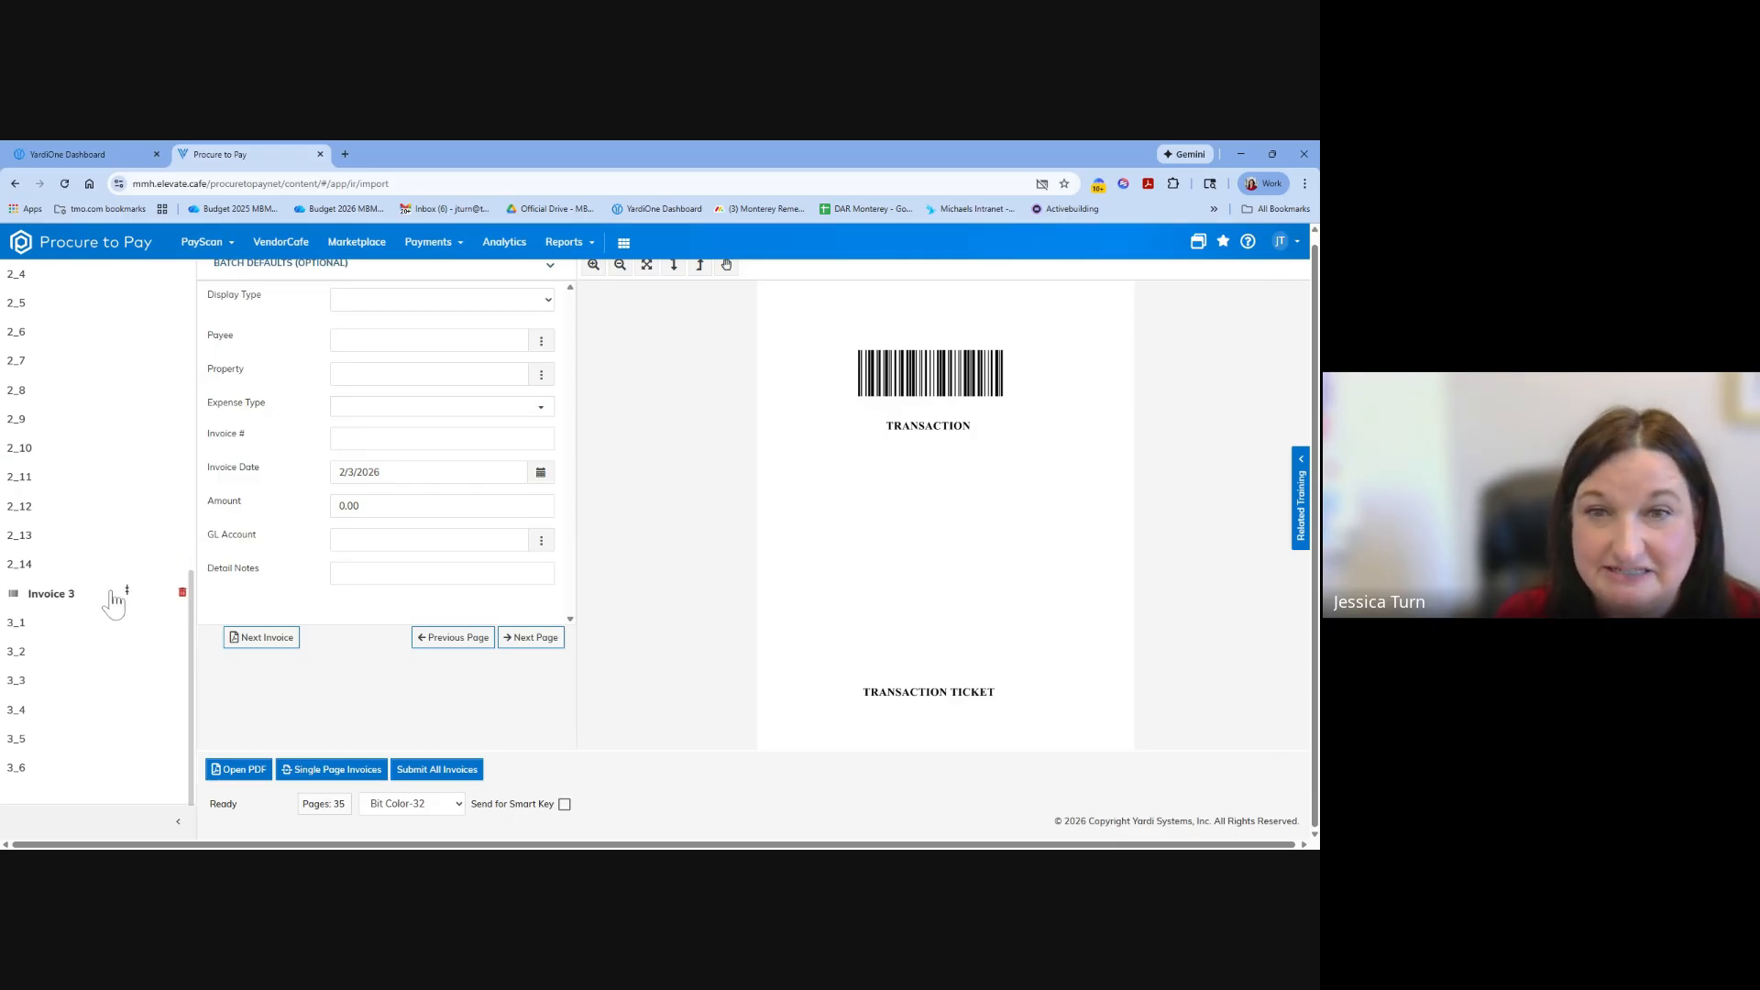
pyautogui.scroll(-3, 113, 596)
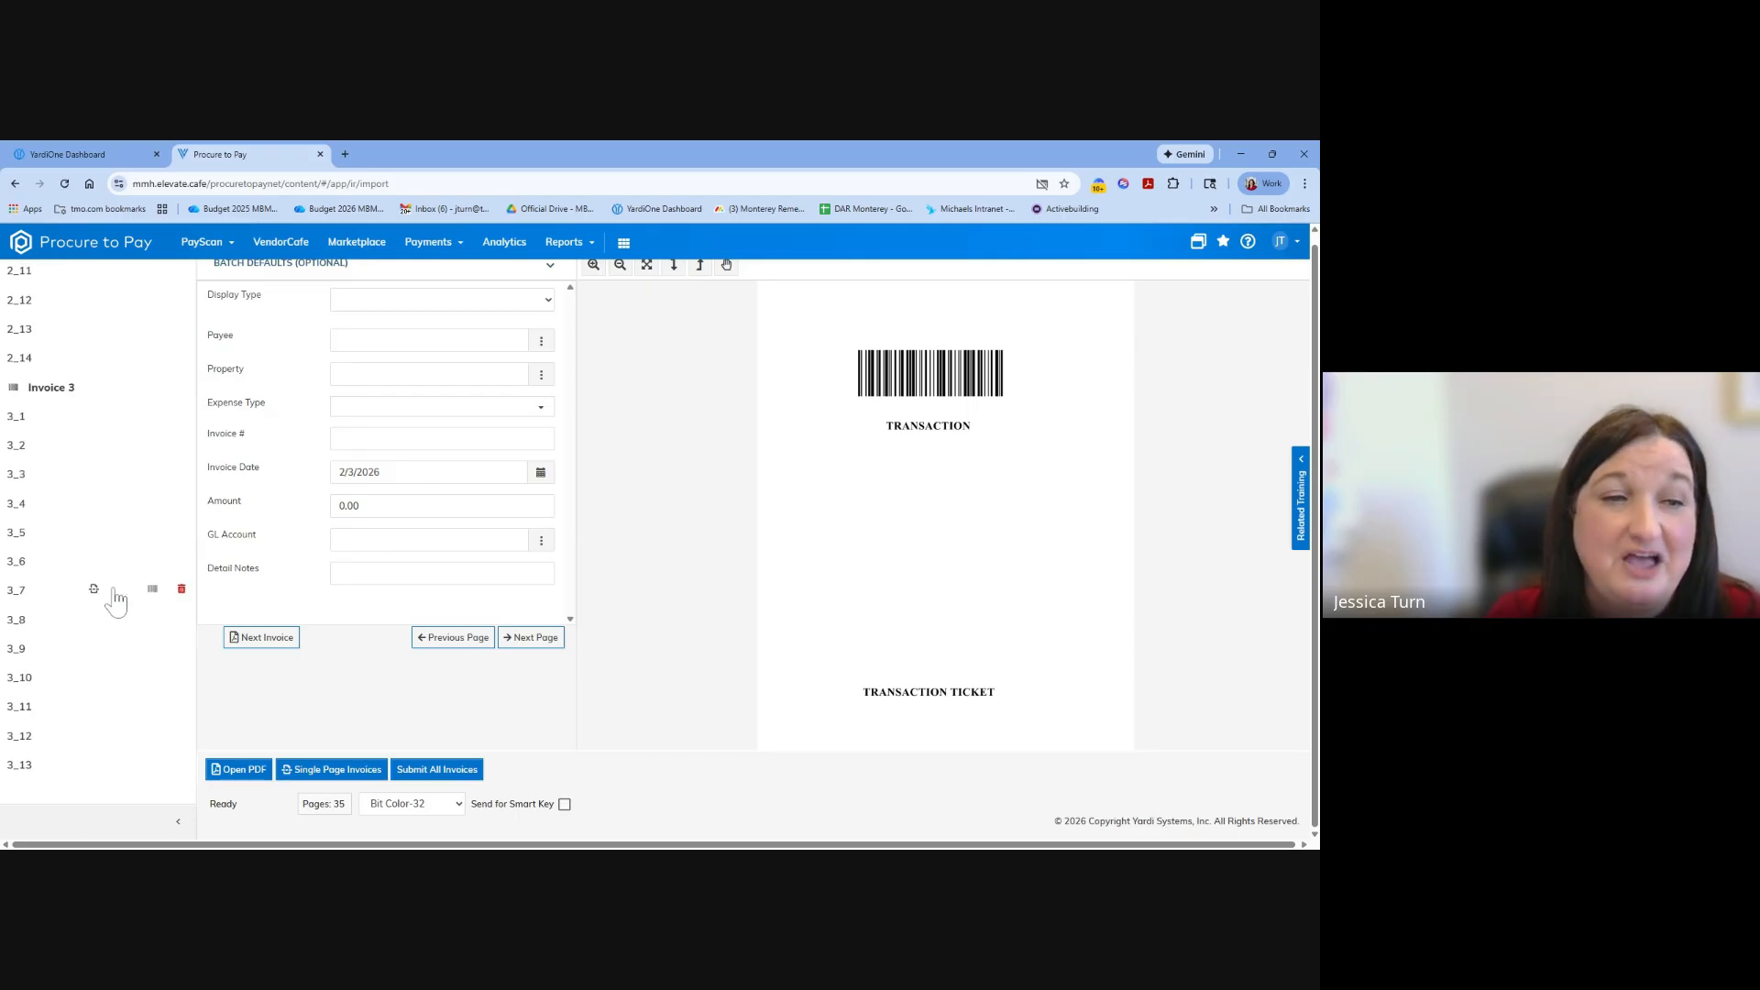
# Review the remaining Invoice 2 pages from the equipment log back to the billable labor details, looking for pages that are not needed.
pyautogui.scroll(2, 39, 452)
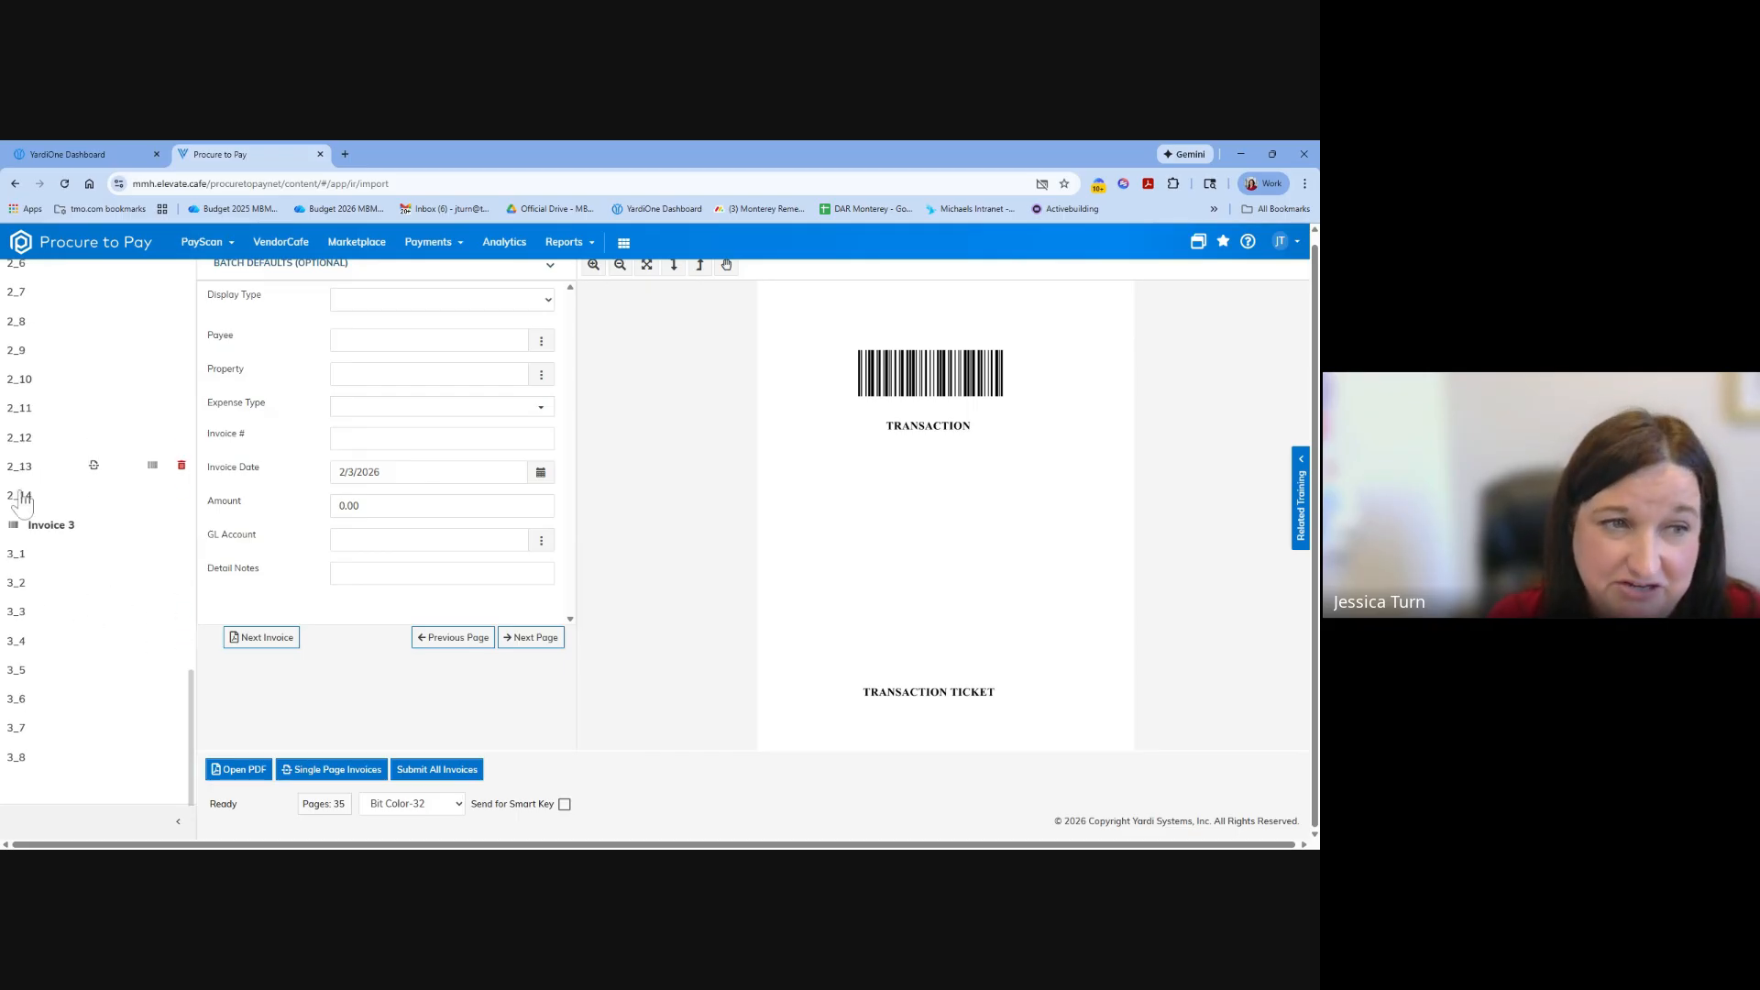
pyautogui.click(23, 499)
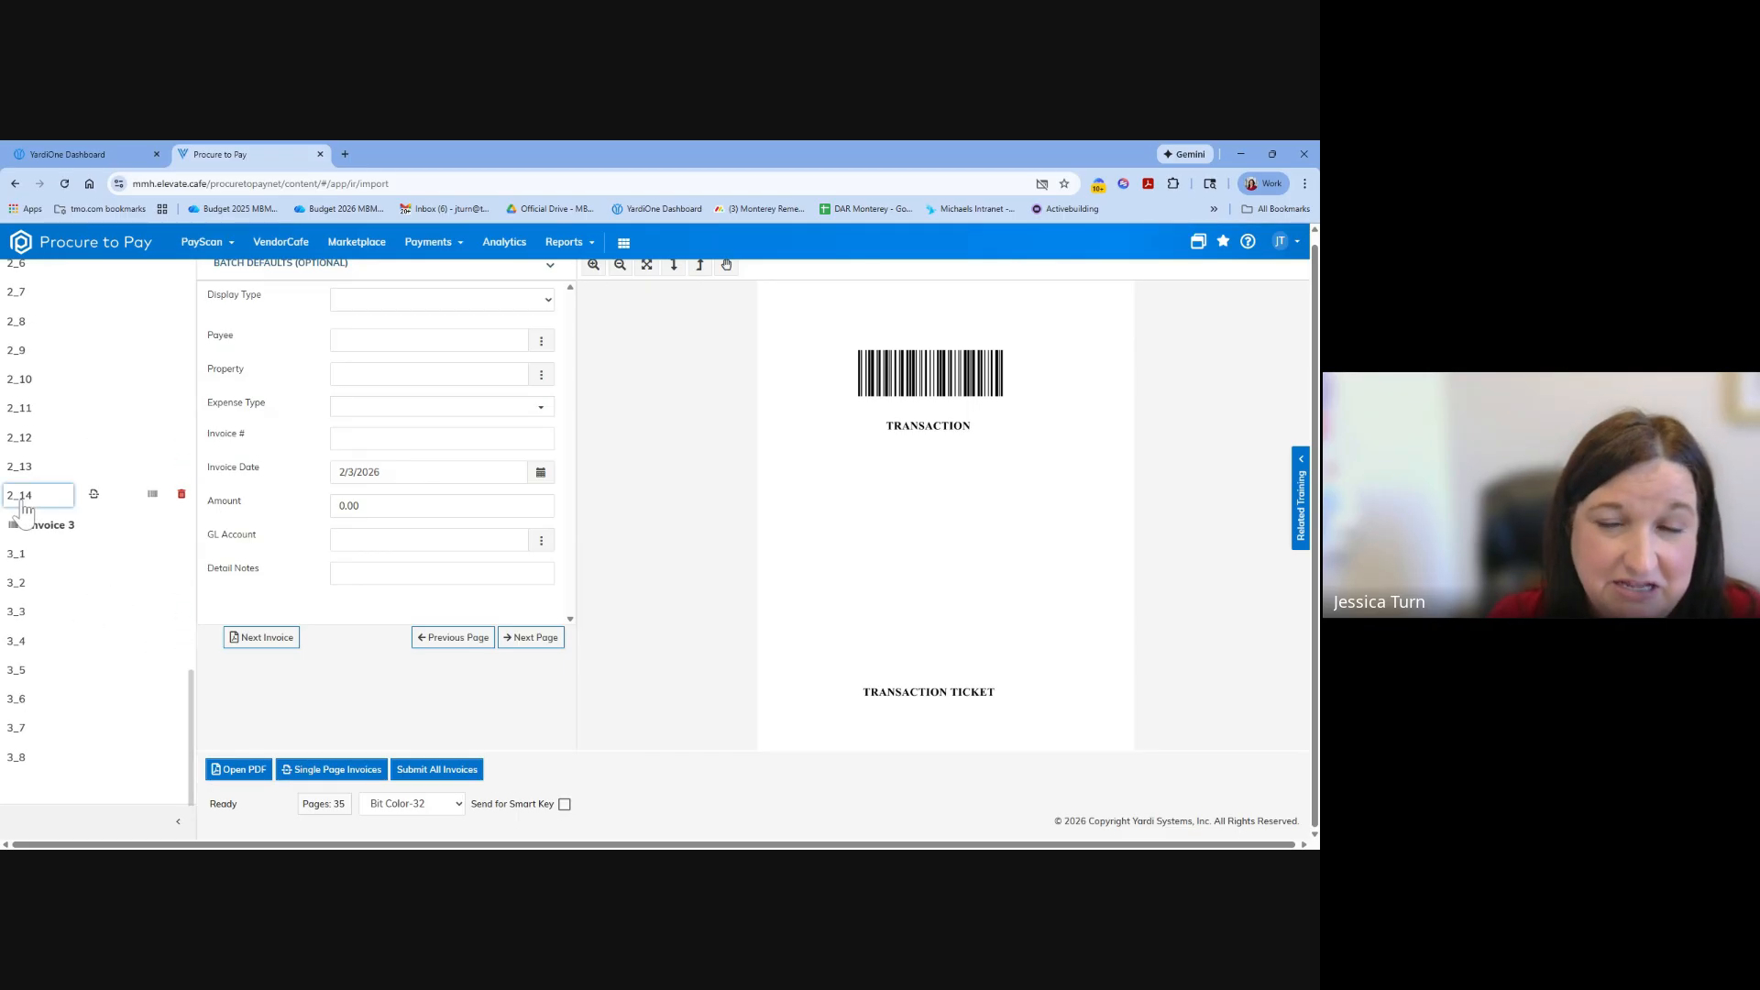
pyautogui.click(33, 413)
pyautogui.scroll(1, 34, 408)
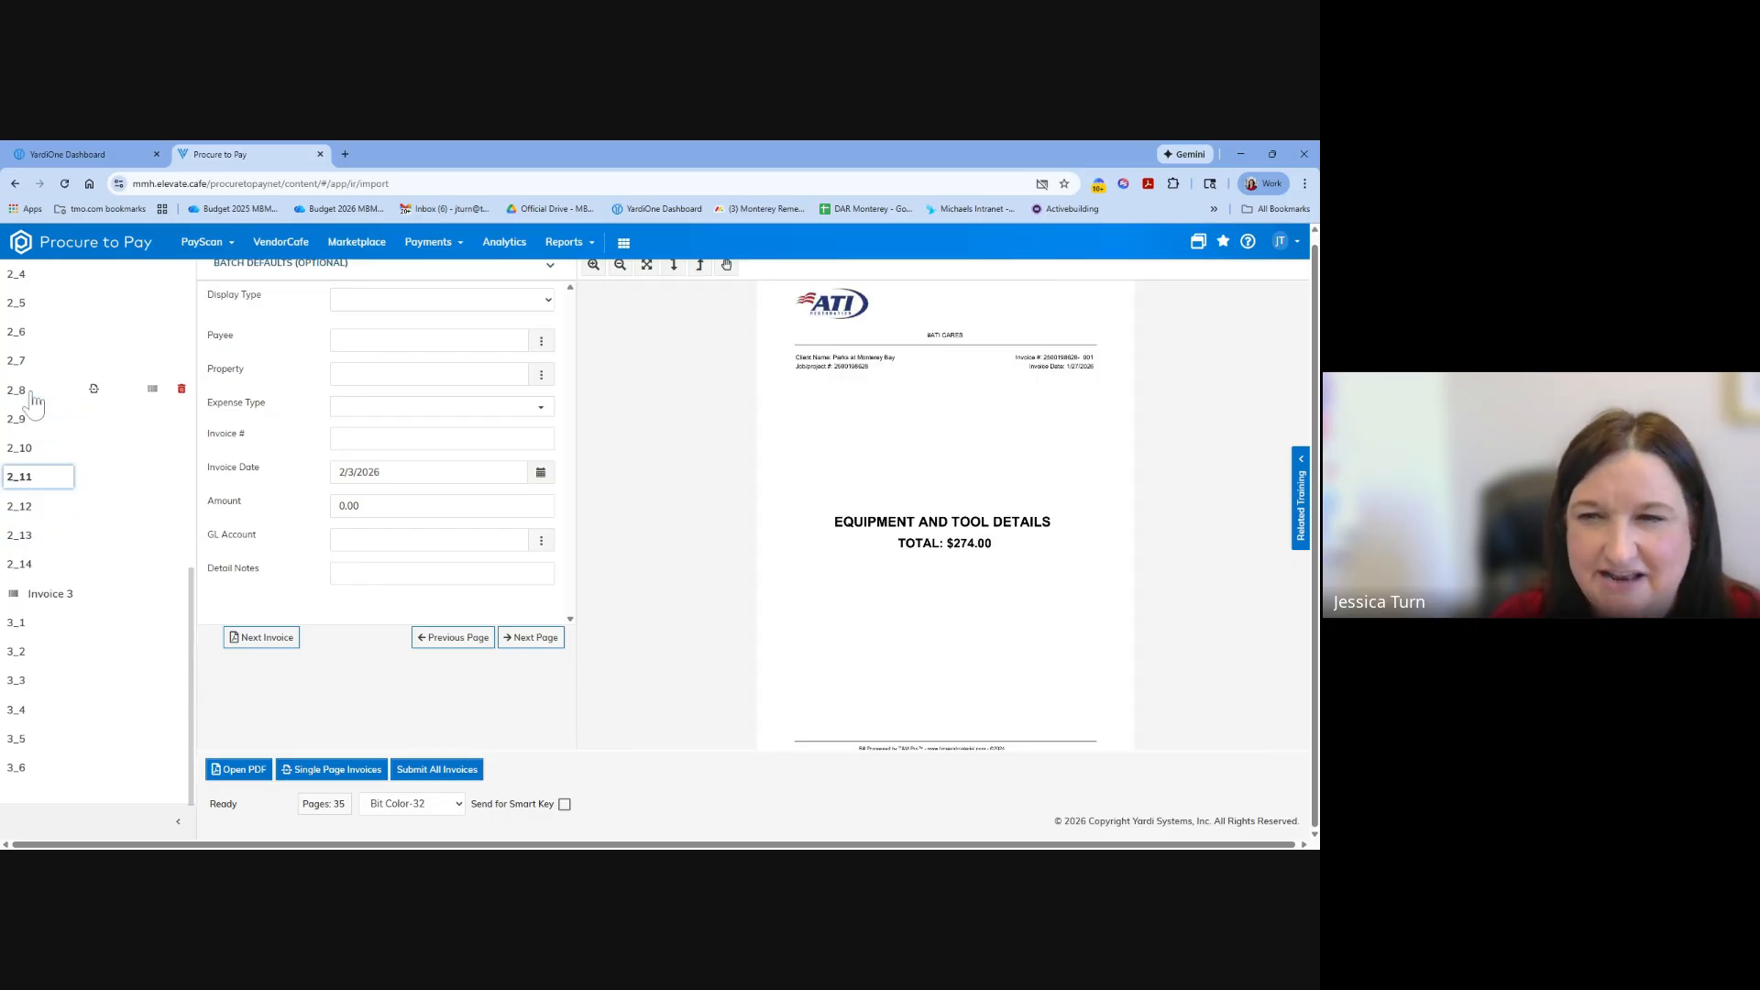
pyautogui.click(34, 401)
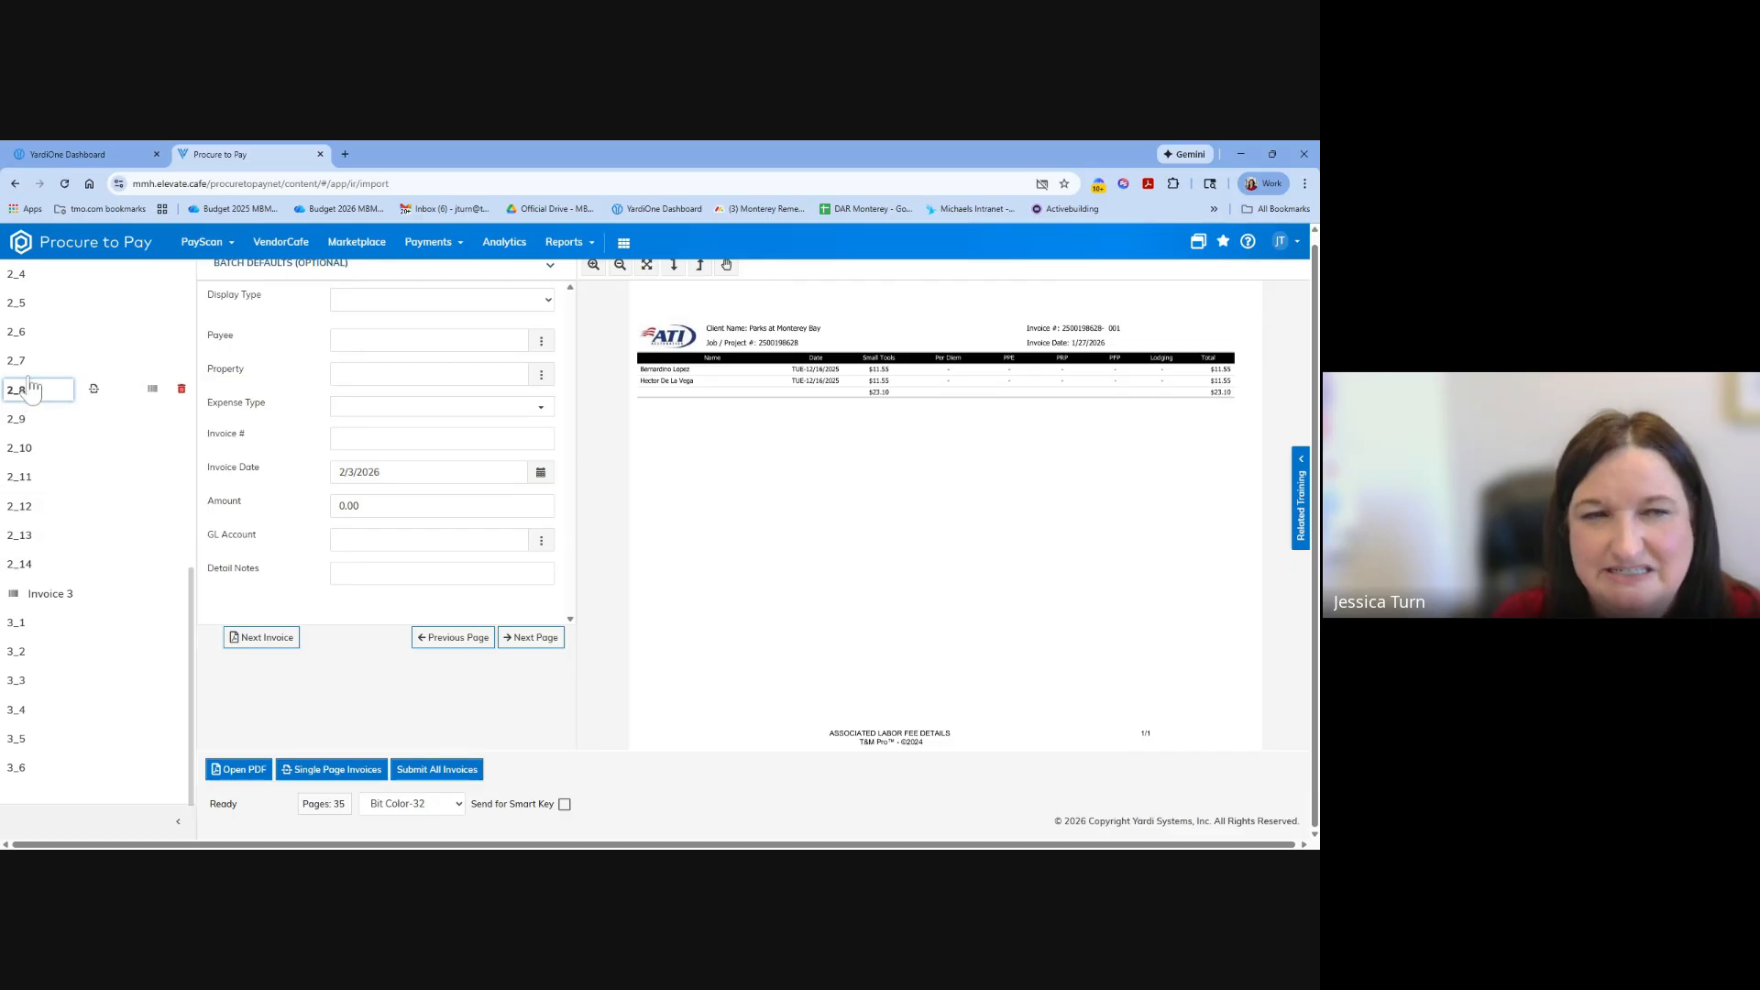
pyautogui.click(23, 360)
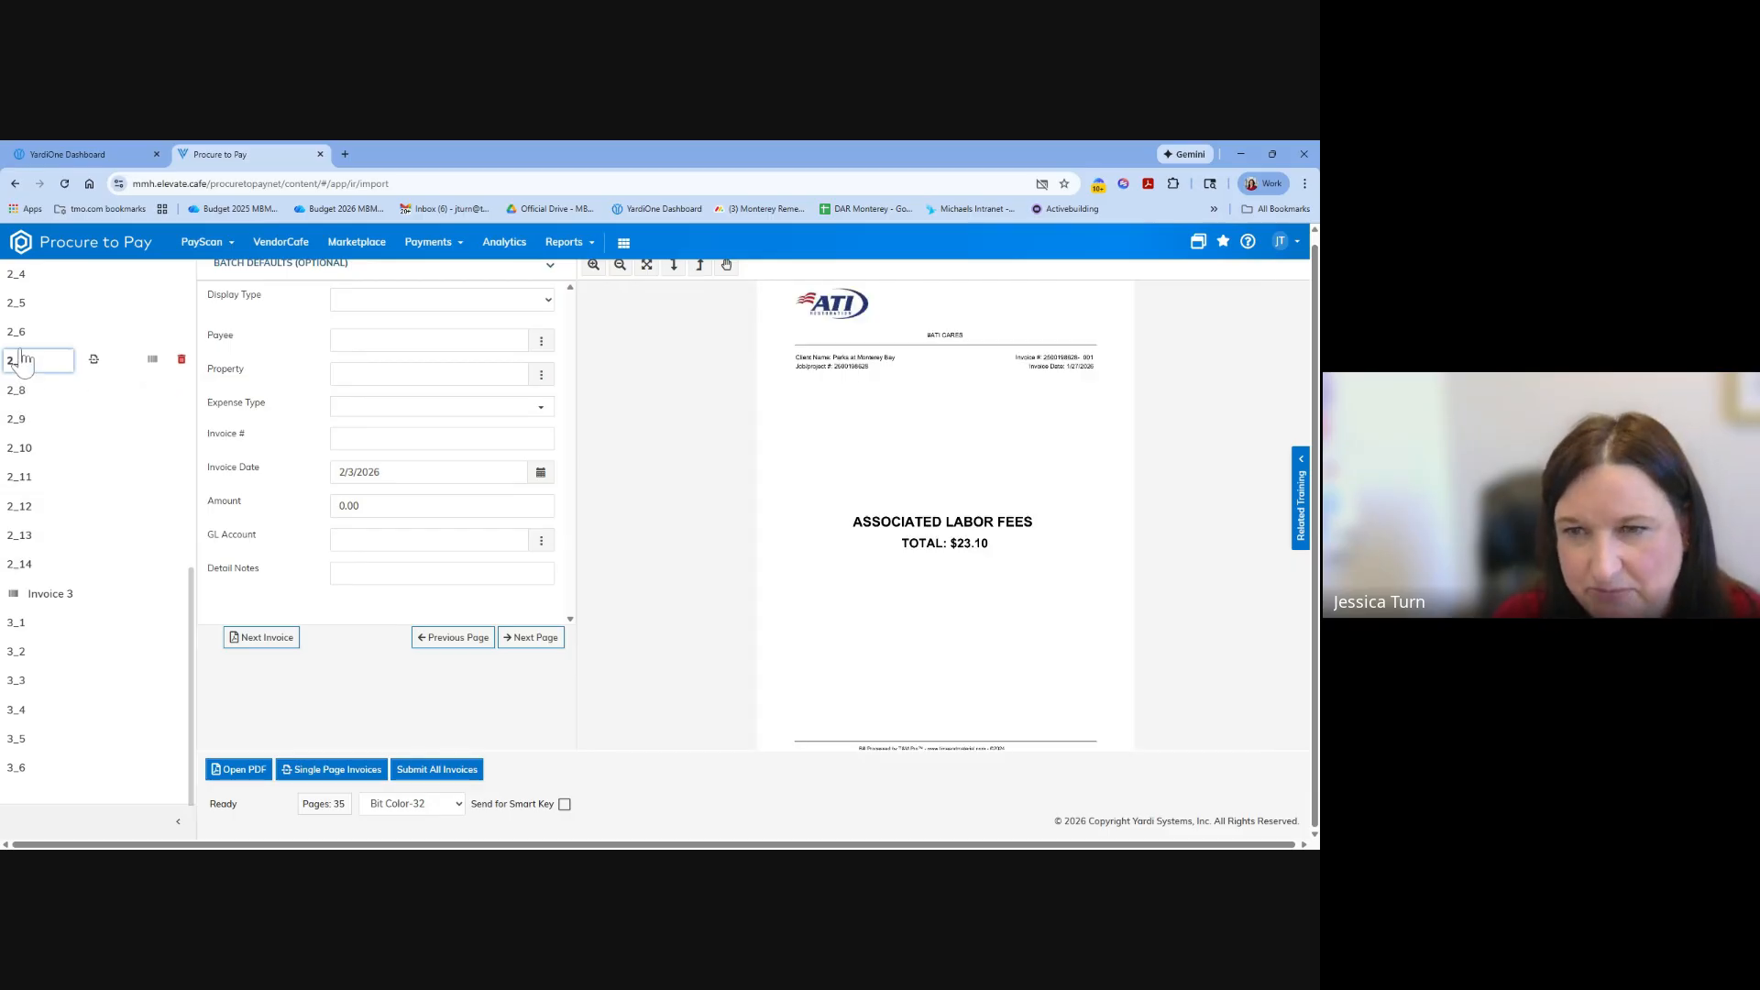
pyautogui.click(20, 337)
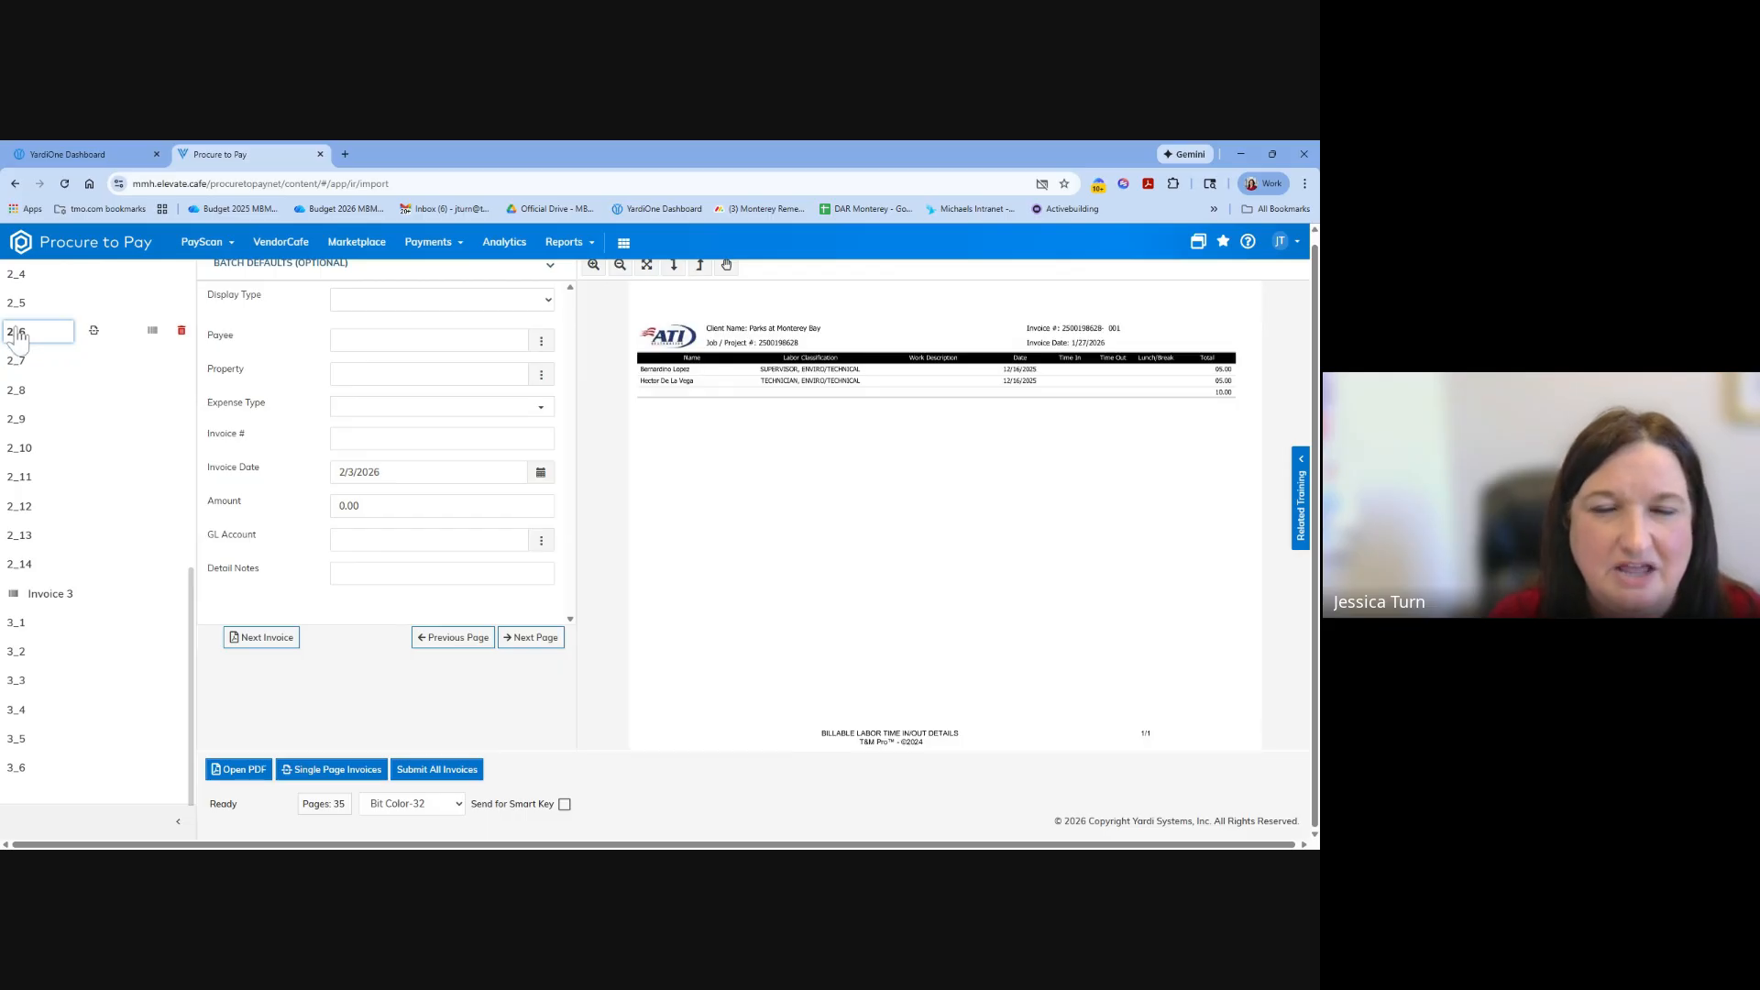
pyautogui.scroll(2, 21, 338)
pyautogui.click(30, 504)
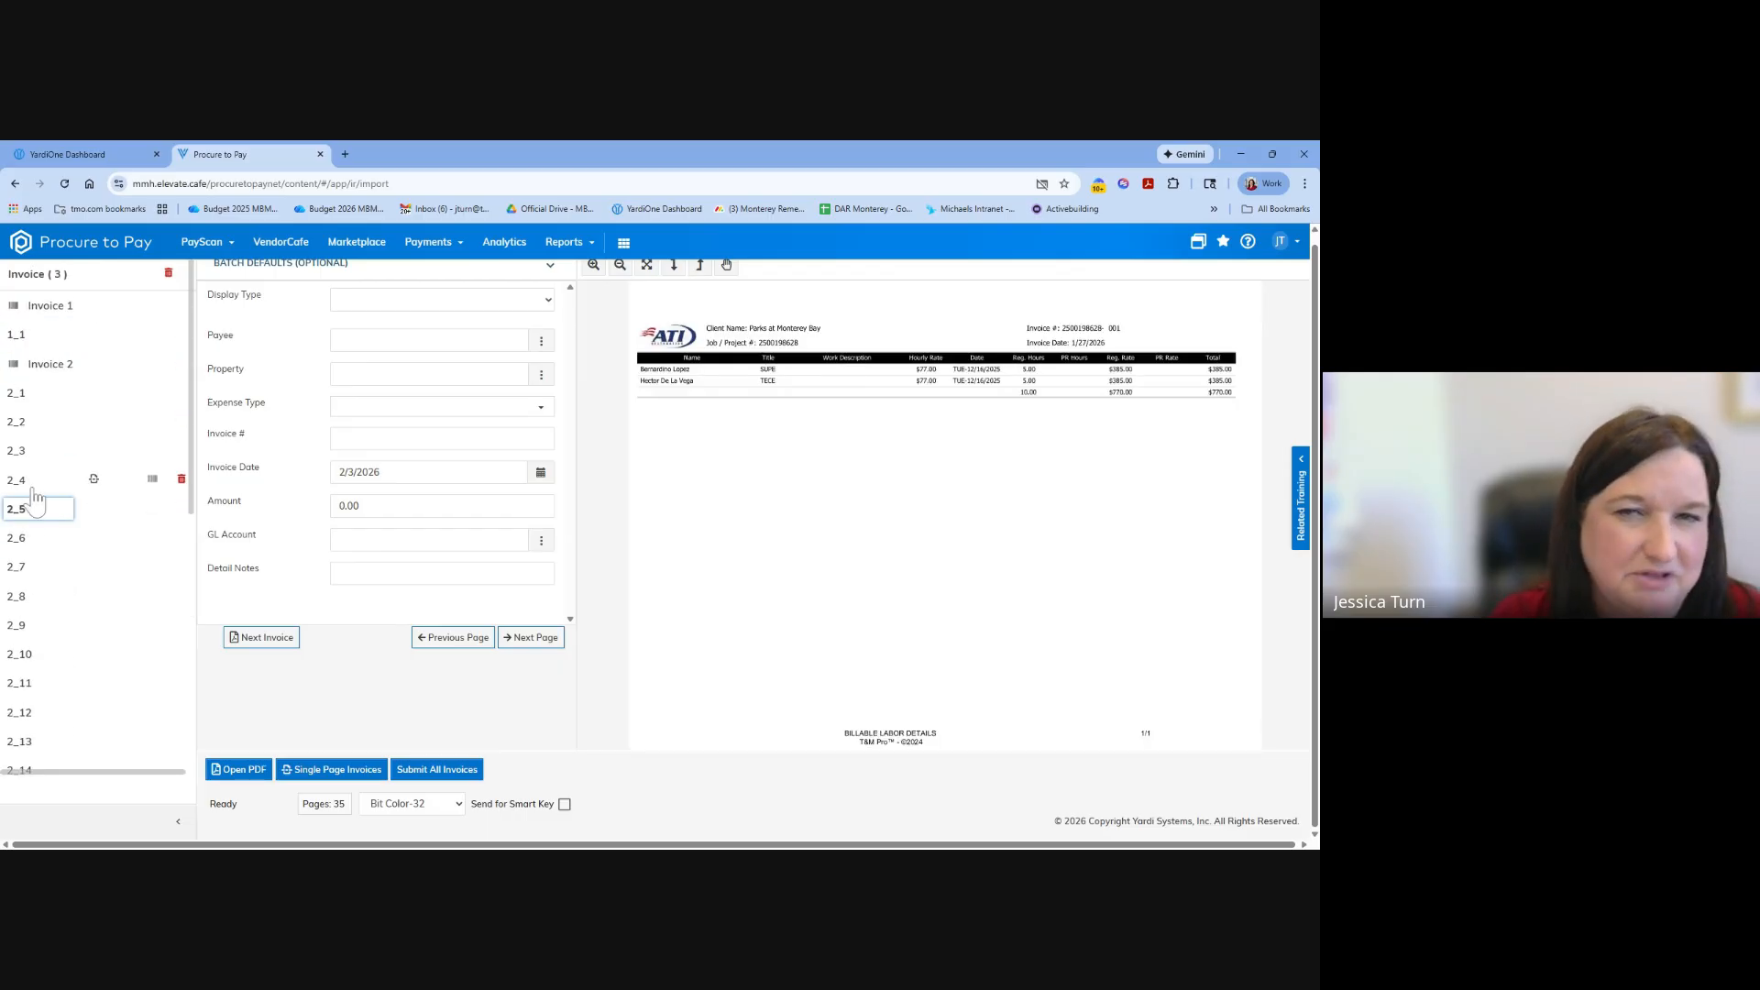
# Delete page 2_3, the ATI invoice summary page, from Invoice 2 and display the page that takes its place.
pyautogui.click(33, 480)
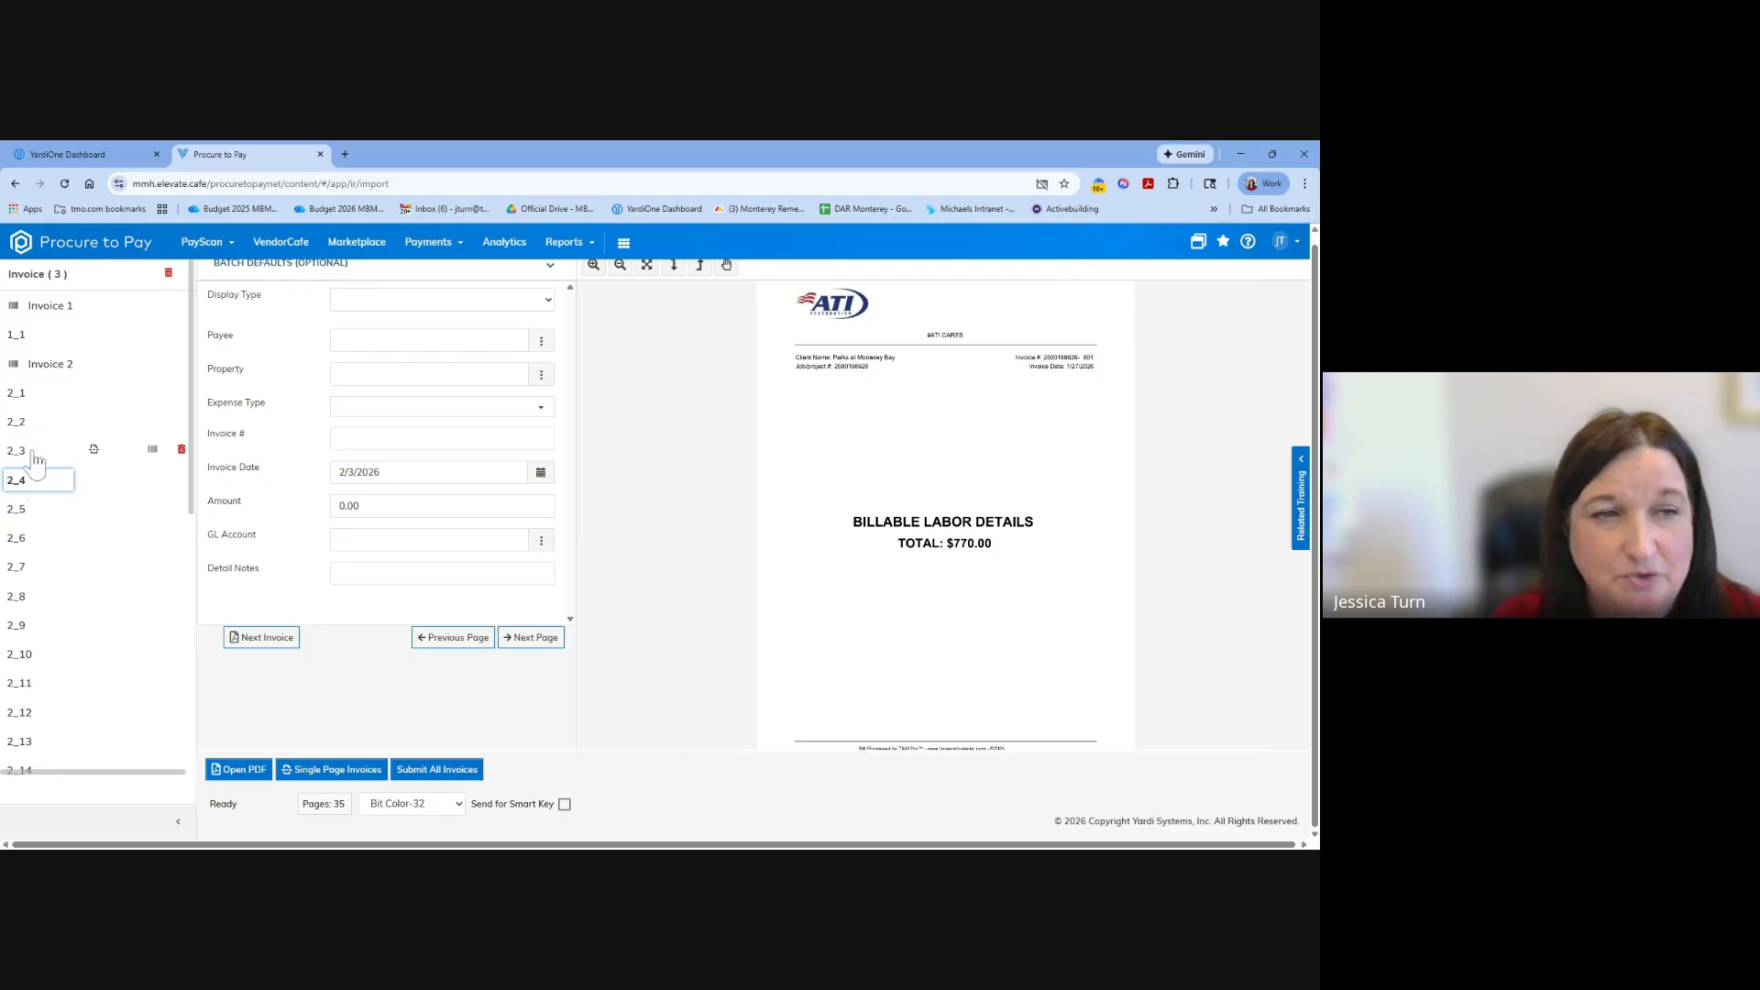
pyautogui.click(28, 425)
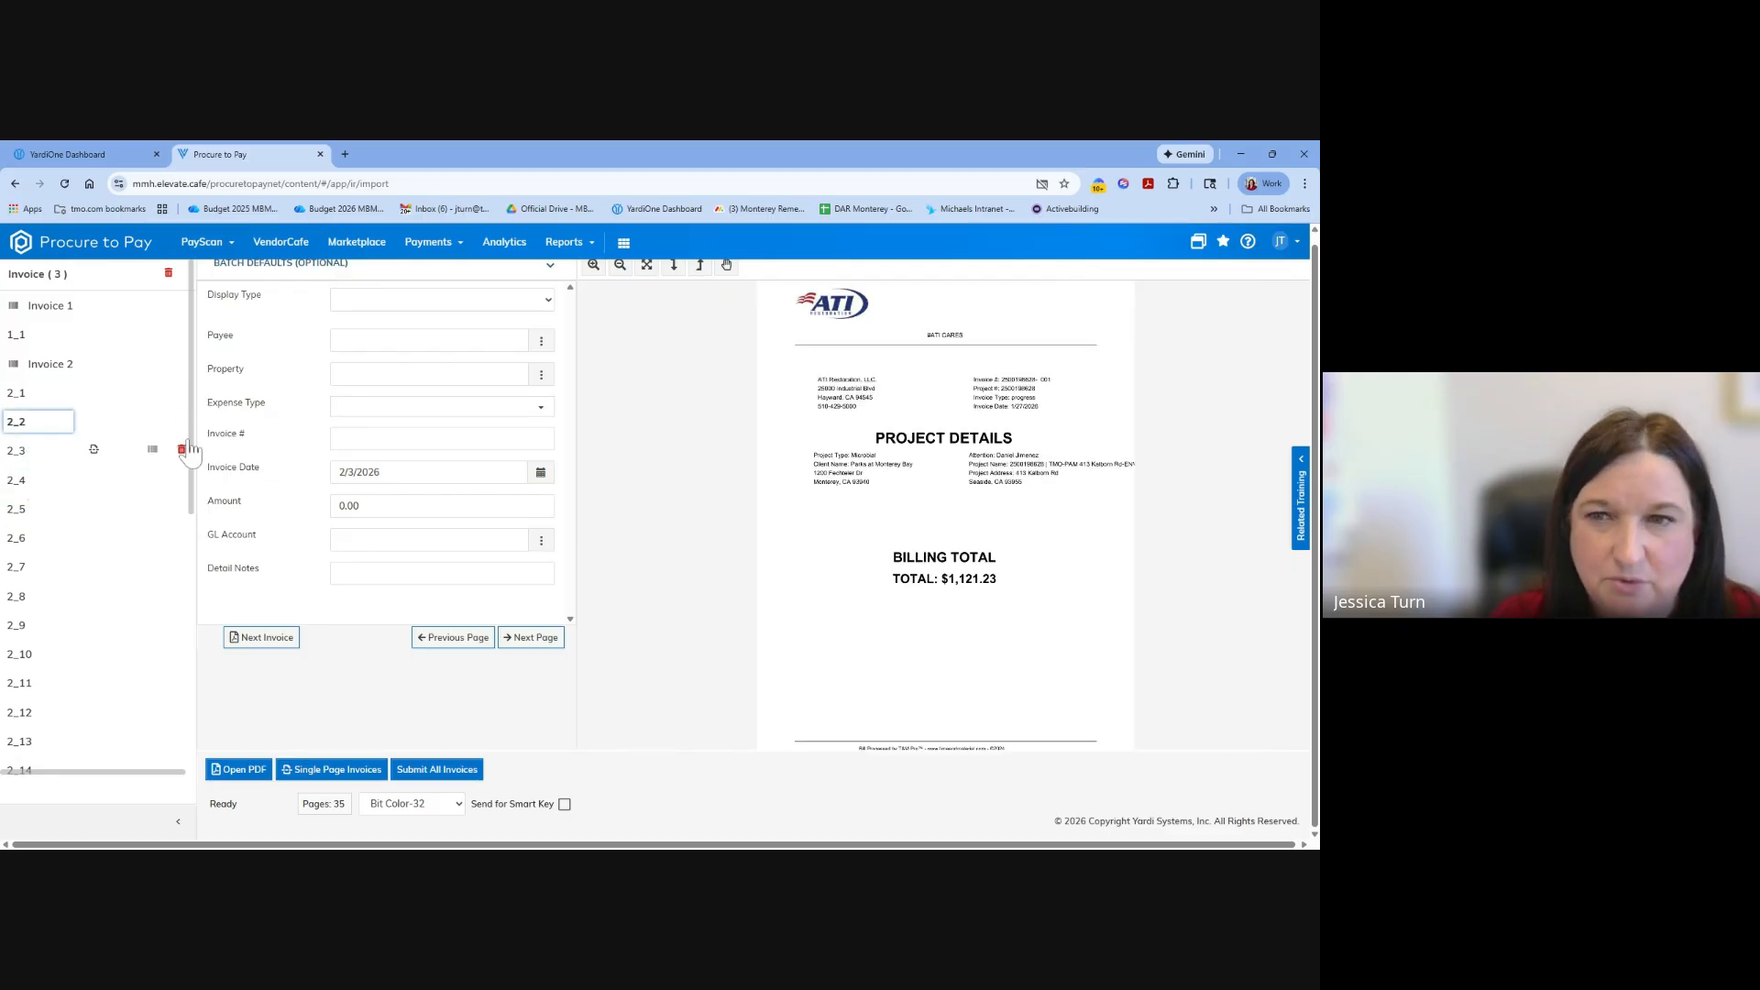
pyautogui.click(183, 448)
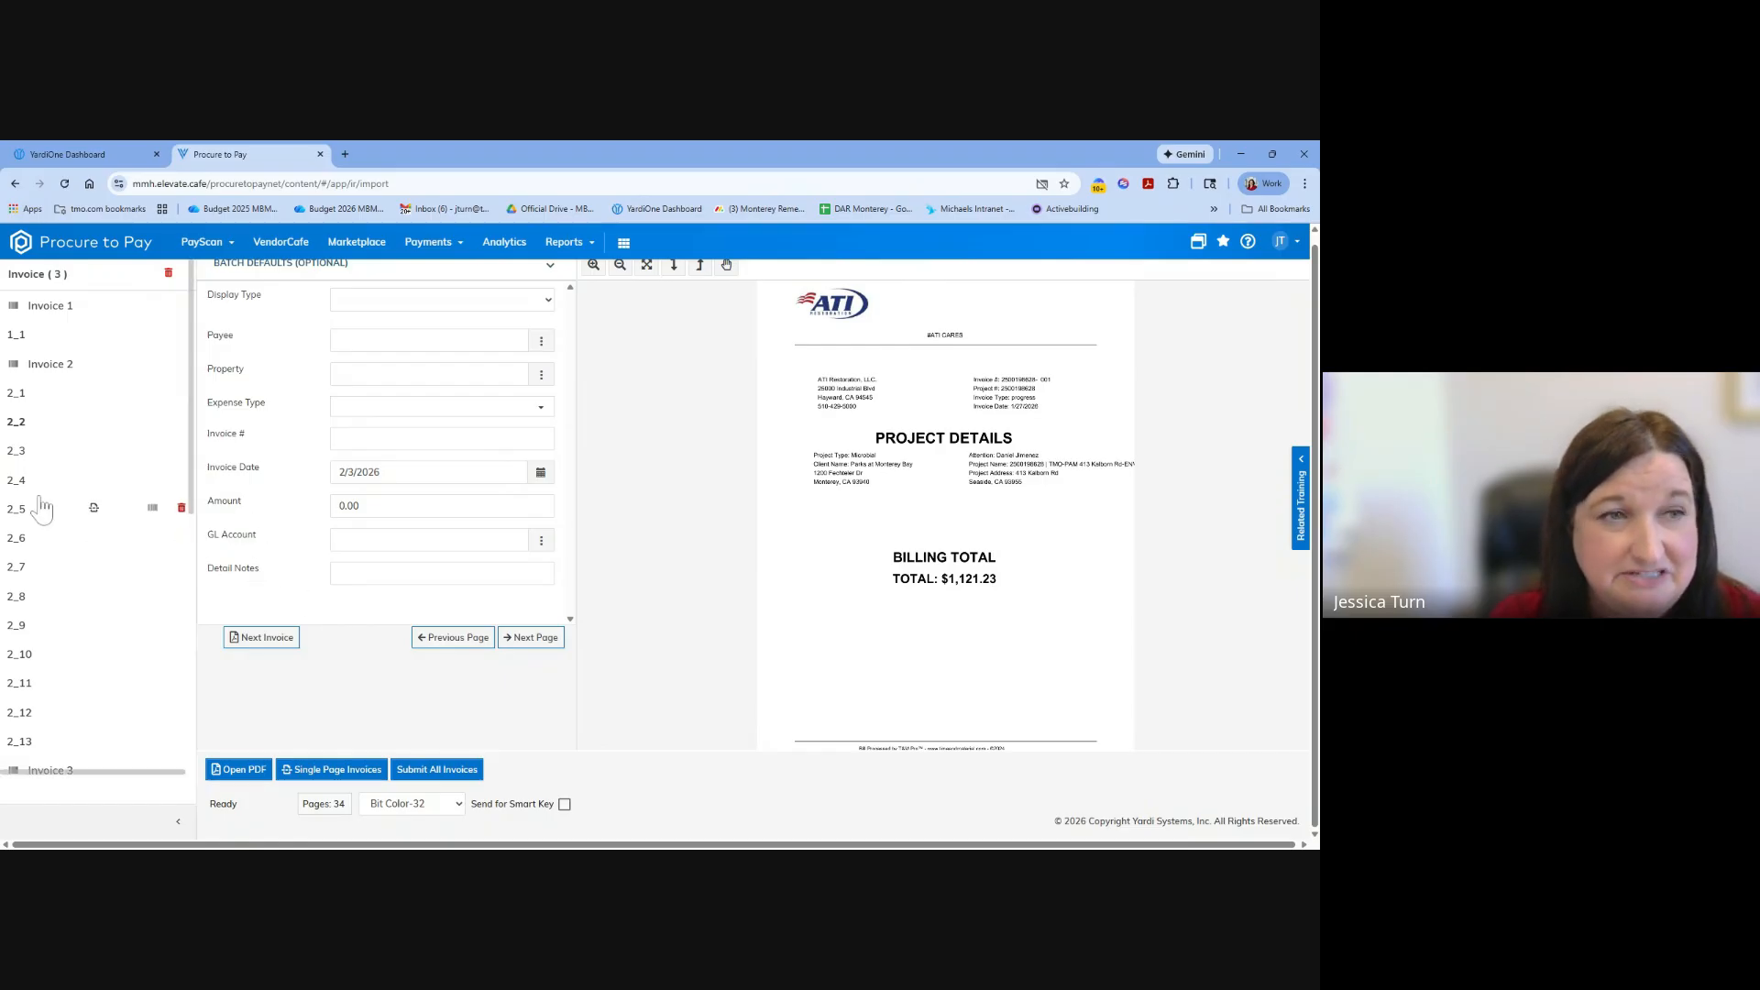
pyautogui.click(57, 453)
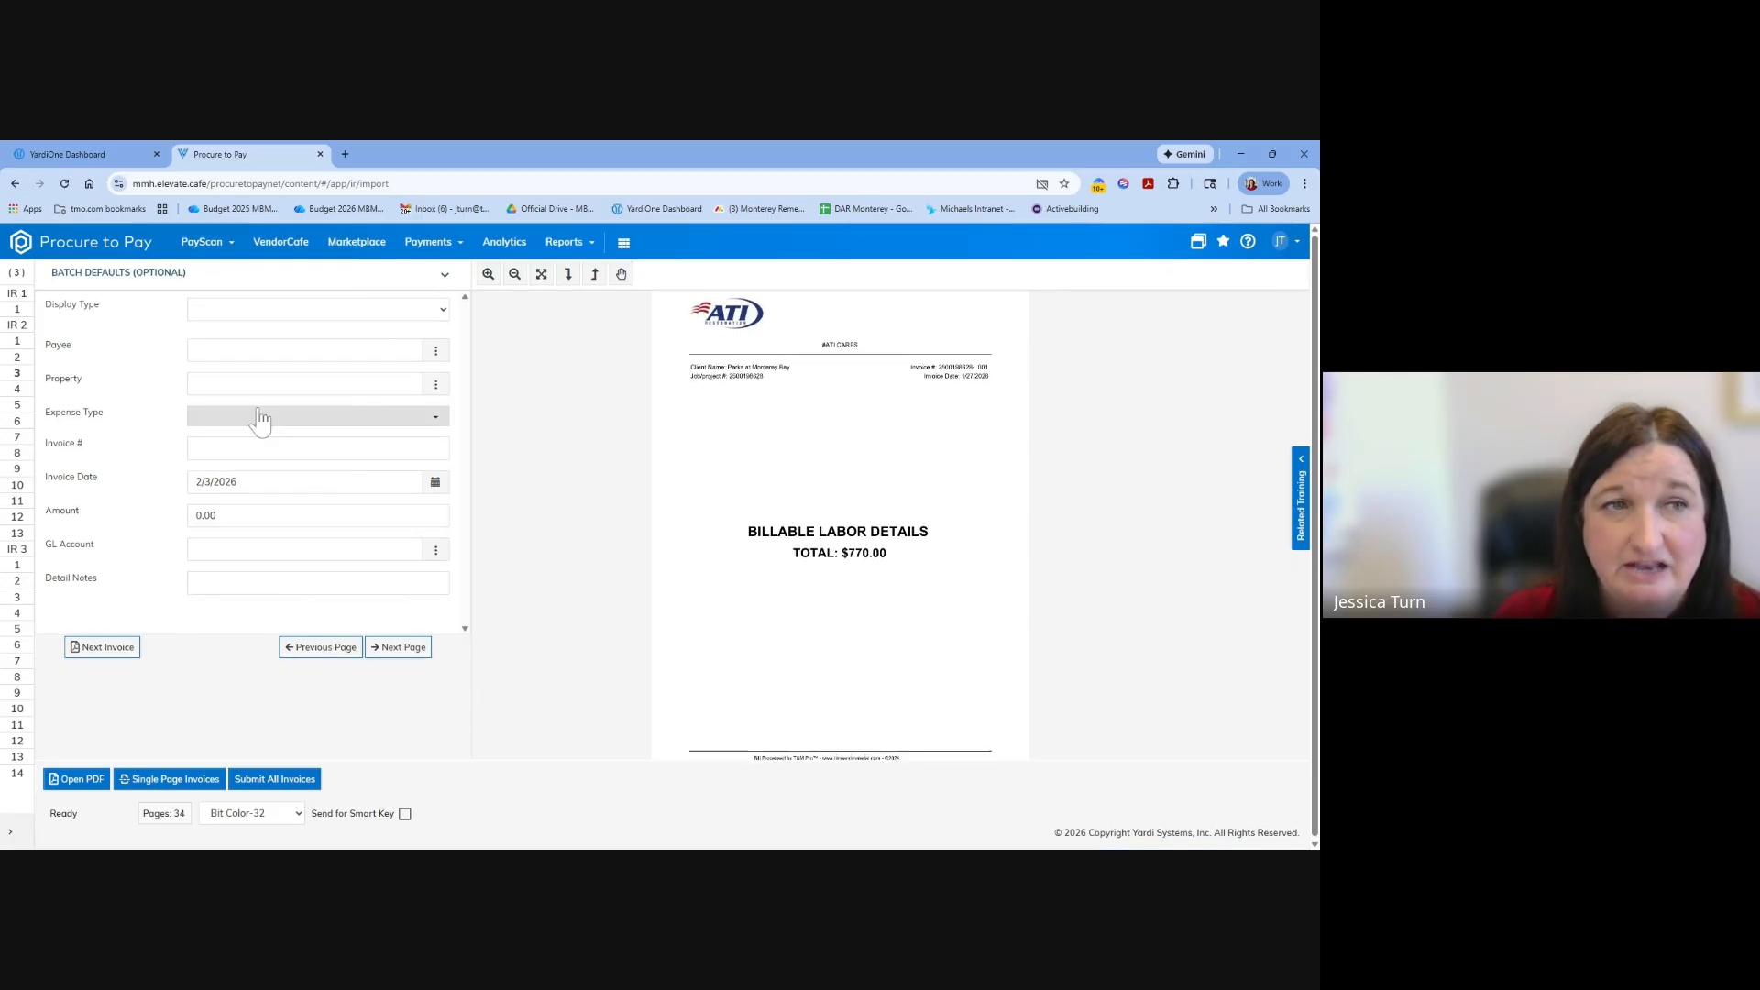
# Leave the batch defaults blank and submit all the split invoices.
pyautogui.click(254, 314)
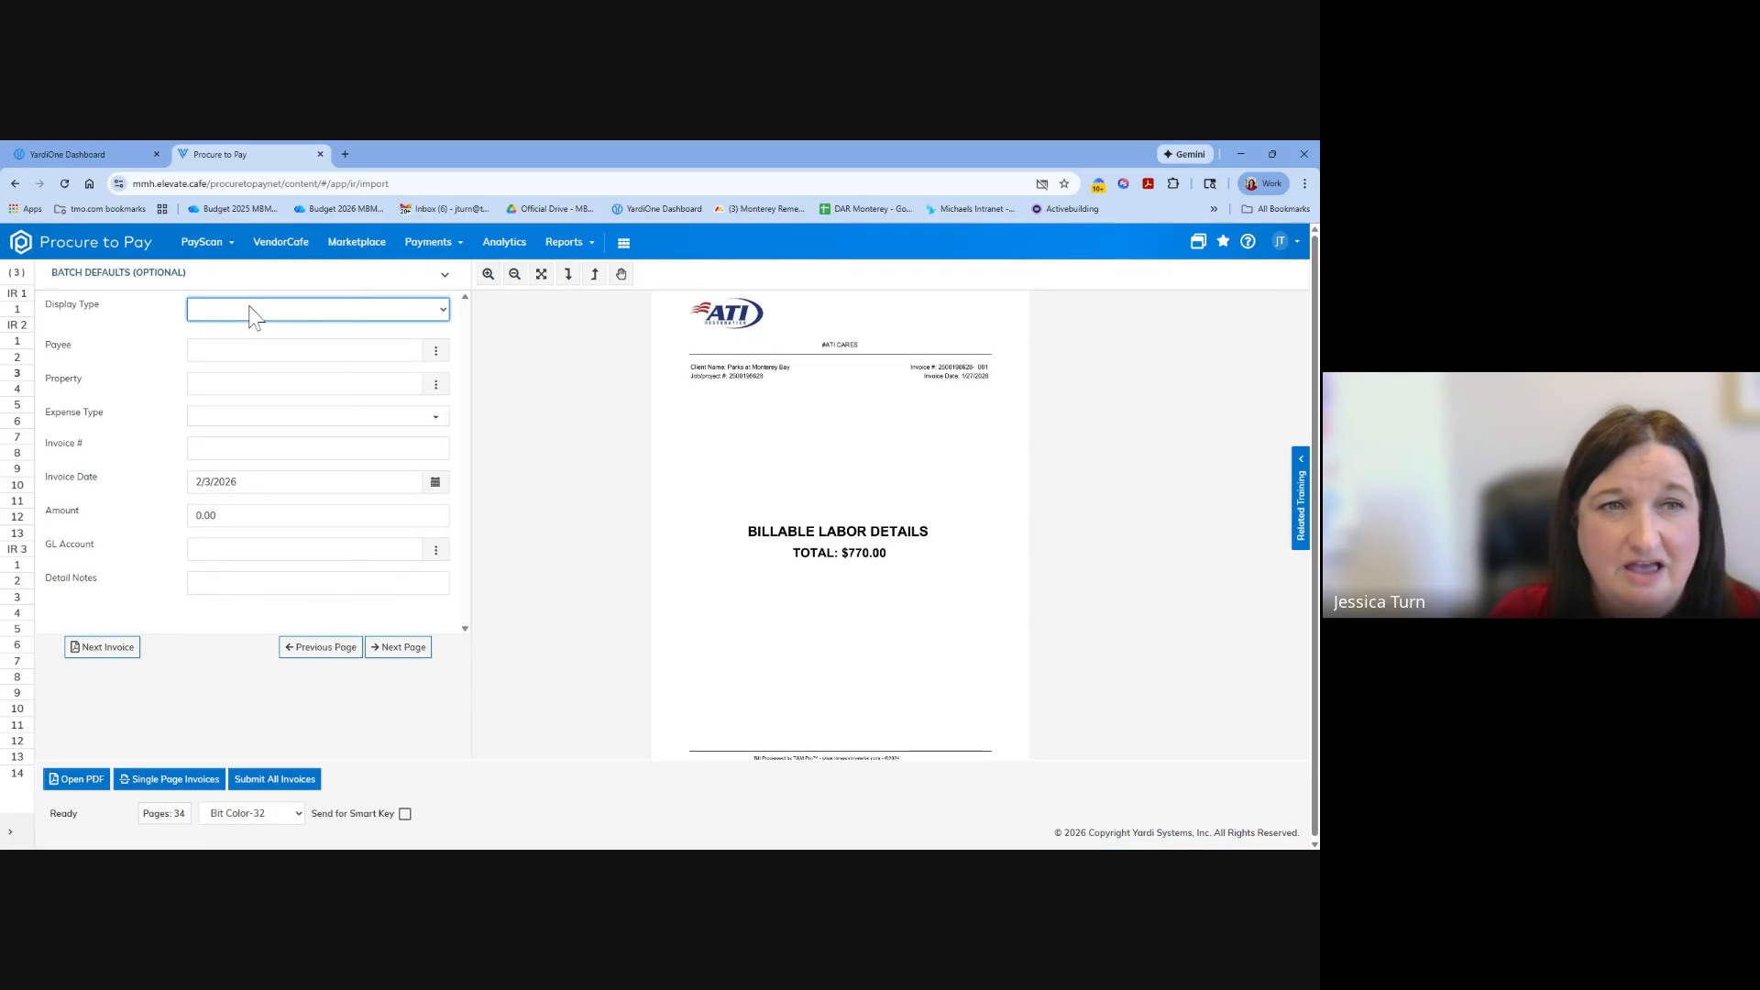
pyautogui.click(400, 781)
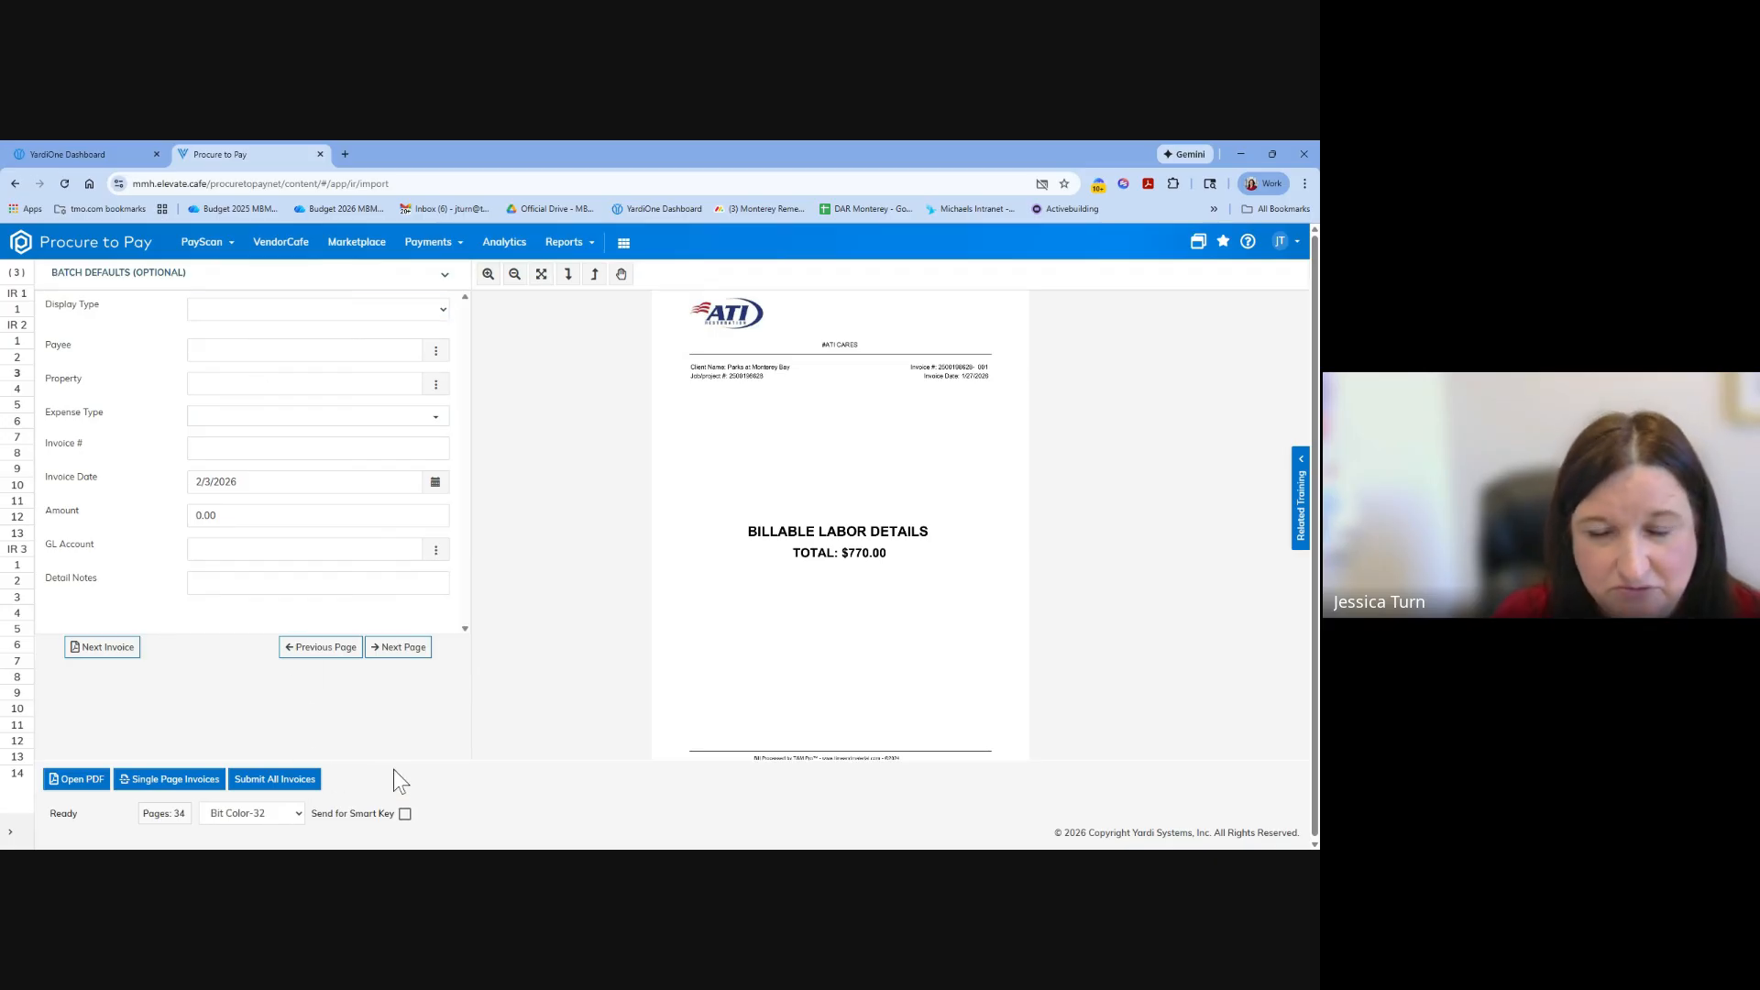
pyautogui.click(281, 781)
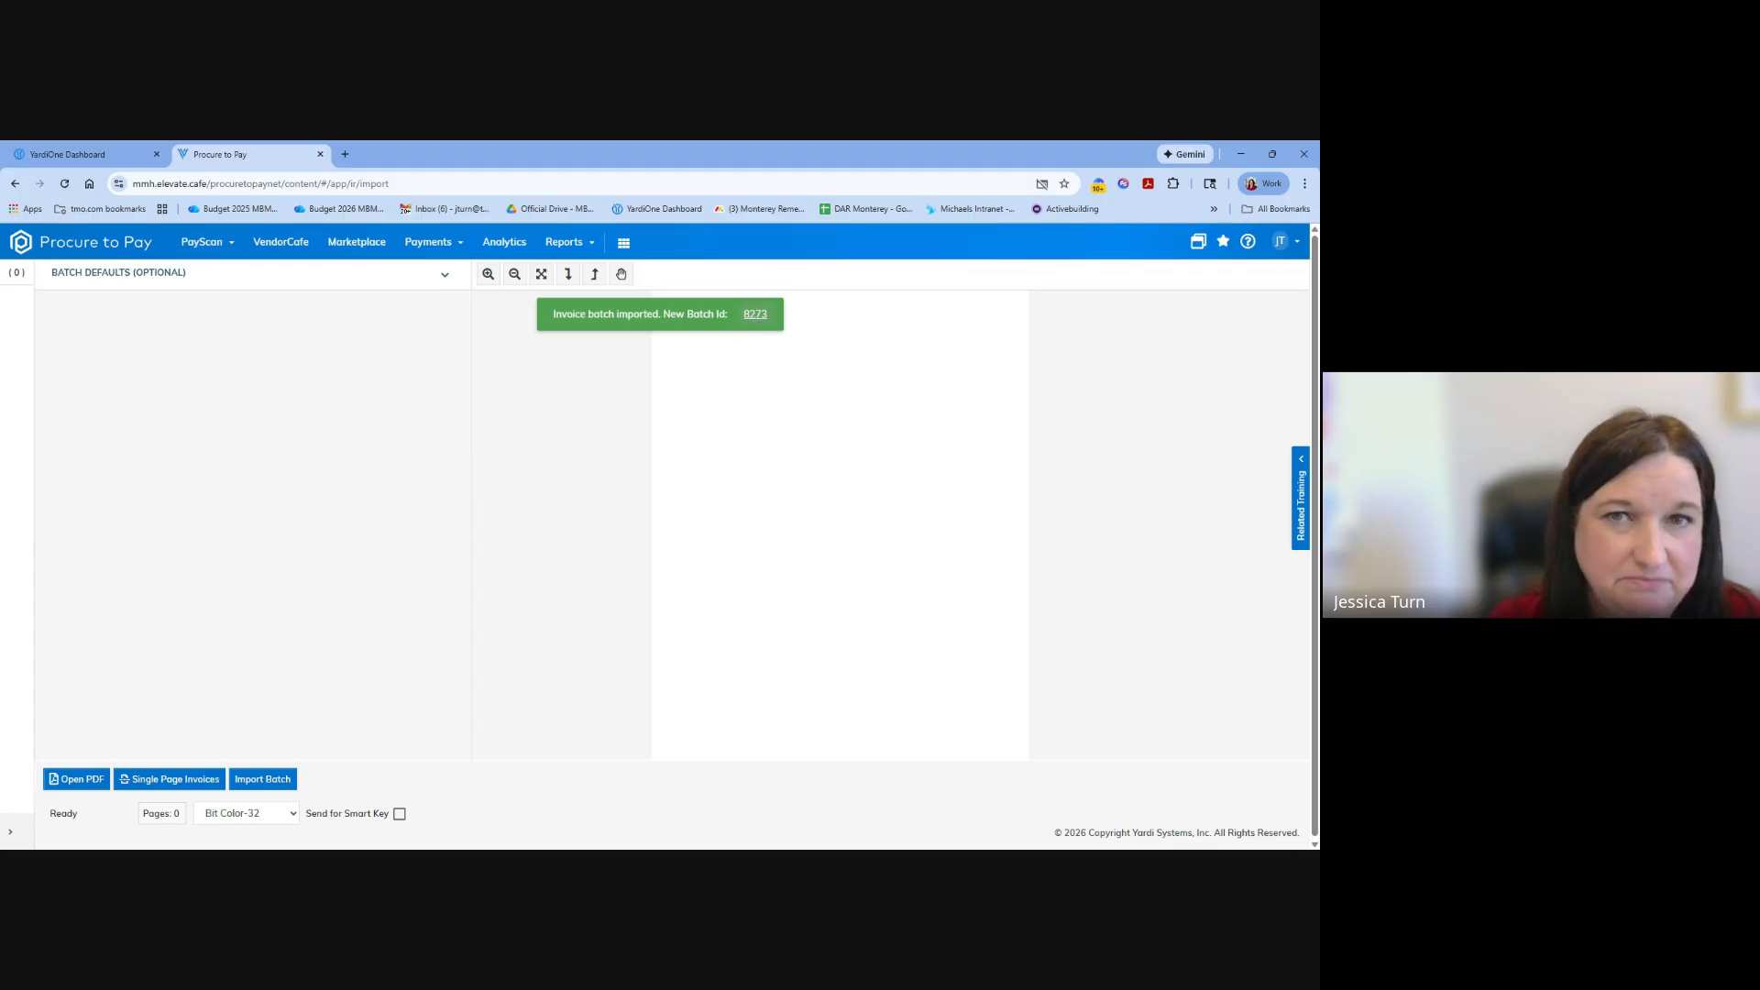
# Open the newly imported batch, view its first invoice record, and return to the Invoices dashboard.
pyautogui.click(755, 314)
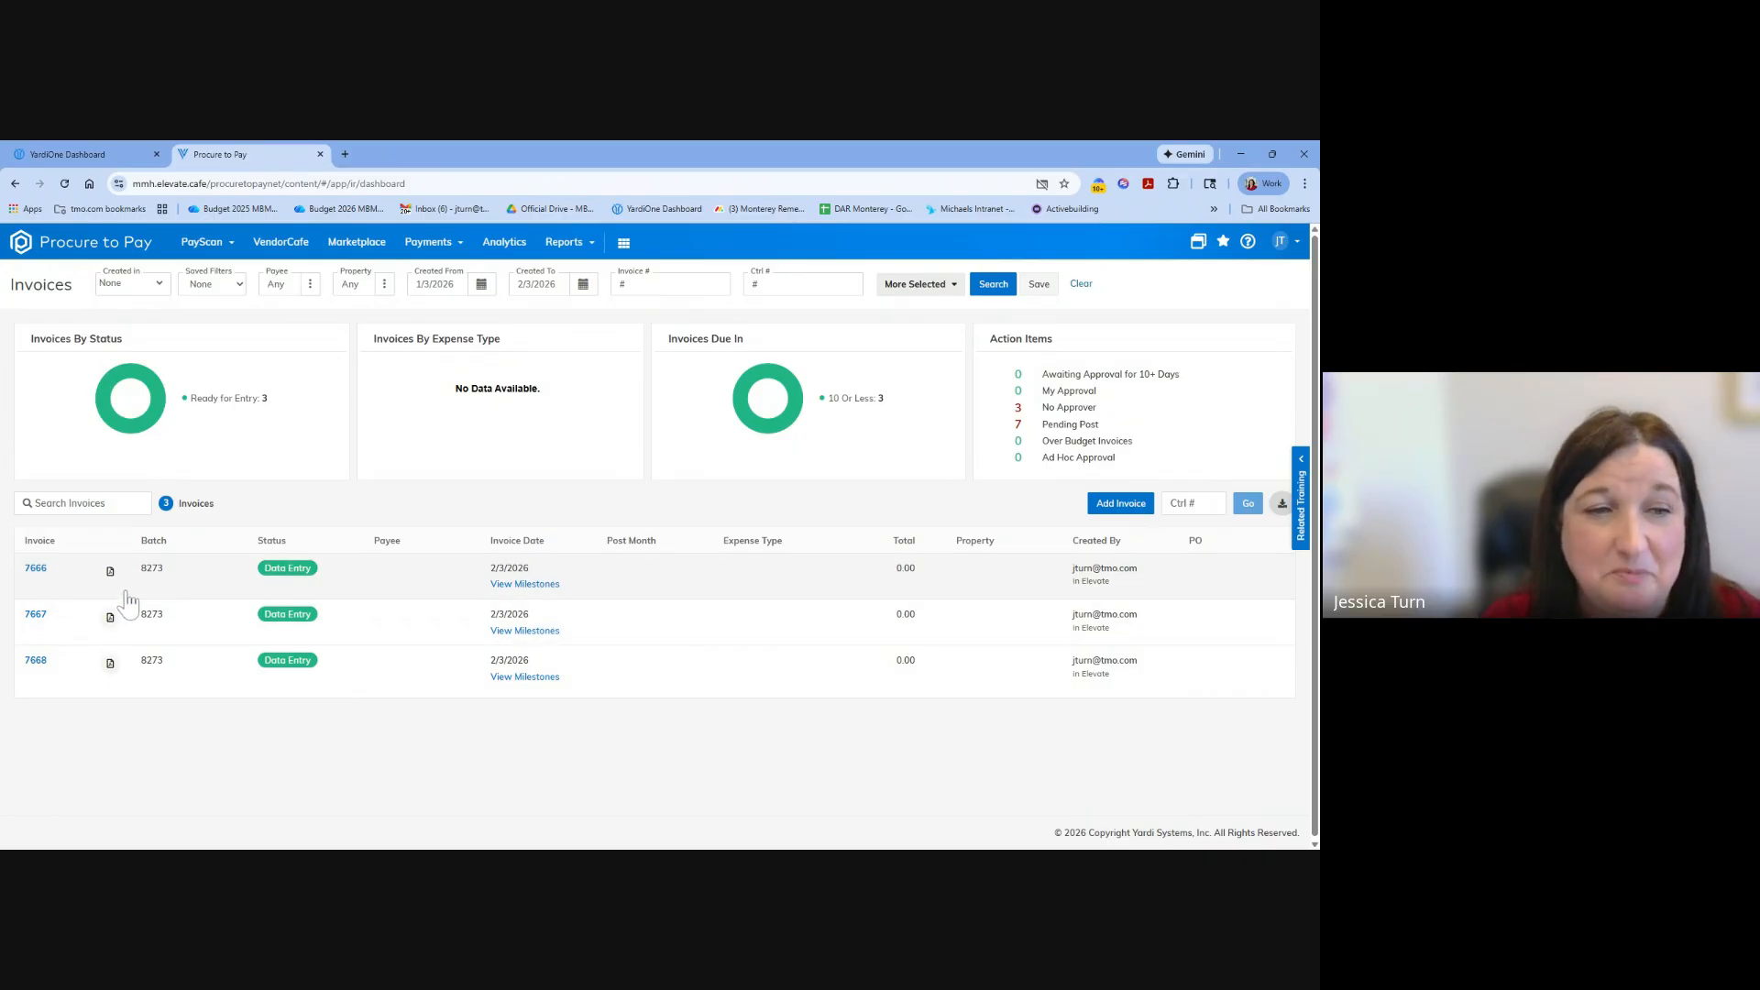
pyautogui.click(36, 569)
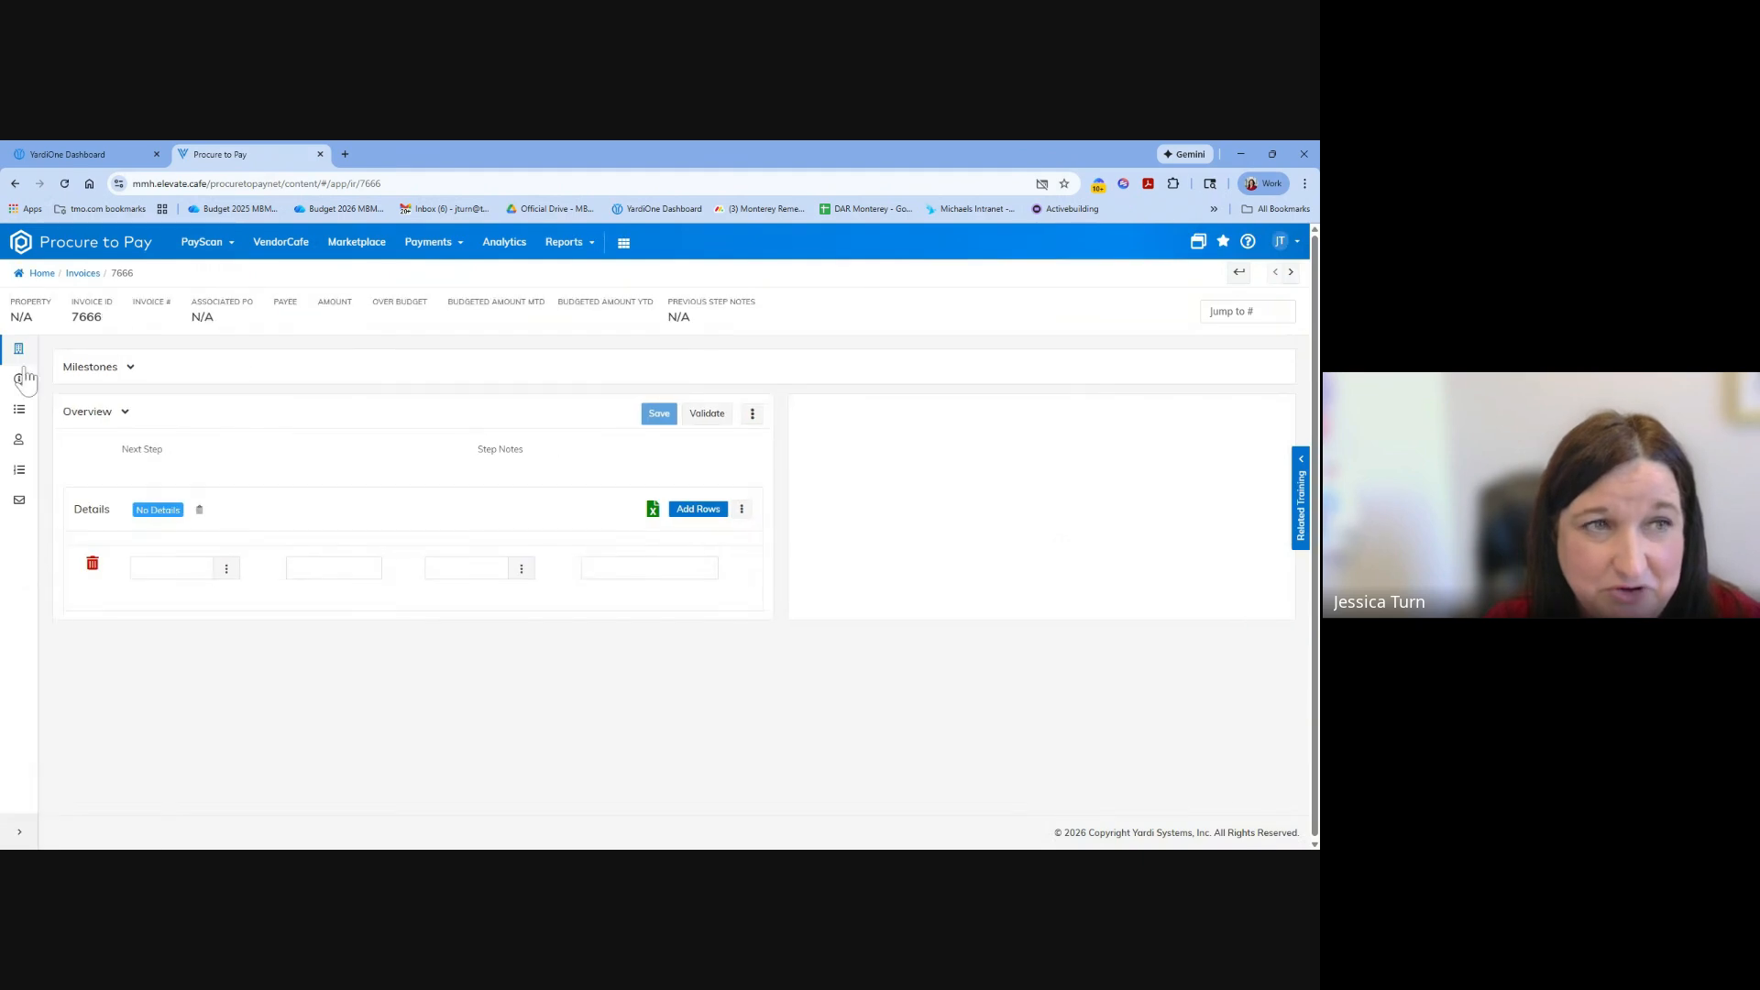
pyautogui.click(15, 184)
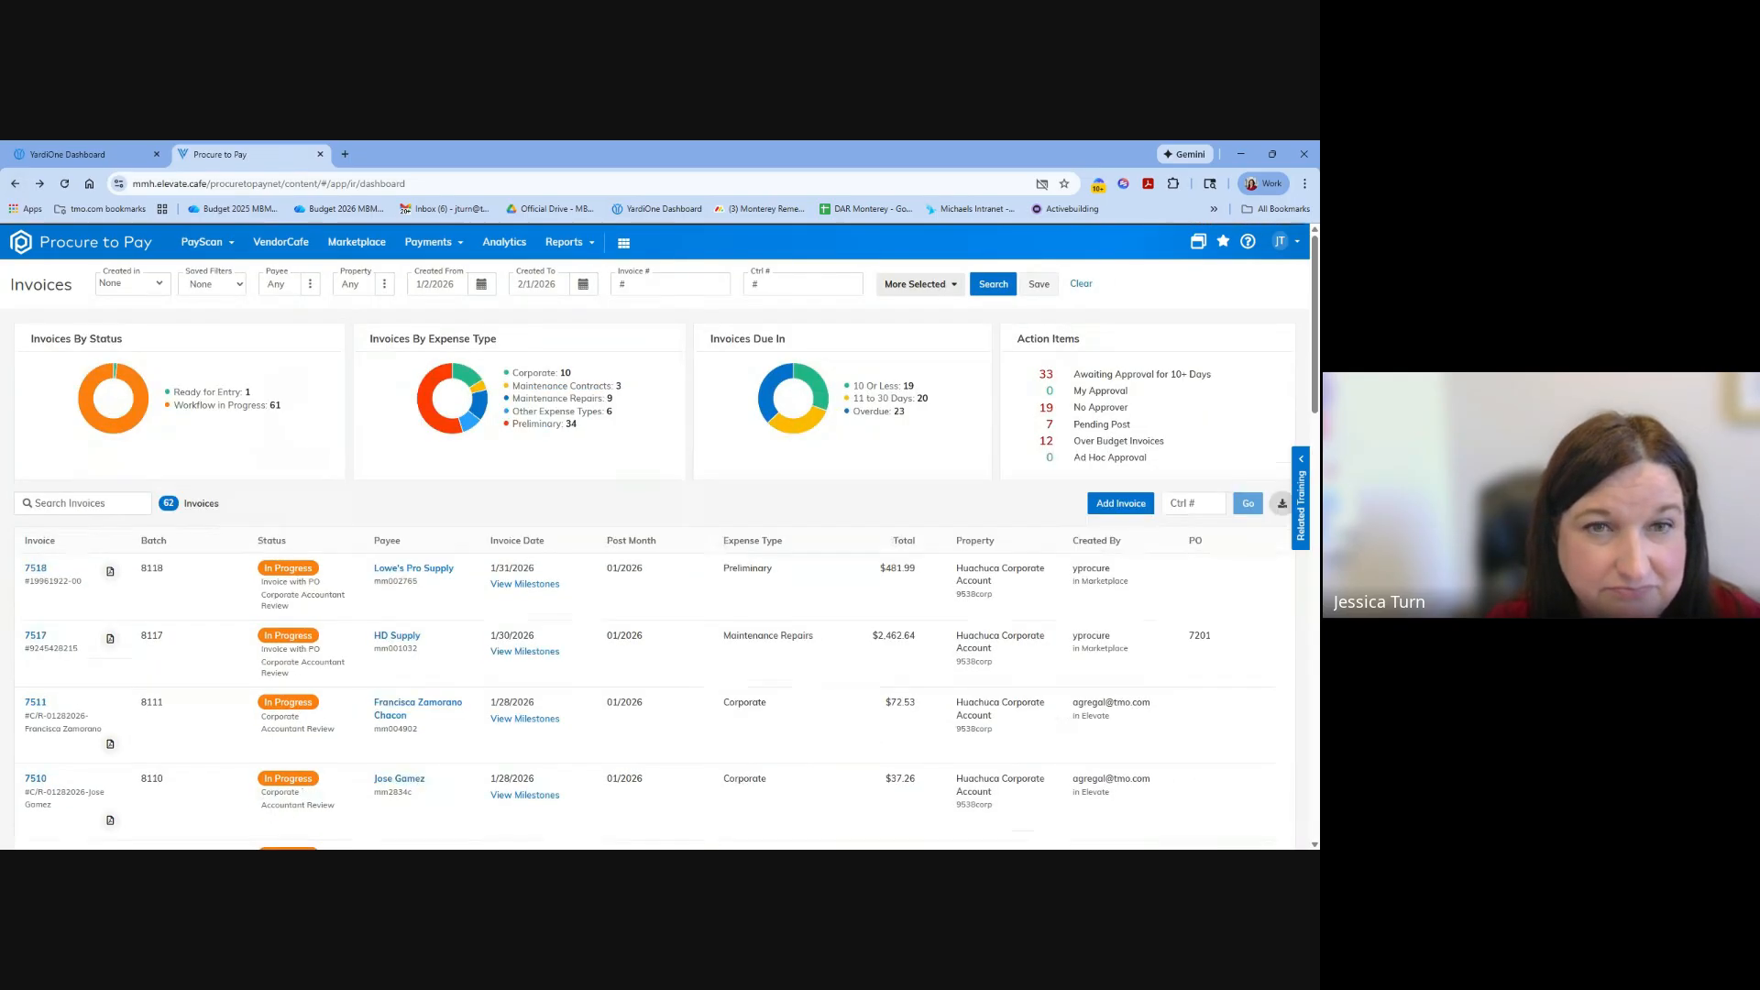
# Open the My Invoices list and show the milestones of the last invoice listed.
pyautogui.click(200, 244)
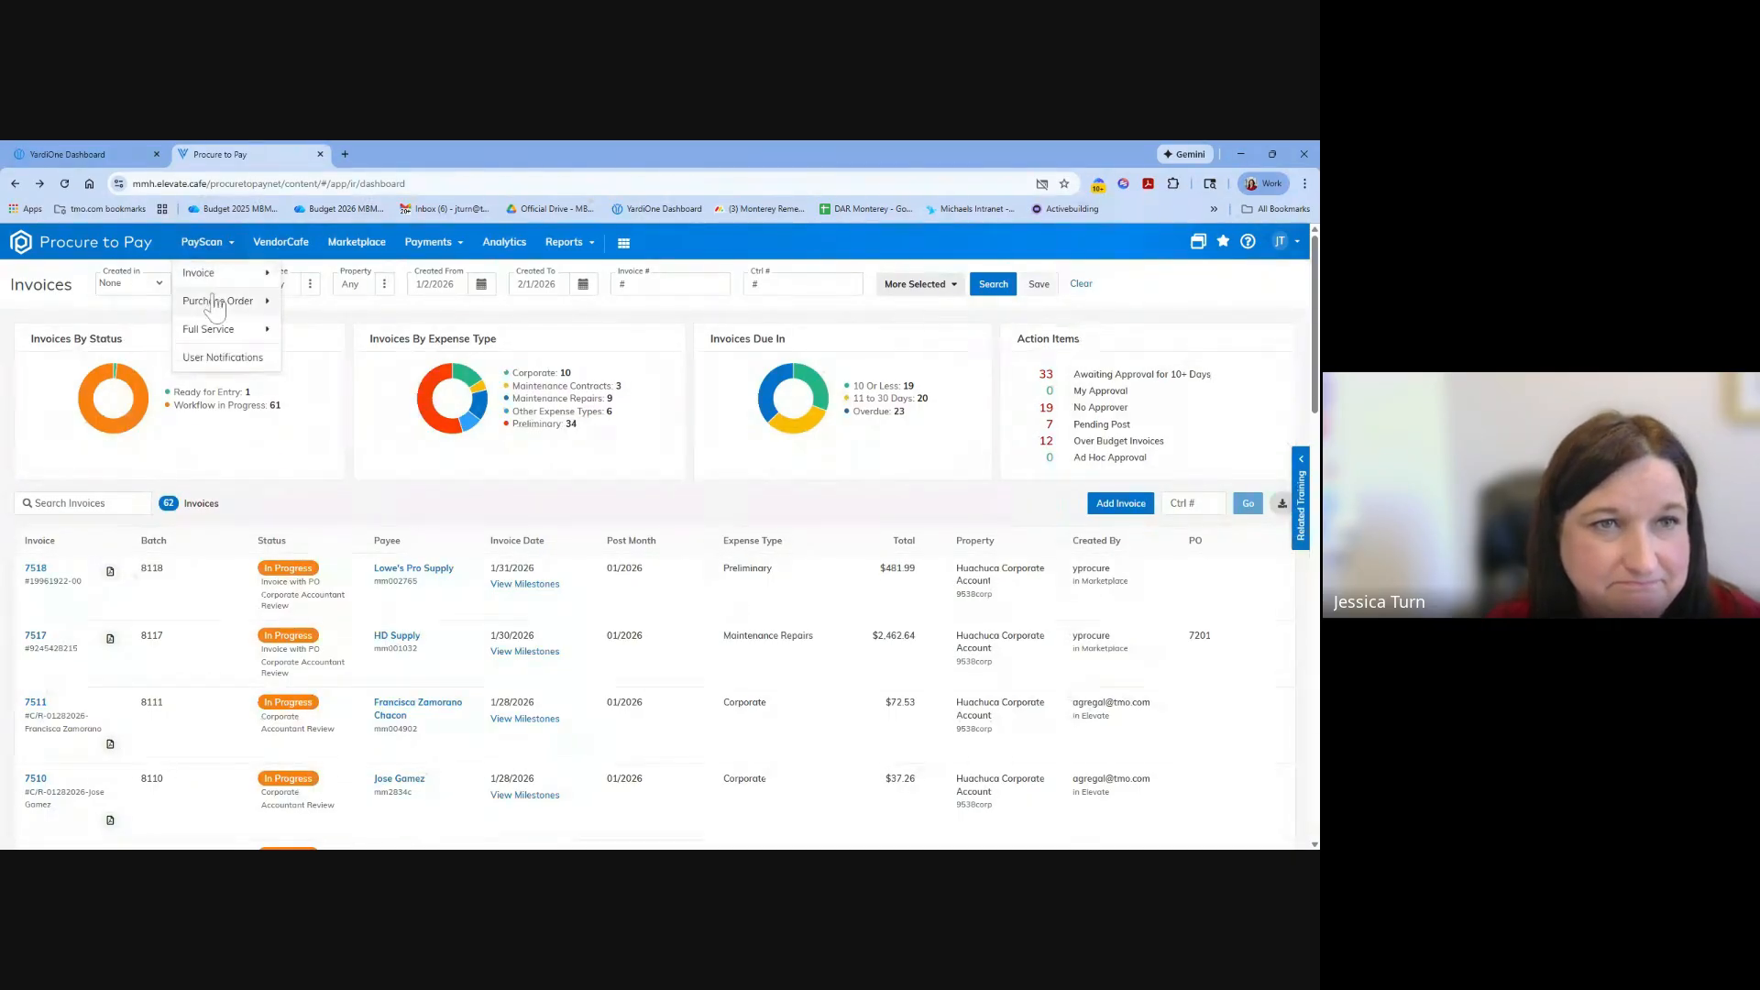
pyautogui.moveTo(244, 275)
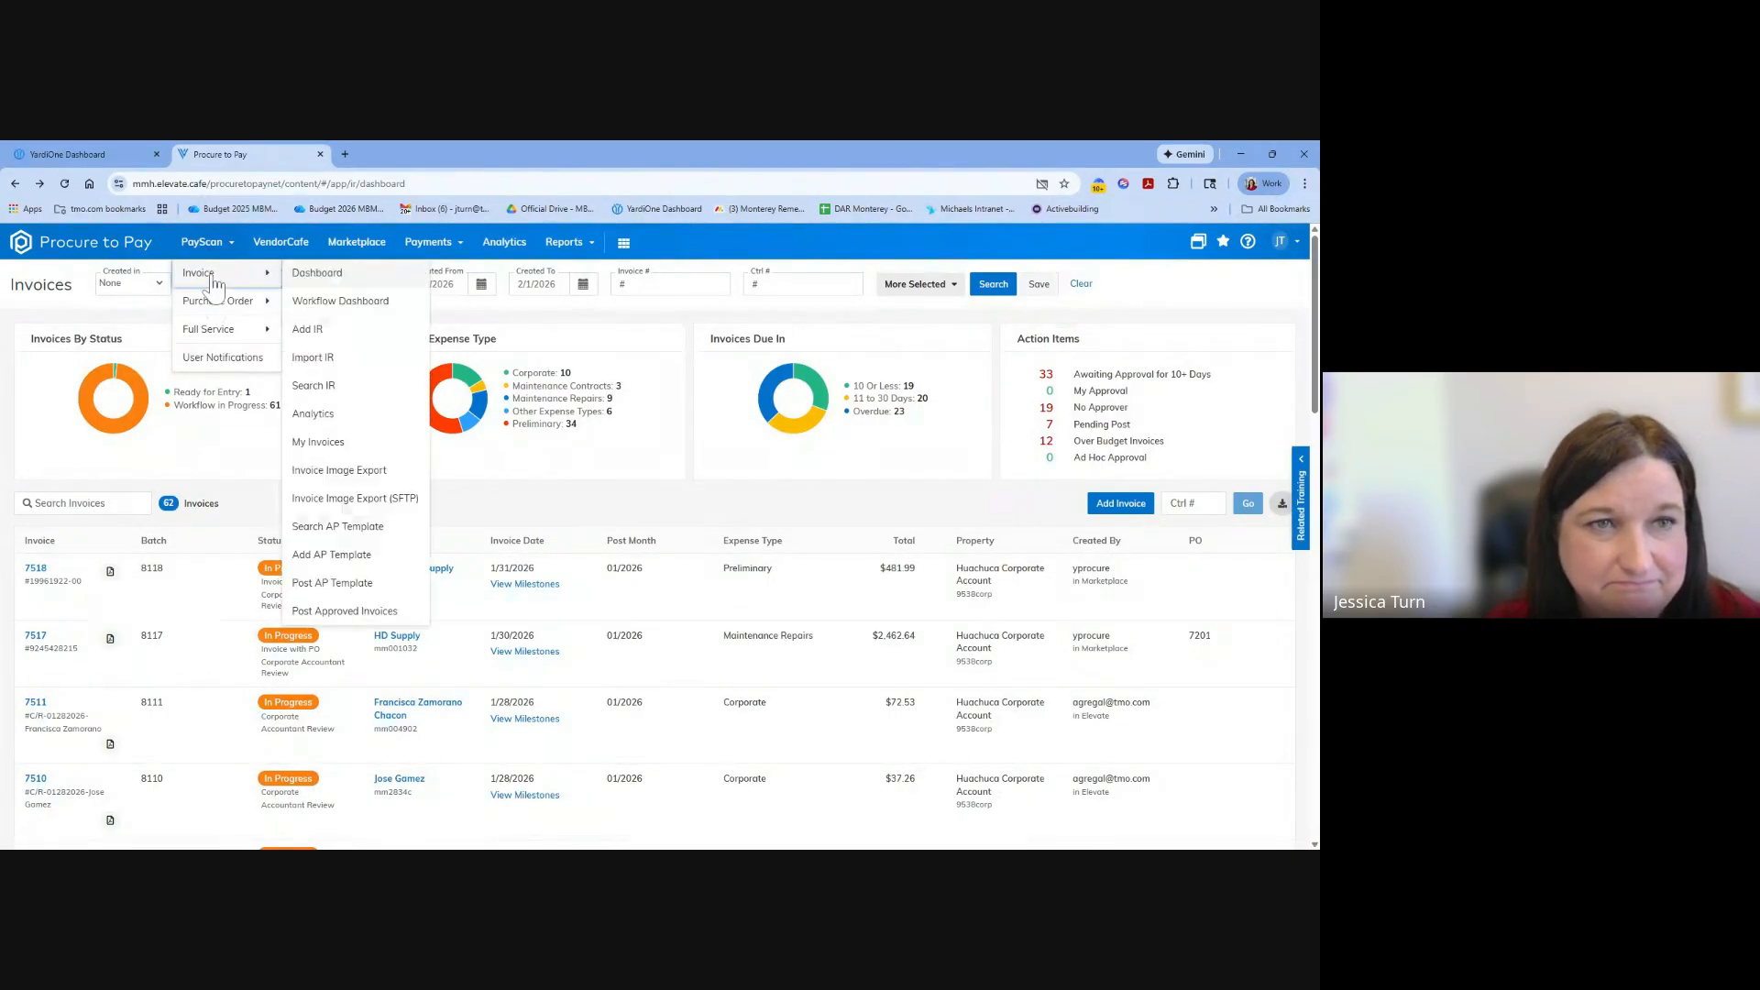
pyautogui.click(321, 442)
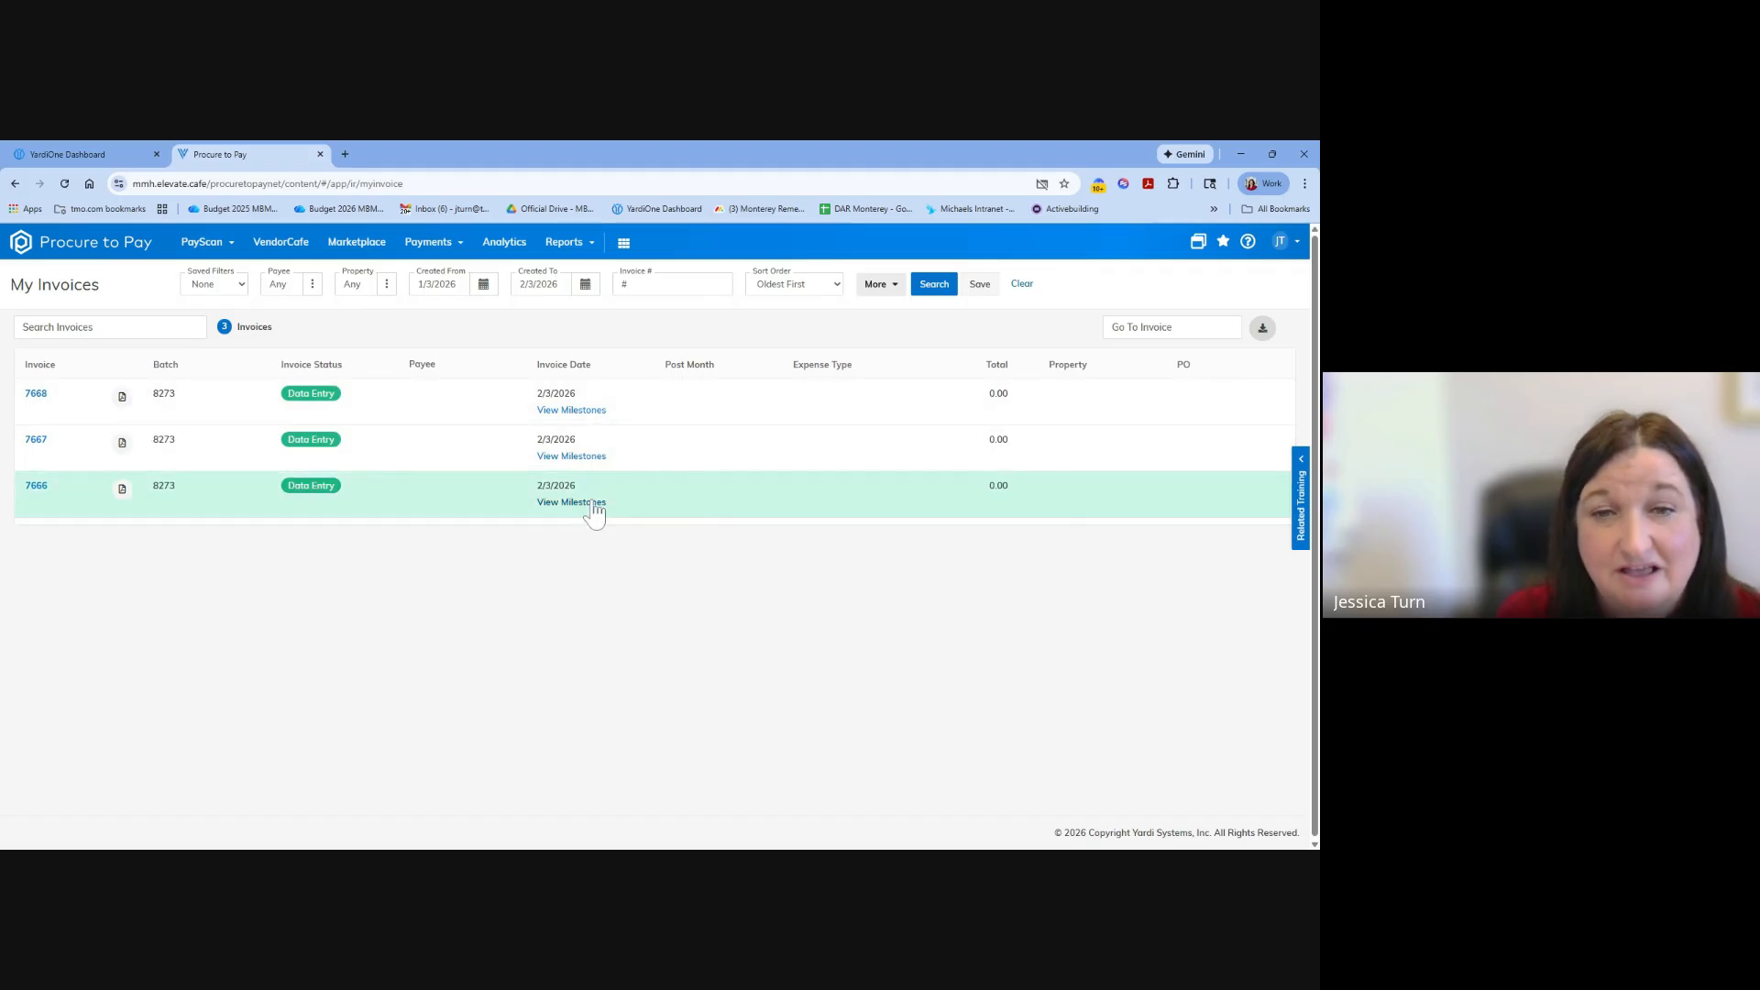
pyautogui.click(586, 503)
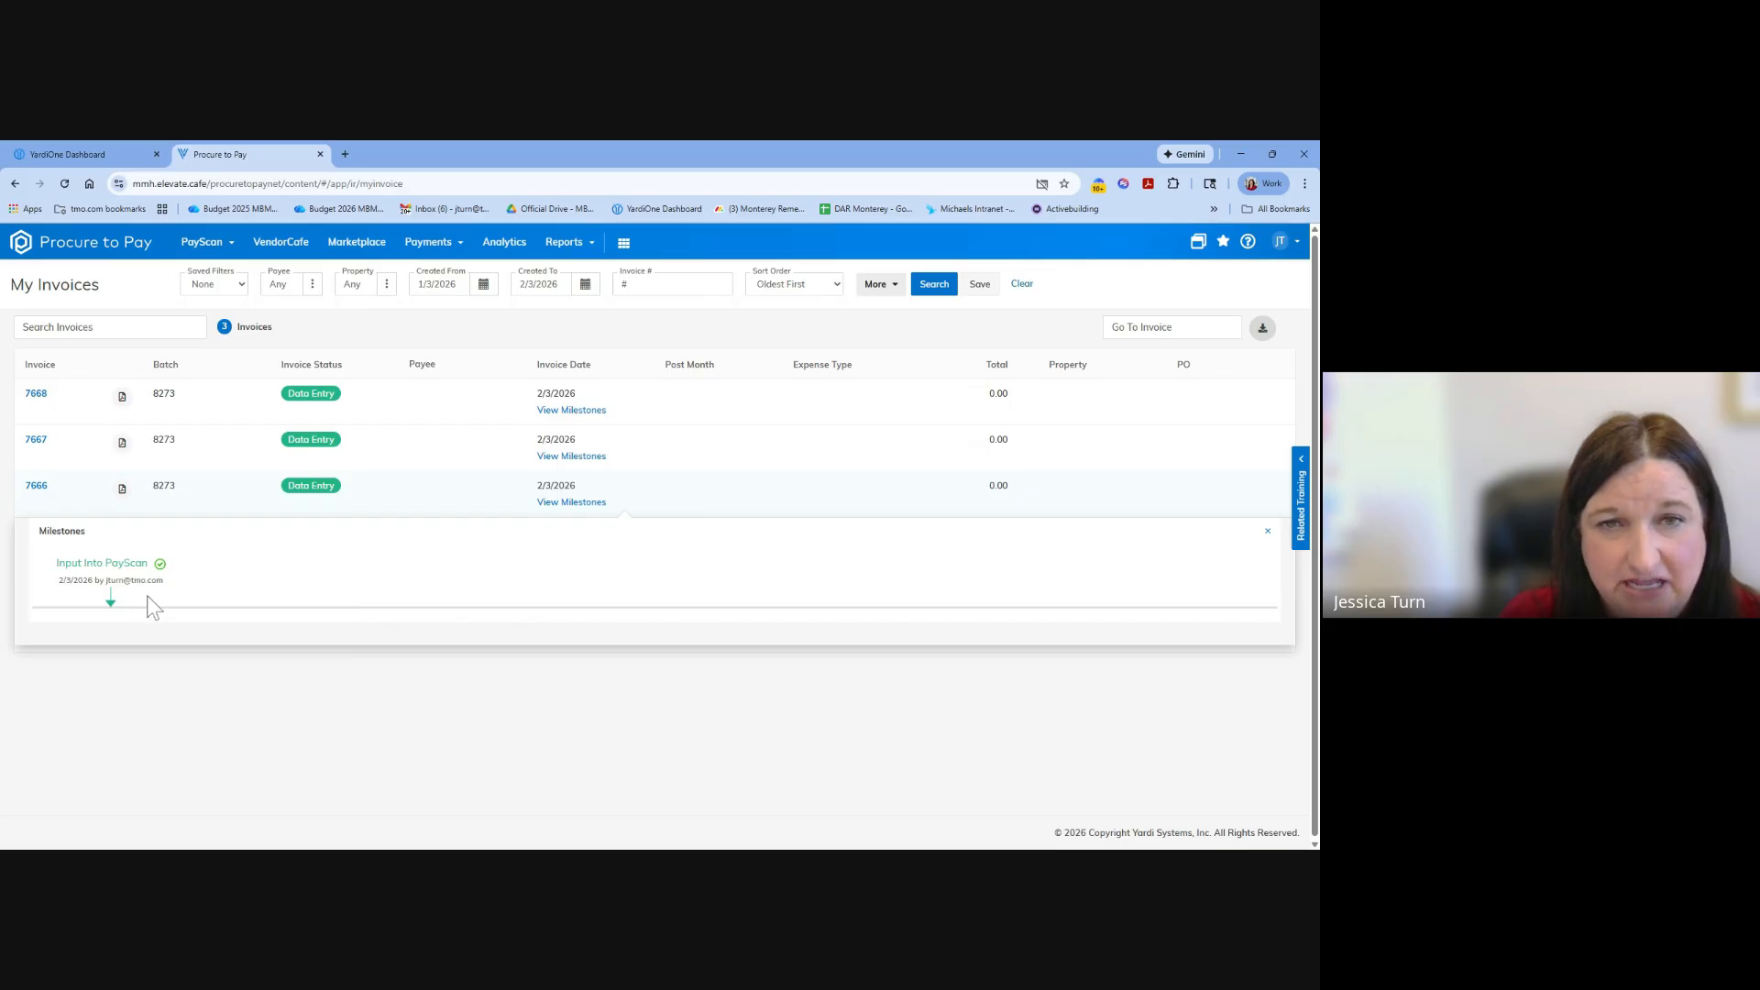
# Open the batch's second invoice and check its overview fields alongside the attached ATI Restoration document.
pyautogui.click(310, 444)
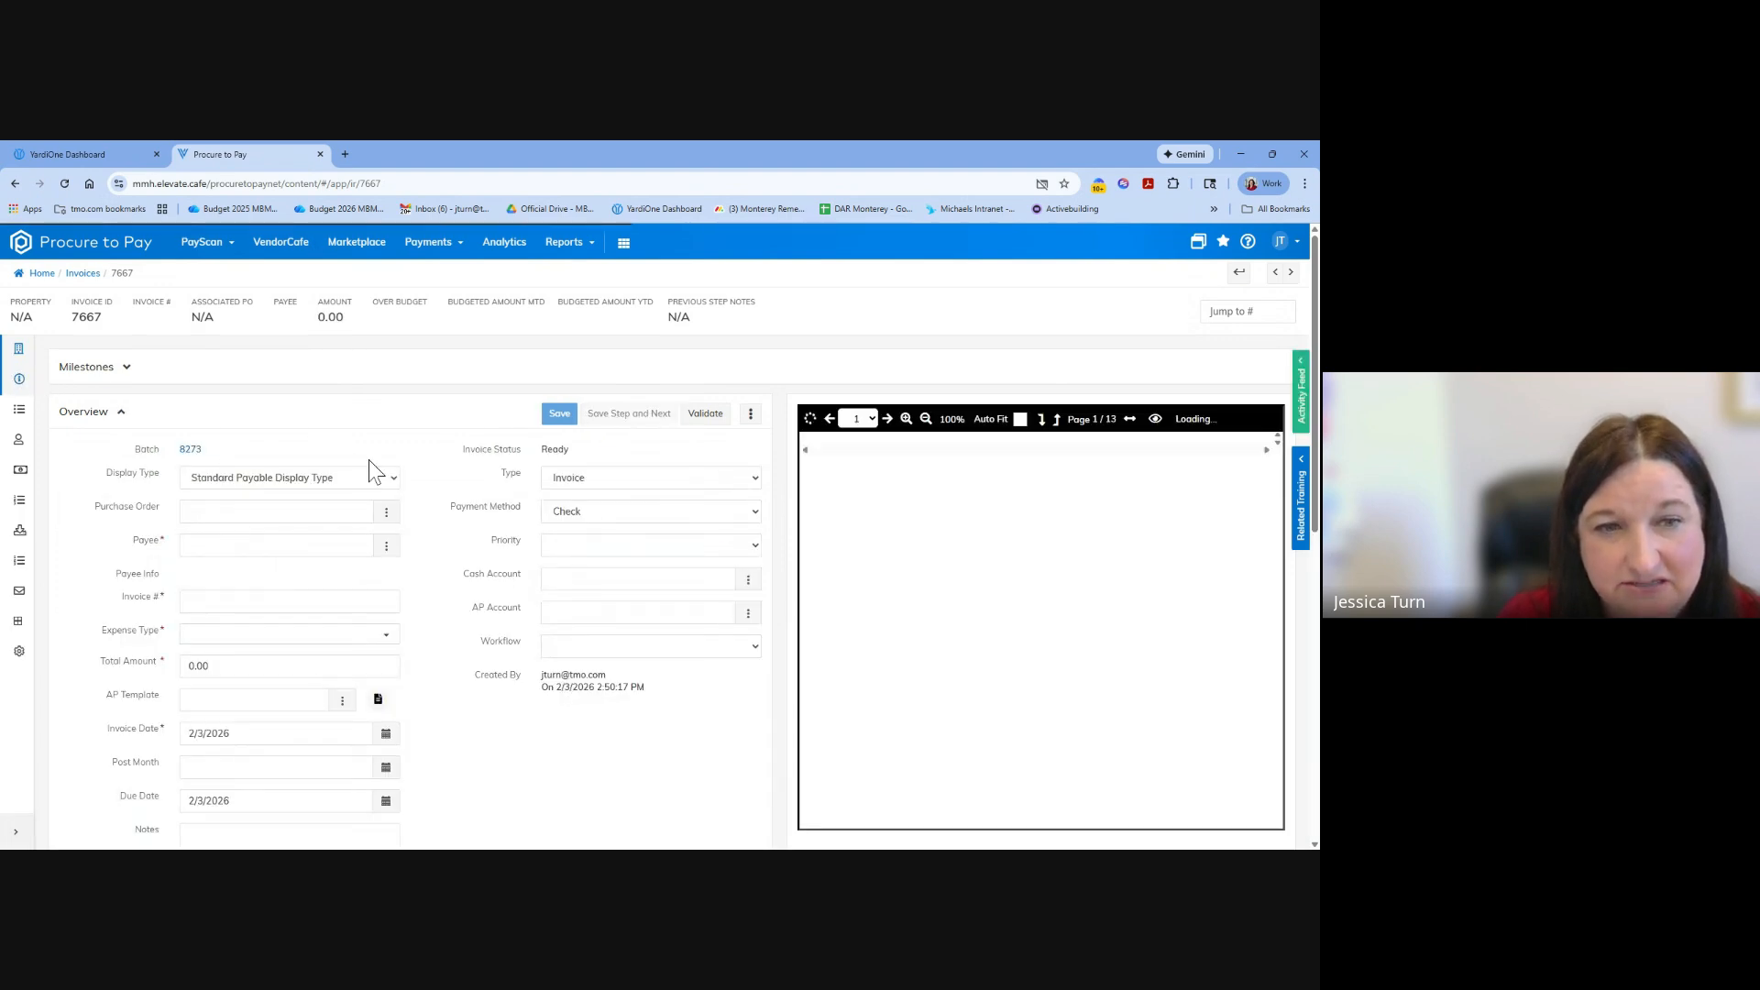
pyautogui.scroll(-3, 373, 472)
pyautogui.scroll(2, 373, 472)
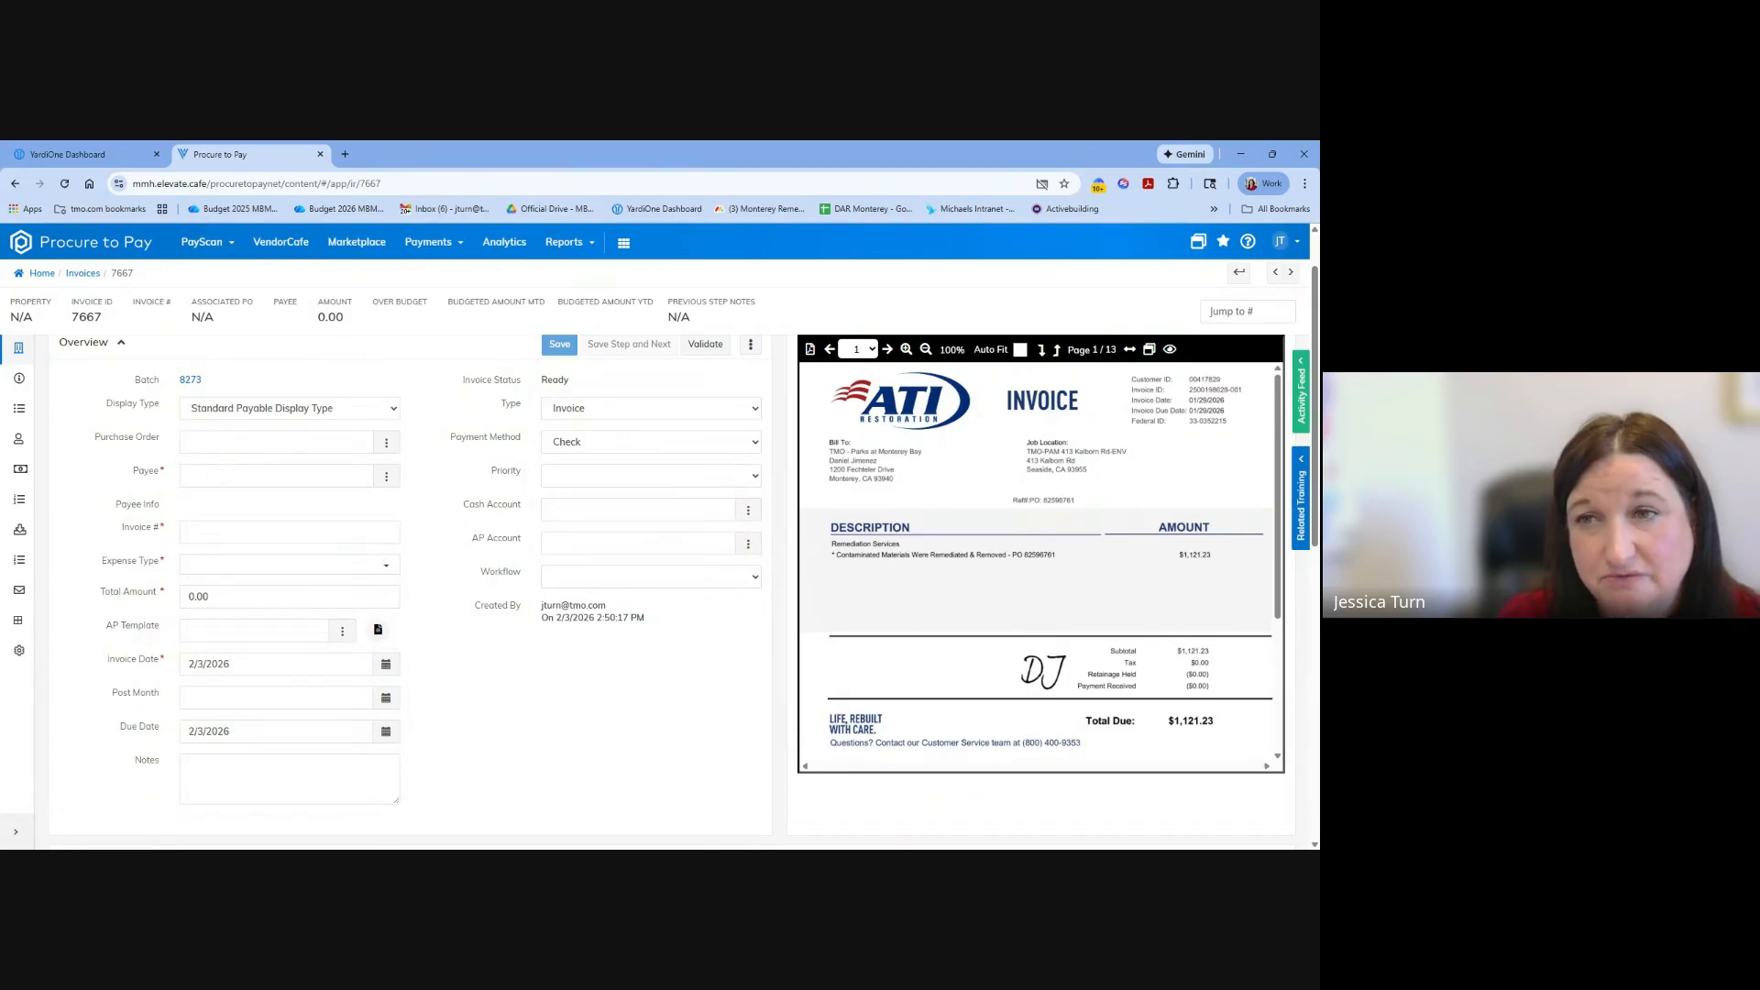
# Review the ATI Restoration invoice's overview fields and detail rows, and validate the invoice.
pyautogui.click(220, 451)
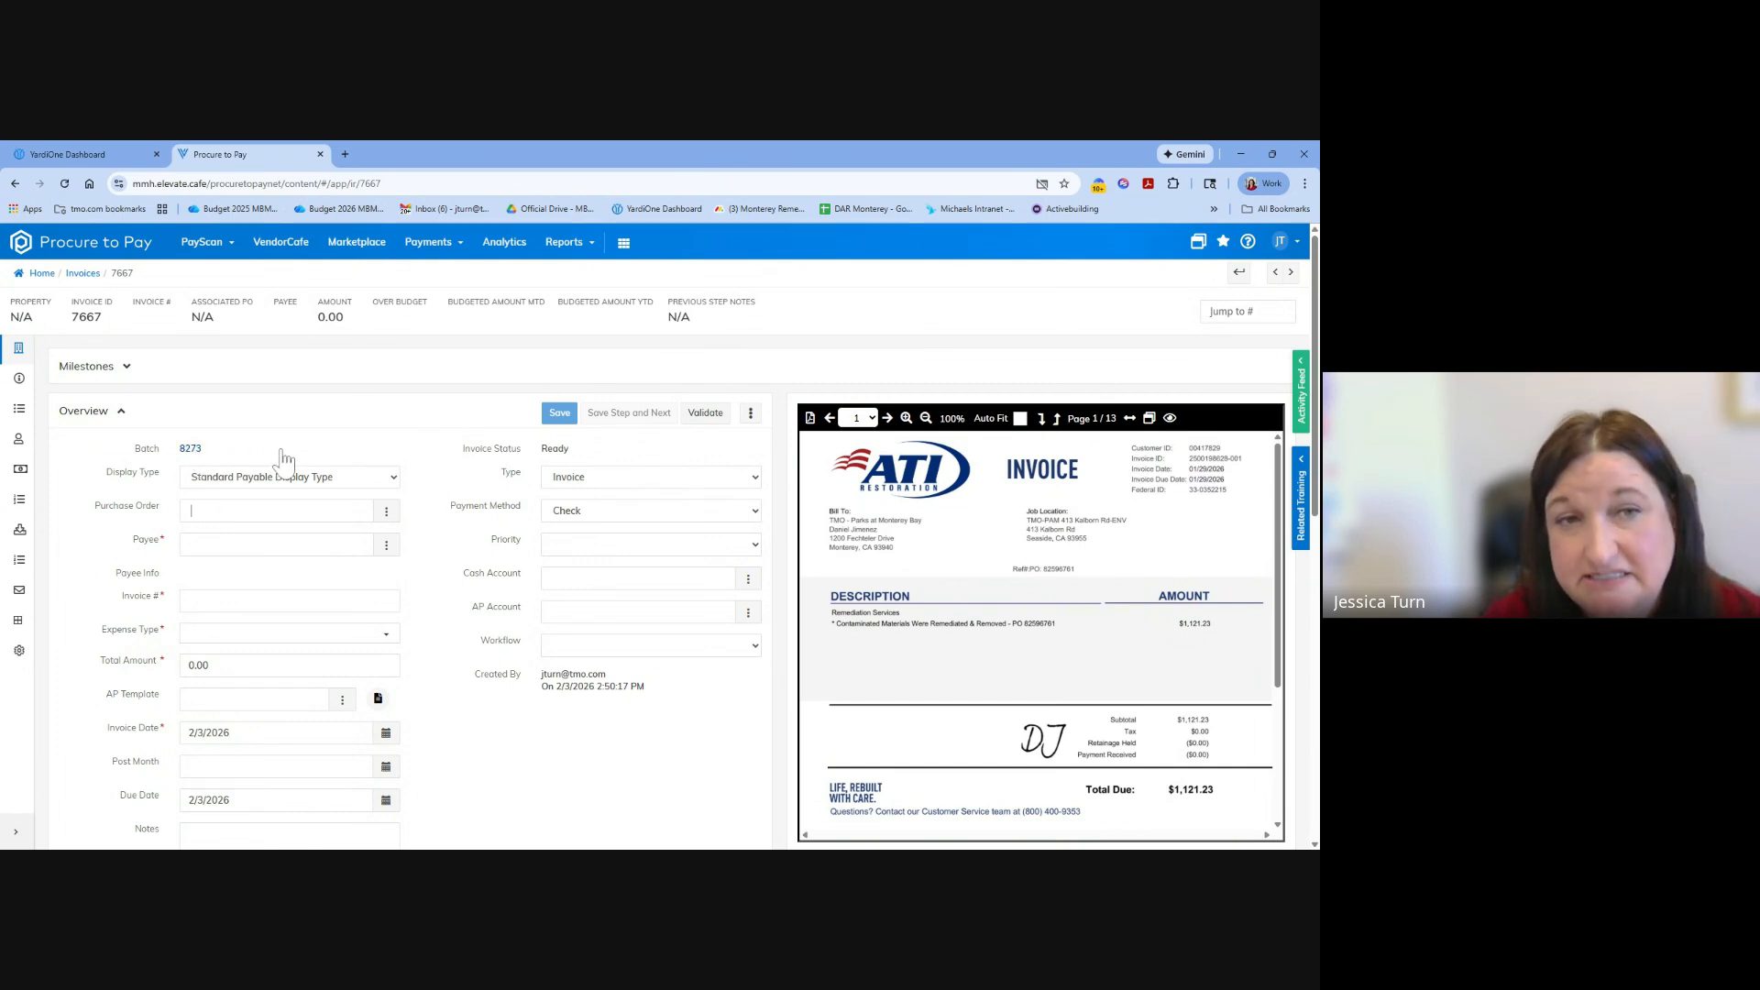
pyautogui.click(275, 510)
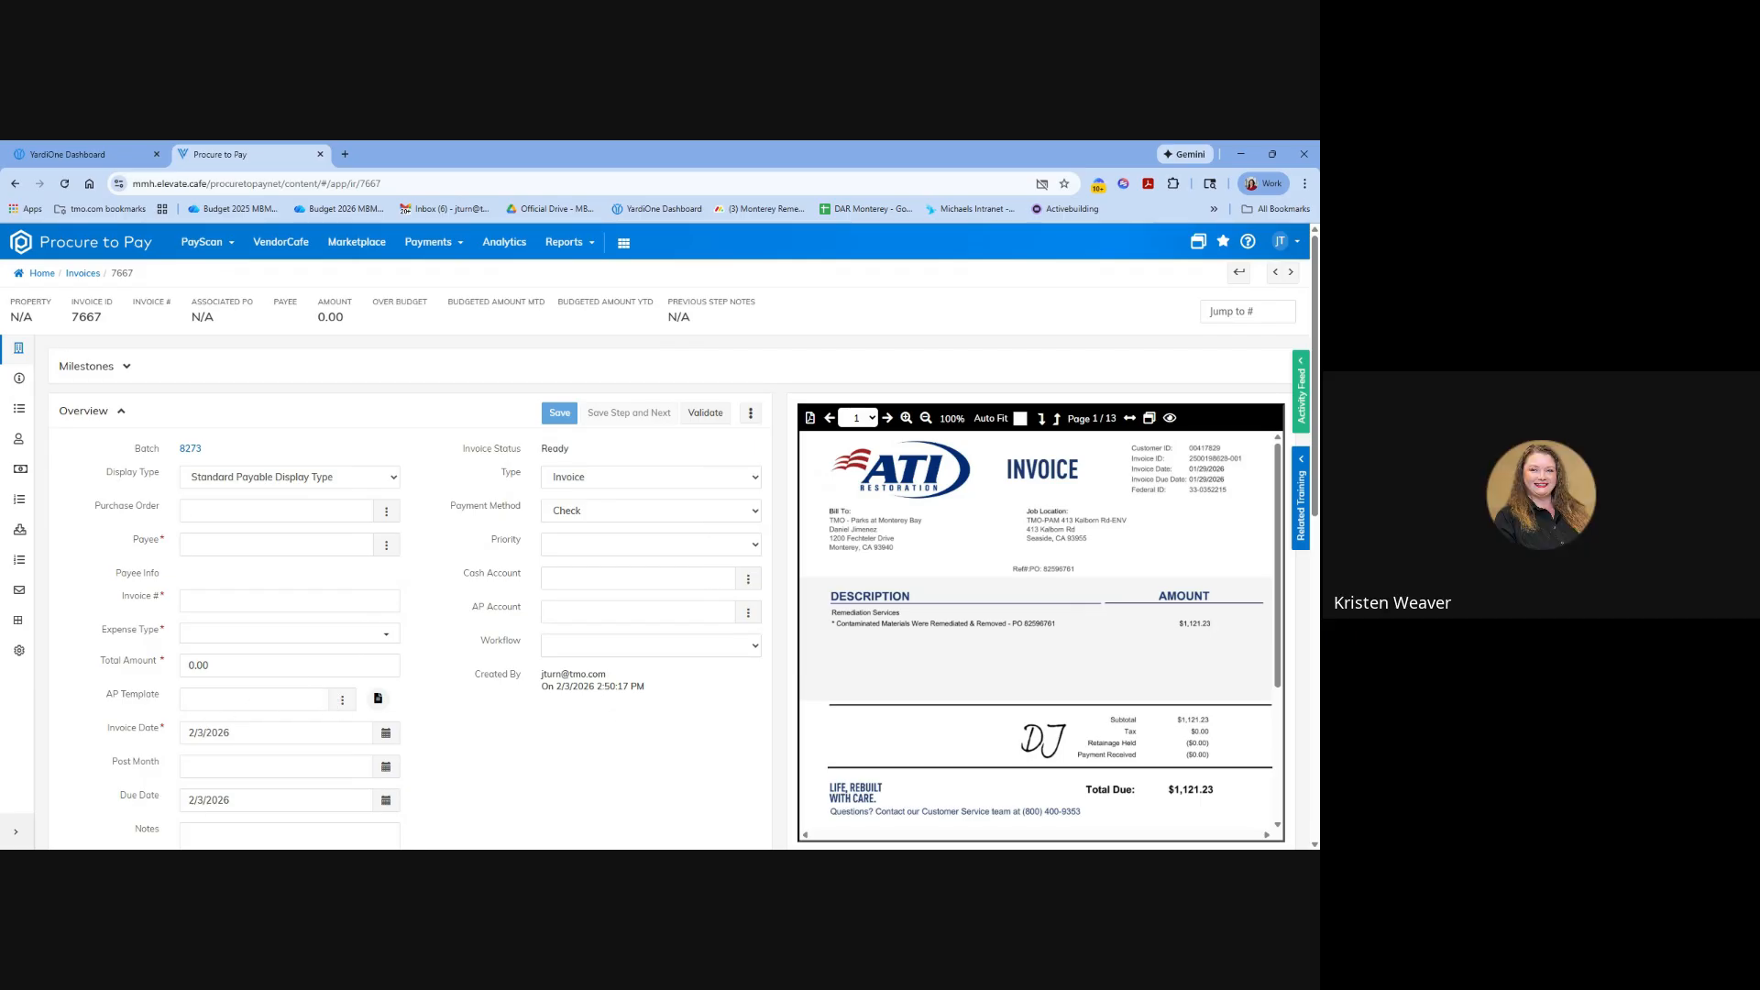
pyautogui.scroll(-4, 298, 641)
pyautogui.scroll(4, 298, 640)
pyautogui.scroll(-4, 297, 632)
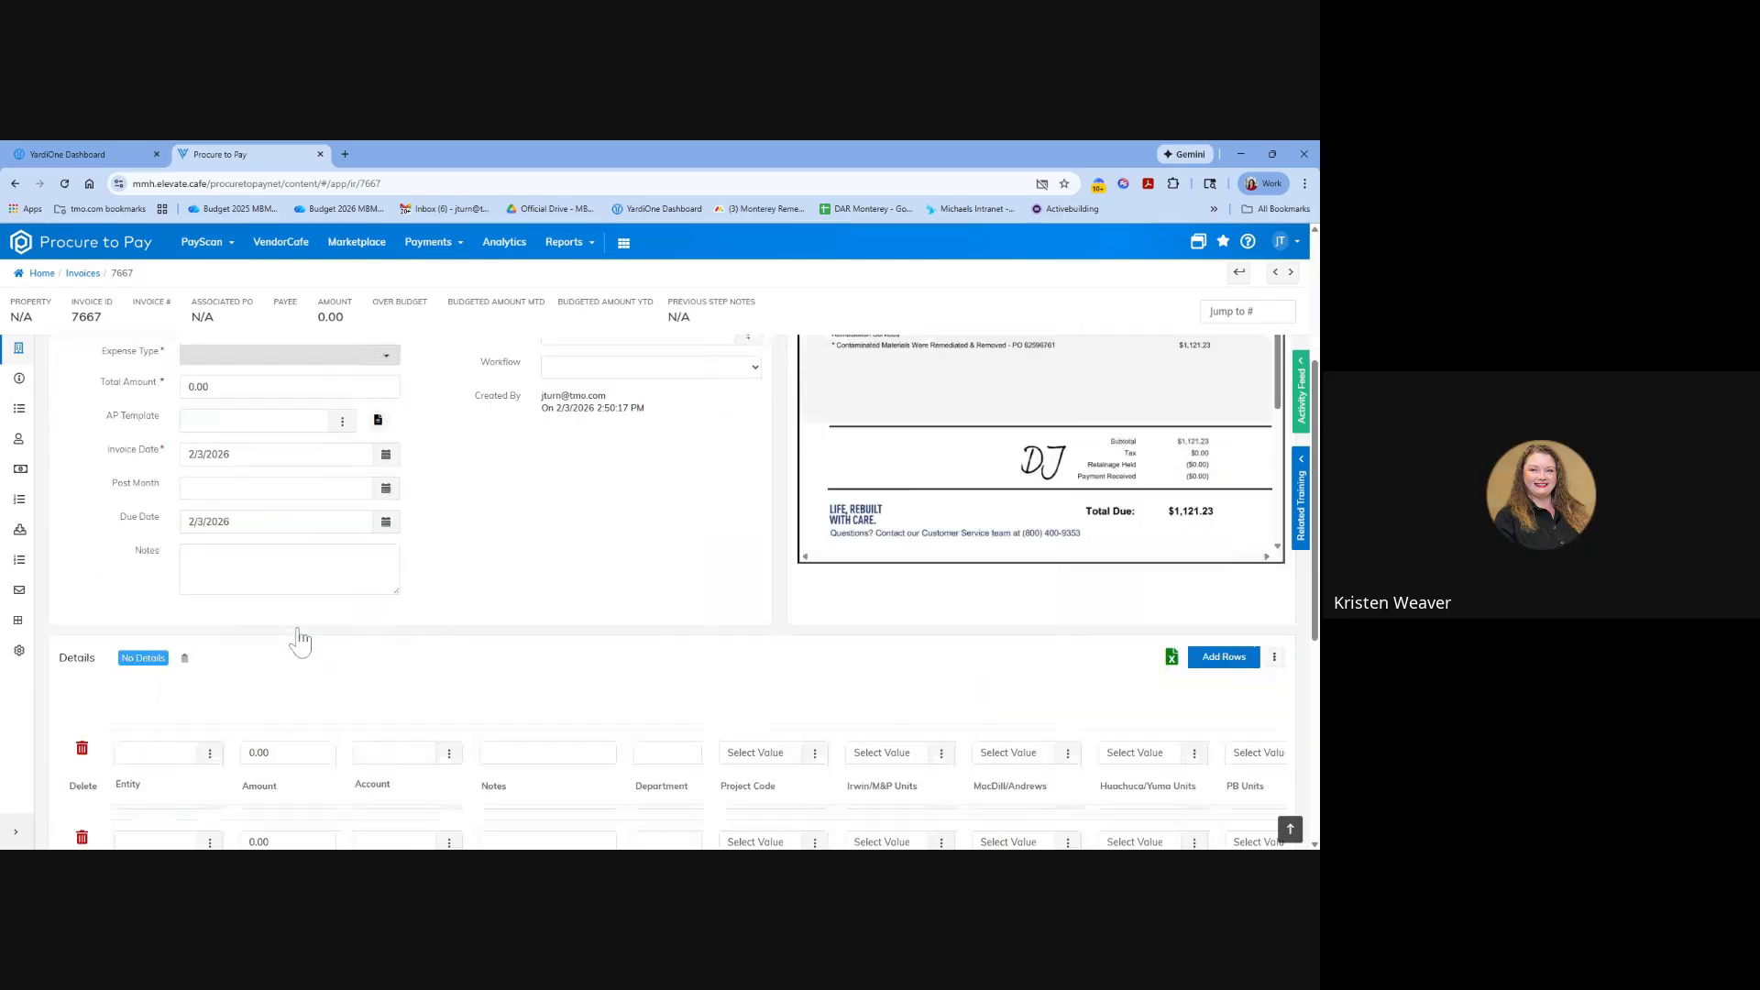
pyautogui.scroll(4, 297, 633)
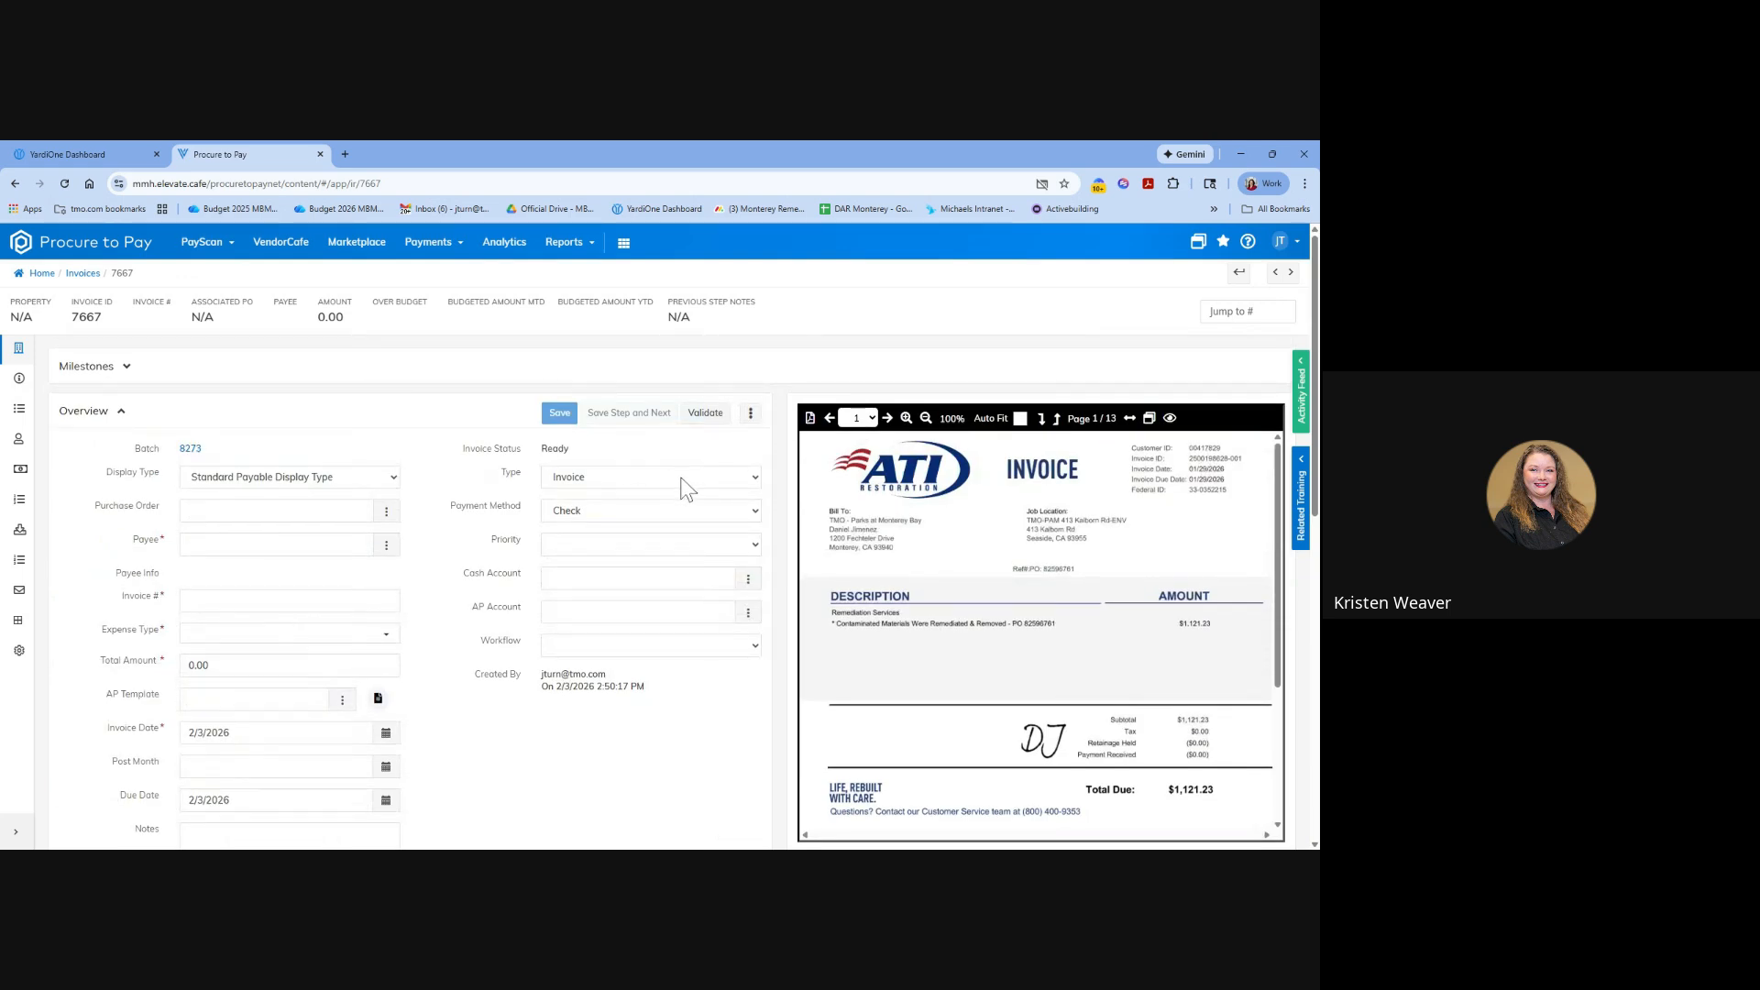
pyautogui.click(711, 418)
pyautogui.click(710, 418)
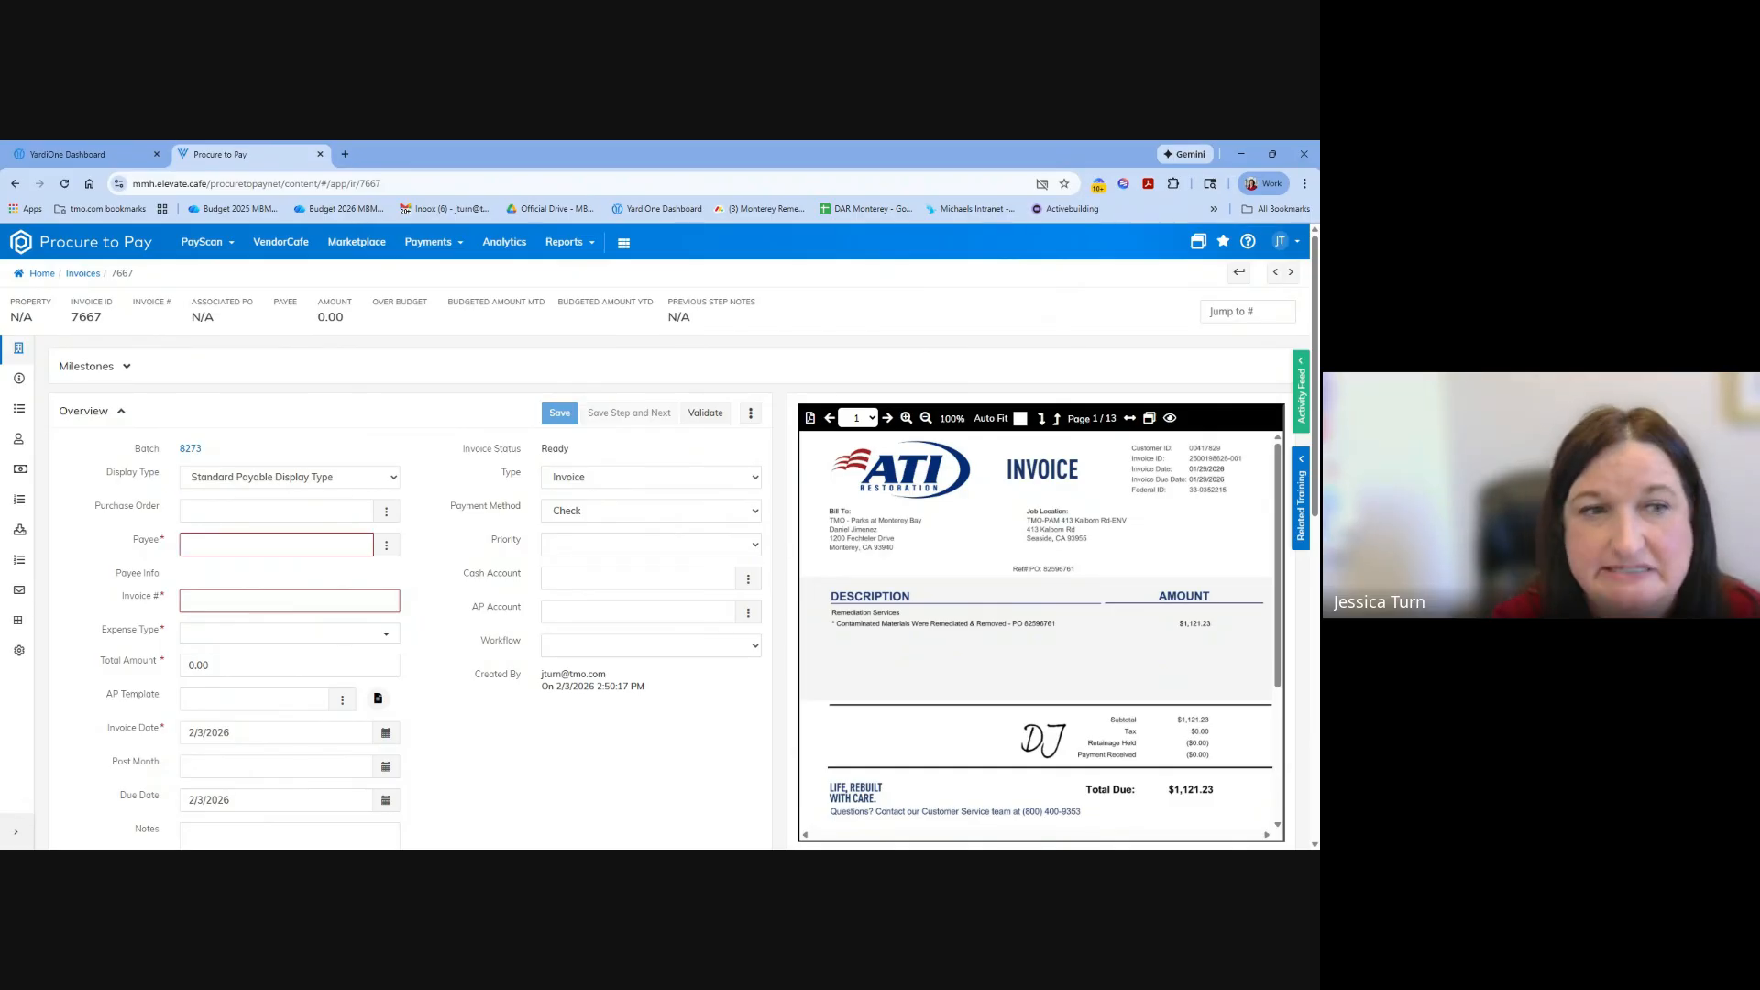
# Recheck the invoice's purchase order field and detail rows, and run the validation again.
pyautogui.click(246, 520)
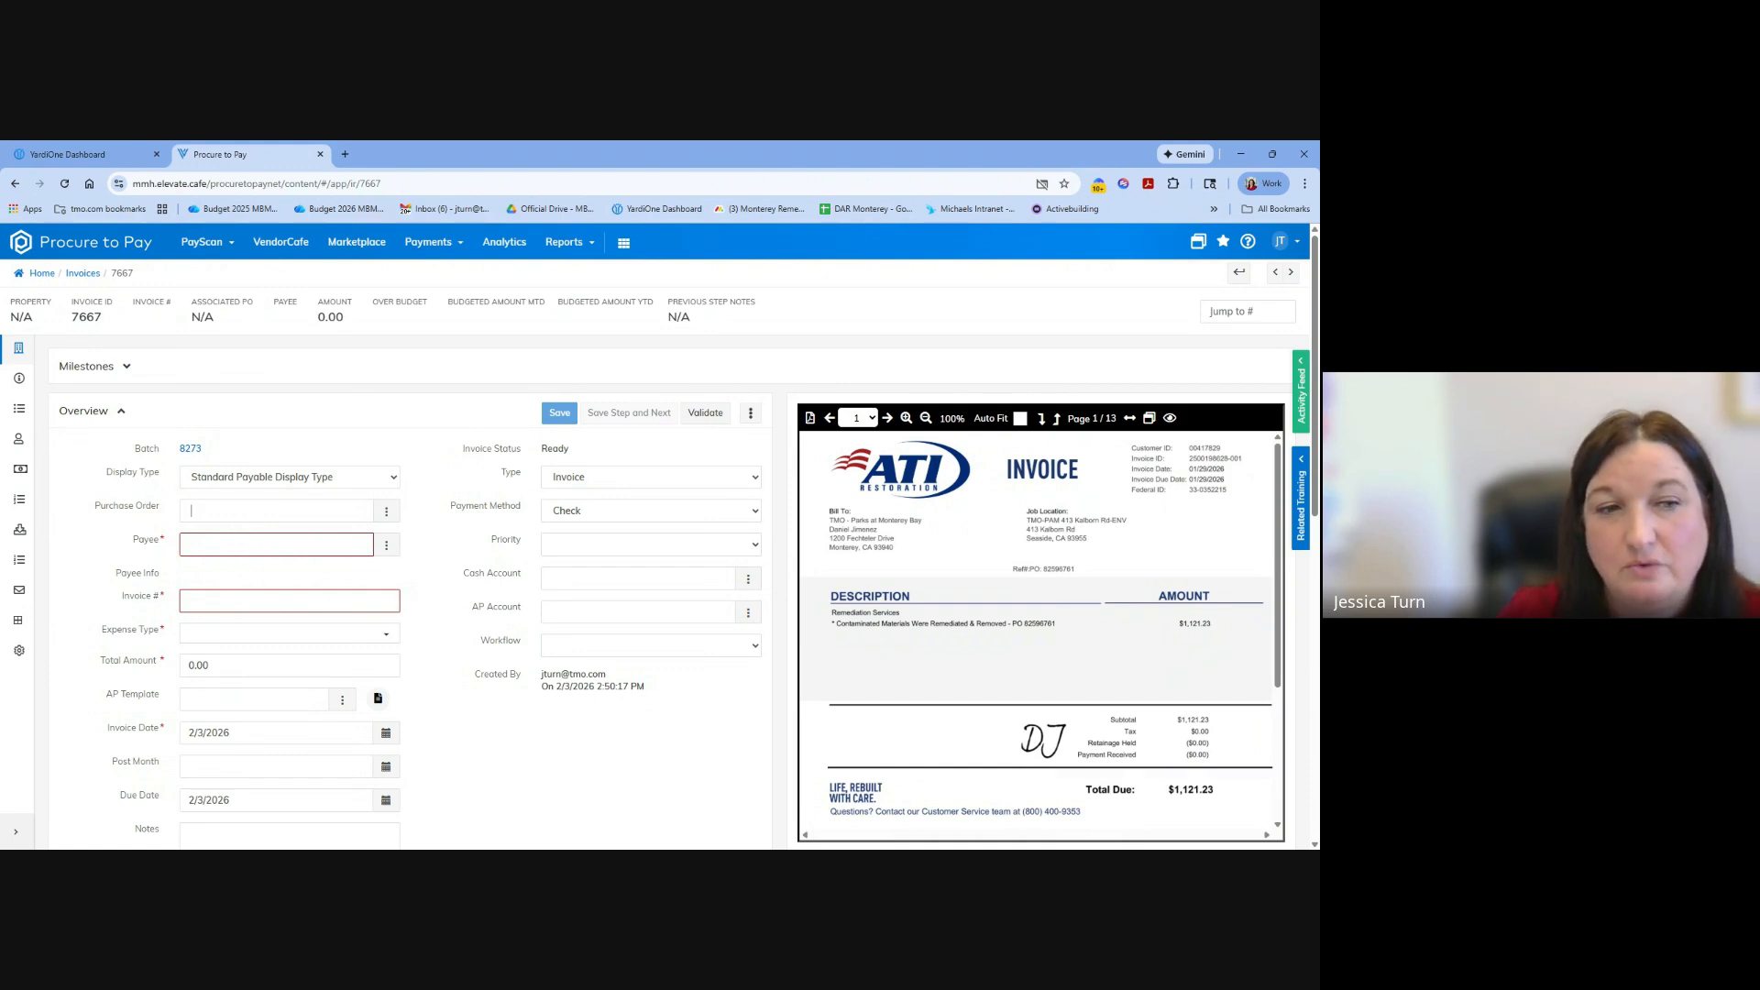
pyautogui.scroll(-1, 243, 511)
pyautogui.scroll(-3, 247, 502)
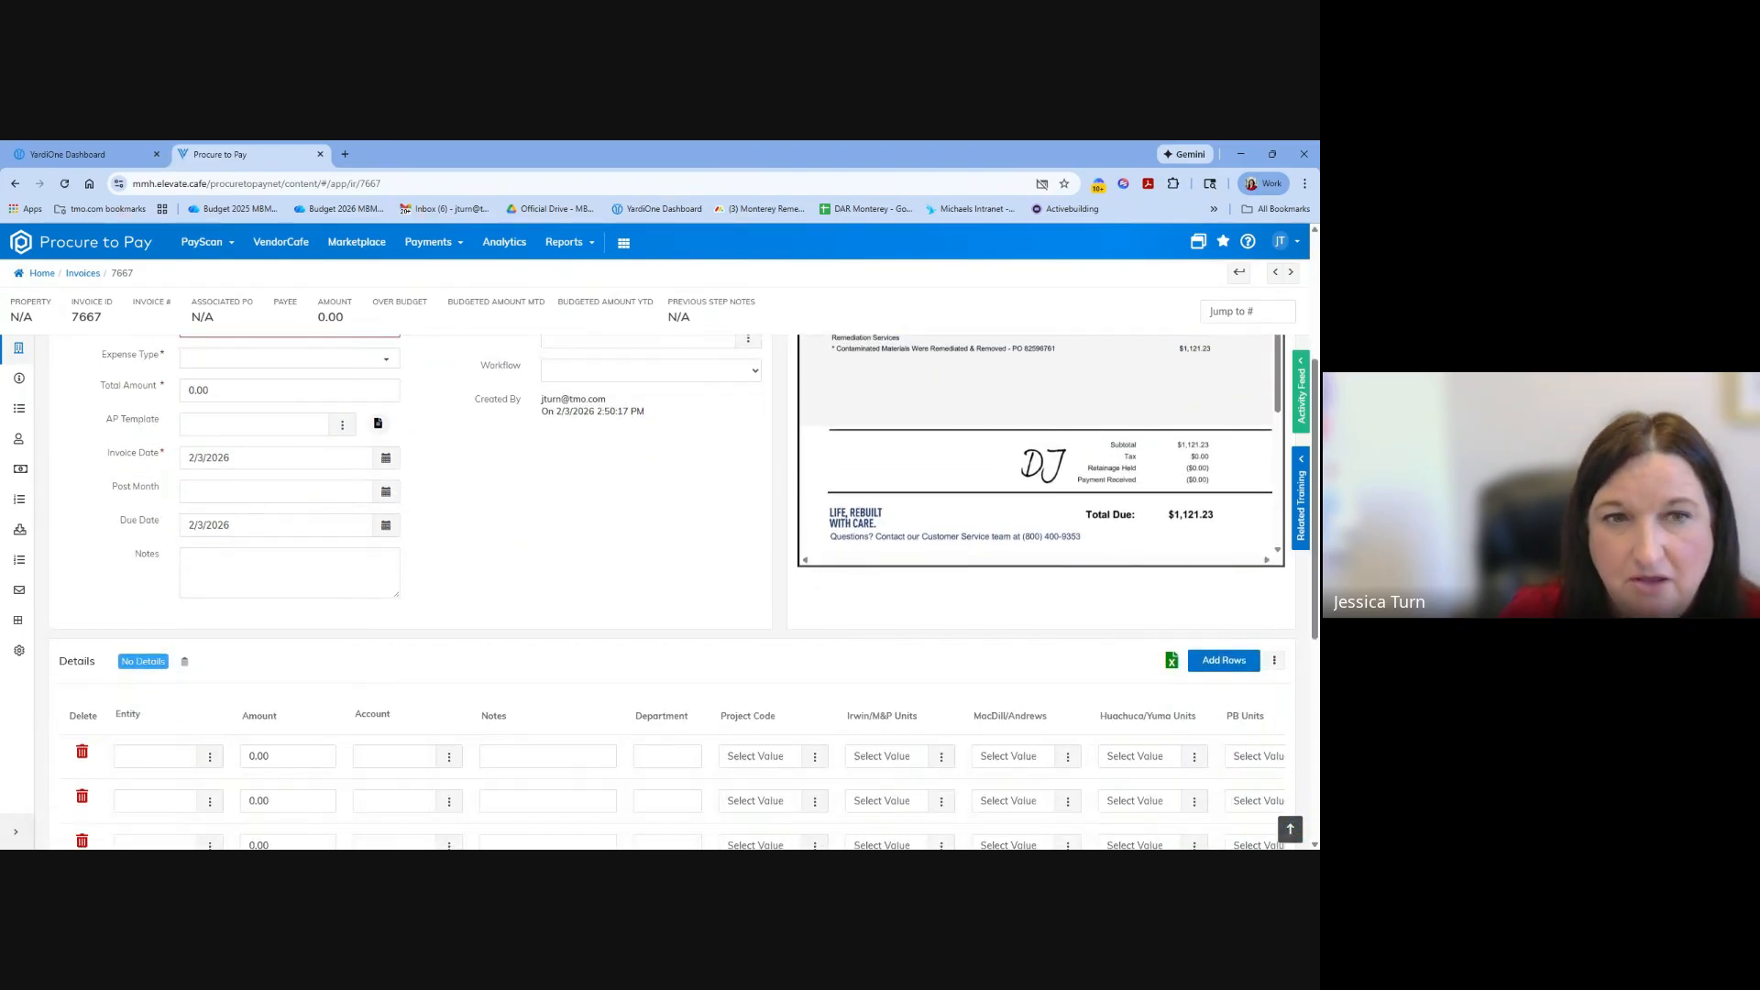
pyautogui.scroll(4, 492, 605)
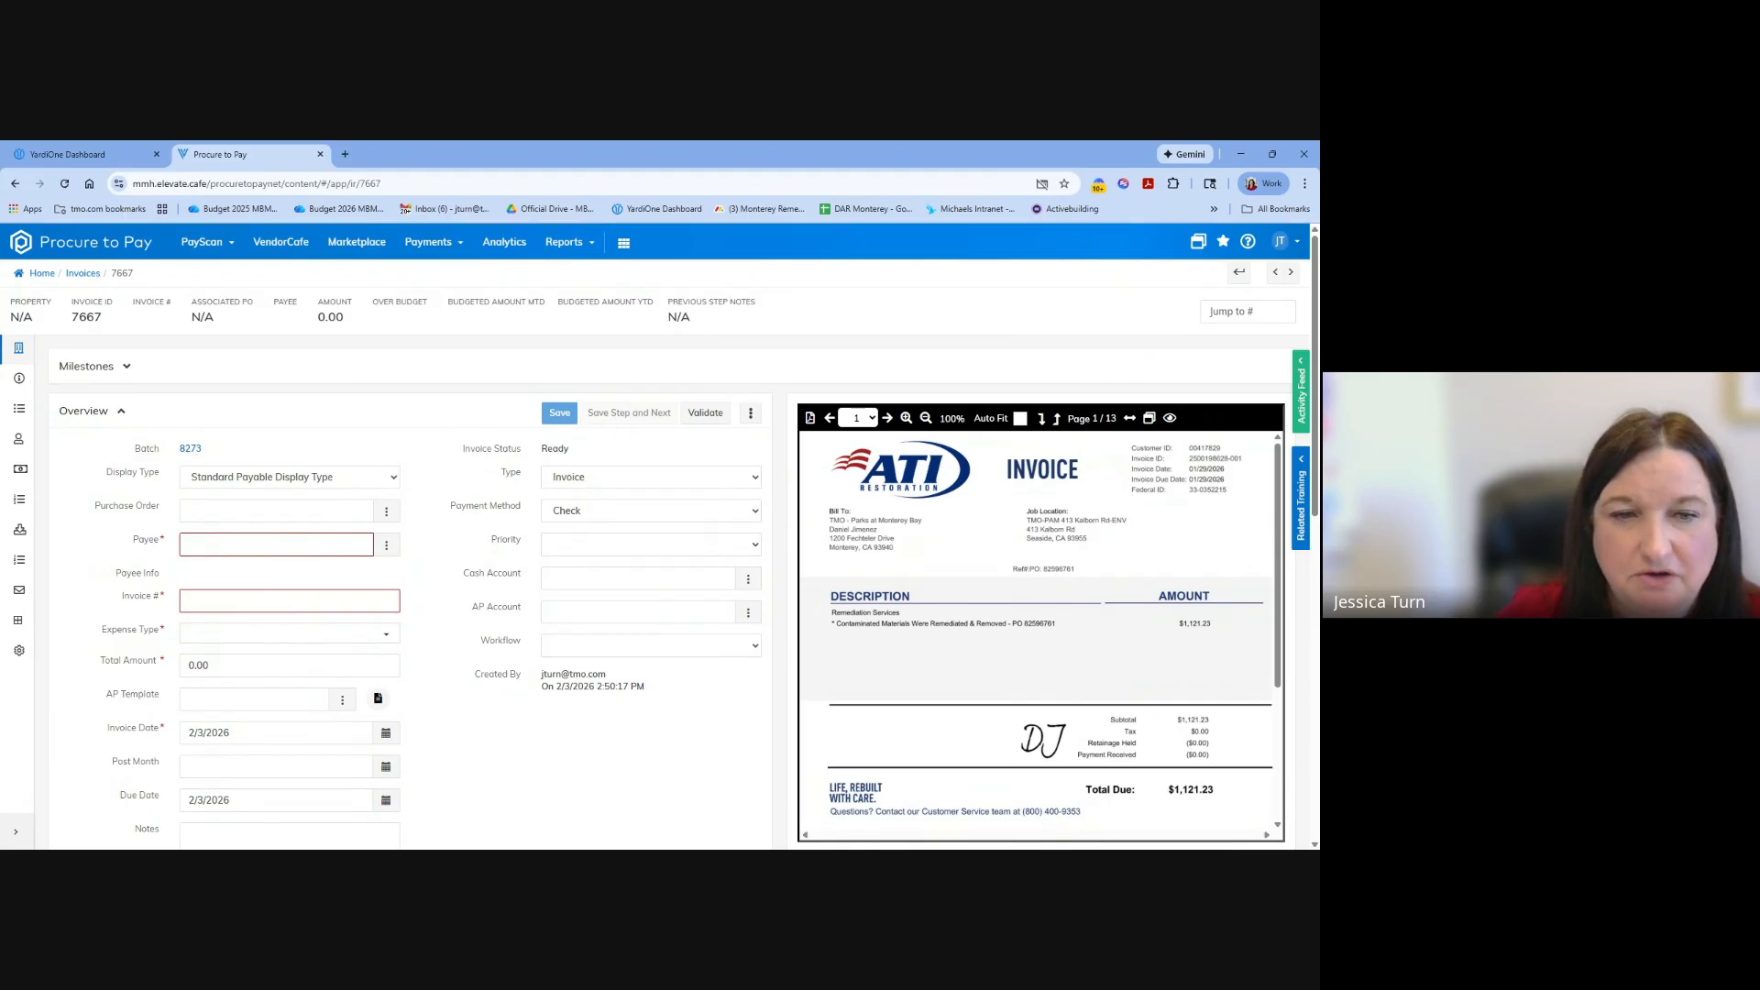
pyautogui.scroll(-5, 536, 733)
pyautogui.scroll(5, 542, 706)
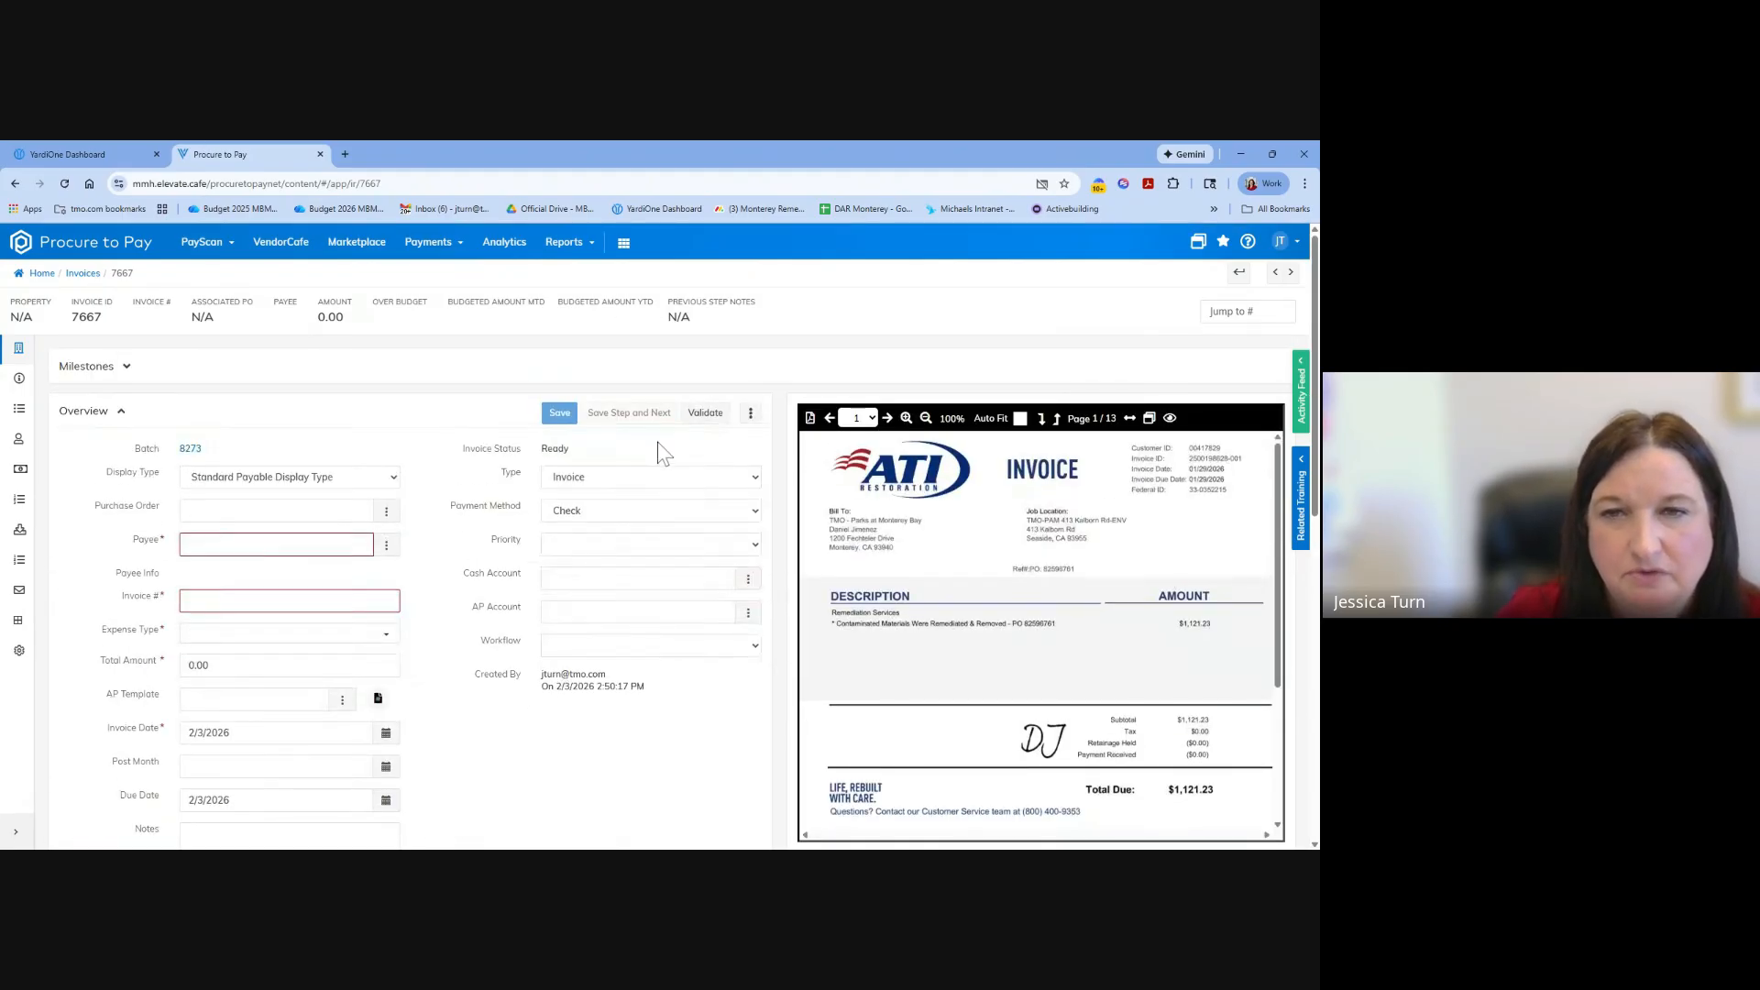
pyautogui.click(700, 417)
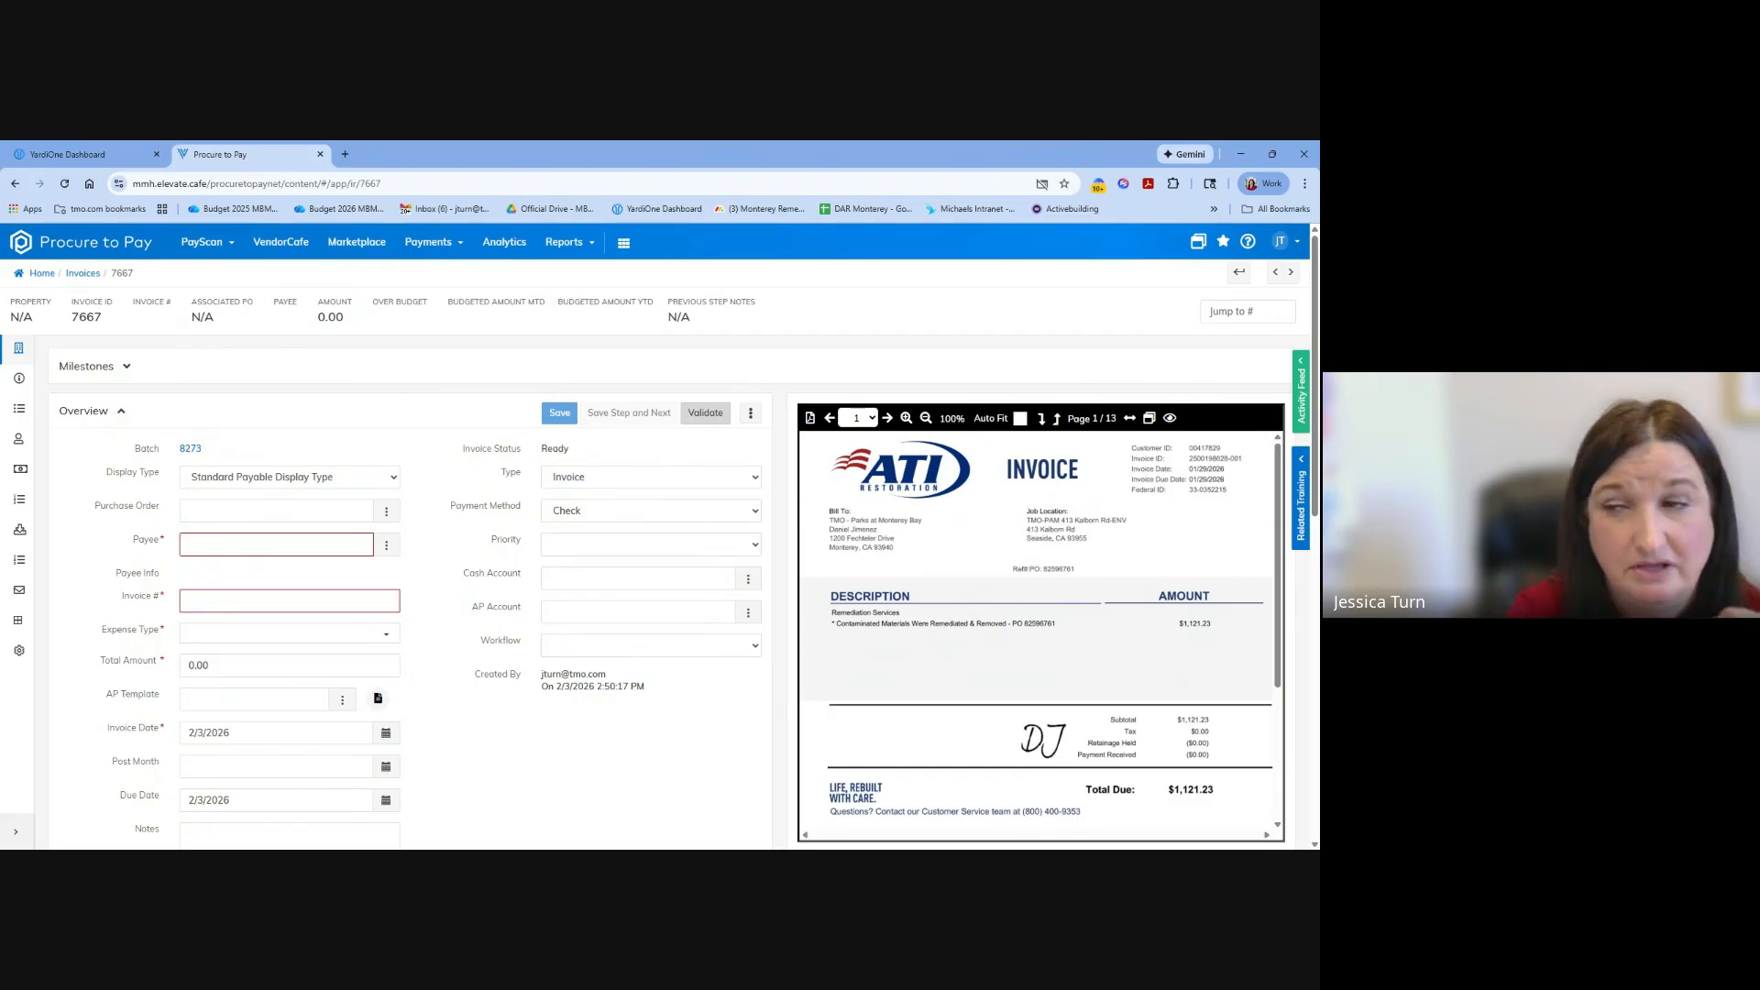
# View the invoice's Budget, Approvers, Workflow History and Payee Info pages, and return to Invoice Info.
pyautogui.click(22, 470)
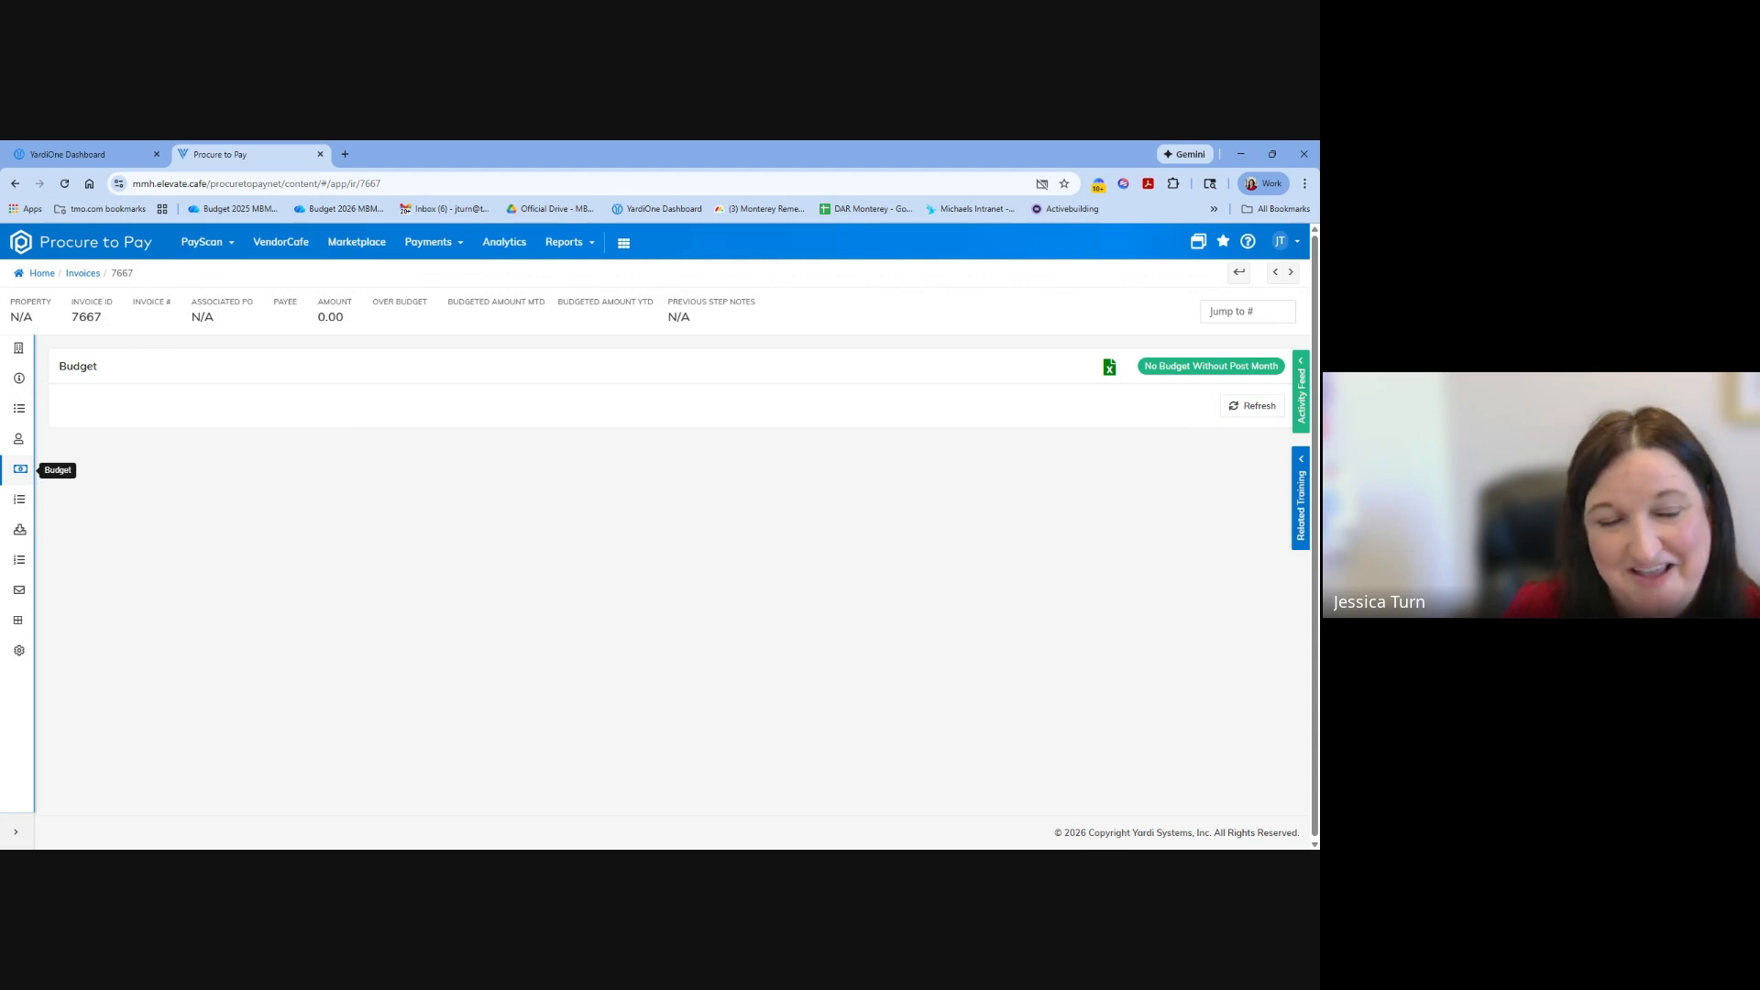
pyautogui.click(19, 450)
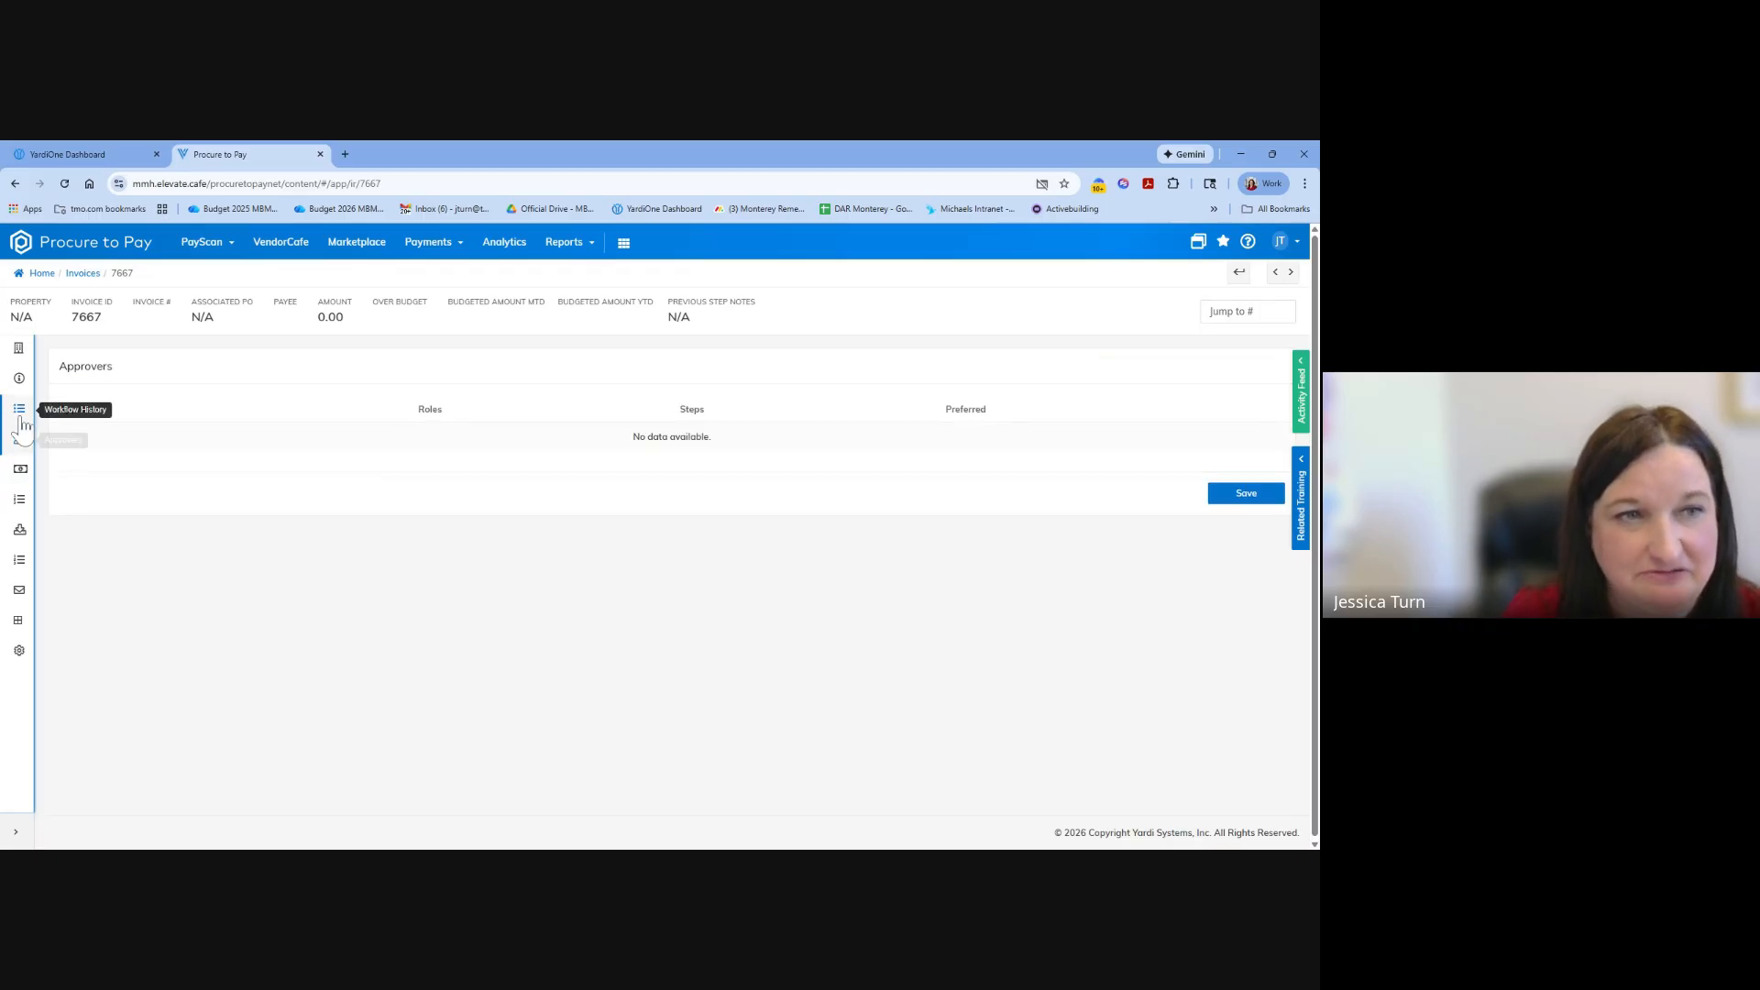
pyautogui.click(20, 417)
pyautogui.click(20, 378)
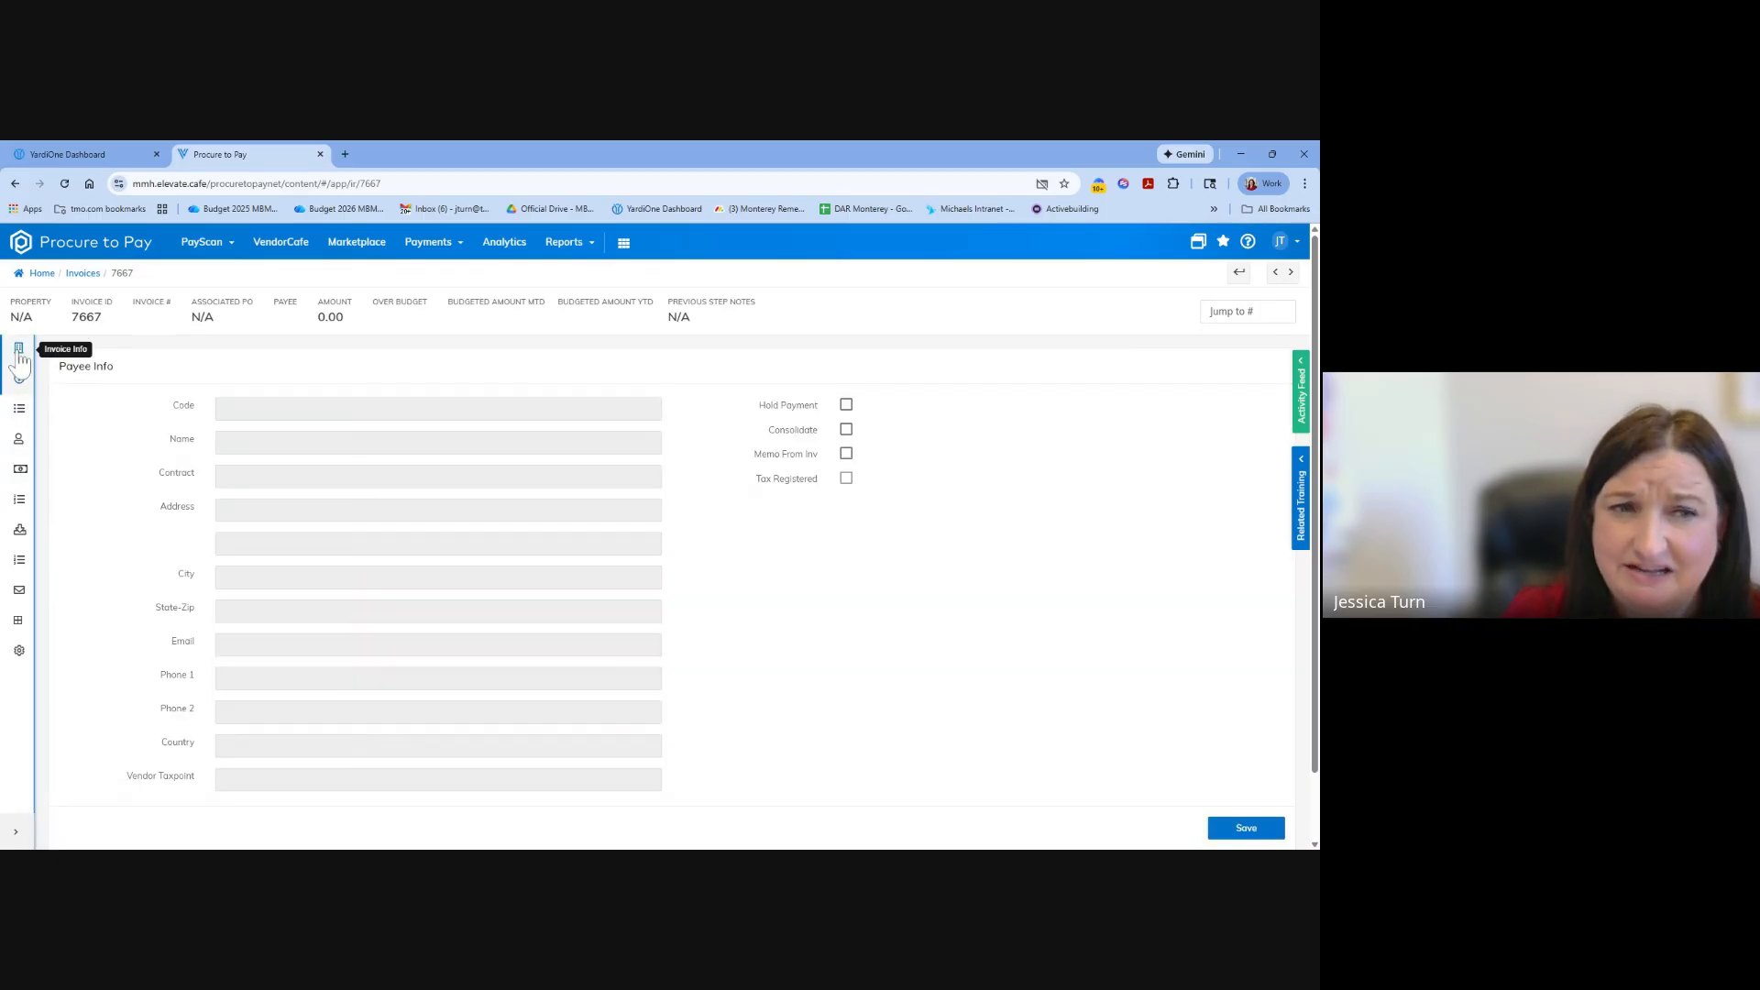
pyautogui.click(19, 352)
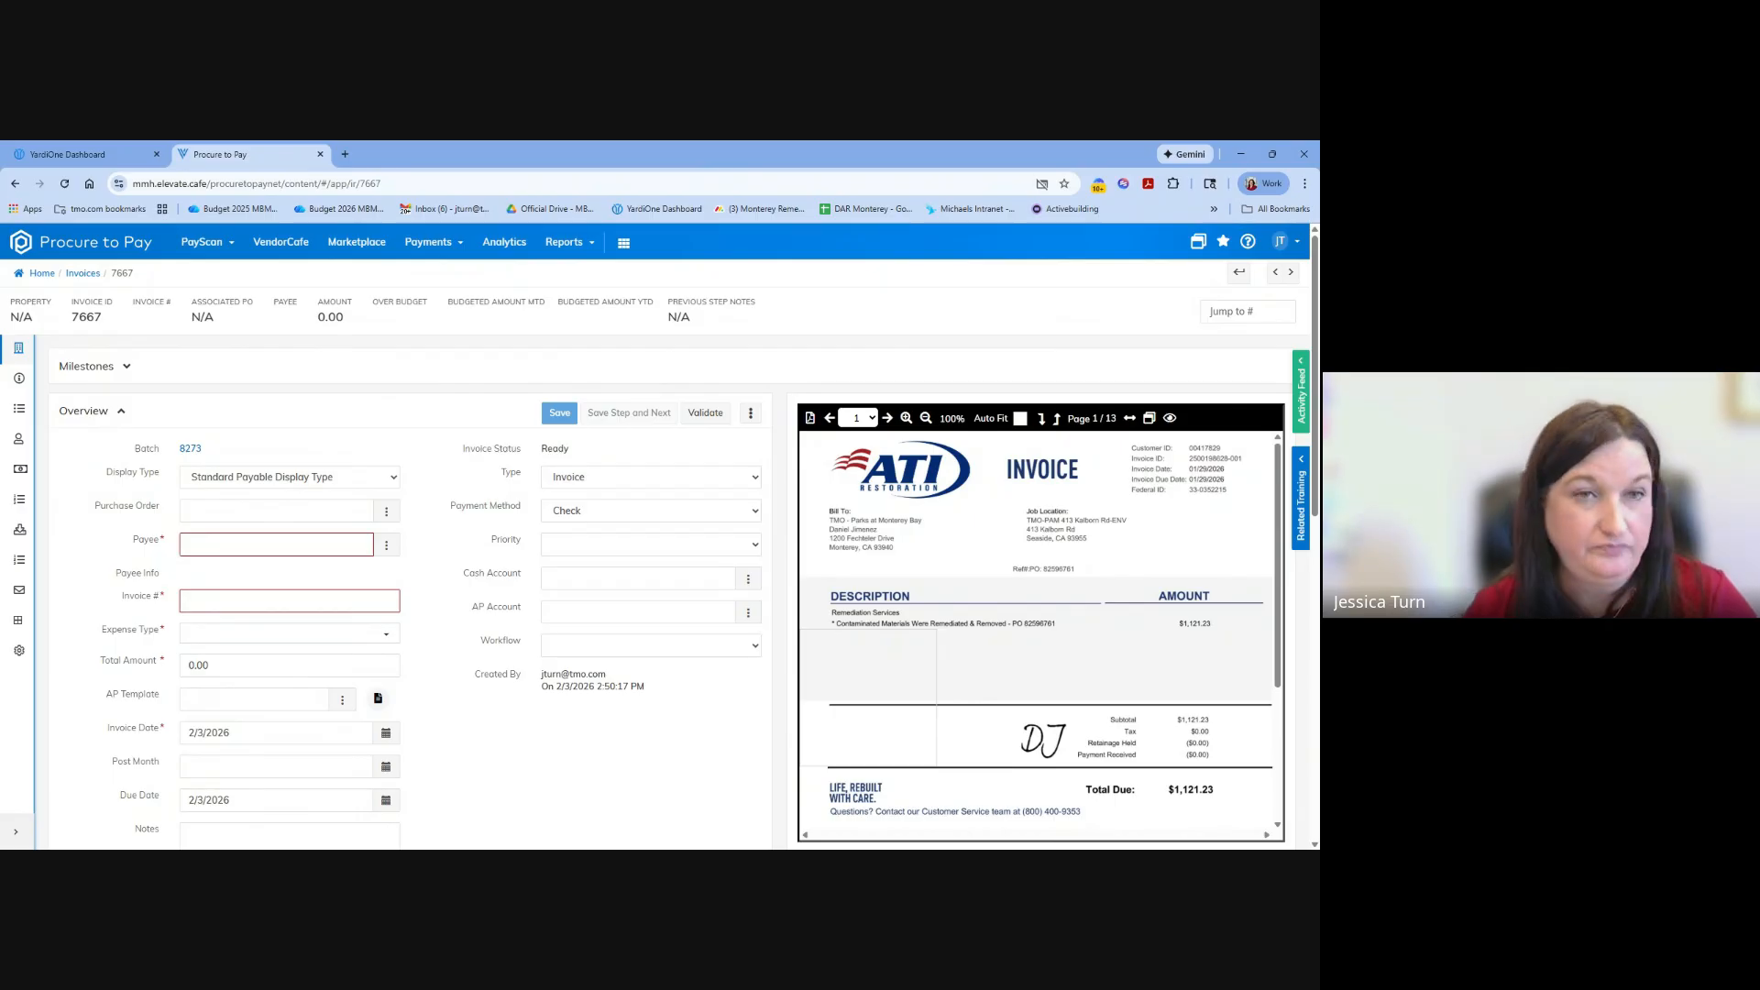
# Leave the invoice without saving the changes and open Invoice Search.
pyautogui.click(220, 244)
pyautogui.moveTo(229, 312)
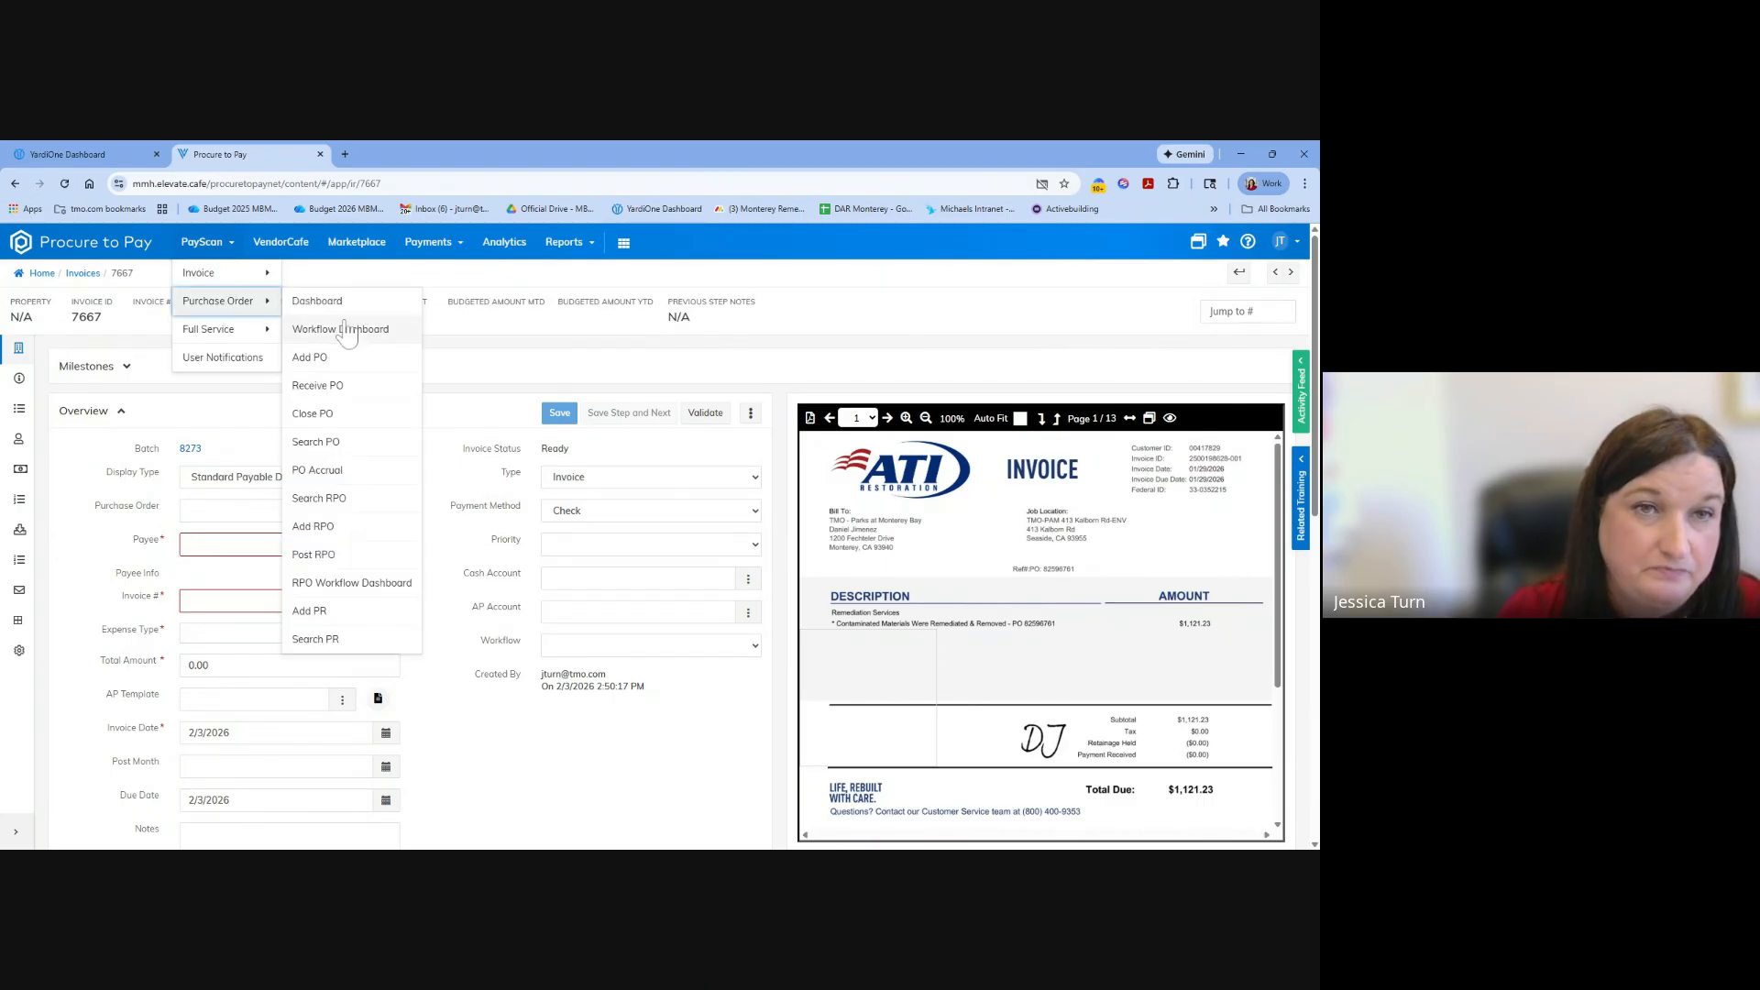
pyautogui.moveTo(220, 272)
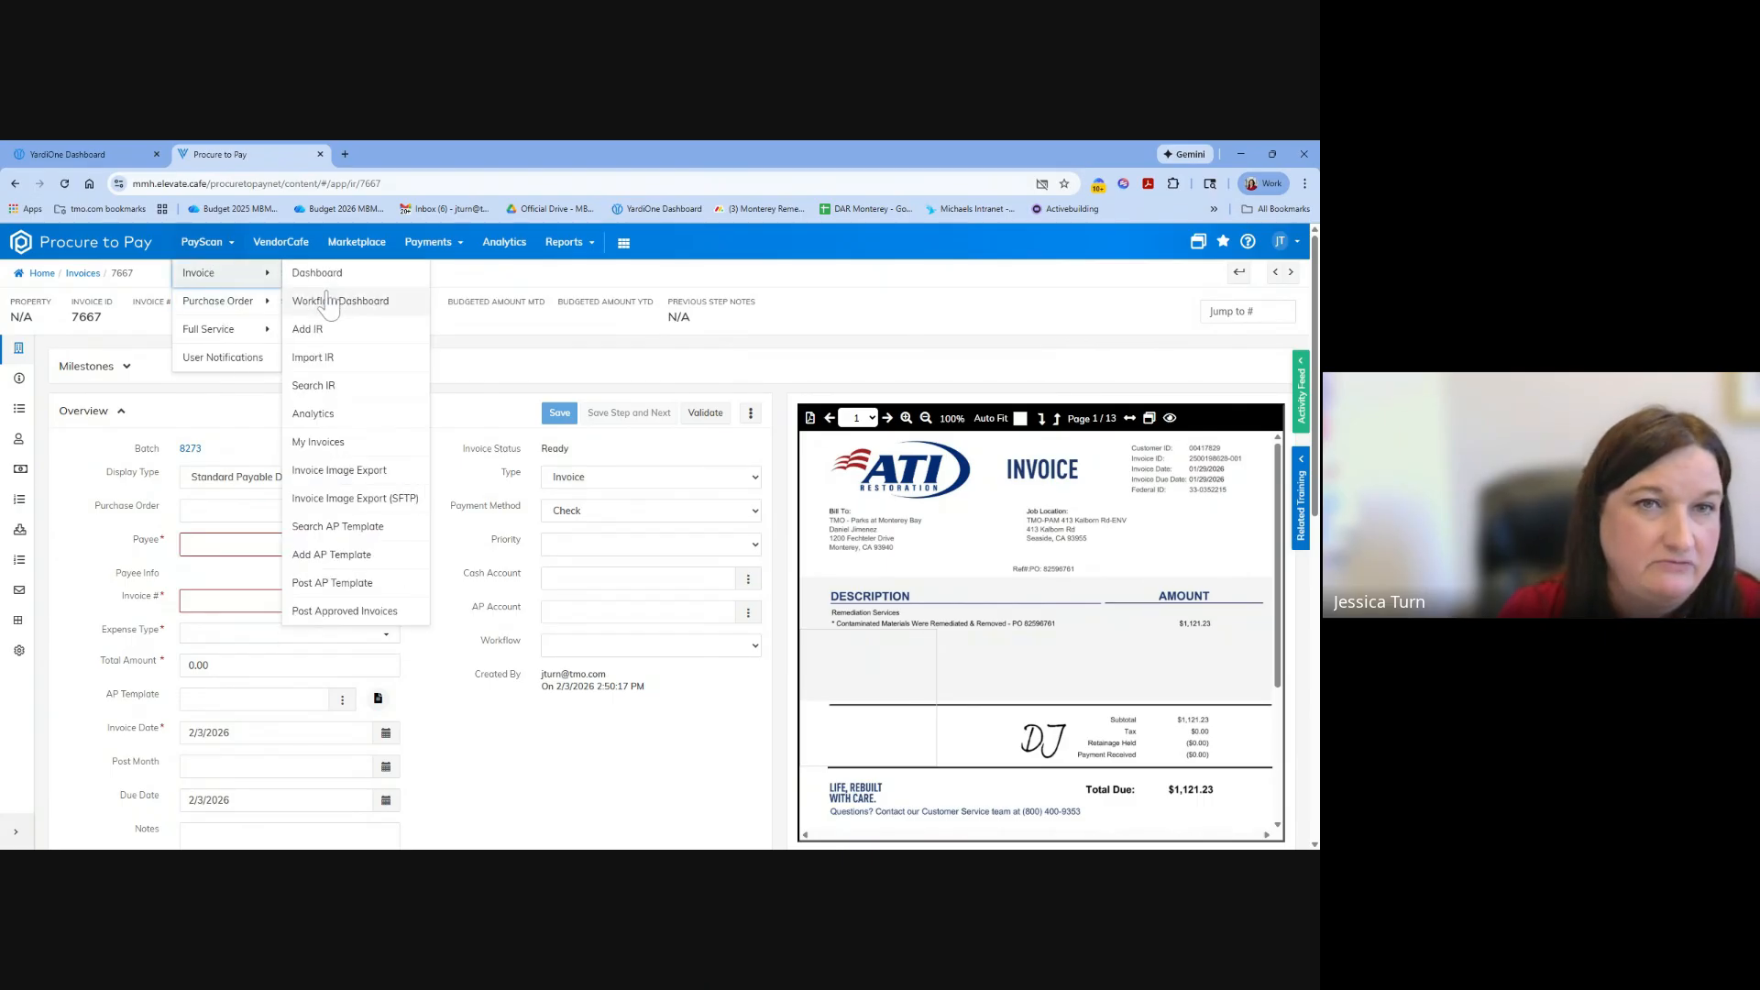
pyautogui.click(320, 386)
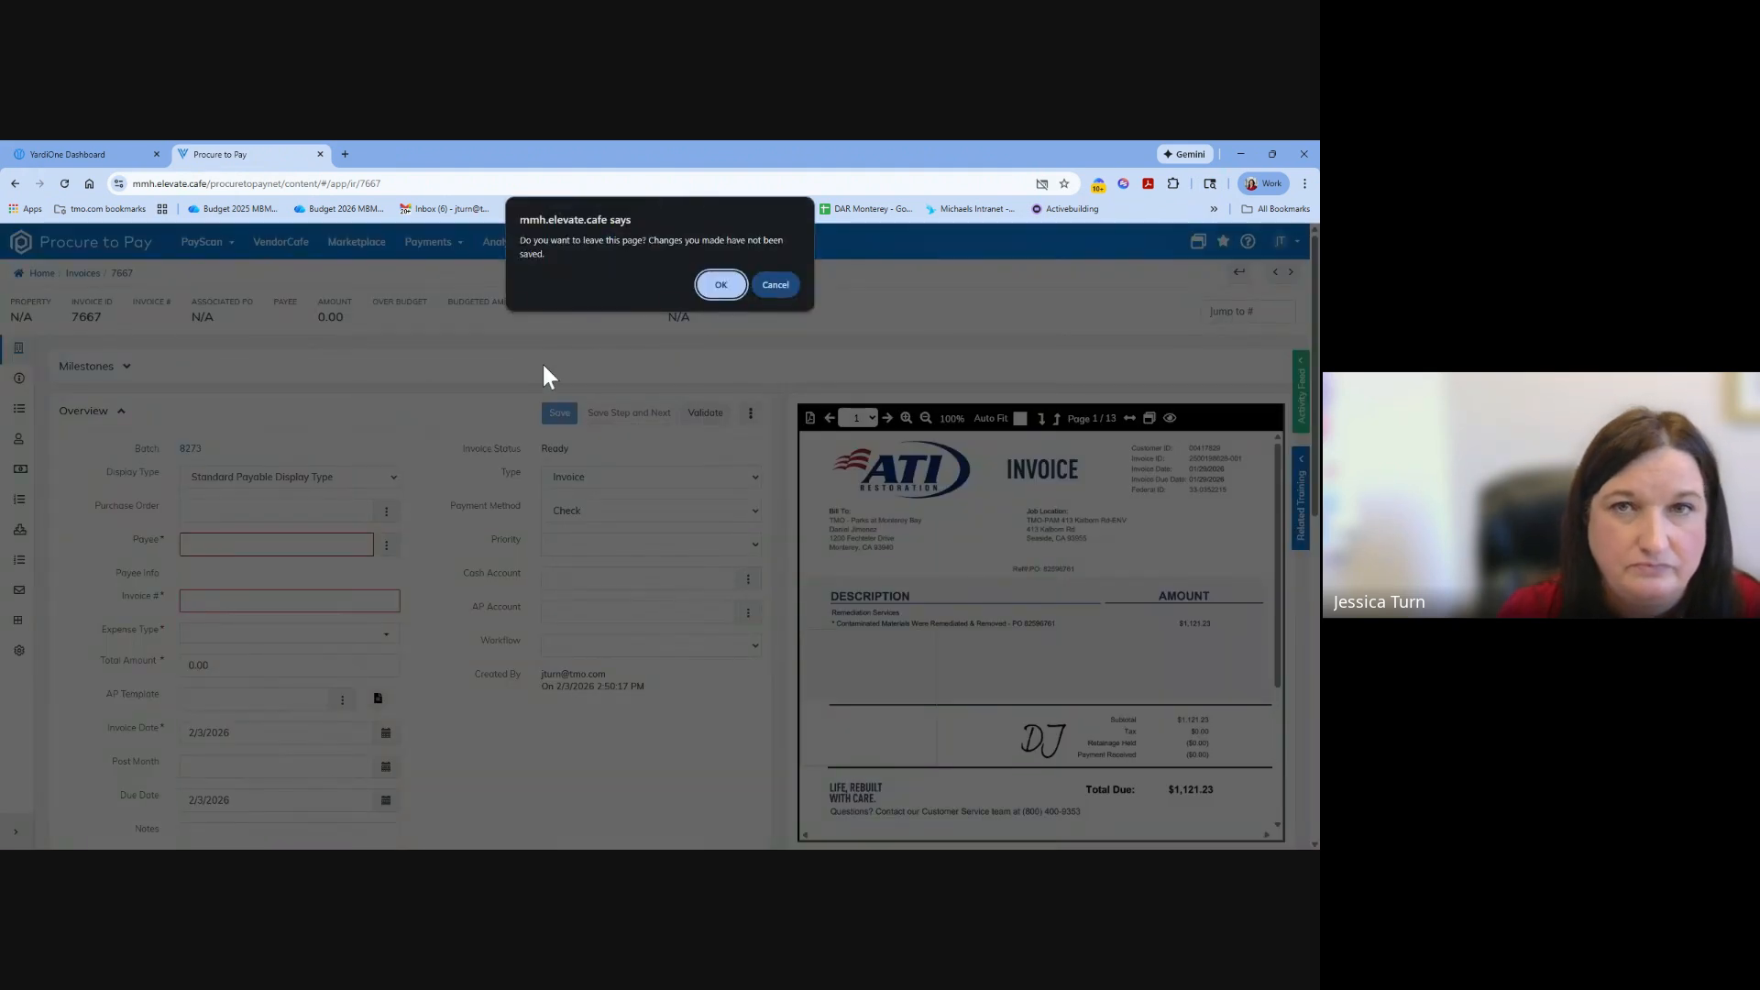
pyautogui.click(723, 285)
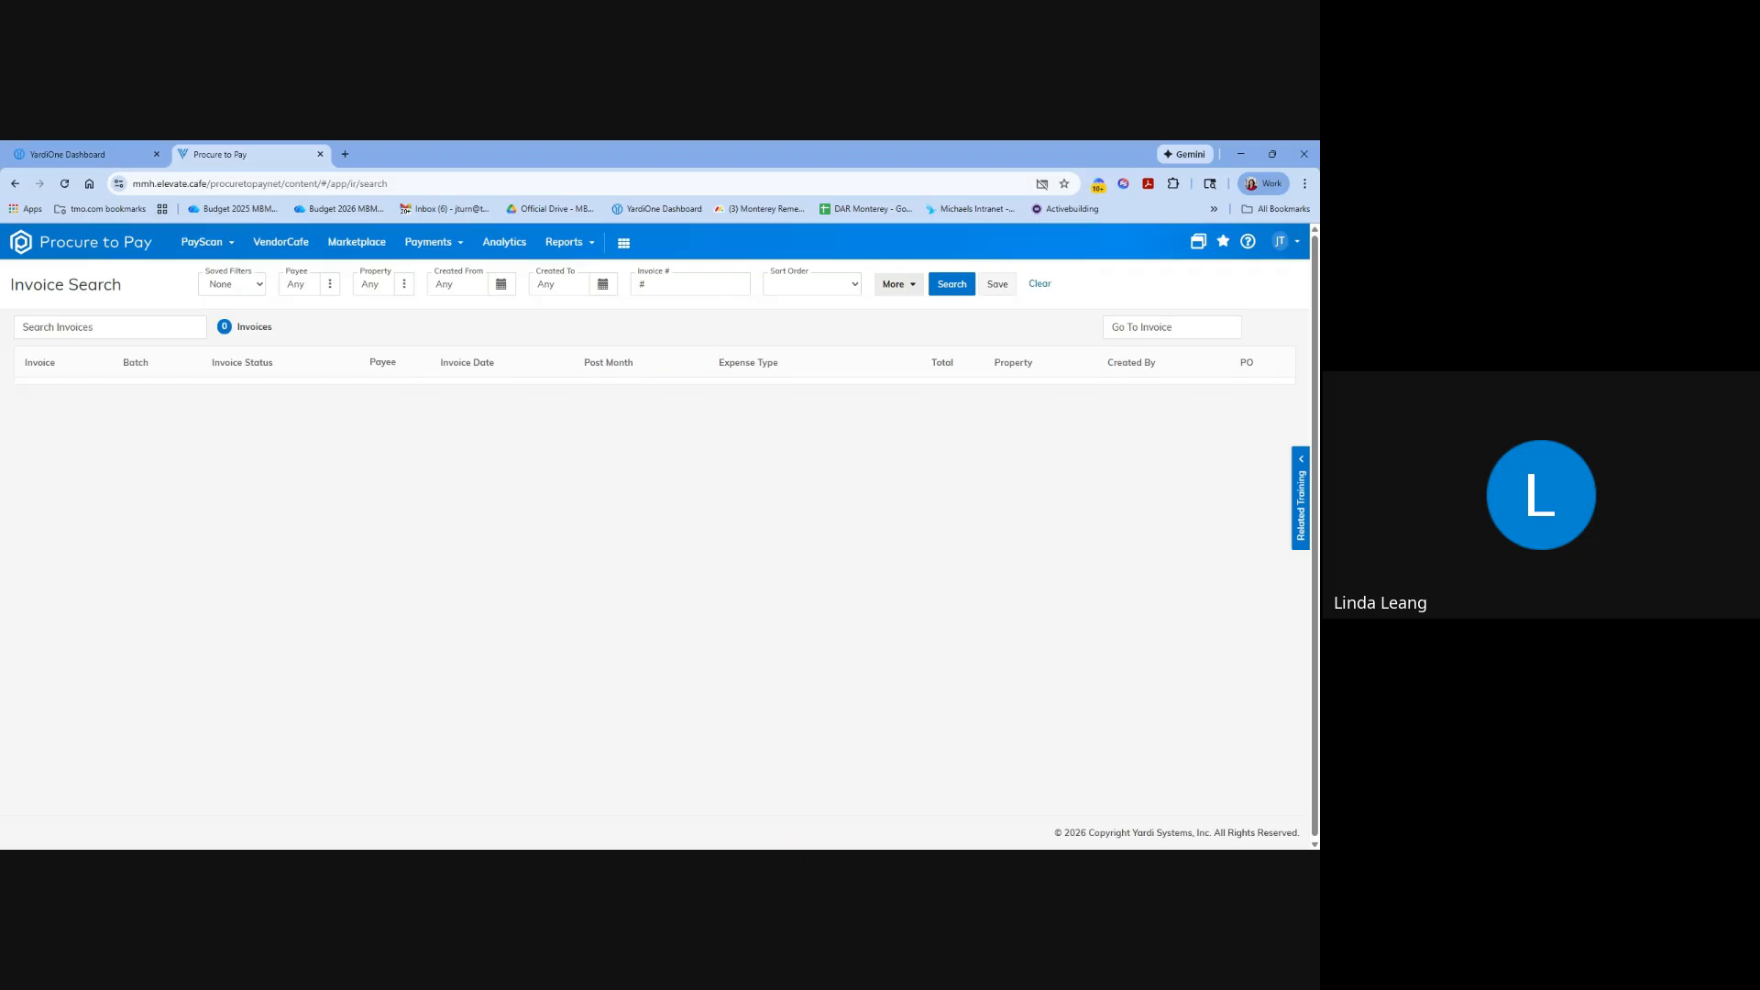
pyautogui.click(330, 284)
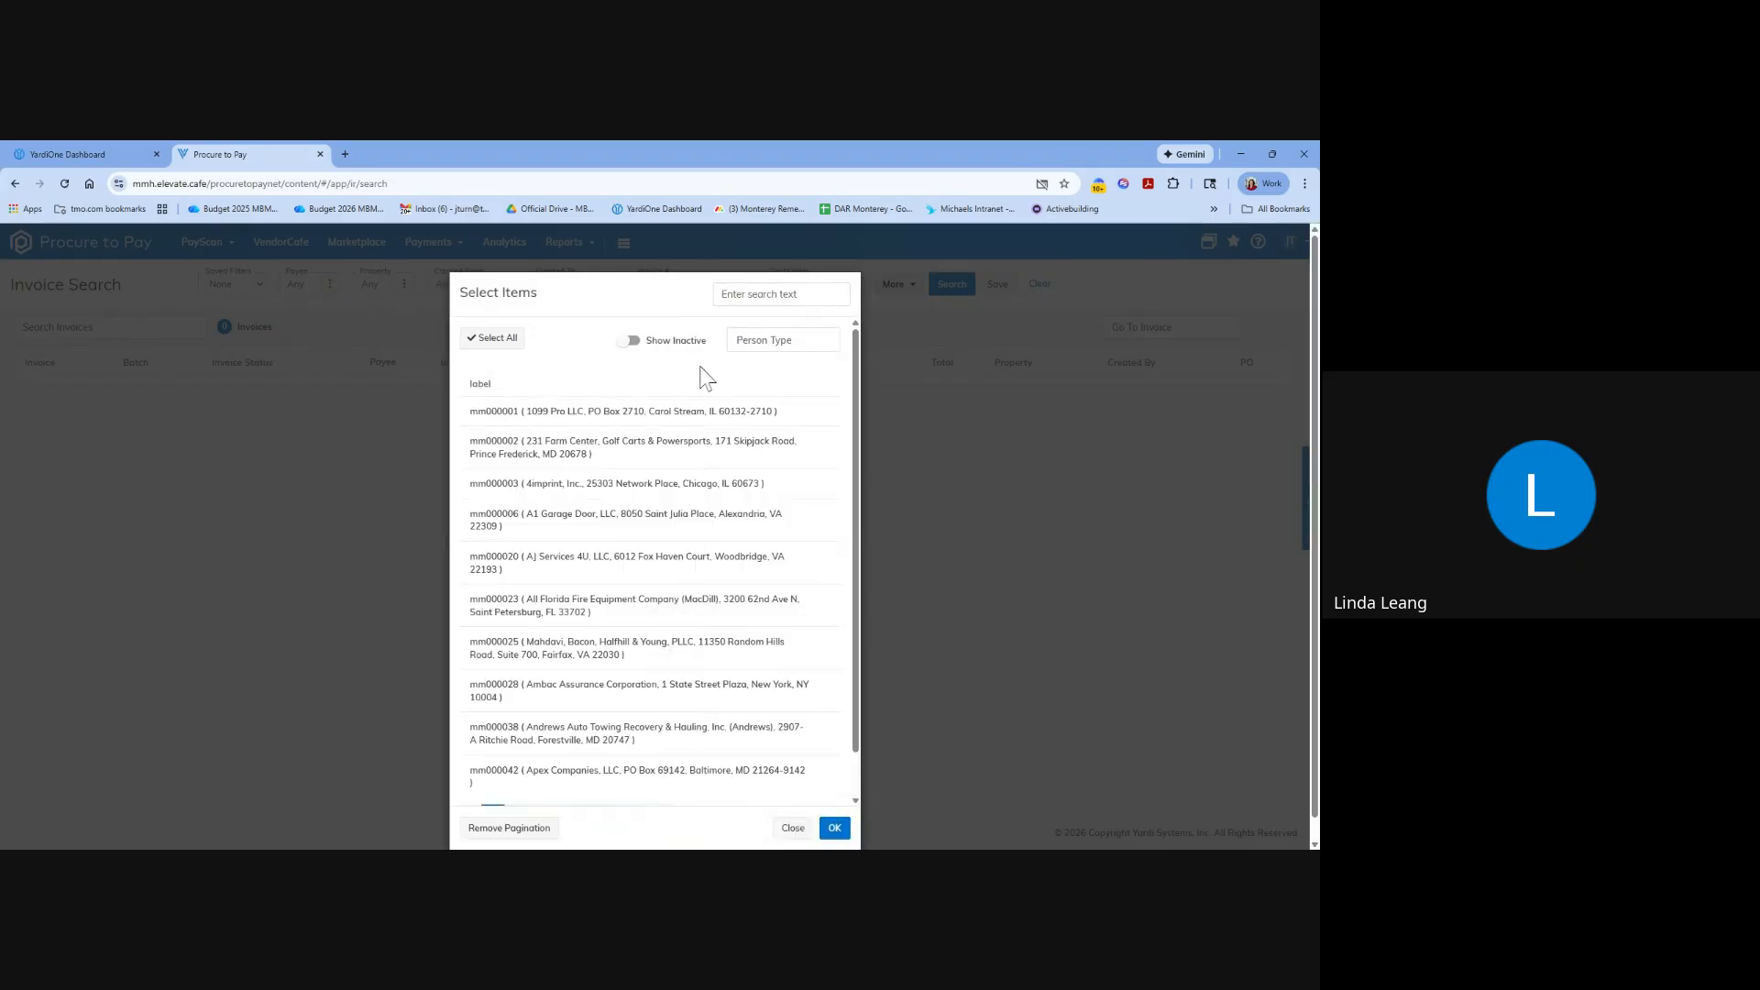
pyautogui.click(791, 826)
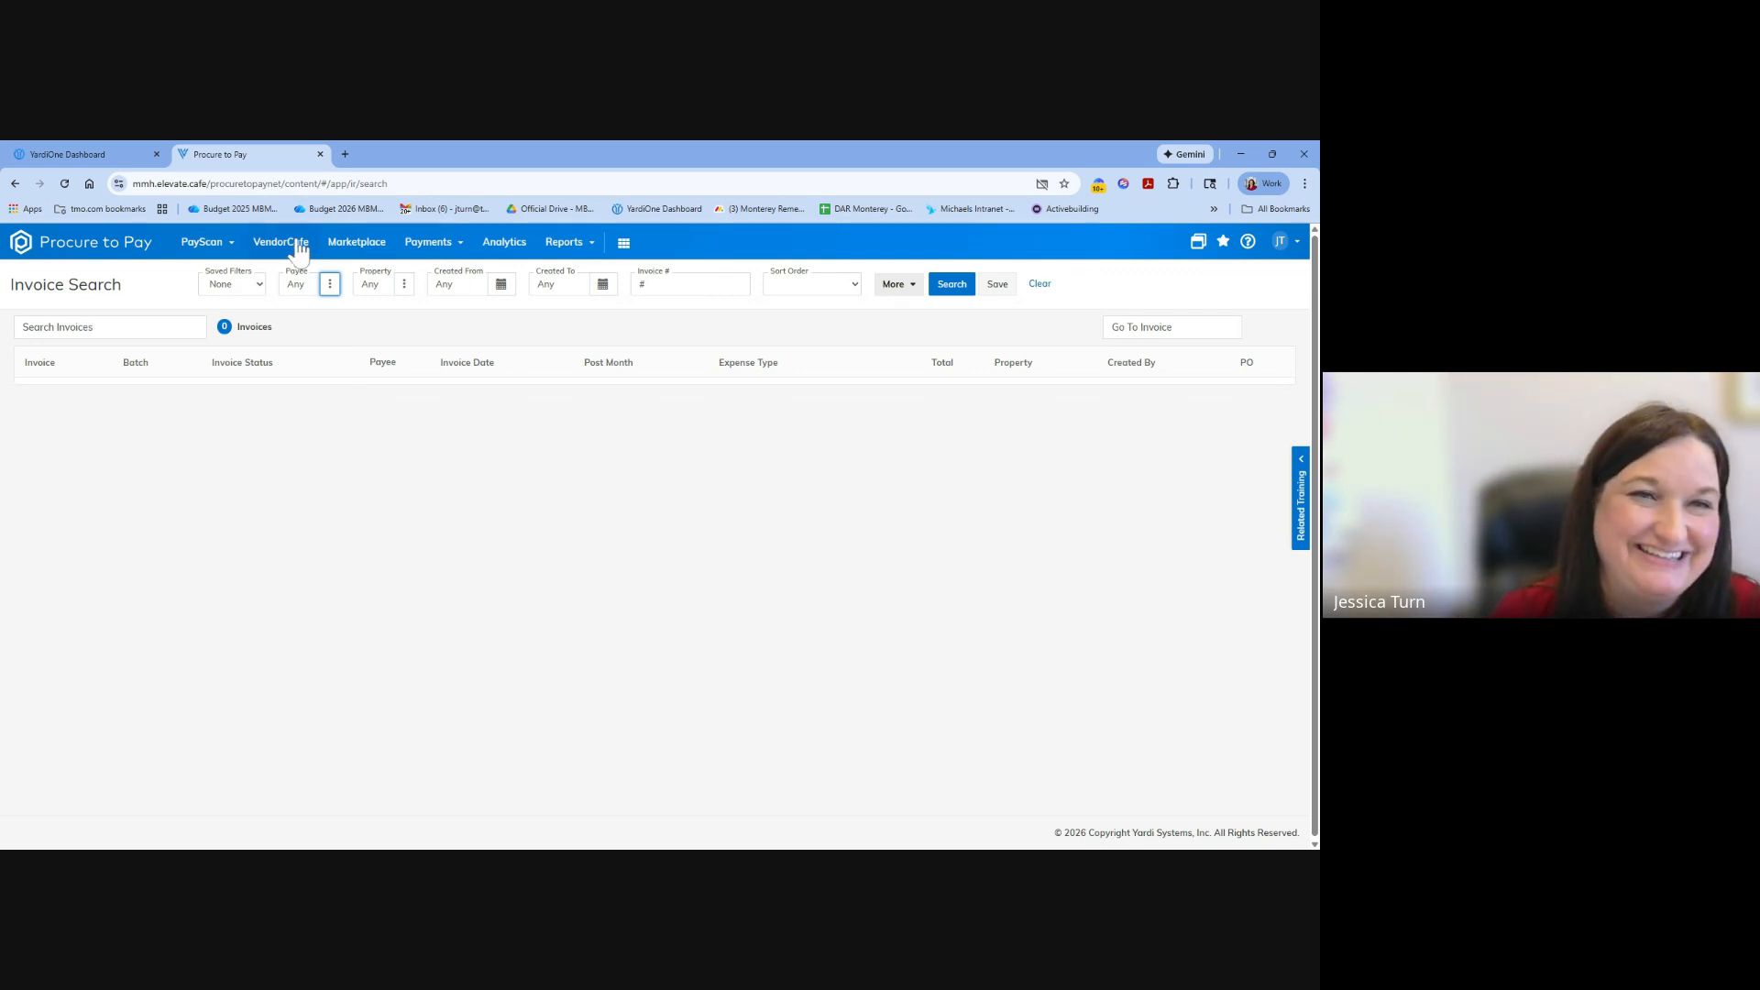
pyautogui.click(209, 243)
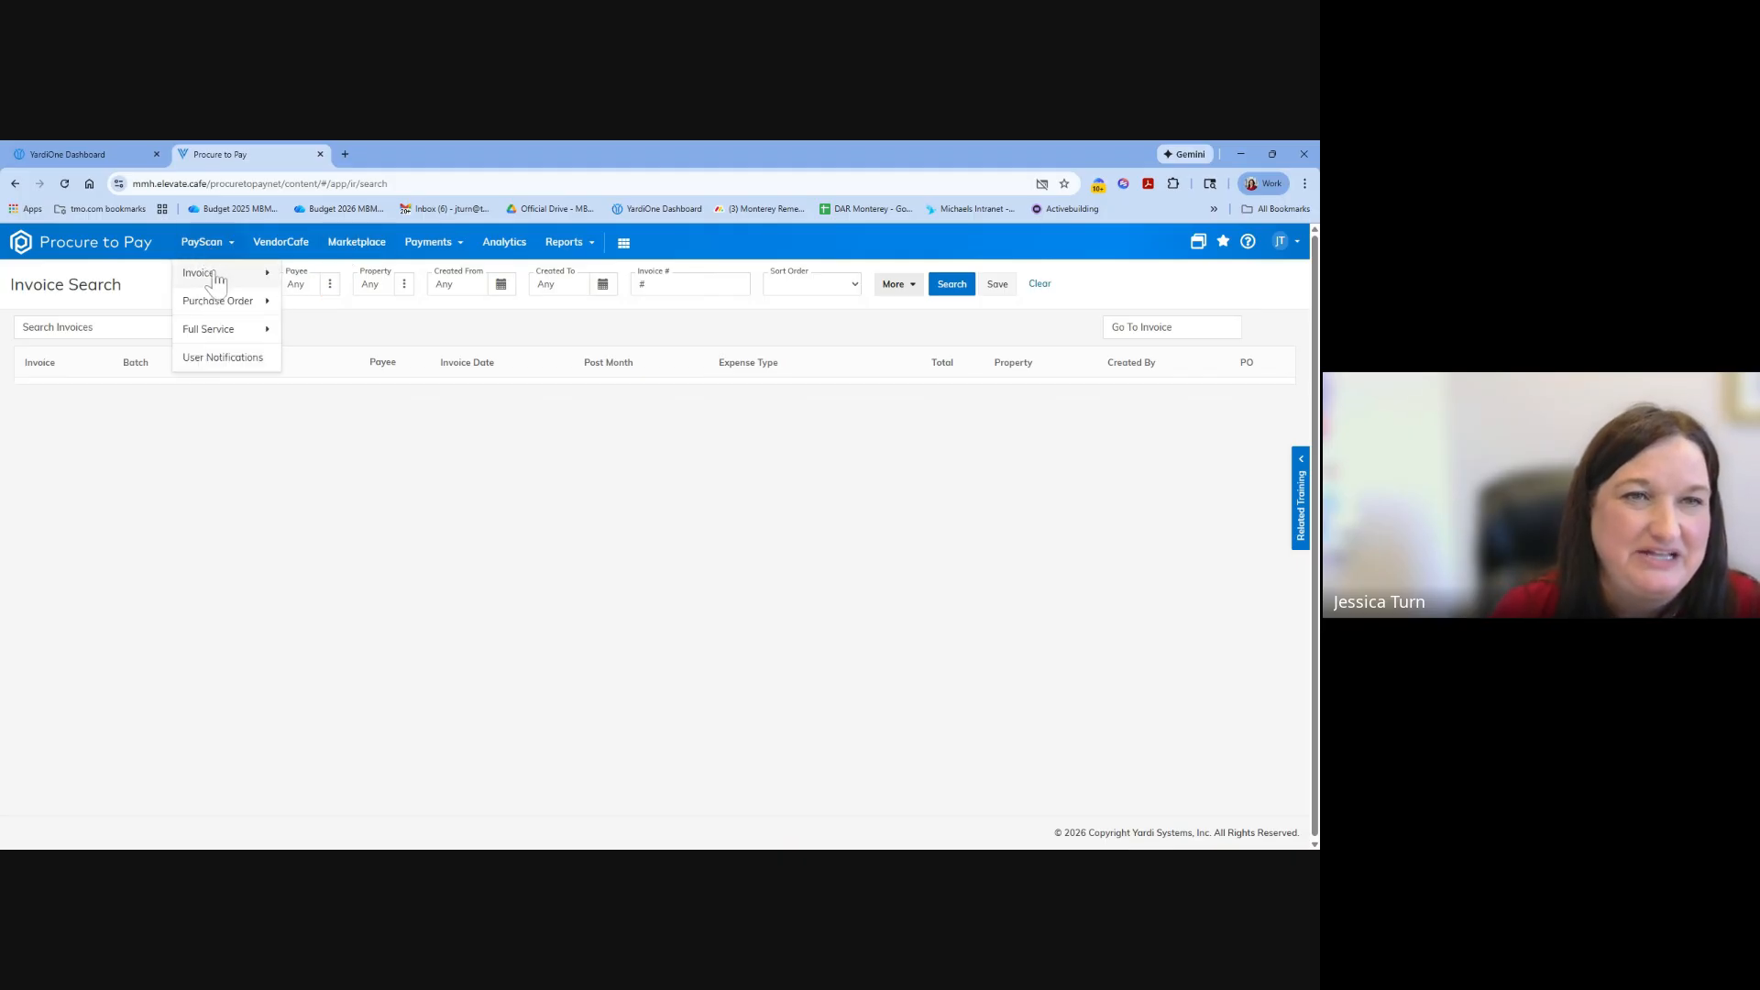
pyautogui.click(563, 446)
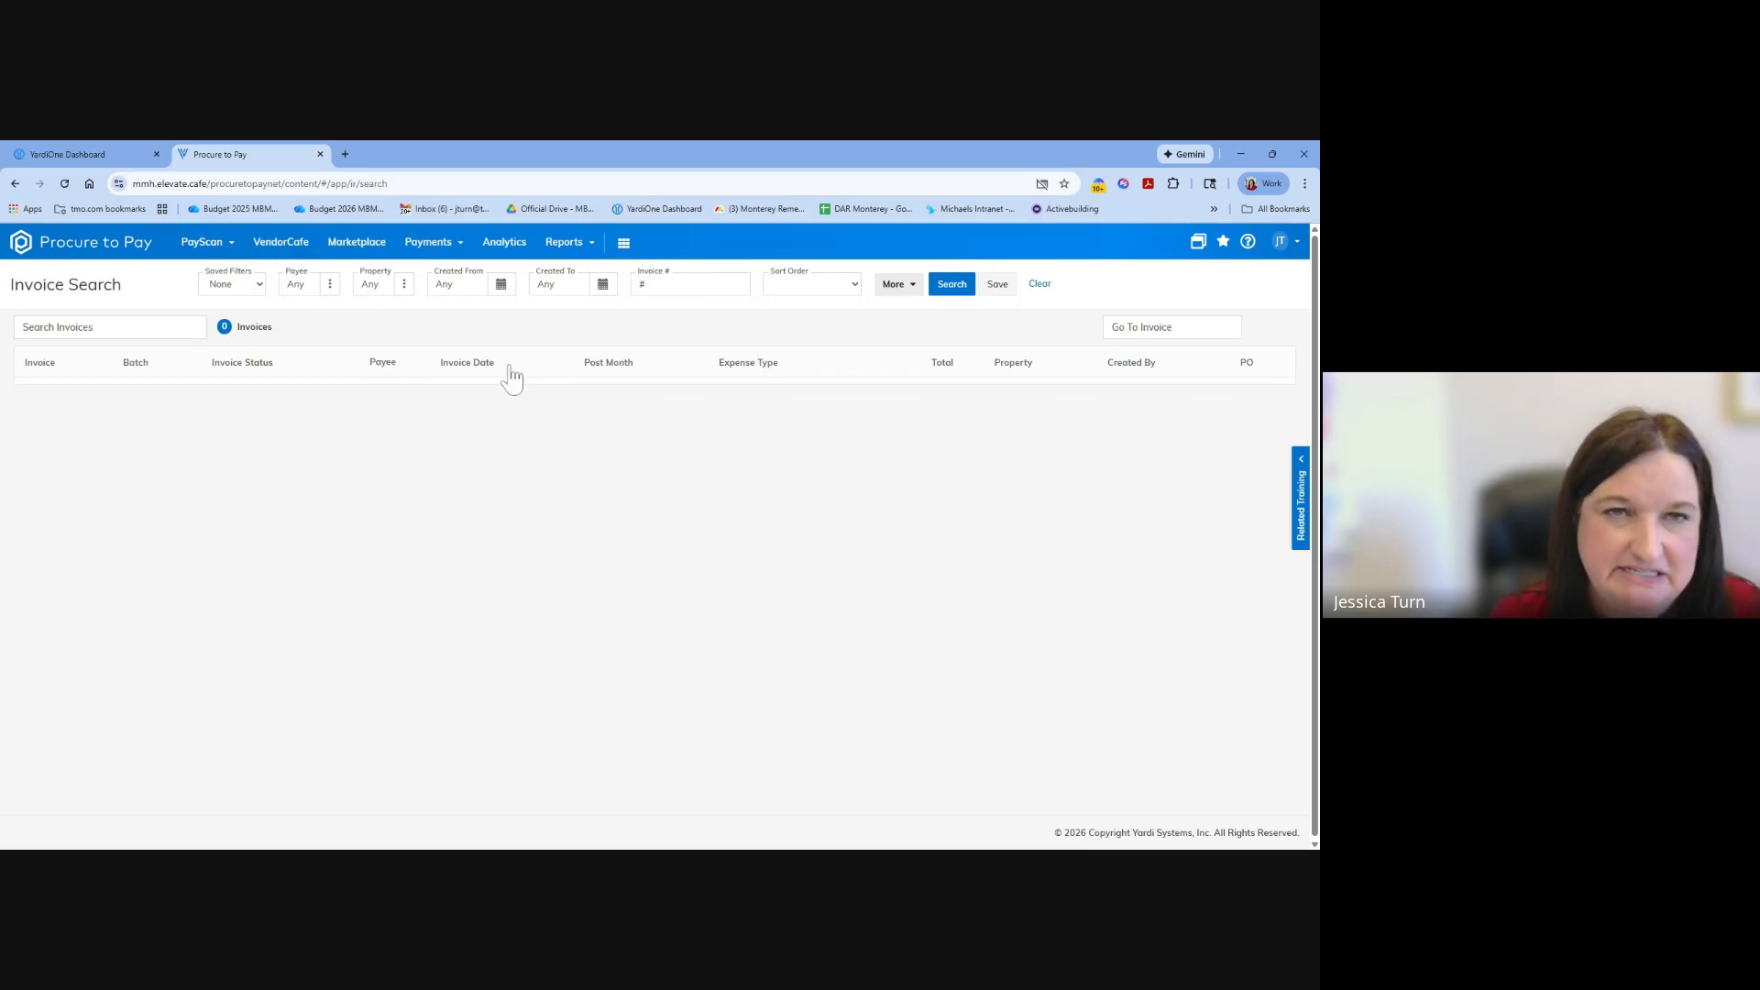
# Search for invoices with 4imprint, Inc. as the payee, finding the vendor with "4im".
pyautogui.click(330, 285)
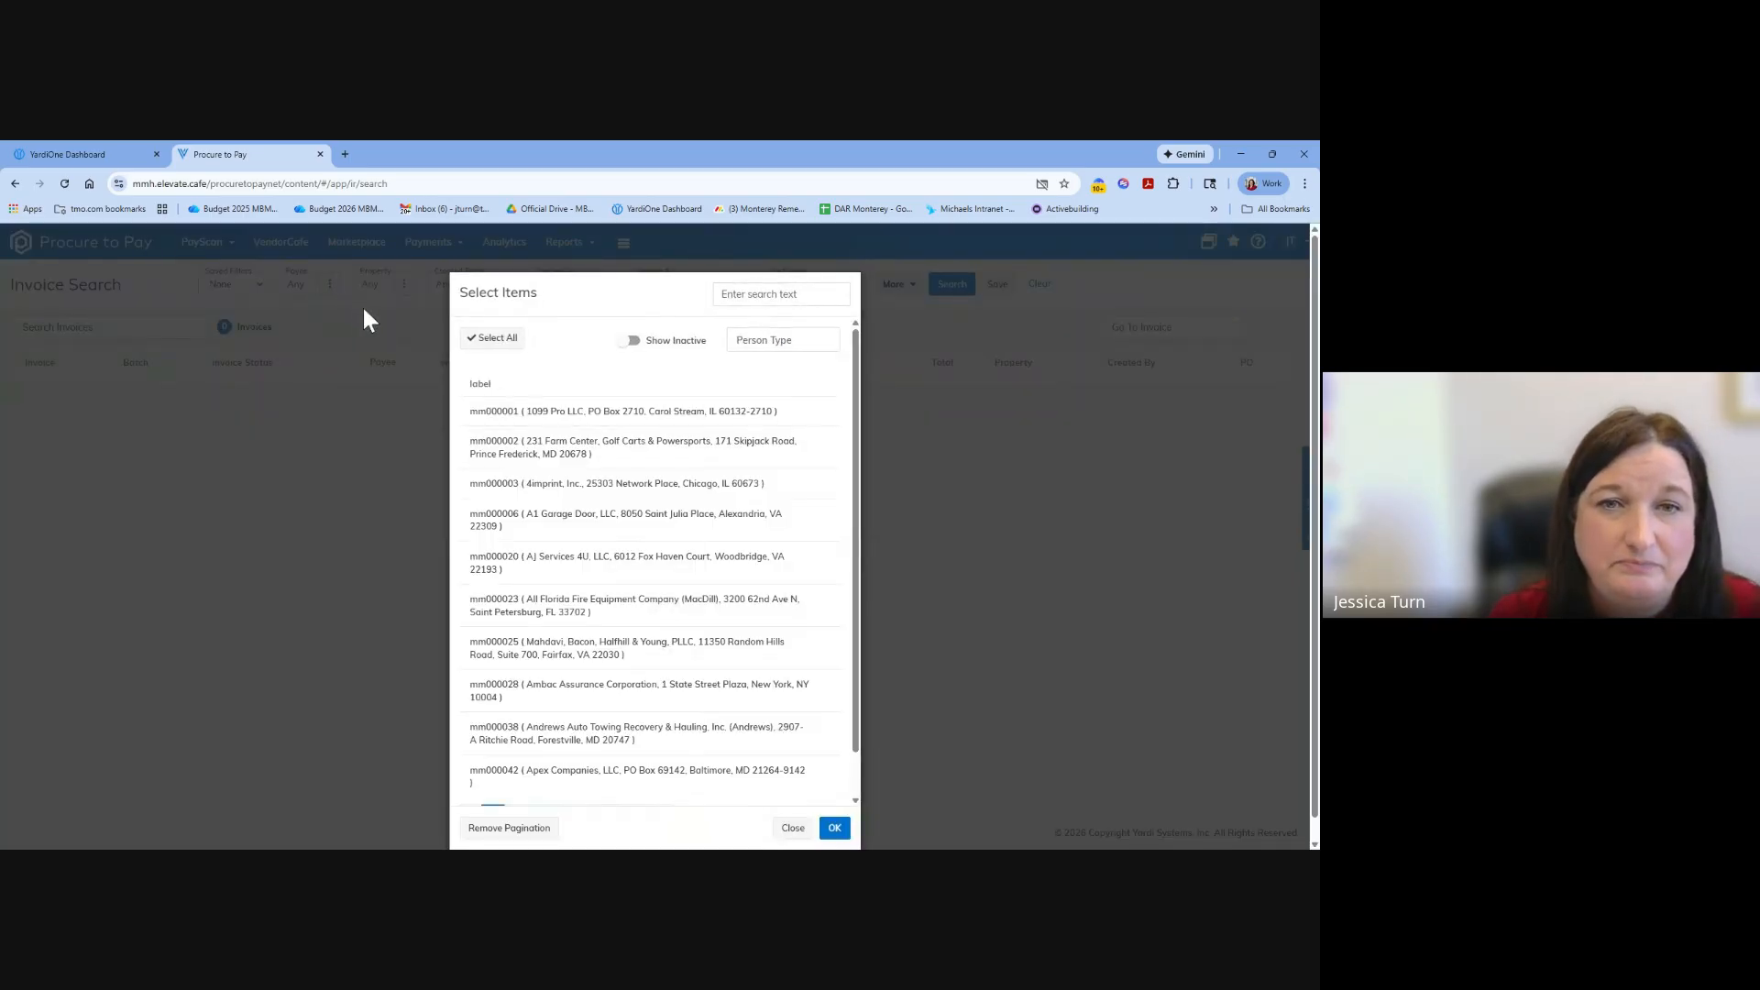
pyautogui.click(781, 295)
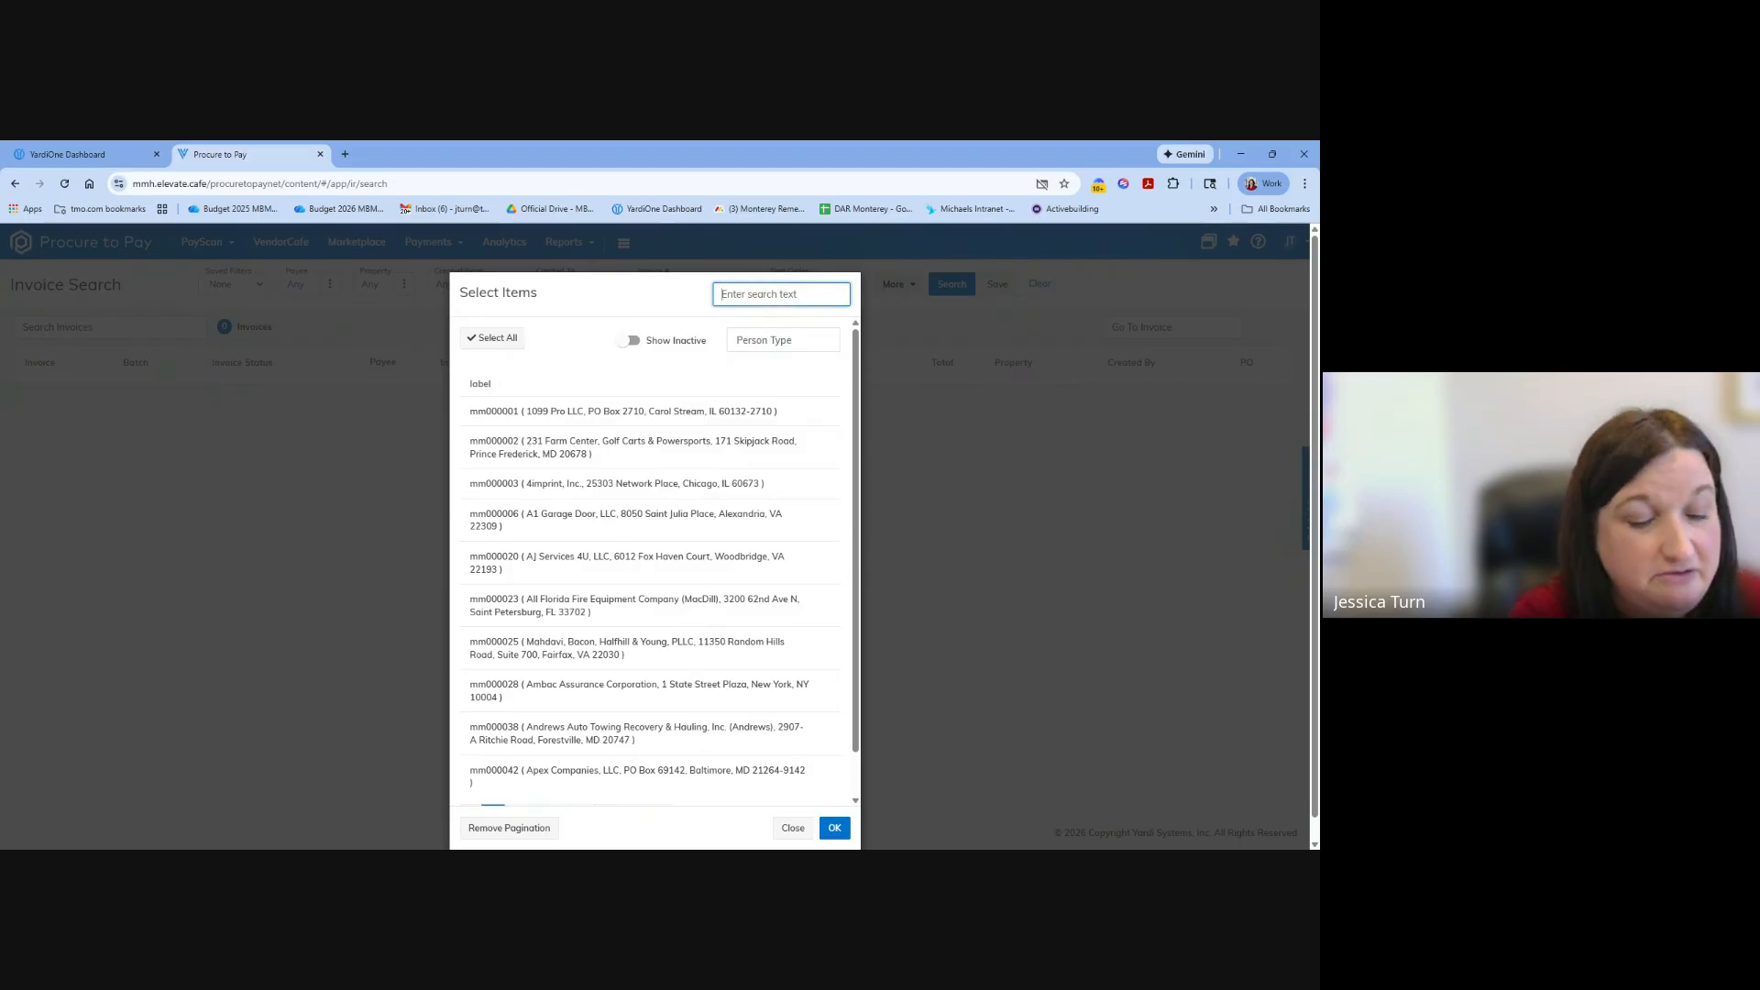
pyautogui.write('4im')
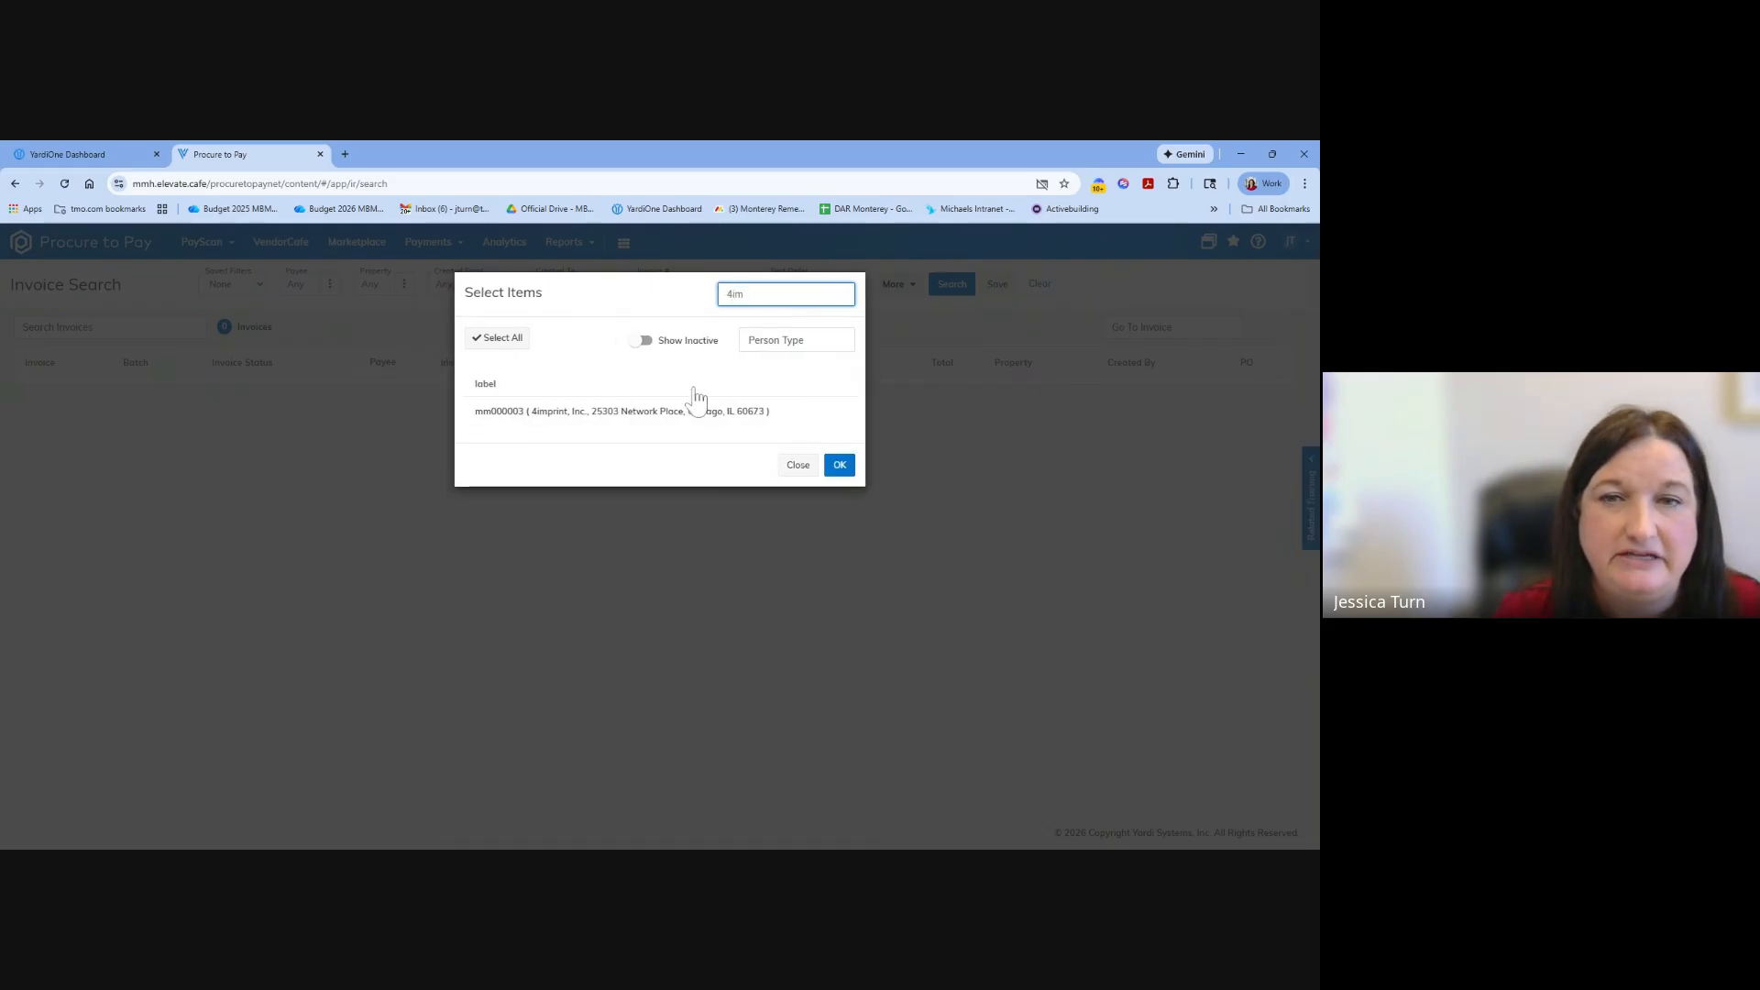
pyautogui.click(695, 421)
pyautogui.click(836, 487)
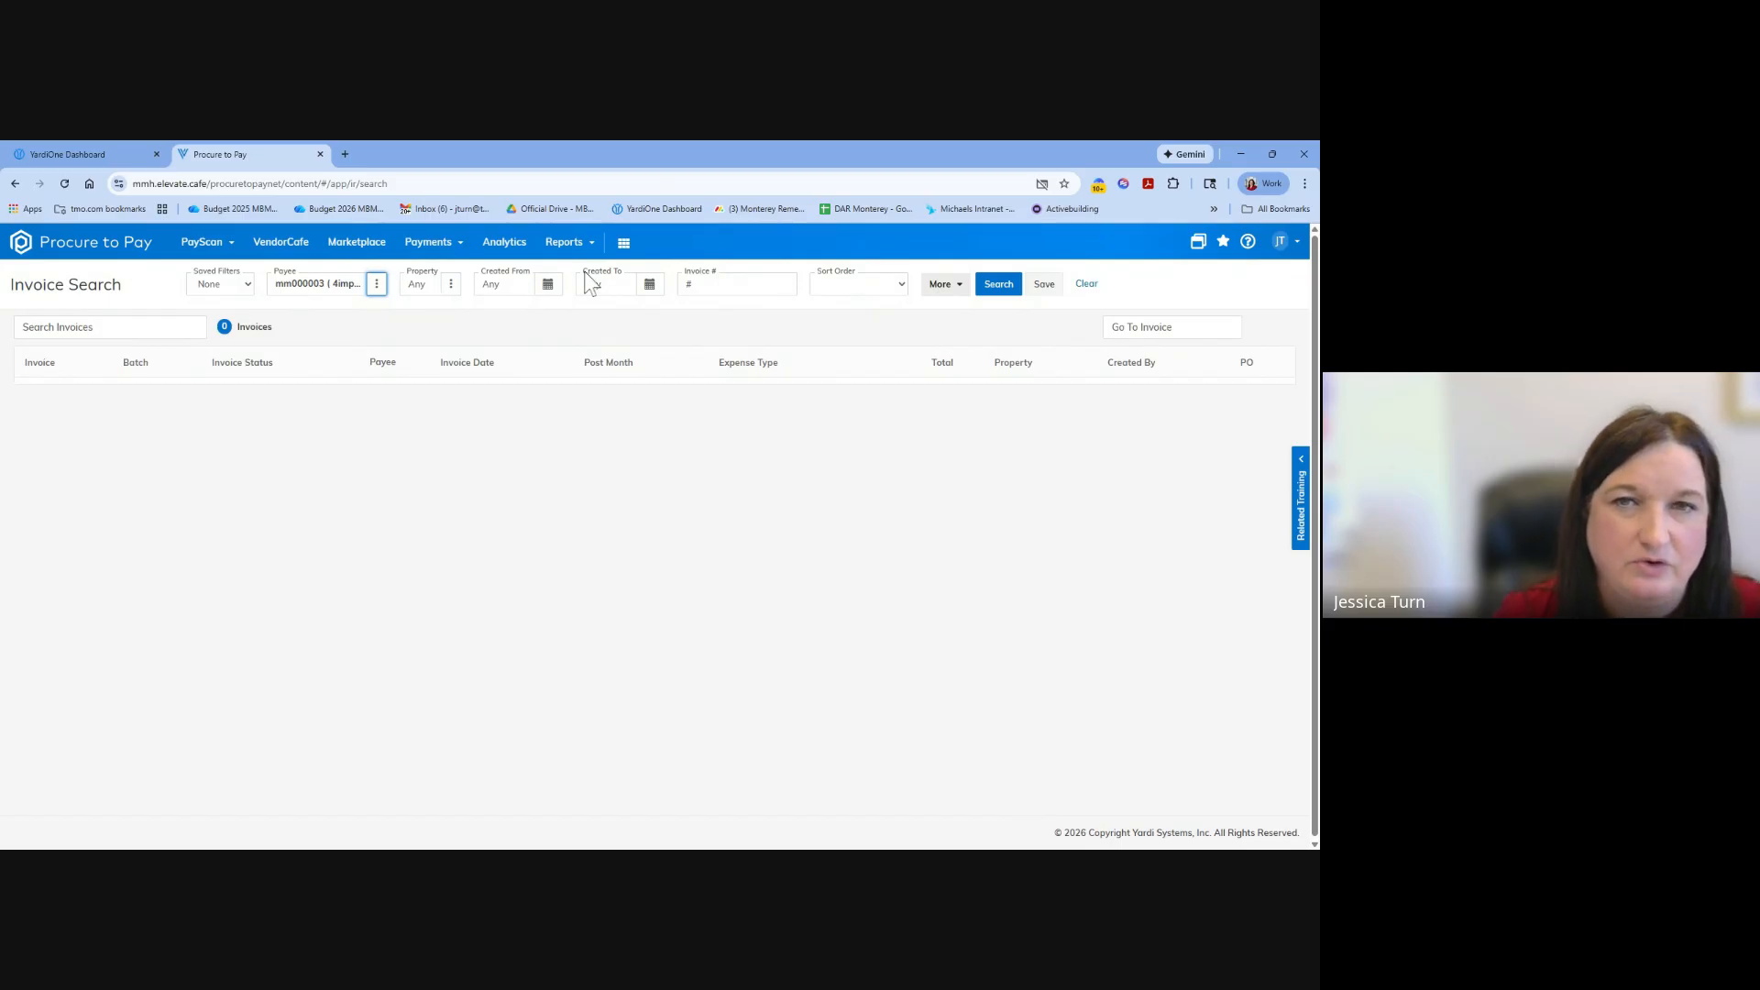
pyautogui.click(1001, 288)
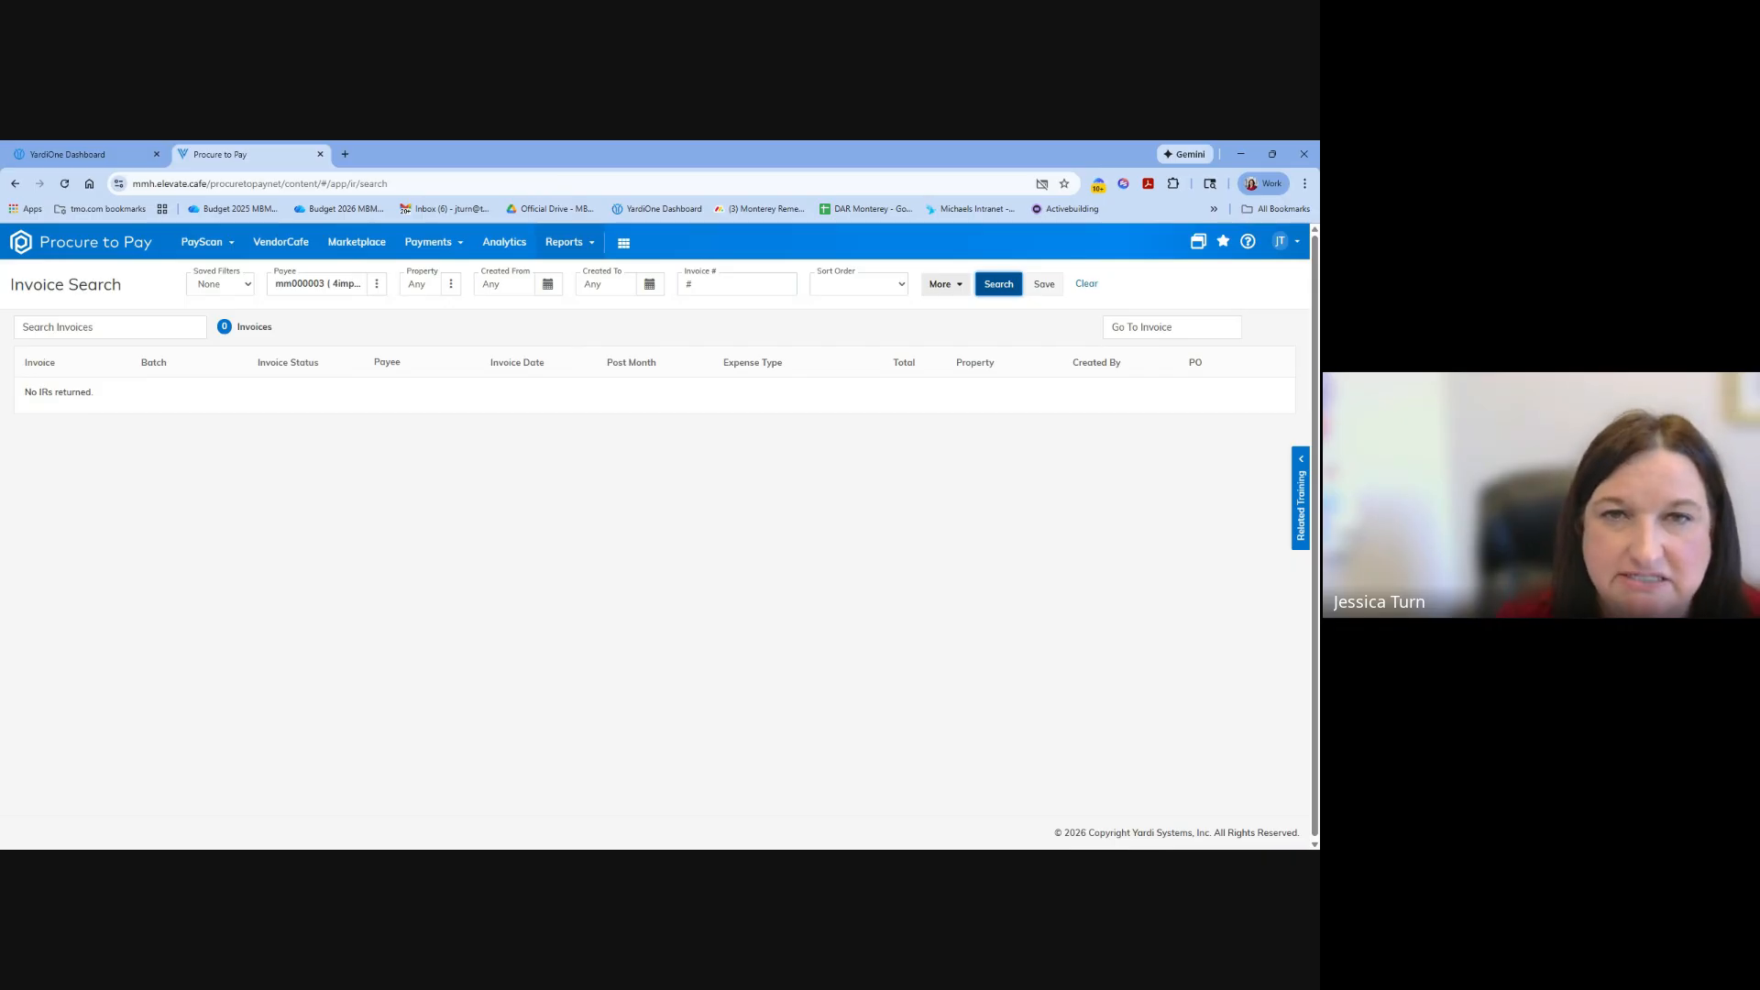
# Open the PO Directory report.
pyautogui.click(577, 255)
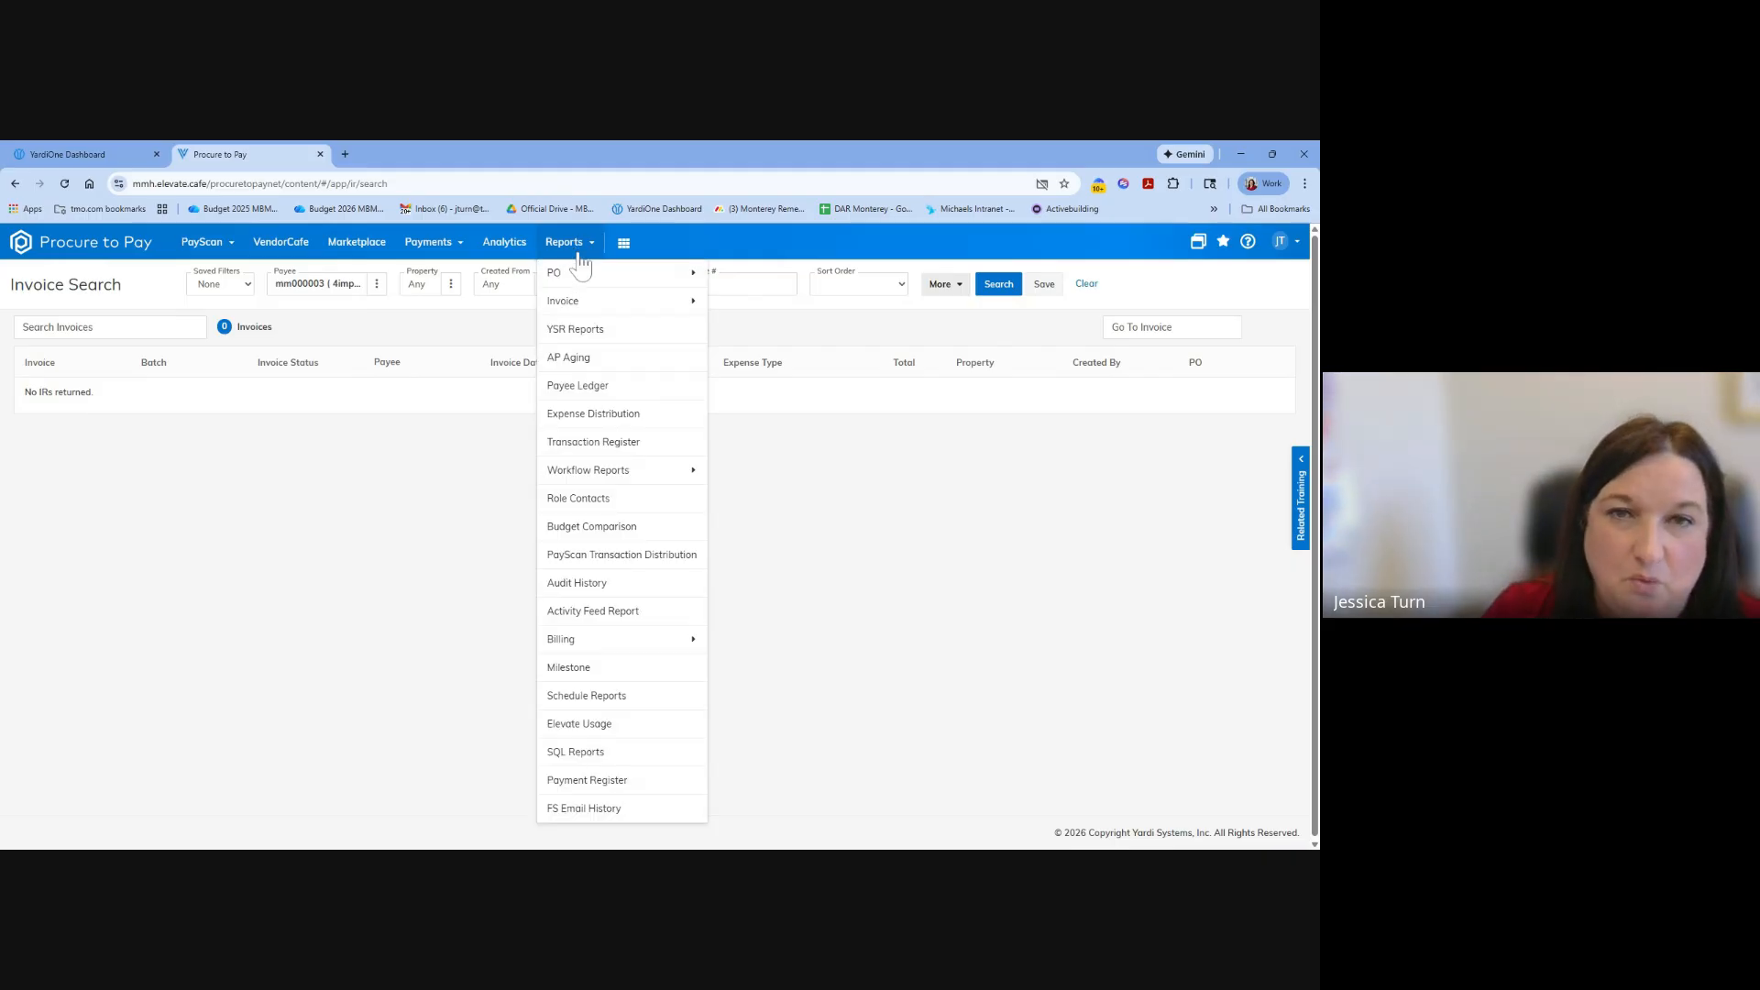
pyautogui.moveTo(580, 283)
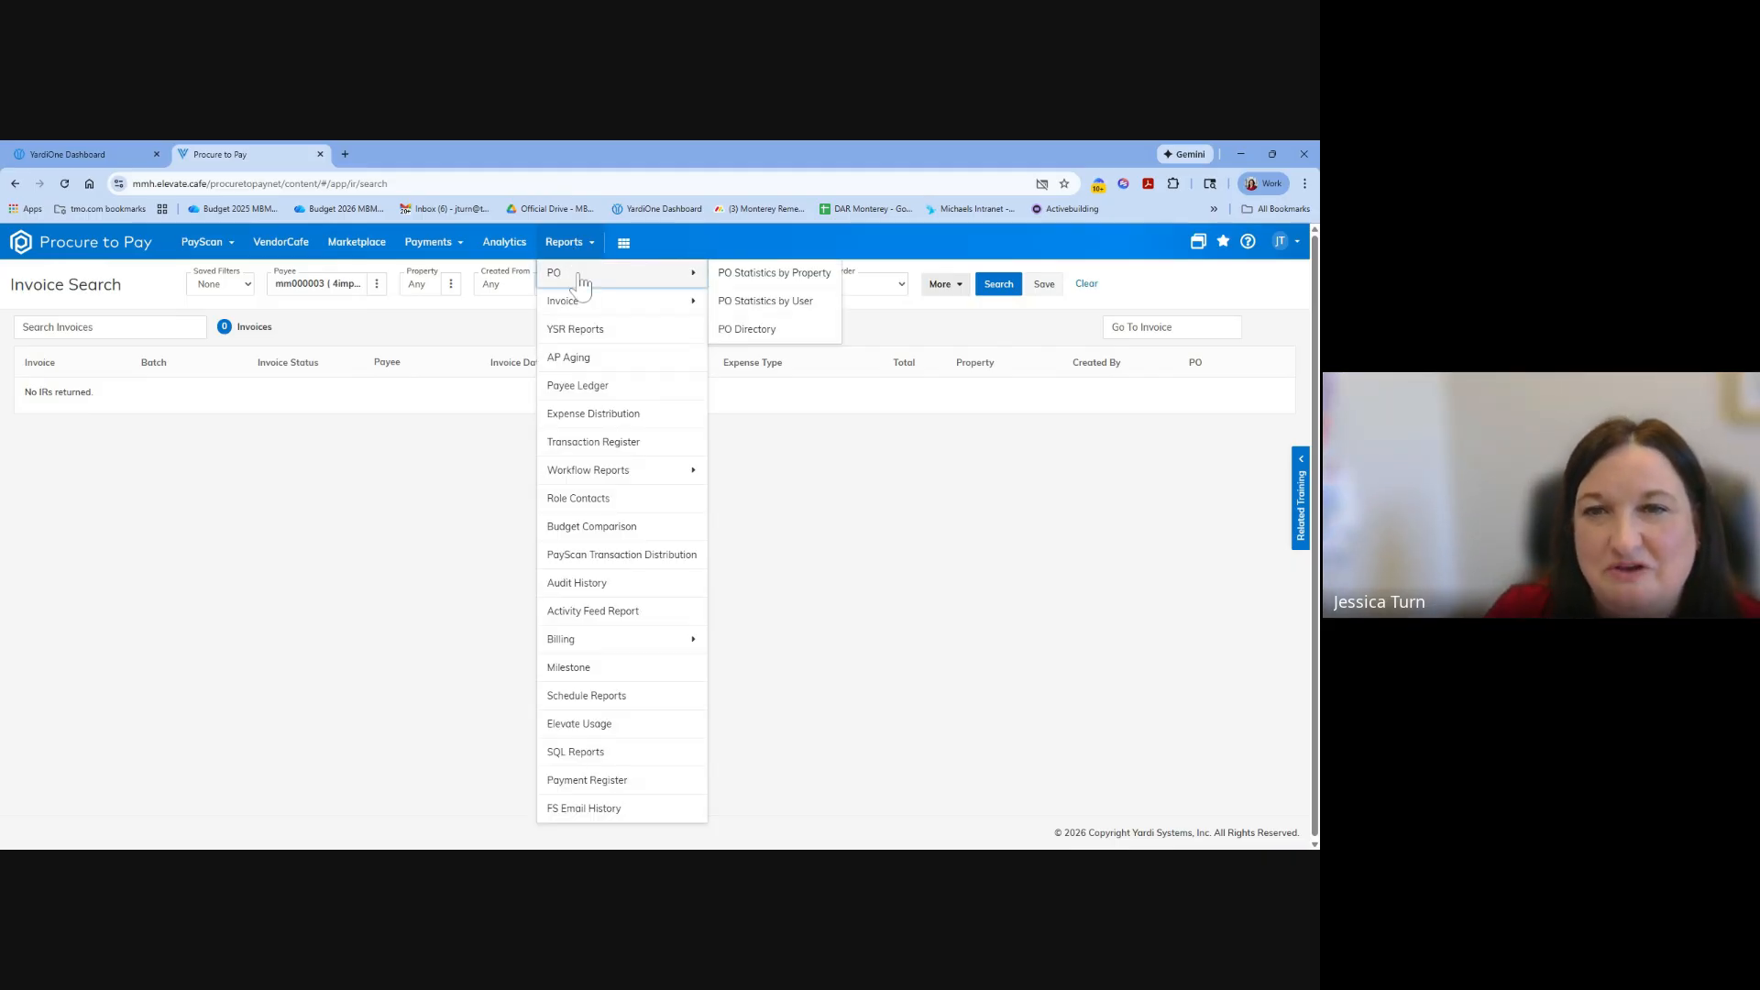
pyautogui.click(748, 328)
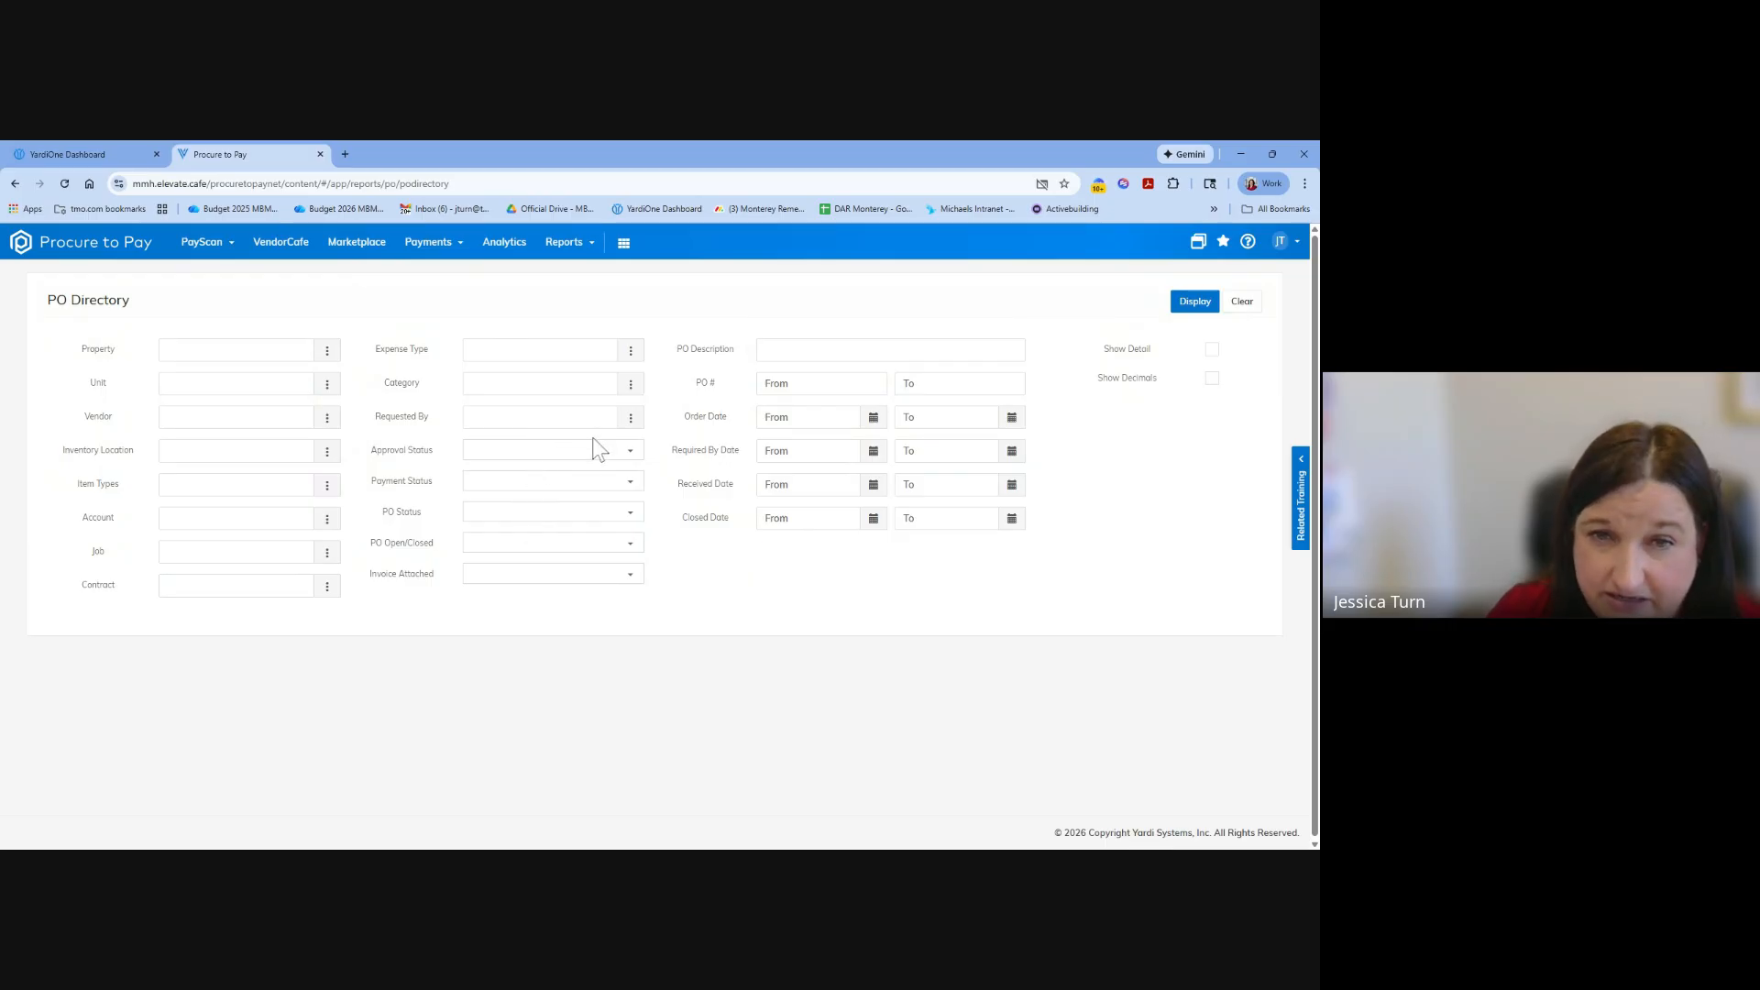
# Filter the PO Directory report by PO Status Not Received and PO Open/Closed set to Open.
pyautogui.click(635, 458)
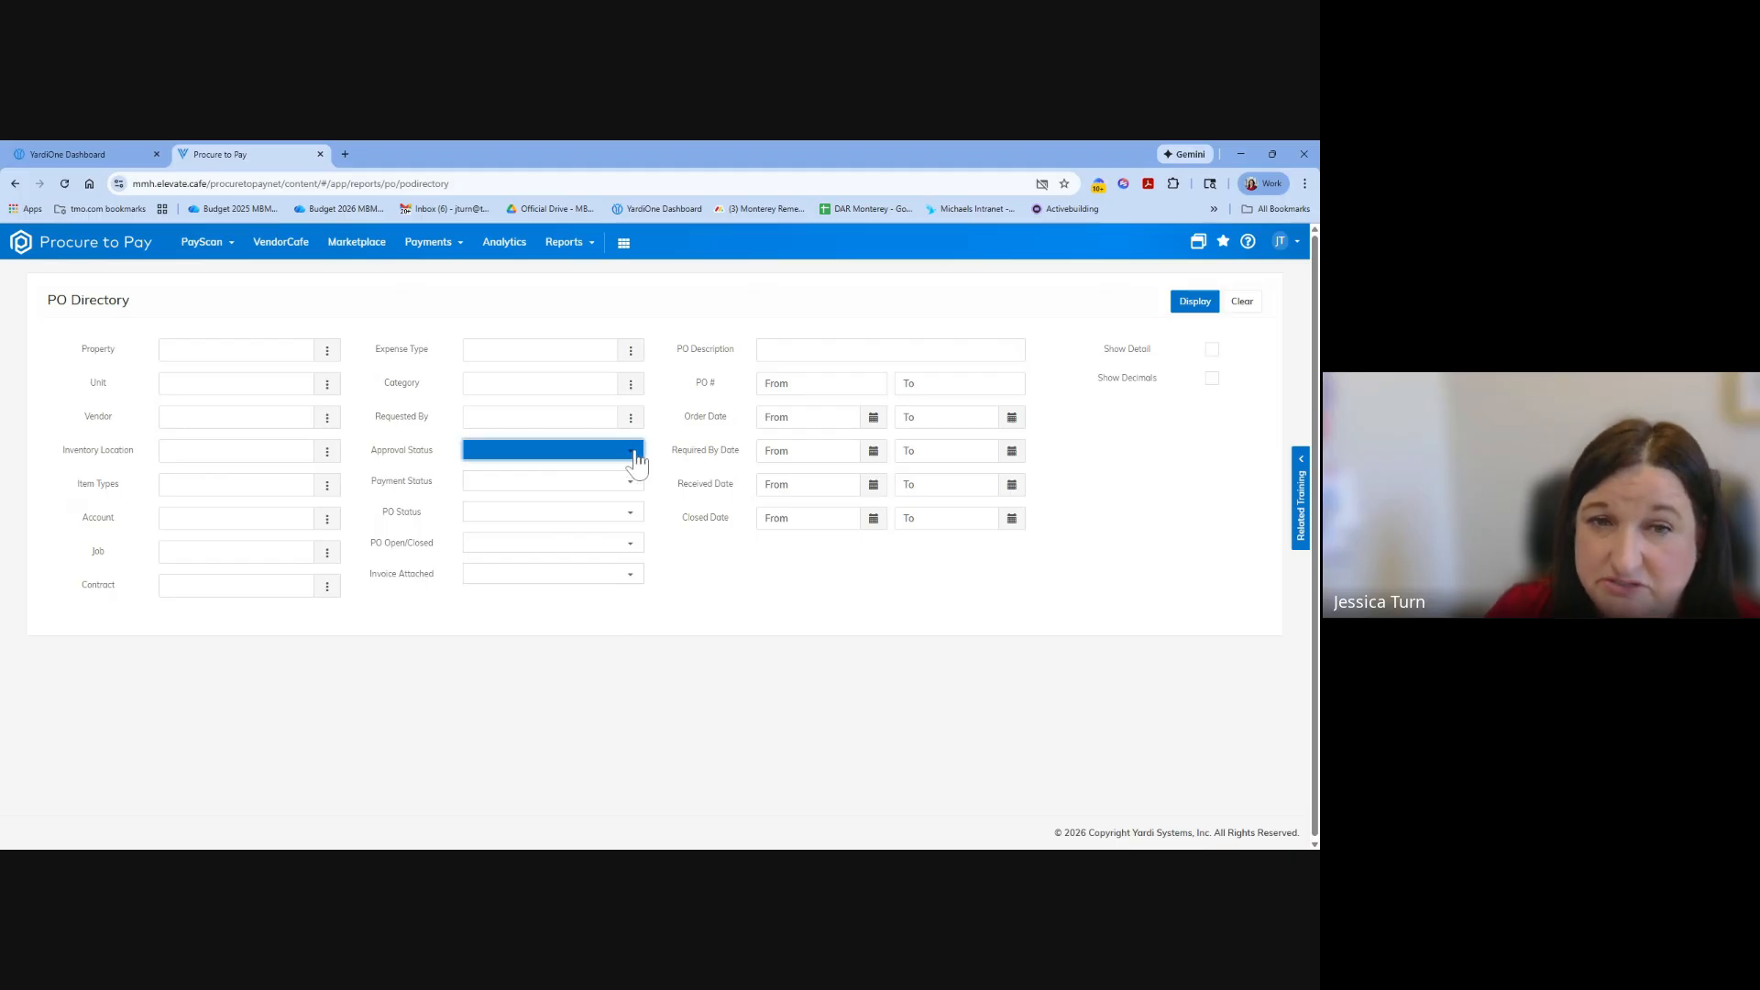
pyautogui.click(642, 529)
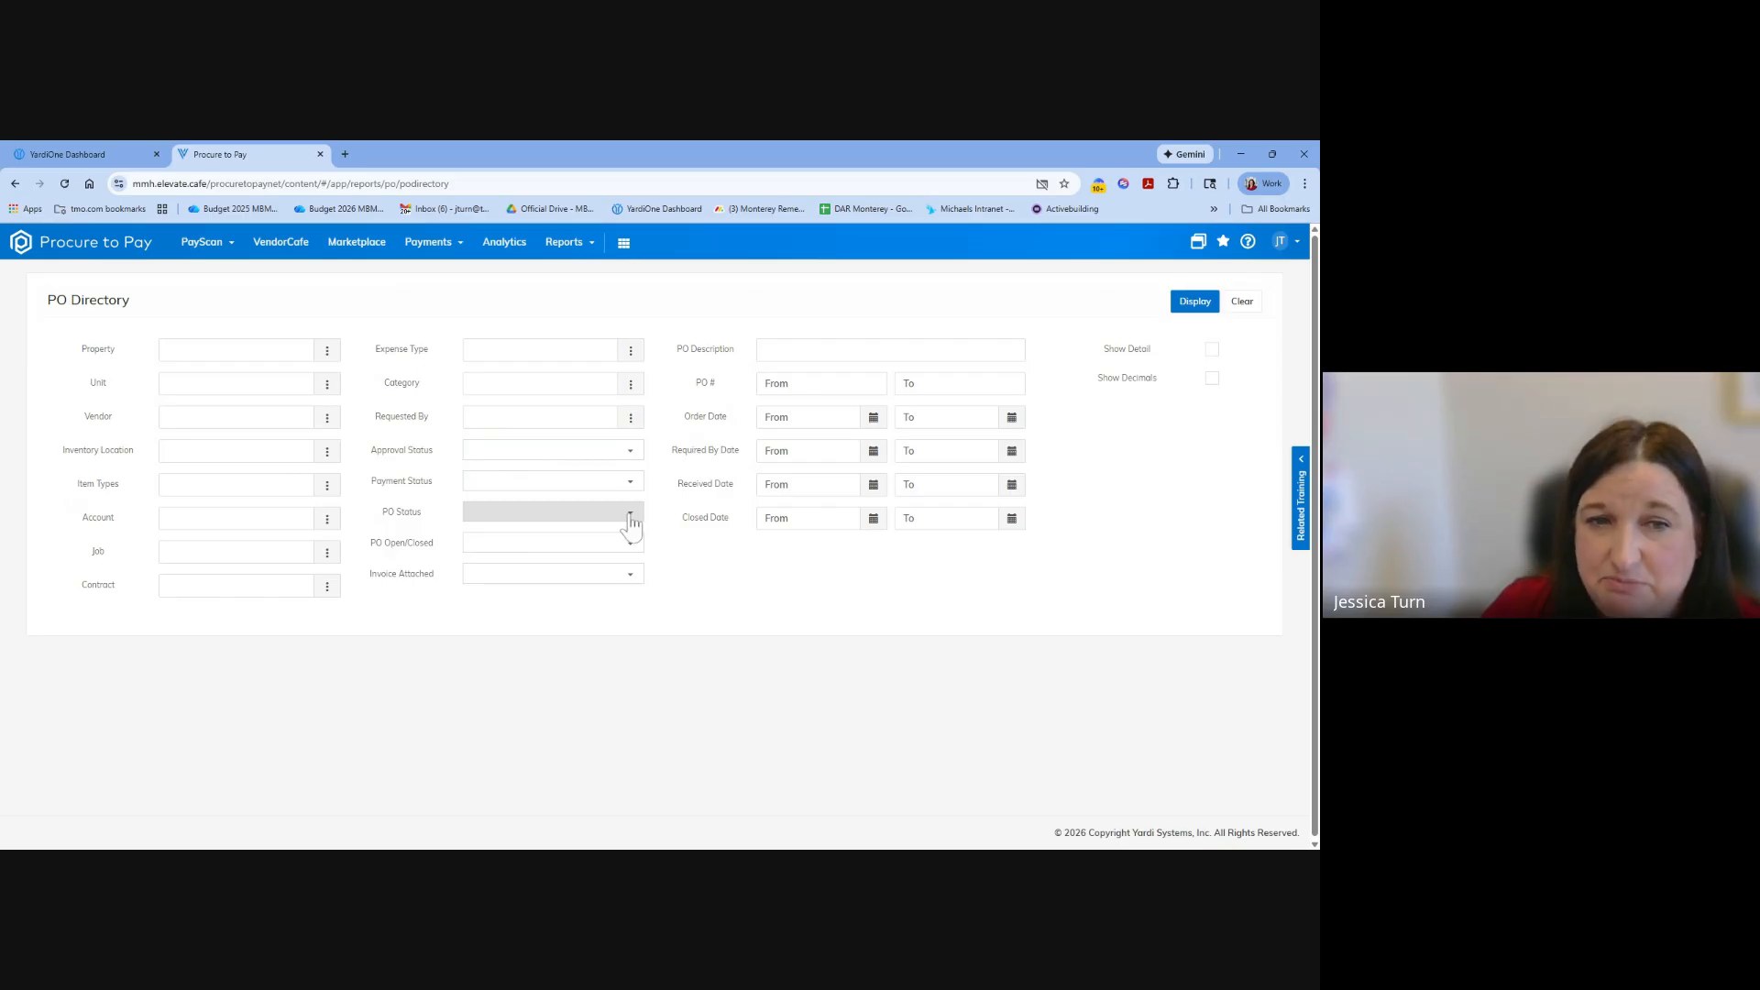
pyautogui.click(629, 513)
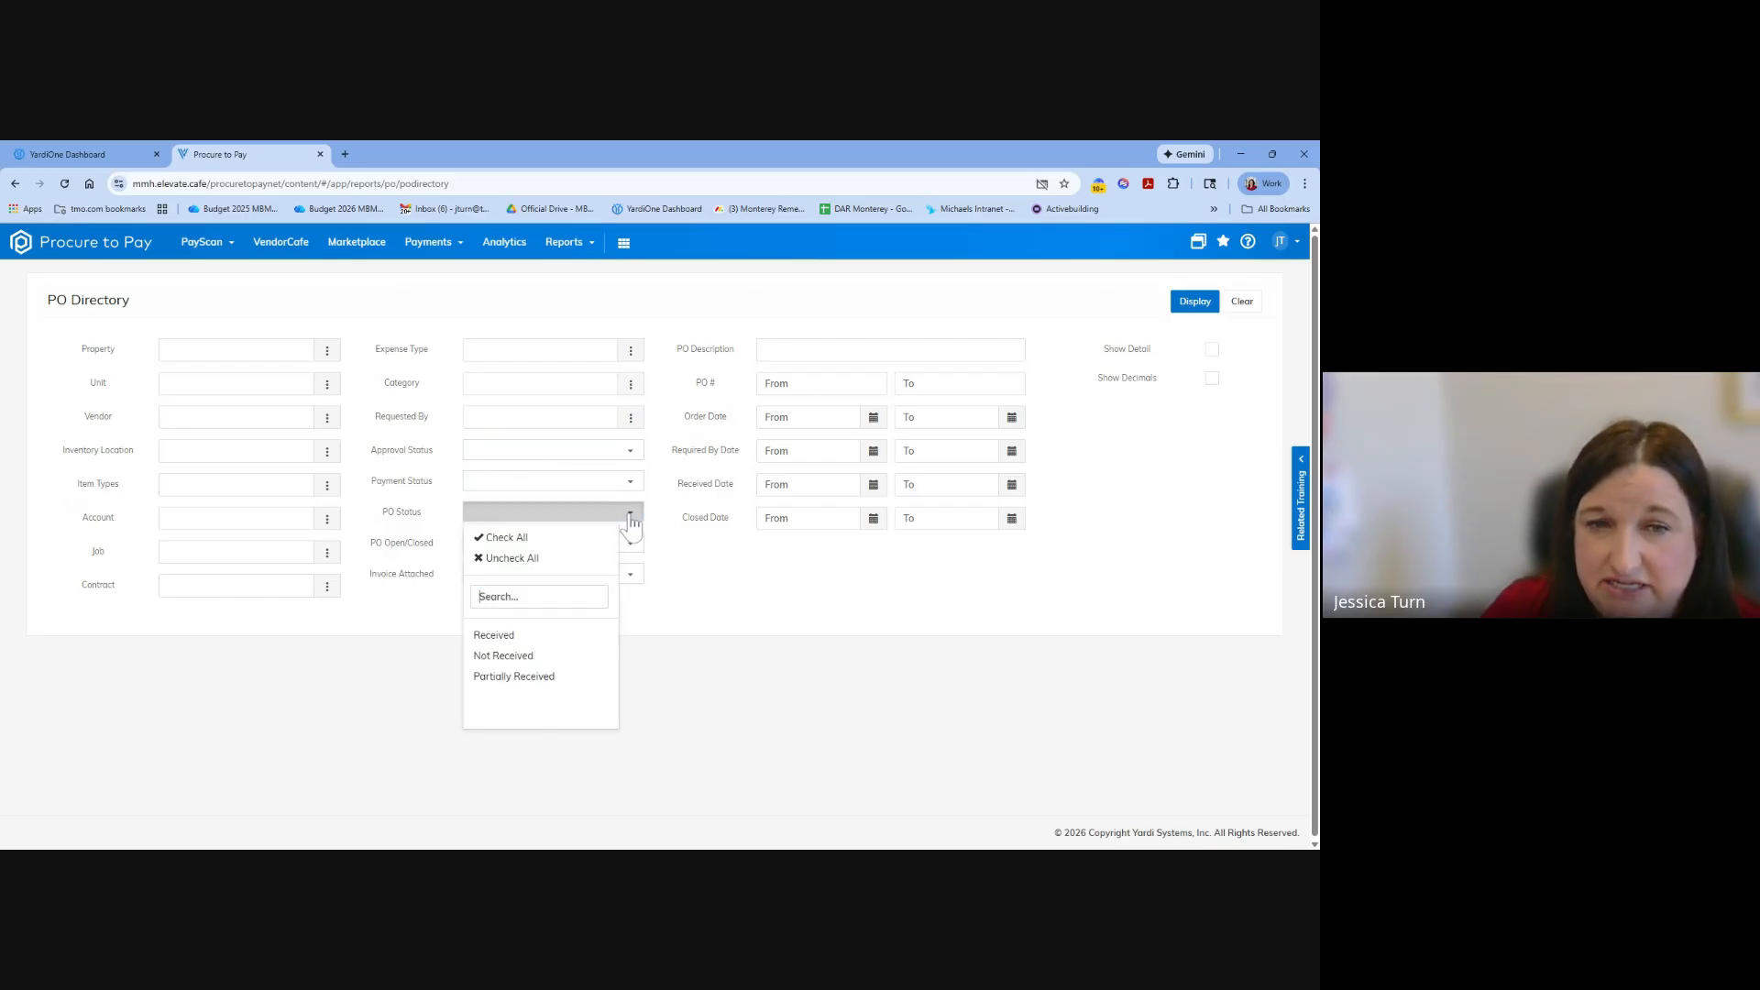
pyautogui.click(538, 656)
pyautogui.click(541, 656)
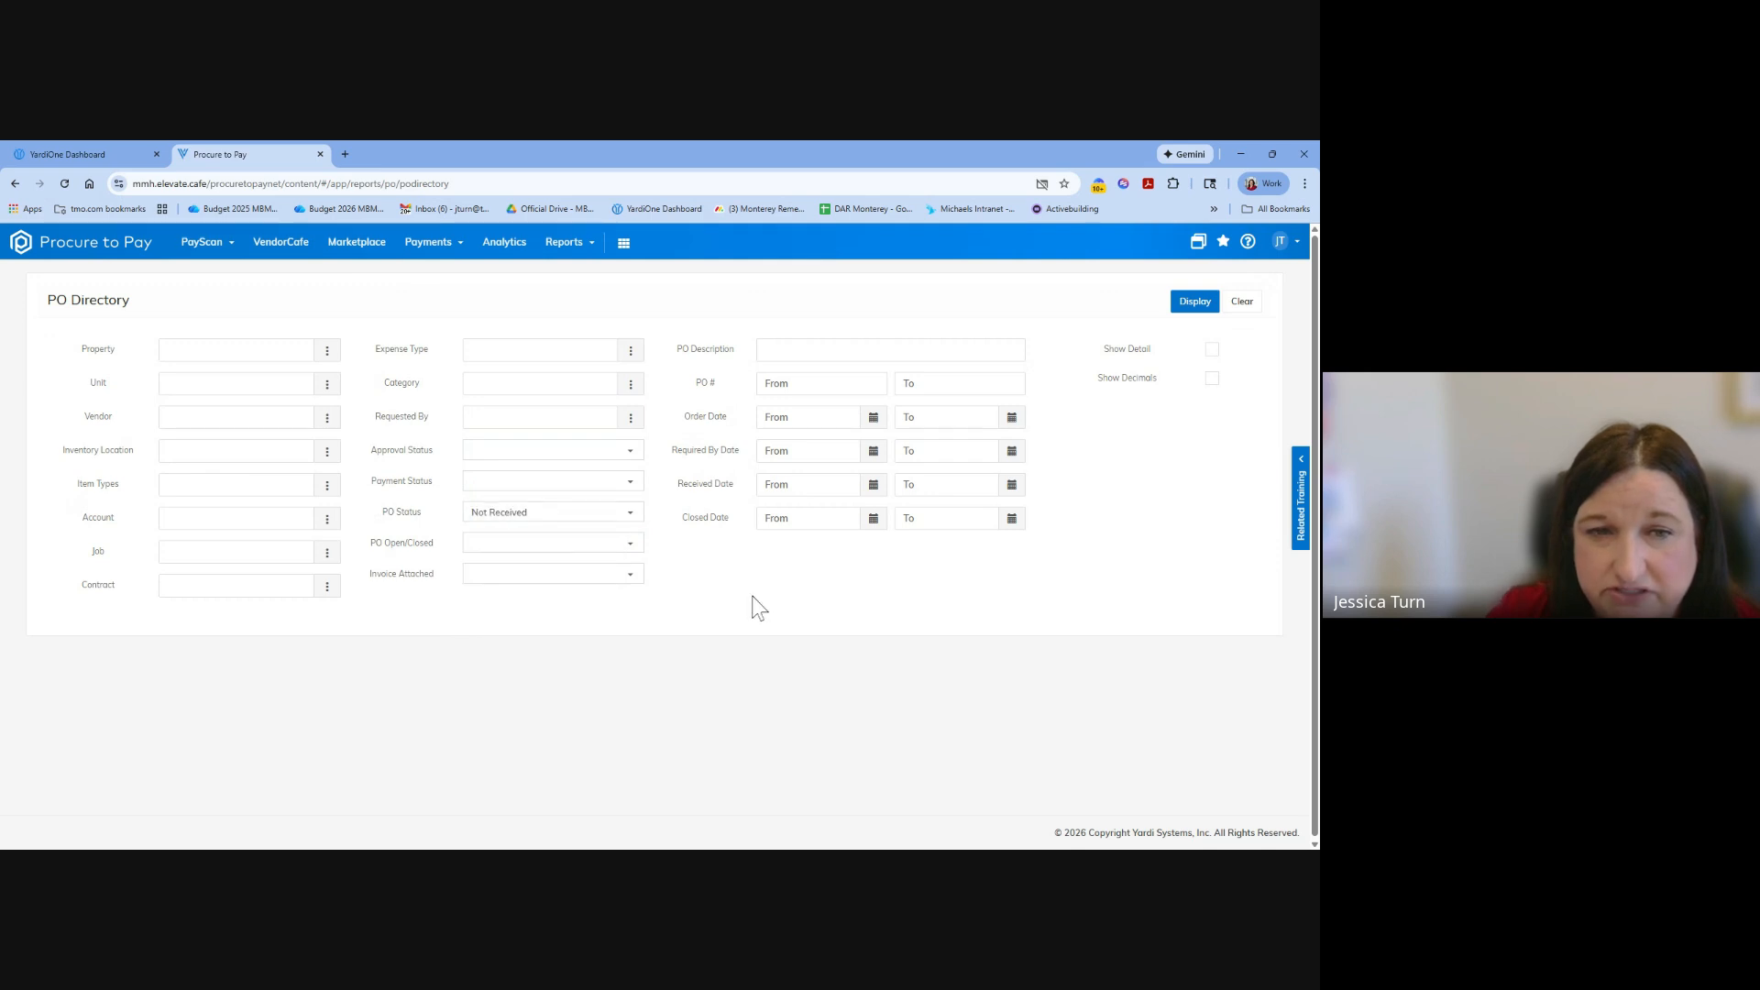
pyautogui.click(632, 547)
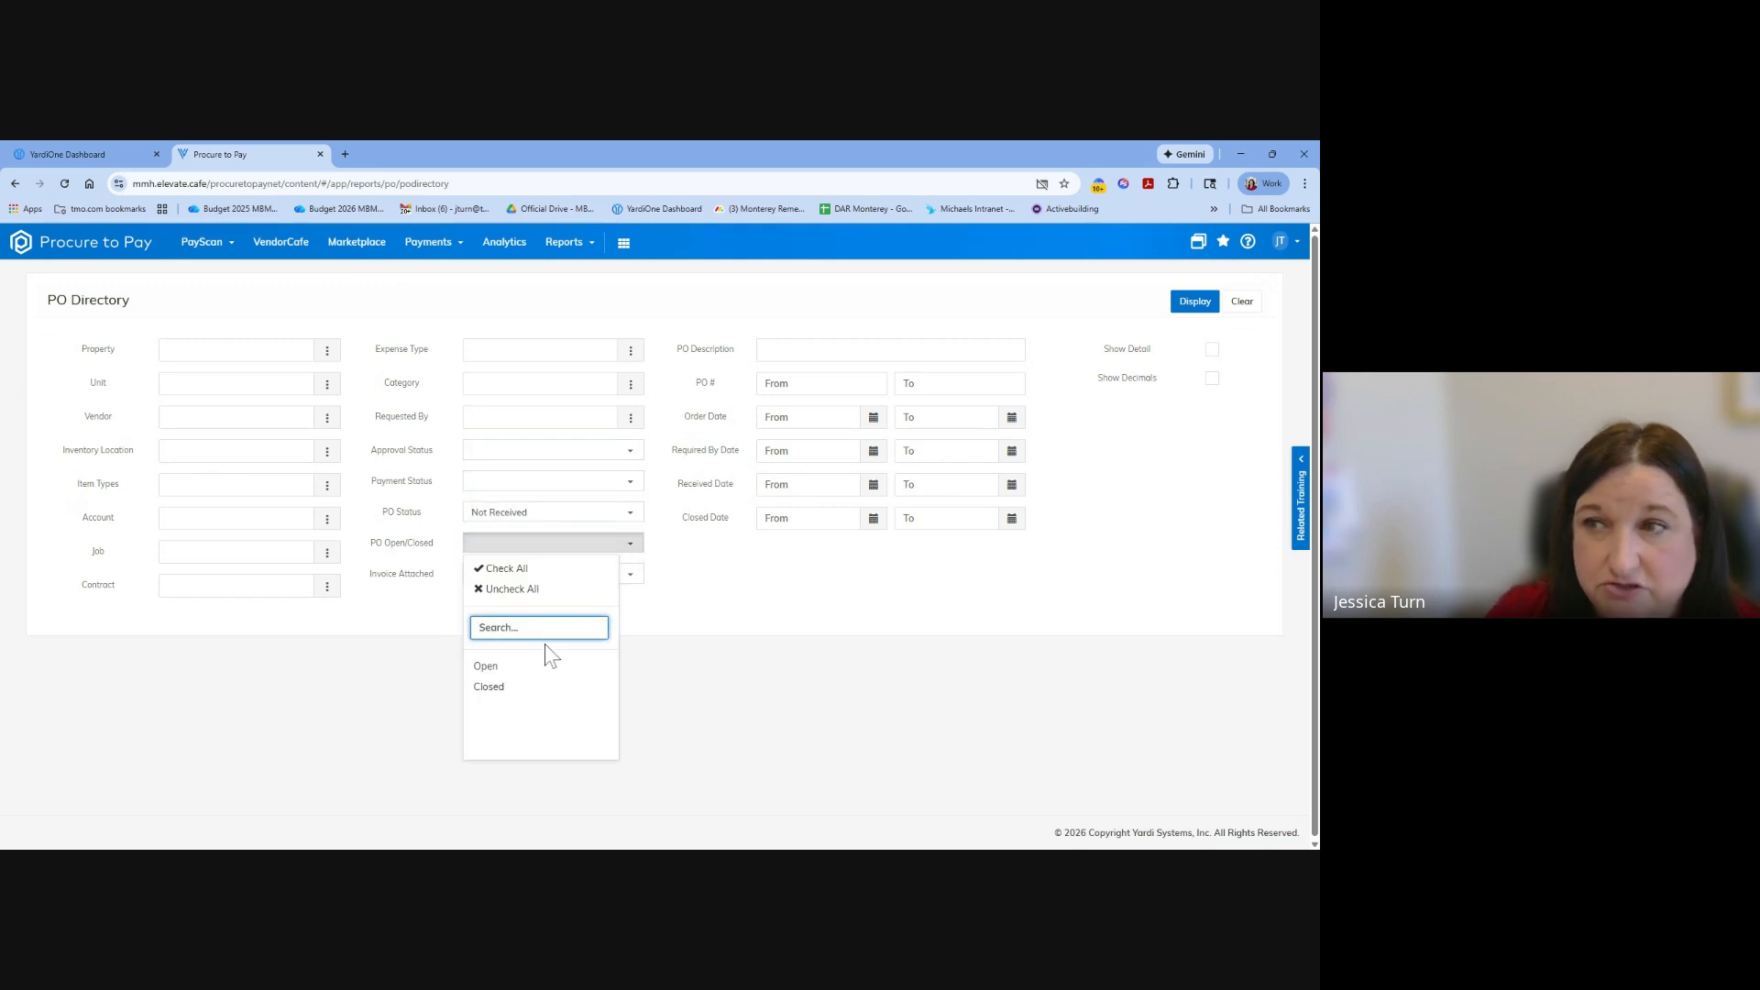
pyautogui.click(536, 666)
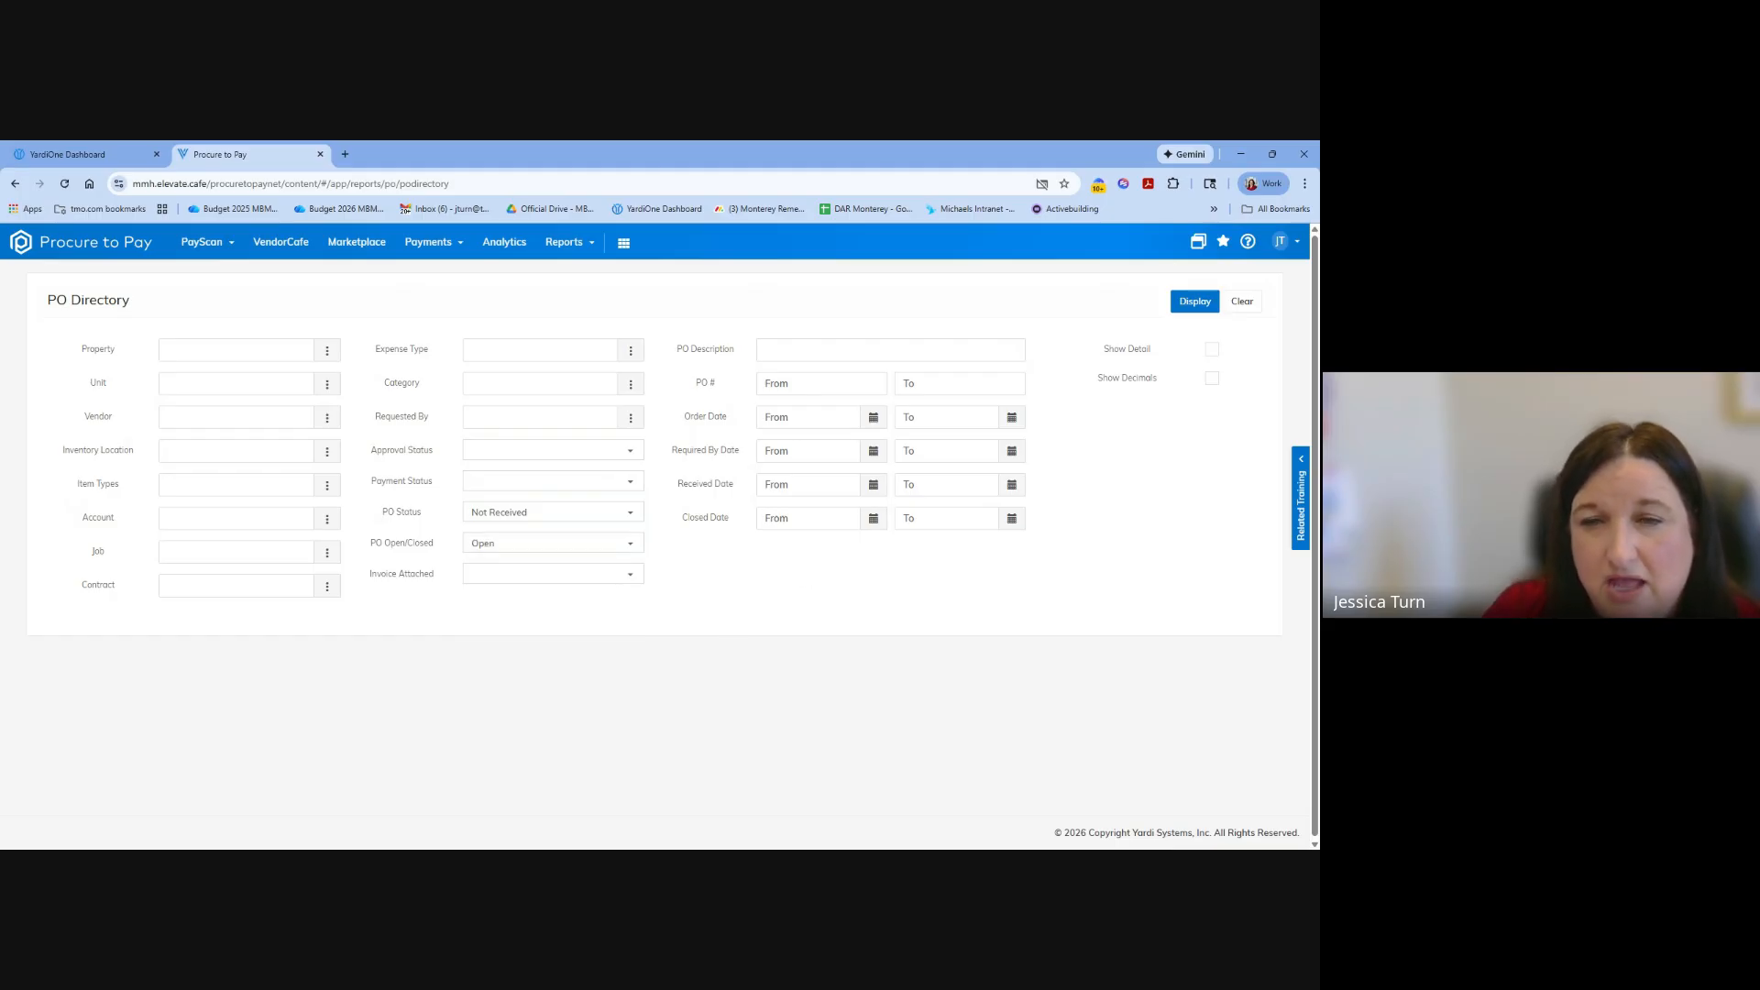
# Set the report's Order Date range from 10/1/2025 to 1/3/2026.
pyautogui.click(873, 418)
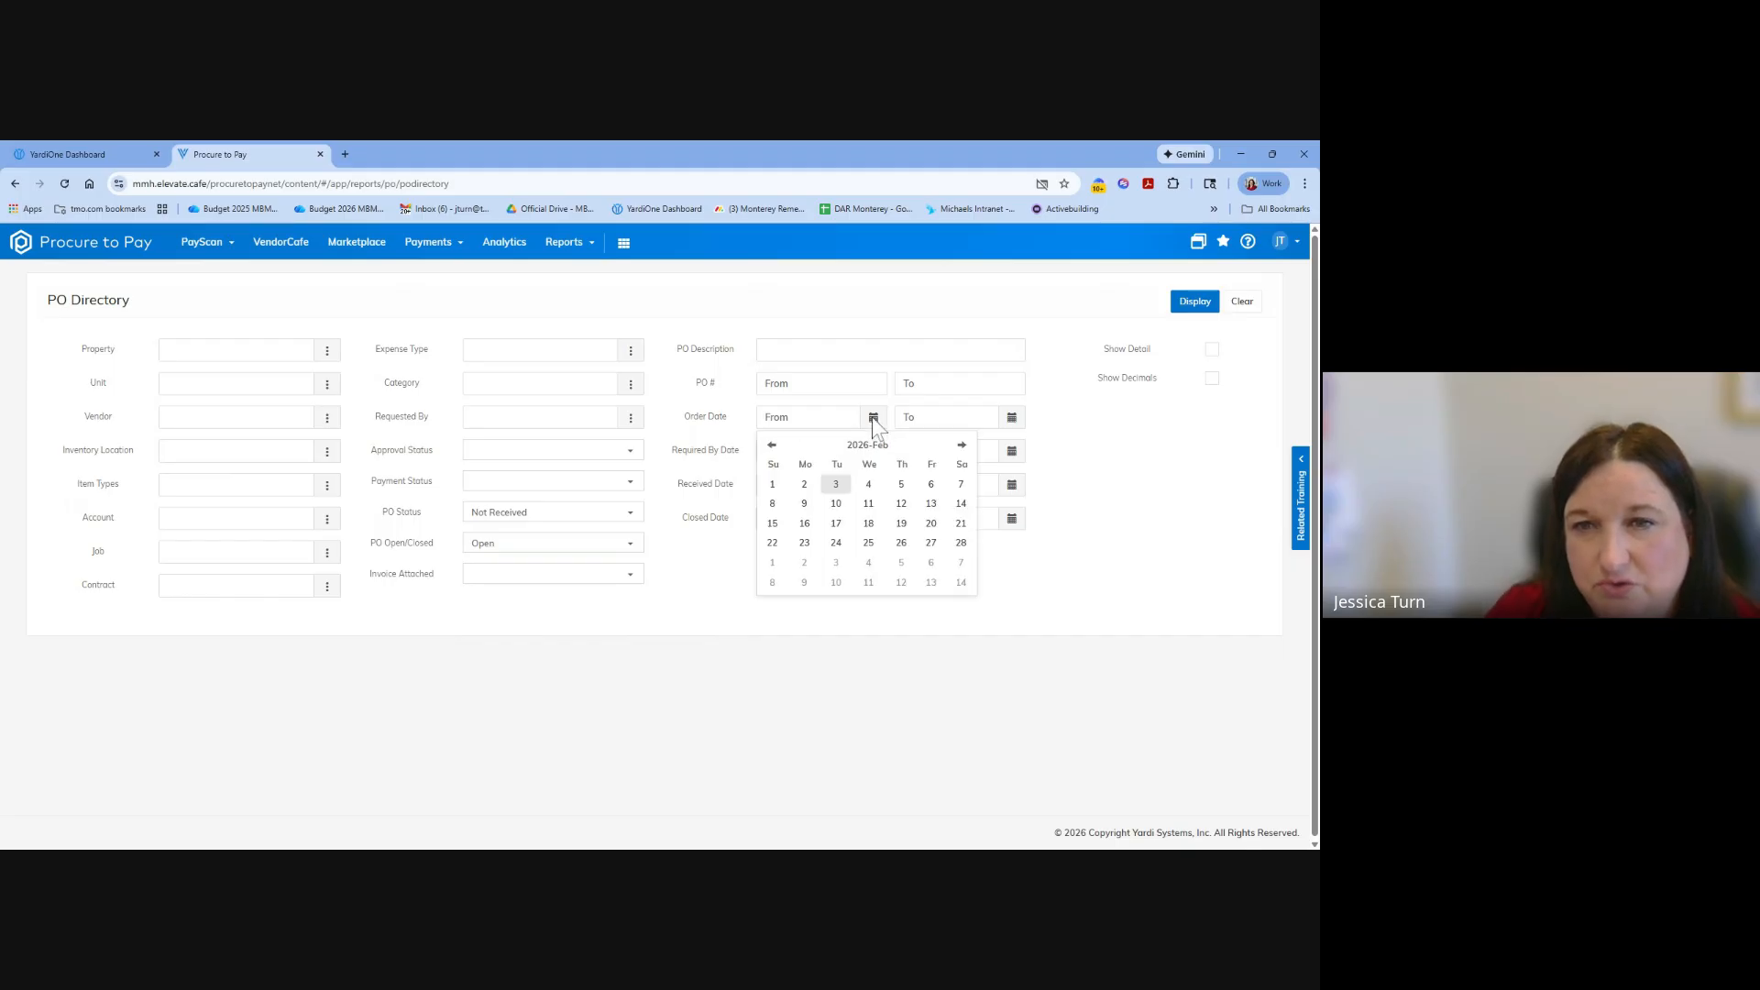
pyautogui.click(771, 445)
pyautogui.click(772, 444)
pyautogui.click(772, 444)
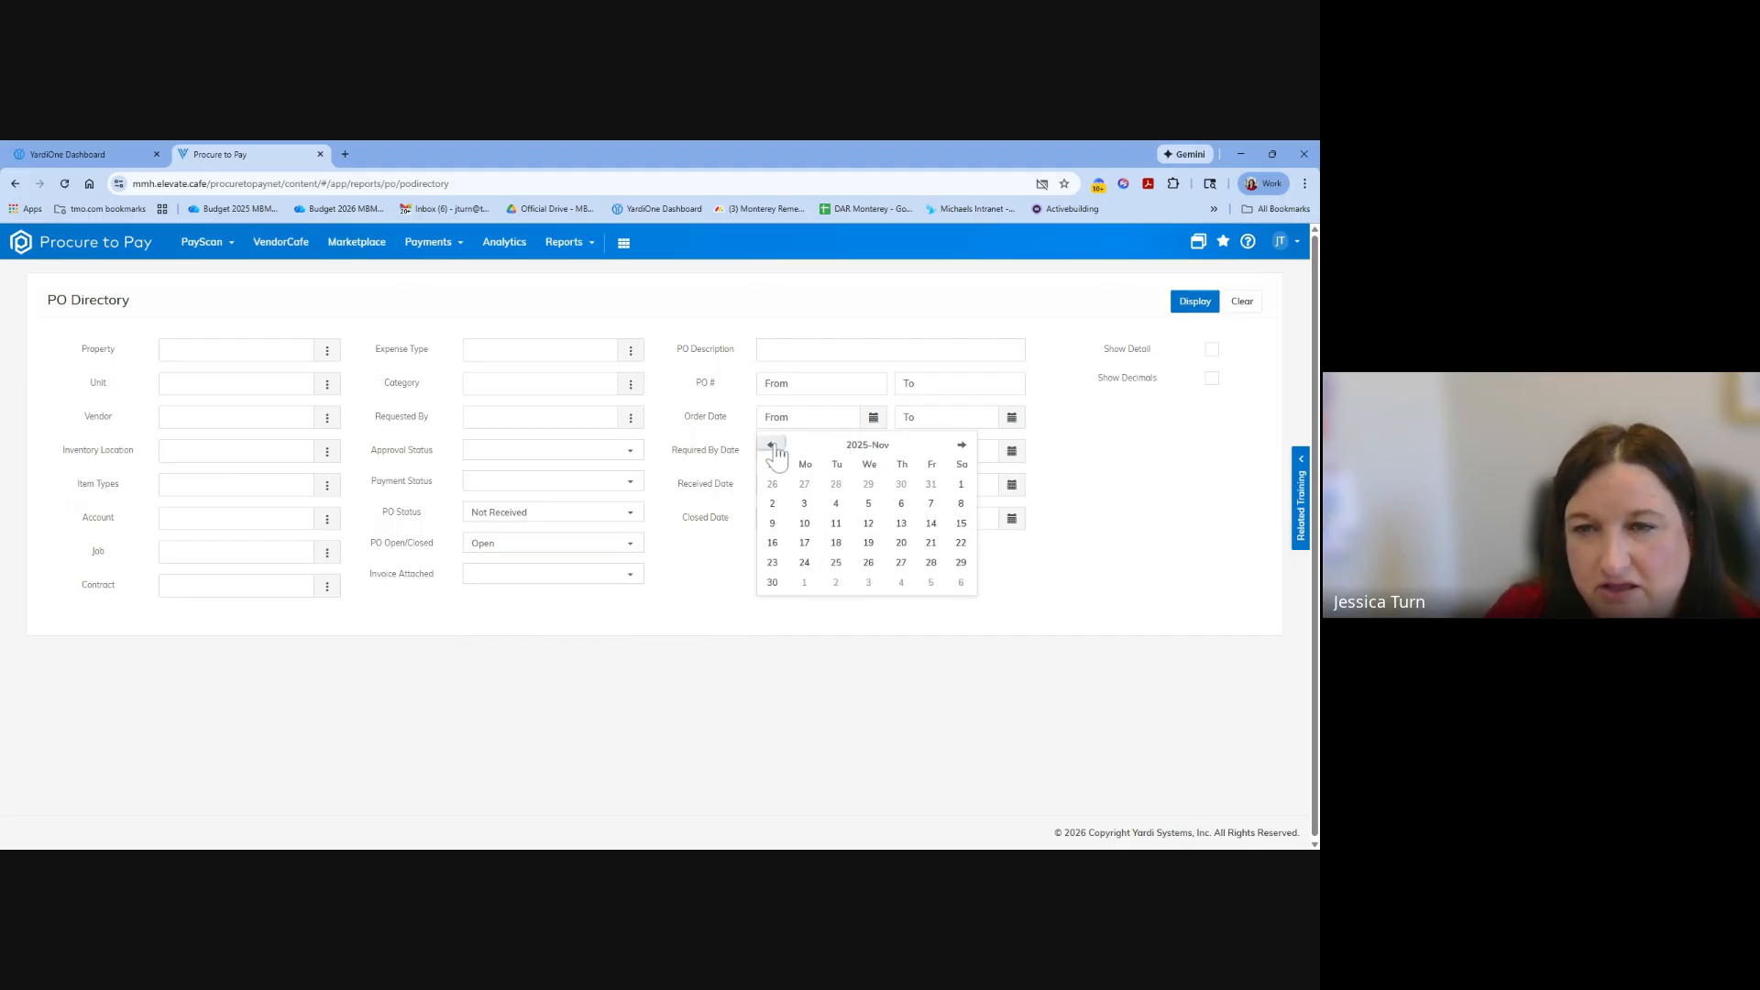
pyautogui.click(771, 445)
pyautogui.click(868, 484)
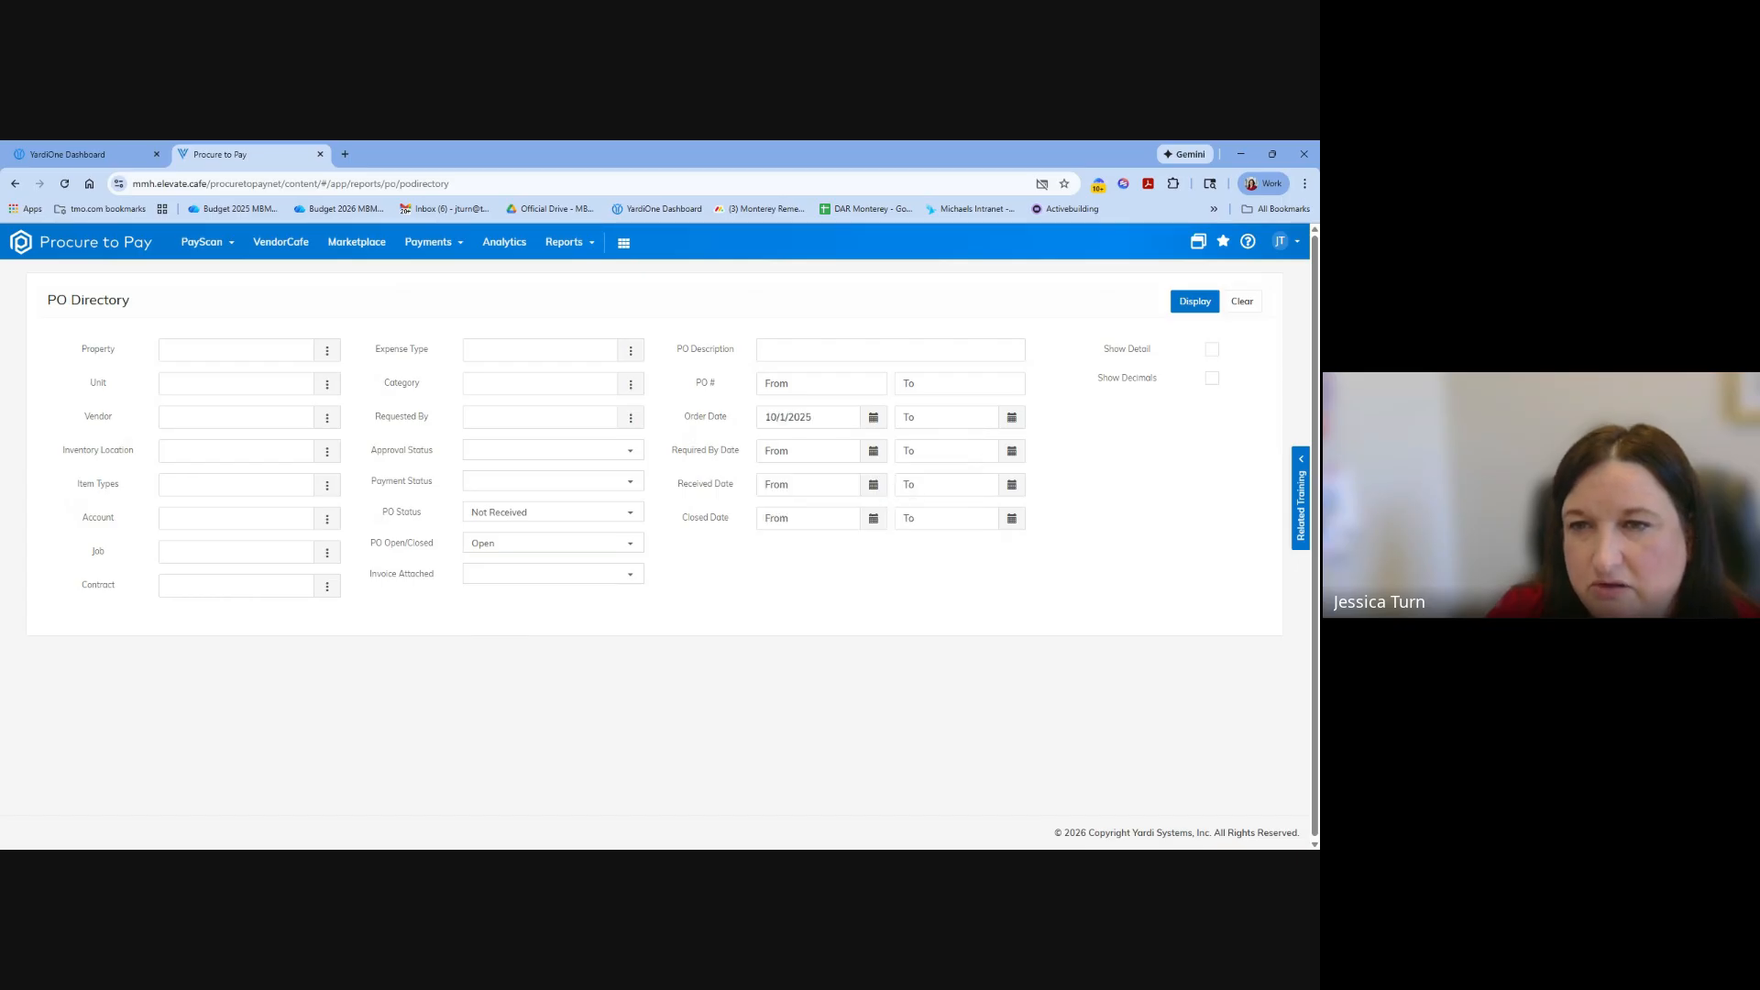
pyautogui.click(1012, 418)
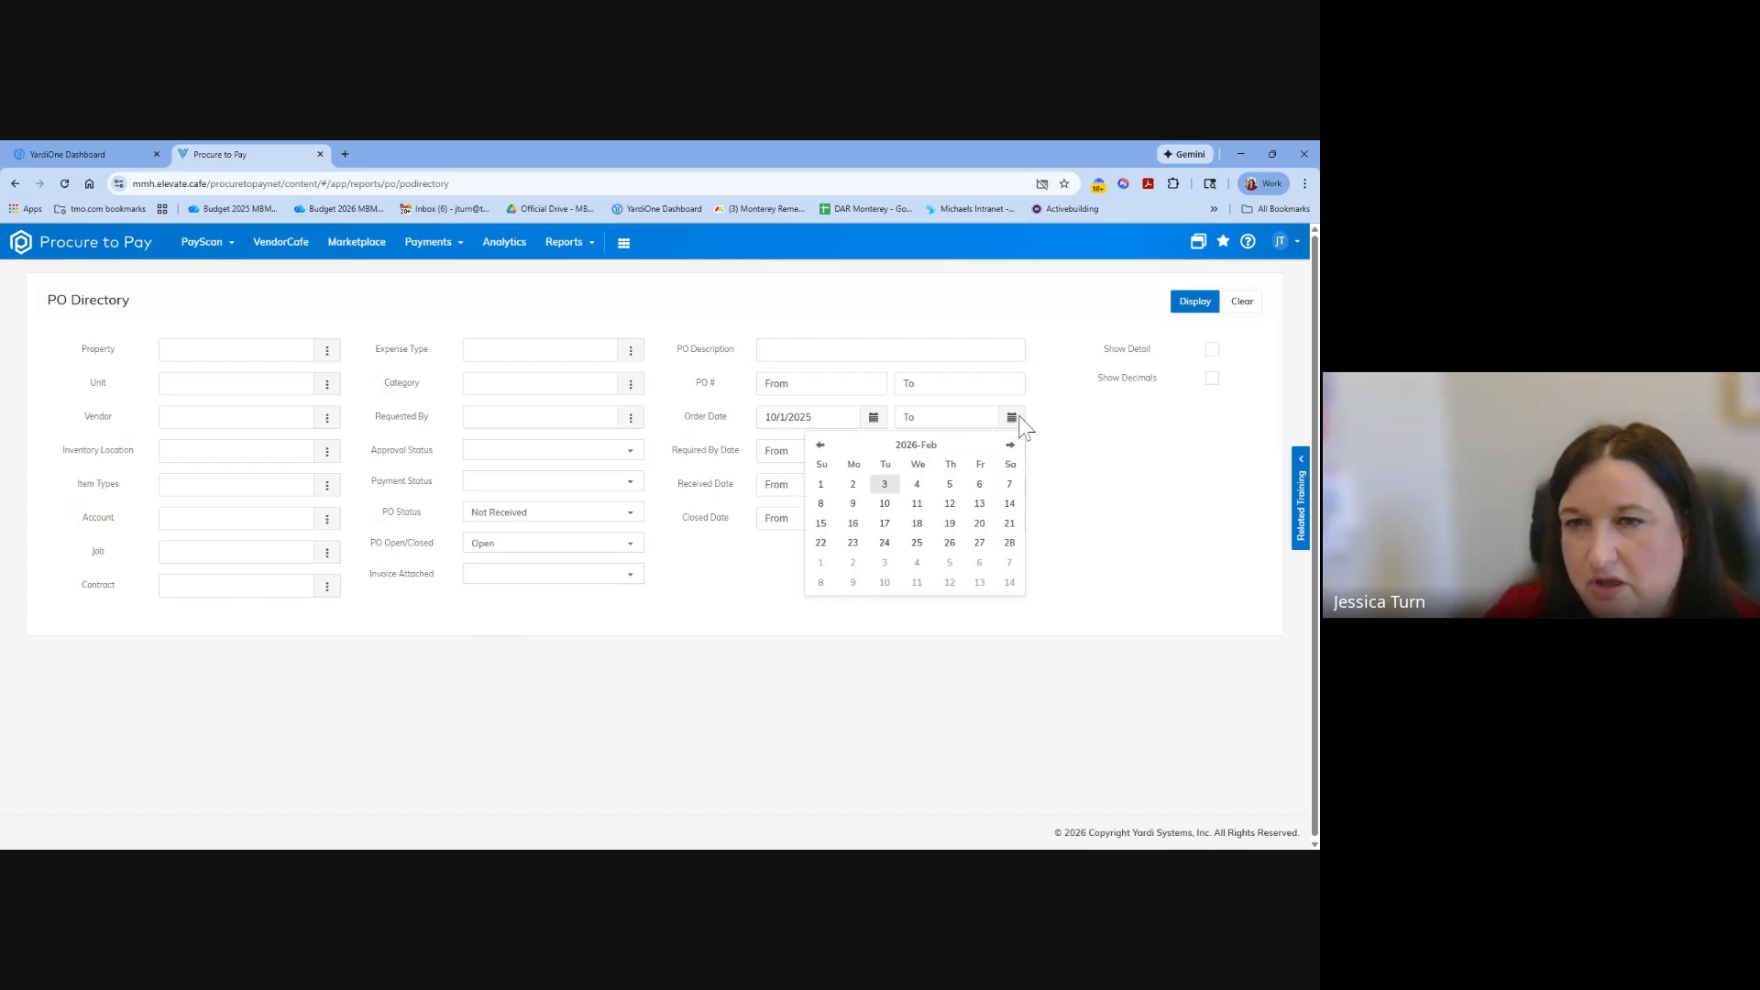
pyautogui.click(822, 445)
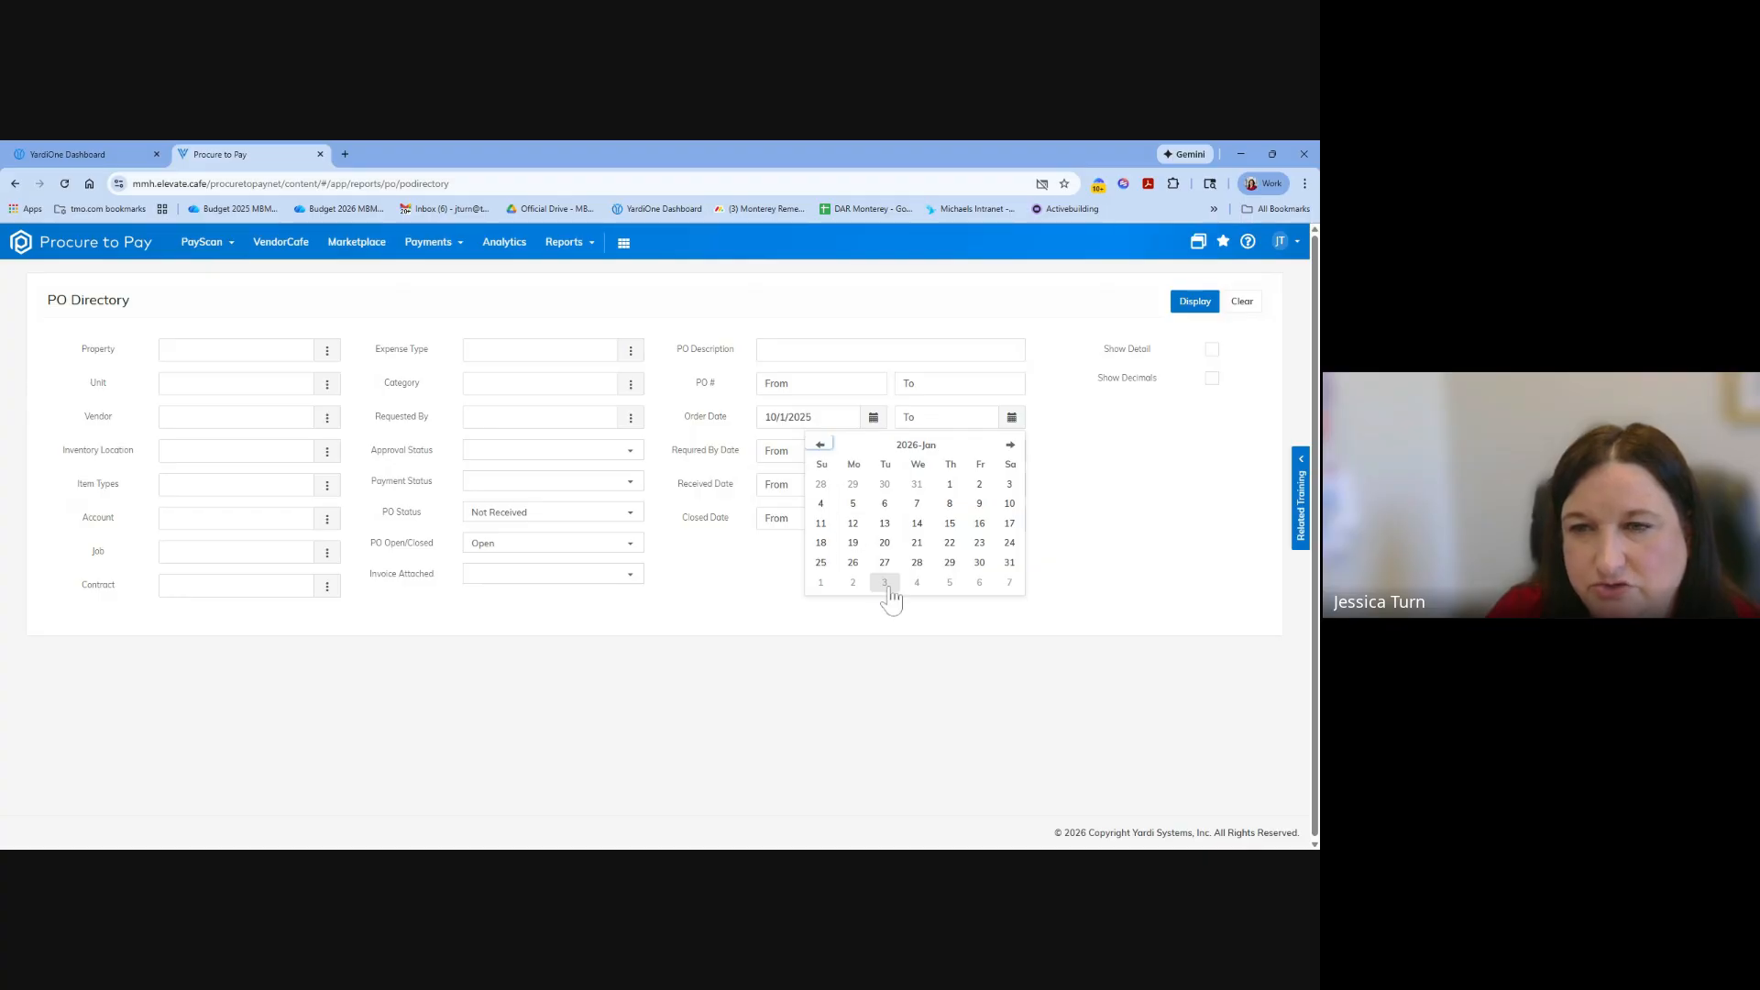
pyautogui.click(1009, 485)
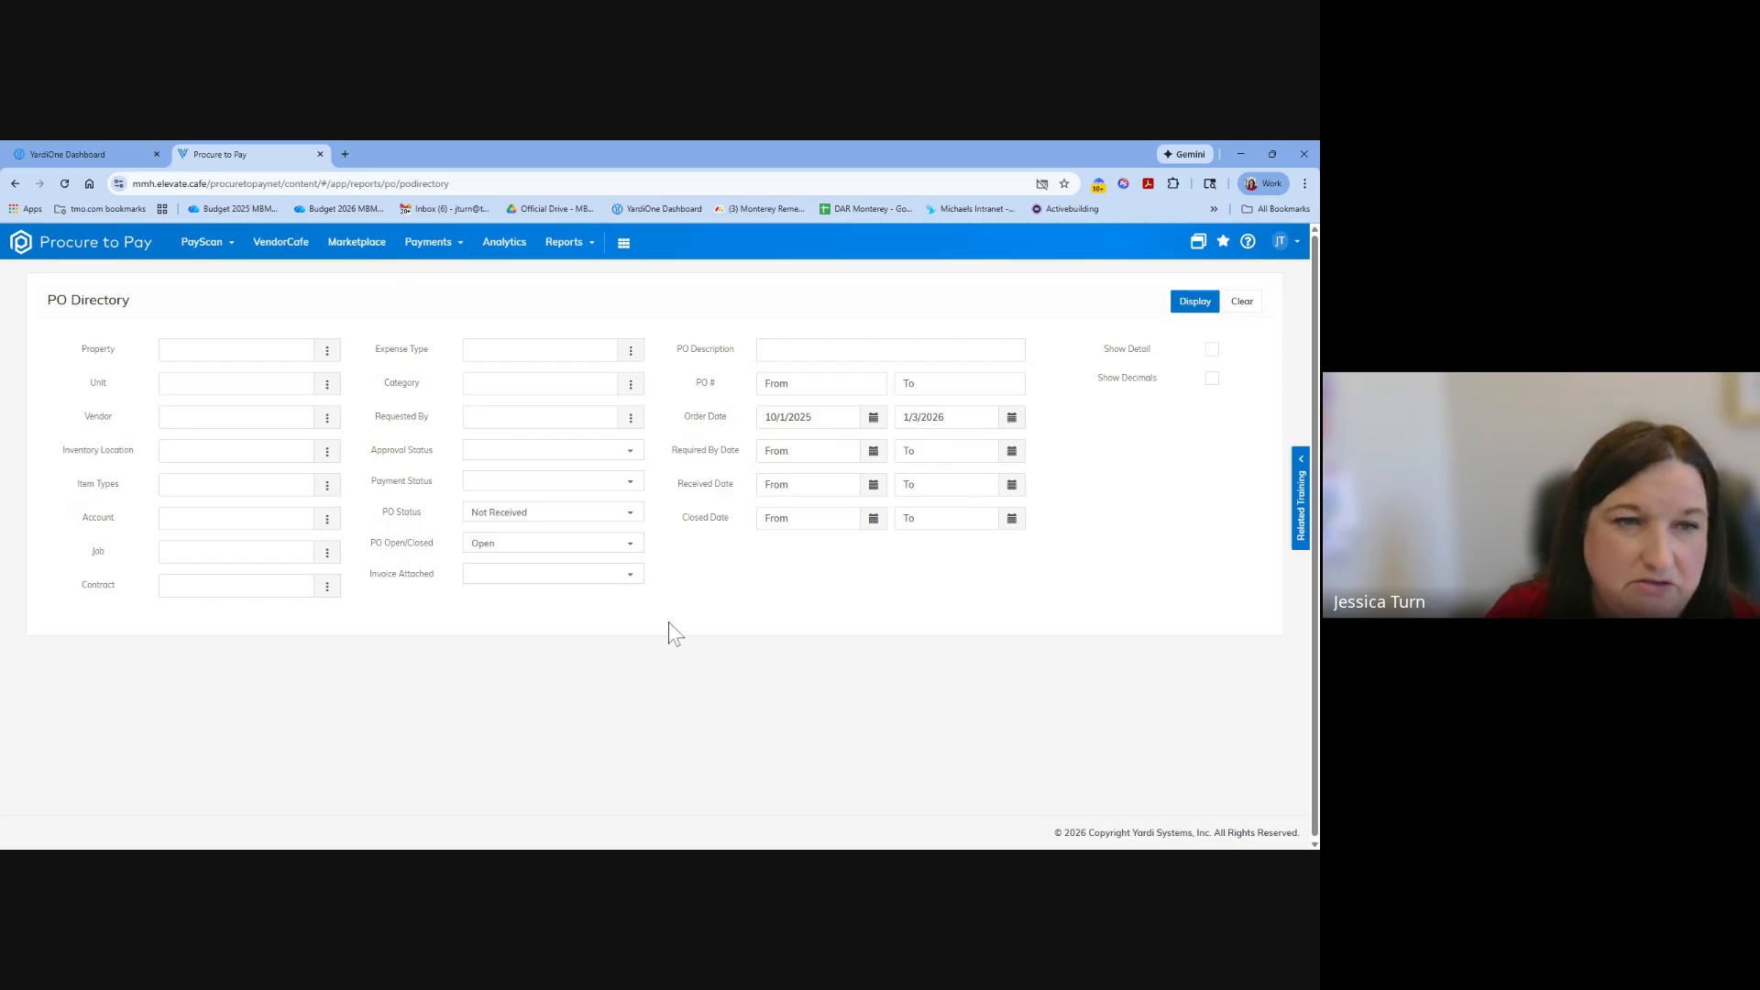
# Display the filtered PO Directory report and look through the listed purchase orders.
pyautogui.click(1197, 307)
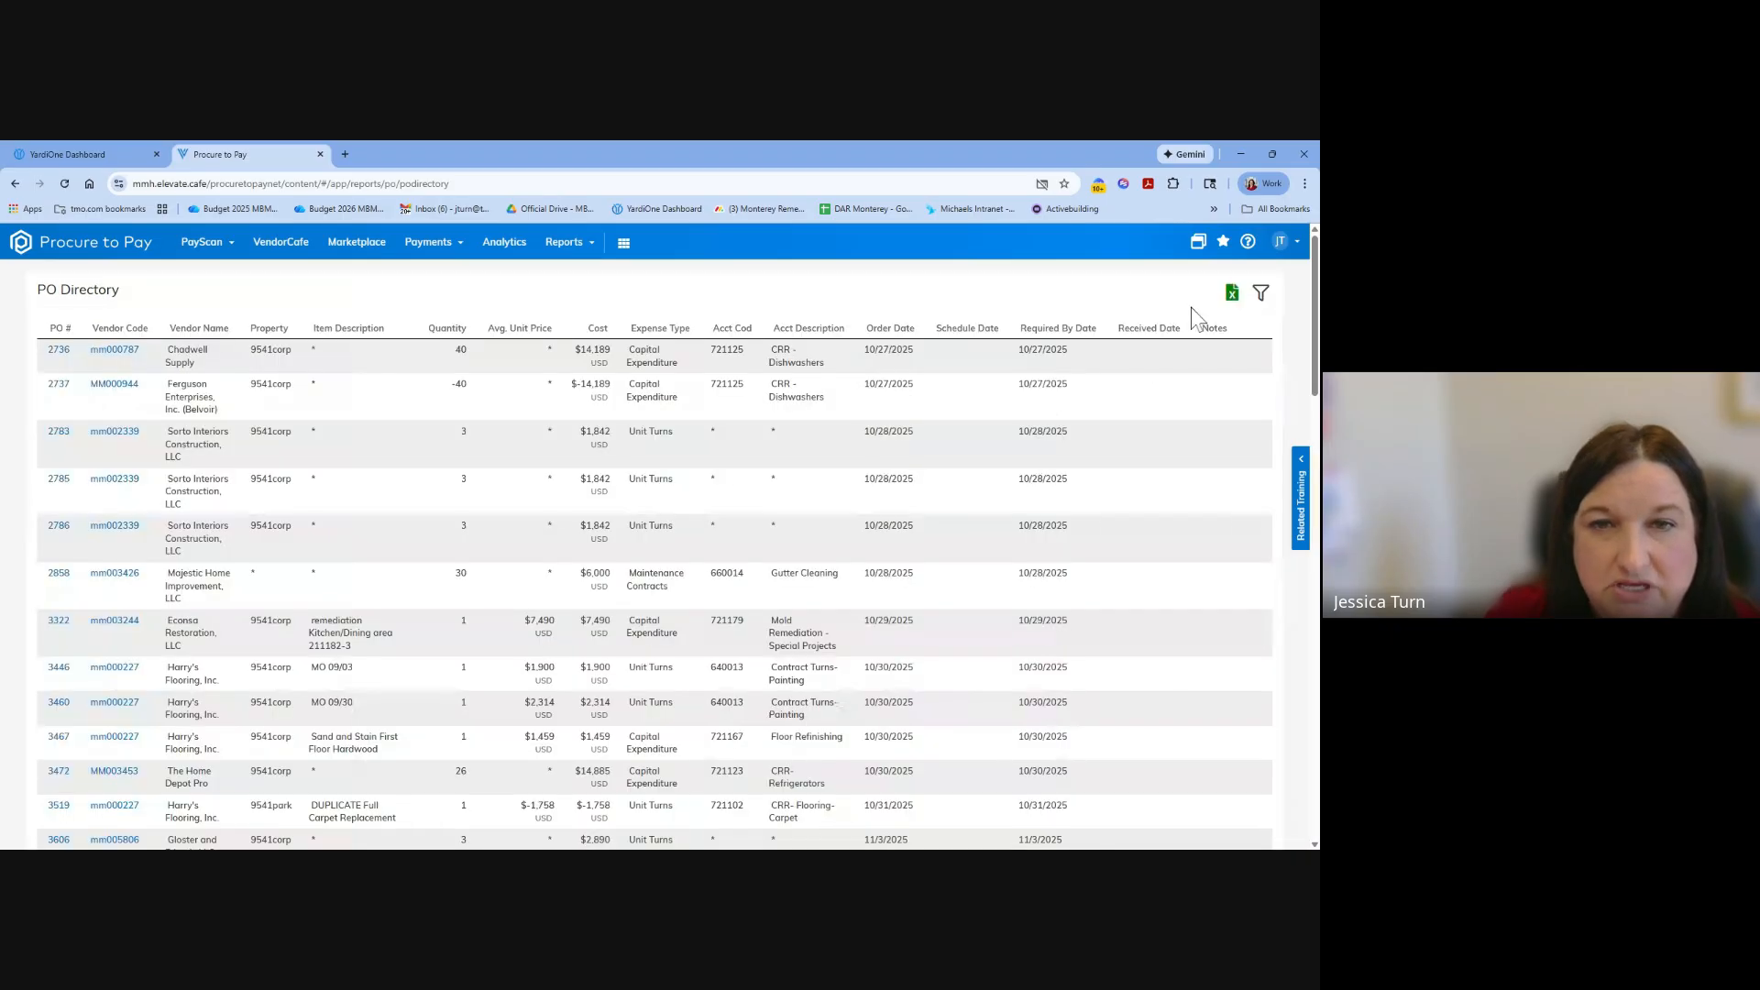
pyautogui.scroll(-5, 486, 503)
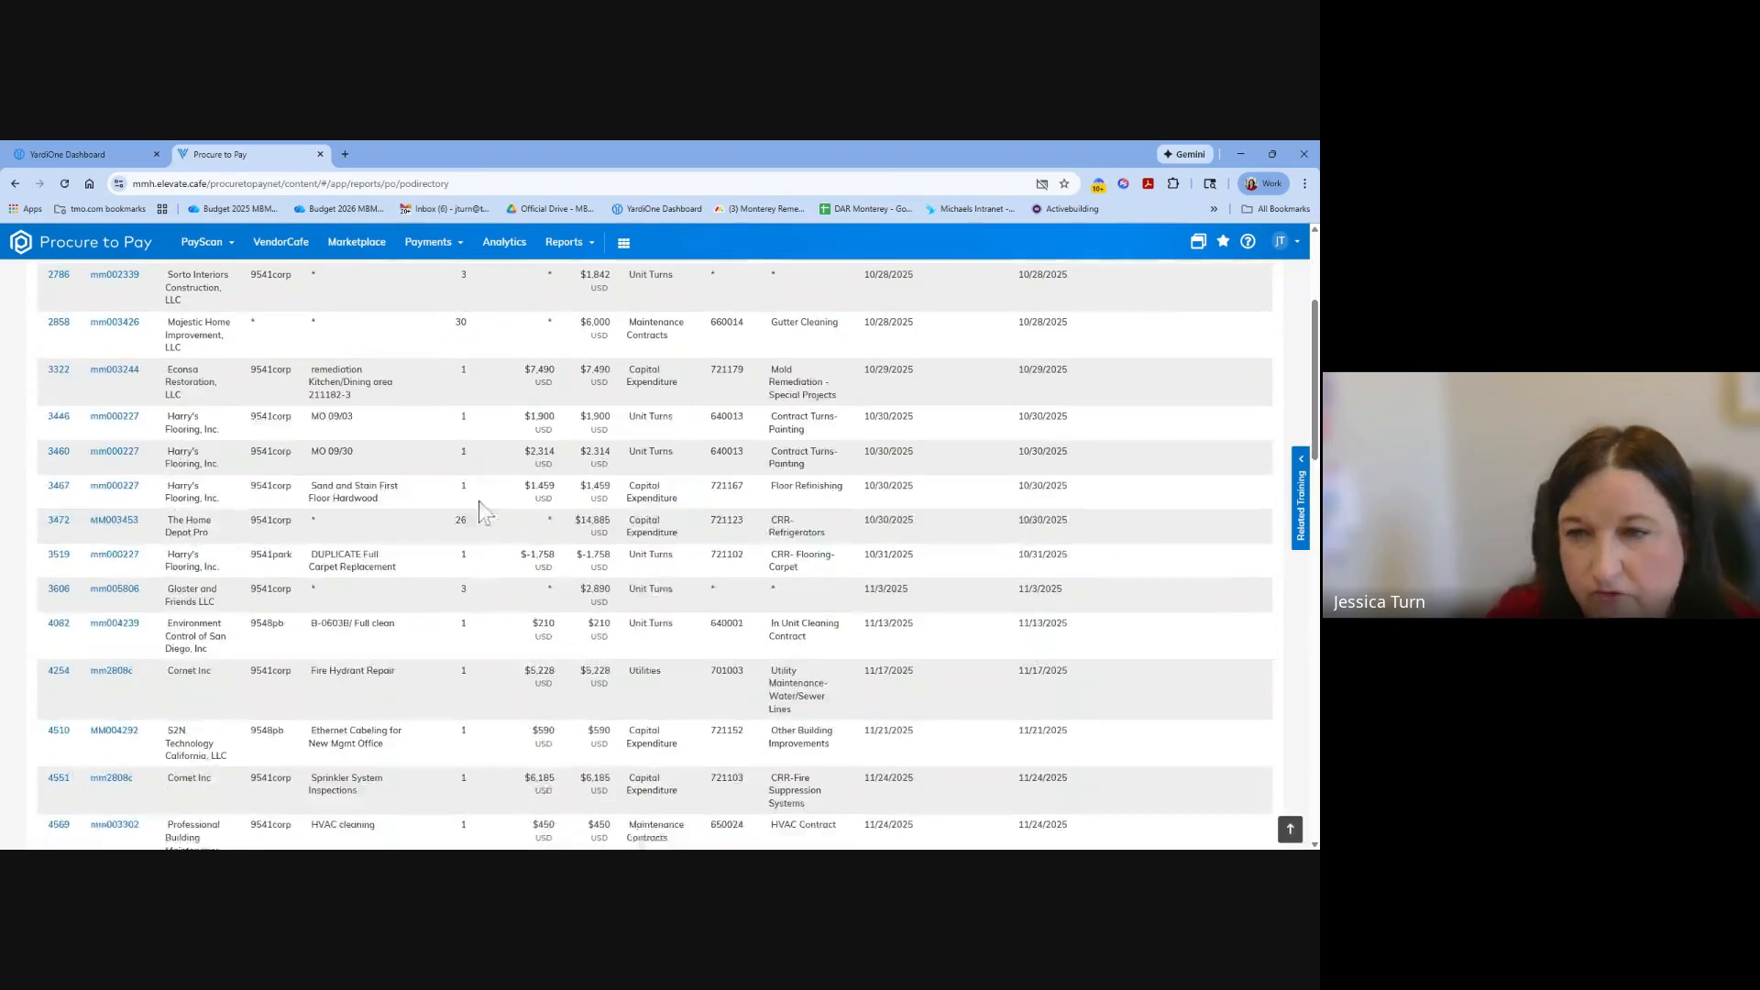
pyautogui.scroll(-2, 492, 521)
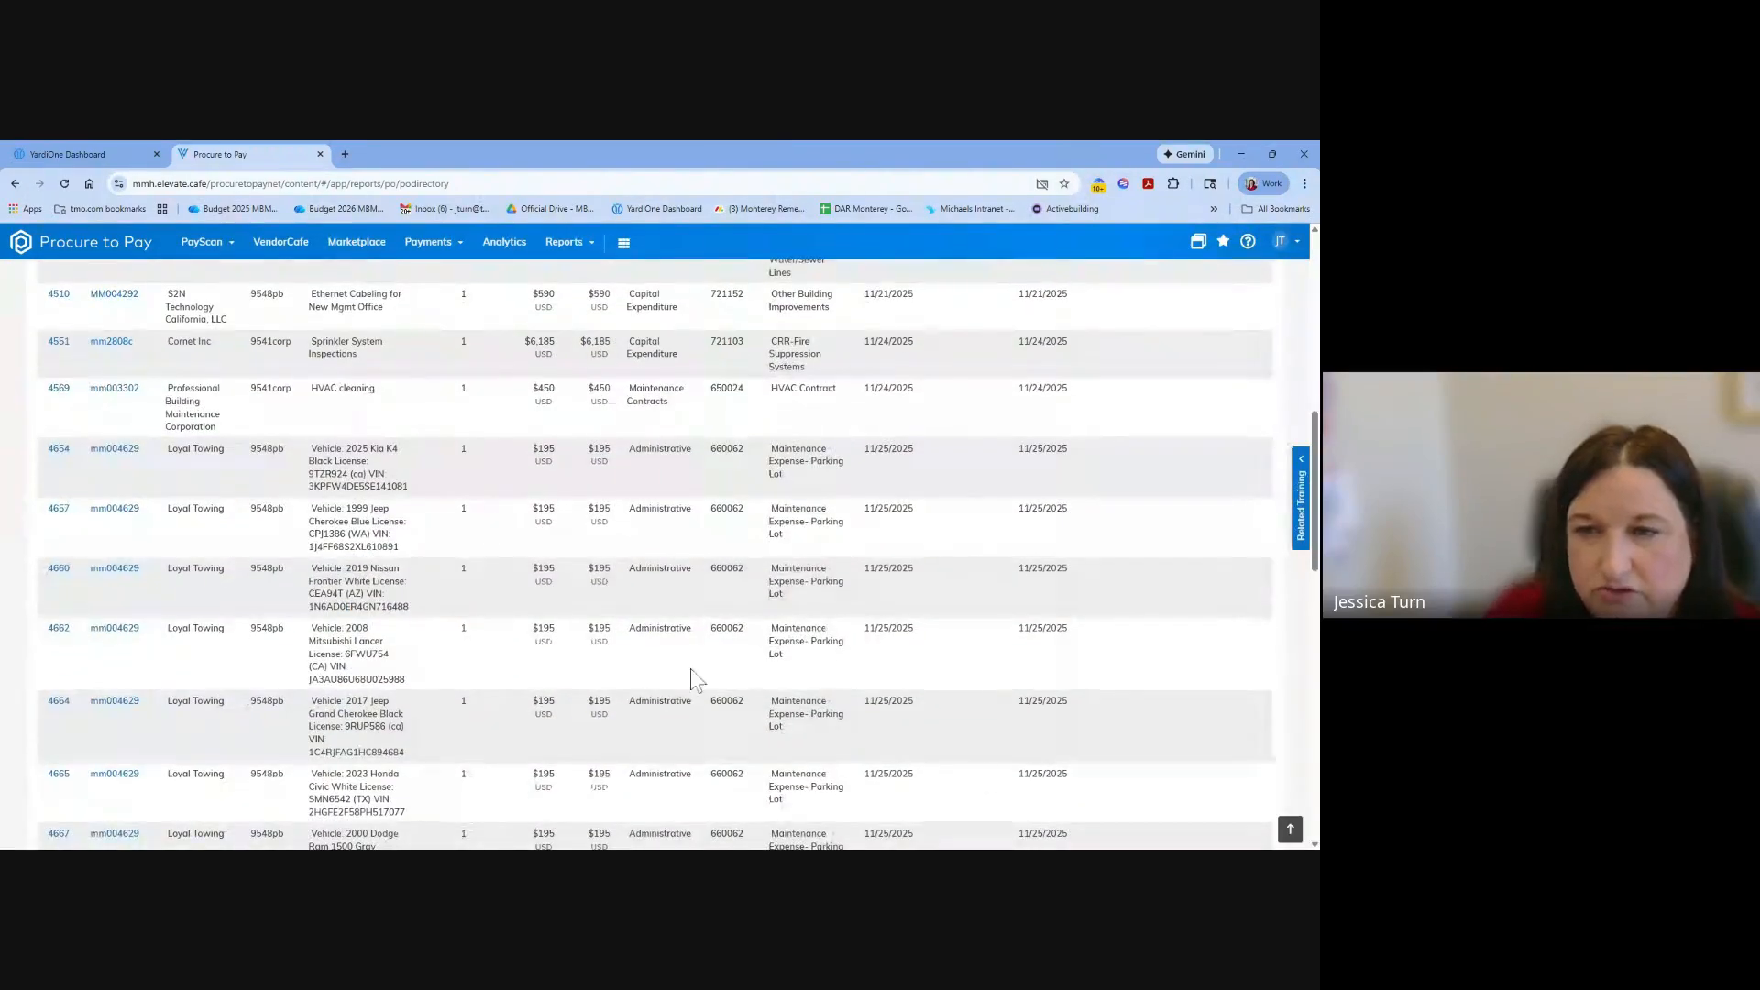
pyautogui.scroll(8, 937, 416)
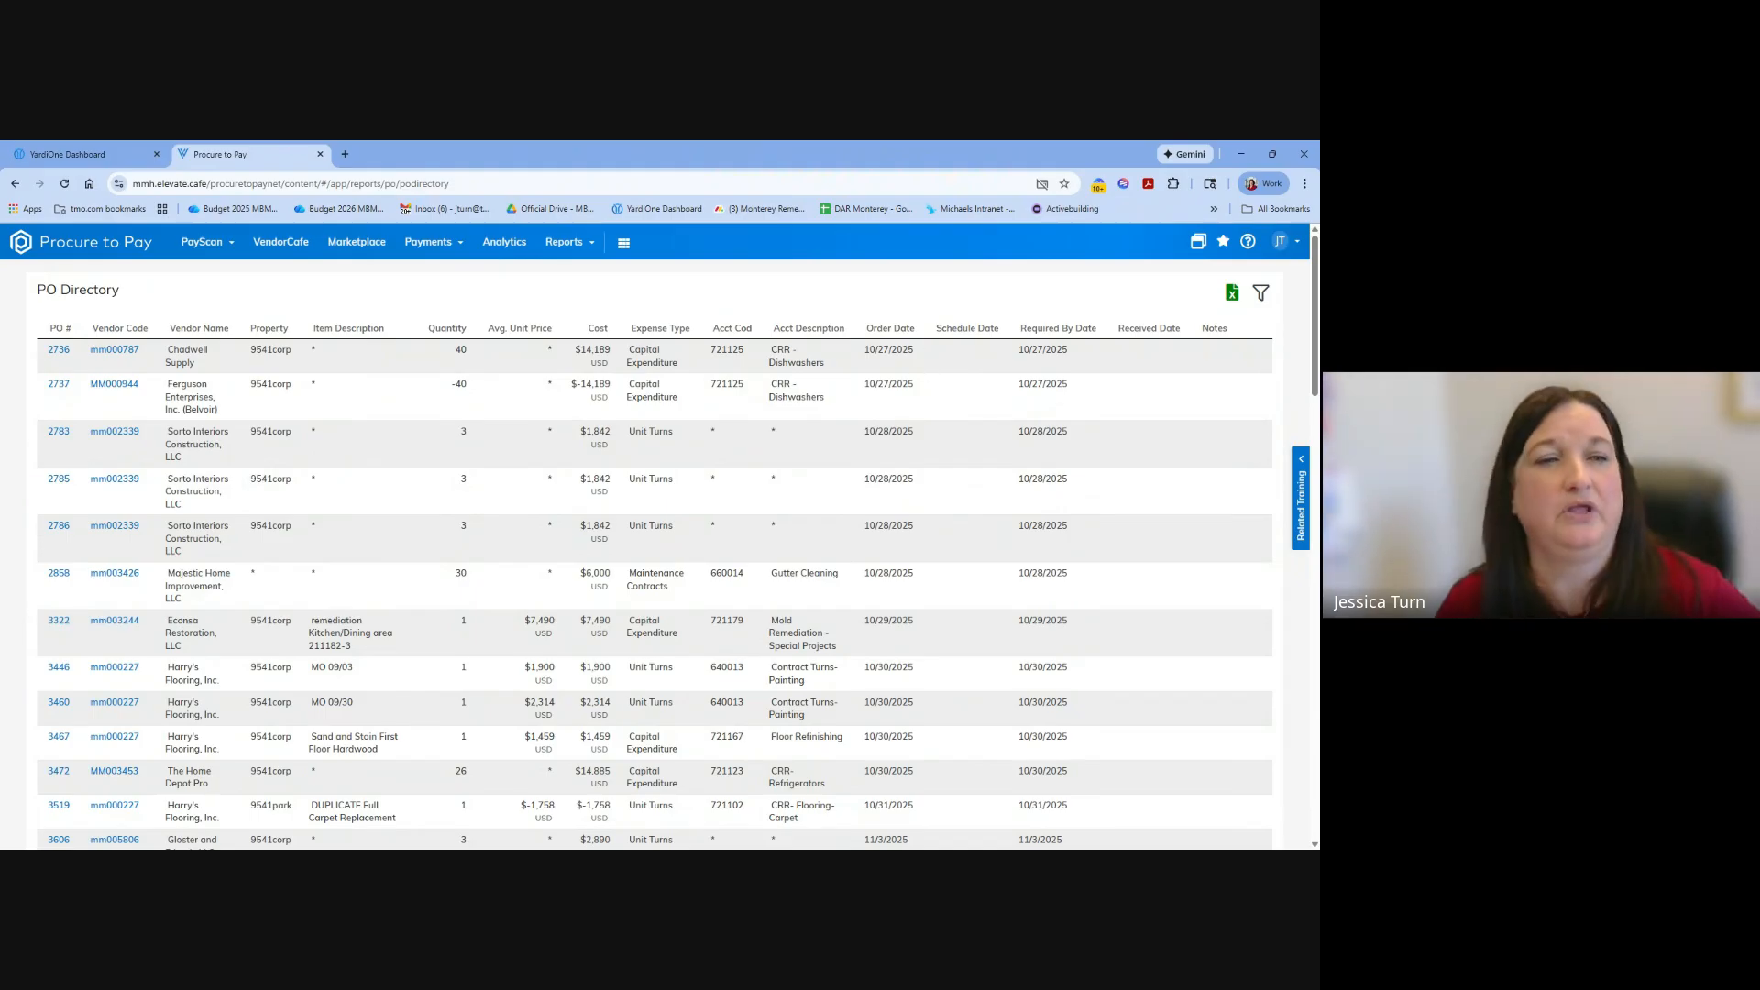
# Open the Chadwell Supply purchase order listed first, review its overview and line item details, and leave it.
pyautogui.click(61, 350)
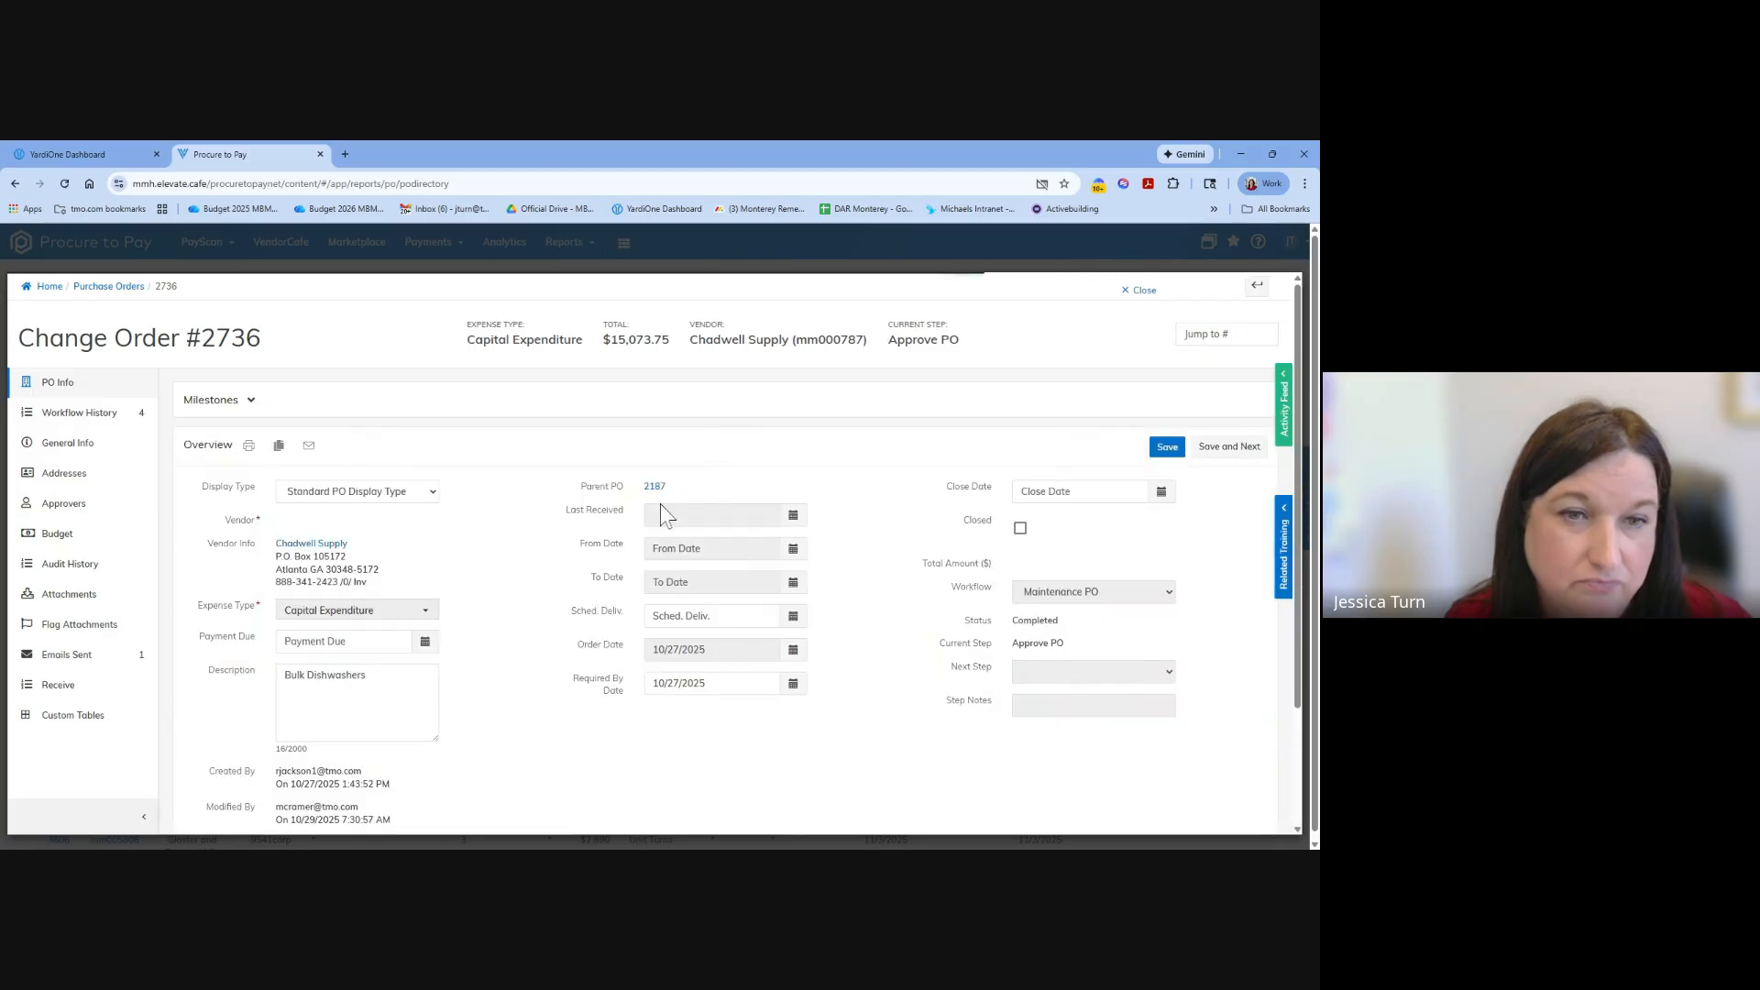
pyautogui.scroll(-3, 843, 607)
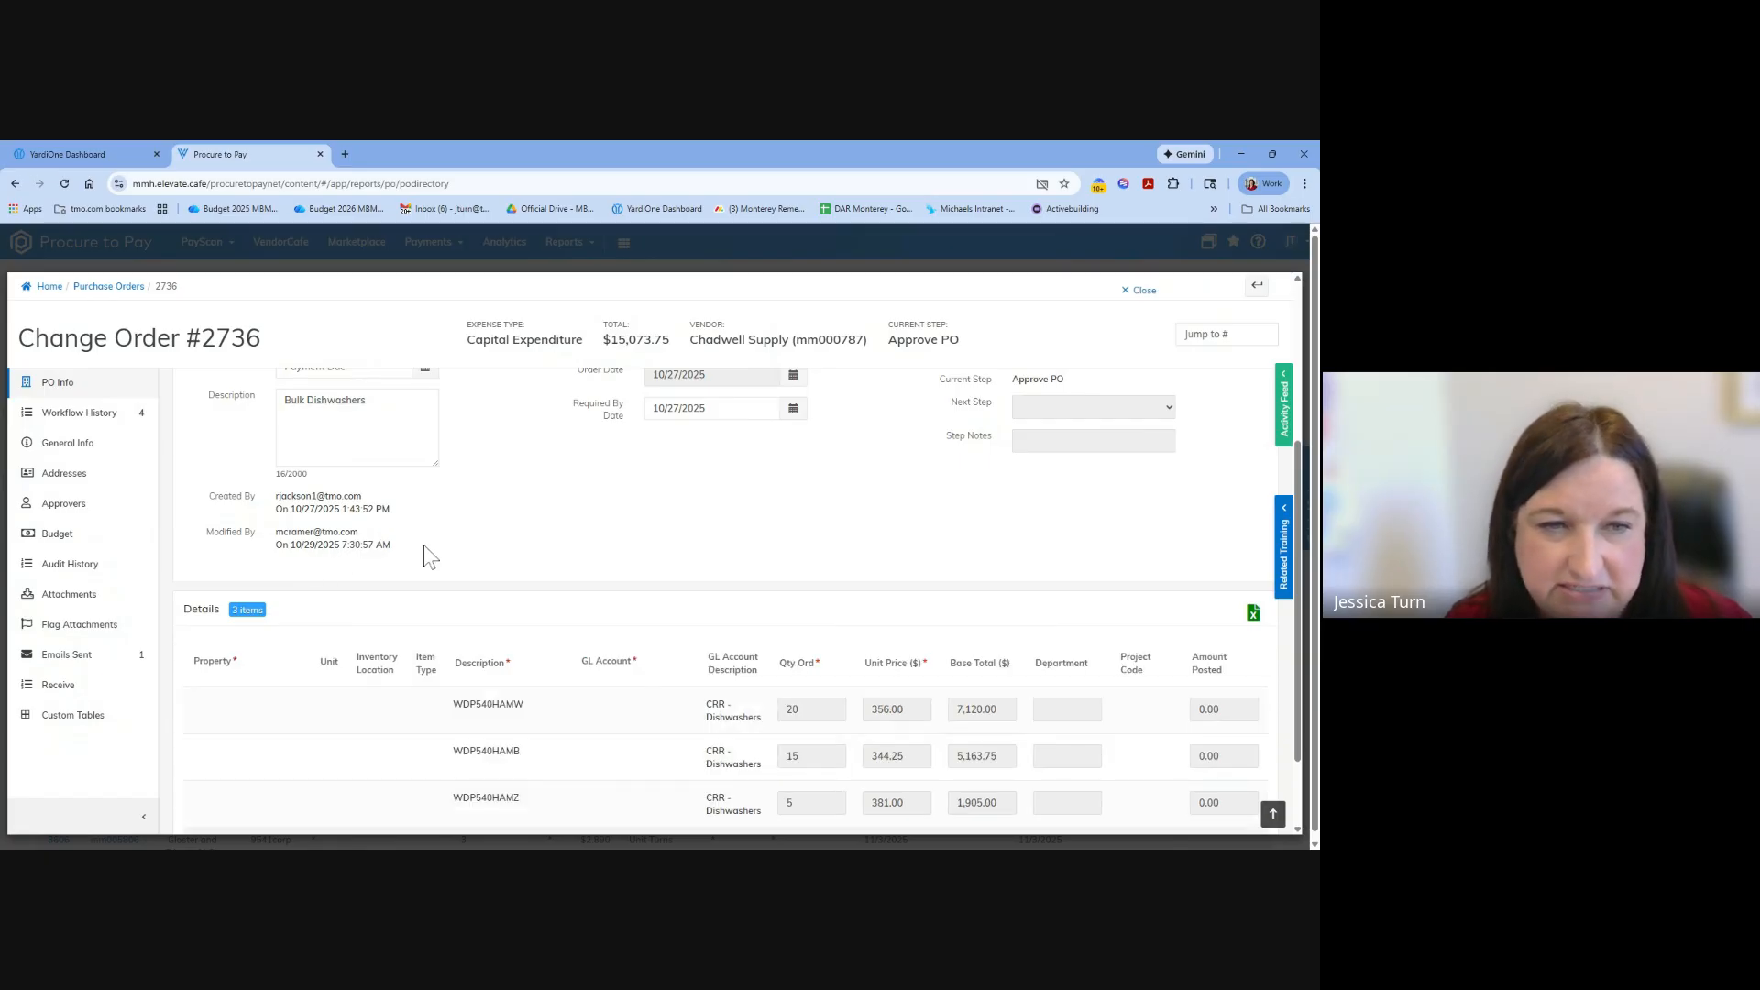
pyautogui.scroll(-1, 792, 577)
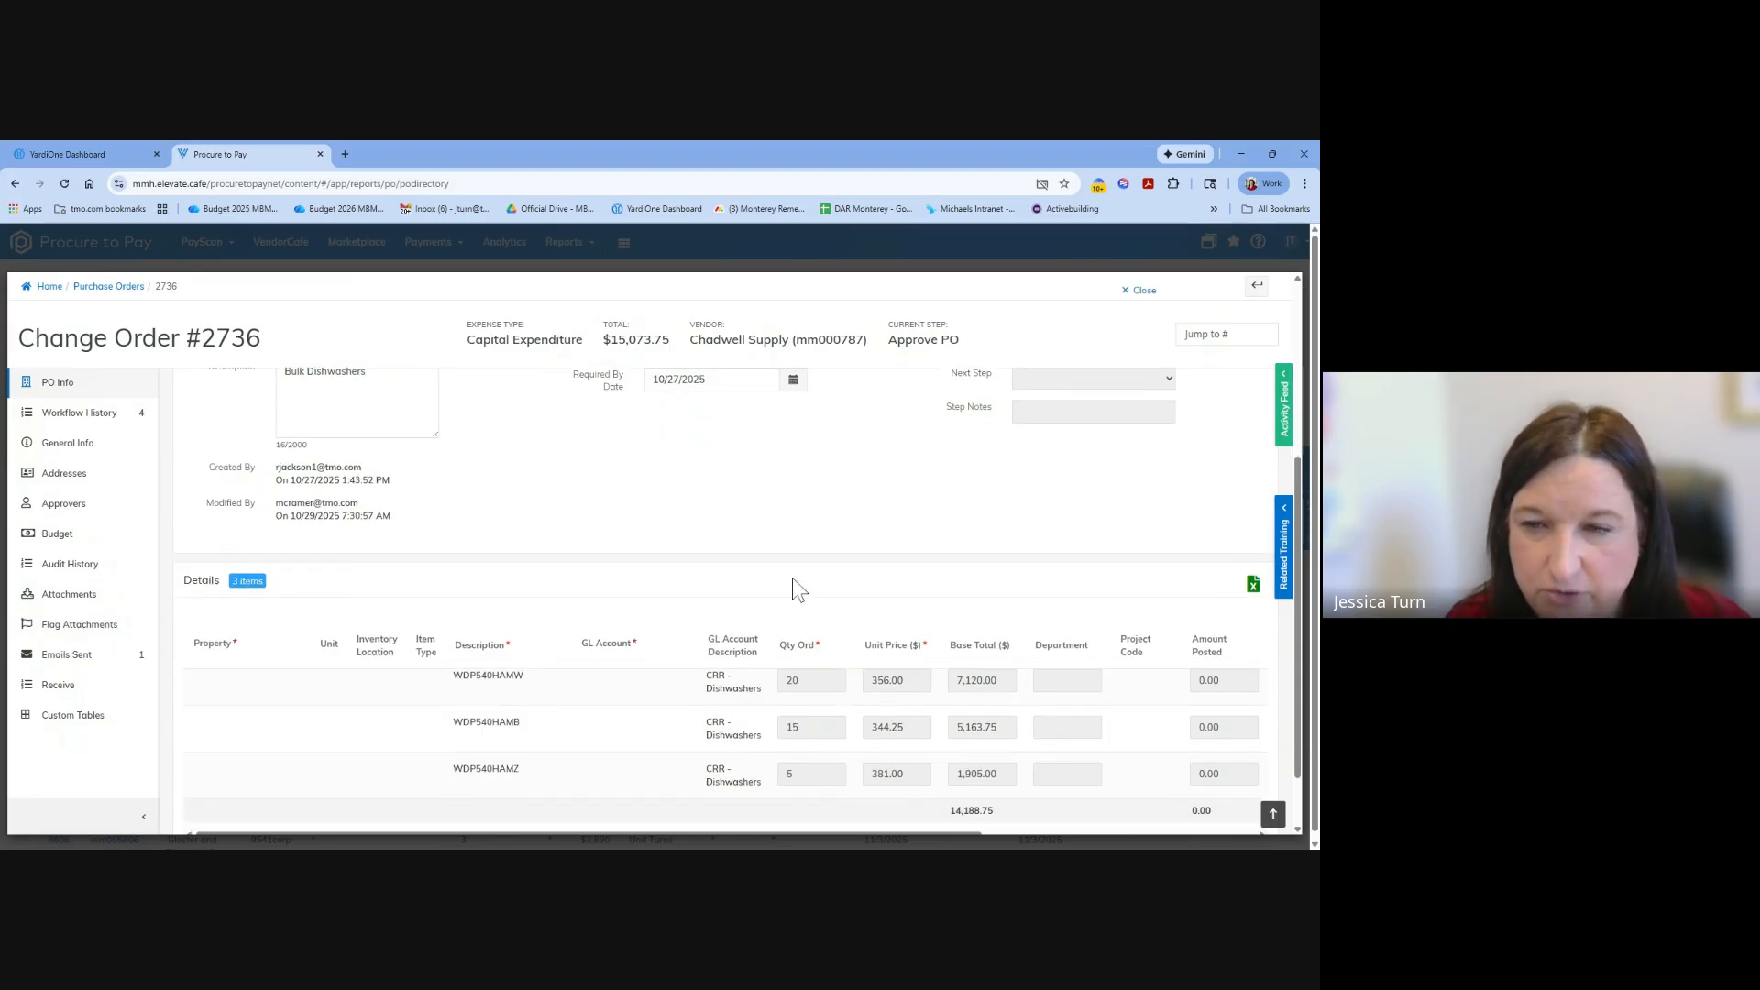
pyautogui.scroll(4, 1008, 623)
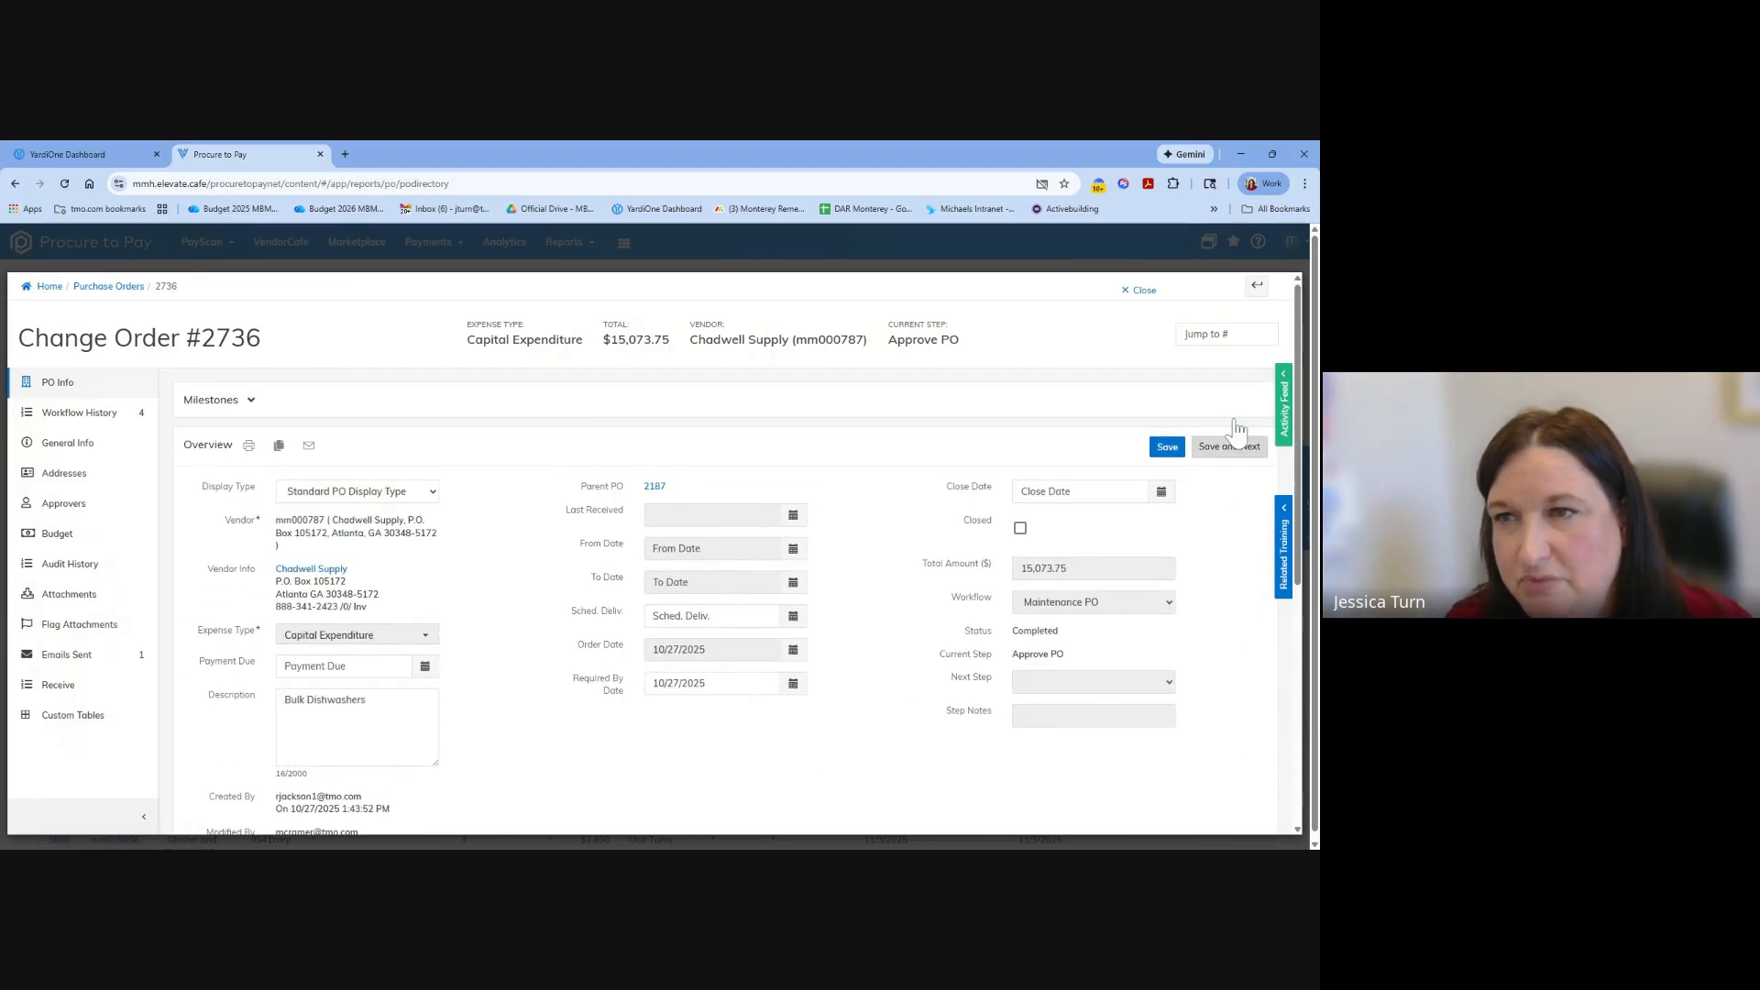
pyautogui.click(1257, 285)
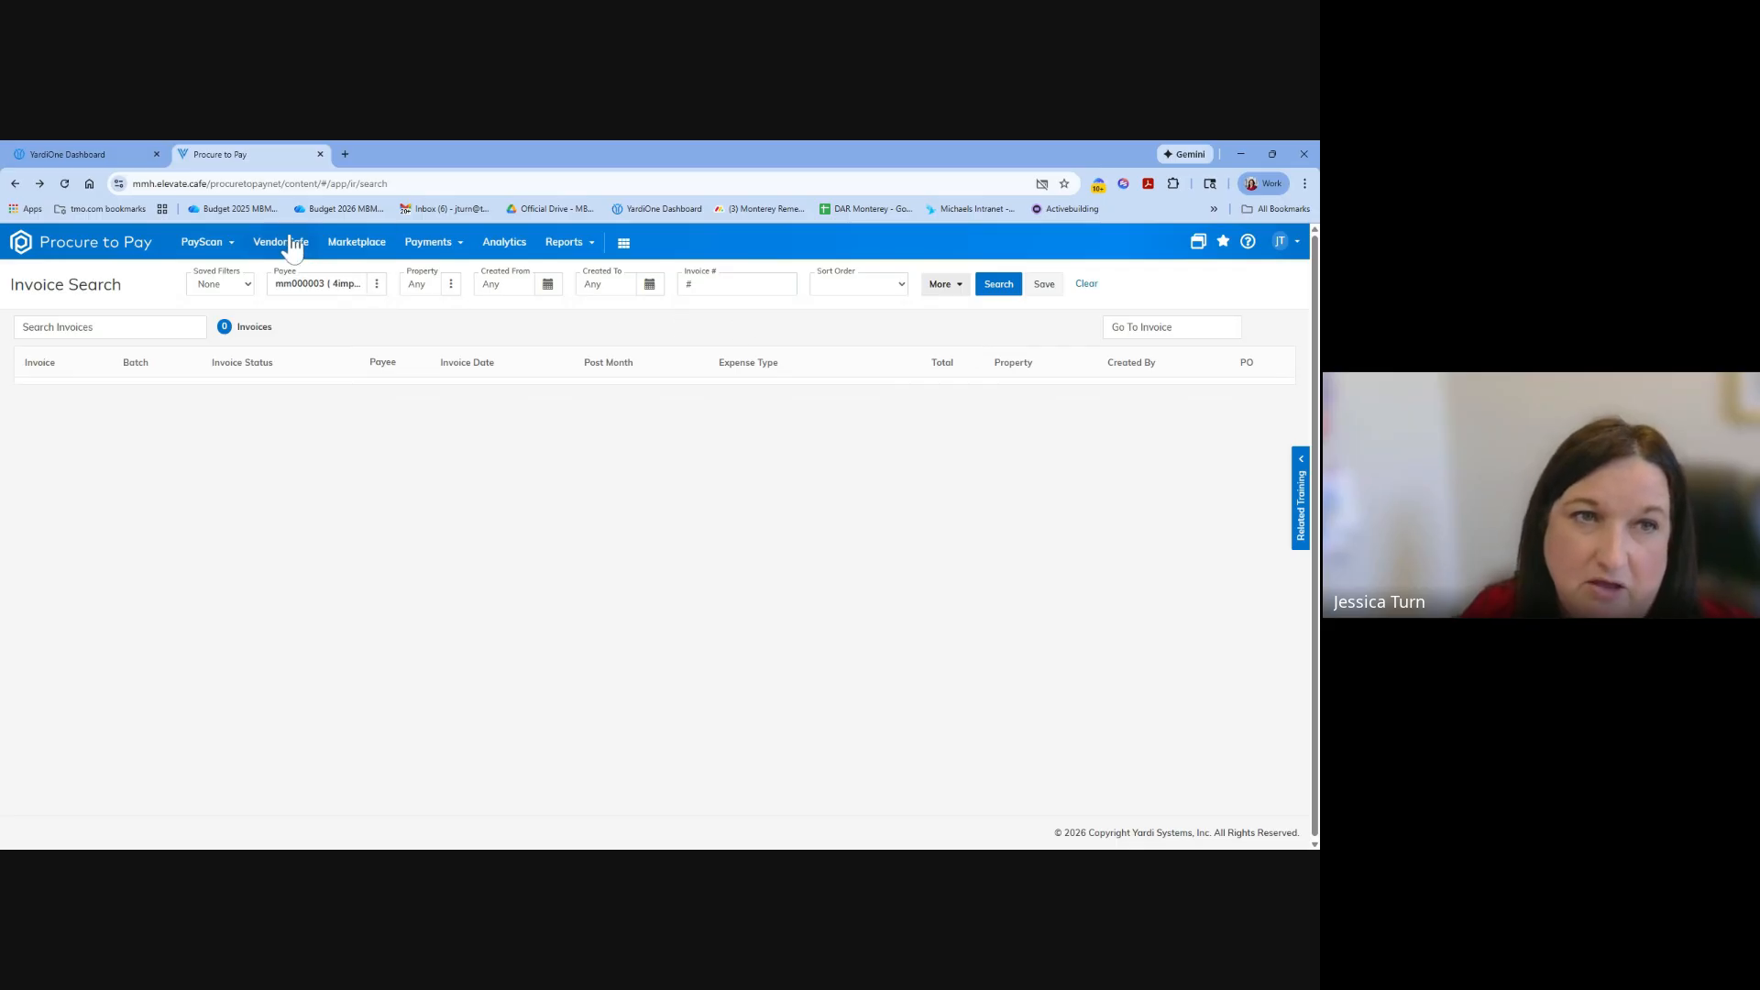
# Return to the PO Directory report from Invoice Search.
pyautogui.click(213, 248)
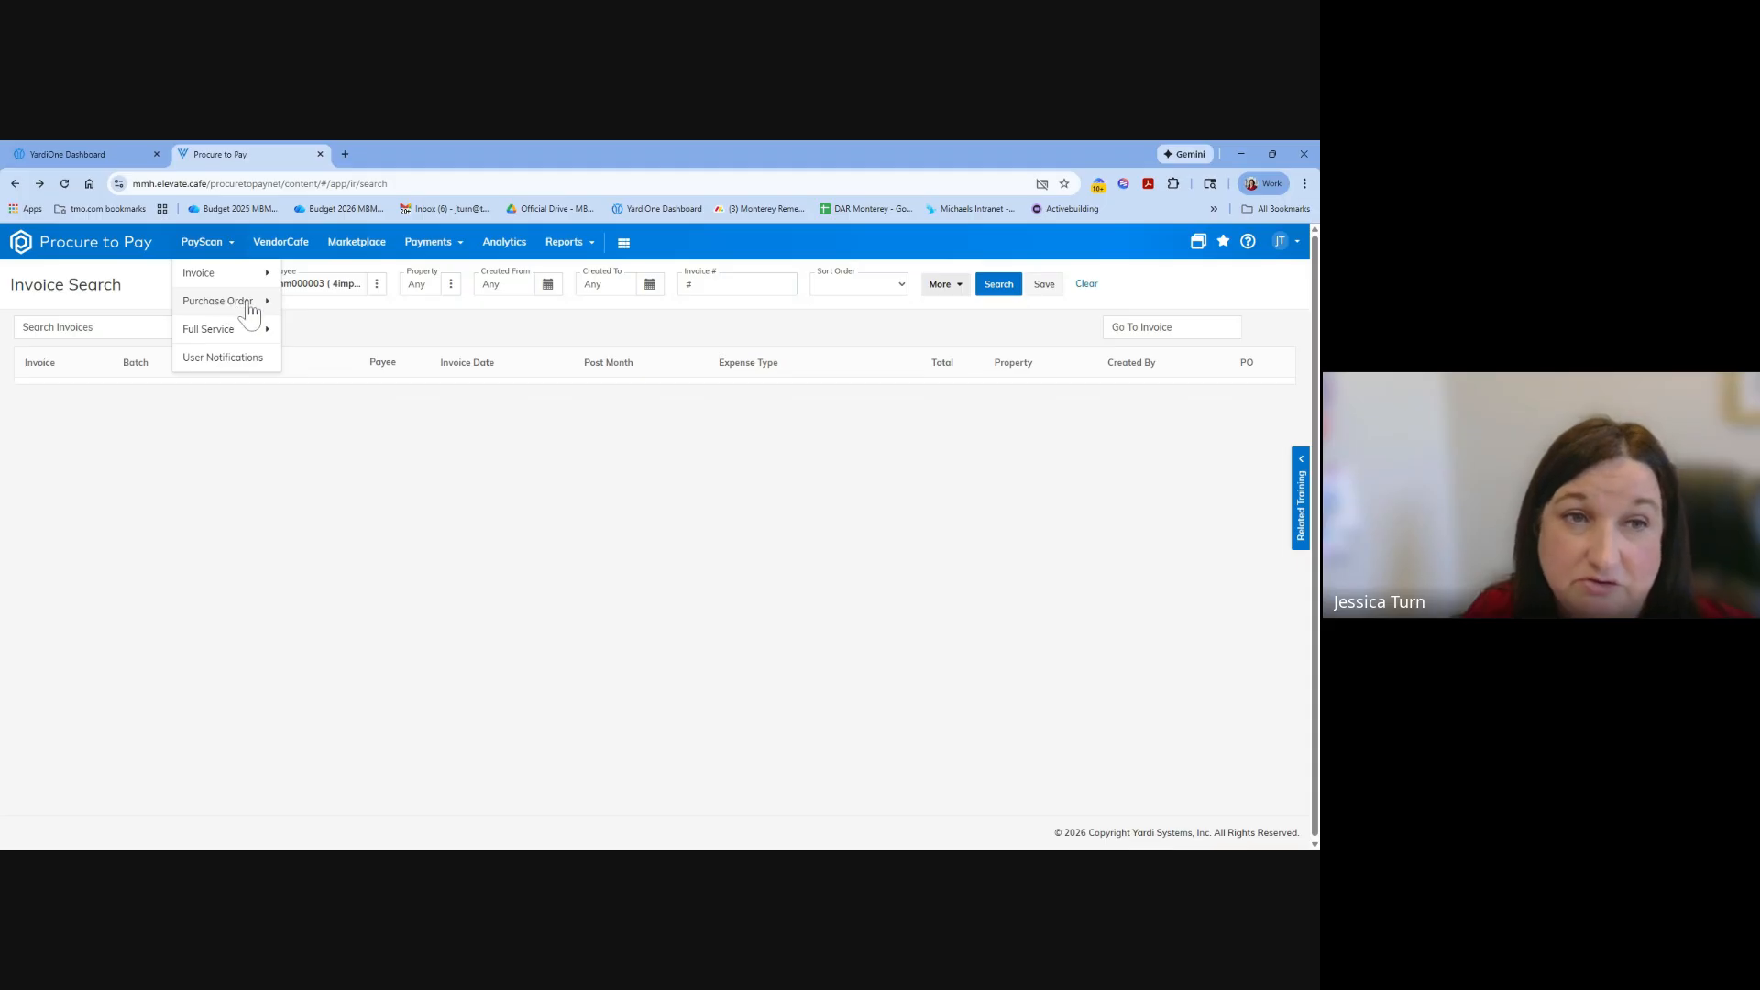
pyautogui.click(557, 246)
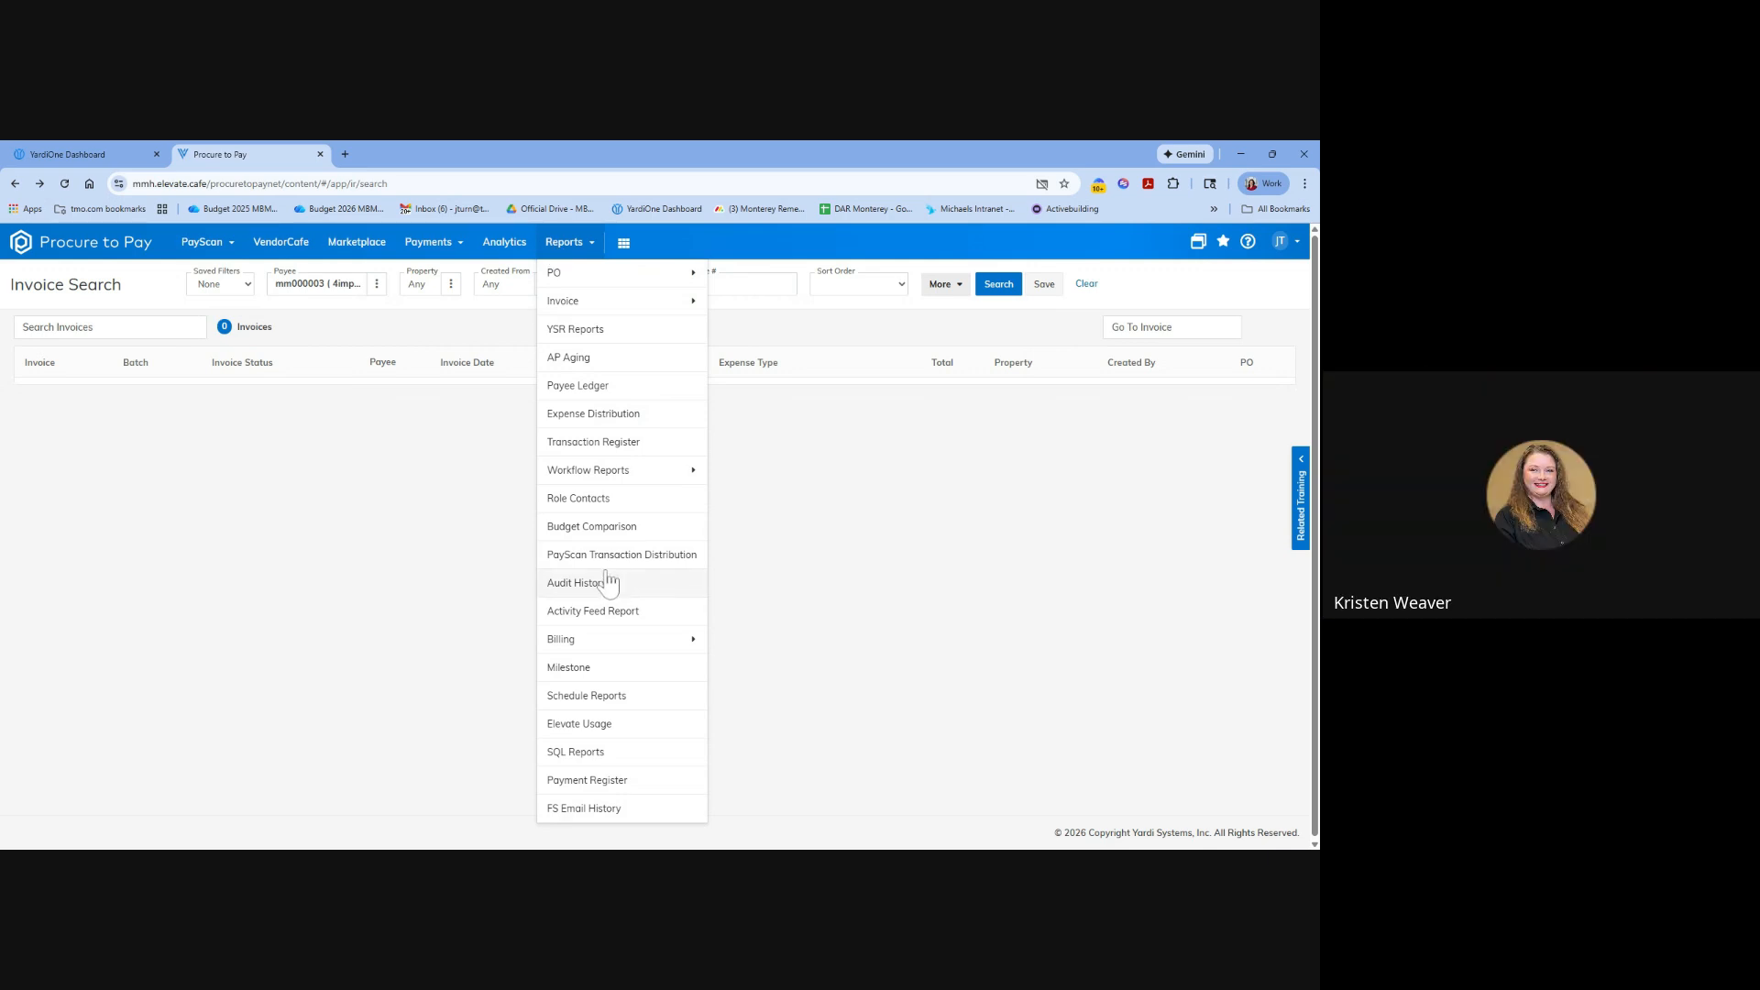
pyautogui.moveTo(583, 272)
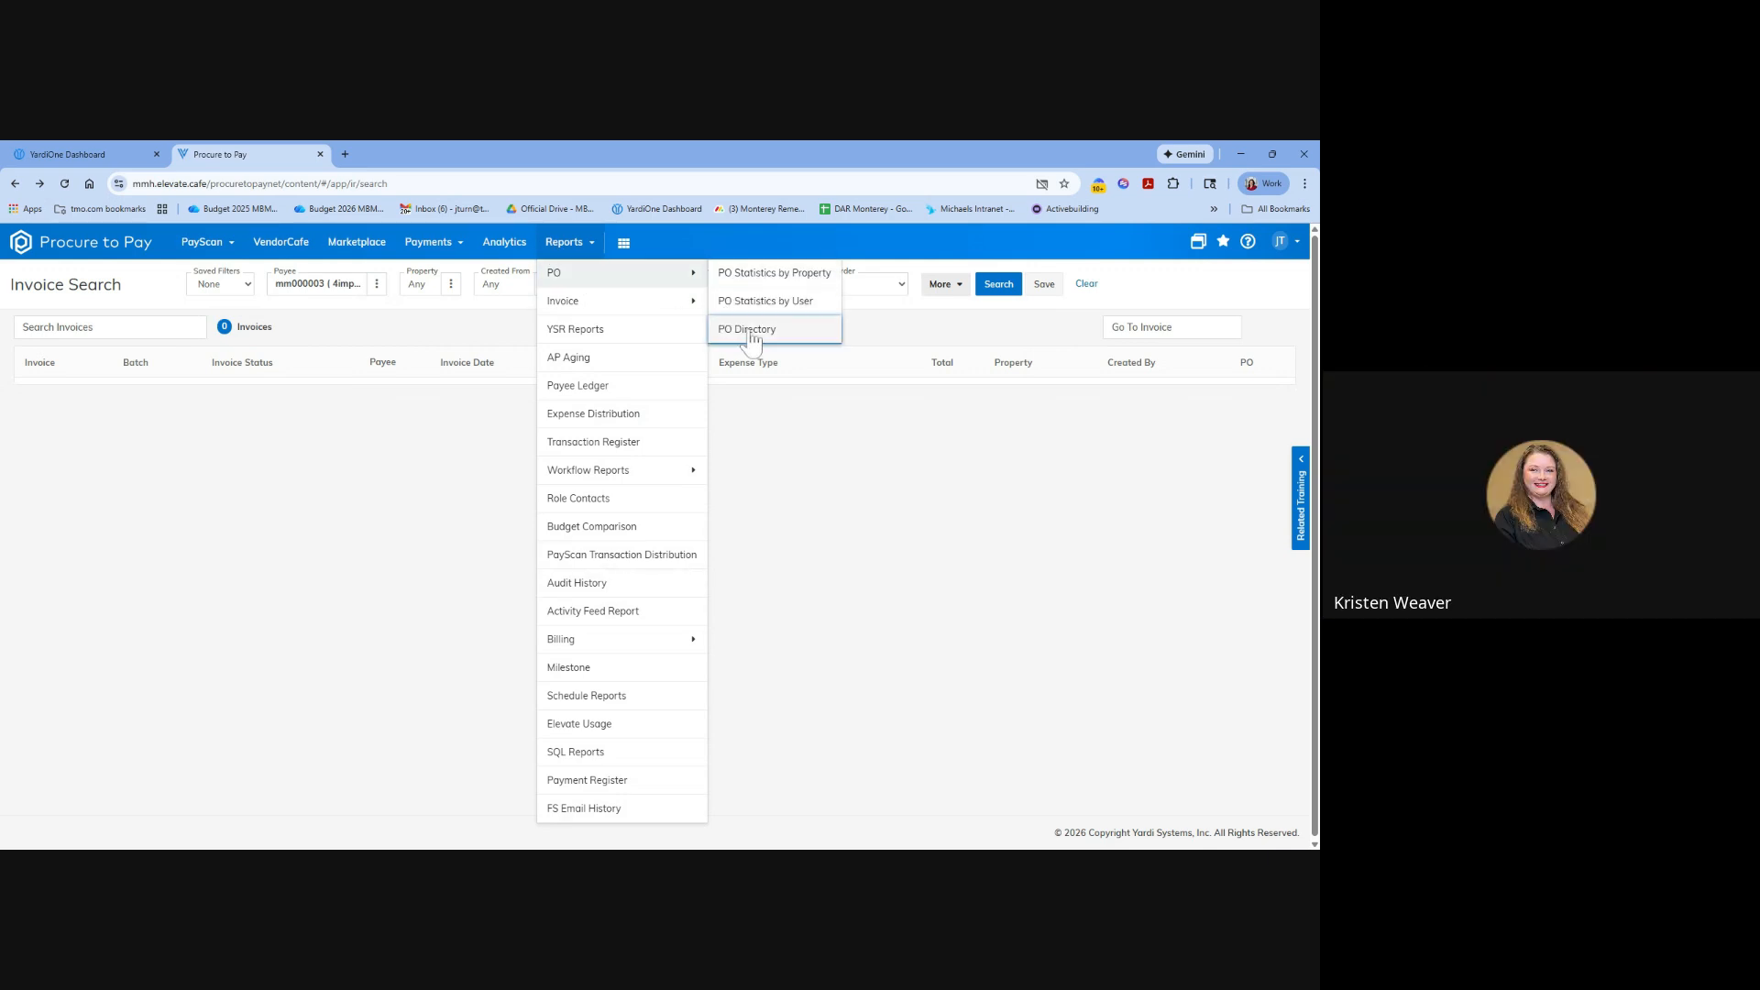
pyautogui.click(720, 327)
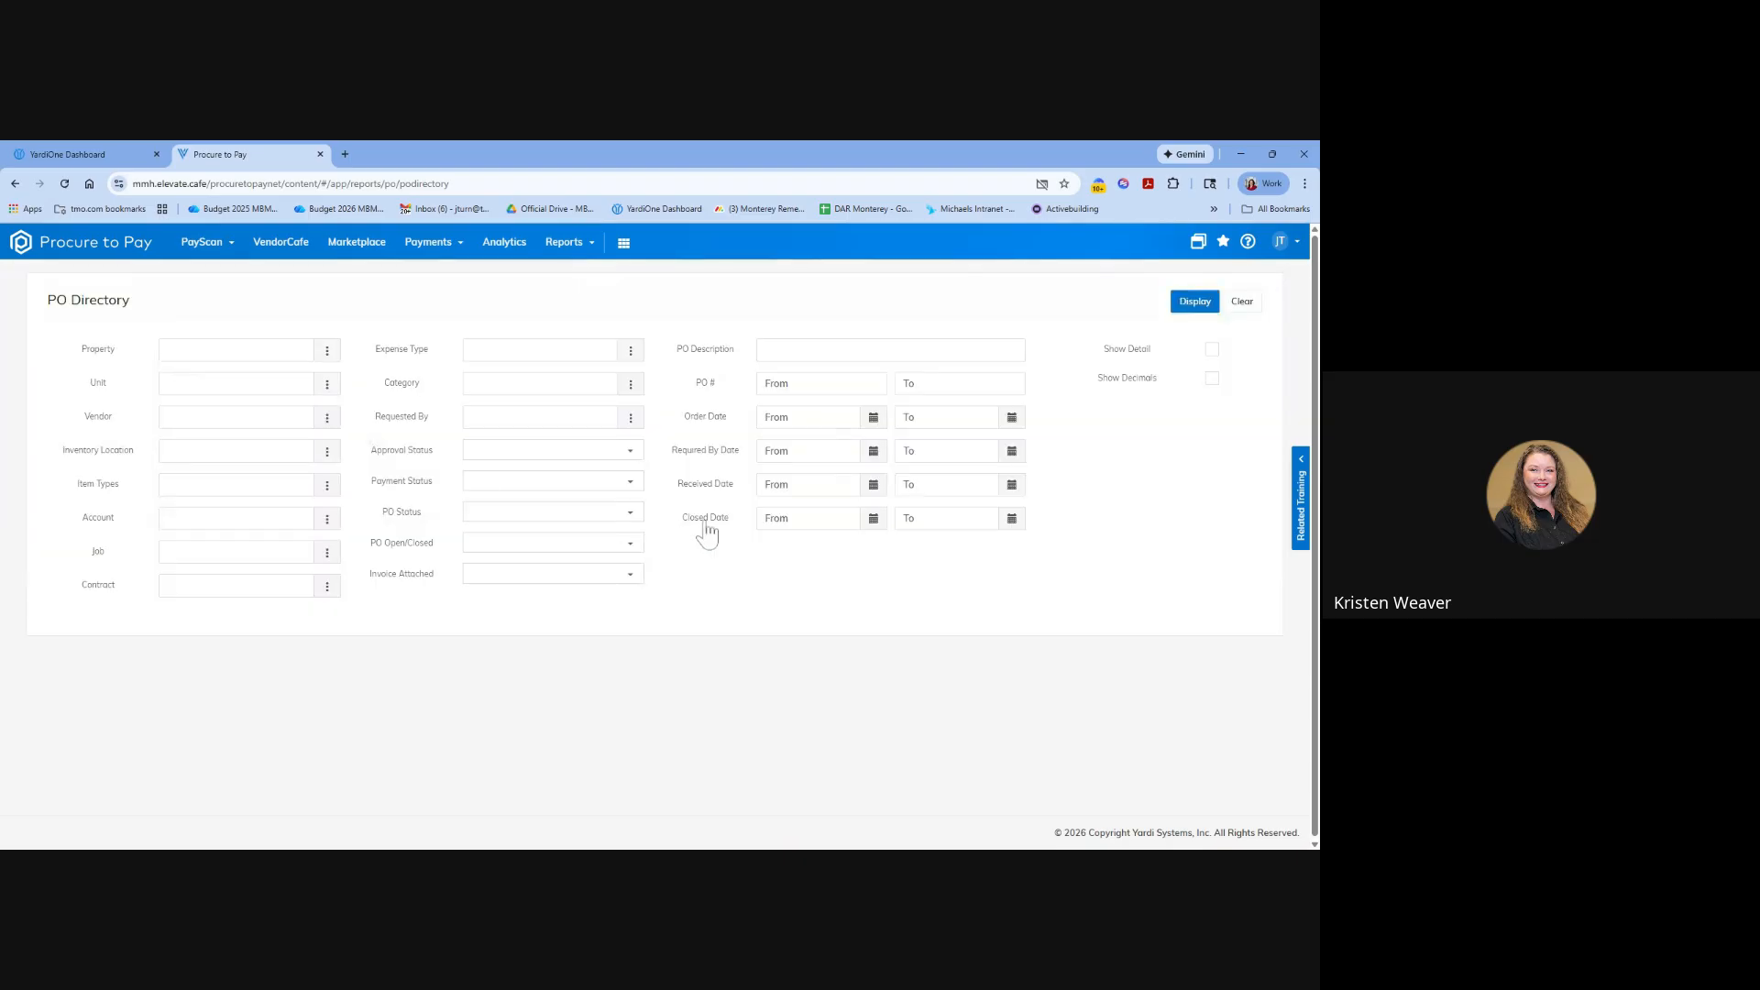
# Set the report's PO Status filter to Not Received and reopen its list of choices.
pyautogui.click(569, 514)
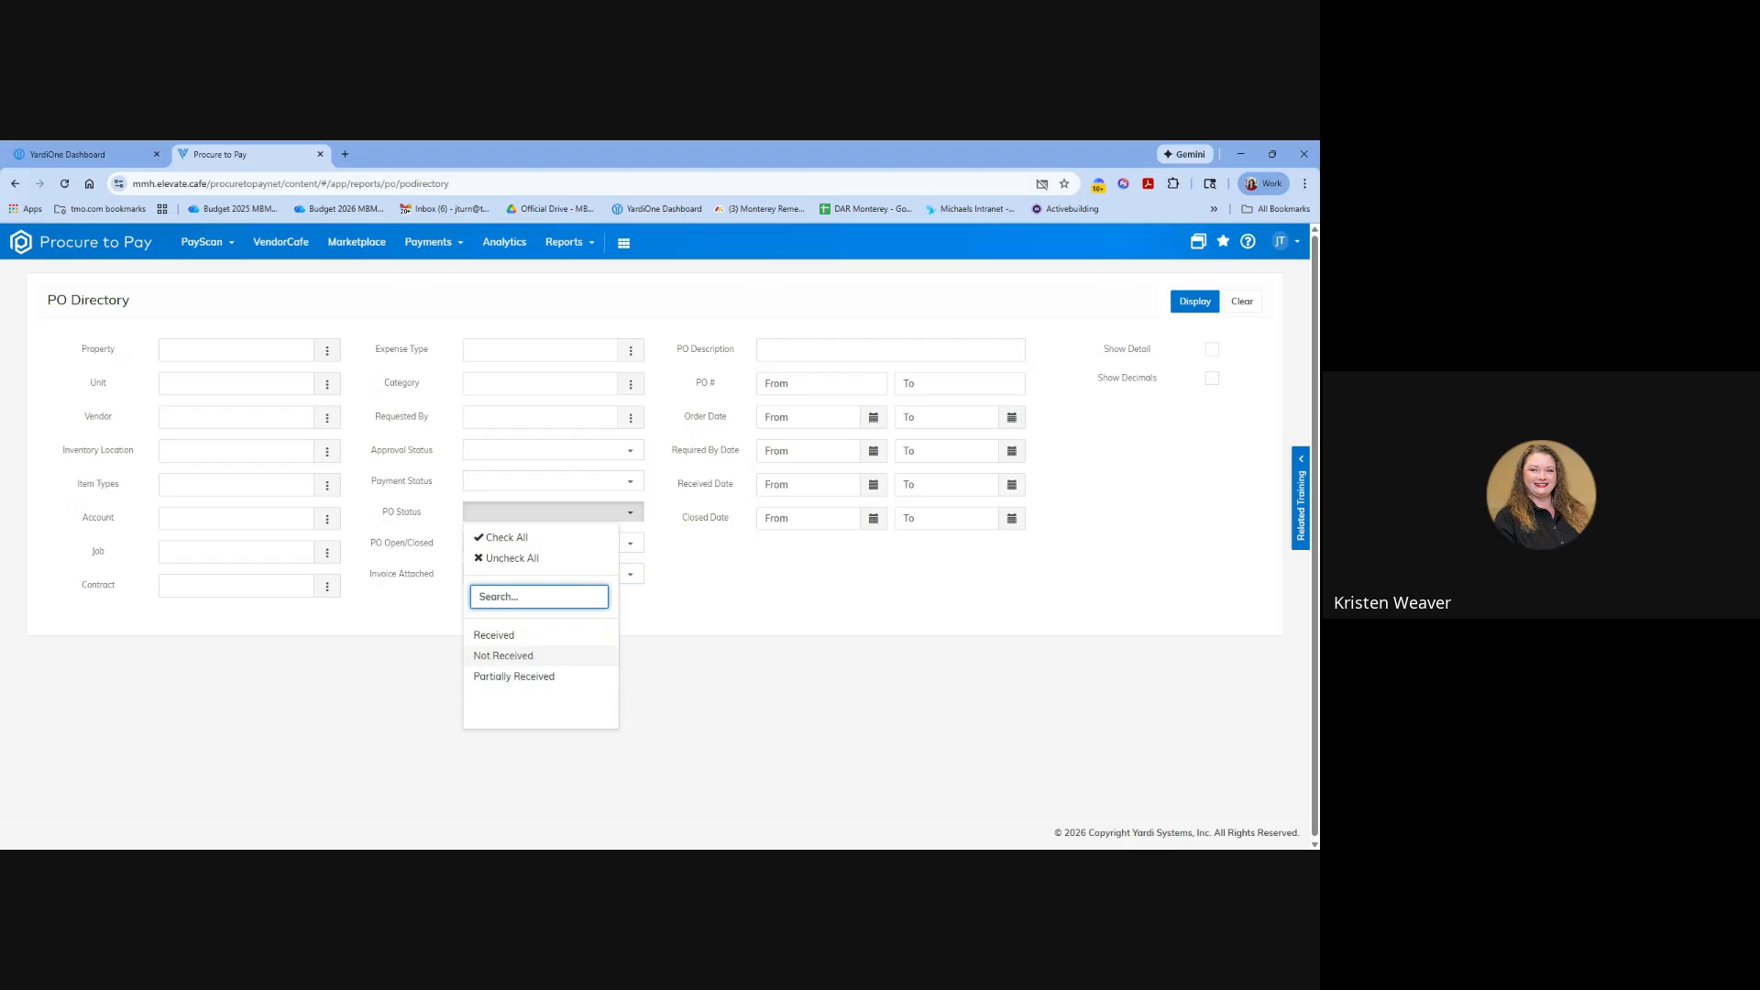
pyautogui.click(510, 655)
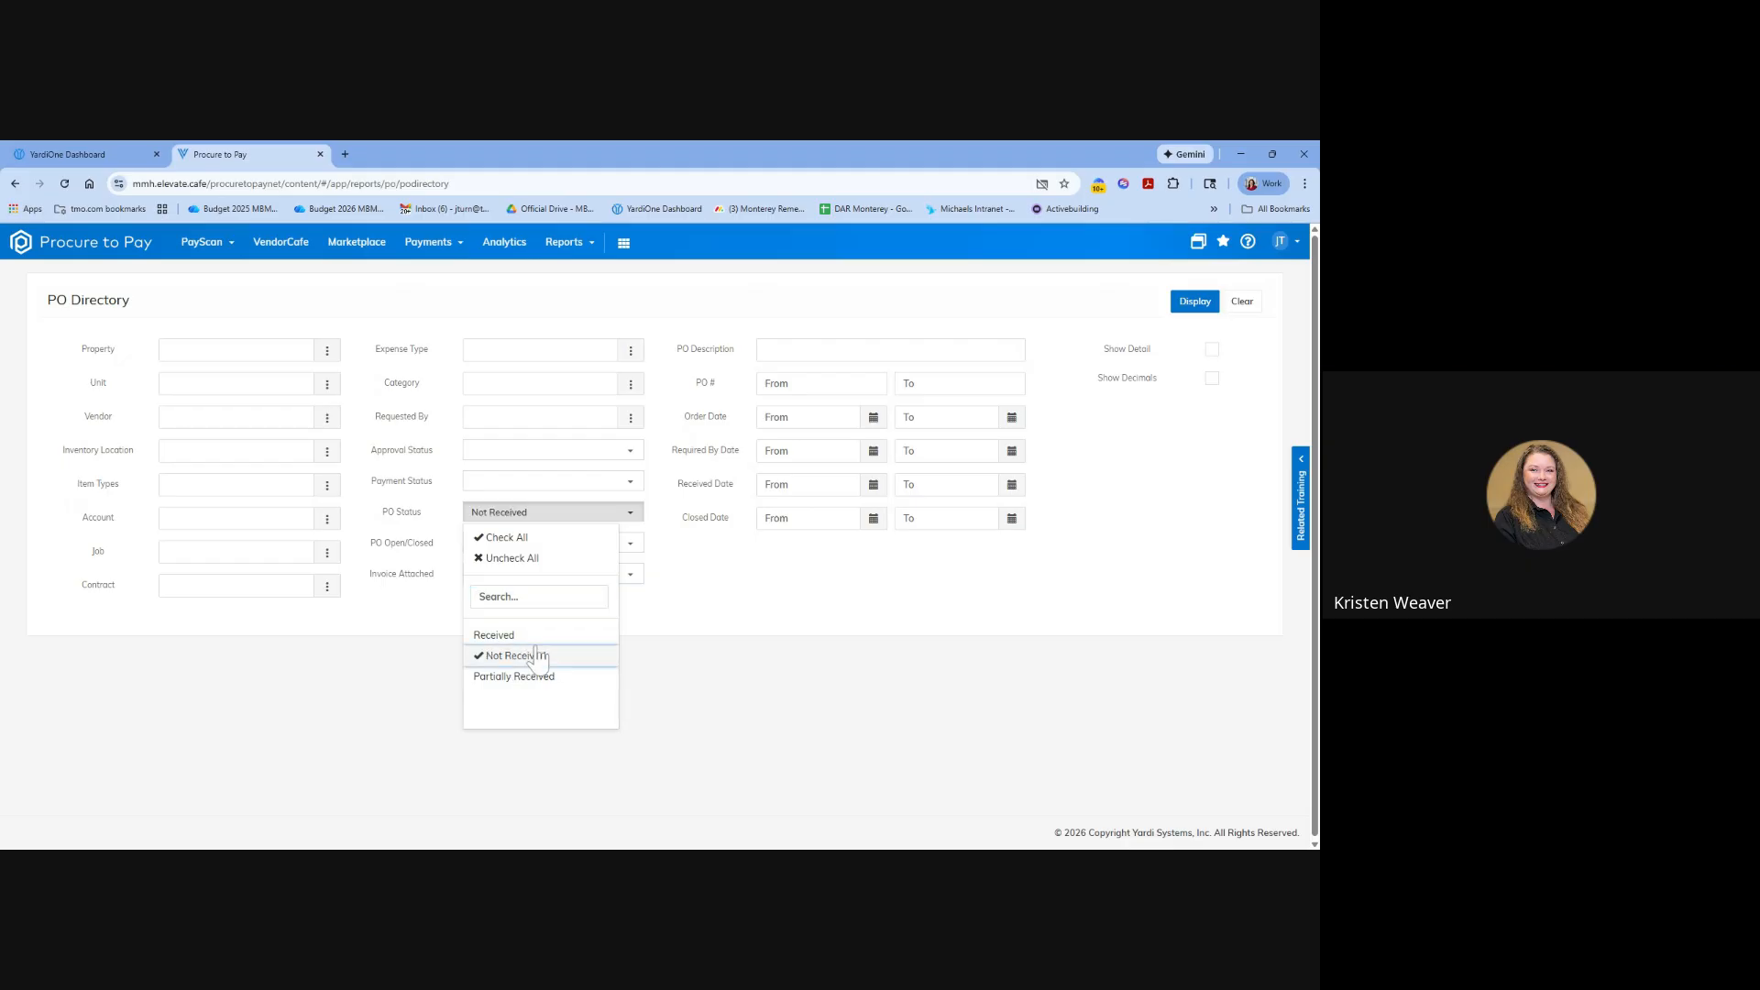
pyautogui.click(649, 616)
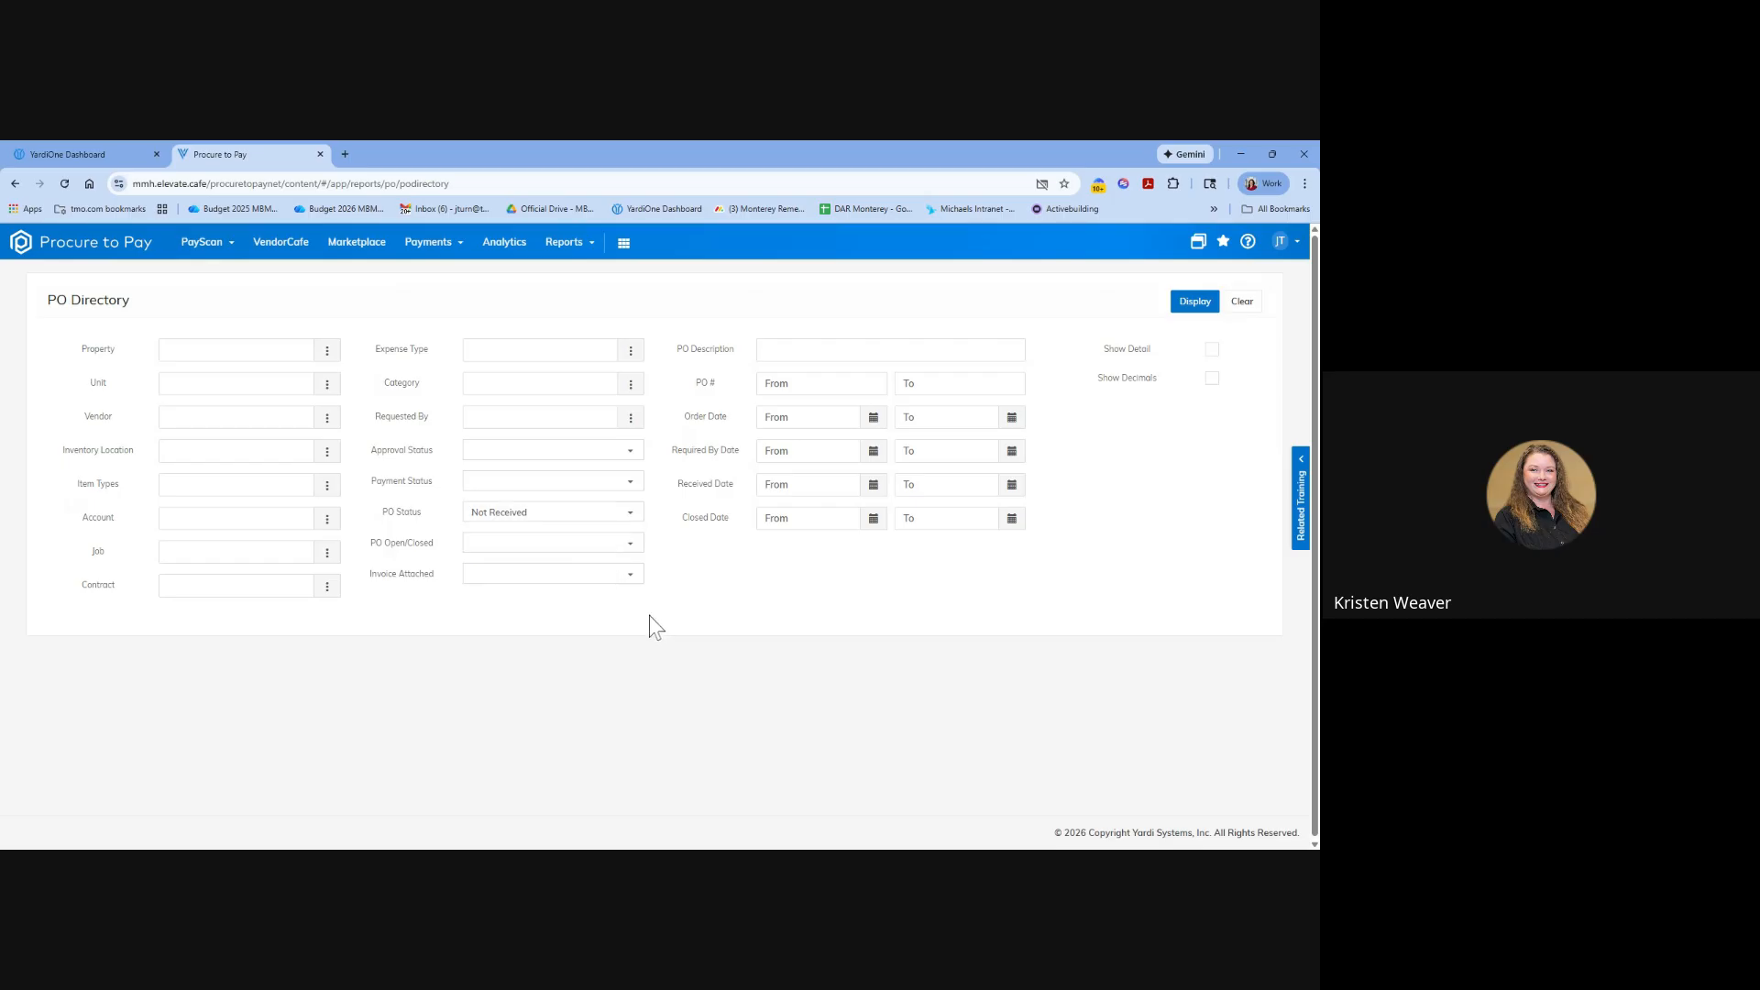
pyautogui.click(620, 511)
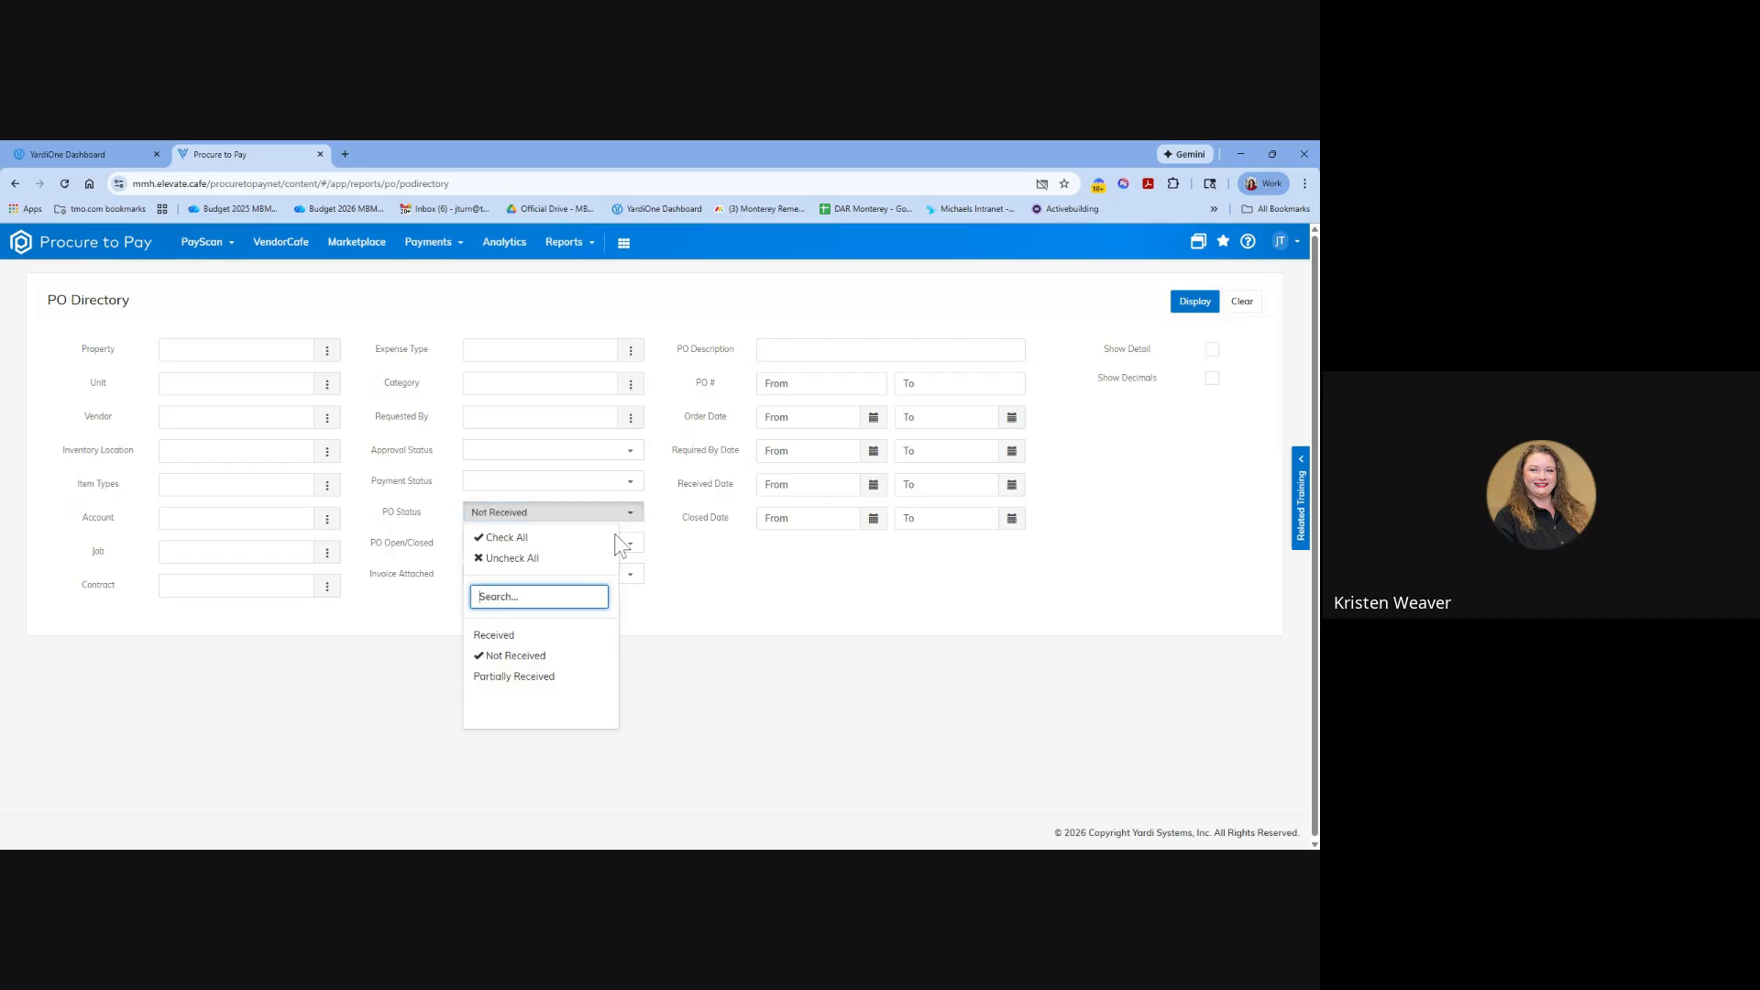
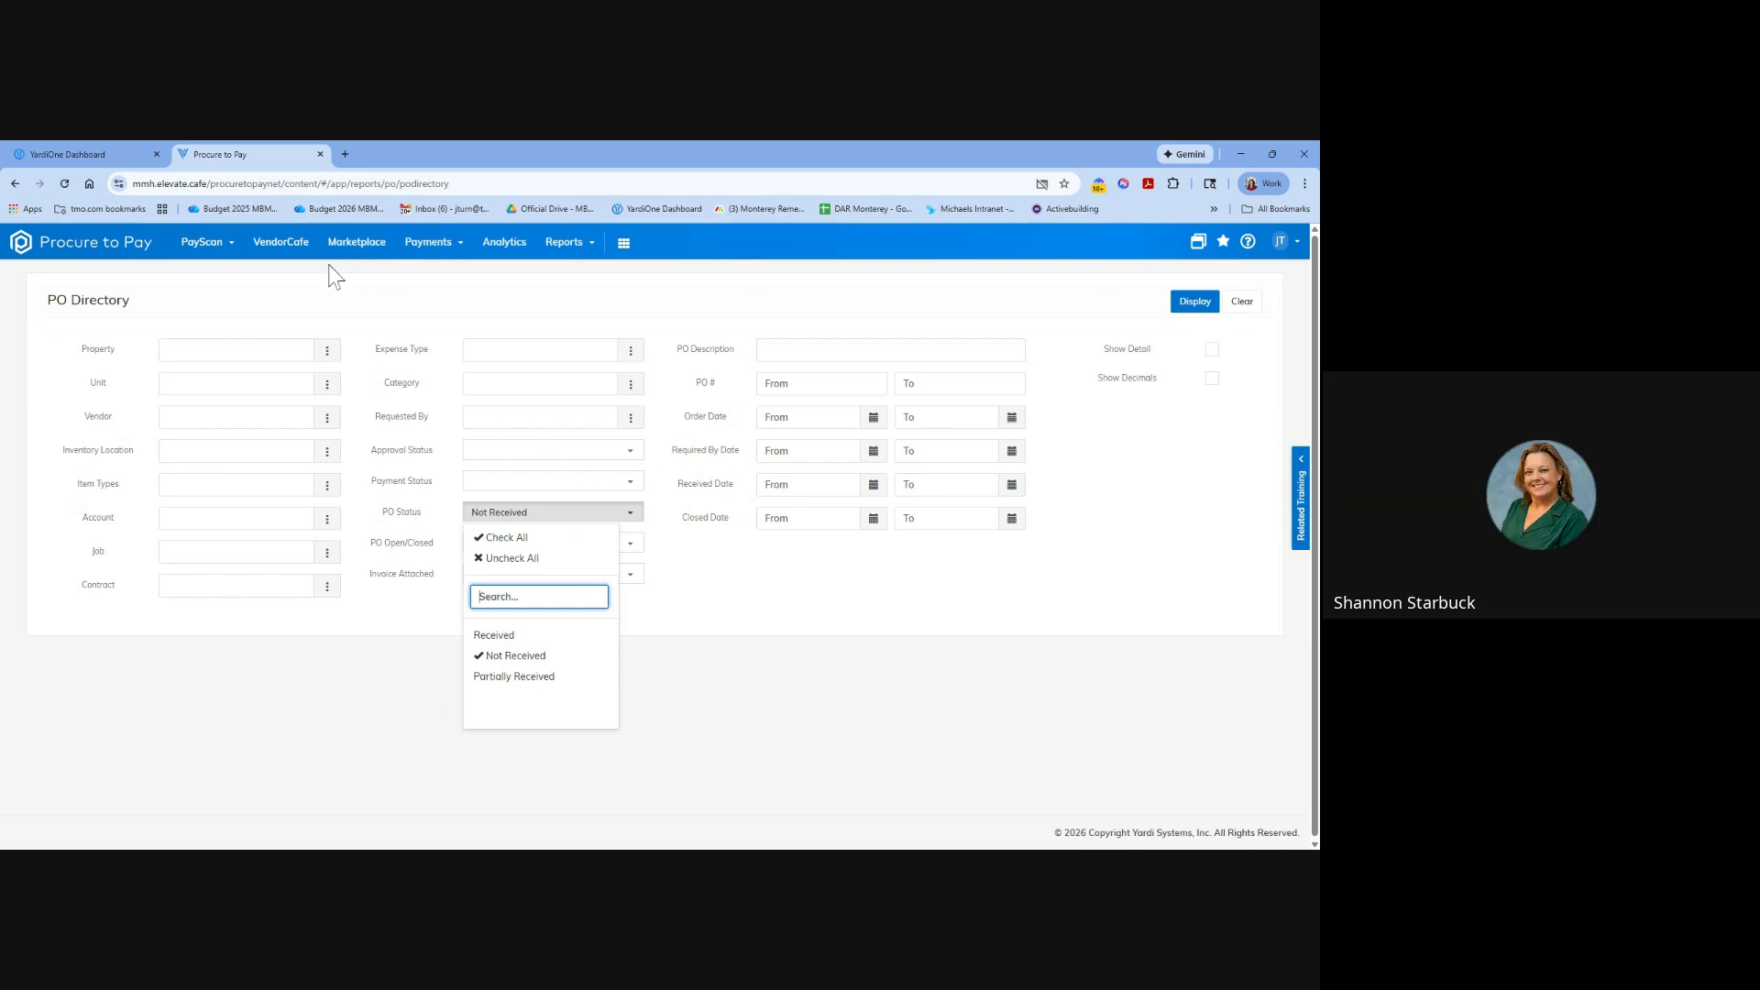
# Close the PO Status filter's list of choices in the PO Directory report.
pyautogui.click(776, 680)
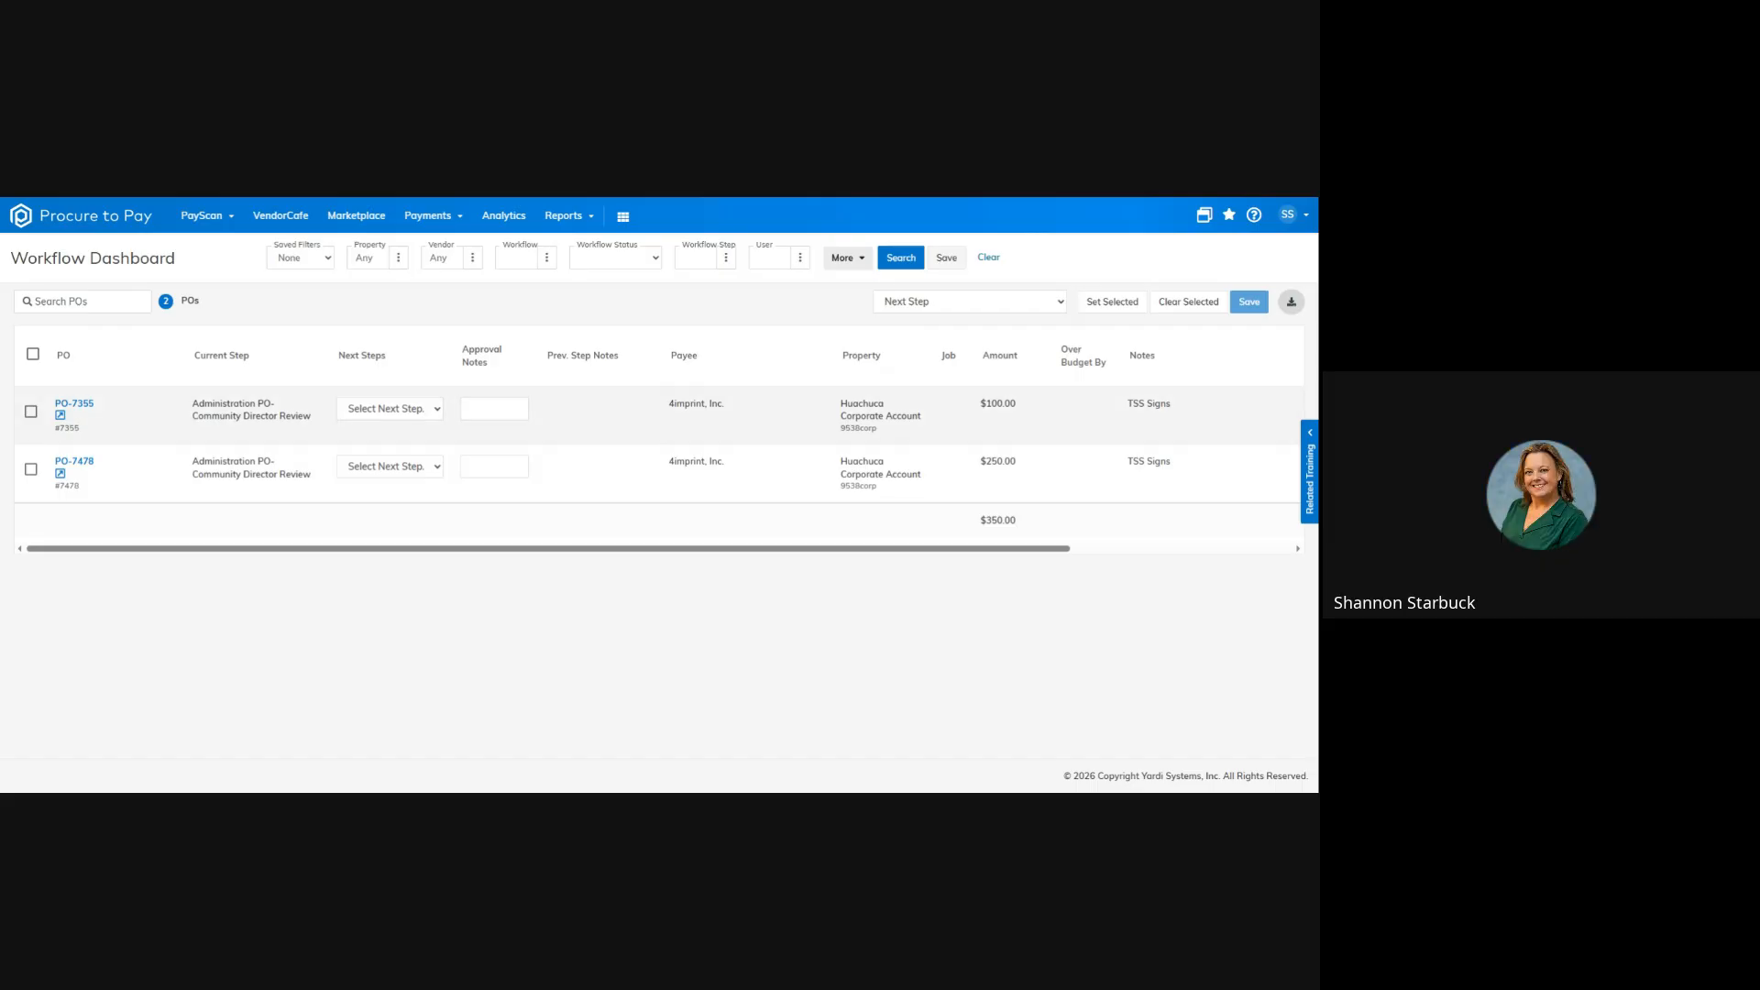
# Open the $100.00 4imprint purchase order for TSS Signs and review its overview, line item details and milestones.
pyautogui.click(77, 405)
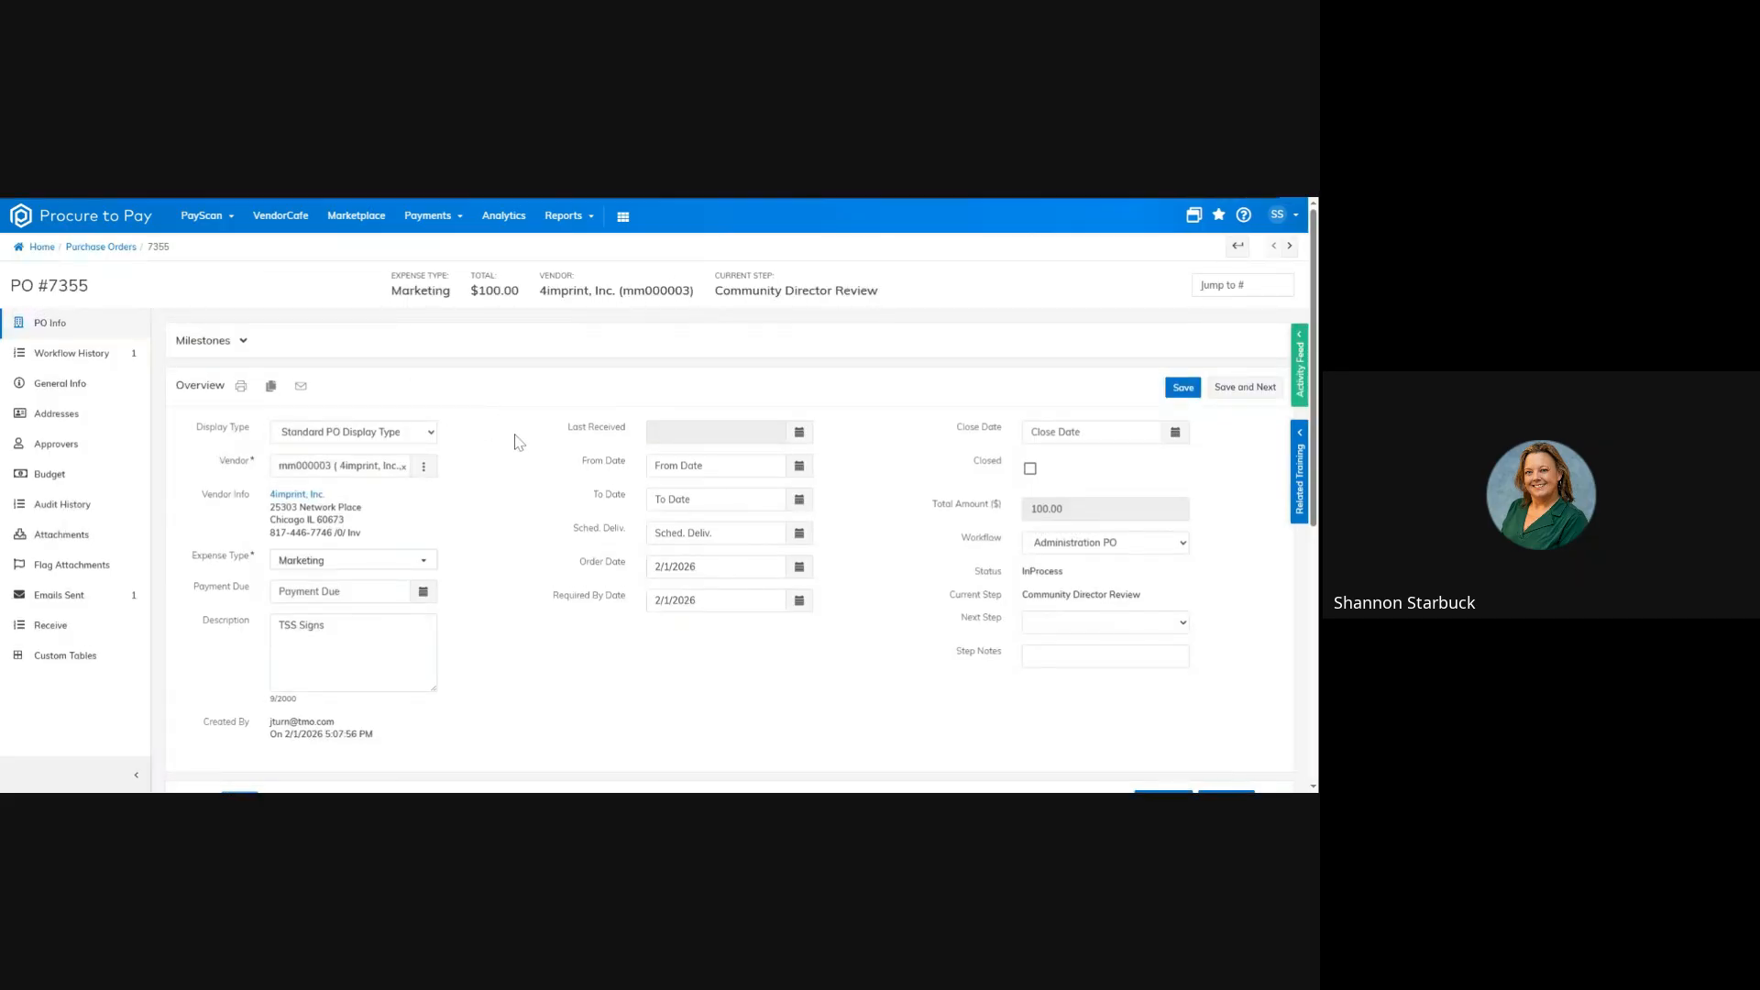
pyautogui.scroll(-4, 516, 443)
pyautogui.scroll(-2, 516, 444)
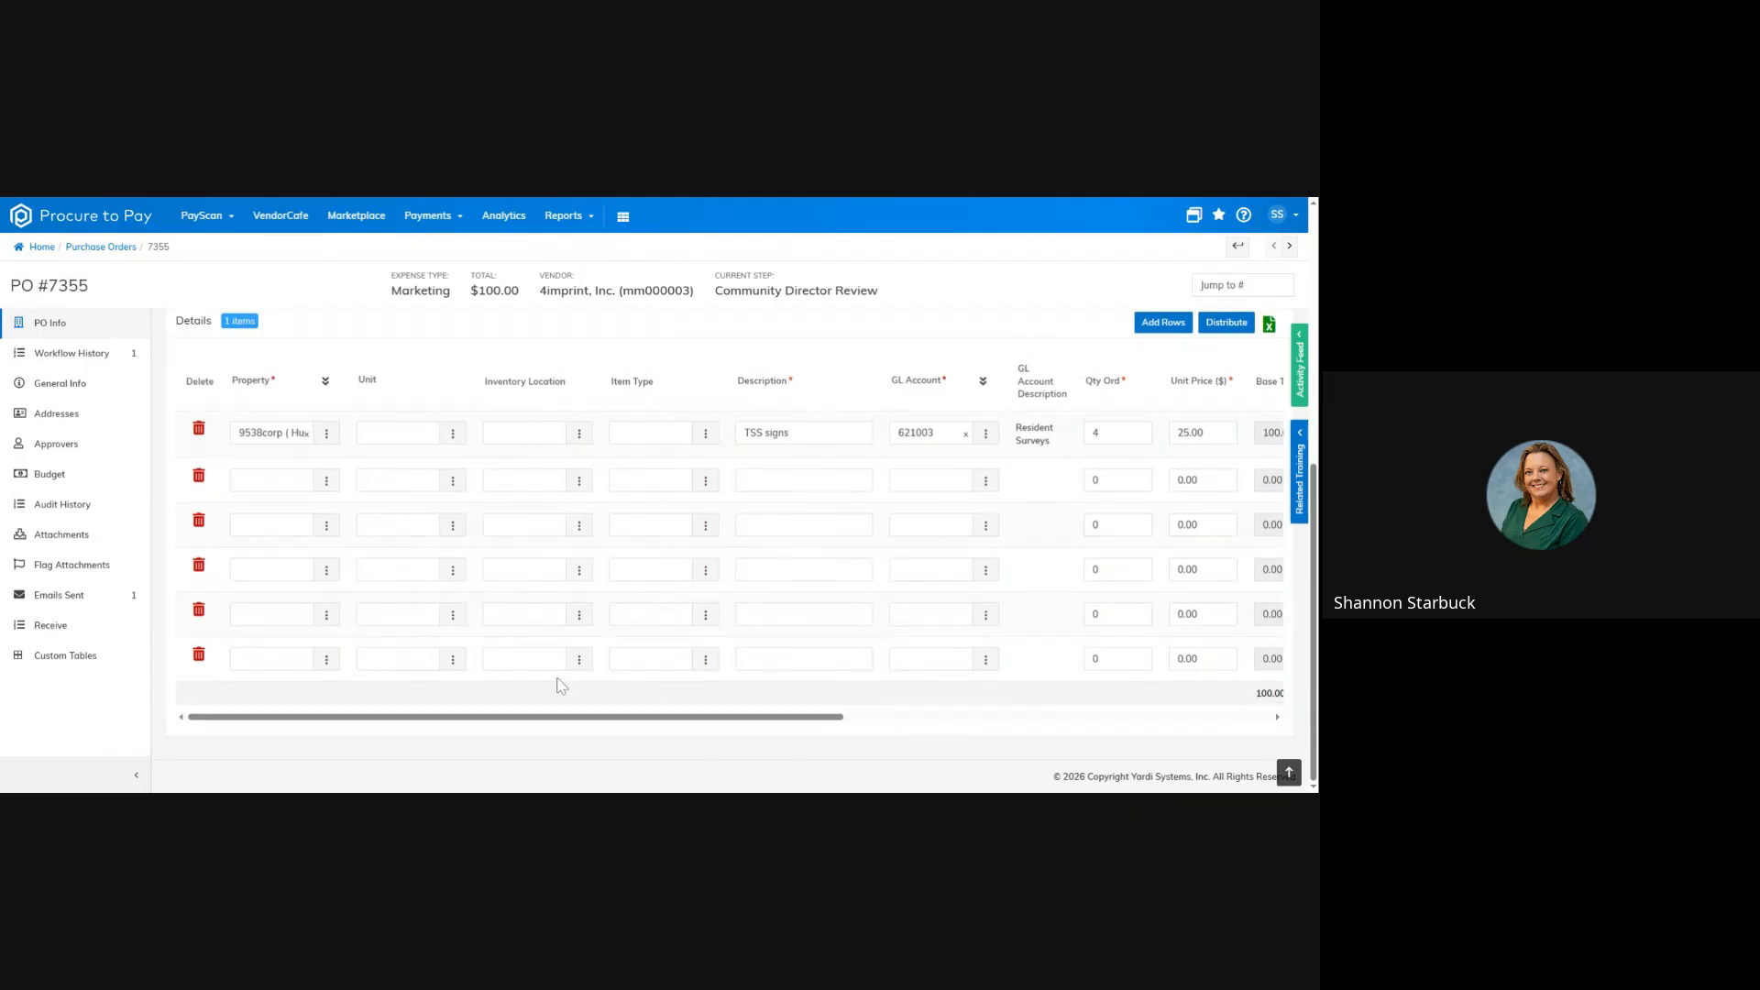
pyautogui.moveTo(562, 720); pyautogui.dragTo(989, 749)
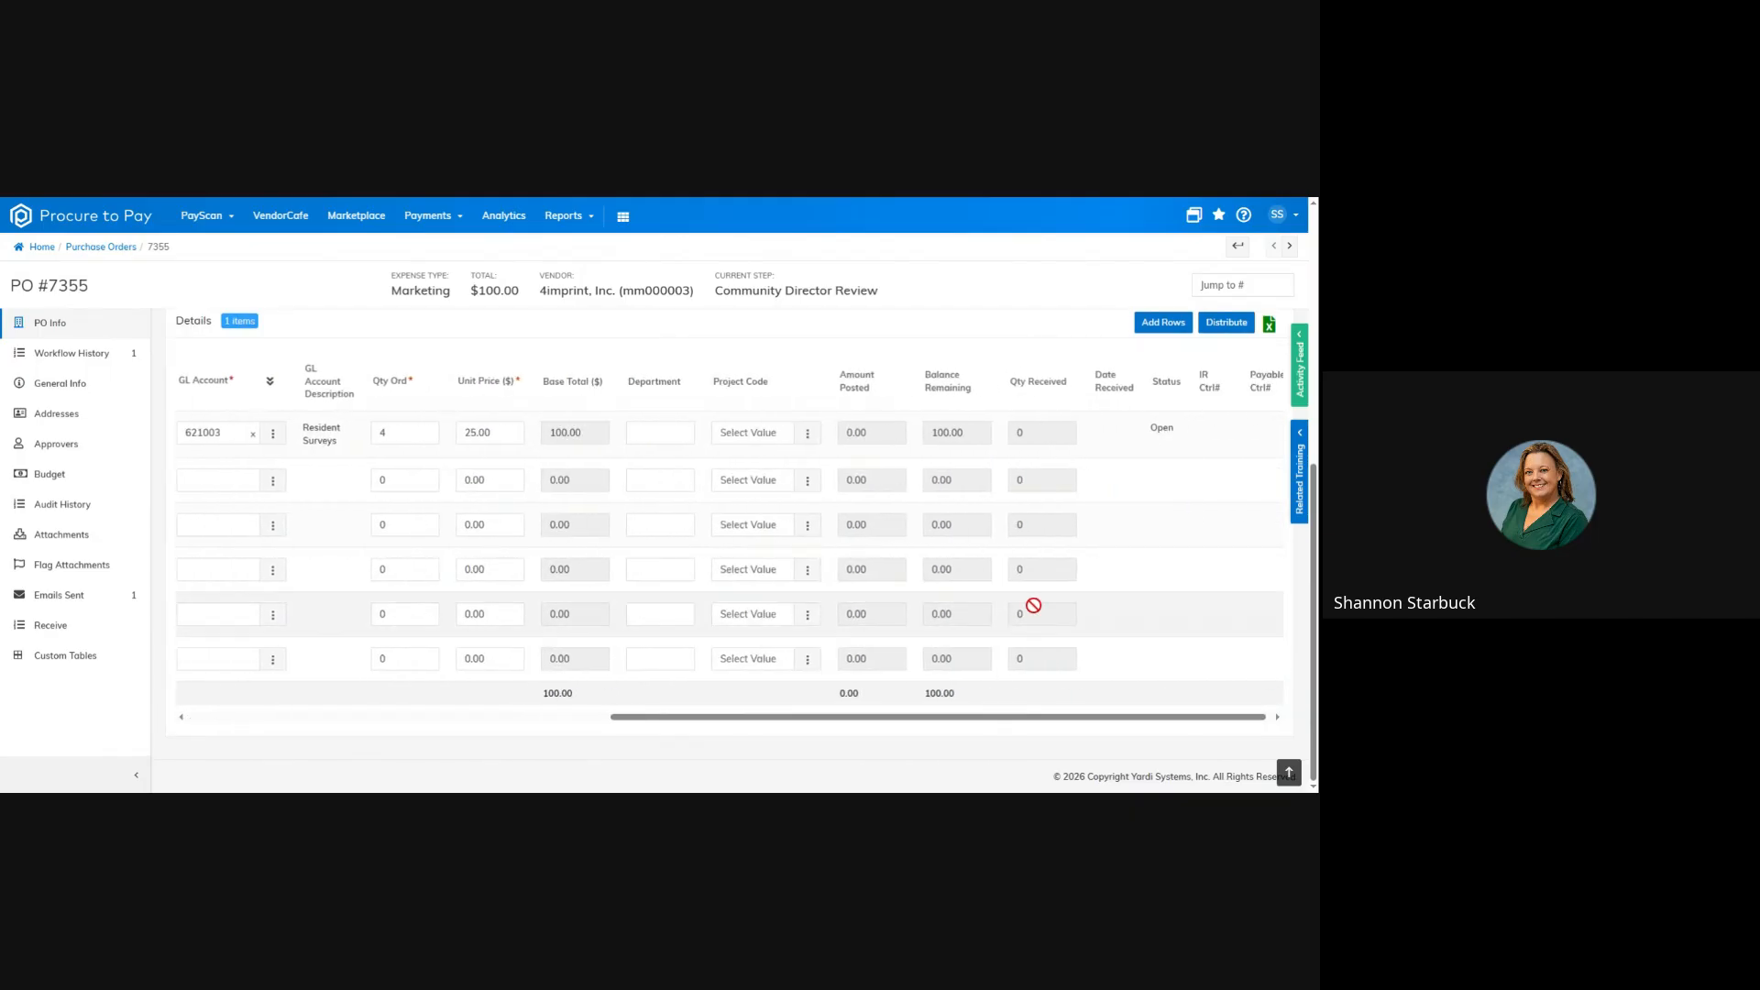
pyautogui.scroll(6, 1060, 609)
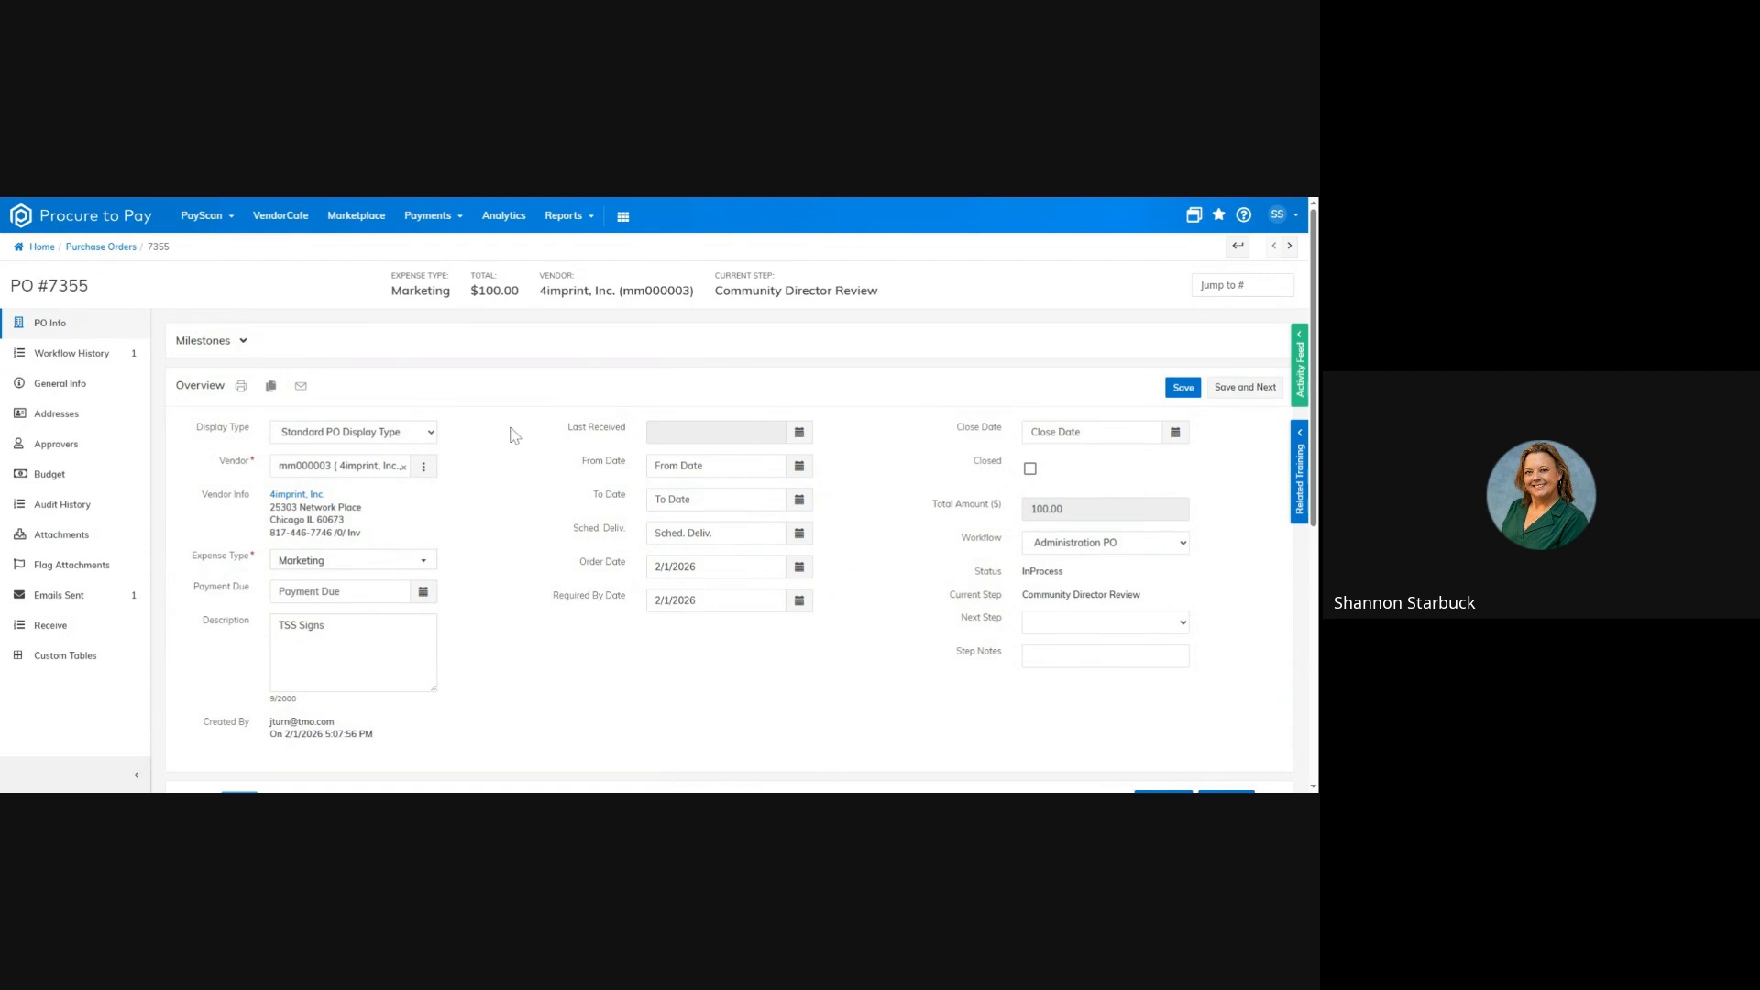
pyautogui.click(242, 341)
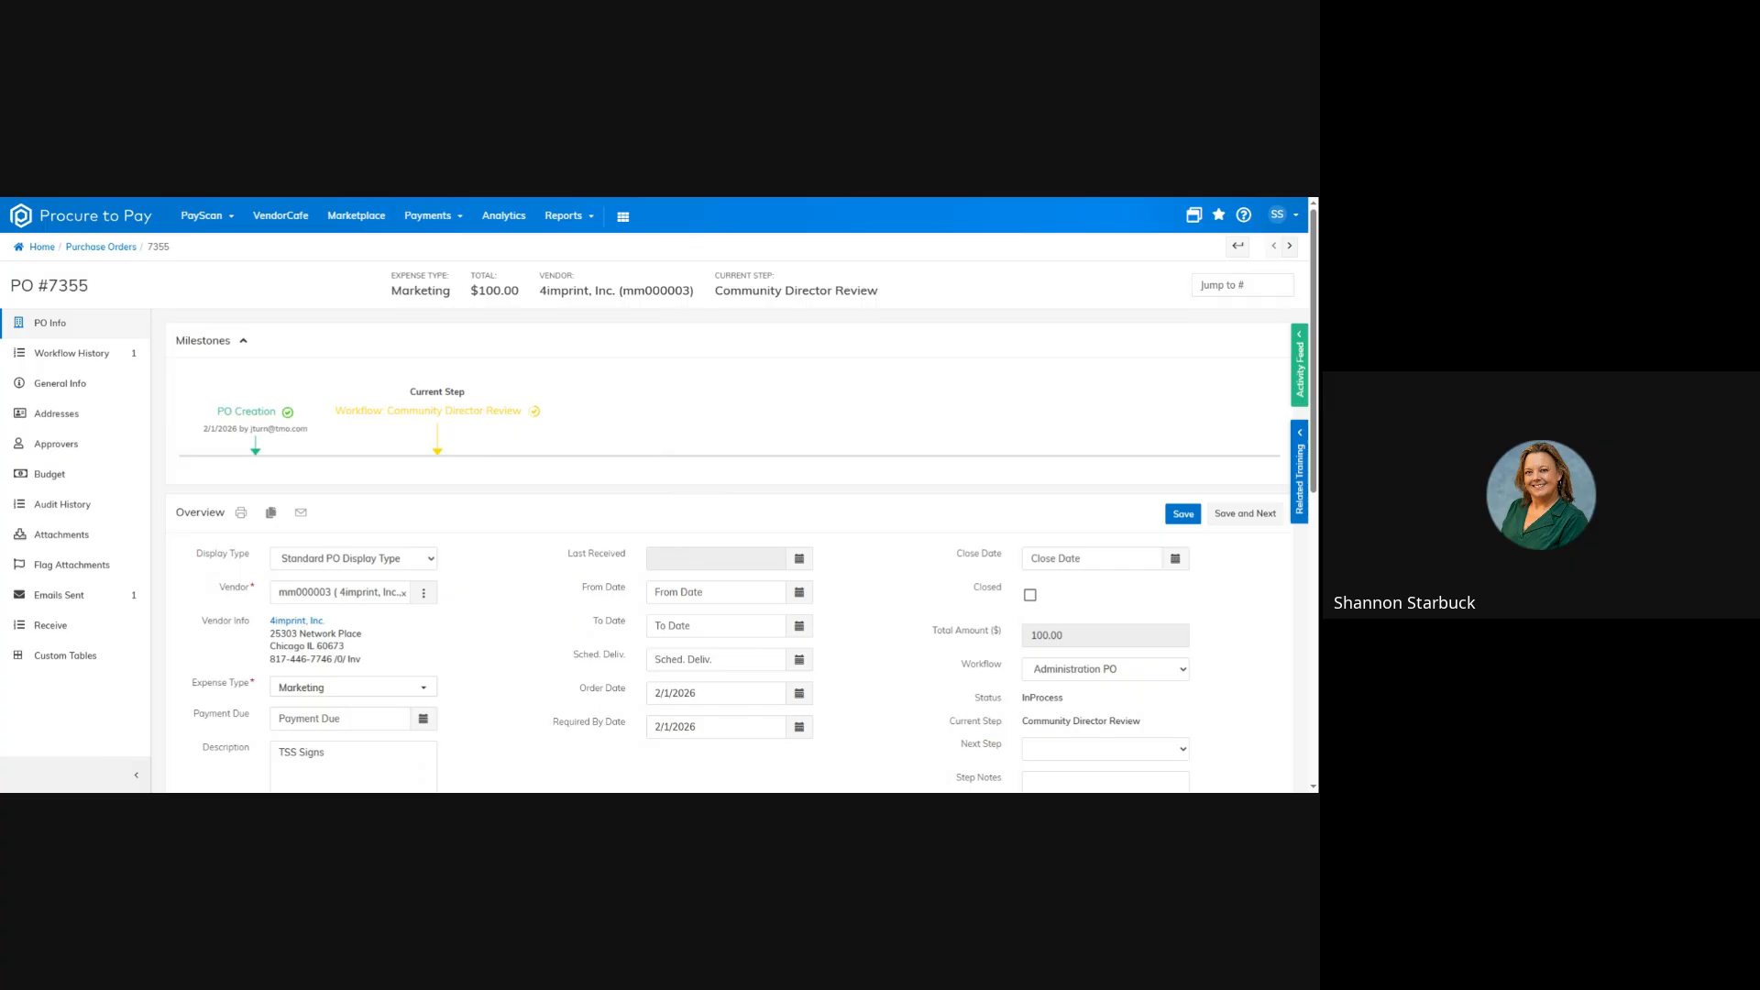
# Leave the purchase order and return to the purchase order Workflow Dashboard.
pyautogui.click(101, 246)
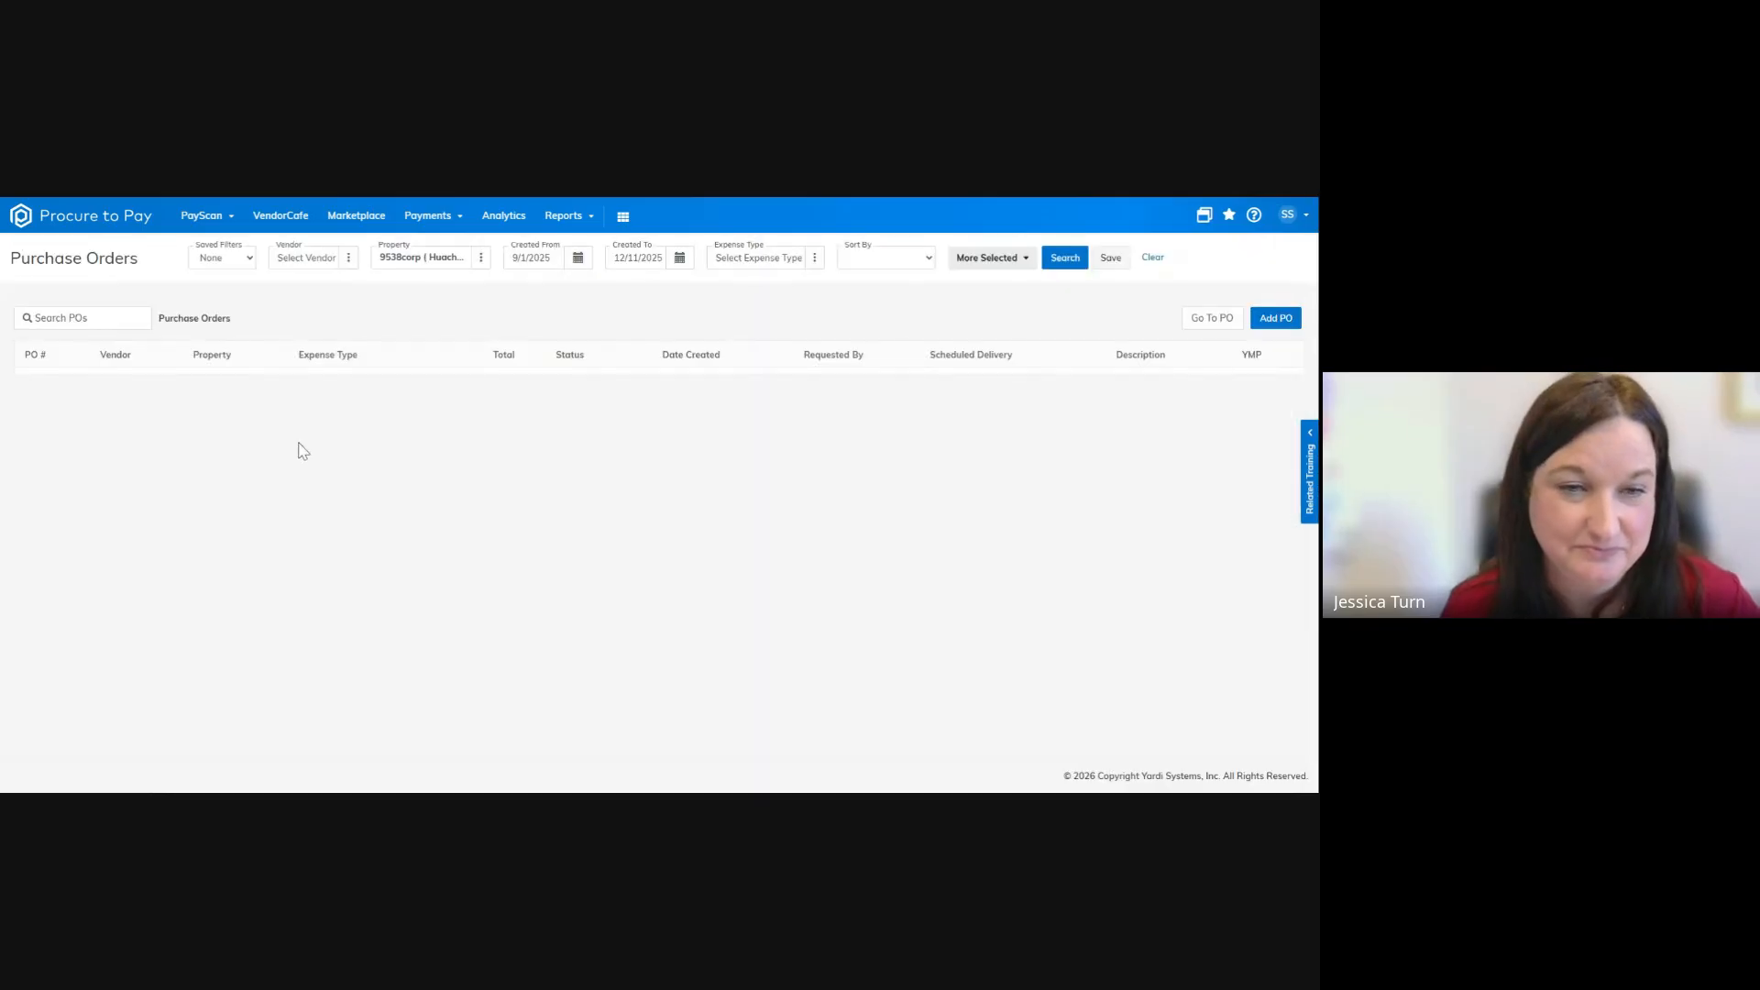
pyautogui.click(202, 217)
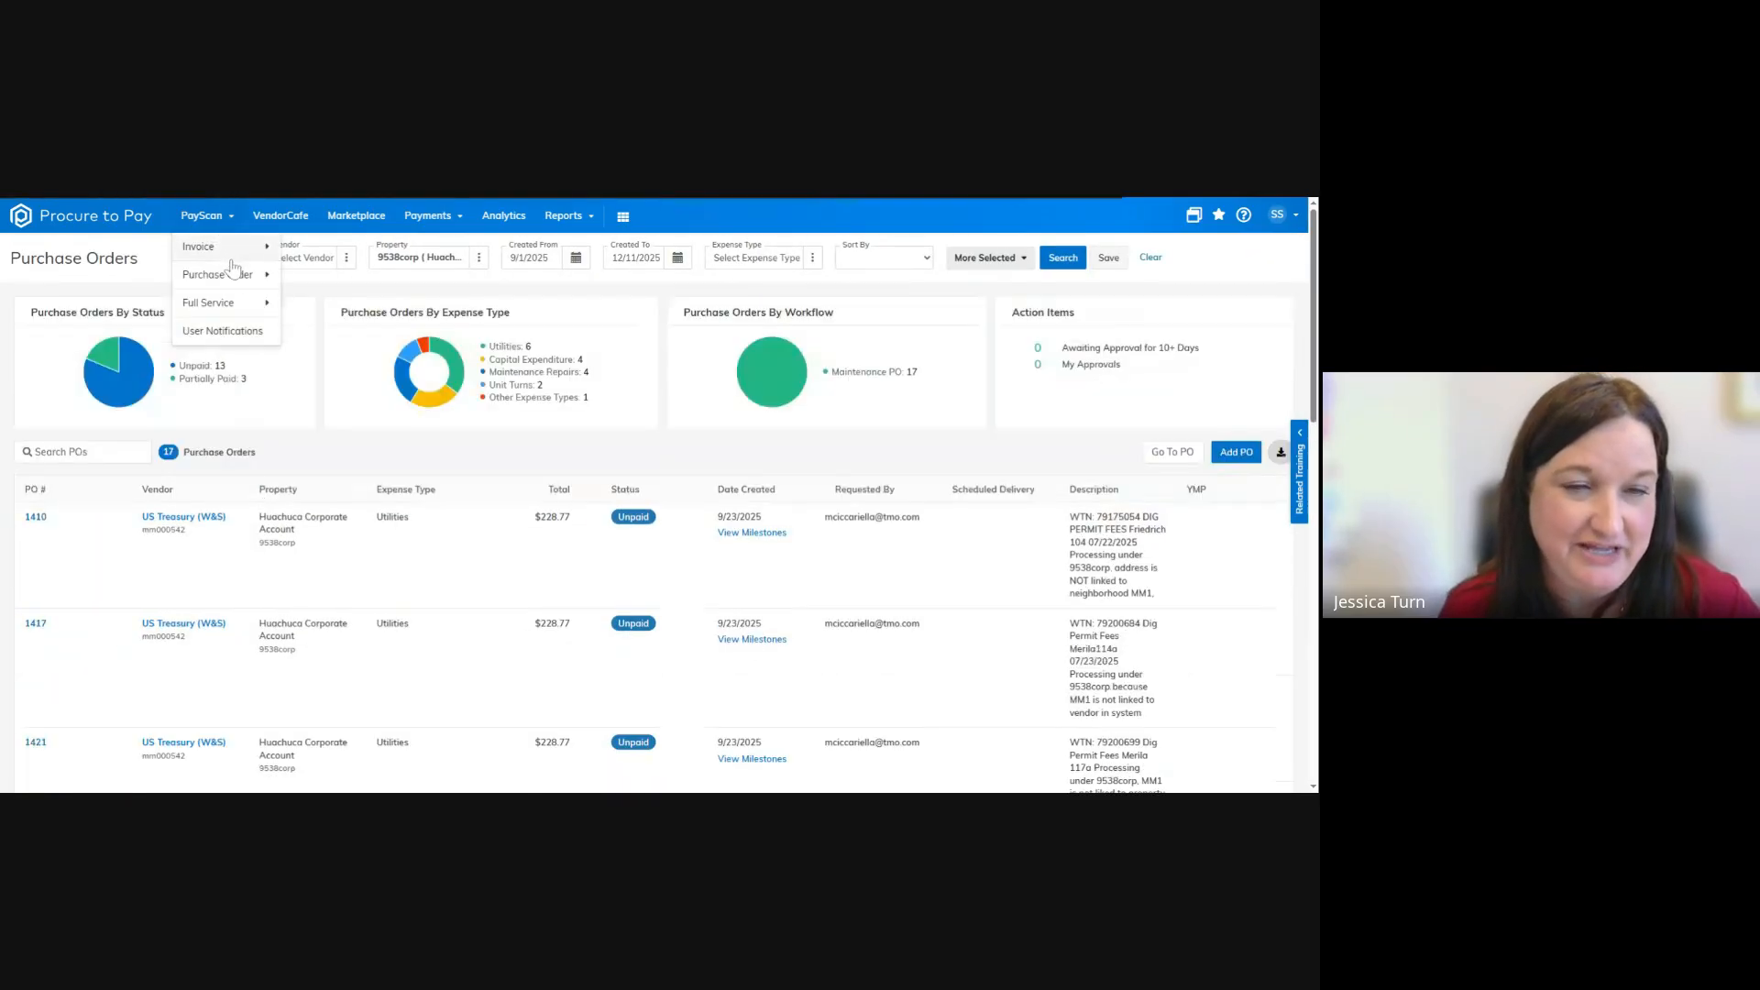
pyautogui.moveTo(232, 281)
pyautogui.click(353, 302)
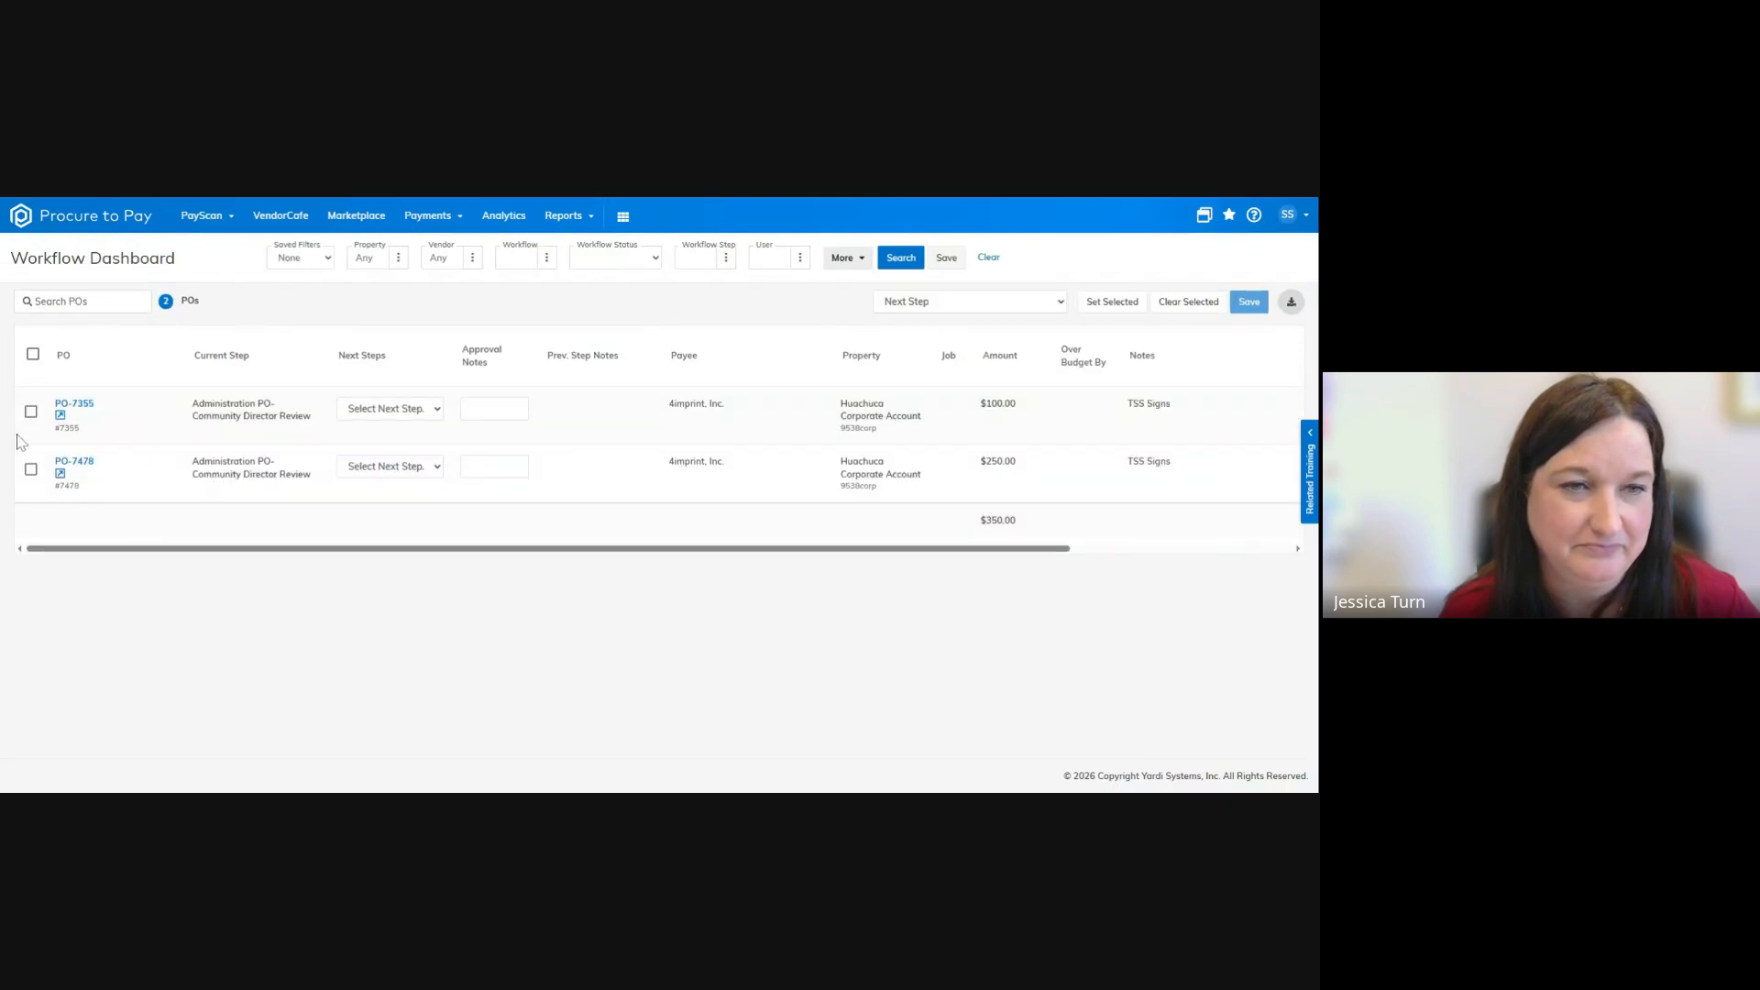
# Select both 4imprint purchase orders, set the next step of each to Approve PO and save.
pyautogui.click(33, 412)
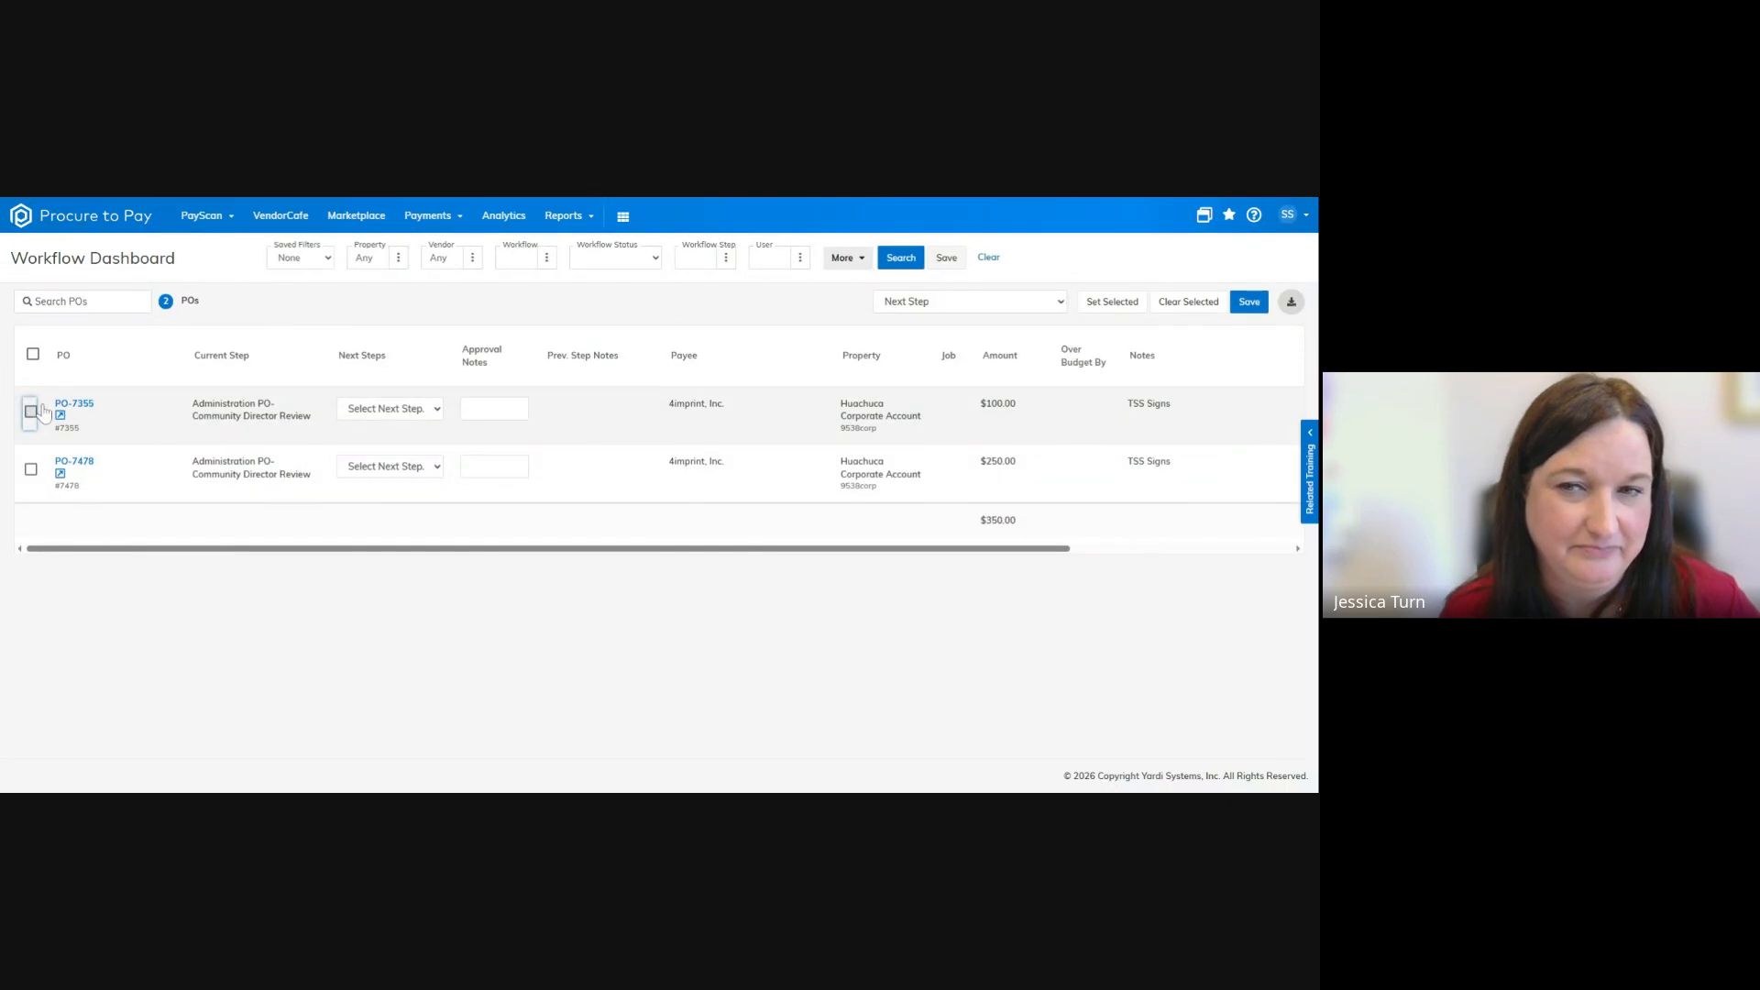
pyautogui.click(419, 432)
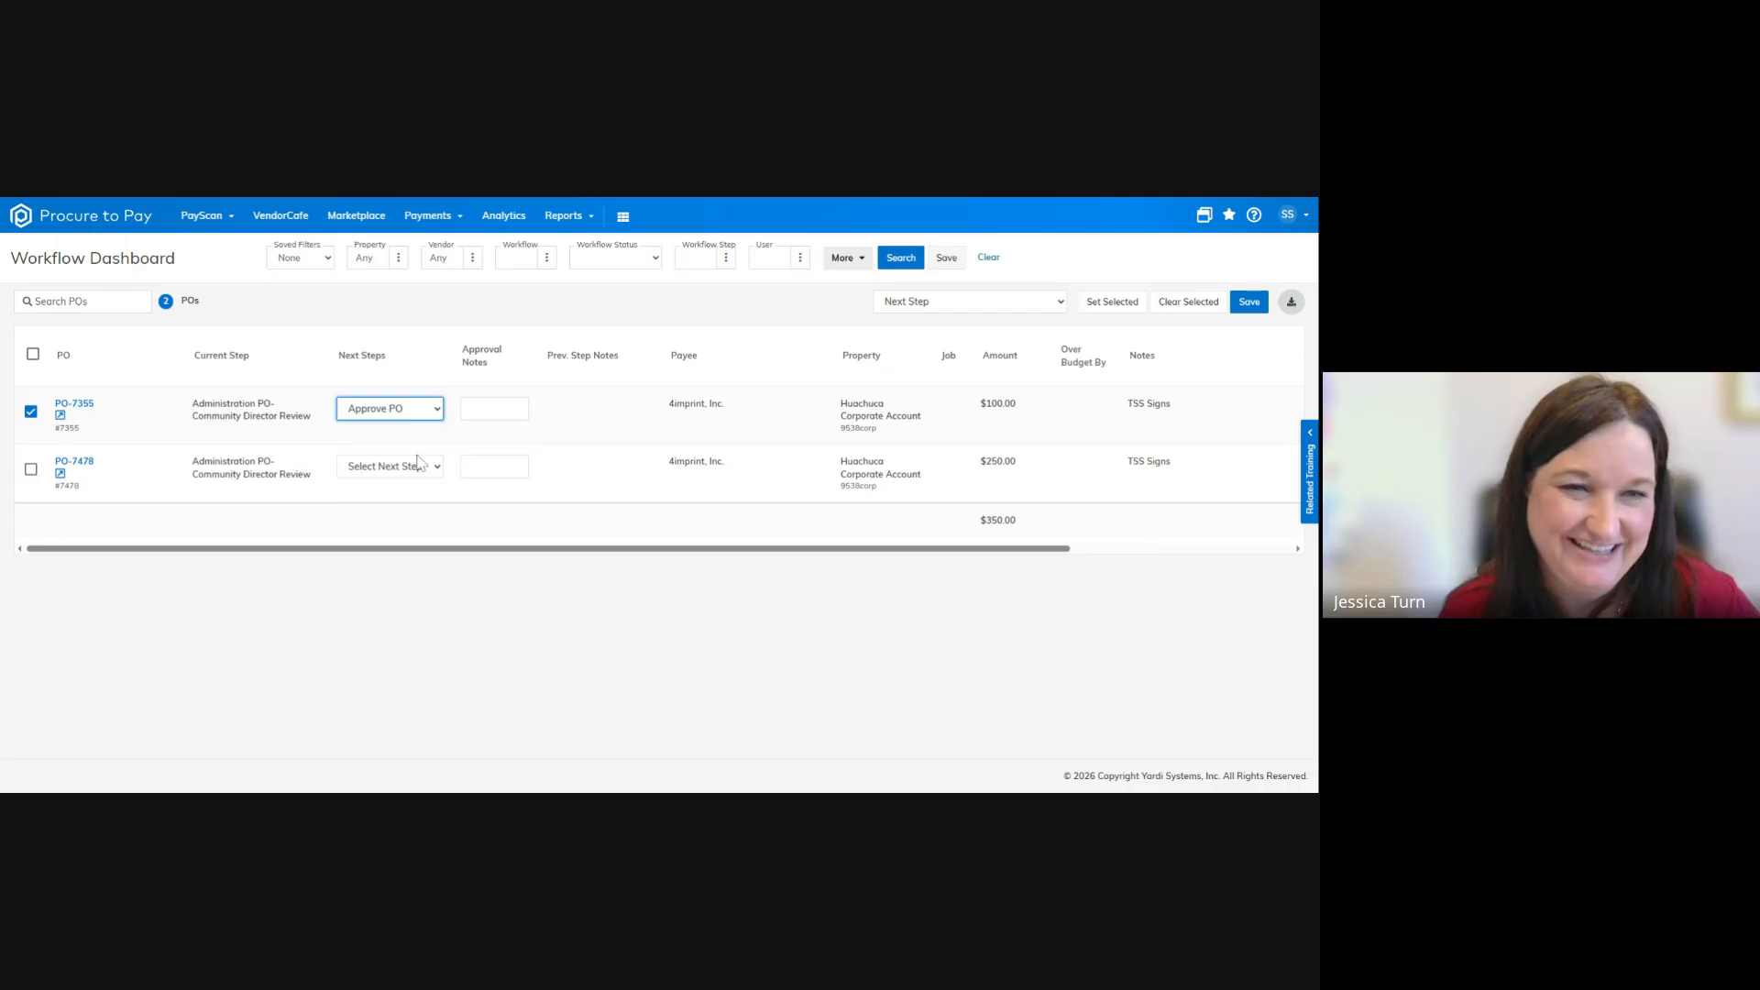
pyautogui.click(30, 469)
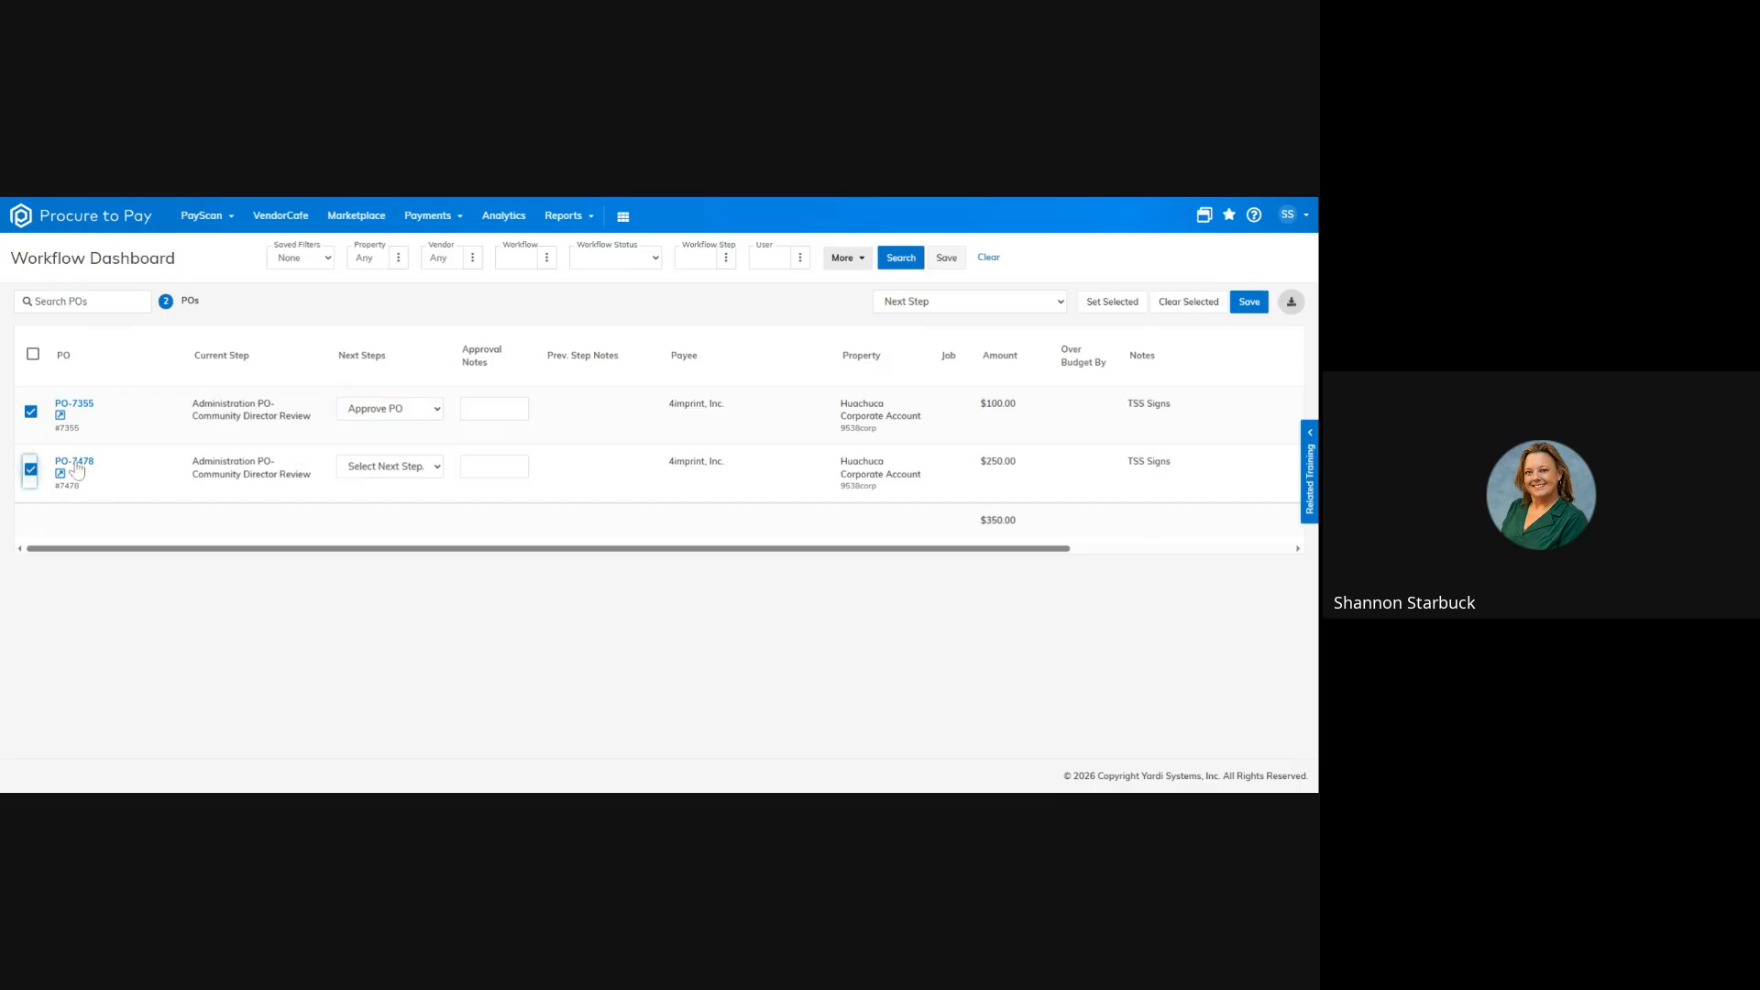
pyautogui.click(385, 467)
pyautogui.click(413, 491)
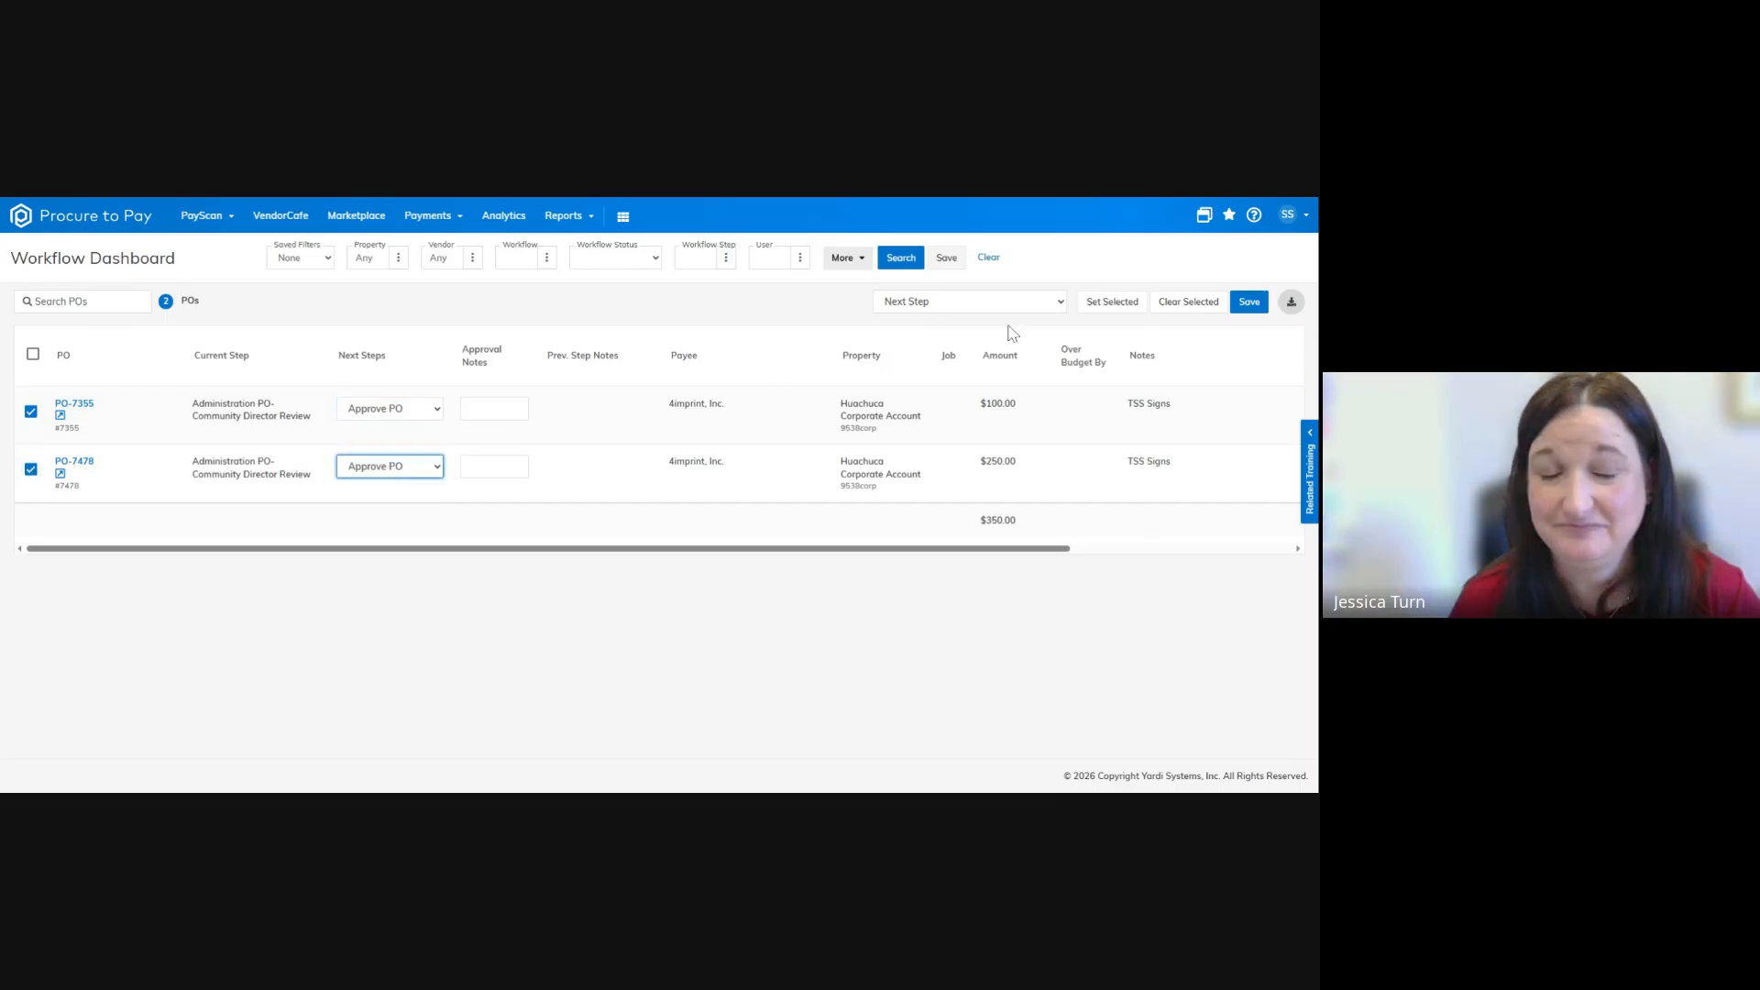
pyautogui.click(1247, 305)
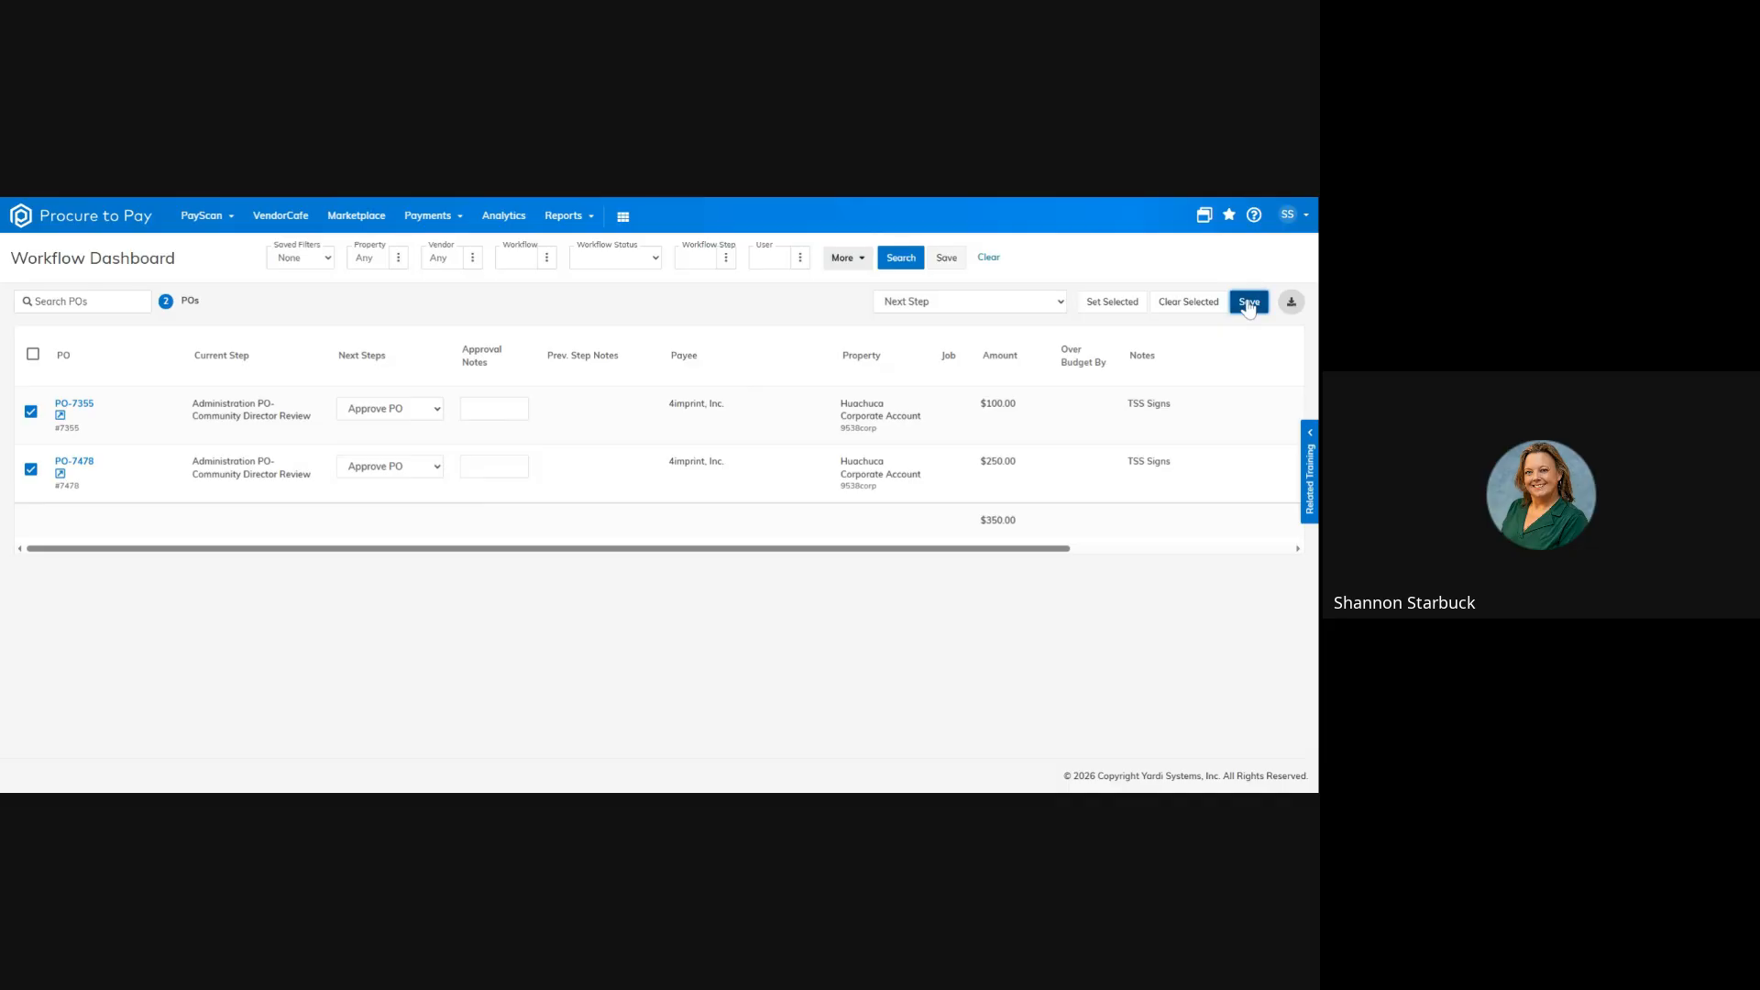
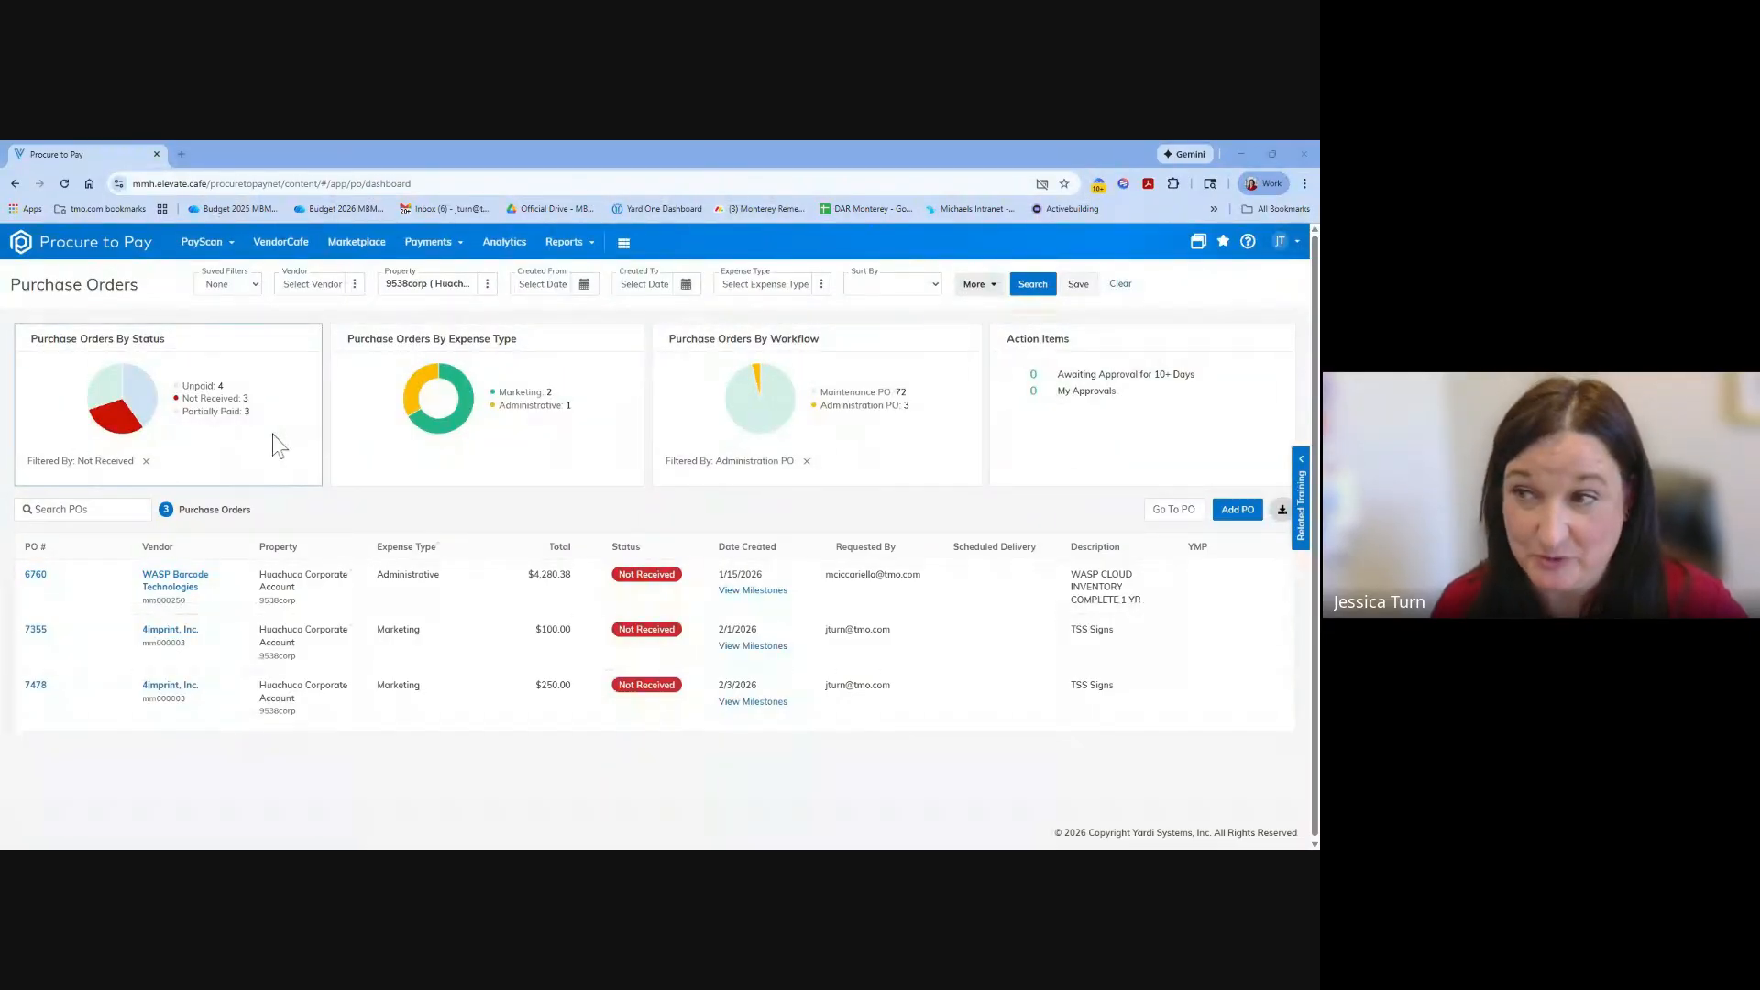
pyautogui.click(203, 246)
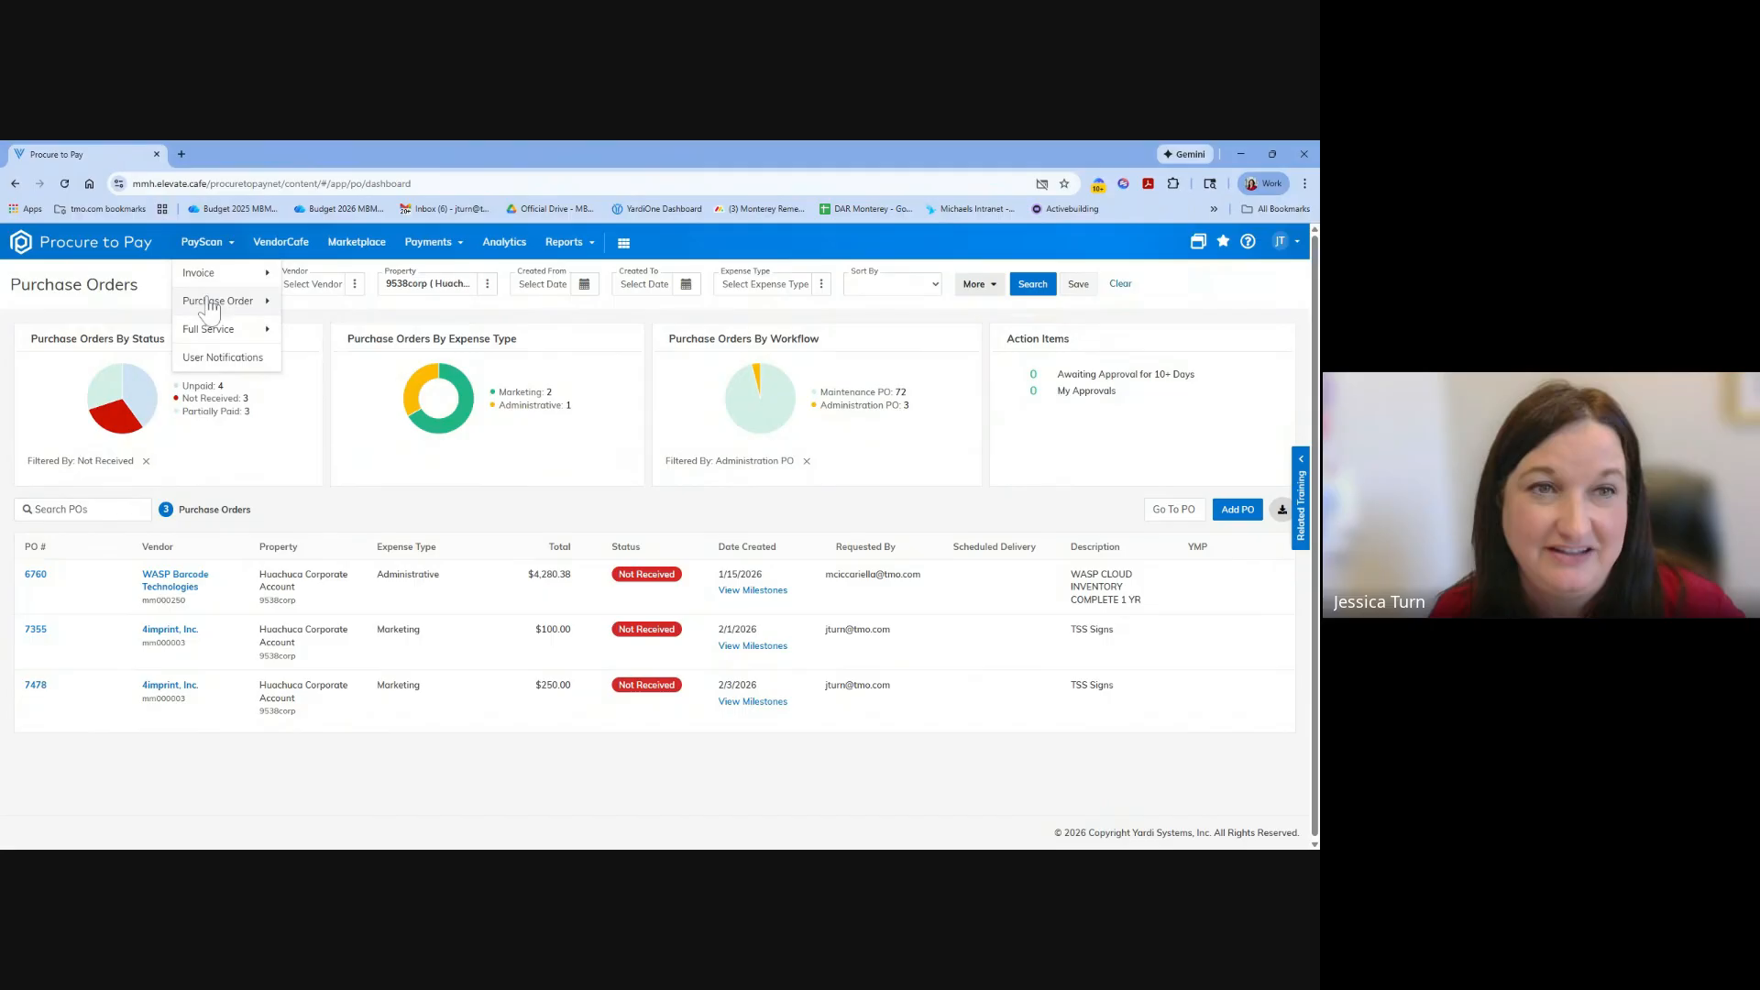
pyautogui.moveTo(211, 306)
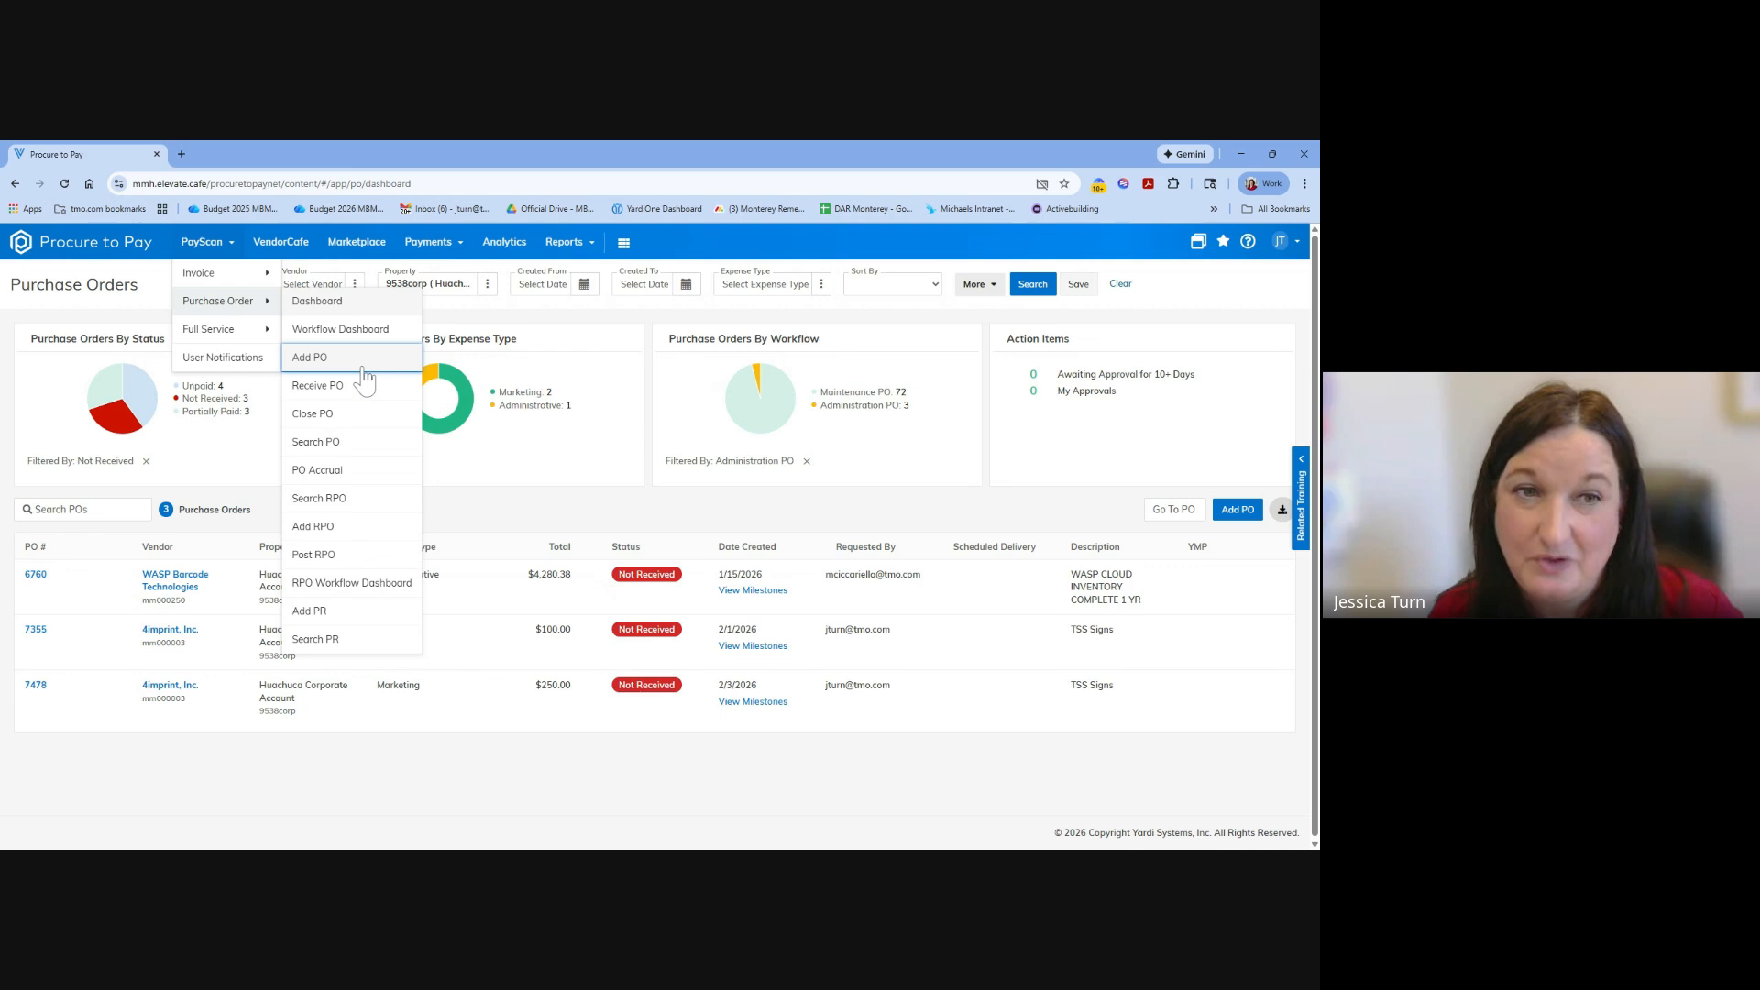
pyautogui.click(745, 512)
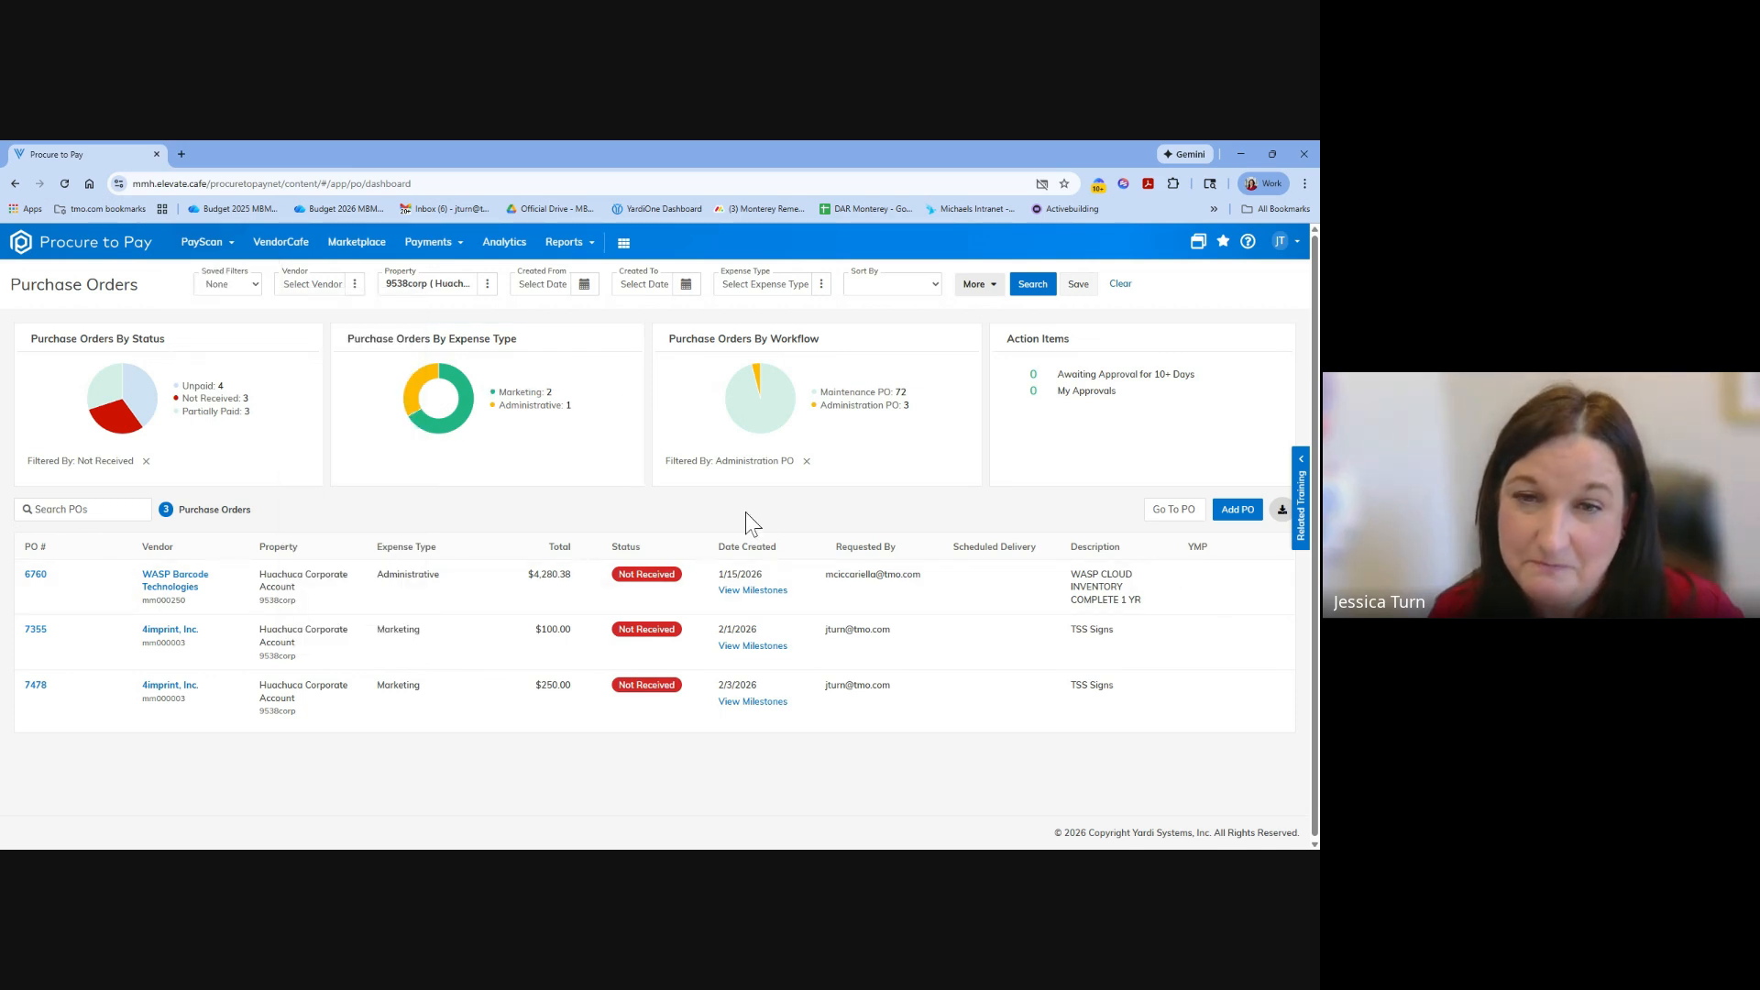